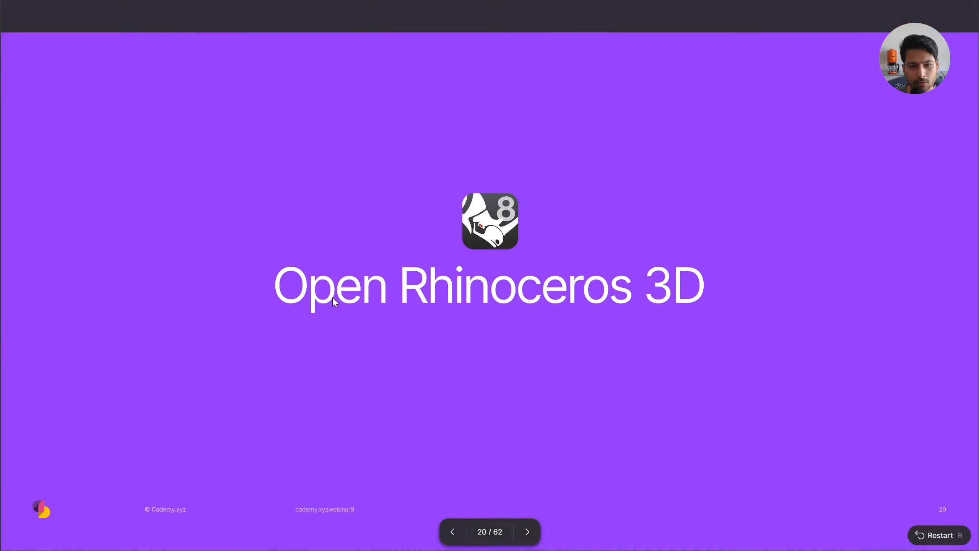
key(Right)
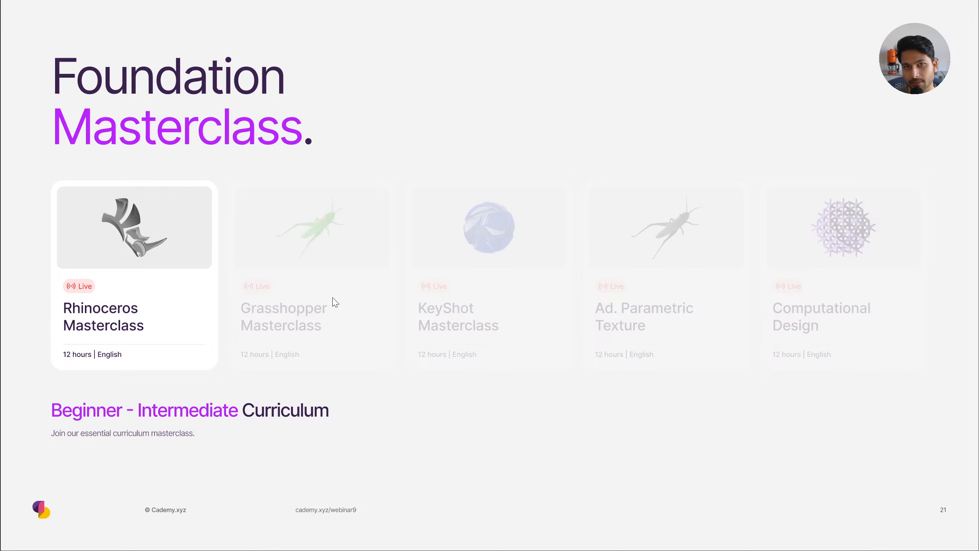
key(Right)
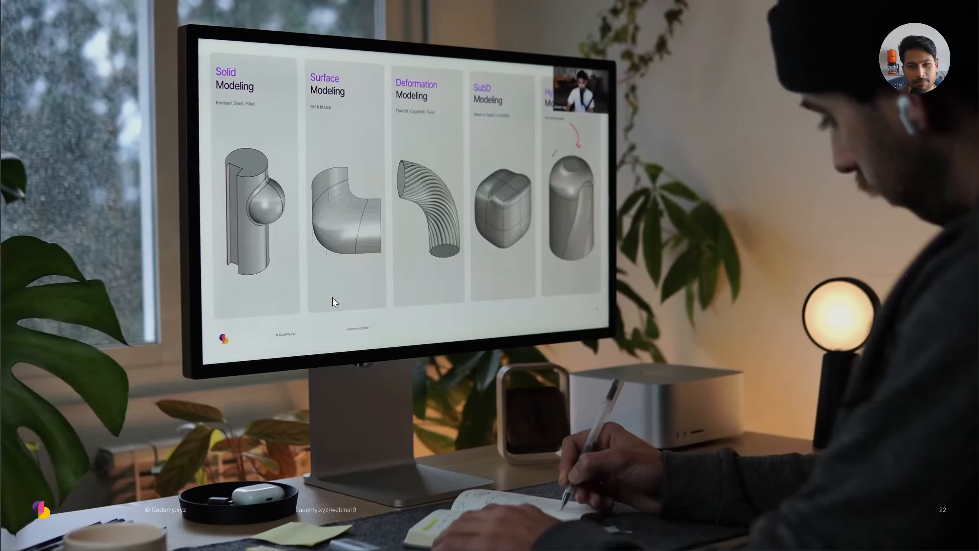
key(Right)
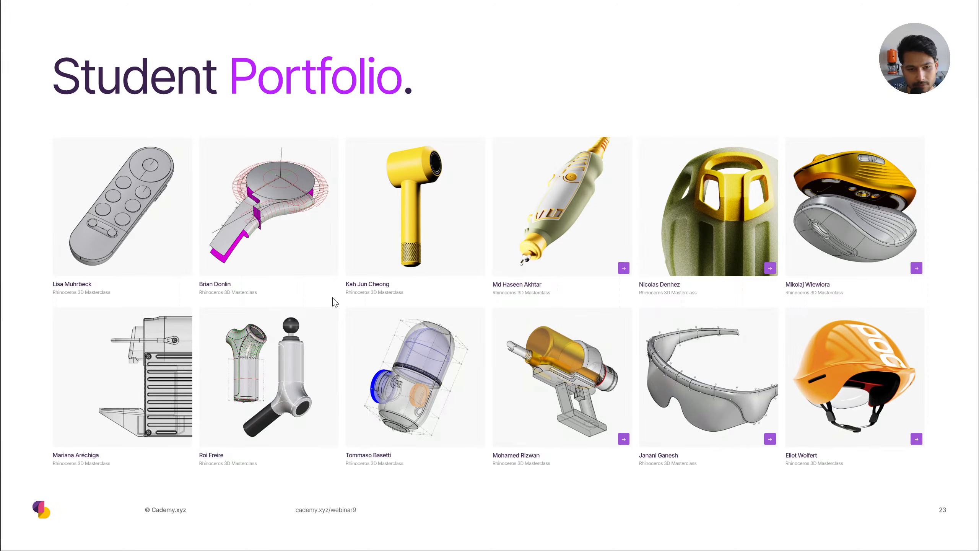
key(Right)
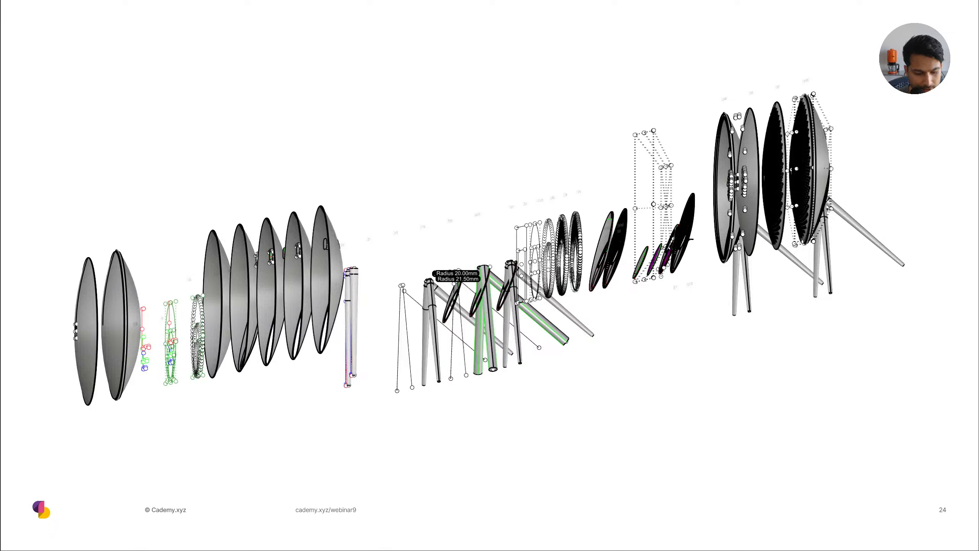
Switch to Rhino and open the model file 1_Cademy_xyz_Rhino_Speaker_Texture_BnO from the webinar folder
key(alt+Tab)
key(alt+Tab)
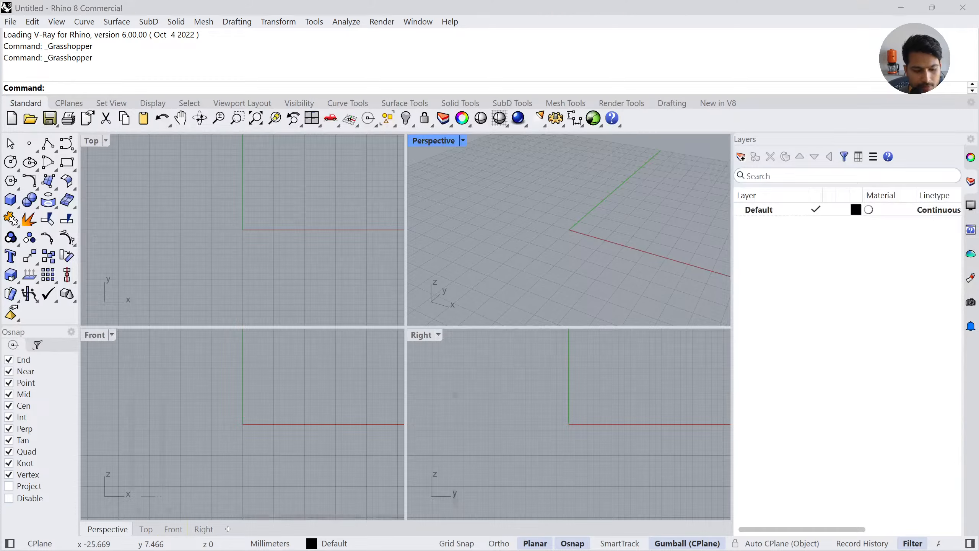
key(ctrl)
key(ctrl)
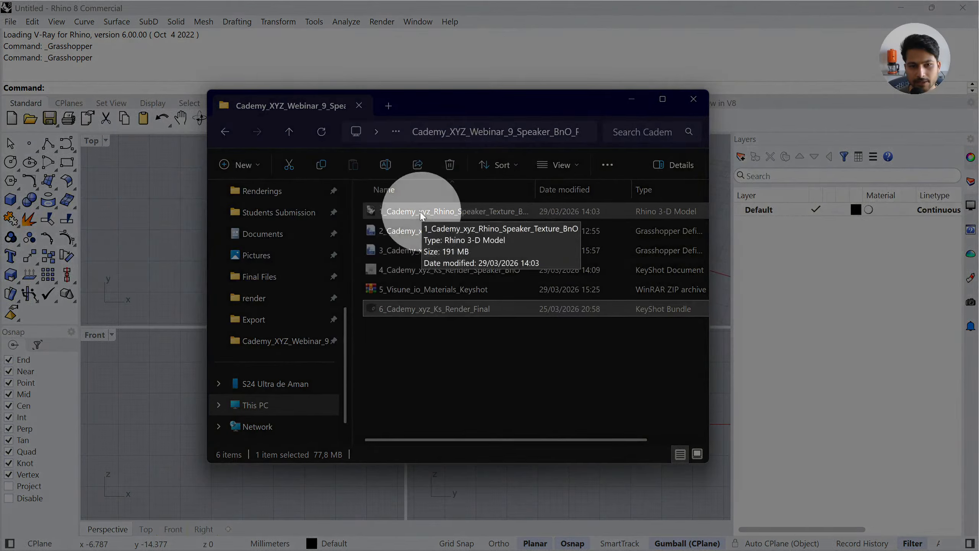
drag(455, 116, 676, 95)
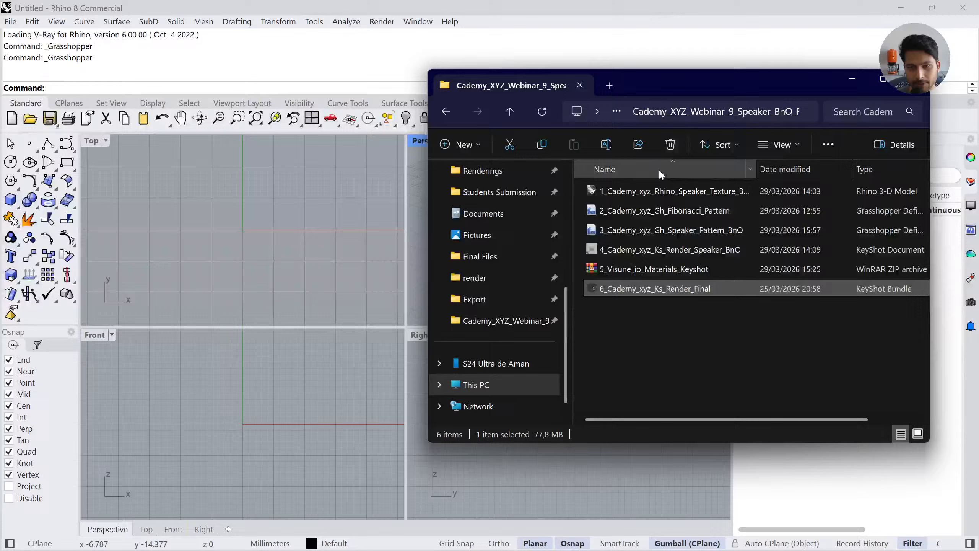
click(651, 193)
drag(664, 193, 313, 239)
click(448, 324)
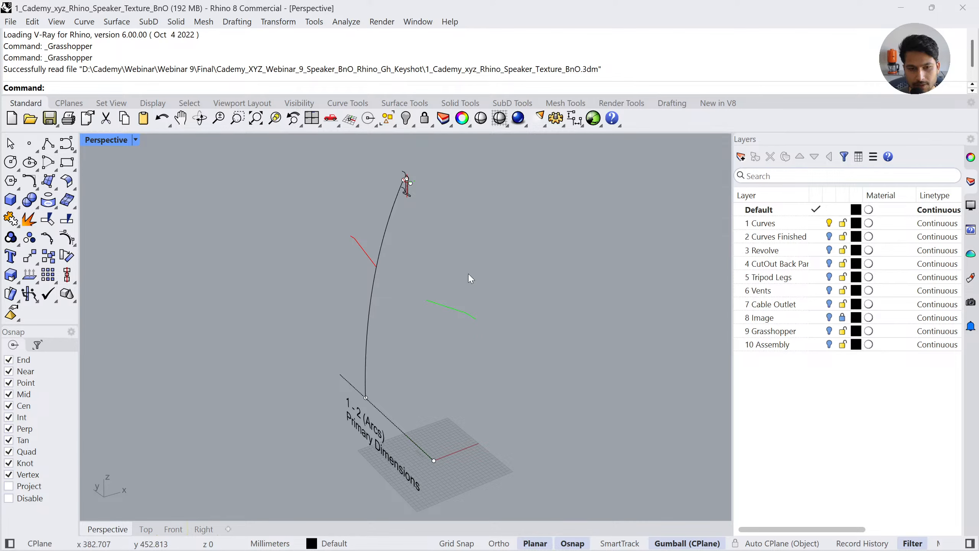
Examine the primary dimension curves on the 1 Curves layer and read the red and green radius dimensions of the two arcs
right_drag(551, 401, 394, 398)
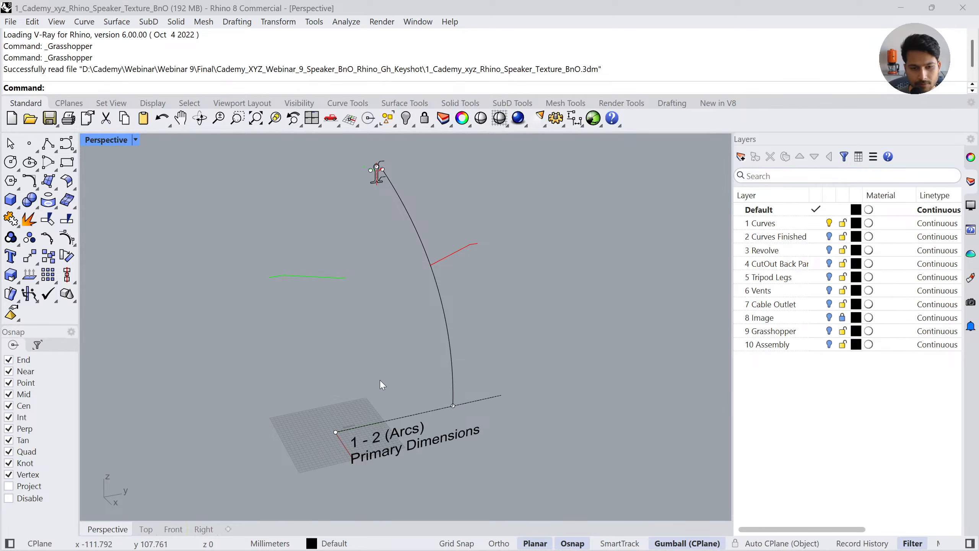
right_drag(380, 380, 409, 370)
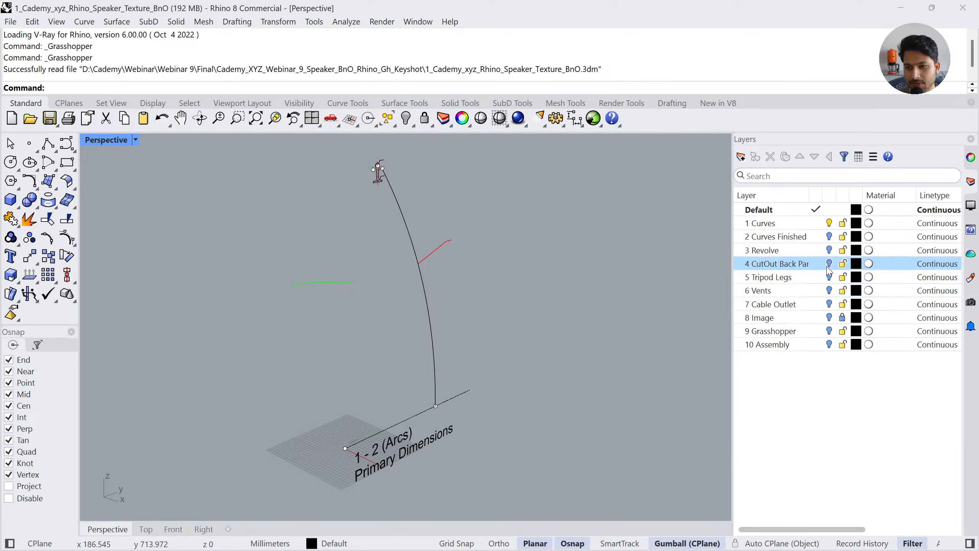
click(971, 156)
click(971, 182)
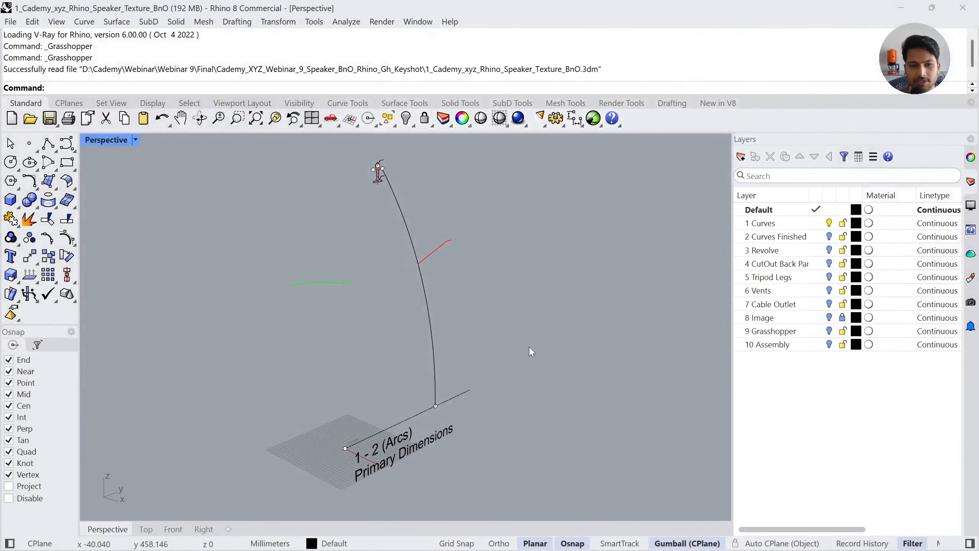
right_drag(531, 348, 428, 347)
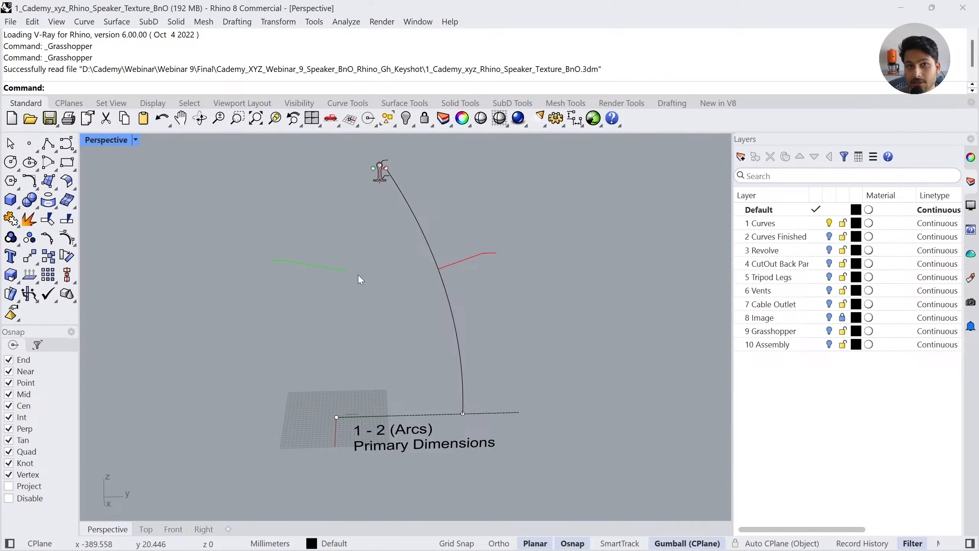
right_drag(396, 373, 420, 320)
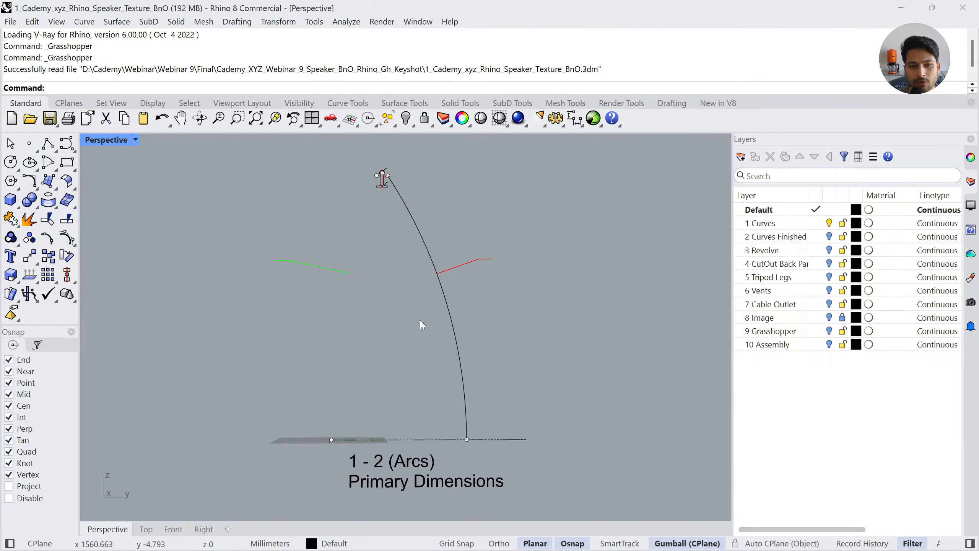
click(450, 307)
click(495, 293)
scroll(490, 266, up, 5)
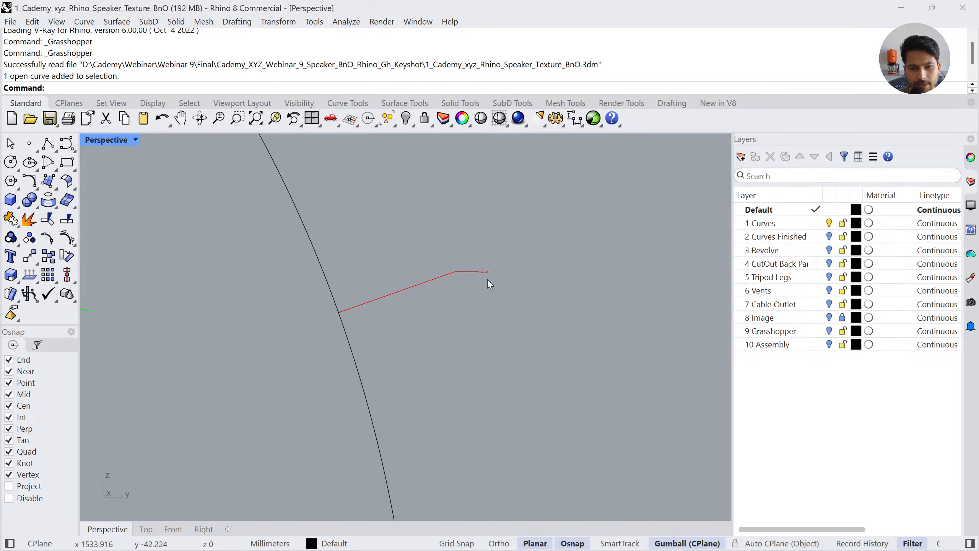
scroll(487, 280, up, 5)
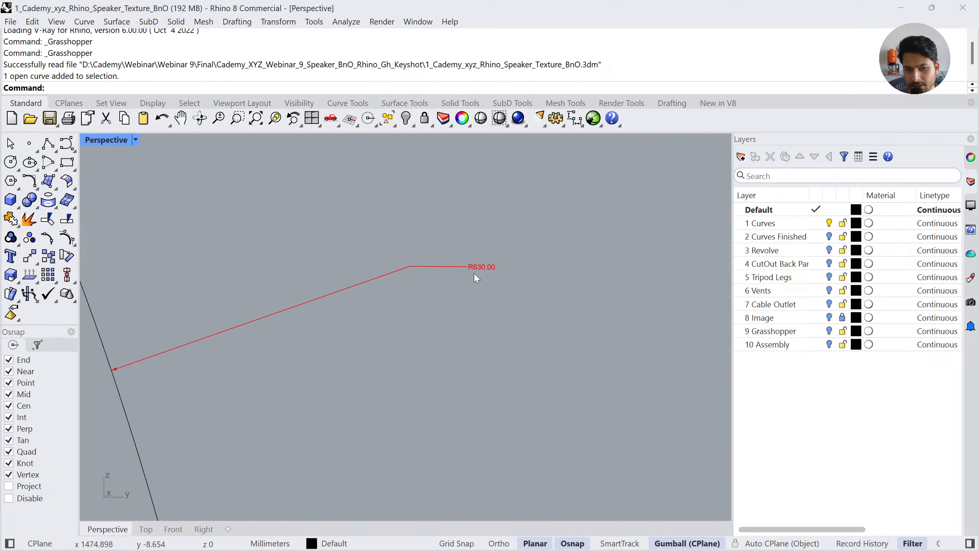
scroll(472, 272, down, 12)
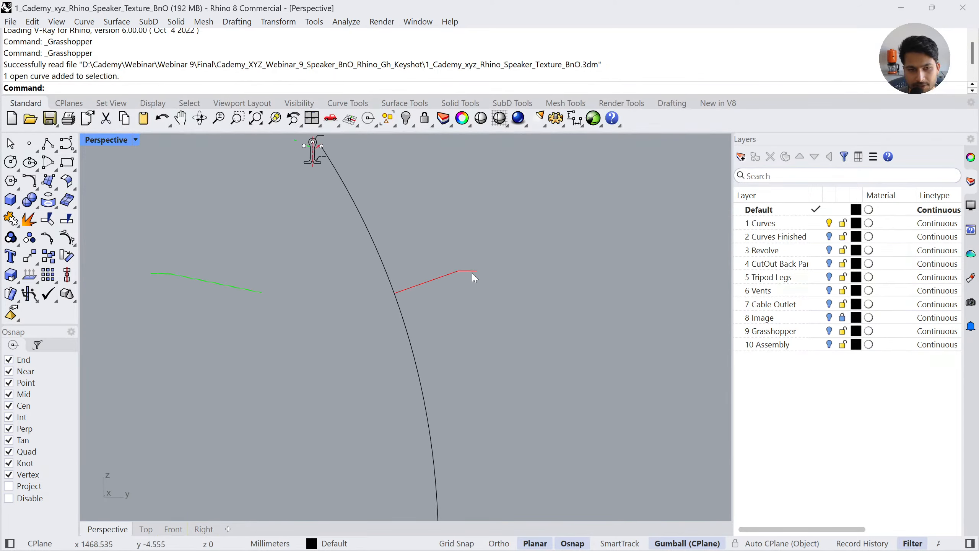
right_drag(389, 301, 403, 311)
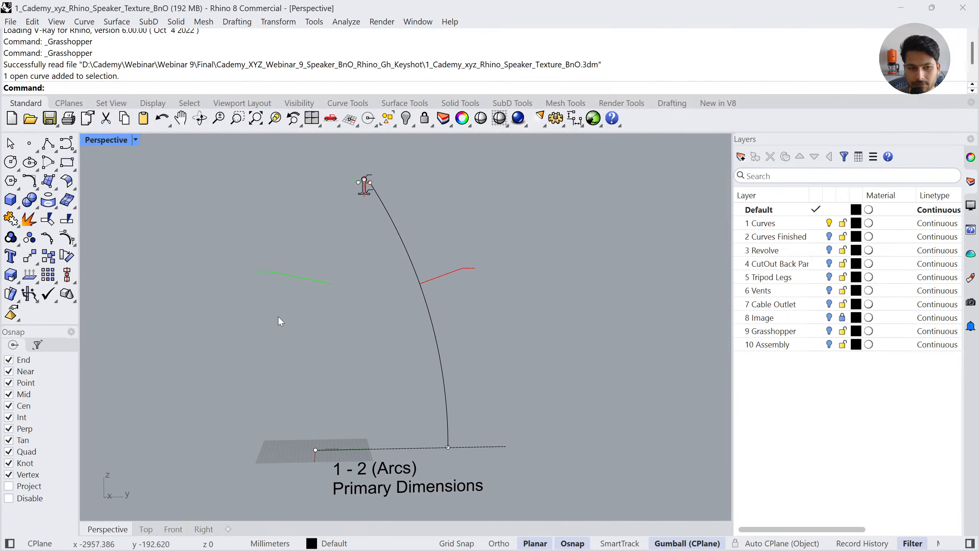
scroll(261, 275, up, 6)
scroll(243, 272, up, 2)
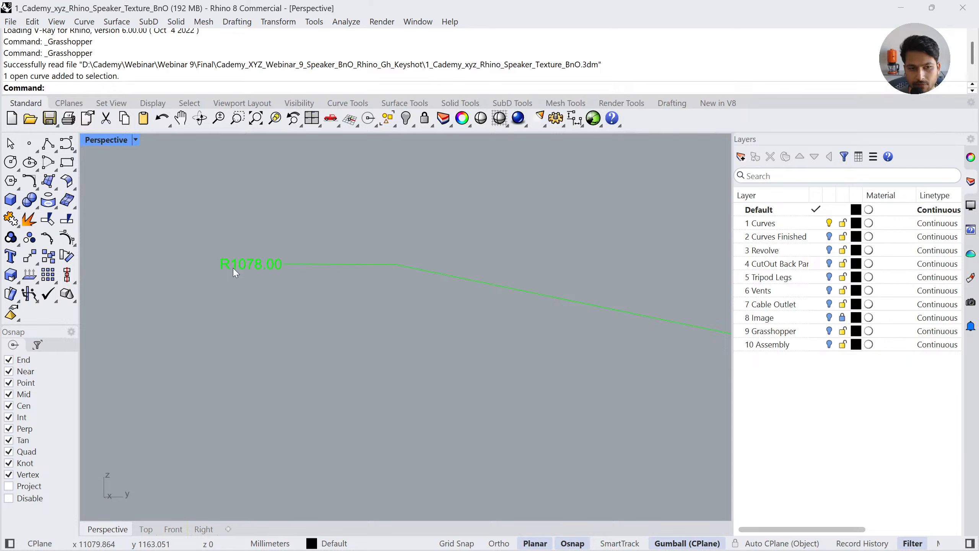
scroll(250, 271, down, 8)
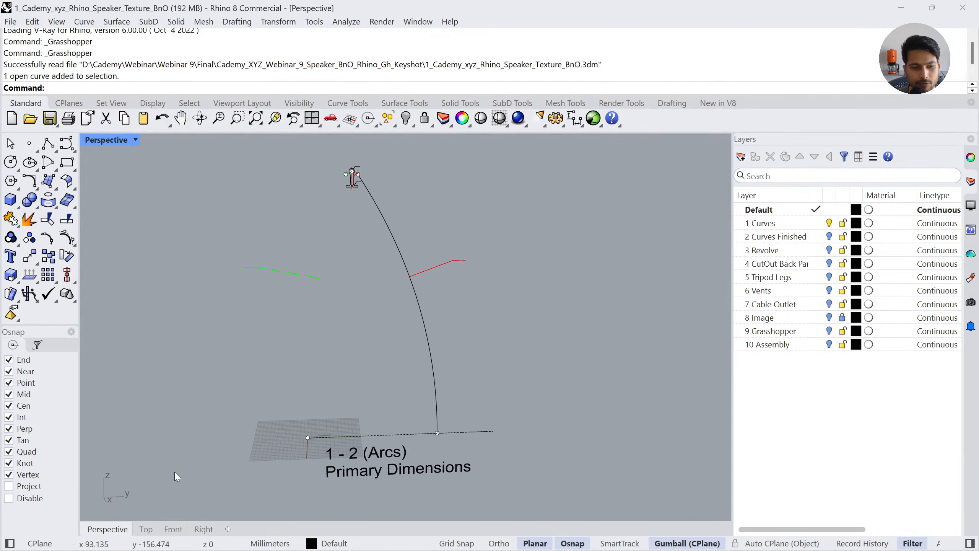
Switch to the Right view, showing the arc profile face-on and centred
click(146, 529)
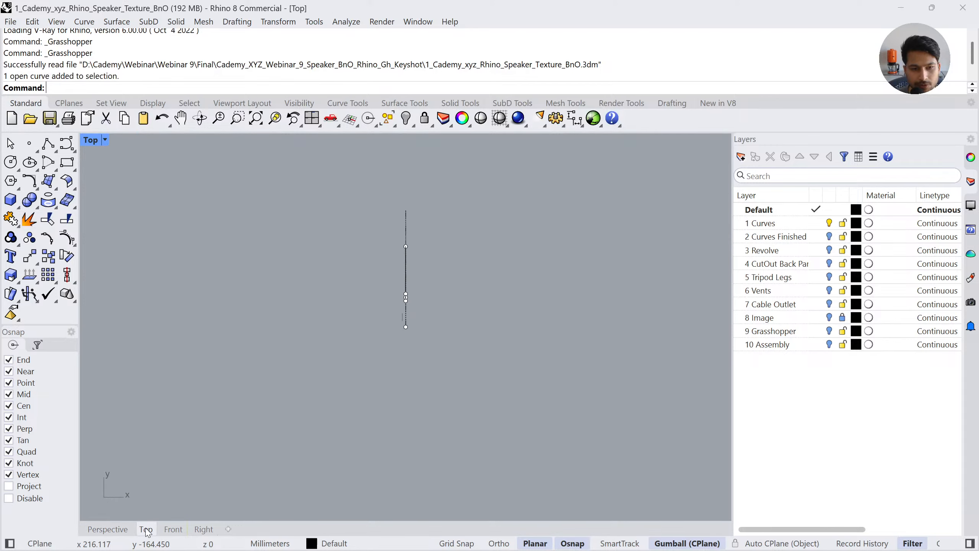
click(178, 530)
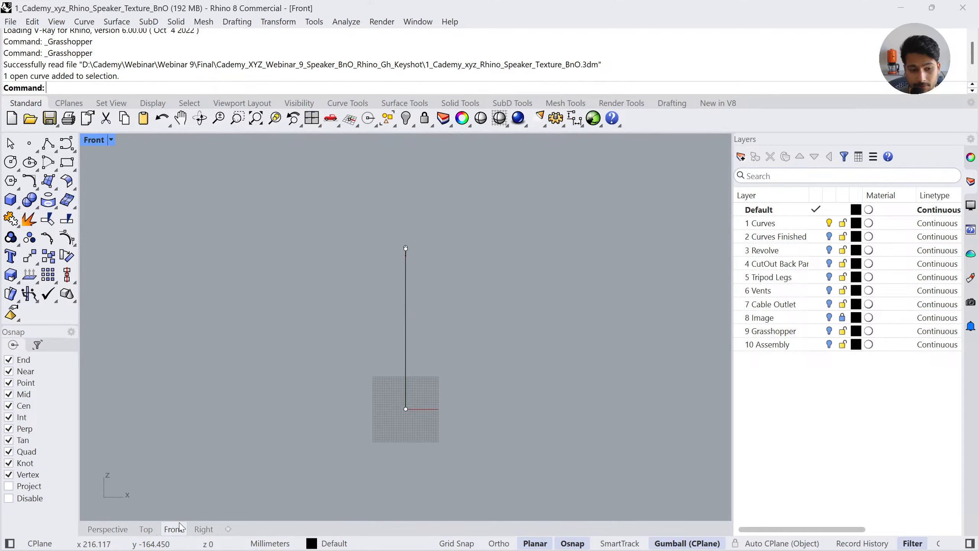
click(203, 530)
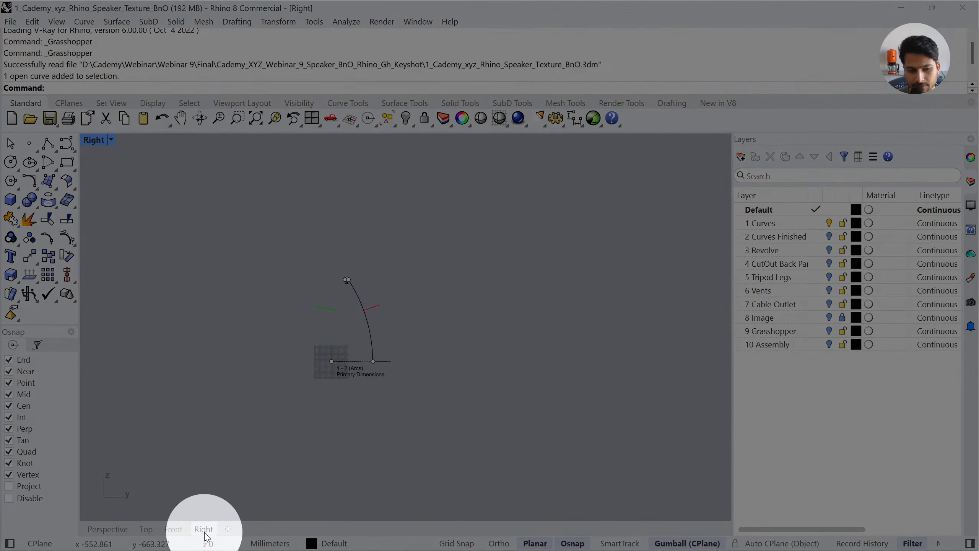
scroll(309, 336, up, 6)
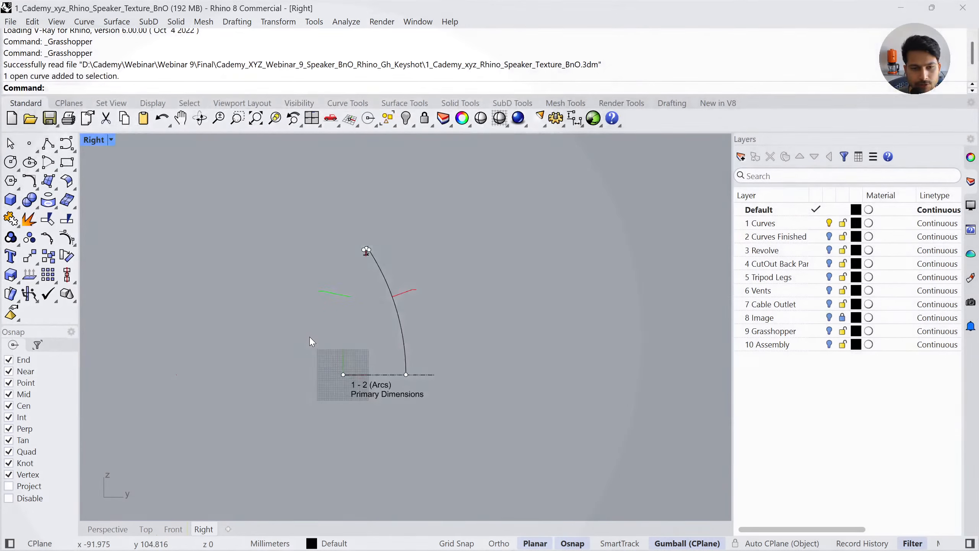
scroll(395, 263, up, 2)
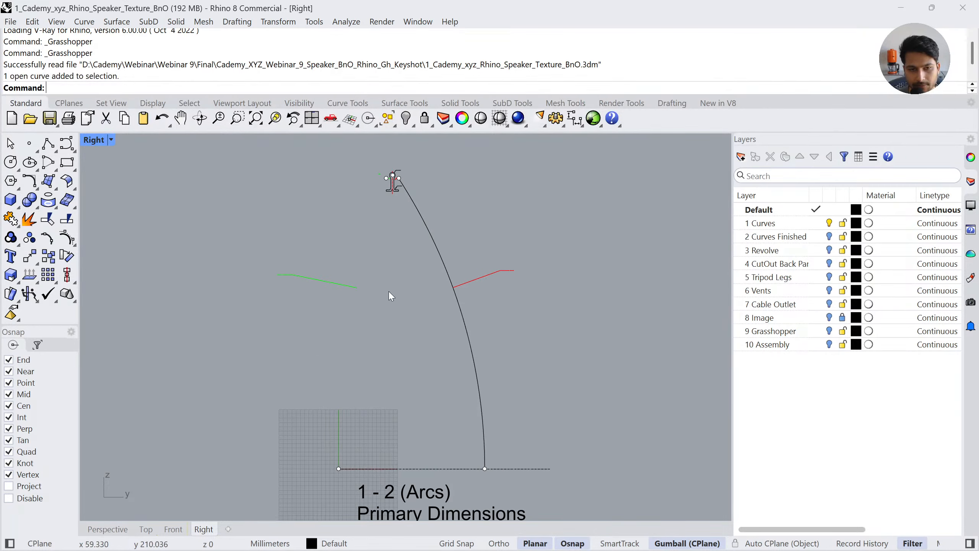
right_drag(406, 266, 401, 291)
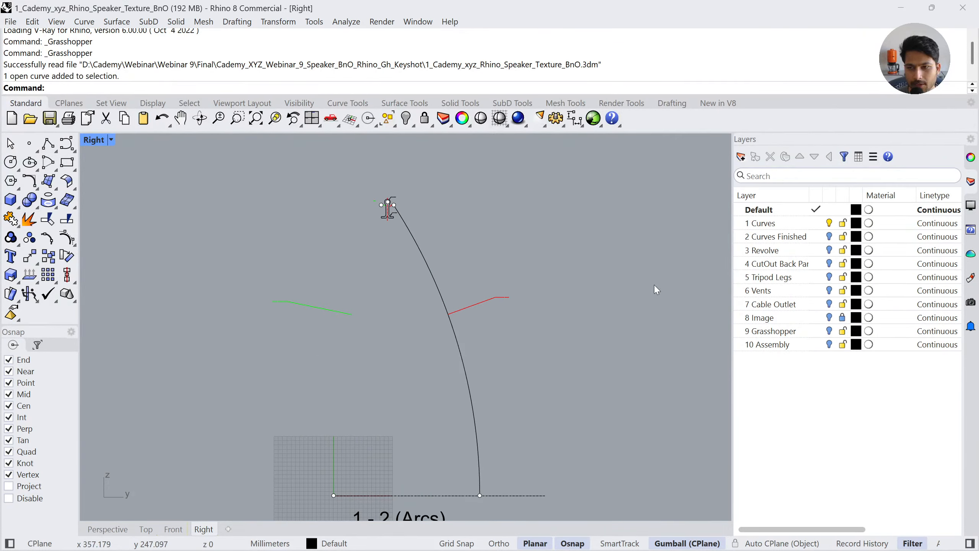
Set the model space scale of both radial dimensions, red and green, to 10
click(971, 158)
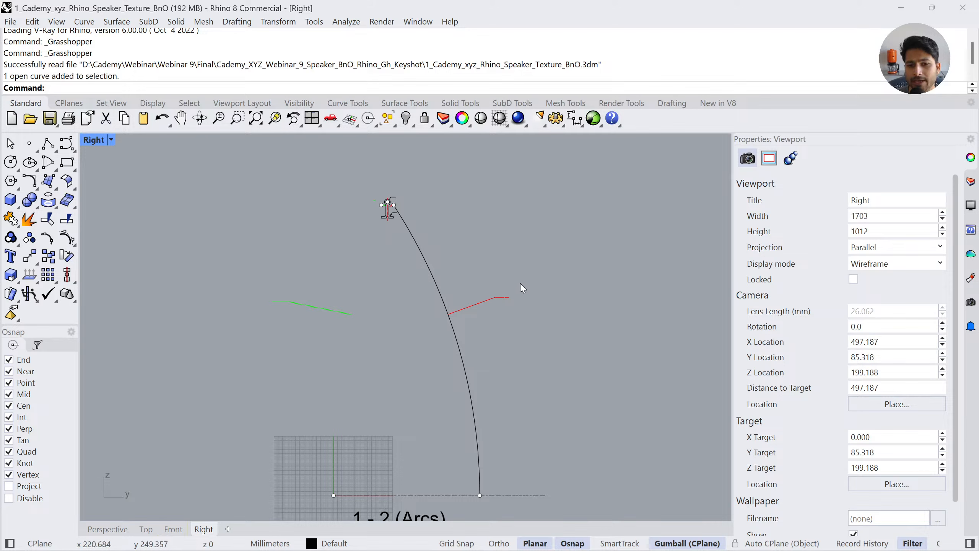
click(486, 302)
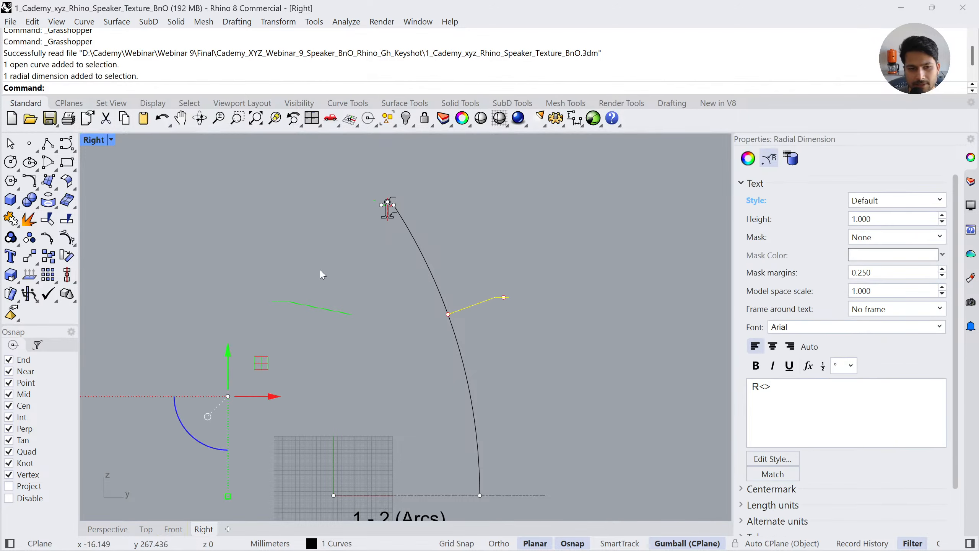
shift+click(332, 311)
double_click(891, 292)
text(10)
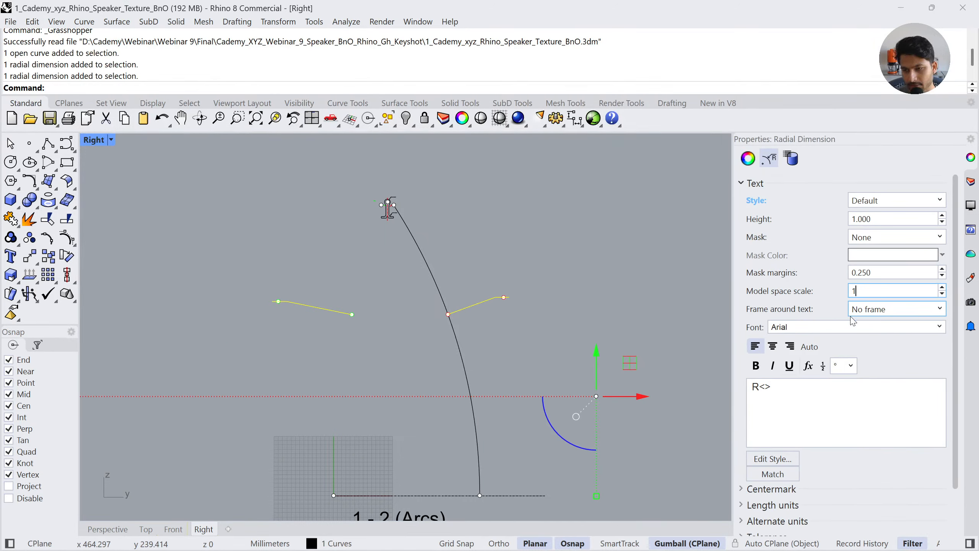
key(Return)
click(656, 284)
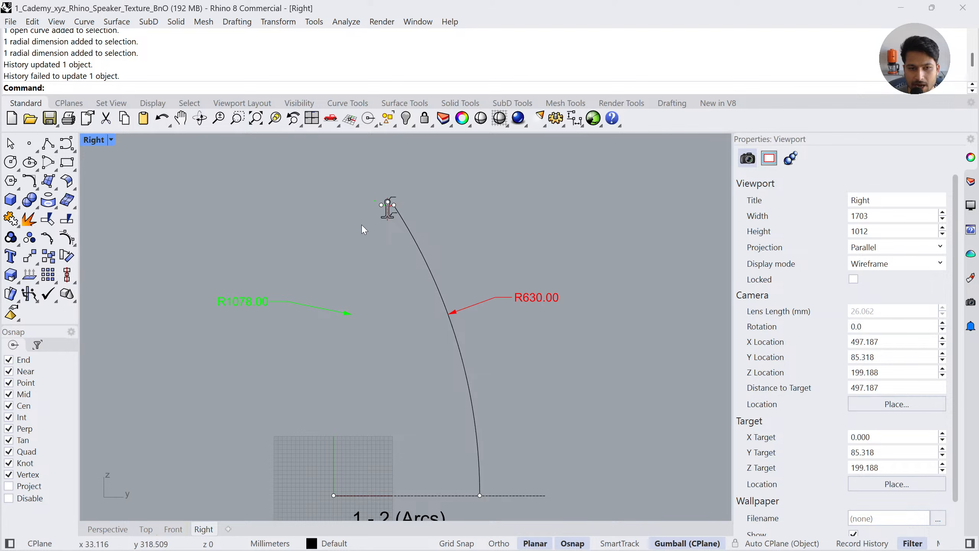
click(331, 497)
click(380, 204)
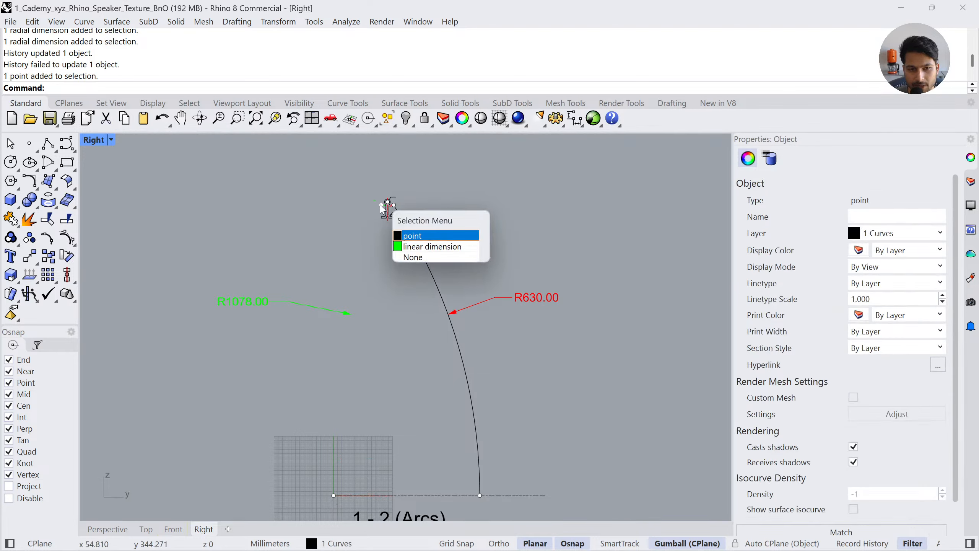
click(357, 236)
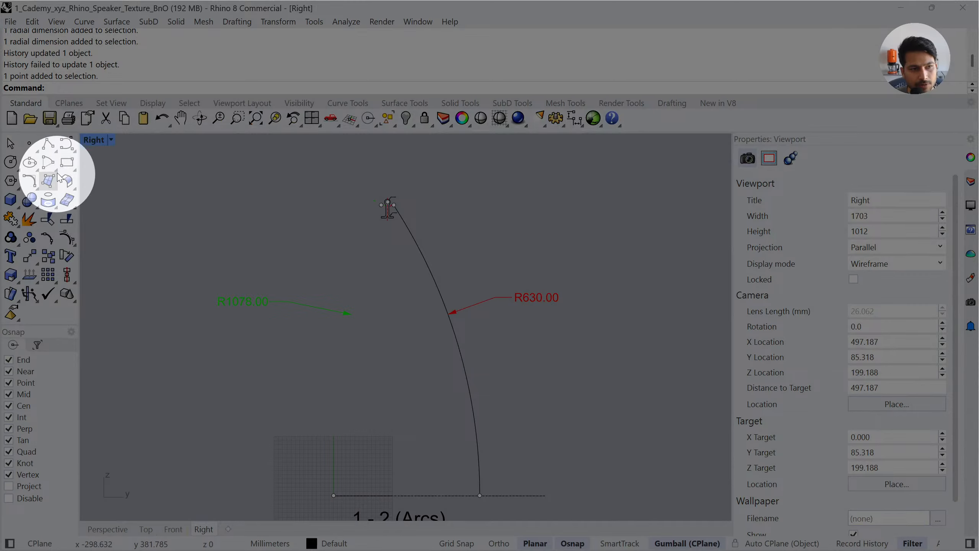
Draw the left profile arc from the base start point to the left reference point at the top, with a radius of 1078 mm
click(54, 168)
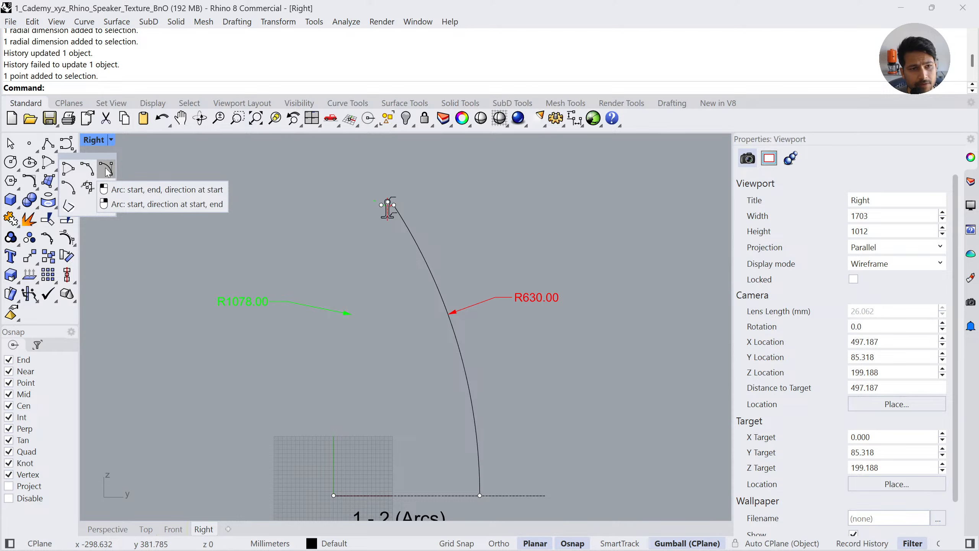
click(69, 190)
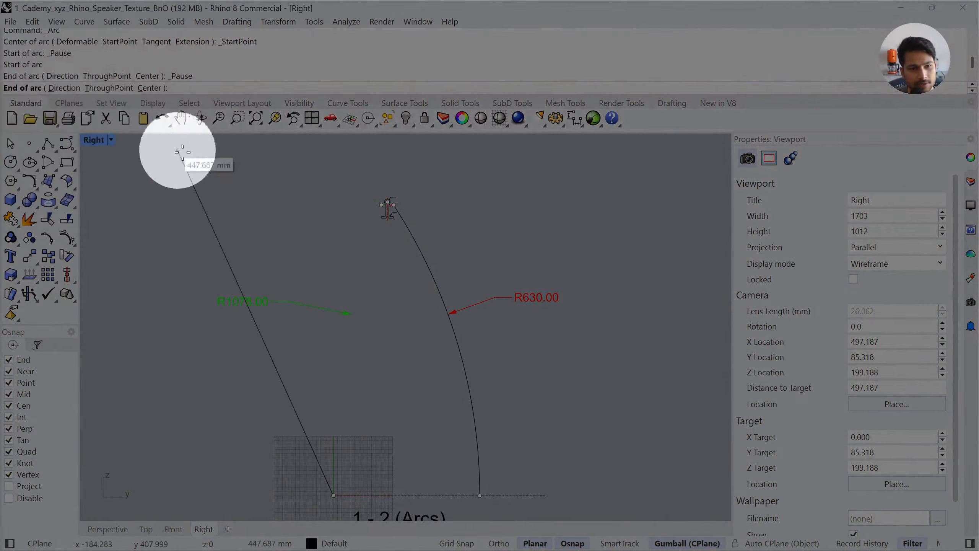
scroll(384, 206, up, 5)
click(390, 172)
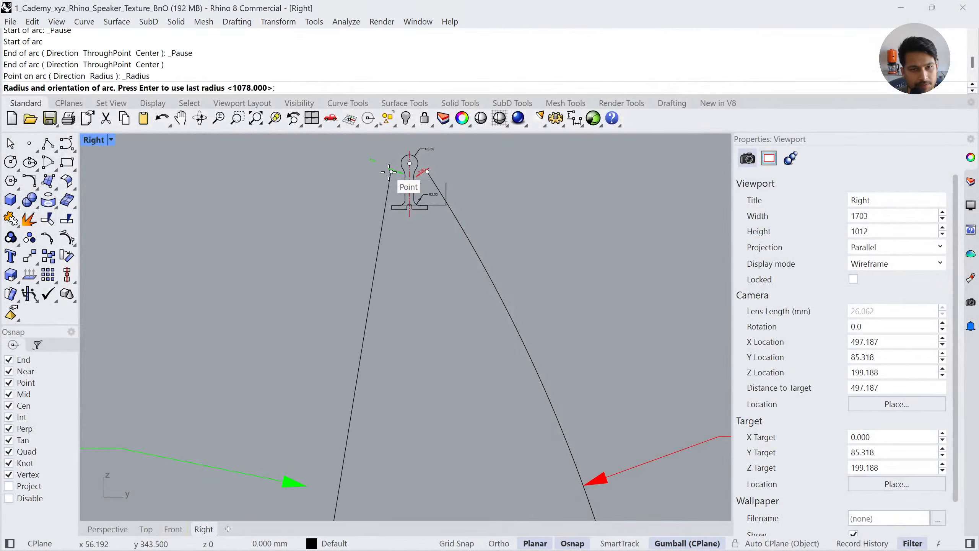
scroll(381, 270, down, 2)
right_drag(402, 395, 446, 274)
scroll(445, 274, down, 6)
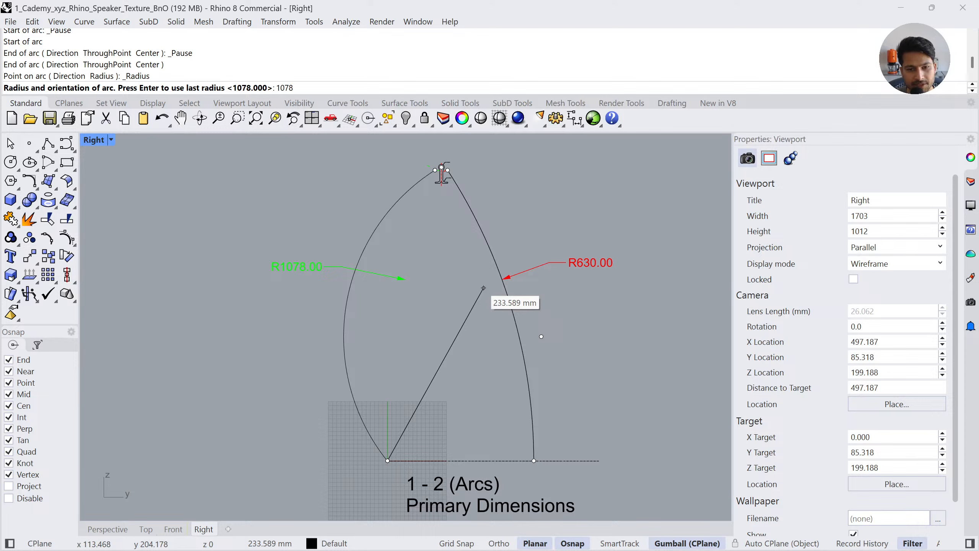
key(Return)
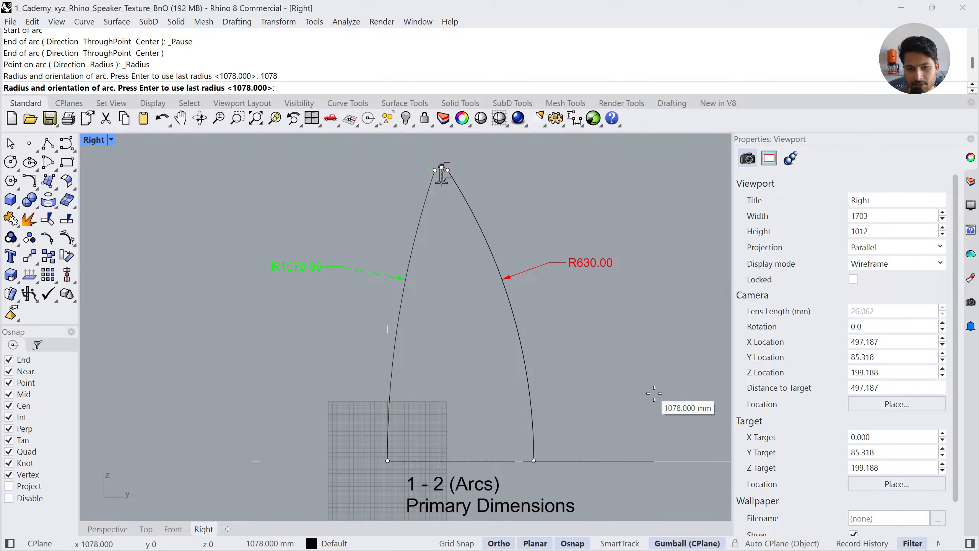
key(Escape)
Select the left and right profile arcs together to examine the outline they form, and clear the selection
click(418, 244)
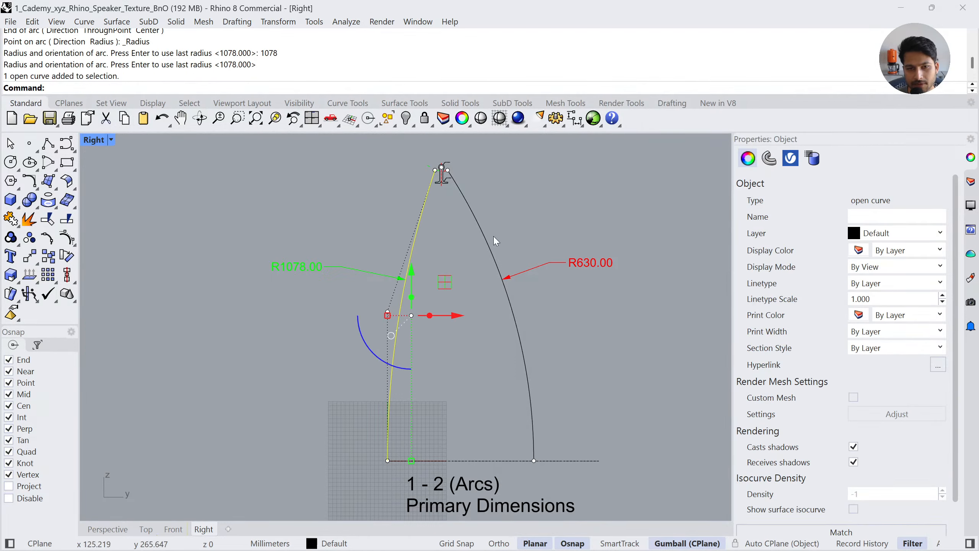
shift+click(485, 242)
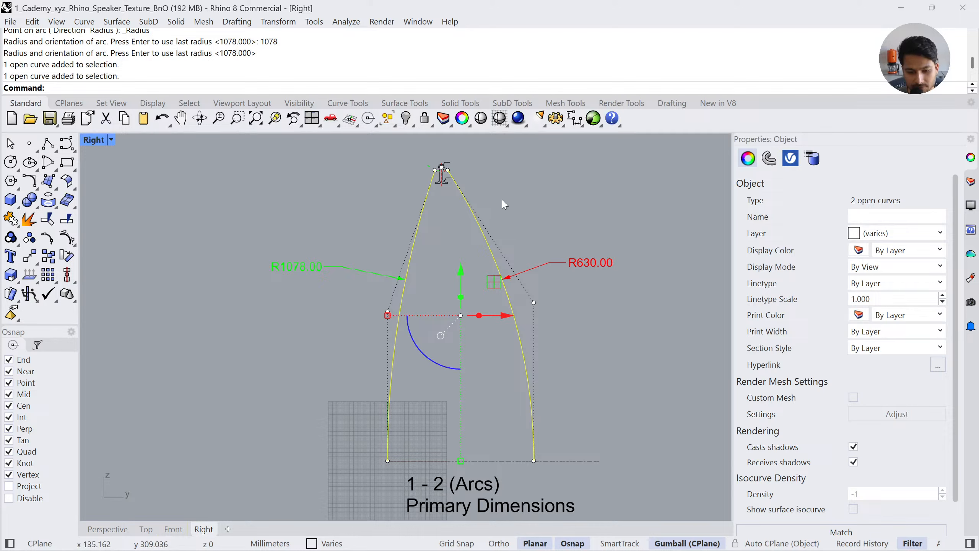
click(503, 201)
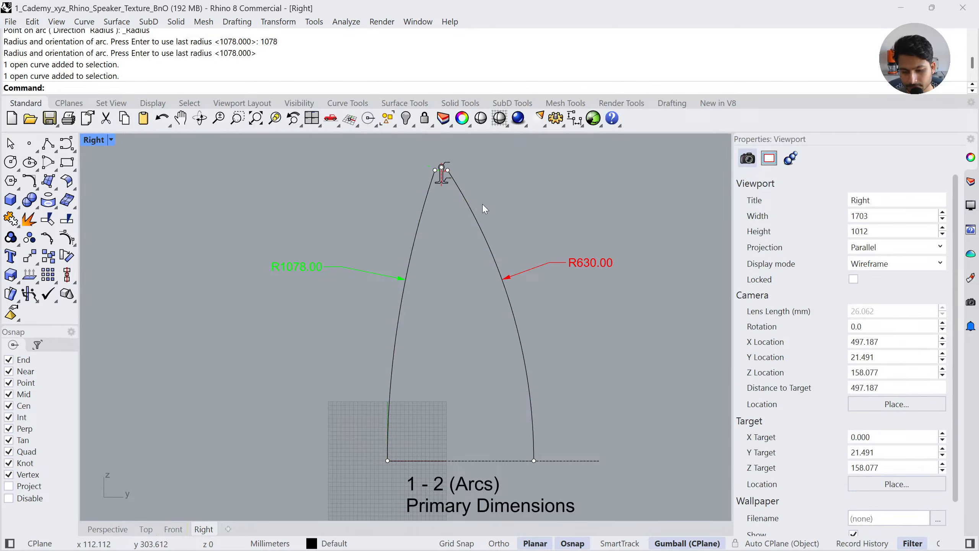
scroll(410, 270, down, 2)
right_drag(457, 248, 418, 273)
scroll(398, 257, up, 2)
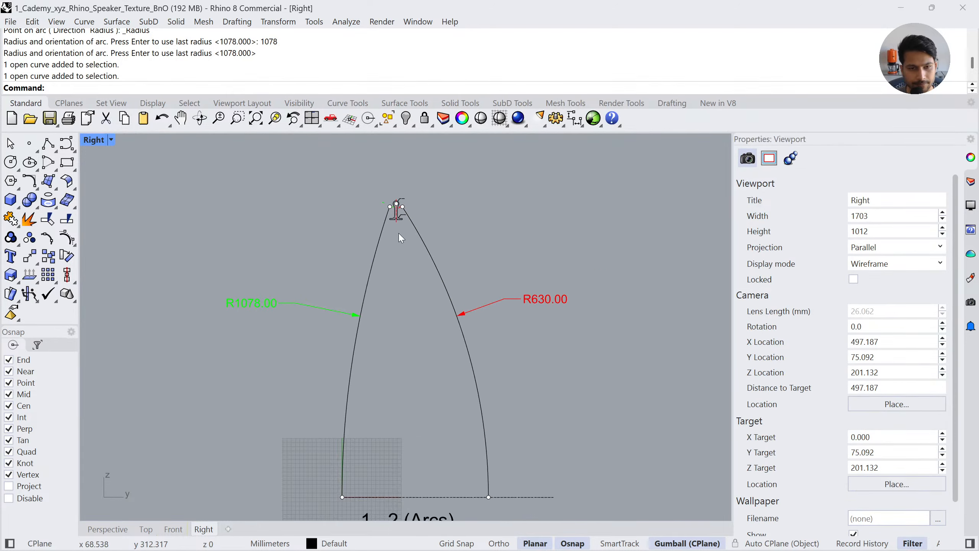
right_drag(404, 239, 424, 213)
drag(478, 223, 370, 232)
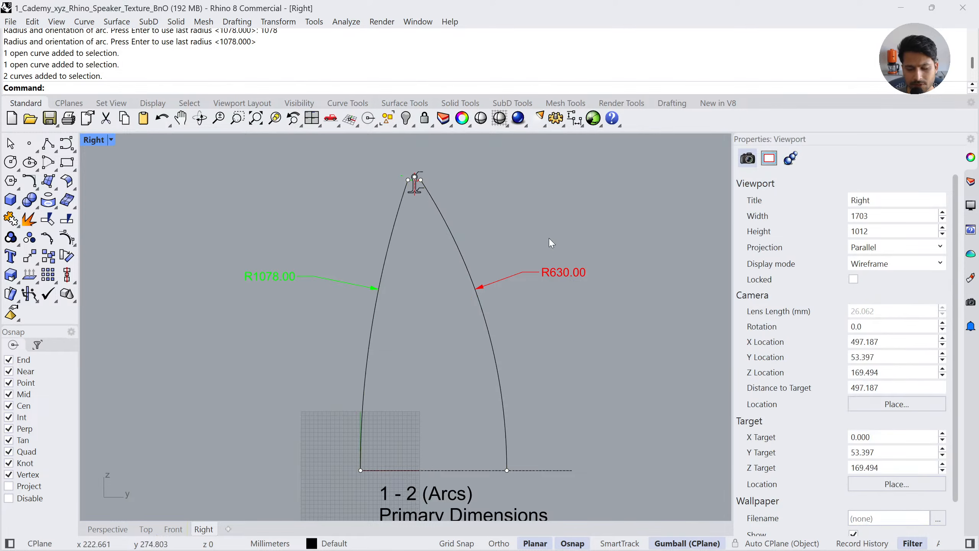
drag(516, 228, 381, 215)
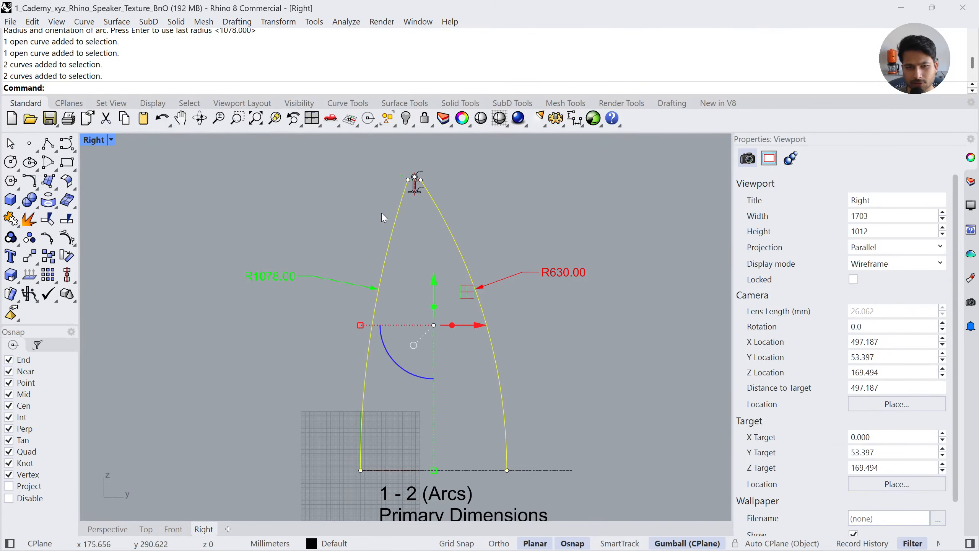
click(547, 216)
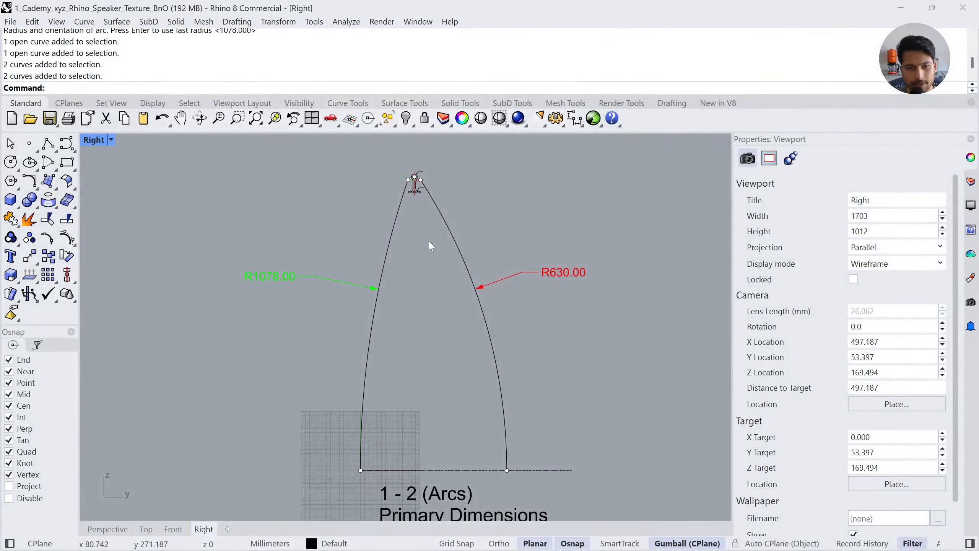
Show the 2 Curves Finished layer to examine the completed double-line profile, and hide it again
click(971, 182)
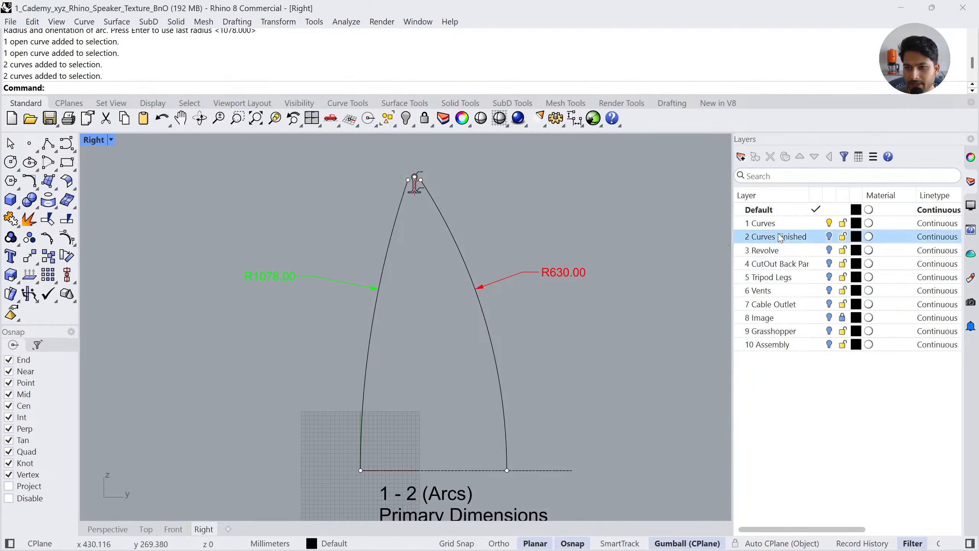
click(829, 237)
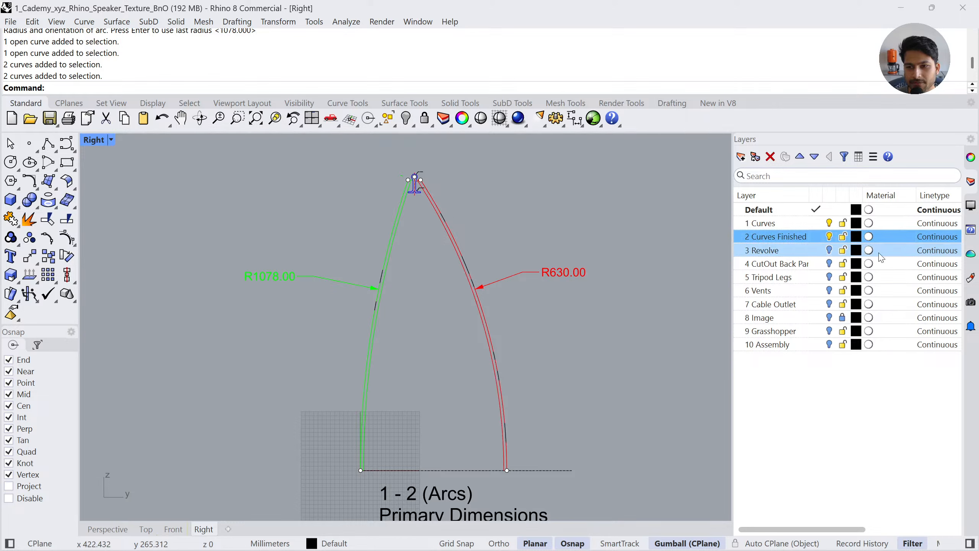
scroll(416, 180, up, 6)
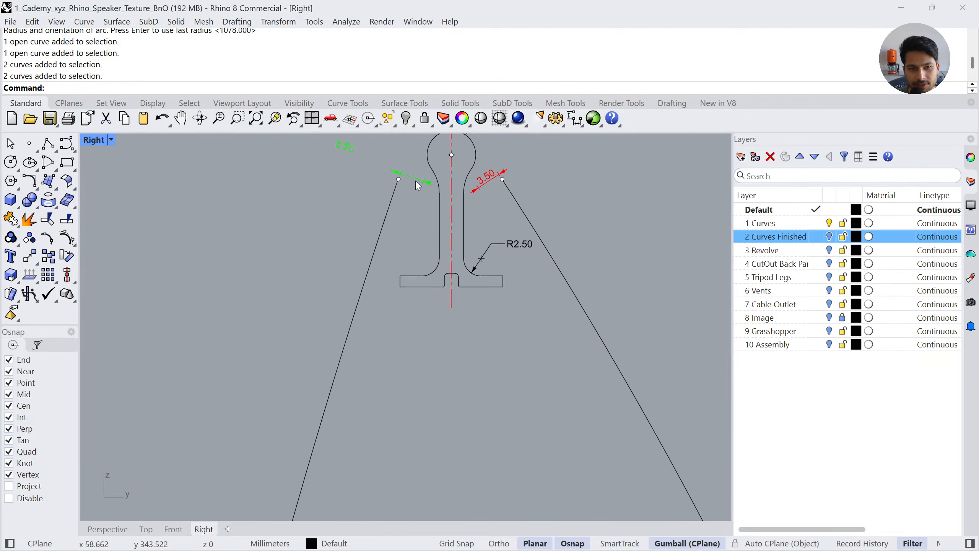
Offset the left profile arc 3.5 mm towards the inside of the profile
scroll(413, 281, up, 4)
click(410, 276)
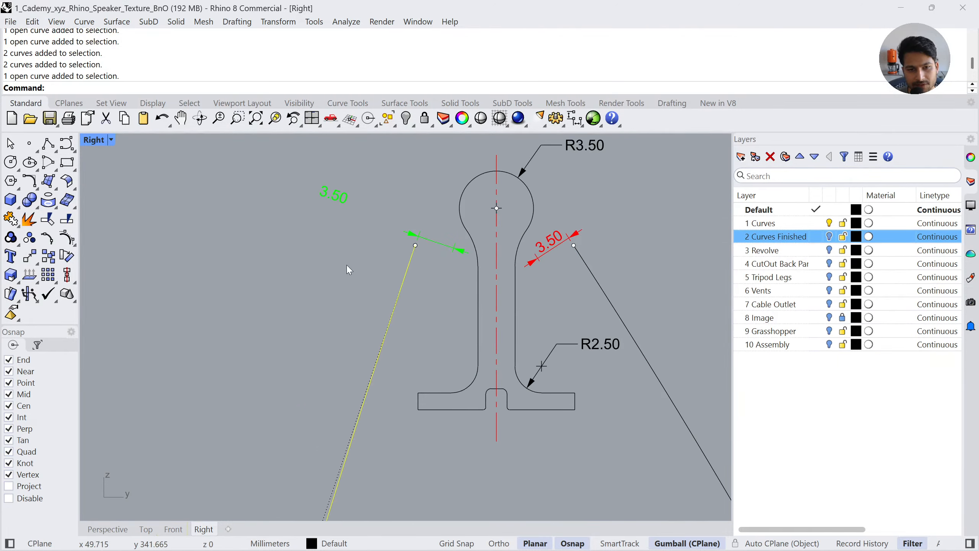
click(34, 184)
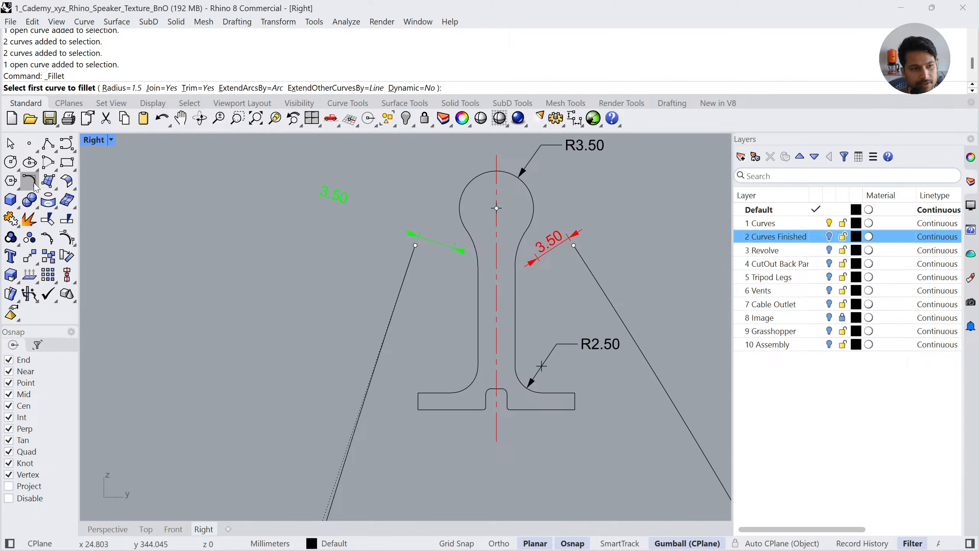
click(36, 188)
click(200, 189)
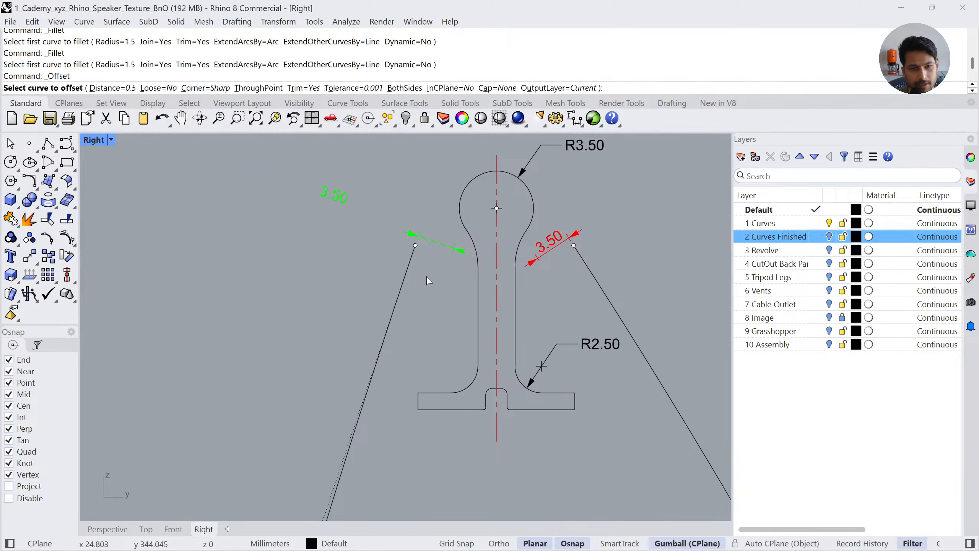
click(410, 275)
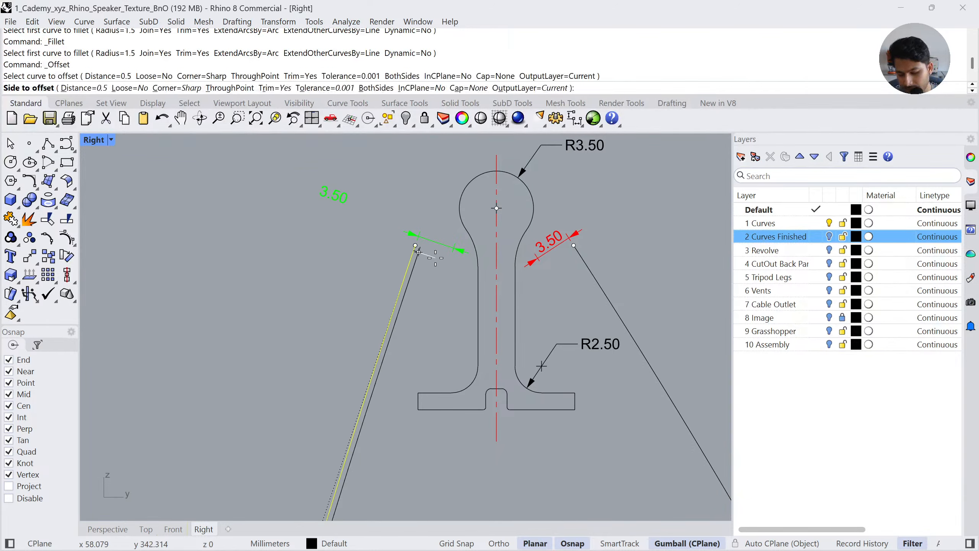
text(3.5)
key(Return)
click(457, 274)
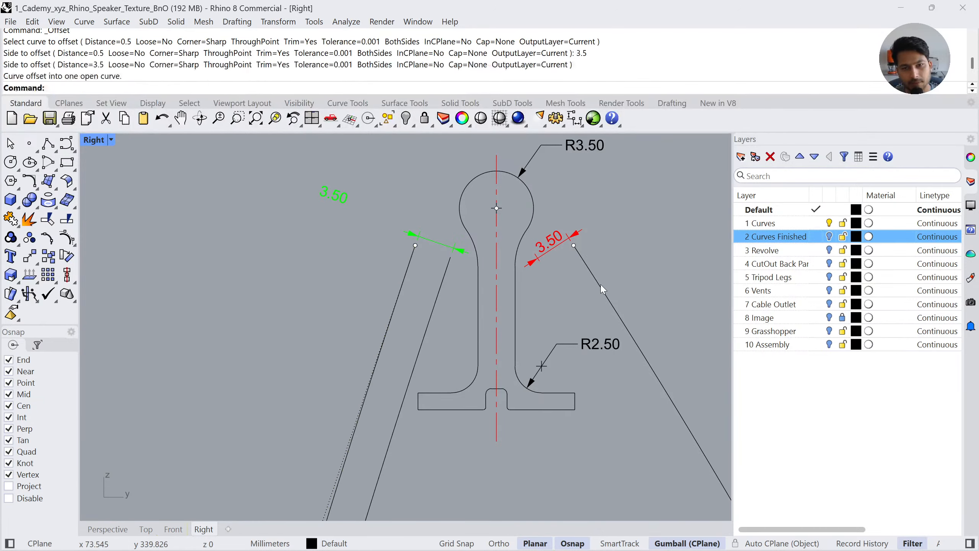
Offset the right profile arc inward by the same 3.5 mm distance
click(601, 286)
right_click(586, 293)
click(546, 312)
scroll(511, 288, down, 2)
right_drag(511, 288, 429, 269)
right_click(471, 213)
key(Escape)
key(Escape)
scroll(503, 219, down, 4)
scroll(430, 269, up, 8)
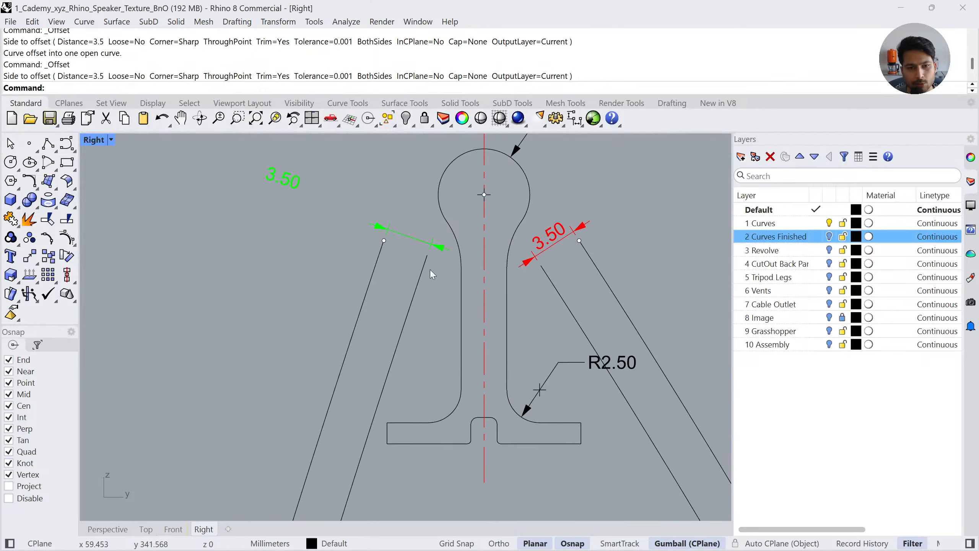
Draw a straight line connecting the top ends of the left arc and its inner offset
click(48, 143)
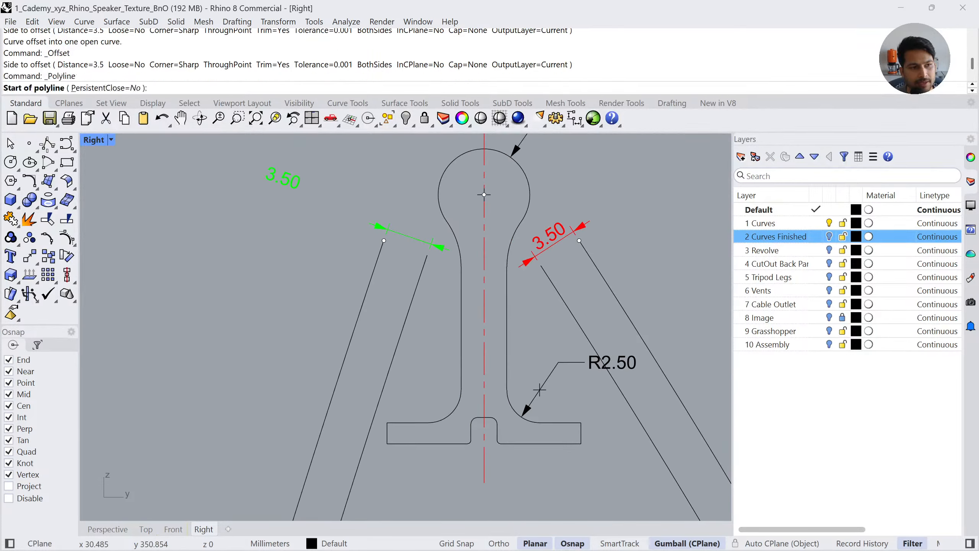
click(384, 240)
click(427, 255)
right_click(428, 252)
Join the short top line, the left arc and its offset into one open curve
drag(432, 264, 411, 251)
shift+click(368, 275)
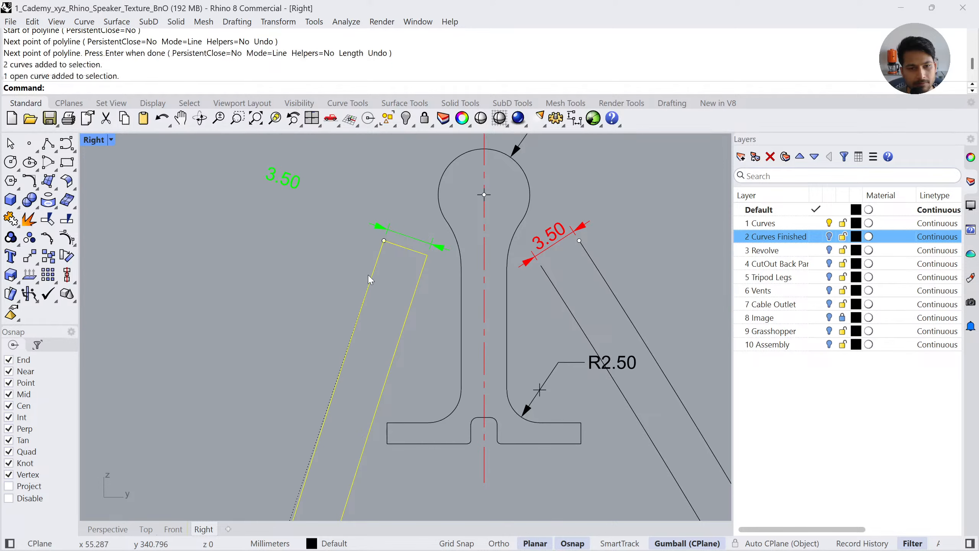
click(11, 218)
click(260, 251)
Delete the reference point at the top outer corner of the left profile
right_drag(387, 254, 372, 286)
drag(337, 286, 374, 275)
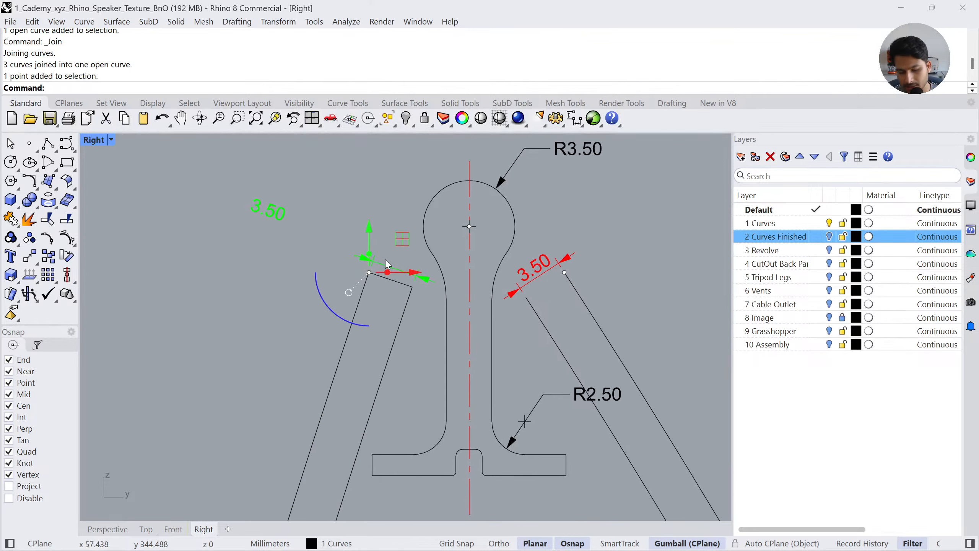
key(Delete)
Fillet both top corners of the left profile with a 1.5 mm radius
click(29, 181)
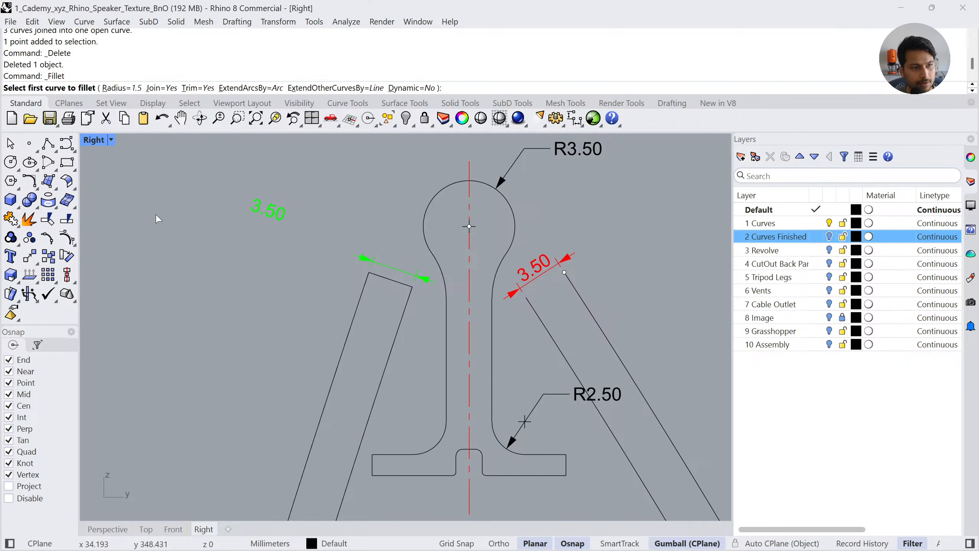
click(366, 277)
click(372, 276)
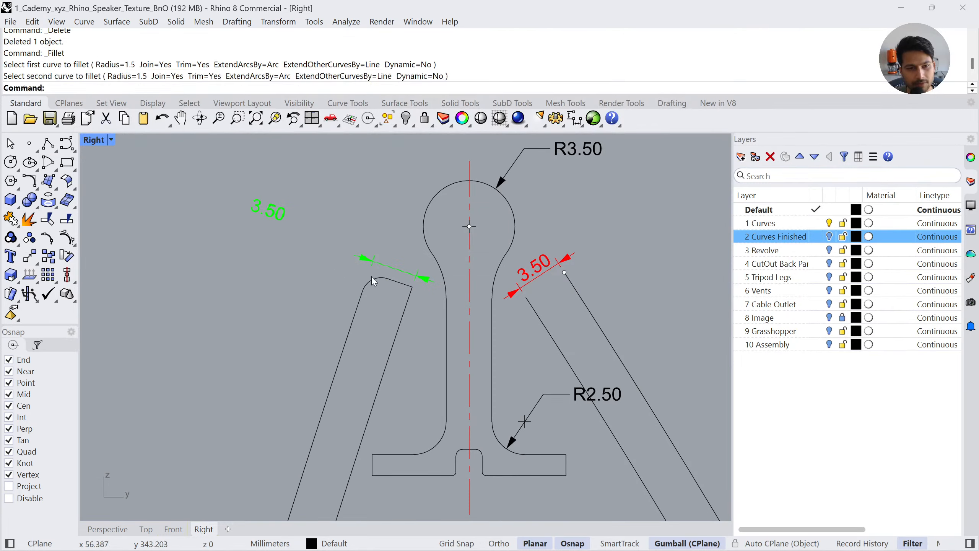
right_click(410, 289)
click(407, 288)
click(409, 292)
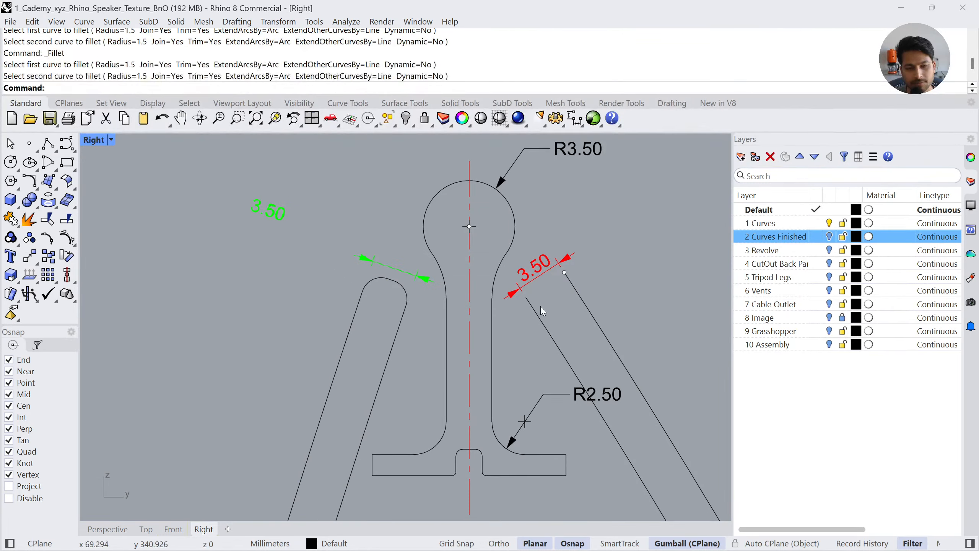
Show the 2 Curves Finished layer and hide the 1 Curves layer
right_click(540, 306)
scroll(409, 261, down, 10)
scroll(453, 239, down, 3)
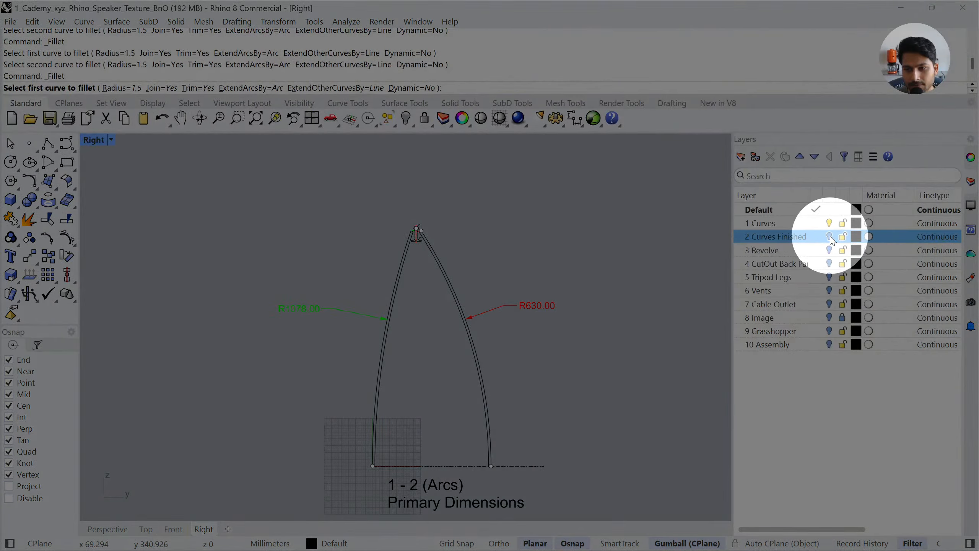
click(829, 236)
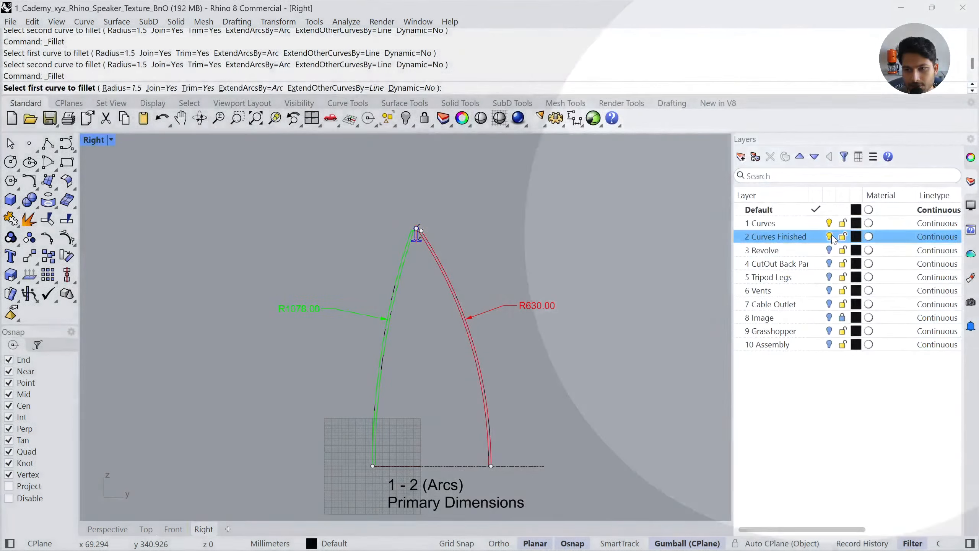
click(829, 223)
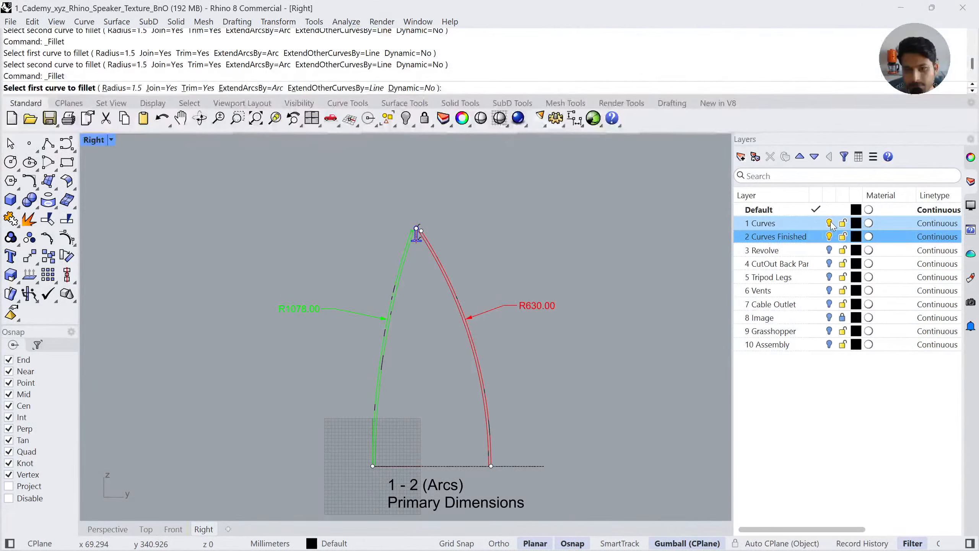
click(390, 296)
key(Return)
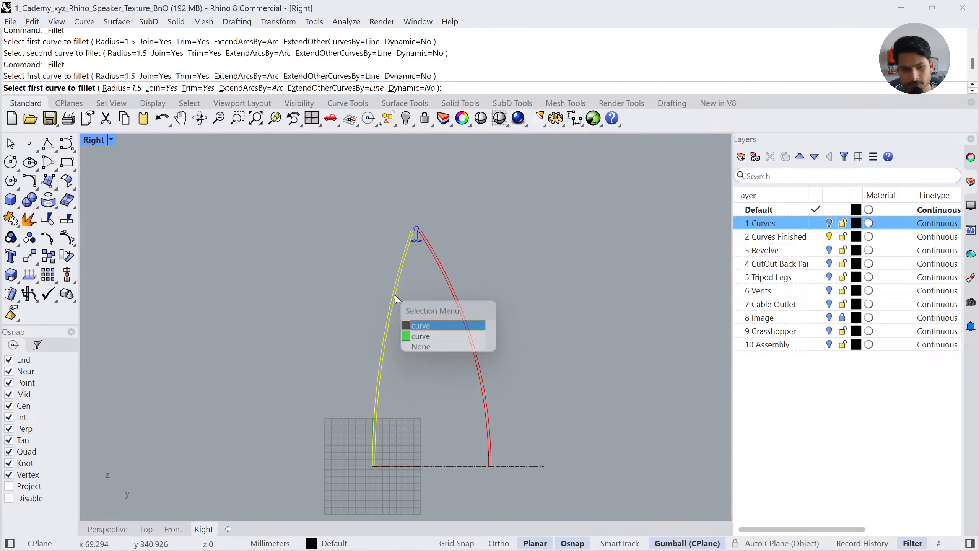
scroll(395, 292, up, 3)
click(393, 289)
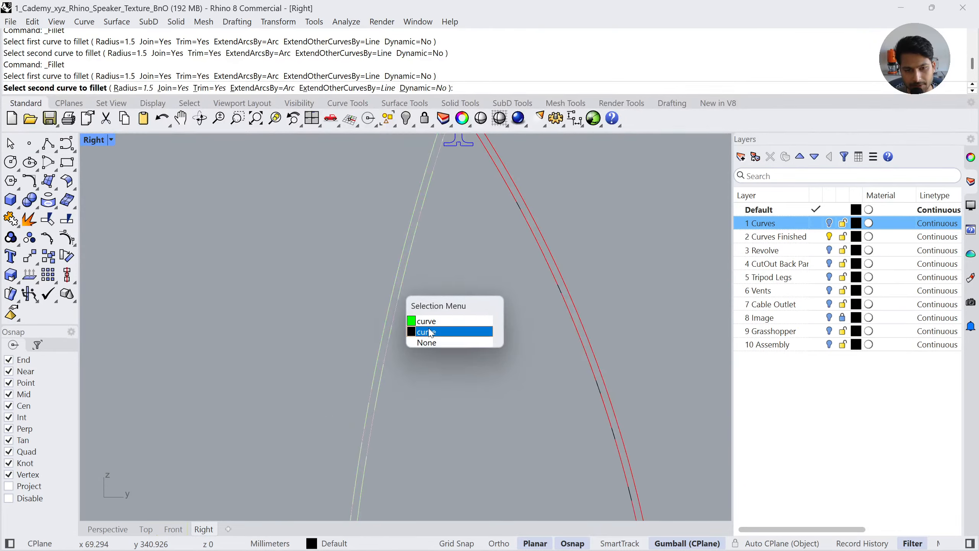
click(429, 329)
key(Delete)
Delete the black left profile and the black right offset curve, both on the Default layer, keeping the finished green and red curves
click(393, 325)
click(432, 366)
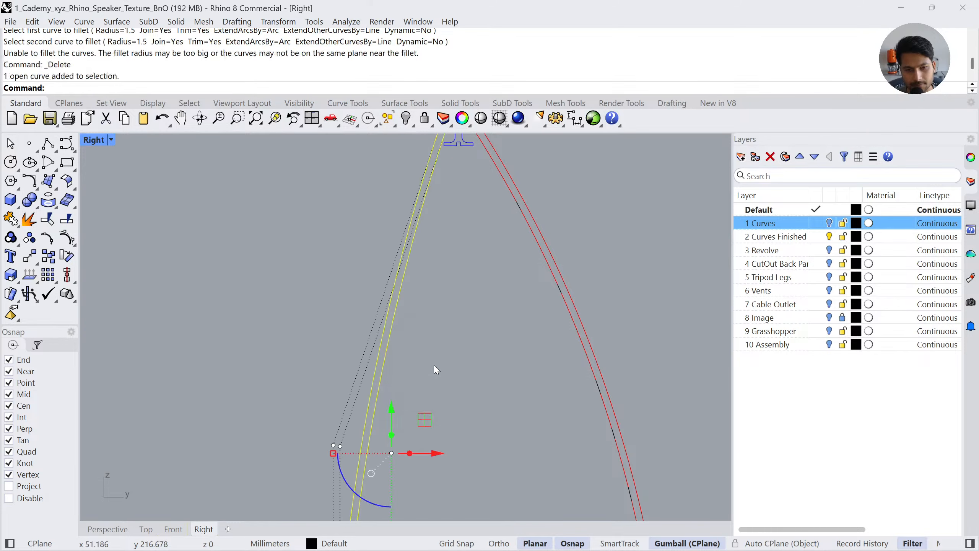
key(Delete)
scroll(457, 293, down, 2)
scroll(498, 271, up, 2)
click(488, 280)
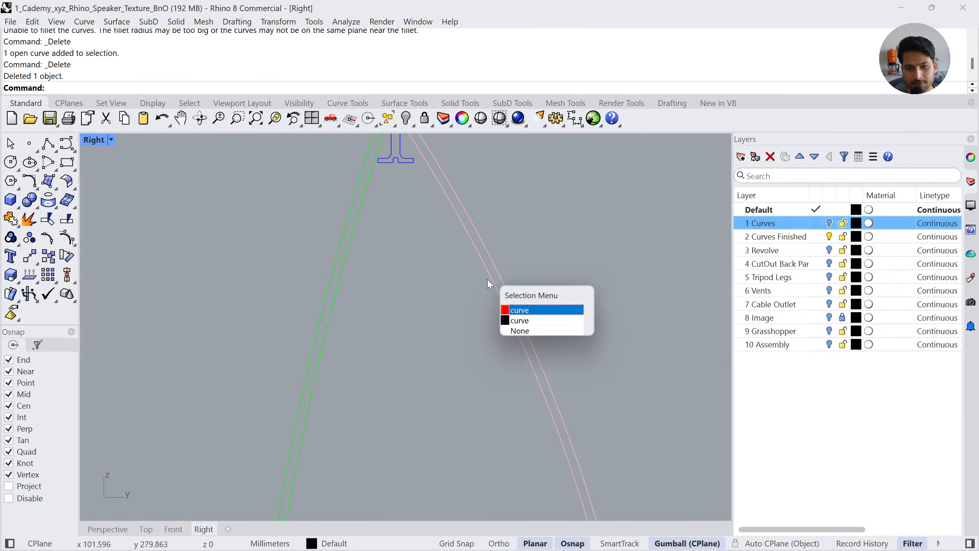
click(521, 327)
key(Delete)
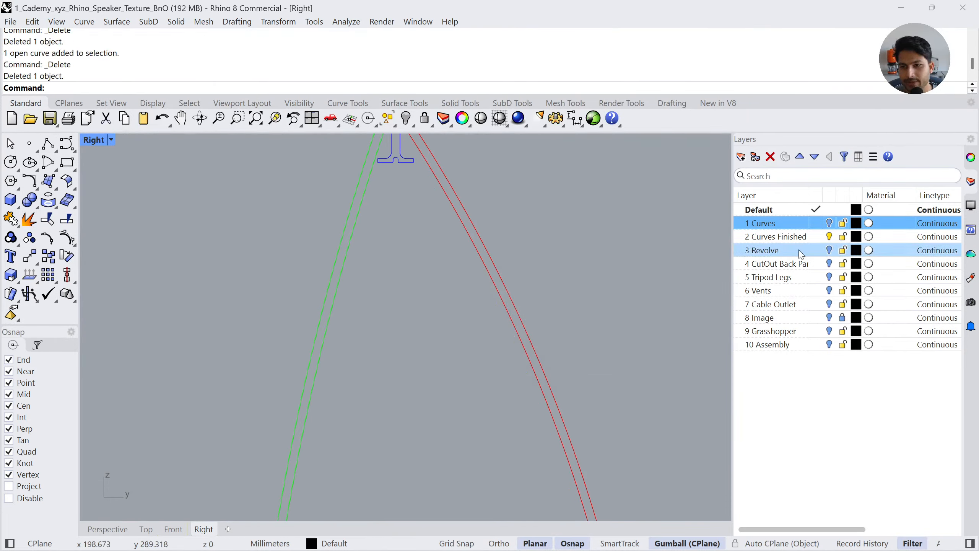
Show the finished profile curves in the Perspective view and detach the surface creation tools as a floating palette
click(770, 237)
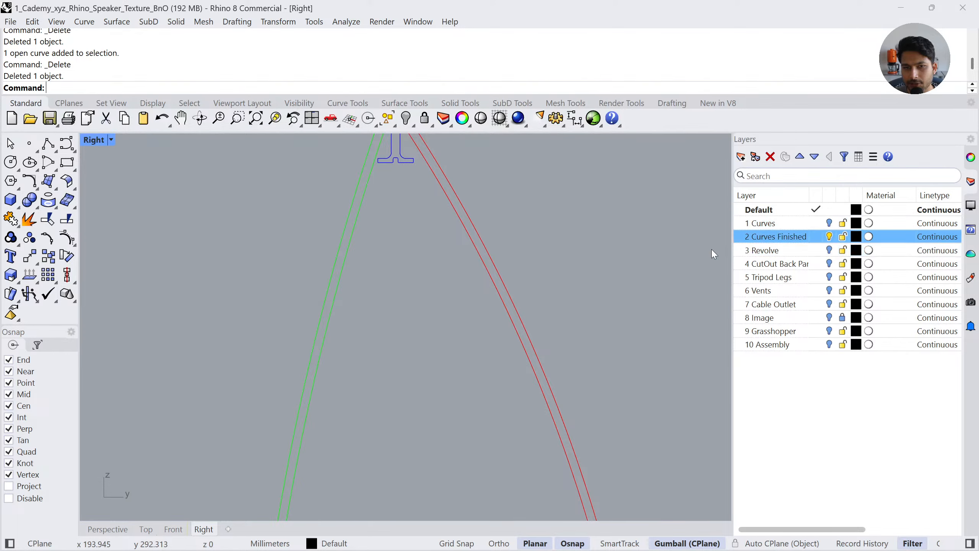
scroll(410, 273, down, 5)
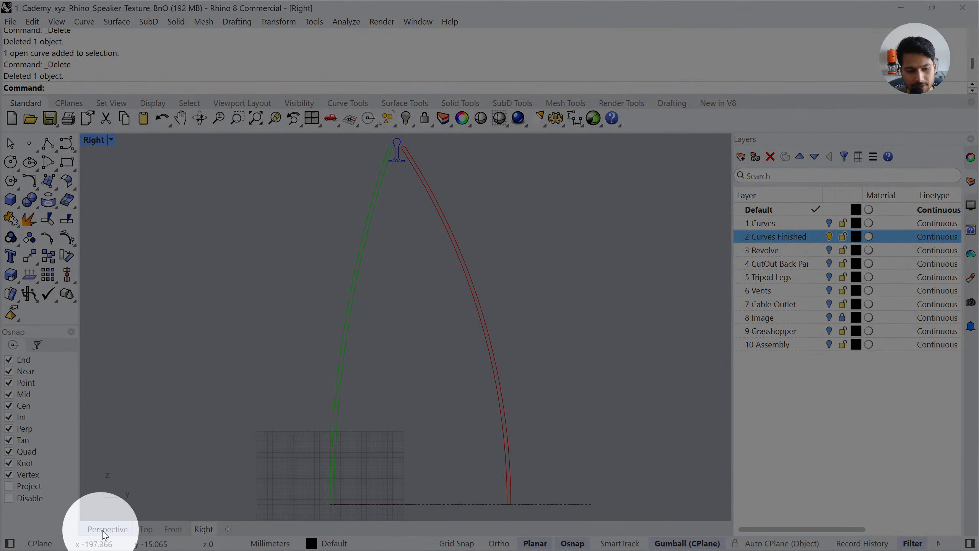
click(104, 530)
right_drag(275, 365, 334, 417)
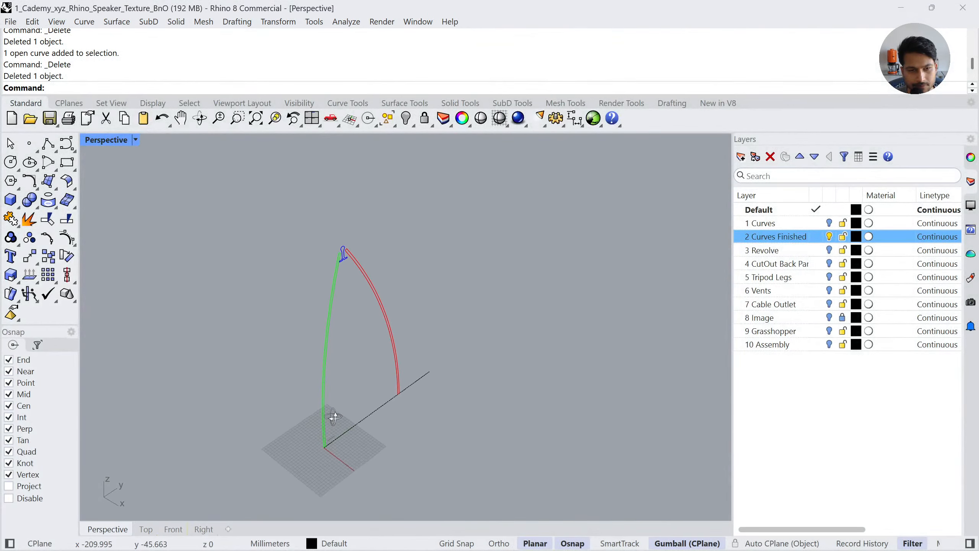
shift+right_drag(352, 370, 297, 297)
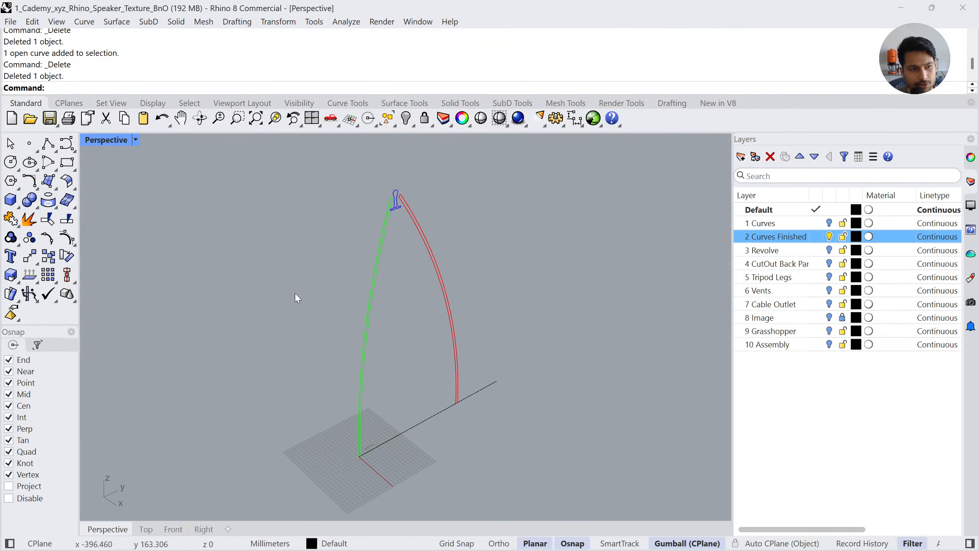
click(67, 199)
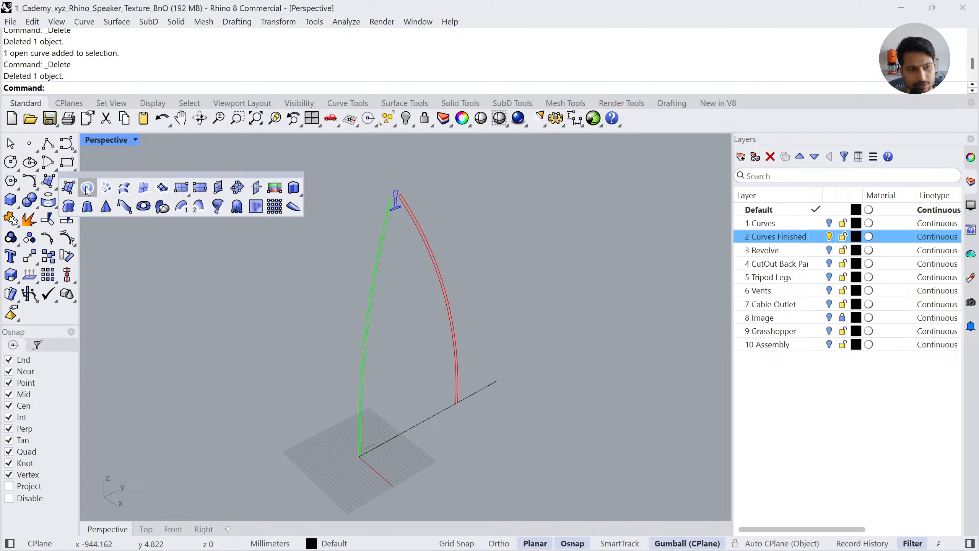
drag(101, 174, 133, 166)
key(ctrl)
key(ctrl)
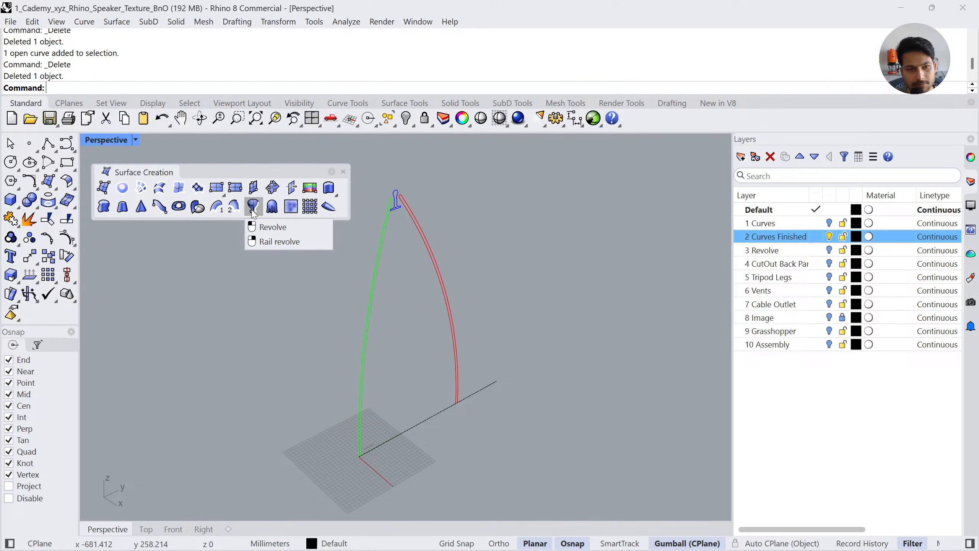
Try a partial revolve of about 293° on the three finished profile curves around the black base line
click(253, 208)
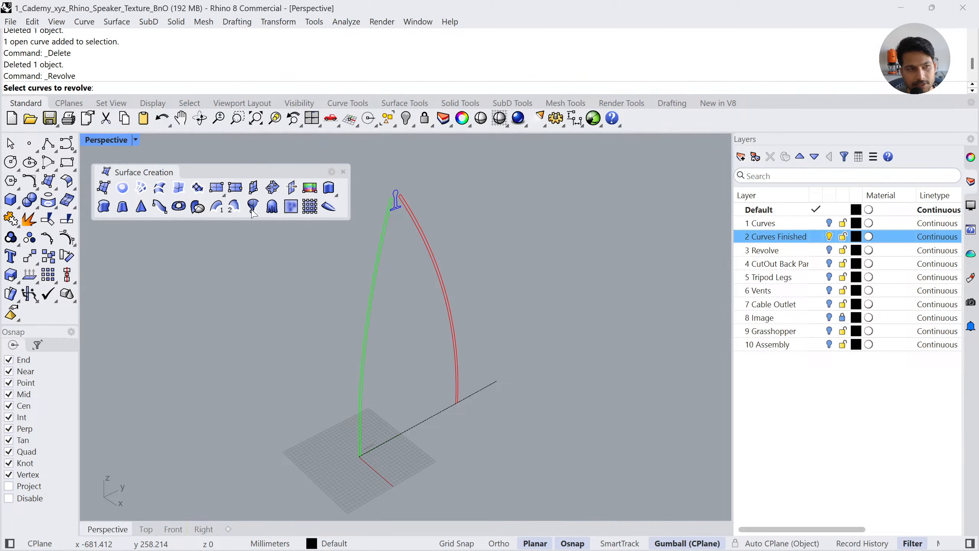
click(413, 222)
click(400, 208)
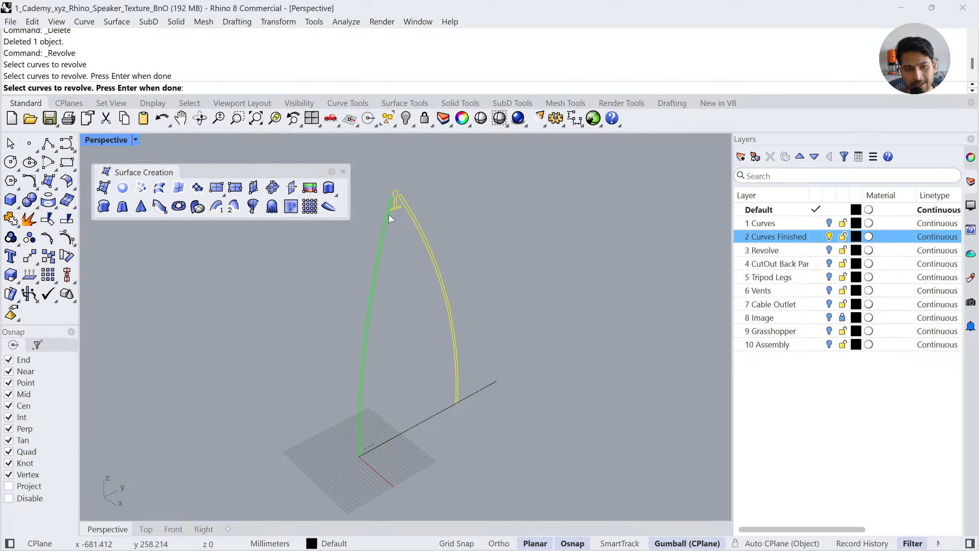
click(390, 217)
key(Return)
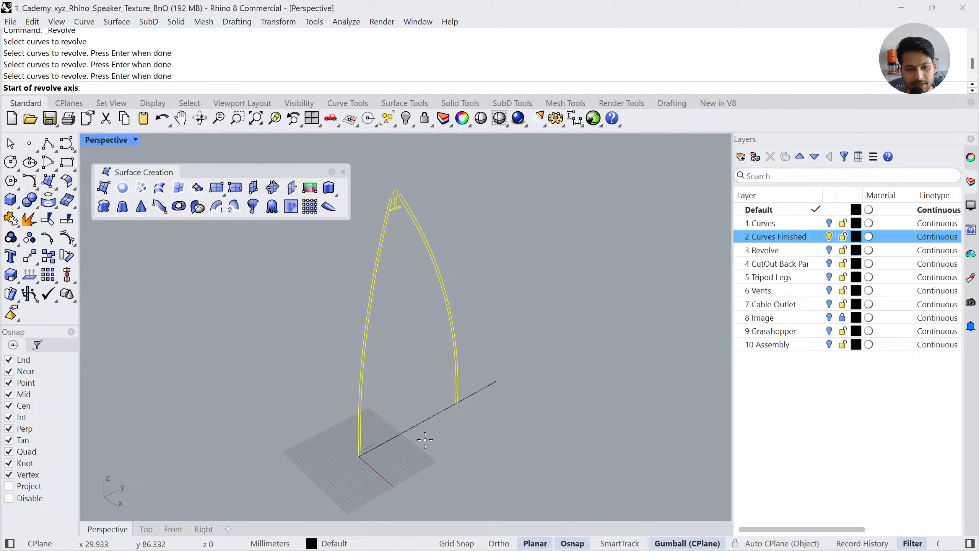
click(395, 437)
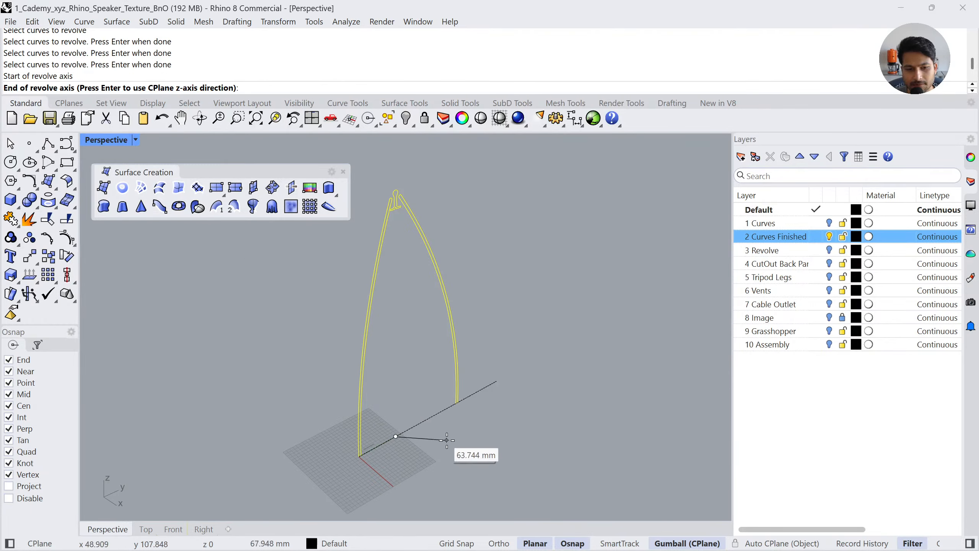
click(482, 389)
click(572, 343)
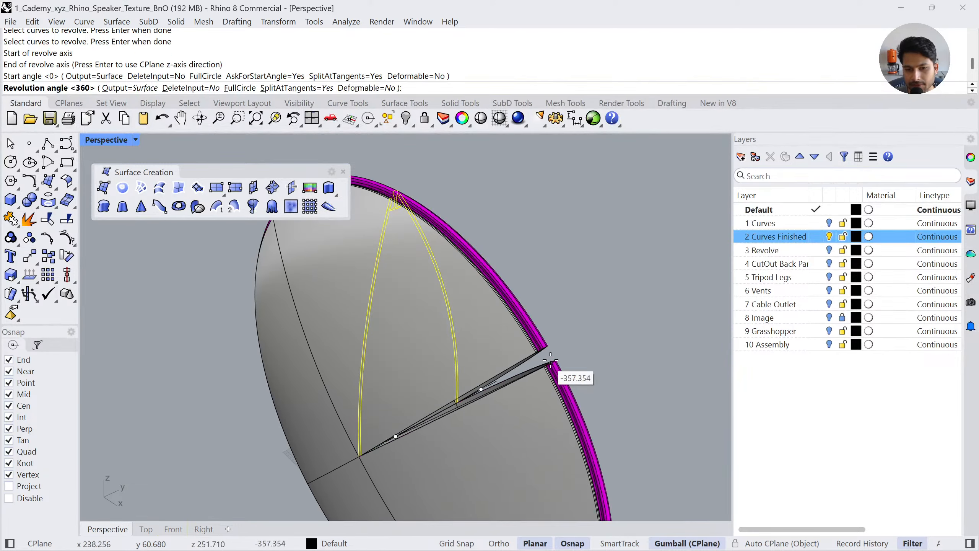
shift+right_drag(531, 462, 556, 314)
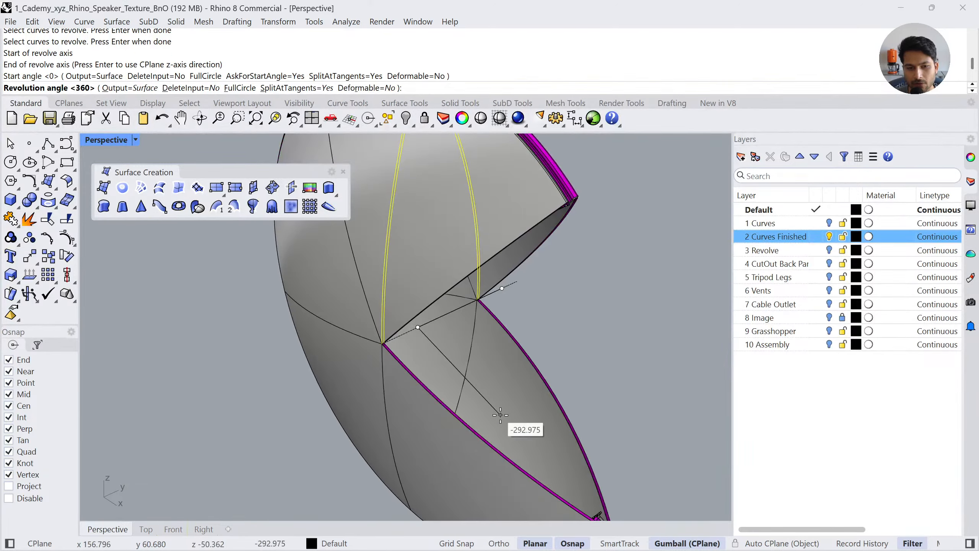
click(500, 415)
scroll(408, 398, down, 4)
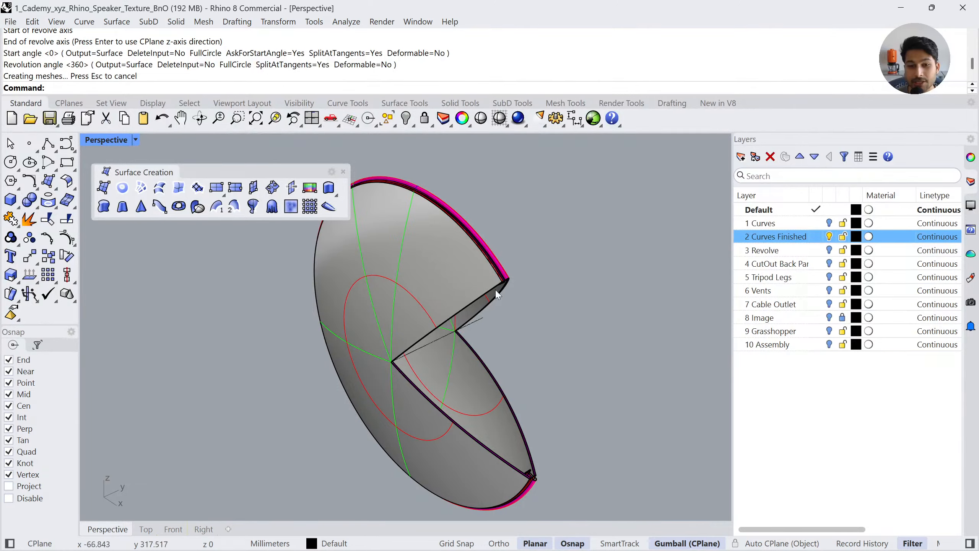
key(ctrl+z)
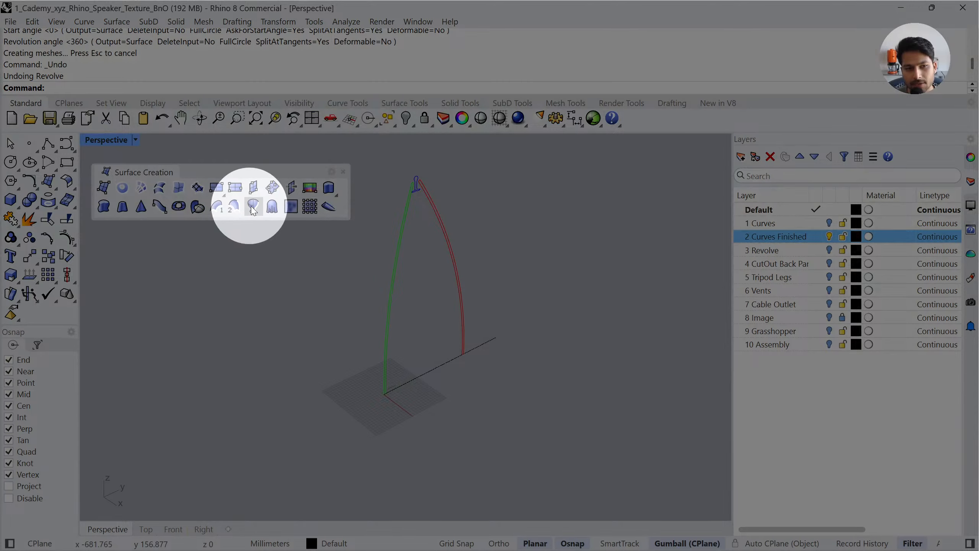
Revolve the three finished profile curves through a full circle around the black base line
click(253, 210)
drag(459, 184, 377, 212)
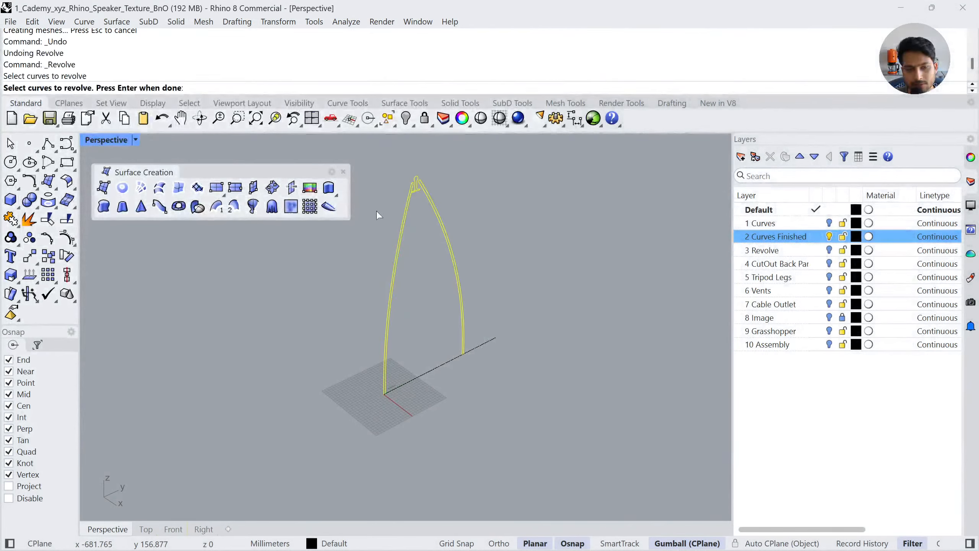
key(Return)
click(413, 379)
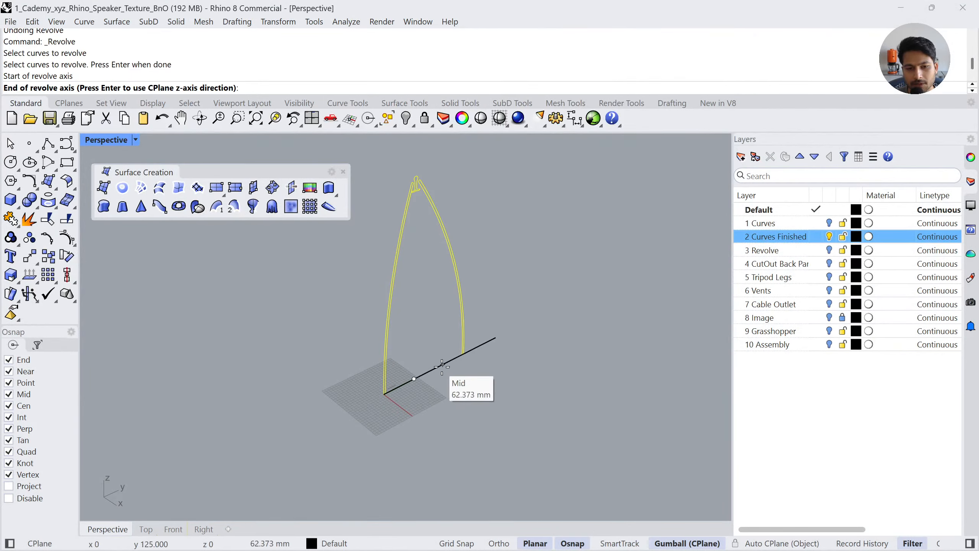
click(442, 366)
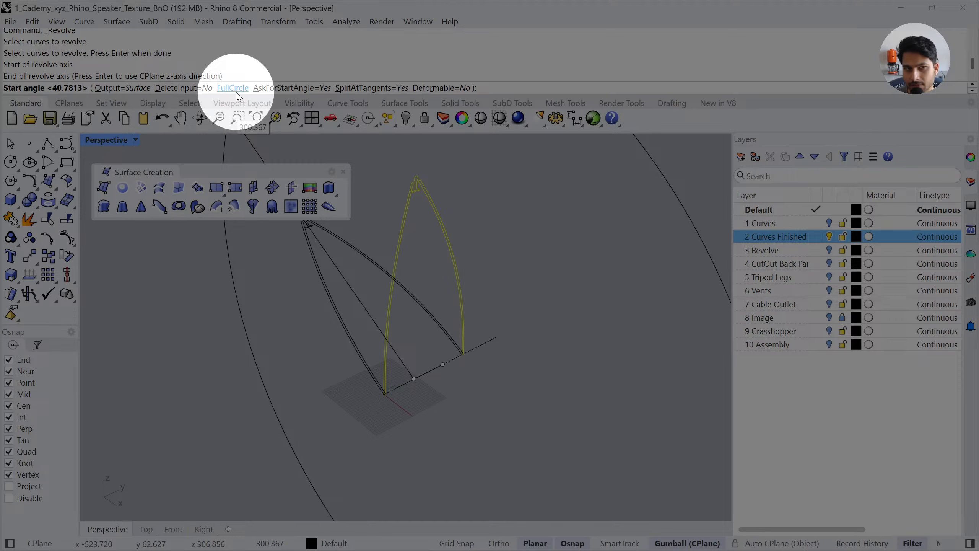
click(232, 88)
right_drag(409, 182, 492, 280)
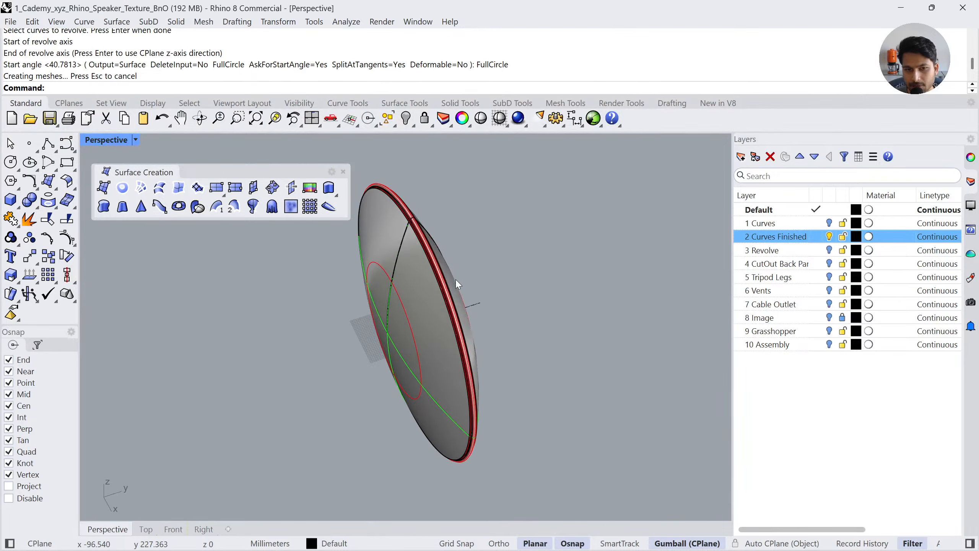
Pull the two revolved shells and the ring between them apart to show them as separate bodies
drag(456, 279, 552, 269)
click(653, 295)
drag(429, 338, 313, 374)
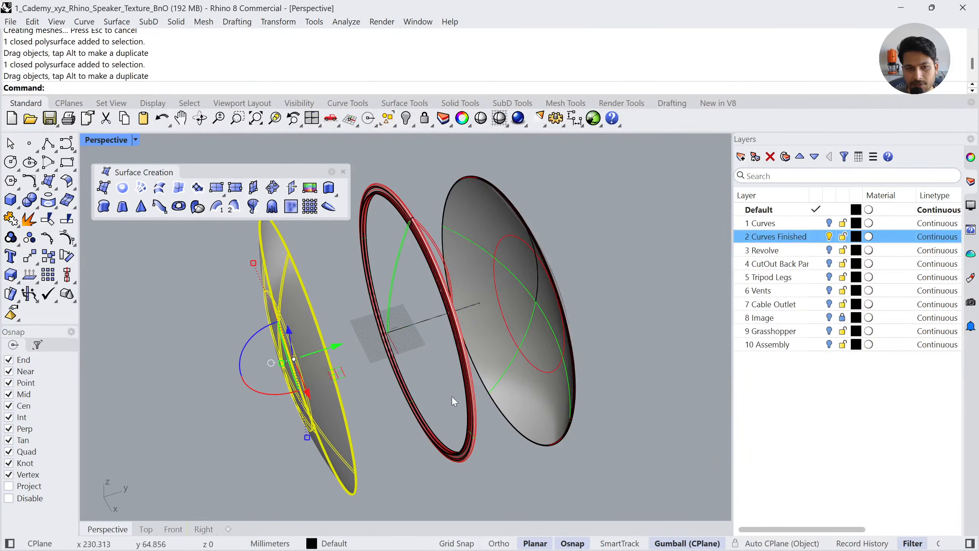
click(470, 482)
right_drag(471, 483, 510, 435)
drag(491, 436, 626, 443)
click(634, 447)
Undo the three moves of the separated bodies and the full-circle revolve
key(ctrl+z)
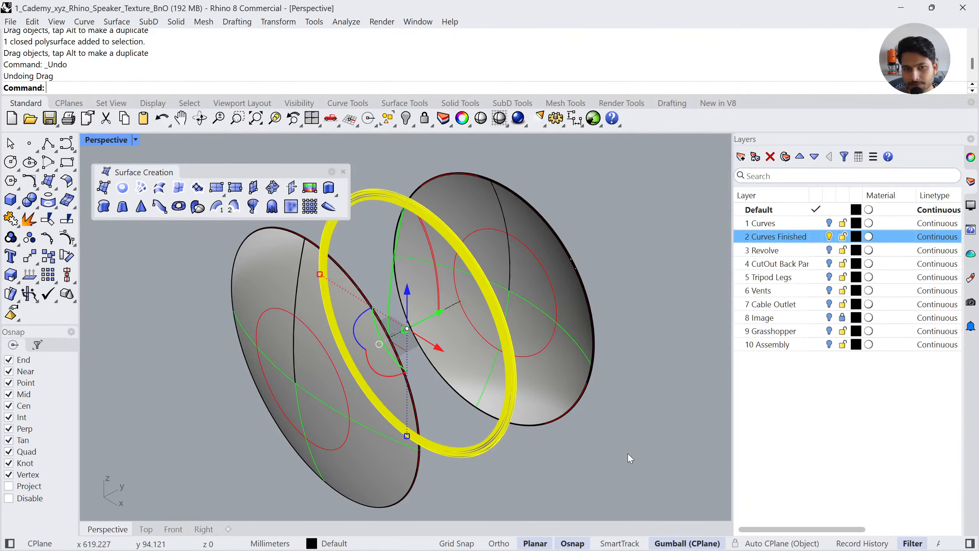
key(ctrl+z)
key(ctrl+z)
key(ctrl+z)
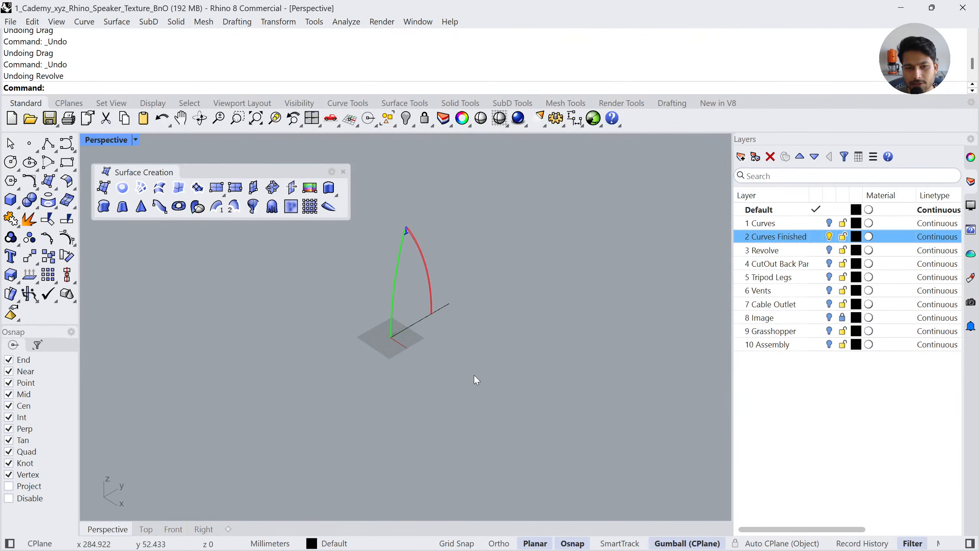
Undo all remaining edits back to the file's original state, and clear the selection
key(ctrl+z)
key(ctrl+z)
key(ctrl+z)
key(ctrl+z)
key(ctrl+z)
key(ctrl+z)
key(ctrl+z)
key(ctrl+z)
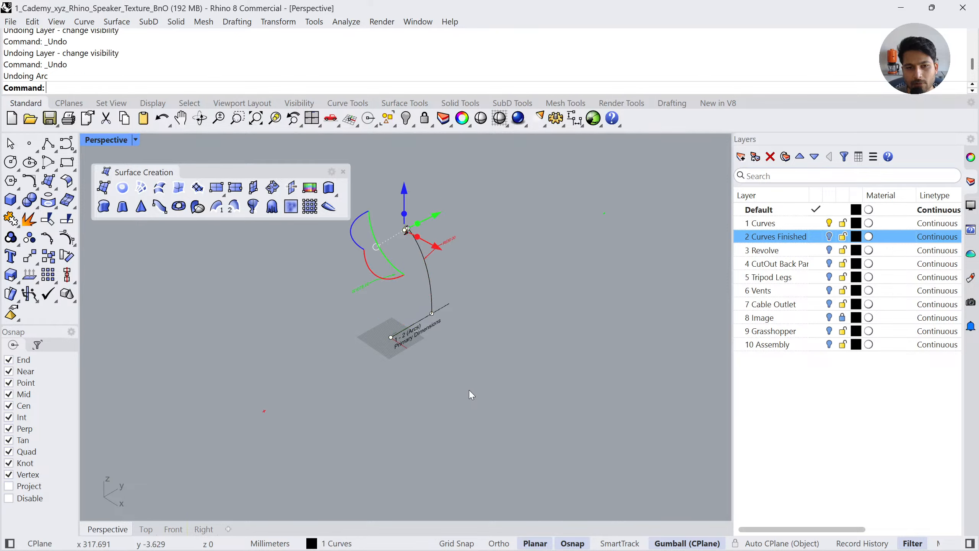
key(ctrl+z)
key(ctrl+z)
key(ctrl+z)
key(ctrl+z)
key(Escape)
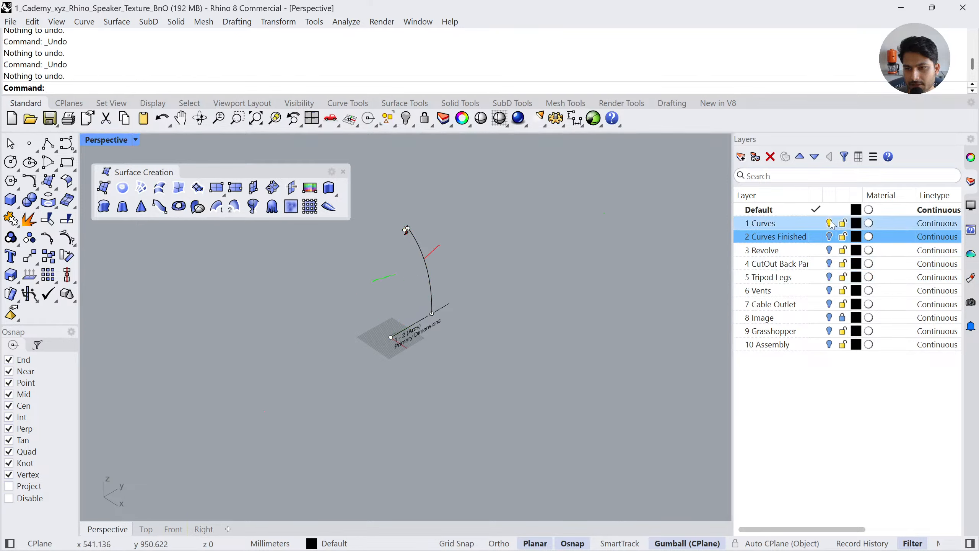
Show the 3 Revolve layer, zoom to its three revolved bodies, and close the floating surface creation palette
click(829, 250)
shift+right_drag(594, 320, 389, 196)
right_drag(385, 248, 406, 255)
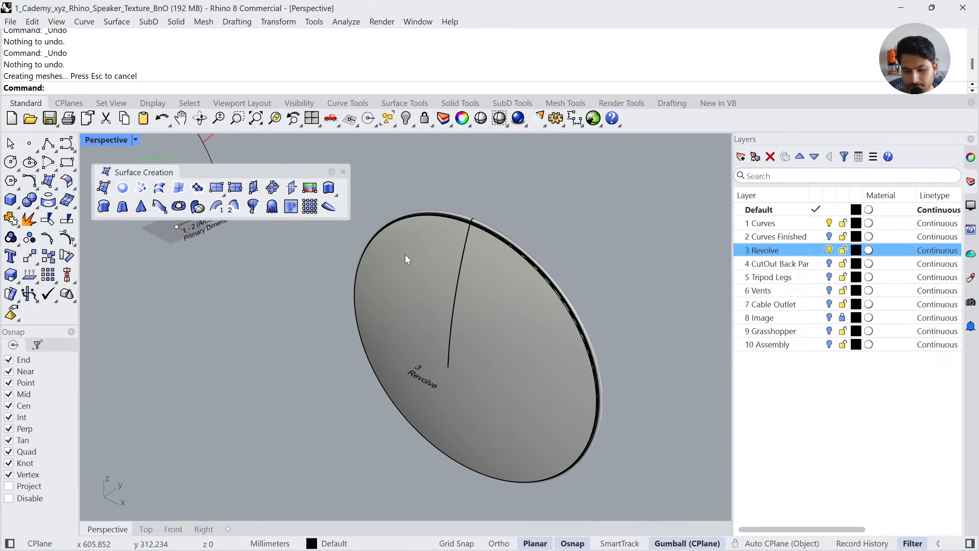
drag(459, 290, 457, 292)
click(274, 118)
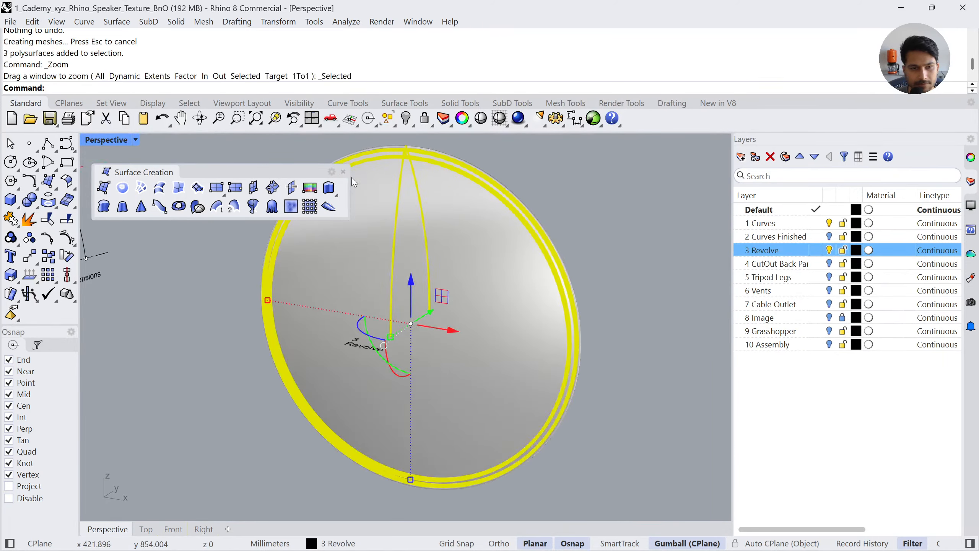
click(343, 172)
click(605, 223)
scroll(485, 283, down, 4)
right_drag(485, 283, 397, 321)
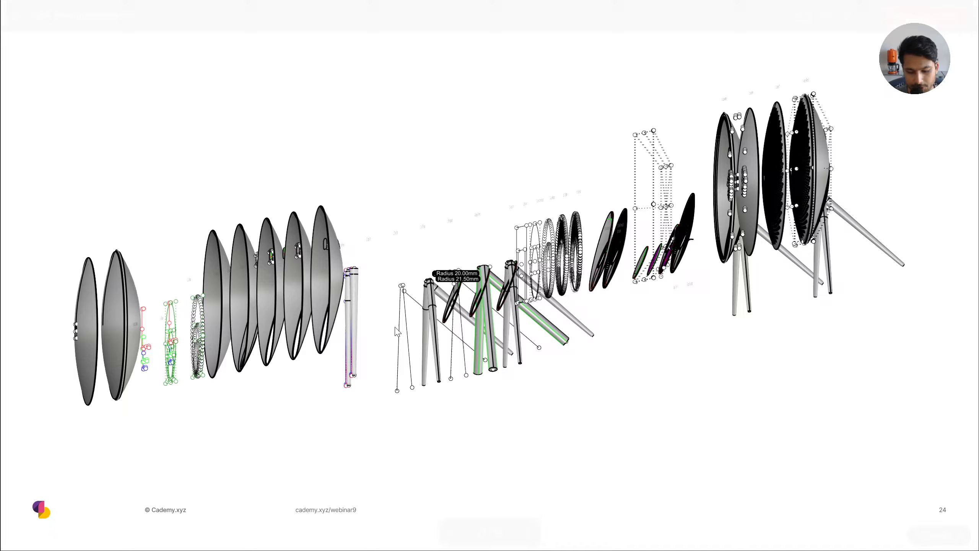
Switch to the presentation, examine the slide with the back cut-out ellipse dimensions, and return to Rhino
key(Right)
key(Right)
key(Right)
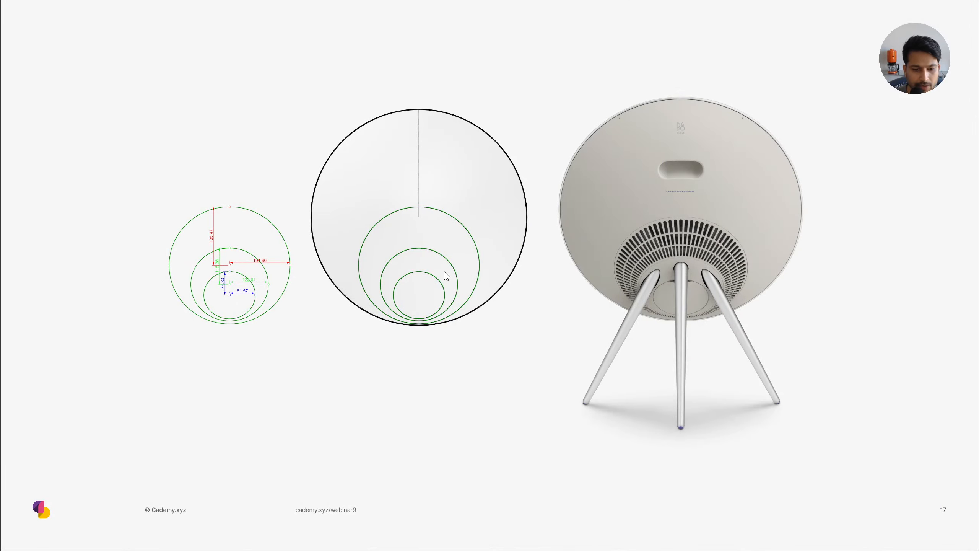
key(alt+Tab)
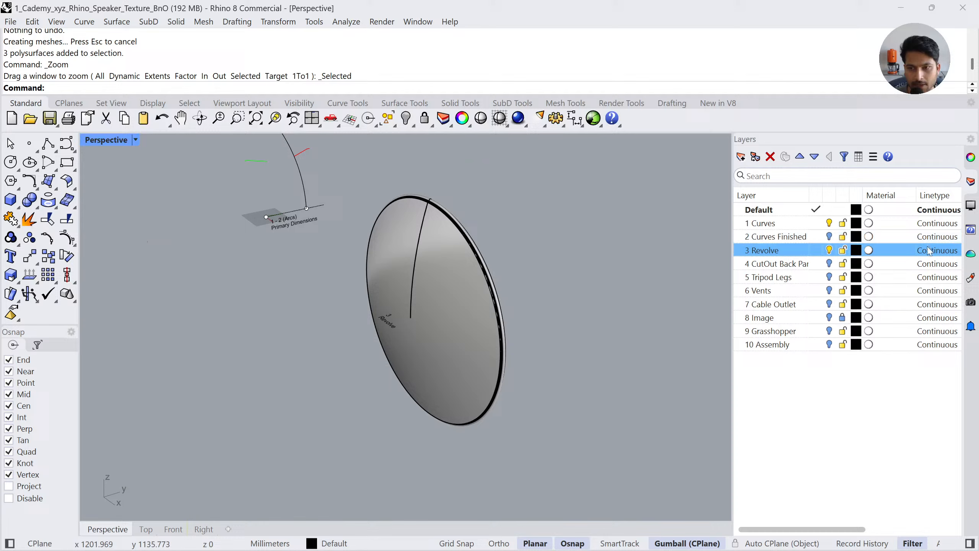
Show the 4 CutOut Back layer to reveal the cut-out guides and ellipses beside the revolved body
click(830, 262)
scroll(397, 268, down, 7)
shift+right_drag(455, 320, 291, 256)
right_drag(309, 314, 379, 310)
scroll(231, 266, up, 2)
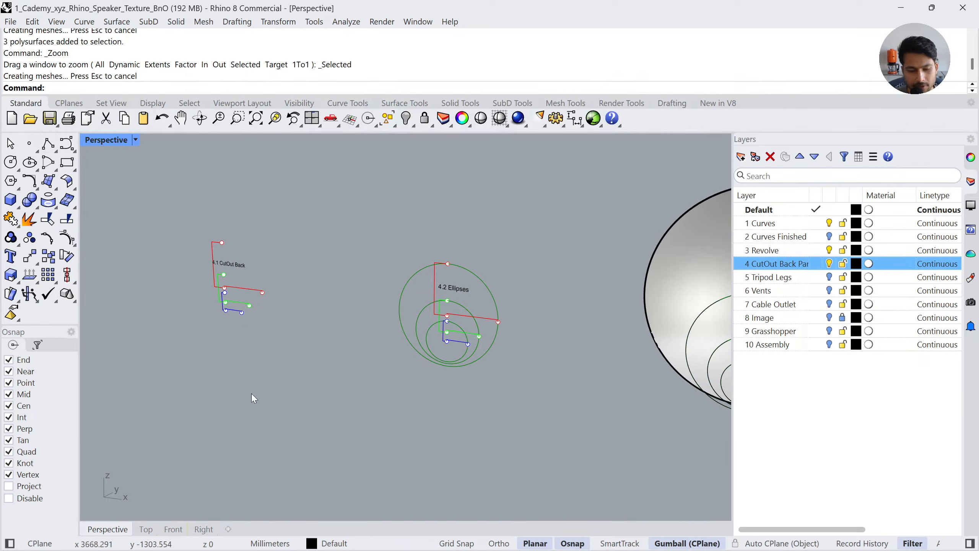
Switch to the Front view and frame the guide points and dimensions of the 4.1 CutOut Back set
click(173, 529)
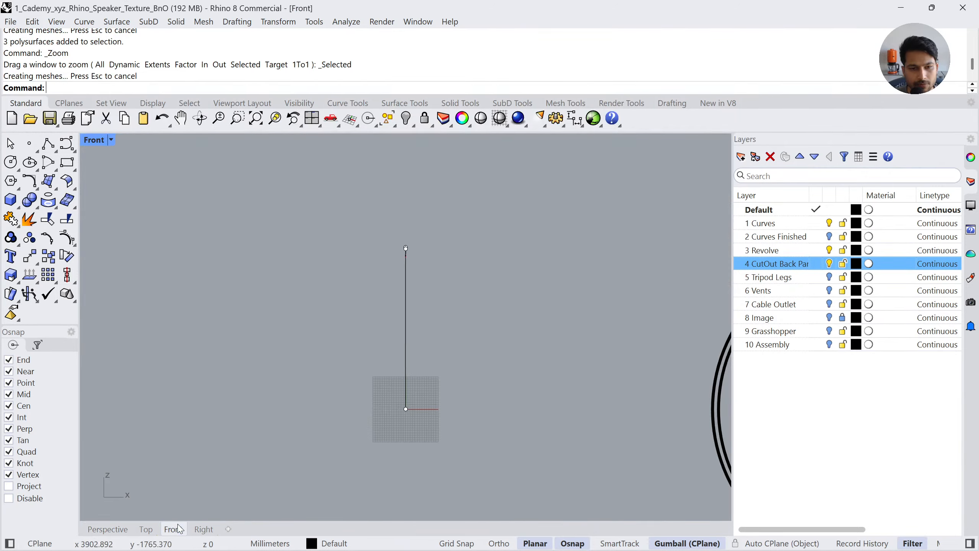
scroll(276, 340, down, 14)
right_drag(473, 346, 347, 332)
scroll(498, 369, up, 10)
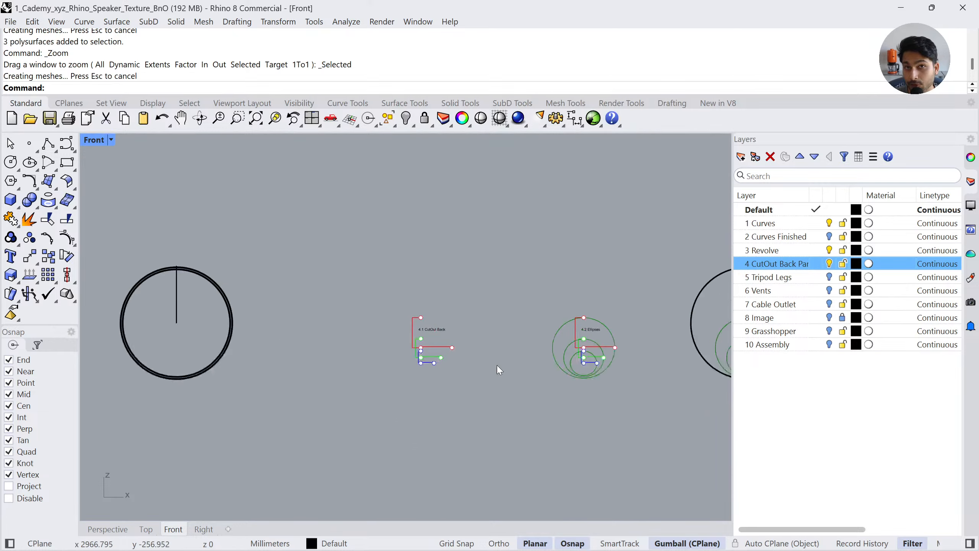
right_drag(435, 345, 272, 330)
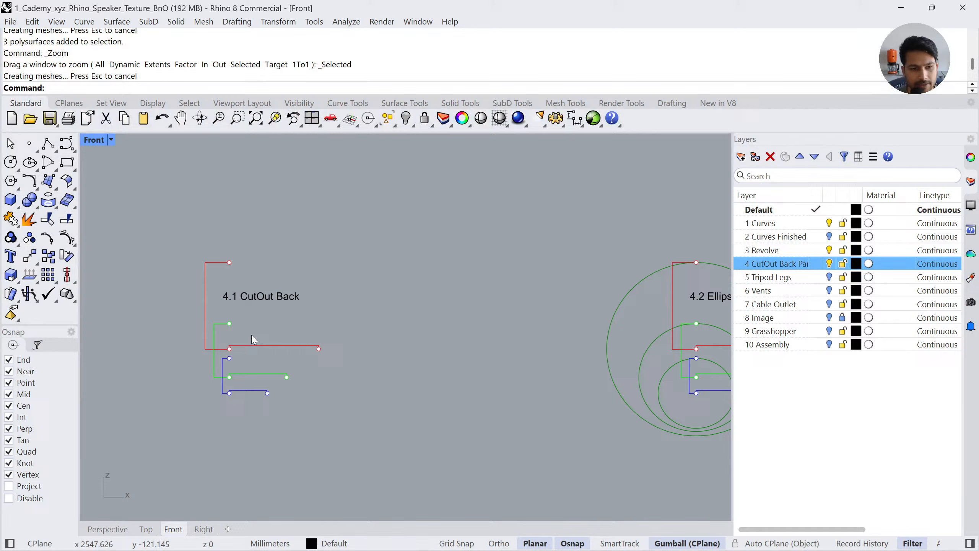
right_drag(253, 339, 301, 334)
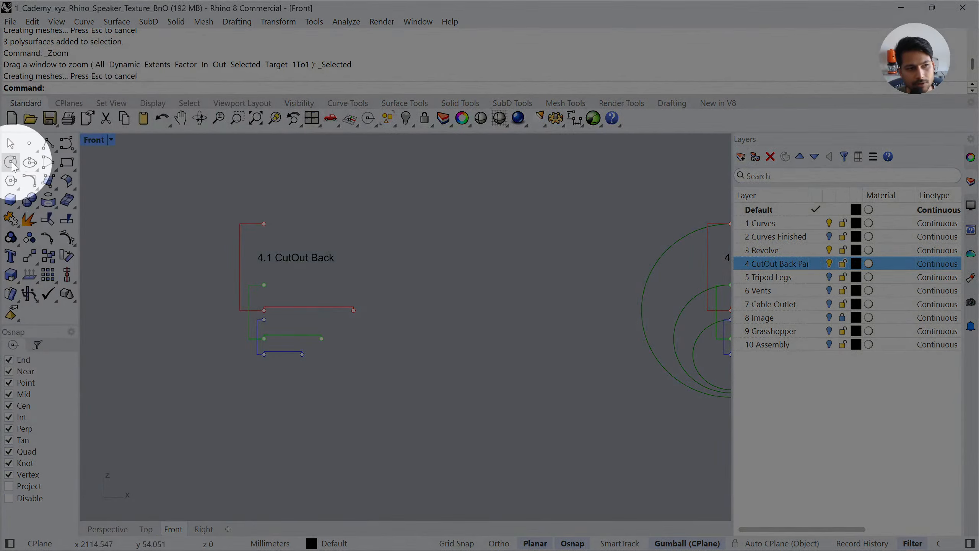
click(10, 162)
scroll(250, 347, up, 3)
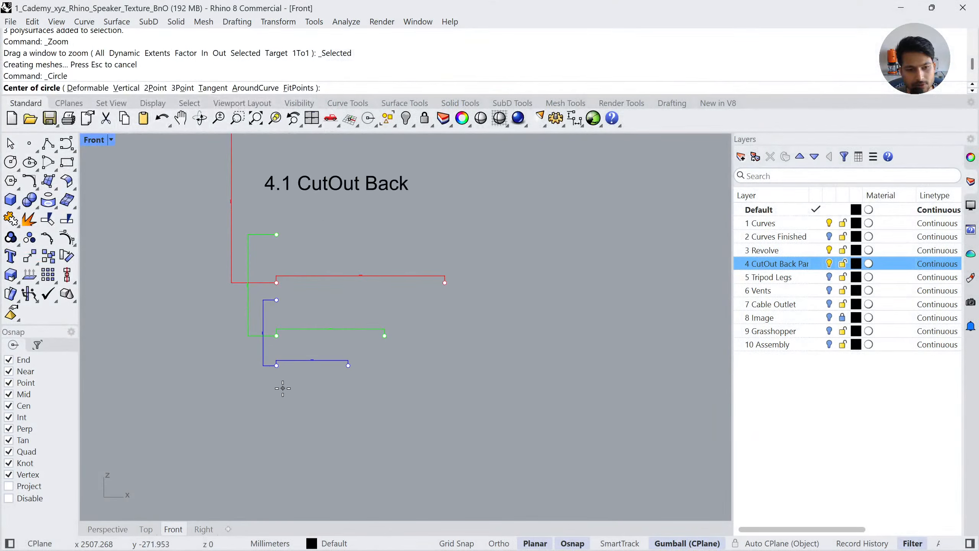
scroll(273, 372, up, 4)
click(276, 353)
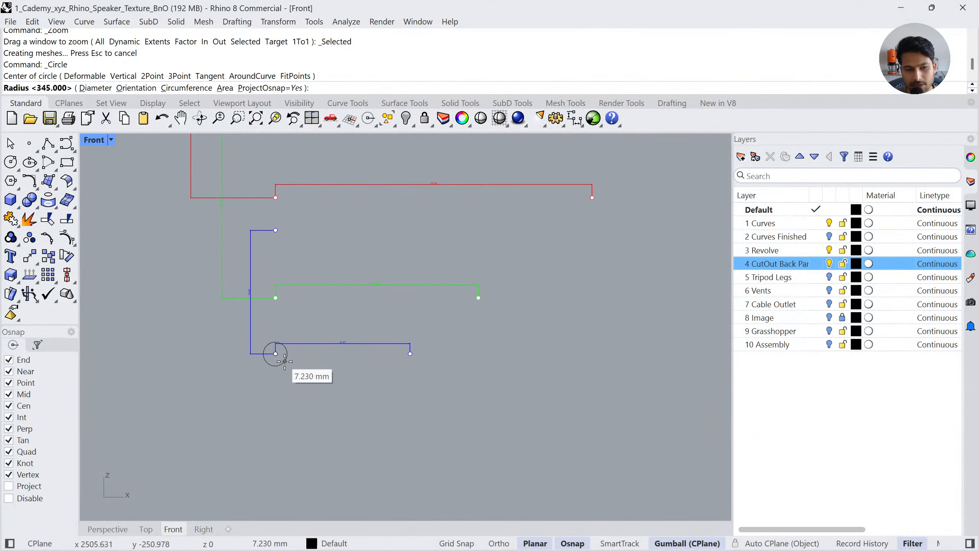
click(410, 354)
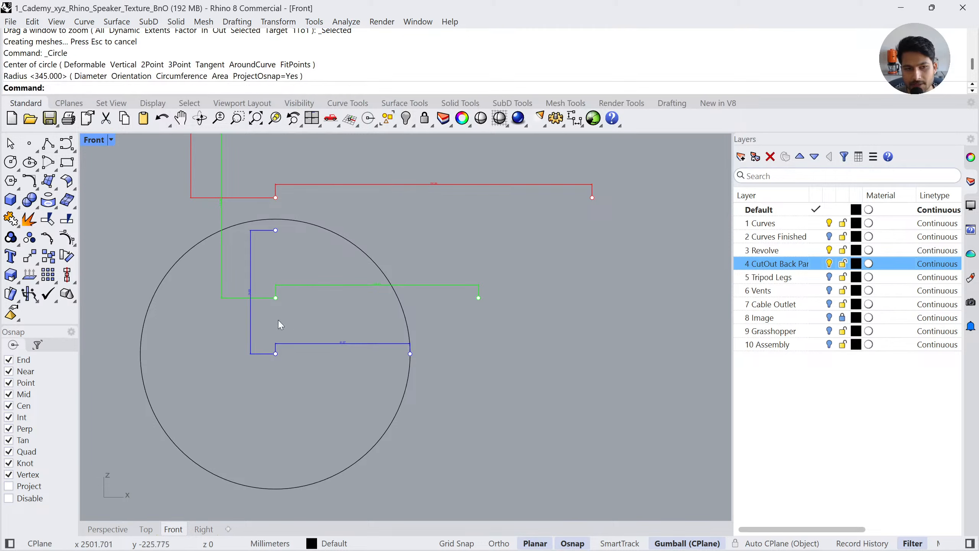
key(ctrl+z)
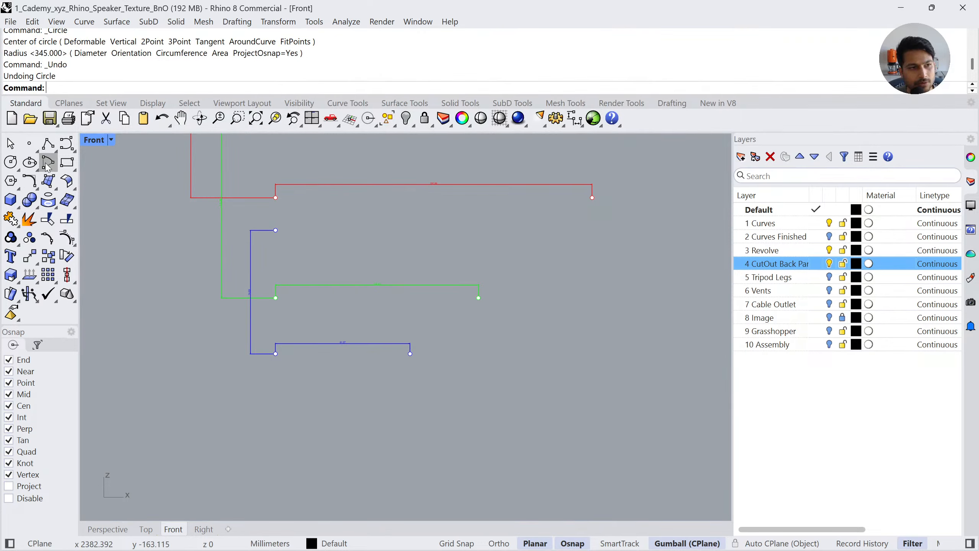
Draw the smallest ellipse from the blue guide points, centred on their shared corner point, with radii of 81.57 and 74.83 mm
click(31, 162)
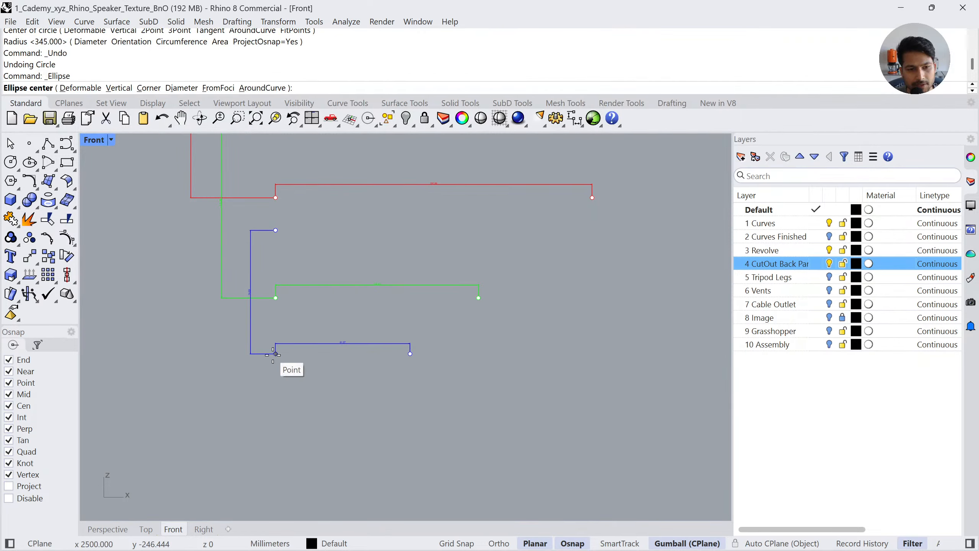
click(275, 354)
click(409, 354)
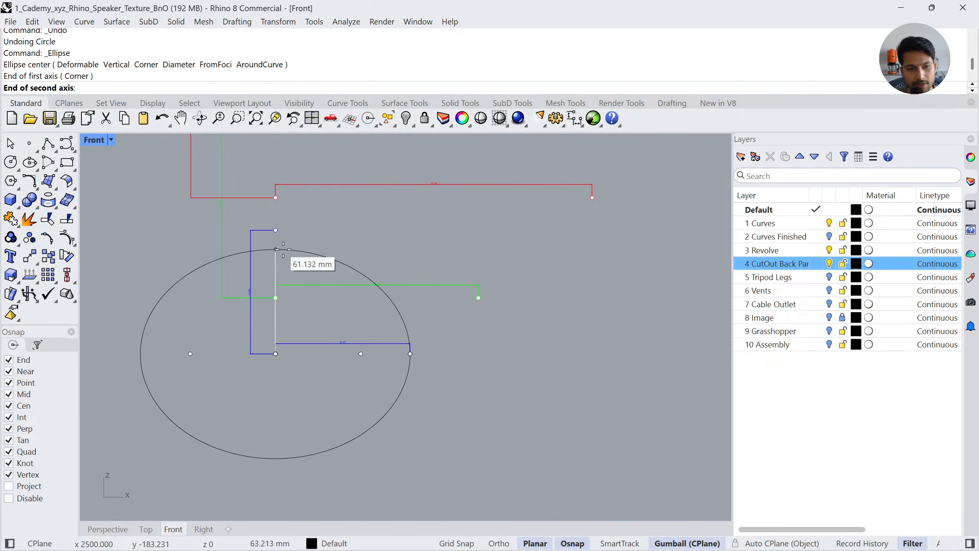
click(276, 231)
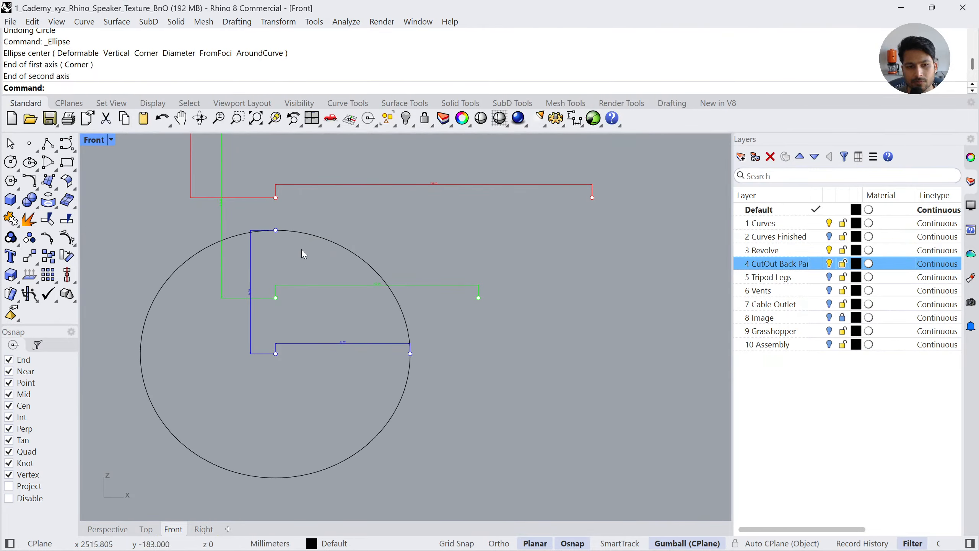
Set the model space scale of the six linear dimensions in the 4.1 CutOut Back set to 5
right_drag(295, 309, 310, 418)
right_drag(350, 380, 355, 358)
drag(369, 454, 336, 370)
shift+drag(461, 286, 439, 243)
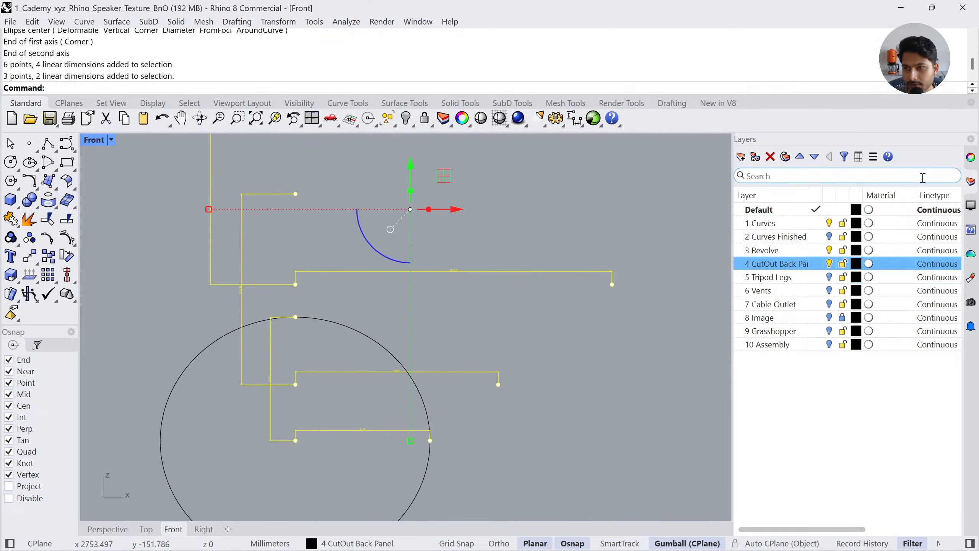
click(970, 157)
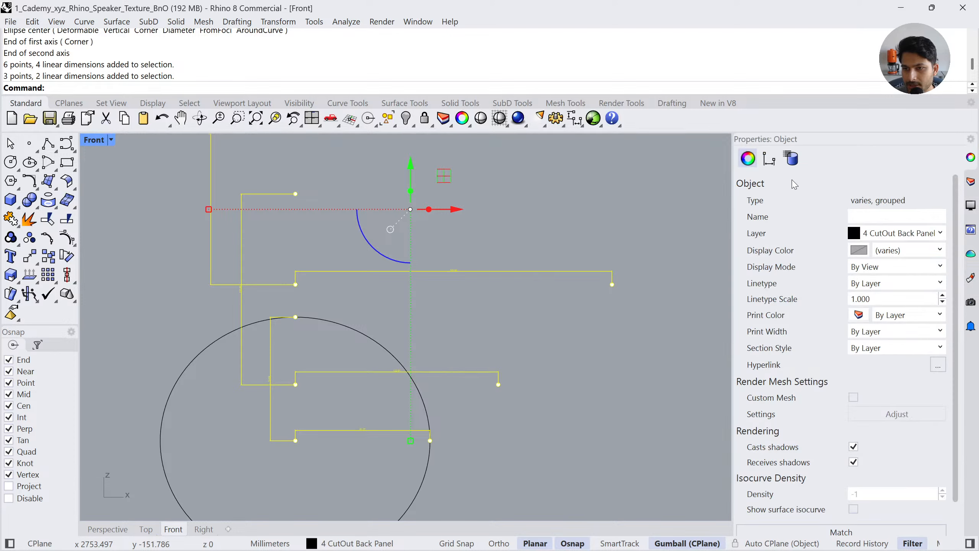
click(771, 160)
text(10)
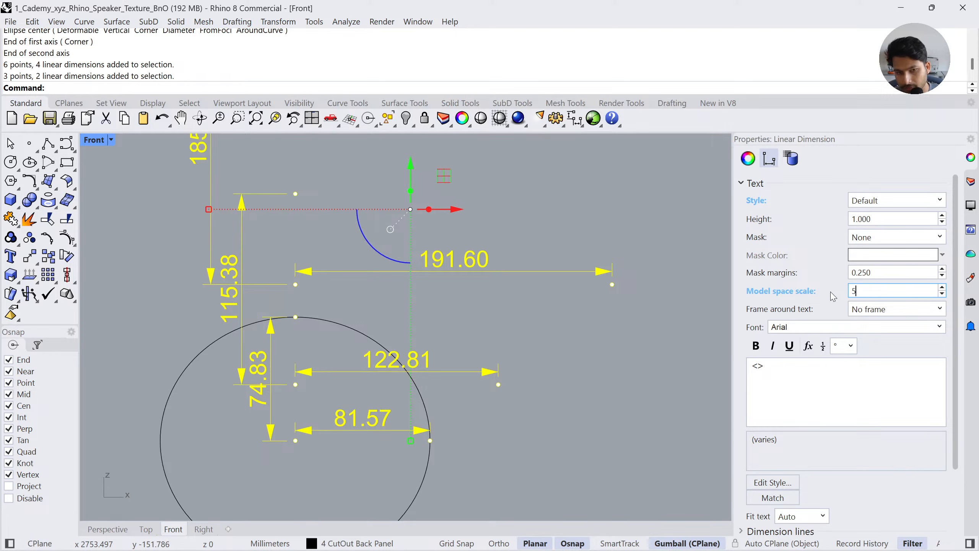
key(Return)
click(601, 329)
scroll(481, 305, down, 4)
scroll(394, 300, up, 2)
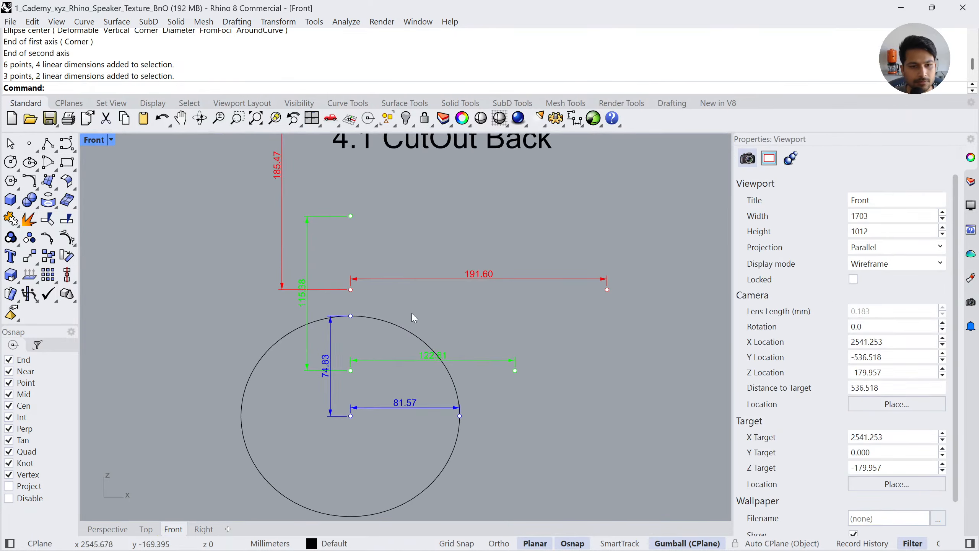
Draw the middle ellipse from the green guide points, with radii of 122.81 and 115.38 mm
click(29, 161)
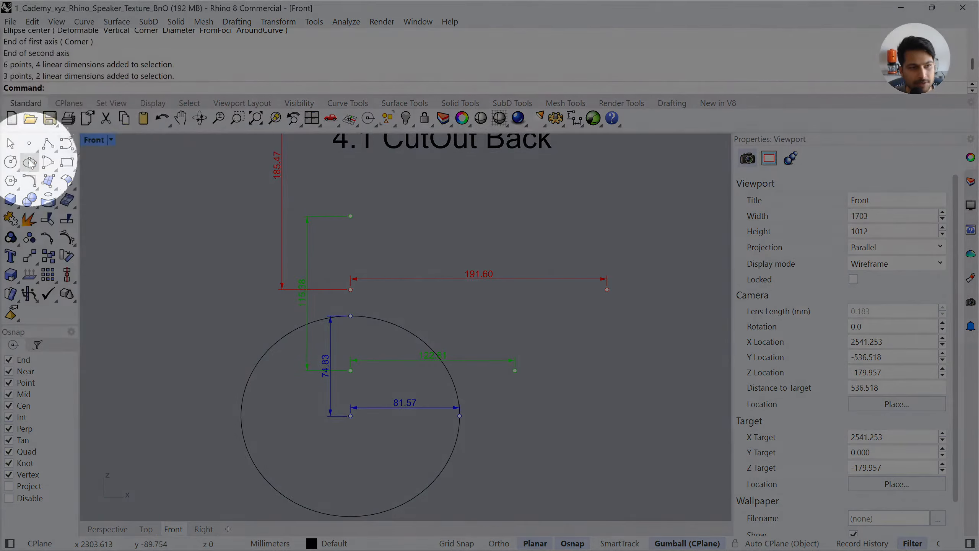
click(350, 371)
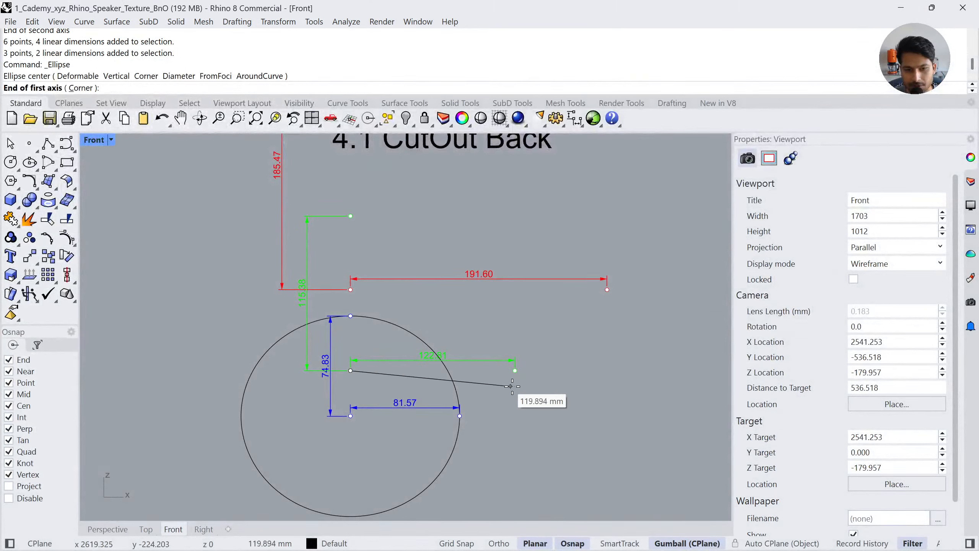
click(516, 370)
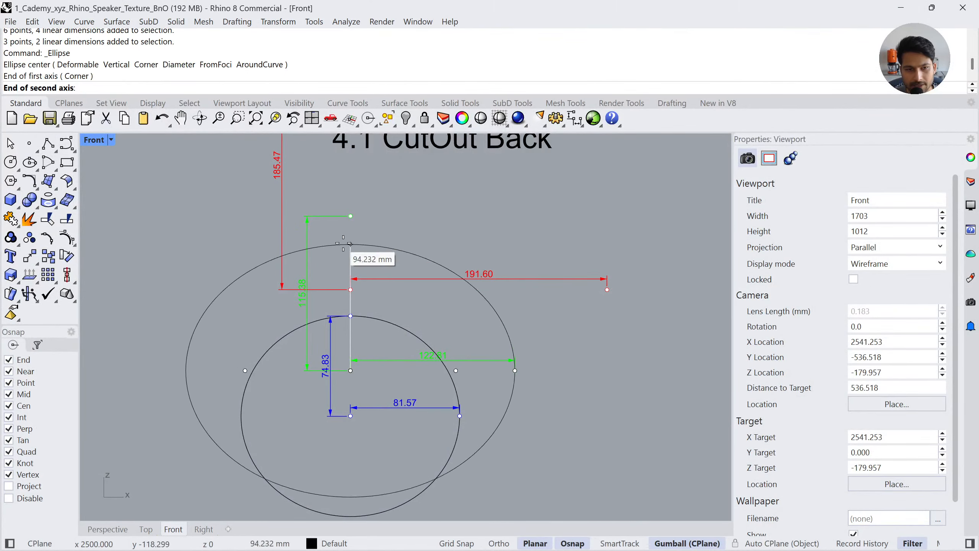
click(351, 216)
Draw the largest ellipse from the red guide points, with radii of 191.60 and 185.47 mm
right_click(350, 216)
right_drag(443, 244, 455, 346)
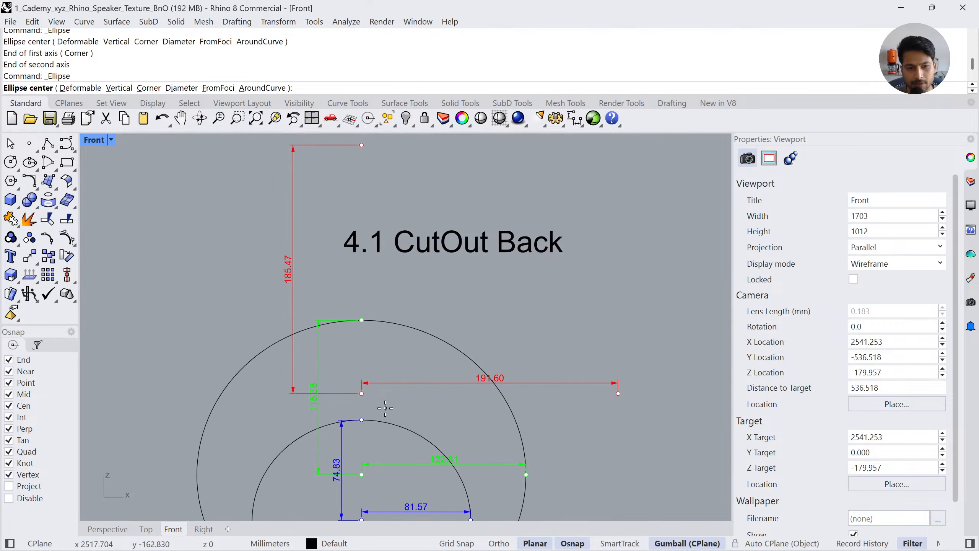
click(361, 394)
click(614, 395)
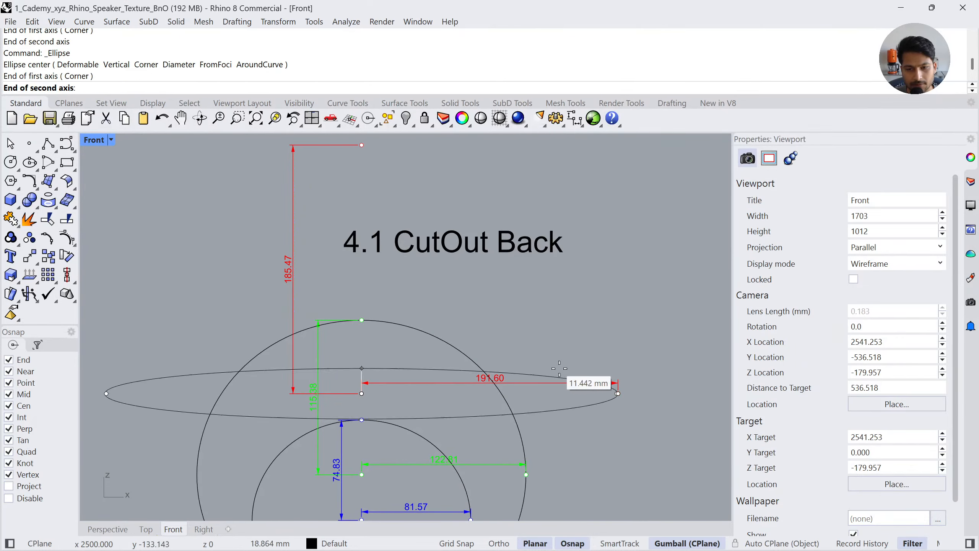
click(363, 146)
scroll(362, 233, down, 8)
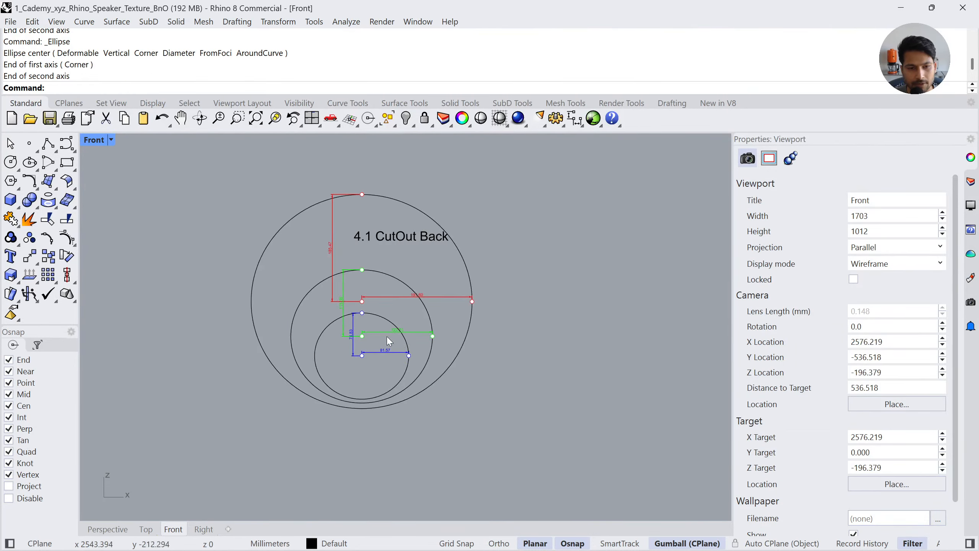
Delete the guide points, linear dimensions and text label from the 4.2 Ellipses set, keeping its three ellipses
right_drag(549, 343, 387, 328)
scroll(387, 328, down, 4)
right_drag(556, 319, 388, 324)
scroll(388, 325, up, 4)
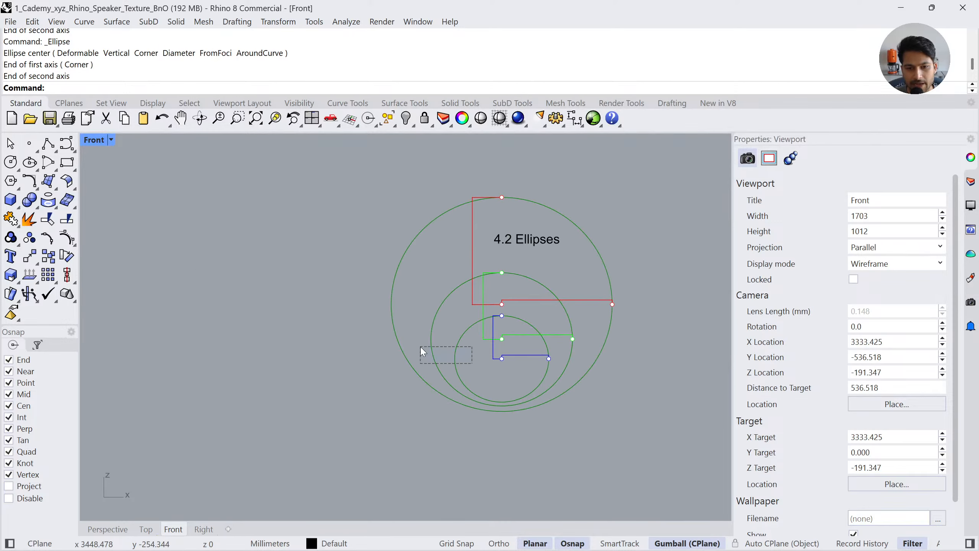
drag(421, 347, 387, 332)
right_drag(642, 377, 447, 409)
click(530, 404)
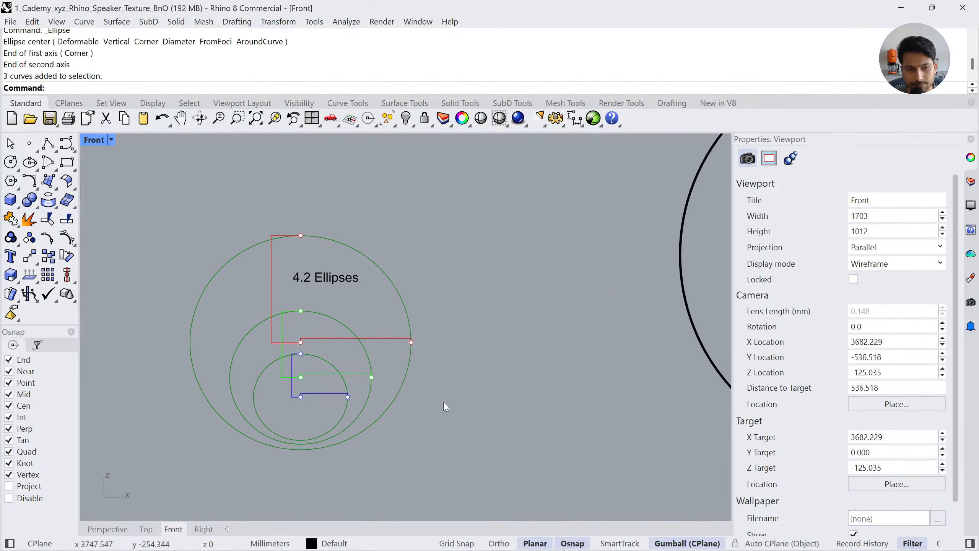
drag(253, 212, 443, 408)
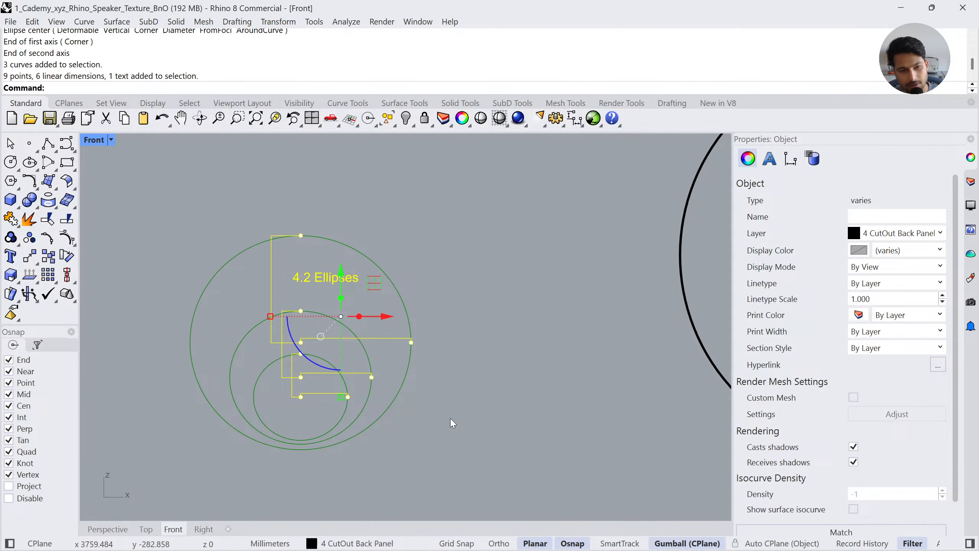
key(Delete)
Offset the largest ellipse of the 4.2 set inward by 0.5 mm
scroll(281, 375, up, 3)
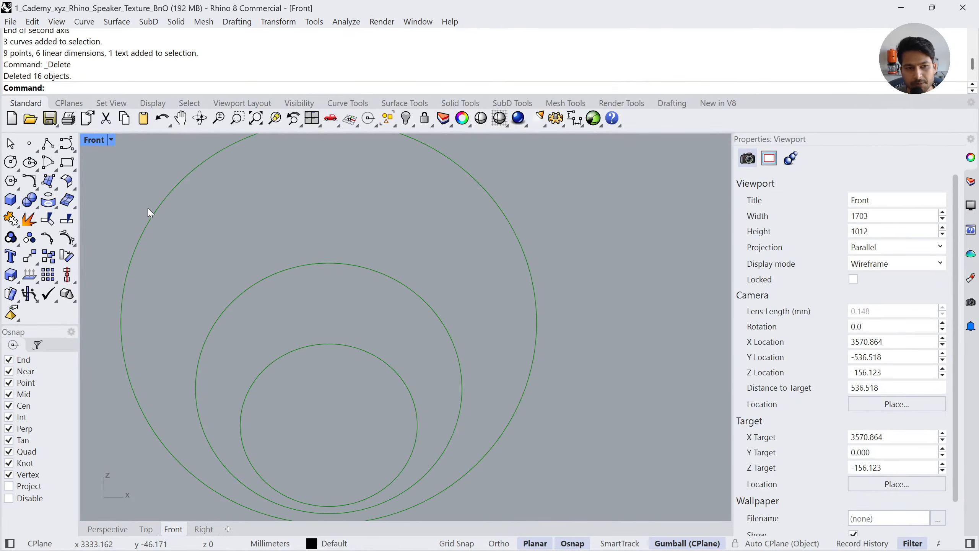
click(153, 219)
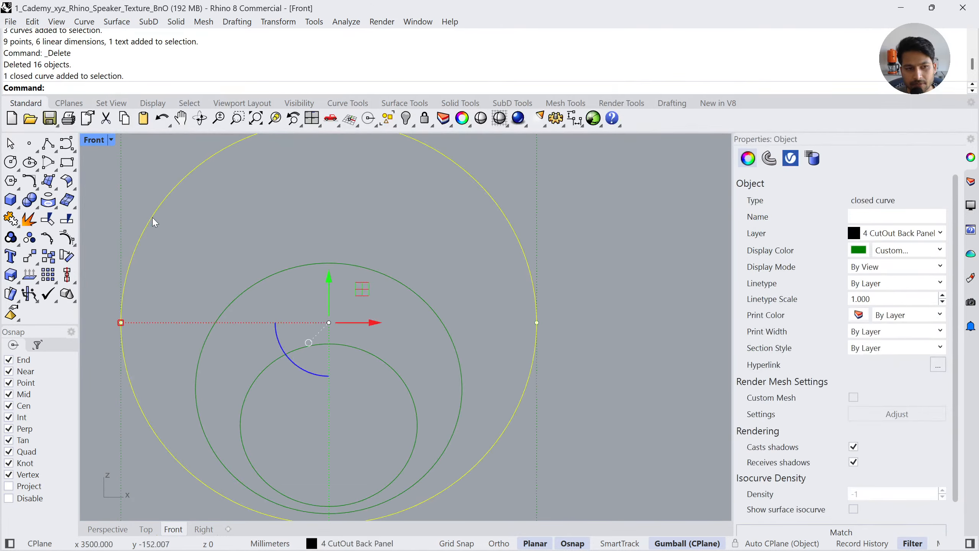
click(37, 189)
click(218, 187)
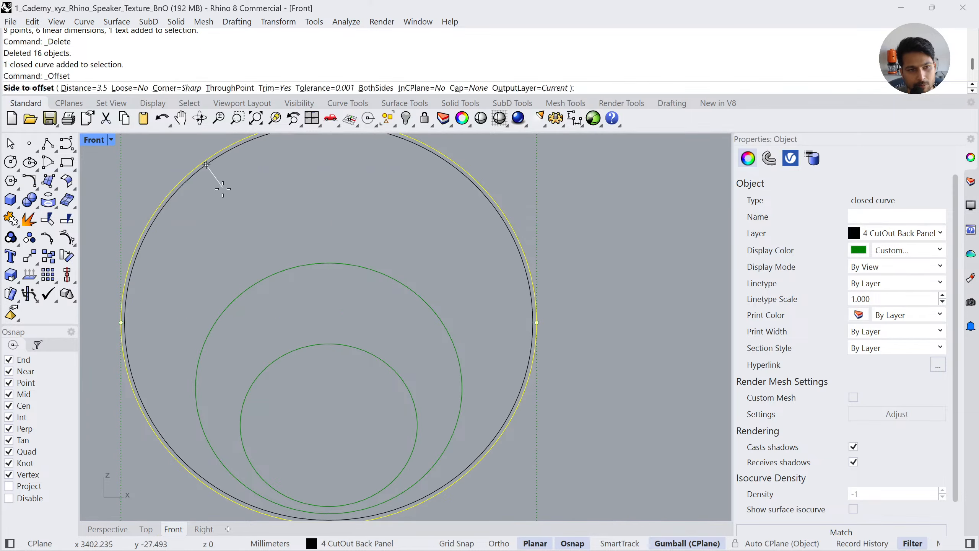
text(0.5)
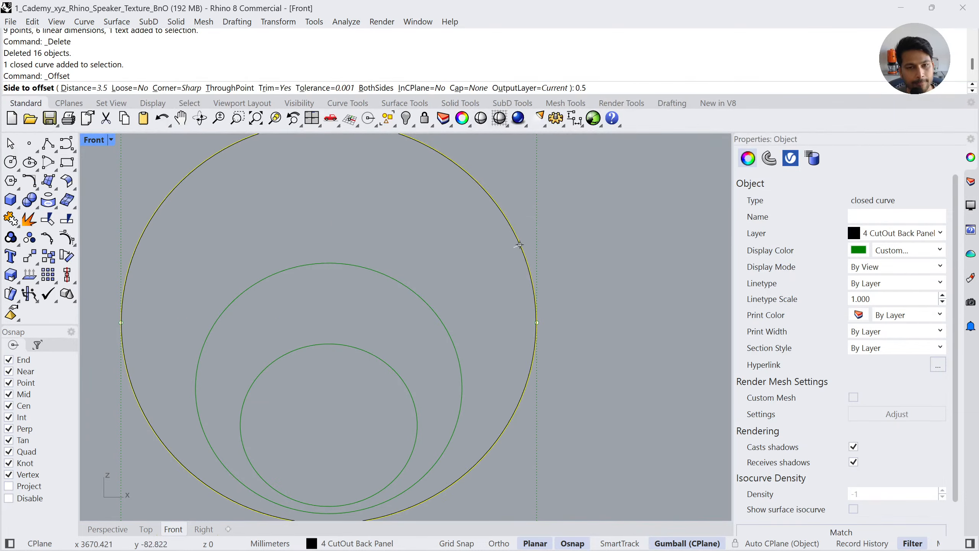
click(520, 245)
Offset the middle and smallest ellipses inward by 0.5 mm, check the offset gap up close, and clear the selection
click(445, 323)
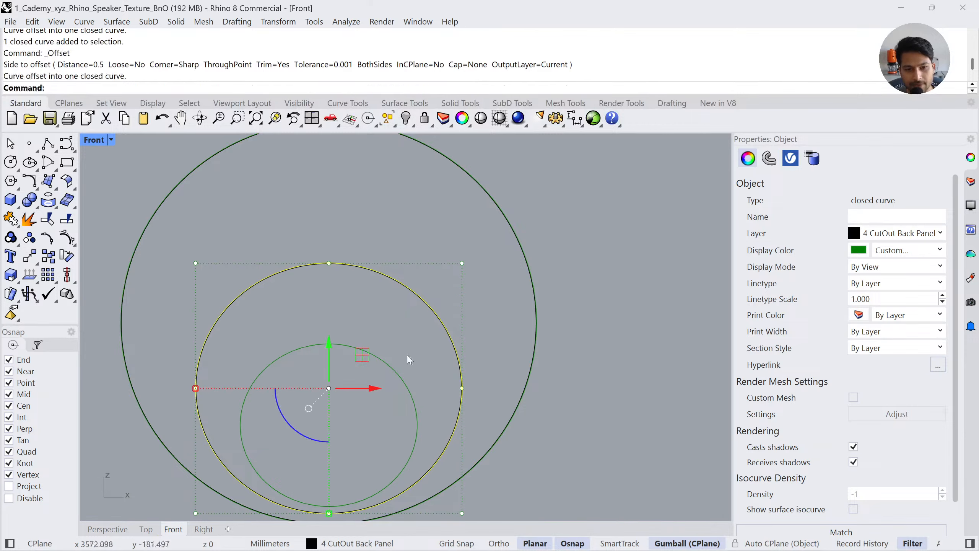
click(395, 373)
key(Return)
click(376, 391)
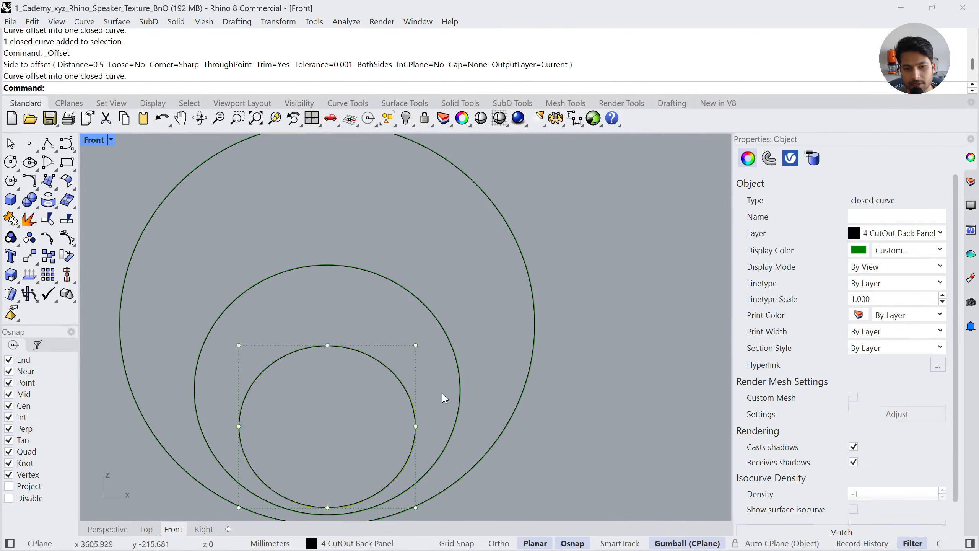
click(401, 391)
key(Return)
scroll(403, 390, up, 4)
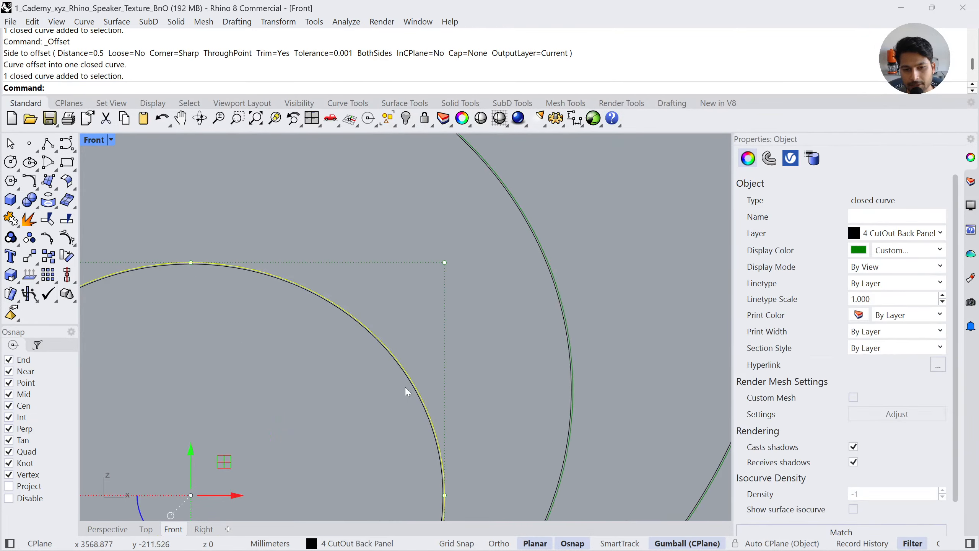
click(407, 366)
scroll(423, 294, down, 6)
key(Escape)
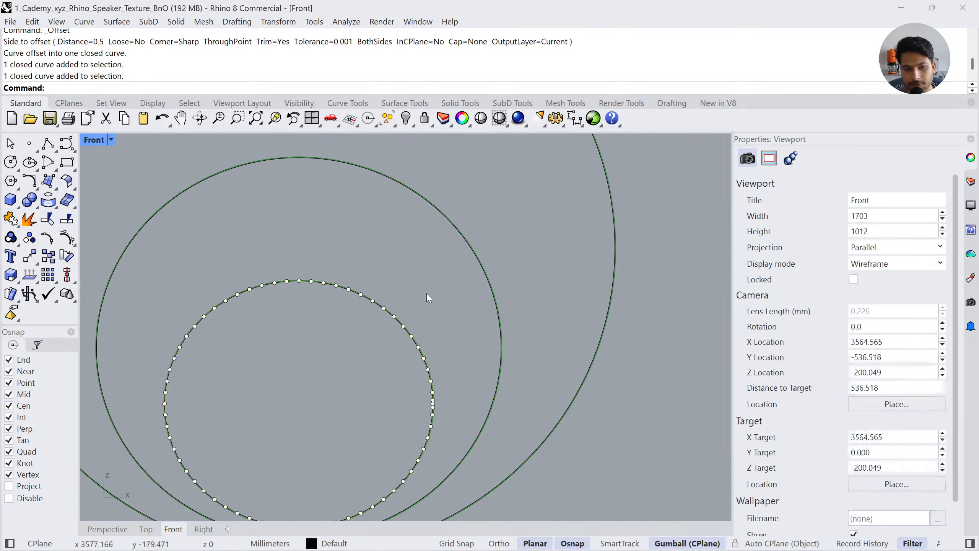
Select the six ellipses of the 4.2 Cut Shapes set and examine them against the body in the Front and Perspective views
scroll(387, 307, down, 15)
right_drag(672, 241, 490, 259)
scroll(490, 258, up, 3)
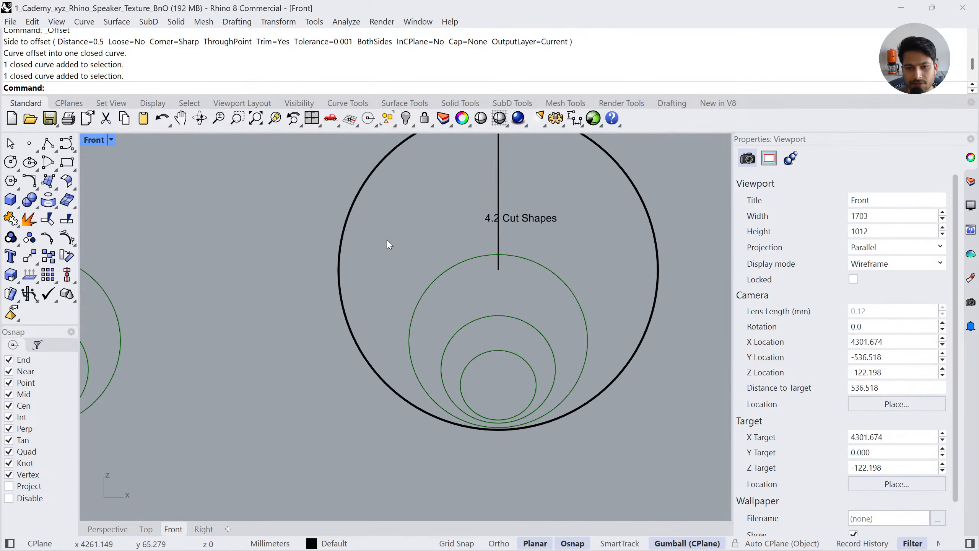
drag(387, 240, 645, 484)
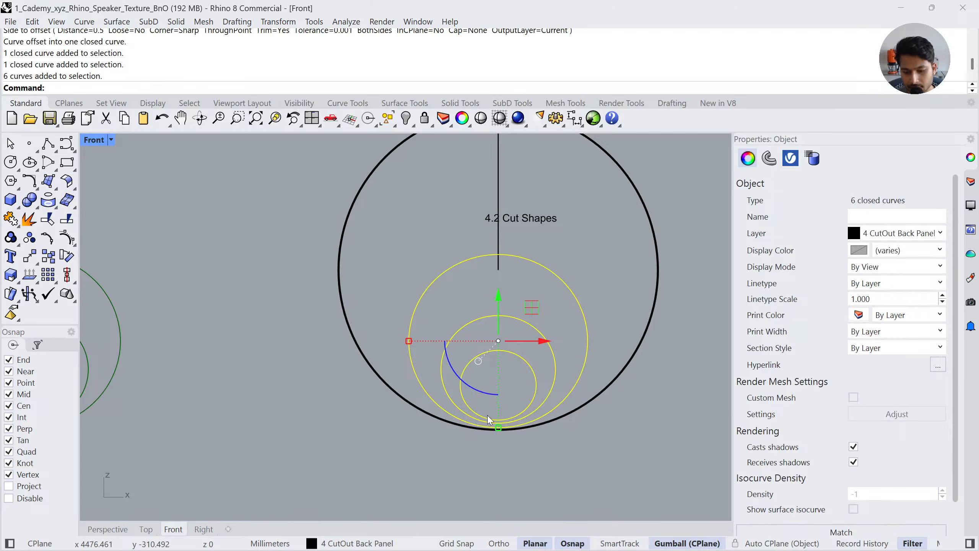
right_drag(332, 431, 260, 461)
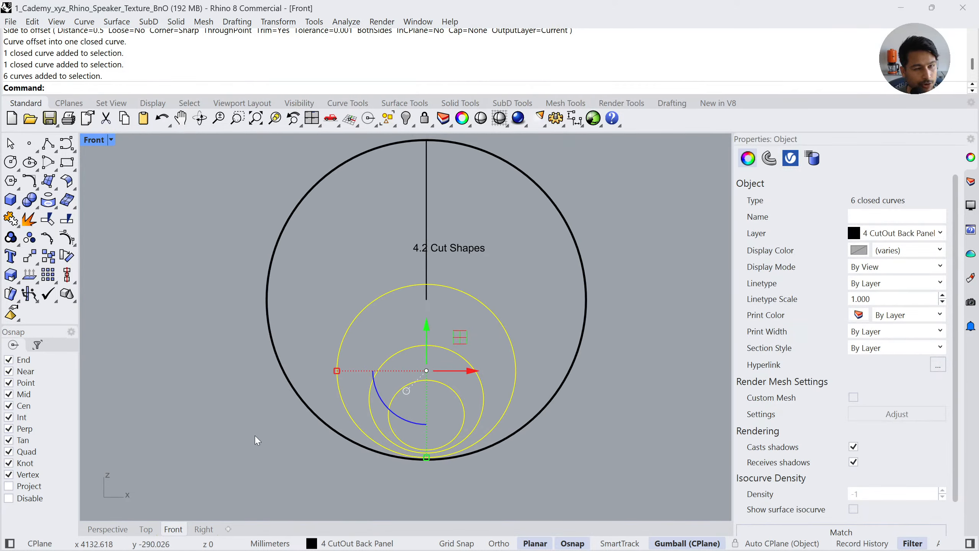
click(125, 529)
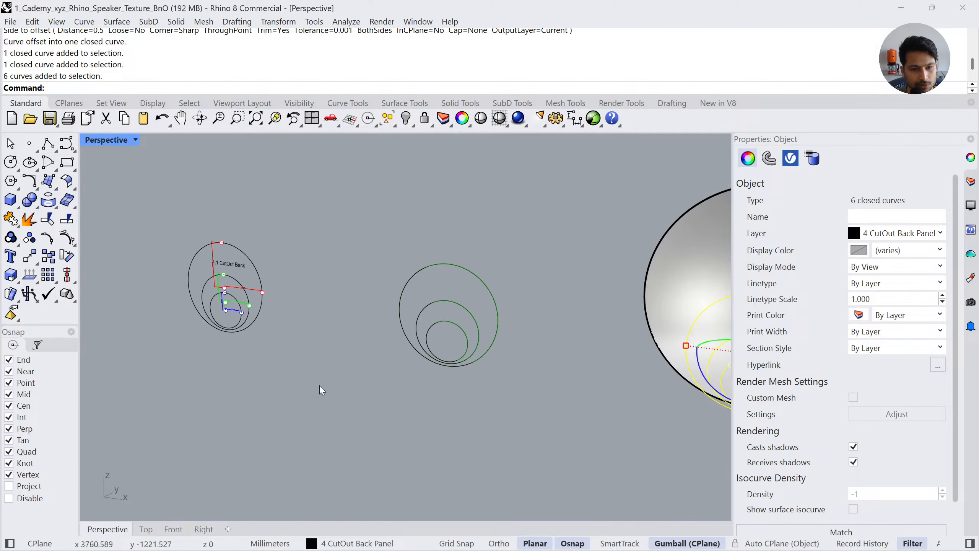
Select the 4.3 Final Back Cuts outer body and examine its elliptical cut lines from several angles
scroll(619, 396, up, 5)
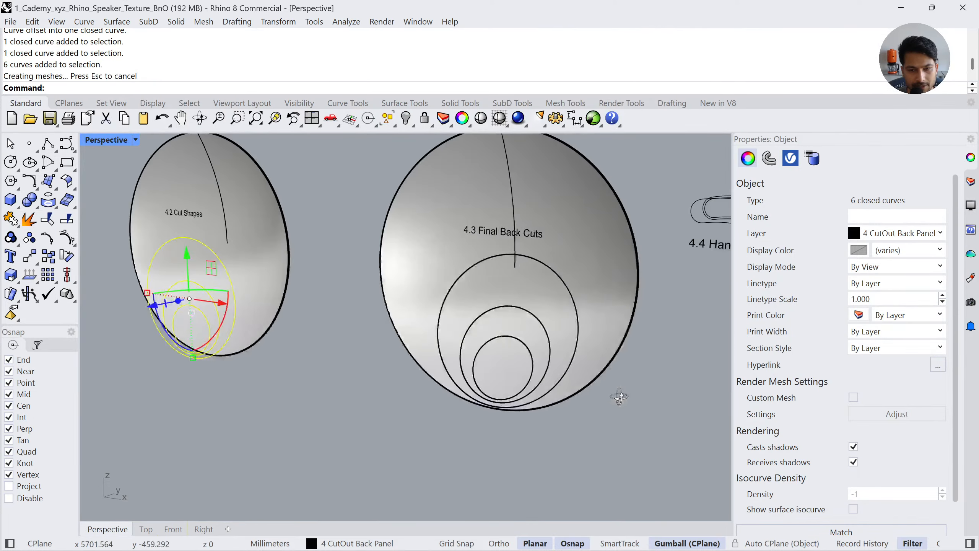
click(591, 310)
text(zs)
key(Return)
right_drag(592, 345, 449, 328)
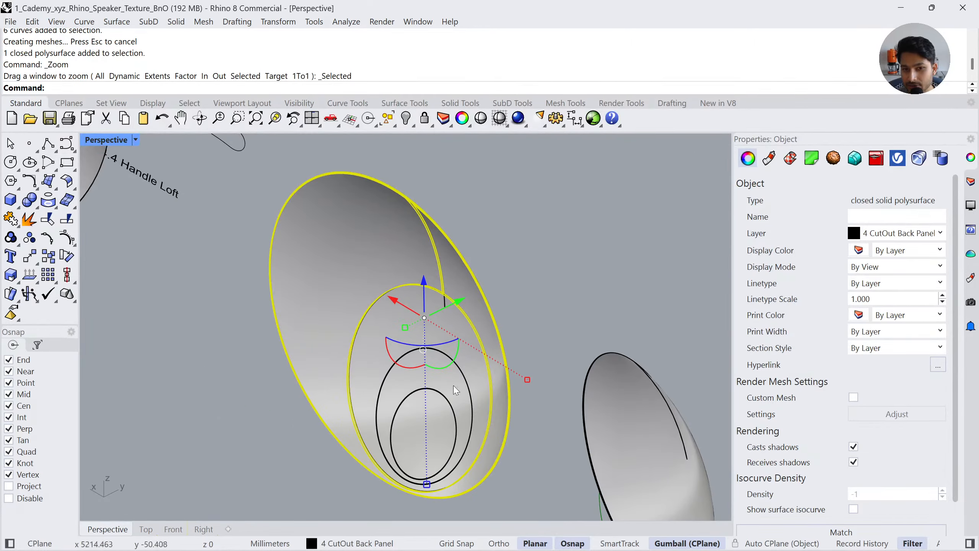
right_drag(410, 376, 462, 309)
scroll(463, 309, down, 7)
scroll(428, 316, up, 6)
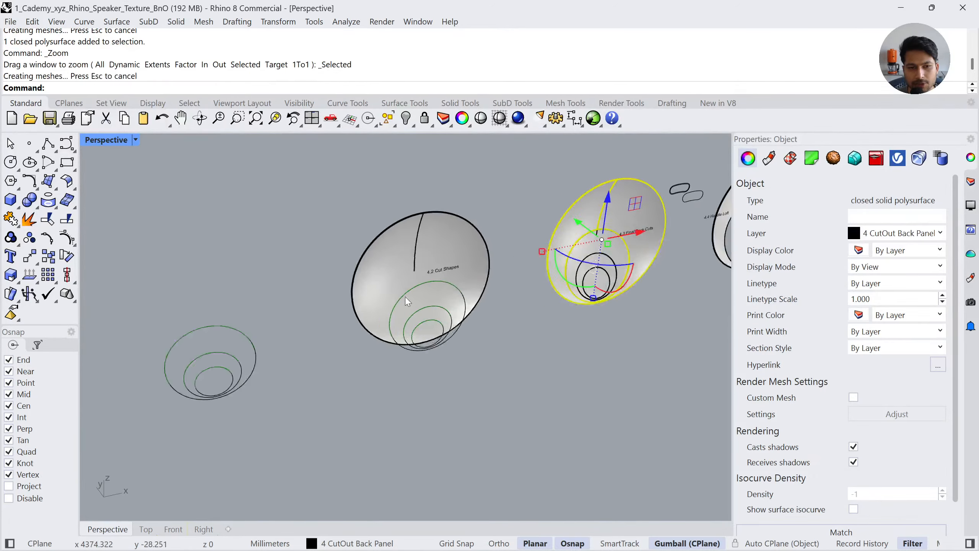
Compare the 4.2 Cut Shapes ellipses in Front and Perspective, and inspect up close how they sit in front of the body
click(172, 529)
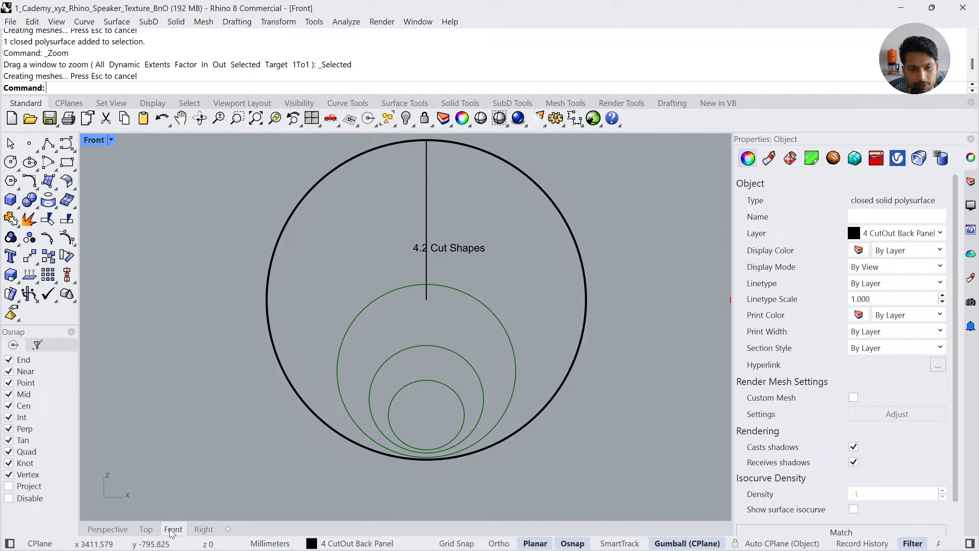
click(108, 530)
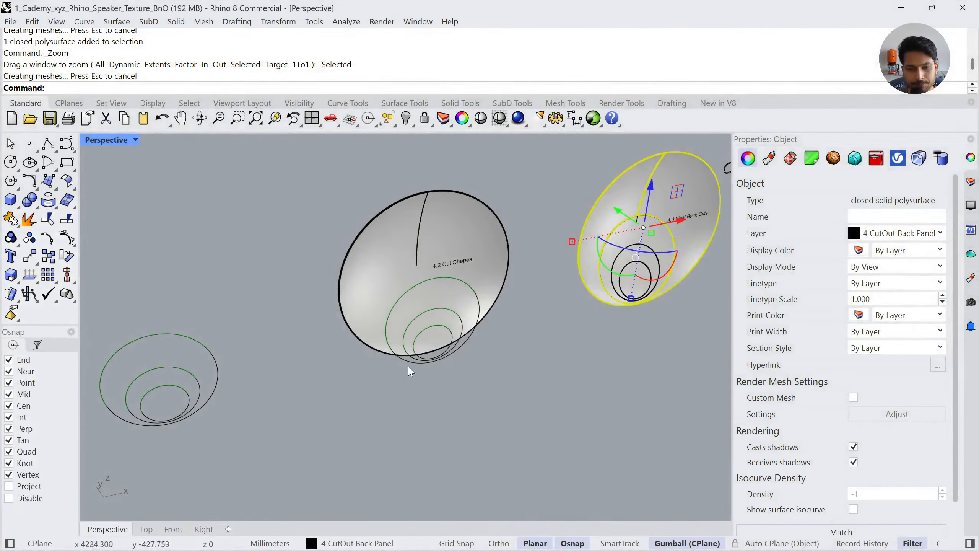
scroll(428, 376, up, 5)
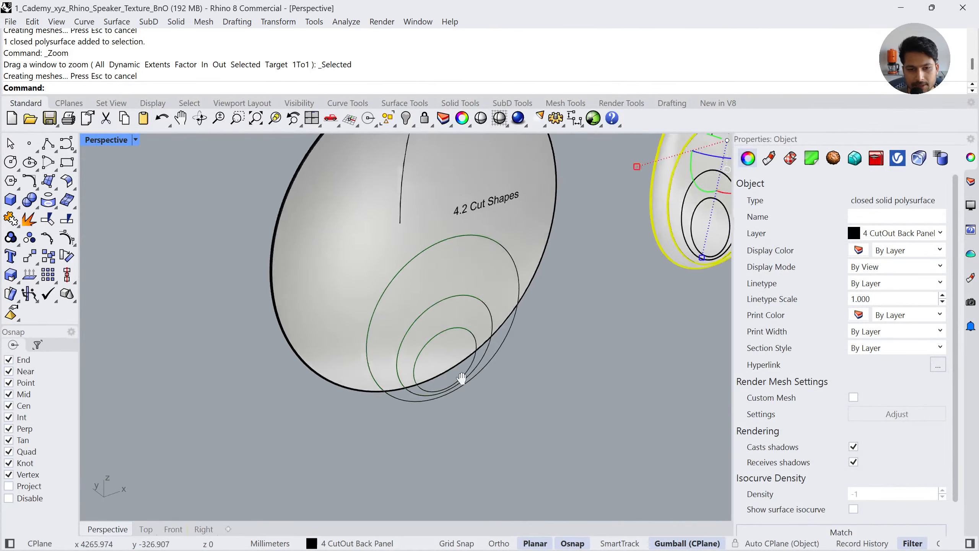
scroll(461, 378, up, 3)
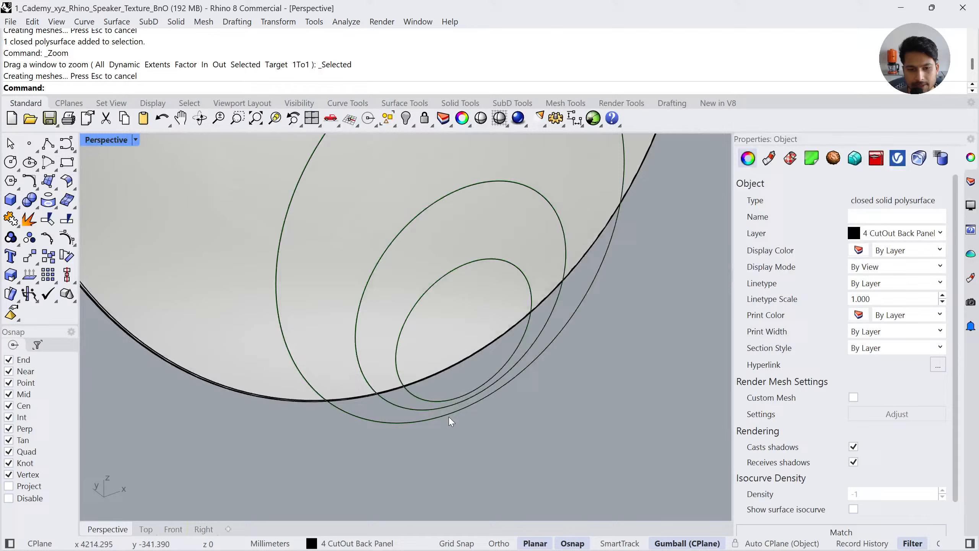
click(394, 423)
click(414, 455)
scroll(463, 427, down, 2)
scroll(464, 429, down, 2)
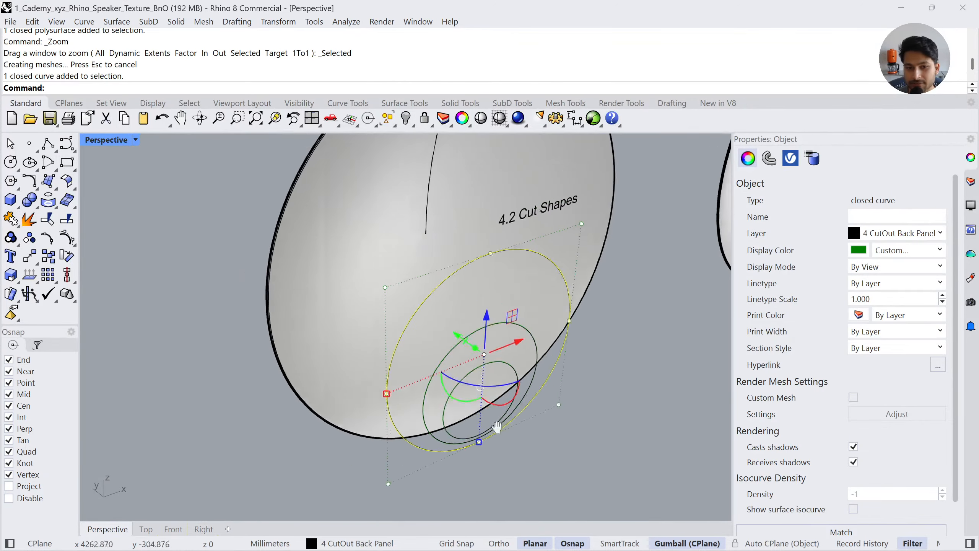
click(606, 426)
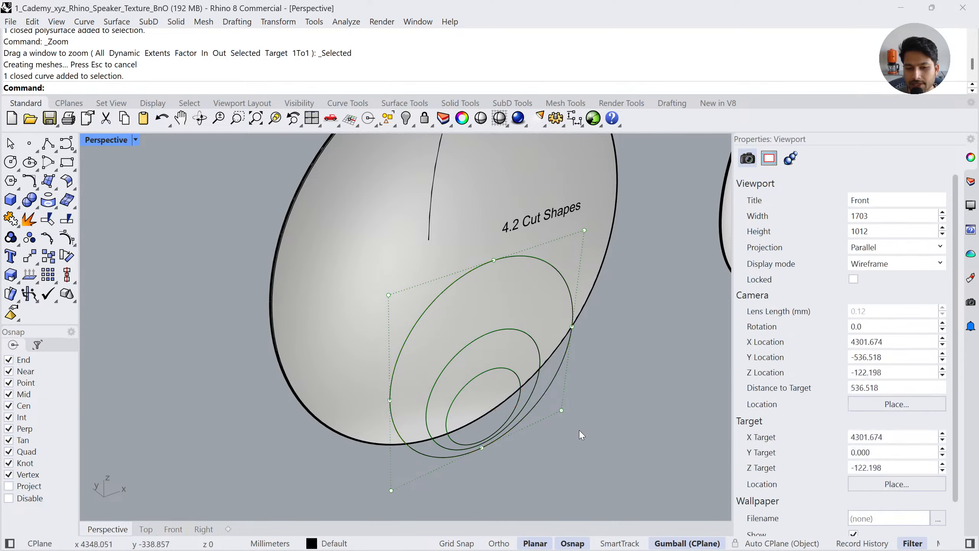
Try the gumball move and extrude on the largest 4.2 ellipse along its green axis, undoing each one
click(391, 377)
click(413, 408)
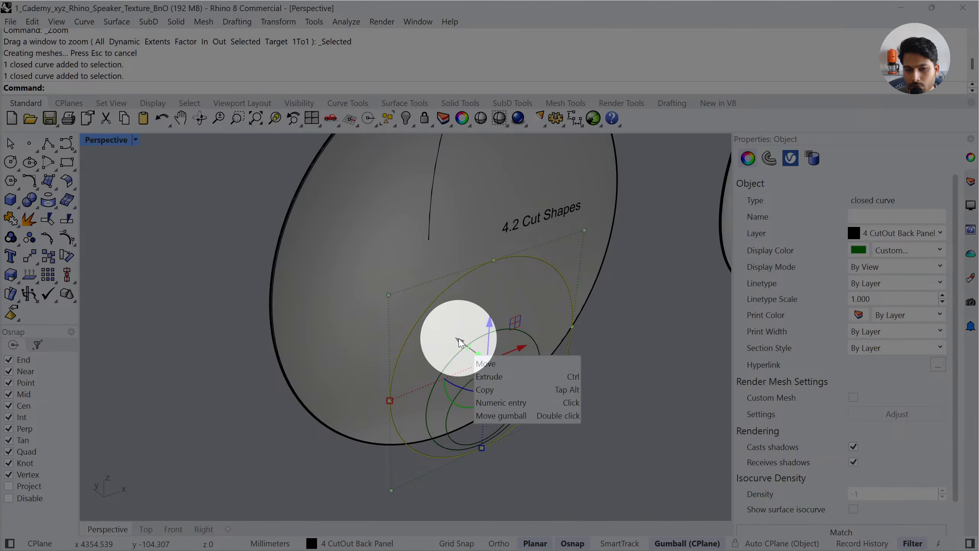
drag(459, 340, 583, 458)
key(ctrl+z)
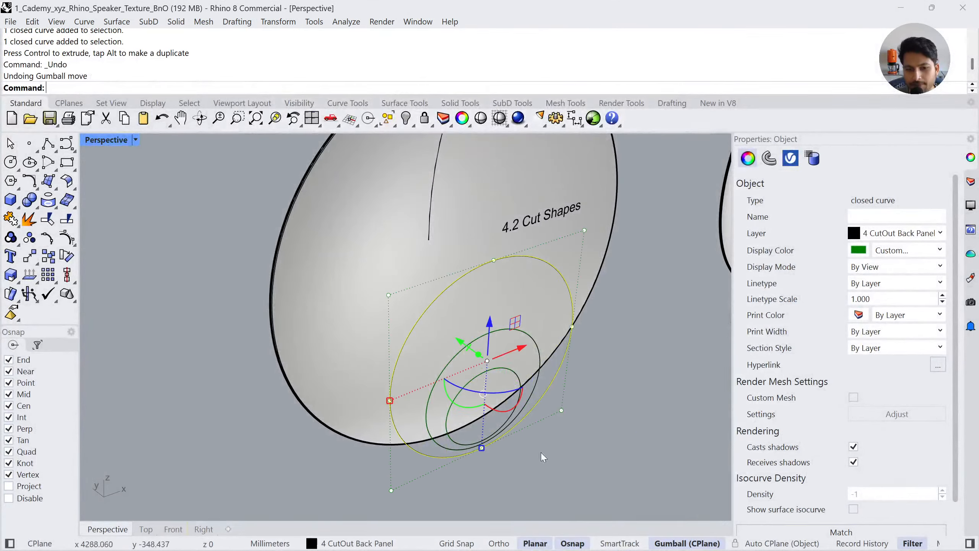
drag(478, 355, 584, 444)
key(ctrl+z)
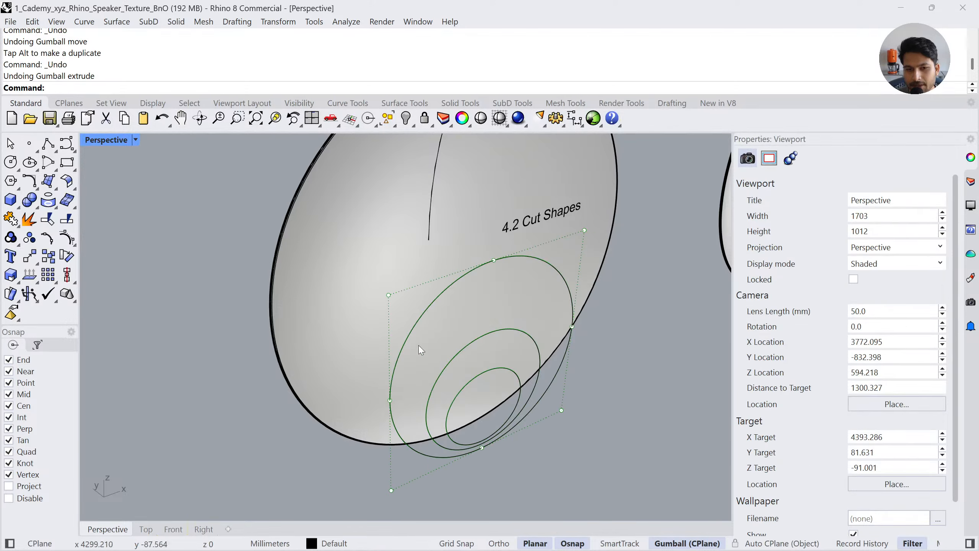
Try a gumball cut through the 4.2 body with only the largest ellipse, and undo it
click(434, 304)
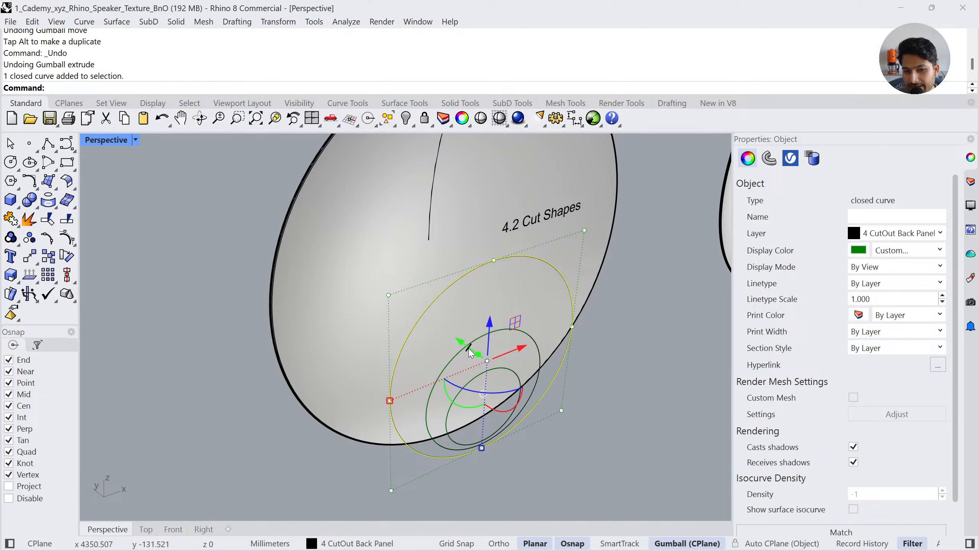
drag(466, 350, 324, 250)
right_drag(492, 411, 511, 464)
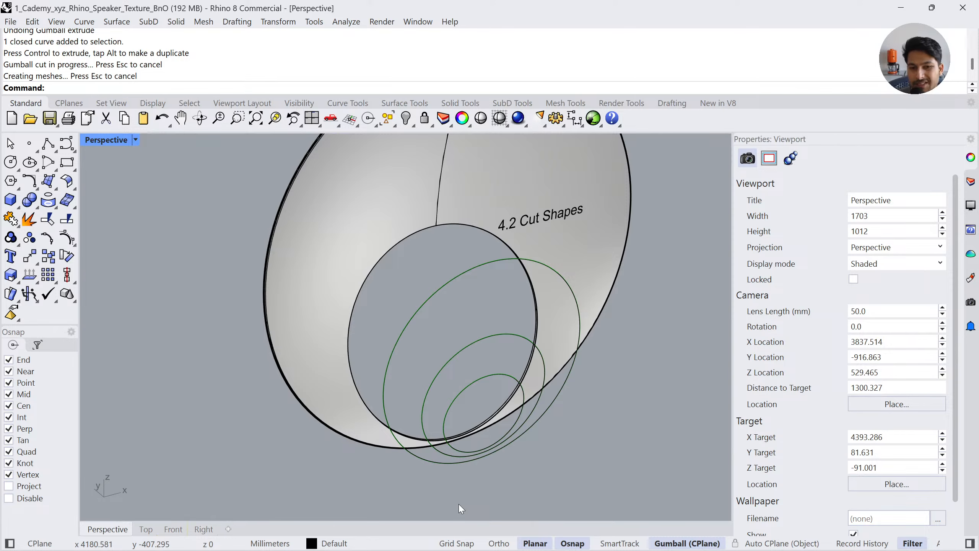
key(ctrl+z)
Cut through the 4.2 body with all six ellipses using the gumball cut, and delete the six ellipses
right_drag(459, 503, 510, 495)
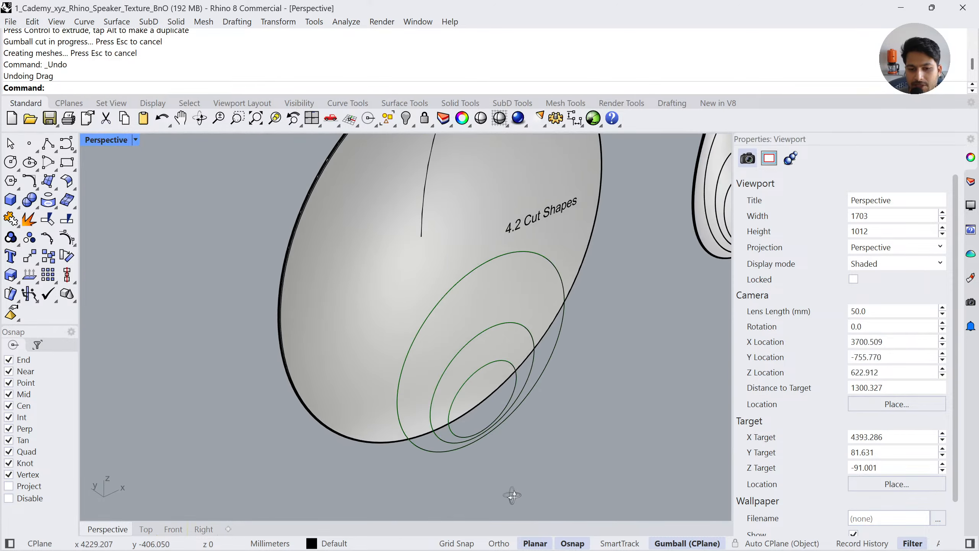
drag(479, 422, 480, 421)
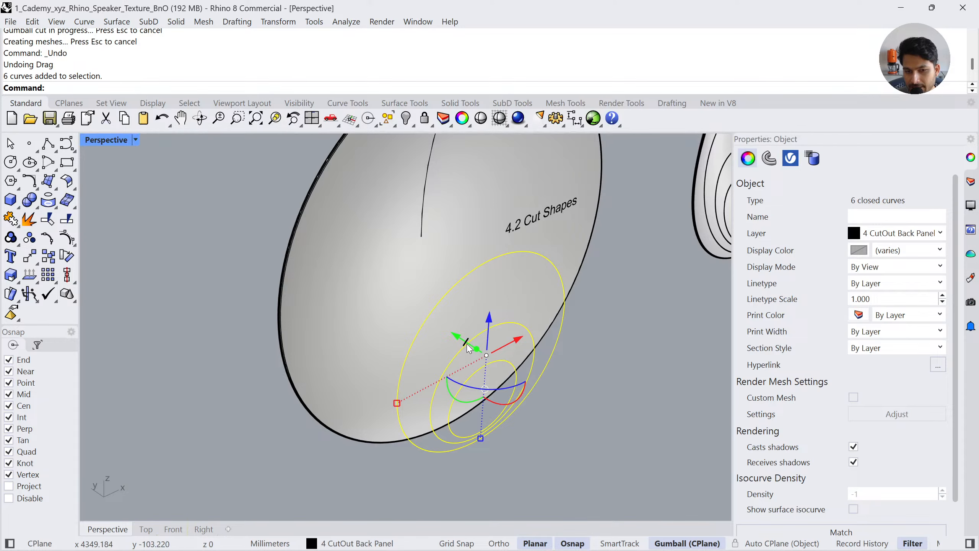
drag(468, 349, 248, 253)
click(606, 457)
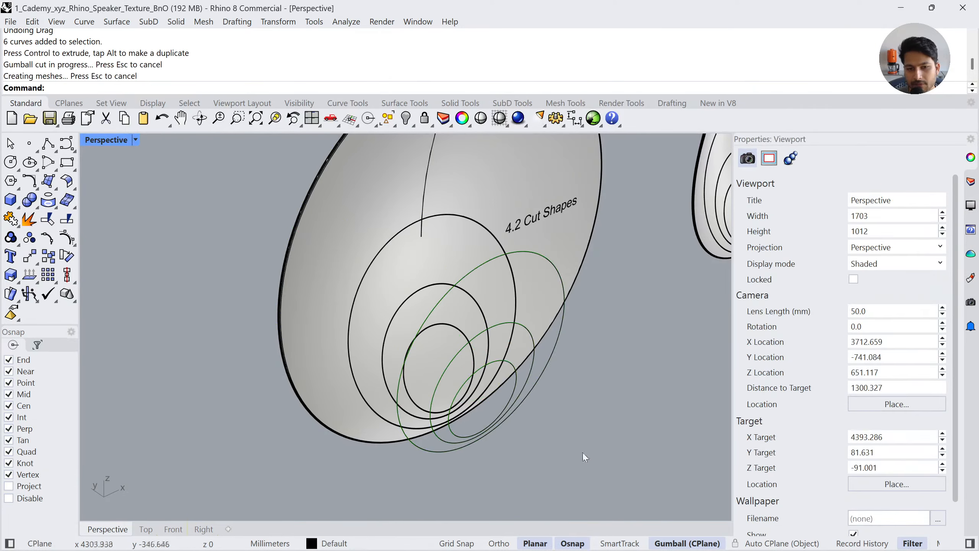
right_drag(583, 453, 533, 438)
drag(492, 411, 485, 402)
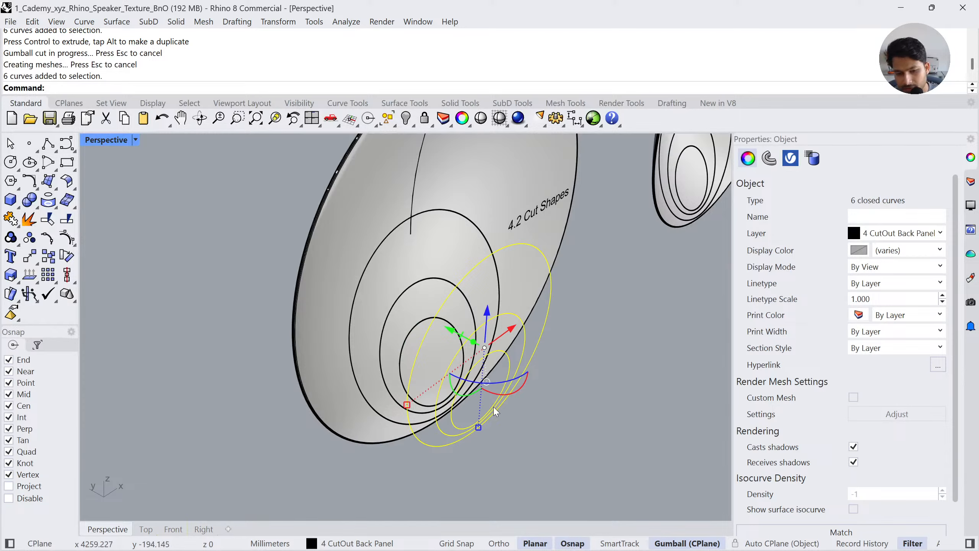
key(Delete)
Pull the small disc and the surrounding rings out of the cut 4.2 body to inspect the pieces, undoing the outermost ring's move
scroll(445, 373, up, 8)
drag(418, 348, 516, 377)
click(675, 440)
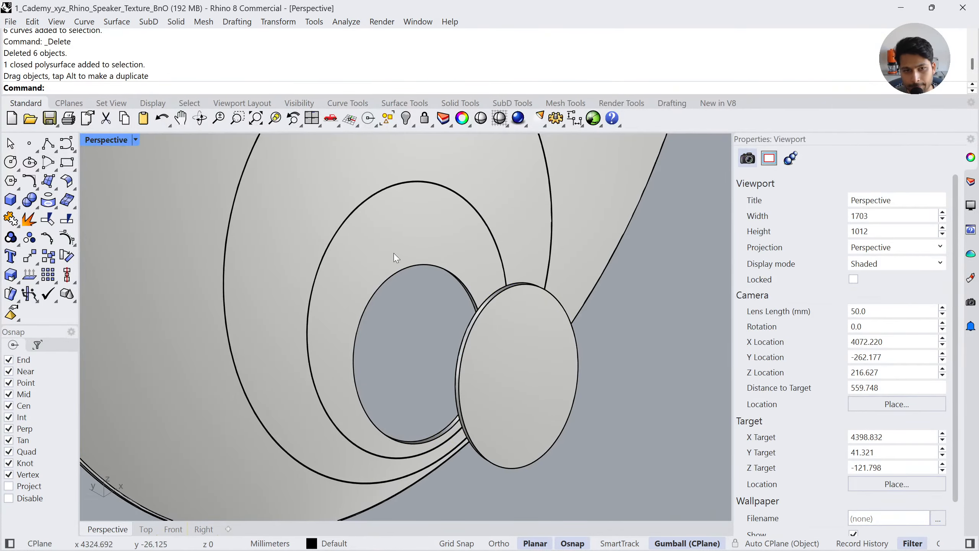
scroll(395, 254, down, 2)
right_drag(412, 267, 407, 257)
drag(394, 243, 456, 265)
click(641, 336)
scroll(535, 375, down, 4)
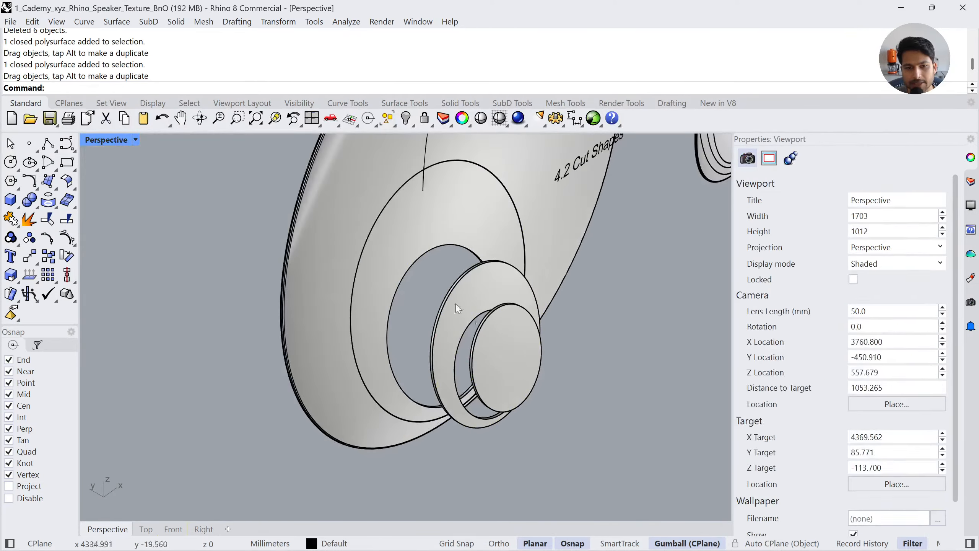
mouse_move(466, 208)
mouse_down()
mouse_move(432, 221)
mouse_move(462, 224)
mouse_move(465, 215)
mouse_up()
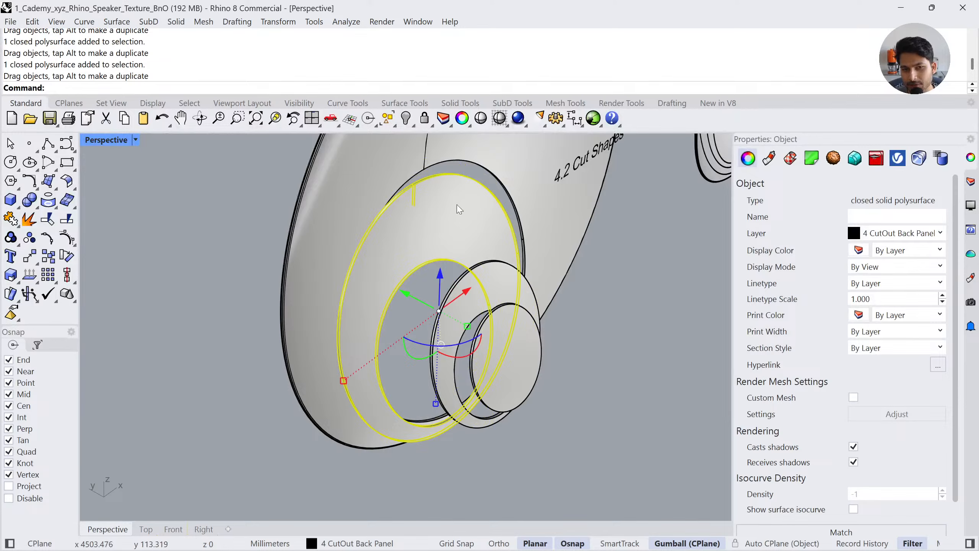
click(642, 376)
key(ctrl+z)
key(Escape)
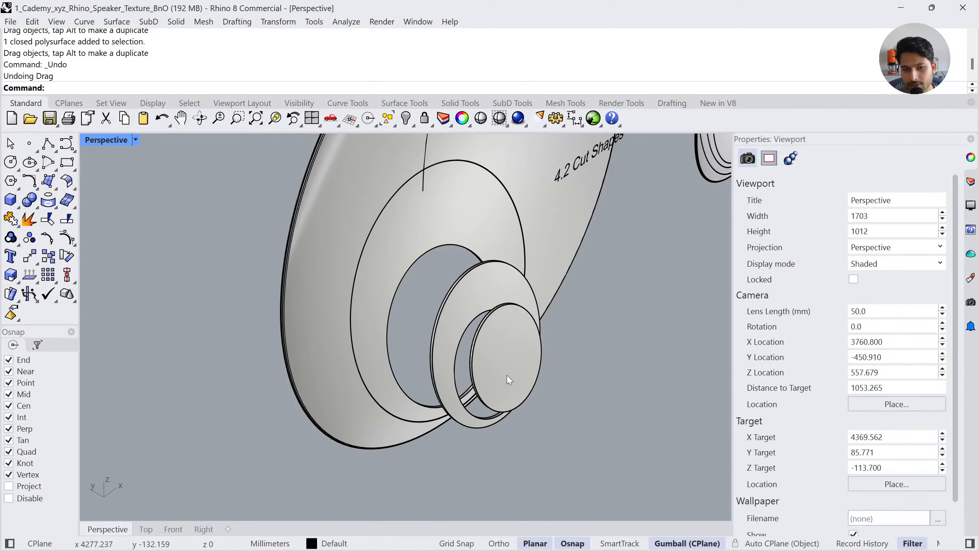
Shift the small disc and the rings of the cut 4.2 body once more, and undo all of these pieces' moves
drag(518, 371, 554, 386)
click(588, 449)
drag(497, 286, 461, 275)
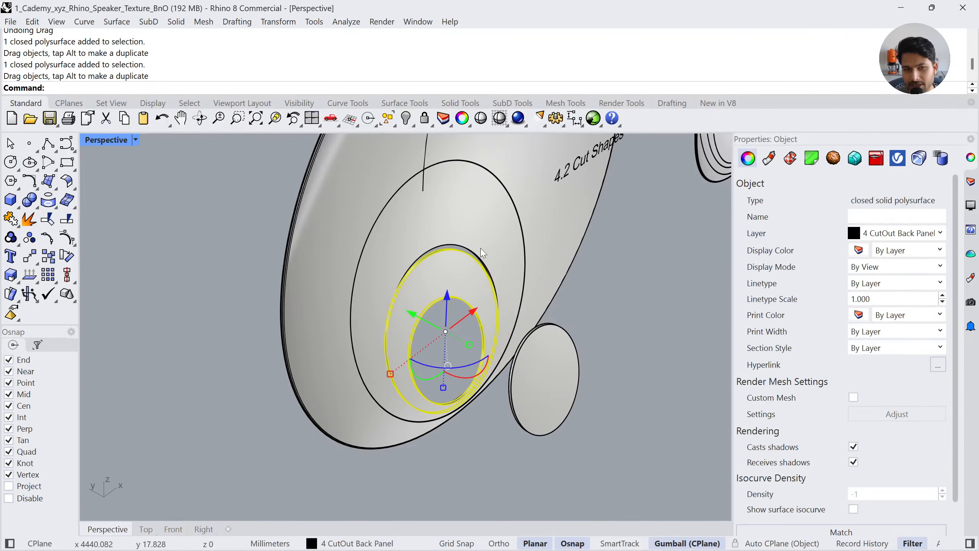
drag(455, 213, 446, 223)
key(ctrl+z)
key(ctrl+z)
key(ctrl+z)
key(ctrl+z)
key(ctrl+z)
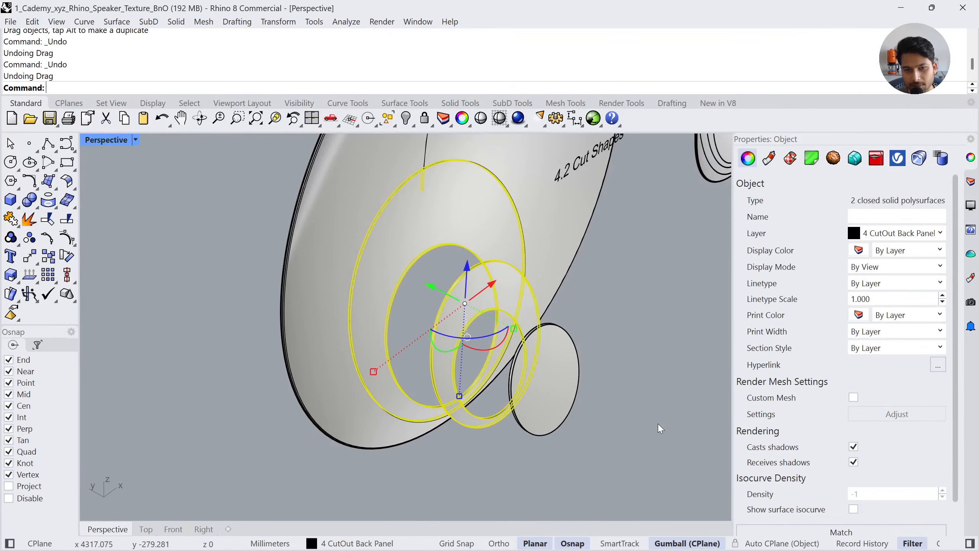
Select the four solids of the 4.3 Final Back Cuts set and examine them zoomed in
scroll(564, 425, down, 4)
shift+right_drag(647, 324, 389, 431)
click(400, 367)
scroll(400, 367, down, 6)
shift+right_drag(489, 274, 412, 368)
scroll(360, 422, up, 6)
drag(359, 421, 285, 444)
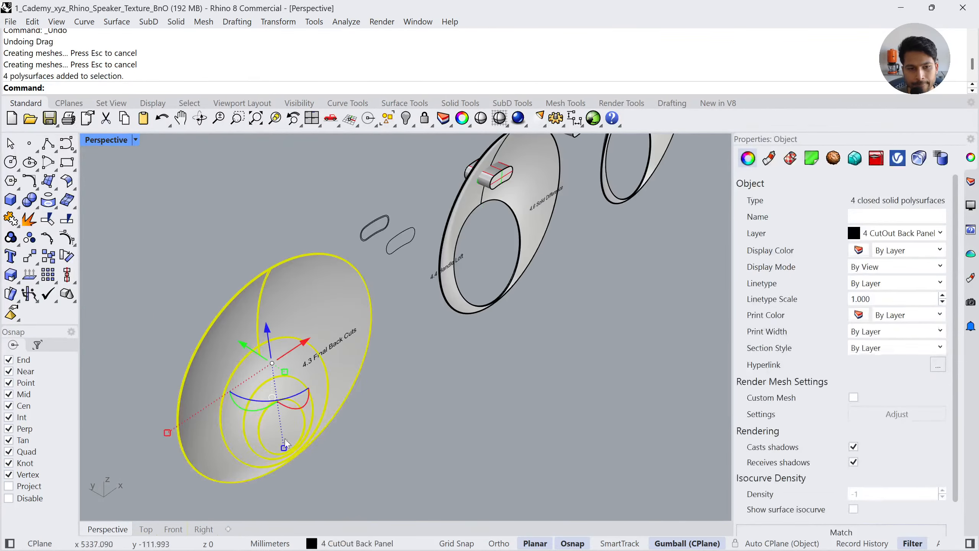
text(zs)
key(Return)
click(557, 457)
Examine the 4.4 Handle Loft curves in Perspective and Front, selecting the outer handle outline together with its inner offset
right_drag(340, 360, 501, 372)
right_drag(536, 303, 397, 355)
scroll(517, 269, up, 4)
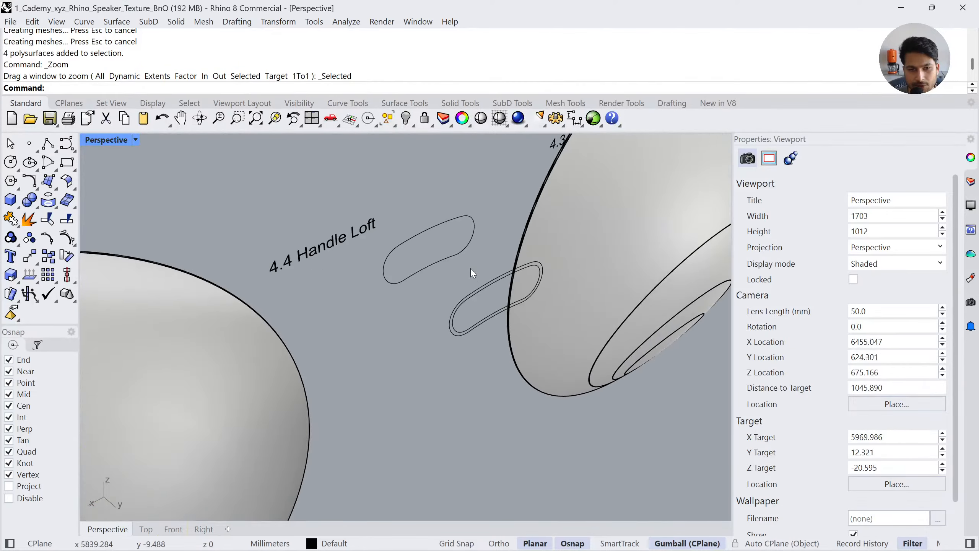
click(487, 314)
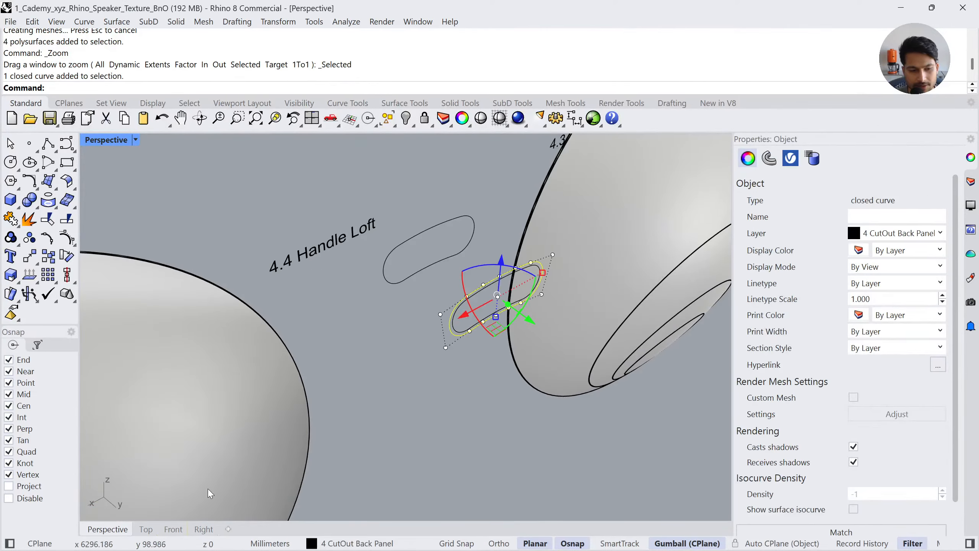
click(174, 529)
text(zs)
key(Return)
scroll(385, 306, down, 7)
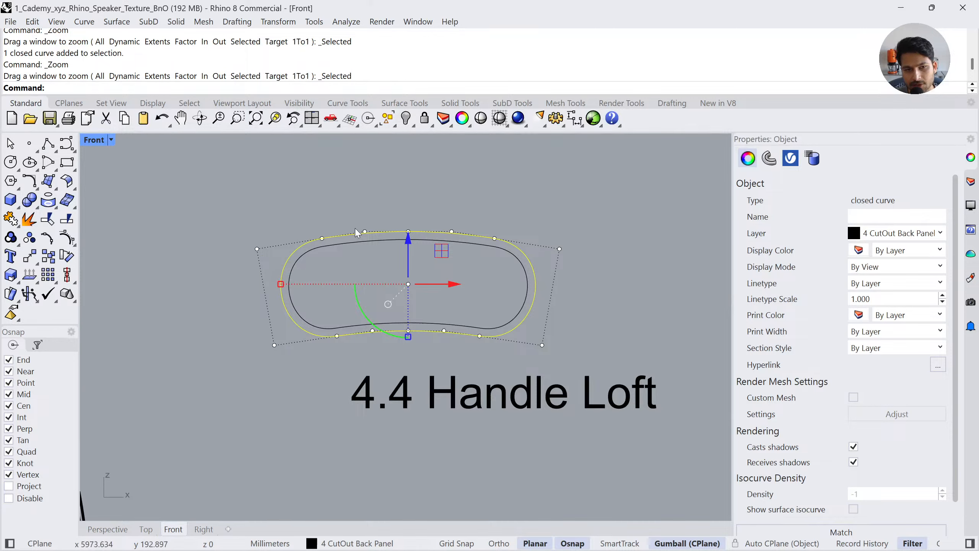
scroll(327, 256, up, 2)
shift+click(313, 251)
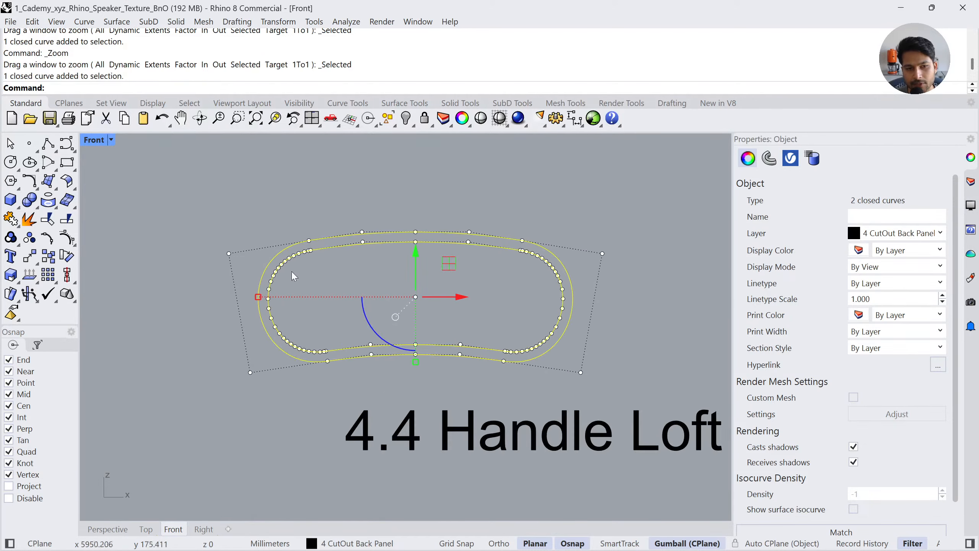
click(128, 531)
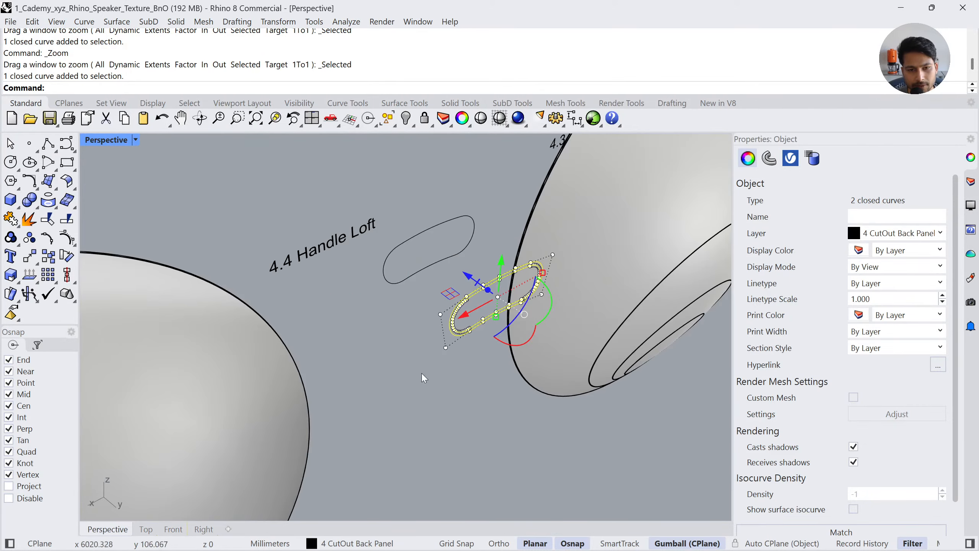
key(Escape)
shift+right_drag(459, 283, 465, 291)
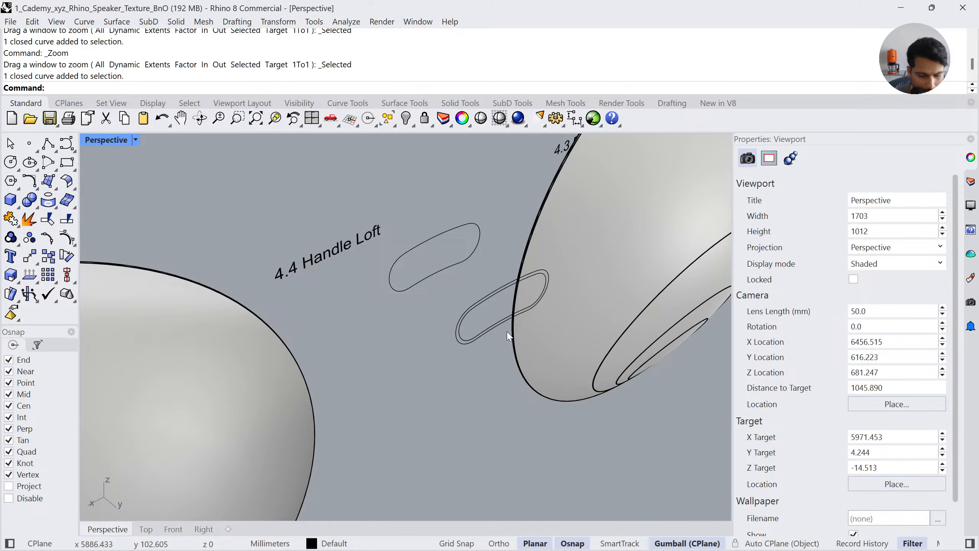
Loft between the two separated outer handle outlines at 4.4 Handle Loft, keeping the default seam and loft options
text(Loft)
key(Return)
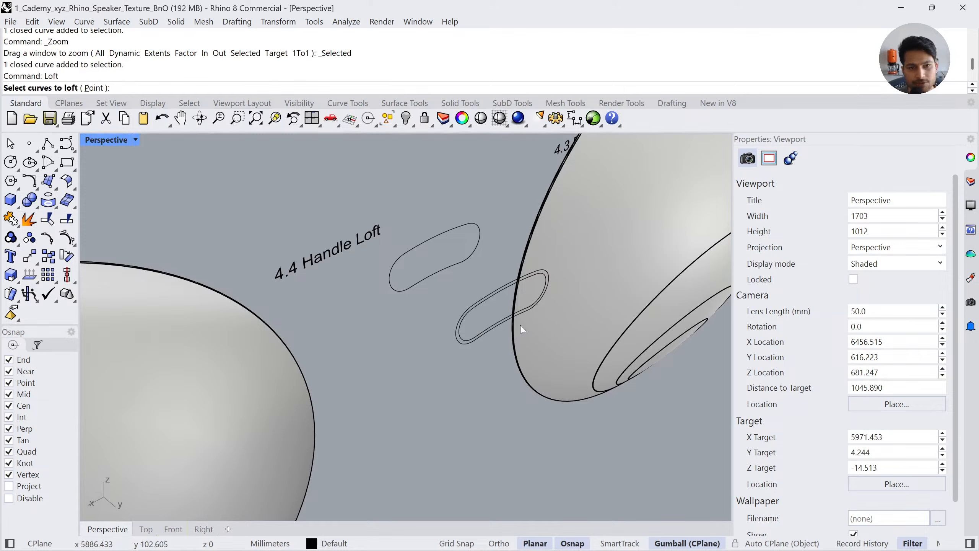
click(466, 224)
click(502, 288)
key(Return)
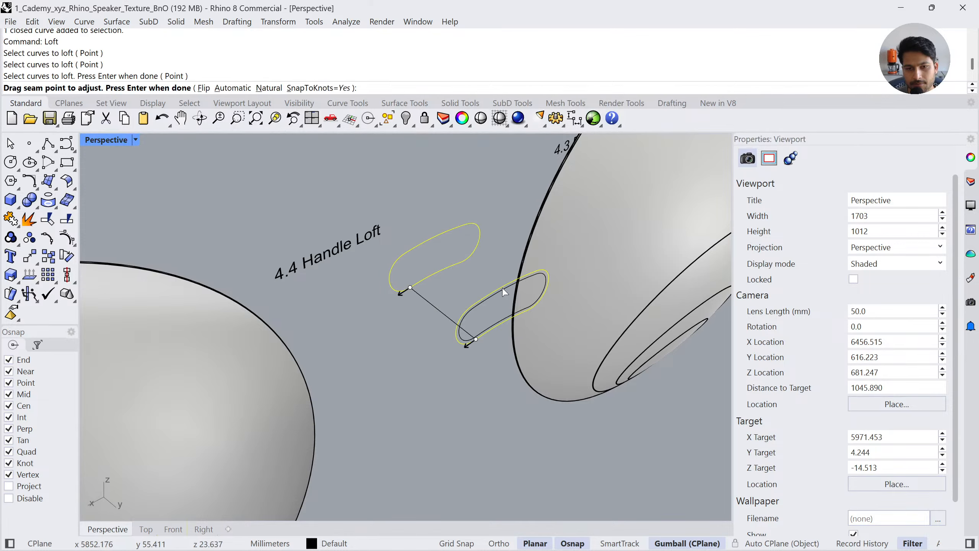
key(Return)
key(Return)
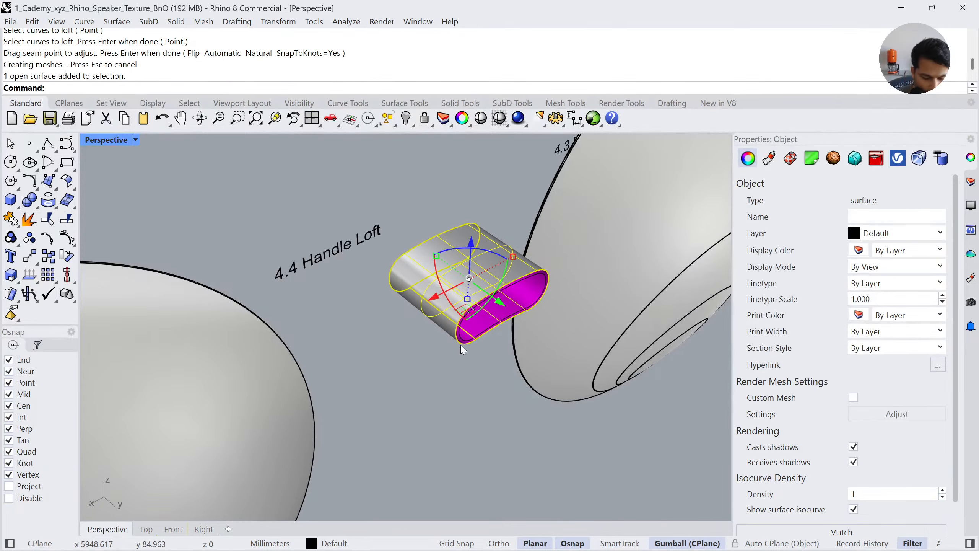
Cap both open ends of the lofted handle surface to make it a closed solid
text(Cap)
key(Return)
key(Escape)
Boolean-subtract the back panel shell from the handle solid passing through it at 4.6 Solid Difference
scroll(482, 272, down, 6)
shift+right_drag(294, 356, 385, 303)
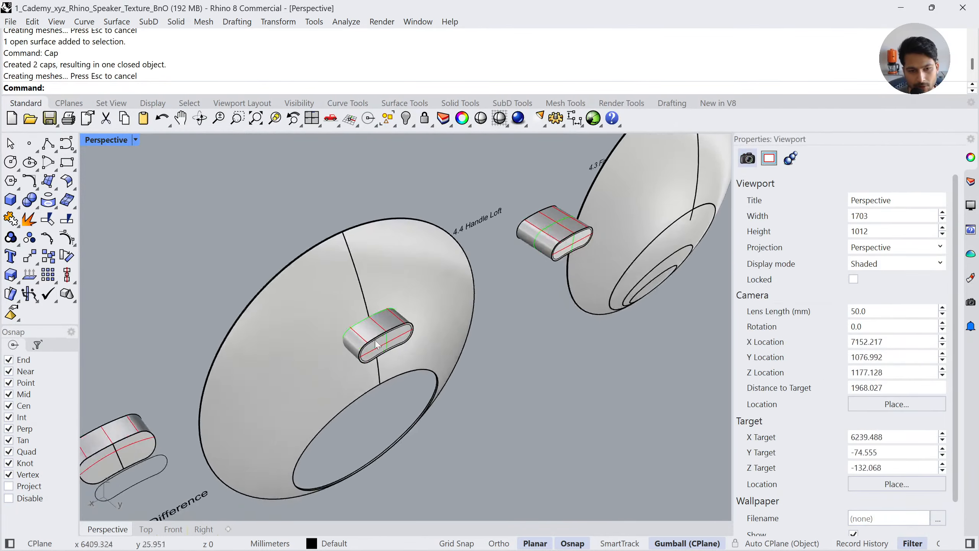
scroll(375, 339, up, 3)
click(362, 335)
right_drag(411, 321, 594, 377)
click(595, 377)
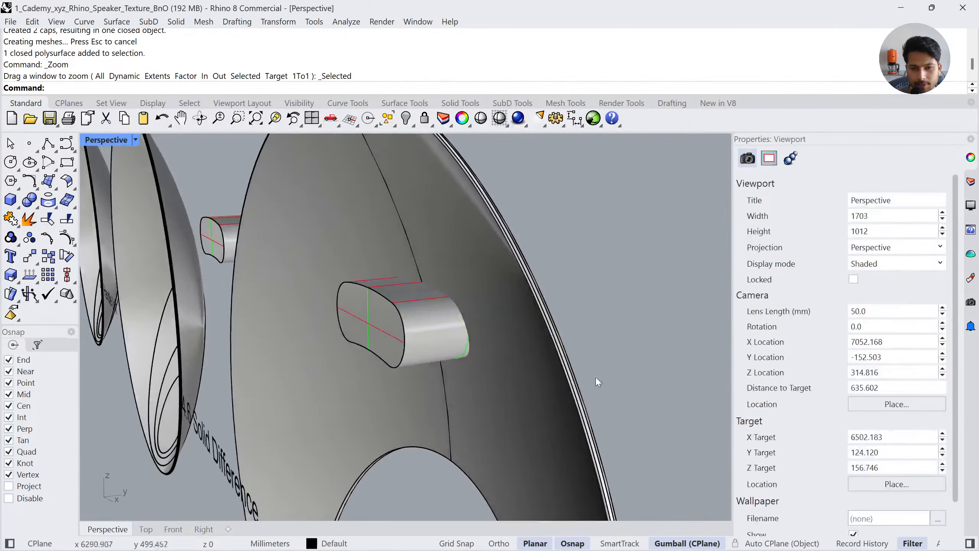
right_drag(439, 328, 492, 339)
right_drag(327, 317, 385, 317)
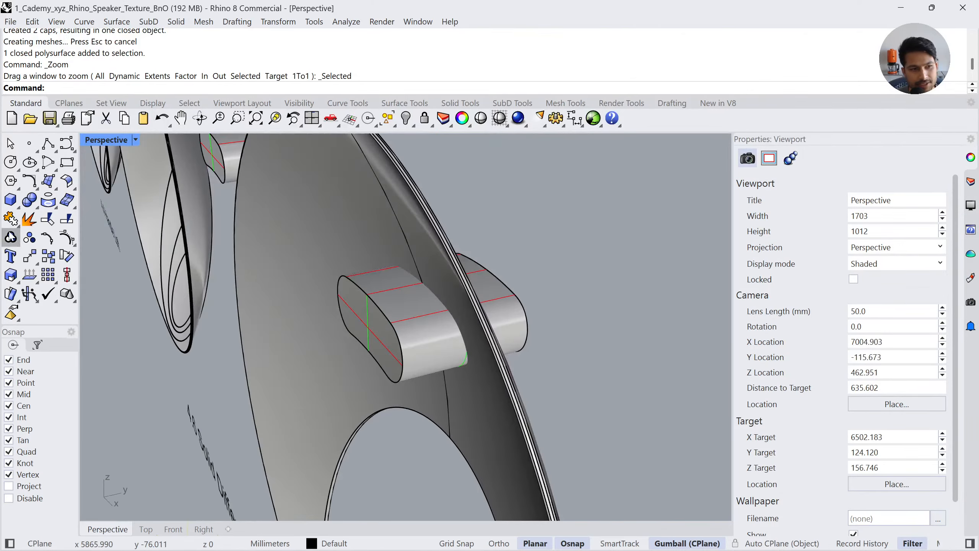
click(35, 207)
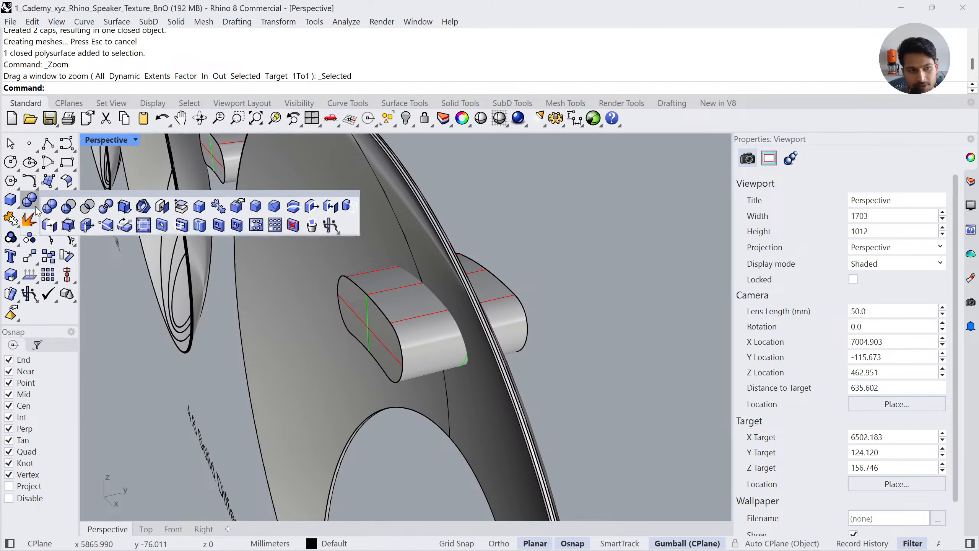
click(68, 206)
click(401, 318)
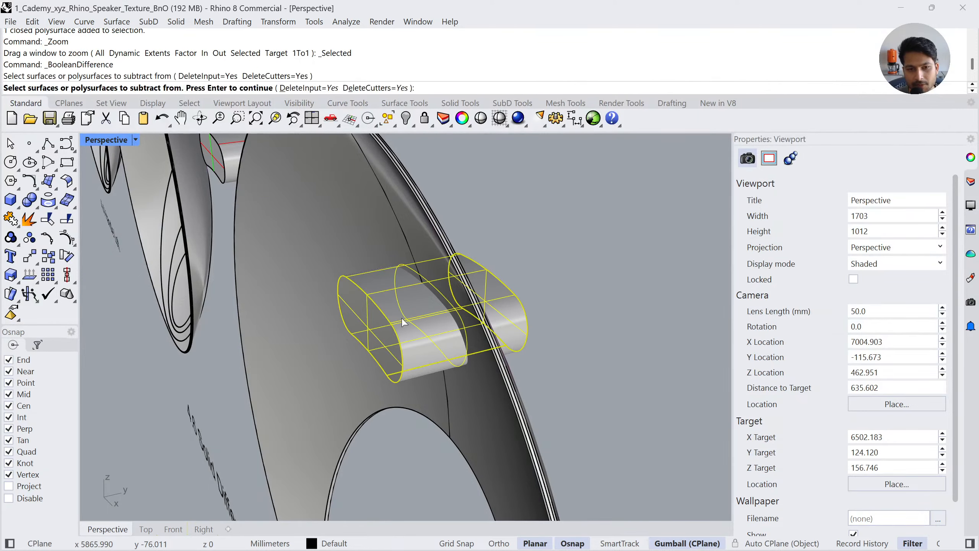
key(Return)
click(411, 233)
key(Return)
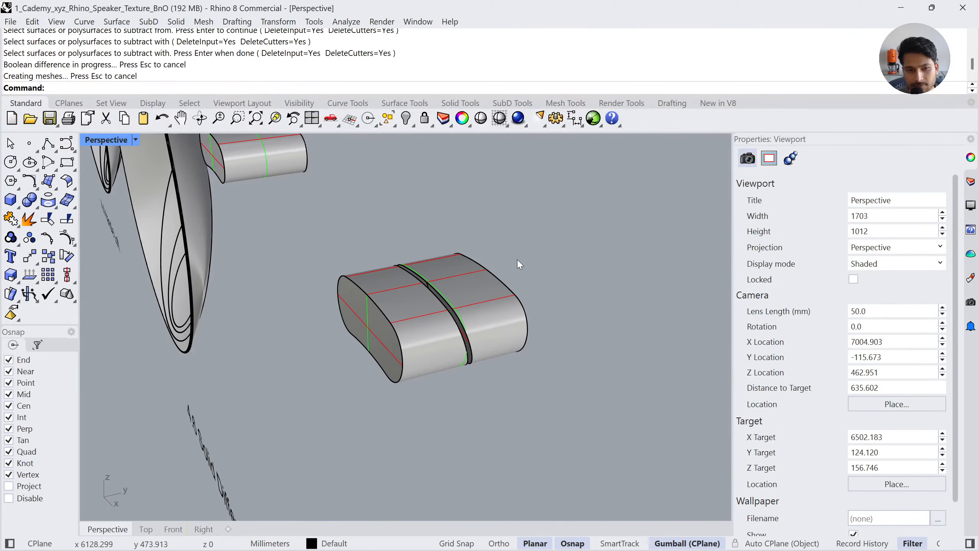
Pull the outer piece of the split handle solid away from the inner piece and delete it
right_drag(518, 261, 459, 273)
drag(459, 325, 621, 341)
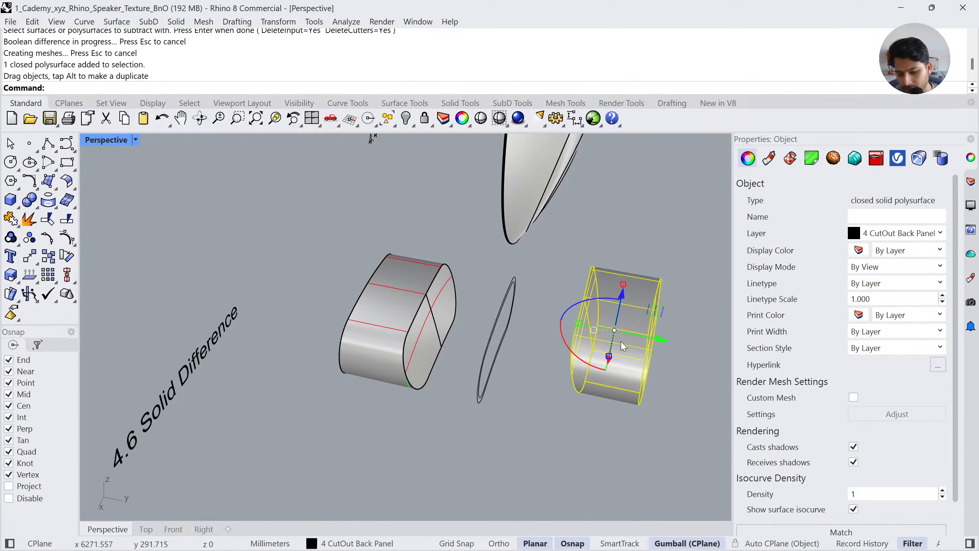
key(Delete)
Examine the remaining 4.6 handle piece in relation to the neighbouring stages, selecting the 4.3 shell and the handle piece in turn
right_drag(591, 379, 495, 369)
scroll(462, 335, down, 6)
scroll(462, 311, down, 10)
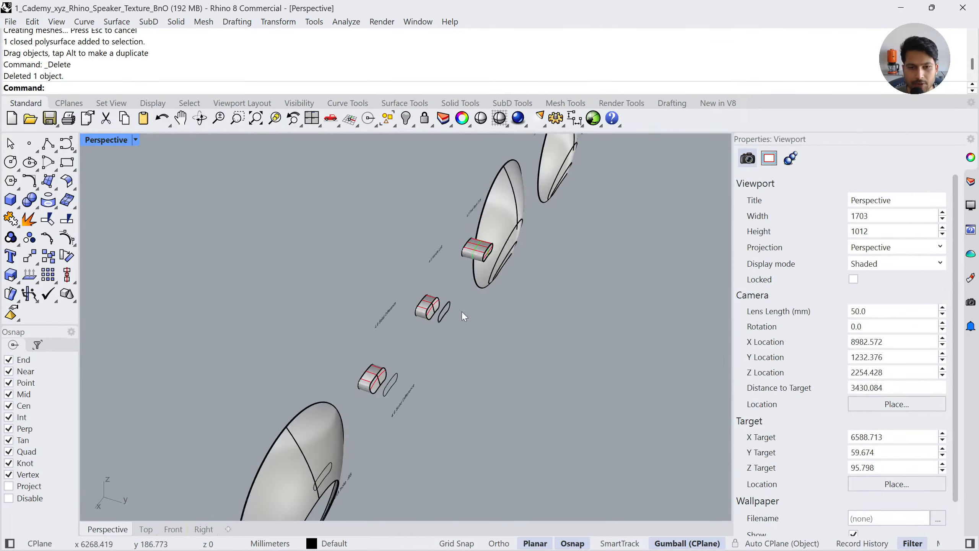
right_drag(462, 311, 437, 296)
scroll(573, 302, up, 2)
shift+right_drag(573, 302, 554, 312)
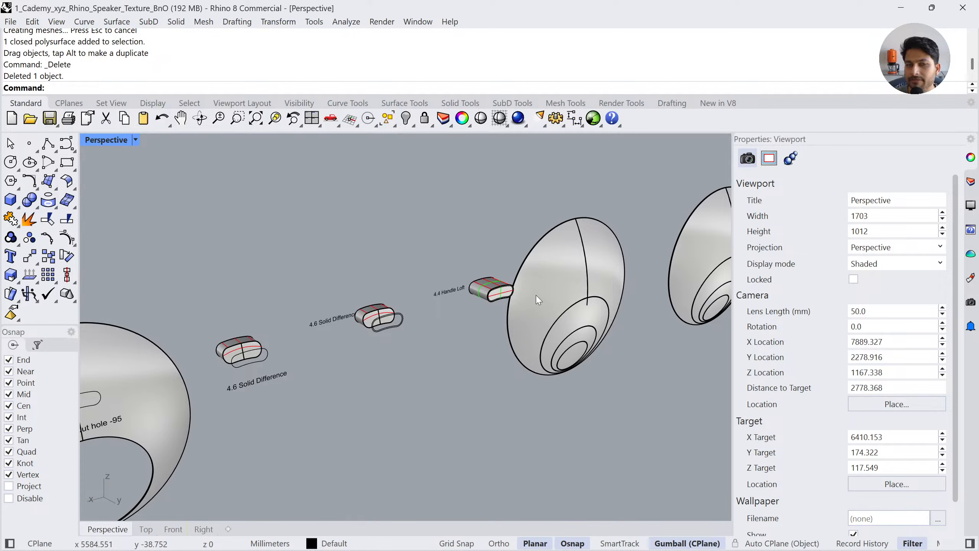
scroll(529, 309, down, 2)
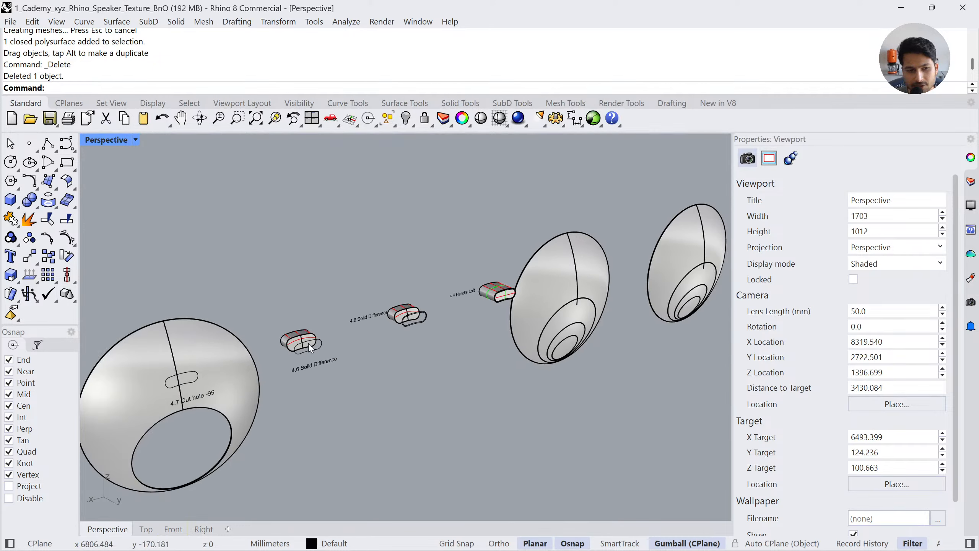
click(558, 282)
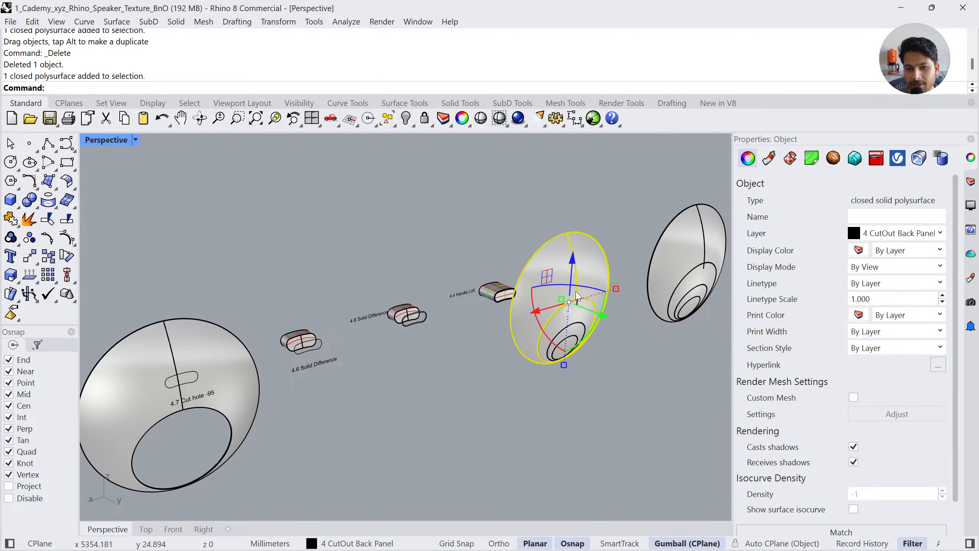
click(393, 326)
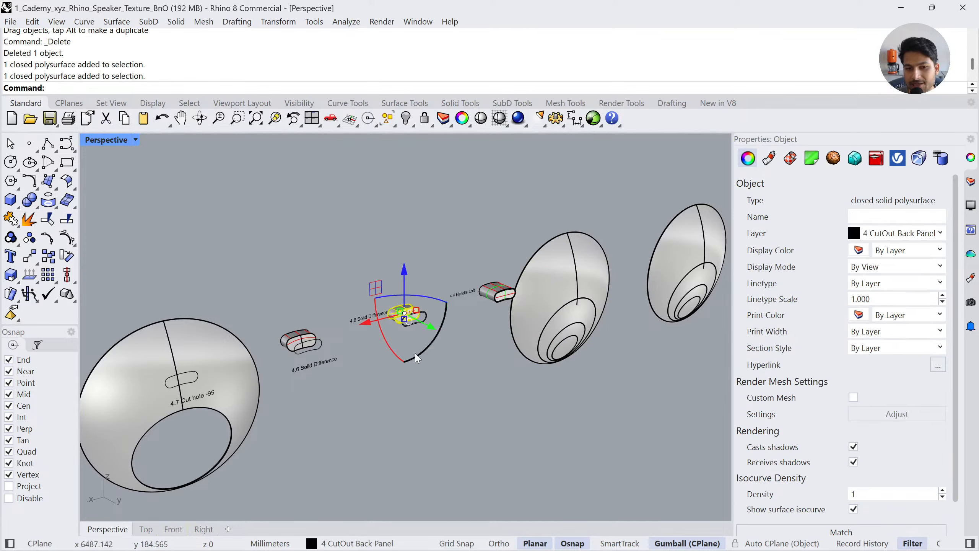
click(473, 334)
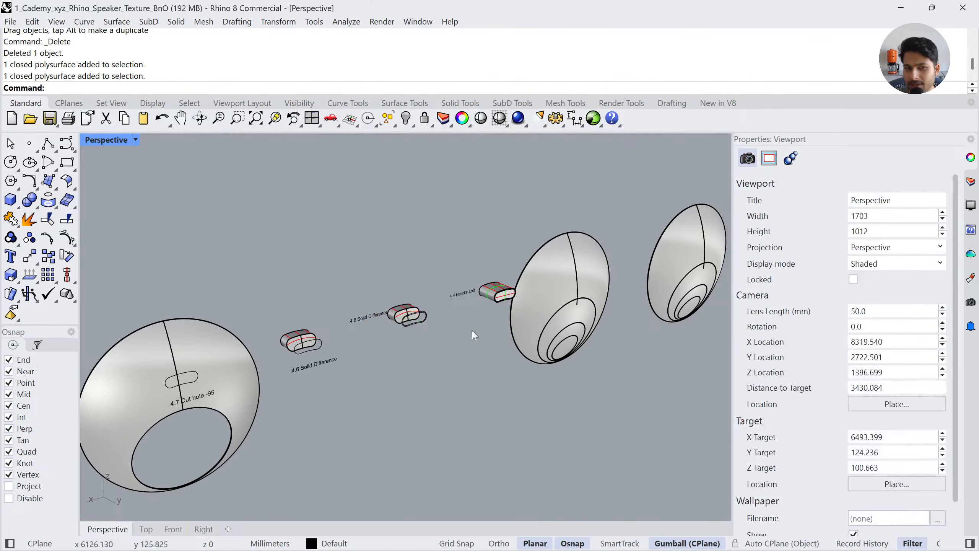
Copy the outermost shell of the 4.3 Final Back Cuts set 1000 mm along X onto the trimmed 4.6 handle piece
click(550, 291)
right_drag(504, 374, 444, 350)
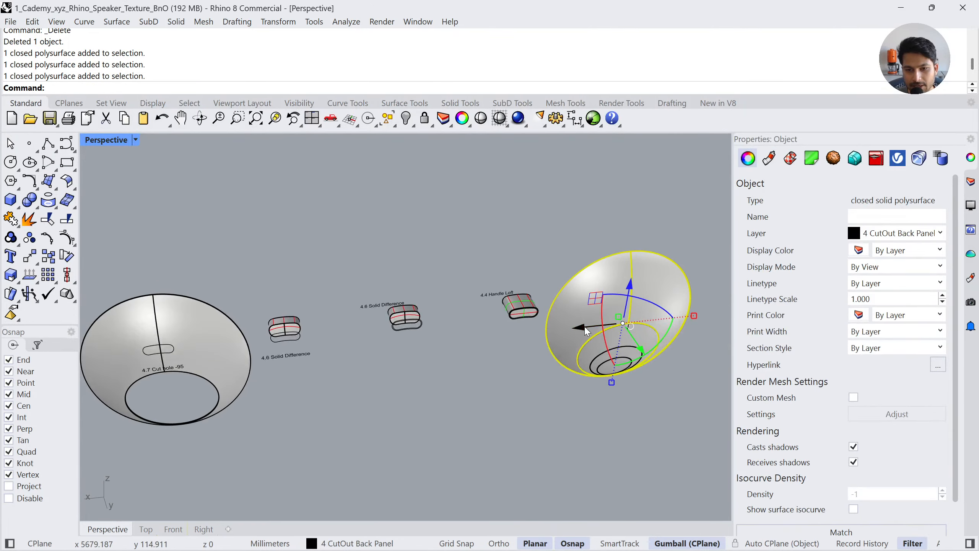
drag(585, 331, 365, 369)
key(ctrl+z)
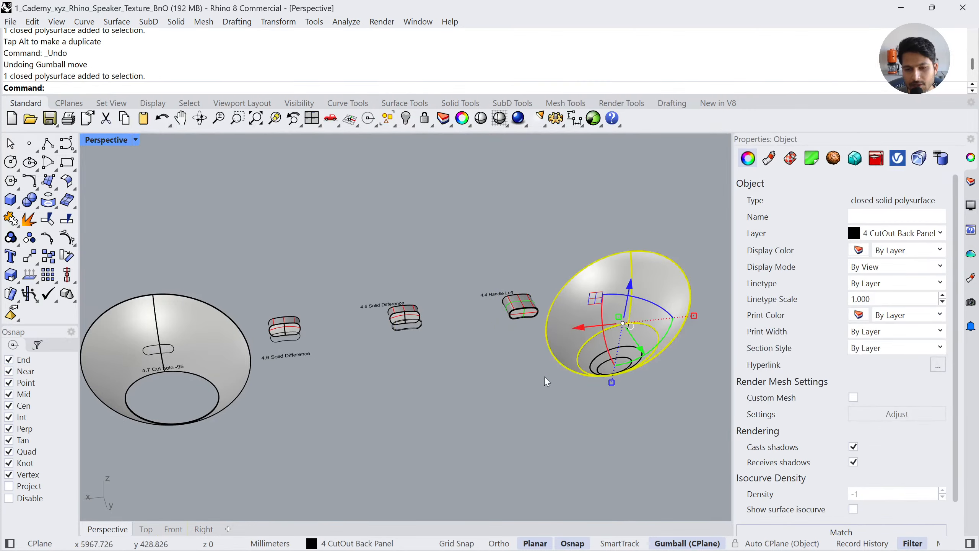
click(580, 330)
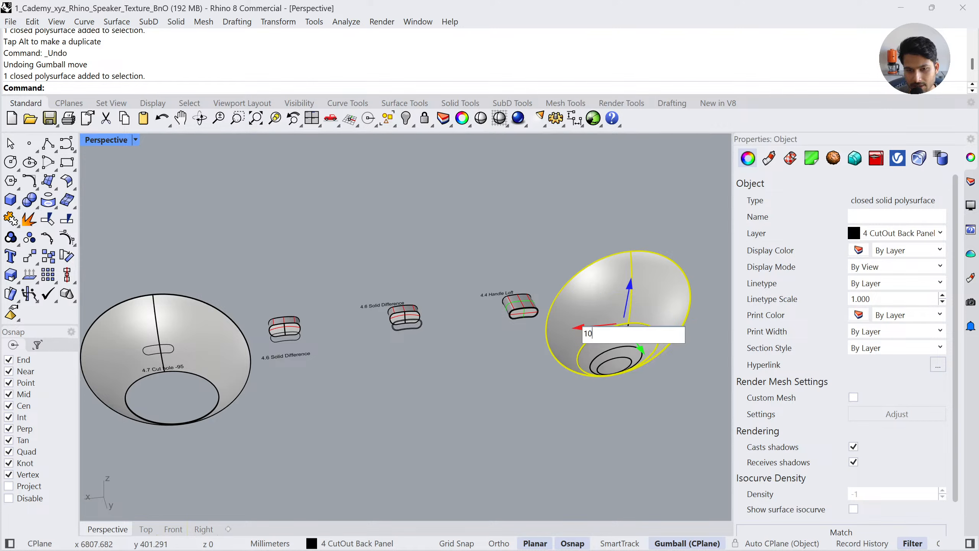
text(1000)
key(Return)
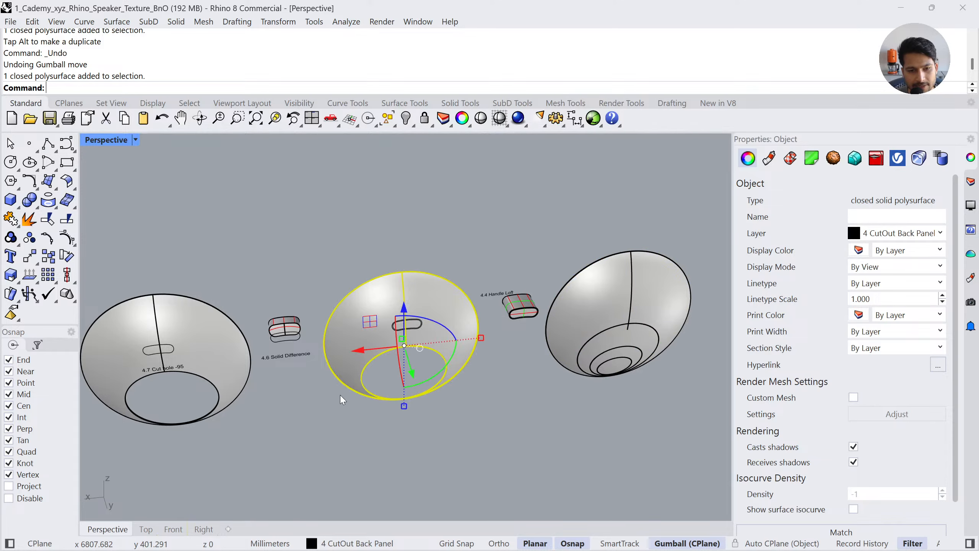
Boolean-union the trimmed handle piece with the copied back panel shell
text(zs)
key(Return)
right_drag(402, 339, 557, 334)
click(588, 258)
right_drag(473, 244, 486, 264)
scroll(428, 229, up, 2)
right_drag(429, 230, 442, 250)
click(442, 251)
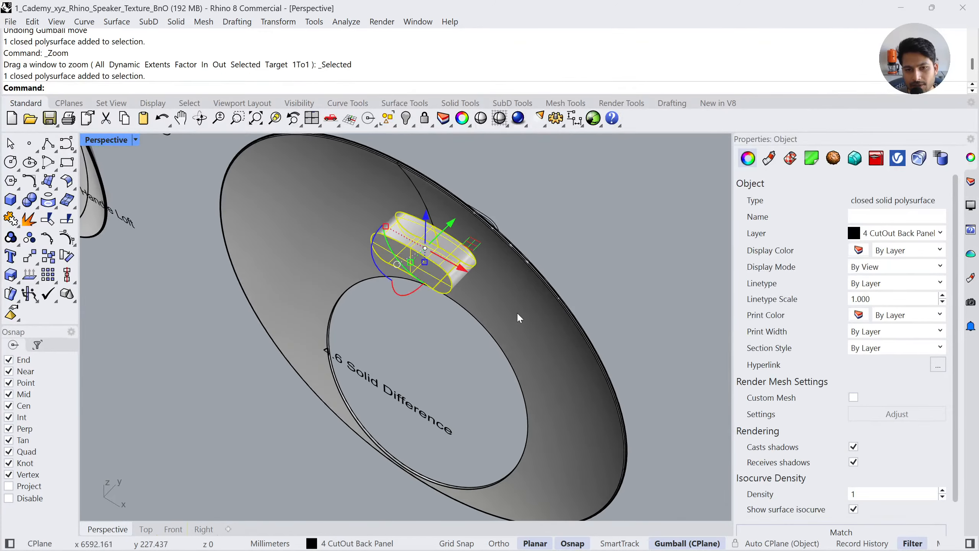
shift+click(517, 312)
click(31, 199)
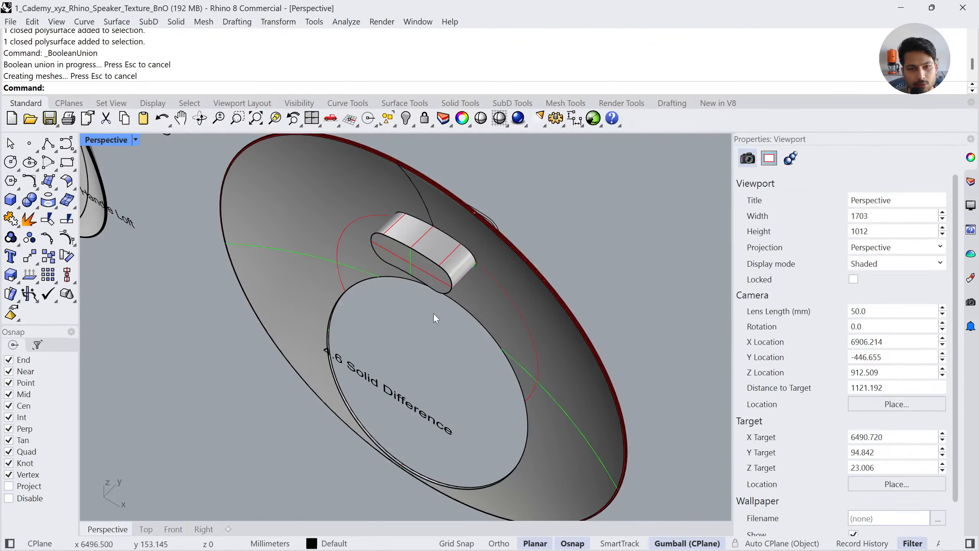
Try cutting the inner handle outline all the way through the united handle body, and undo the cut
right_drag(433, 314, 296, 296)
scroll(448, 302, up, 5)
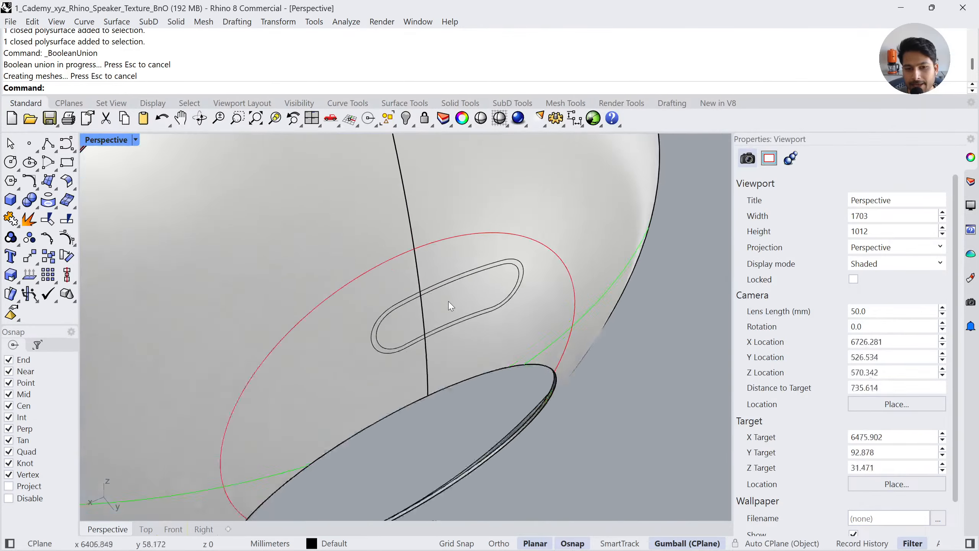
click(456, 277)
right_drag(378, 306, 550, 353)
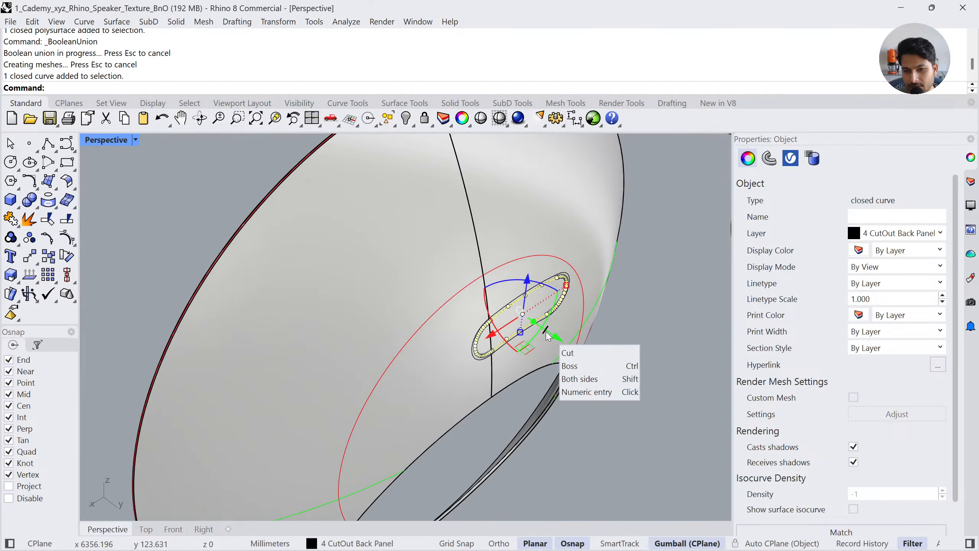
drag(546, 331, 285, 236)
click(642, 438)
right_drag(642, 439, 526, 300)
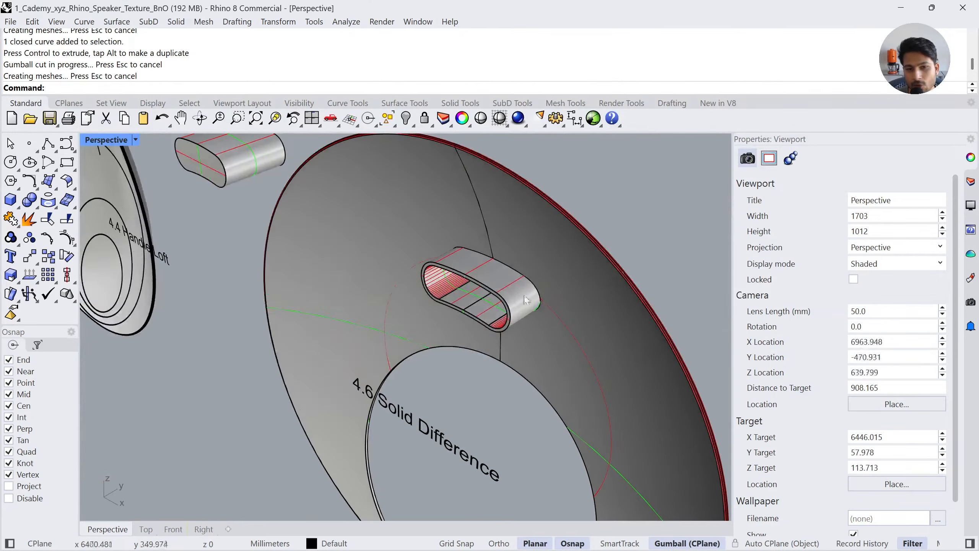
key(ctrl+z)
In the Top view, cut the inner handle outline into the united body along Y, stopping just short of the handle's back face
mouse_move(458, 291)
right_down()
mouse_move(449, 306)
mouse_move(523, 327)
mouse_move(509, 305)
mouse_move(475, 287)
right_up()
click(515, 308)
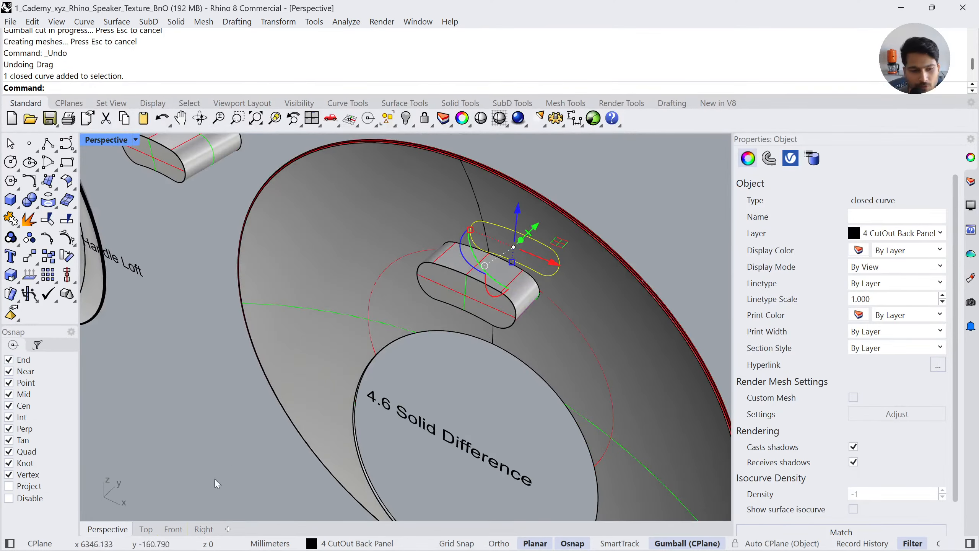
click(149, 531)
scroll(388, 270, down, 17)
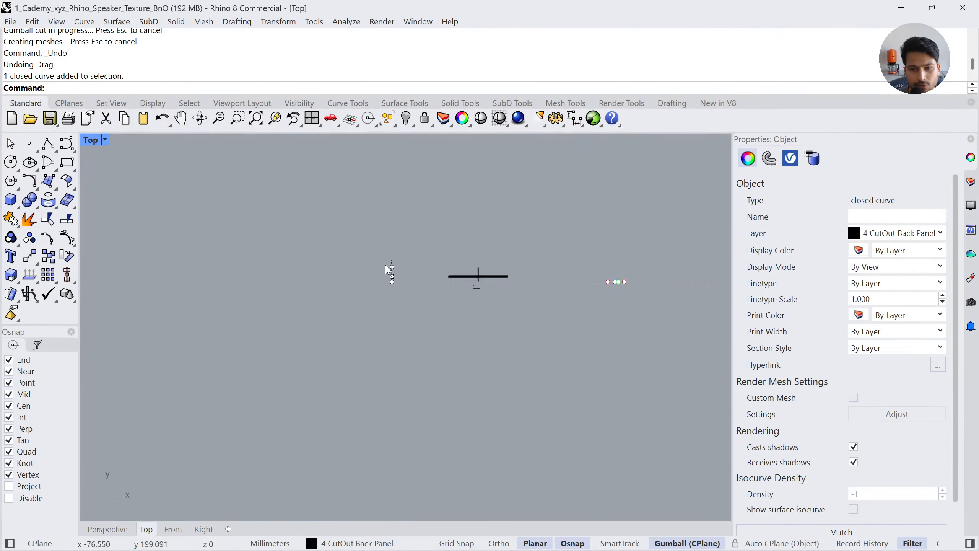
right_drag(543, 294, 404, 300)
scroll(505, 290, up, 20)
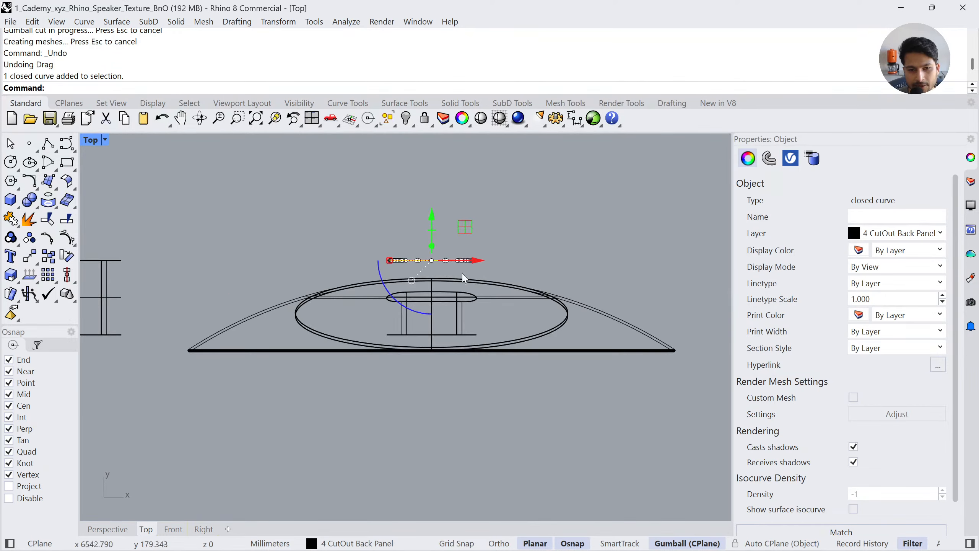
scroll(433, 236, up, 2)
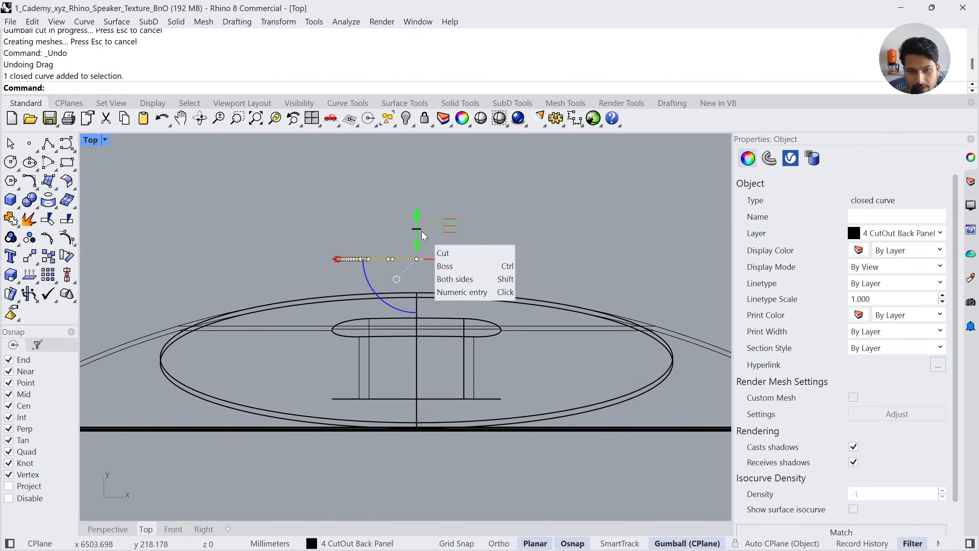
drag(418, 238, 427, 363)
click(464, 482)
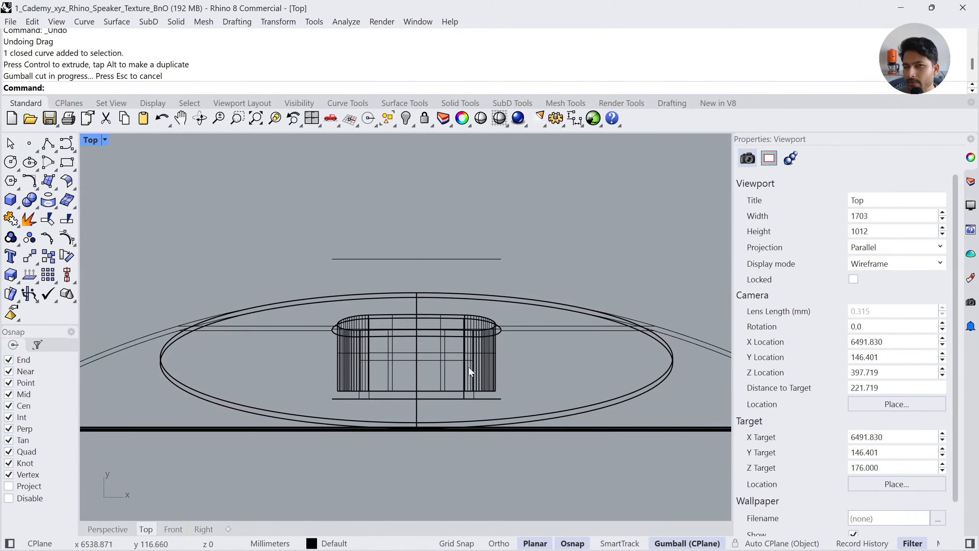
Examine the united body in Perspective and zoom to the finished back panel with the handle recess further along the row
click(109, 535)
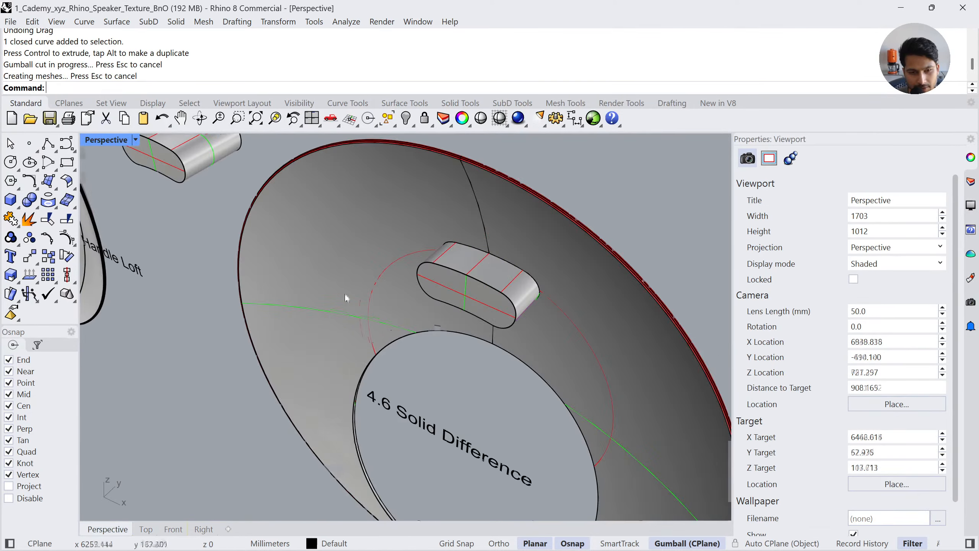
scroll(344, 294, down, 8)
mouse_move(344, 294)
right_down()
mouse_move(363, 309)
mouse_move(410, 317)
mouse_move(317, 361)
mouse_move(442, 305)
right_up()
scroll(410, 317, up, 6)
scroll(404, 291, down, 14)
shift+right_drag(357, 337, 539, 270)
scroll(539, 271, down, 4)
shift+right_drag(429, 295, 530, 255)
click(475, 267)
text(zs)
key(Return)
key(Escape)
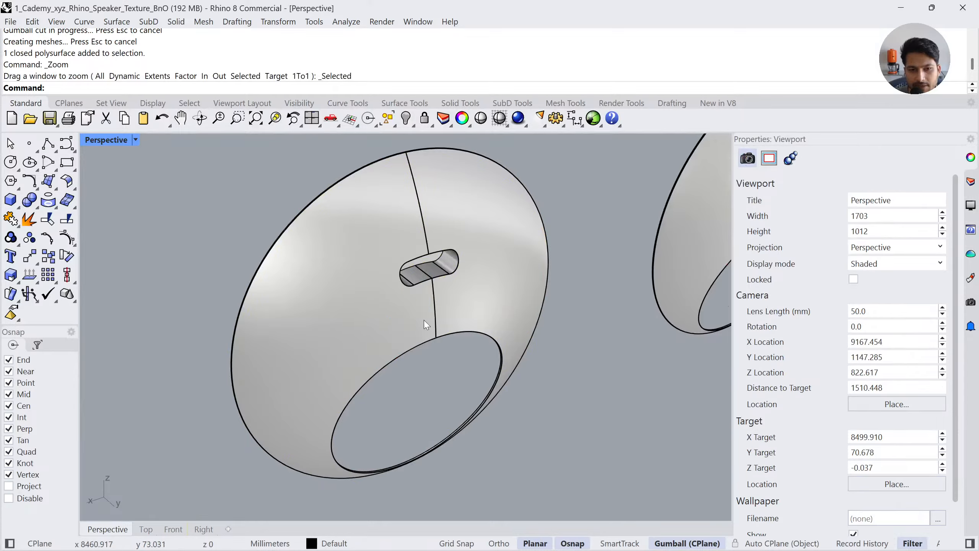
Inspect the finished recessed back panel from behind, check its object type, and compare it with the united body at 4.6 Solid Difference
right_drag(424, 320, 564, 307)
click(508, 294)
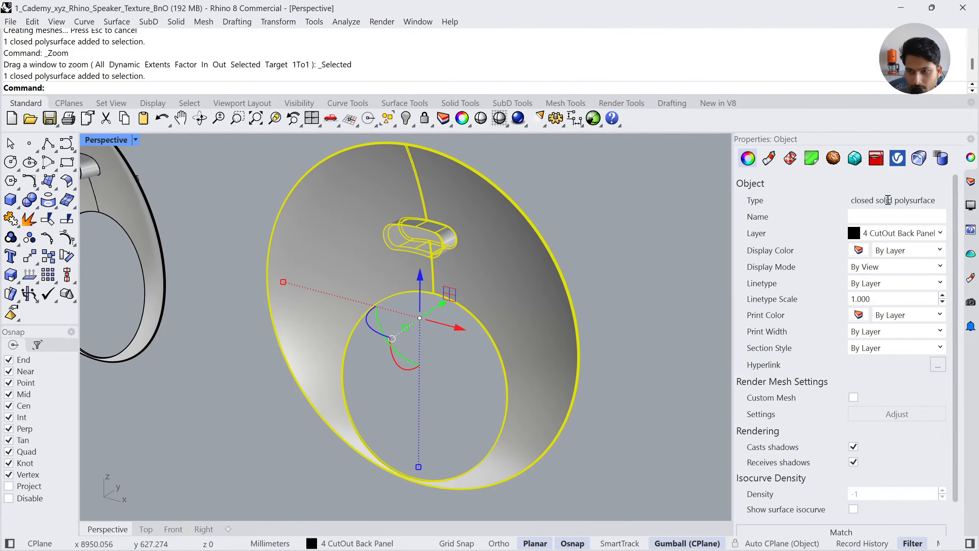
key(ctrl)
key(ctrl)
click(618, 272)
click(470, 296)
scroll(577, 301, down, 7)
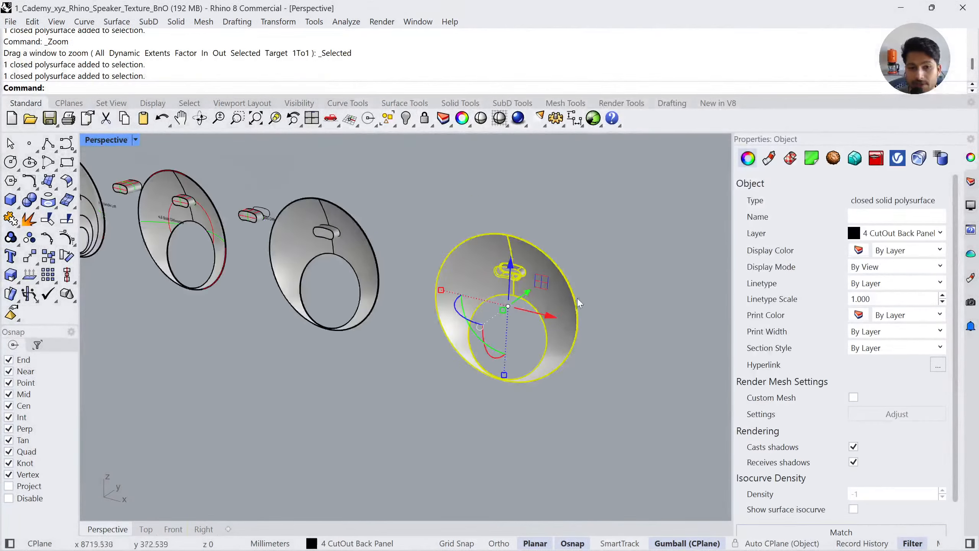
shift+right_drag(162, 250, 381, 330)
scroll(415, 293, up, 5)
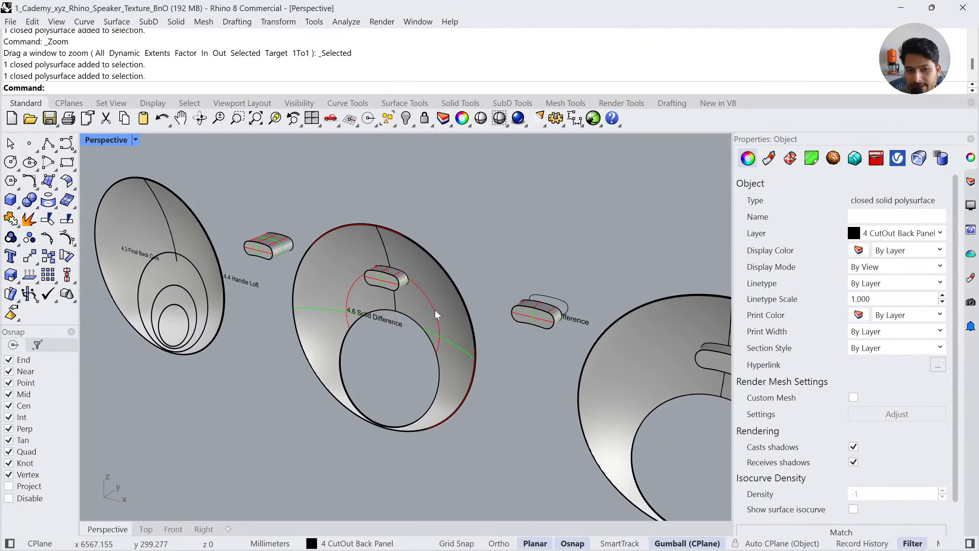
Zoom in on the finished back panel with the handle recess at the end of the row and select it
scroll(372, 301, down, 4)
shift+right_drag(458, 332, 373, 304)
shift+right_drag(505, 335, 281, 269)
key(ctrl+shift+e)
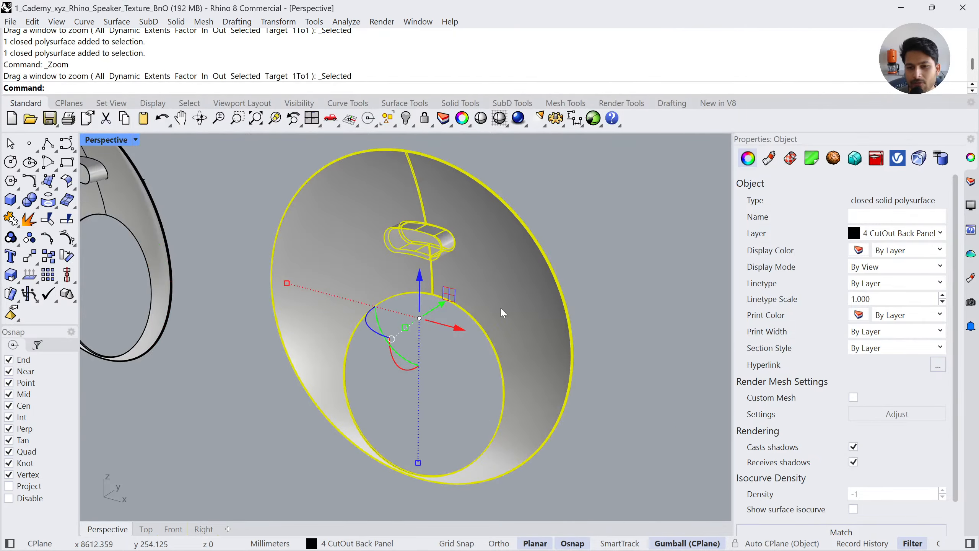
key(ctrl)
key(ctrl)
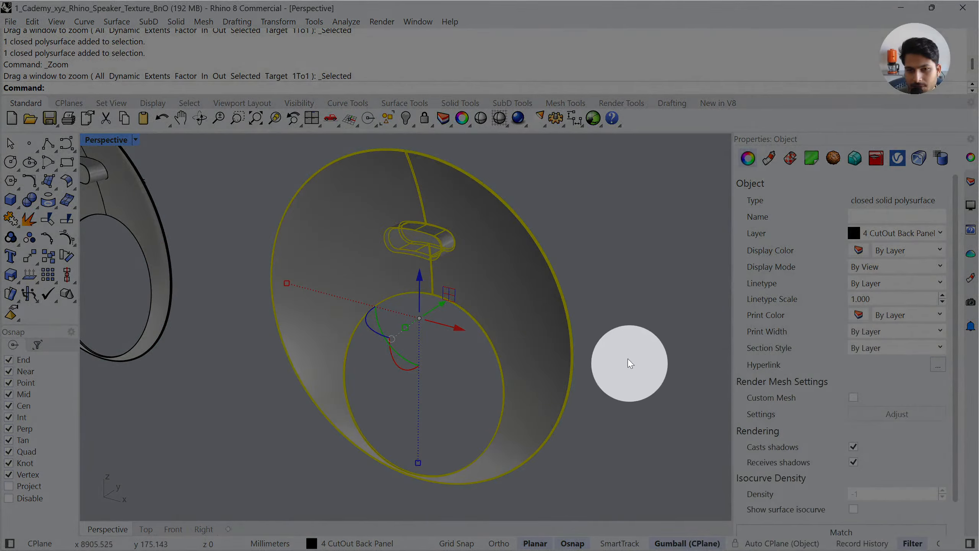
click(627, 358)
click(507, 301)
key(ctrl)
key(ctrl)
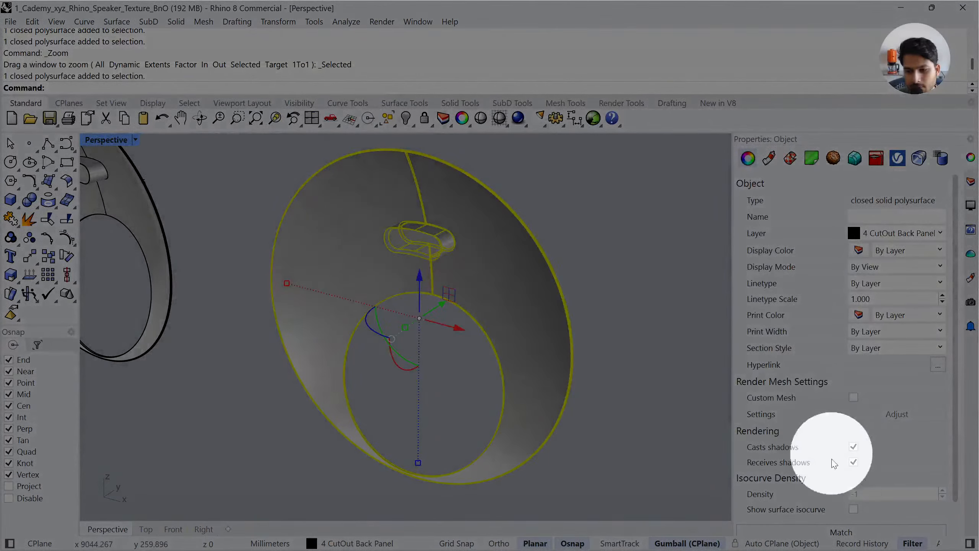
Turn the surface isocurves of the finished back panel on and off for comparison, leaving them off, and deselect the panel
click(853, 509)
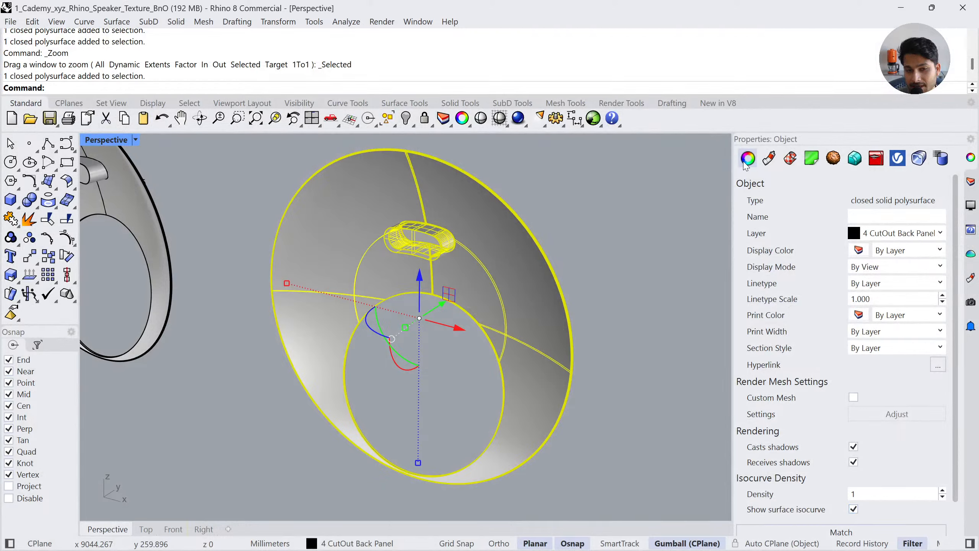
click(854, 510)
click(853, 510)
click(853, 509)
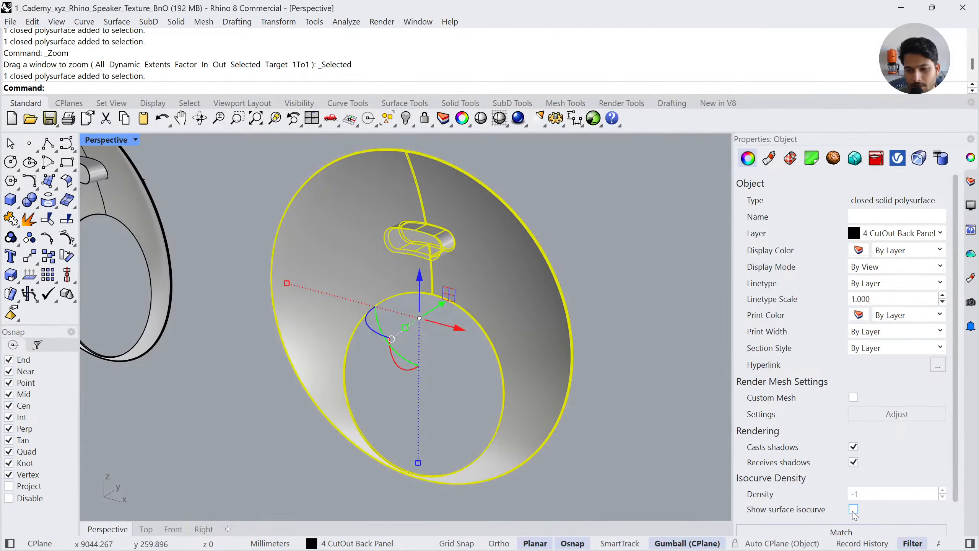
click(468, 332)
Zoom out over the row of back panels, switch to the presentation slide showing the tripod leg stages, and return to Rhino
scroll(468, 332, down, 6)
right_drag(468, 332, 522, 324)
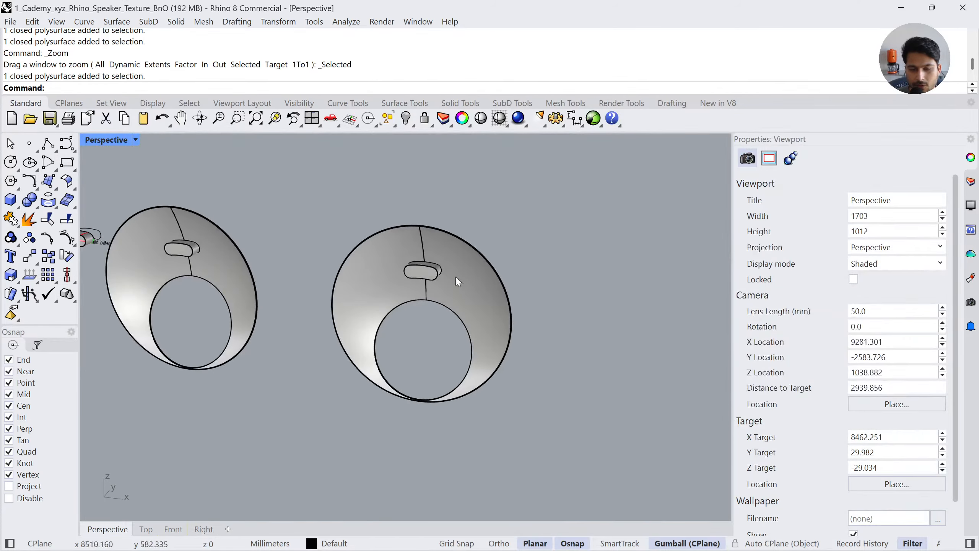
scroll(466, 268, down, 6)
shift+right_drag(505, 271, 440, 266)
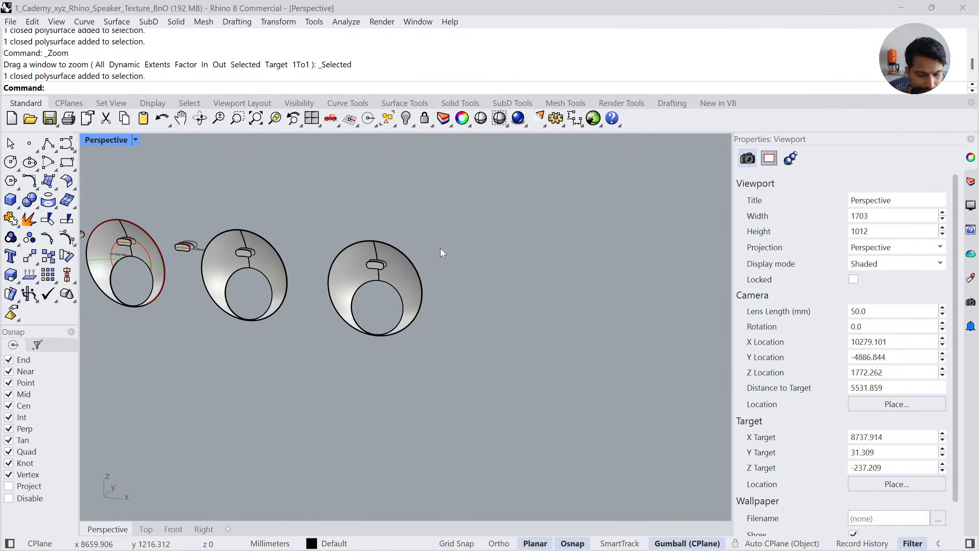
key(alt+Tab)
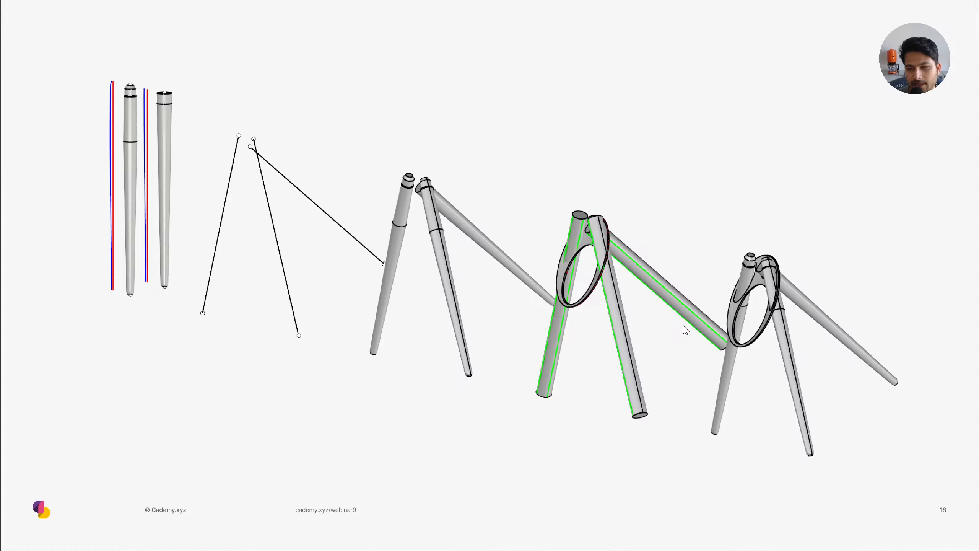
key(alt+Tab)
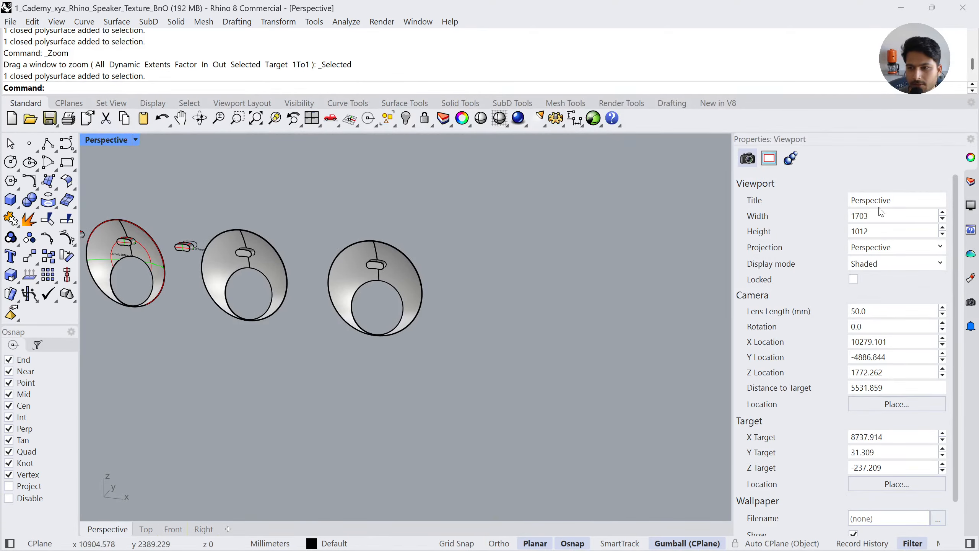
Show the 5 Tripod Legs layer and bring the 5.1 Tripod Revolve stage into close view
click(970, 182)
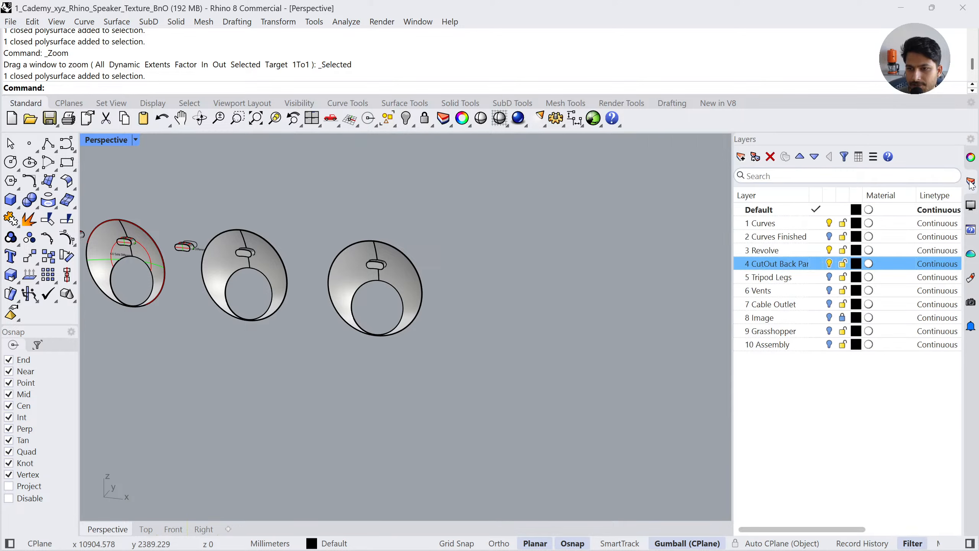
click(830, 277)
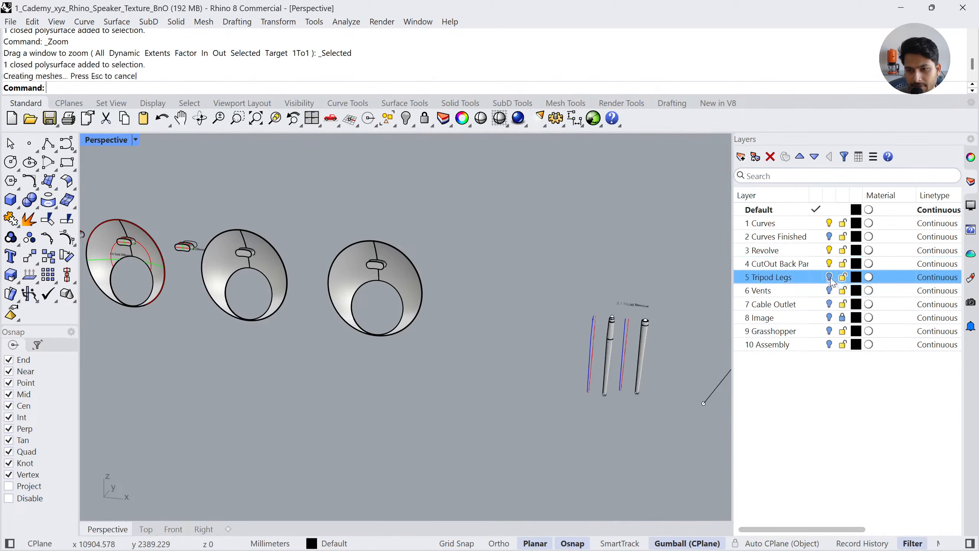
shift+right_drag(552, 295, 121, 274)
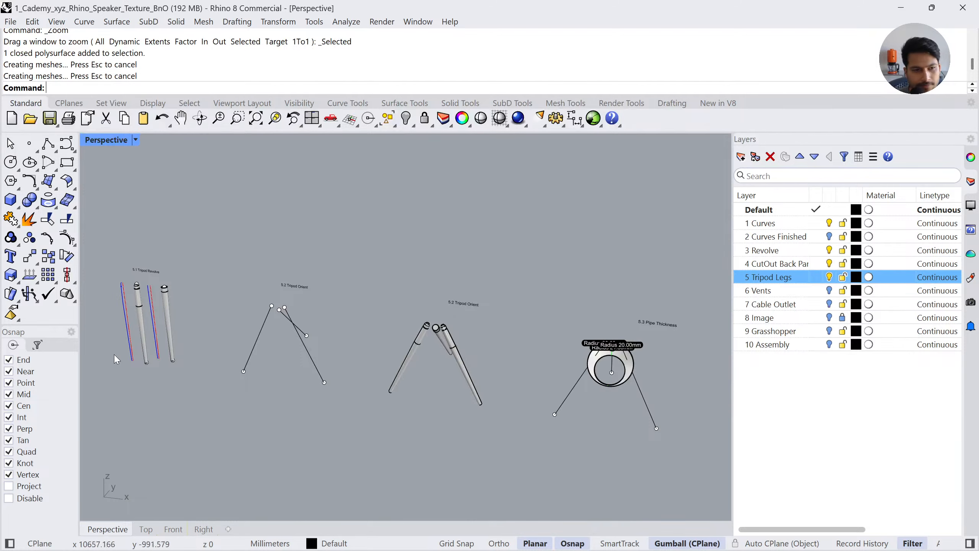
shift+right_drag(115, 359, 164, 359)
scroll(162, 311, up, 5)
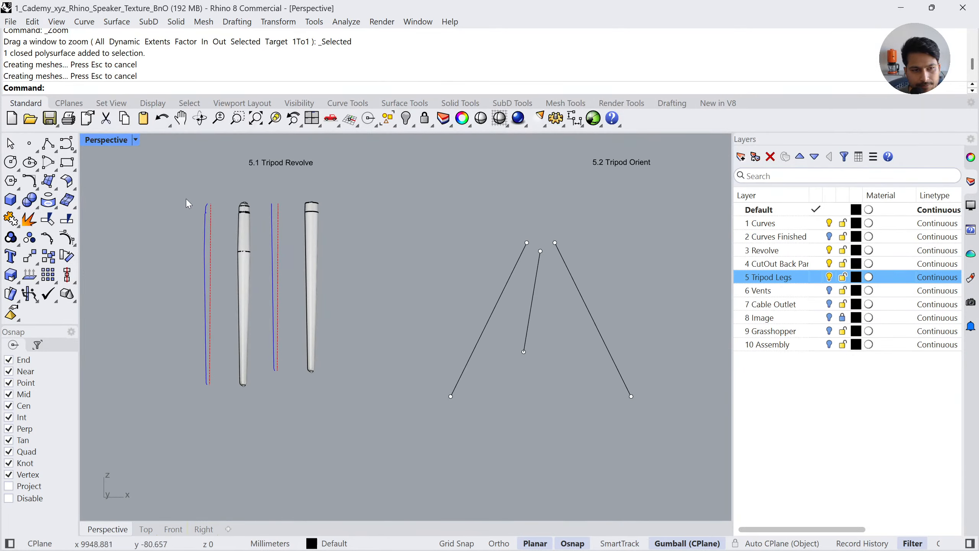
Select the tripod profiles and revolved legs, locate them along the row in the Front view, and return to Perspective
drag(171, 176, 320, 387)
click(173, 529)
scroll(246, 202, down, 20)
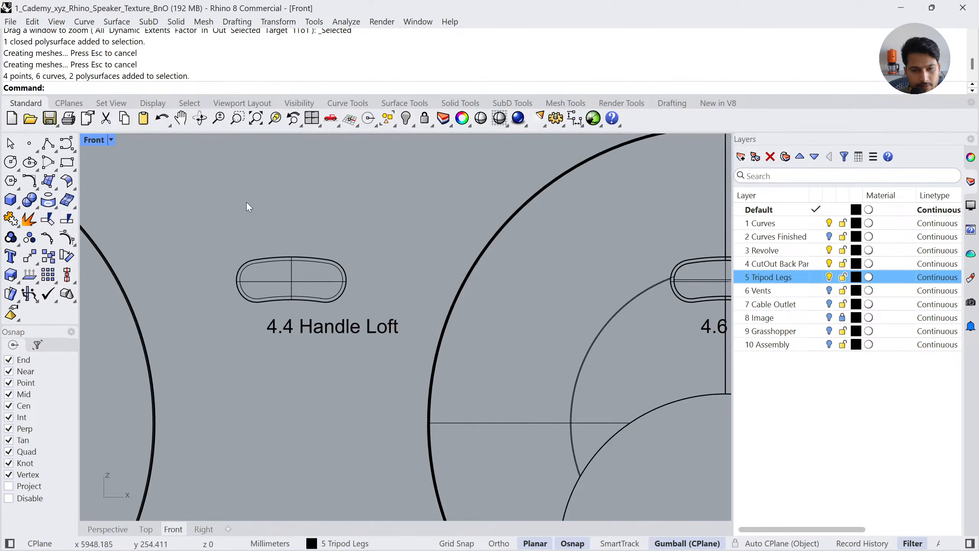
right_drag(469, 257, 287, 323)
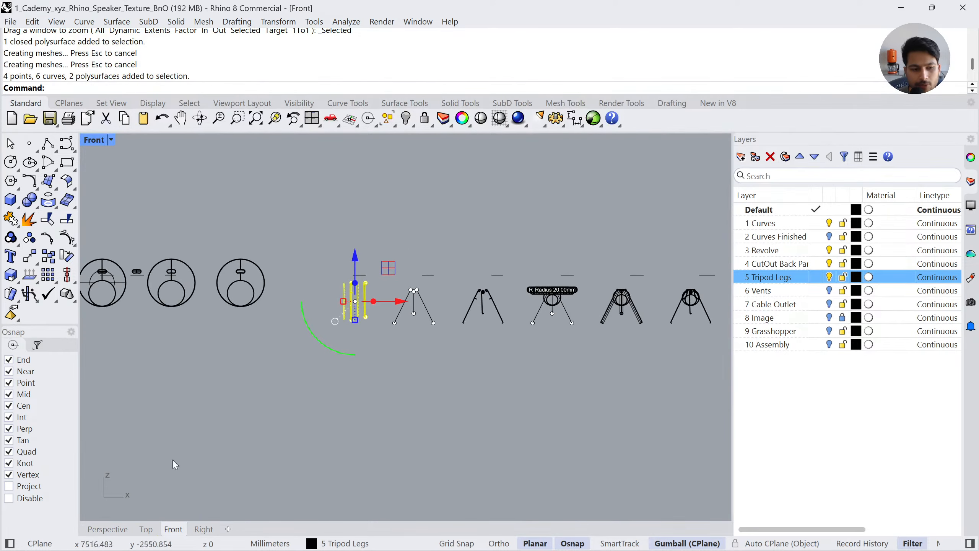
click(108, 529)
right_drag(358, 390, 372, 322)
scroll(337, 298, up, 3)
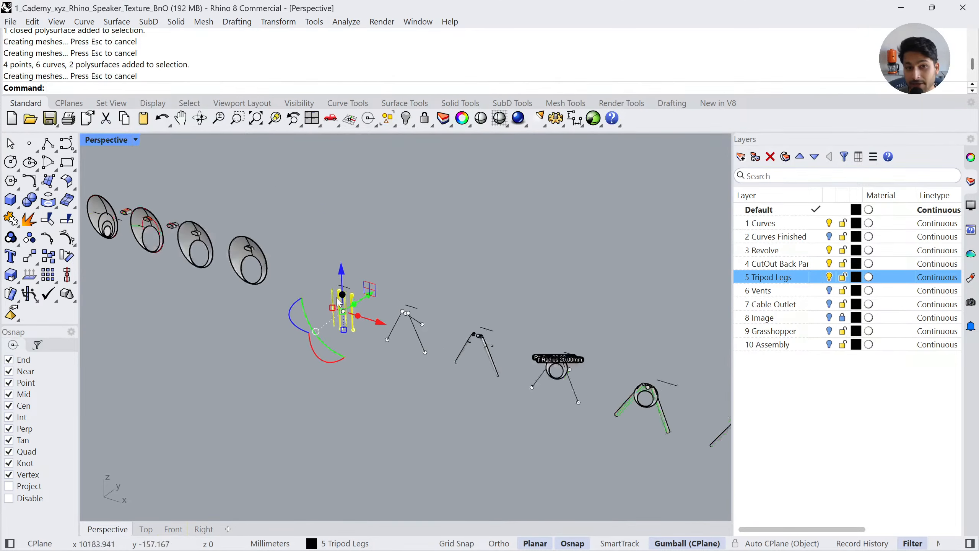
Reselect the tripod profiles and legs with their 5.1 Tripod Revolve label, zoom to them in Perspective, and inspect them unselected
key(Escape)
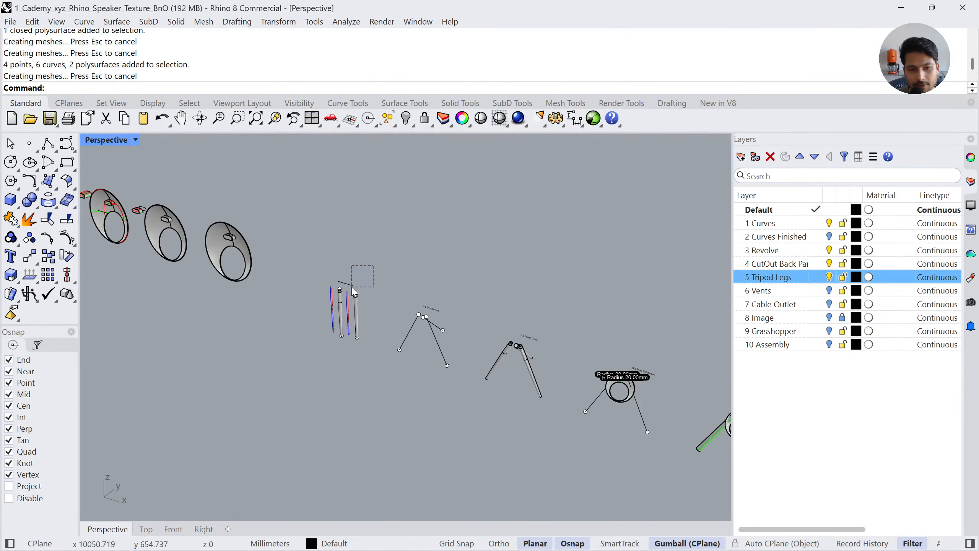
drag(354, 292, 330, 315)
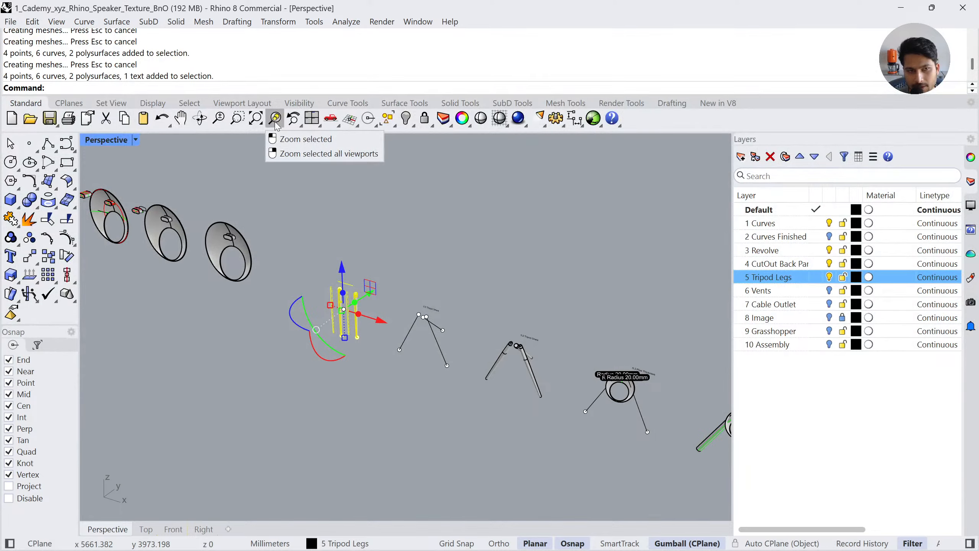
click(276, 121)
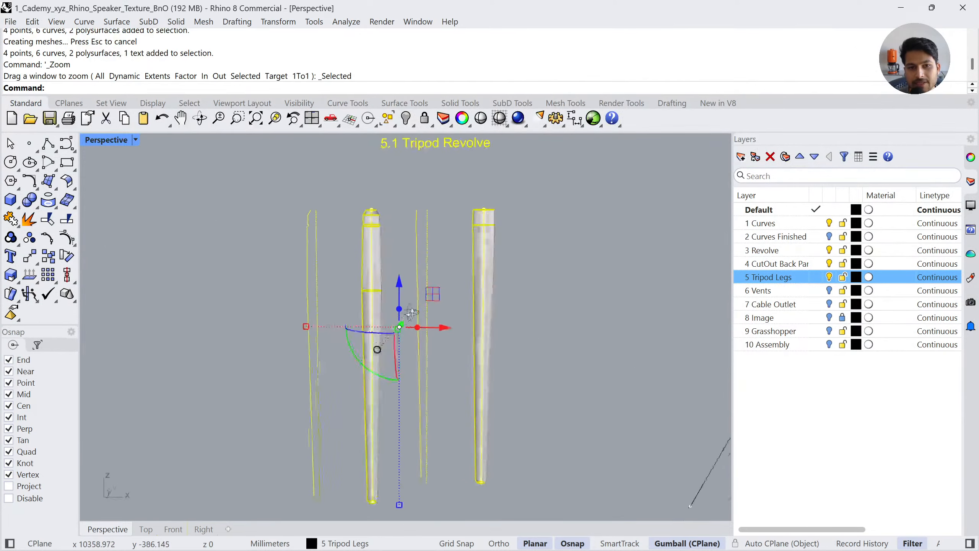
right_drag(370, 235, 576, 283)
click(576, 283)
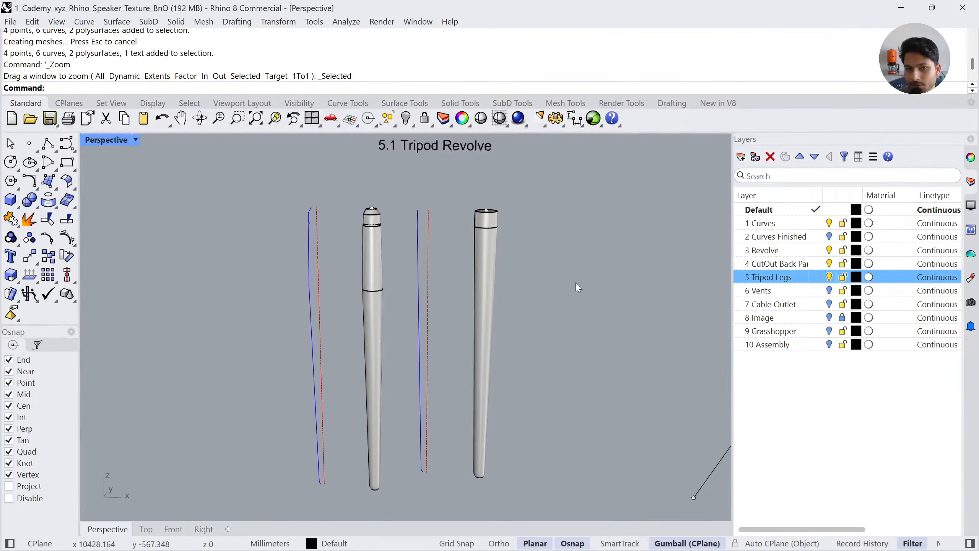
right_drag(506, 283, 523, 294)
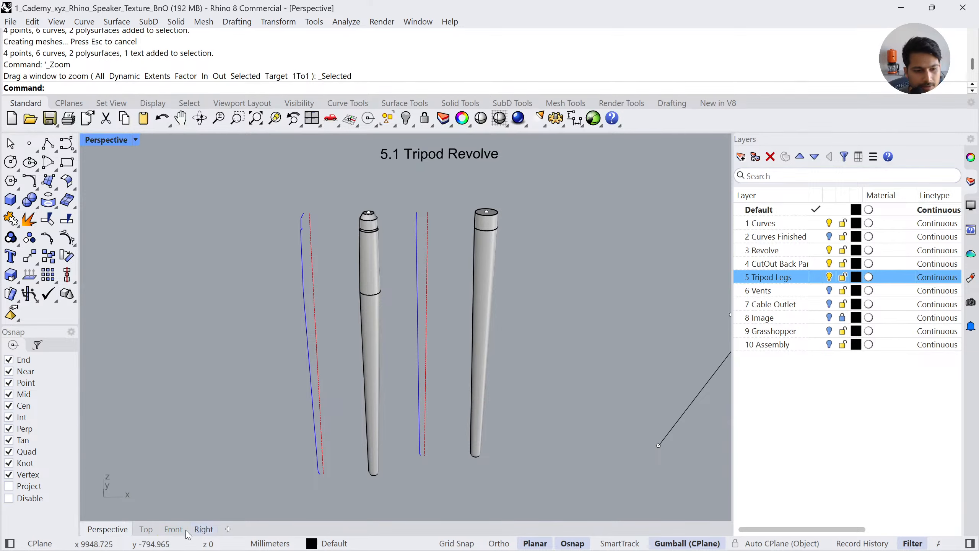
Zoom to the tripod profiles and legs in the Front view and examine the upper end of the first blue profile curve
drag(558, 199, 296, 431)
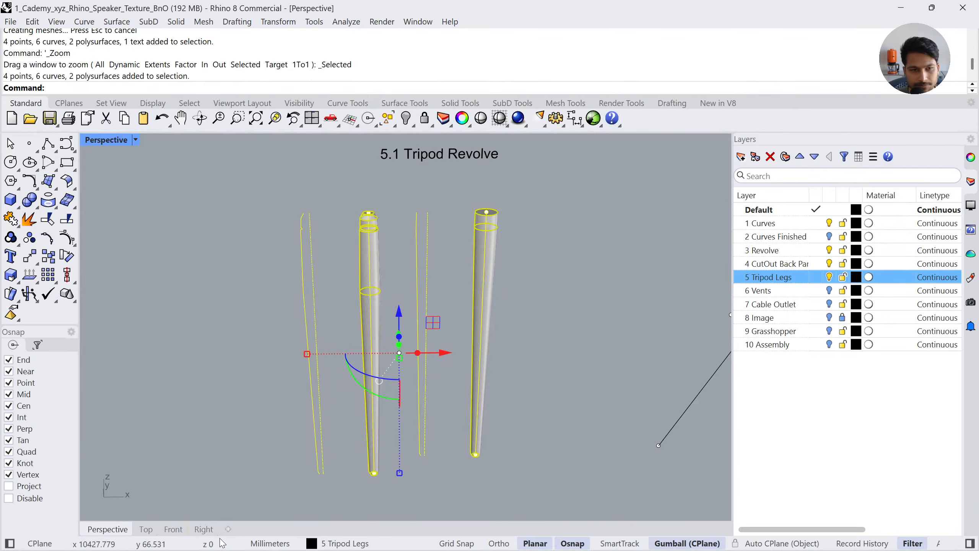
click(173, 529)
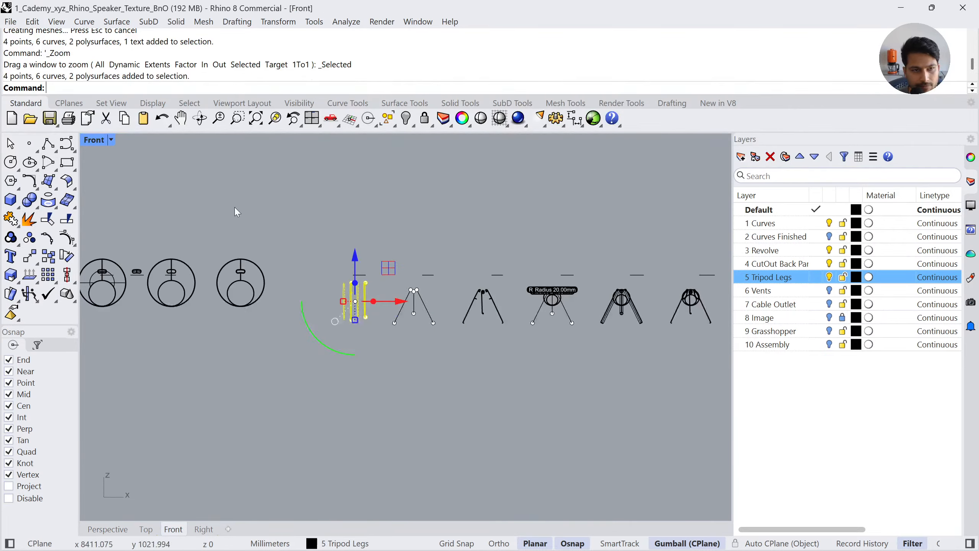
click(275, 119)
key(Escape)
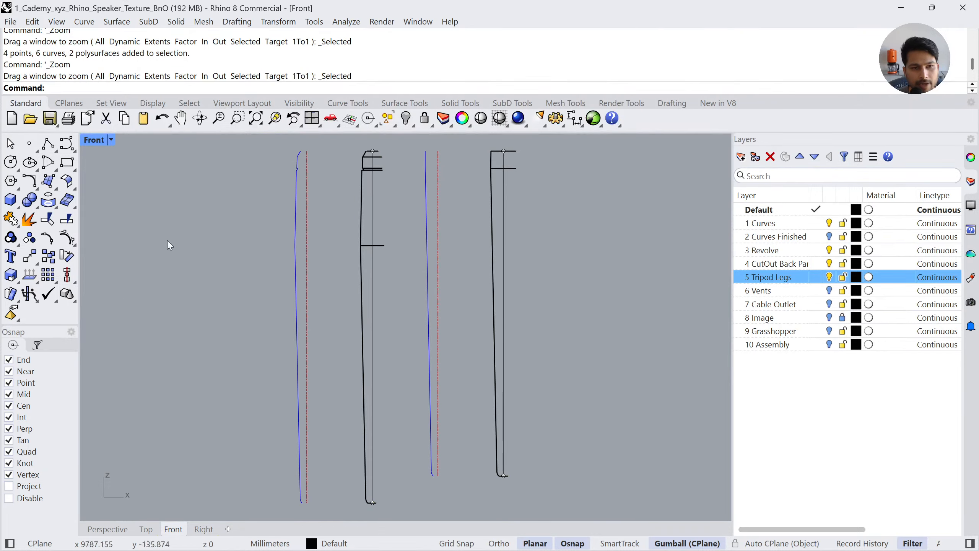
scroll(306, 173, up, 8)
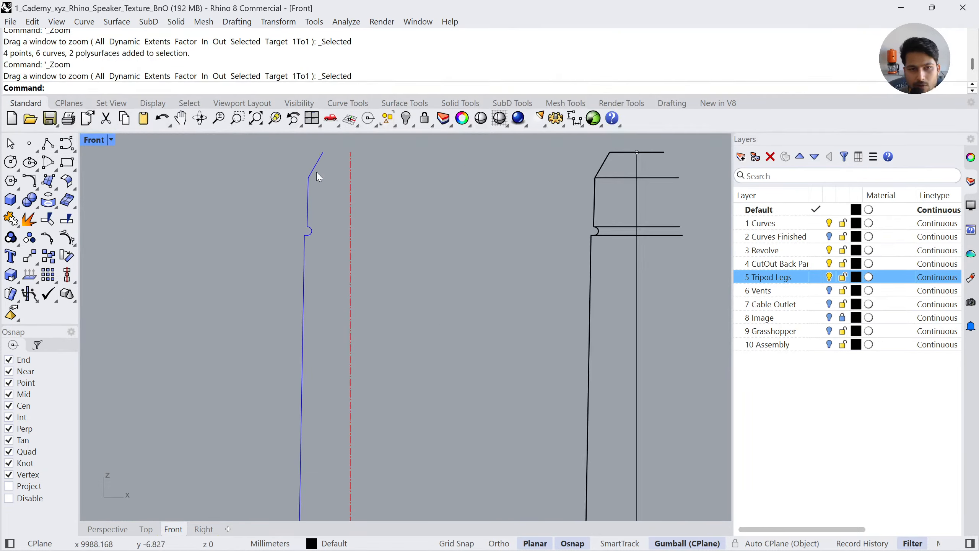
click(316, 166)
scroll(319, 170, down, 6)
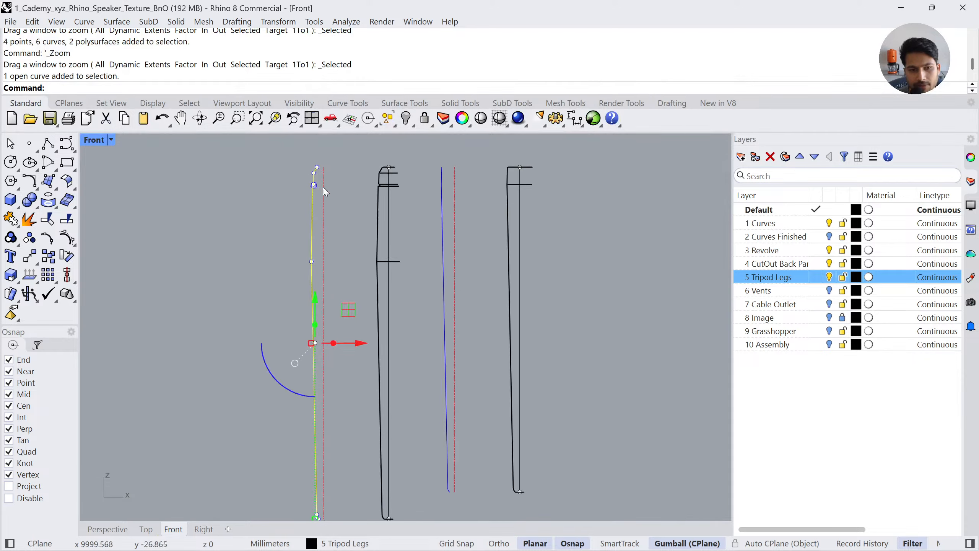
scroll(316, 271, up, 1)
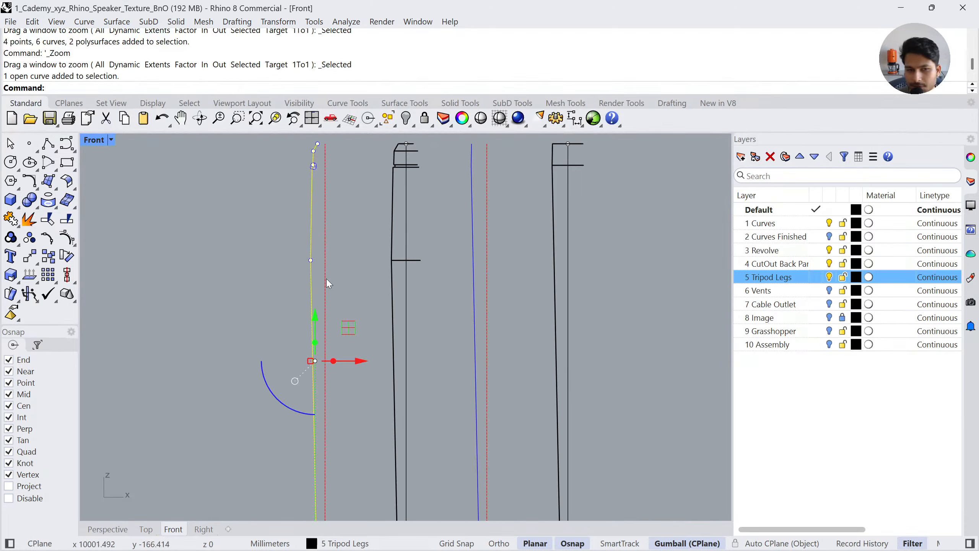
Follow the first profile down to its foot, and check its red axis line and the second leg's profile curve
right_drag(368, 352, 358, 251)
scroll(318, 481, up, 4)
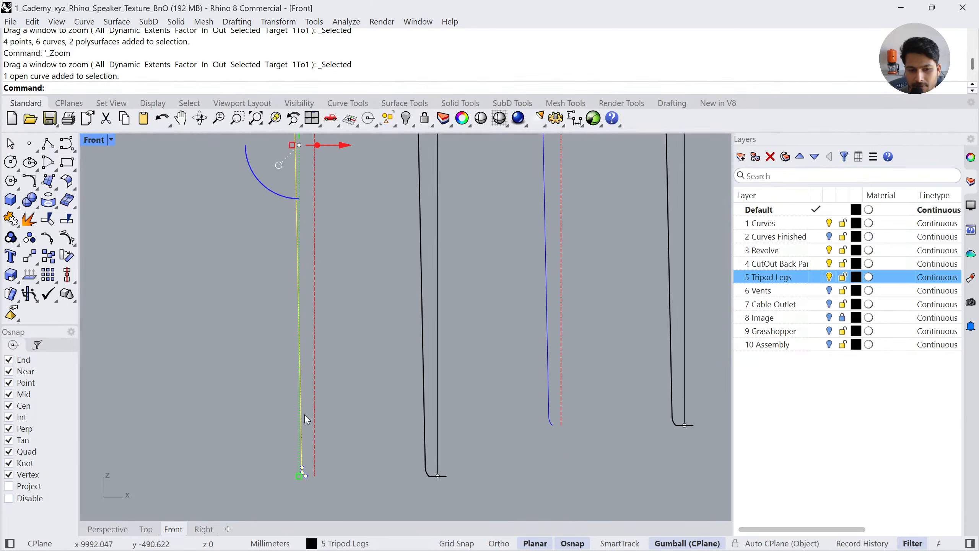
right_drag(329, 284, 341, 309)
right_drag(339, 164, 335, 275)
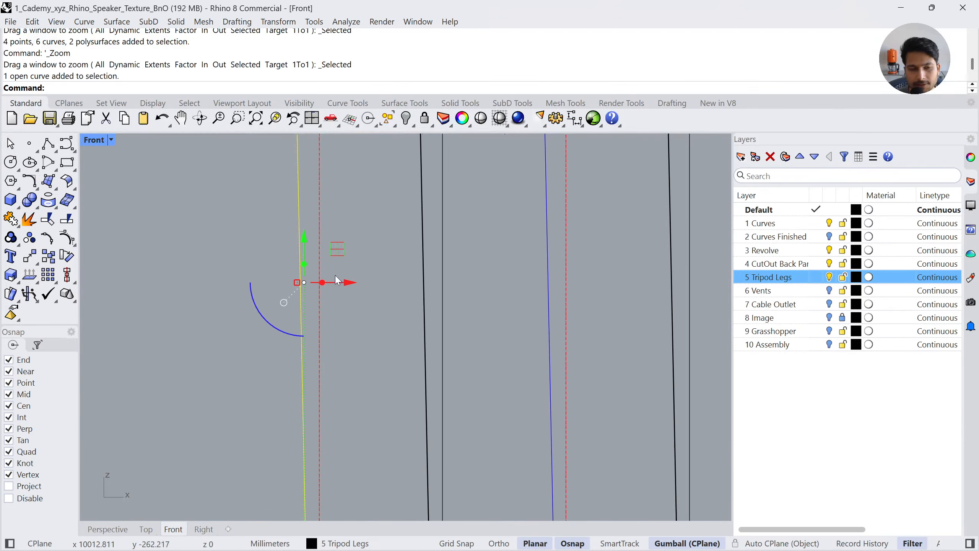
scroll(335, 275, down, 4)
right_drag(345, 209, 354, 328)
click(336, 282)
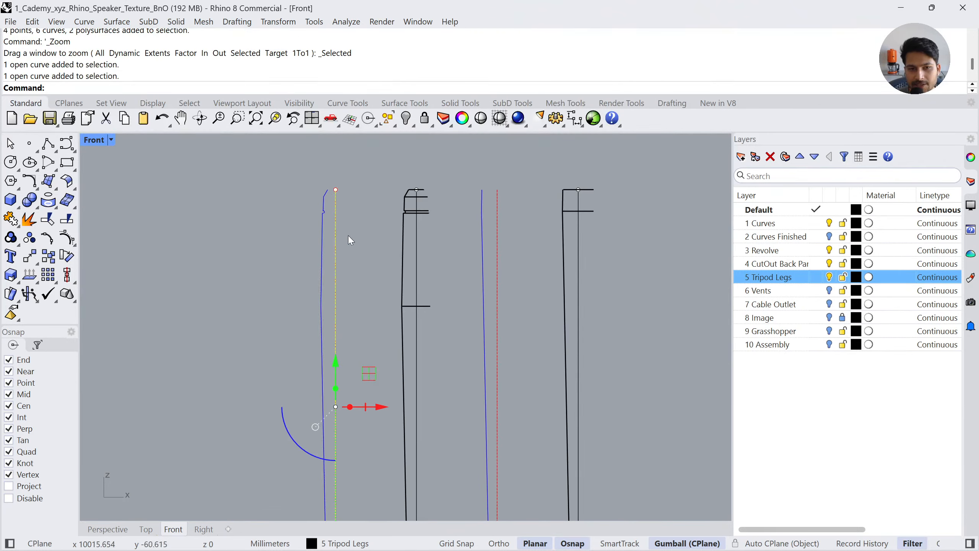
click(480, 255)
key(Escape)
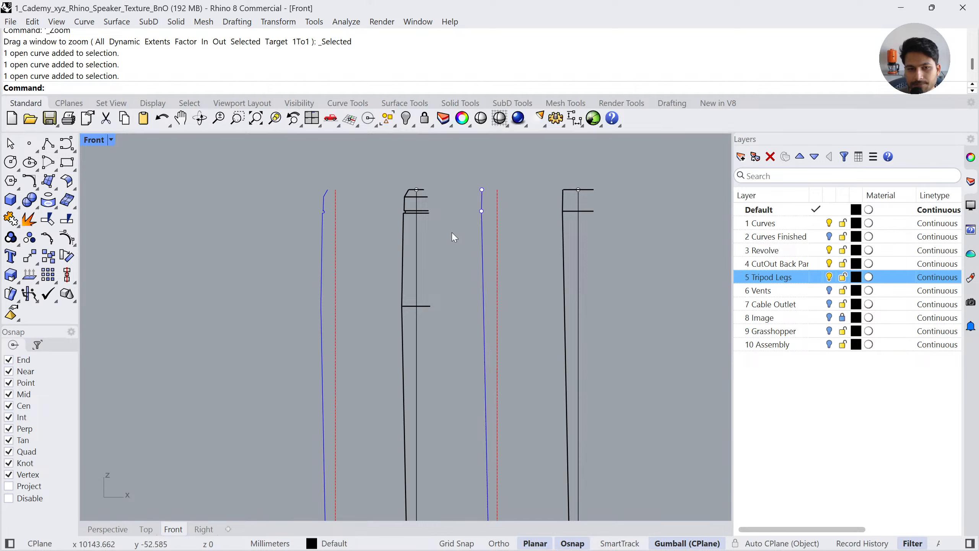
Examine the first leg's profile curve and red axis line beside the revolved leg in the Perspective view
click(108, 528)
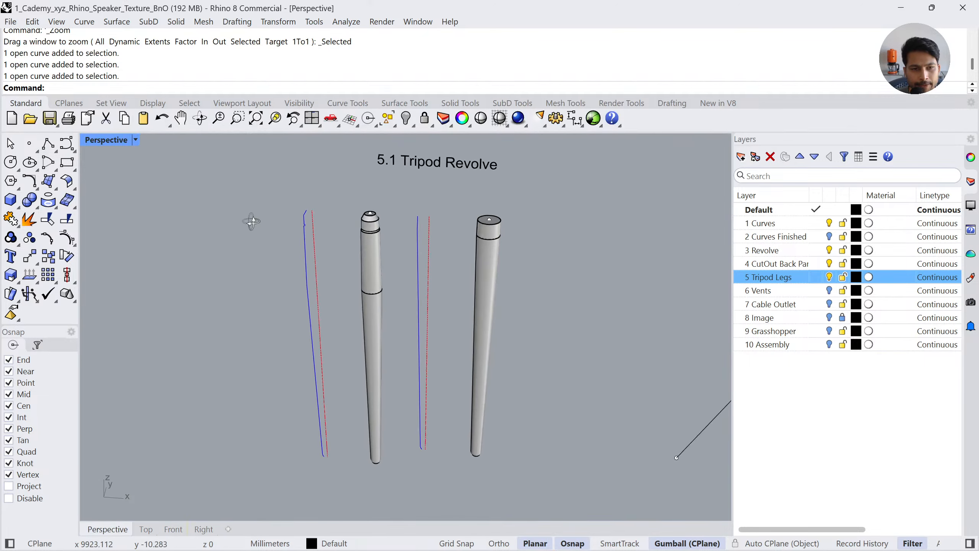
scroll(333, 217, up, 5)
right_drag(333, 218, 331, 245)
click(332, 239)
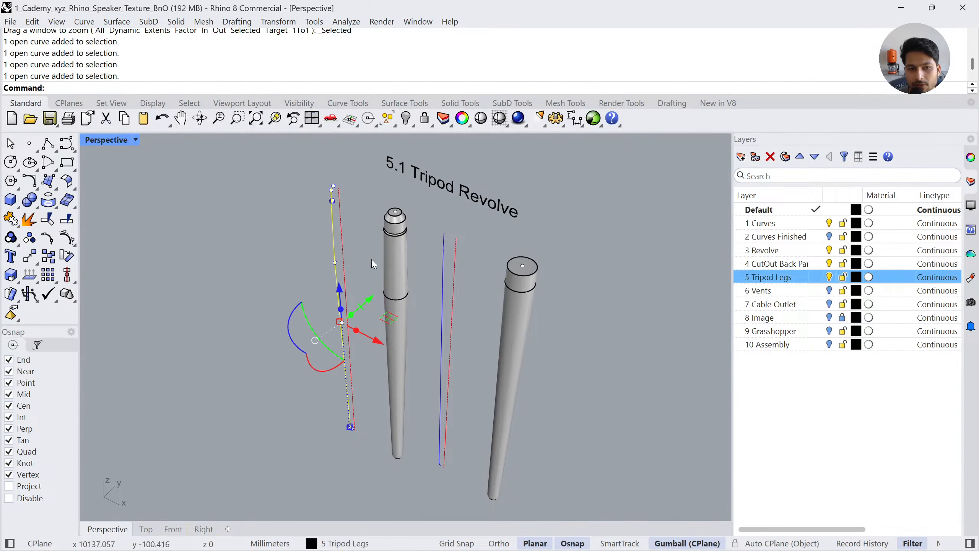
scroll(342, 198, up, 4)
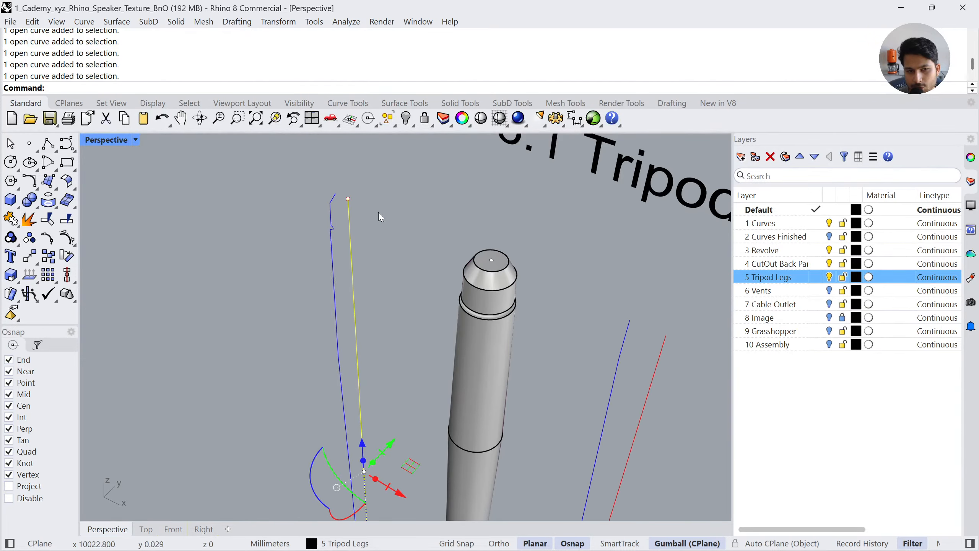
key(Escape)
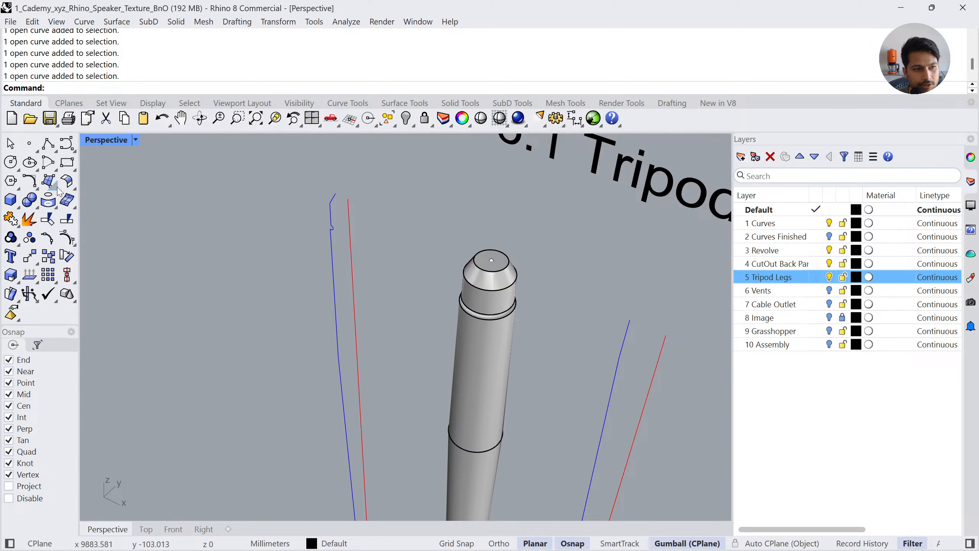
Try to revolve the first leg's blue profile about its red axis with freely picked angles, and undo that revolve
click(63, 193)
drag(113, 177, 164, 158)
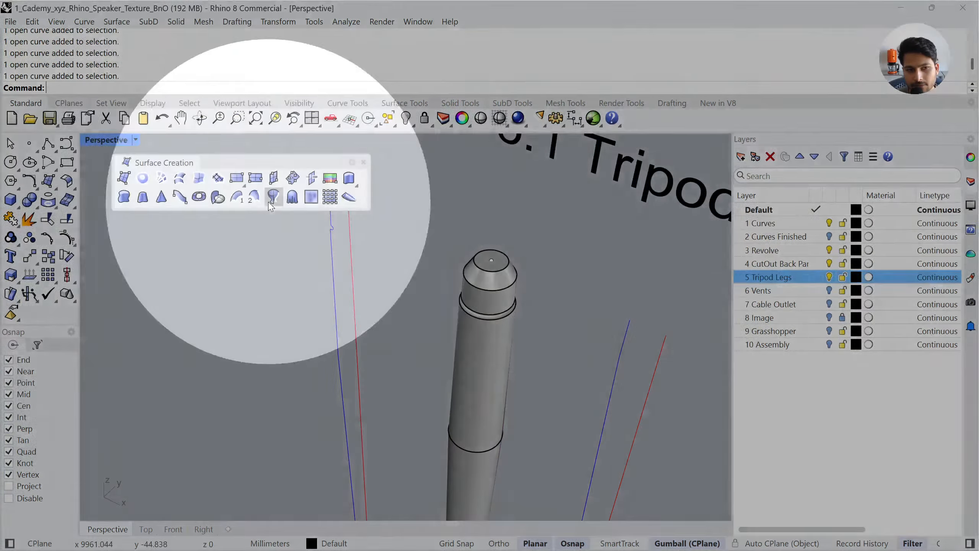
click(272, 197)
click(363, 162)
click(331, 213)
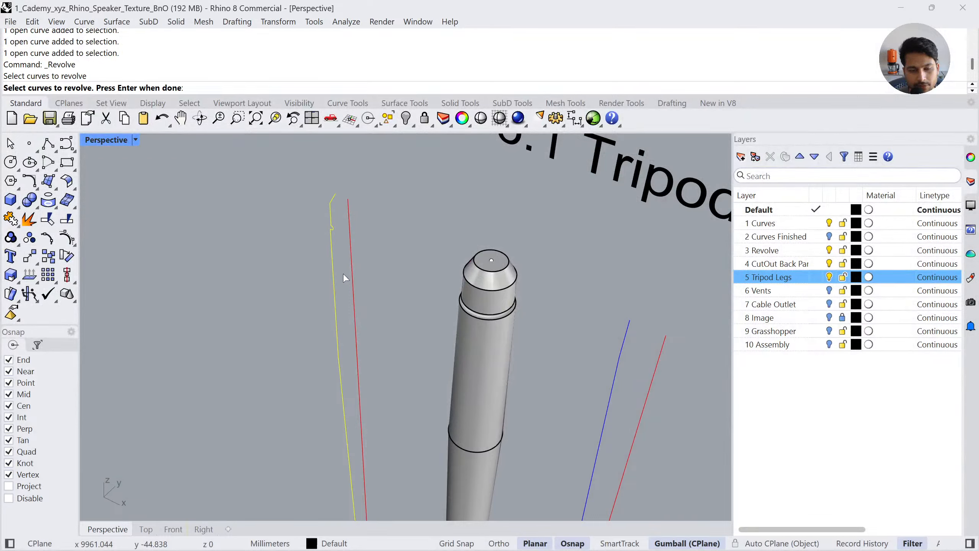
key(Return)
click(355, 326)
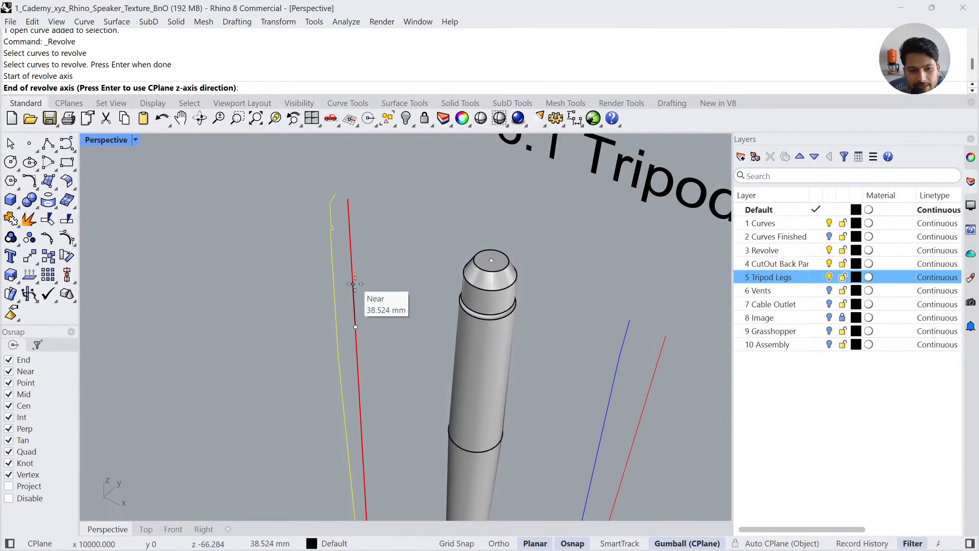
click(353, 282)
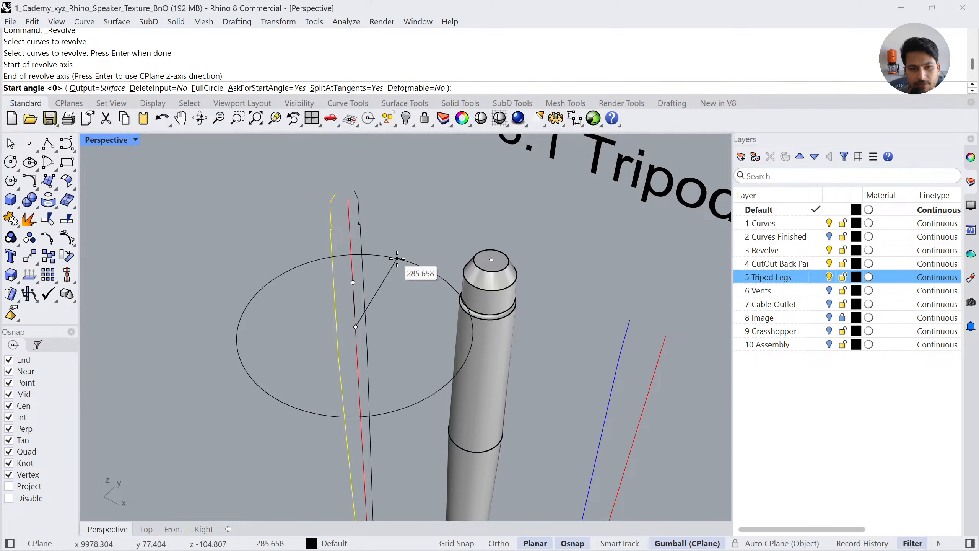
click(403, 271)
click(381, 341)
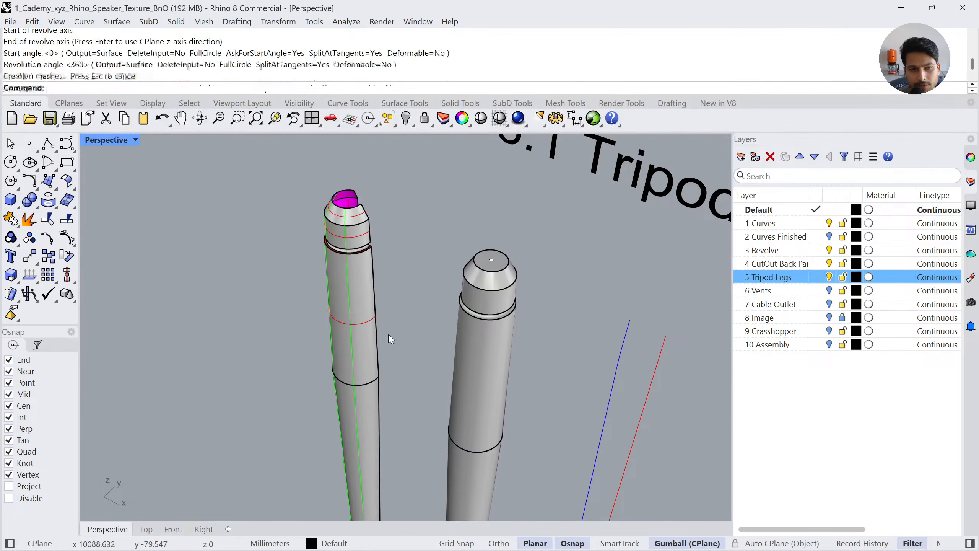
key(ctrl+z)
Revolve the first leg's blue profile curve about its red axis line with the FullCircle option
key(Return)
click(331, 231)
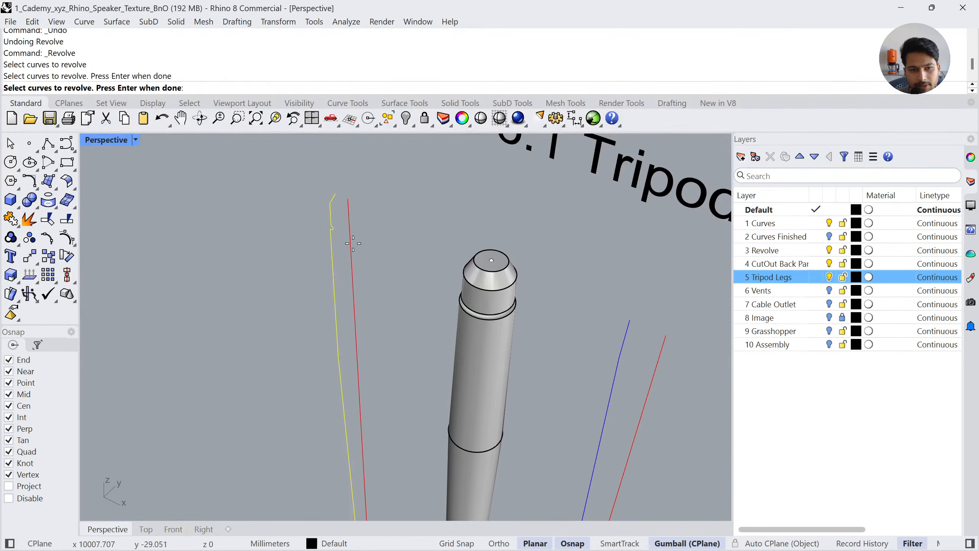
key(Return)
click(351, 243)
click(355, 309)
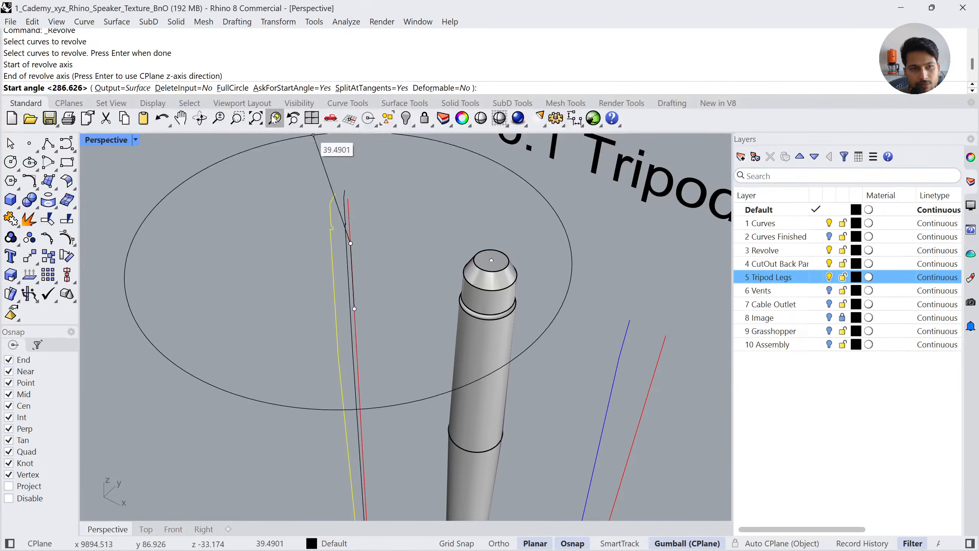
click(232, 88)
scroll(354, 244, down, 2)
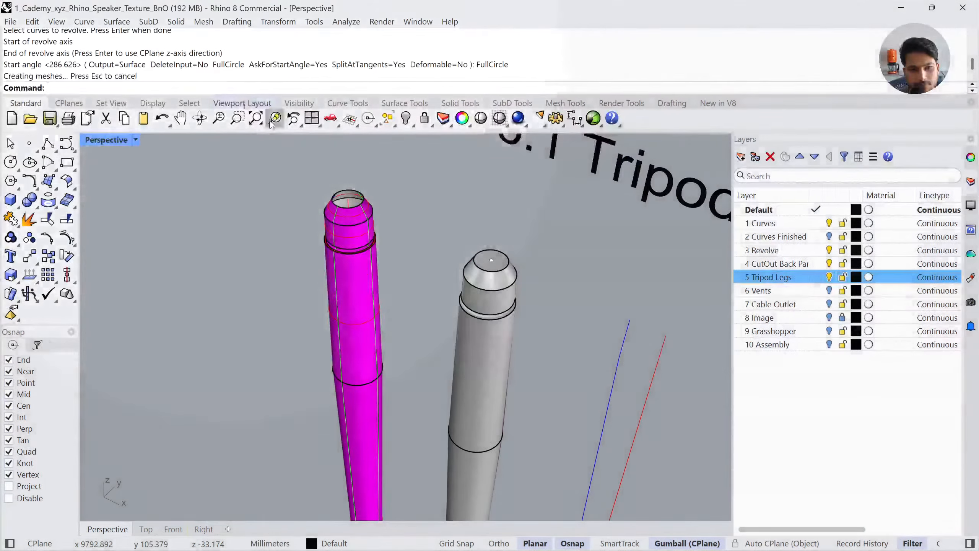
Cap the open ends of the newly revolved first leg
right_drag(358, 244, 422, 263)
scroll(330, 292, up, 7)
scroll(393, 326, up, 6)
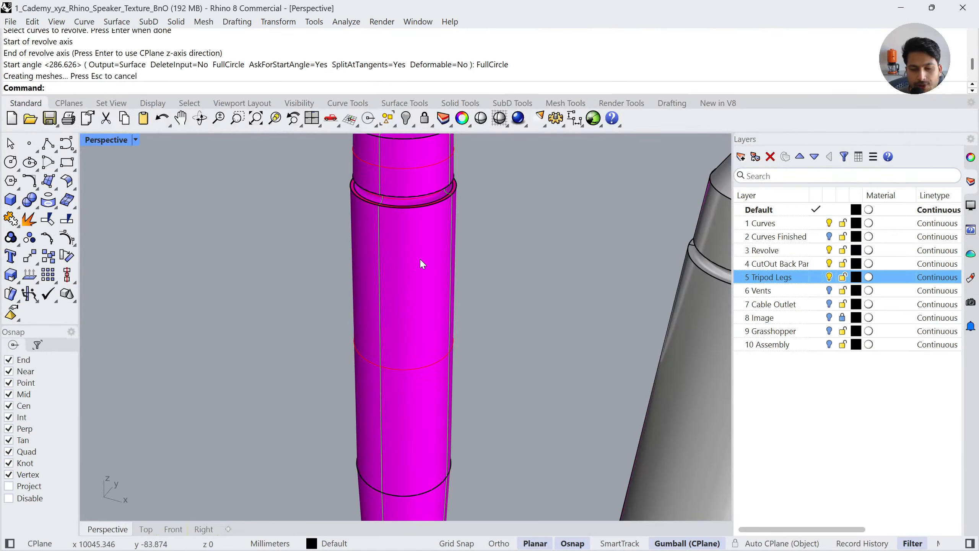
scroll(422, 262, down, 2)
click(424, 254)
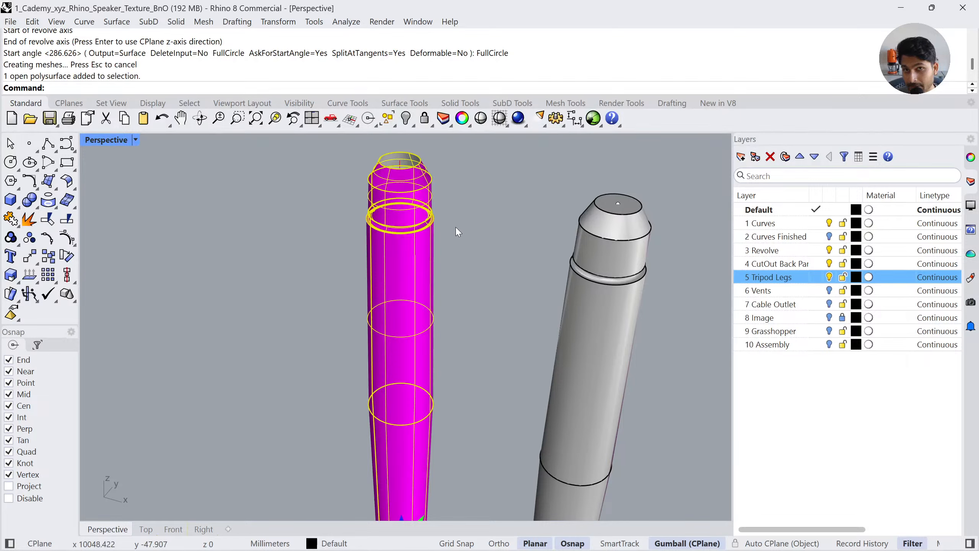
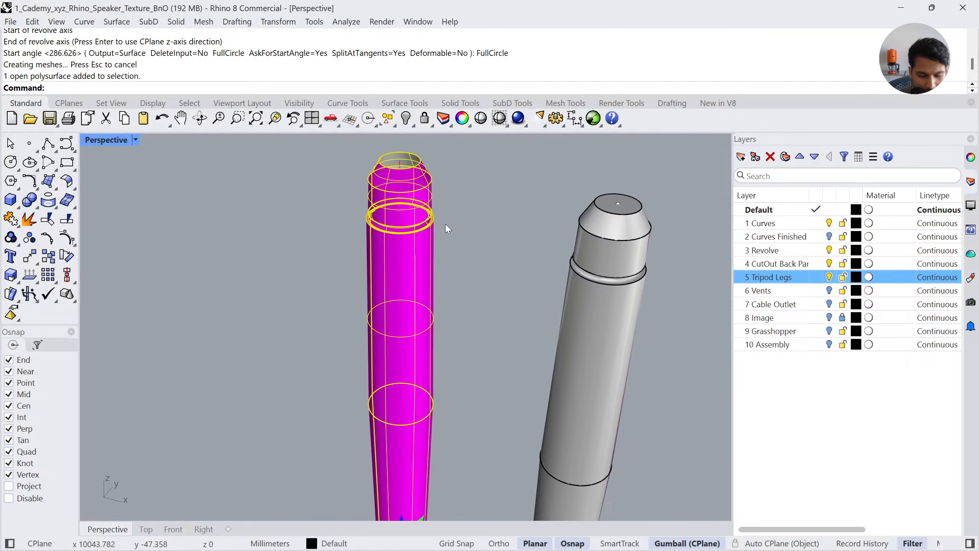
click(38, 208)
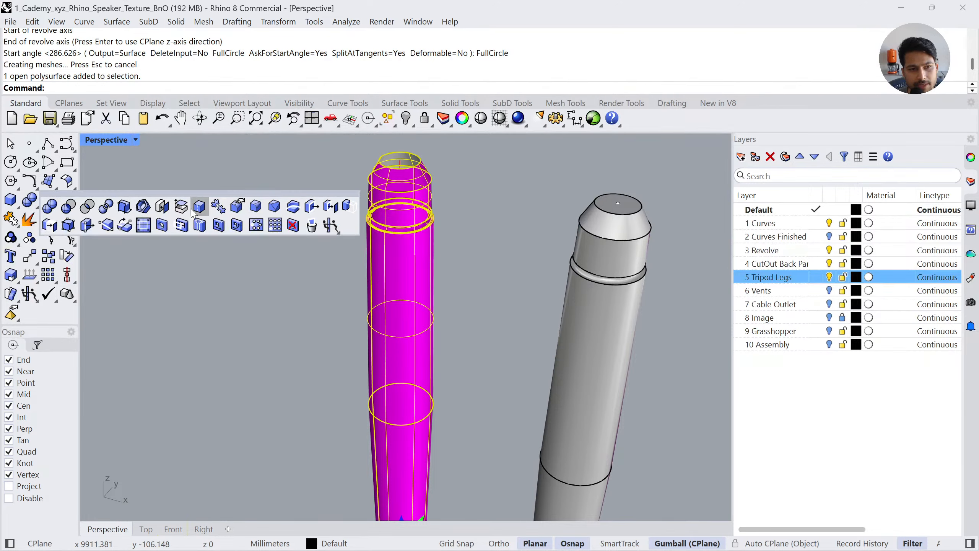
click(163, 207)
Revolve the second leg's blue profile curve about its red axis line with the FullCircle option
right_drag(309, 293, 386, 214)
scroll(386, 214, up, 2)
click(368, 216)
right_click(399, 243)
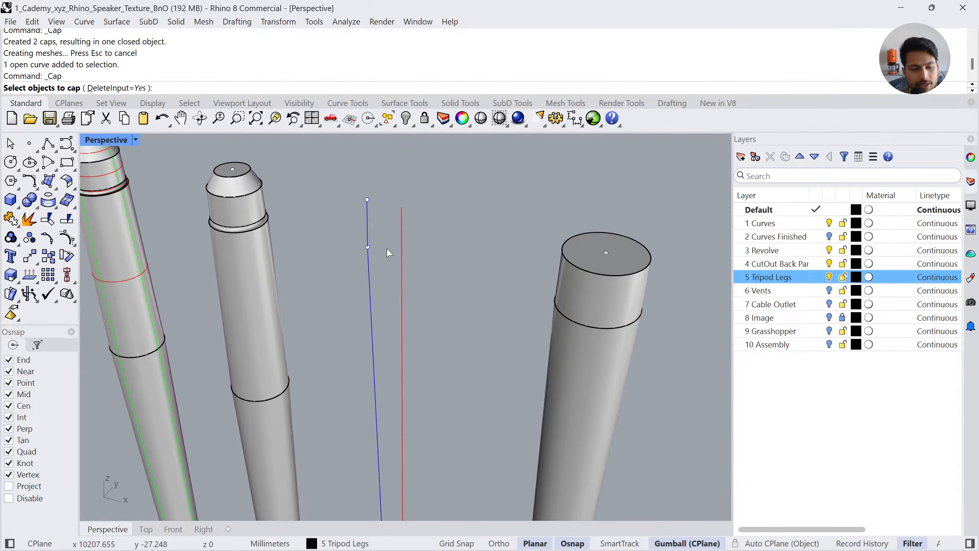
key(Escape)
click(56, 189)
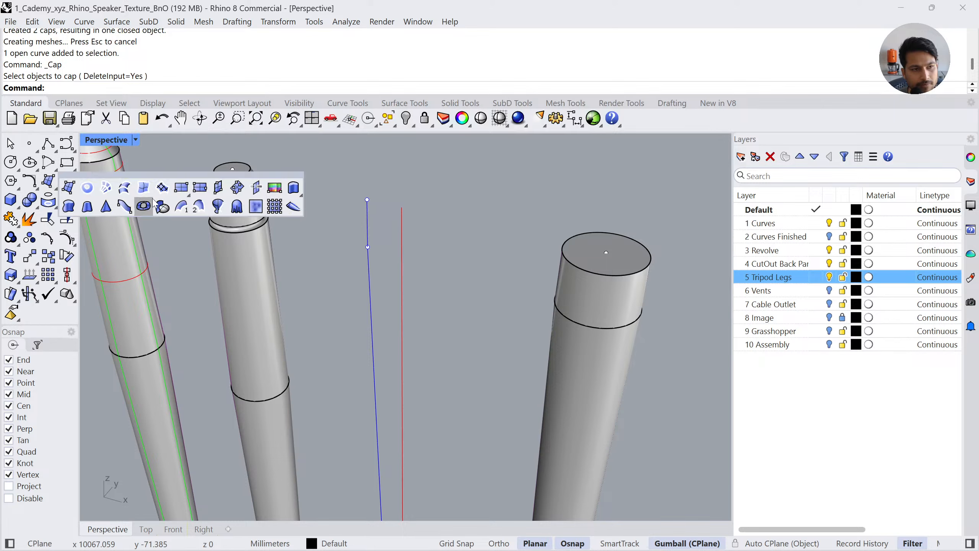
click(208, 206)
click(365, 234)
right_click(365, 233)
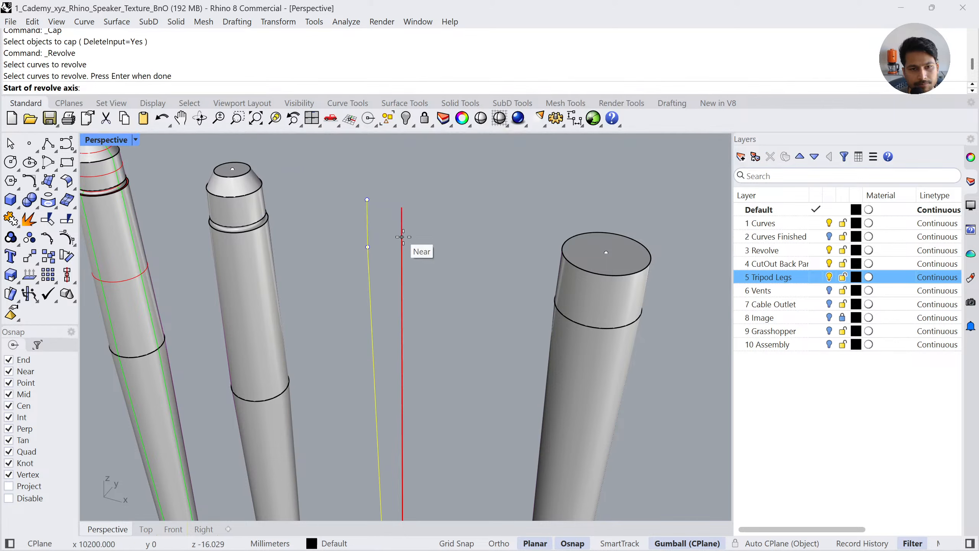
click(402, 236)
click(402, 305)
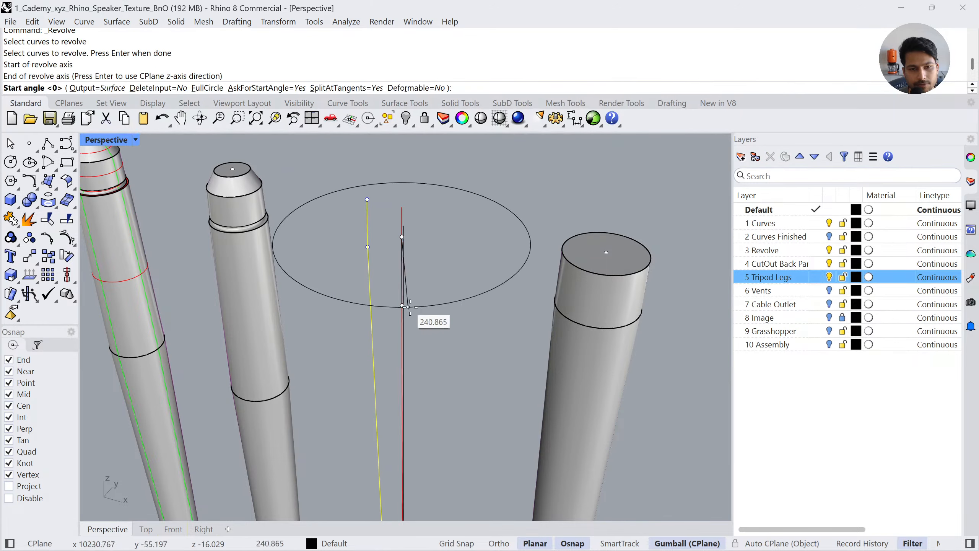
click(207, 88)
Cap the open ends of the newly revolved second leg
click(411, 284)
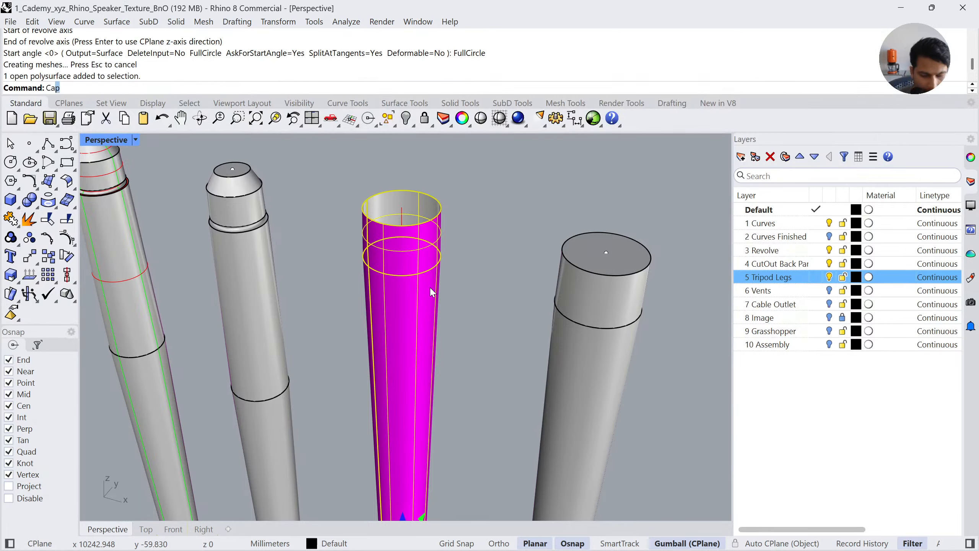
key(Return)
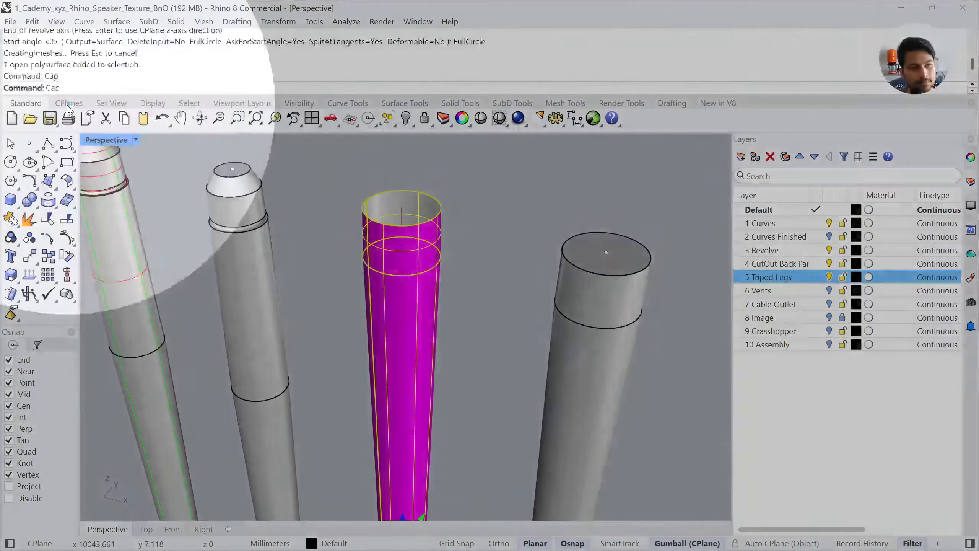
scroll(410, 243, down, 4)
Turn off the surface isocurve display for both newly revolved legs in their object properties
click(410, 298)
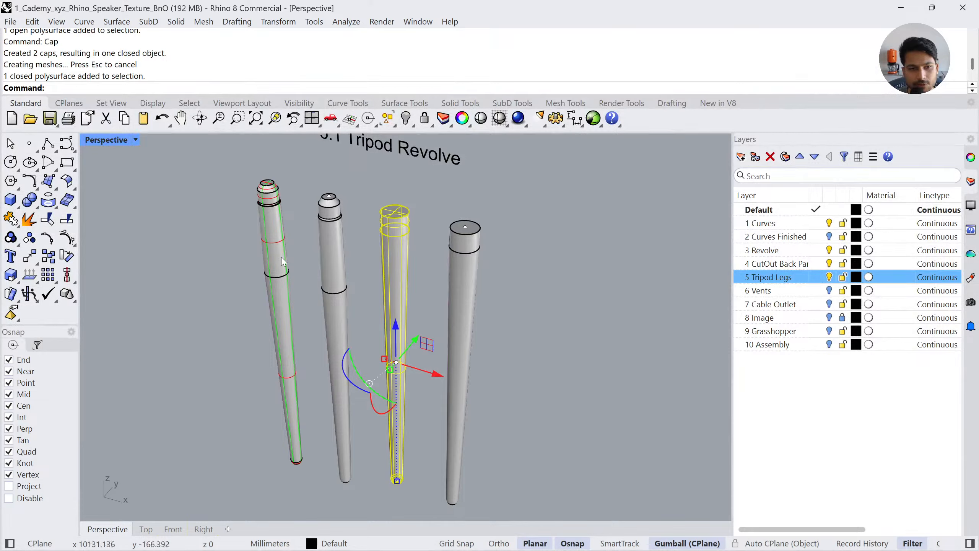
shift+click(282, 257)
click(536, 324)
click(393, 294)
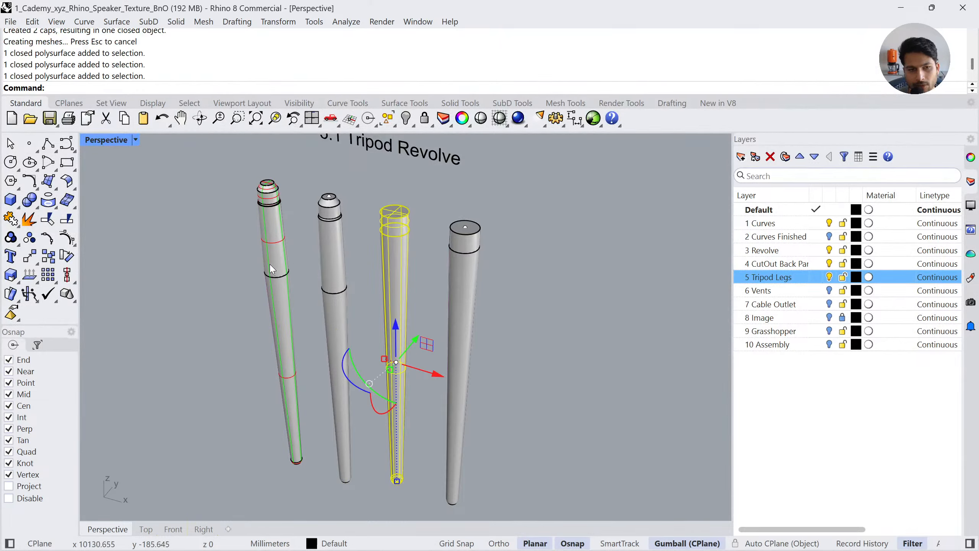
shift+click(273, 270)
click(970, 158)
scroll(848, 386, down, 1)
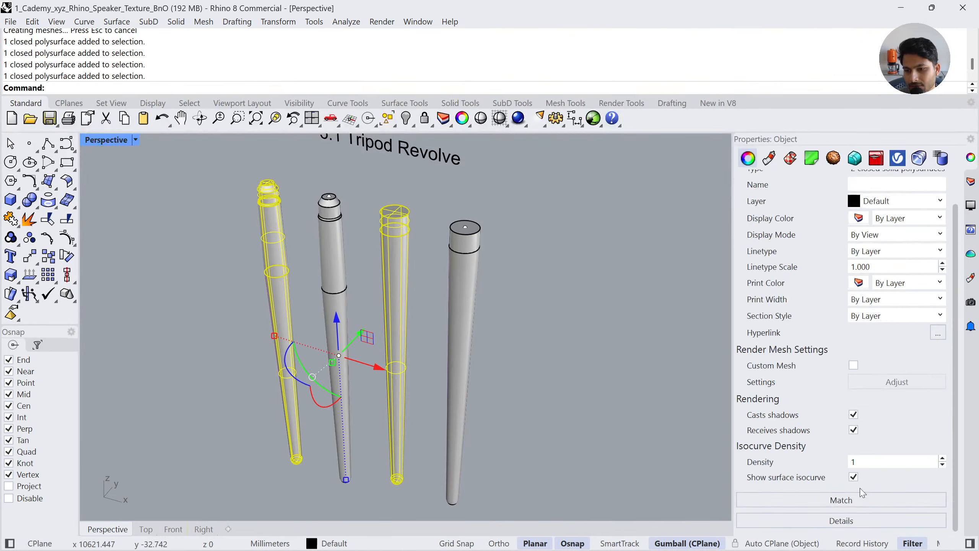
click(853, 475)
click(854, 475)
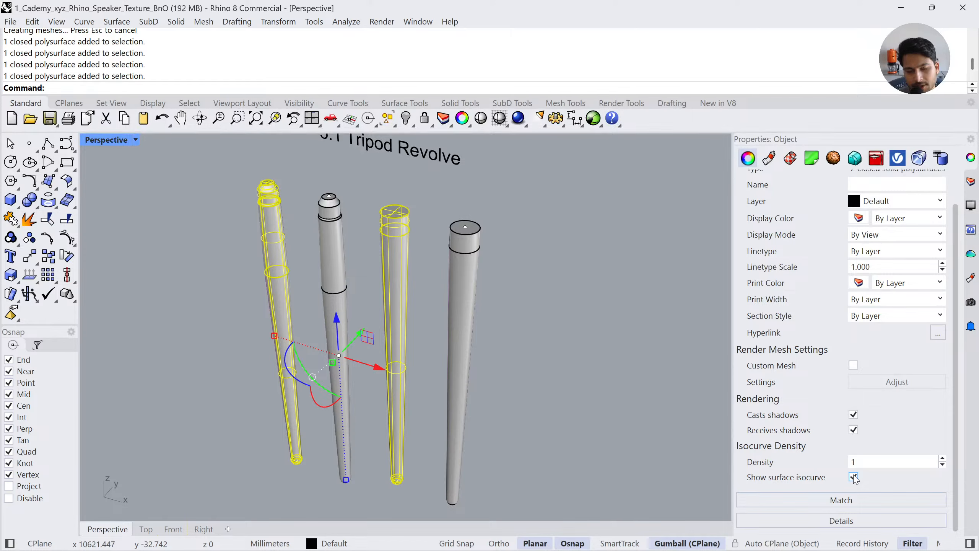
click(854, 475)
click(576, 405)
Delete the two newly revolved legs, keeping the profile curves, axes and the original finished legs
click(401, 278)
shift+click(270, 277)
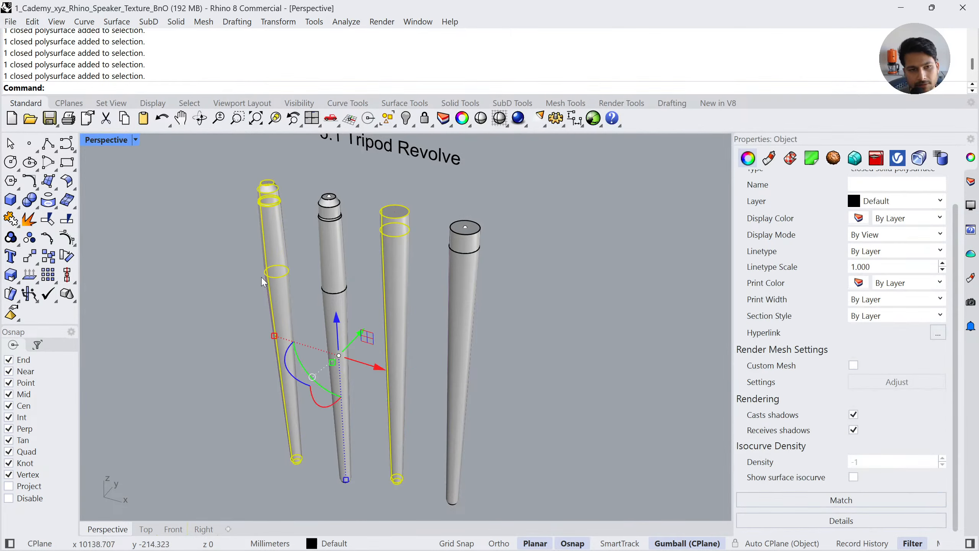
key(Delete)
right_drag(262, 286, 297, 293)
key(ctrl+z)
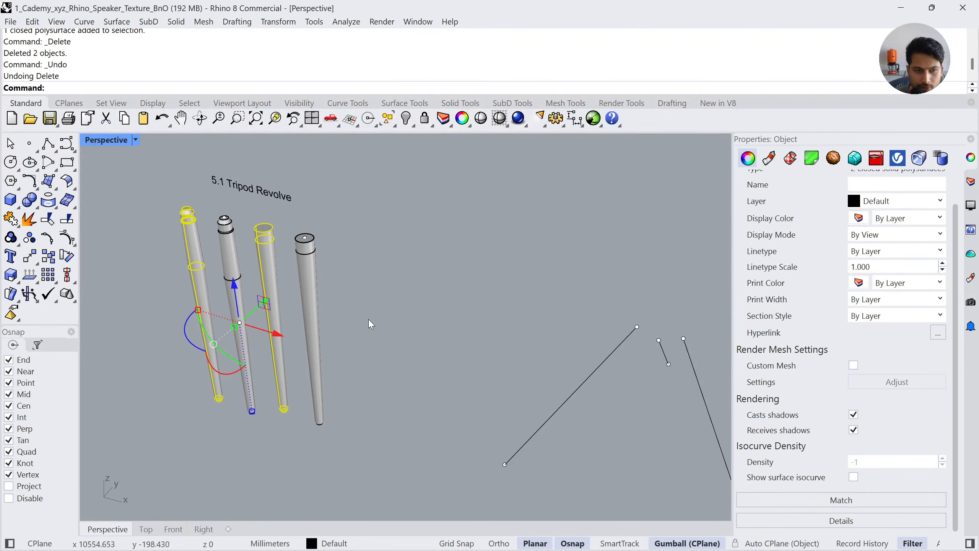
key(ctrl+y)
key(ctrl+z)
key(ctrl+y)
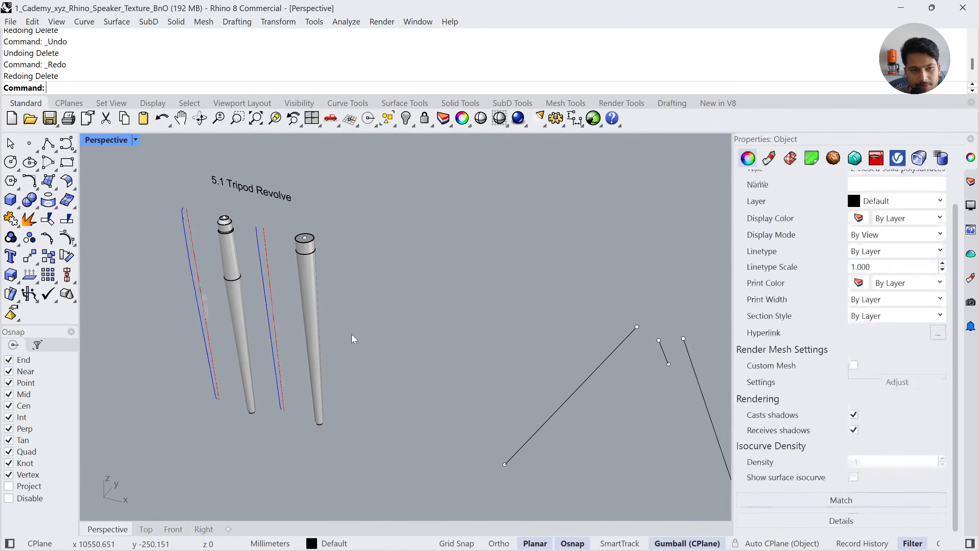
Examine the two finished 5.1 Tripod Revolve legs alongside the 5.2 Tripod Orient guide lines and the oriented tripod example
scroll(310, 324, down, 5)
shift+right_drag(308, 323, 233, 303)
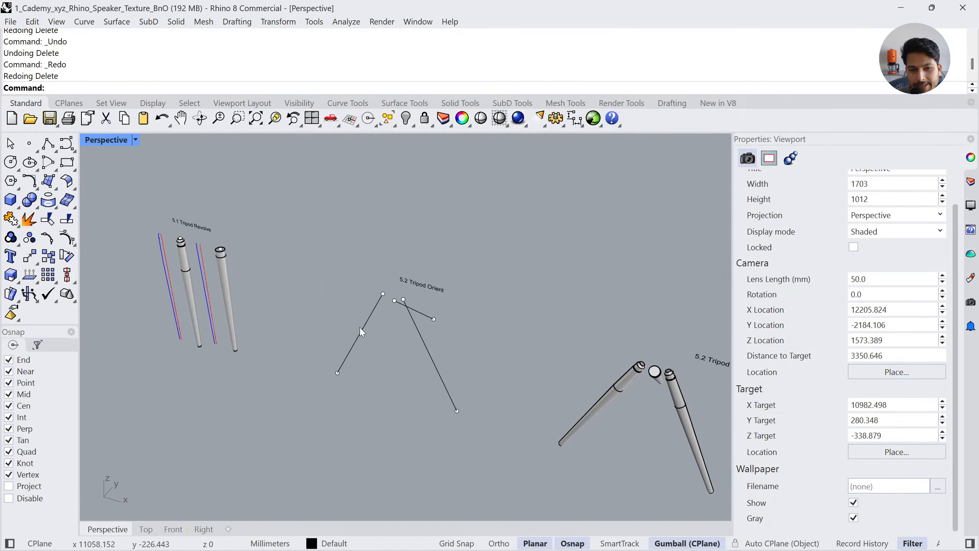
click(229, 291)
click(186, 280)
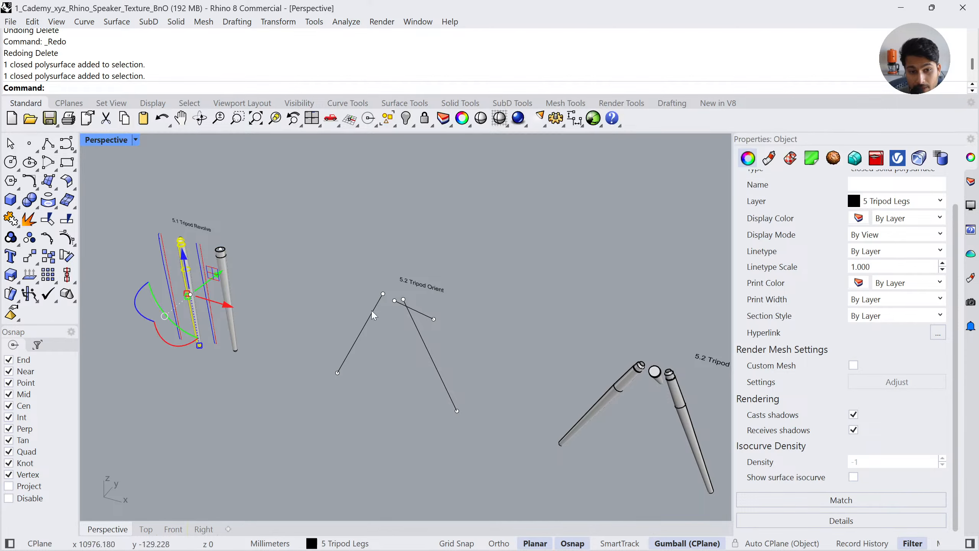
click(450, 333)
drag(330, 304, 330, 303)
right_drag(484, 366, 480, 323)
right_drag(394, 310, 481, 313)
scroll(480, 314, down, 8)
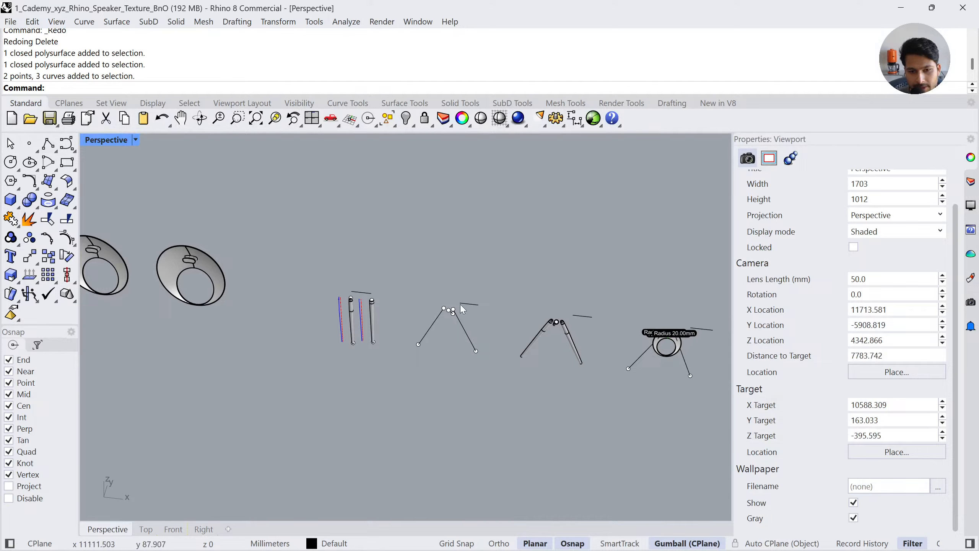
scroll(463, 309, up, 10)
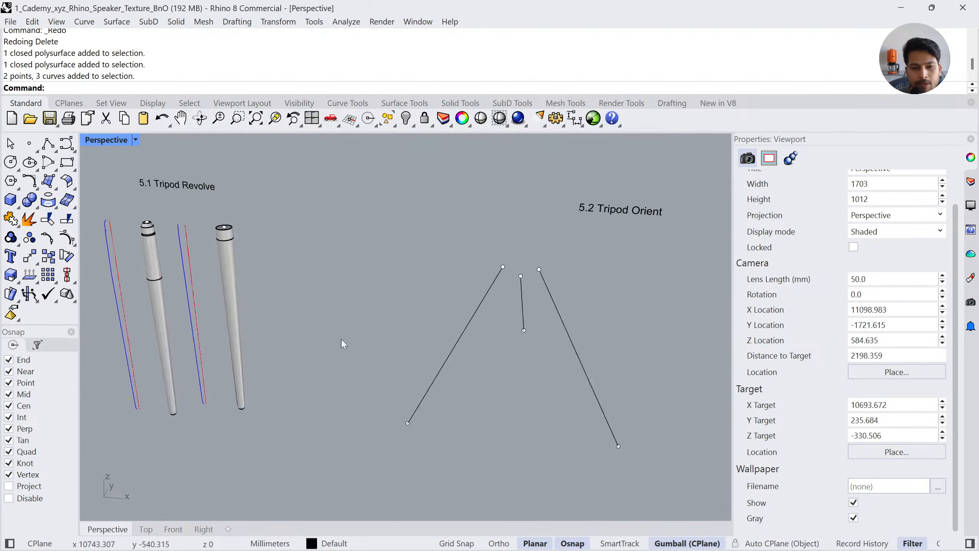
scroll(339, 334, down, 5)
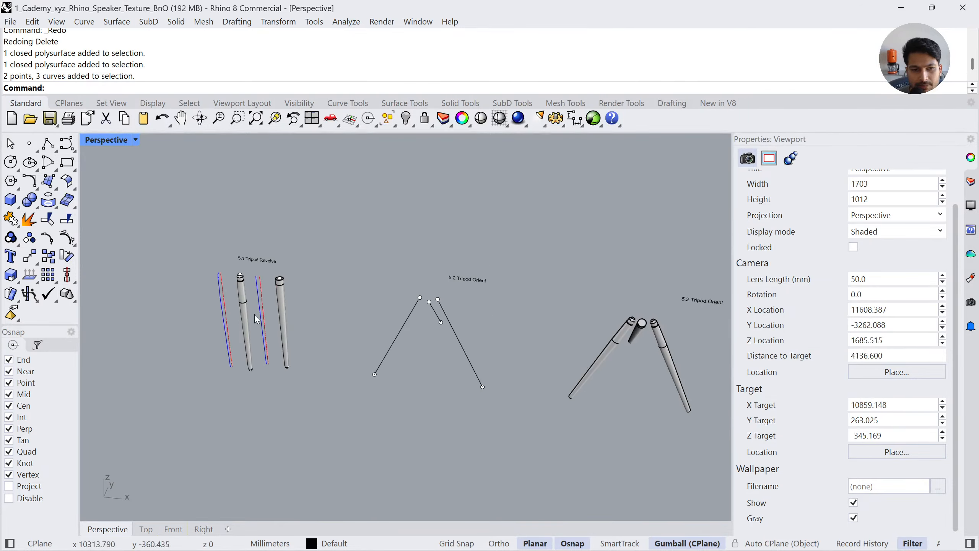
click(402, 327)
scroll(371, 346, up, 4)
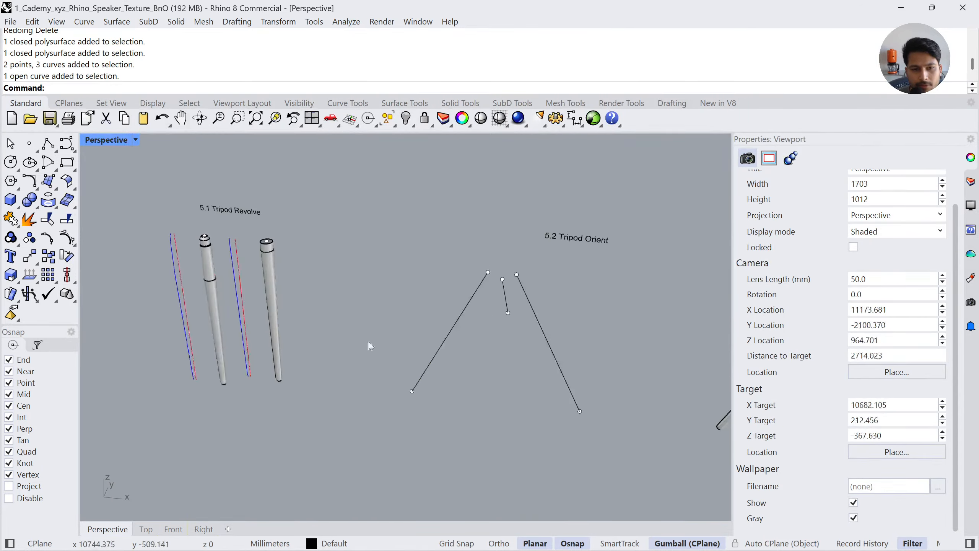
Open the dynamic help for the Orient command and review its steps and demonstration video
drag(124, 192, 641, 461)
key(ctrl+shift+e)
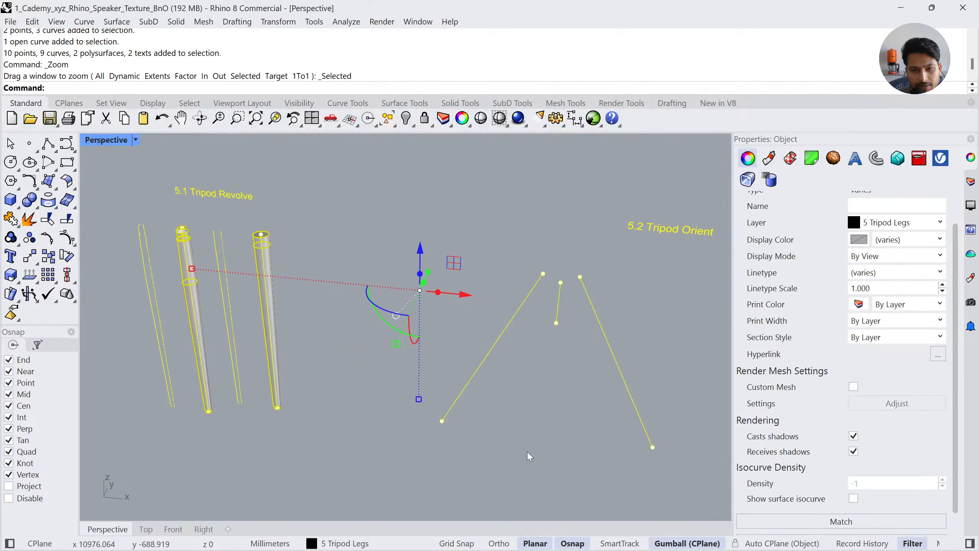
key(Escape)
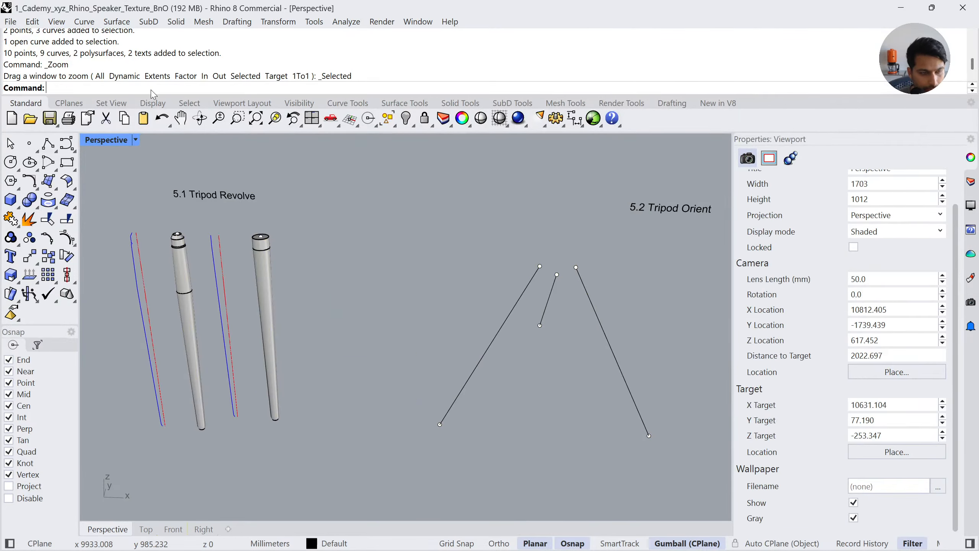
text(Orient)
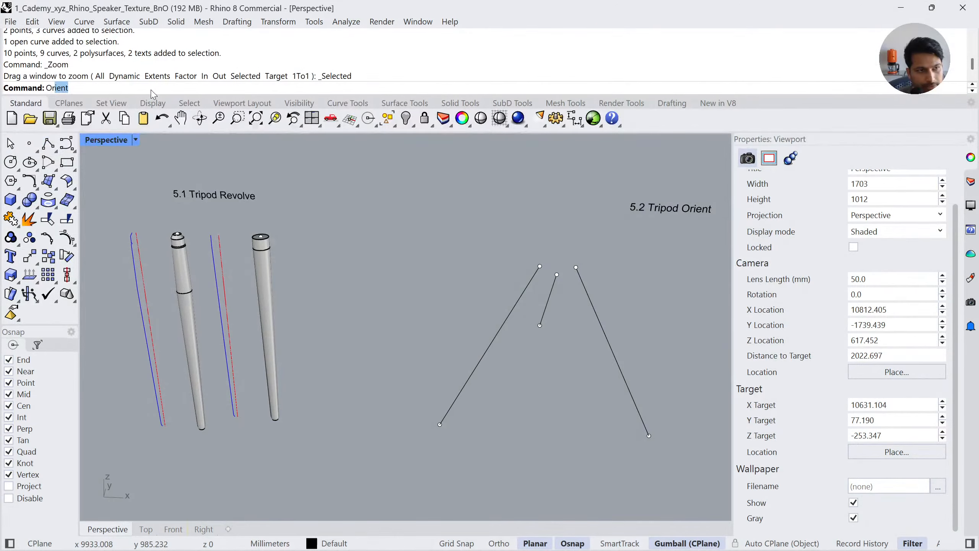
click(73, 101)
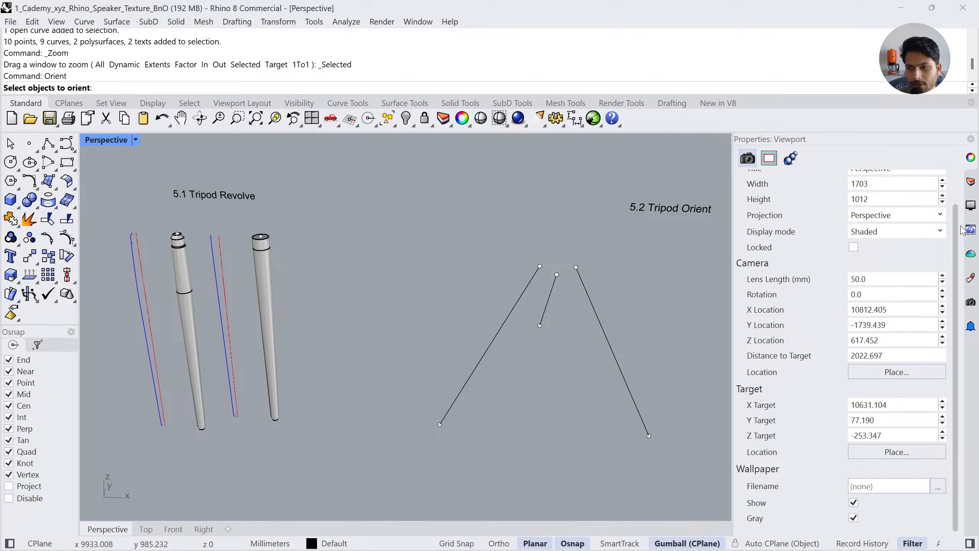
click(972, 231)
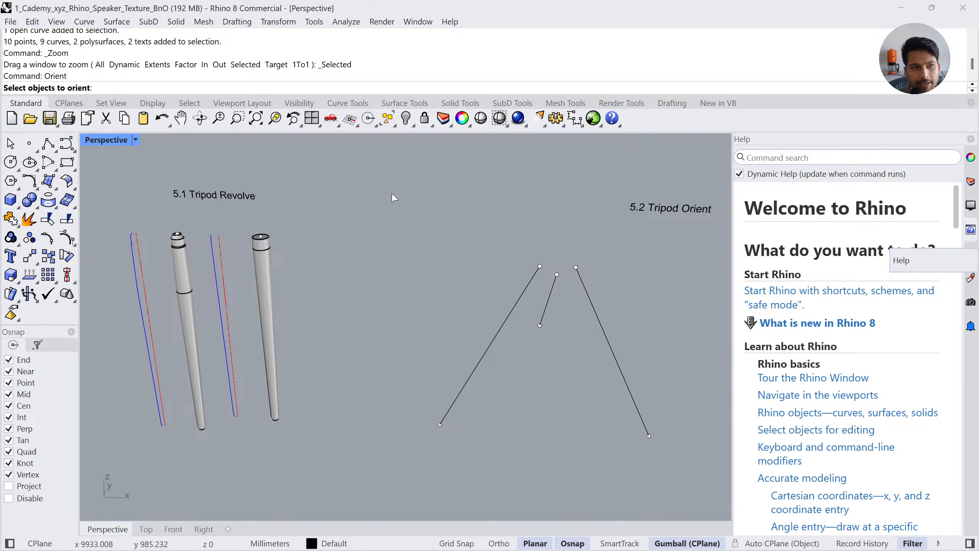
key(Escape)
key(Return)
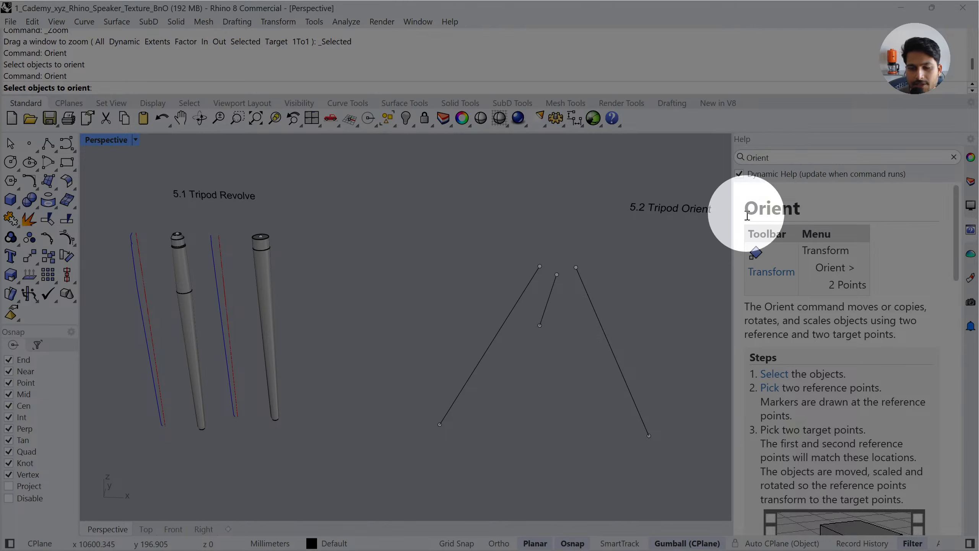
double_click(767, 209)
scroll(834, 353, down, 5)
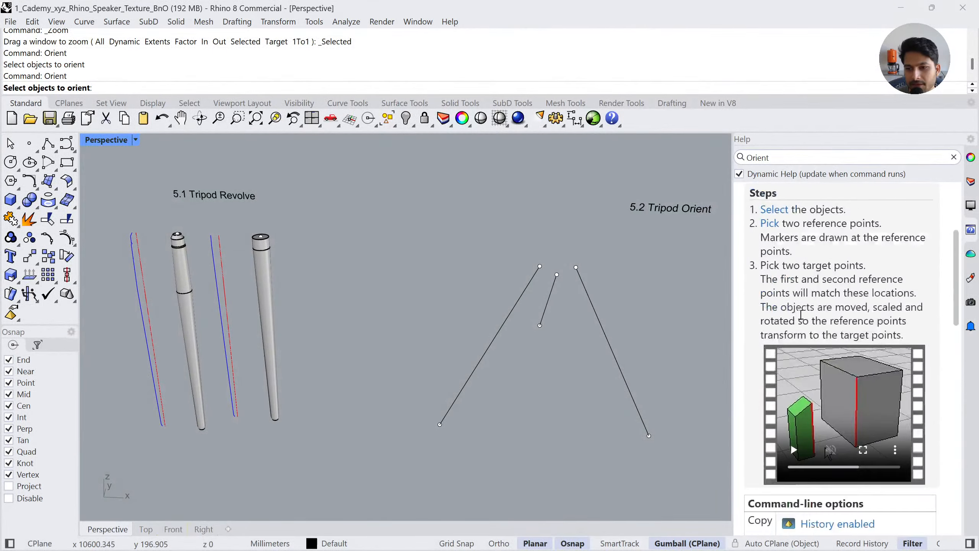
click(826, 366)
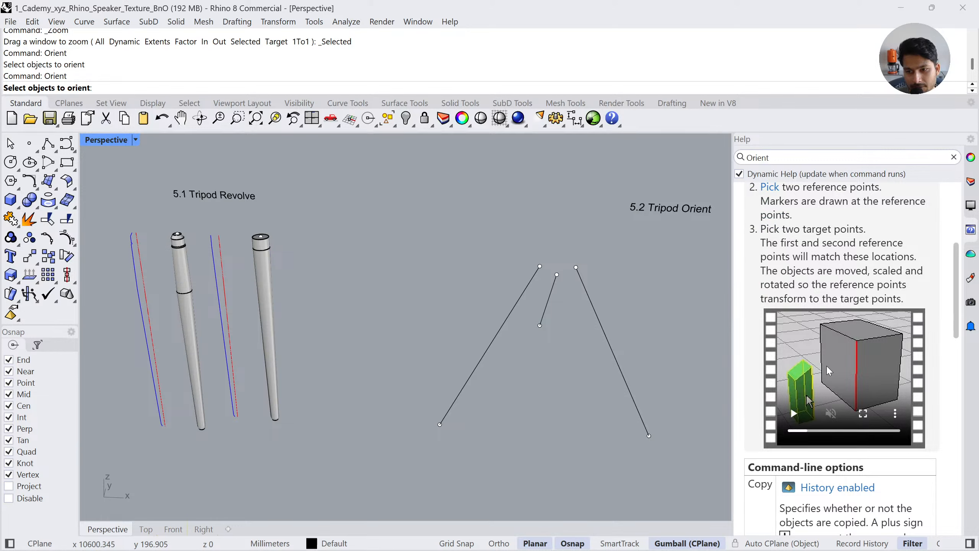
Review the help topic and demonstration video for the Revolve command, and leave the command
click(56, 188)
click(218, 208)
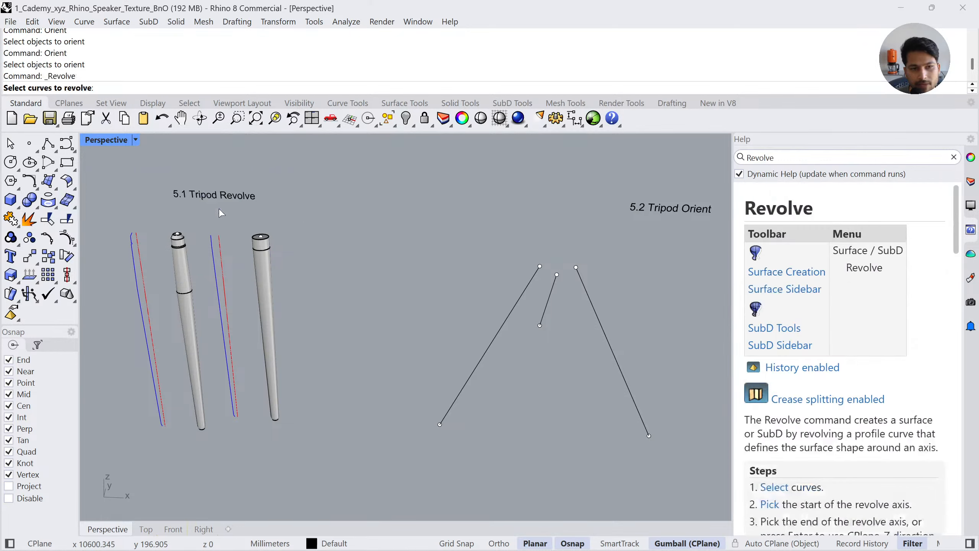
scroll(762, 215, down, 10)
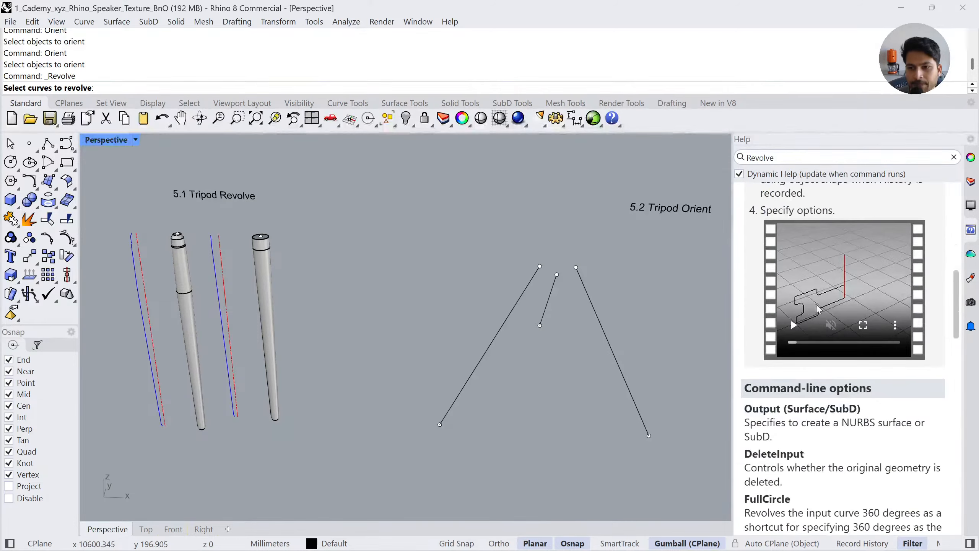
click(814, 335)
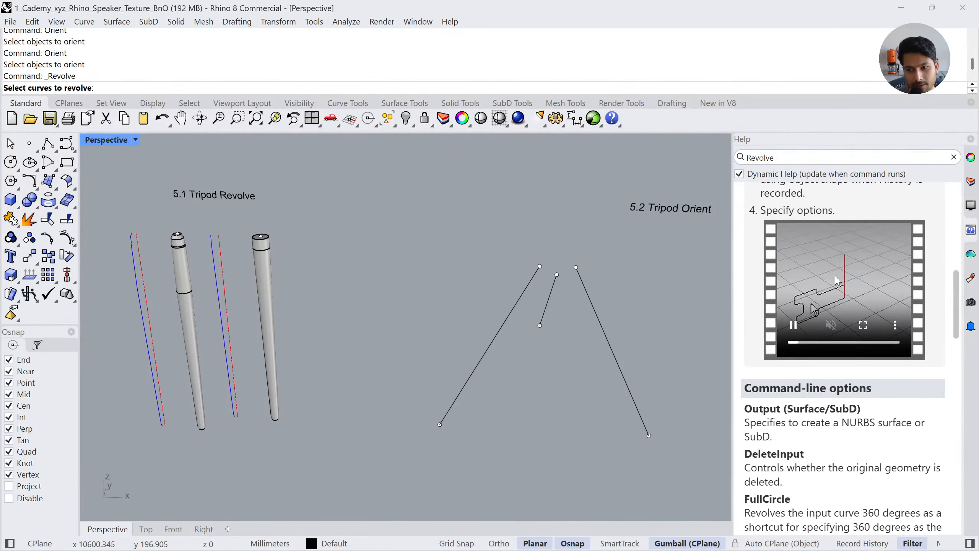
scroll(839, 284, up, 8)
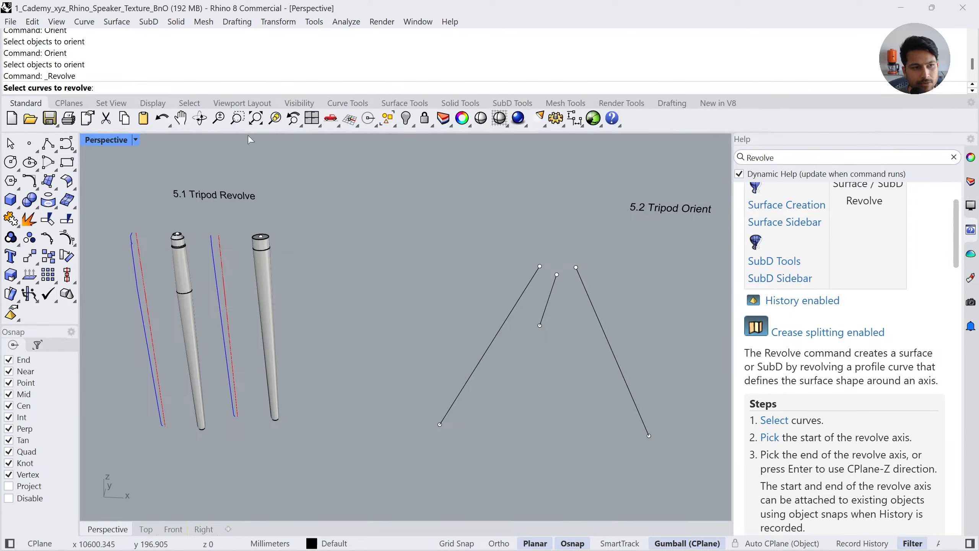
key(Escape)
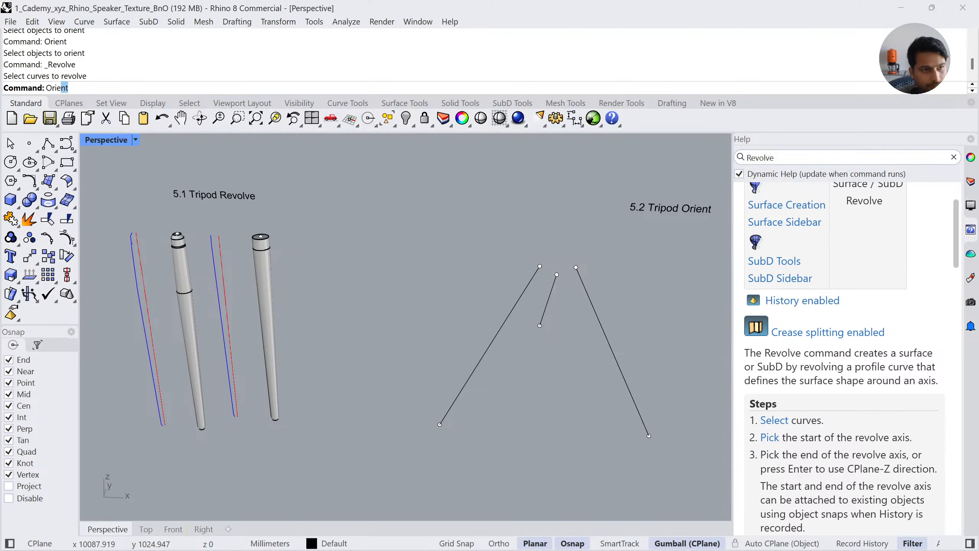
text(Ori)
key(Return)
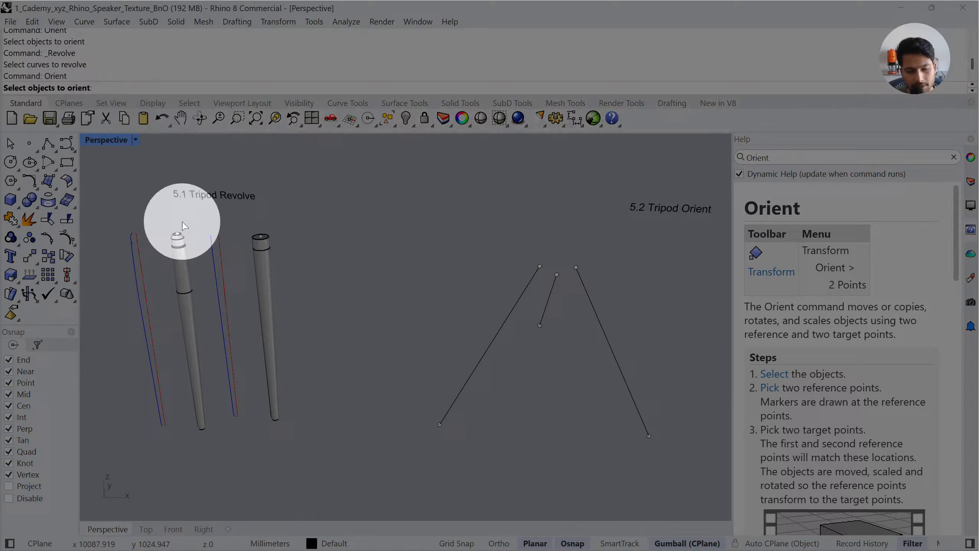
right_drag(170, 219, 192, 245)
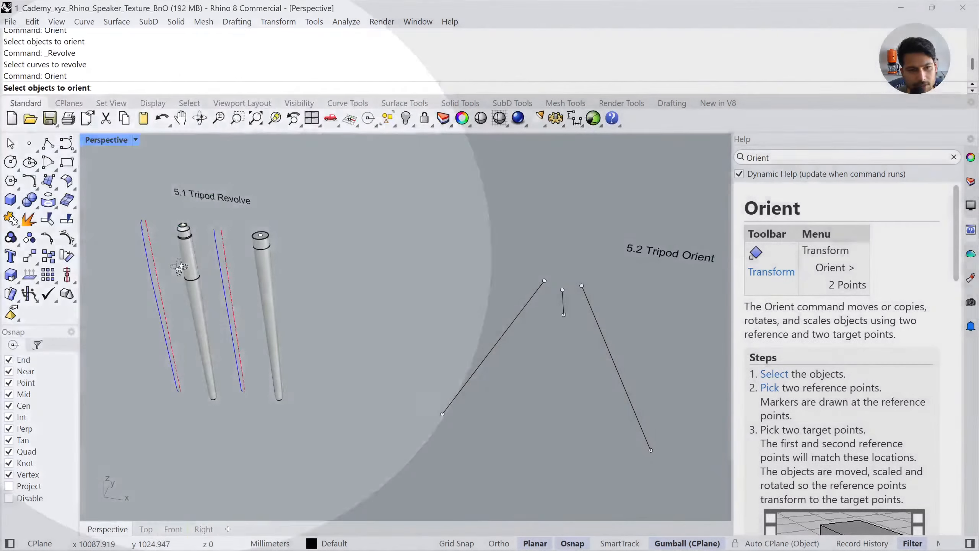
click(192, 245)
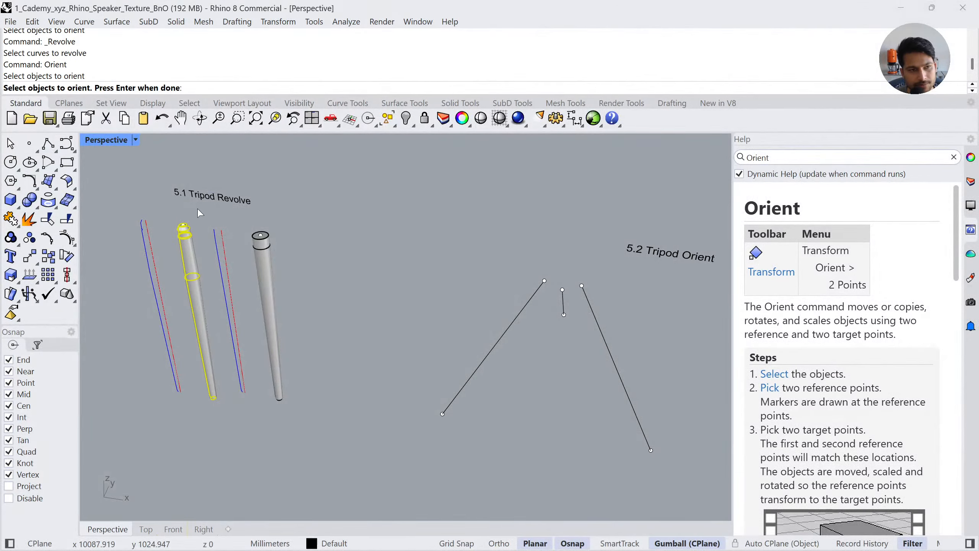
key(Return)
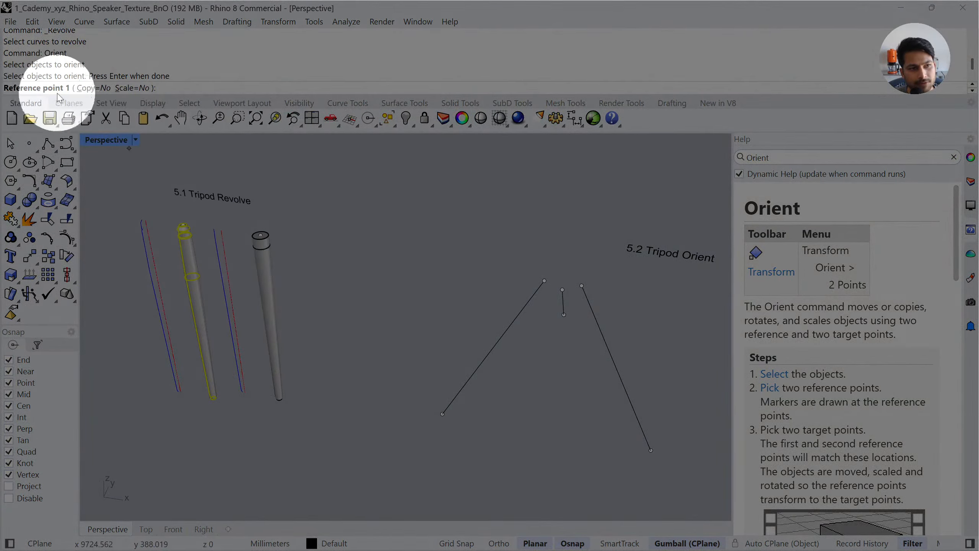
scroll(177, 224, up, 5)
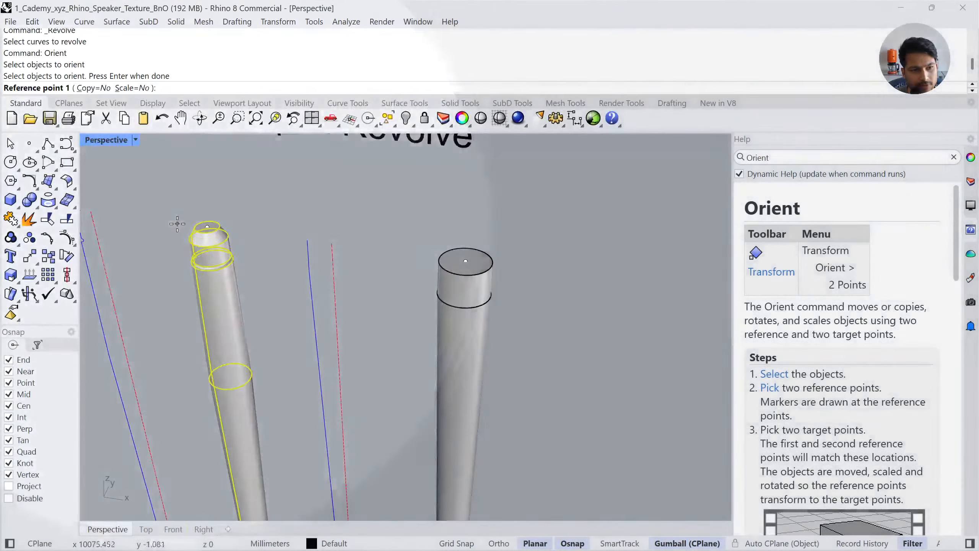
scroll(214, 247, up, 5)
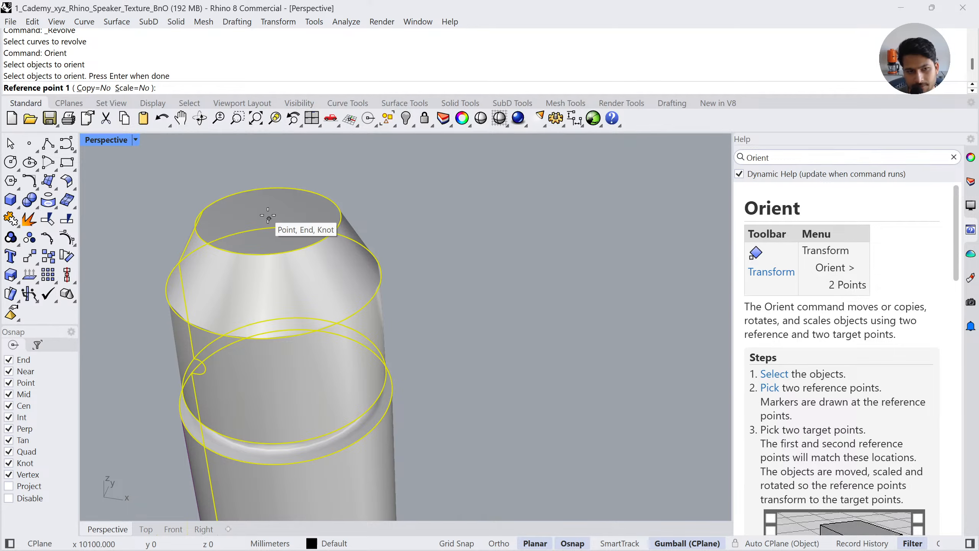
click(267, 218)
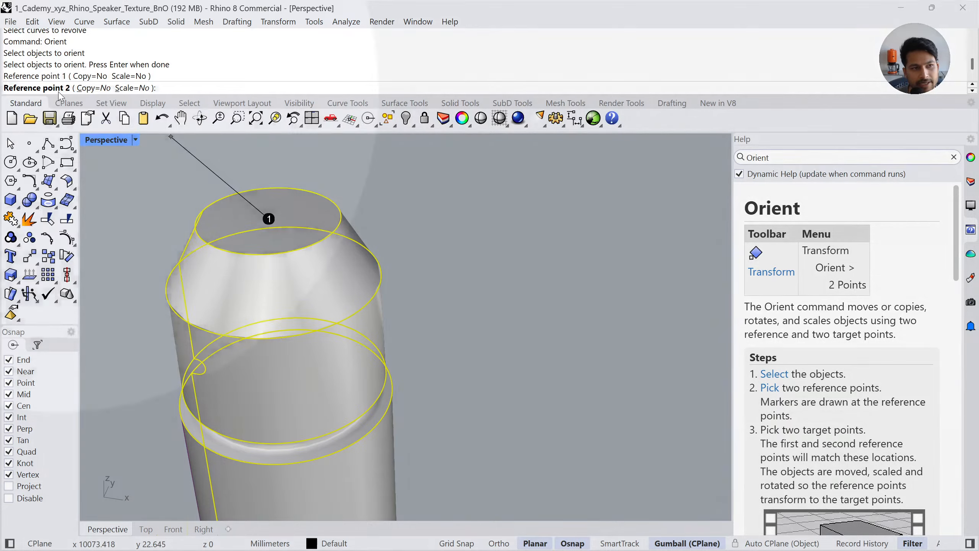
click(237, 118)
right_drag(296, 335, 291, 301)
scroll(262, 455, up, 8)
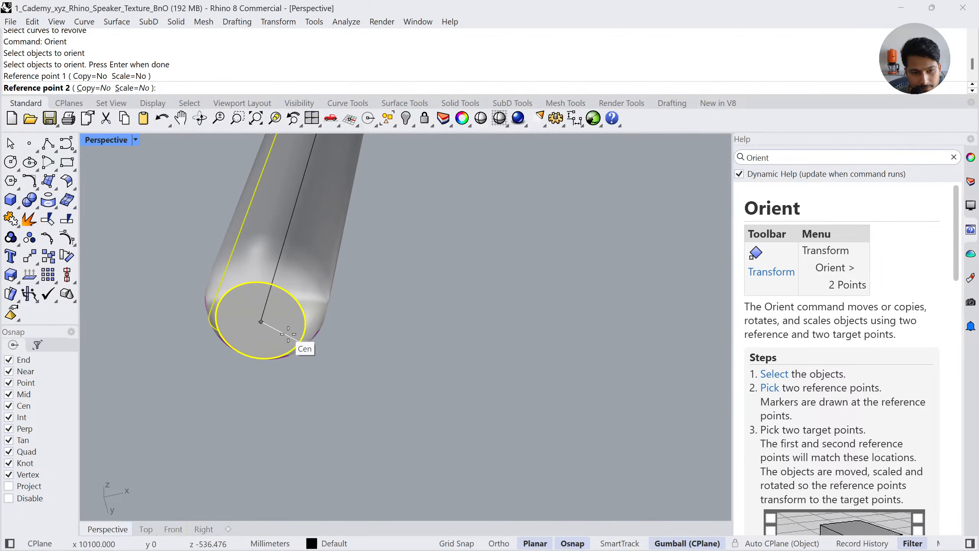
click(275, 329)
scroll(251, 351, up, 3)
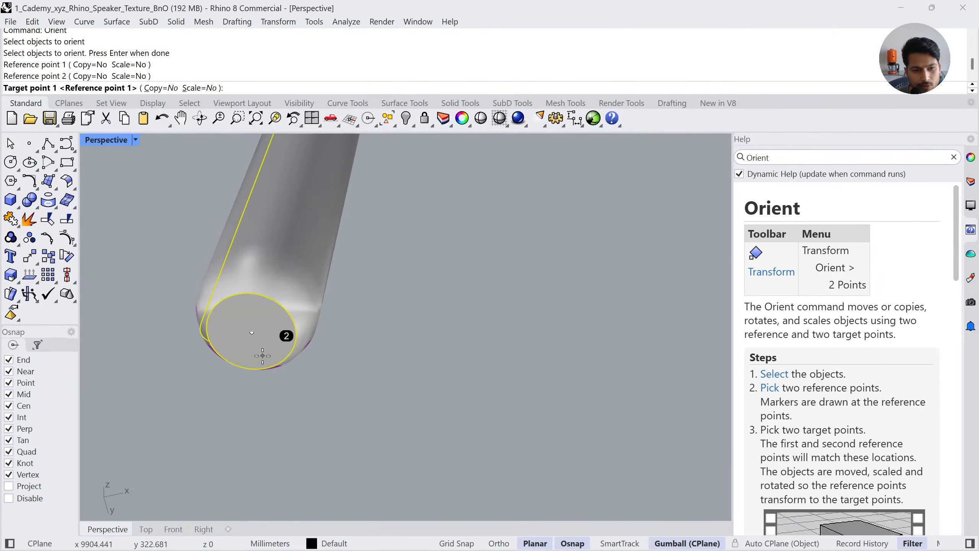
scroll(270, 348, up, 2)
scroll(269, 351, down, 5)
right_drag(411, 347, 375, 295)
key(Escape)
scroll(308, 359, down, 6)
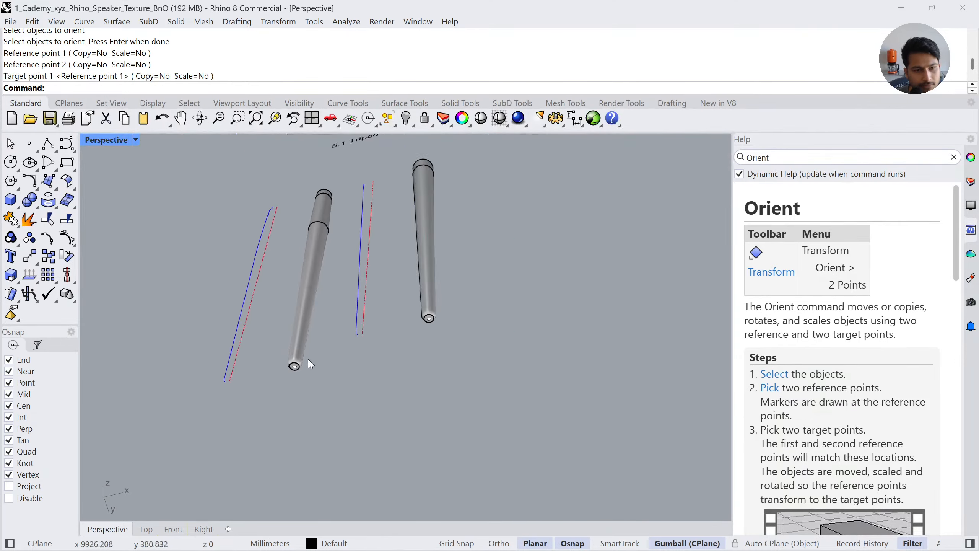
Begin orienting the stepped tripod leg, using its top-end centre and bottom-end centre as the two reference points
right_drag(302, 245, 310, 409)
click(293, 259)
right_click(296, 259)
scroll(277, 224, up, 9)
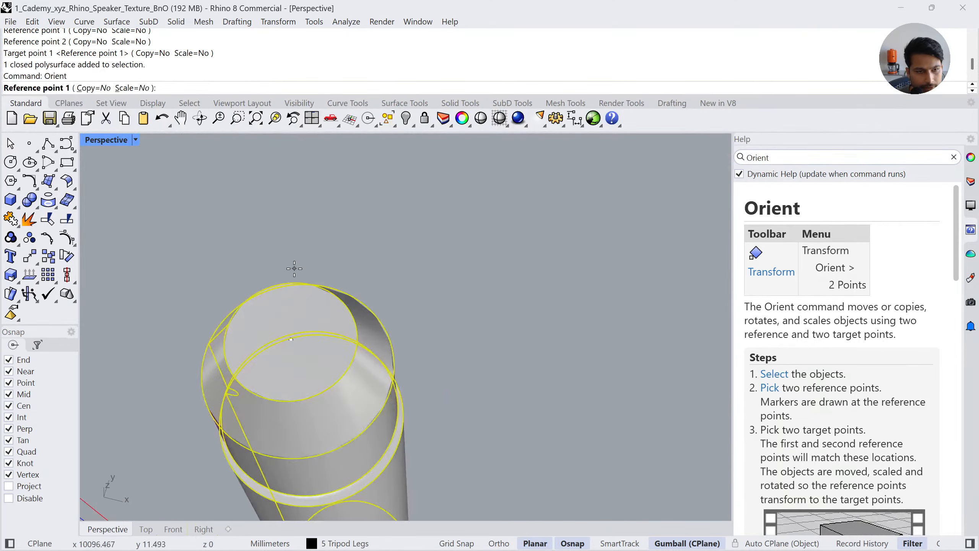
click(316, 294)
scroll(296, 216, down, 10)
right_drag(330, 278, 328, 235)
scroll(323, 341, up, 6)
scroll(323, 340, up, 2)
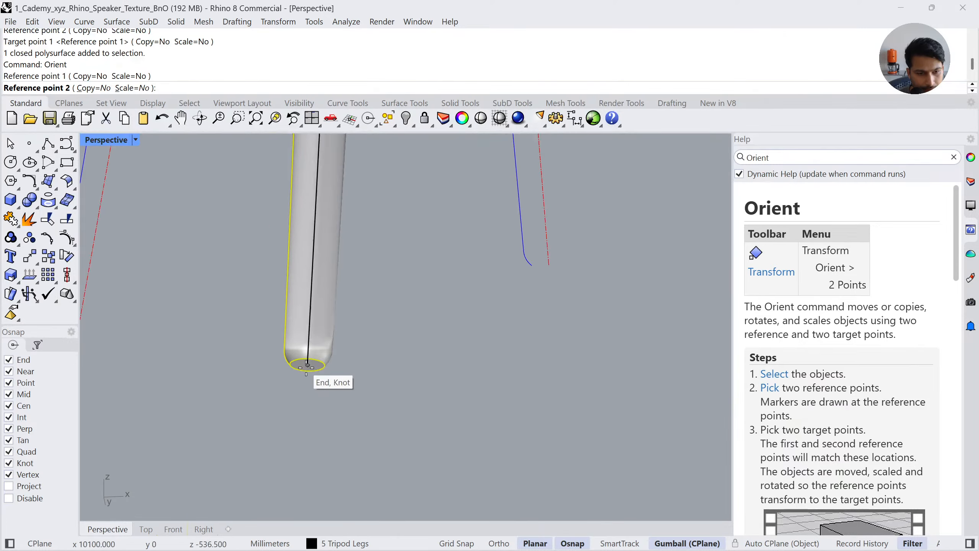
click(301, 361)
Align the leg with the guide line nearest the revolved legs, taking the line's upper endpoint as first target and a point along it as second
mouse_move(301, 360)
right_down()
mouse_move(361, 327)
mouse_move(343, 359)
right_up()
scroll(343, 359, down, 7)
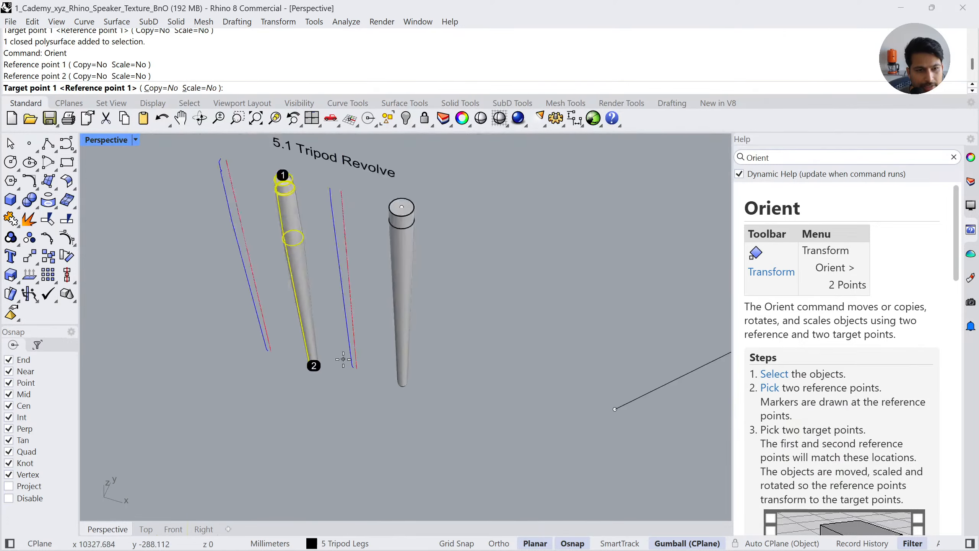
shift+right_drag(362, 284, 308, 330)
key(ctrl)
key(ctrl)
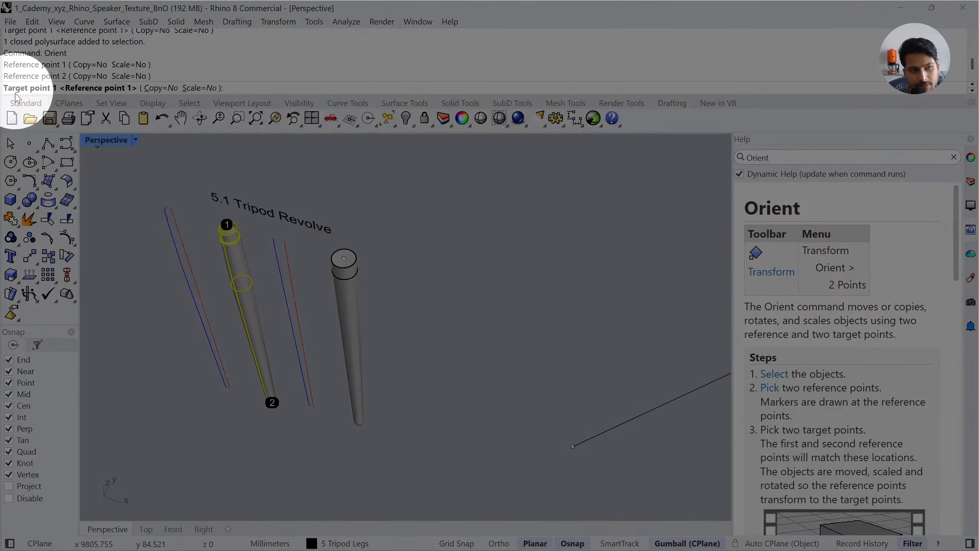
scroll(236, 310, down, 1)
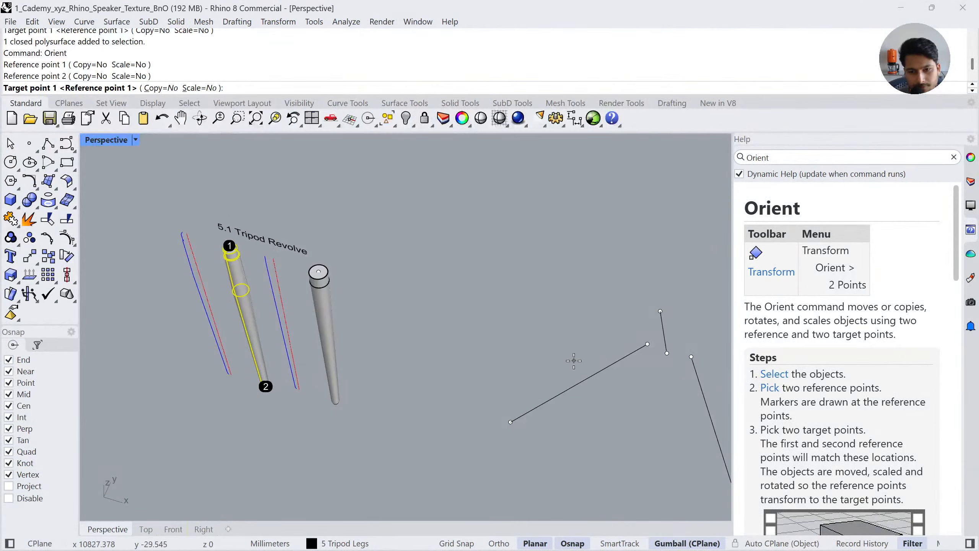
click(648, 344)
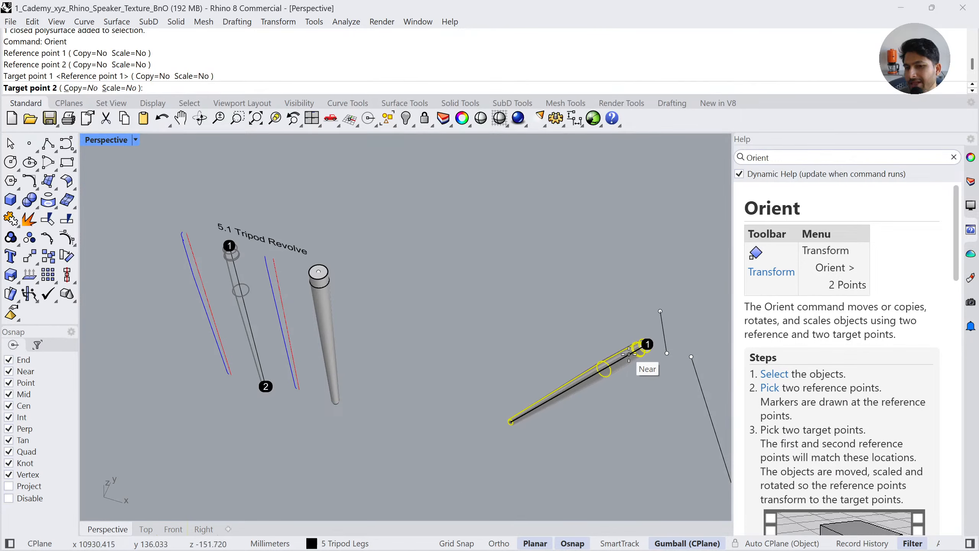
click(540, 406)
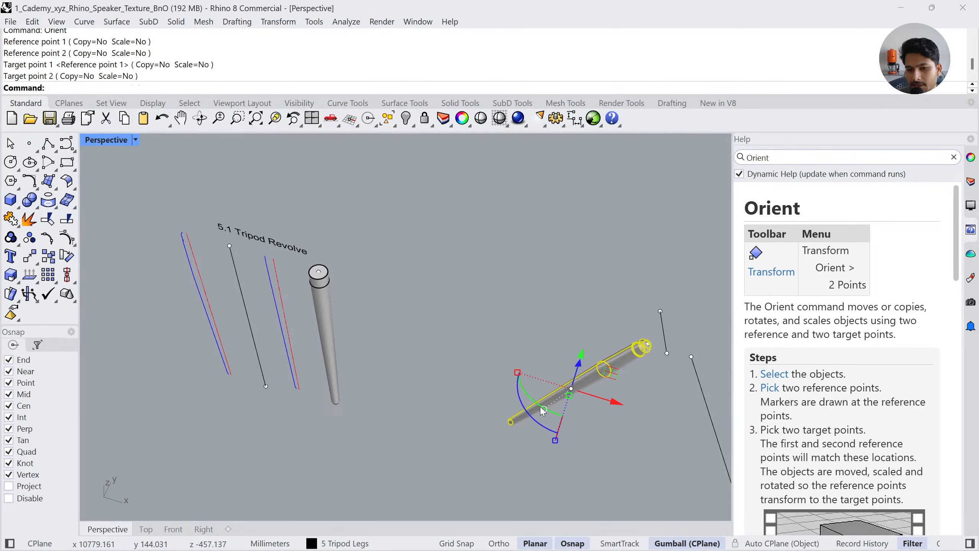
Inspect the oriented leg on its guide line, undoing and redoing the Orient to compare both states
right_drag(682, 411, 539, 336)
click(546, 299)
click(561, 377)
right_drag(561, 377, 555, 331)
click(580, 284)
click(577, 390)
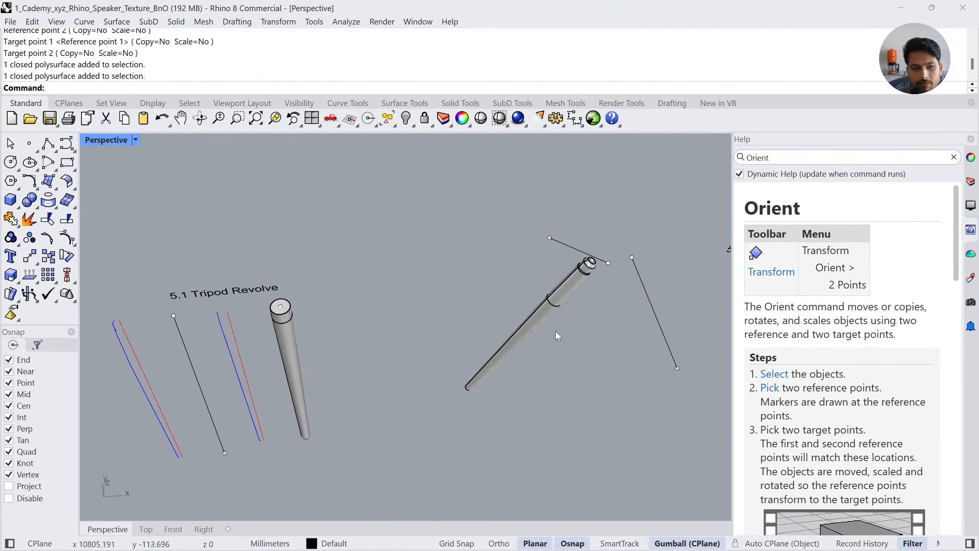
key(ctrl+z)
key(ctrl+y)
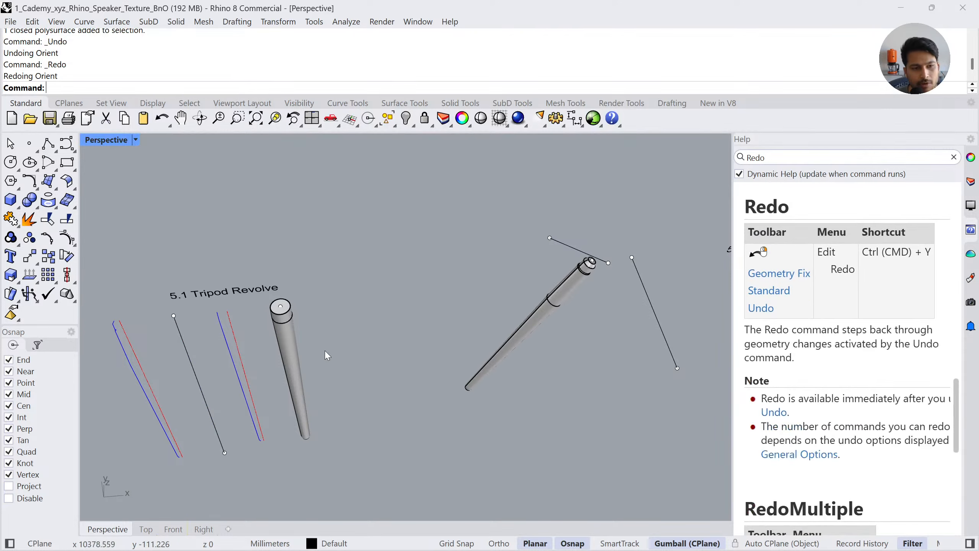
Begin orienting the plain revolved leg with Copy set to Yes, using its top-end centre and bottom-end centre as reference points
click(287, 348)
key(ctrl+y)
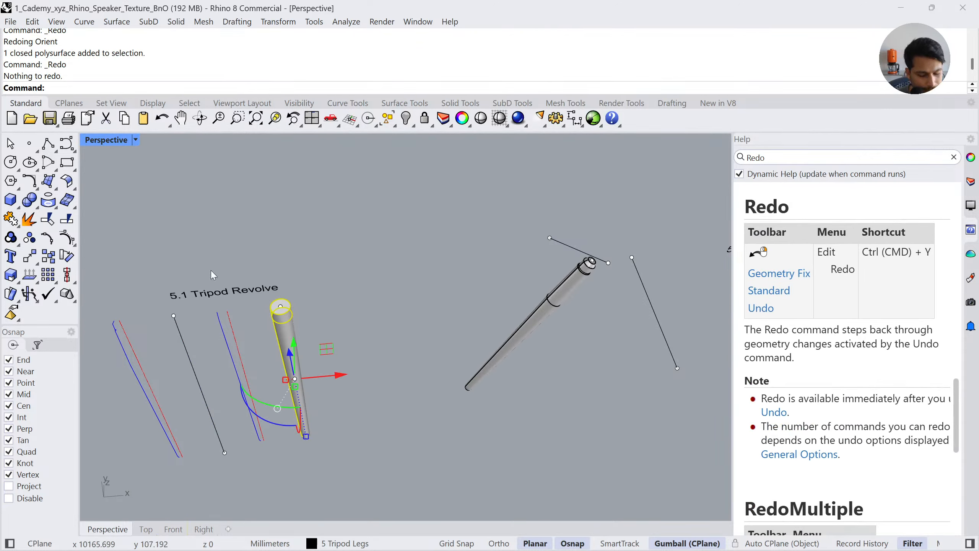
text(Orient)
key(Return)
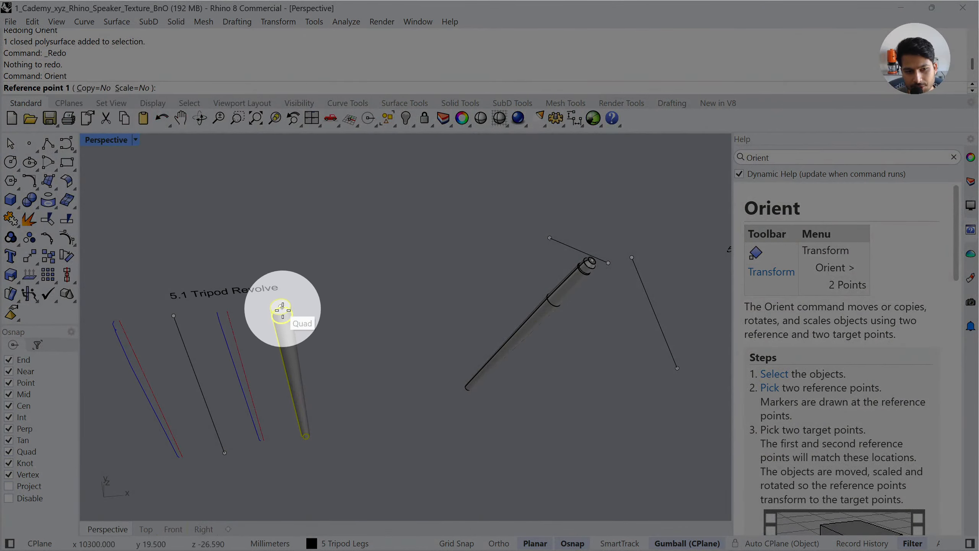
click(95, 89)
scroll(270, 315, up, 3)
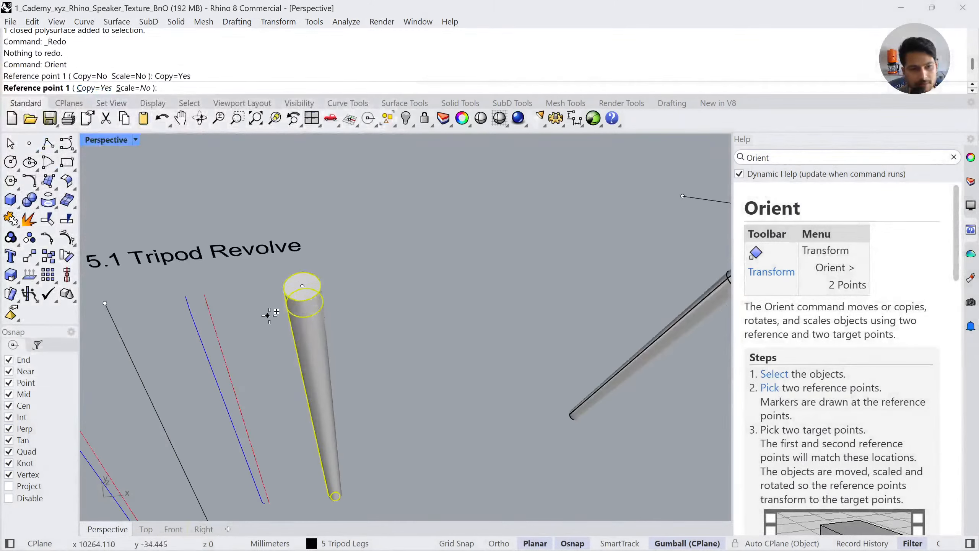
click(305, 285)
scroll(305, 284, down, 3)
mouse_move(317, 247)
right_down()
mouse_move(335, 312)
mouse_move(316, 292)
right_up()
scroll(317, 293, up, 3)
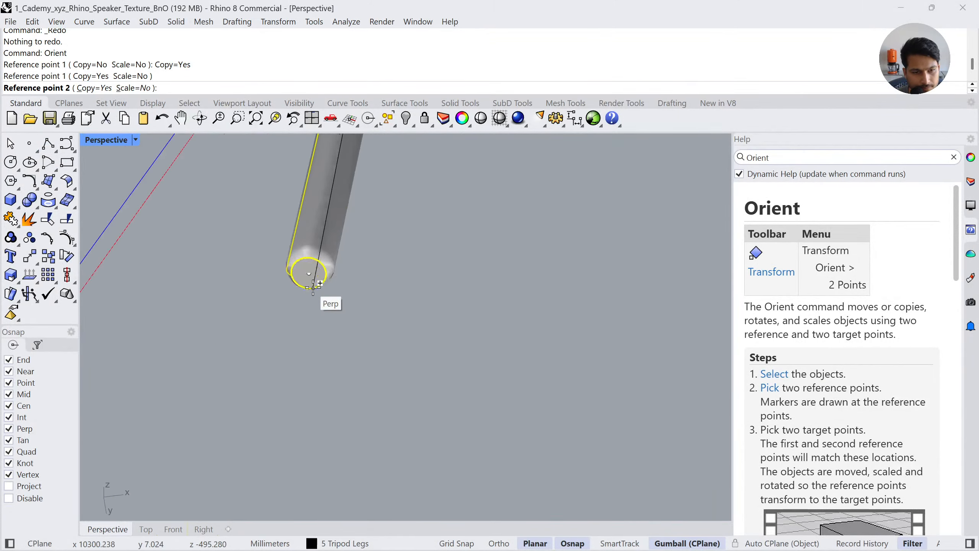
click(318, 273)
Align the leg copy with the rear tripod guide line, taking its upper endpoint as first target and a point along it as second
scroll(319, 273, down, 8)
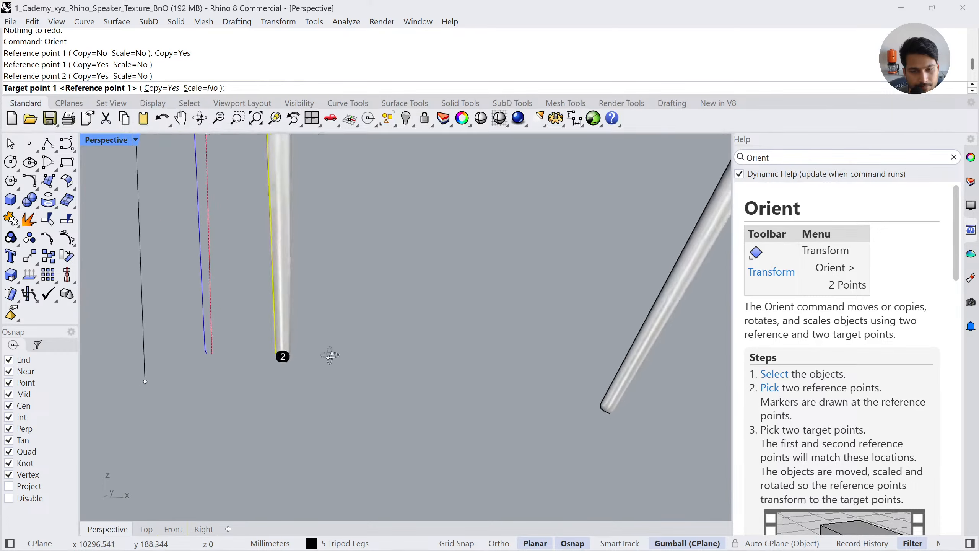
scroll(532, 363, up, 5)
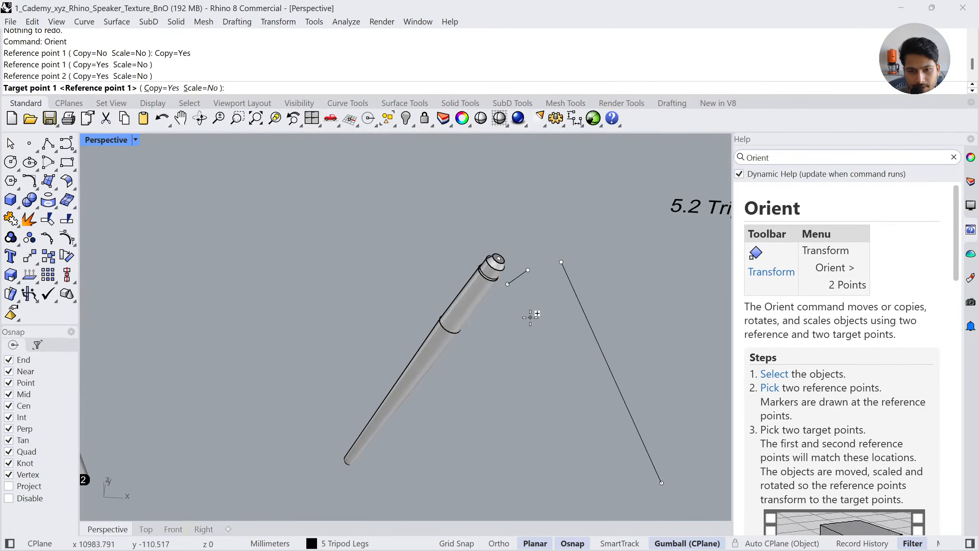
click(528, 270)
right_drag(447, 314, 370, 256)
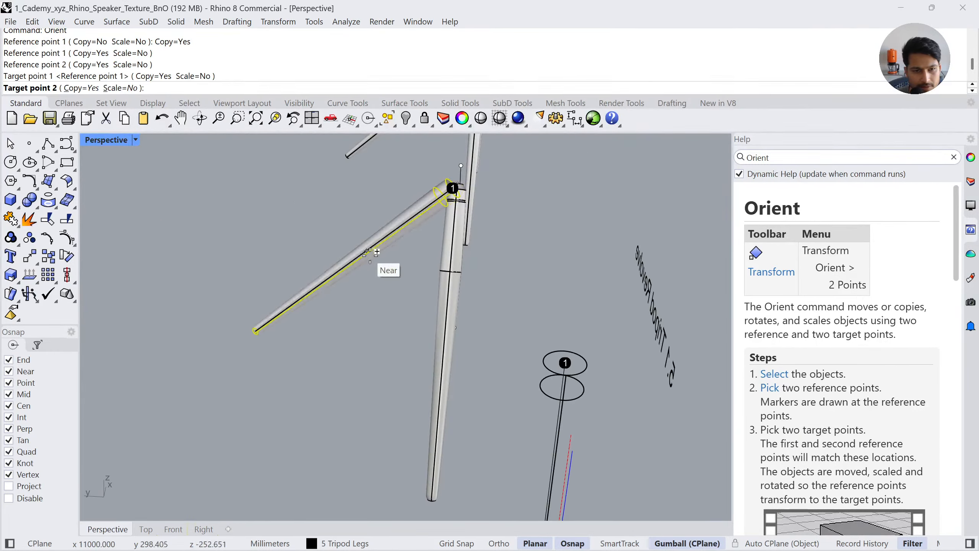
click(369, 250)
key(Return)
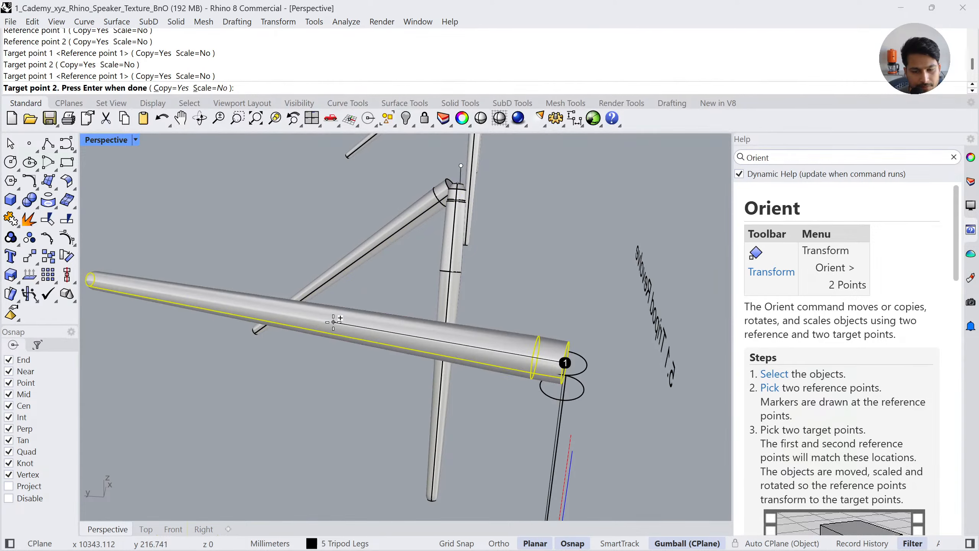
key(Return)
scroll(334, 328, down, 6)
right_drag(471, 308, 298, 314)
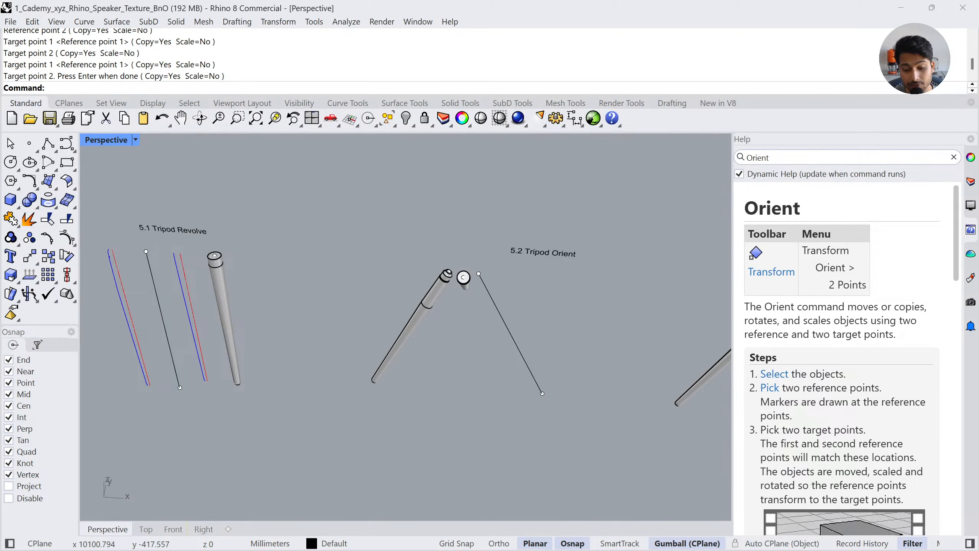
right_drag(431, 354, 298, 334)
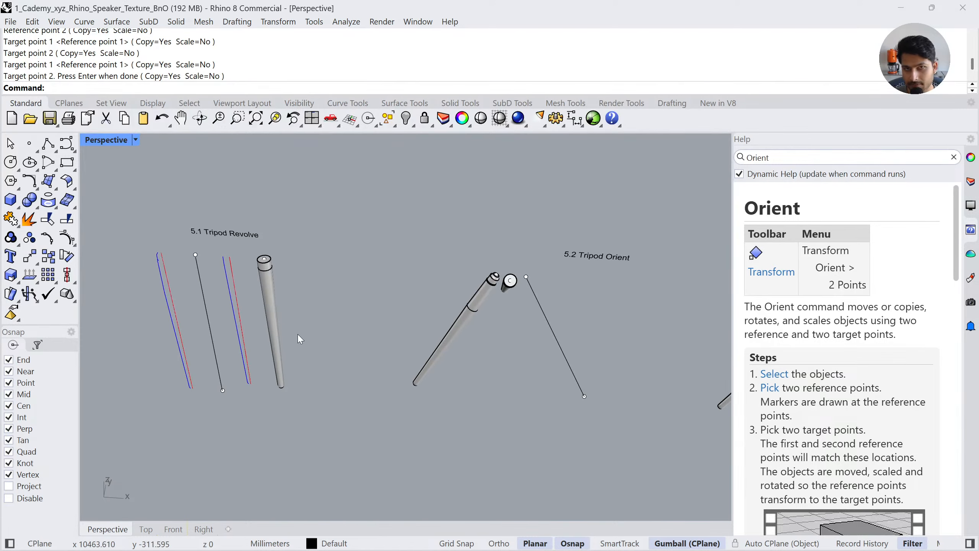
click(270, 308)
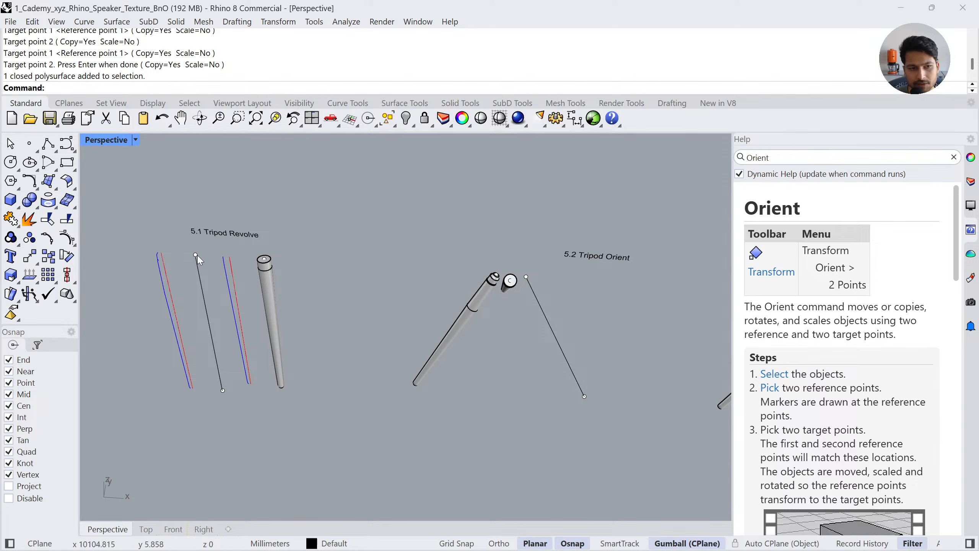
click(196, 255)
click(224, 390)
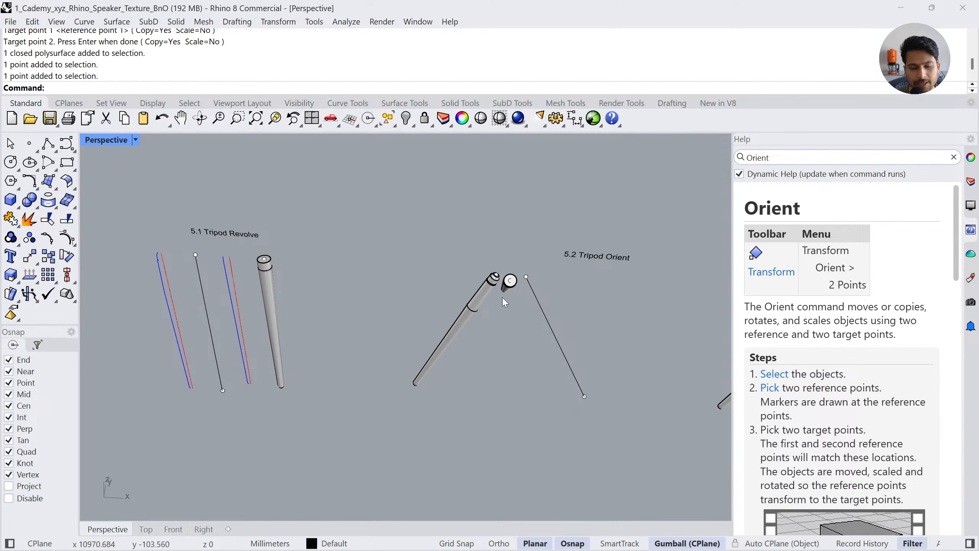
click(490, 304)
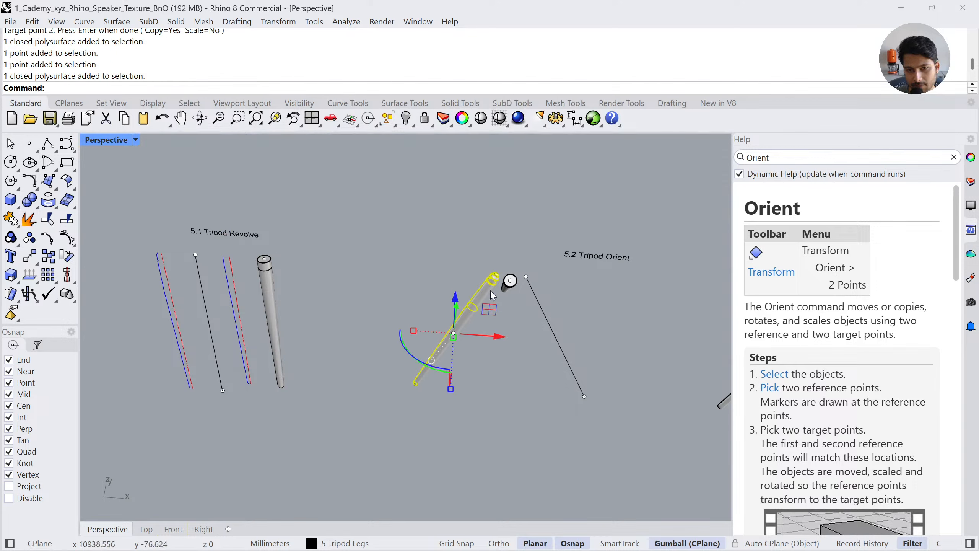
click(499, 391)
right_drag(502, 312, 477, 310)
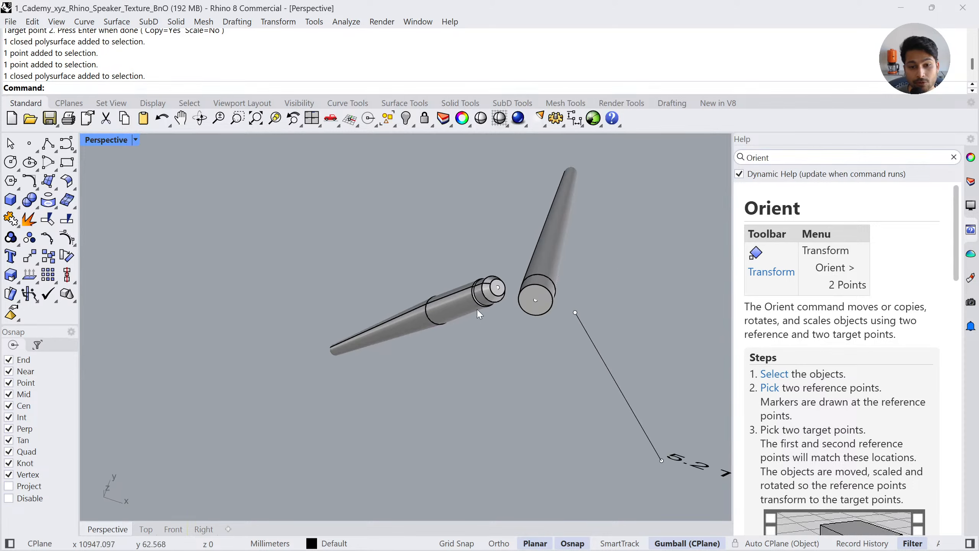
Relocate the oriented stepped leg's gumball to the centre of the circular edge at its upper end
click(477, 306)
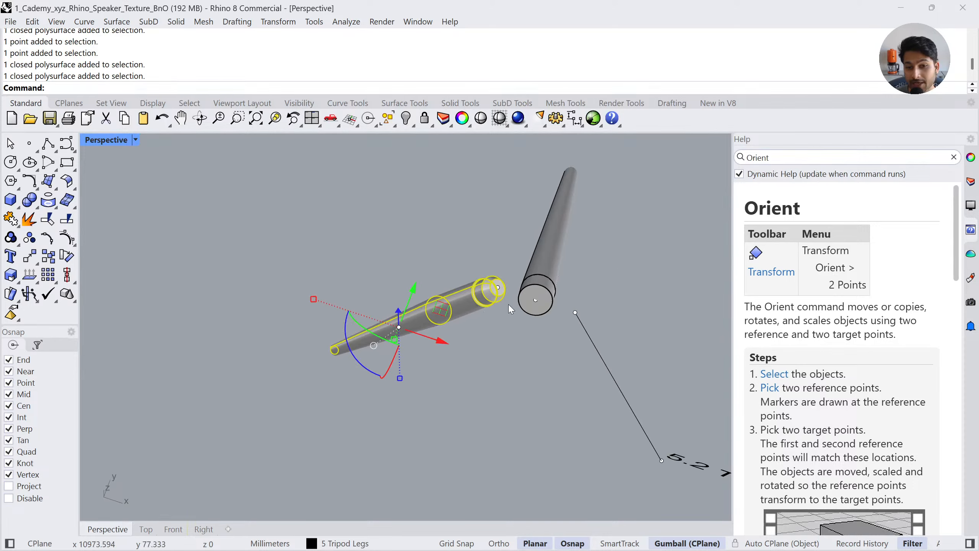
ctrl+click(398, 327)
scroll(443, 308, up, 5)
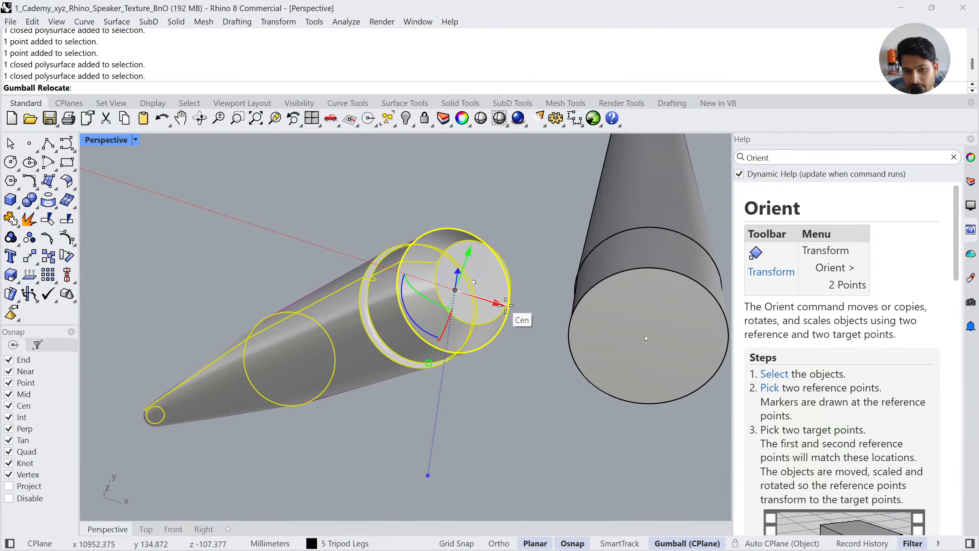
click(505, 305)
right_drag(450, 354, 443, 315)
scroll(458, 262, down, 4)
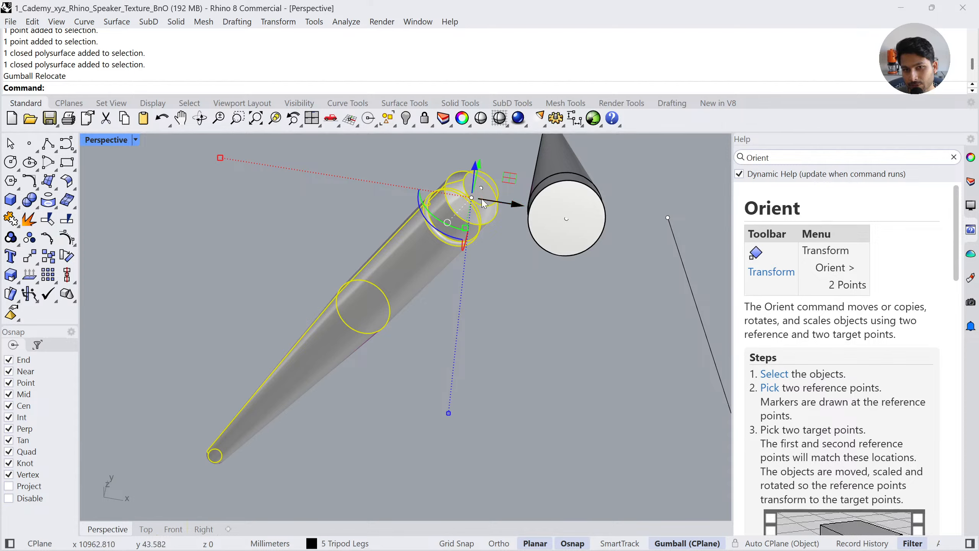
click(497, 337)
scroll(448, 299, down, 6)
right_drag(448, 298, 454, 326)
Mirror the stepped leg with Copy set to Yes across the tripod's middle plane, onto the opposite front guide line
click(441, 276)
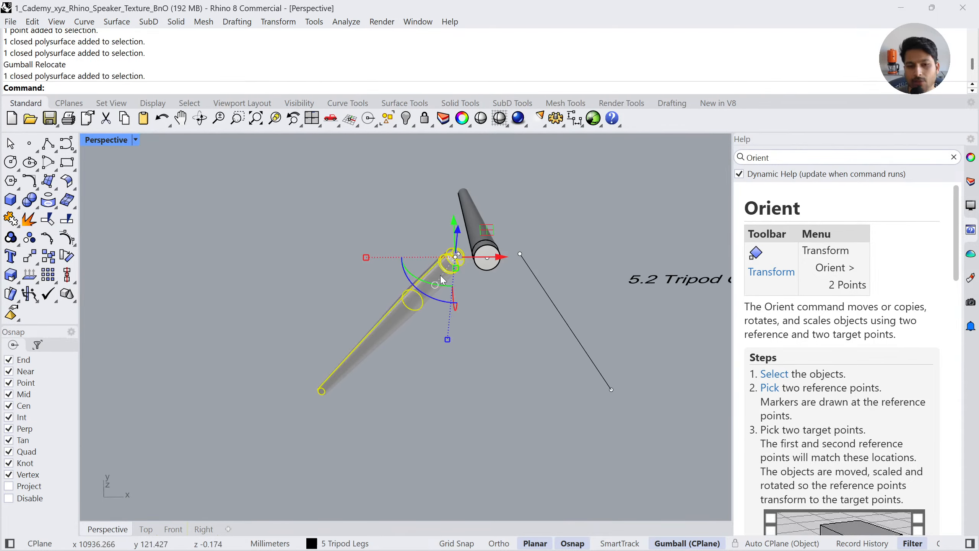
click(488, 381)
right_drag(487, 381, 413, 321)
click(343, 308)
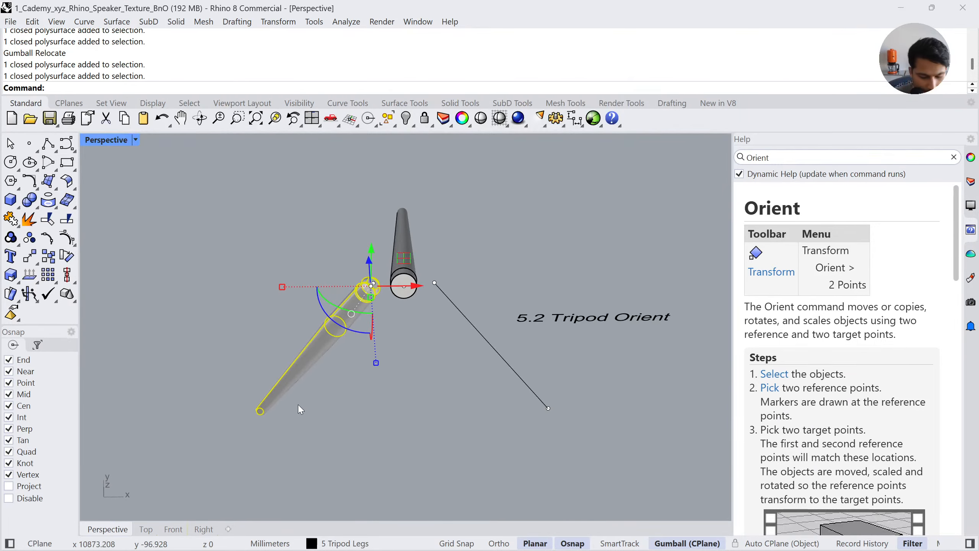
key(Return)
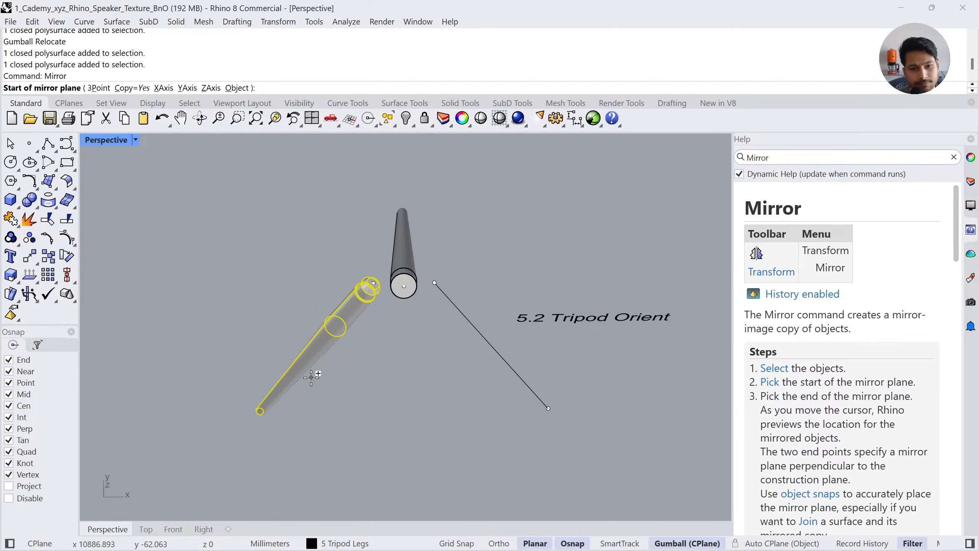
click(408, 300)
click(427, 331)
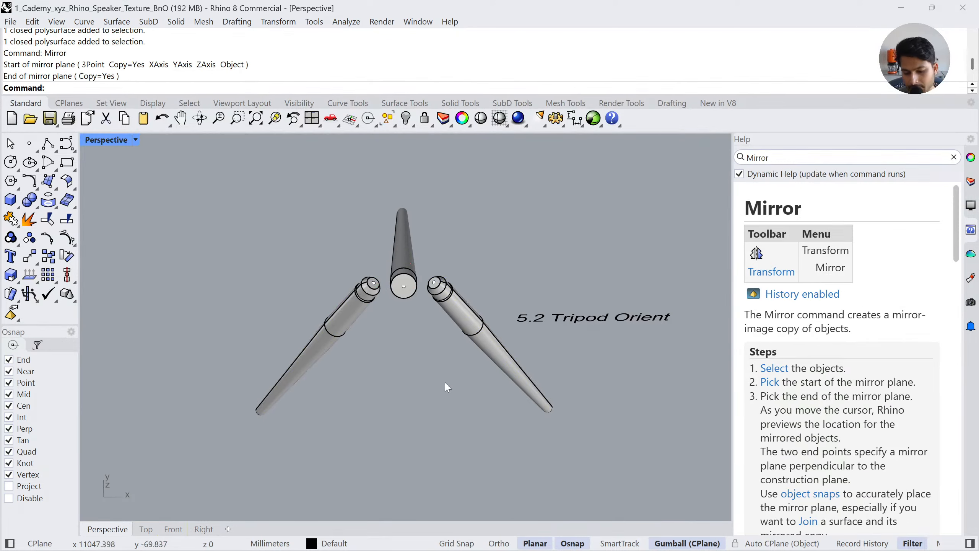
Inspect the three placed tripod legs from several angles and compare them with the neighbouring 5.3 ring setup
right_drag(413, 396, 411, 280)
click(460, 300)
click(461, 304)
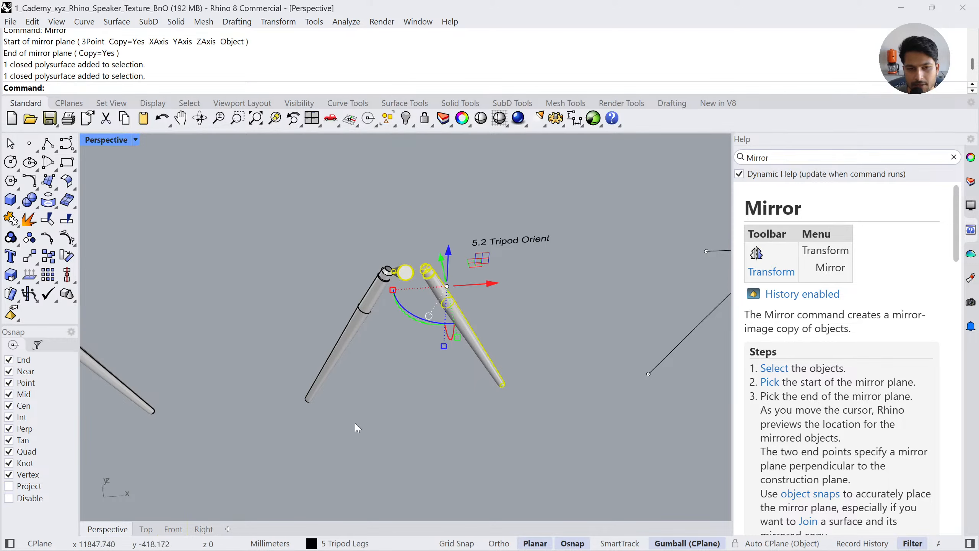
shift+click(356, 337)
scroll(370, 380, down, 5)
click(369, 379)
scroll(581, 339, up, 7)
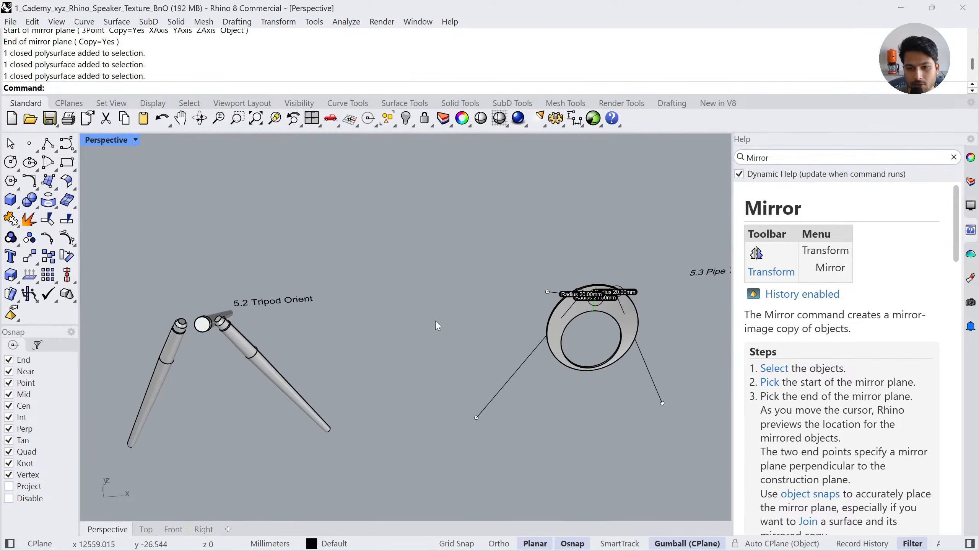
right_drag(438, 326, 643, 338)
shift+right_drag(527, 464, 624, 375)
scroll(688, 400, up, 3)
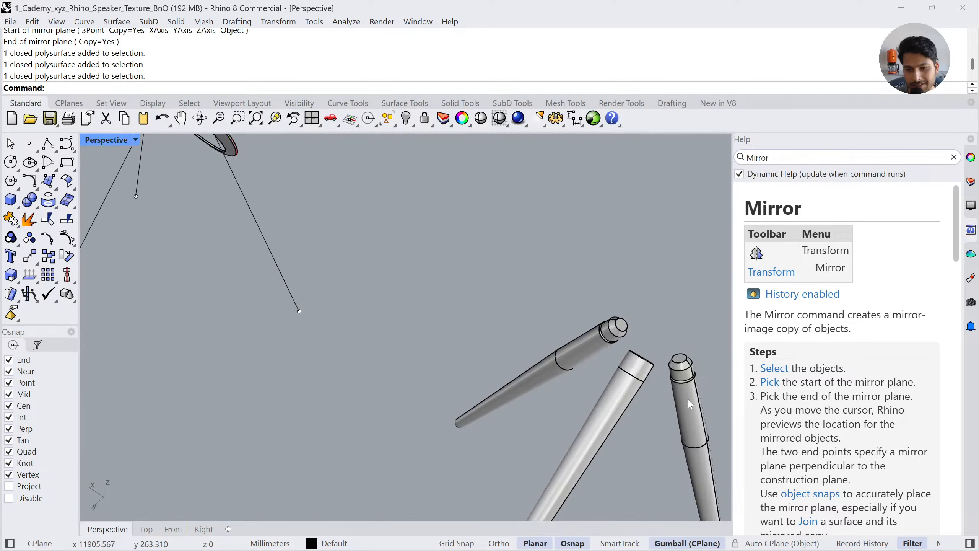
click(687, 400)
scroll(565, 367, down, 4)
scroll(567, 366, down, 2)
drag(615, 394, 380, 261)
text(zs)
key(Return)
right_drag(444, 265, 391, 308)
key(ctrl+z)
Examine the ring, guide lines and radius labels of the 5.3 Pipe Thickness setup, comparing them with the oriented legs
right_drag(226, 306, 533, 294)
scroll(534, 294, down, 6)
shift+right_drag(272, 324, 399, 303)
scroll(262, 308, up, 5)
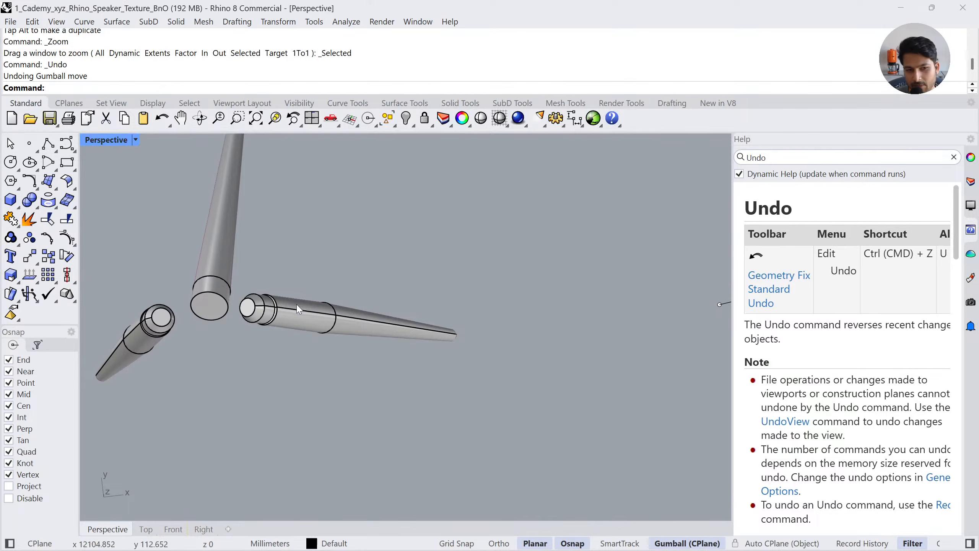
scroll(278, 324, down, 4)
shift+right_drag(657, 317, 477, 339)
scroll(587, 293, up, 6)
shift+right_drag(590, 288, 538, 290)
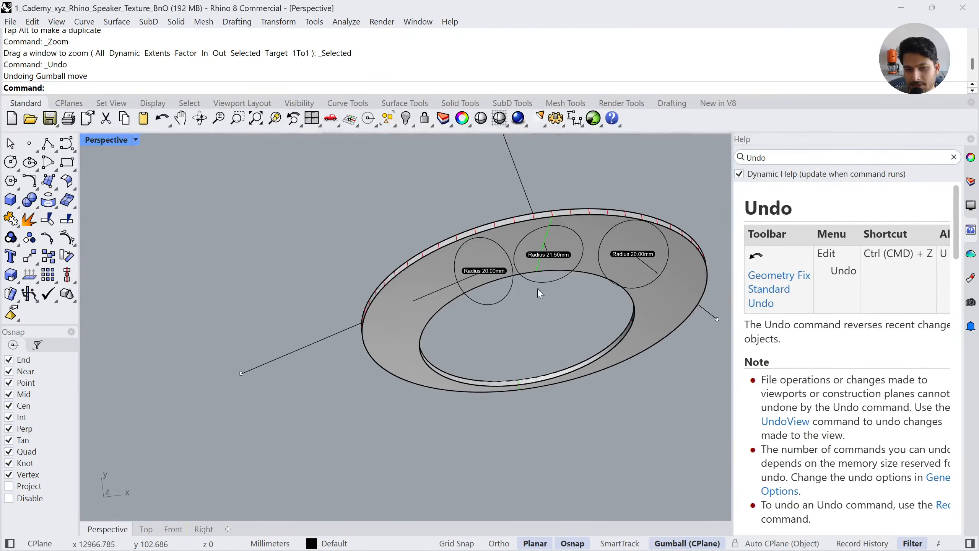
scroll(524, 291, up, 2)
scroll(299, 333, down, 8)
right_drag(347, 355, 362, 335)
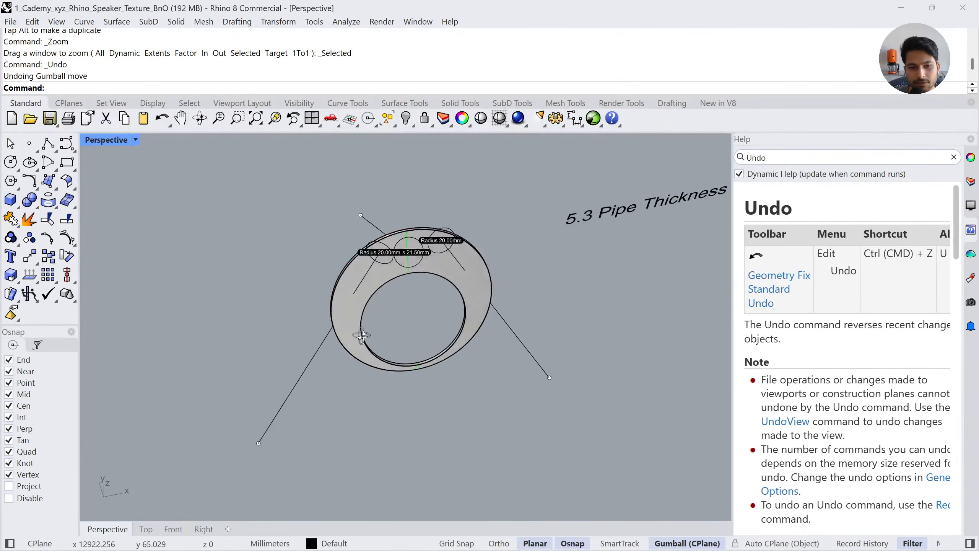
scroll(361, 335, down, 4)
drag(446, 234, 343, 348)
text(zs)
key(Return)
key(Escape)
right_drag(324, 347, 302, 394)
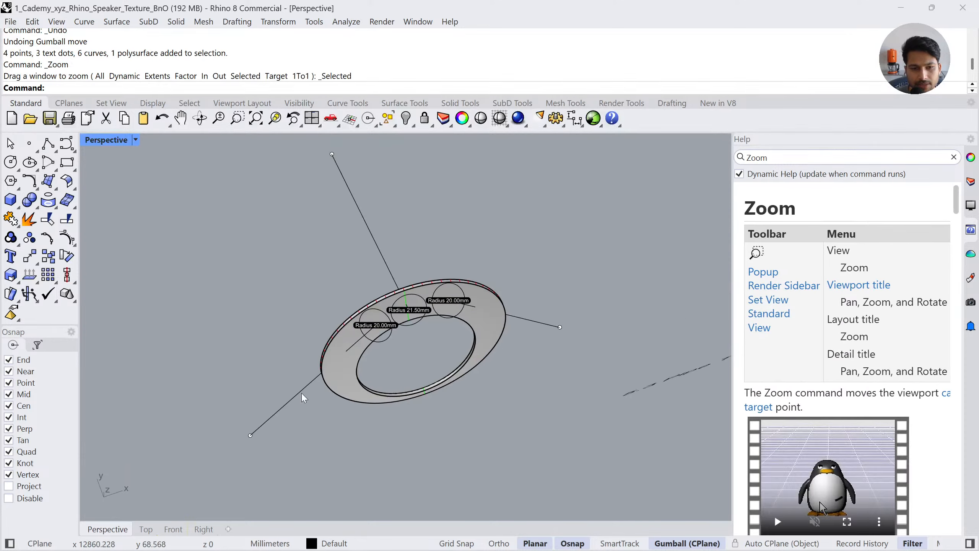
right_drag(358, 404, 395, 295)
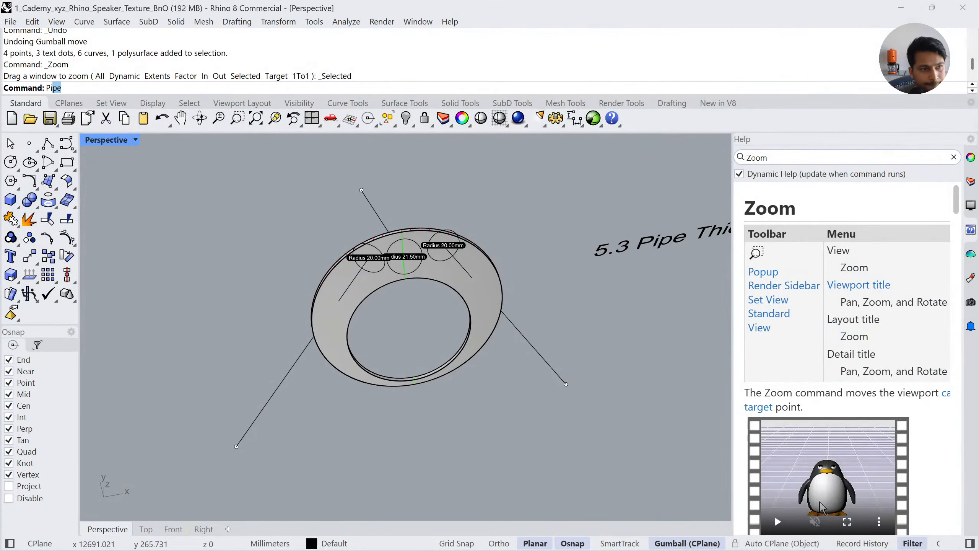
Pipe the front guide line on the ring's negative-X side with a 20 mm radius at both start and end
key(Return)
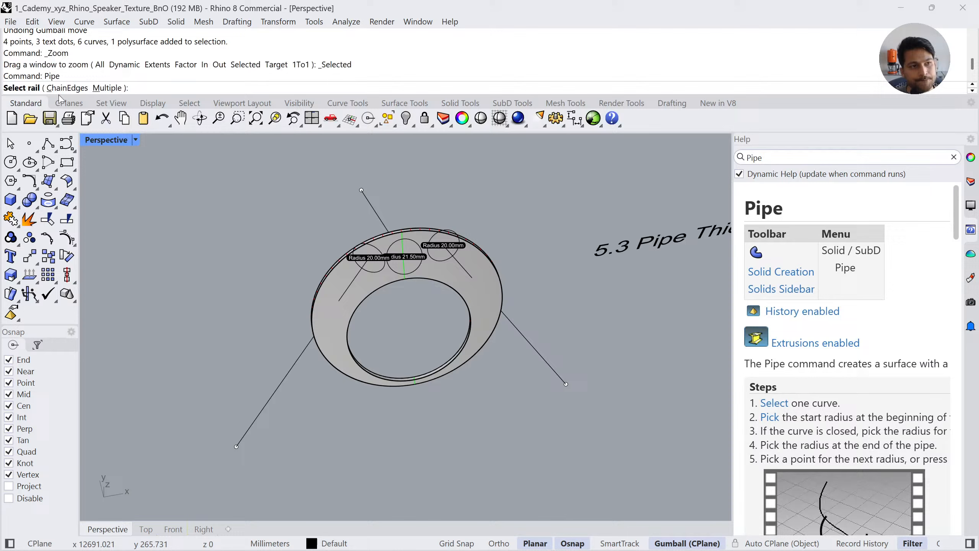
click(285, 391)
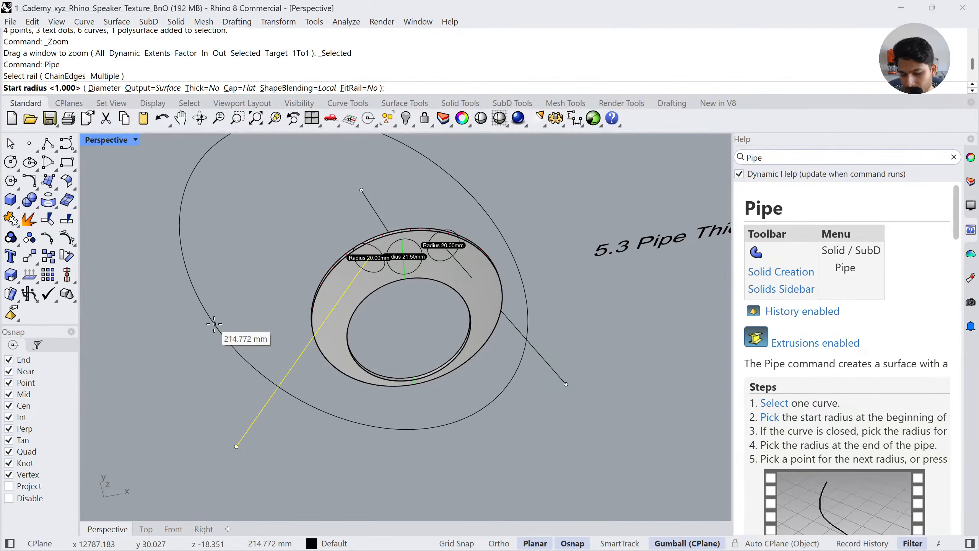
text(20)
key(Return)
text(20)
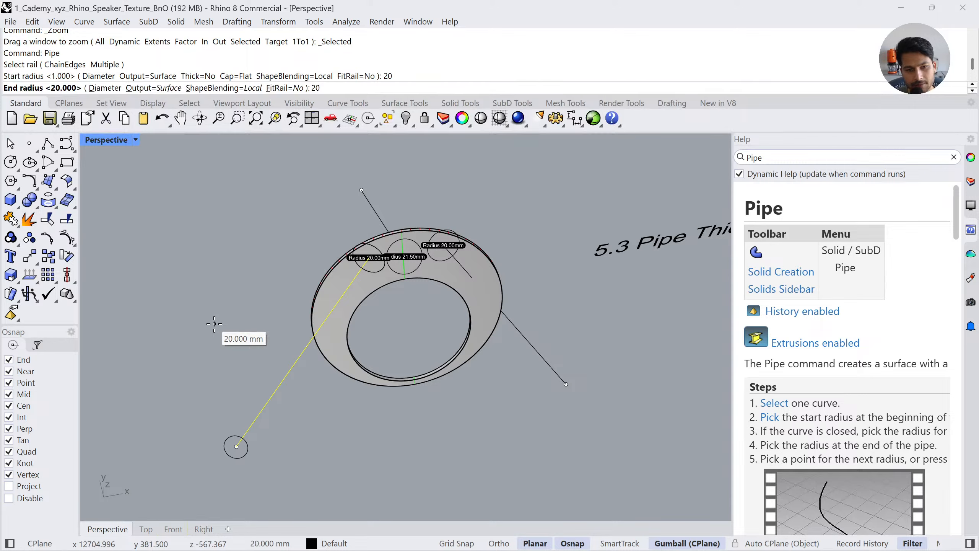
key(Return)
key(Return)
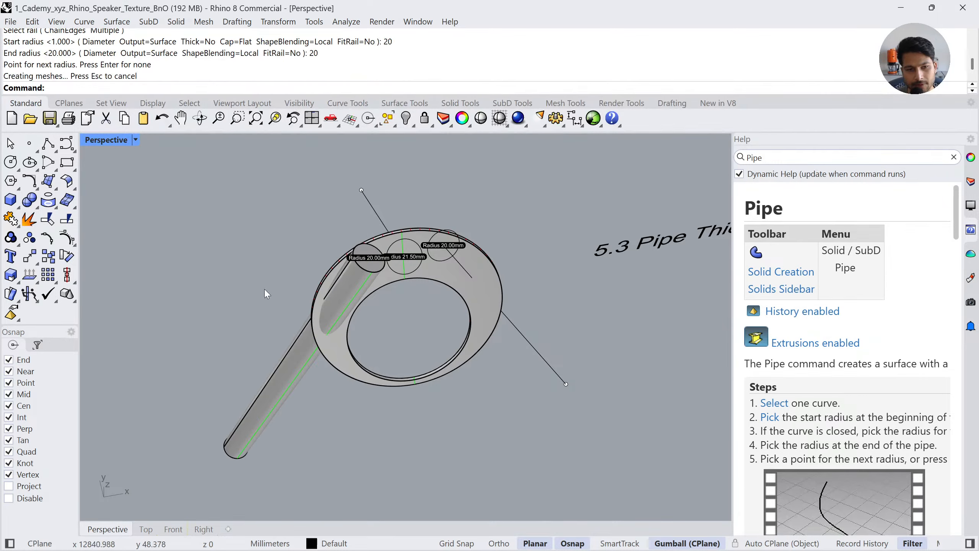
Pipe the front guide line on the ring's positive-X side, accepting the 20 mm start and end radii
click(547, 361)
key(Return)
key(Return)
key(Return)
key(Return)
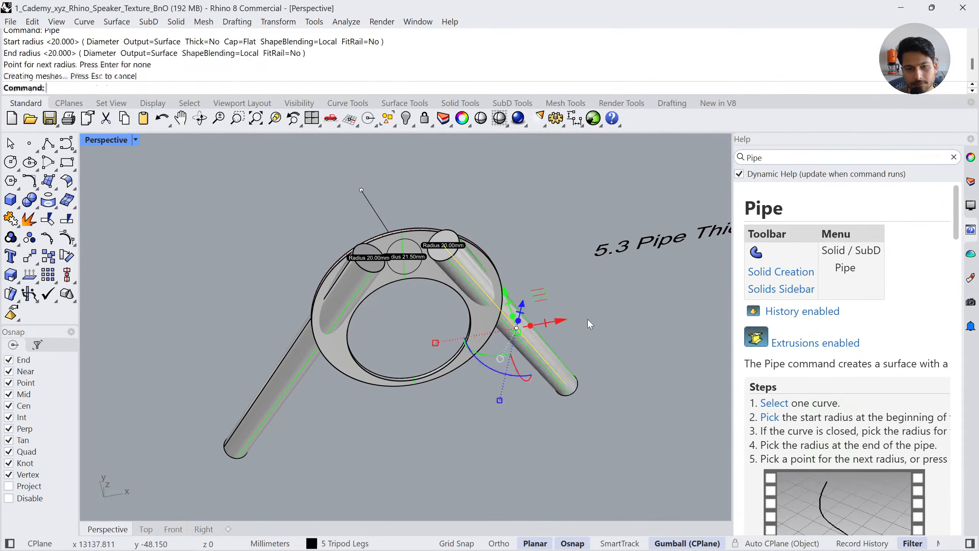
right_drag(355, 293, 372, 272)
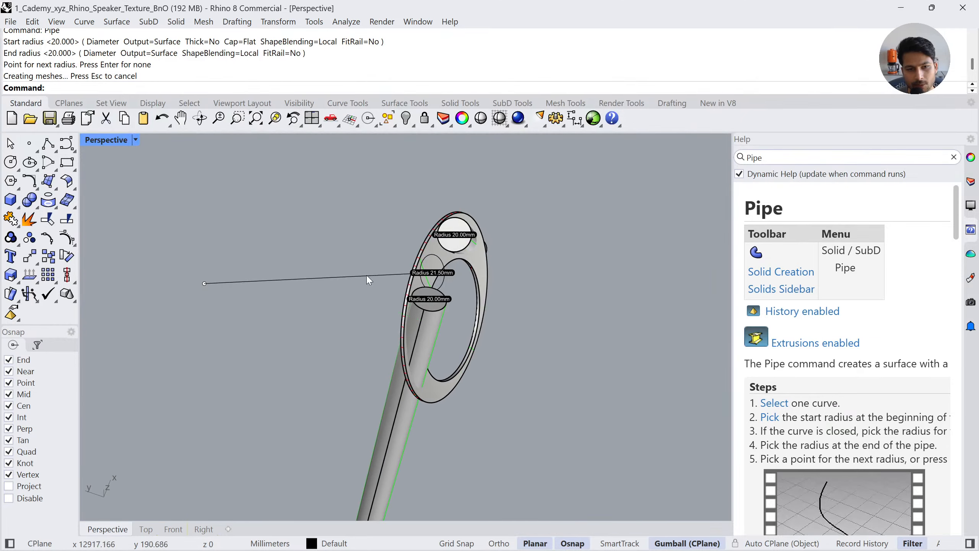
Pipe the central guide line through the ring with a 21.5 mm radius at both start and end
click(366, 276)
key(Return)
text(21.5)
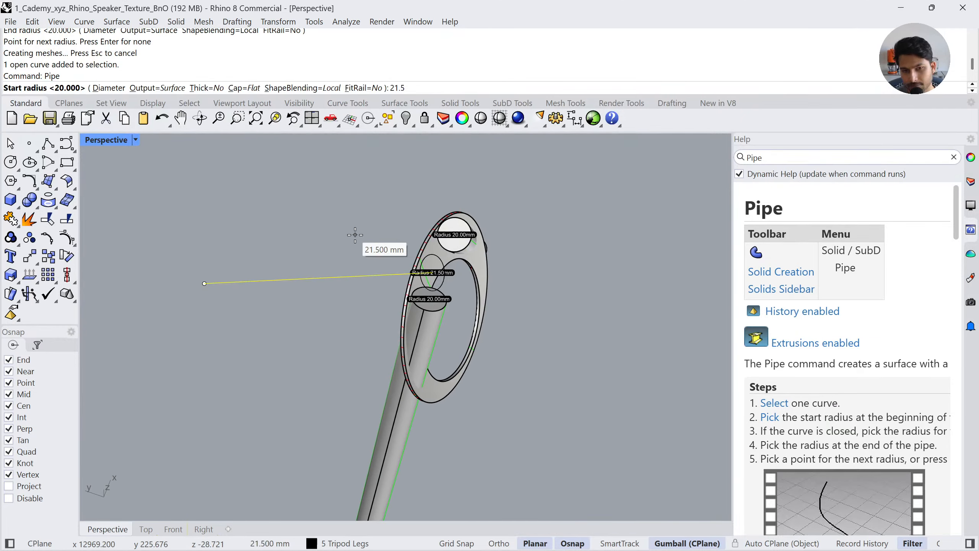
key(Return)
text(21.5)
key(Return)
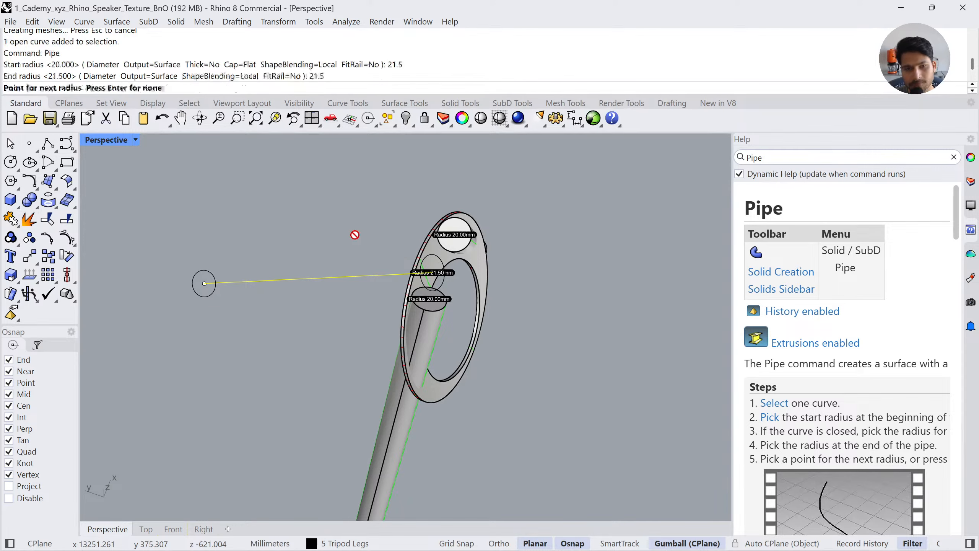
key(Return)
Boolean-subtract the three pipes from the ring in the 5.3 Pipe Intersection setup, deleting the cutters
right_drag(401, 298, 280, 275)
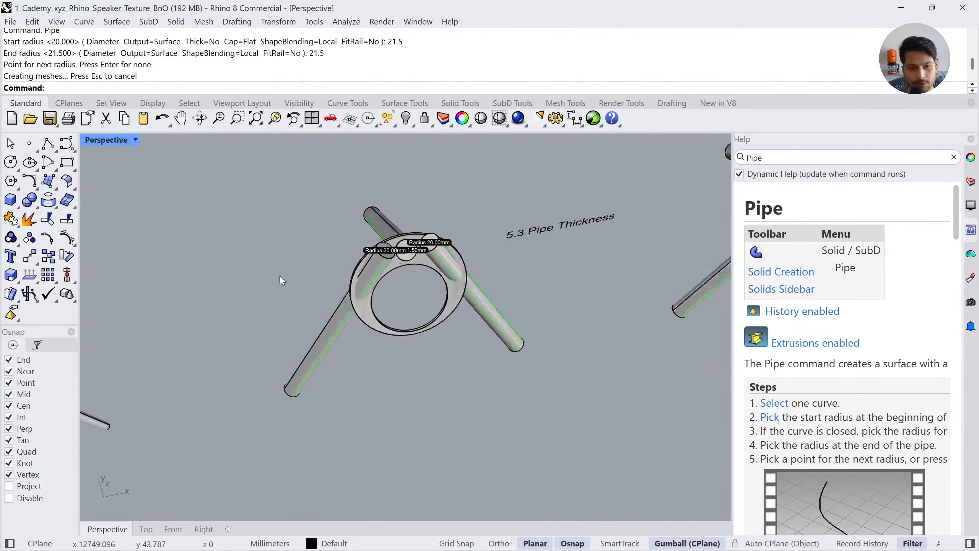
scroll(280, 276, down, 6)
shift+right_drag(455, 291, 343, 321)
scroll(433, 234, up, 8)
drag(524, 255, 497, 270)
text(zs)
key(Return)
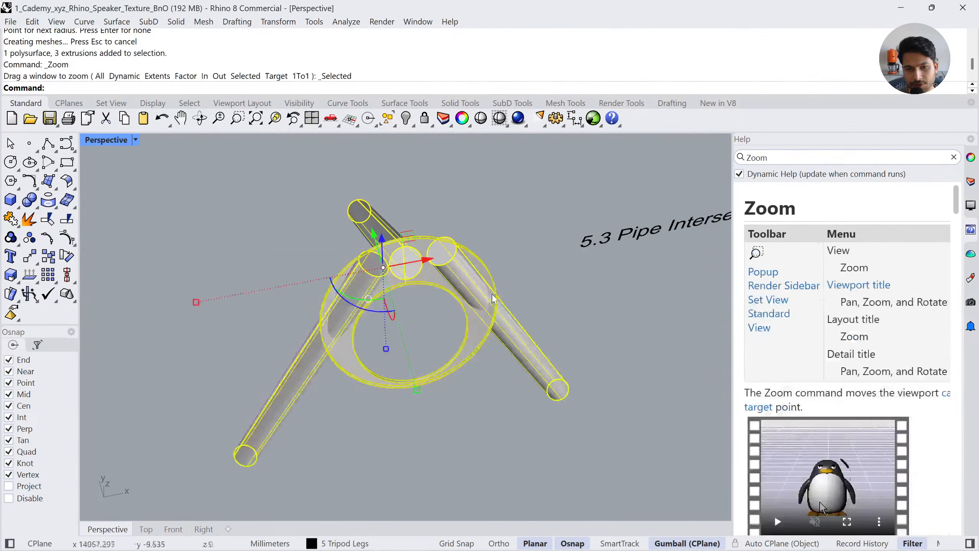
key(Escape)
mouse_move(437, 271)
right_down()
mouse_move(491, 255)
mouse_move(428, 260)
right_up()
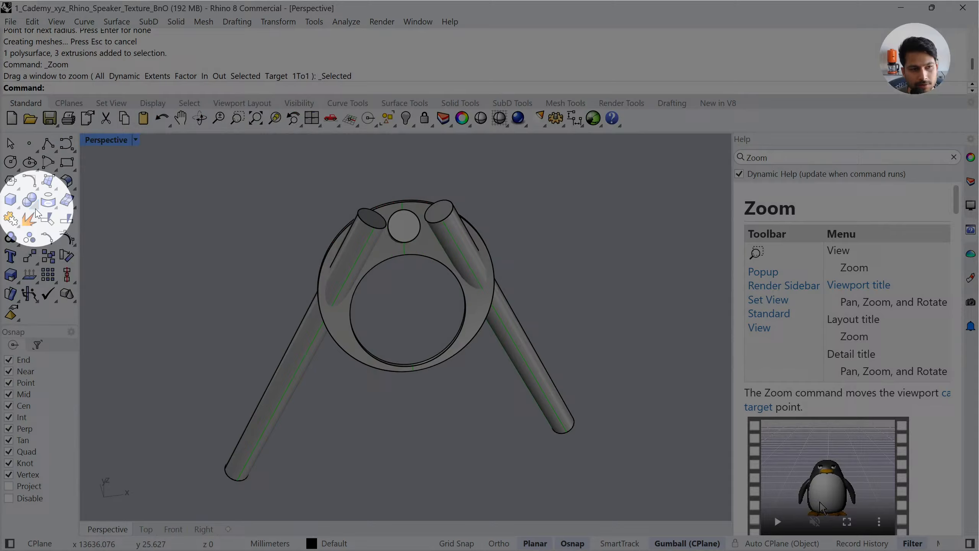
click(36, 209)
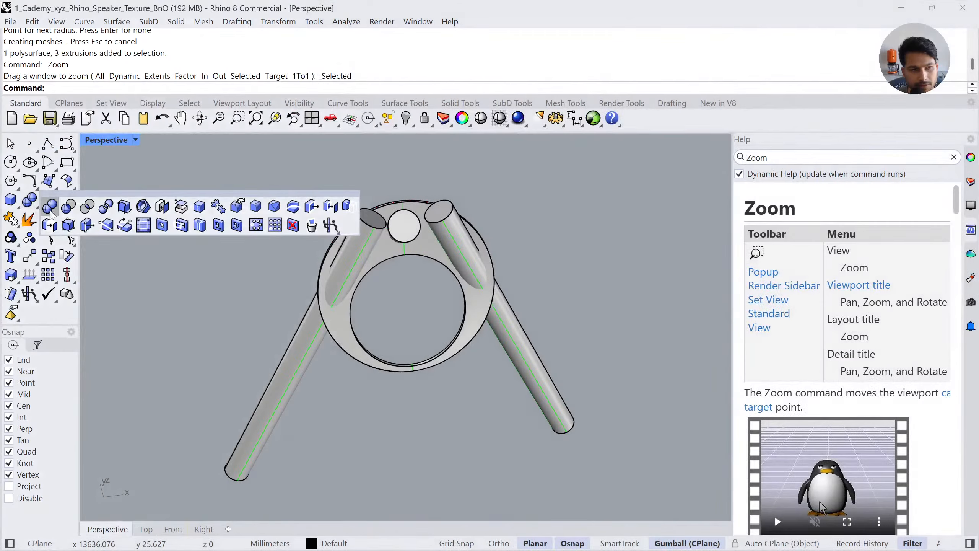
click(59, 211)
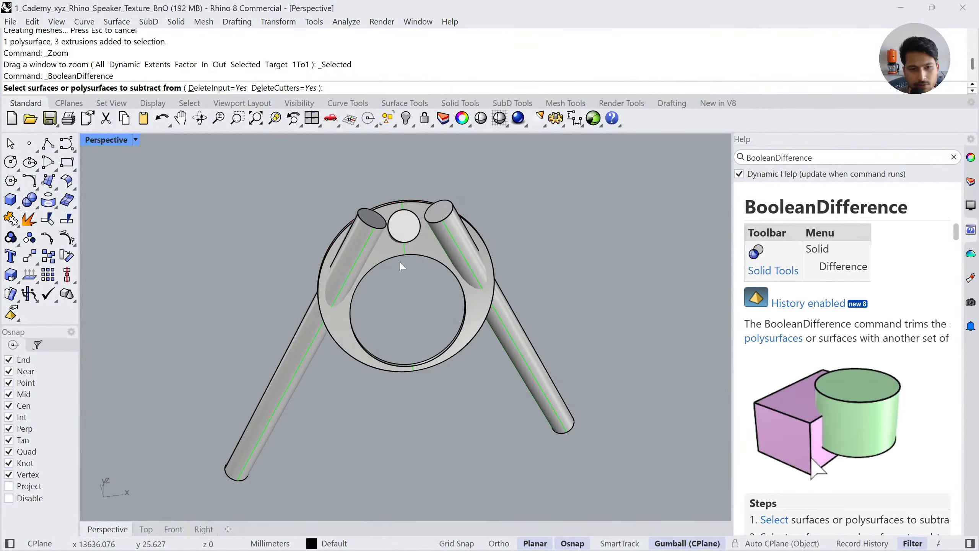
click(383, 253)
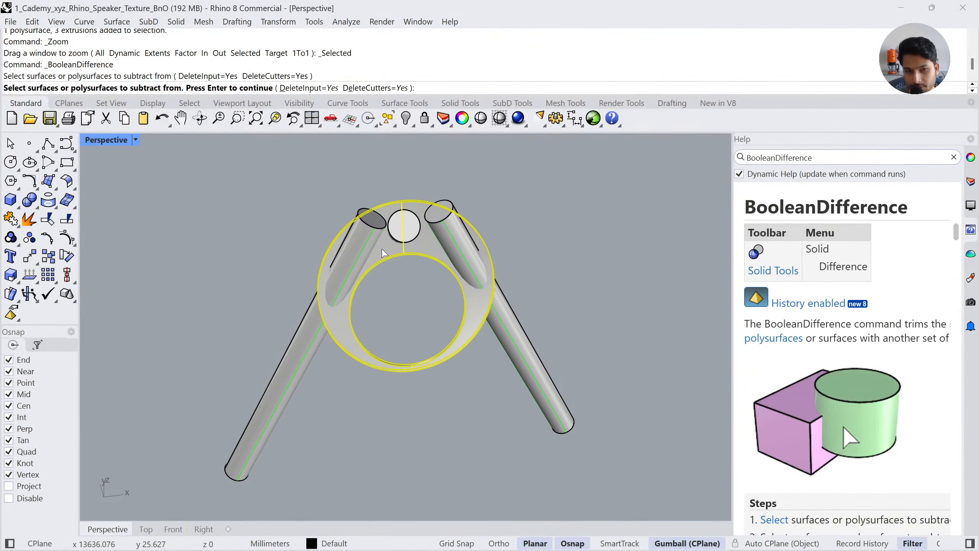
key(Return)
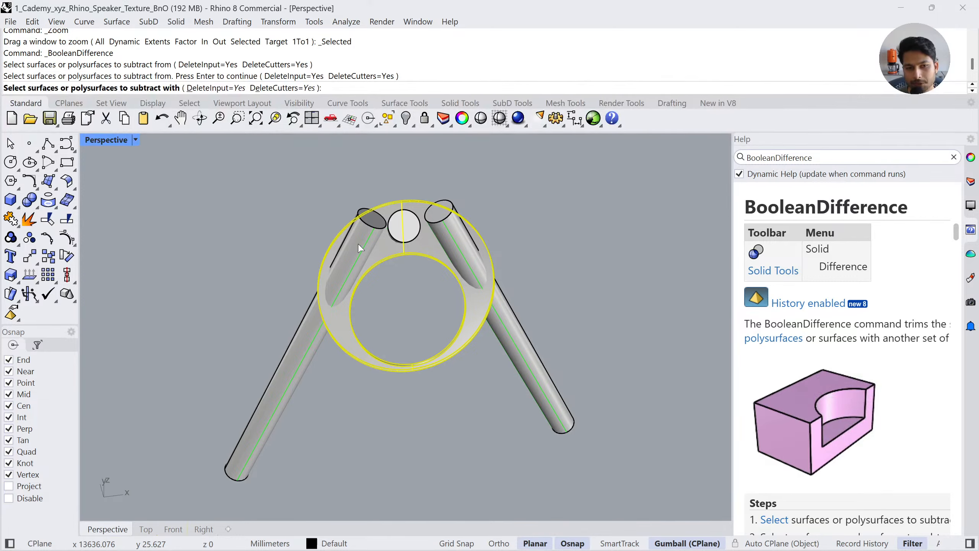
click(358, 243)
key(Return)
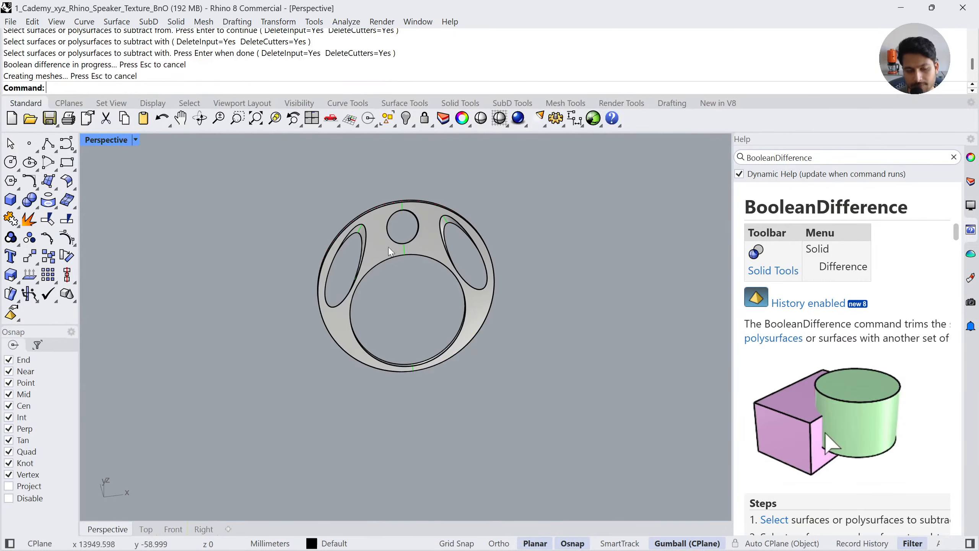
Copy the three oriented tripod legs from 5.2 Tripod Orient along the X axis onto the cut ring in 5.3 Pipe Intersection
right_drag(390, 251, 477, 239)
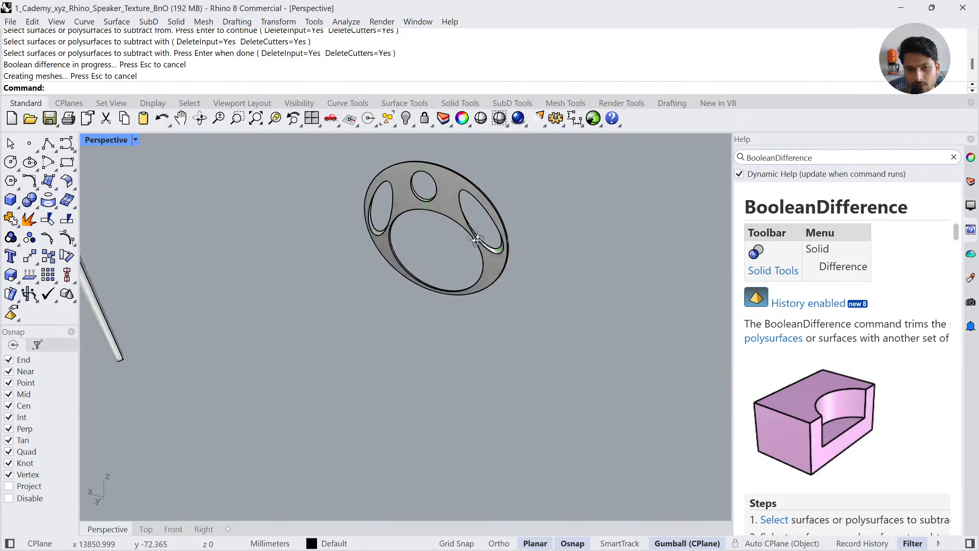
scroll(470, 301, down, 3)
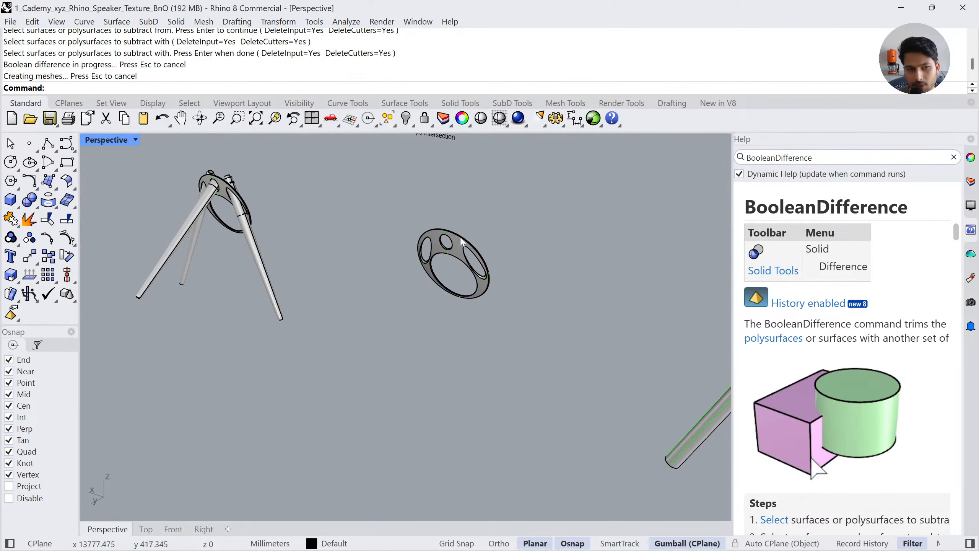
shift+right_drag(282, 269, 491, 334)
scroll(391, 278, down, 6)
shift+right_drag(671, 405, 547, 355)
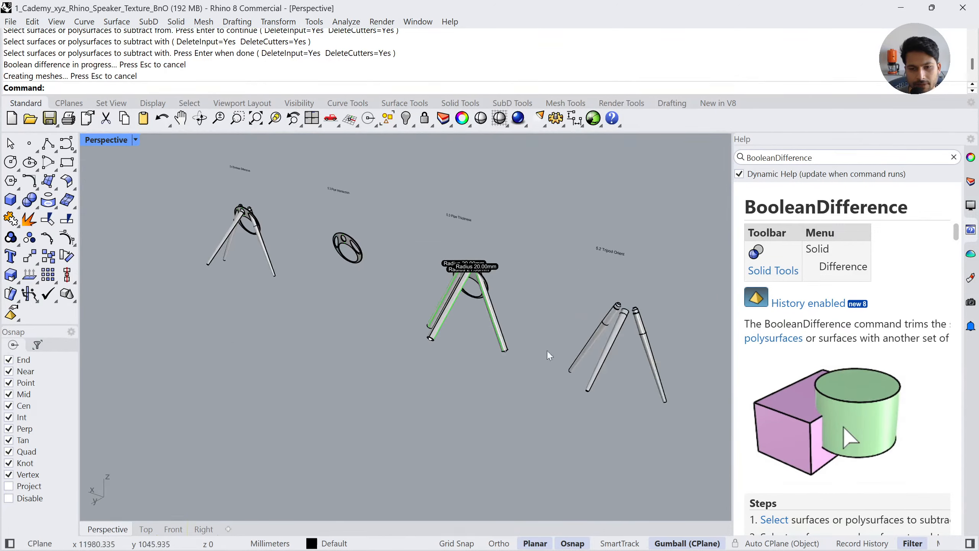
click(654, 367)
drag(571, 353, 315, 255)
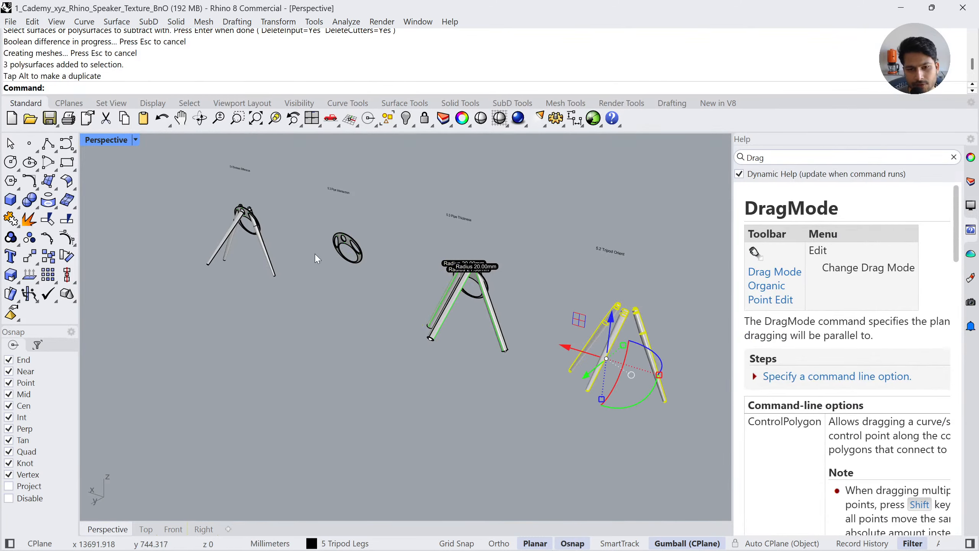
click(573, 355)
text(200)
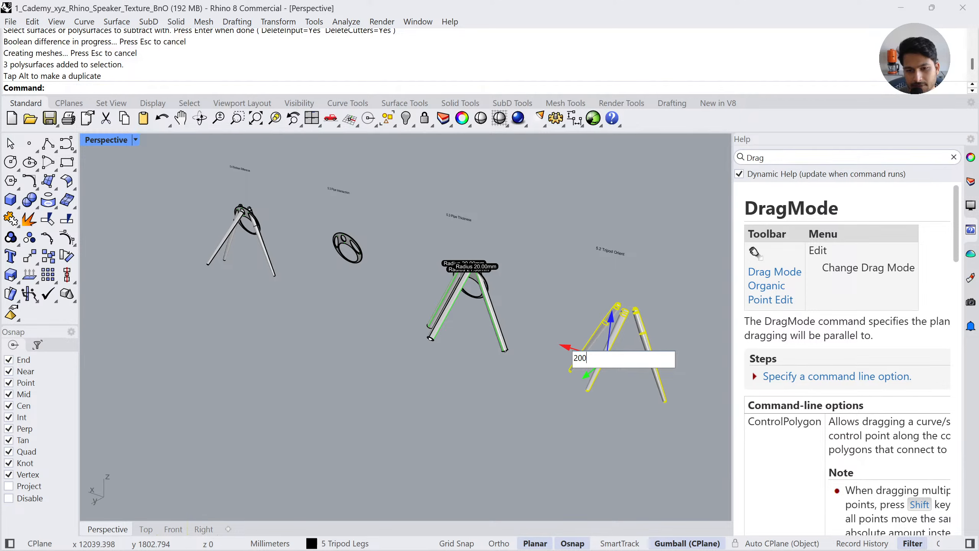
key(Return)
Inspect how the copied tripod legs pass through the holes in the ring from several angles
text(zs)
key(Return)
click(572, 226)
right_drag(573, 225, 433, 211)
scroll(432, 210, up, 7)
right_drag(465, 241, 543, 327)
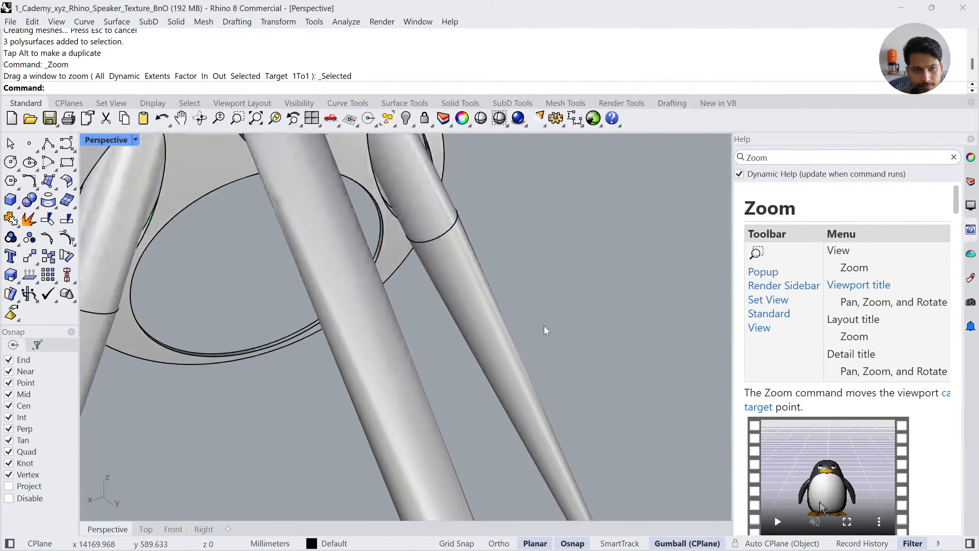
scroll(541, 339, down, 7)
right_drag(420, 335, 345, 316)
click(465, 268)
text(zs)
key(Return)
click(602, 277)
Show the 6 Vents layer and bring its 6.1 to 6.6 vent setups into view
scroll(319, 253, down, 14)
scroll(405, 324, down, 4)
shift+right_drag(437, 324, 417, 294)
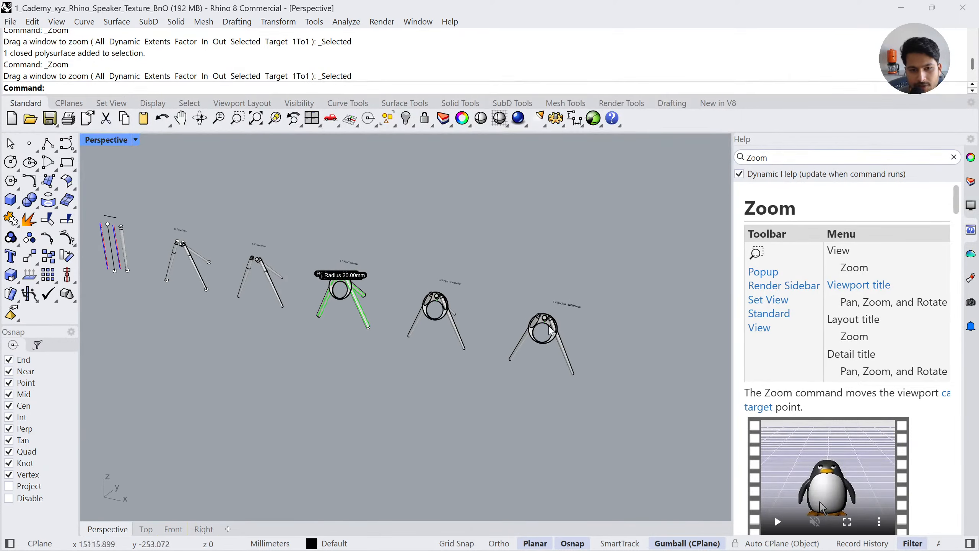
scroll(601, 354, down, 9)
scroll(574, 351, up, 5)
shift+right_drag(607, 359, 548, 352)
scroll(548, 352, up, 8)
click(971, 181)
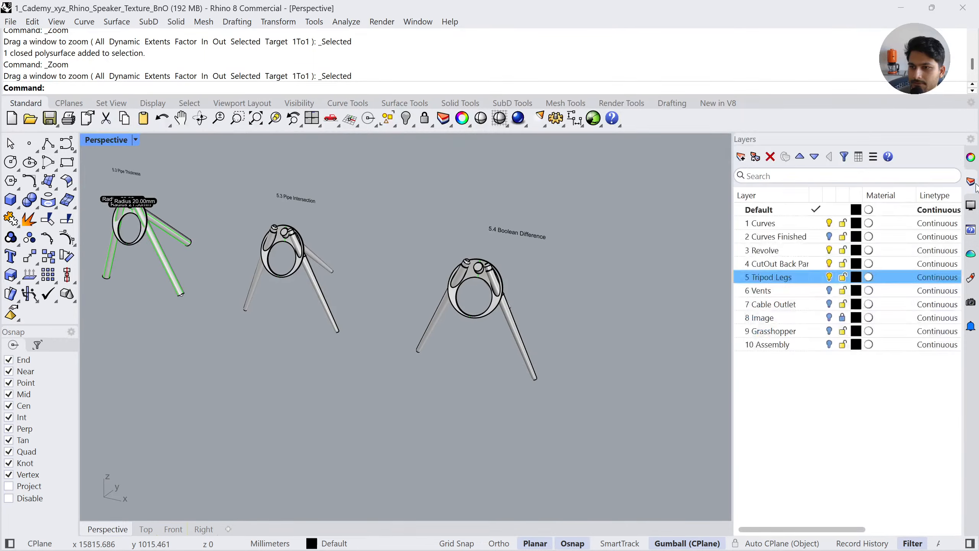
shift+right_drag(615, 349, 479, 316)
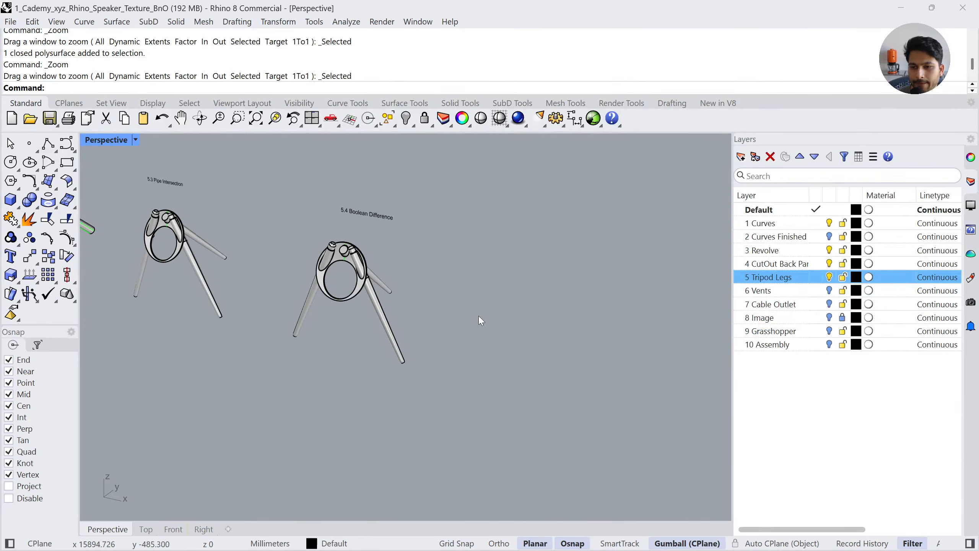
click(829, 293)
scroll(536, 305, down, 4)
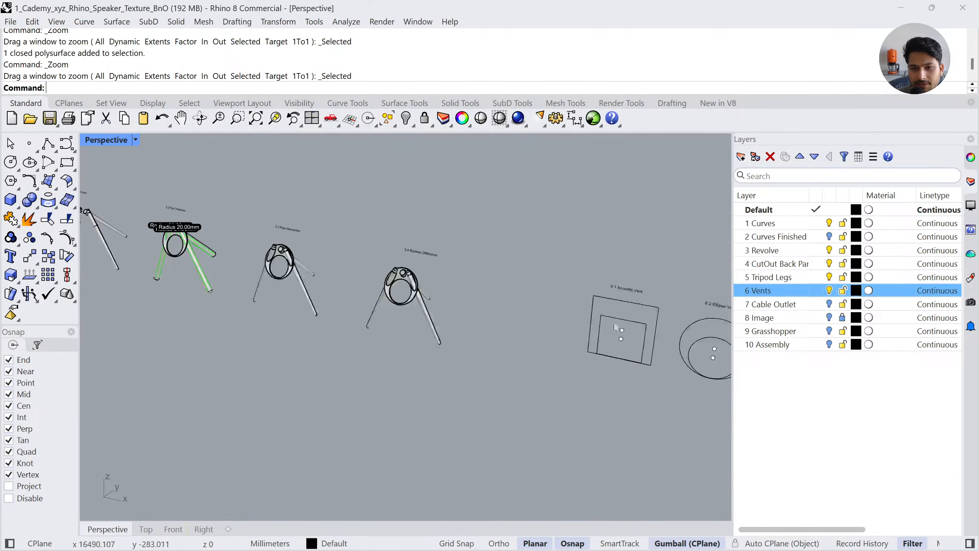
shift+right_drag(536, 307, 260, 282)
mouse_move(340, 308)
right_down()
mouse_move(320, 308)
mouse_move(345, 311)
right_up()
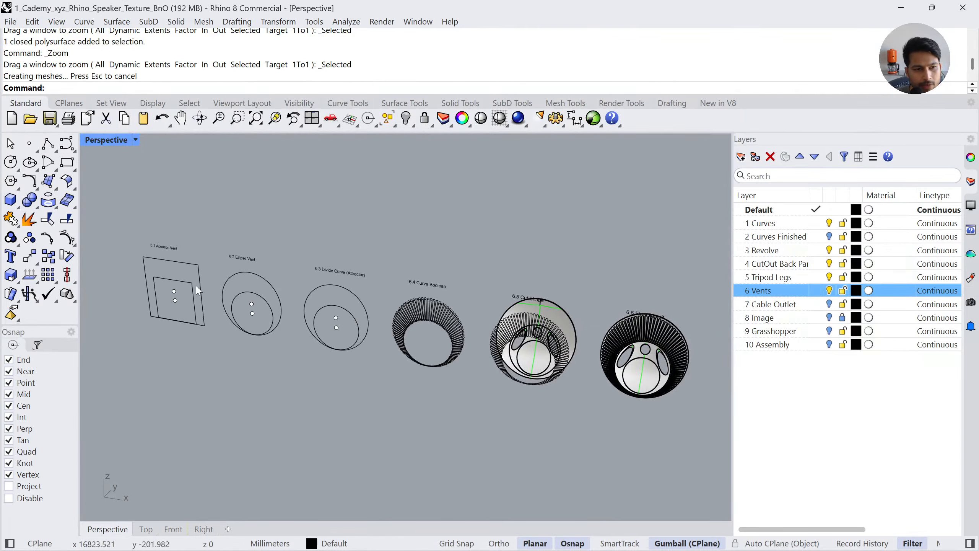
In the Front view, draw an ellipse inscribed in the inner 6.1 Acoustic Vent rectangle, centred on its center point
scroll(189, 291, up, 2)
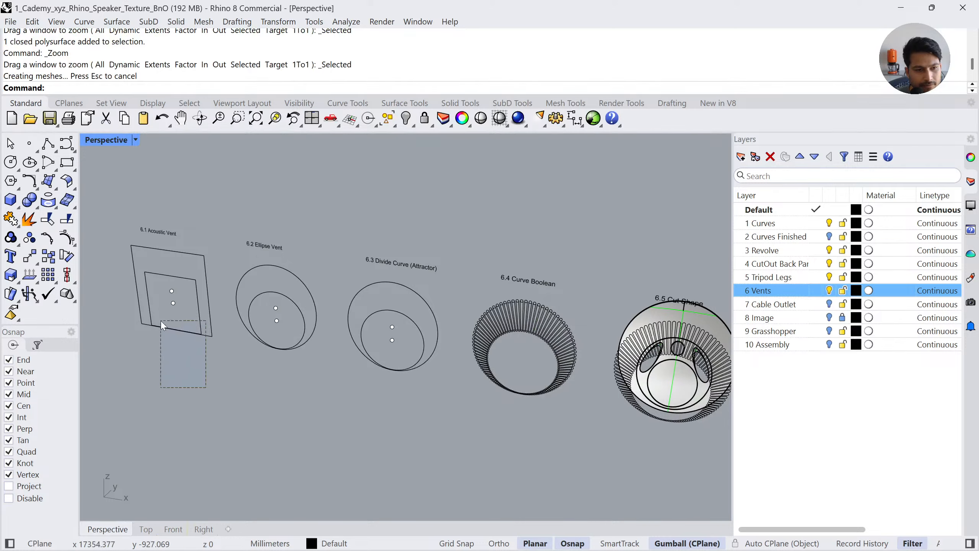
drag(162, 325, 162, 324)
click(173, 529)
key(ctrl+shift+e)
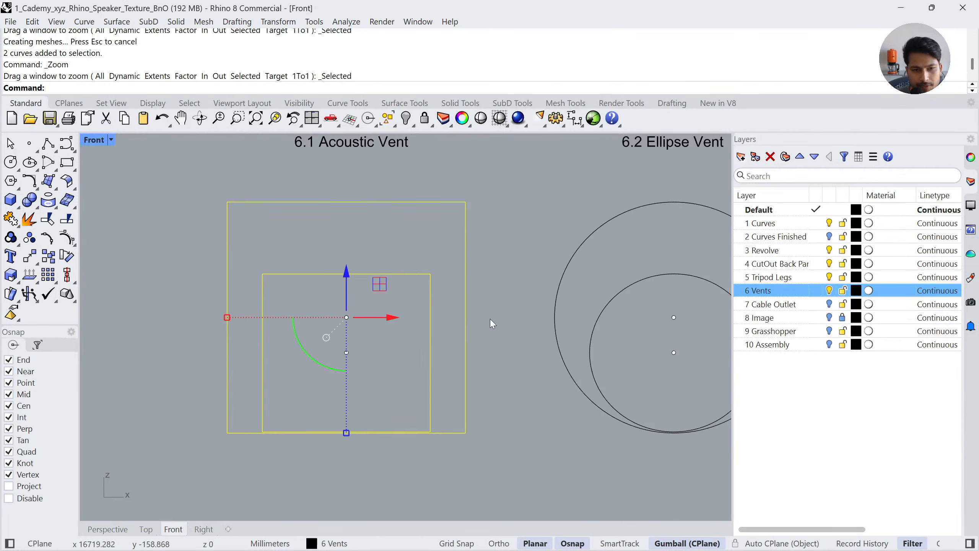
key(Escape)
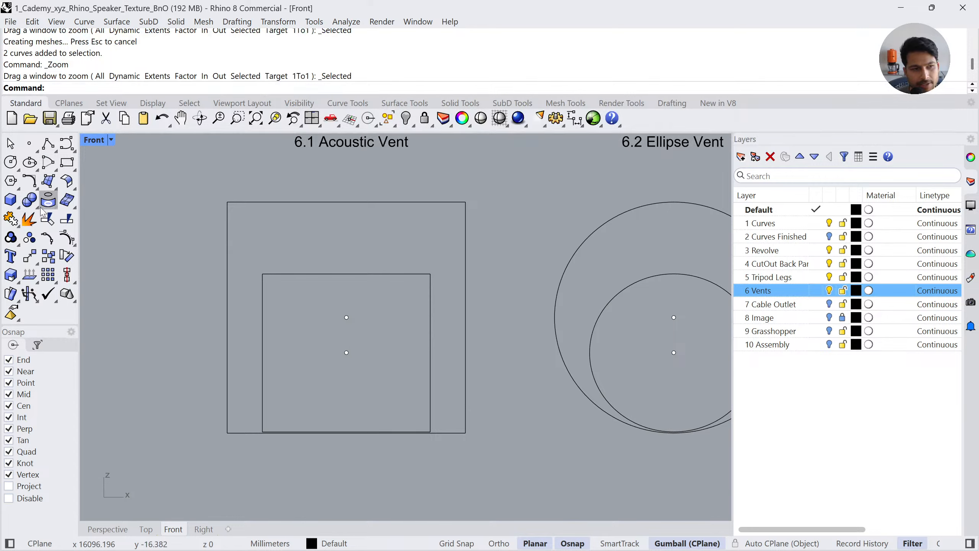
click(32, 167)
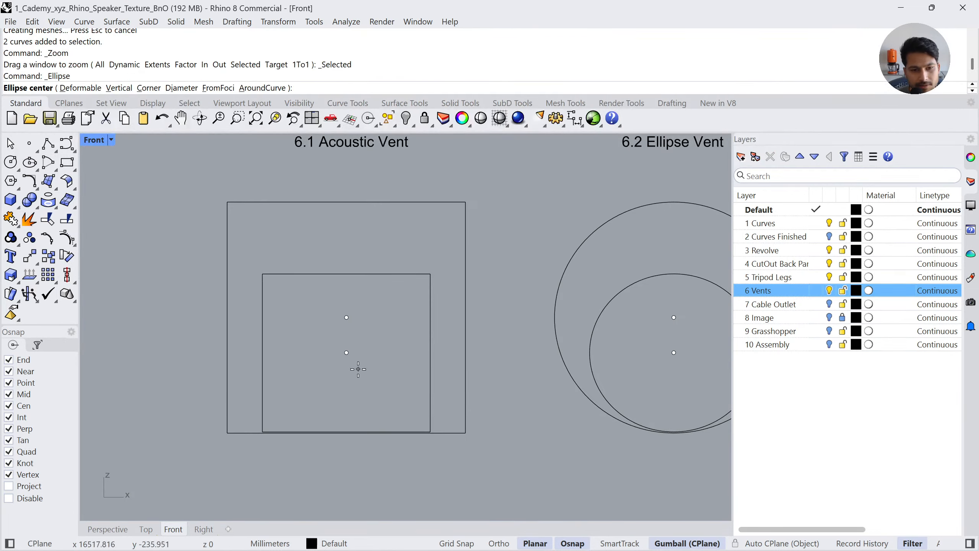
click(347, 352)
click(430, 352)
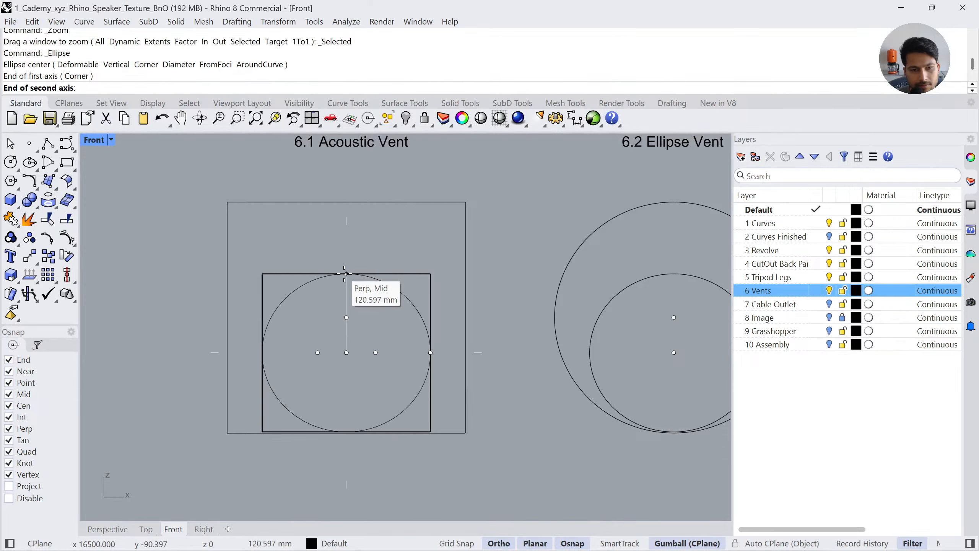
click(346, 273)
Draw a second ellipse inscribed in the outer 6.1 Acoustic Vent rectangle, centred on the upper point
key(Return)
click(346, 317)
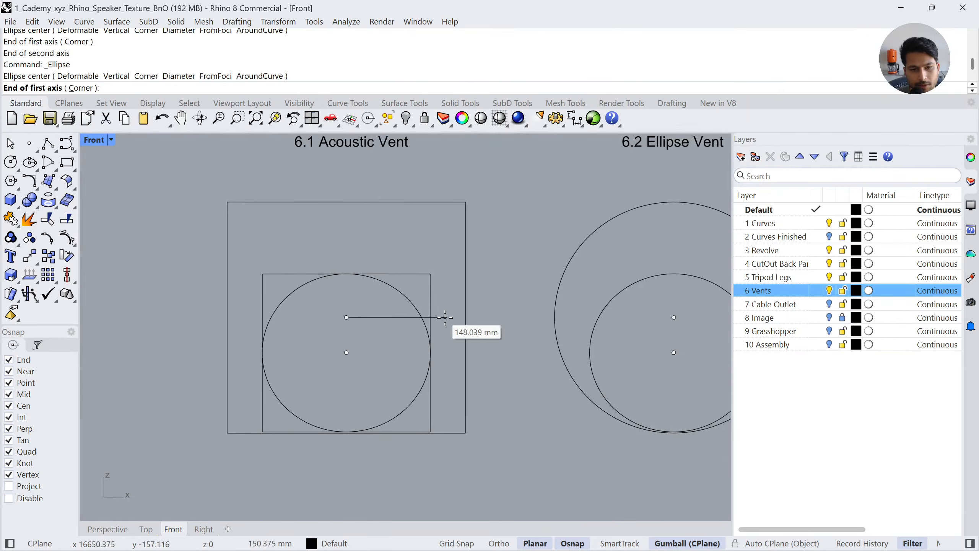
click(466, 317)
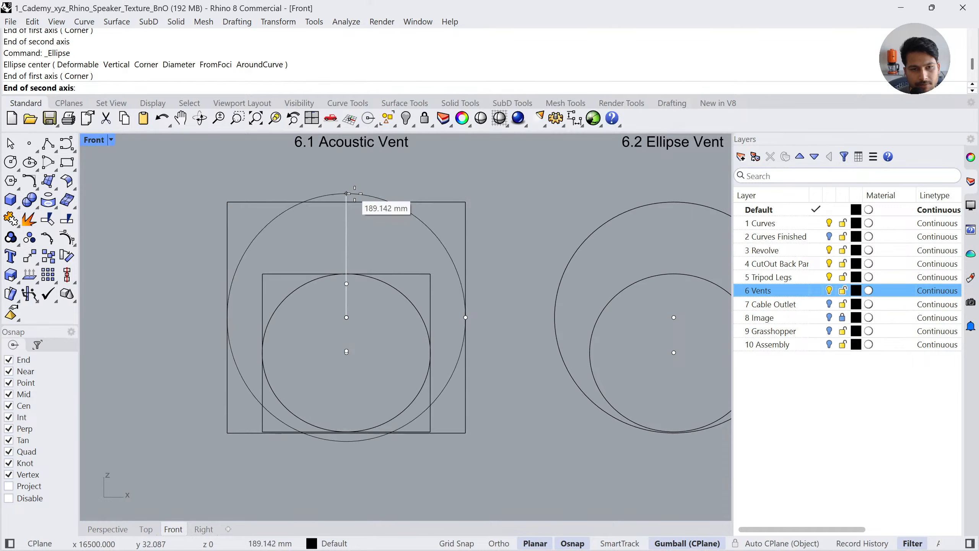
click(347, 201)
Examine the division points on both 6.3 Divide Curve (Attractor) ellipses and compare them with the 6.4 Curve Boolean curves
scroll(358, 291, down, 4)
right_drag(584, 310, 212, 303)
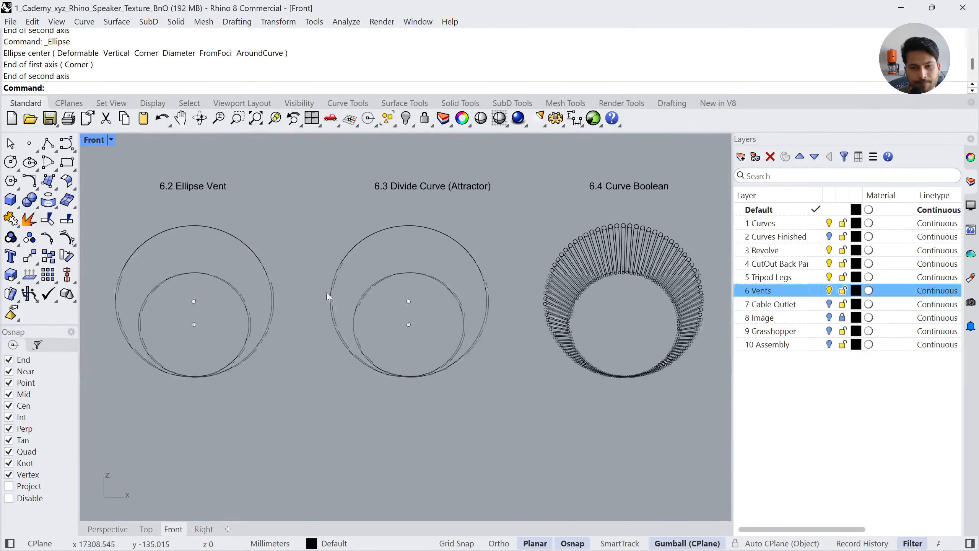
right_drag(452, 286, 381, 293)
click(374, 289)
shift+click(405, 260)
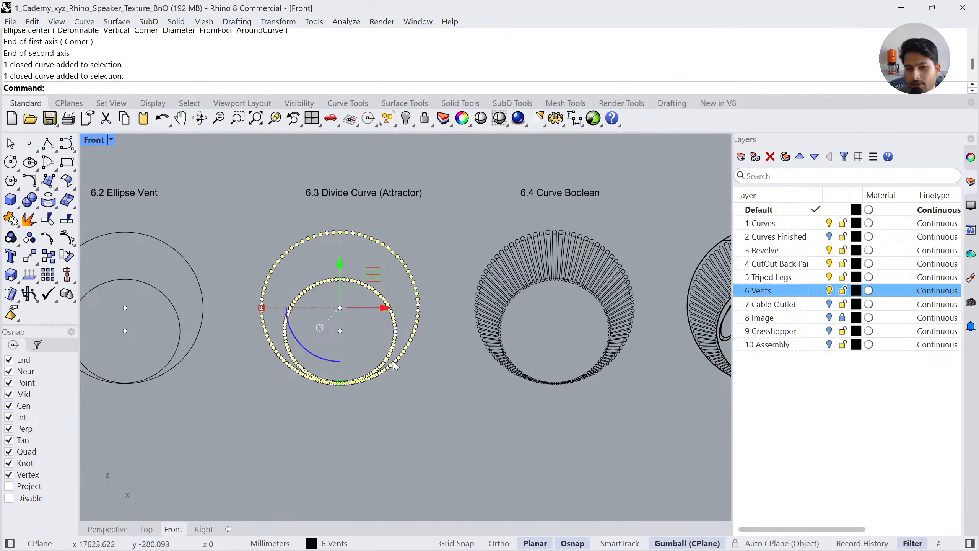
right_drag(428, 361, 369, 392)
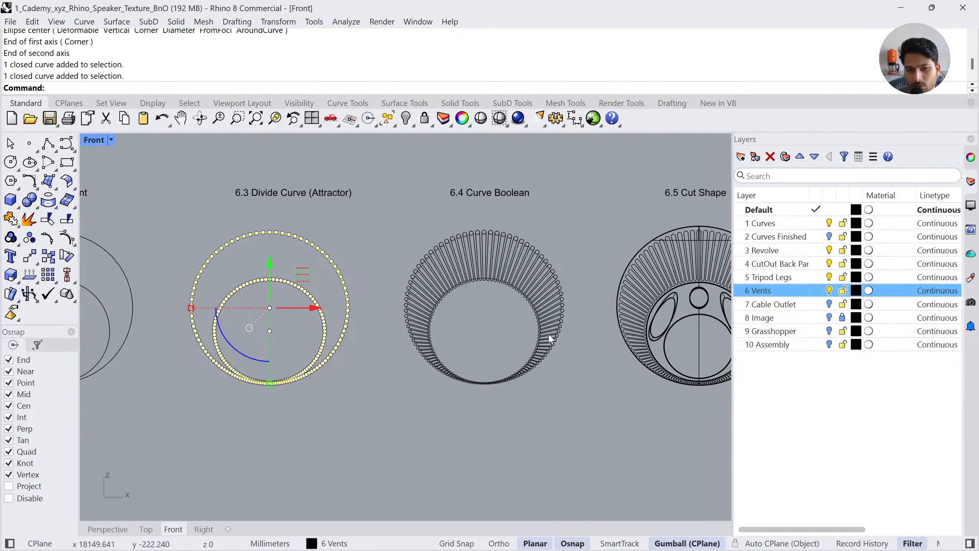
click(548, 394)
click(555, 313)
click(569, 389)
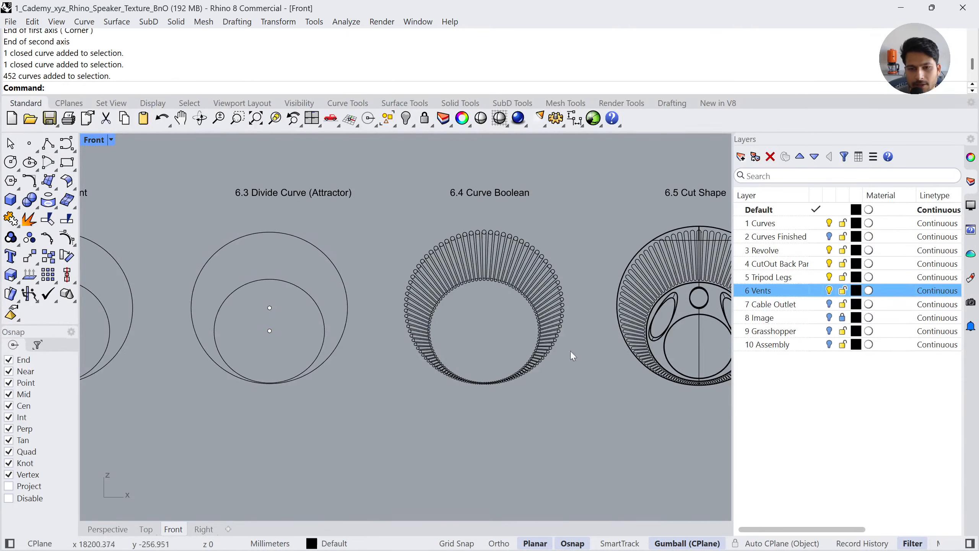
Examine the radial slot curves and end circles of the 6.4 Curve Boolean setup up close
right_drag(591, 325, 497, 327)
right_drag(284, 288, 361, 292)
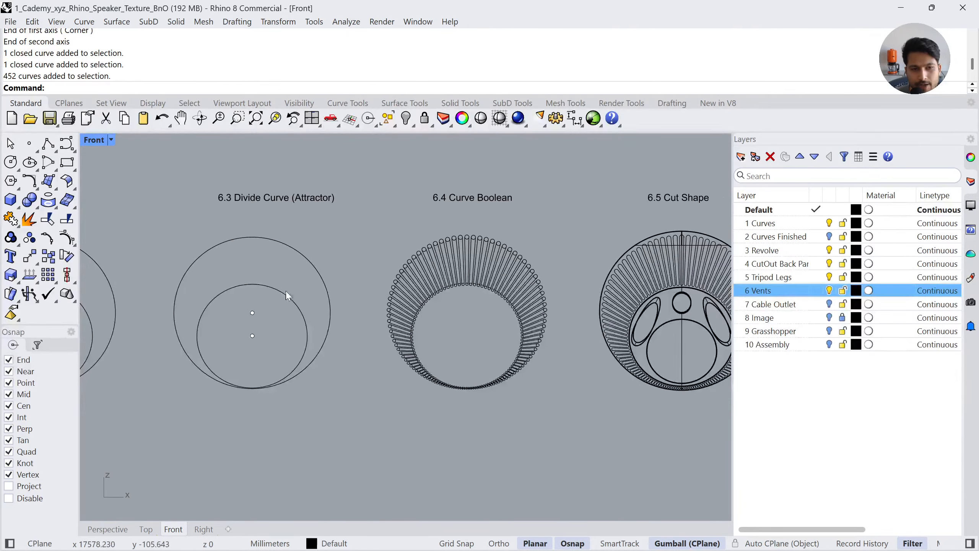
click(480, 273)
text(zs)
key(Return)
scroll(415, 273, down, 2)
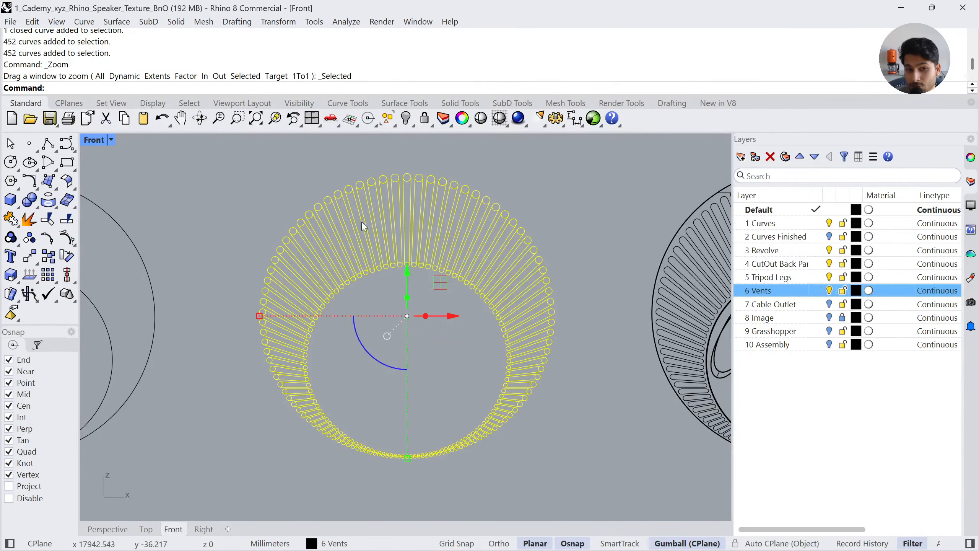
scroll(454, 198, up, 3)
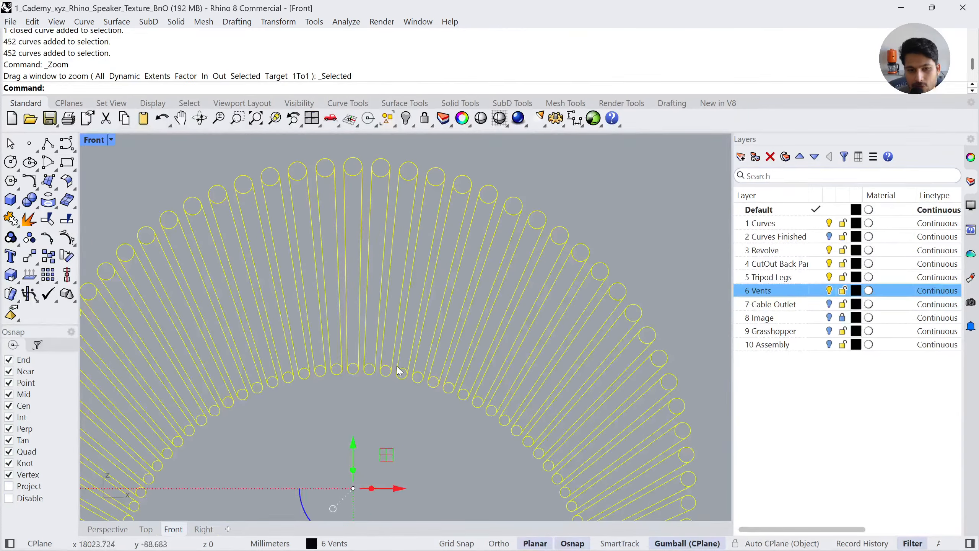
Draw a freehand practice circle below and between the 6.3 Divide Curve (Attractor) and 6.4 Curve Boolean figures
key(Escape)
scroll(440, 305, down, 4)
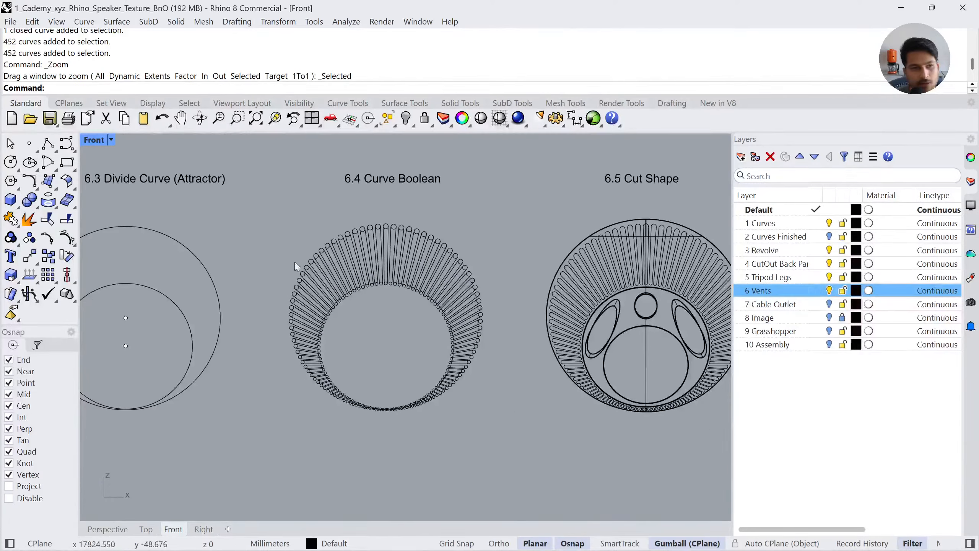
click(10, 162)
click(231, 415)
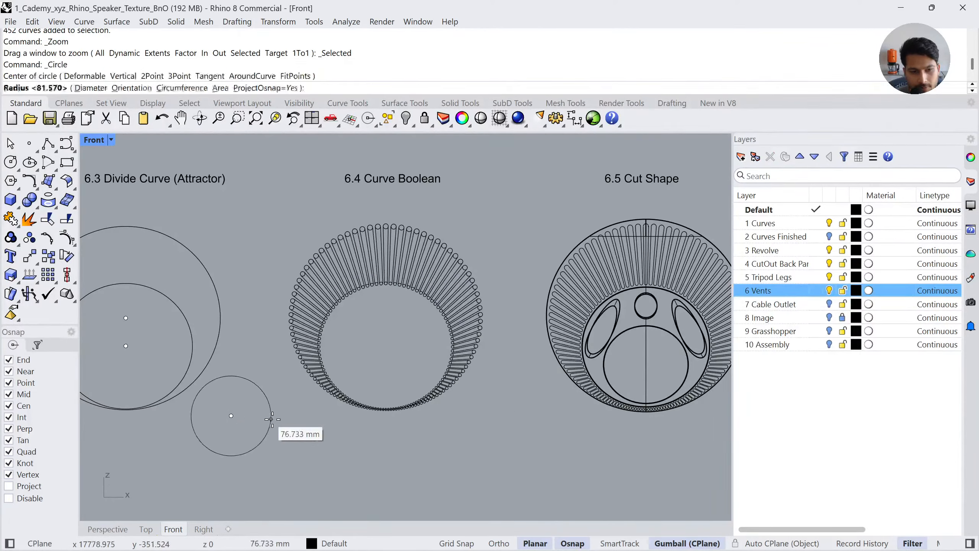
click(267, 424)
drag(205, 389, 229, 402)
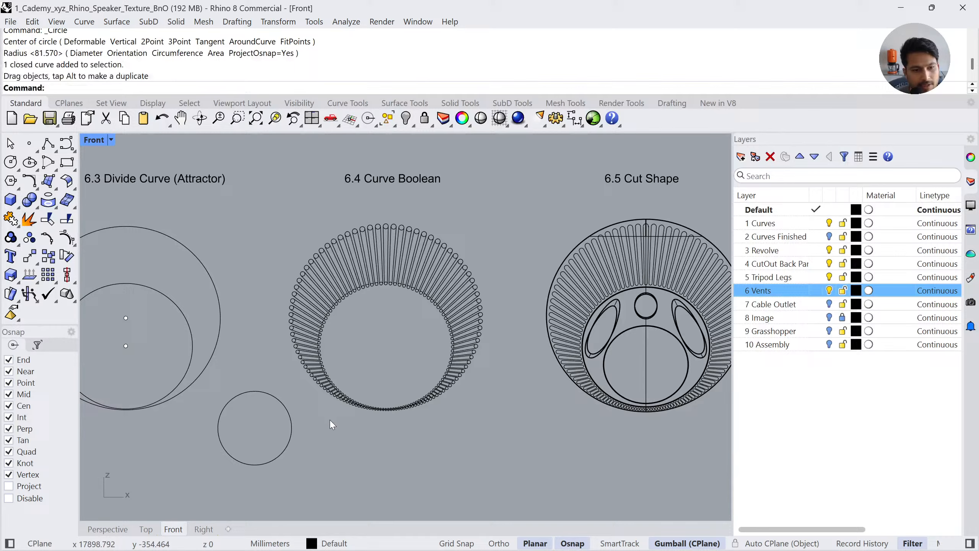
Draw a rectangle overlapping the practice circle and a six-sided inscribed polygon overlapping the rectangle's lower corner
click(64, 165)
click(269, 436)
click(341, 479)
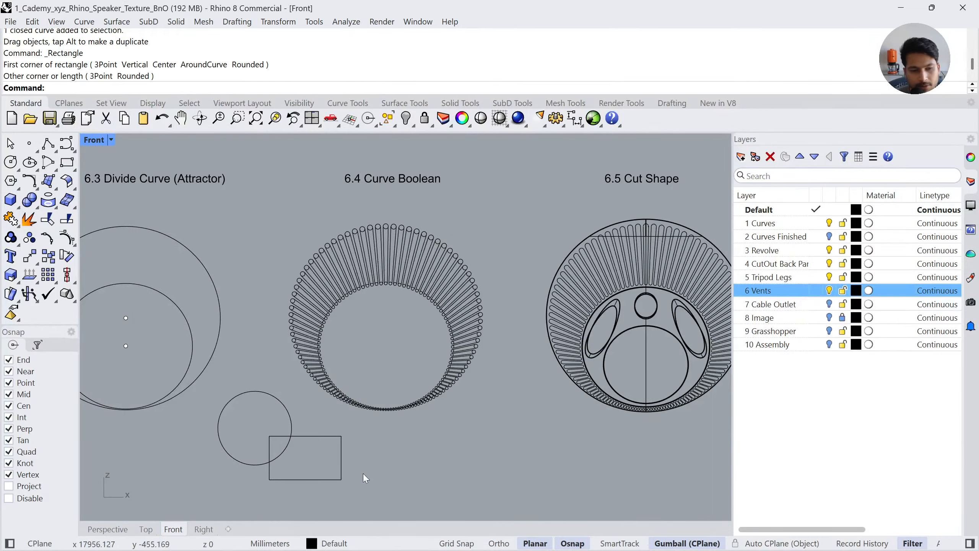
click(11, 181)
scroll(348, 478, up, 3)
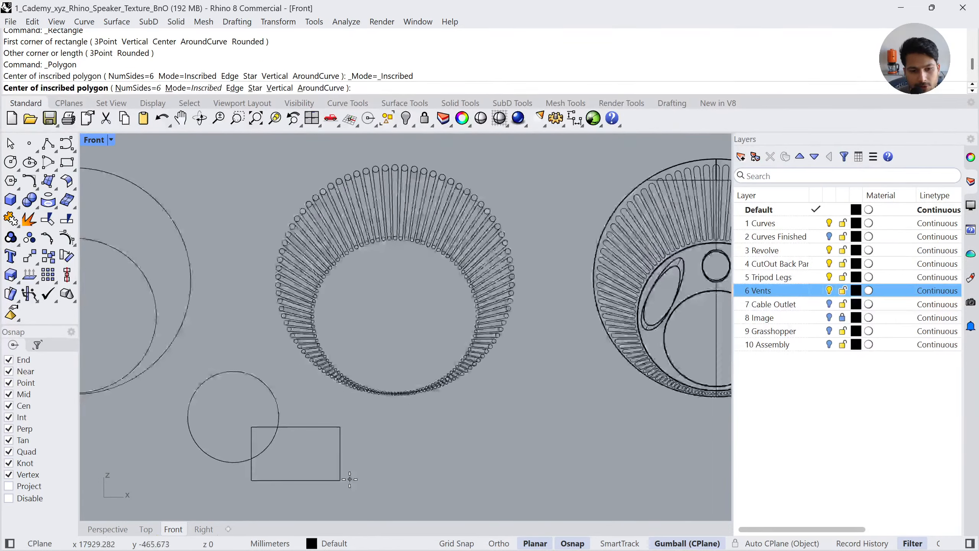
click(362, 486)
right_drag(410, 404, 503, 334)
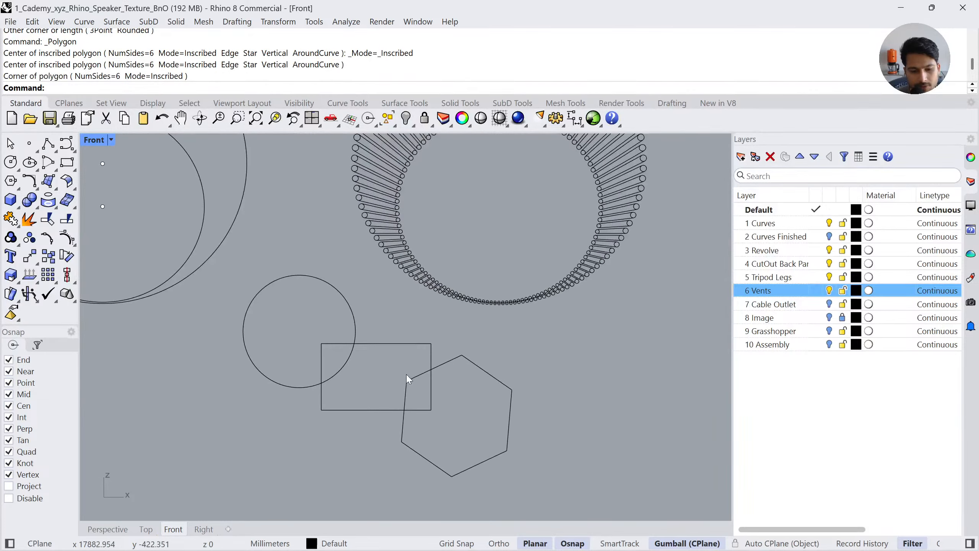
Merge the overlapping circle, rectangle and hexagon into one outline with Curve Boolean, using all regions and keeping the input curves
click(30, 180)
drag(101, 179, 174, 177)
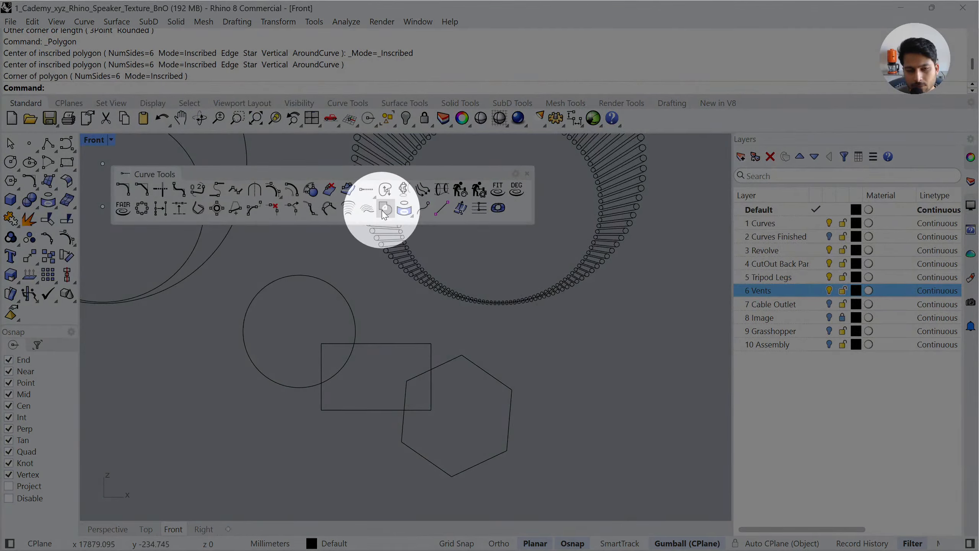
click(384, 213)
drag(316, 351, 316, 351)
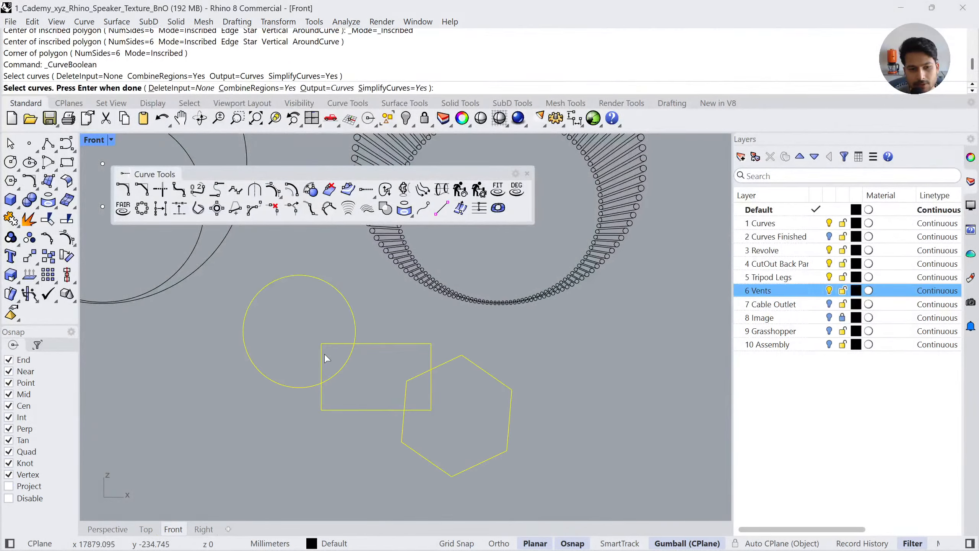
key(Return)
click(504, 88)
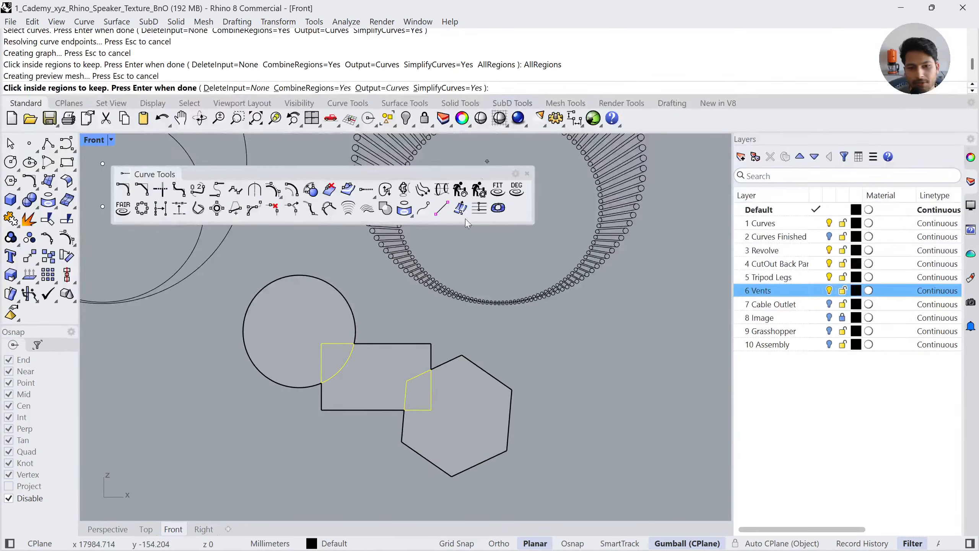
key(Return)
Move the merged outline beside the original shapes, and delete all four practice curves
scroll(403, 327, down, 3)
drag(404, 326, 574, 355)
click(657, 368)
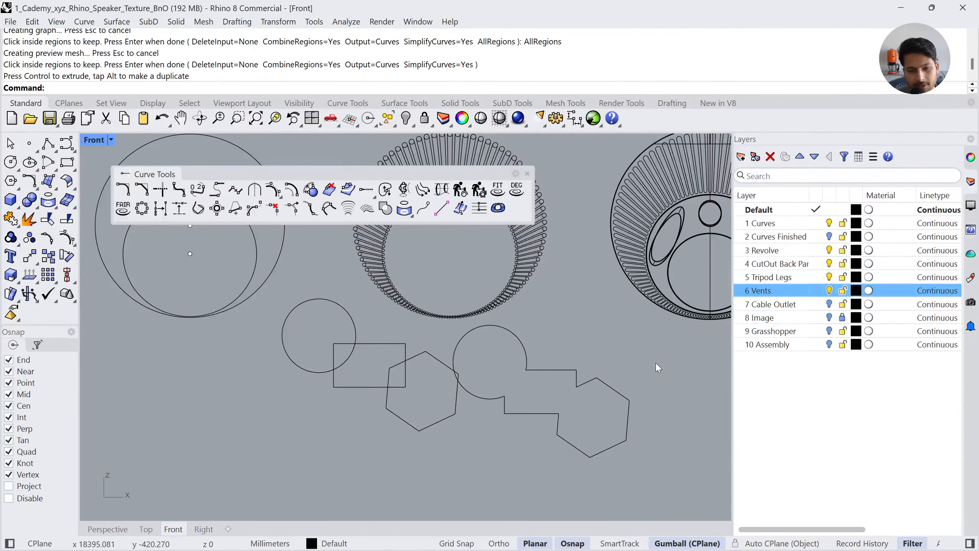
drag(321, 421, 307, 429)
key(Delete)
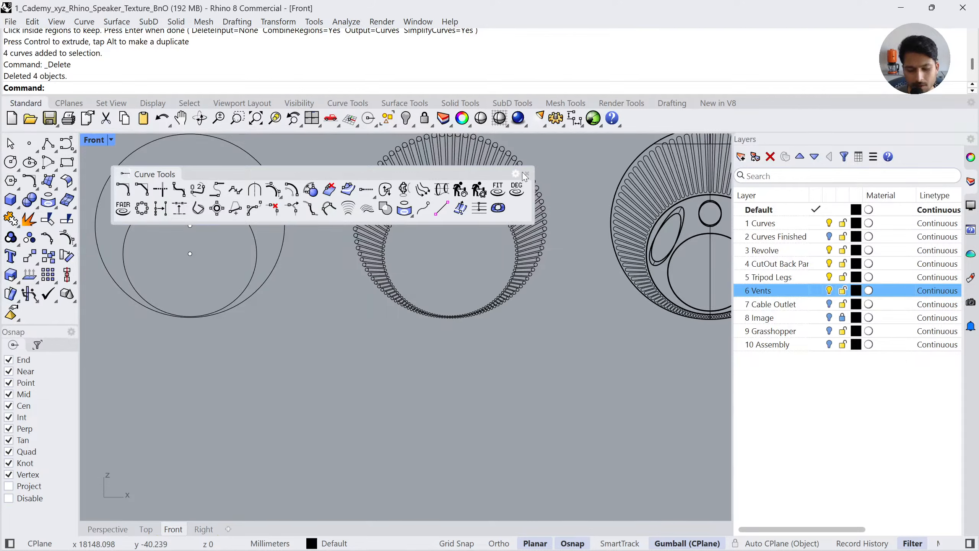
Examine the 5.4 Boolean Difference and 5.3 Pipe Intersection tripod assemblies in the Front and Perspective views
scroll(497, 377, down, 5)
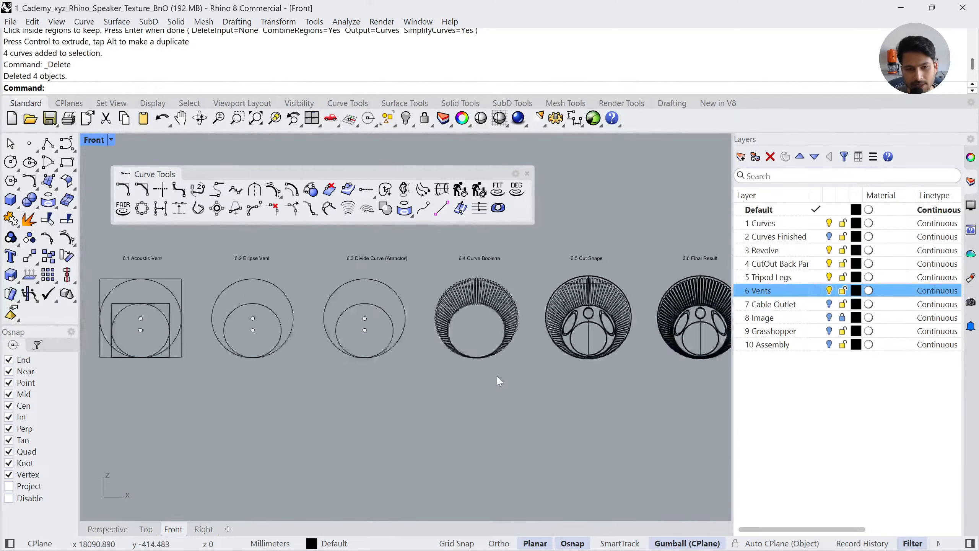
scroll(510, 361, down, 4)
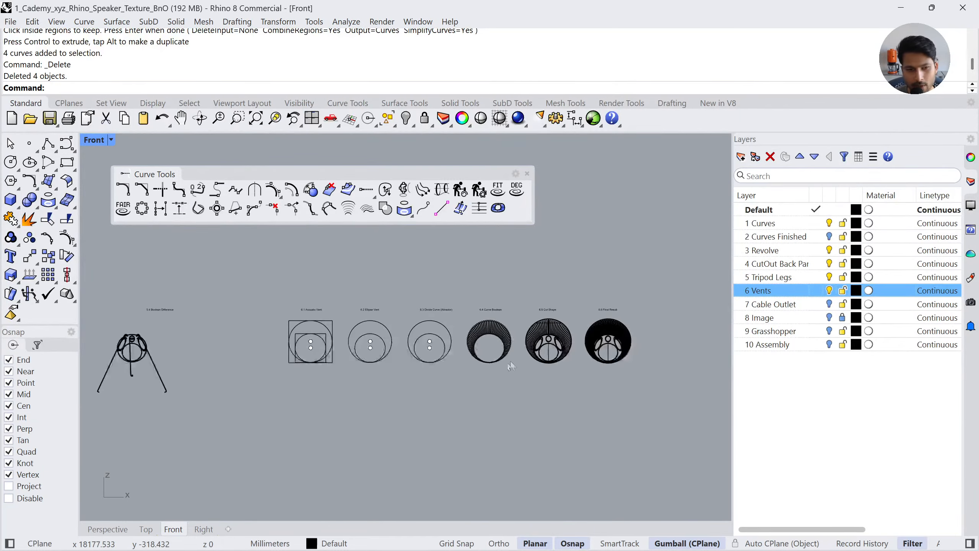
right_drag(293, 368, 490, 327)
scroll(338, 310, up, 11)
scroll(338, 288, up, 2)
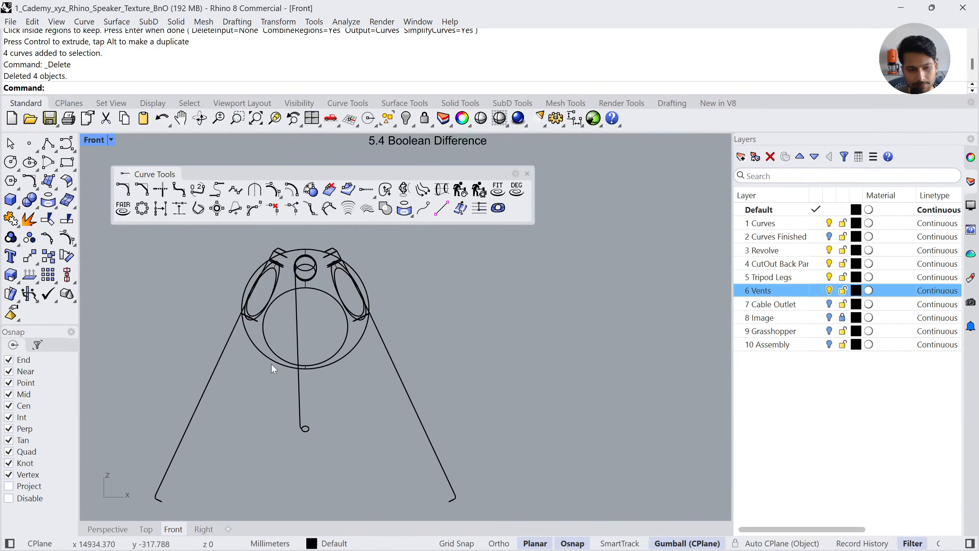
click(115, 536)
scroll(223, 453, down, 5)
scroll(330, 341, up, 6)
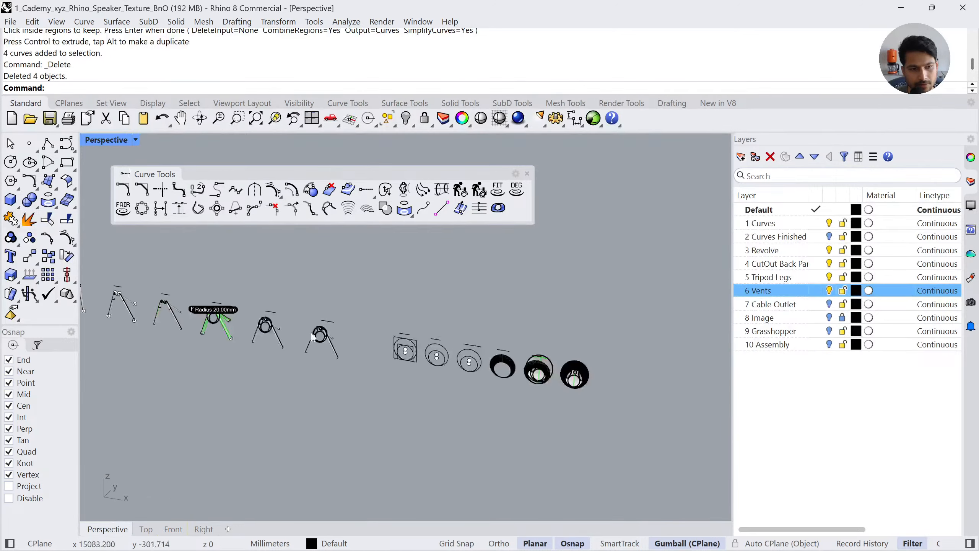
scroll(331, 326, up, 12)
scroll(328, 309, down, 8)
shift+right_drag(187, 284, 406, 310)
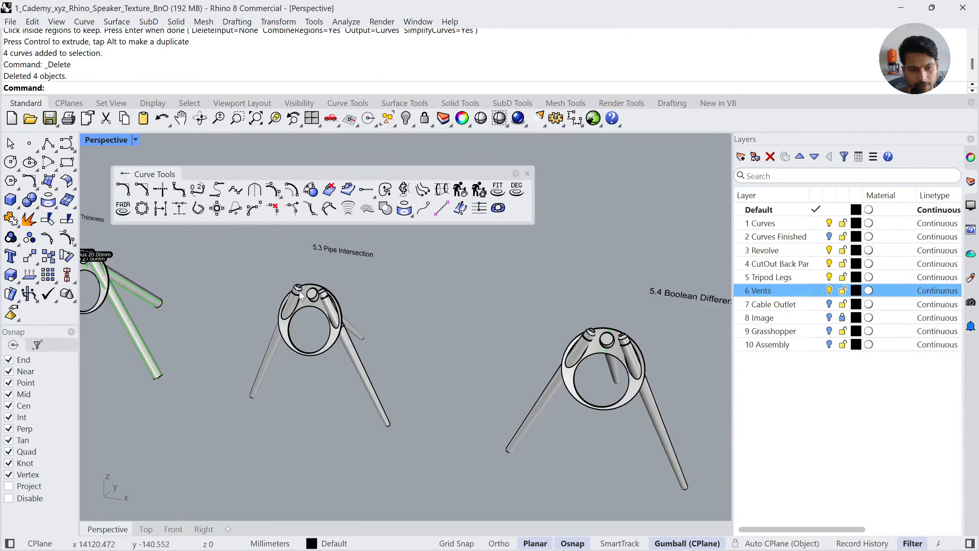
scroll(299, 292, up, 8)
scroll(348, 296, down, 9)
shift+right_drag(195, 312, 346, 366)
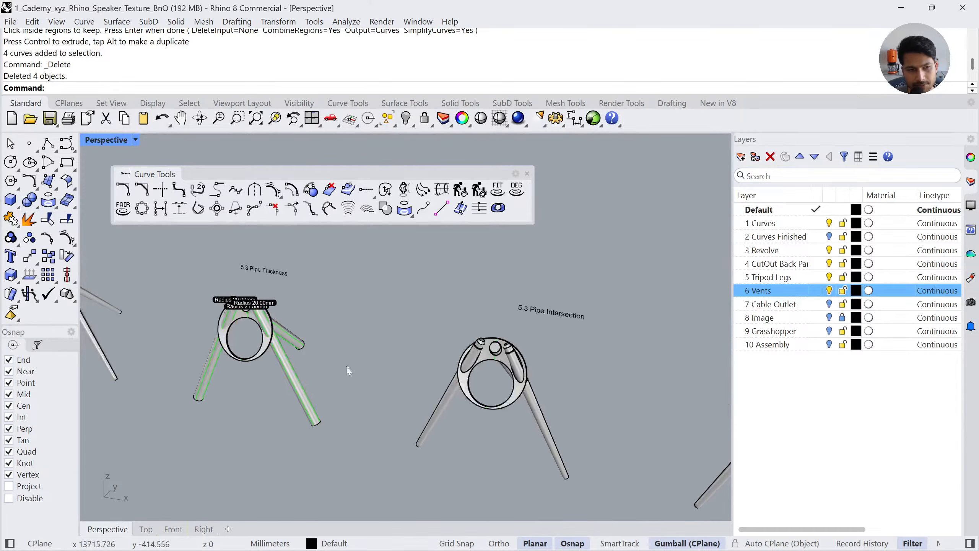
Delete the three extruded leg cylinders from the 5.3 Pipe Thickness assembly, leaving their circles and axis lines
scroll(250, 306, up, 10)
shift+right_drag(251, 307, 386, 355)
scroll(387, 355, up, 1)
click(391, 358)
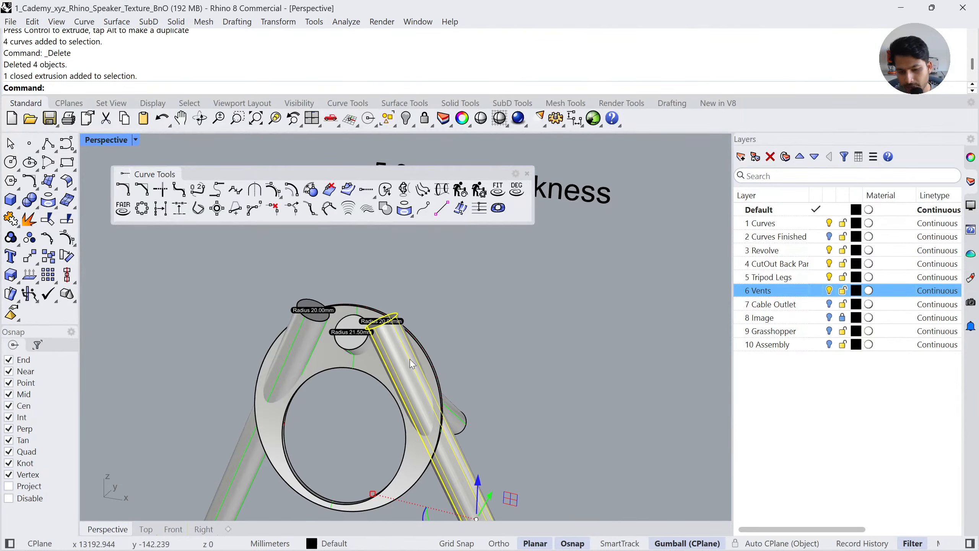
key(Delete)
click(463, 432)
key(Delete)
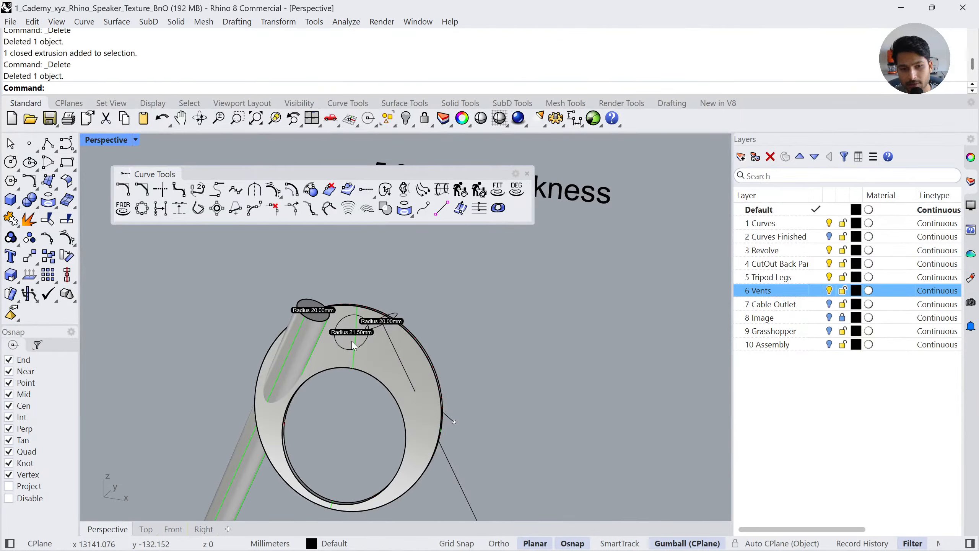
click(302, 349)
key(Delete)
Create a planar surface from the 20 mm radius circle at the top of the right-hand leg axis
click(395, 314)
text(zs)
key(Return)
mouse_move(399, 311)
right_down()
mouse_move(407, 275)
mouse_move(407, 303)
right_up()
scroll(408, 280, down, 3)
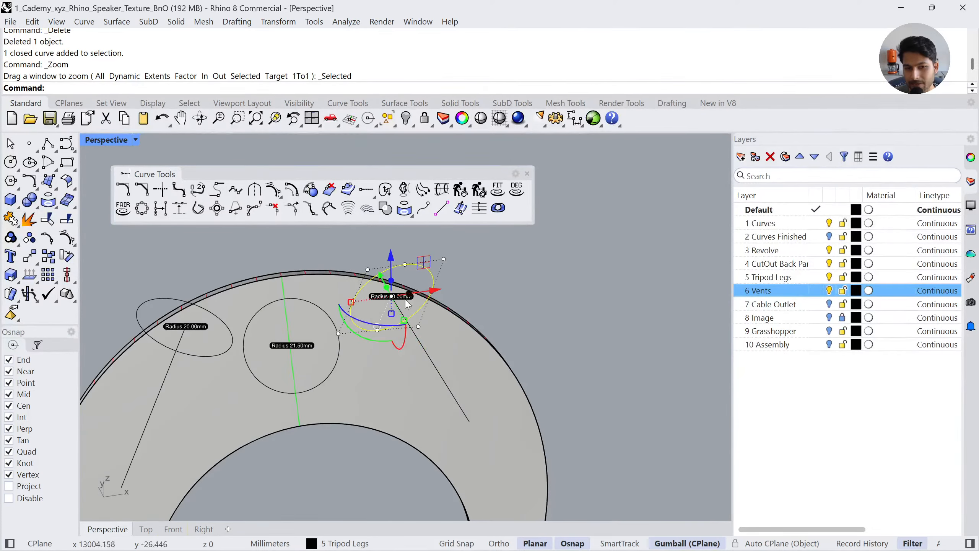
key(Escape)
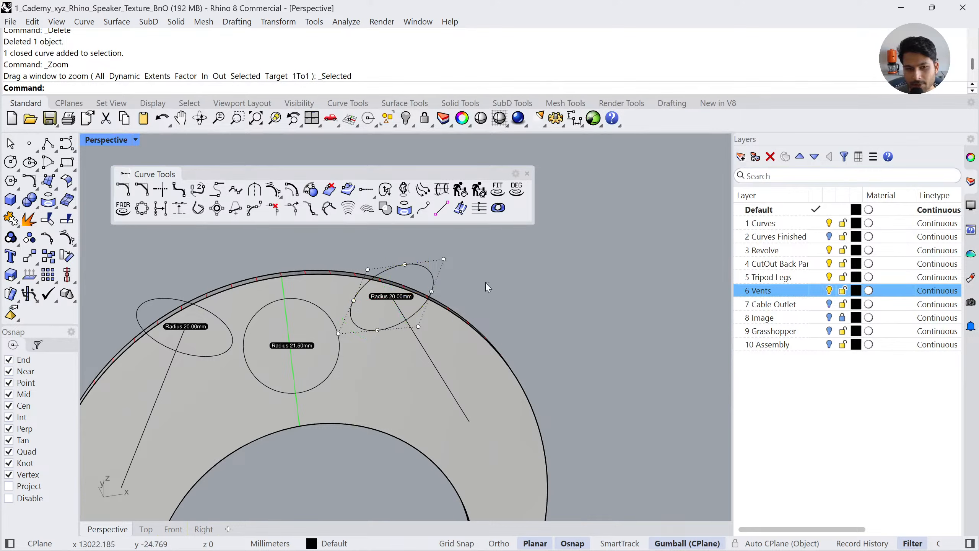
click(434, 280)
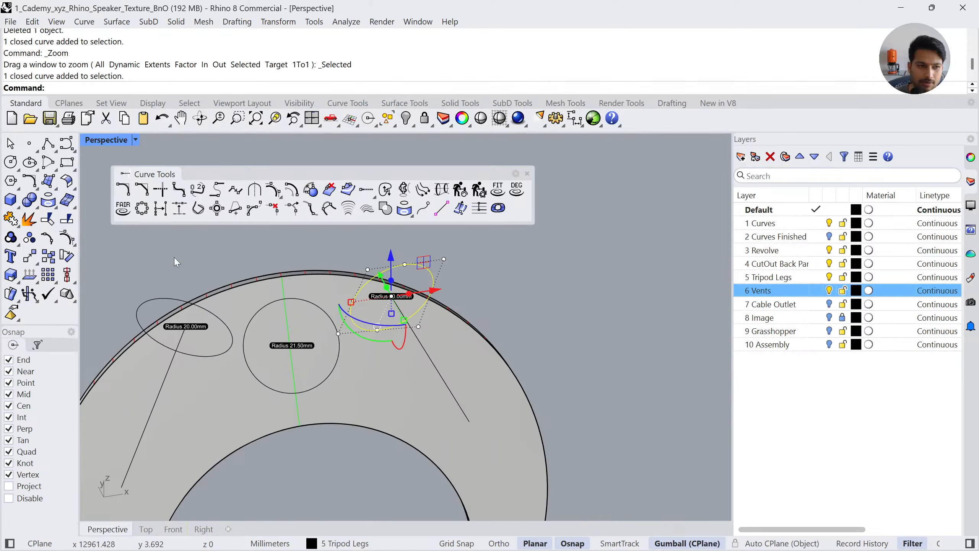
click(56, 190)
click(88, 188)
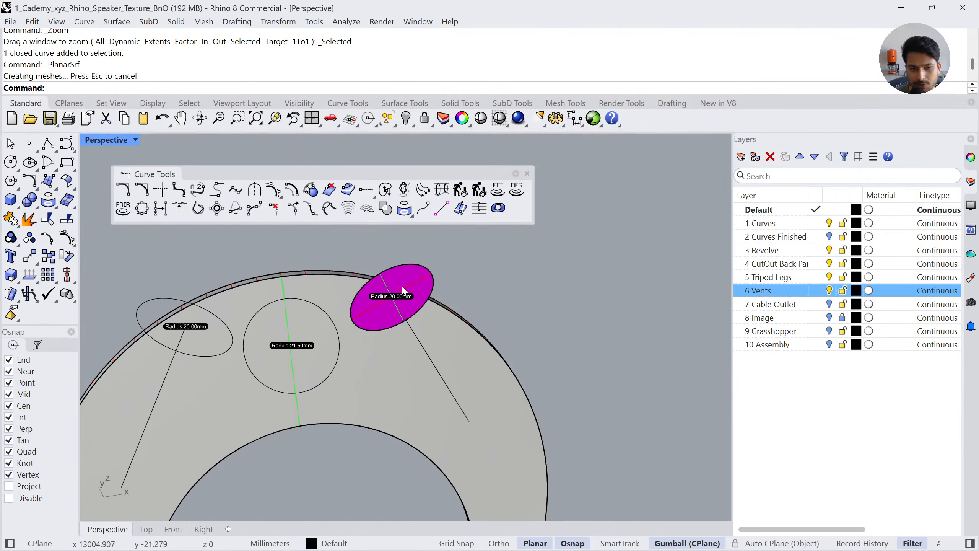
Set the construction plane to the new planar surface on the right-hand leg circle
click(68, 103)
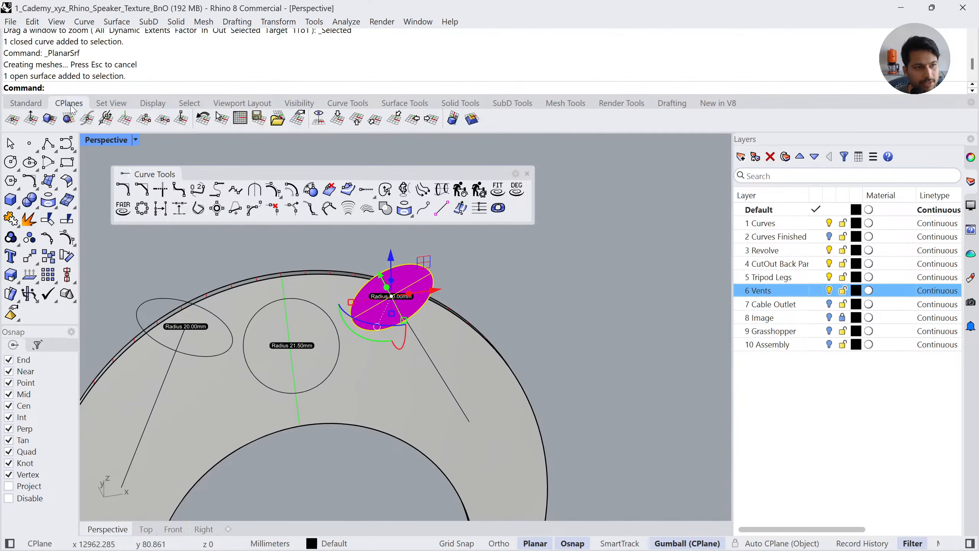
click(50, 120)
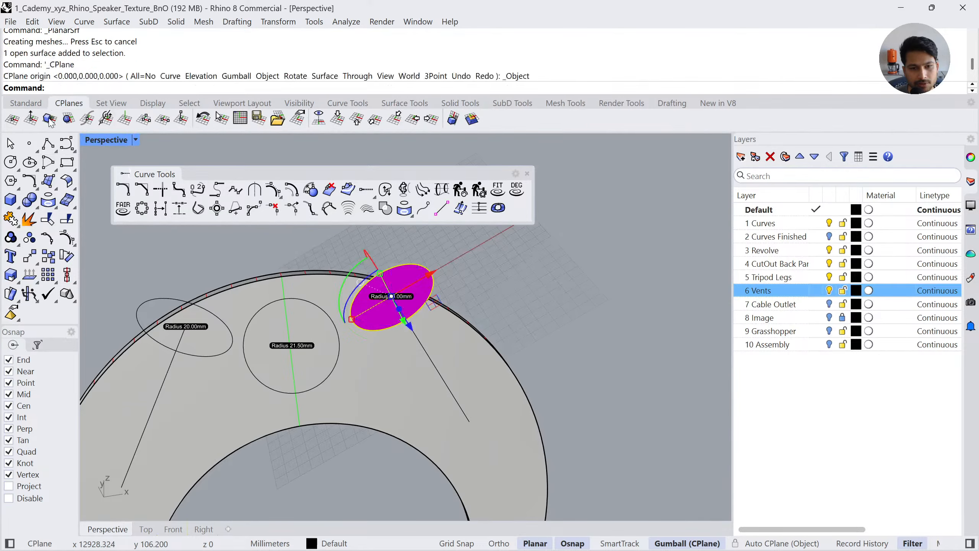
right_drag(431, 319, 388, 337)
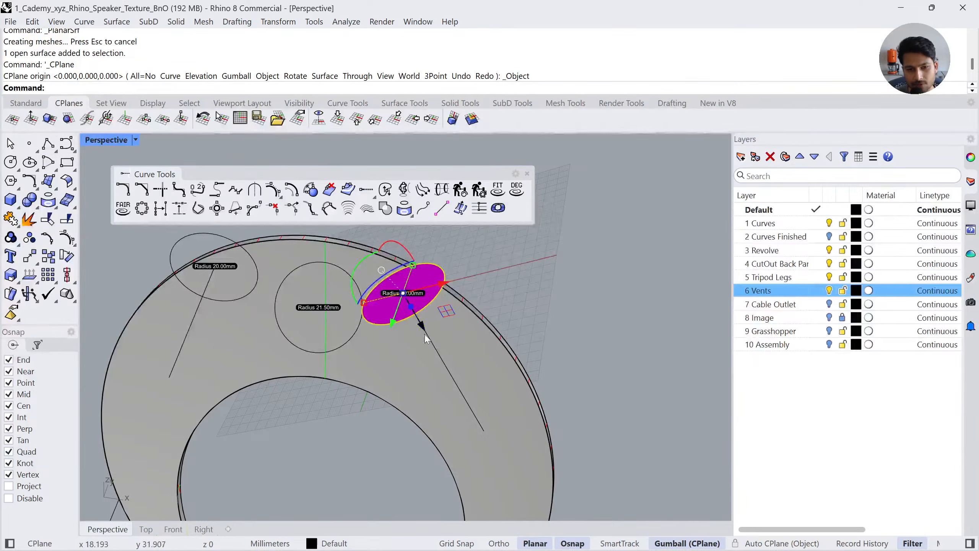
Try extruding the right-hand leg circle along its axis line with the gumball, and undo each extrusion
click(492, 279)
click(441, 293)
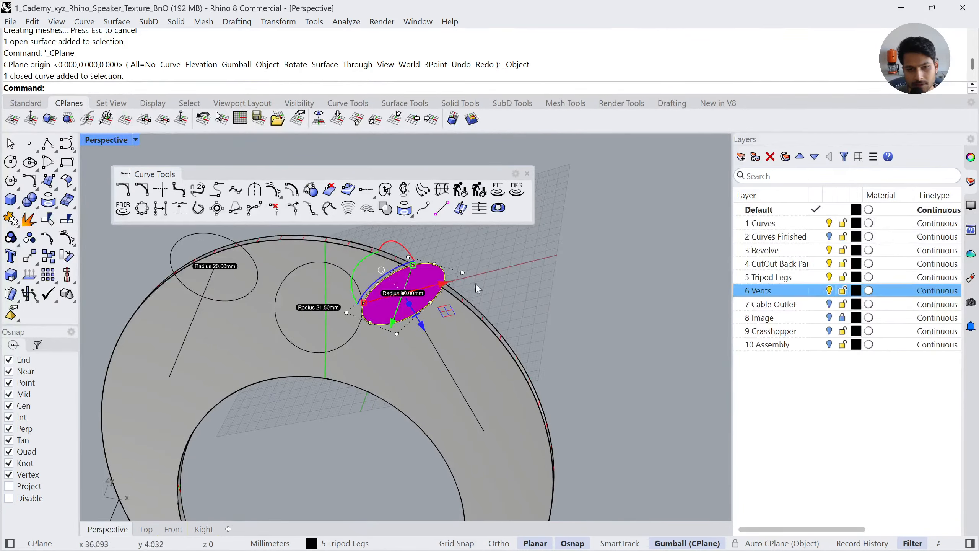
ctrl+drag(420, 319, 613, 481)
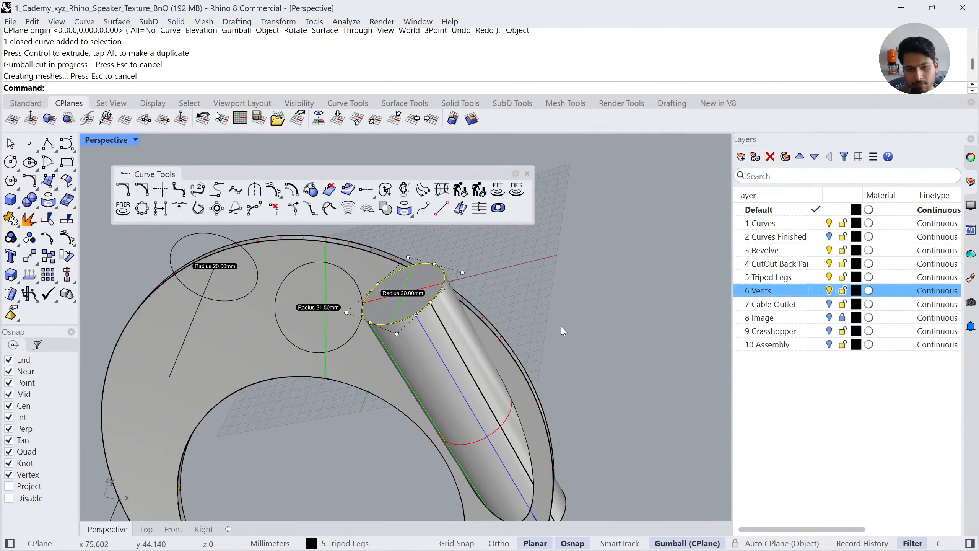
right_drag(561, 326, 576, 377)
key(ctrl+z)
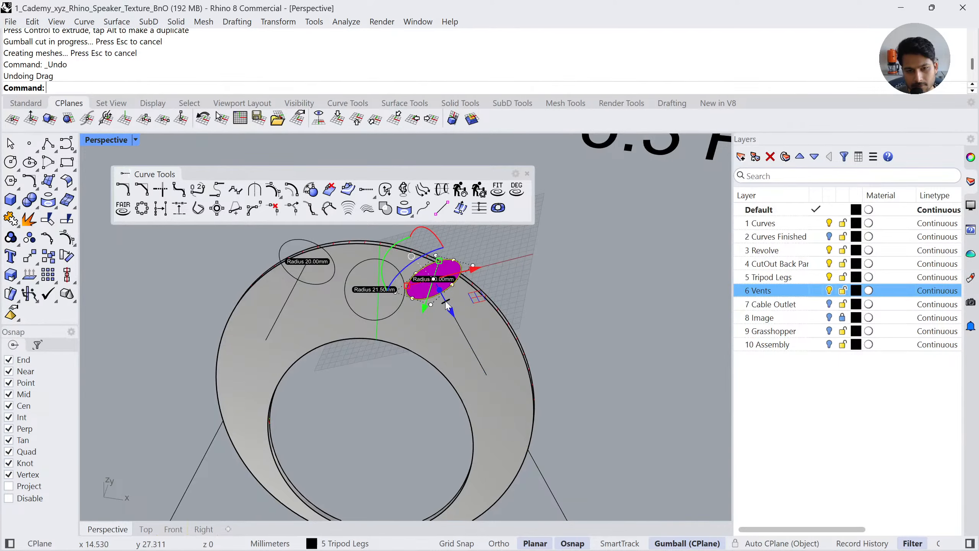
drag(446, 302, 578, 511)
click(579, 336)
key(ctrl+z)
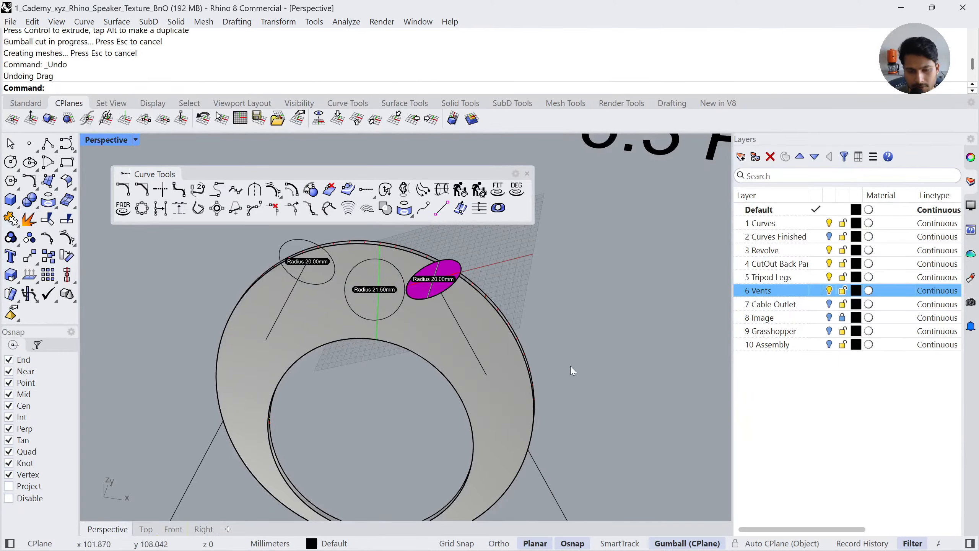
Extrude the right-hand 20 mm radius circle along its leg axis into a cylinder passing through and below the ring
right_drag(572, 370, 469, 295)
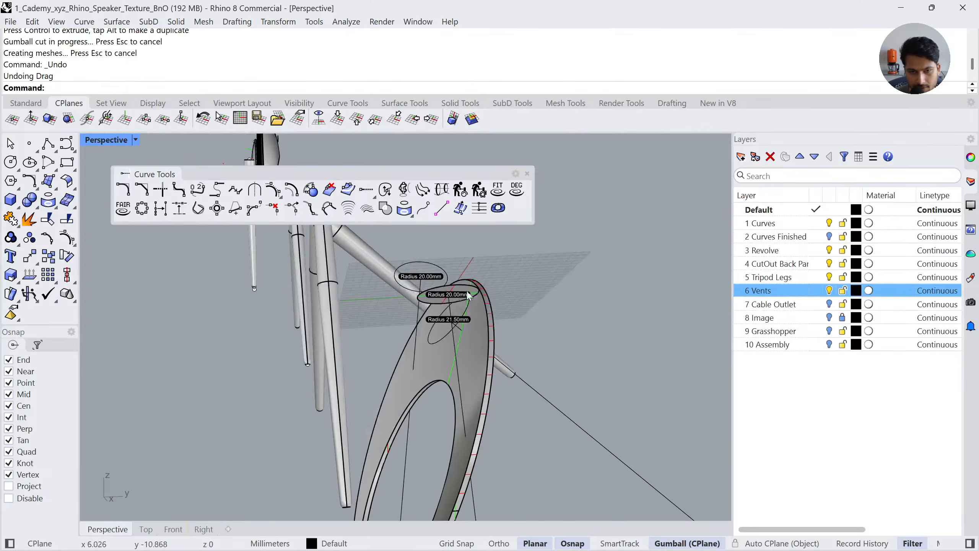
click(468, 288)
click(482, 313)
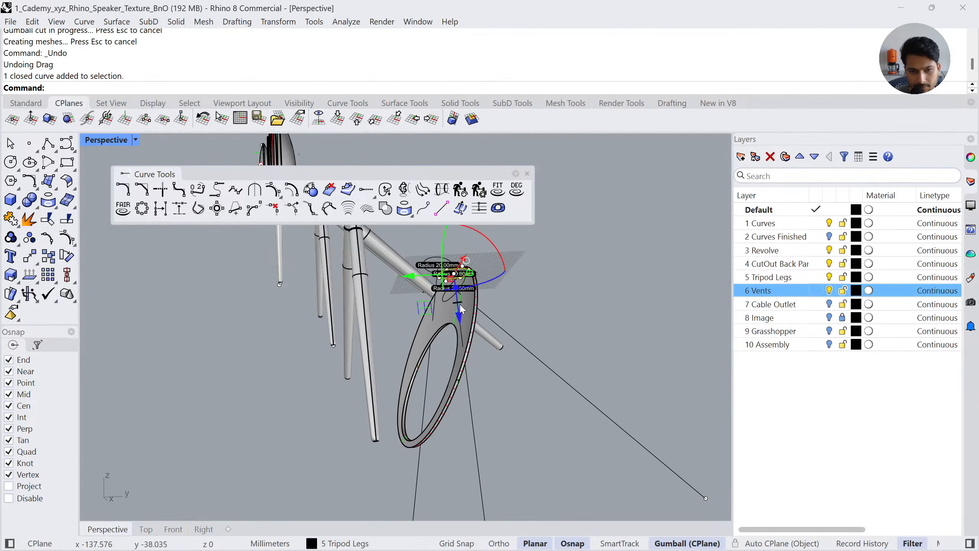
drag(461, 309, 484, 496)
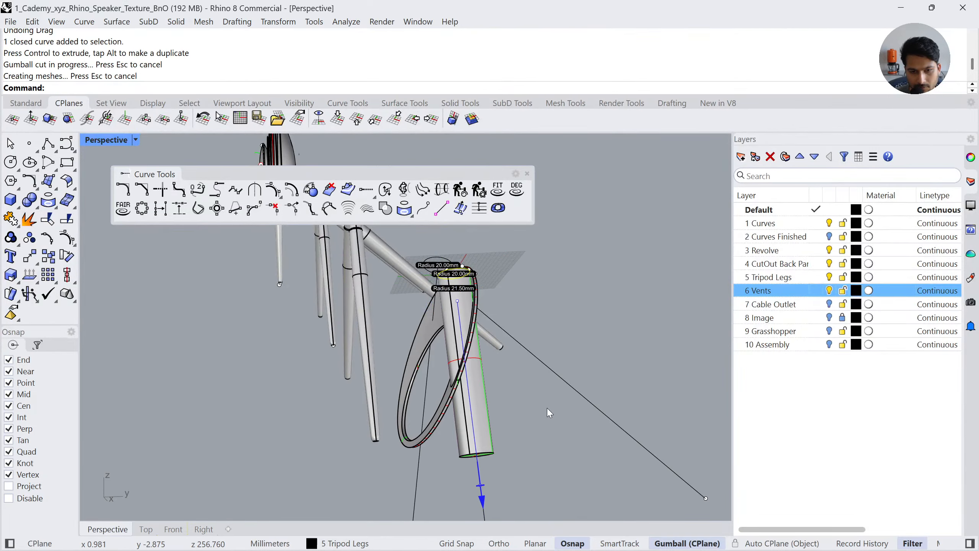
Undo the last gumball extrusion of the circular profile on the ring-shaped back part
right_drag(549, 412, 497, 361)
key(ctrl+z)
click(448, 350)
click(534, 295)
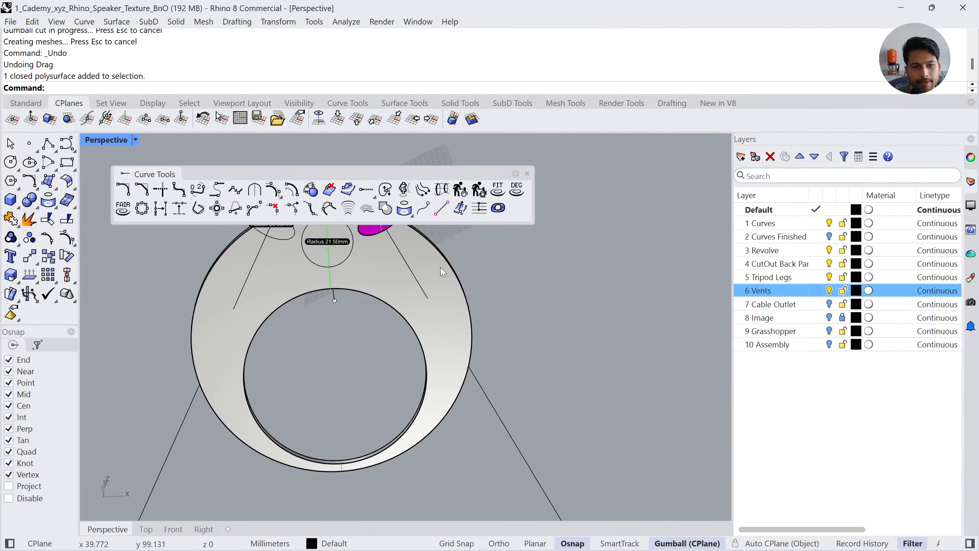
shift+right_drag(442, 272, 473, 334)
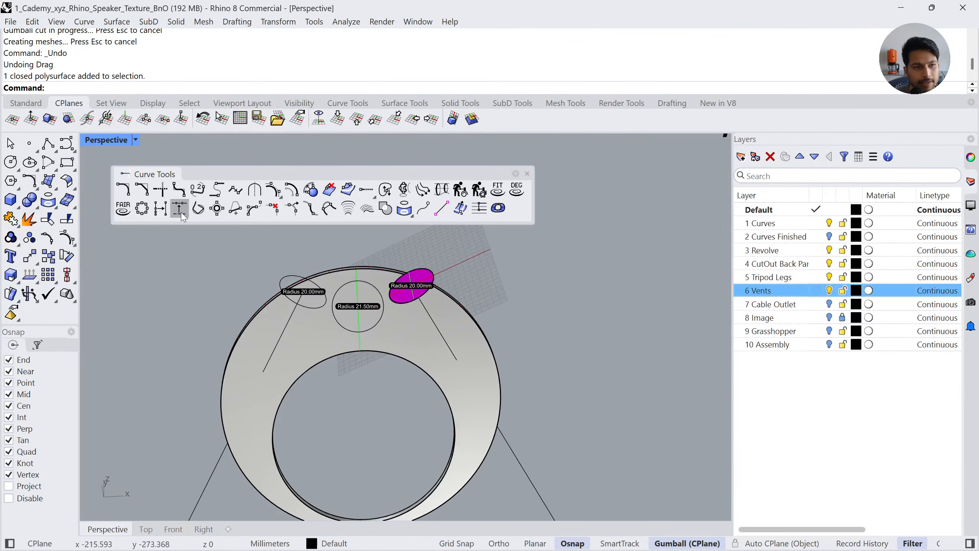
Reset the construction plane to World Top, and undo the planar surface and the deletion of the slanted pipe
click(336, 129)
scroll(523, 310, up, 2)
key(ctrl+z)
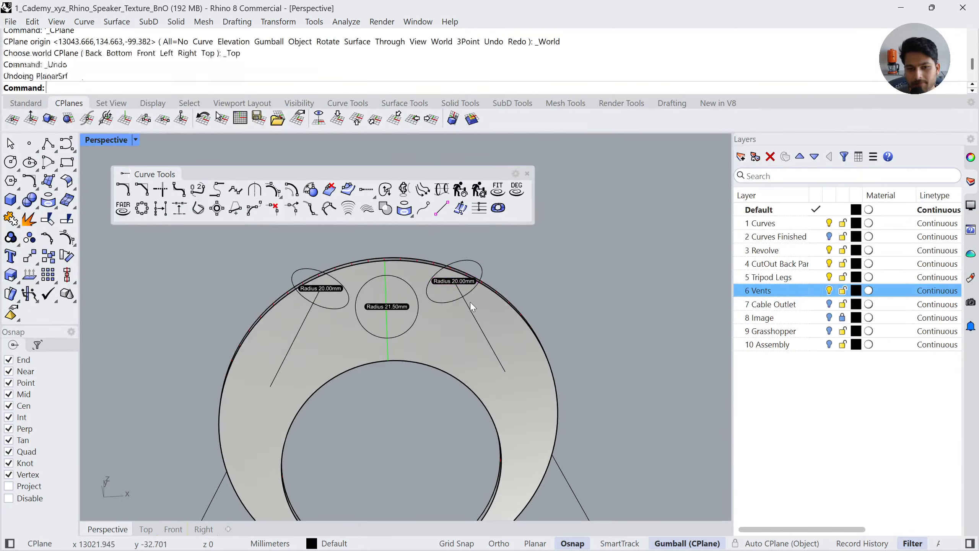
key(ctrl+z)
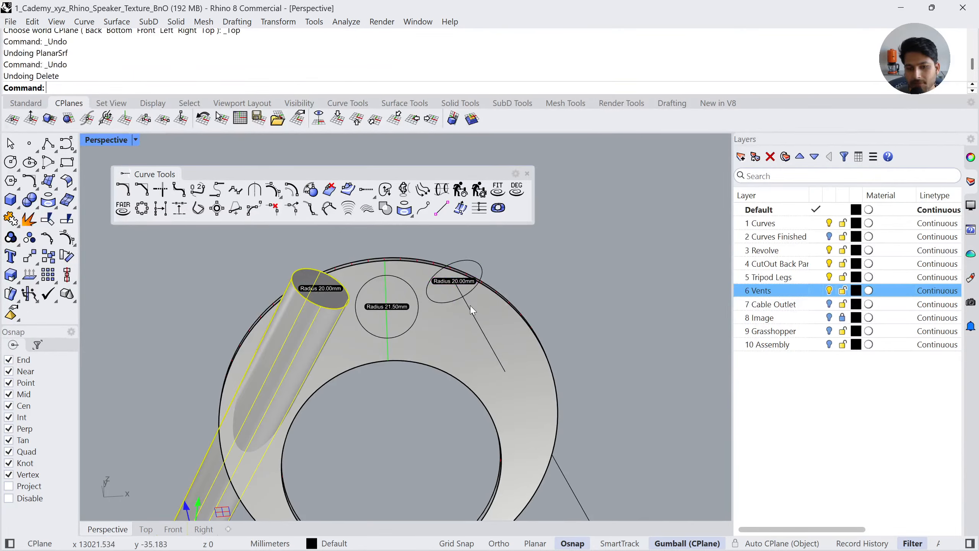
Subtract the slanted 20 mm radius pipe from the ring-shaped back part with Boolean Difference
click(174, 286)
click(36, 206)
click(67, 204)
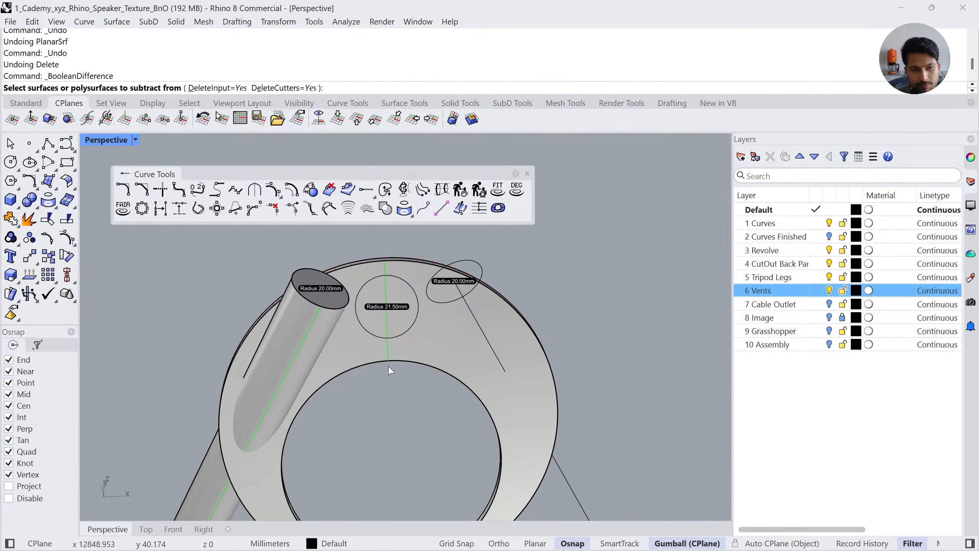
click(388, 366)
key(Return)
click(311, 346)
key(Return)
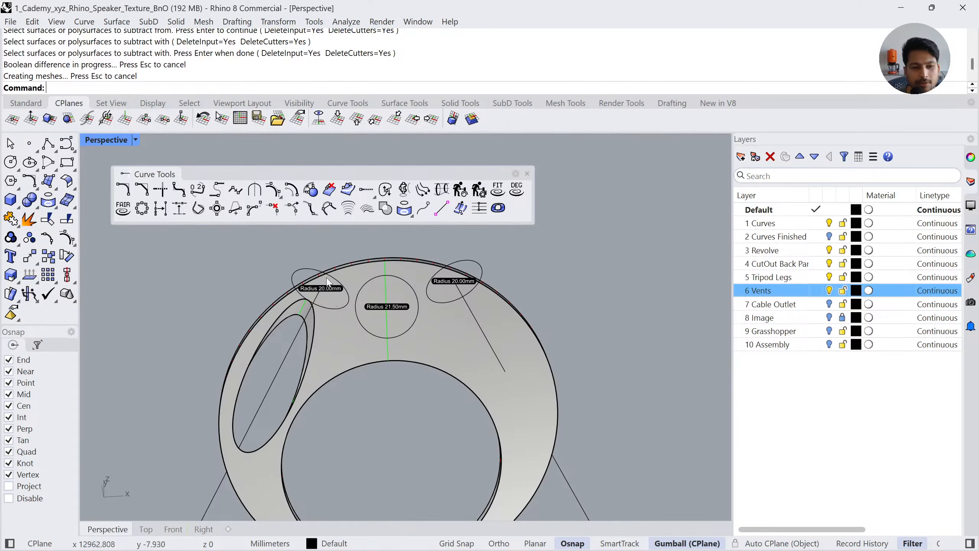
Find the 6.4 Curve Boolean vent curves and examine their circles and connecting lines in the Front view
scroll(319, 286, down, 5)
shift+right_drag(401, 350, 308, 370)
scroll(309, 352, down, 3)
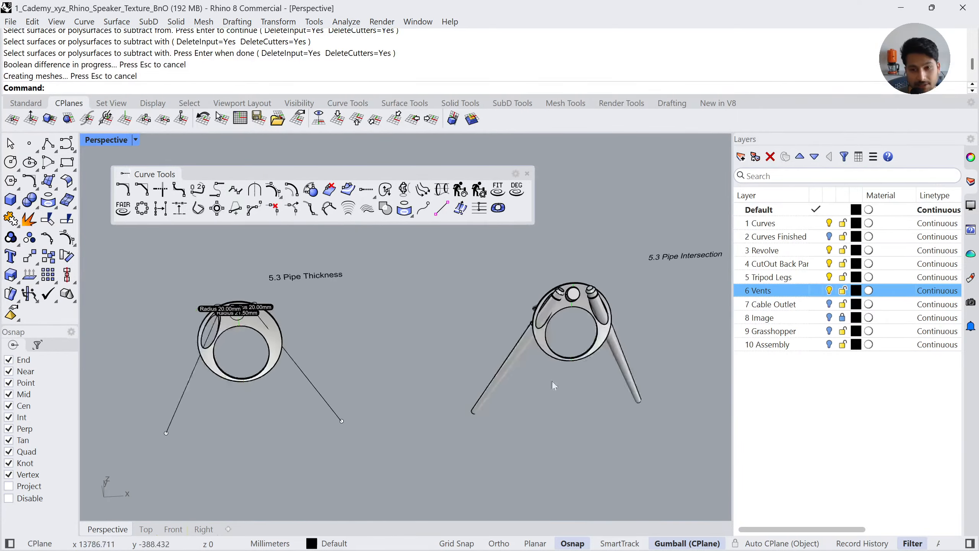
shift+right_drag(553, 384, 335, 382)
shift+right_drag(571, 383, 227, 380)
scroll(337, 398, down, 5)
shift+right_drag(647, 299, 505, 307)
scroll(505, 307, up, 5)
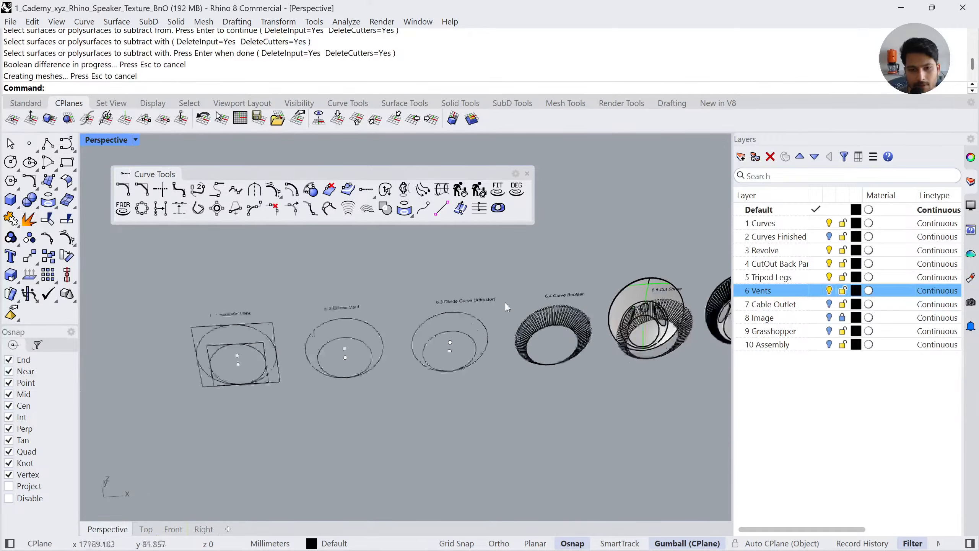
shift+right_drag(582, 349, 431, 372)
scroll(430, 372, up, 3)
click(447, 343)
click(173, 529)
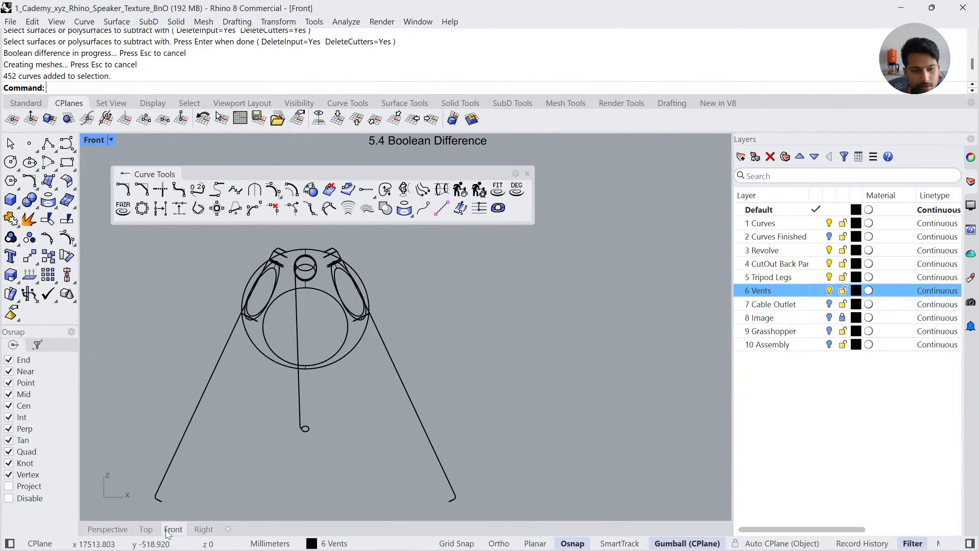
key(ctrl+alt+e)
scroll(453, 367, up, 2)
right_drag(455, 367, 436, 394)
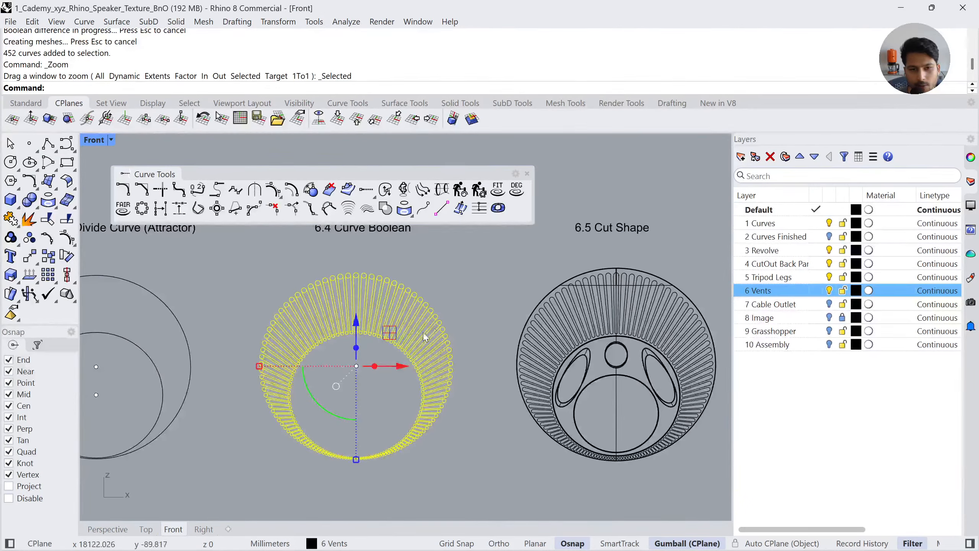
scroll(387, 293, up, 8)
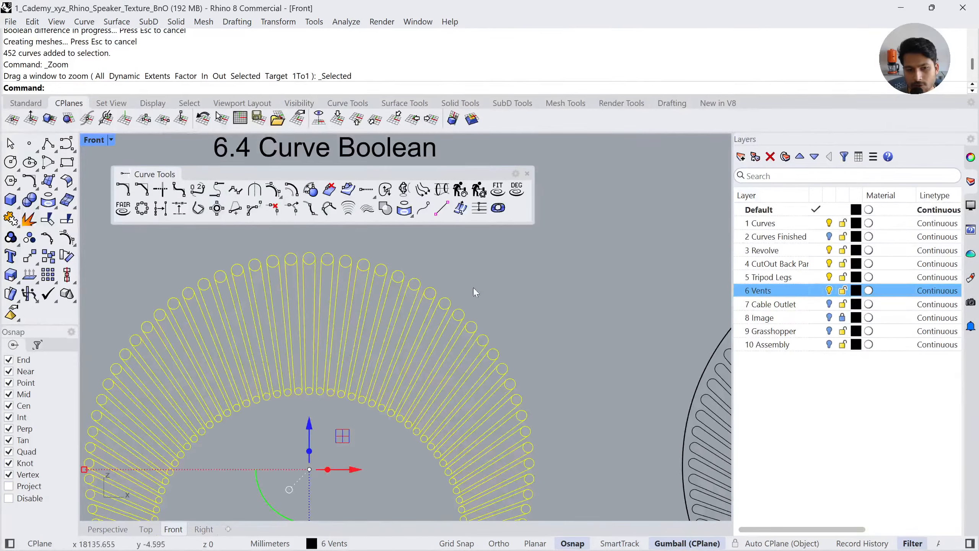
scroll(503, 241, down, 6)
click(525, 270)
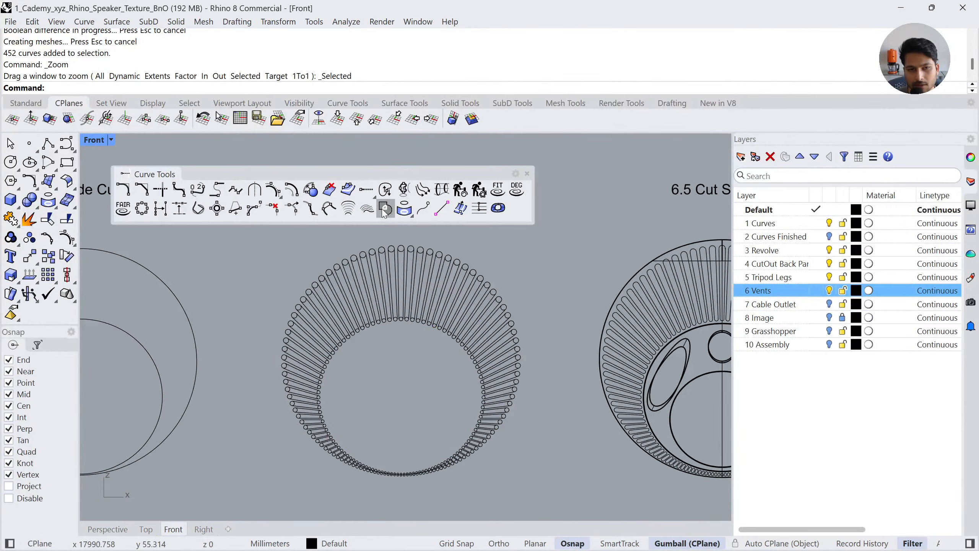
Run Curve Boolean with AllRegions on the 6.4 vent curves and move the merged slot outlines below the originals
click(382, 261)
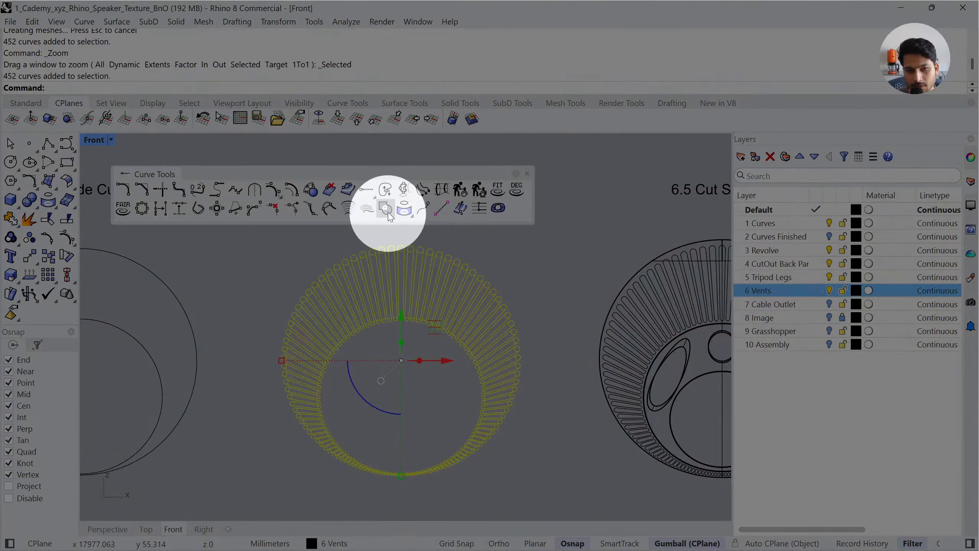
click(384, 209)
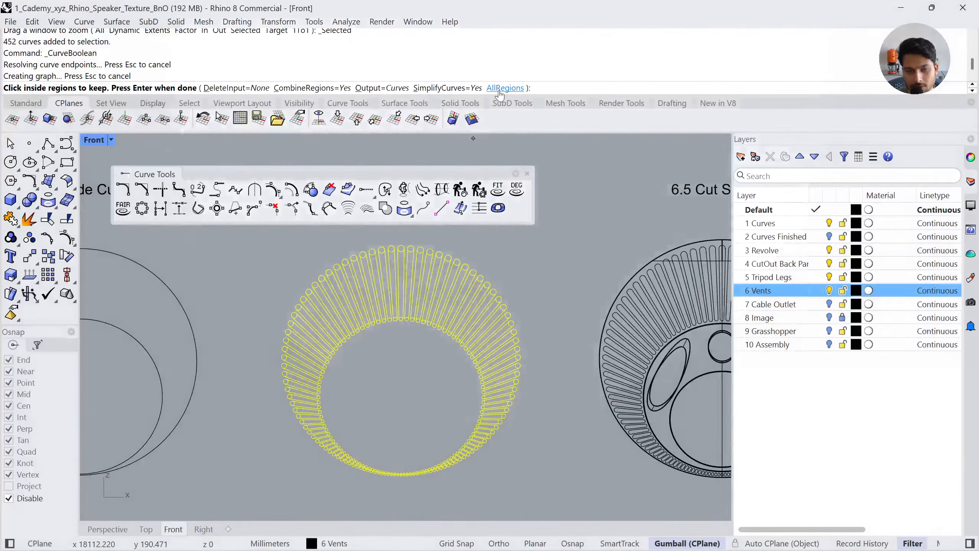
click(503, 88)
key(Return)
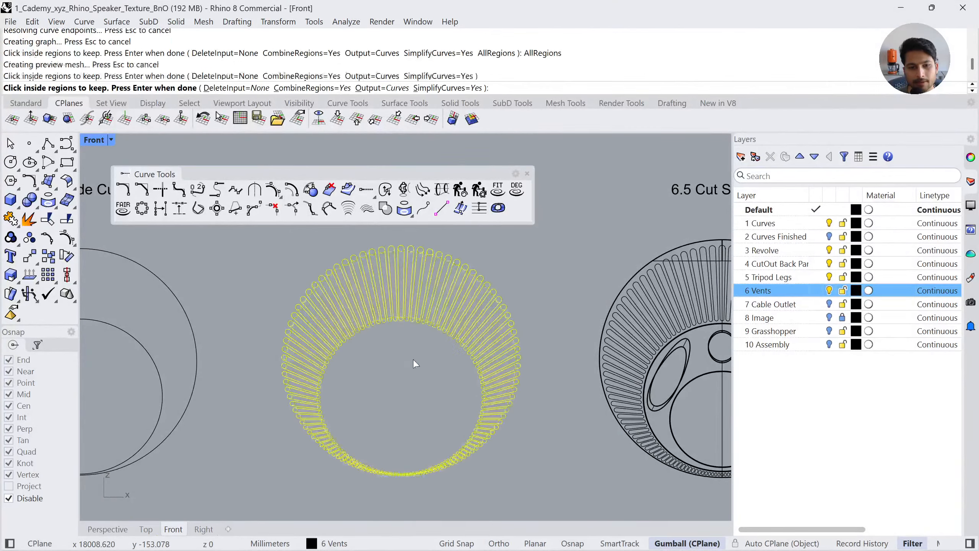
scroll(348, 315, down, 3)
drag(409, 301, 473, 414)
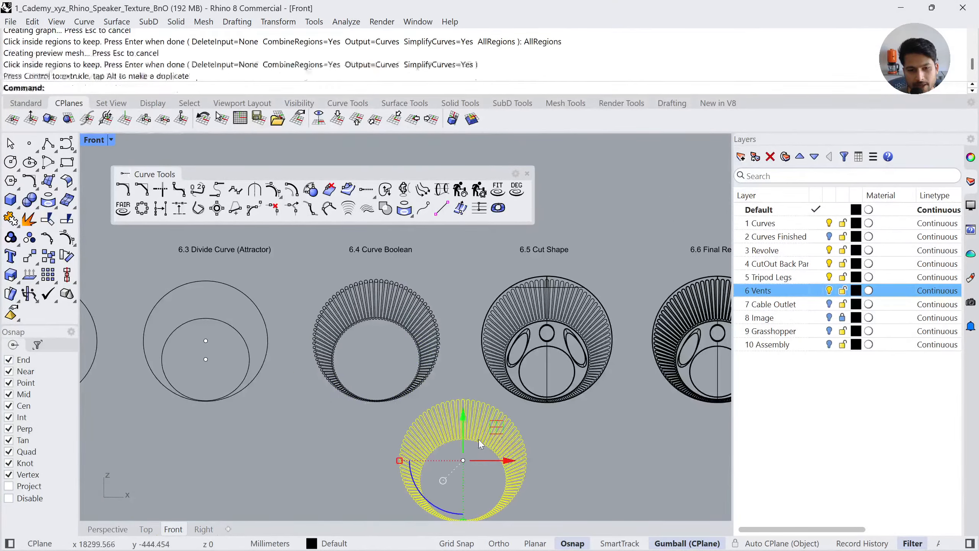
Compare the merged slot outlines with the original vent curves, and delete the merged set
scroll(370, 341, up, 8)
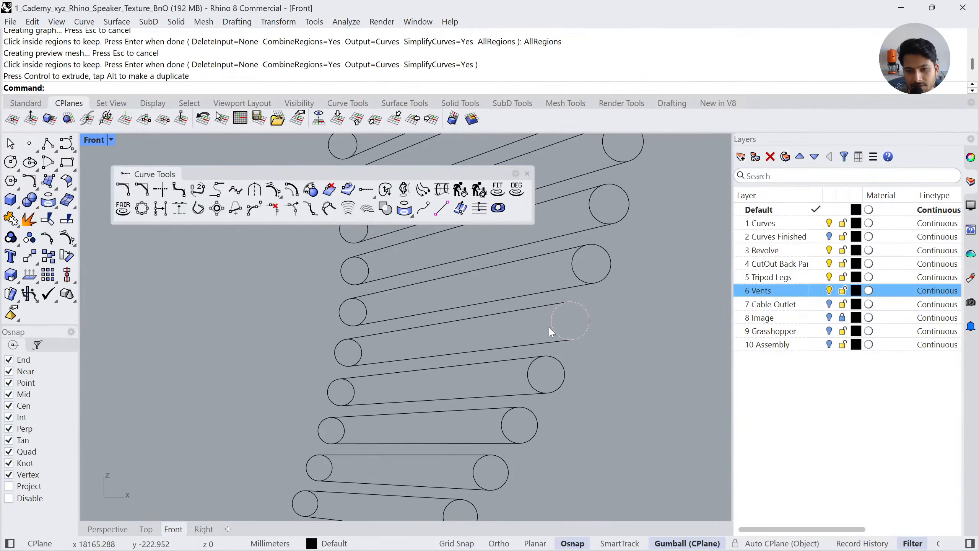
scroll(551, 331, down, 8)
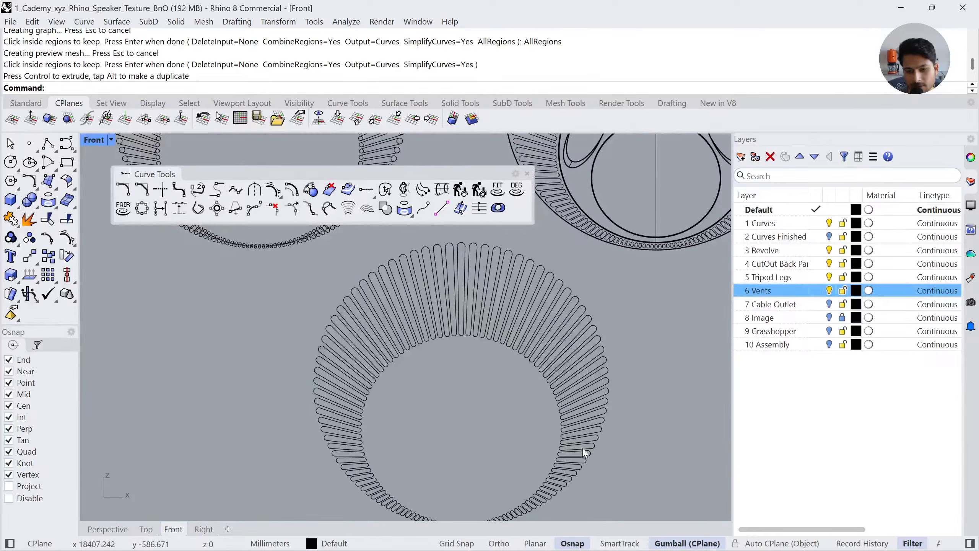
scroll(536, 447, down, 6)
drag(572, 413, 573, 408)
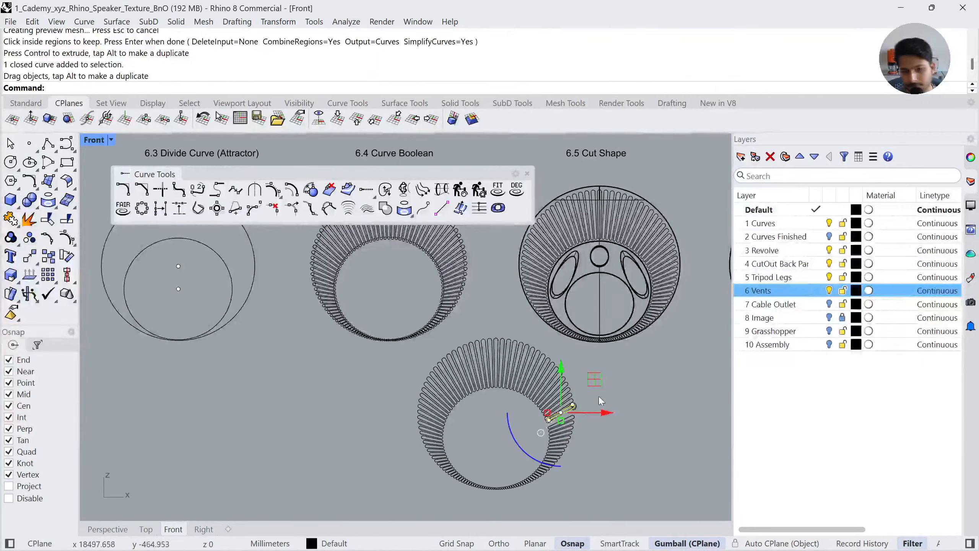
click(601, 401)
drag(407, 362, 406, 361)
key(Delete)
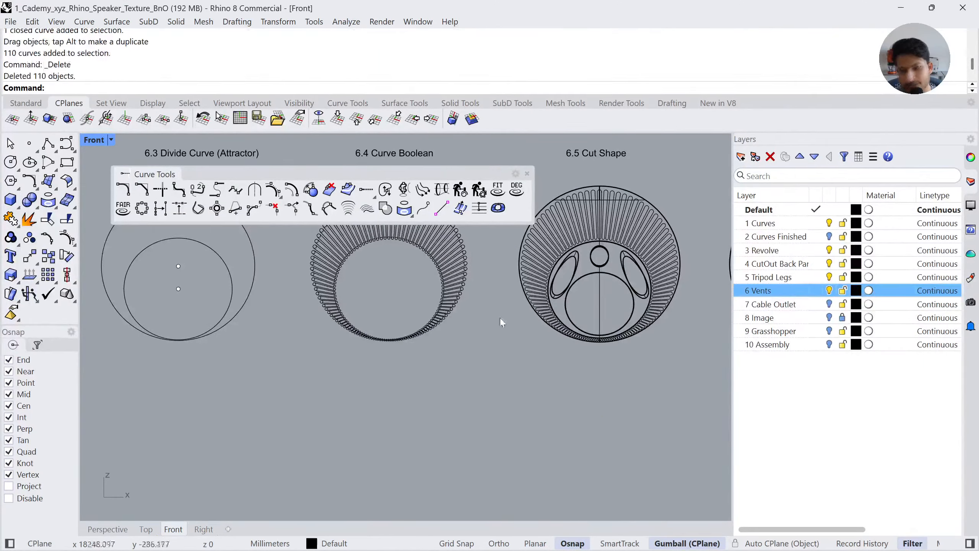
Select the slot outlines at 6.5 Cut Shape, show them in the Perspective view and close the Curve Tools toolbar
right_drag(500, 318, 457, 399)
click(417, 319)
drag(390, 347, 597, 357)
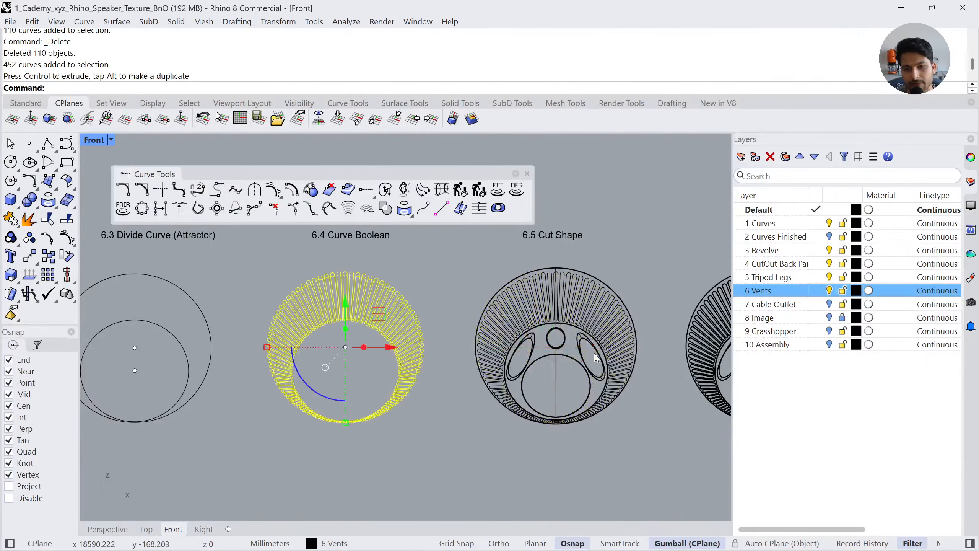
click(618, 352)
click(123, 529)
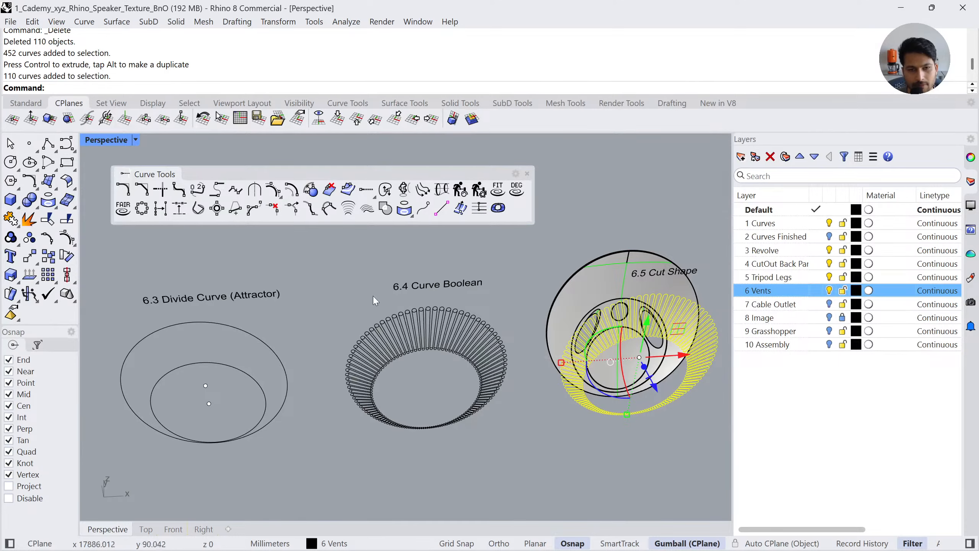
click(527, 174)
right_drag(565, 257, 551, 343)
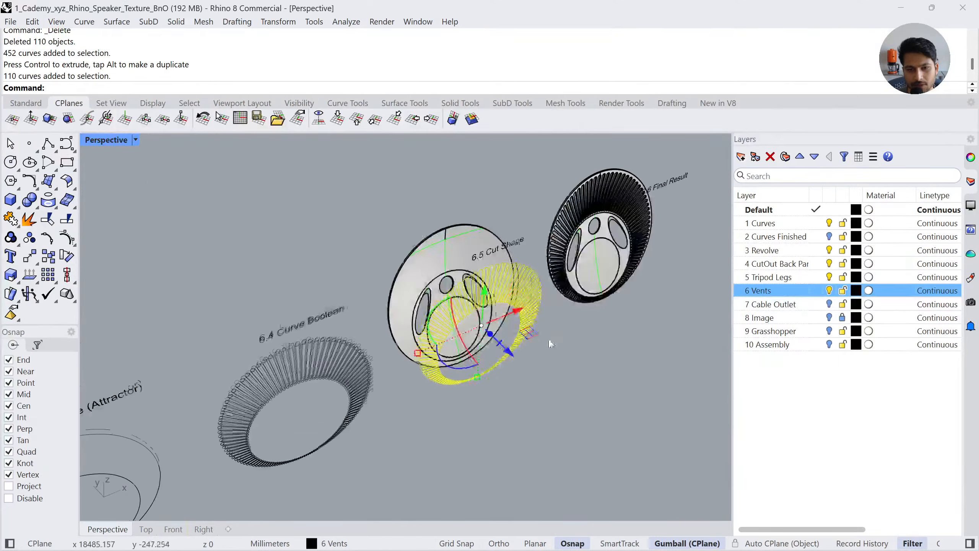
Cut the slot outlines through the round back part at 6.5 Cut Shape with a gumball extrusion cut
text(zs)
key(Return)
scroll(521, 336, down, 8)
scroll(492, 353, up, 6)
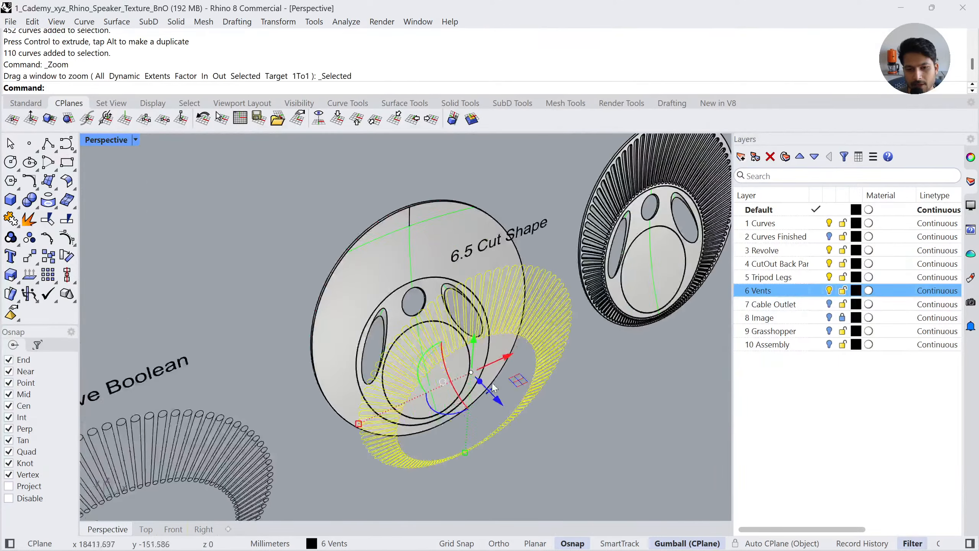
click(537, 418)
click(536, 360)
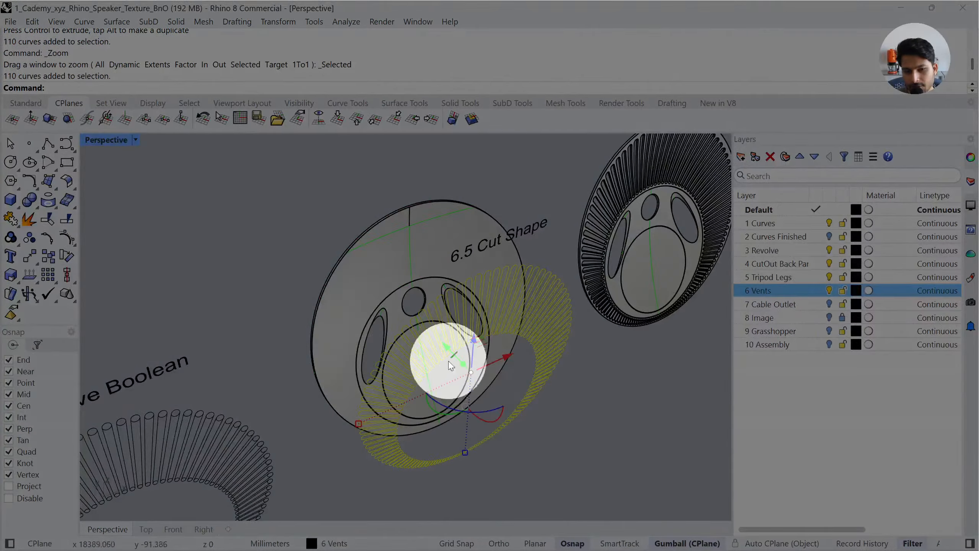
drag(450, 365, 307, 211)
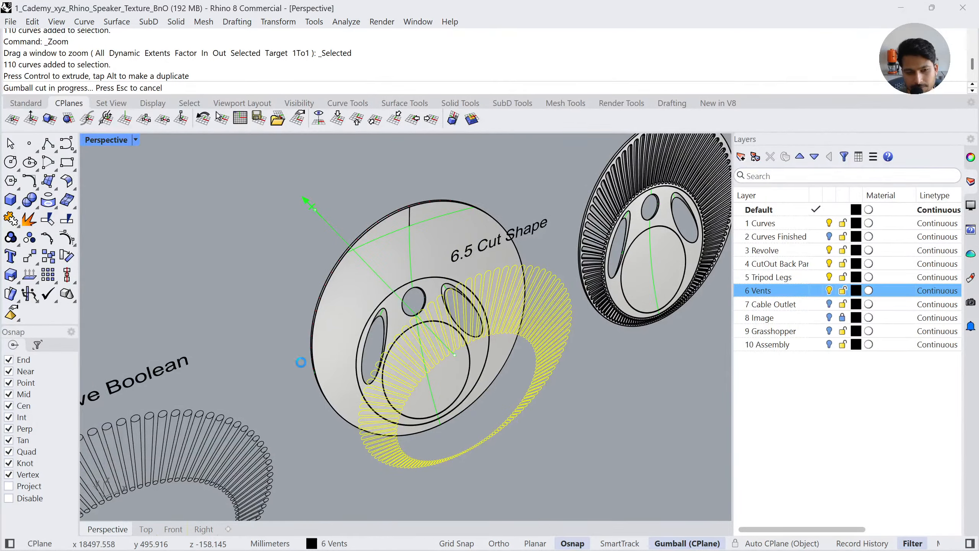
Inspect the vent slots cut into the 6.5 part from behind and compare them with the 6.6 Final Result
click(334, 328)
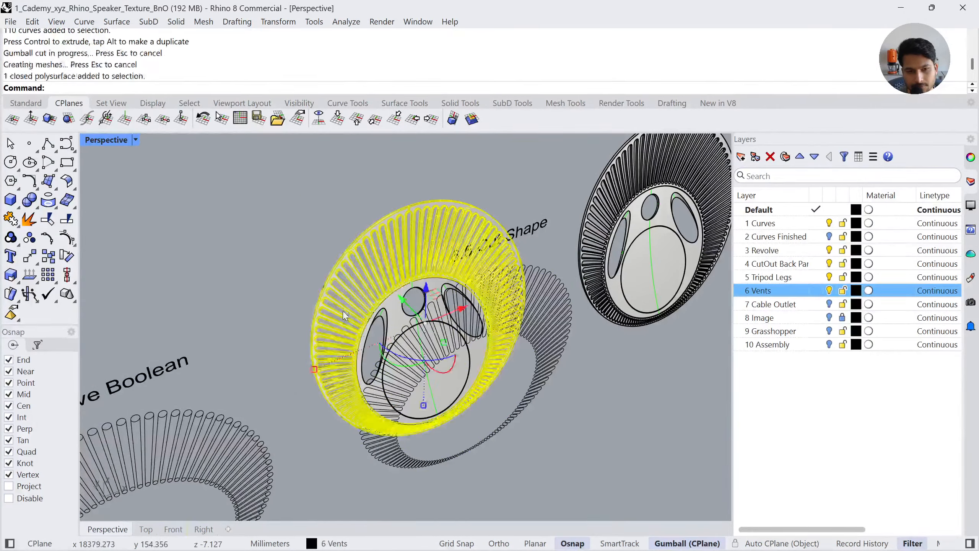
text(zs)
key(Return)
right_drag(338, 315, 553, 422)
click(552, 422)
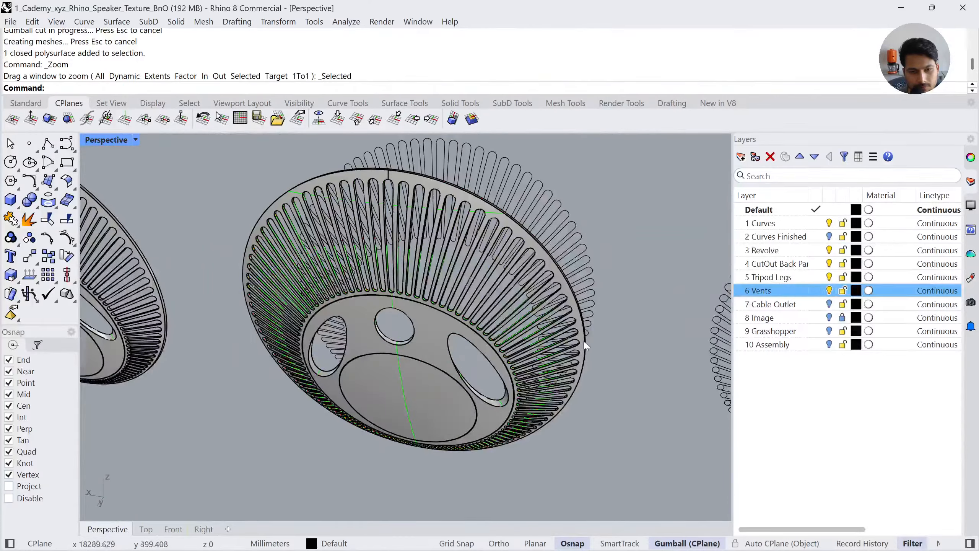
scroll(584, 343, down, 5)
shift+right_drag(332, 371, 500, 462)
click(456, 338)
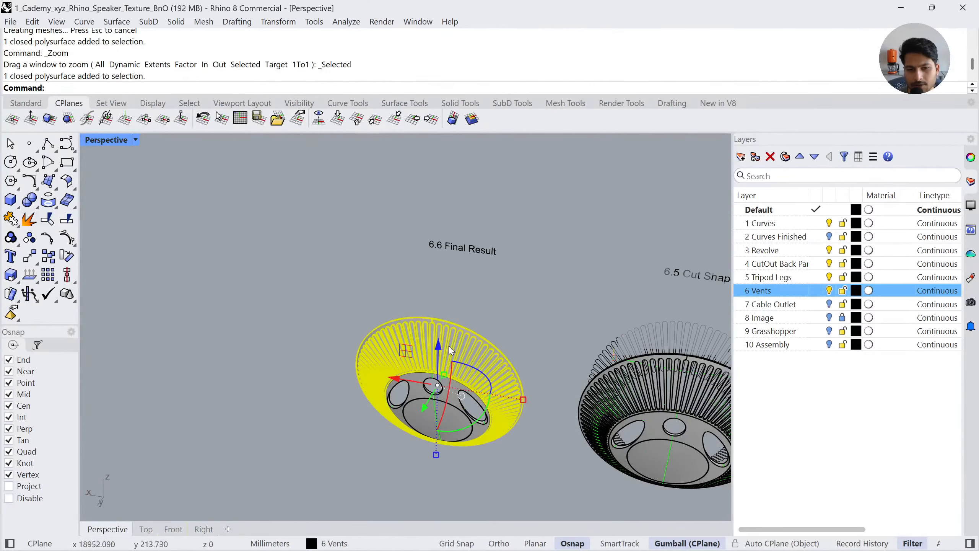
text(zs)
key(Return)
click(585, 471)
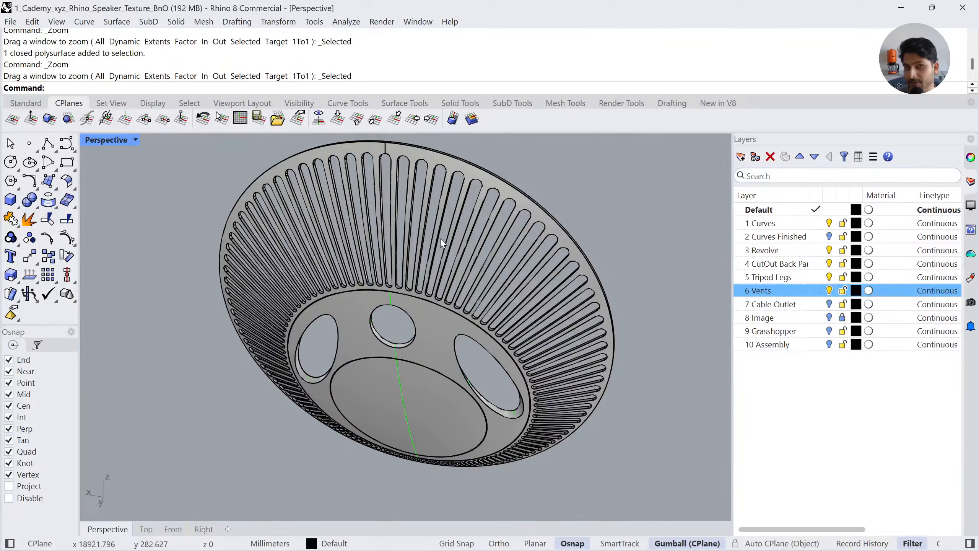
Examine the separate solids of the 6.6 Final Result, from the slotted shell to the inner elliptical disc
click(434, 251)
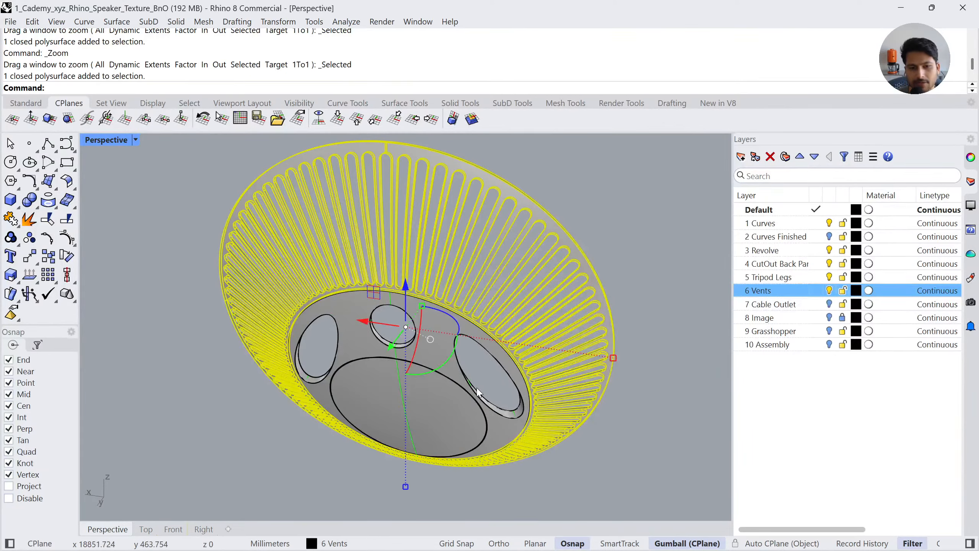
click(494, 404)
scroll(485, 347, down, 6)
click(520, 394)
right_drag(520, 394, 416, 335)
click(432, 366)
scroll(435, 368, up, 6)
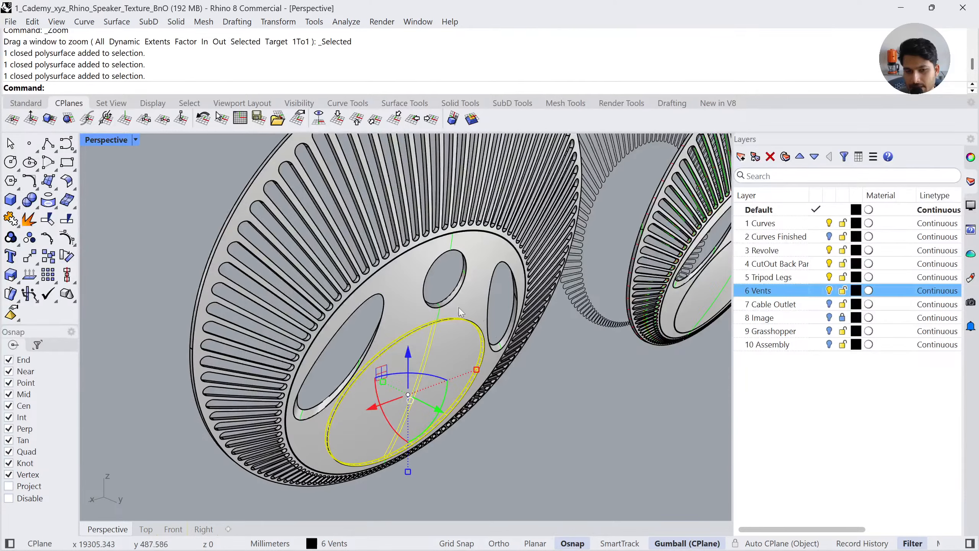
click(555, 402)
scroll(535, 327, down, 8)
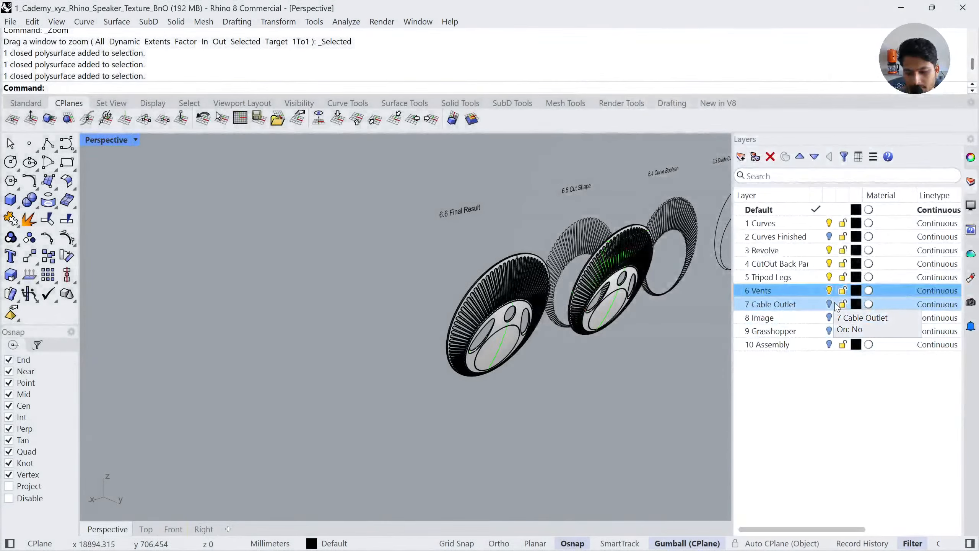
Turn on the 7 Cable Outlet layer and bring its modelling stages into view
click(831, 304)
scroll(487, 299, down, 6)
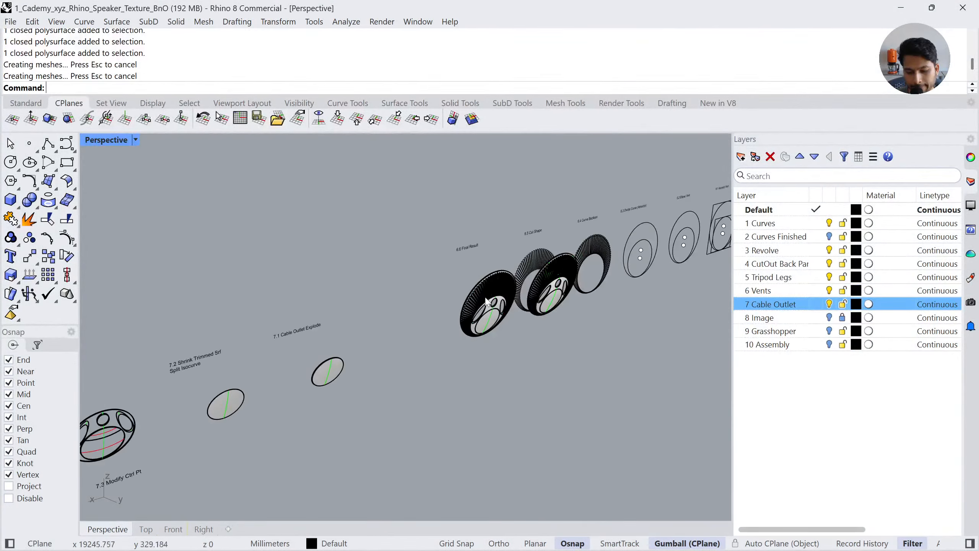
shift+right_drag(360, 389, 404, 311)
scroll(437, 339, down, 3)
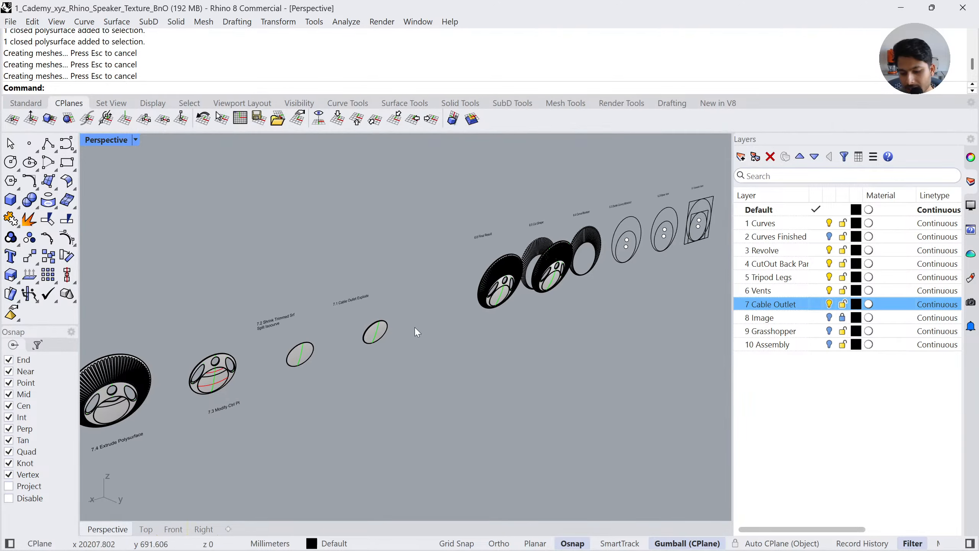
Examine the tripod at 5.4 Boolean Difference, checking how the legs pass through the holes in the ring
scroll(340, 365, down, 2)
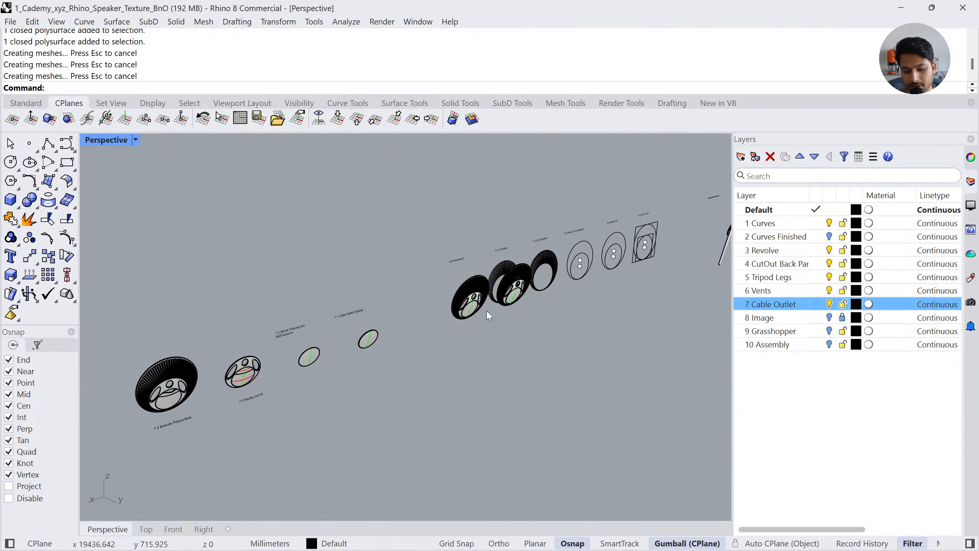
shift+right_drag(487, 311, 446, 322)
scroll(598, 261, up, 4)
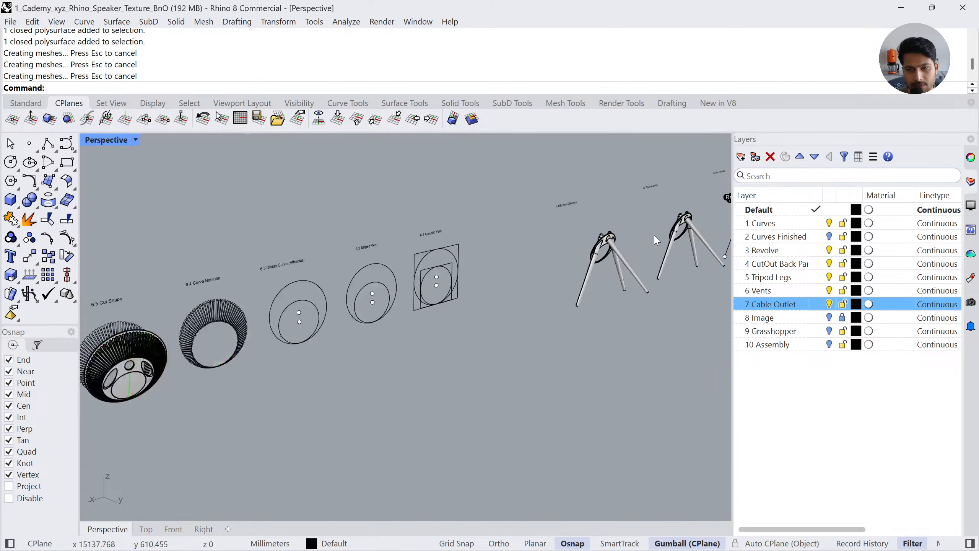
drag(513, 278, 459, 297)
text(zs)
key(Return)
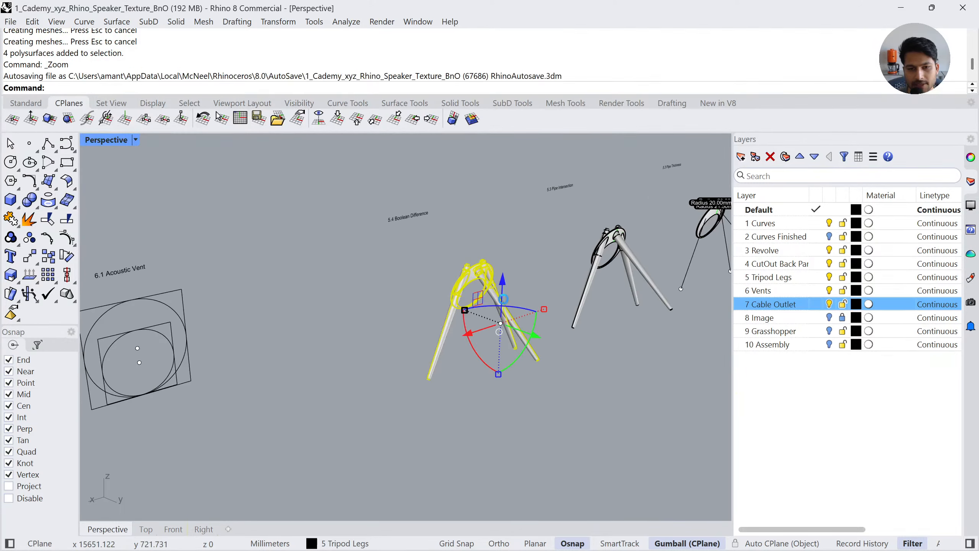
click(529, 275)
right_drag(356, 265, 415, 254)
scroll(388, 231, up, 5)
scroll(388, 230, down, 5)
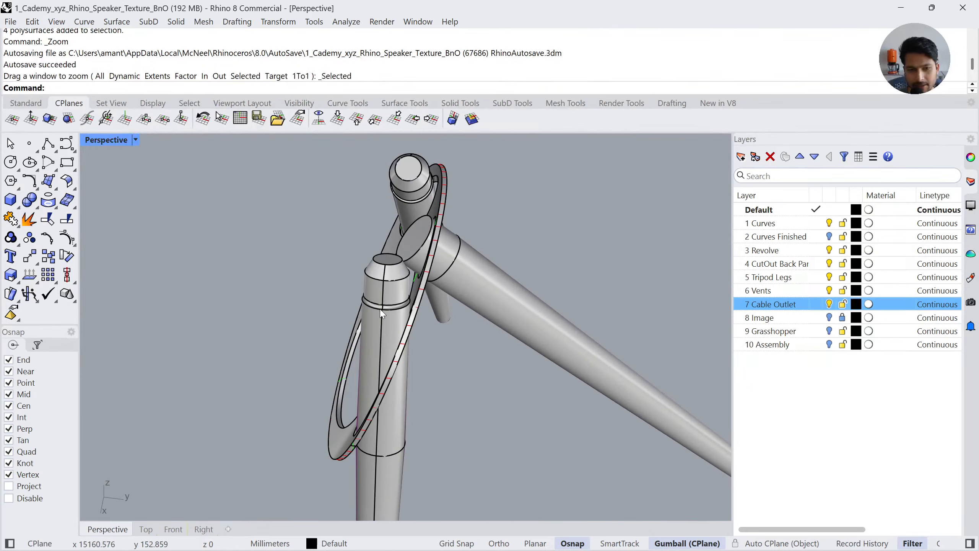
click(356, 338)
click(457, 358)
right_drag(457, 358, 562, 301)
scroll(562, 288, up, 2)
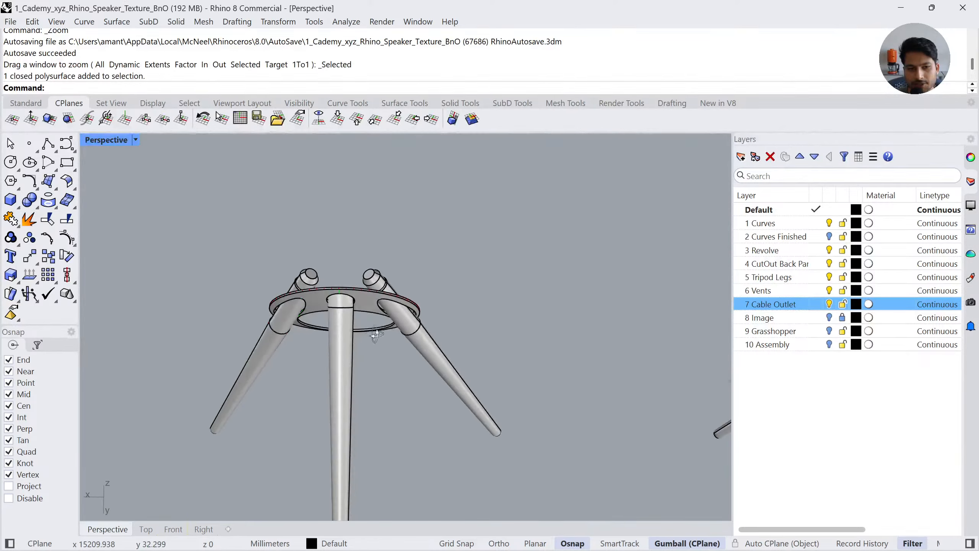
scroll(467, 336, up, 5)
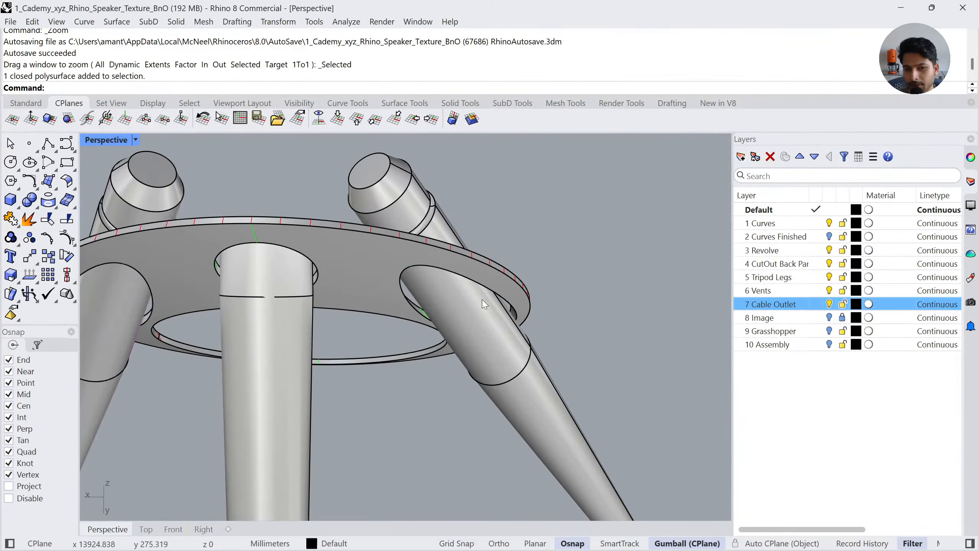
Explode one tripod leg at 5.4 Boolean Difference into its individual surfaces
click(497, 309)
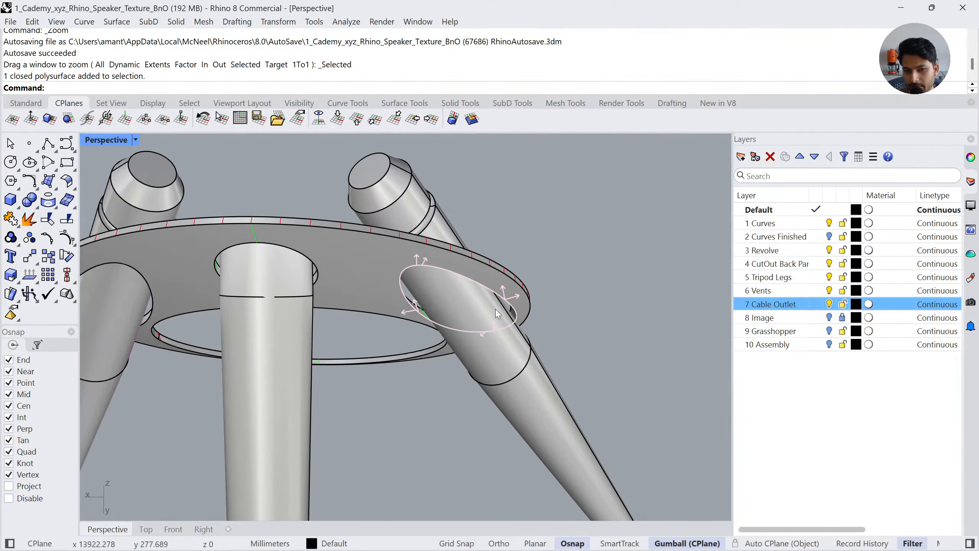
click(494, 331)
click(29, 219)
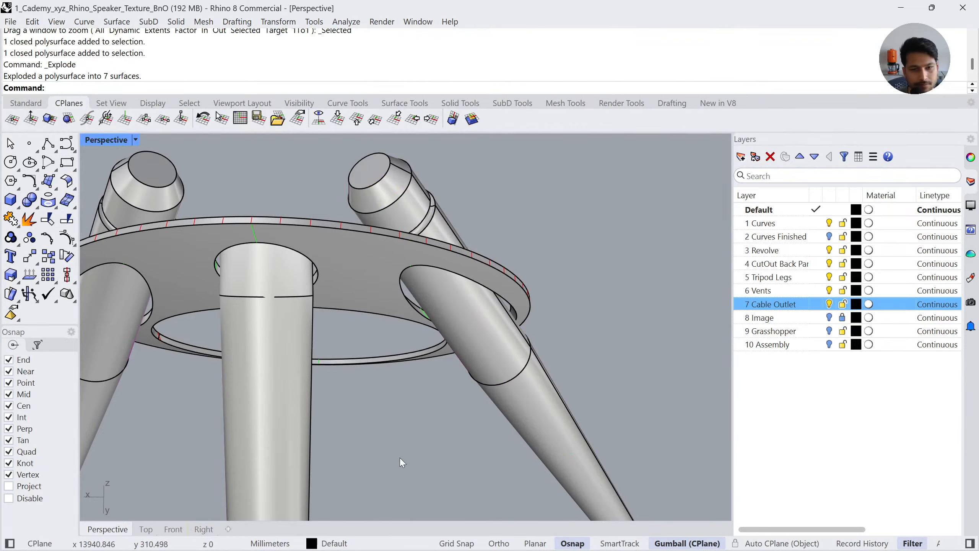
Extract a circular isocurve from the exploded leg's cylindrical surface near the ring and measure its radius
click(467, 314)
text(Rebuild)
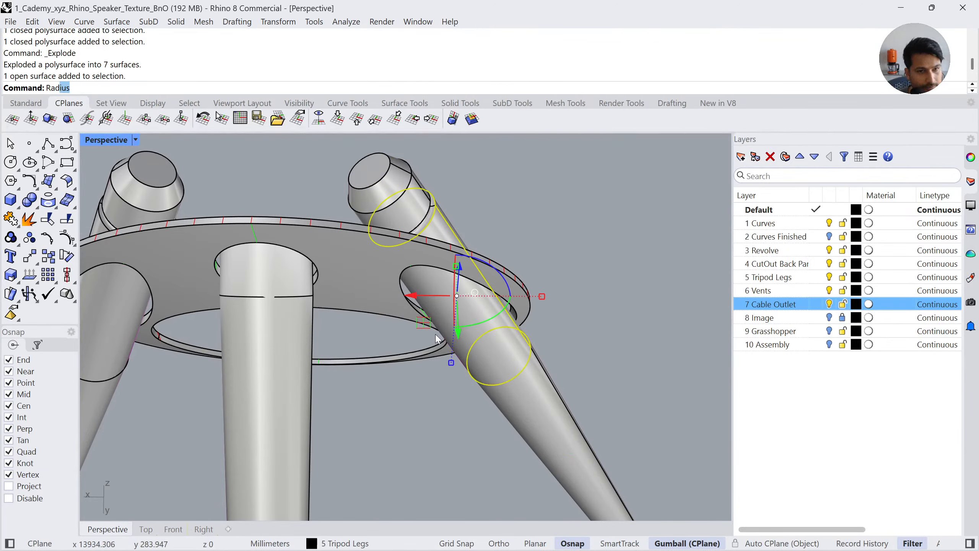
key(Return)
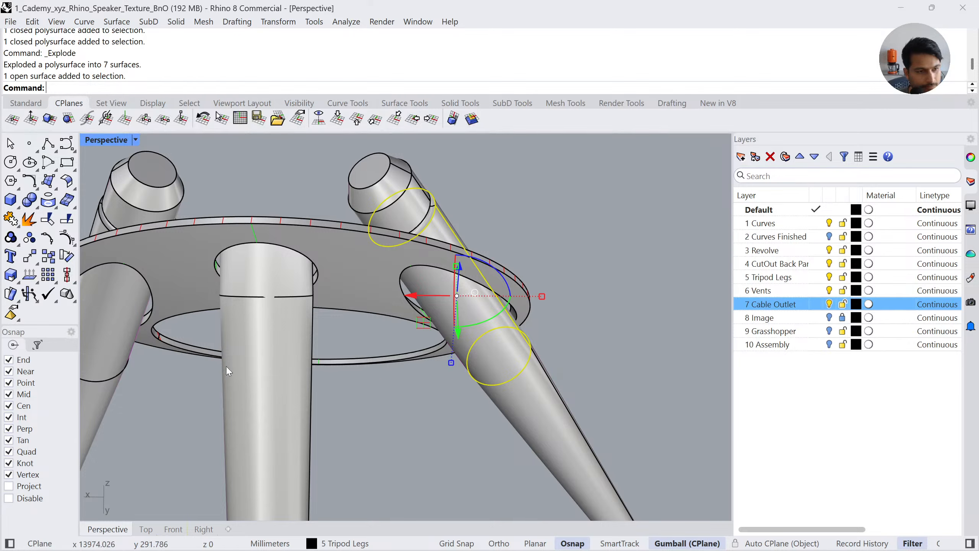
text(Extract)
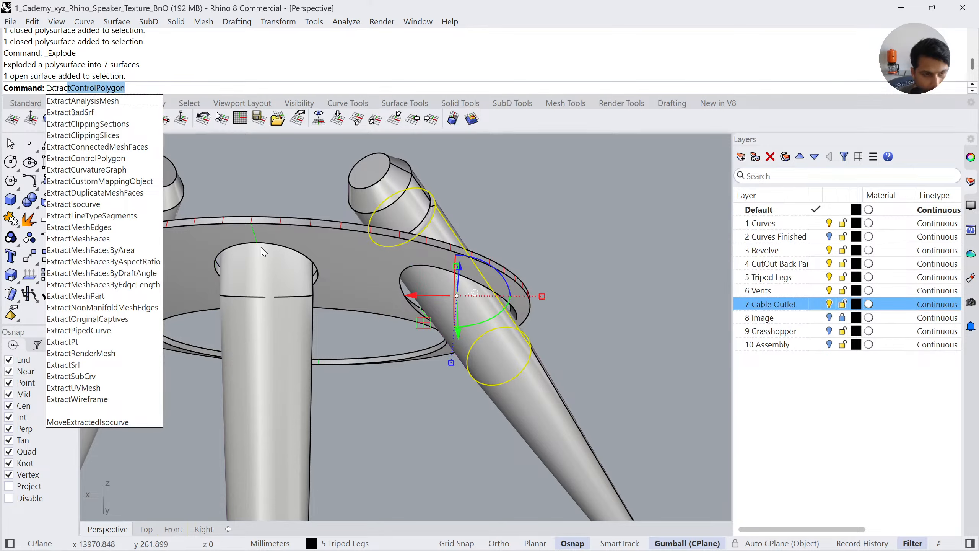
text(is)
click(96, 100)
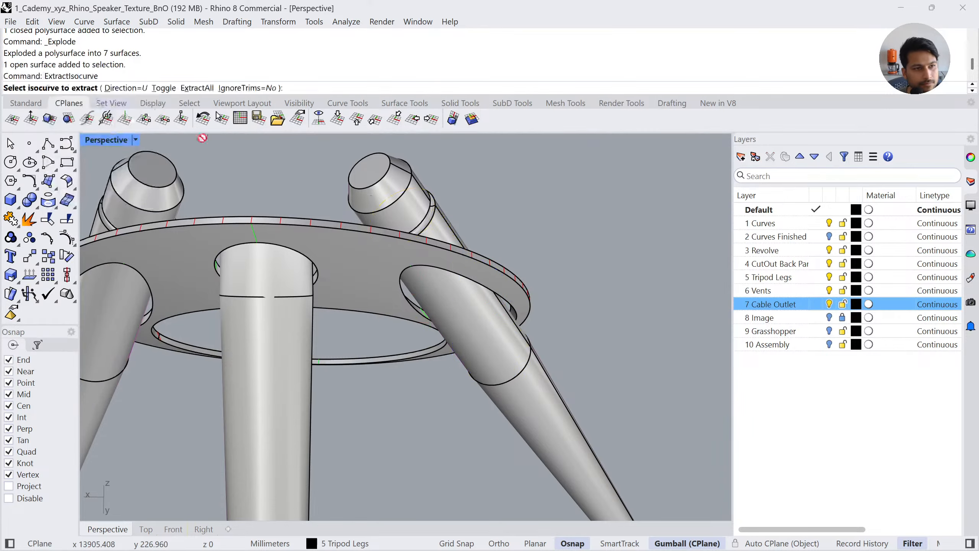
click(496, 300)
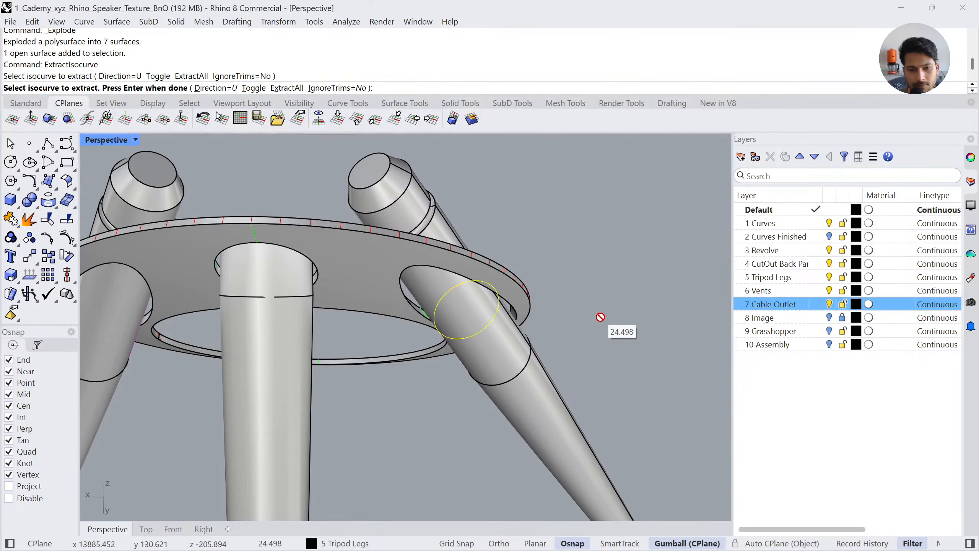
key(Return)
text(Radius)
key(Return)
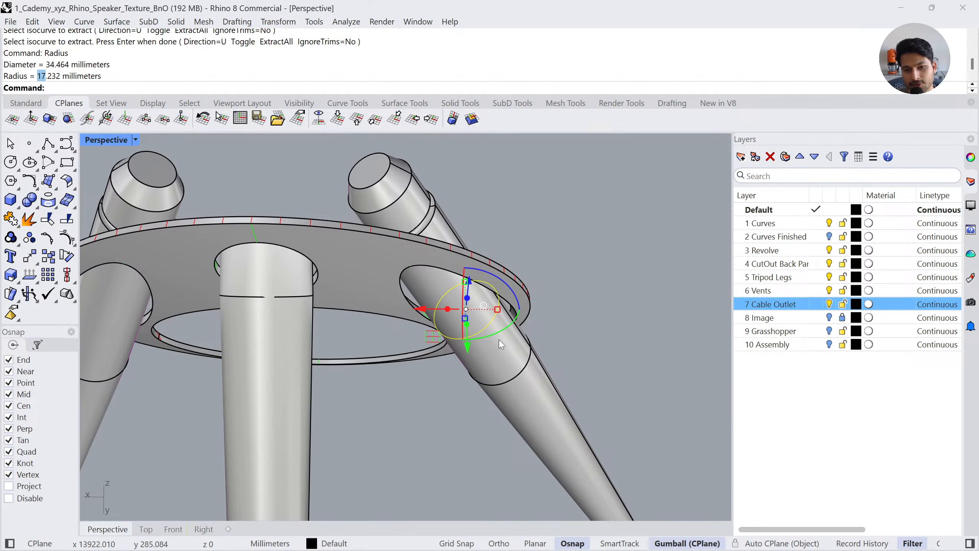
Try enlarging the extracted circle slightly with a uniform gumball scale and inspect it against the leg and ring
shift+drag(498, 309, 503, 309)
key(Escape)
right_drag(507, 352, 431, 306)
scroll(431, 306, down, 14)
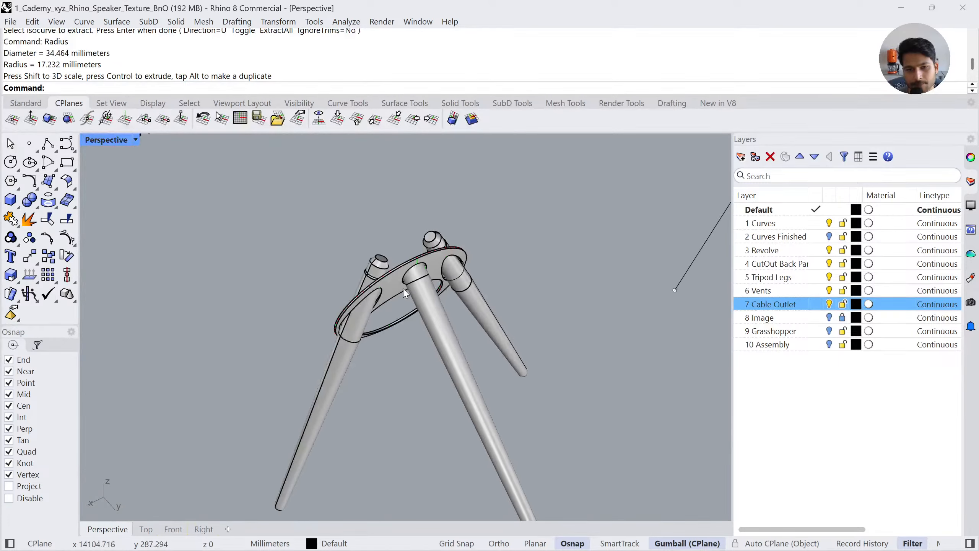
scroll(433, 278, up, 5)
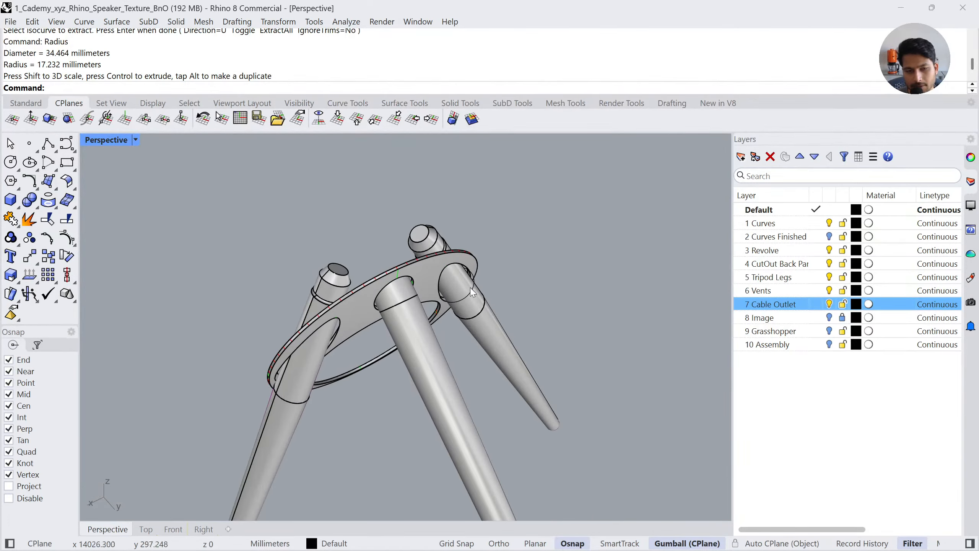
scroll(451, 297, up, 3)
Undo the circle's scaling and the isocurve extraction, and return to the cable outlet stages
key(ctrl+z)
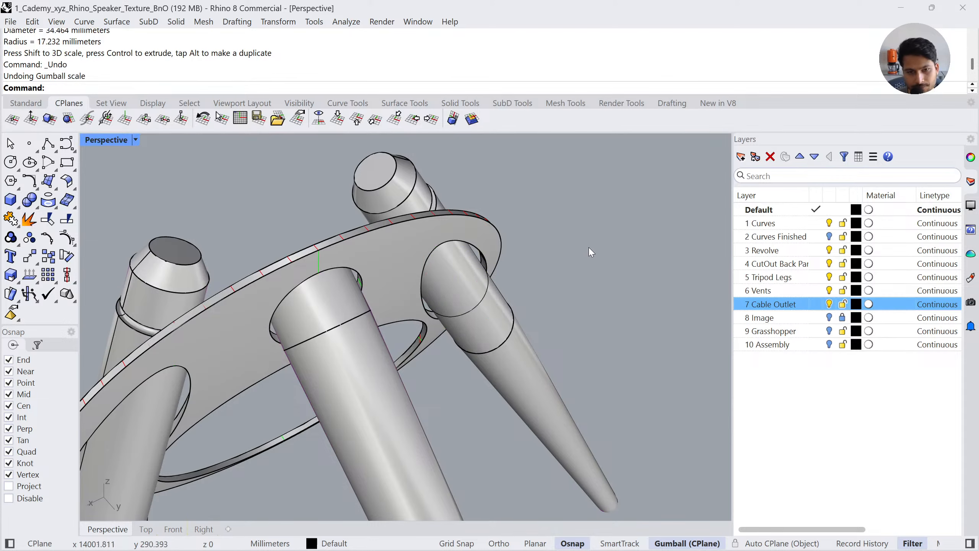
scroll(589, 247, down, 10)
key(ctrl+z)
scroll(602, 228, down, 6)
shift+right_drag(374, 363, 509, 285)
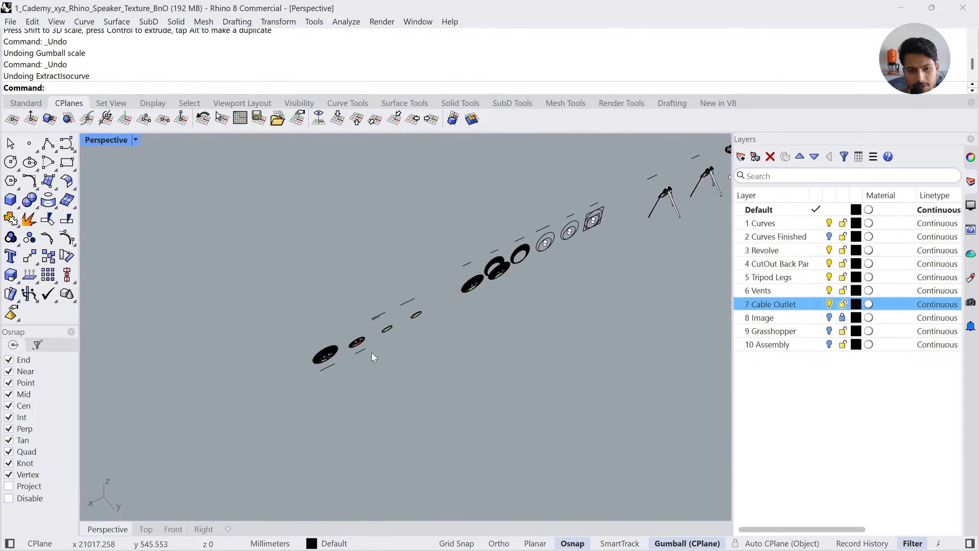
scroll(398, 333, up, 7)
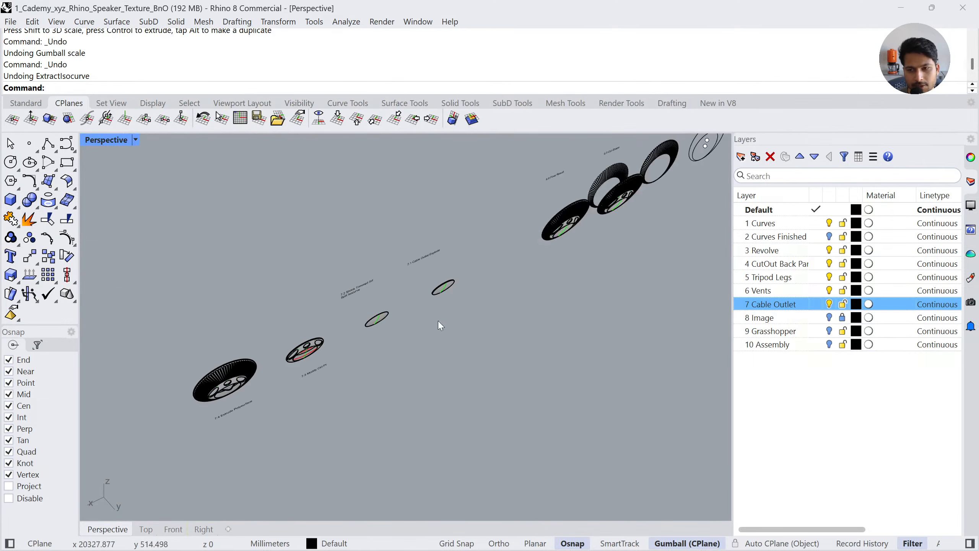
Toggle the 7 Cable Outlet layer off and on, and examine the elliptical discs at 7.1 and 7.2
click(829, 304)
click(829, 304)
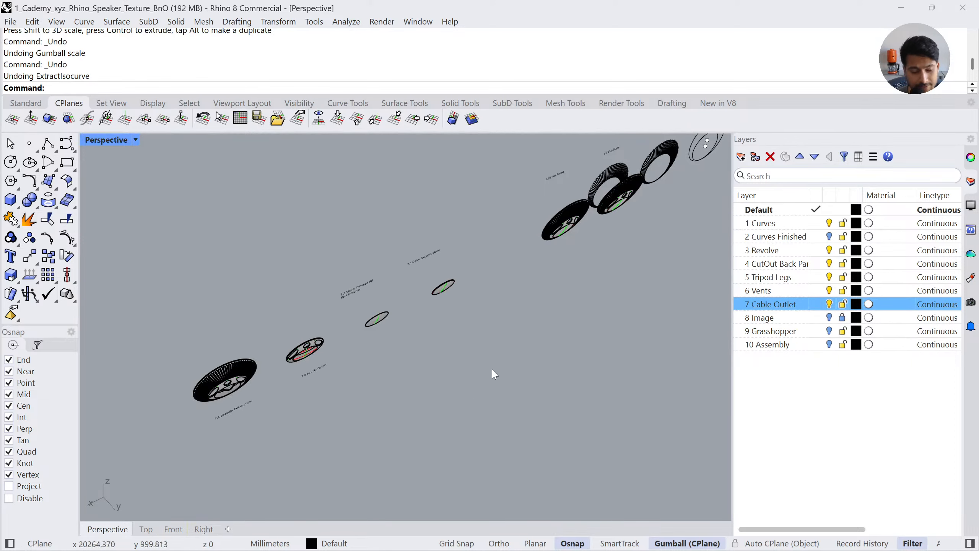
shift+right_drag(491, 369, 532, 358)
drag(436, 269, 435, 269)
text(zs)
key(Return)
click(576, 333)
right_drag(577, 334, 533, 347)
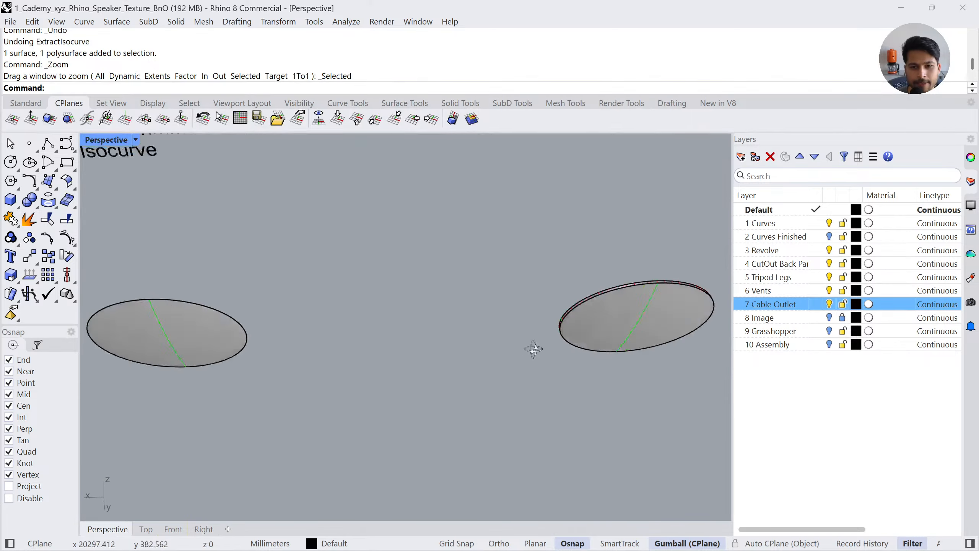
scroll(533, 348, down, 7)
Examine the closed disc solid at 7.1 Cable Outlet Explode up close and relate it to the 6.6 Final Result
right_drag(518, 311, 534, 345)
click(534, 344)
text(zs)
key(Return)
key(Escape)
mouse_move(475, 317)
right_down()
mouse_move(439, 317)
mouse_move(459, 328)
right_up()
scroll(430, 318, down, 9)
scroll(295, 277, down, 15)
scroll(412, 324, up, 7)
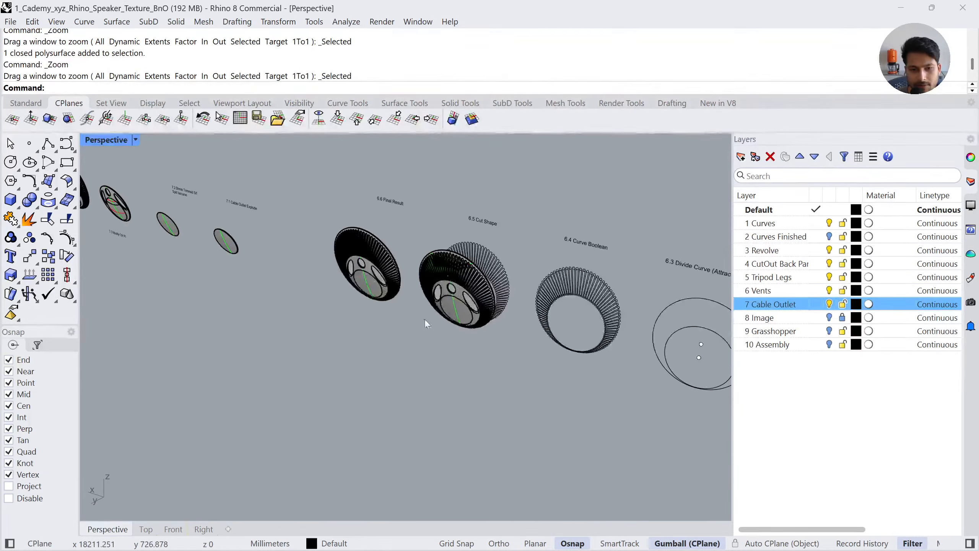
Move solids out of the 6.6 Final Result to single out the cable outlet disc, undoing each move
drag(385, 286, 343, 302)
key(ctrl+z)
click(370, 364)
key(ctrl+z)
click(387, 353)
key(Escape)
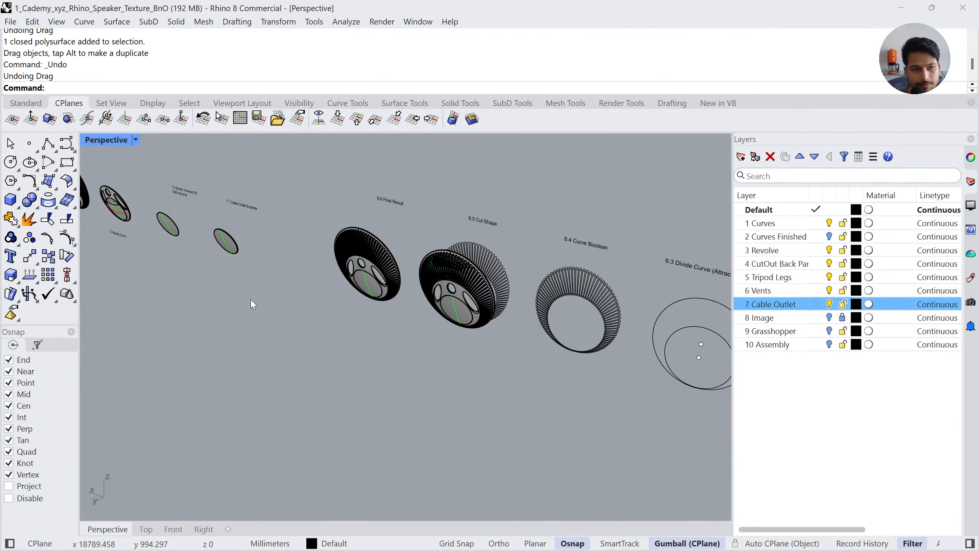
Explode the closed elliptical disc at 7.1 Cable Outlet Explode into separate surfaces
text(zs)
key(Return)
scroll(438, 333, down, 8)
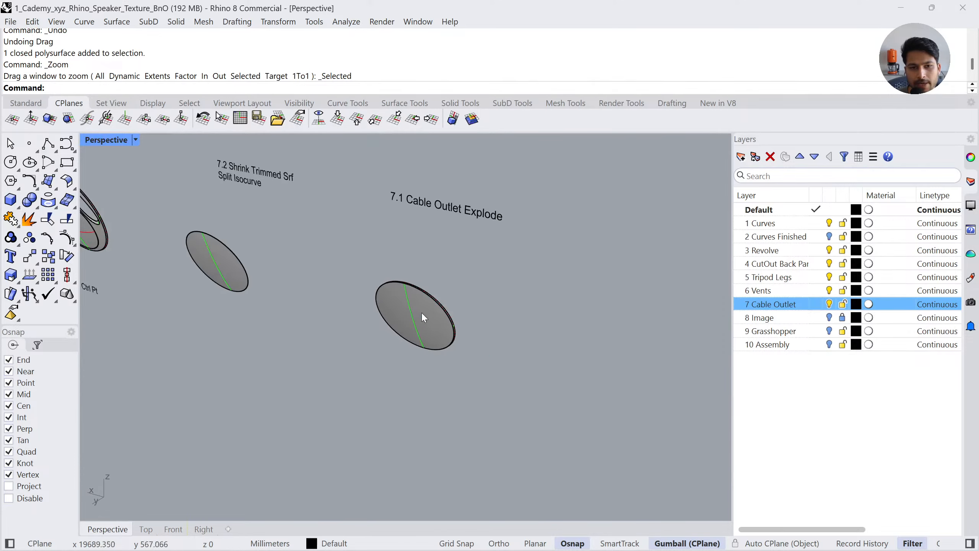
scroll(422, 312, up, 2)
click(421, 293)
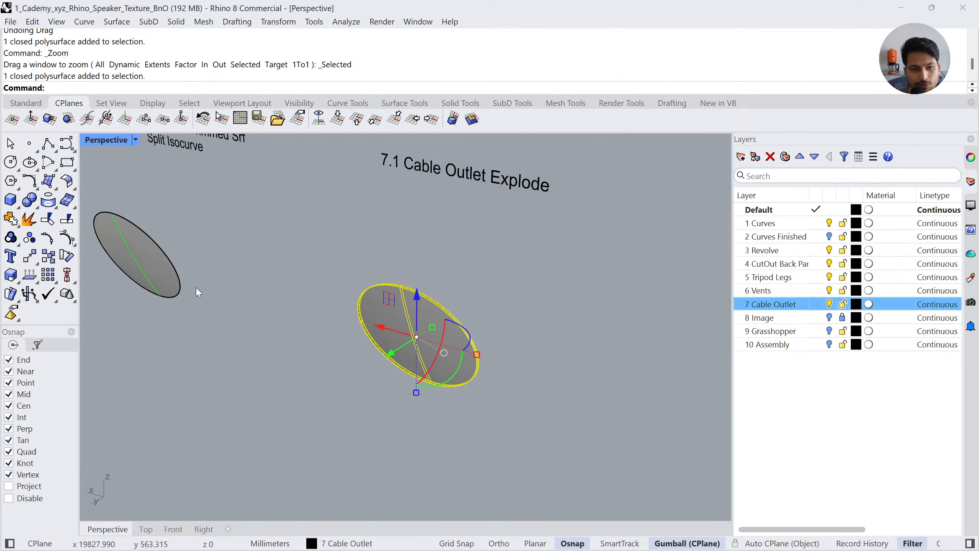
click(25, 222)
text(zs)
key(Return)
Pull the exploded disc's rim and one face away from the other face, and delete these two surfaces
right_drag(326, 296, 373, 319)
key(Escape)
drag(365, 326, 586, 351)
scroll(464, 333, down, 6)
right_drag(450, 339, 401, 282)
scroll(388, 251, up, 2)
drag(388, 251, 459, 354)
click(438, 357)
right_drag(314, 387, 432, 343)
drag(516, 205, 422, 228)
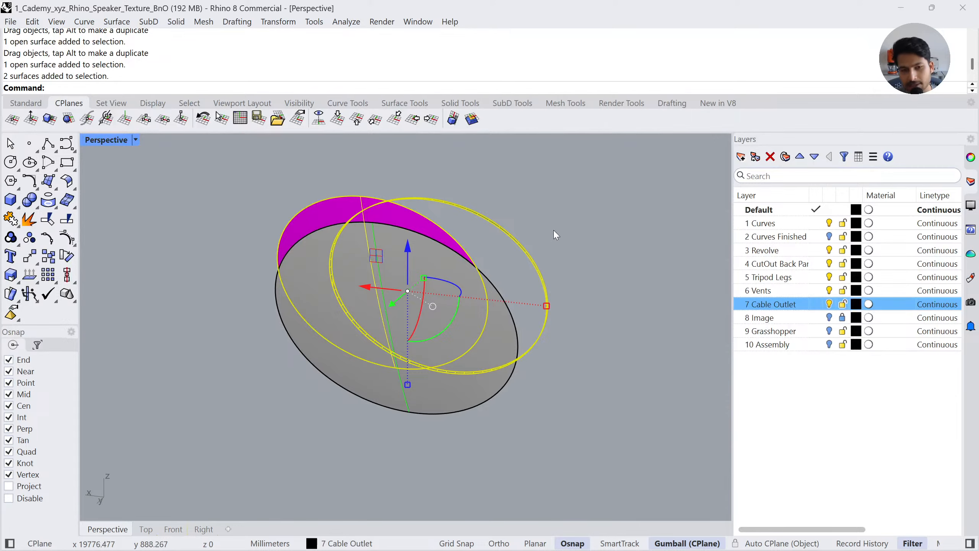
key(Delete)
right_drag(555, 234, 616, 284)
Display the control points of the 7.2 Shrink Trimmed Srf disc and examine how far they extend beyond its trimmed edge
shift+right_drag(278, 283, 526, 388)
scroll(526, 387, down, 3)
click(369, 366)
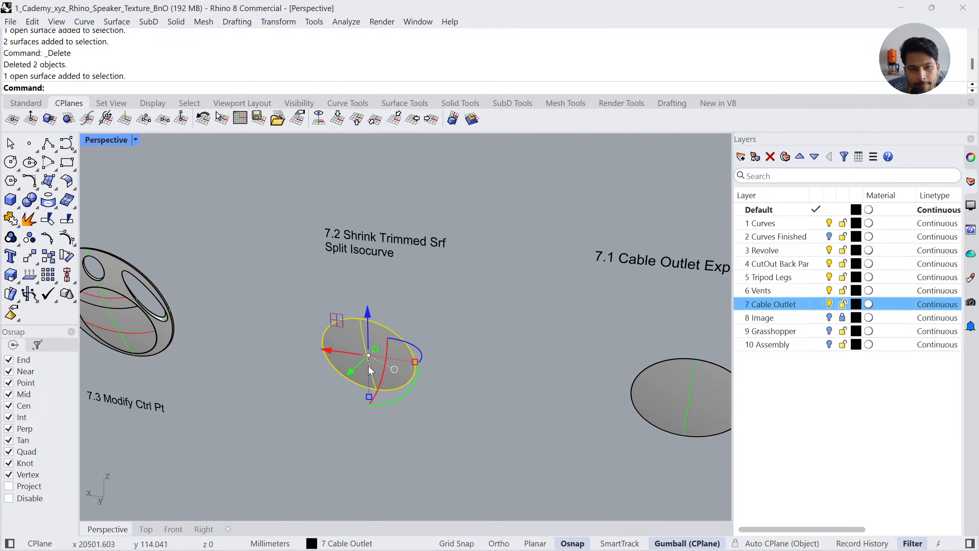
scroll(369, 365, up, 1)
key(z)
key(s)
key(Return)
scroll(338, 363, down, 10)
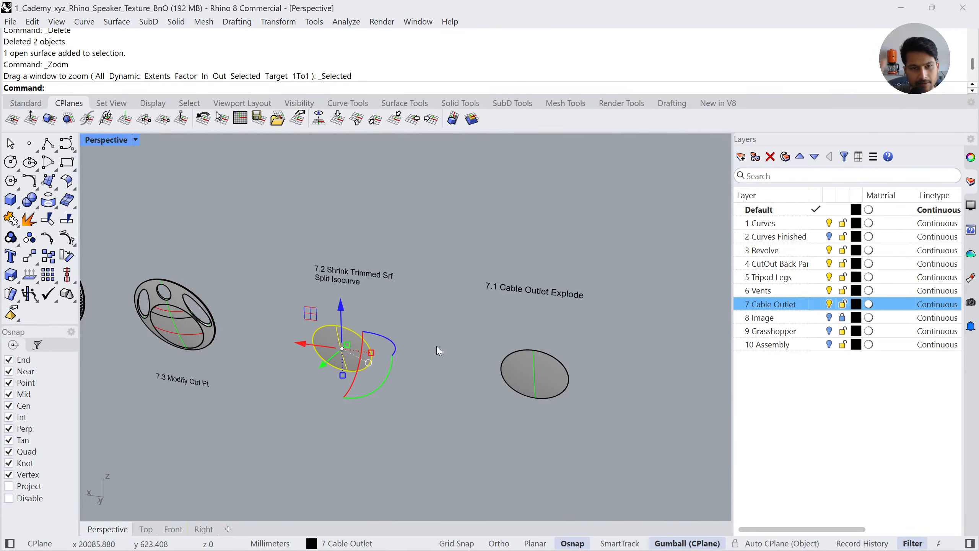
click(66, 239)
right_drag(388, 371, 430, 385)
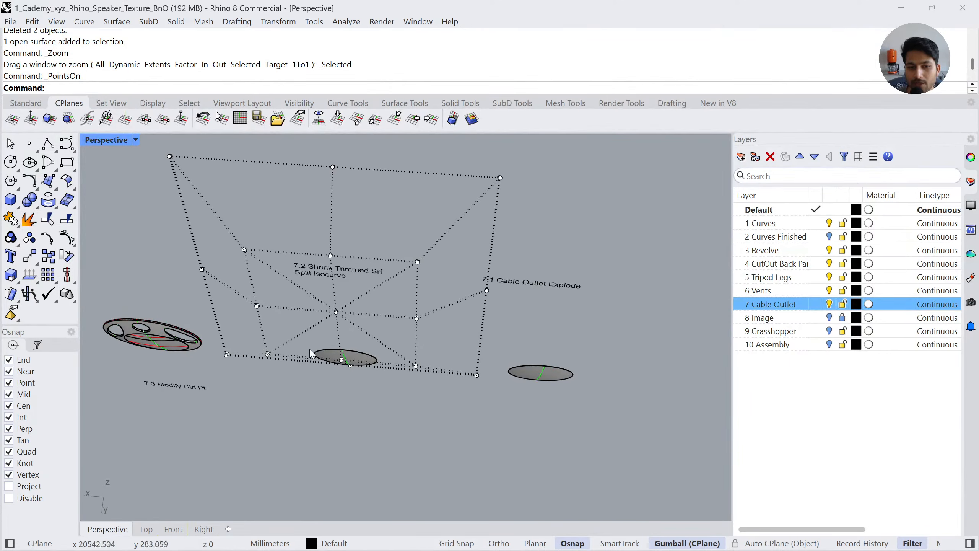
right_drag(328, 376, 394, 331)
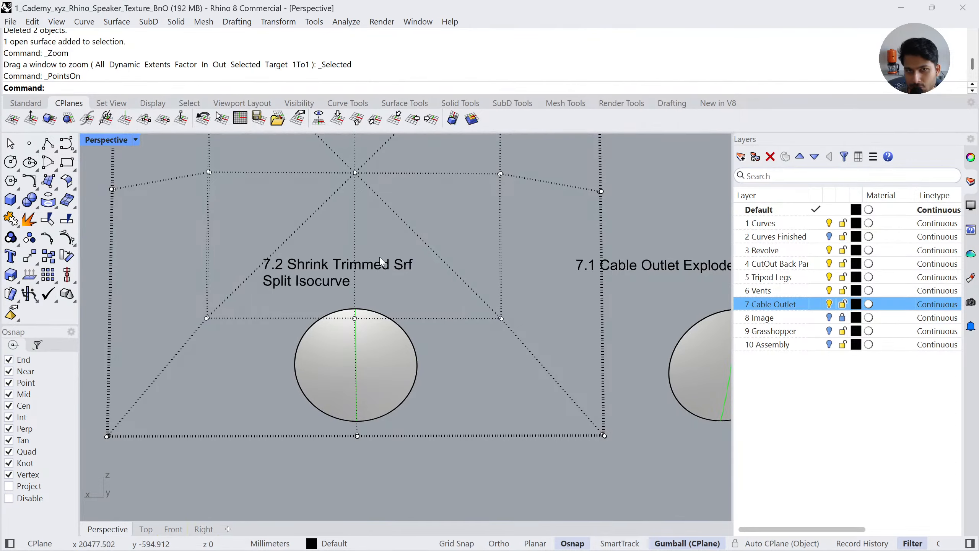
Create a deformable rectangular plane in front of the cable outlet stages, with degree 3 and 6 points in both directions
scroll(381, 263, down, 5)
right_drag(395, 232, 386, 354)
right_drag(397, 297, 342, 319)
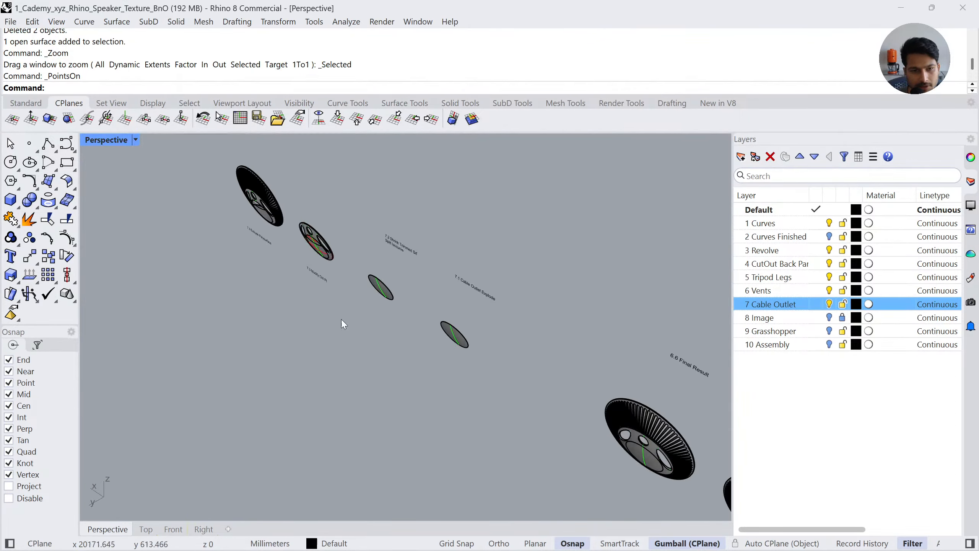
click(56, 189)
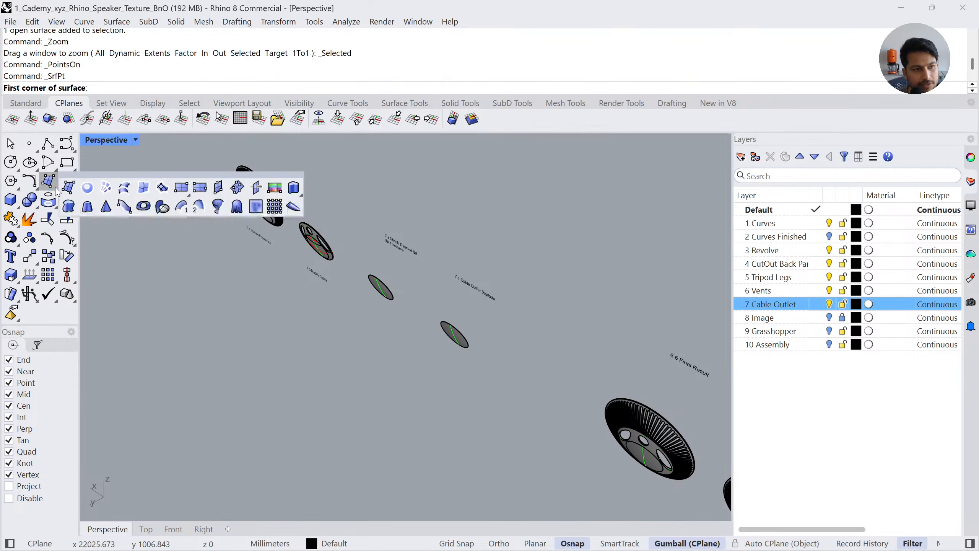
click(182, 187)
click(248, 88)
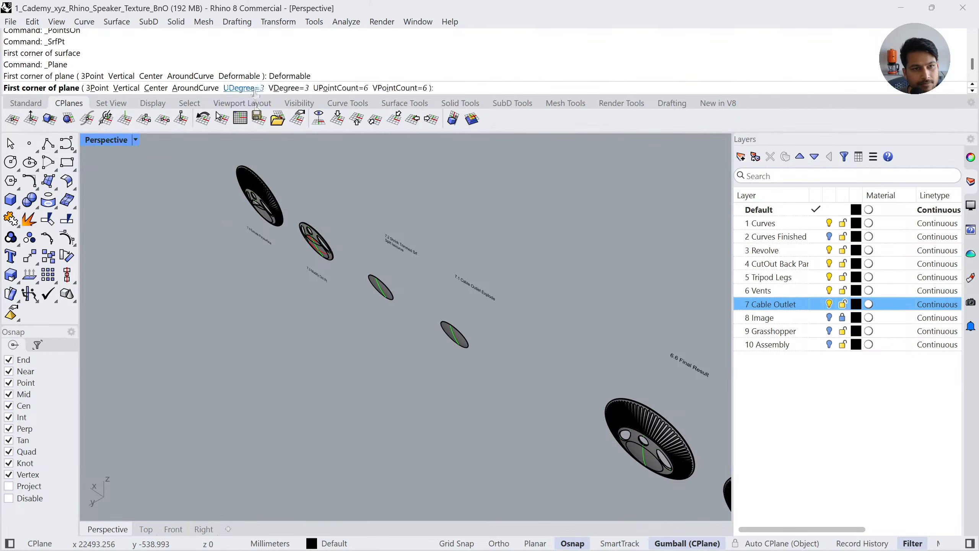
click(246, 393)
click(404, 396)
click(351, 400)
Display the new plane's control points and raise a group of nine points at one corner with the gumball
click(67, 237)
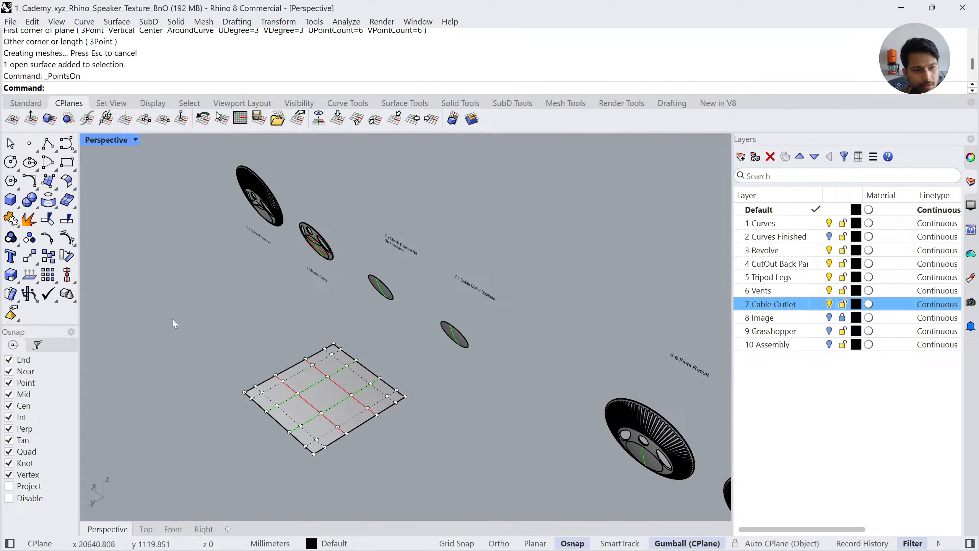
drag(309, 444, 309, 423)
drag(266, 358, 260, 311)
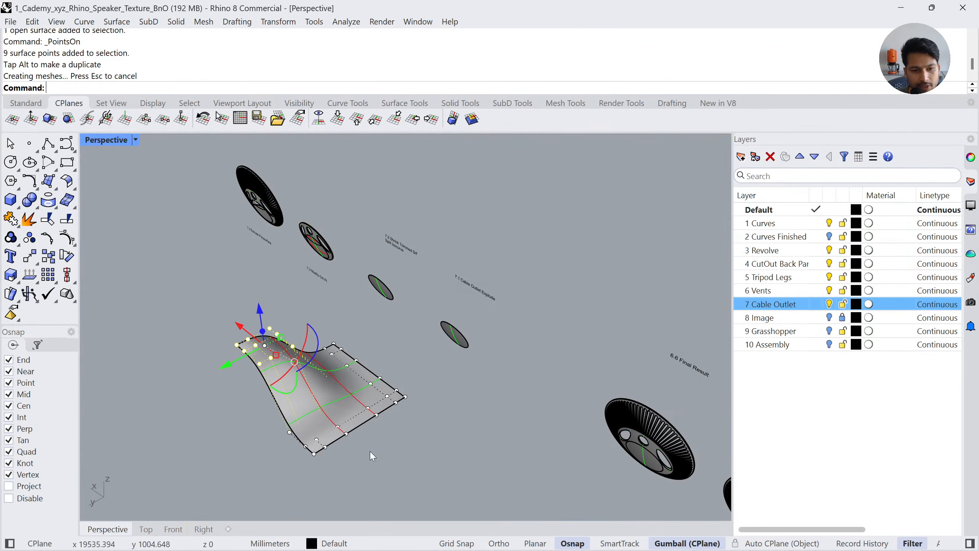
Raise a second group of nine control points at another corner of the rectangular plane with the gumball
drag(384, 448, 341, 411)
drag(360, 430, 406, 377)
key(ctrl+z)
key(ctrl+z)
drag(353, 479, 389, 348)
key(Escape)
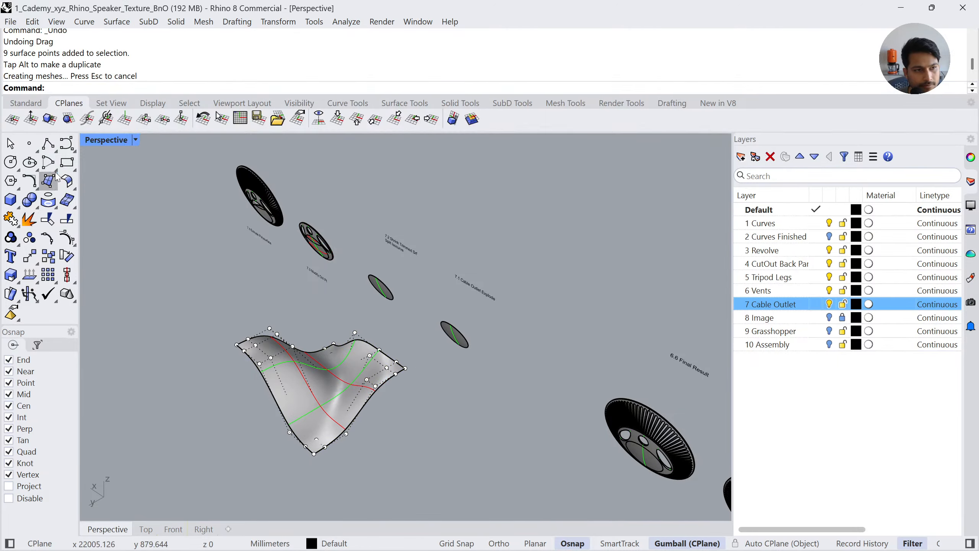
Draw a circle within the outline of the deformed plane
click(10, 162)
right_drag(216, 277, 250, 405)
shift+right_drag(341, 448, 310, 309)
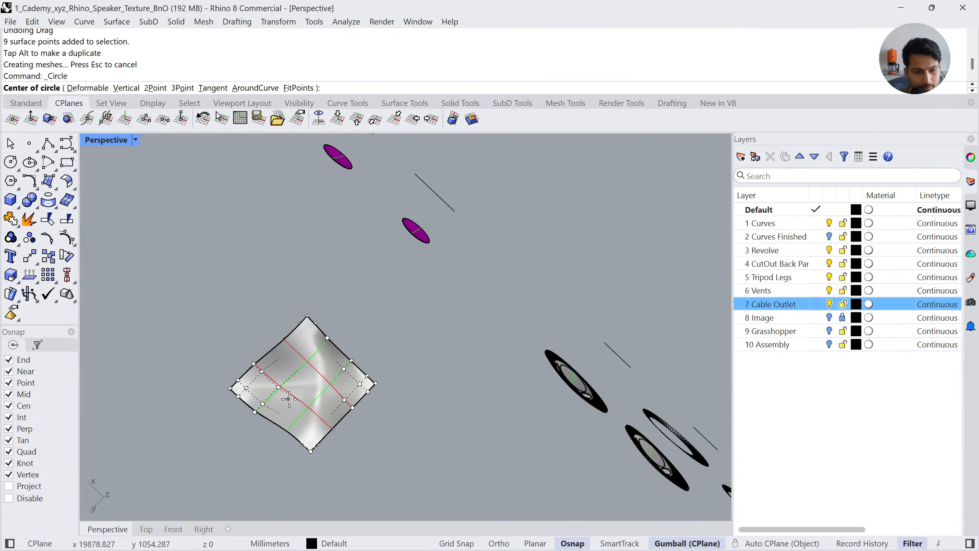
click(289, 399)
click(320, 405)
right_drag(320, 405, 303, 342)
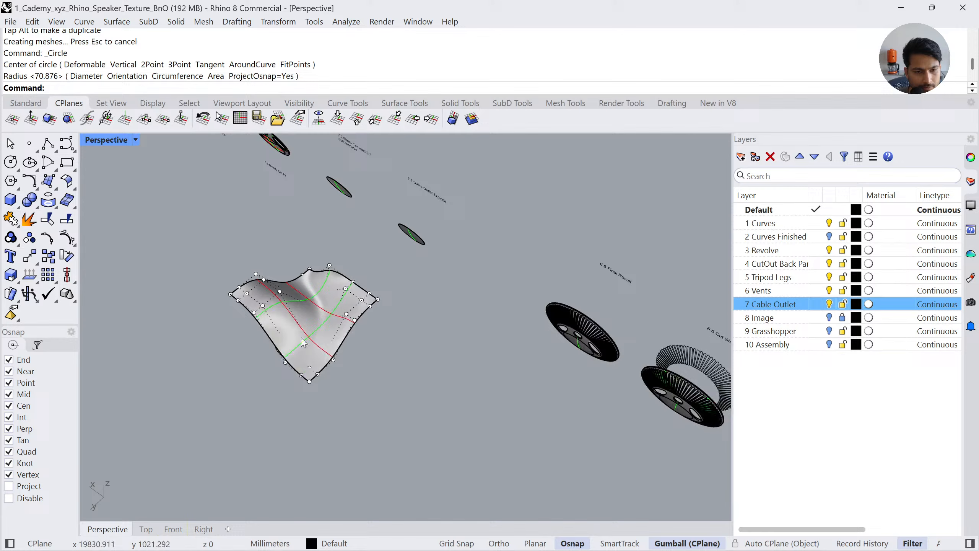
Hide the deformed plane's control points and split the surface using the circle as the cutting object, with Shrink set to No
click(302, 314)
key(ctrl+shift+e)
key(Escape)
drag(346, 390, 320, 408)
key(Escape)
click(66, 219)
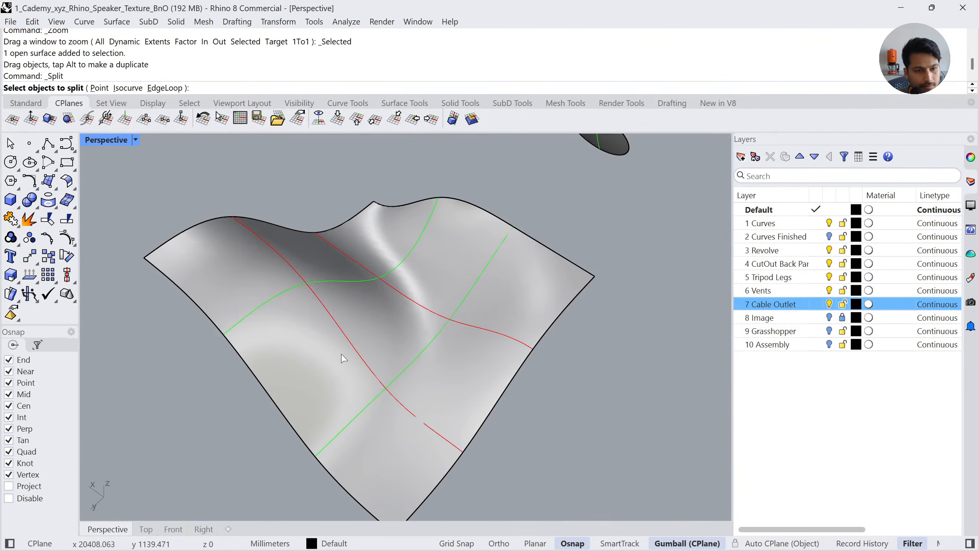
click(342, 353)
key(Return)
drag(500, 453, 358, 400)
key(Return)
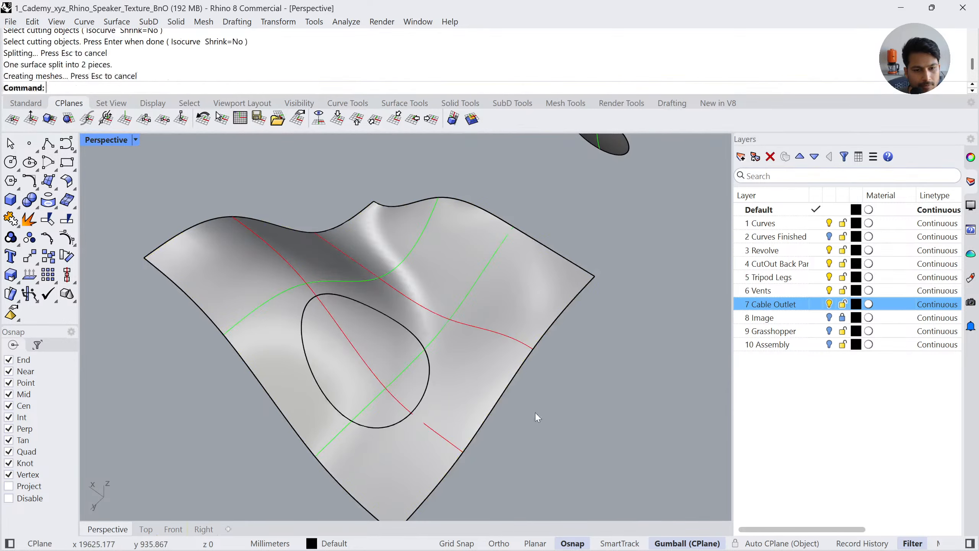
Delete the outer piece of the split surface and the circle, keeping only the rounded inner piece
click(460, 337)
key(Delete)
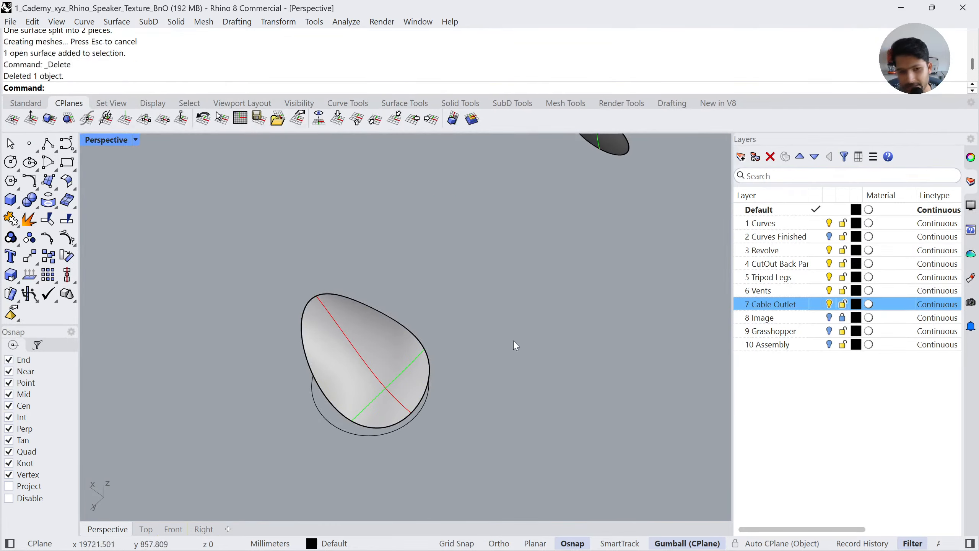
click(380, 435)
key(Delete)
Display the control points of the rounded inner piece and examine how far they extend beyond its trimmed edge
click(387, 424)
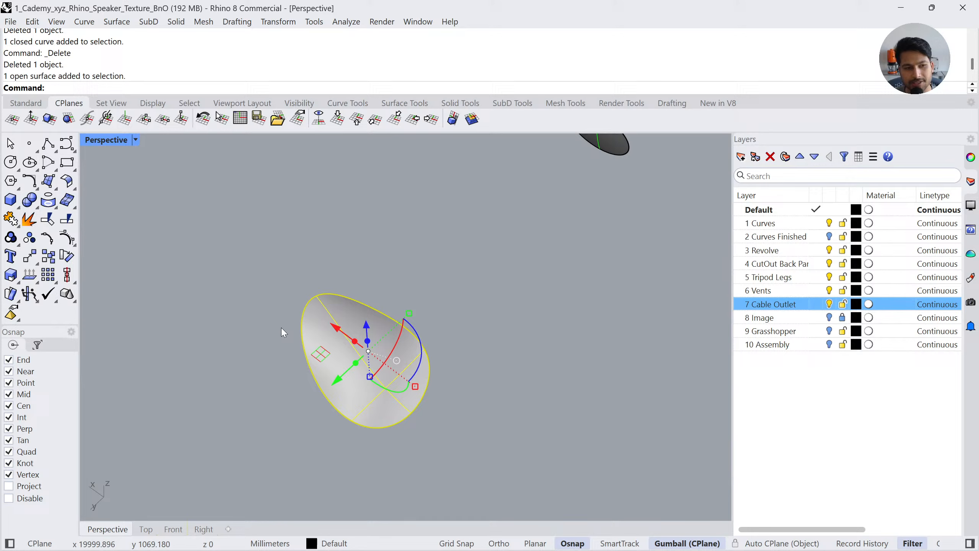
click(66, 238)
right_drag(405, 301, 390, 265)
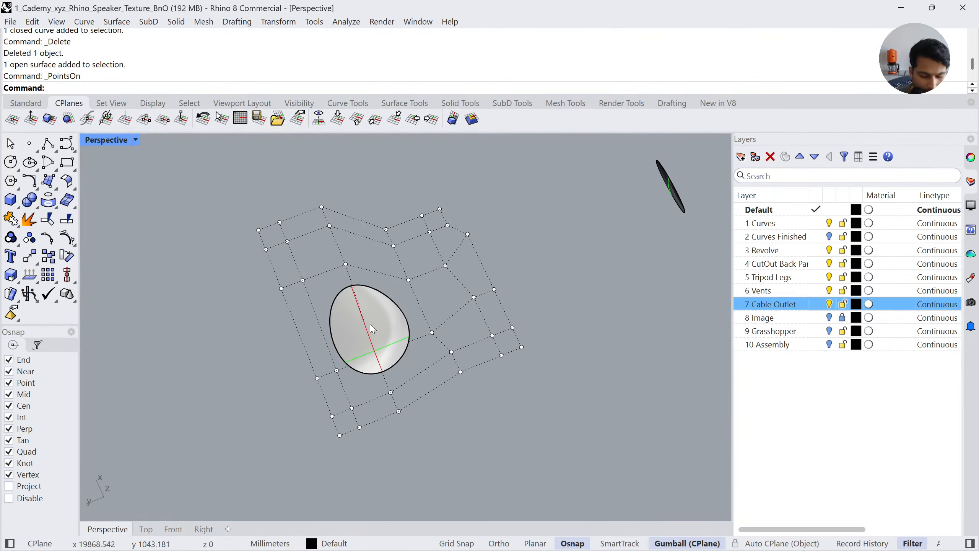
Untrim the edge of the rounded piece with KeepTrimObjects and AllSimilar set to No
key(Return)
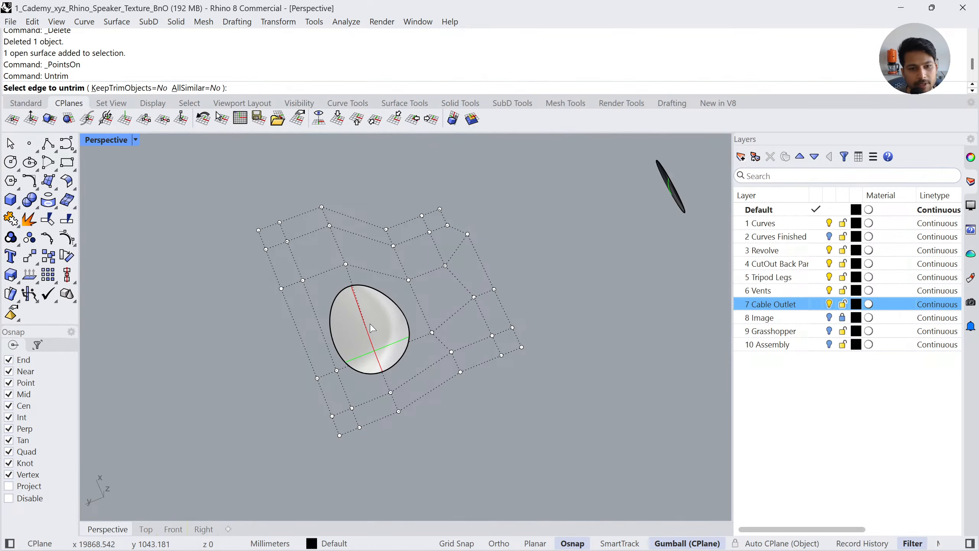
click(401, 299)
key(Return)
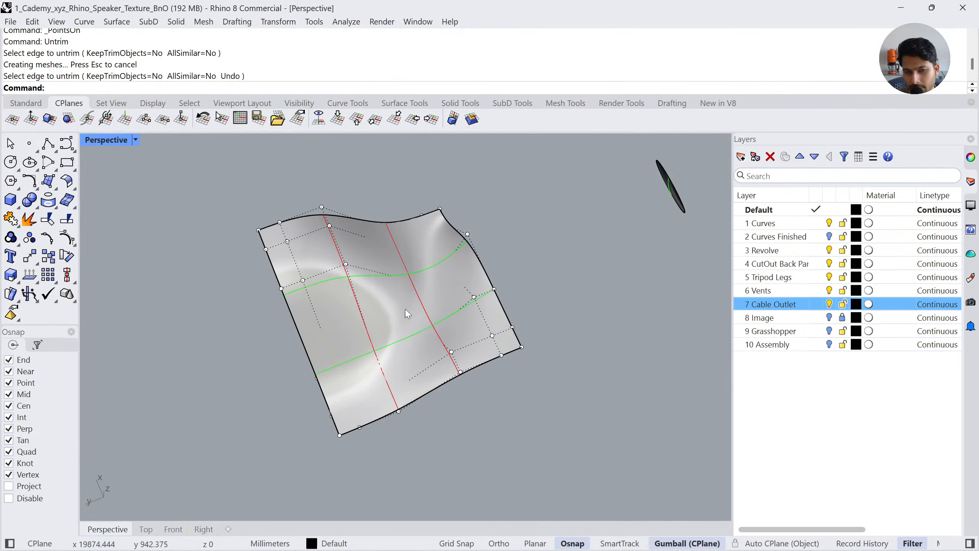
Display the control points of the 7.2 Shrink Trimmed Srf disc and untrim its edge
right_drag(406, 310, 446, 214)
click(429, 232)
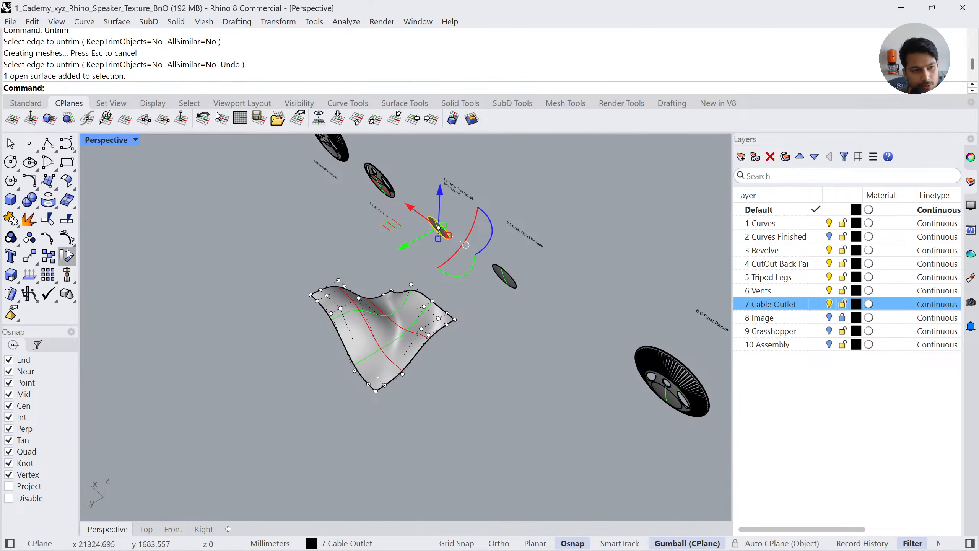
click(68, 238)
scroll(446, 335, up, 5)
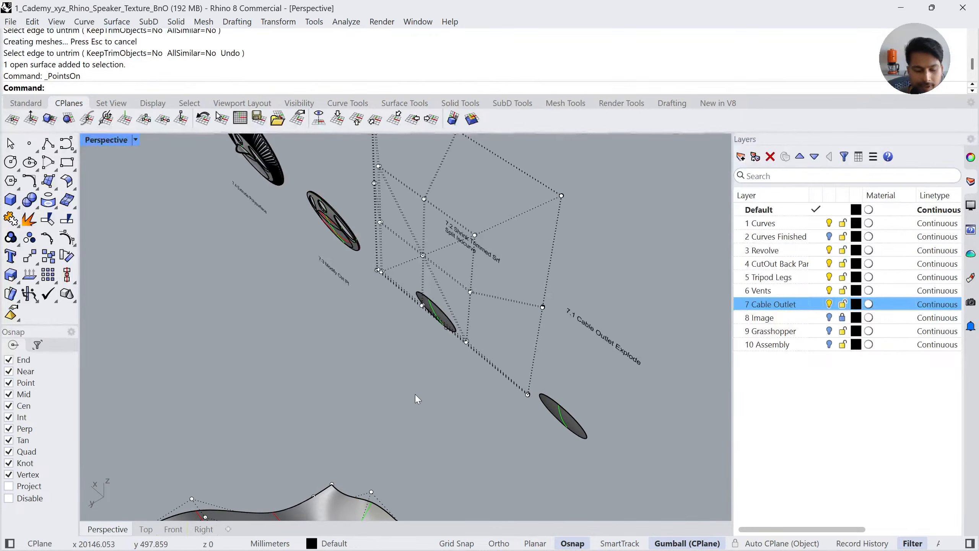
key(Return)
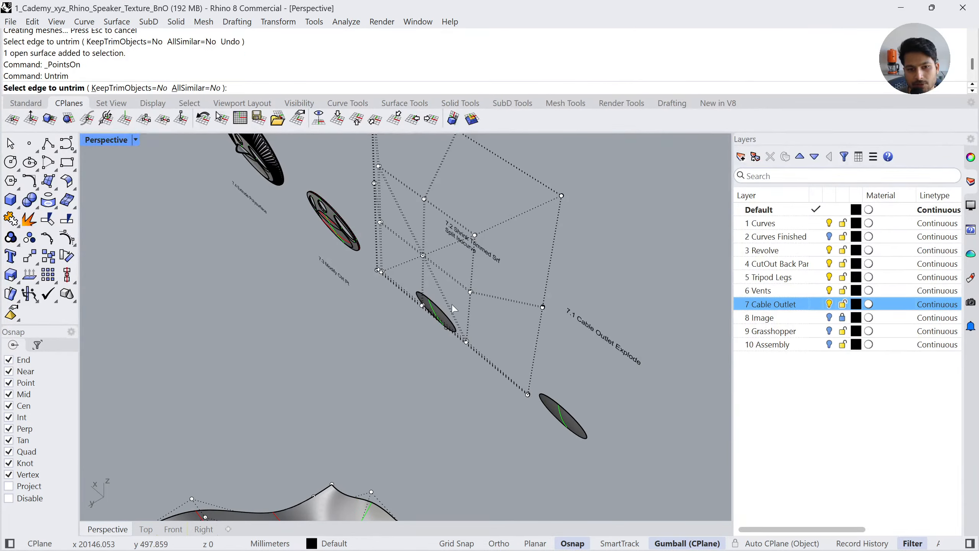
click(441, 309)
Undo the Untrim operations on both the disc and the rounded piece
key(ctrl+z)
scroll(428, 386, down, 3)
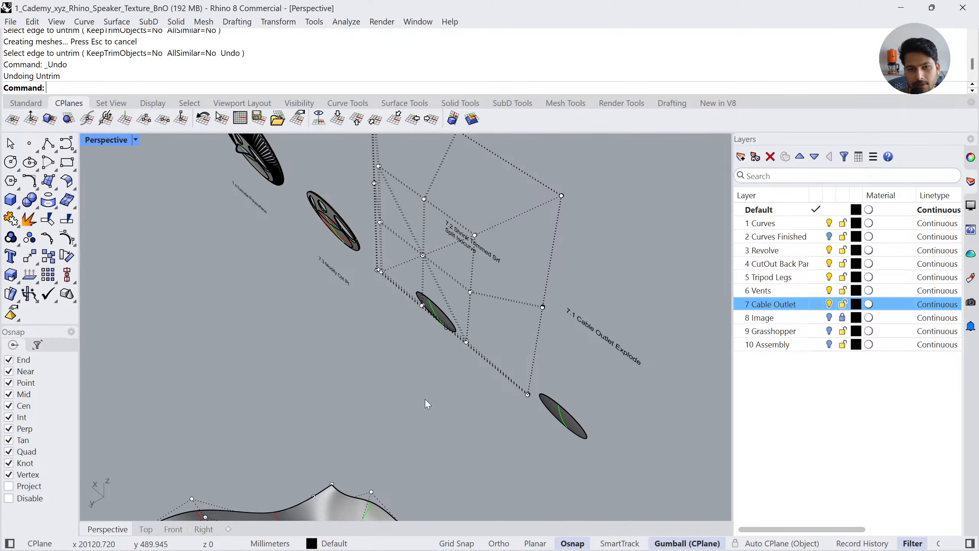
scroll(420, 412, up, 4)
key(ctrl+z)
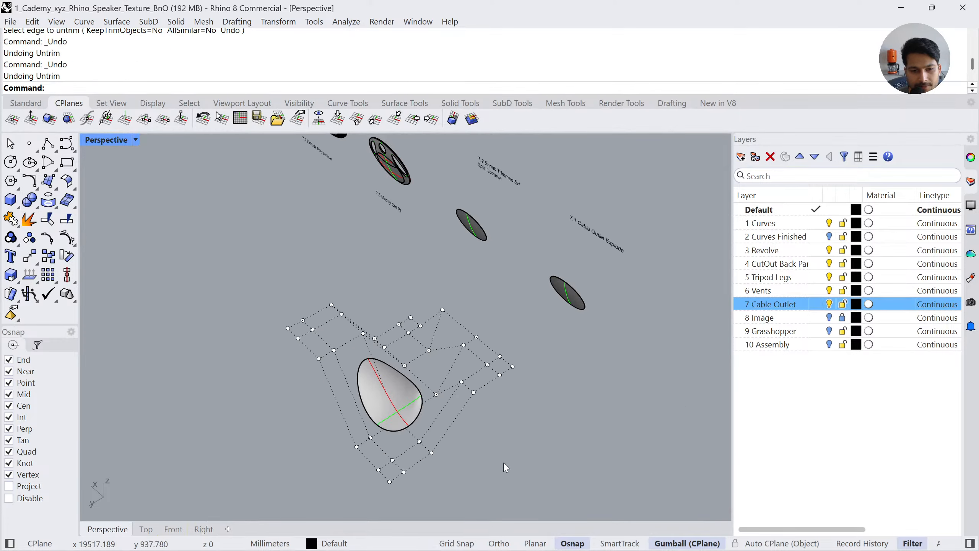
Try moving a control point that lies outside the rounded piece's trimmed edge, and undo the move
right_drag(506, 467, 372, 434)
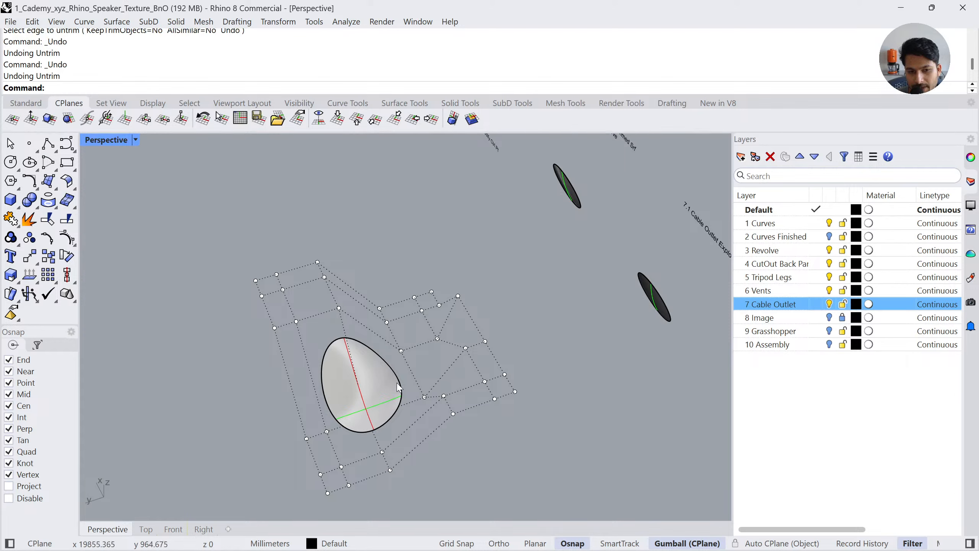
scroll(362, 381, up, 4)
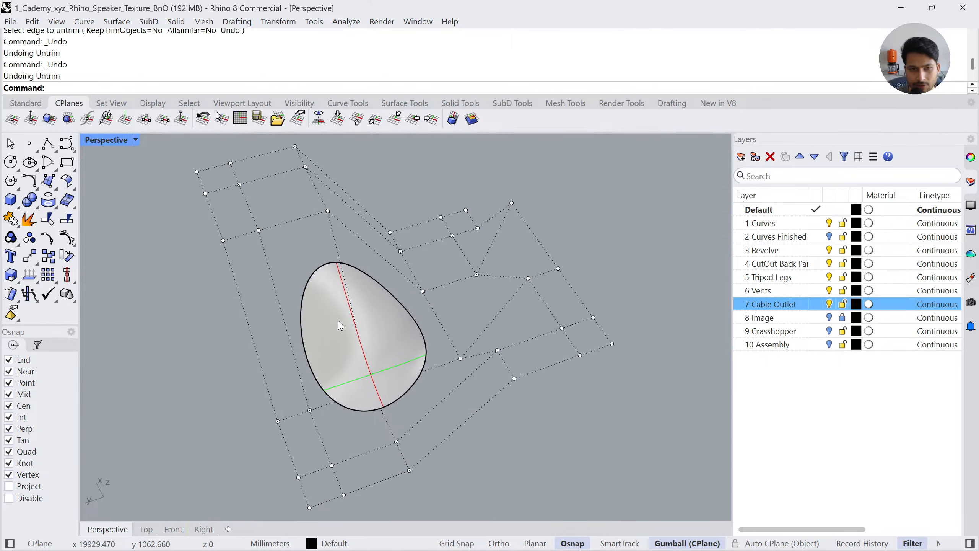
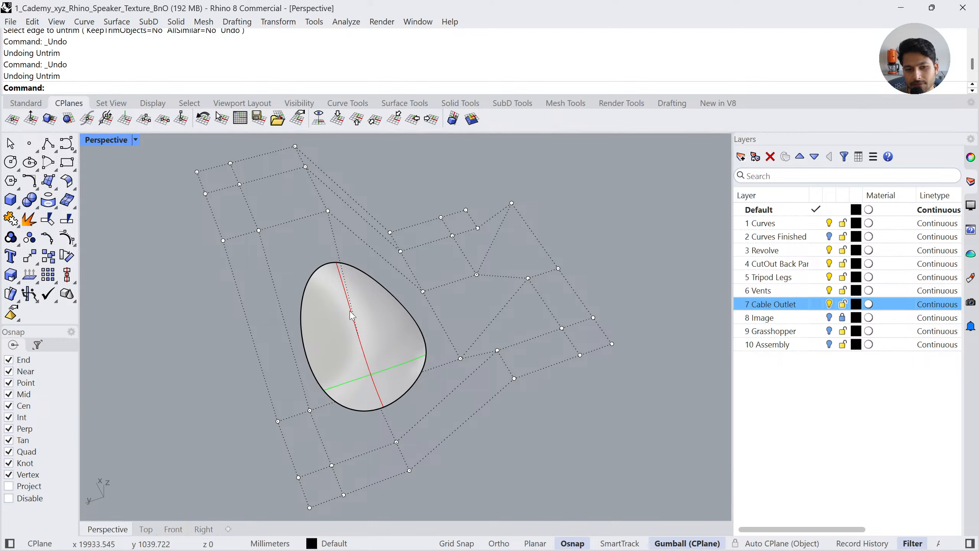
click(477, 274)
drag(476, 274, 479, 246)
key(ctrl+z)
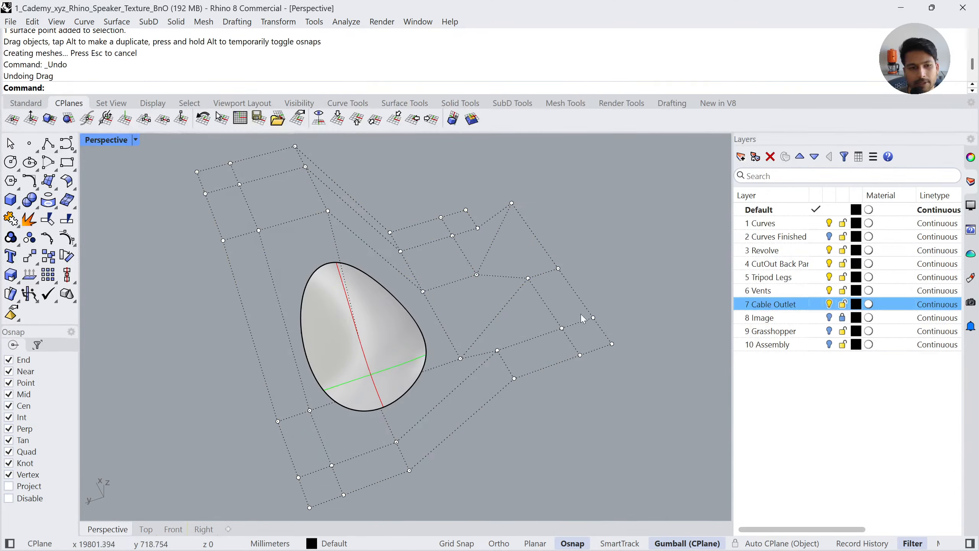
key(Escape)
click(360, 340)
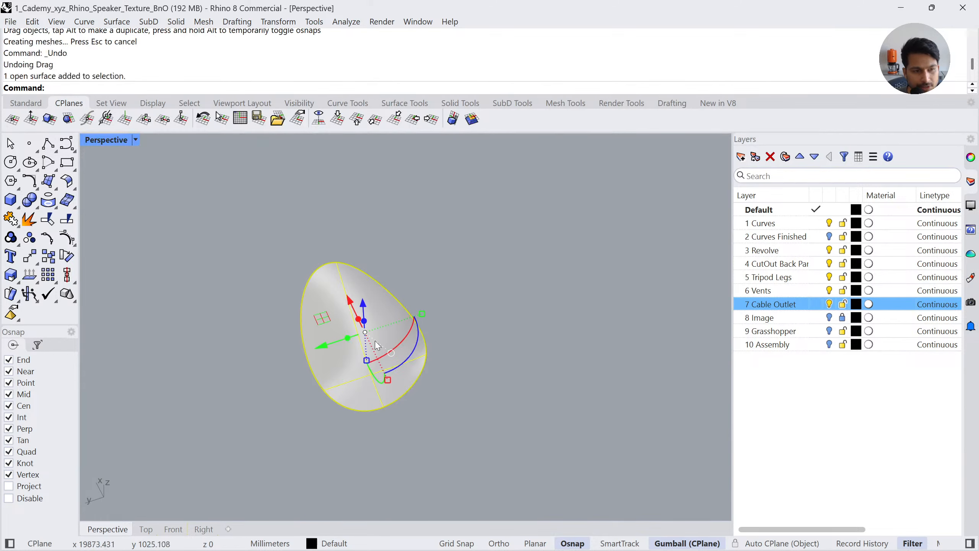
click(68, 237)
key(Escape)
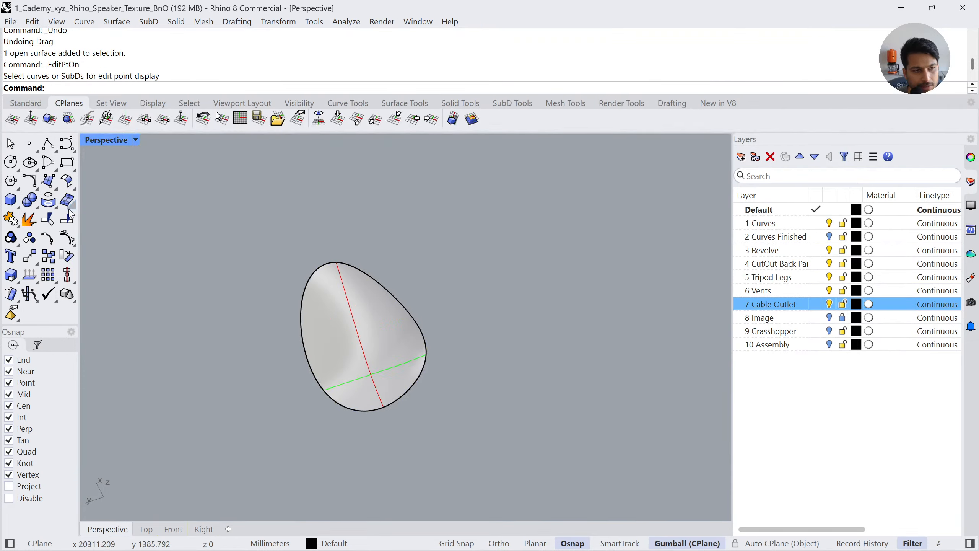
click(48, 199)
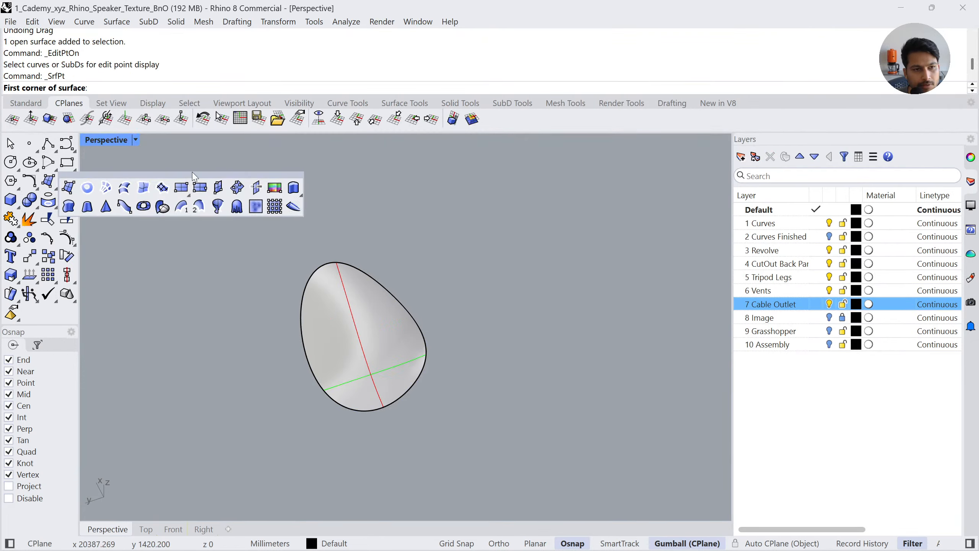
drag(192, 173, 259, 166)
click(336, 282)
key(Escape)
Redisplay the rounded piece's control points and apply Shrink Trimmed Surface to it
click(315, 308)
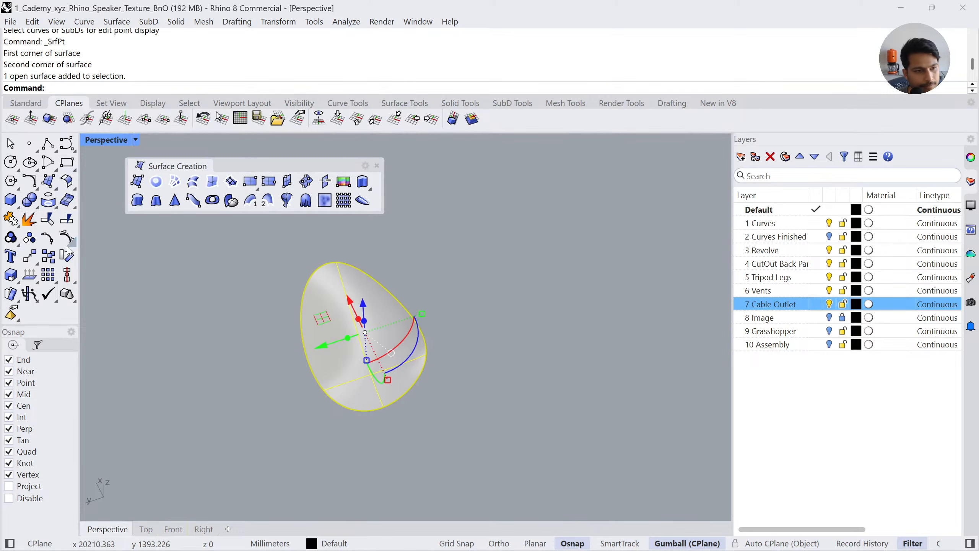
click(67, 237)
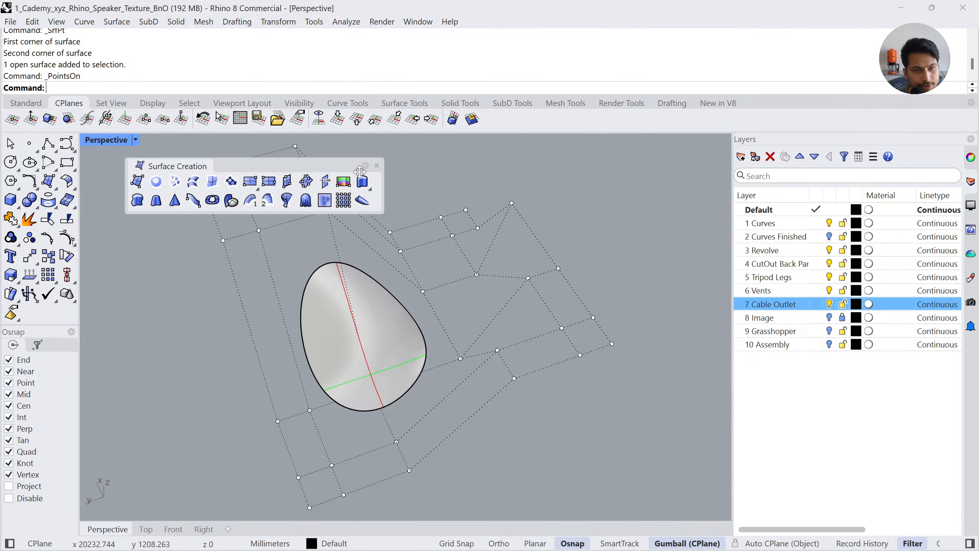
click(57, 197)
drag(127, 185, 166, 179)
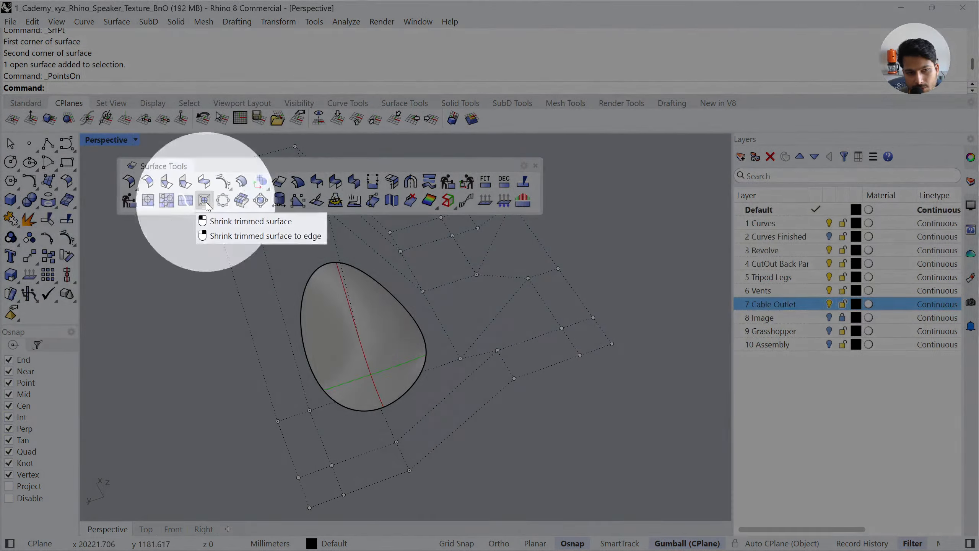
click(204, 200)
click(372, 340)
key(Return)
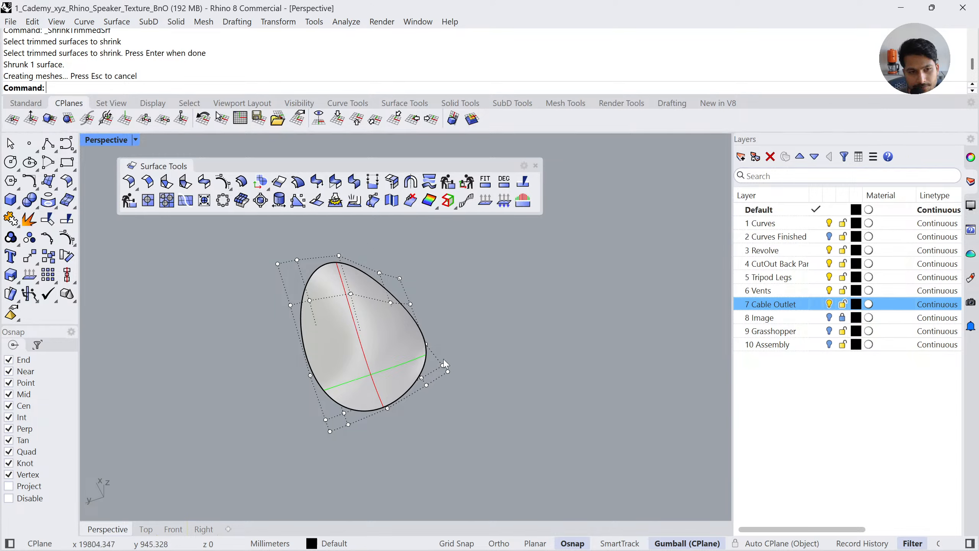
Undo the surface shrink and hide the rounded piece's control points
key(ctrl+z)
right_drag(507, 424, 390, 382)
key(Escape)
scroll(390, 382, down, 1)
click(356, 356)
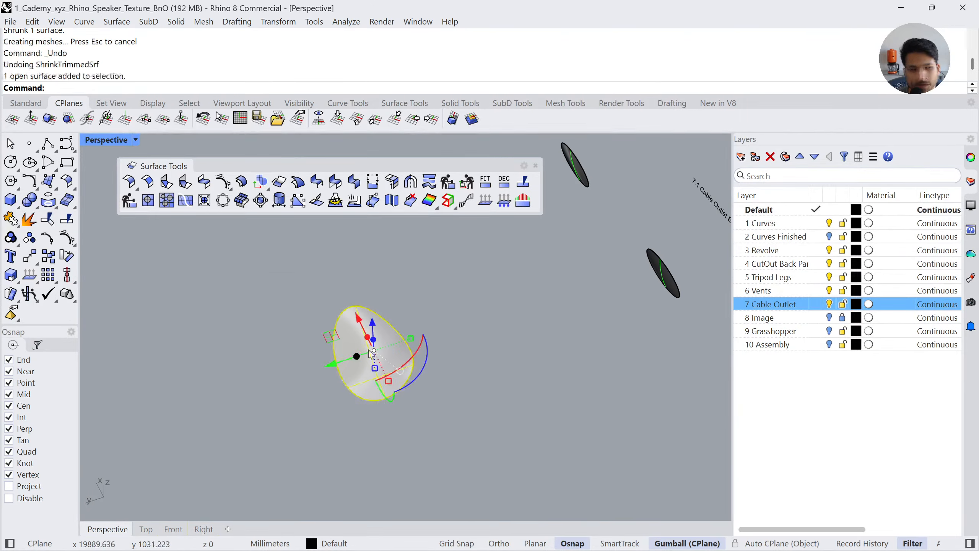
Untrim the rounded piece's edge to restore the full deformed surface
key(Escape)
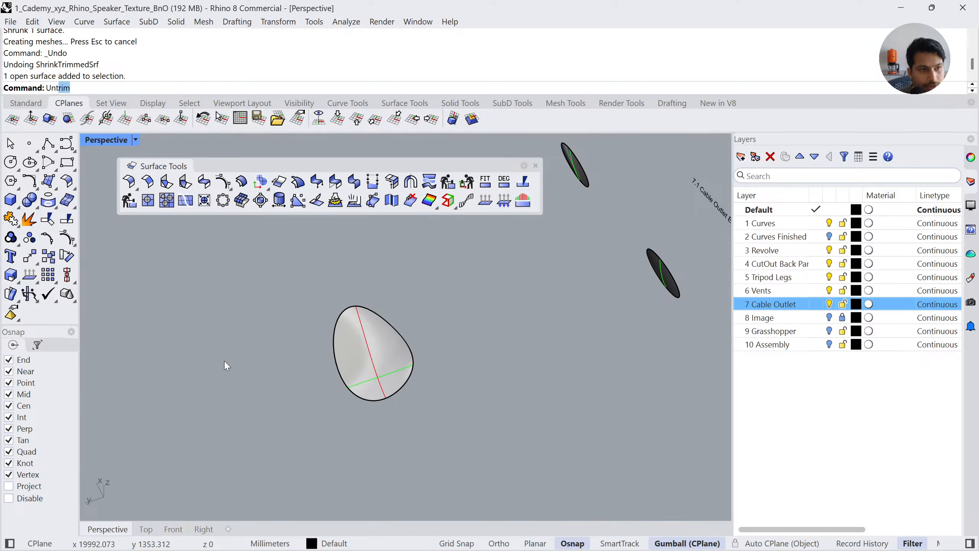
key(Return)
click(347, 391)
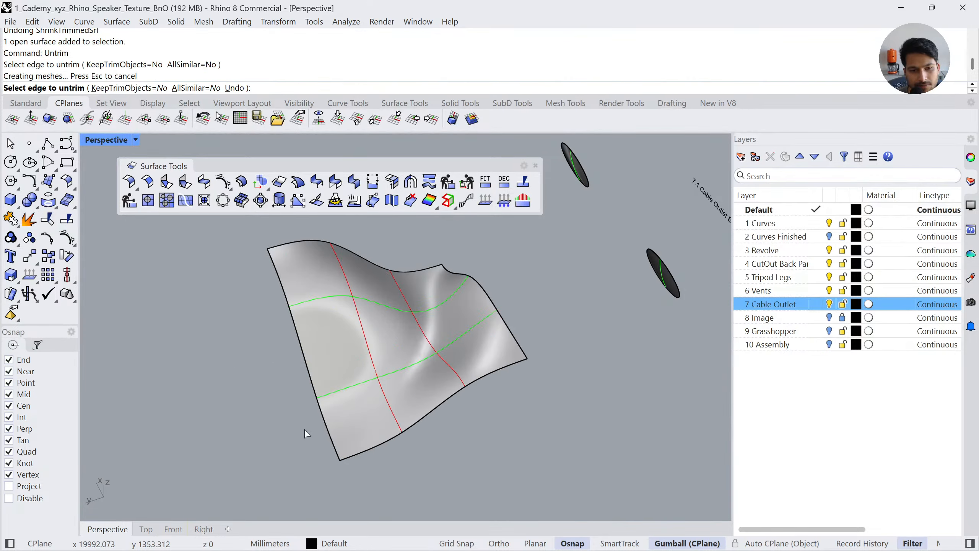
key(Return)
Split the restored surface along two isocurves in the U direction with Shrink set to No
click(67, 219)
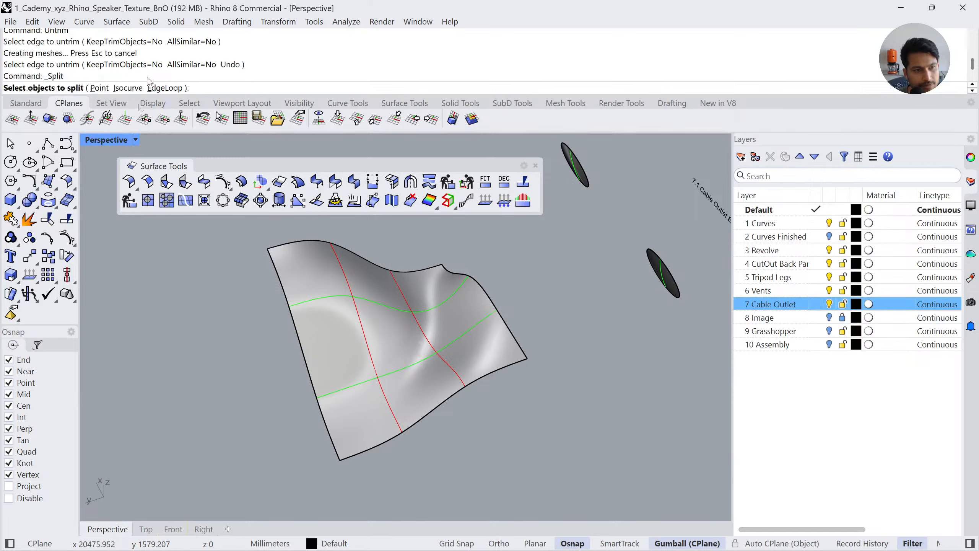
click(135, 88)
click(316, 330)
click(331, 360)
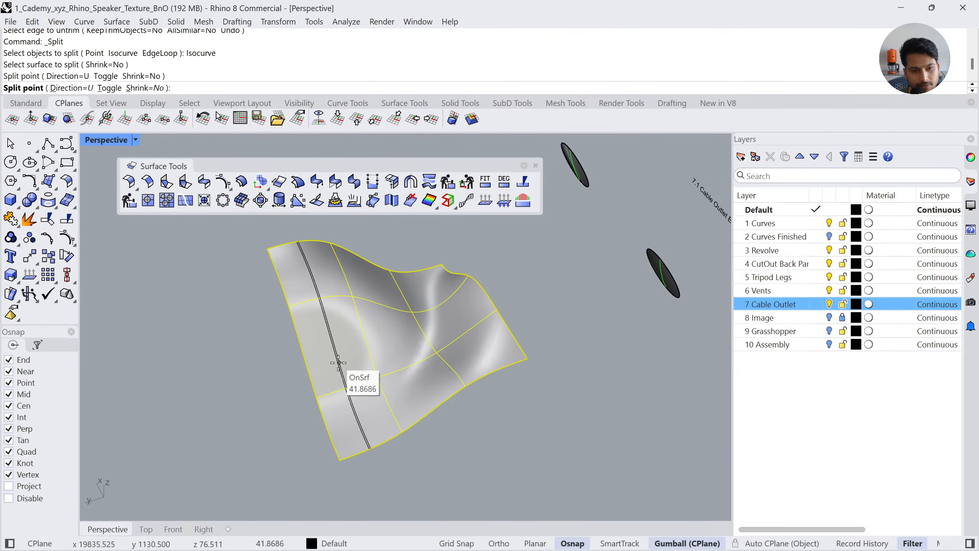
click(422, 357)
key(Return)
Split the middle strip along two isocurves in the V direction with Shrink set to No
click(366, 326)
key(Return)
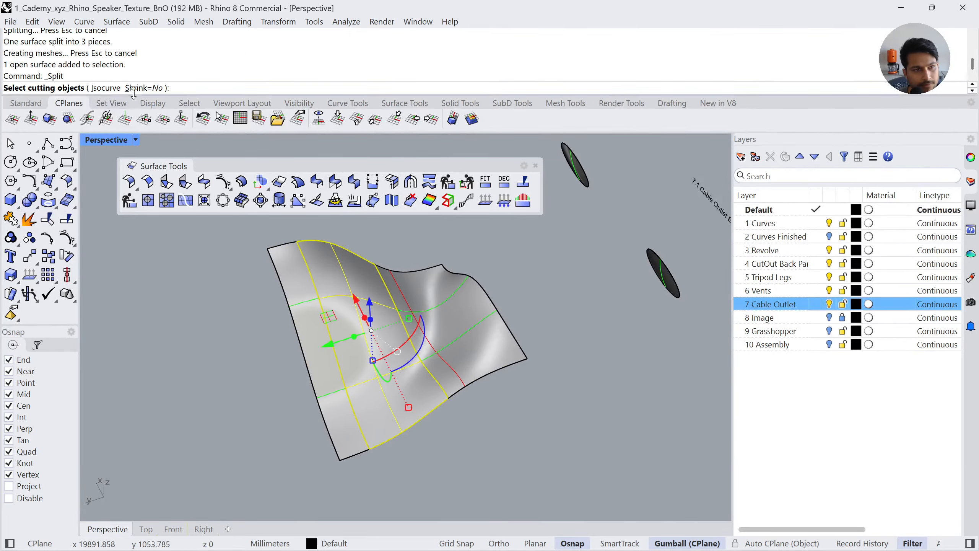
click(108, 88)
click(109, 88)
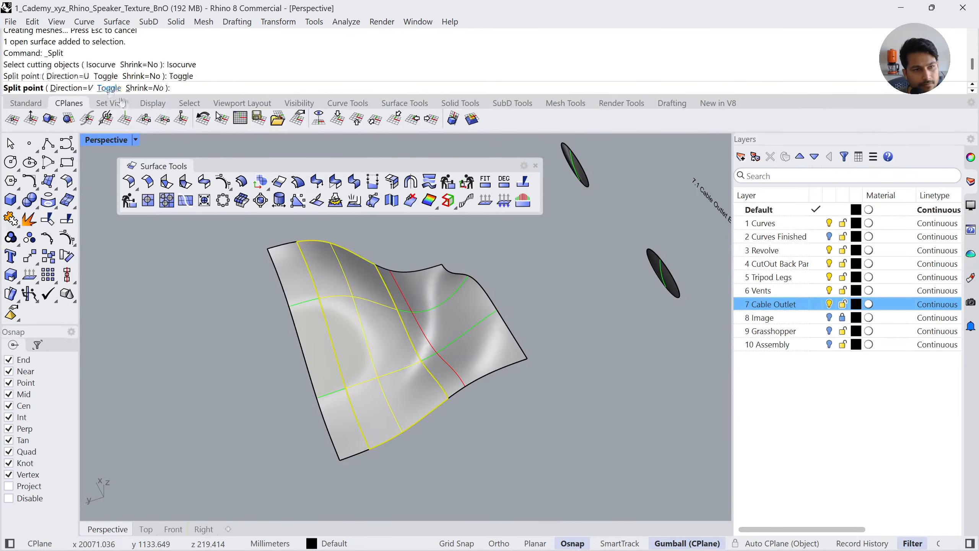
click(360, 379)
key(Return)
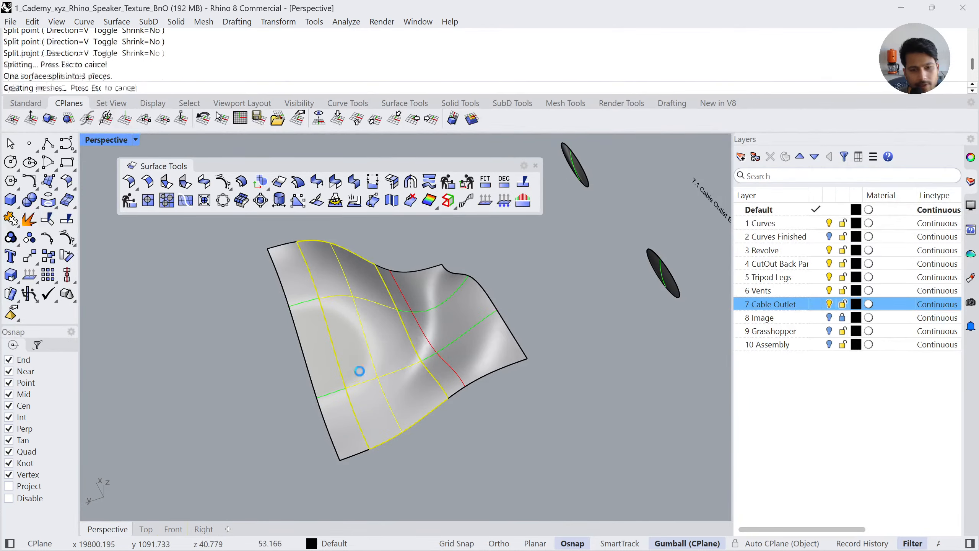
Shrink the central piece of the split test surface to its trimmed boundary
click(534, 368)
click(407, 332)
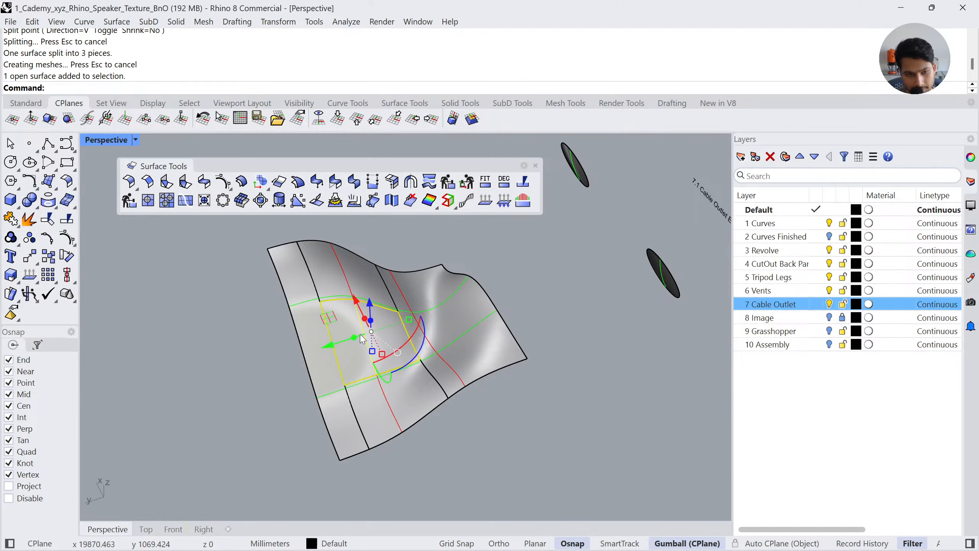
click(203, 203)
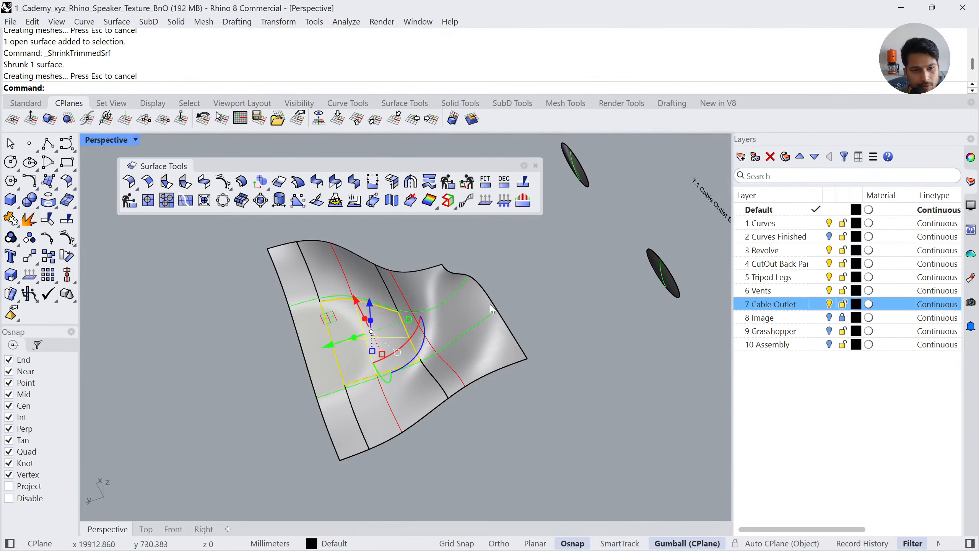
Delete the leftover strips surrounding the central piece of the test surface
click(443, 301)
key(Delete)
click(335, 413)
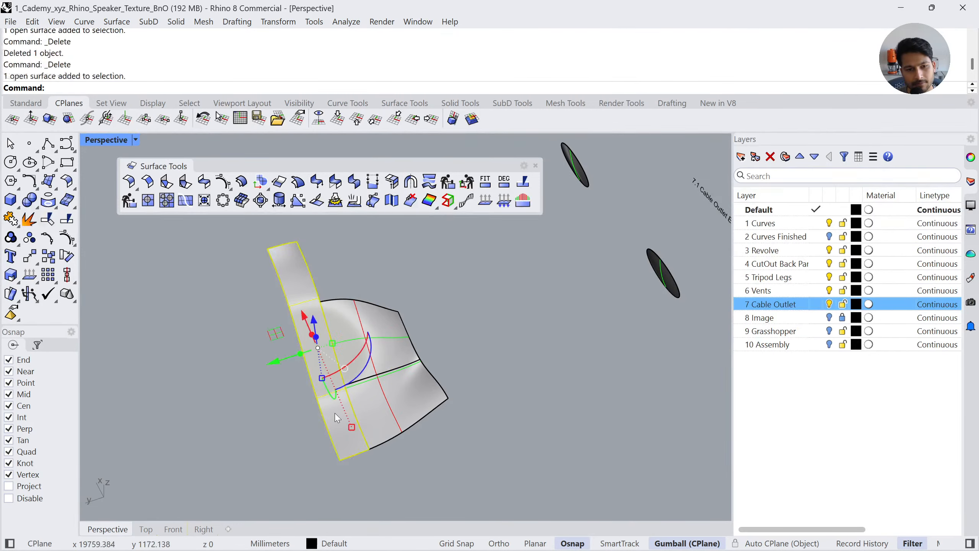
key(Delete)
click(321, 292)
Undo the deletions, shrink, isocurve splits and untrim on the test surface to return to the rounded piece
key(ctrl+z)
key(ctrl+z)
key(ctrl+z)
key(ctrl+z)
key(ctrl+z)
key(ctrl+z)
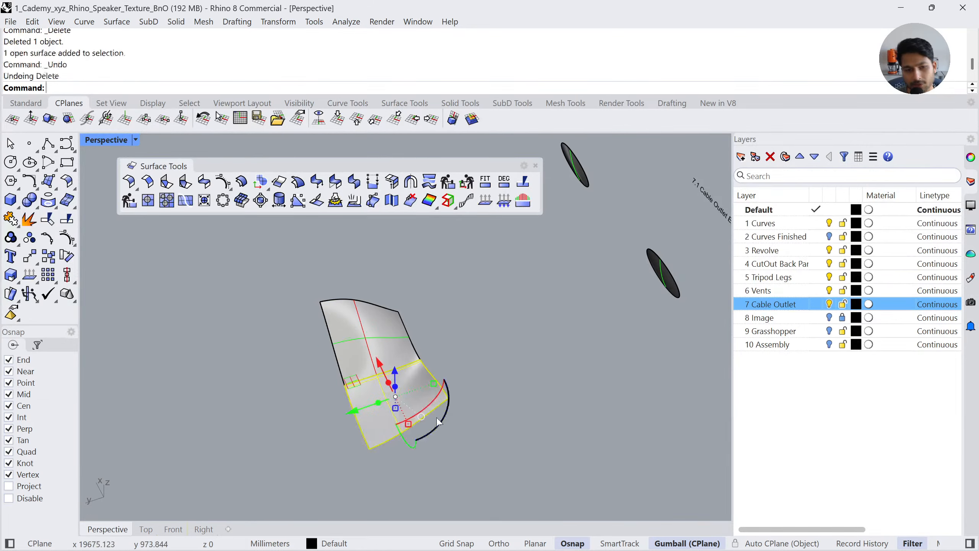
Display the rounded test piece's control points and shrink its underlying surface to the trimmed outline
click(363, 371)
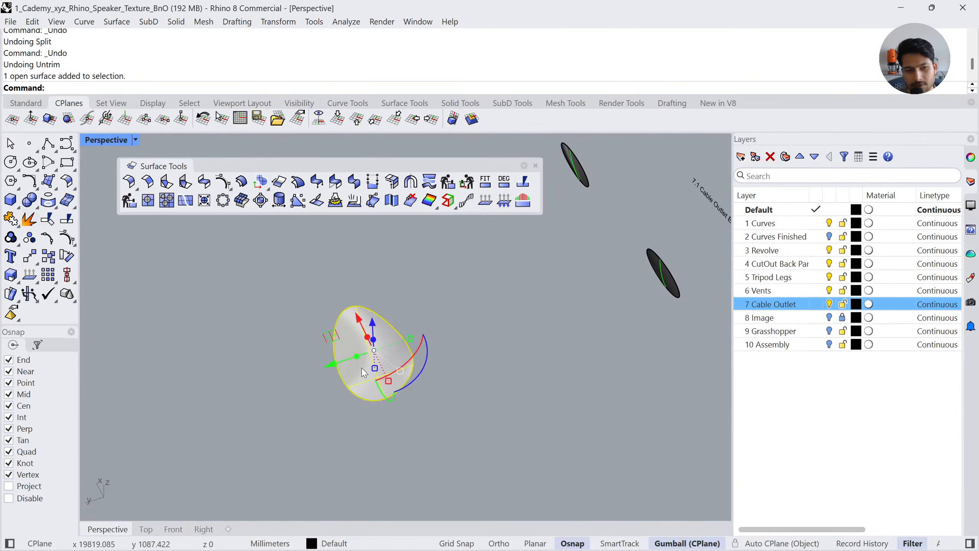
click(67, 238)
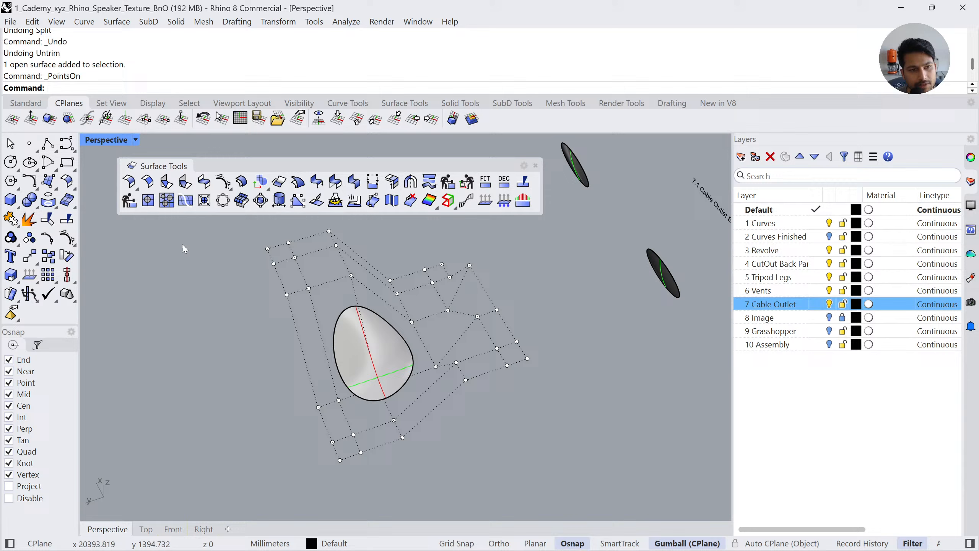
click(204, 200)
click(390, 320)
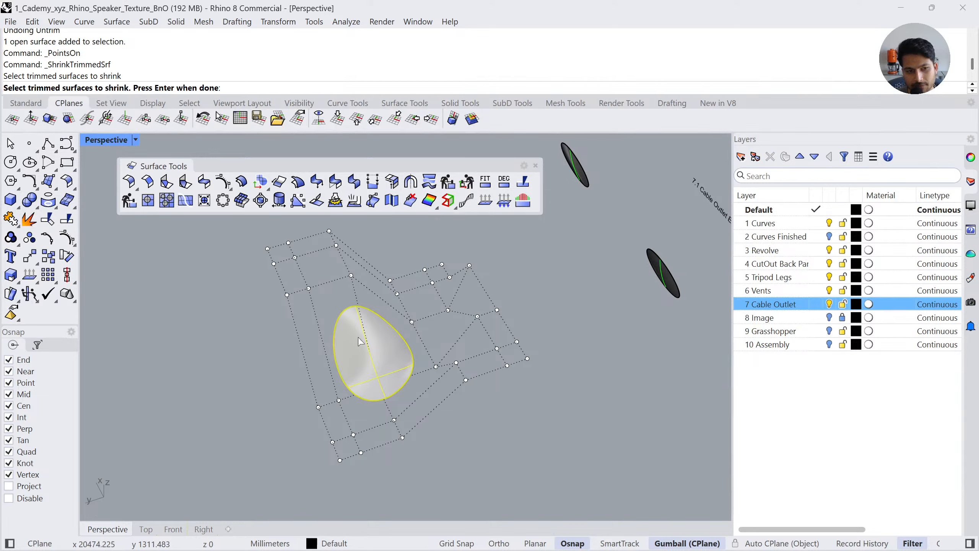
key(Return)
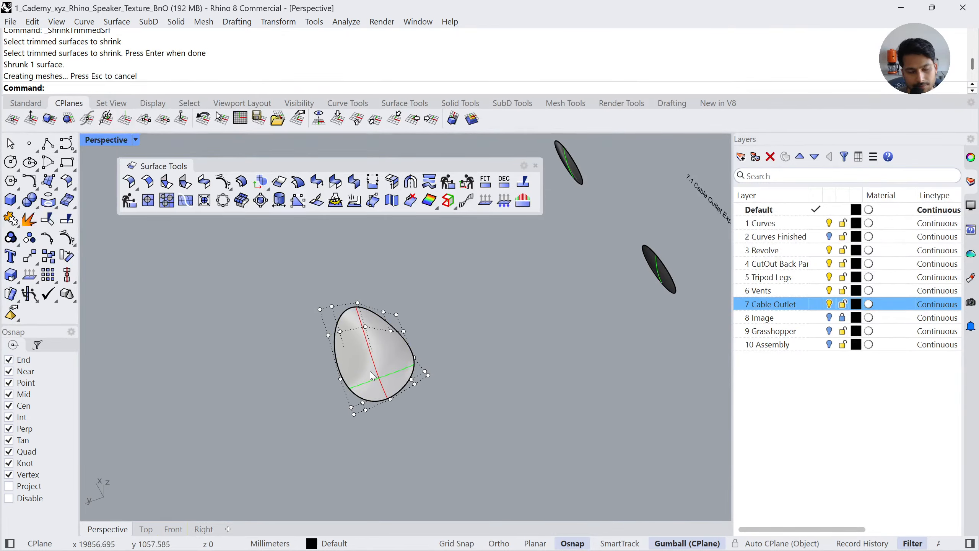
Delete the rounded test piece and zoom to the oval cable outlet surface of stage 7.2
click(363, 349)
key(Delete)
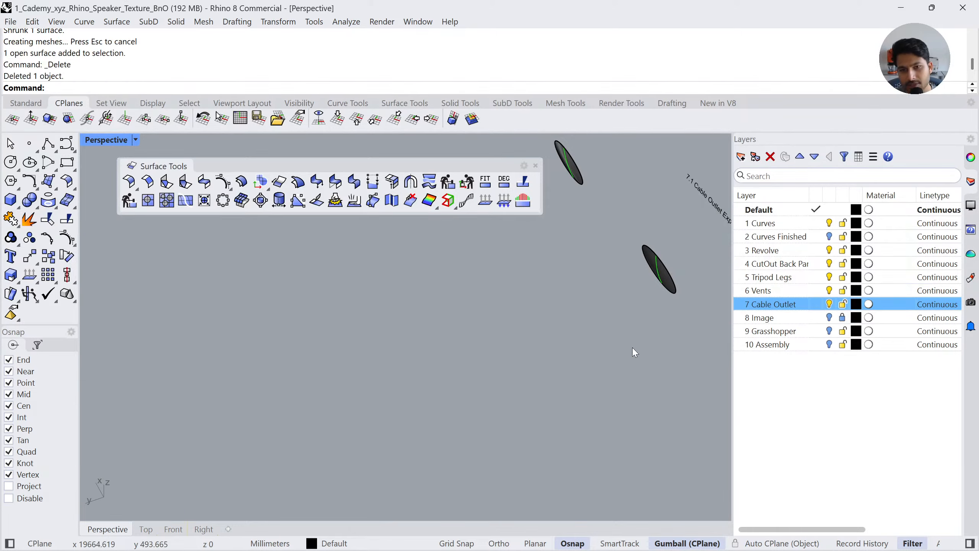
click(577, 178)
text(zs)
key(Return)
right_drag(559, 312, 509, 345)
scroll(551, 337, down, 5)
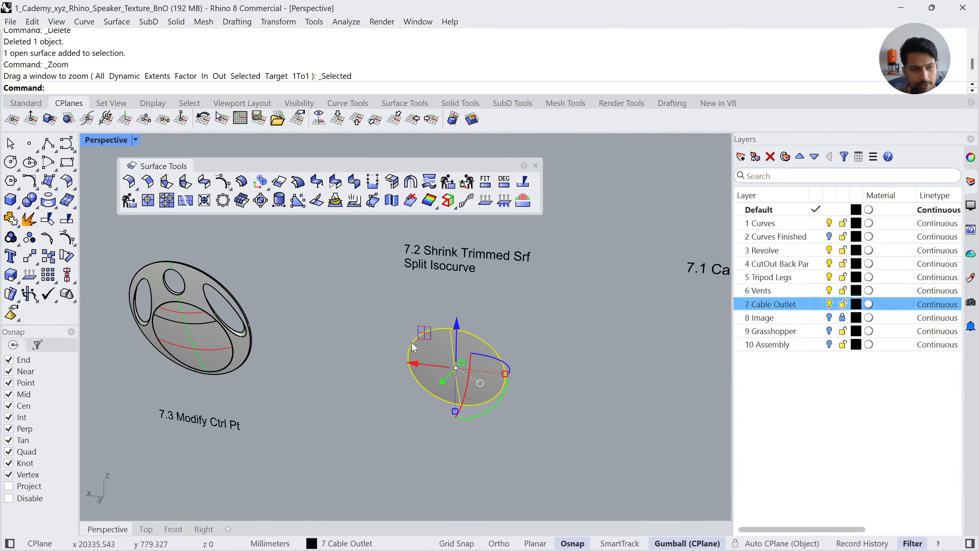
click(48, 238)
scroll(423, 390, down, 2)
right_drag(422, 391, 431, 365)
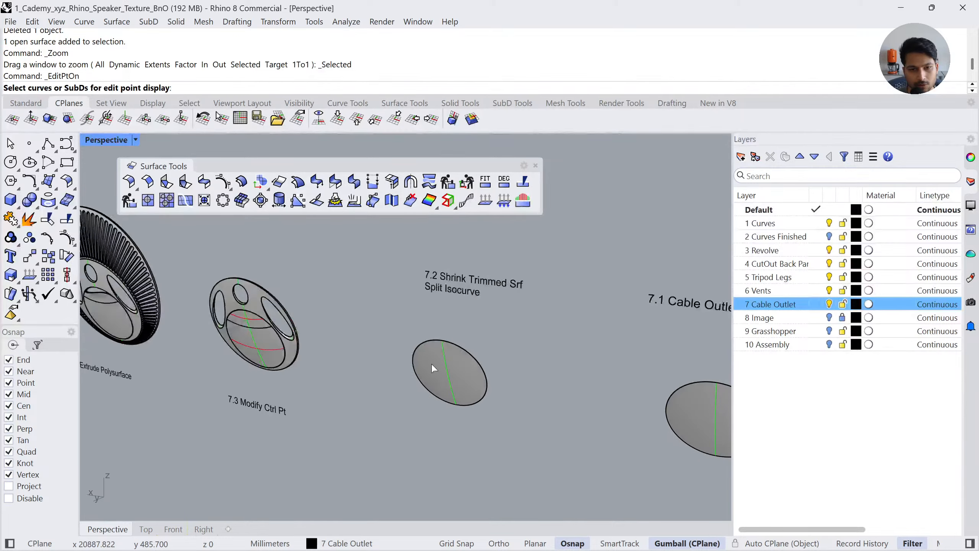
key(Escape)
Display the control points of the 7.1 Cable Outlet Explode surface to inspect their extent, and hide them again
click(436, 373)
shift+right_drag(551, 392, 424, 359)
click(562, 387)
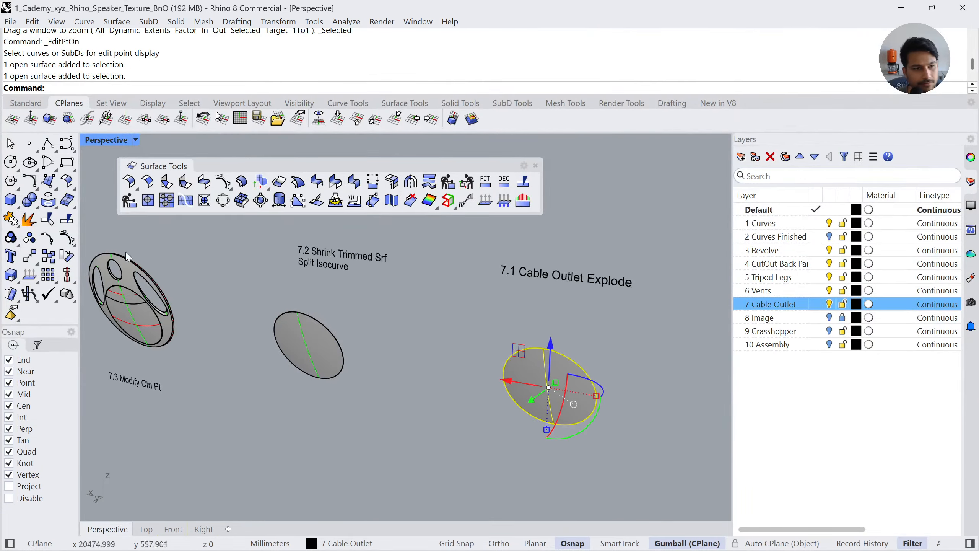
key(Escape)
click(67, 238)
click(584, 400)
key(Return)
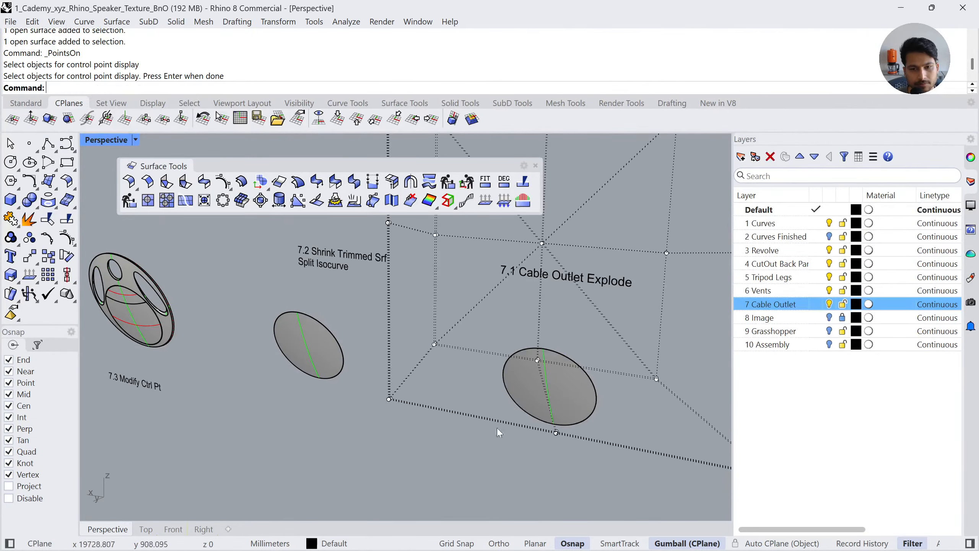
scroll(478, 433, down, 2)
key(Escape)
Display the control points of the 7.2 surface and shrink the trimmed surface to its oval outline
click(335, 372)
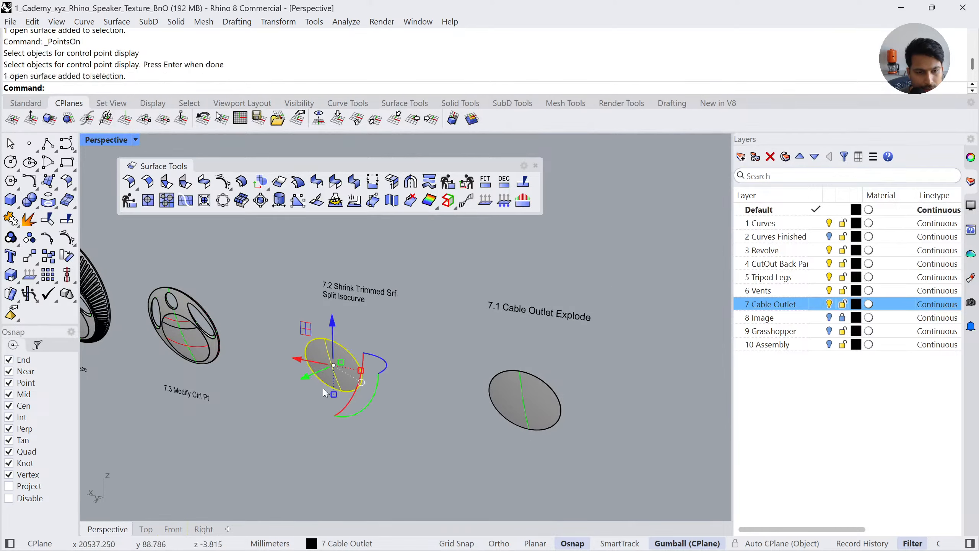
click(67, 238)
scroll(416, 386, up, 3)
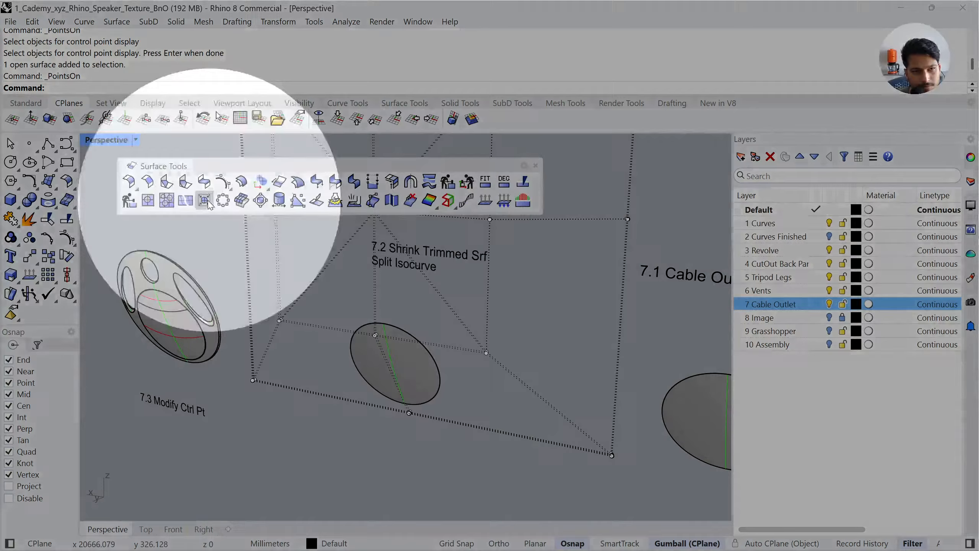
click(204, 200)
click(434, 371)
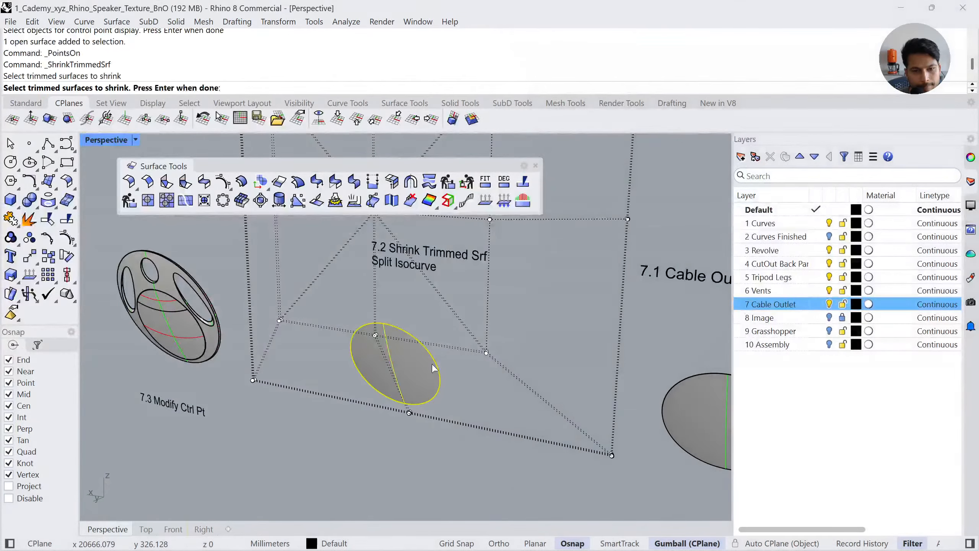
key(Return)
scroll(394, 352, up, 2)
click(399, 349)
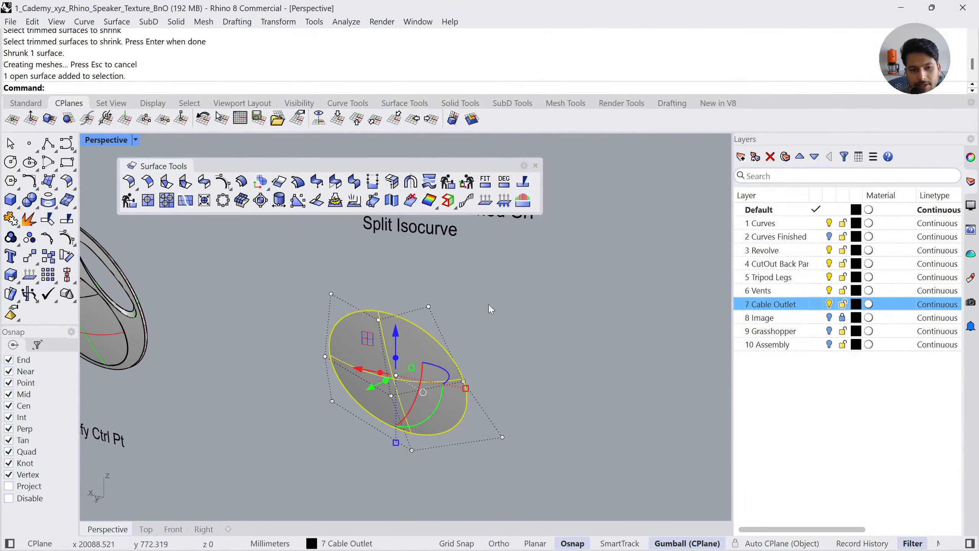
key(Escape)
Pull the upper middle control point of the 7.2 surface outward and lower it to deform the surface
drag(380, 320, 259, 385)
key(Escape)
right_drag(411, 382, 421, 328)
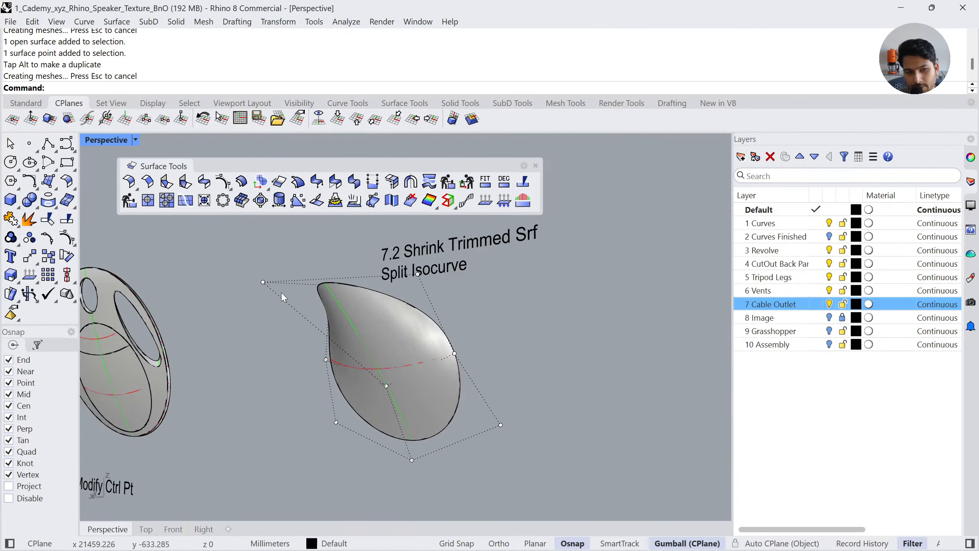
click(262, 282)
drag(261, 243, 262, 316)
key(Escape)
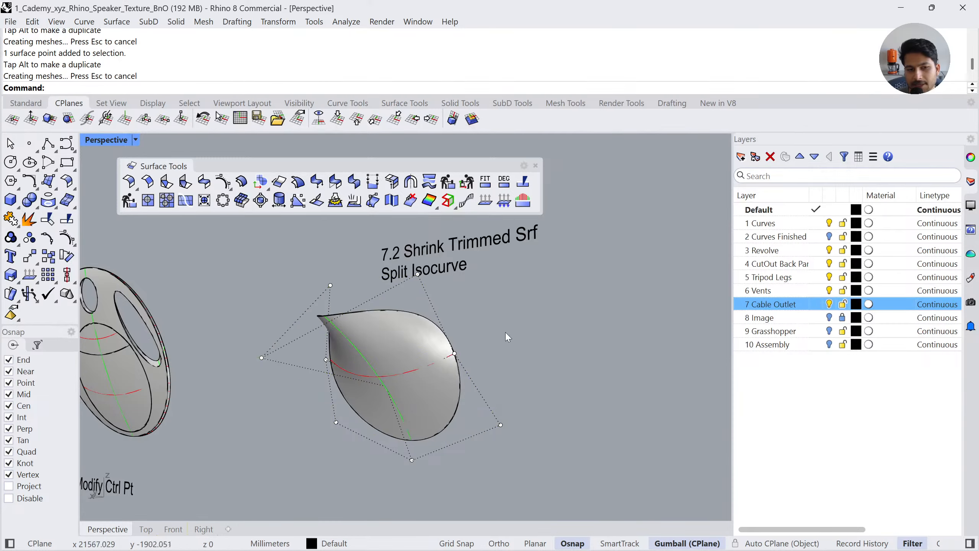
right_drag(507, 336, 415, 346)
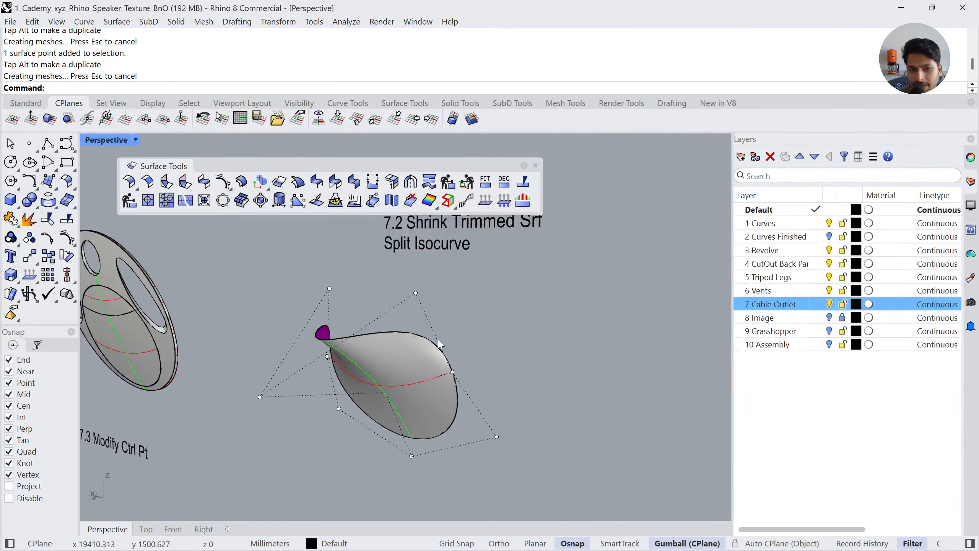
Undo both control point moves on the 7.2 surface
key(ctrl+z)
key(ctrl+z)
key(Escape)
right_drag(340, 327, 338, 351)
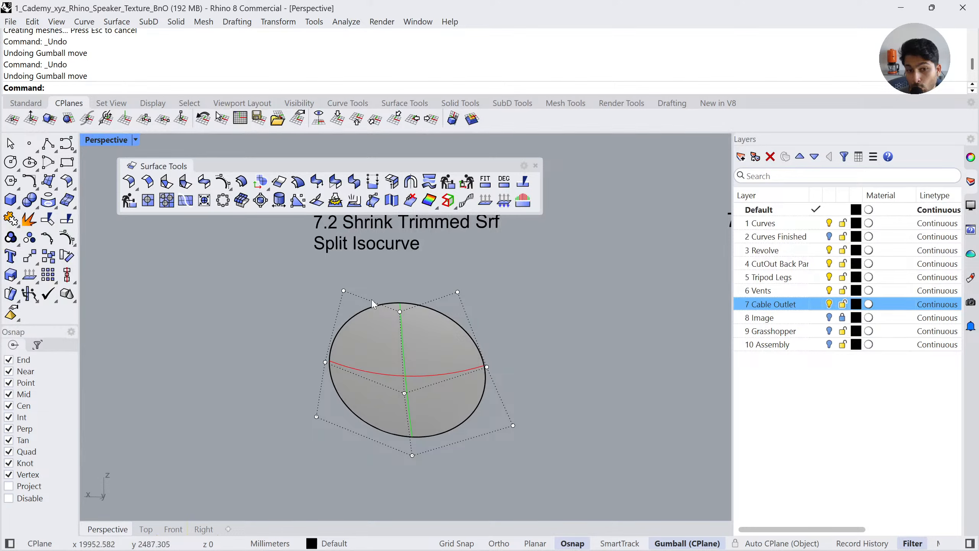
Split the 7.2 surface along one U-direction isocurve slightly above its middle, with Shrink set to No
click(68, 221)
click(128, 88)
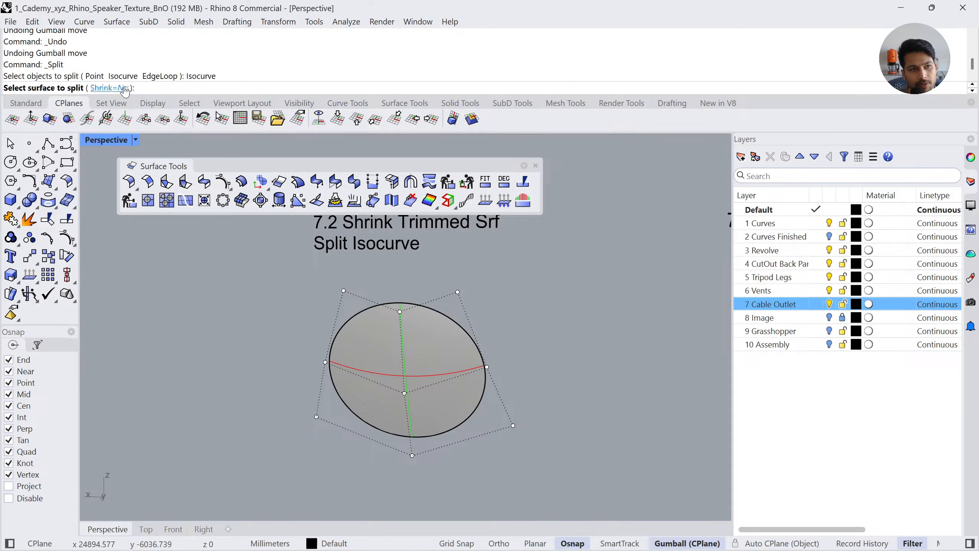
click(372, 341)
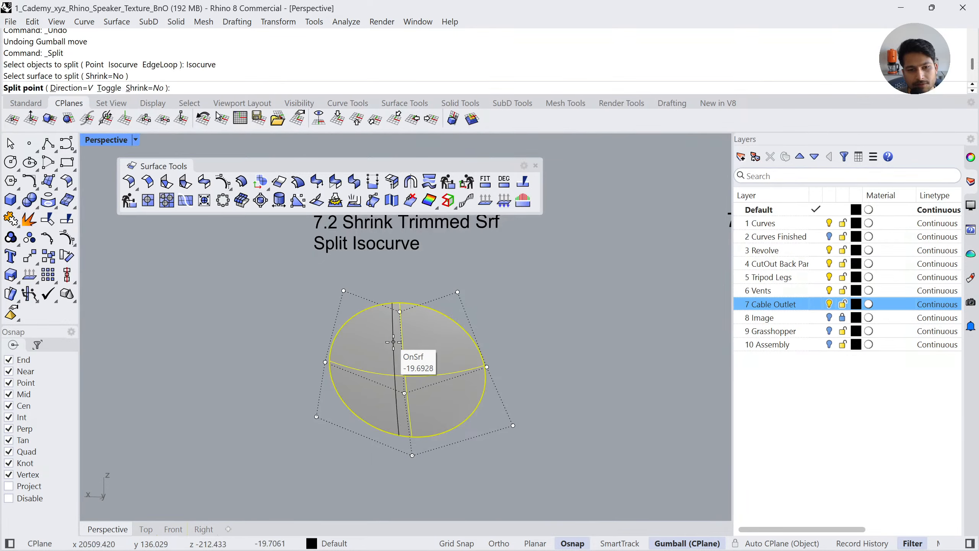
click(109, 91)
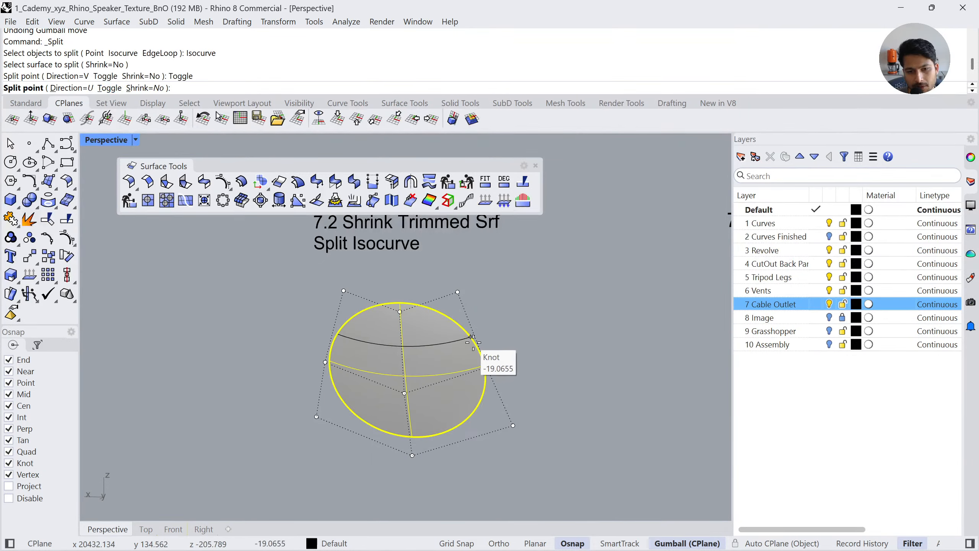
click(485, 367)
key(Return)
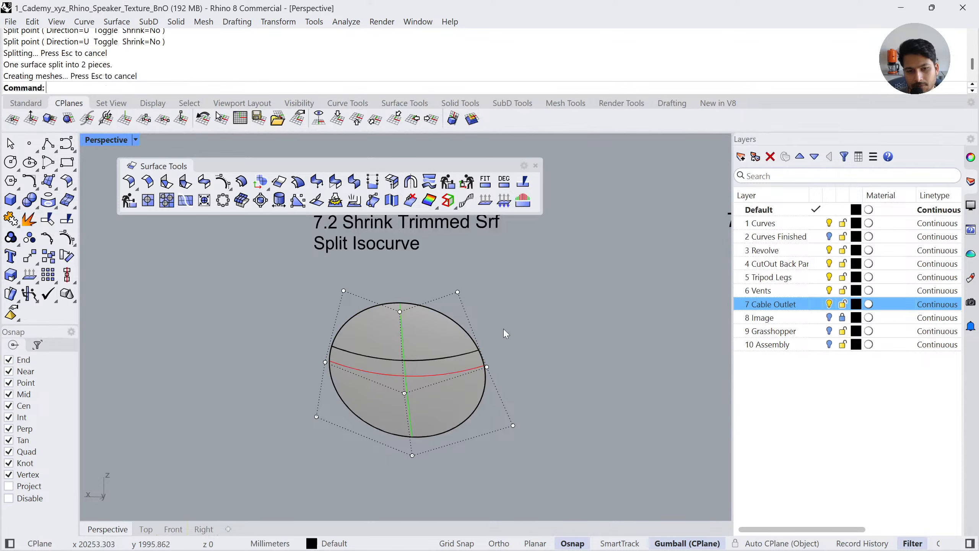
Shrink both split pieces of the 7.2 surface to their trimmed boundaries
click(446, 339)
shift+click(454, 404)
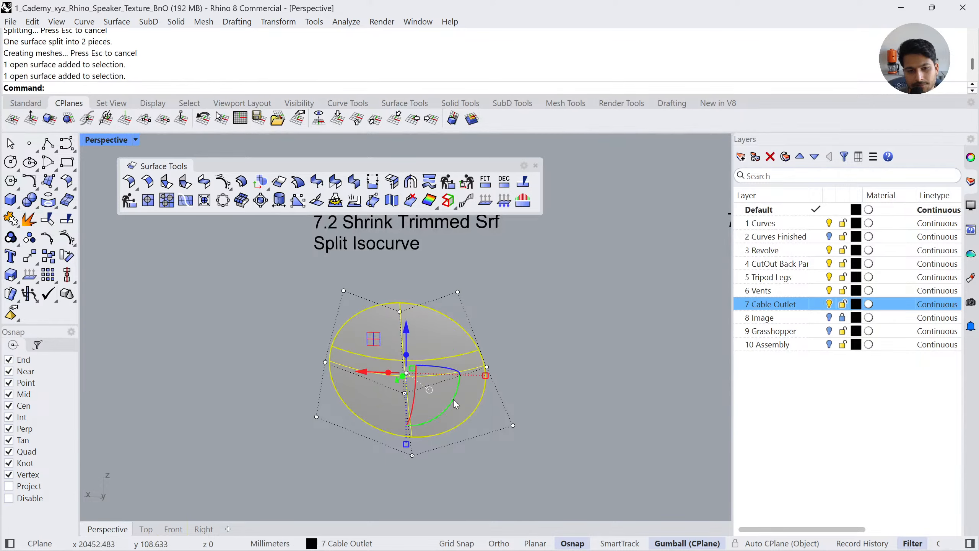
click(204, 201)
click(415, 333)
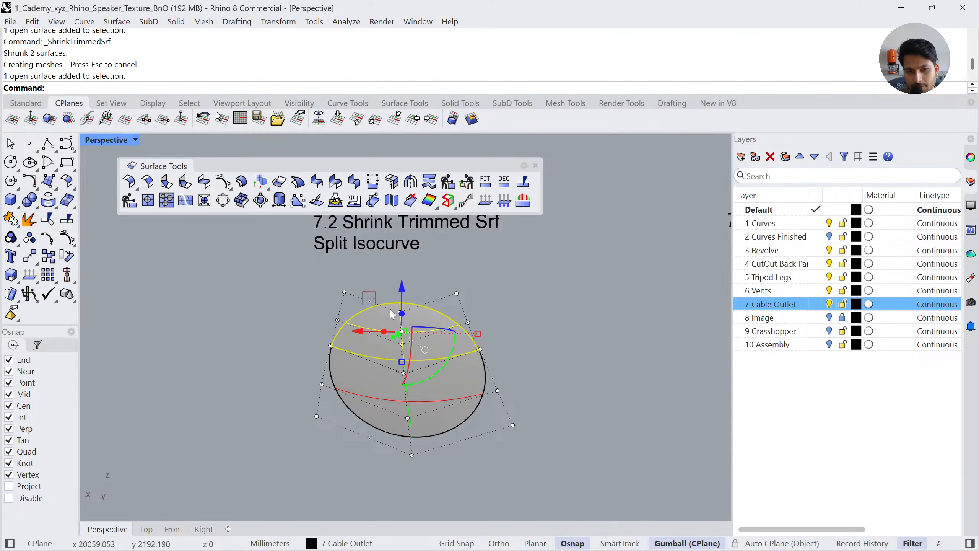
key(Escape)
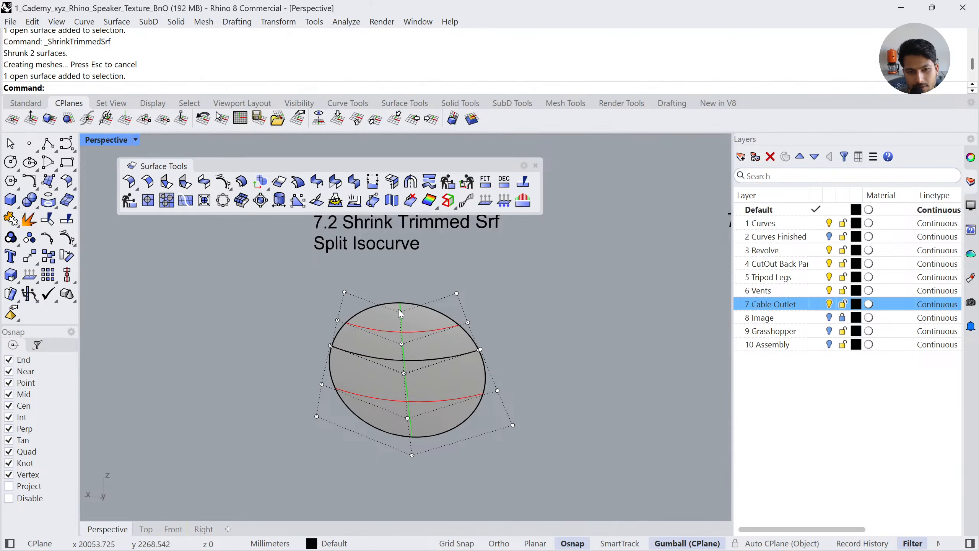
Pull the upper piece's top middle control point outward to test its effect on the two pieces
click(401, 312)
right_drag(434, 279, 446, 320)
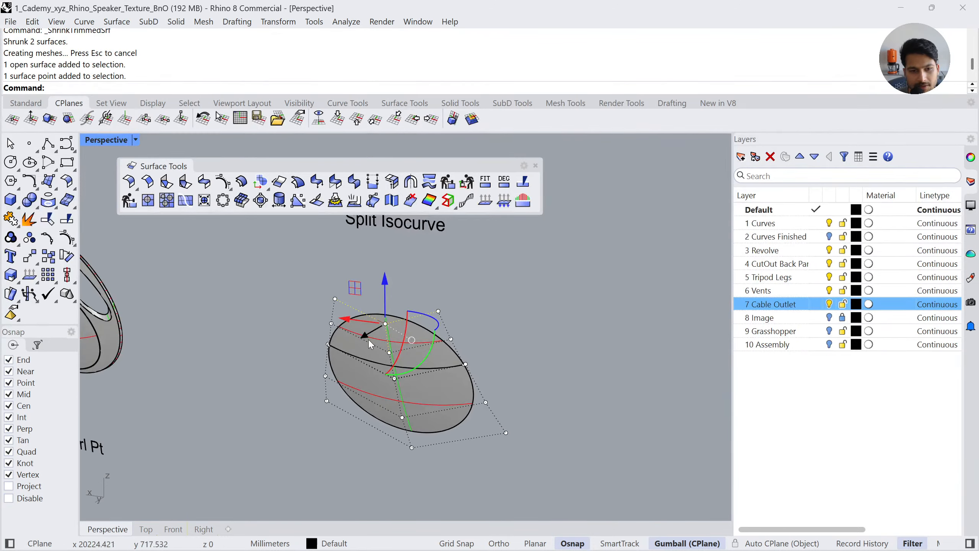
drag(369, 340, 340, 356)
click(487, 350)
right_drag(487, 350, 458, 315)
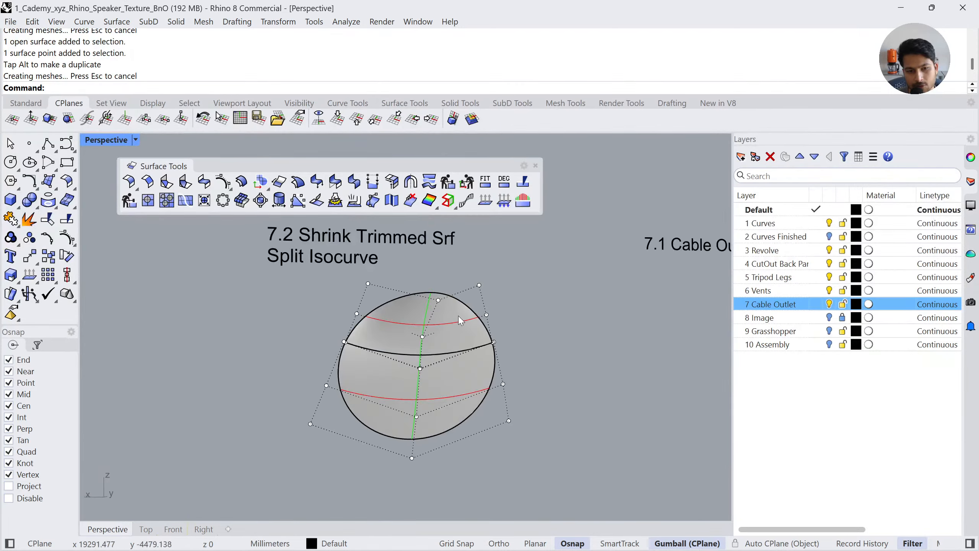
Undo the control point move on the upper piece of the 7.2 surface and clear the selection
scroll(517, 303, down, 4)
key(ctrl+z)
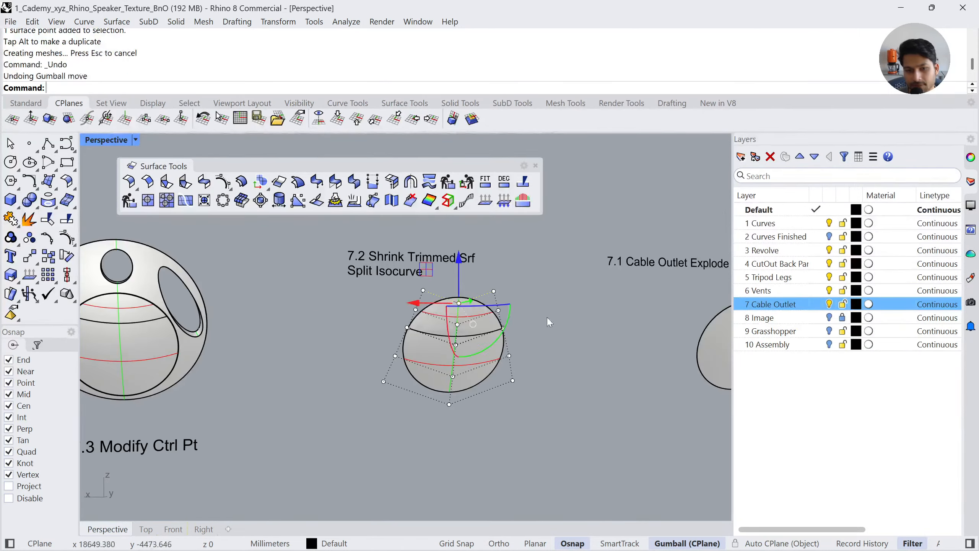
click(549, 323)
Display the control points of both the lower and upper outlet pieces in the 7.3 Modify Ctrl Pt model
shift+right_drag(264, 336, 321, 346)
scroll(431, 340, up, 4)
click(309, 353)
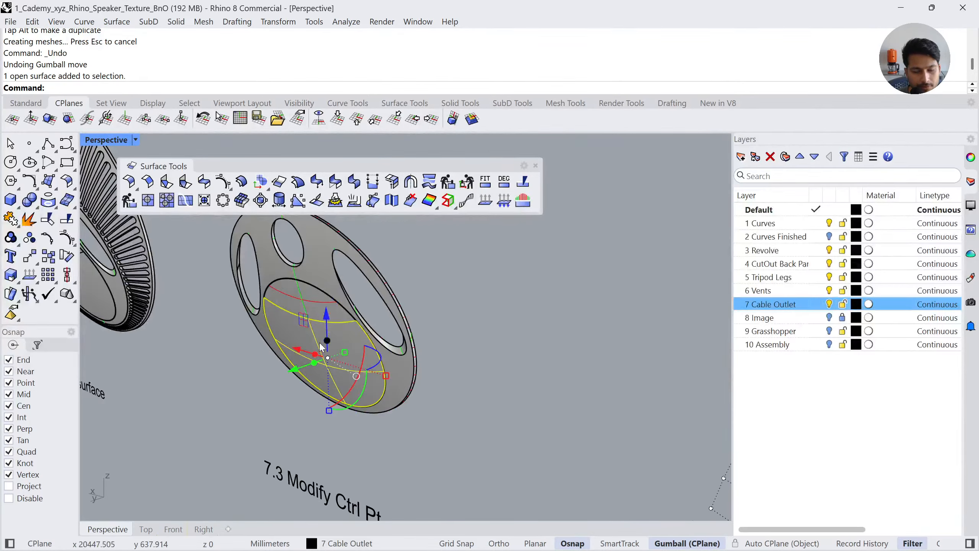
click(66, 239)
click(315, 309)
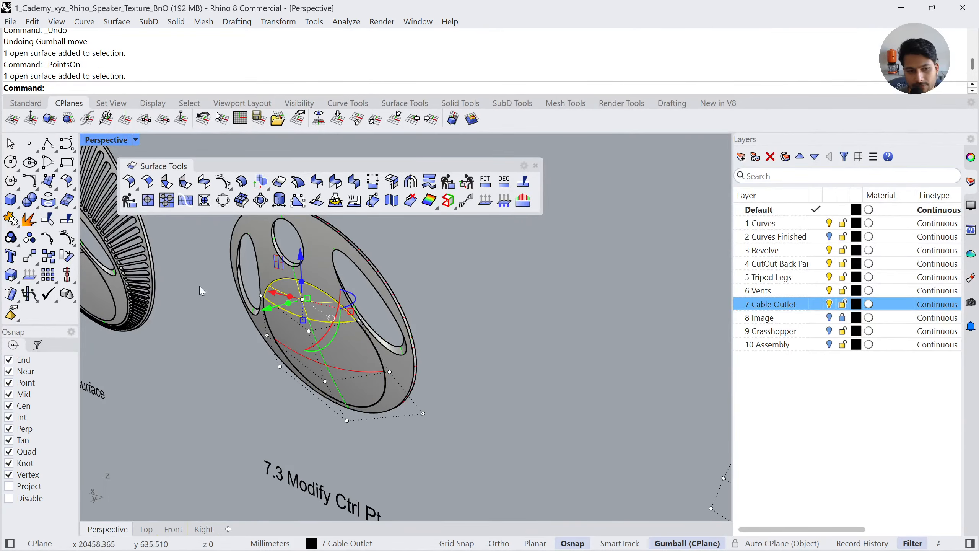
click(66, 239)
Hide the displayed control points and show only those of the upper outlet piece in the 7.3 model
scroll(297, 299, up, 3)
key(Escape)
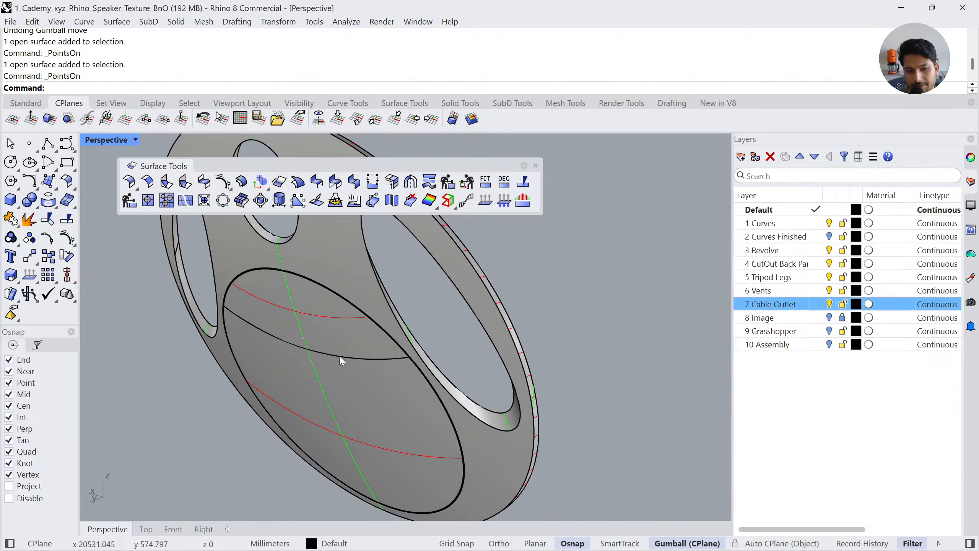
click(328, 328)
click(65, 239)
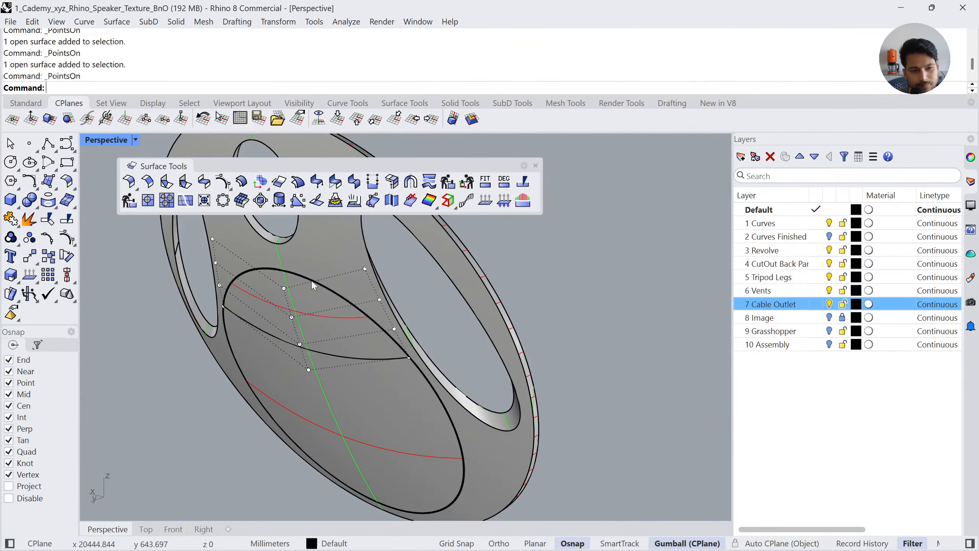
Move the upper outlet piece's top middle control point along the Y axis and focus the Front view on it
click(285, 289)
drag(250, 296, 182, 316)
right_drag(265, 343, 329, 332)
key(z)
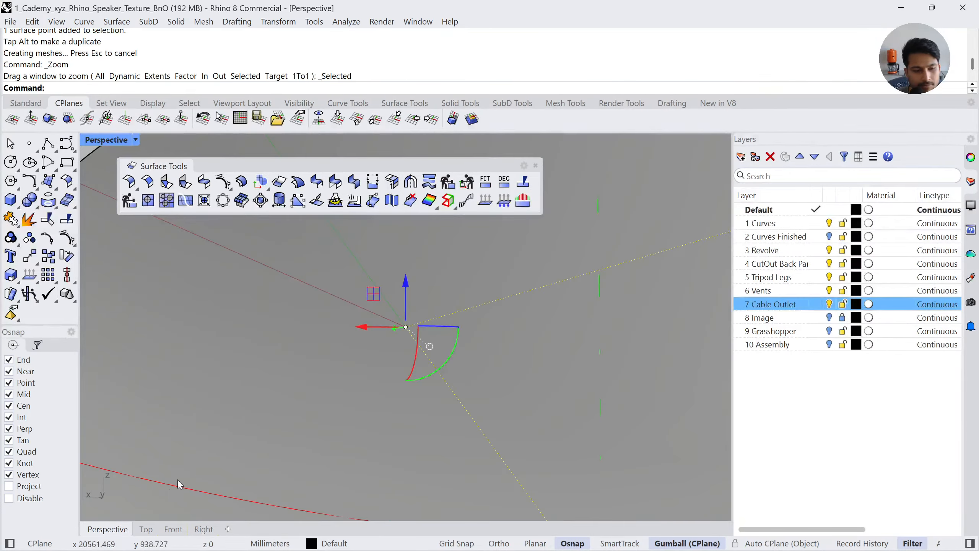
click(172, 529)
key(z)
scroll(365, 259, down, 6)
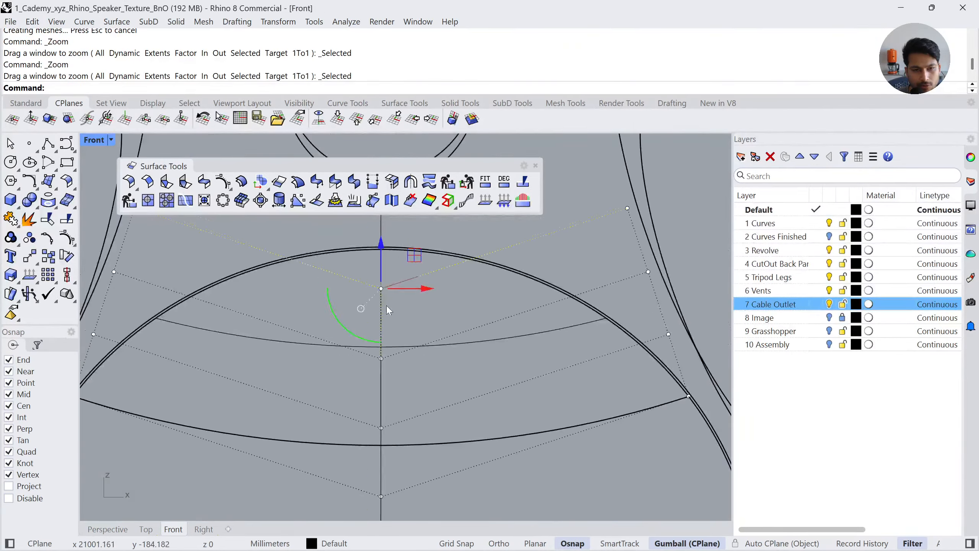
Try lowering the upper piece's top middle control point in the Front view and undo the attempted moves
drag(383, 251, 400, 292)
scroll(375, 297, up, 10)
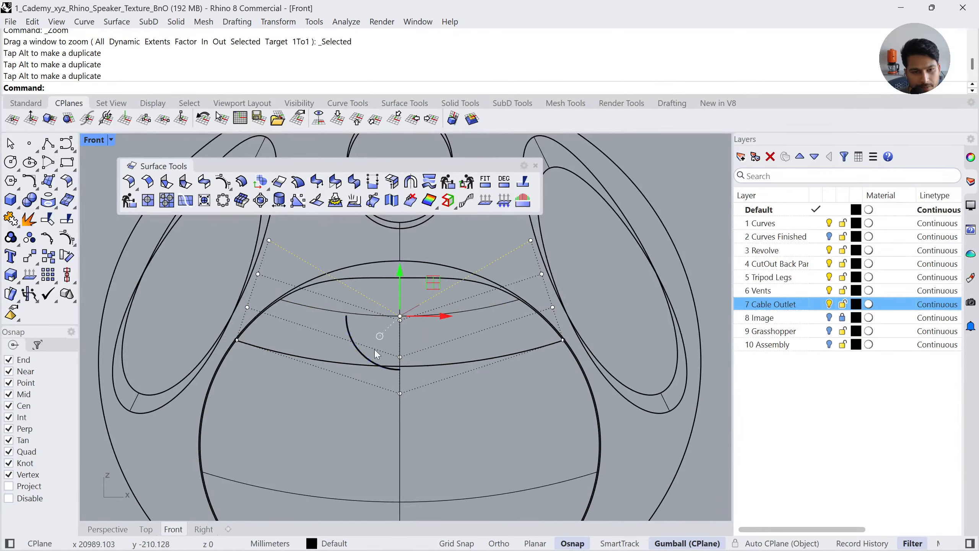
key(ctrl+z)
key(ctrl+z)
key(ctrl+z)
Lower the upper piece's top middle control point slightly in the Front view and return to the Perspective view
drag(400, 241, 400, 275)
click(108, 529)
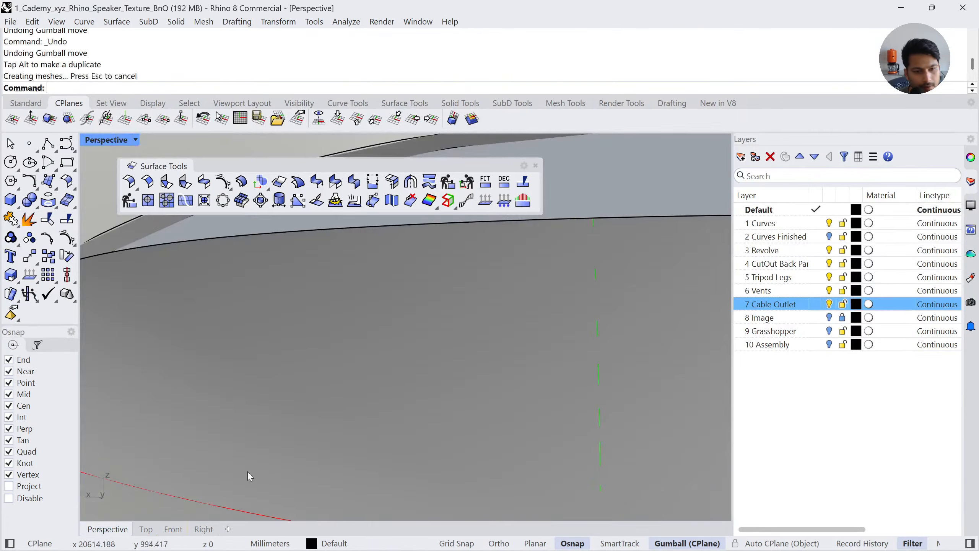
scroll(376, 289, down, 15)
right_drag(381, 278, 546, 193)
Select both reshaped outlet pieces, close the floating Surface Tools toolbar and run the EMap analysis on the pieces
click(482, 330)
shift+click(506, 297)
scroll(507, 297, up, 2)
key(z)
key(s)
key(Return)
scroll(380, 372, down, 6)
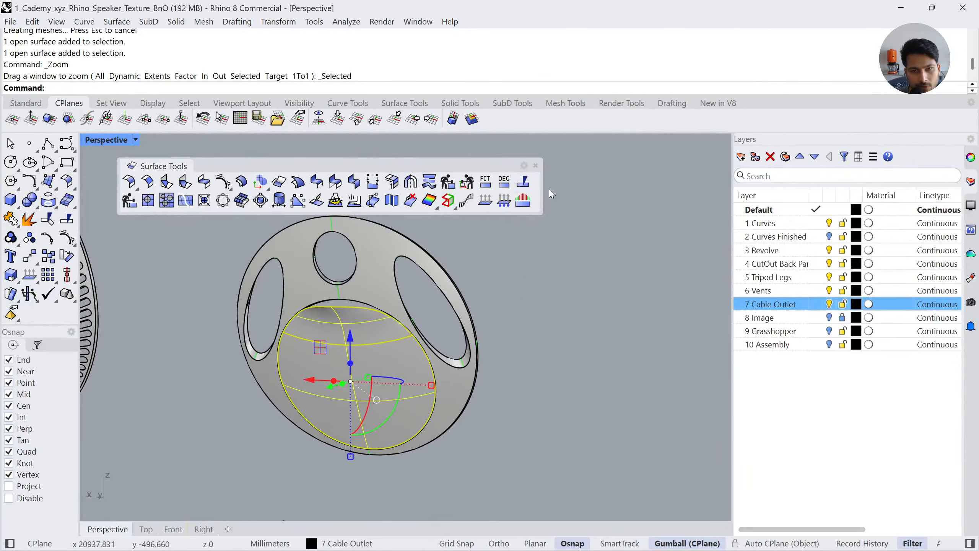
click(535, 165)
text(emap)
key(Return)
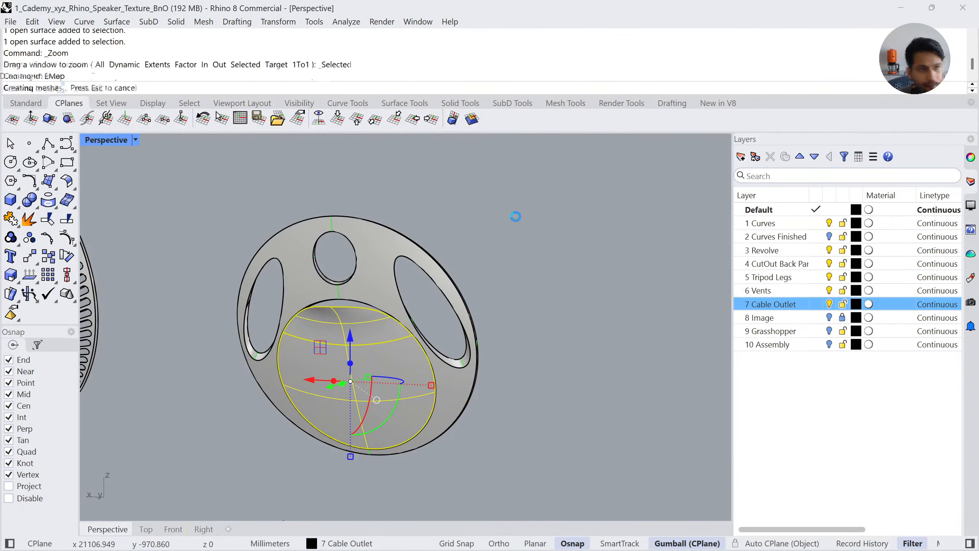
Examine the brushed_gold.jpg reflections across both outlet pieces of the 7.3 model from several angles
mouse_move(333, 344)
right_down()
mouse_move(361, 323)
mouse_move(339, 332)
mouse_move(379, 347)
mouse_move(386, 320)
mouse_move(411, 324)
mouse_move(393, 311)
mouse_move(444, 315)
right_up()
scroll(362, 343, up, 4)
click(364, 294)
shift+click(373, 394)
text(zs)
key(Return)
scroll(411, 323, down, 6)
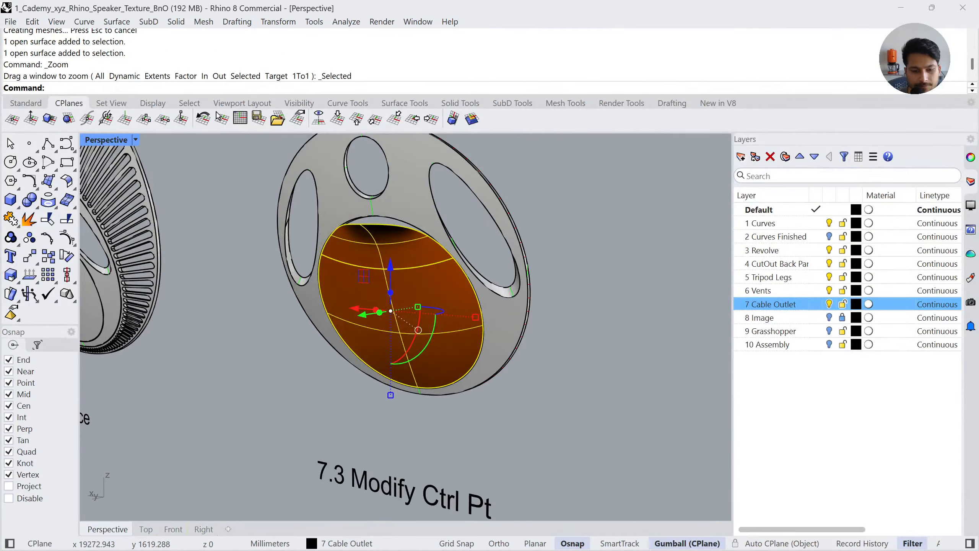
drag(398, 239, 595, 213)
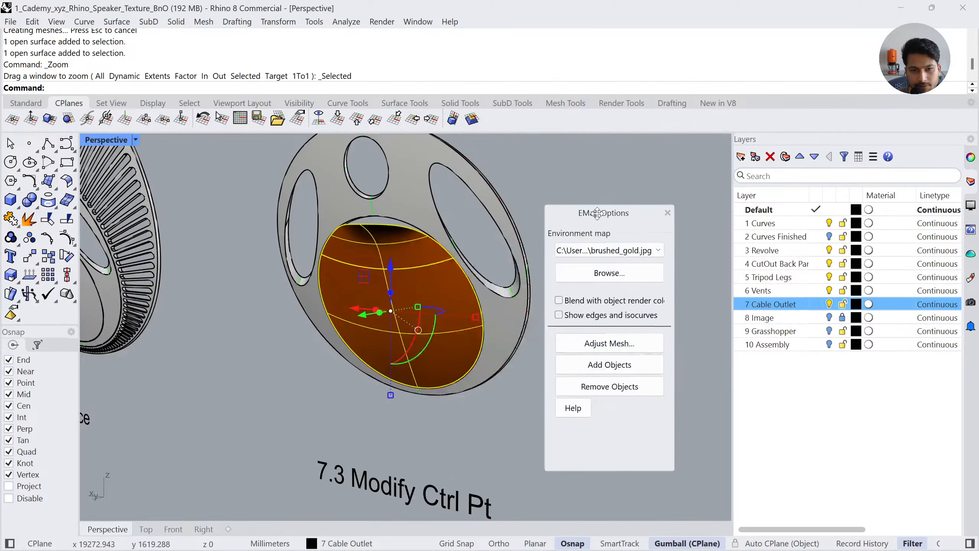
right_drag(435, 363, 393, 320)
scroll(393, 320, up, 4)
click(517, 463)
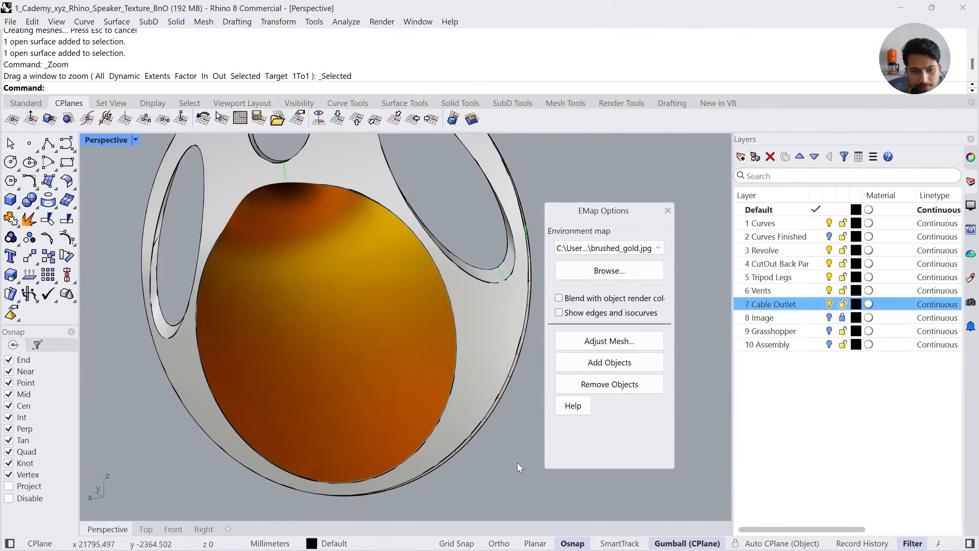
right_drag(517, 463, 472, 426)
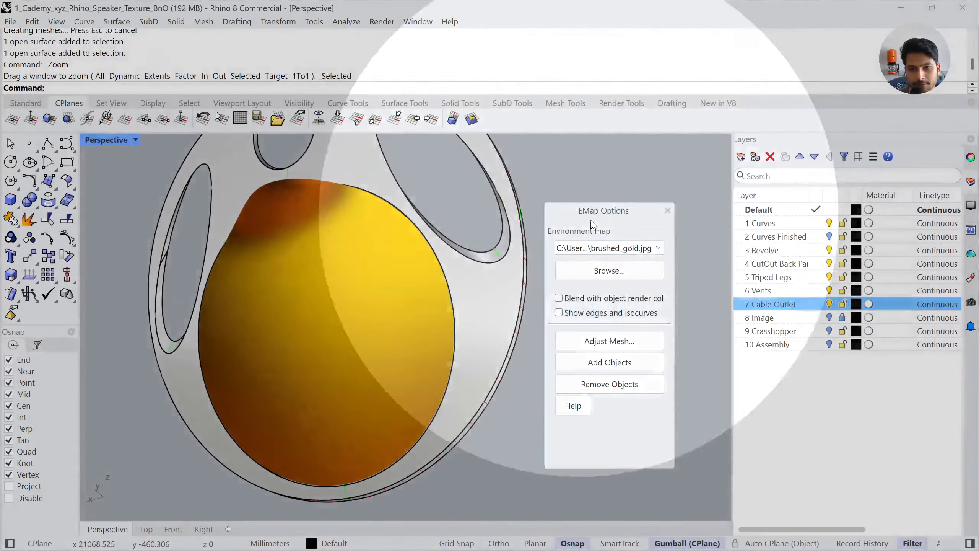
Rerun the EMap analysis on both outlet pieces, check the reflections from another angle and close the analysis
click(667, 210)
click(392, 318)
shift+click(304, 220)
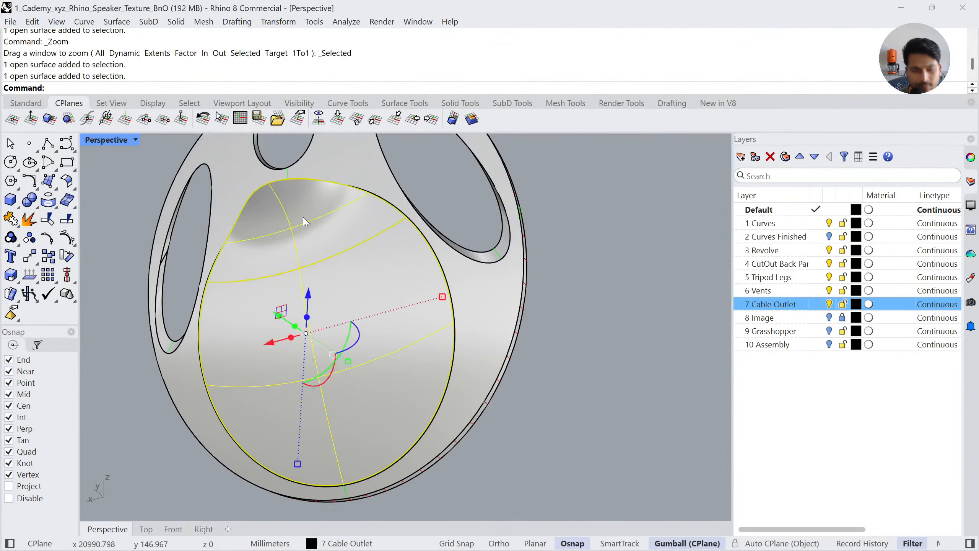
text(EMap)
key(Return)
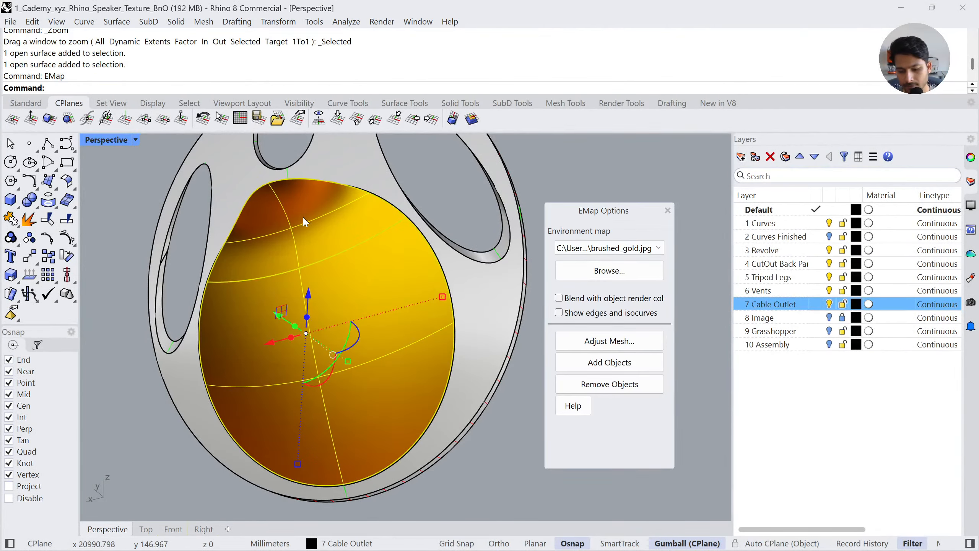
key(Escape)
right_drag(395, 255, 444, 278)
click(668, 211)
Try extruding both outlet pieces freehand along the Y axis and undo the extrusion
click(342, 288)
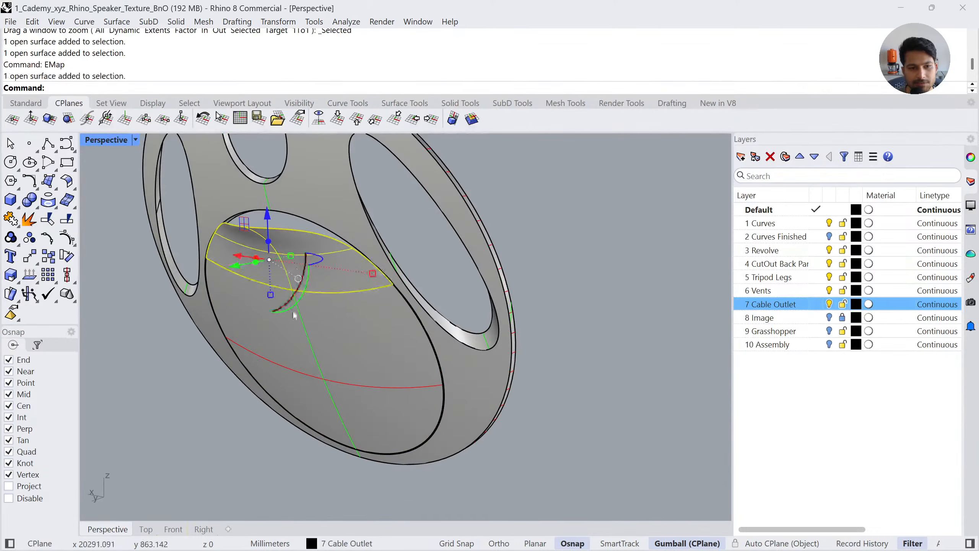
shift+click(294, 315)
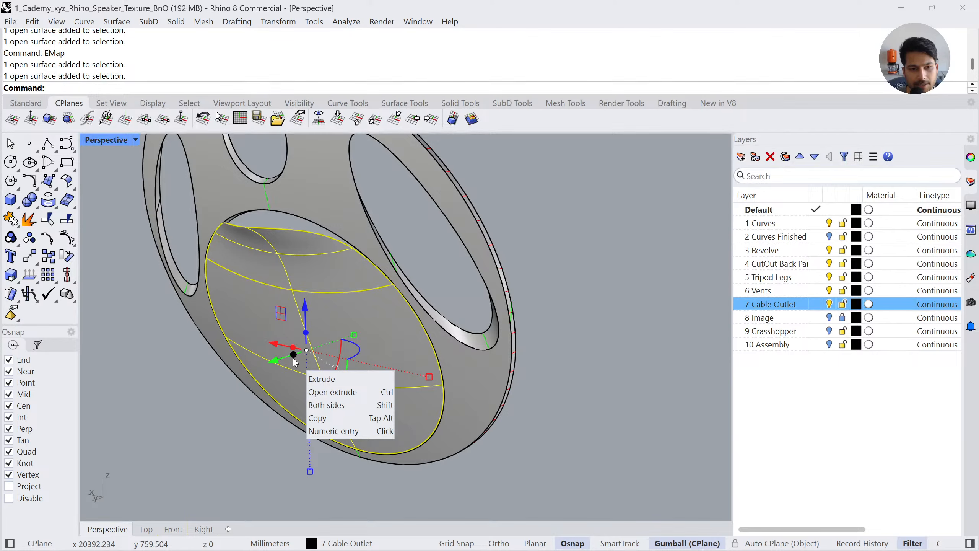
drag(293, 362, 288, 370)
key(ctrl+z)
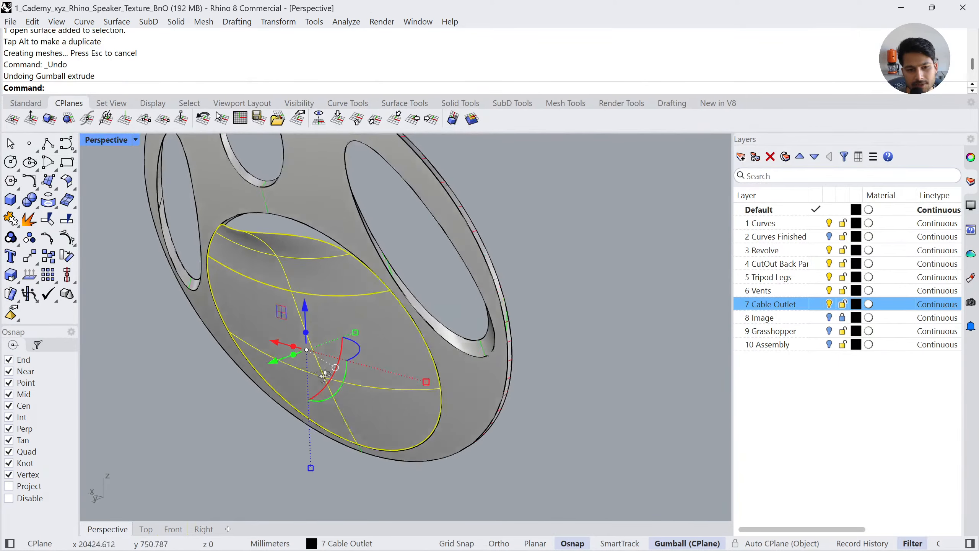
Reselect both outlet pieces, try extruding them by -1 mm along the Y axis and undo it
right_drag(326, 374, 325, 359)
click(571, 404)
click(362, 328)
shift+click(319, 289)
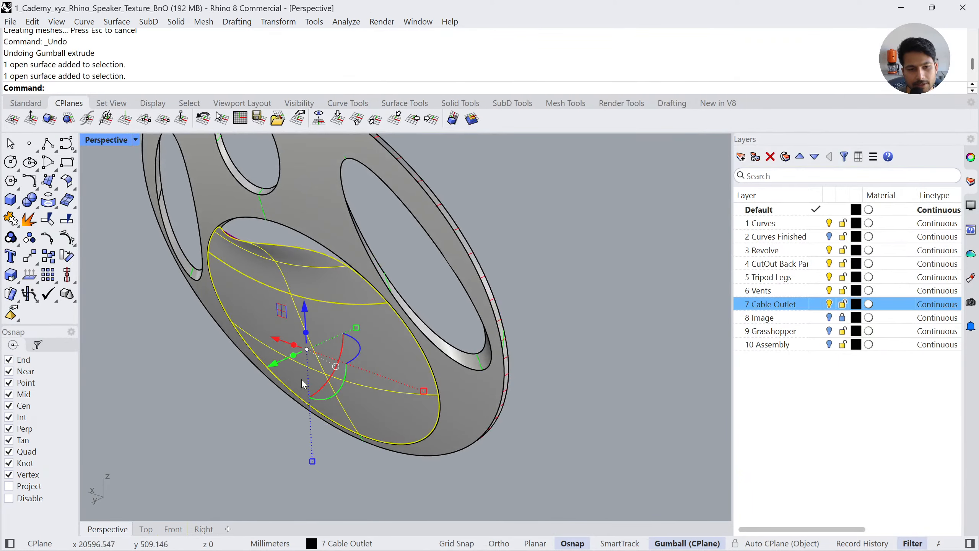
click(293, 356)
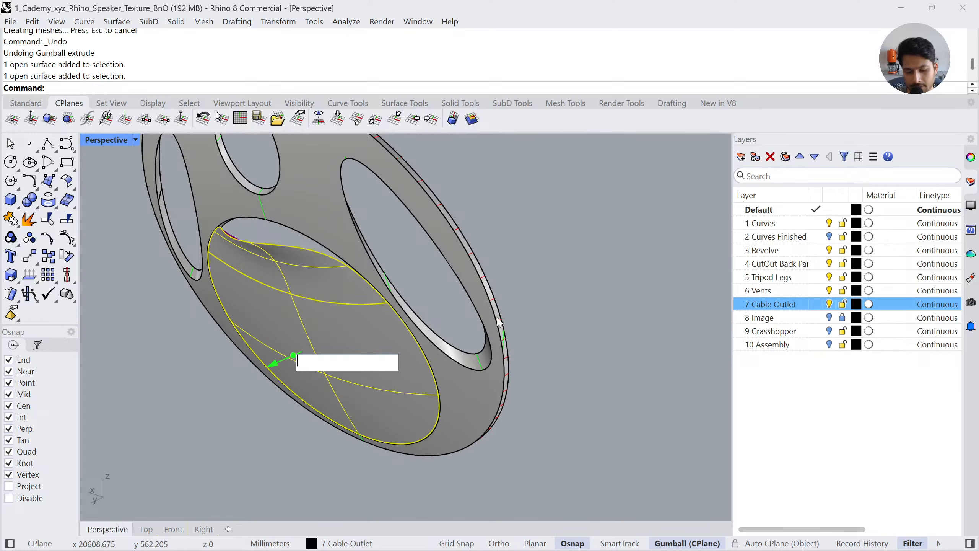
text(-1)
key(Return)
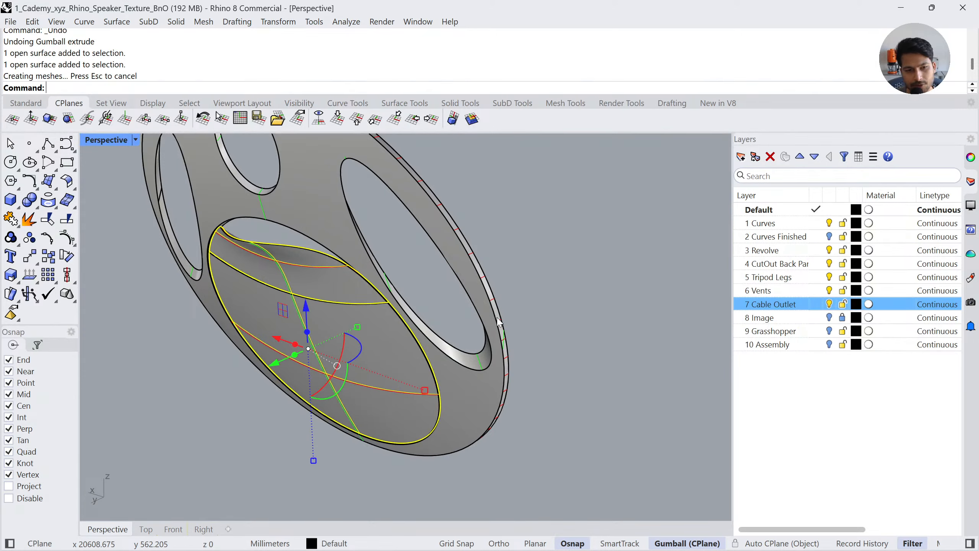
key(ctrl+z)
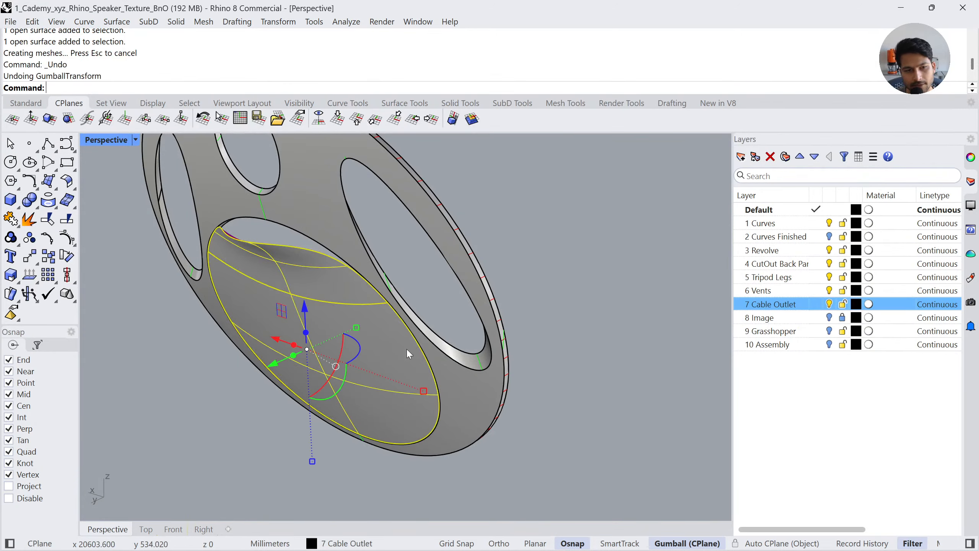
Extrude both outlet pieces by -2 mm along the Y axis
click(294, 355)
text(-2)
key(Return)
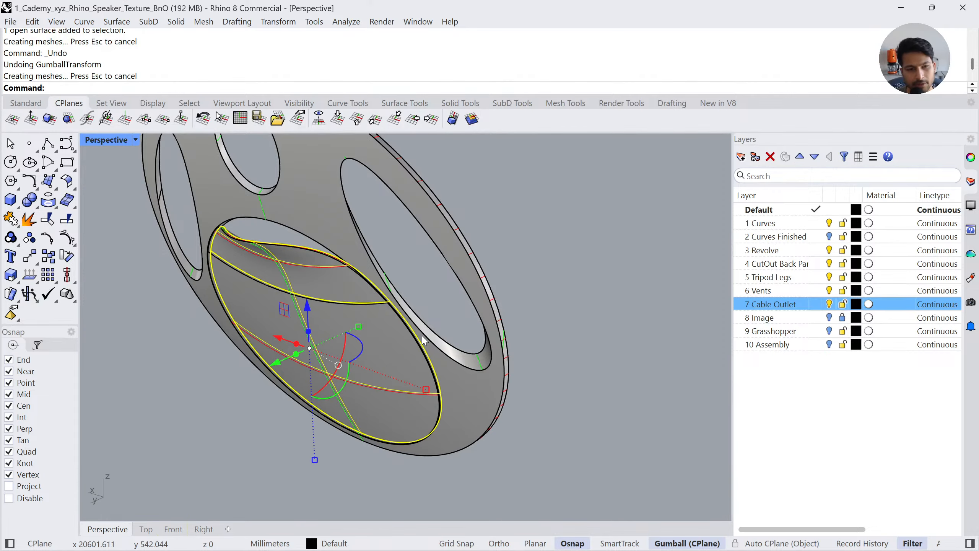
Merge the two extruded outlet solids into one with a Boolean union
click(522, 295)
click(417, 338)
shift+click(279, 277)
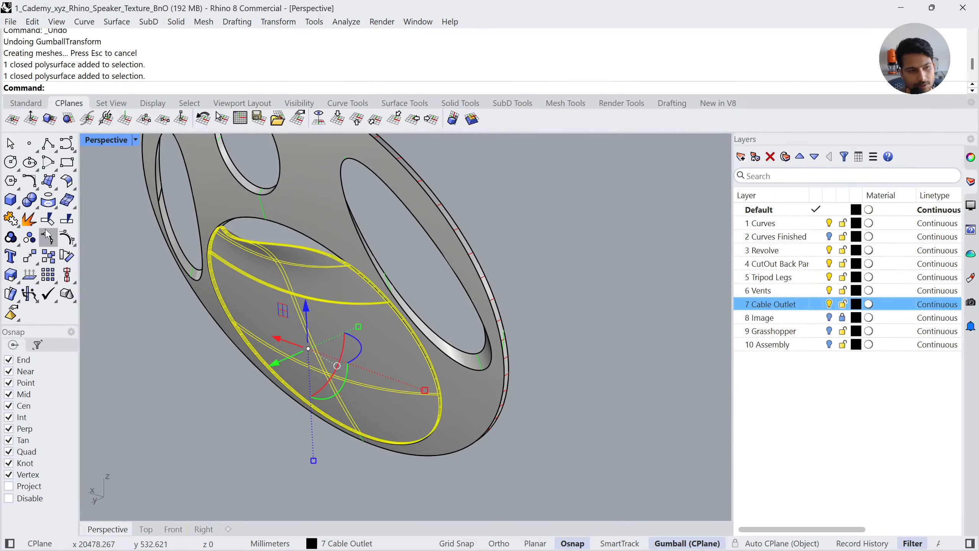
click(31, 201)
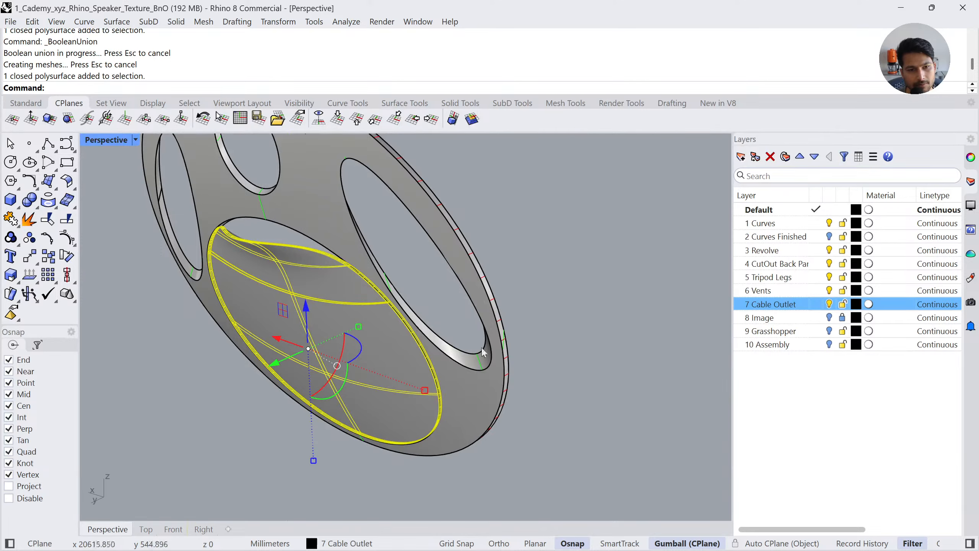
Zoom in on the finished 7.4 Extrude Polysurface model with its vented ring
scroll(387, 417, down, 5)
shift+right_drag(387, 418, 417, 430)
click(264, 336)
text(zs)
key(Return)
scroll(299, 387, down, 8)
click(296, 460)
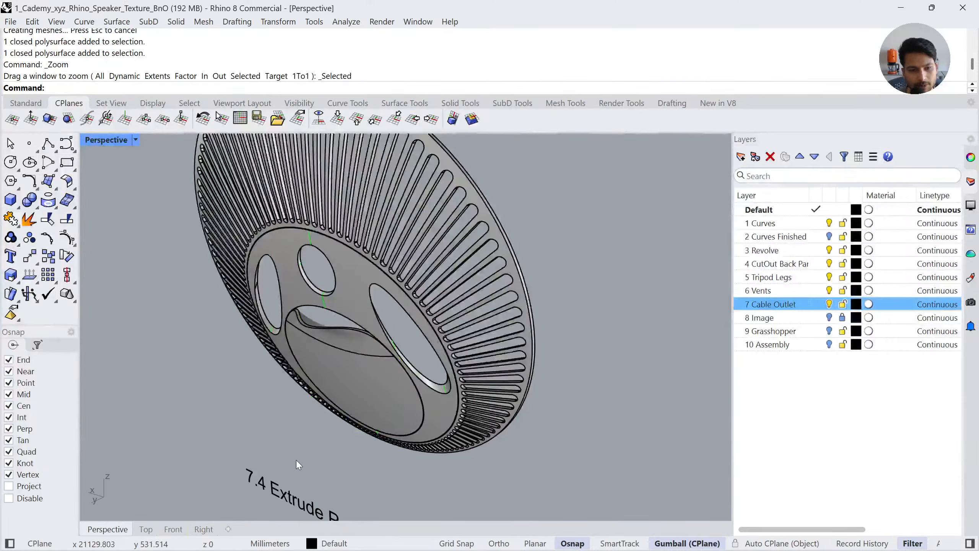
Run the EMap analysis on the 7.4 model's polysurfaces, view the reflections and move the options dialog out of the way
scroll(318, 376, down, 4)
right_drag(323, 376, 318, 378)
scroll(318, 376, up, 5)
click(485, 394)
text(zs)
key(Return)
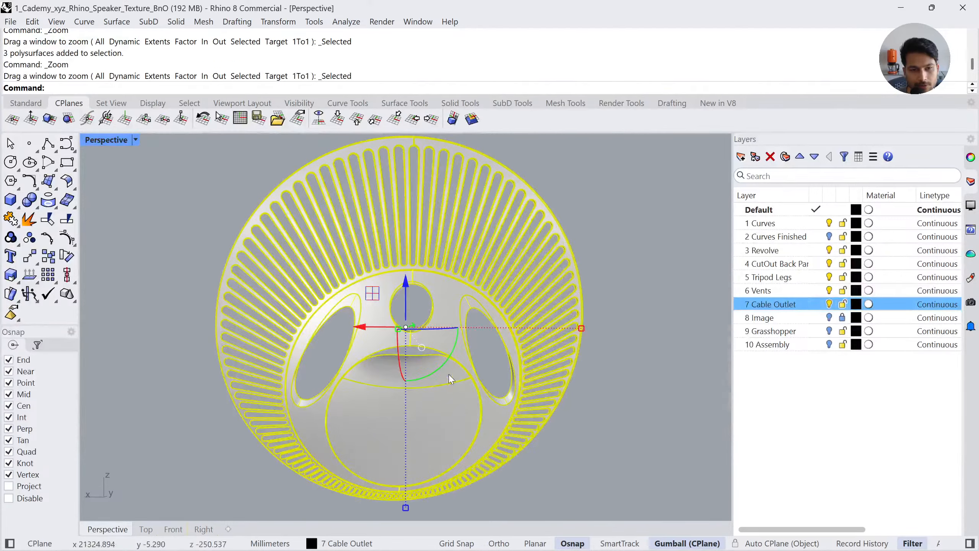
right_drag(485, 394, 498, 397)
click(586, 423)
click(449, 323)
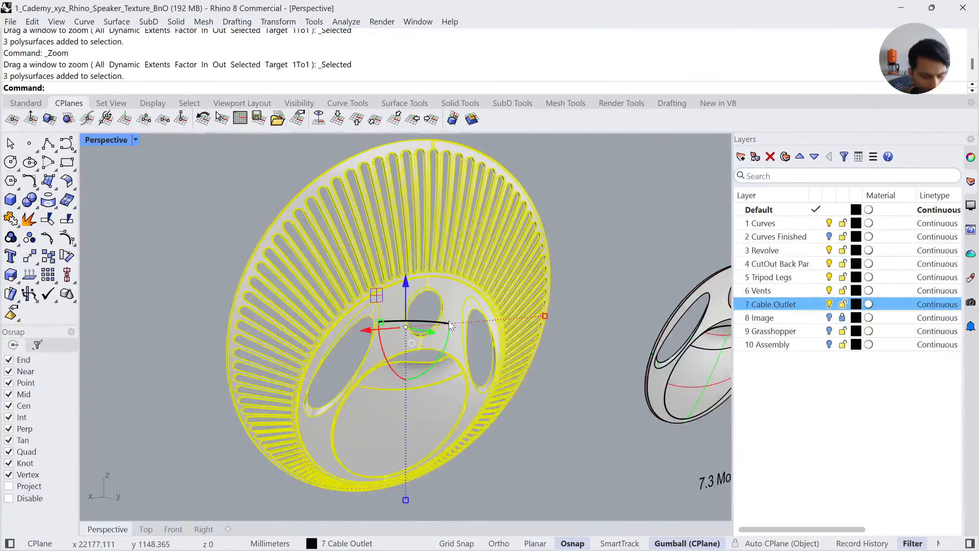
text(Emap)
key(Return)
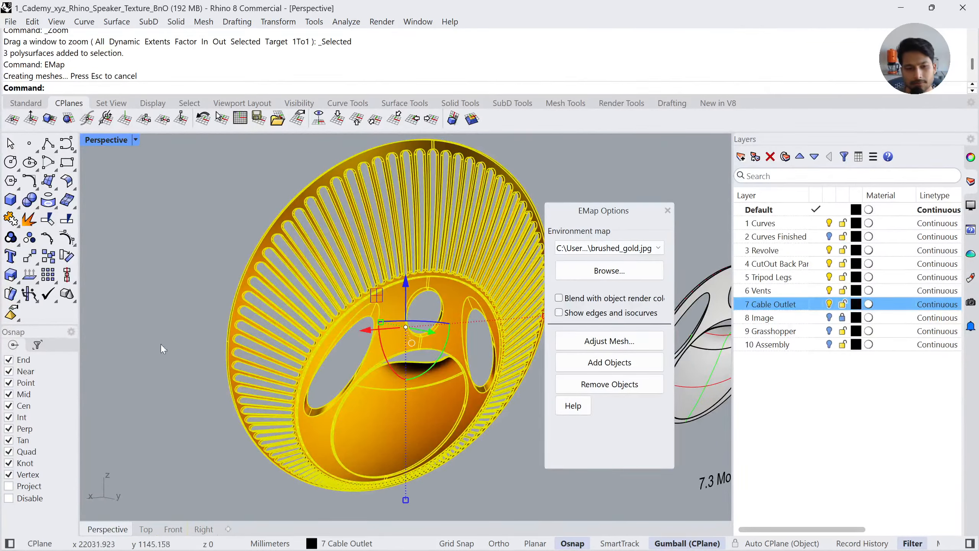
mouse_move(286, 347)
right_down()
mouse_move(259, 320)
mouse_move(272, 361)
mouse_move(275, 328)
mouse_move(270, 343)
right_up()
drag(618, 211, 634, 450)
Find the cut-out speaker body among the earlier models, try moving it freehand to the 7.4 model and undo it
scroll(294, 324, down, 19)
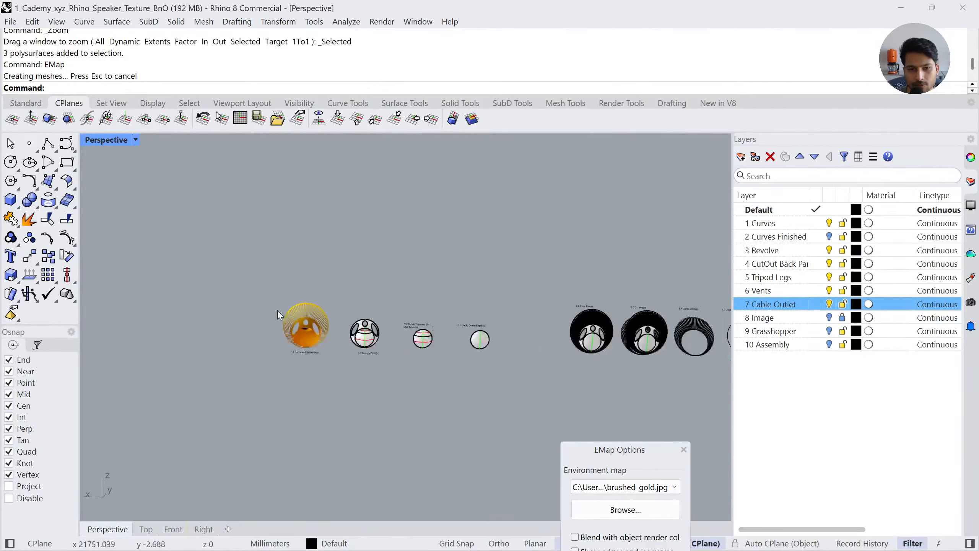
shift+right_drag(376, 357, 269, 348)
scroll(423, 328, up, 6)
scroll(384, 306, down, 11)
shift+right_drag(541, 306, 494, 301)
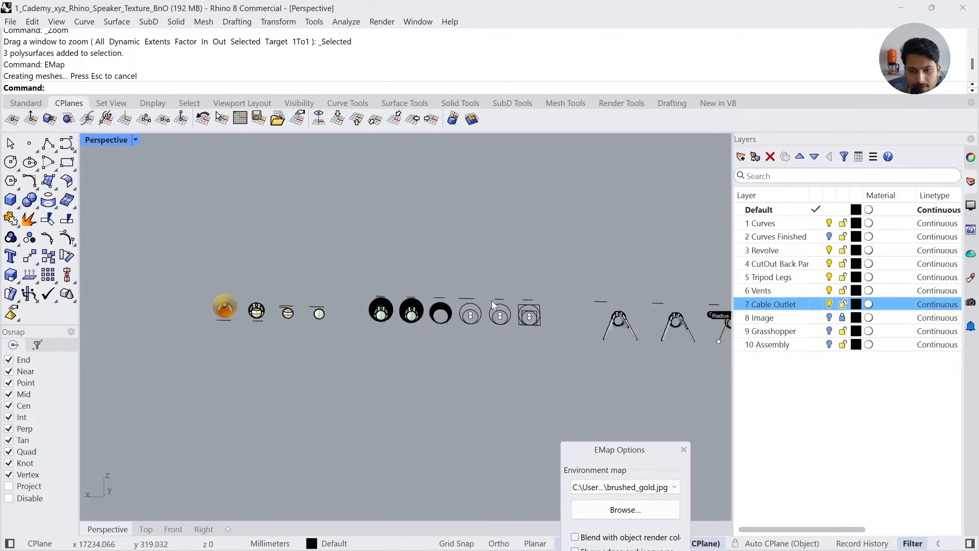
shift+right_drag(651, 304, 544, 301)
shift+right_drag(698, 311, 626, 299)
click(694, 300)
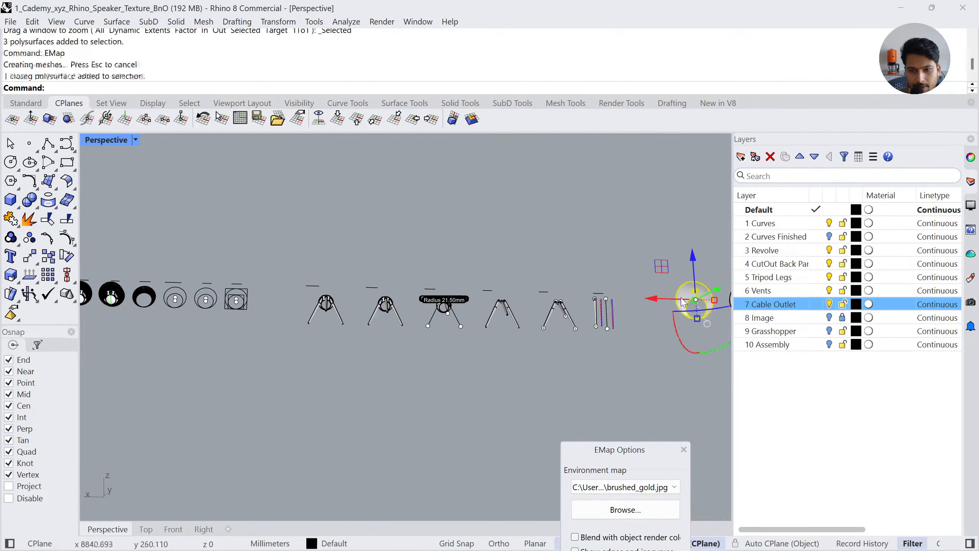
scroll(669, 305, down, 6)
drag(648, 305, 228, 322)
key(ctrl+z)
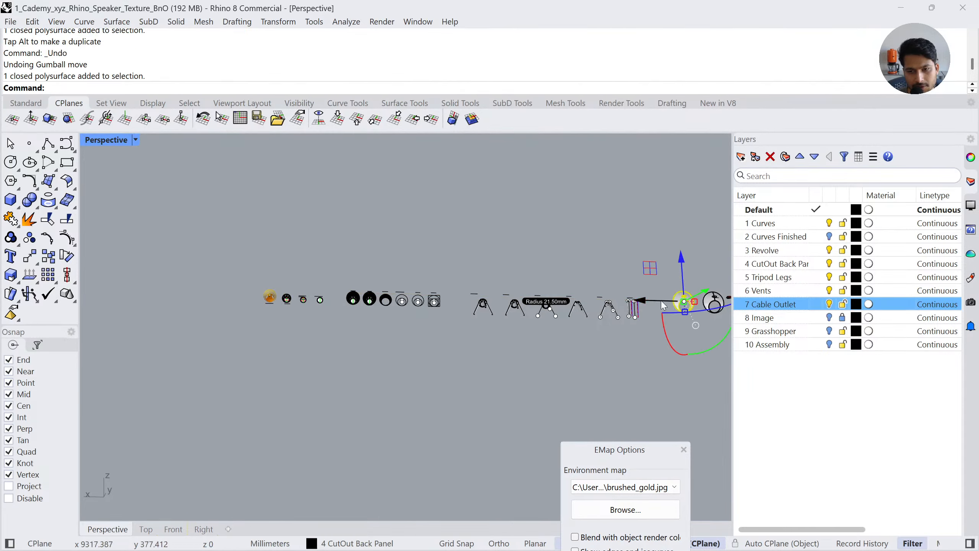
Copy the cut-out speaker body 13000 mm along the X axis onto the 7.4 model and zoom to it
click(662, 305)
text(13000)
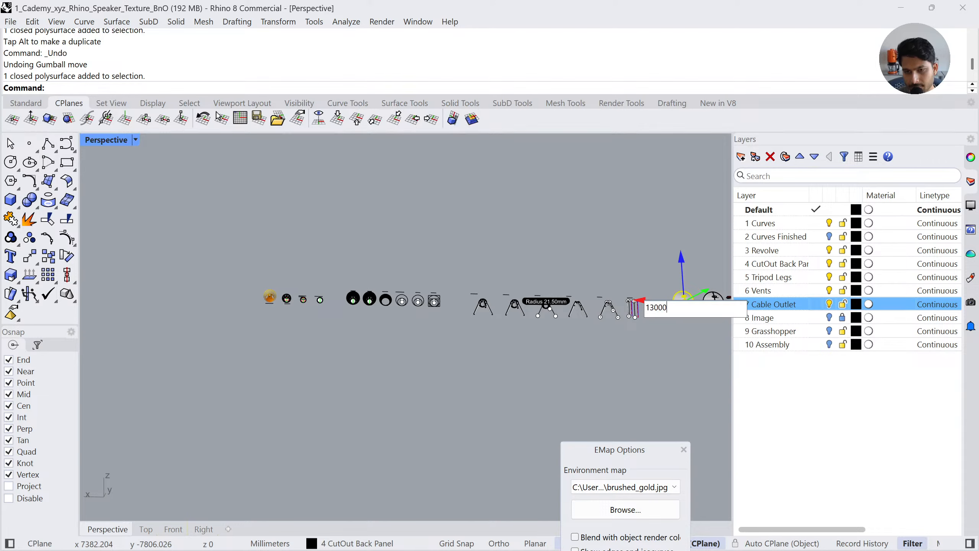
key(Return)
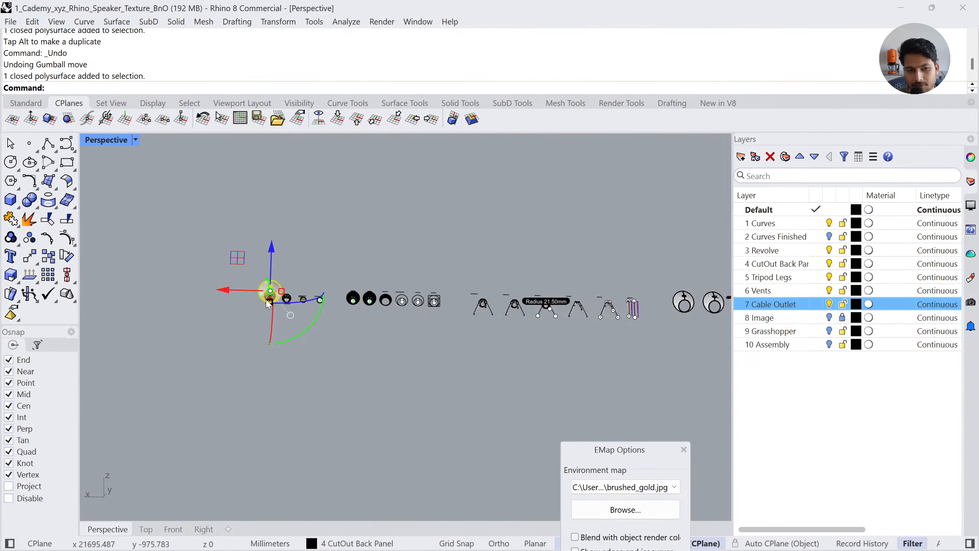
text(zs)
key(Return)
scroll(330, 297, down, 5)
click(502, 442)
right_drag(502, 443, 505, 436)
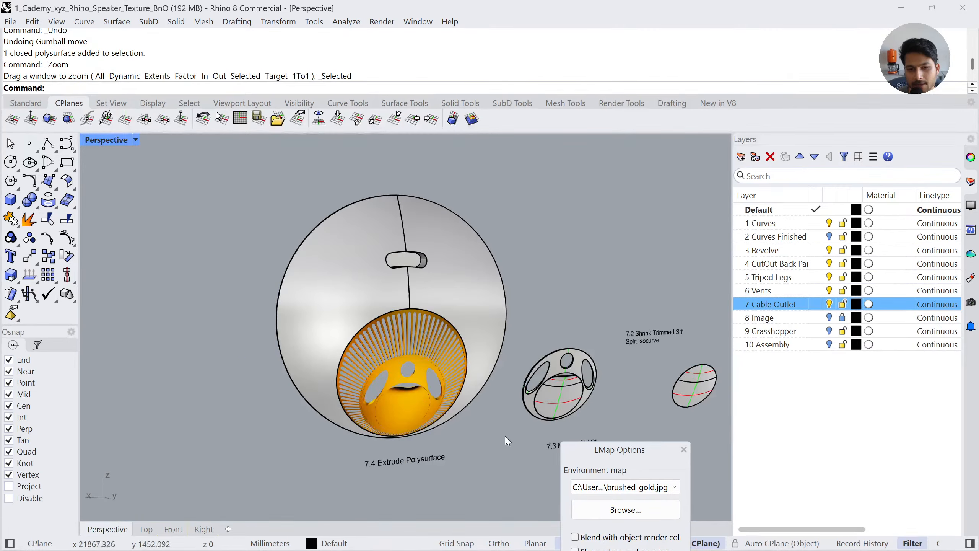
Select the 7.4 speaker body and its parts, add them all to the EMap analysis and examine the combined reflections
drag(505, 437, 496, 428)
drag(628, 446, 616, 194)
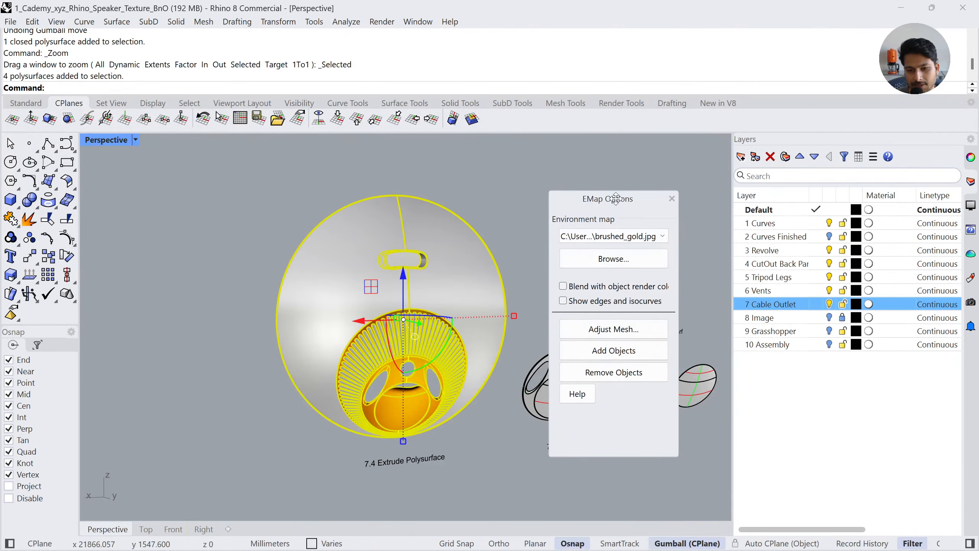
click(624, 352)
mouse_move(448, 468)
right_down()
mouse_move(392, 399)
mouse_move(422, 349)
mouse_move(394, 345)
right_up()
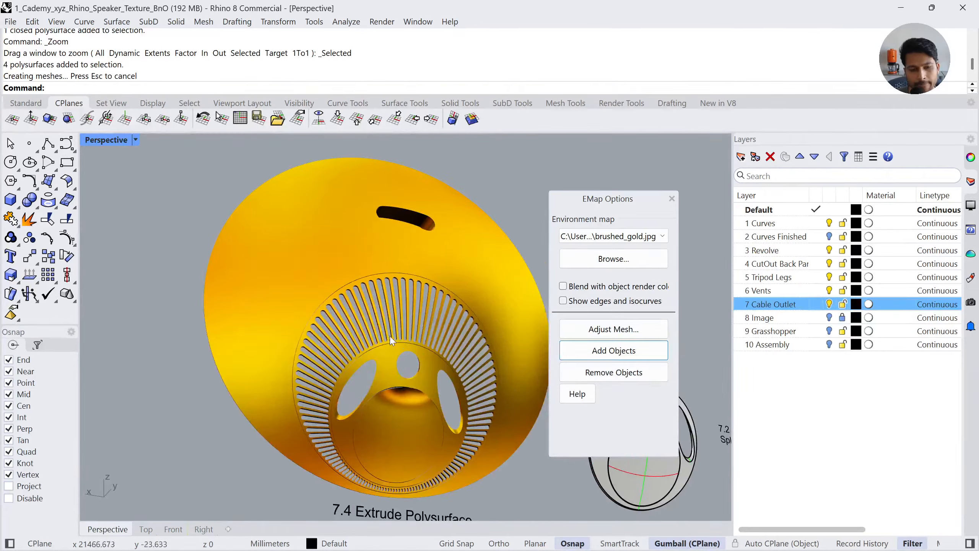
Fillet the circular edge around the vent grille on the 7.4 model with a radius of 0.5 mm
scroll(395, 344, up, 5)
scroll(373, 213, up, 6)
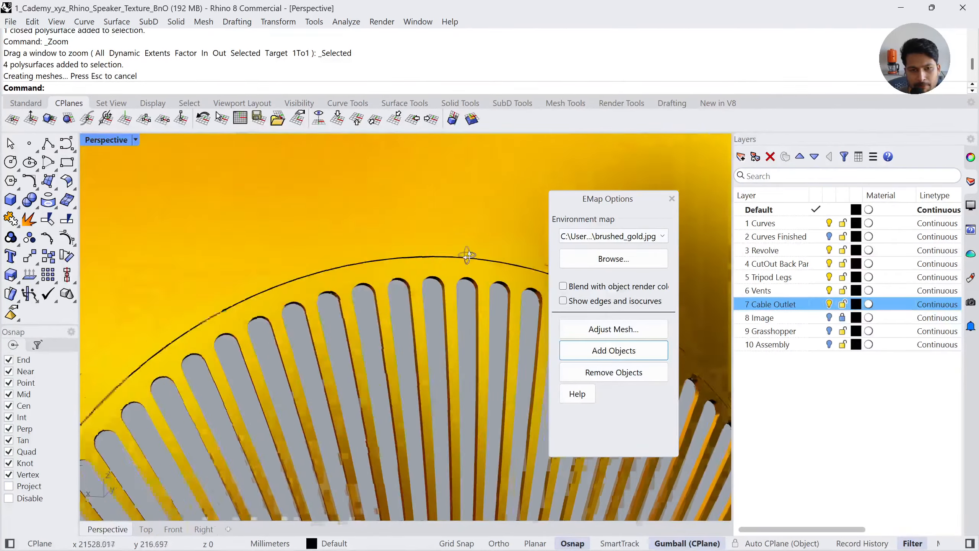
click(35, 208)
click(257, 208)
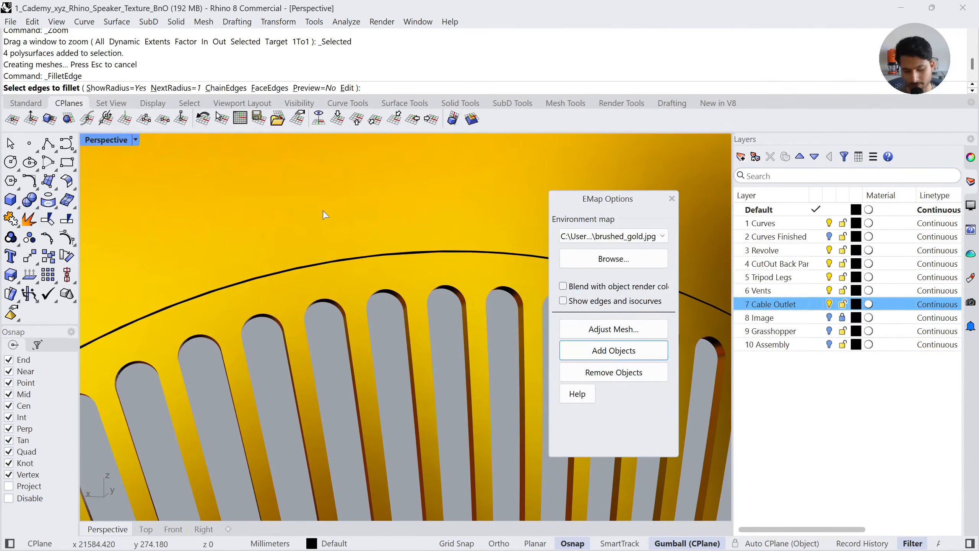
text(0.5)
key(Return)
scroll(324, 272, up, 2)
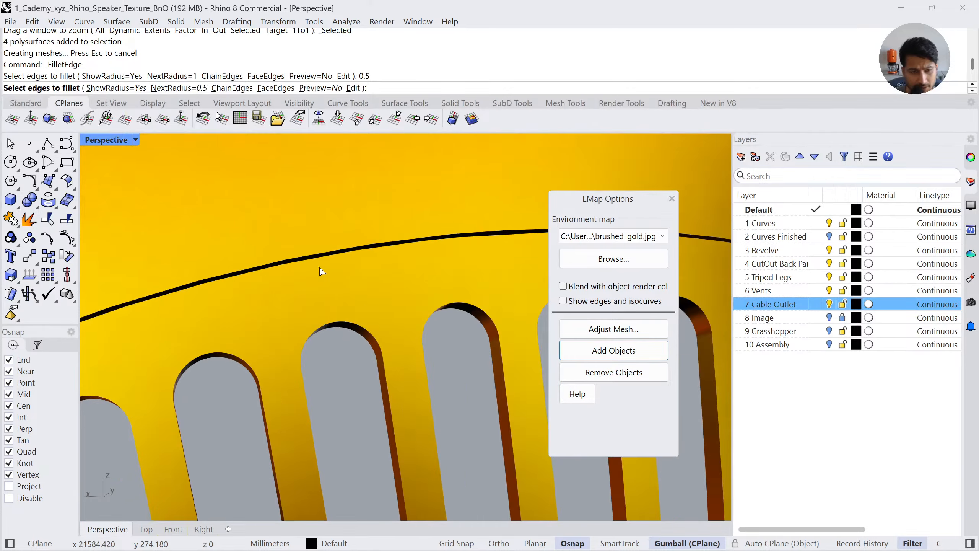
click(323, 260)
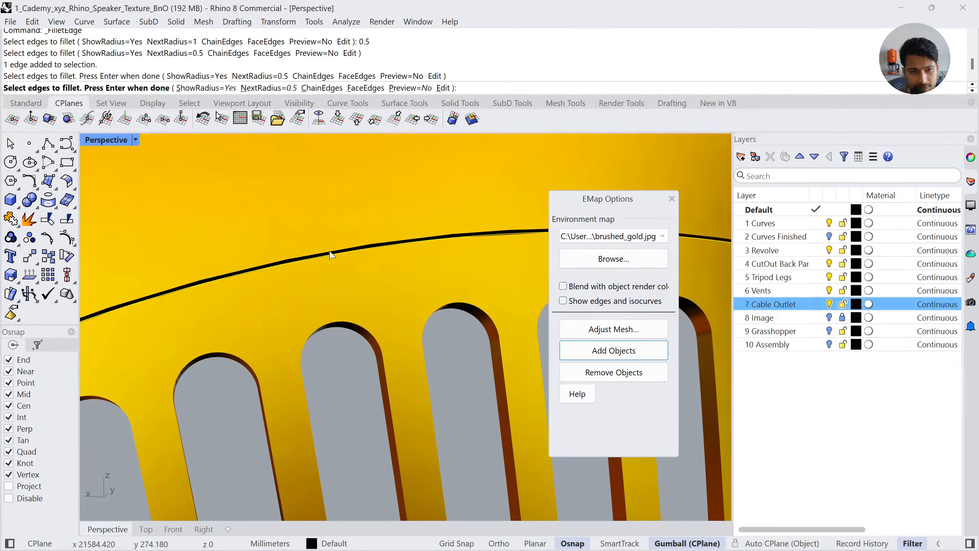
key(Return)
key(Return)
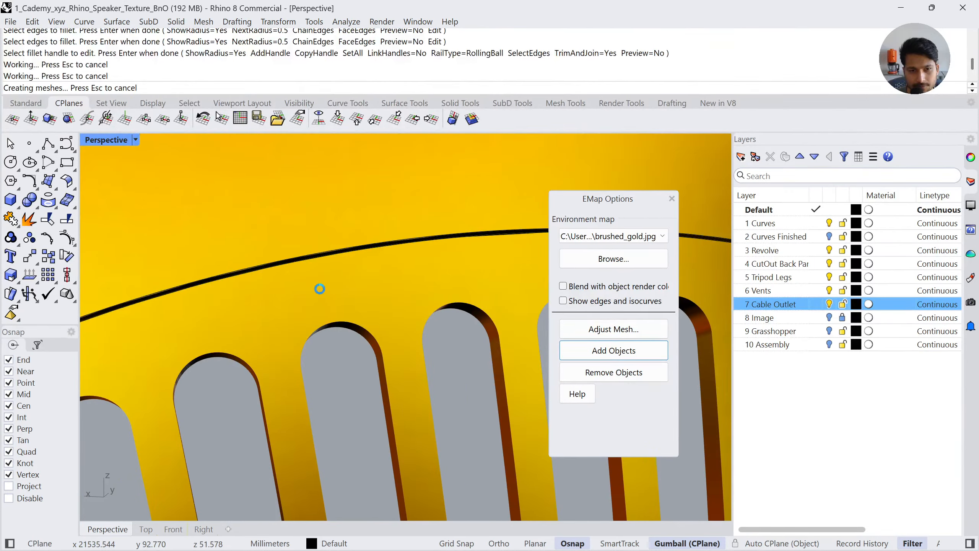
End the EMap analysis and examine the full row of modelling stages from the first curves to the 7.4 model
scroll(340, 284, down, 5)
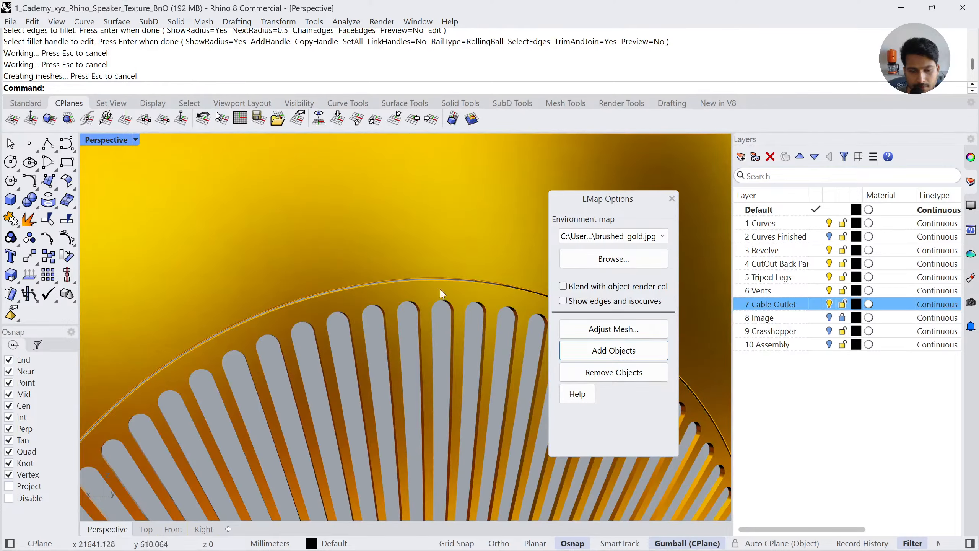
click(670, 197)
scroll(415, 270, down, 2)
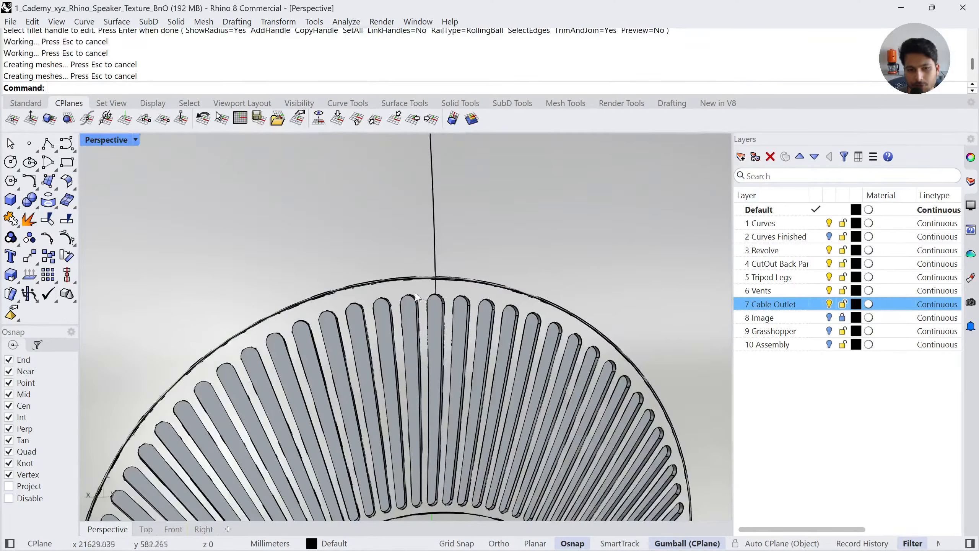
scroll(415, 289, down, 8)
right_drag(254, 338, 479, 365)
scroll(547, 316, down, 7)
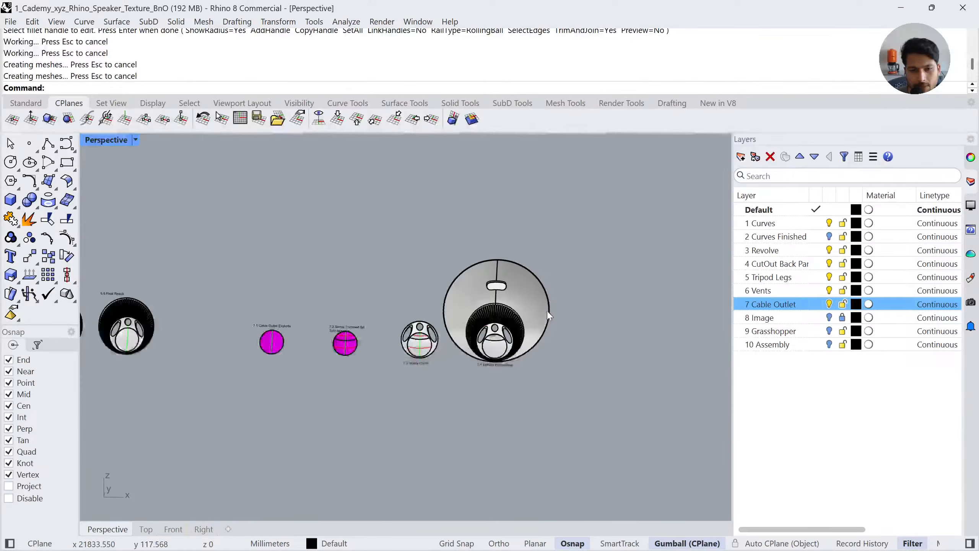
scroll(548, 315, down, 4)
shift+right_drag(313, 337, 471, 330)
scroll(471, 330, down, 6)
scroll(515, 328, down, 2)
right_drag(532, 315, 505, 317)
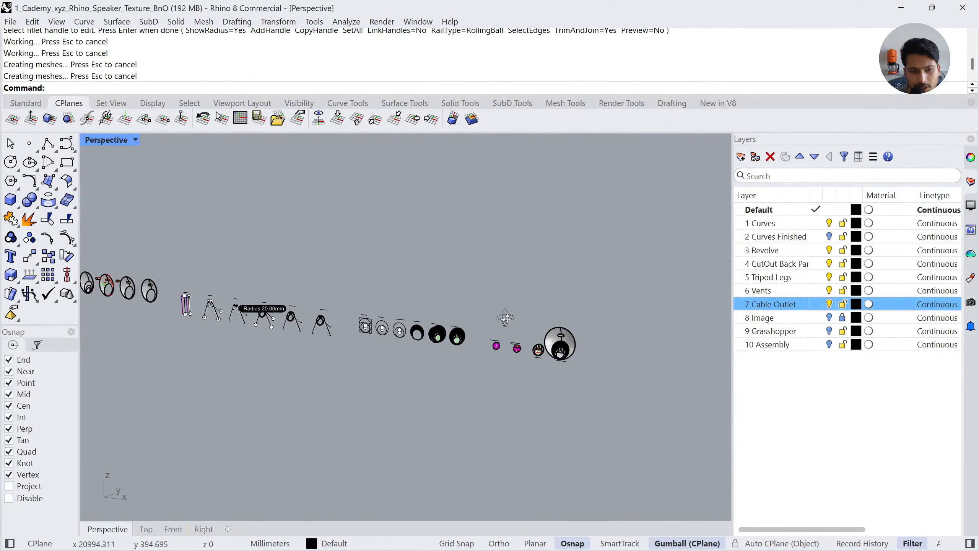
shift+right_drag(431, 328, 515, 366)
scroll(539, 357, down, 4)
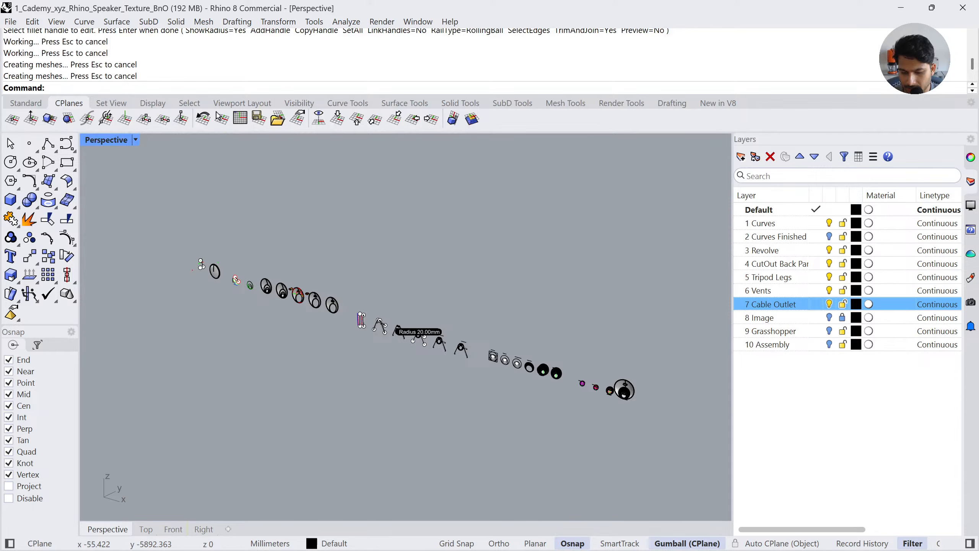
Select all the 7.1 to 7.4 cable outlet models and zoom to them, then zoom to the 7.4 speaker body
key(alt+Tab)
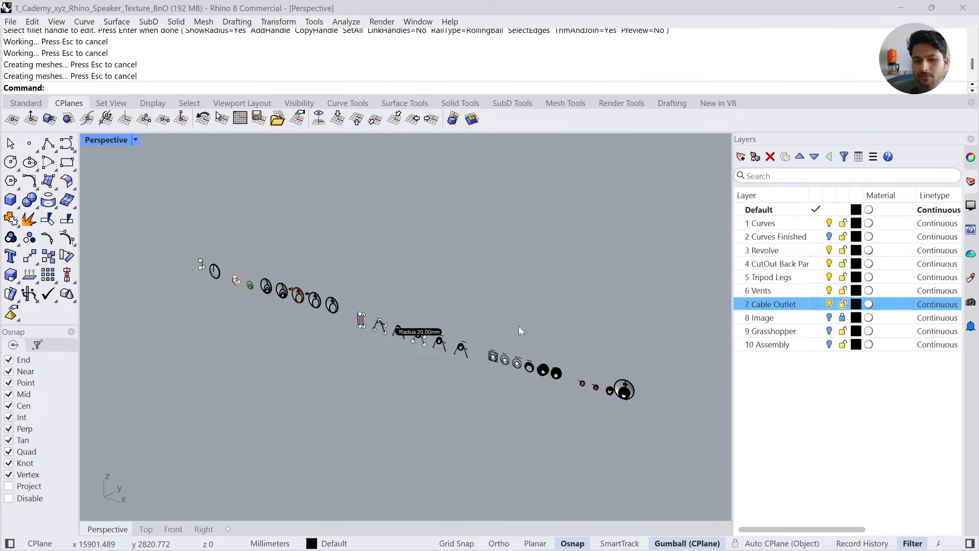
drag(642, 354, 581, 441)
text(zs)
key(Return)
click(601, 458)
click(635, 276)
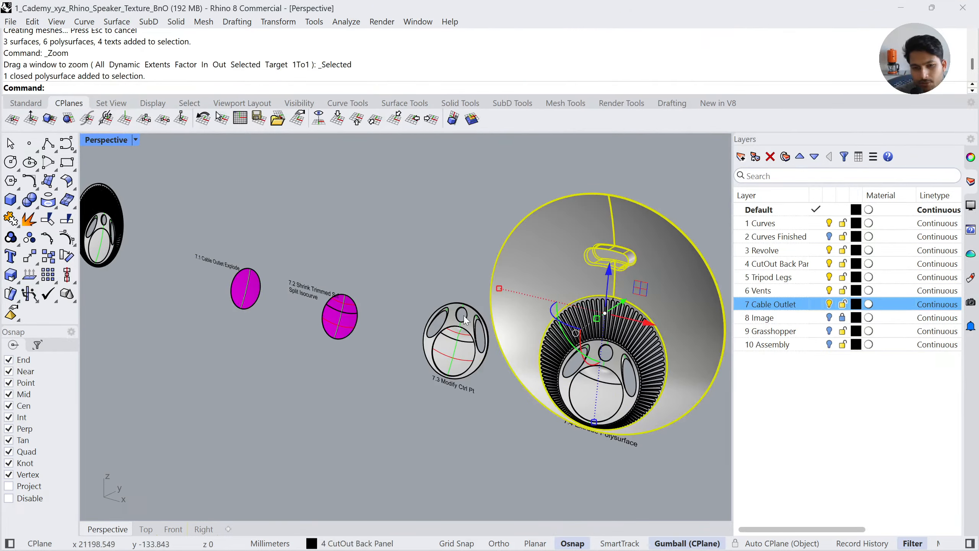
text(zs)
key(Return)
Select the 7.4 model's polysurfaces, zoom to them and view the finished assembly
scroll(392, 337, down, 6)
click(521, 368)
drag(520, 368, 427, 343)
text(zs)
key(Return)
click(618, 384)
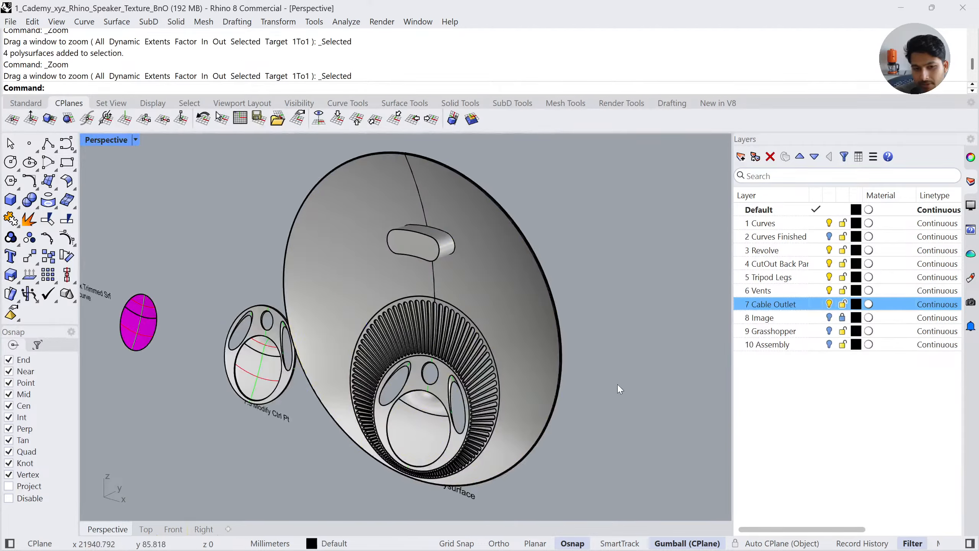
right_drag(617, 384, 554, 308)
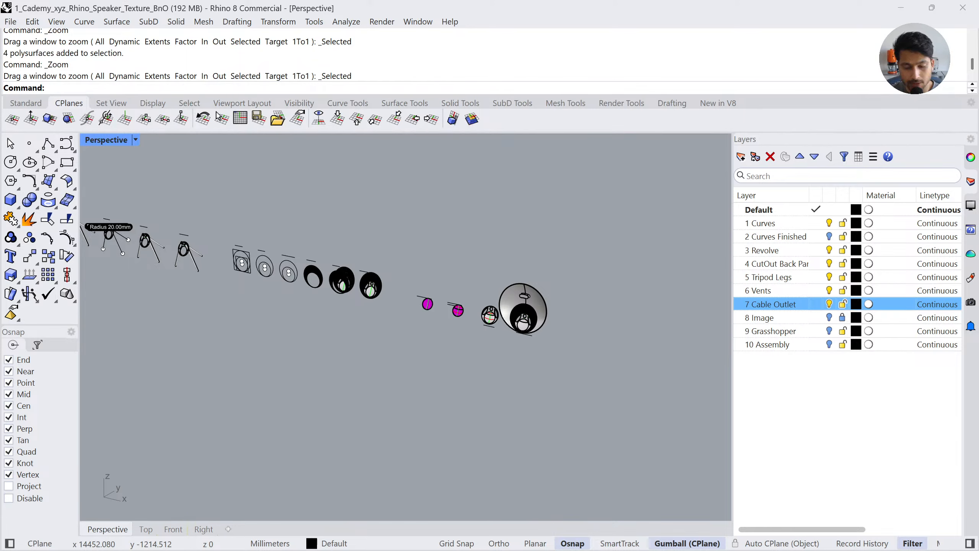
Select the four cable outlet stages again, frame them together in the perspective view and clear the selection
drag(597, 267, 413, 353)
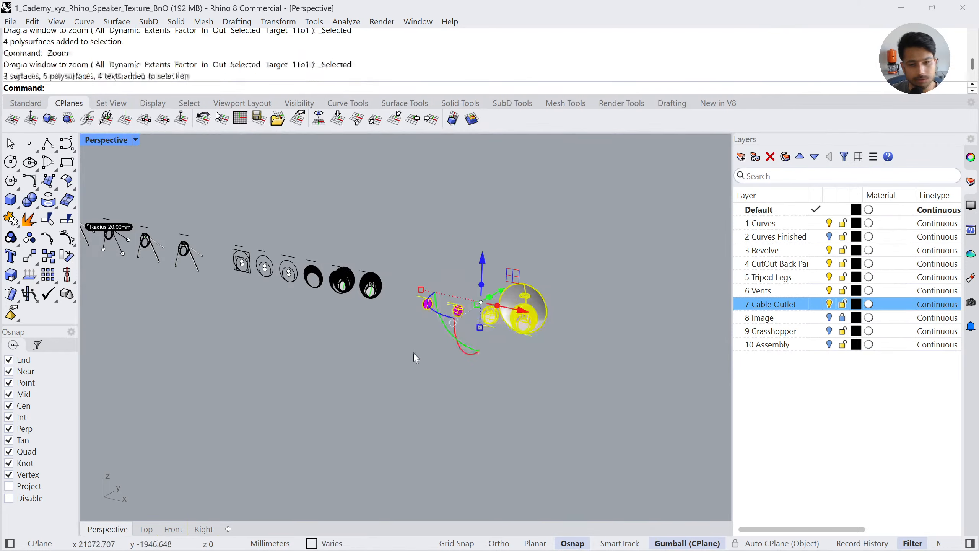
key(z)
key(s)
key(Return)
click(385, 462)
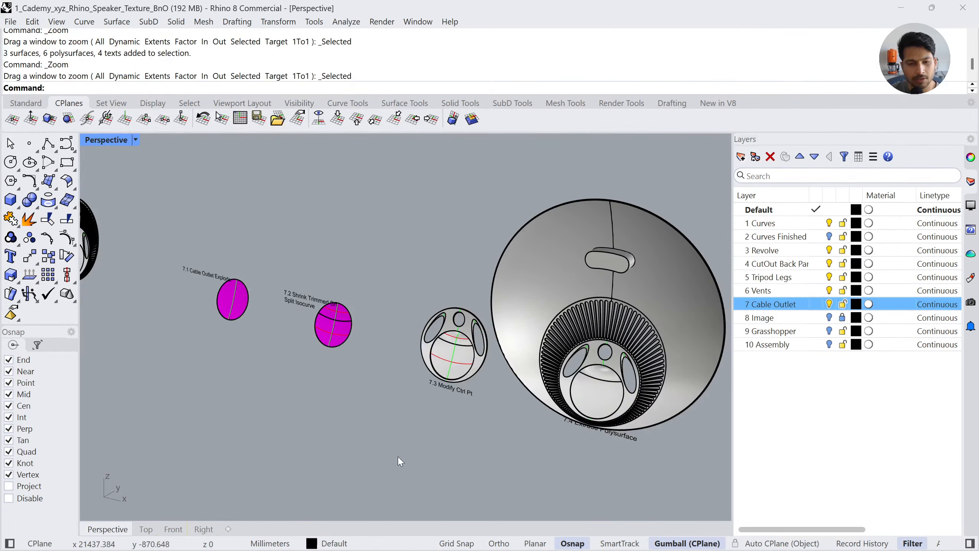
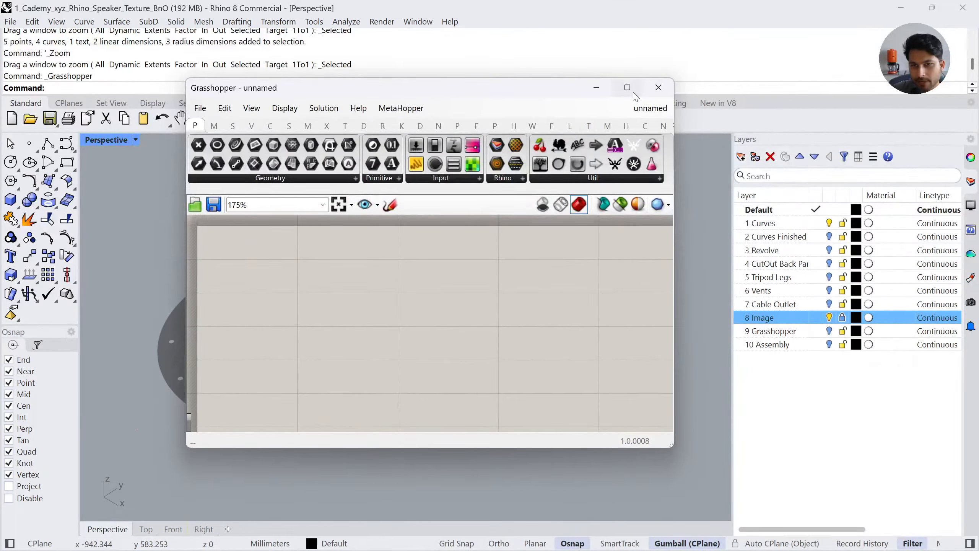
Restore the Grasshopper window from full screen and snap it to half the screen beside the Rhino viewport
click(628, 87)
double_click(588, 11)
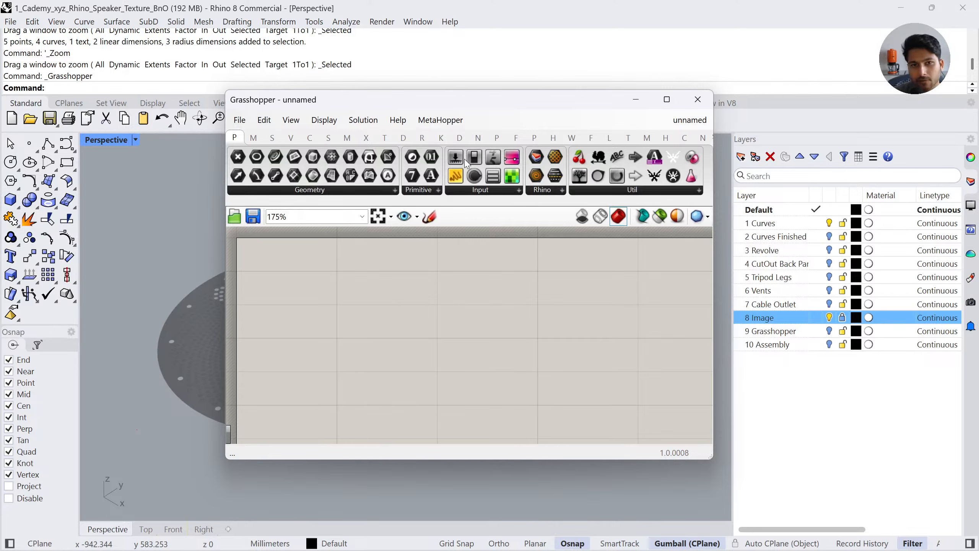
drag(449, 101, 977, 198)
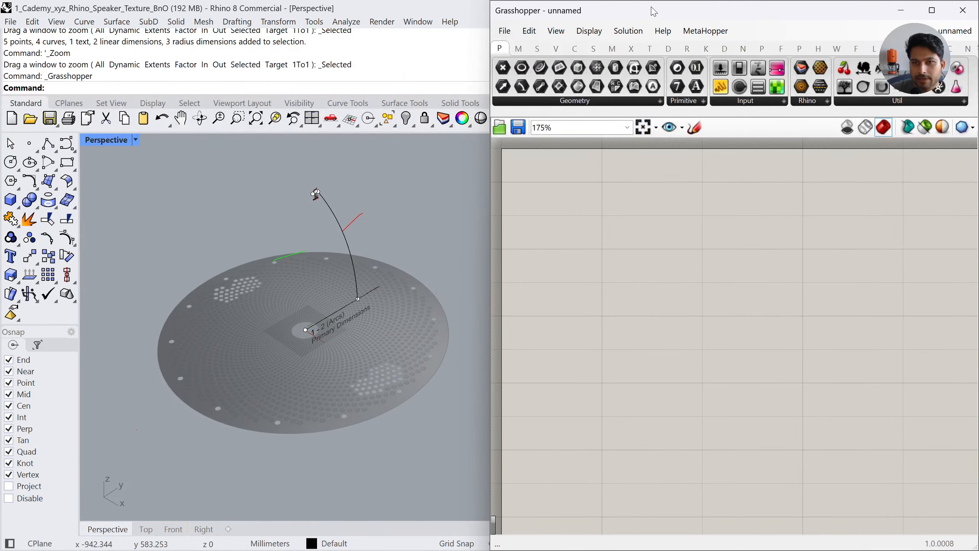
Move the Grasshopper window out of the way, widen Rhino's properties panel to narrow the viewport, and centre the speaker image
drag(652, 4, 653, 310)
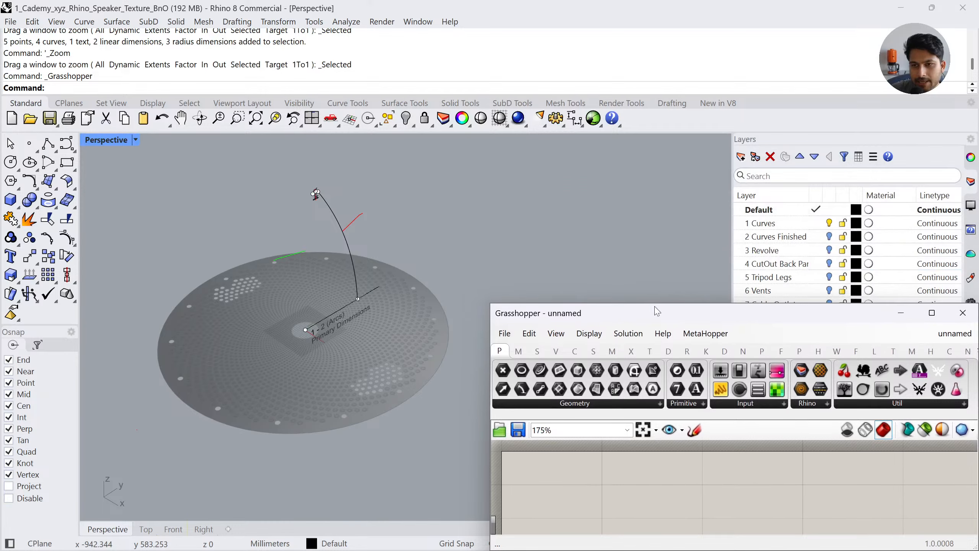
click(971, 158)
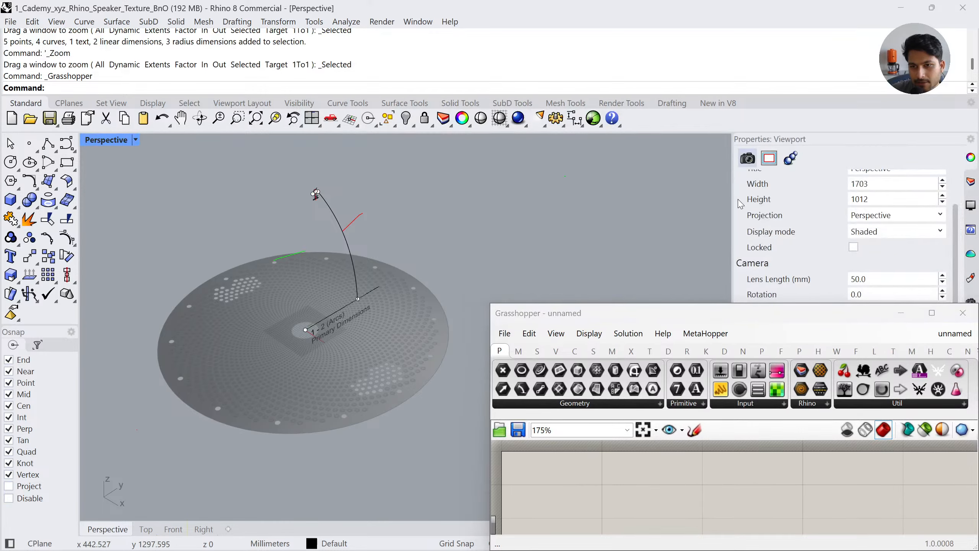
drag(732, 200, 471, 200)
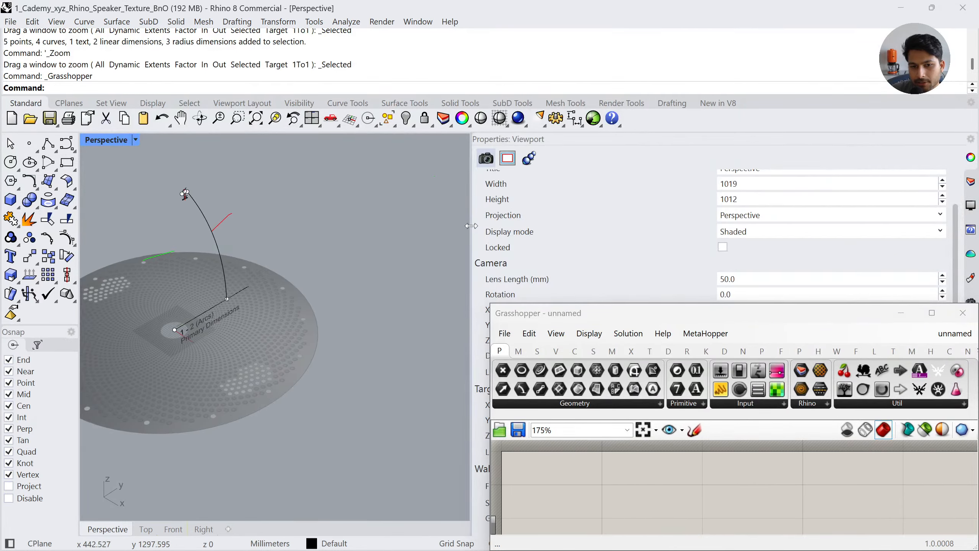
scroll(379, 326, down, 4)
scroll(180, 280, up, 4)
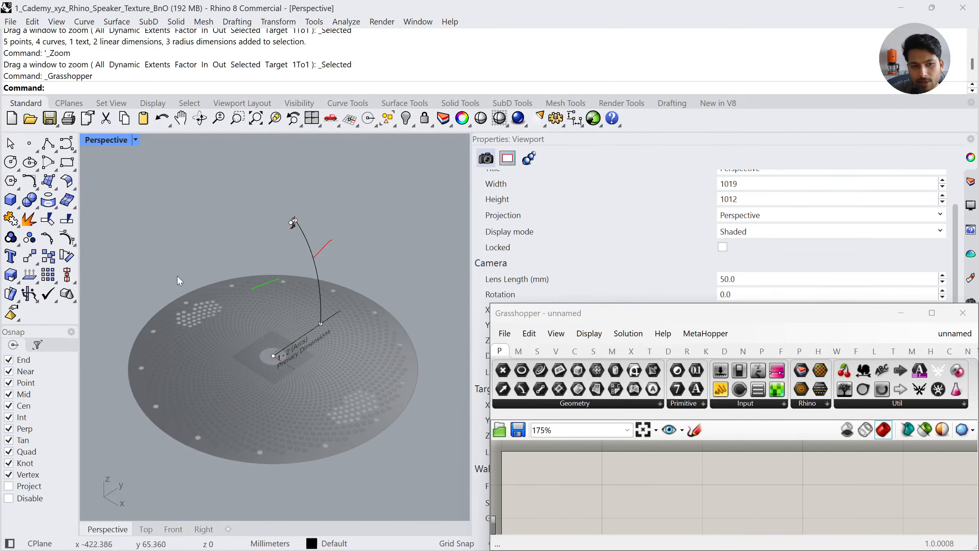
scroll(266, 307, up, 2)
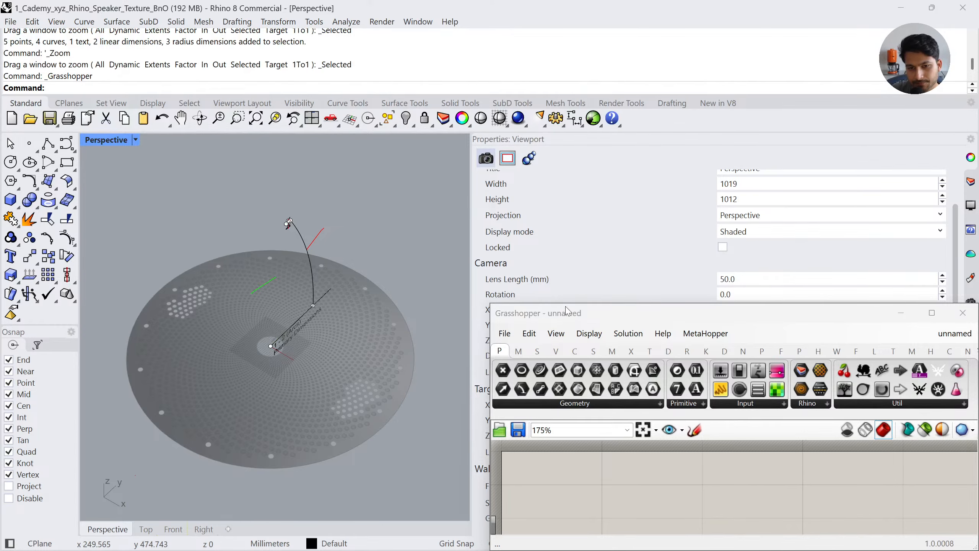
Fit the Grasshopper window against the edge of the narrowed Rhino viewport and create a new Grasshopper document
drag(568, 303, 563, 2)
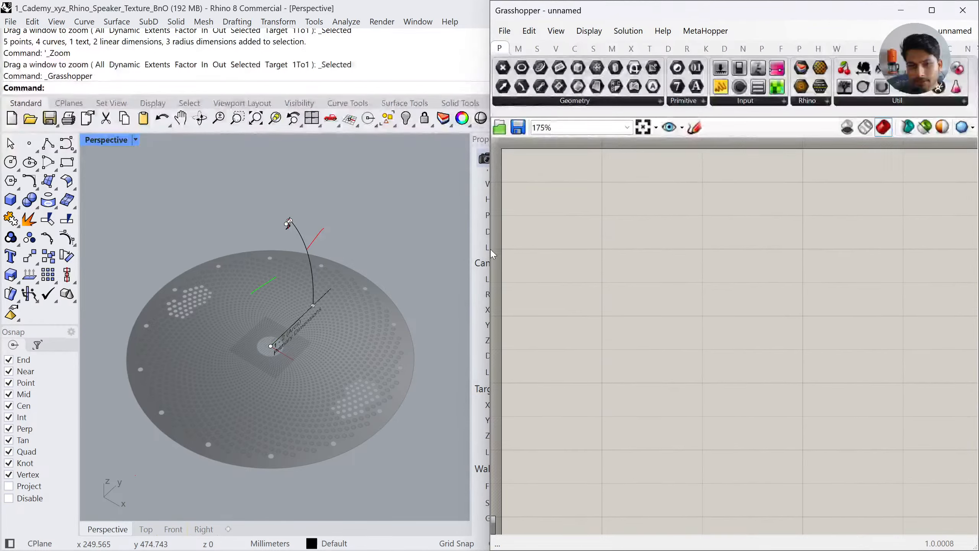
drag(493, 255, 469, 244)
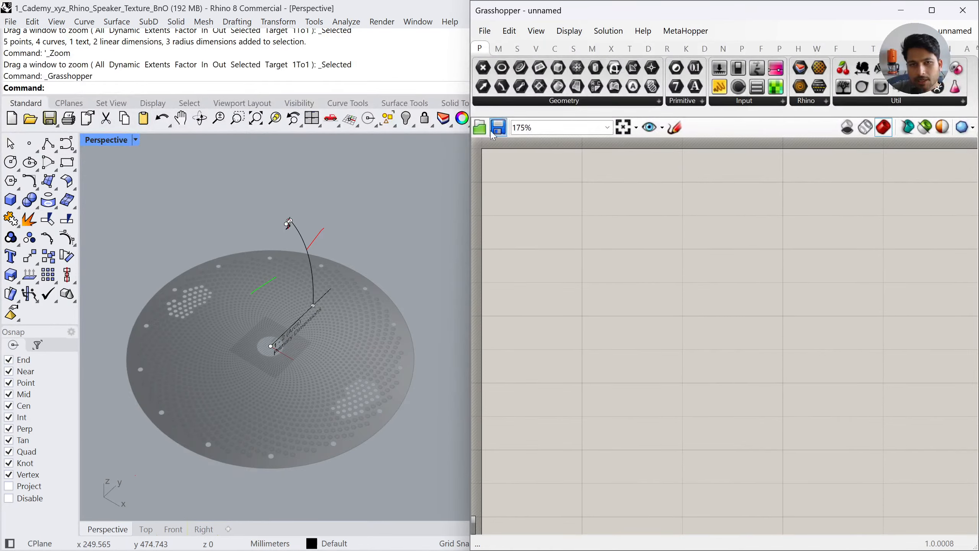
click(485, 36)
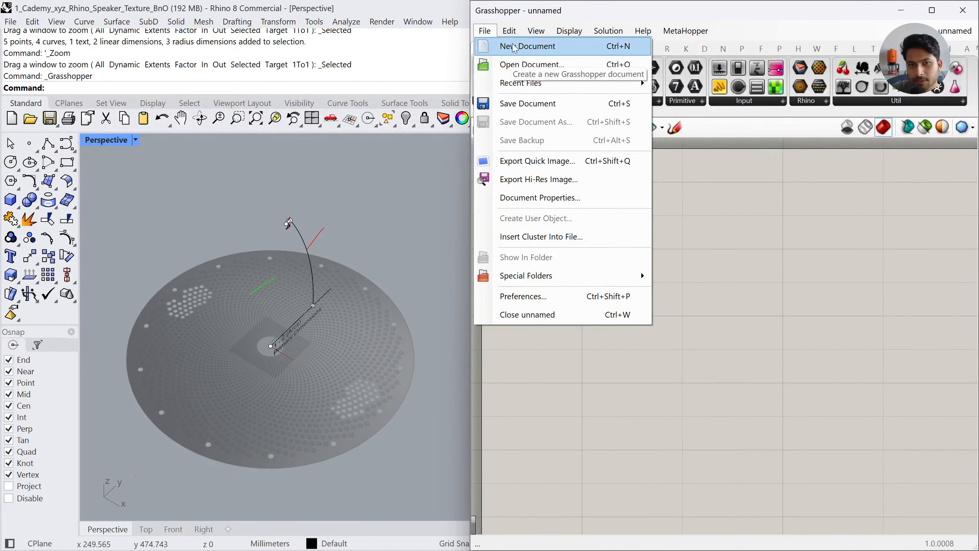
click(524, 44)
scroll(573, 369, up, 2)
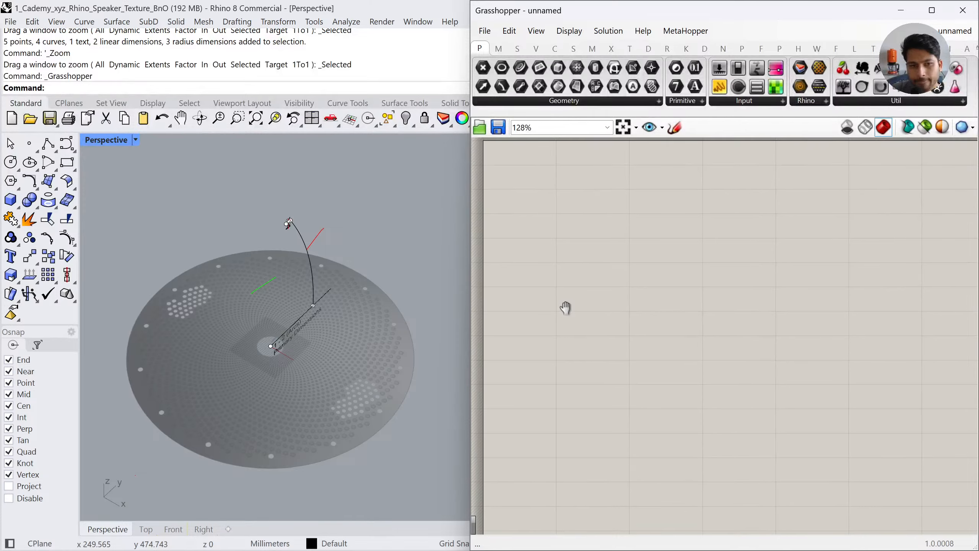
Switch Rhino to the Top view and frame the round speaker texture image in it
right_drag(316, 323, 269, 306)
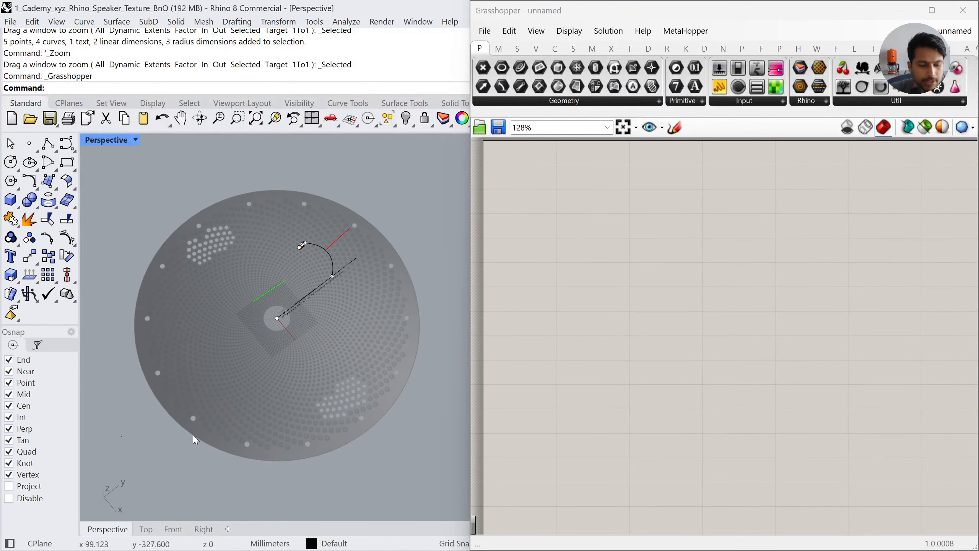
click(147, 530)
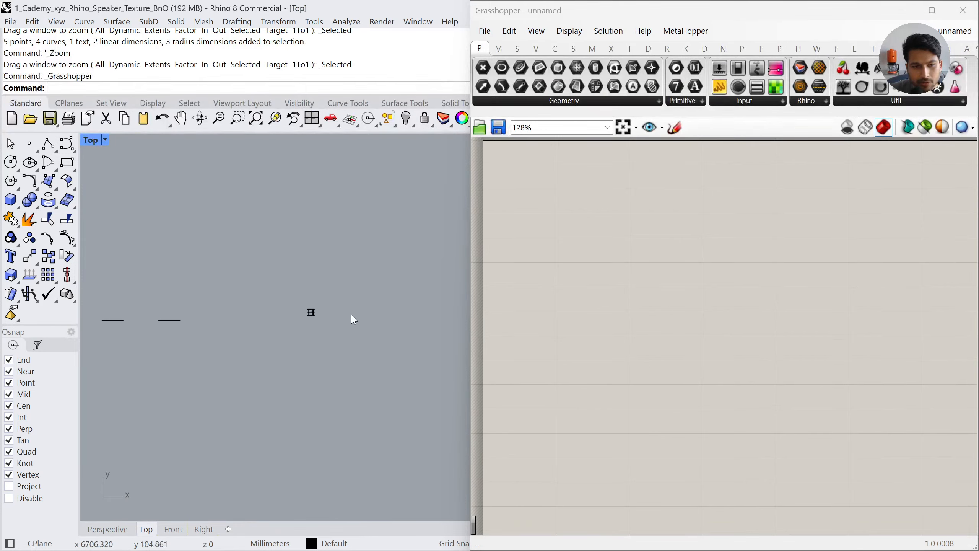
scroll(223, 320, up, 6)
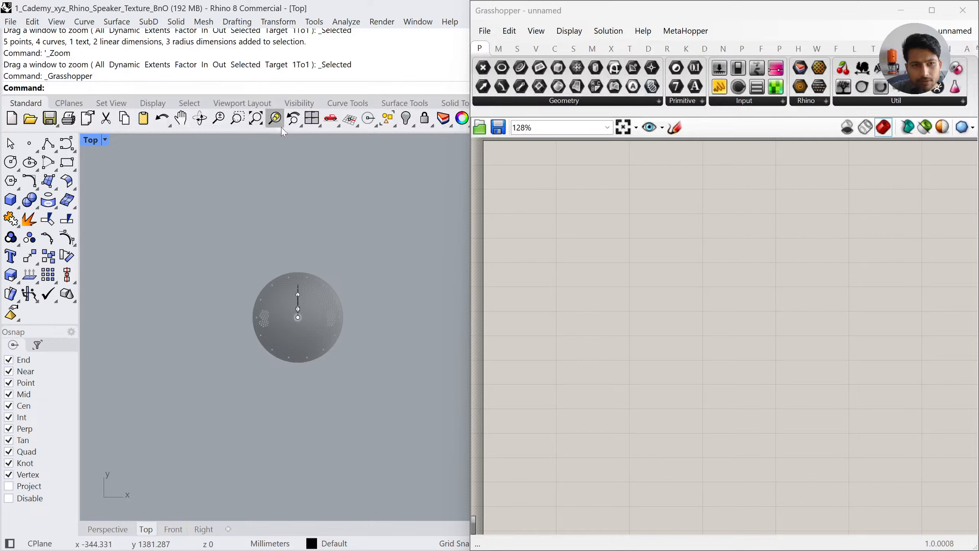
click(256, 118)
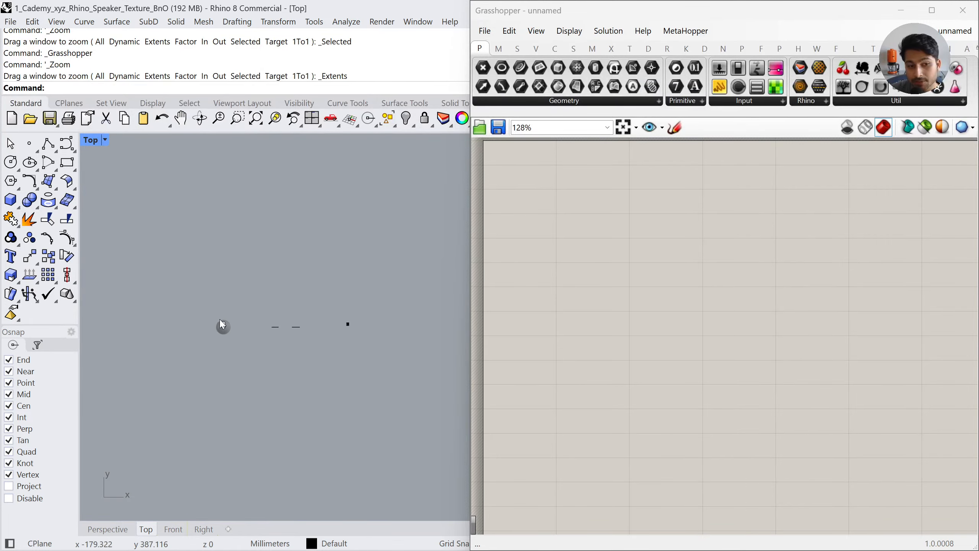
scroll(227, 343, up, 8)
right_drag(246, 359, 288, 369)
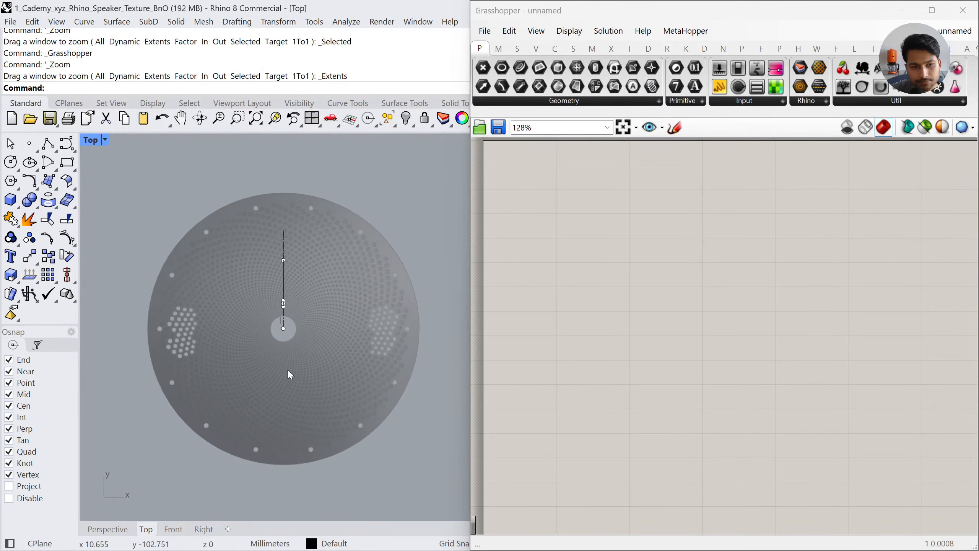
scroll(292, 347, up, 2)
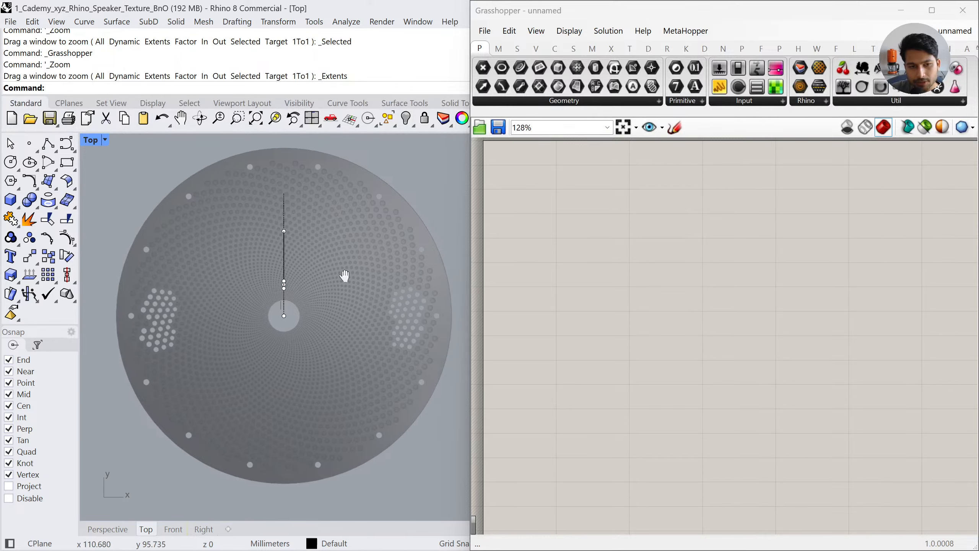
Hide the 1 Curves layer in Rhino, moving the Grasshopper window aside to reach the layer list and restoring its position
drag(658, 1, 658, 299)
click(971, 182)
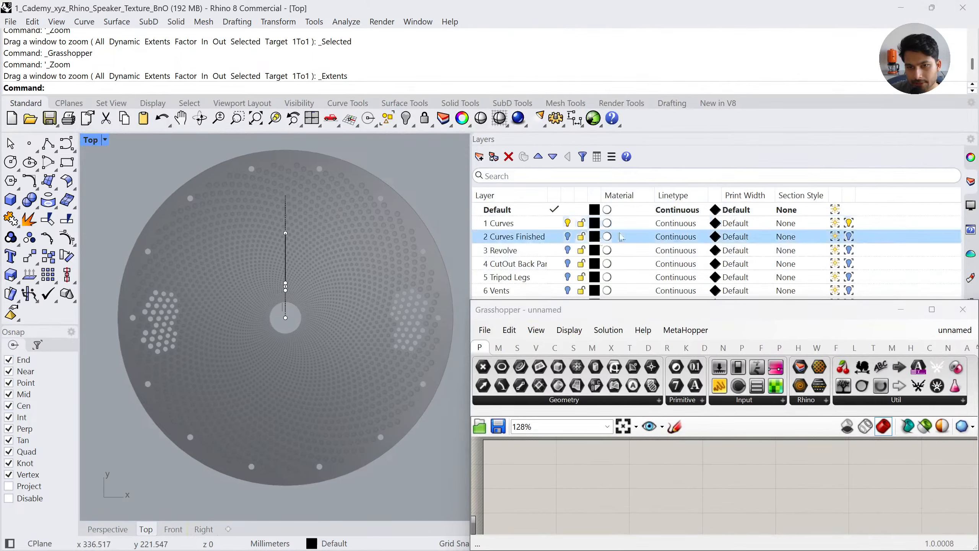
click(568, 223)
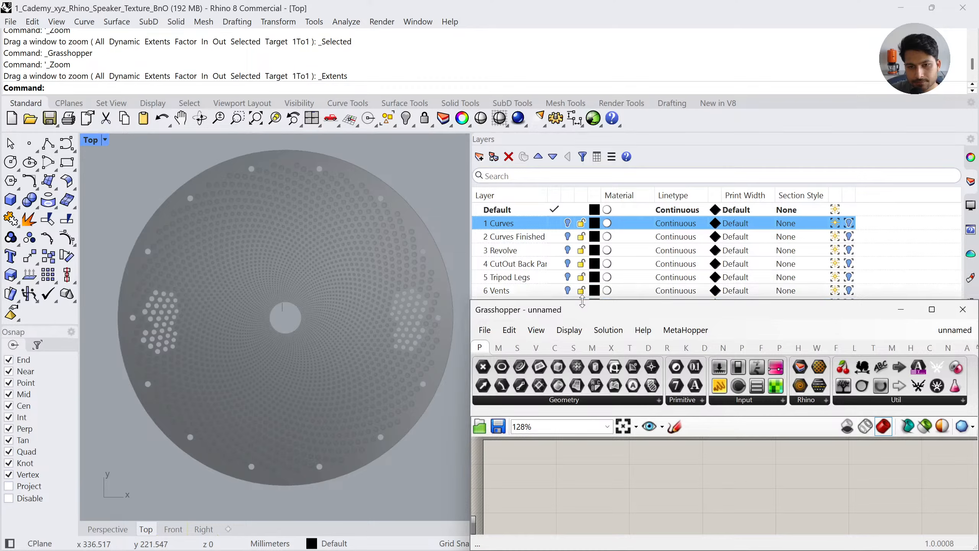
double_click(565, 301)
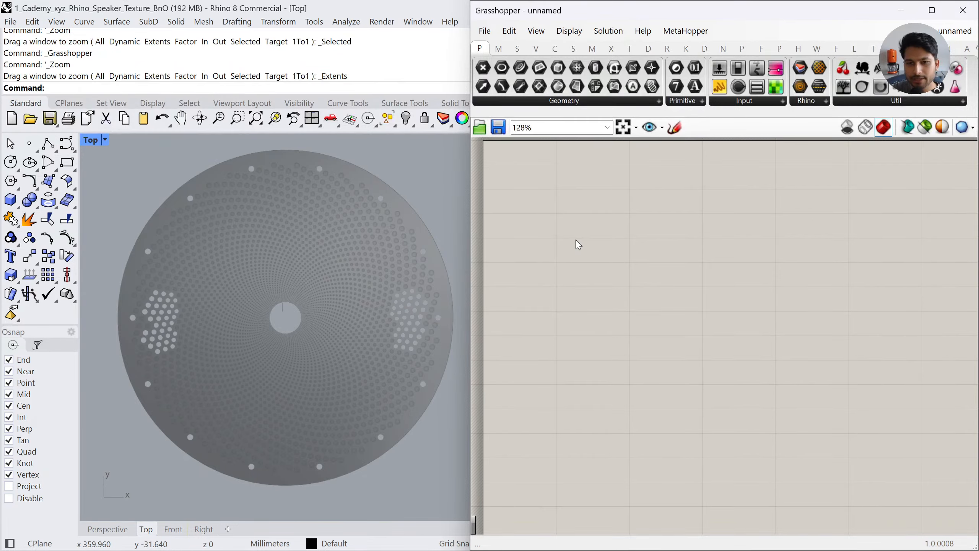
right_drag(344, 312, 344, 316)
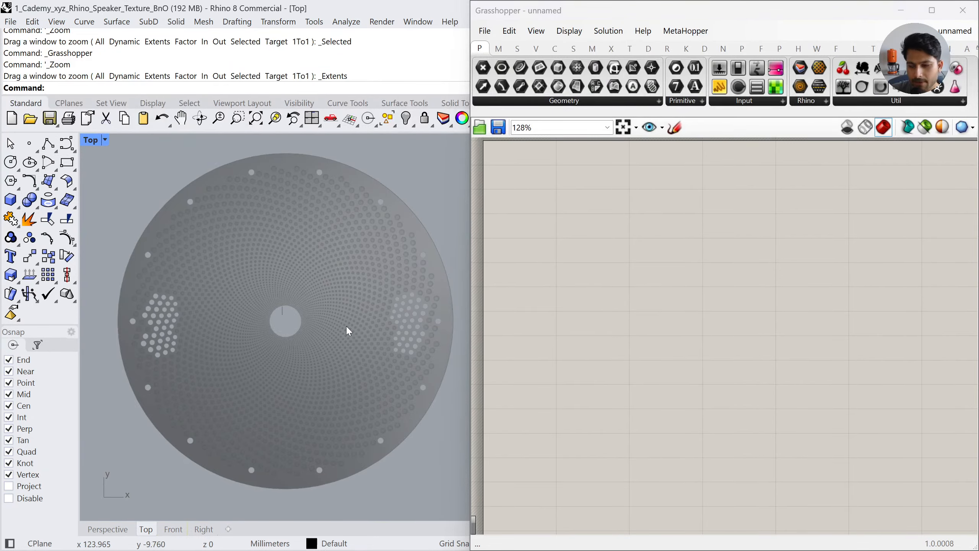
Add a Circle component defined by plane and radius to the Grasshopper canvas
click(643, 310)
double_click(643, 311)
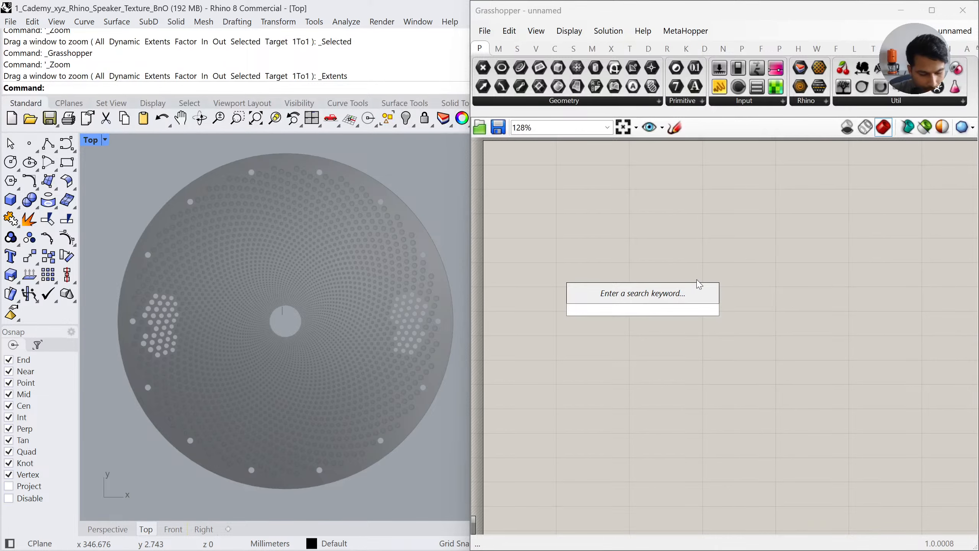
text(cir)
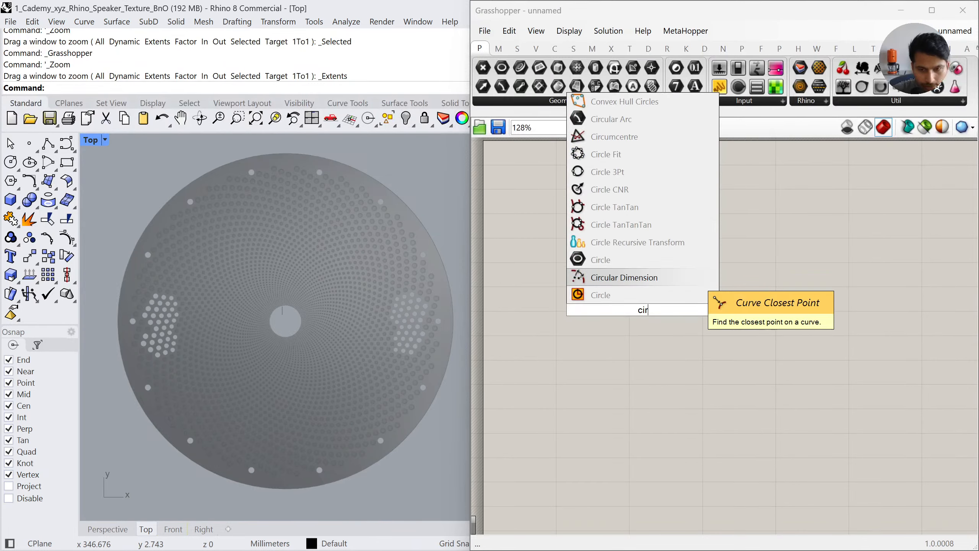
click(640, 300)
scroll(734, 296, up, 3)
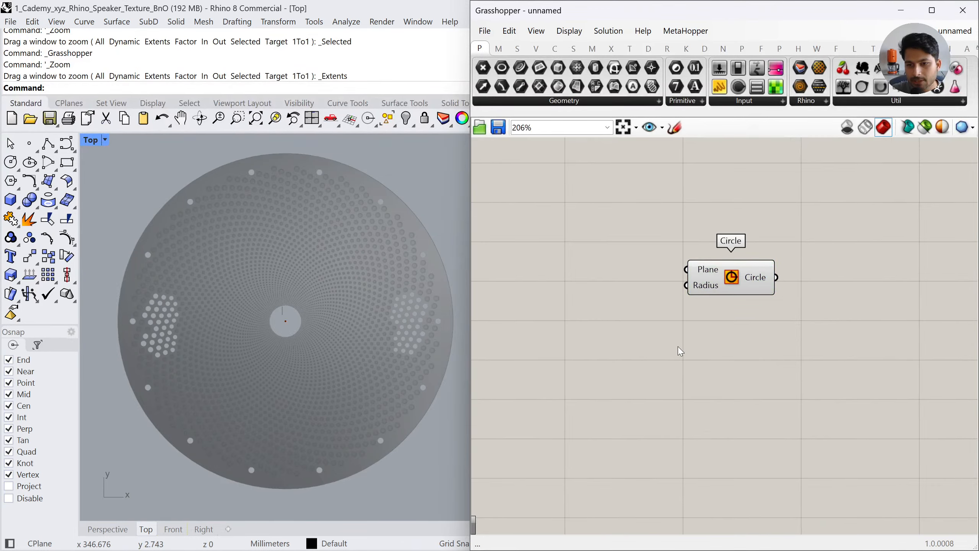
Look up where the Circle component is found in the component search and among the Curve category's primitives
double_click(678, 346)
text(cir)
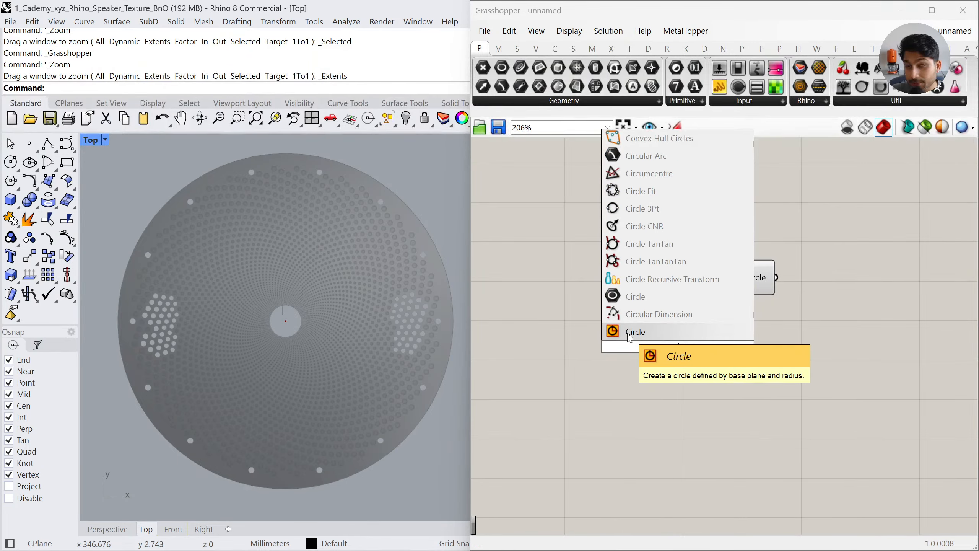
click(627, 393)
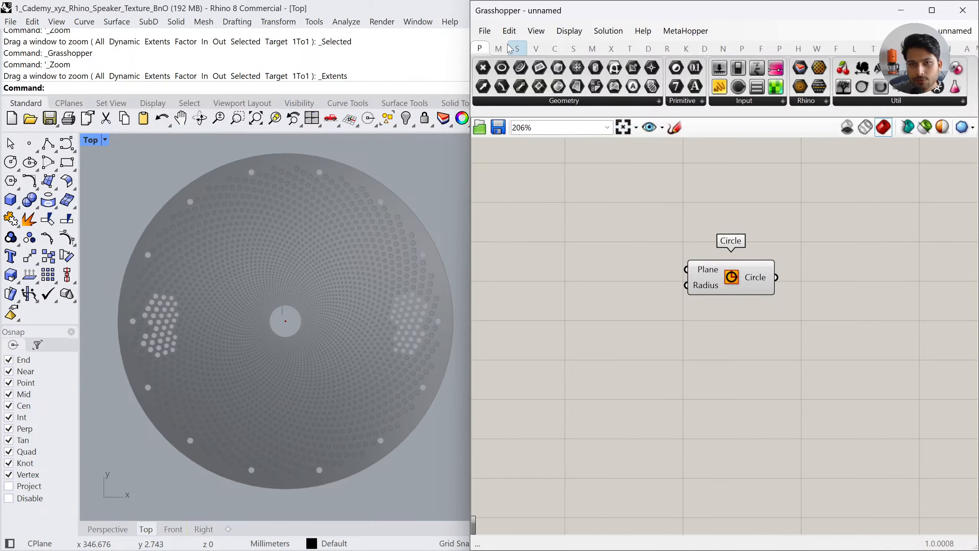
click(554, 48)
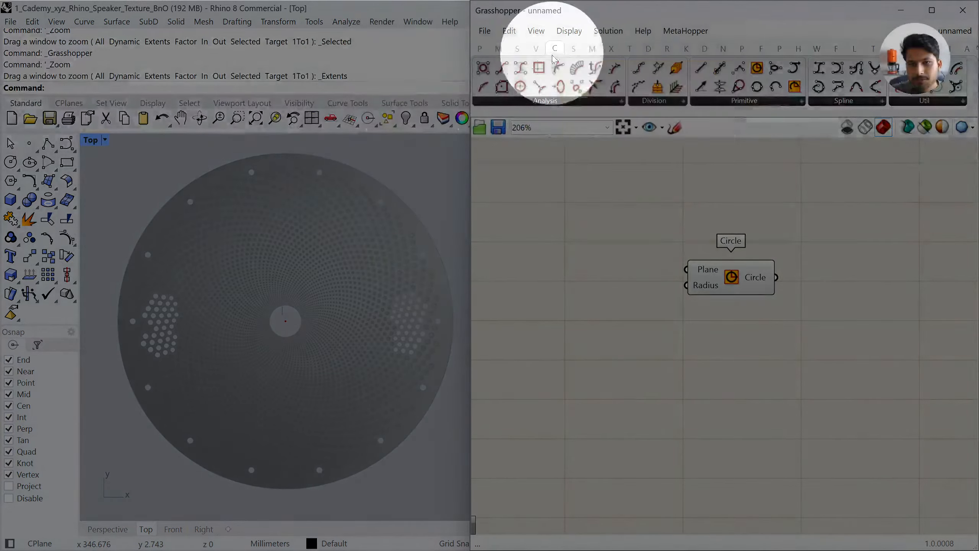
click(558, 101)
click(654, 100)
click(719, 102)
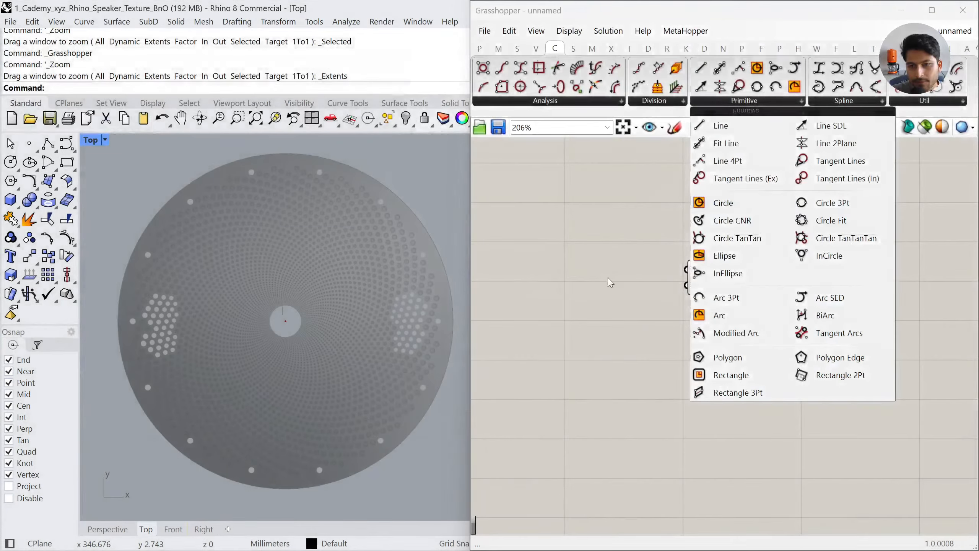
click(608, 277)
Reposition the Circle component, add a number slider with the value 34, and connect it to the Circle's Radius input
drag(727, 273, 770, 259)
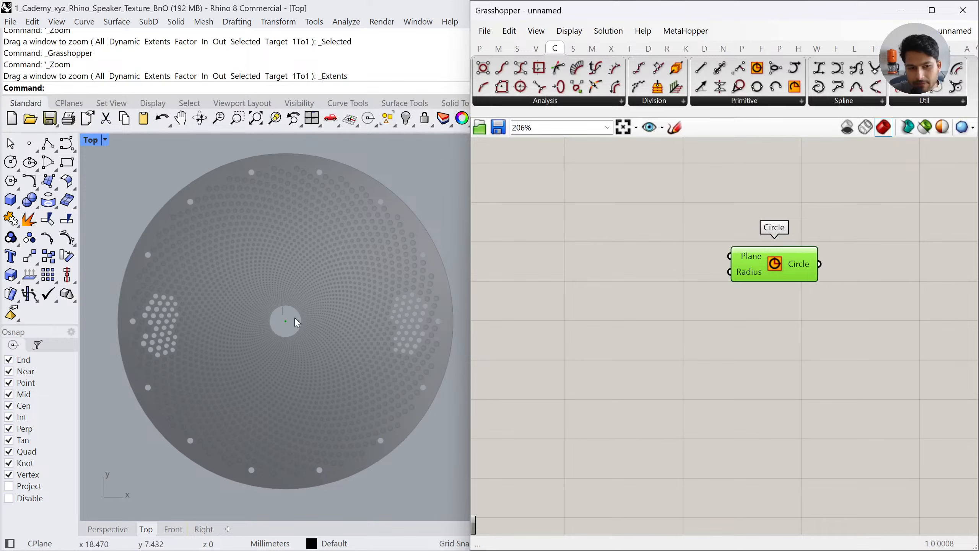
double_click(627, 278)
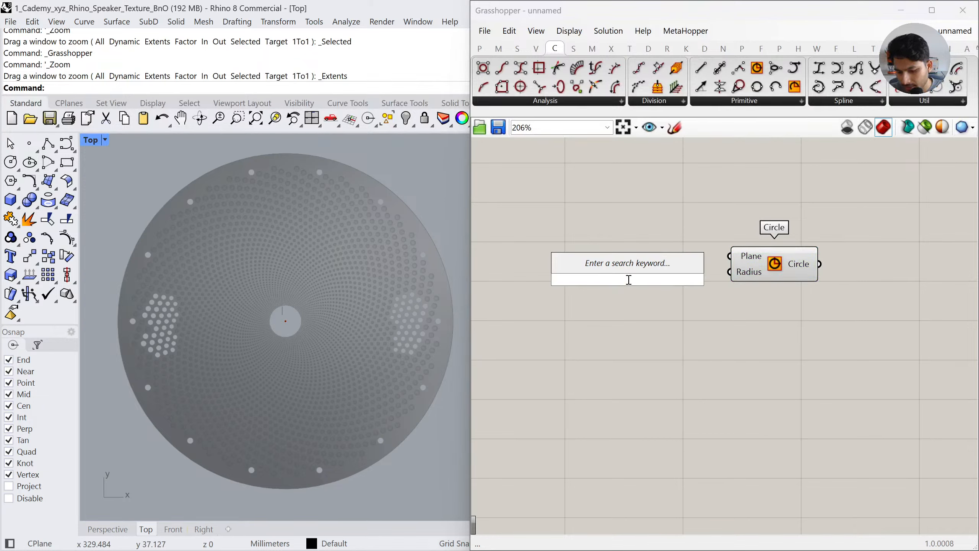
text(34)
key(Return)
drag(733, 275, 670, 280)
click(659, 326)
double_click(659, 326)
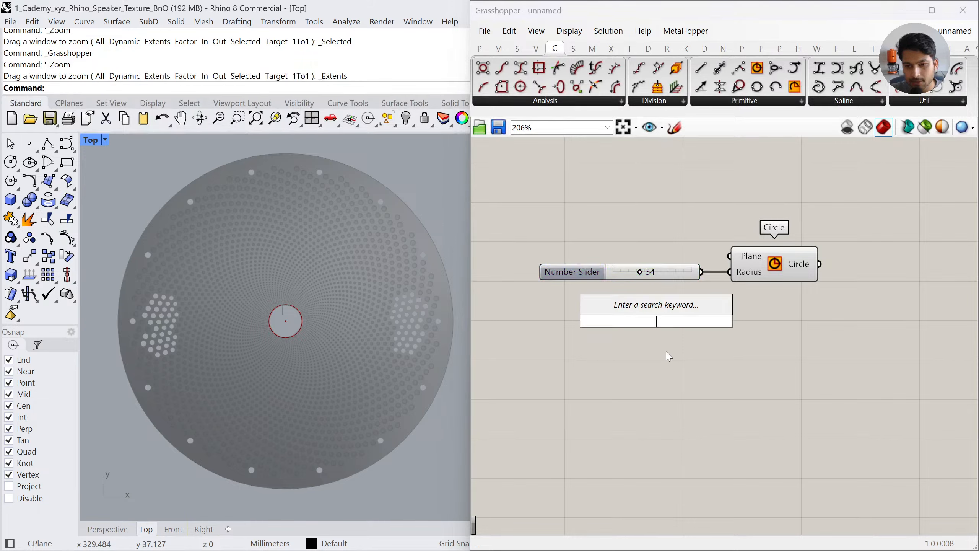
text(34)
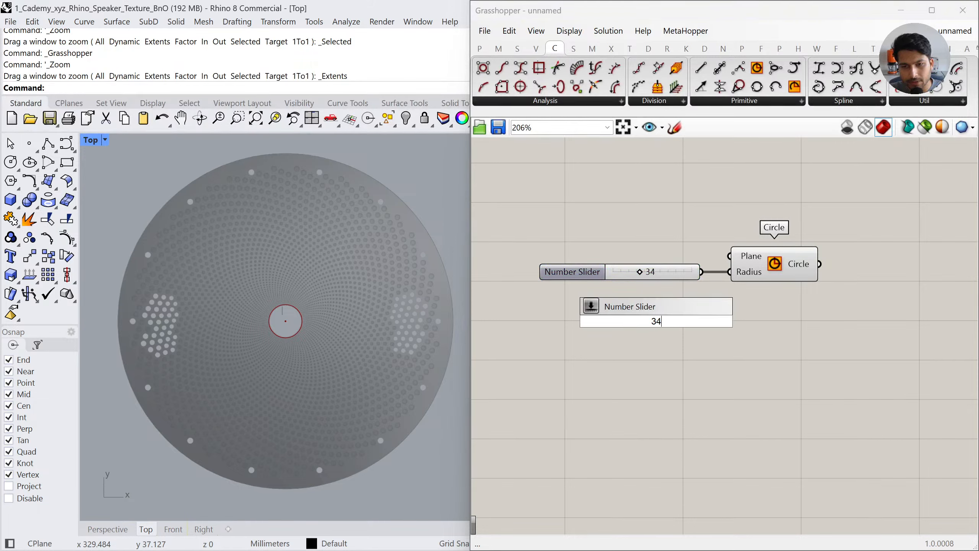
key(Return)
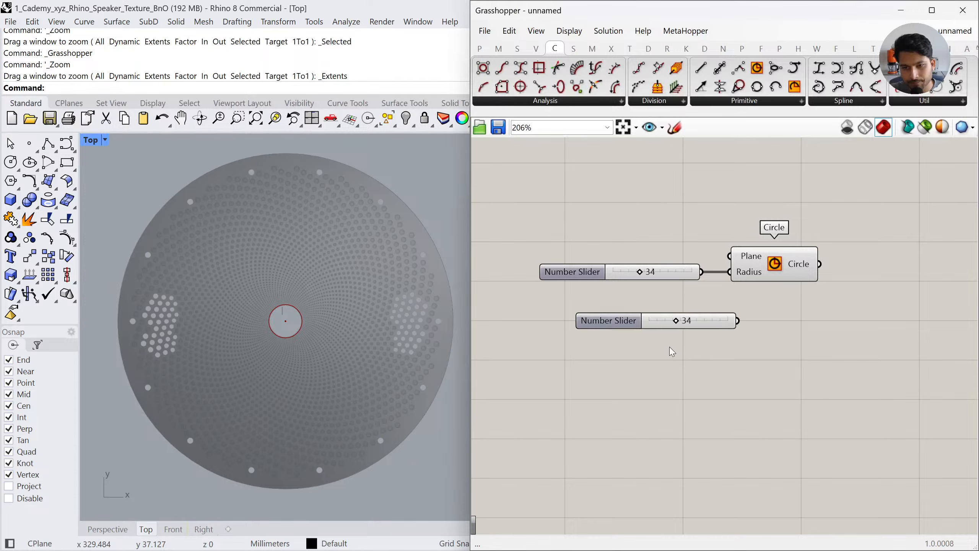
mouse_move(676, 322)
mouse_down()
mouse_move(641, 323)
mouse_move(695, 323)
mouse_move(666, 333)
mouse_up()
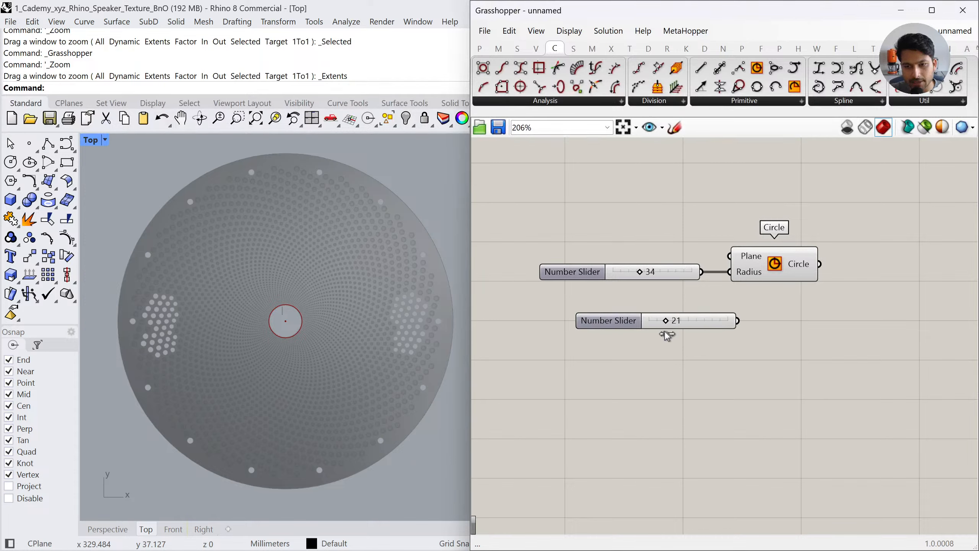
click(694, 321)
key(Delete)
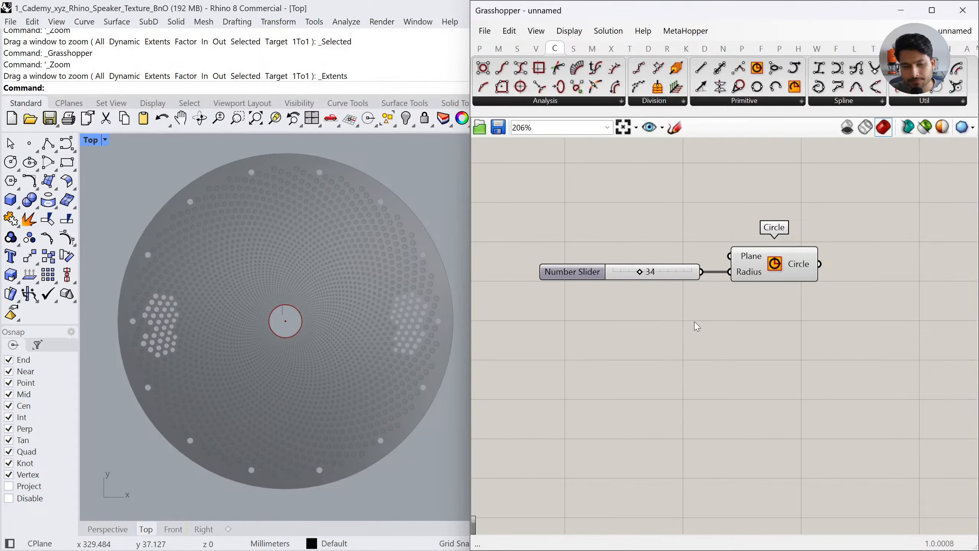
Add a second number slider with the value 312 and connect it to the Circle's Radius input in place of the 34 slider
click(766, 269)
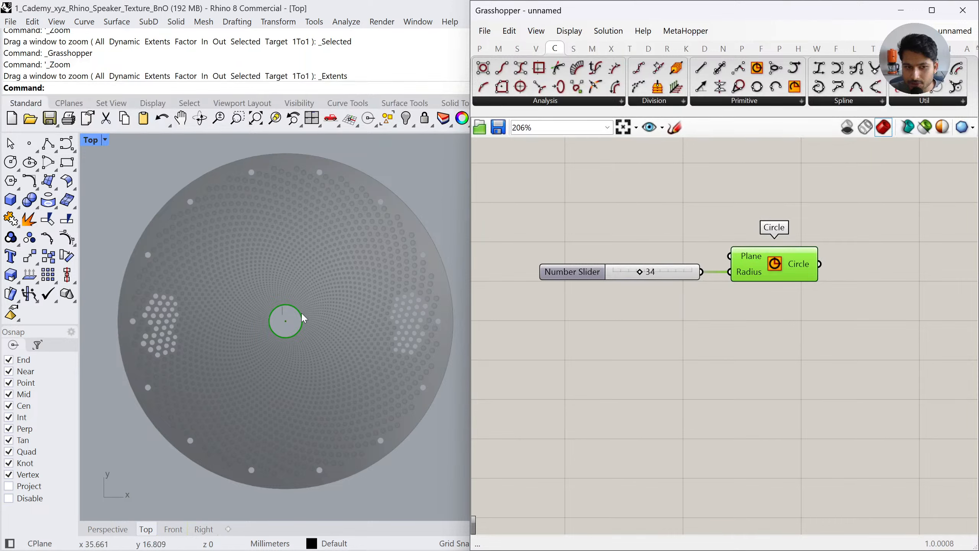
click(679, 309)
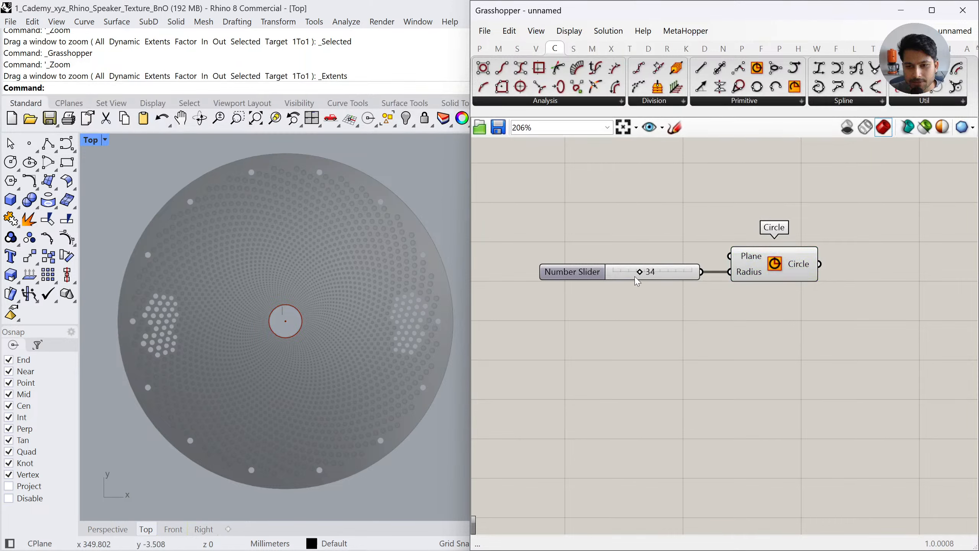
double_click(638, 320)
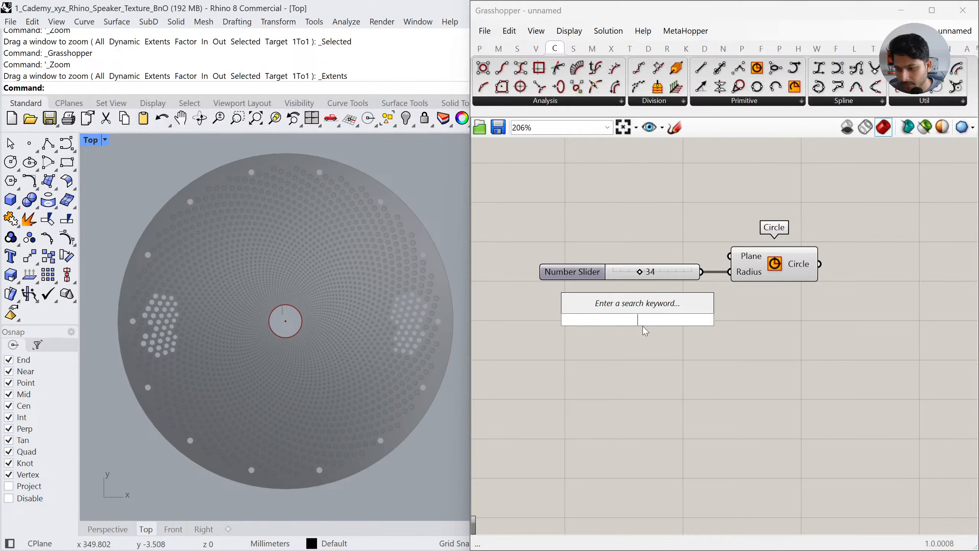
text(312)
key(Return)
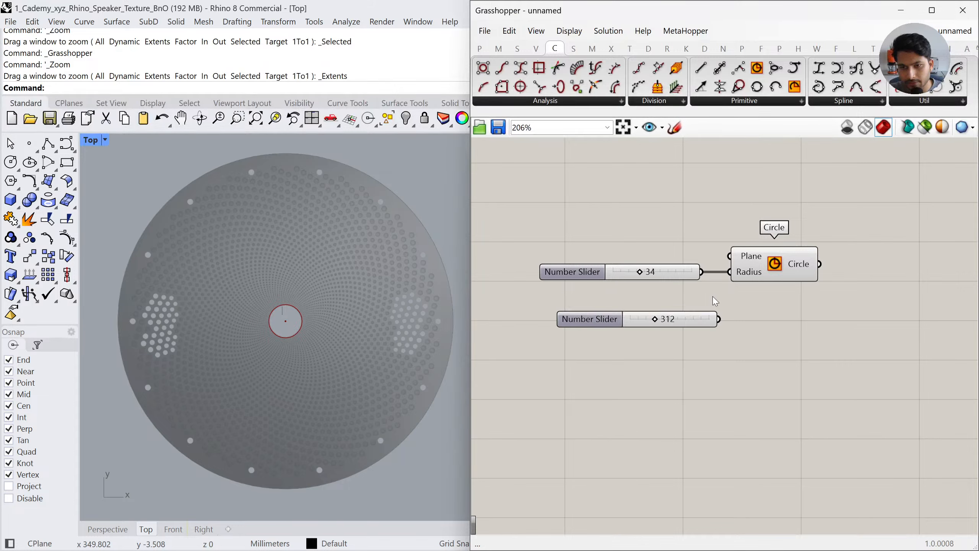
drag(729, 291, 719, 319)
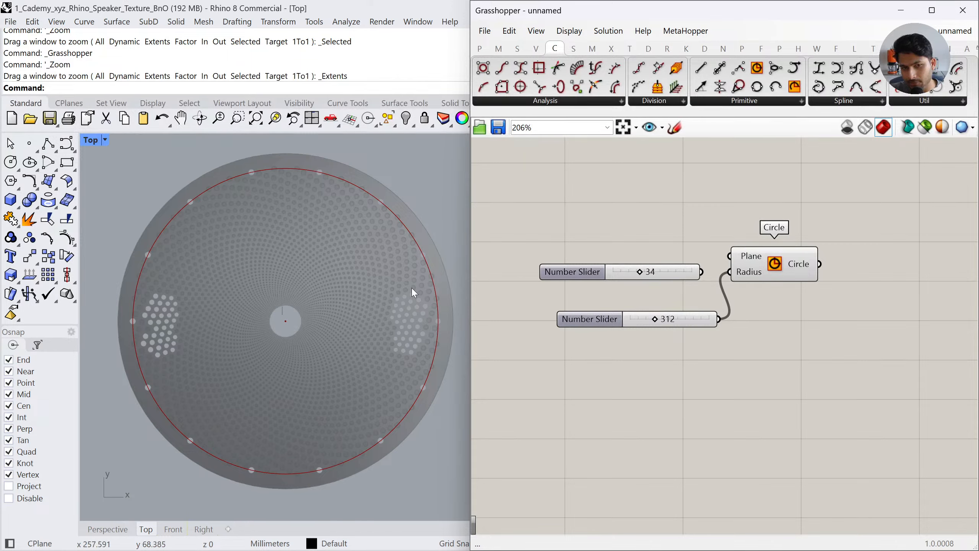
drag(656, 323, 660, 324)
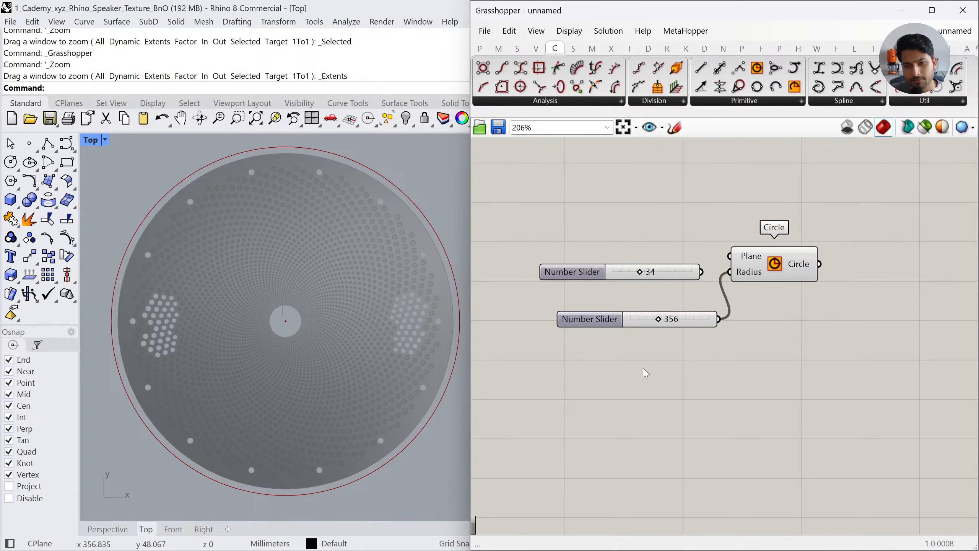
key(ctrl+z)
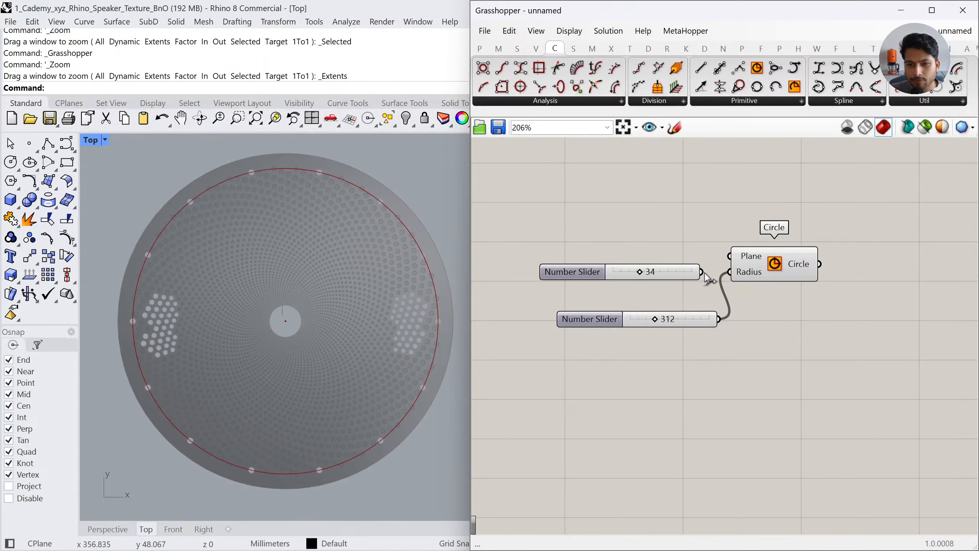
Switch the Circle's Radius input back and forth between the 34 and 312 sliders, leaving the 312 slider connected
drag(702, 271, 730, 272)
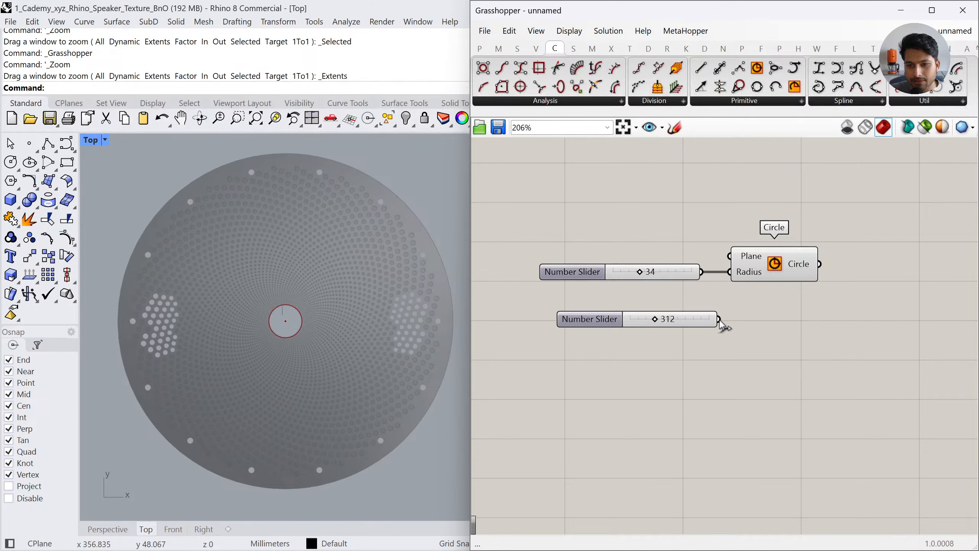
drag(720, 320, 729, 271)
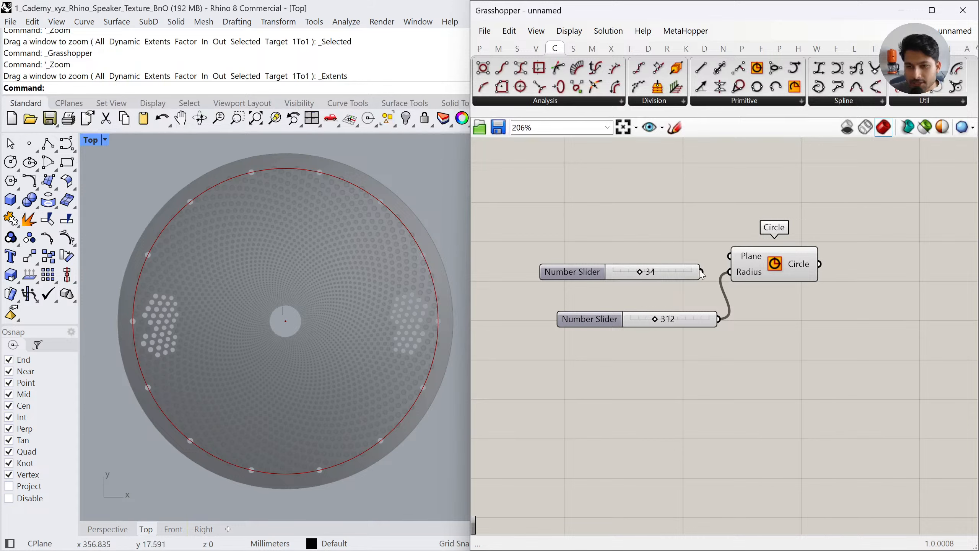
drag(731, 275, 730, 273)
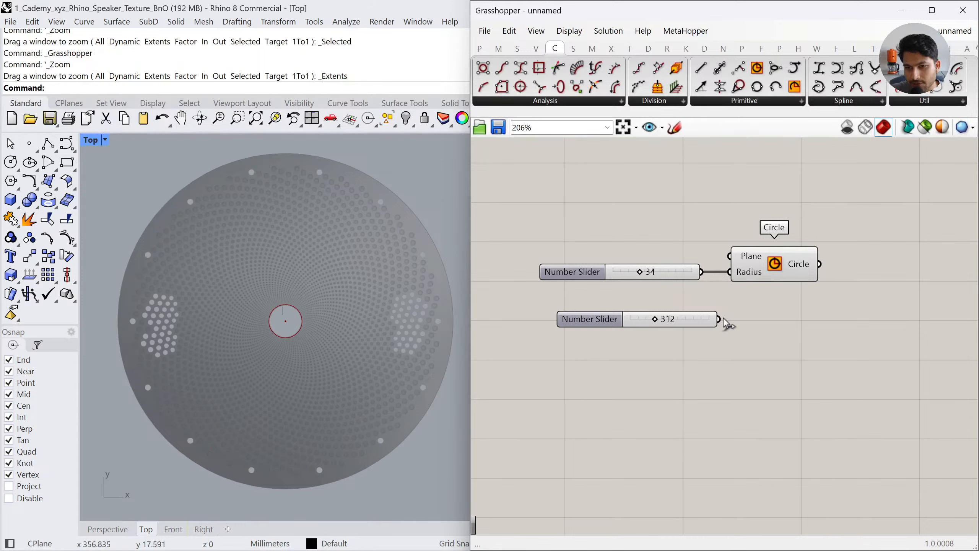
mouse_move(719, 319)
mouse_down()
mouse_move(729, 272)
mouse_move(719, 320)
mouse_up()
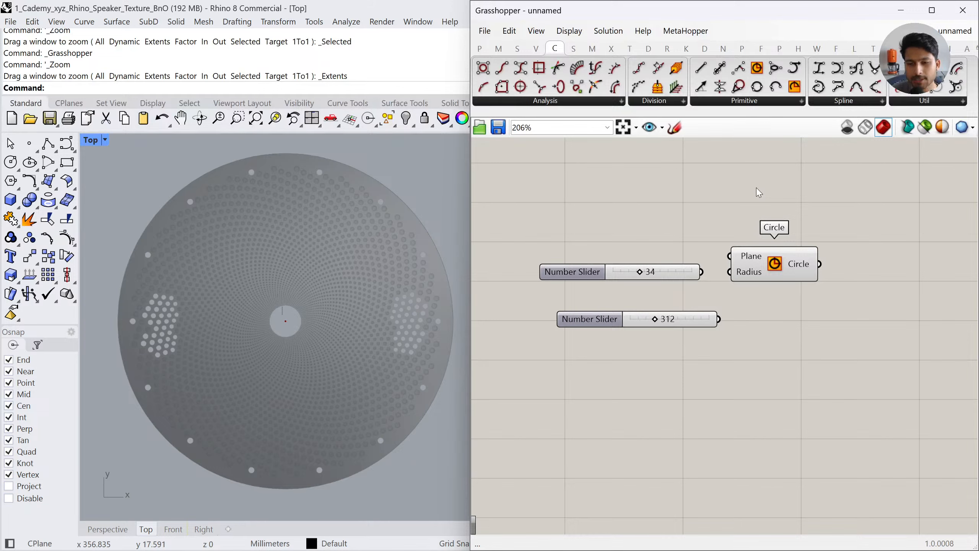
drag(701, 272, 718, 318)
drag(703, 274, 719, 318)
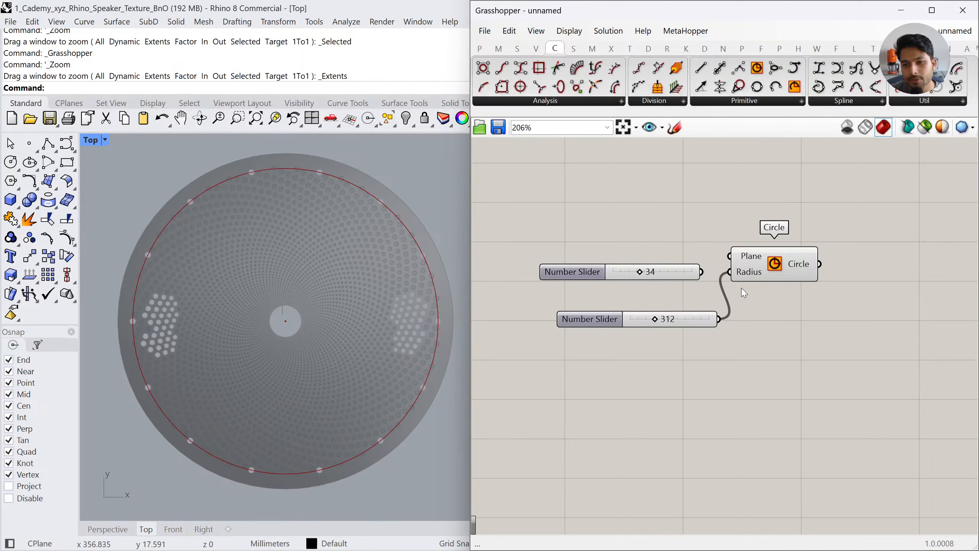
Disconnect the 312 slider from the Circle's Radius input, reconnecting it once before removing the wire again
mouse_move(741, 274)
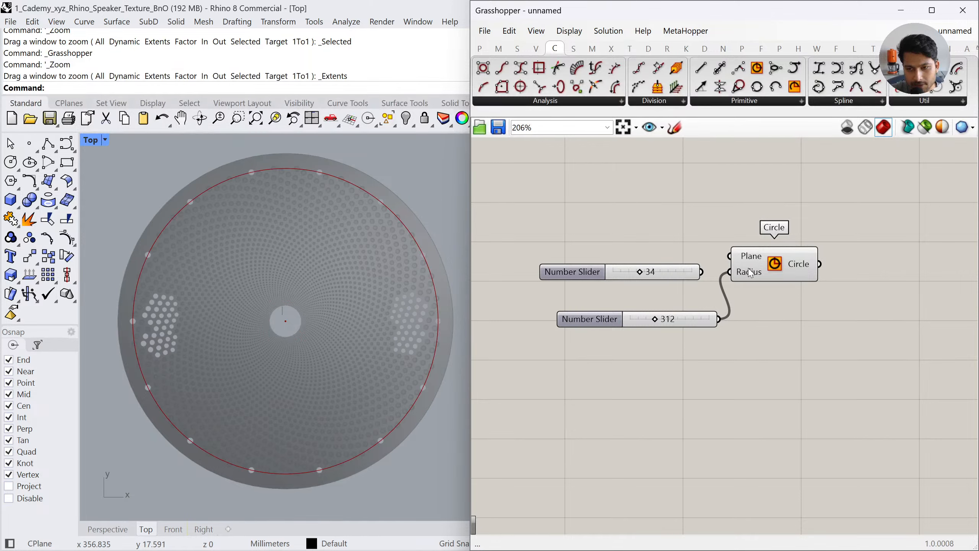
right_click(747, 275)
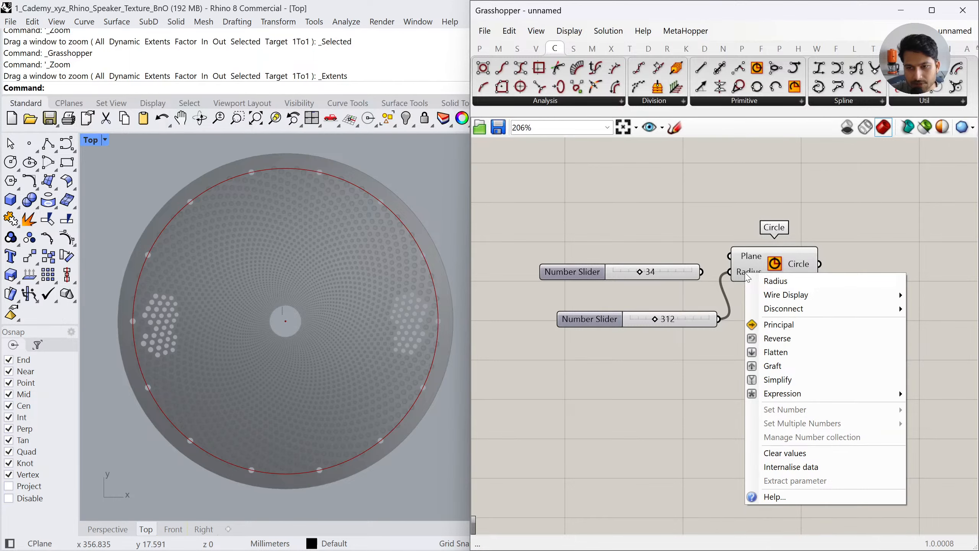
mouse_move(764, 309)
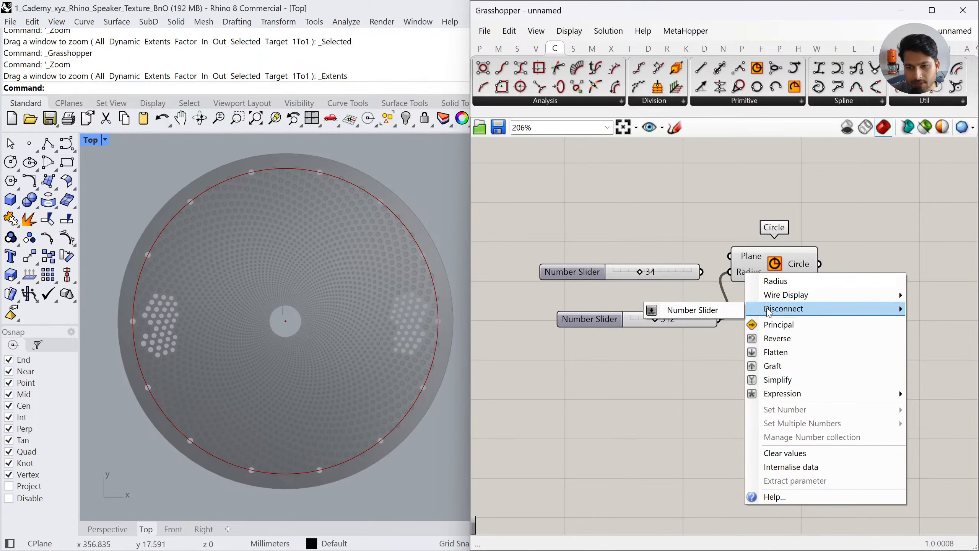
click(713, 314)
drag(729, 272, 719, 318)
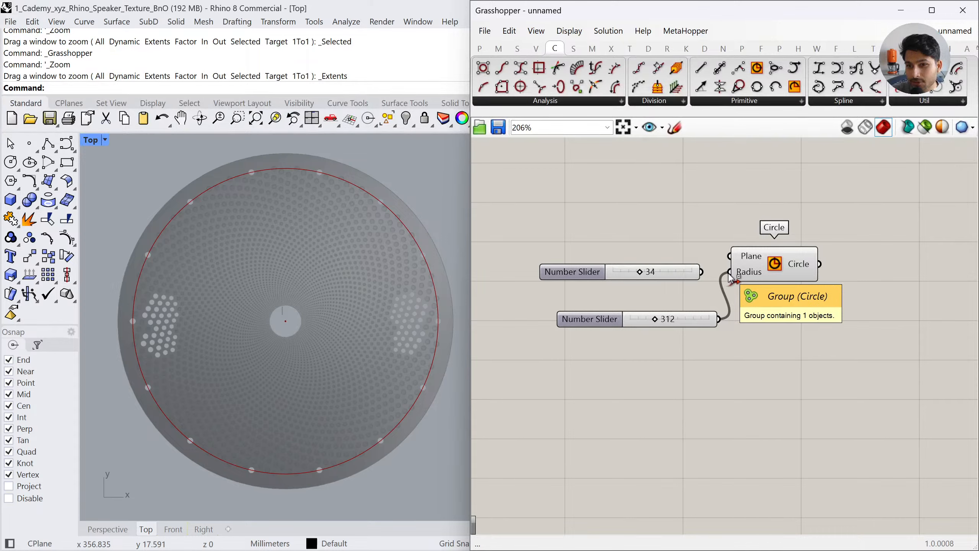
ctrl+drag(729, 273, 719, 312)
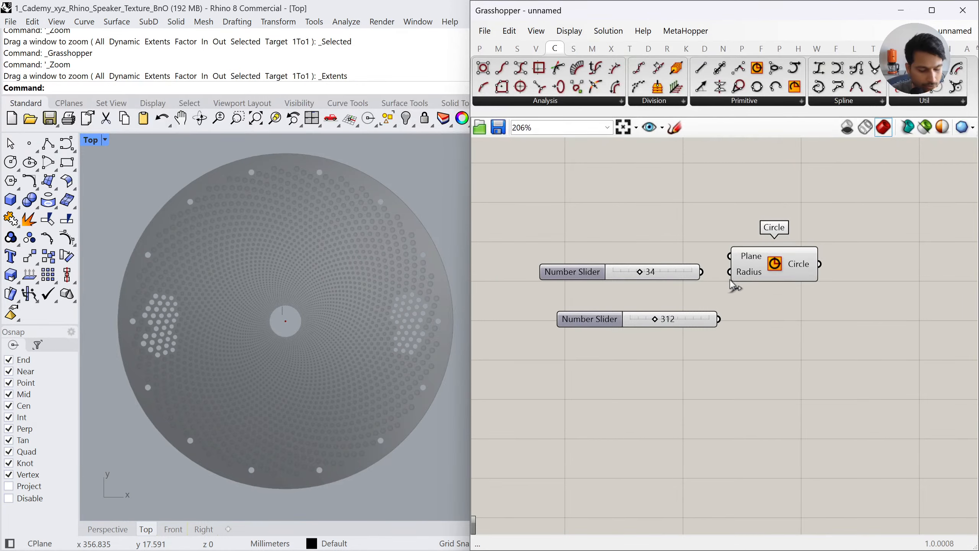
Connect the 312 slider and the 34 slider in turn to the Circle's Radius input, disconnecting each one again
drag(728, 276, 720, 318)
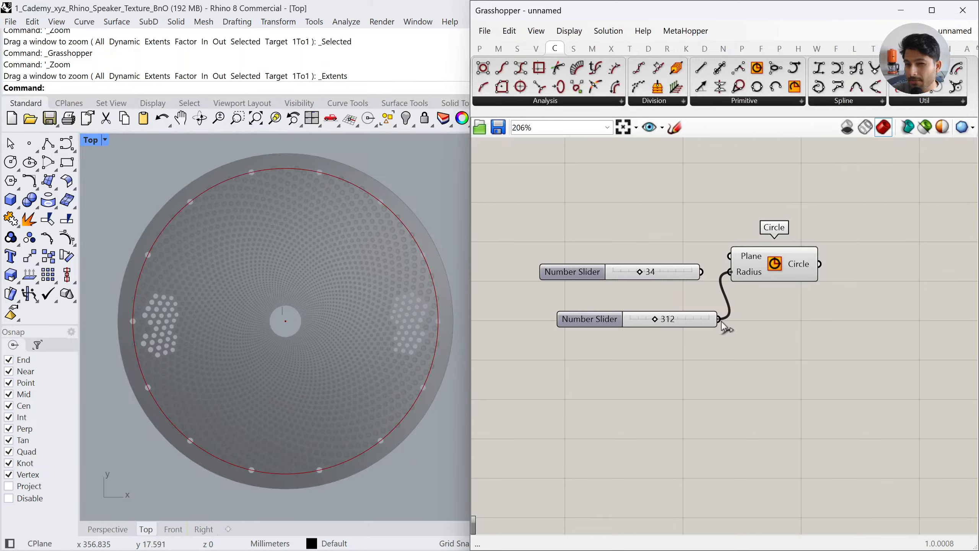
ctrl+drag(728, 276, 718, 319)
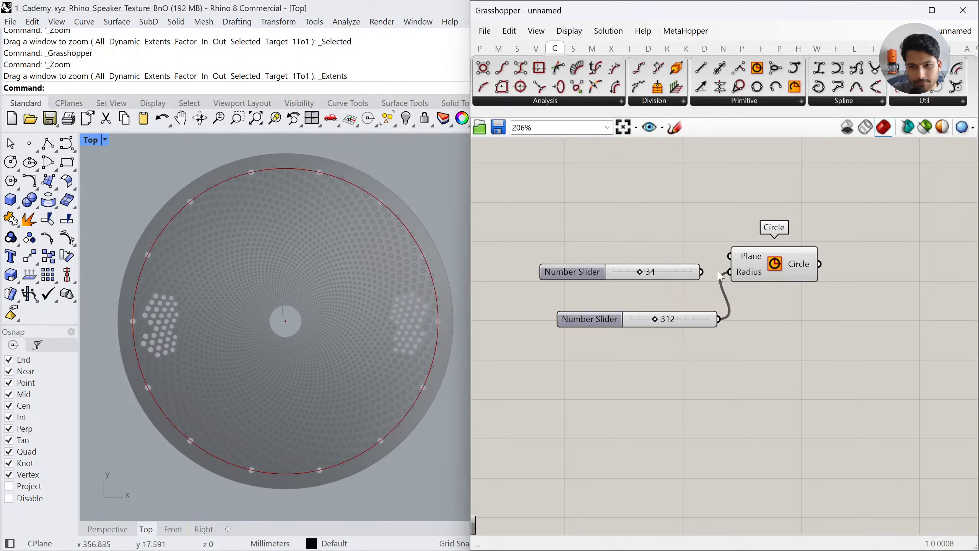
drag(703, 272, 729, 271)
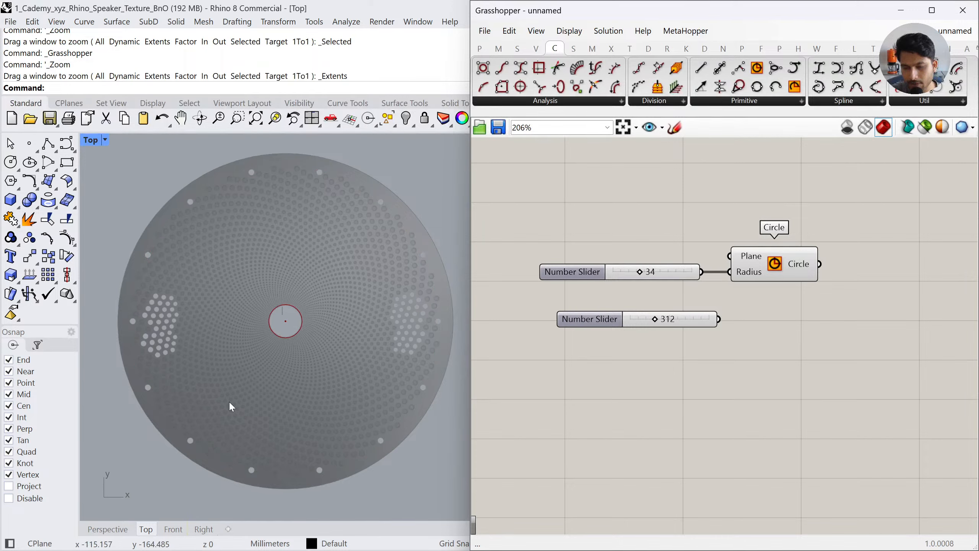
ctrl+drag(730, 272, 702, 272)
Move the Circle component farther from the sliders and stack the 312 slider directly below the 34 slider
drag(794, 275, 912, 270)
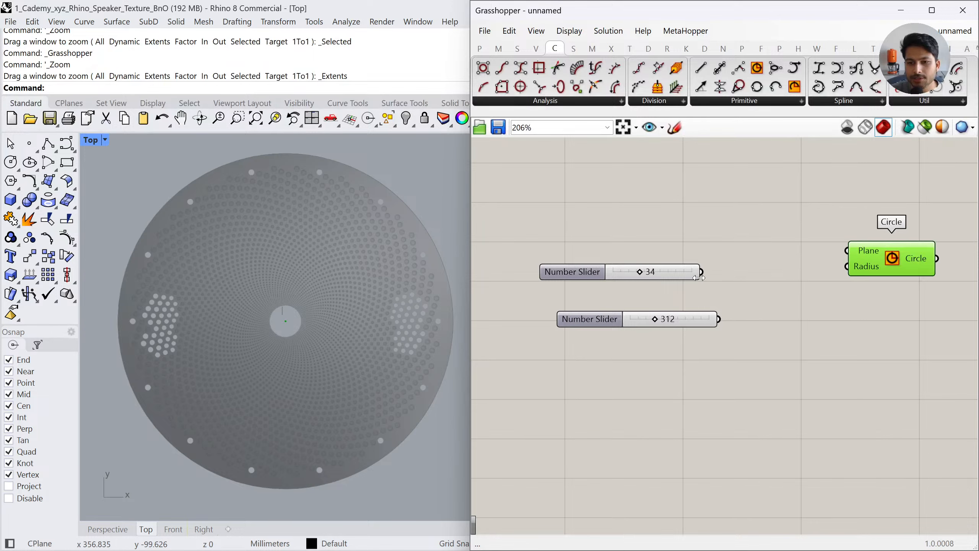
drag(679, 272, 670, 251)
drag(689, 328, 659, 281)
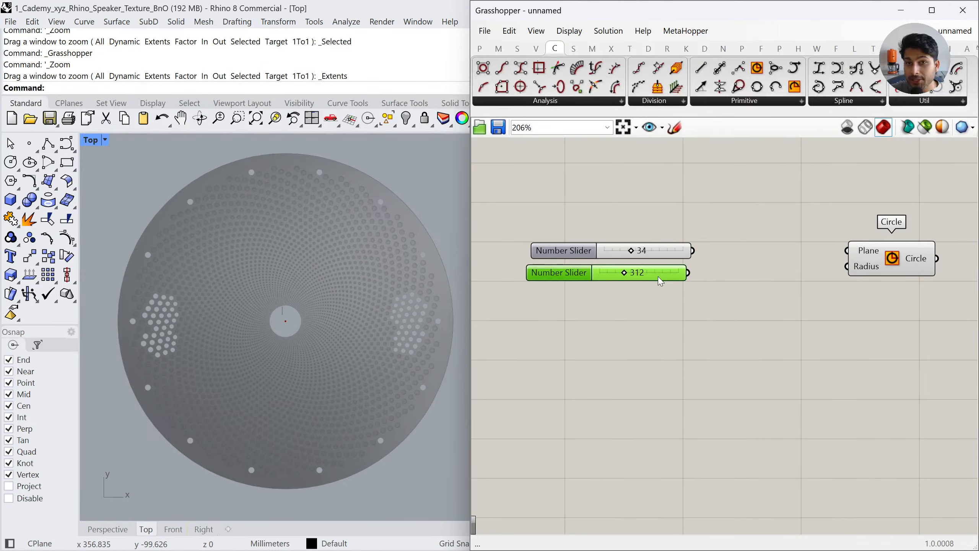
click(672, 334)
drag(672, 334, 607, 239)
click(600, 236)
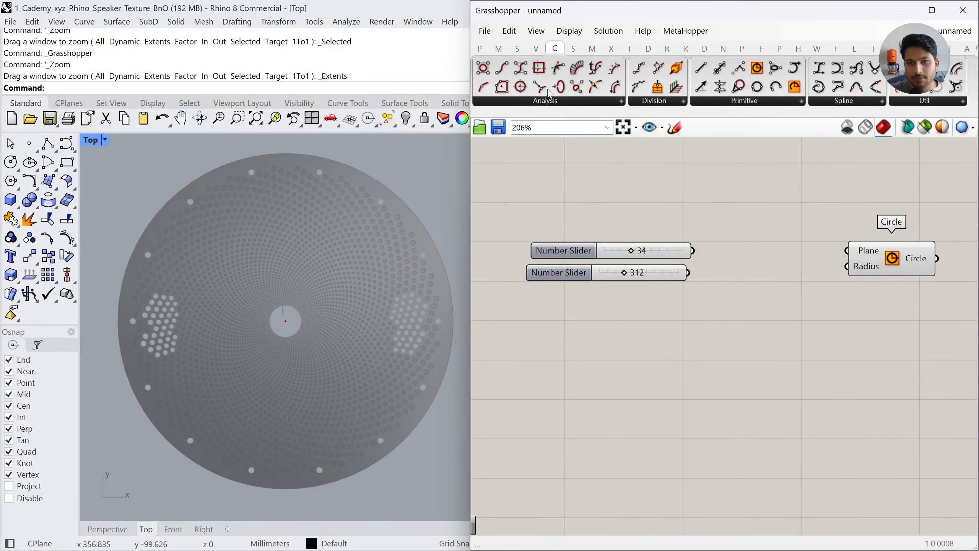
Add a Range component and place it between the number sliders and the Circle component
click(518, 49)
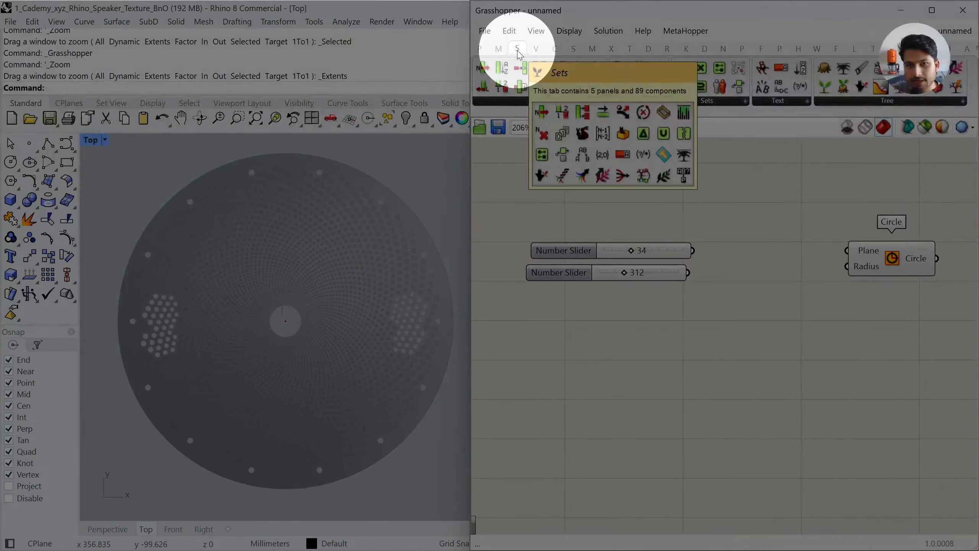
click(636, 100)
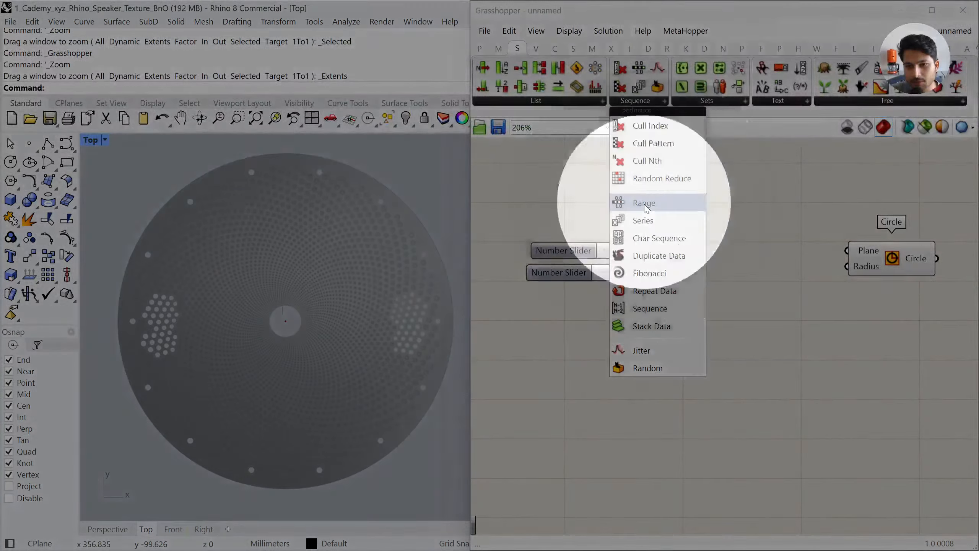
click(644, 206)
click(804, 264)
right_drag(855, 280, 784, 273)
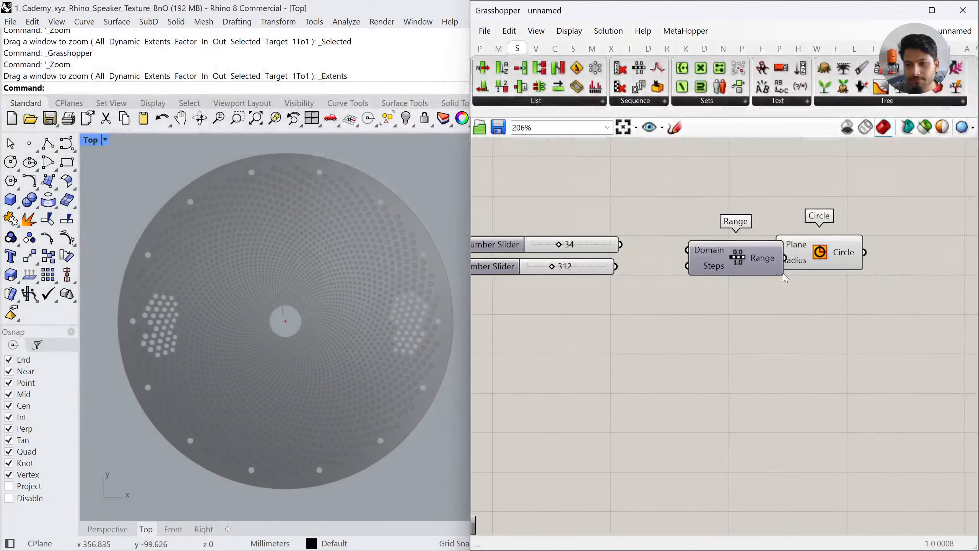
scroll(784, 278, down, 2)
scroll(737, 266, up, 1)
drag(752, 264, 766, 262)
click(766, 313)
Align the left edges of the 34 and 312 number sliders
click(624, 247)
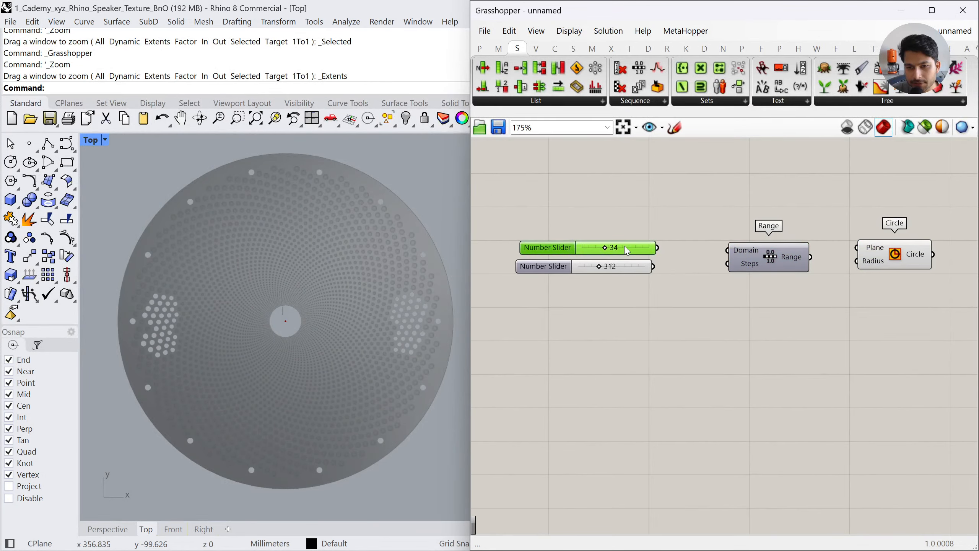
shift+click(632, 271)
click(578, 232)
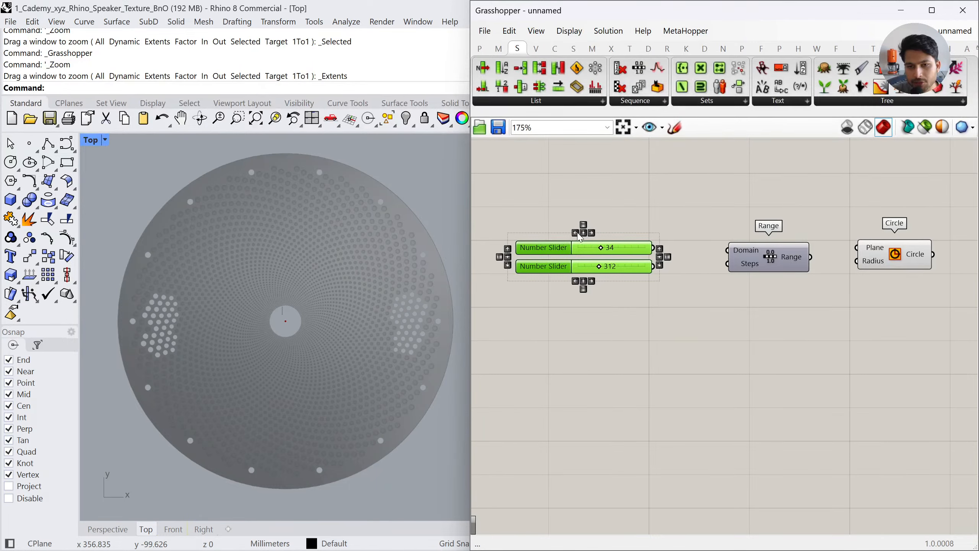
click(610, 202)
click(636, 249)
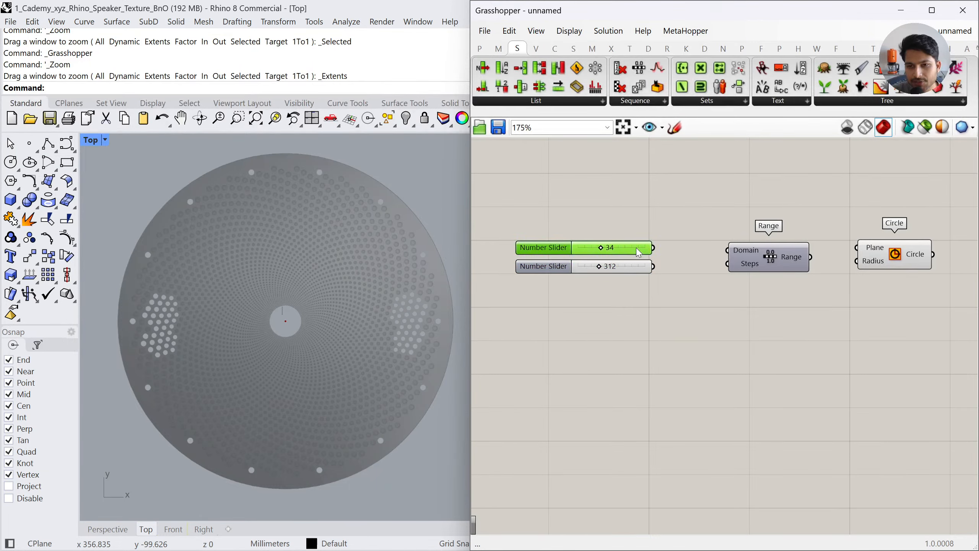
click(638, 269)
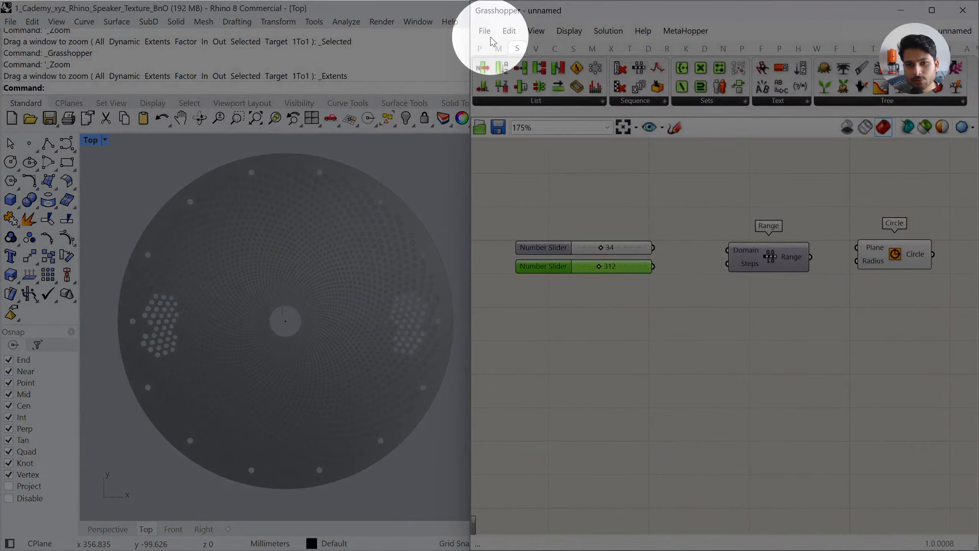
Add a Construct Domain component between the number sliders and the Range component
click(499, 48)
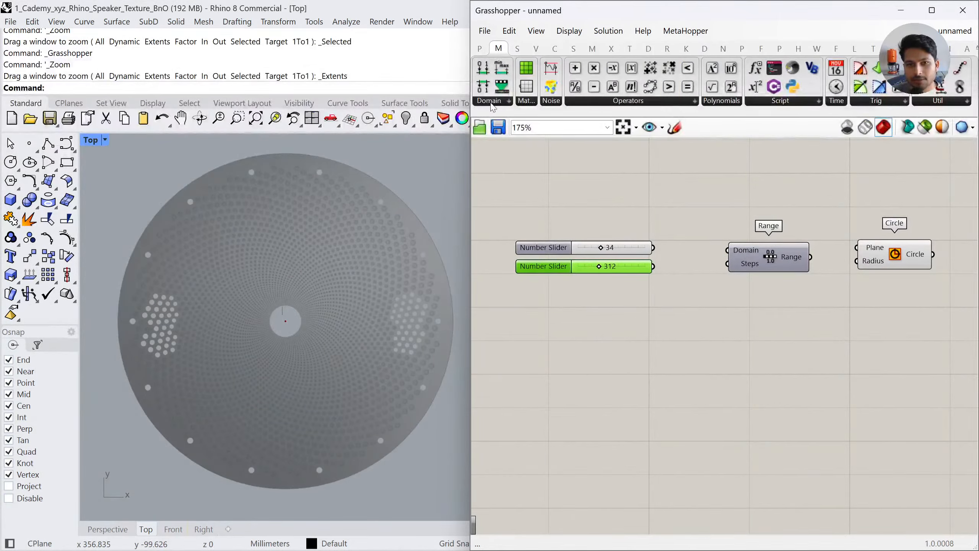
click(490, 101)
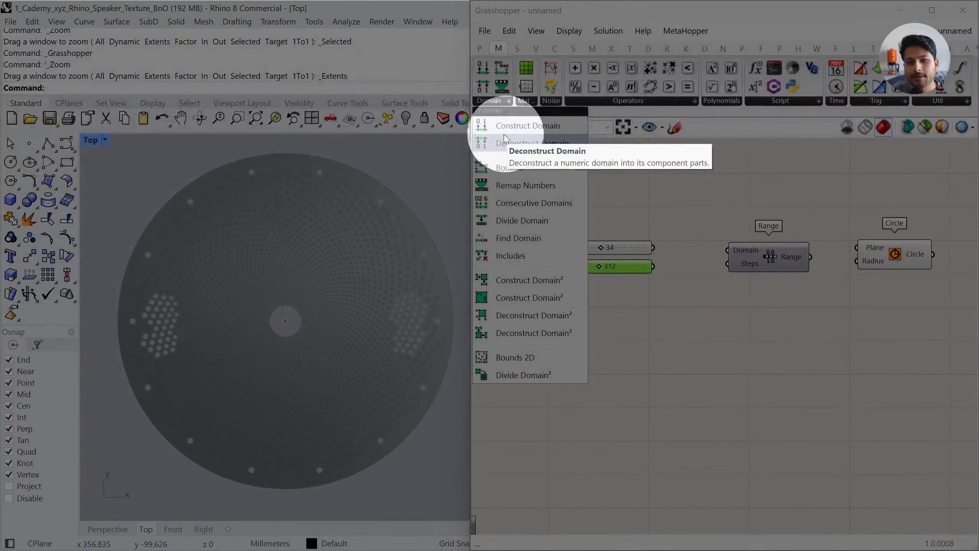
click(530, 130)
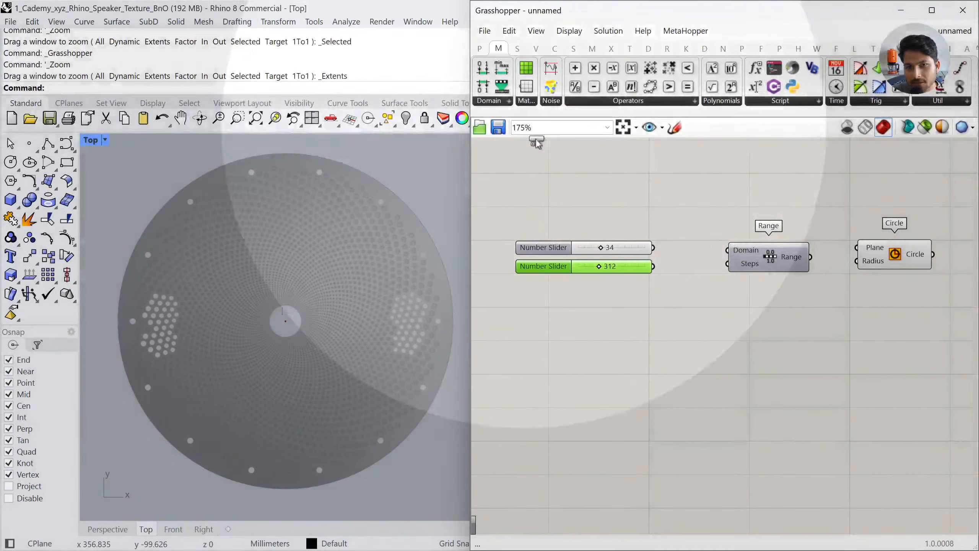
click(707, 221)
Move the sliders clear of Construct Domain, then connect 34 to Domain start and 312 to Domain end
drag(628, 251, 594, 229)
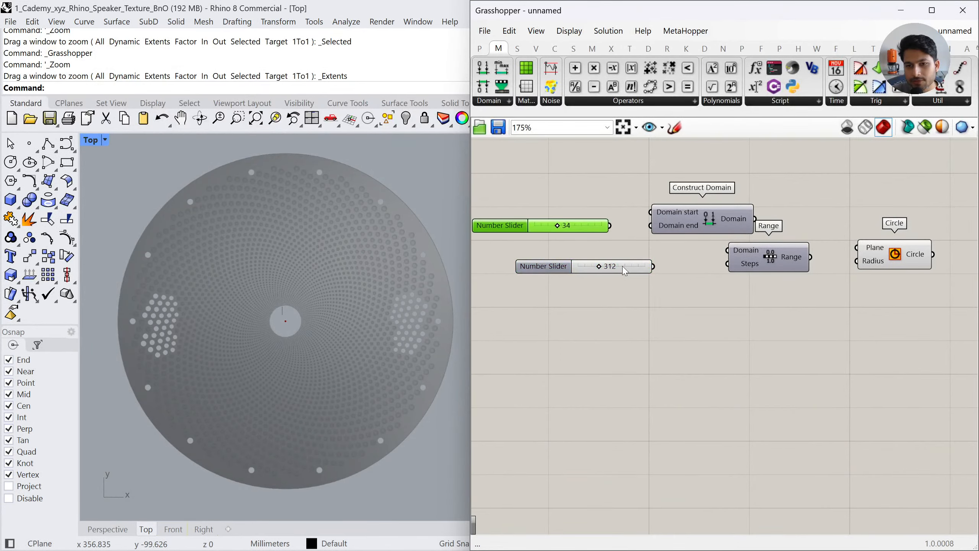
drag(625, 271, 584, 257)
drag(610, 226, 672, 239)
drag(611, 251, 629, 239)
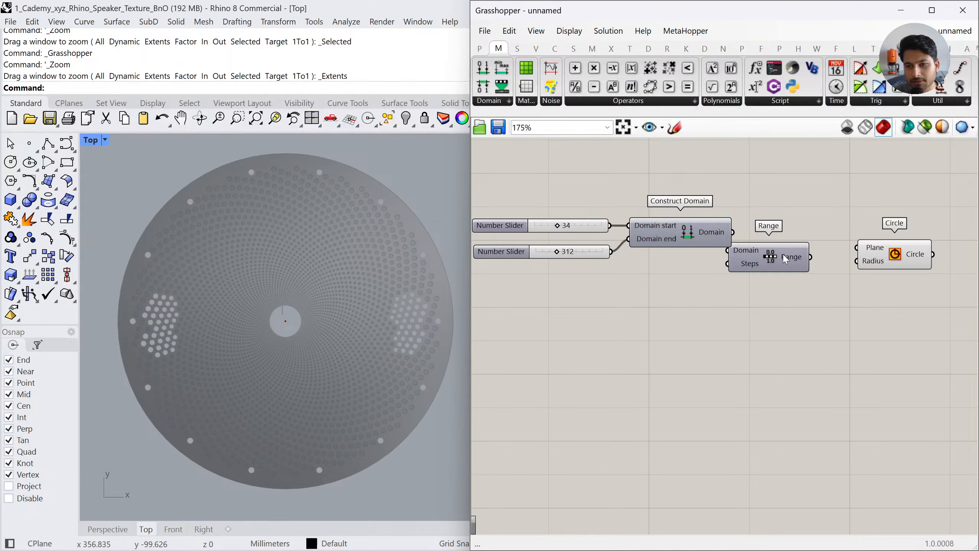
Shift Range and Circle away from Construct Domain and connect the Domain output to the Range's Domain input
drag(912, 291, 795, 255)
drag(785, 269, 843, 258)
click(801, 308)
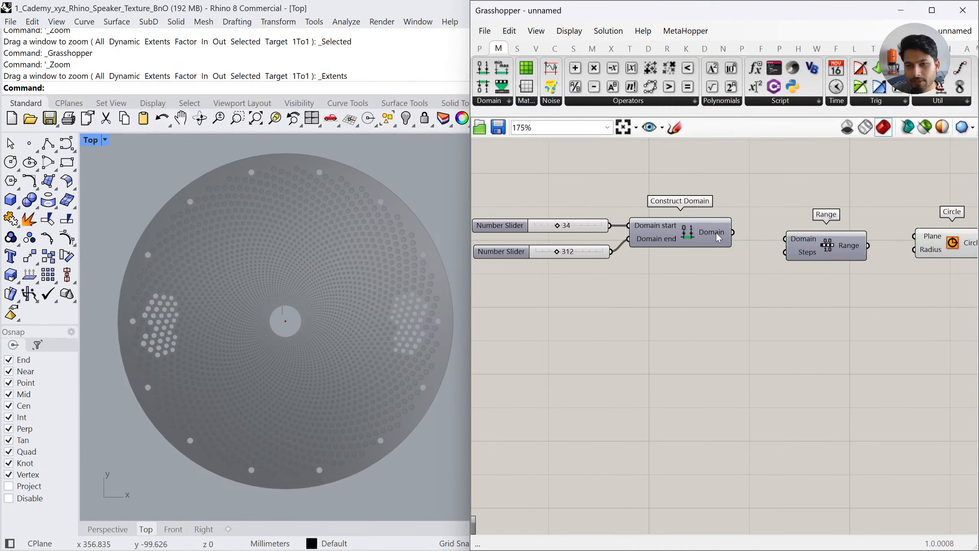
mouse_move(719, 238)
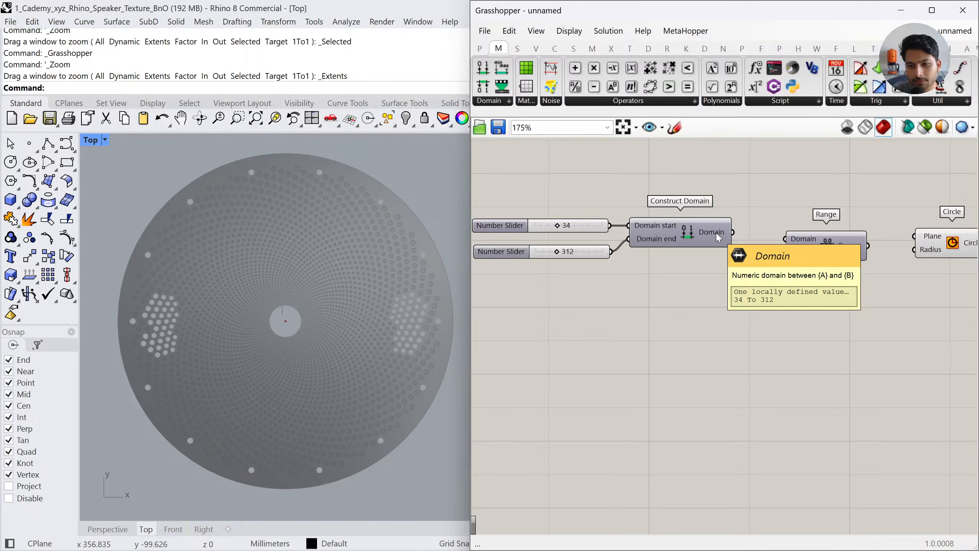
drag(732, 236, 787, 241)
click(737, 295)
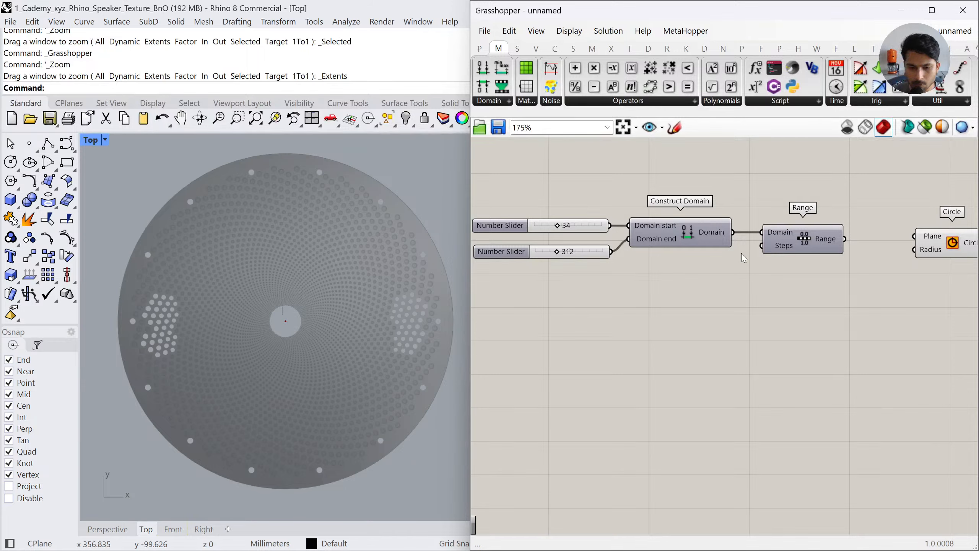
Inspect the Range output's list of values in a temporary Panel and delete the panel
double_click(826, 308)
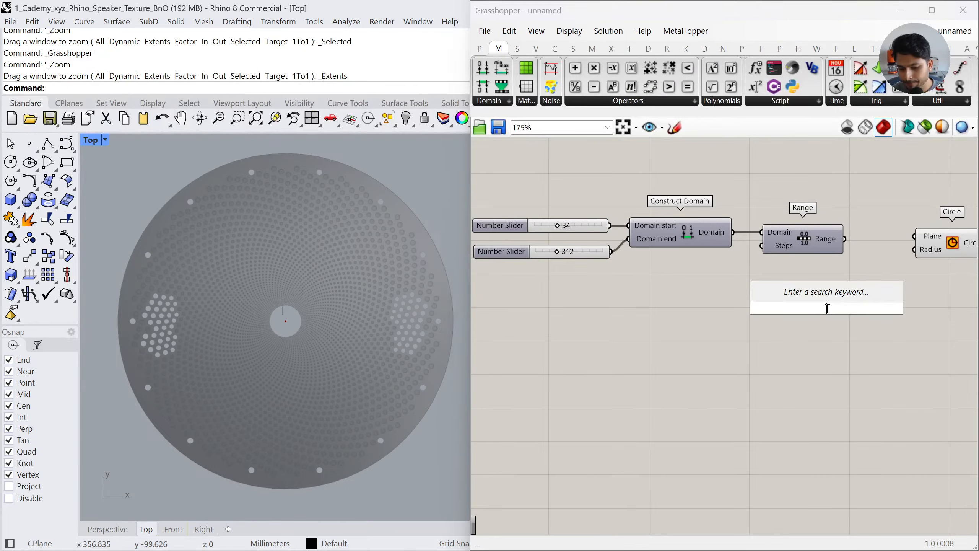
text(panel)
key(Return)
drag(845, 240, 802, 293)
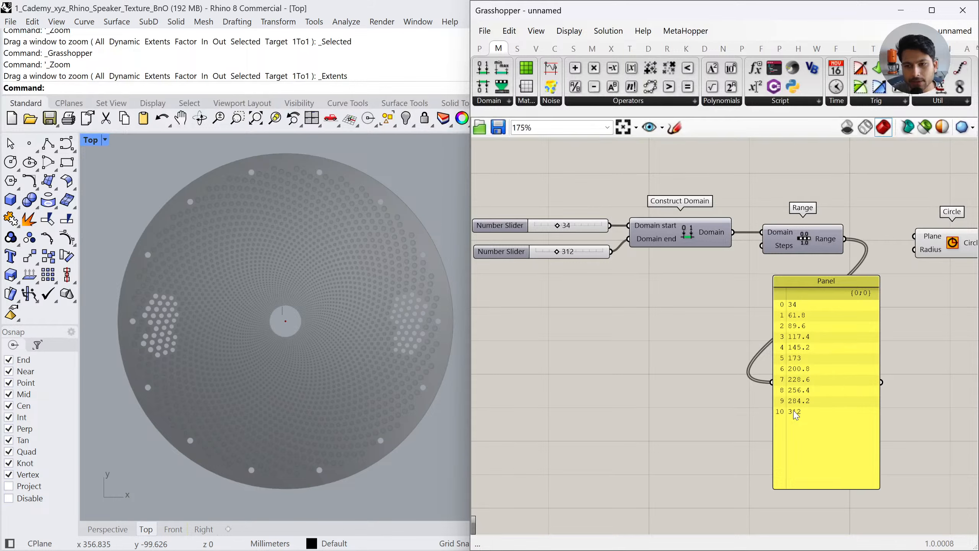
drag(762, 245, 705, 314)
click(837, 335)
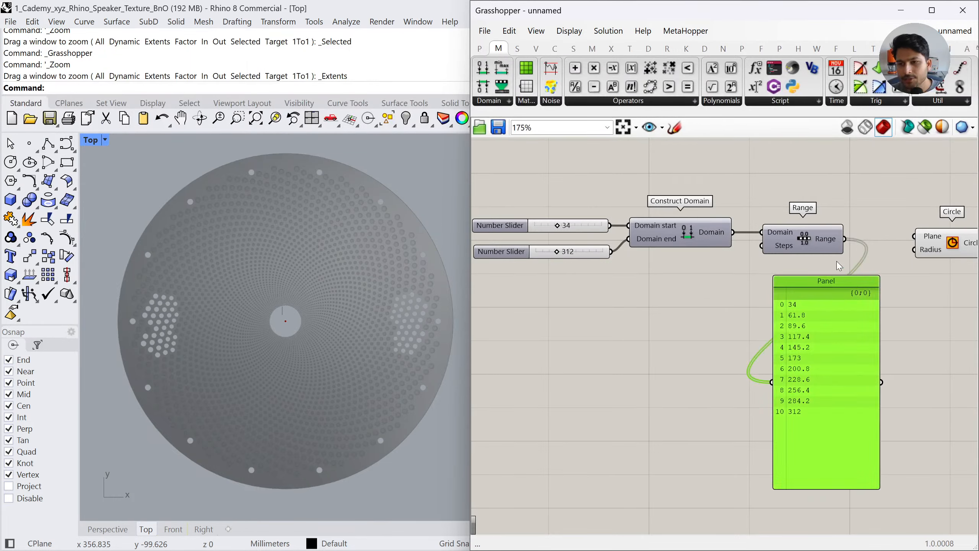
key(Delete)
Connect the Range output to the Circle's Radius input and bring the Circle component closer to Range
drag(844, 238, 910, 241)
click(858, 303)
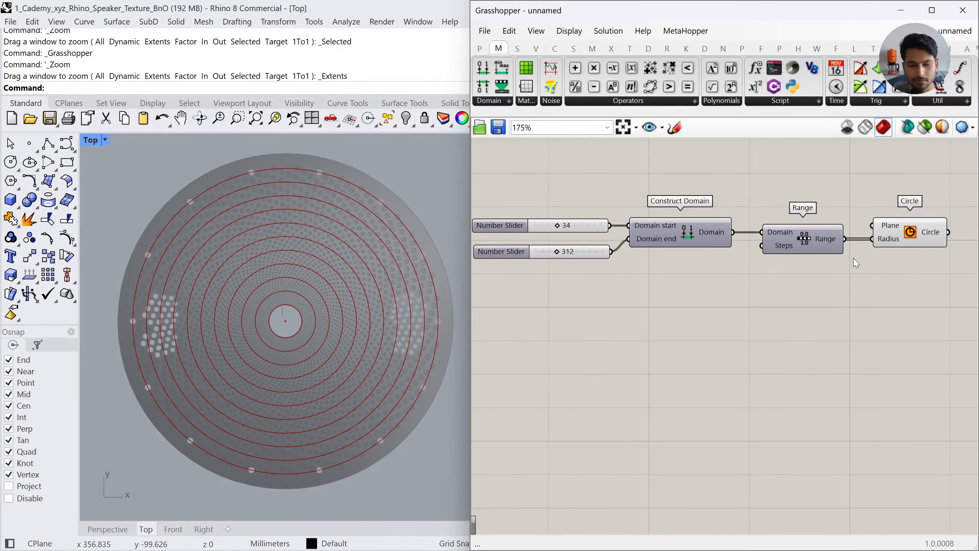
scroll(869, 265, down, 1)
right_drag(848, 269, 836, 270)
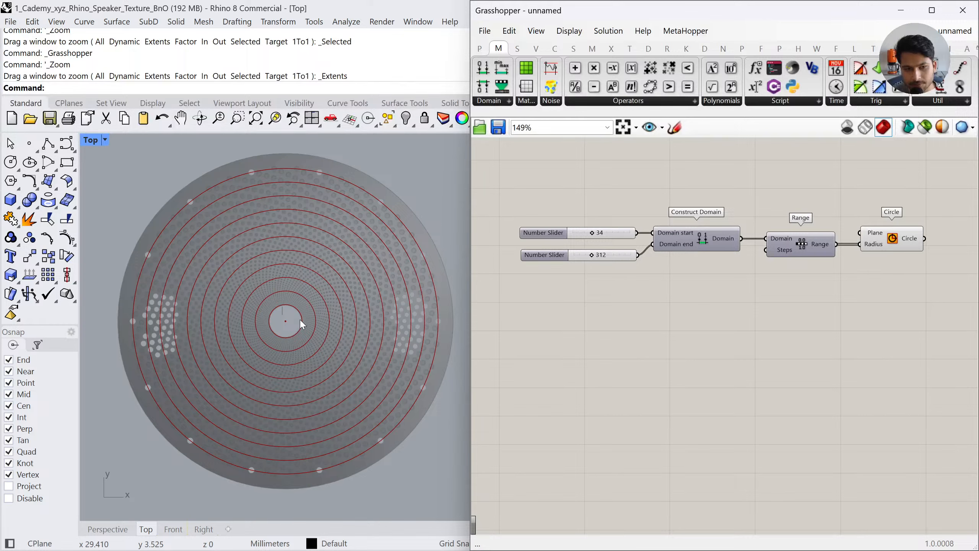
Tidy the definition by stacking the two sliders and closing the gaps between Construct Domain, Range and Circle
click(610, 232)
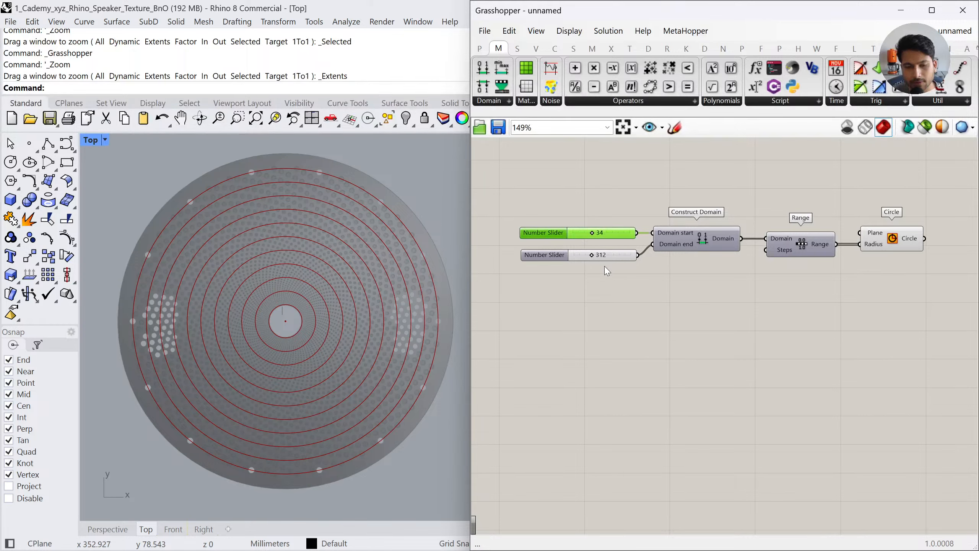
drag(619, 260, 618, 243)
click(641, 324)
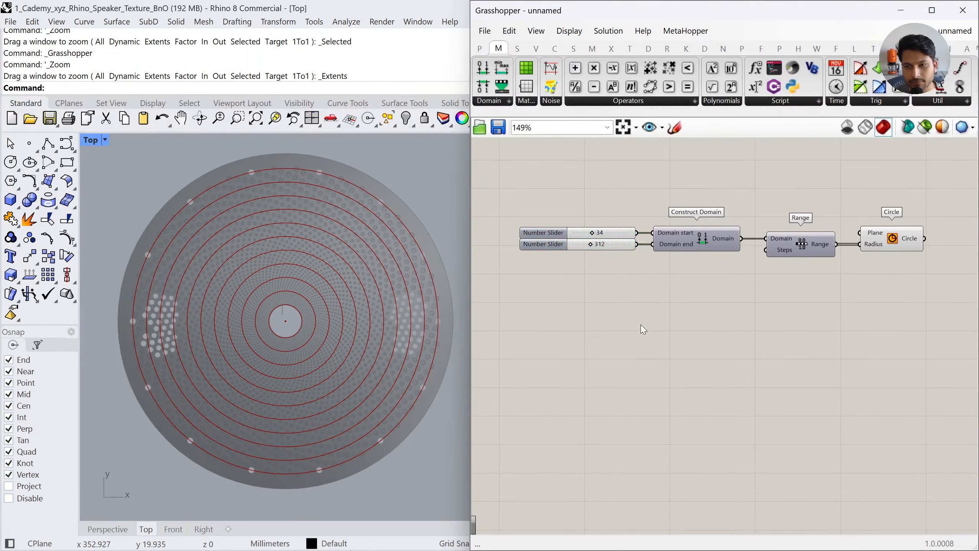
drag(703, 240, 699, 240)
drag(805, 249, 792, 249)
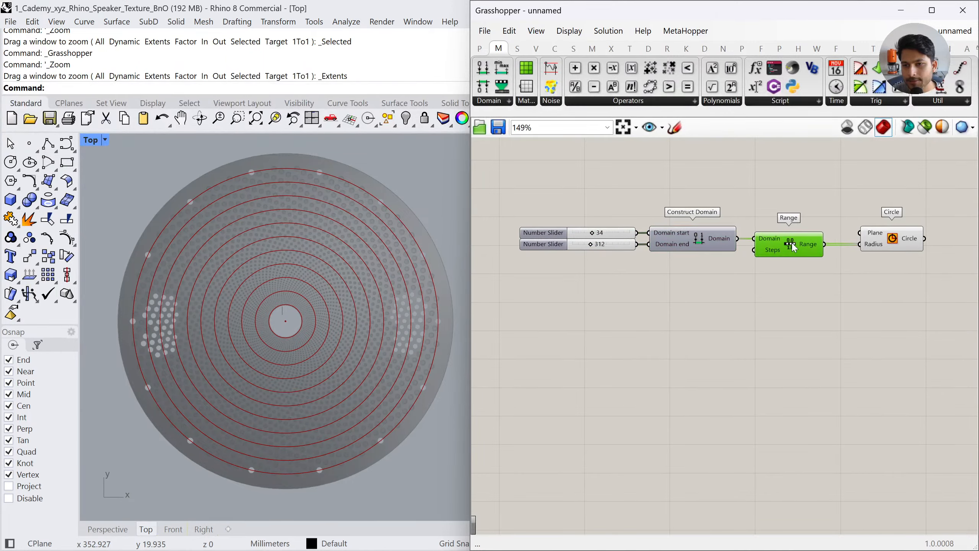
drag(899, 235, 878, 236)
click(861, 345)
right_drag(832, 325, 802, 315)
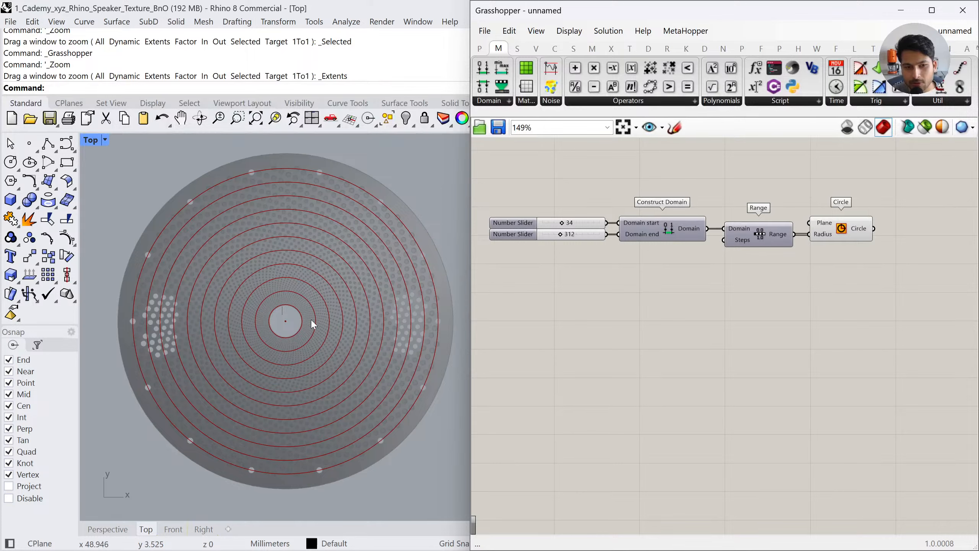
Search for "point on curve" and place a Point On Curve component below the Circle component
double_click(815, 293)
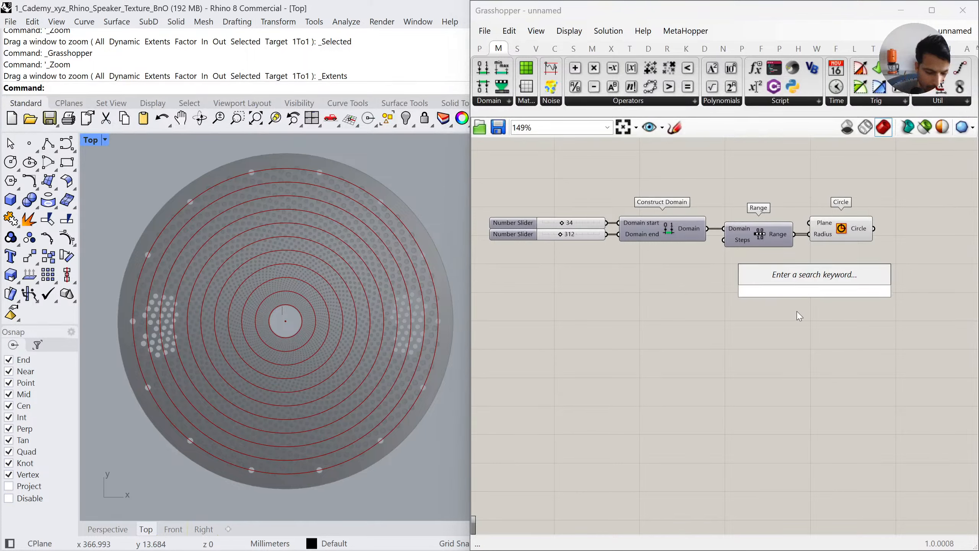
text(point on curve)
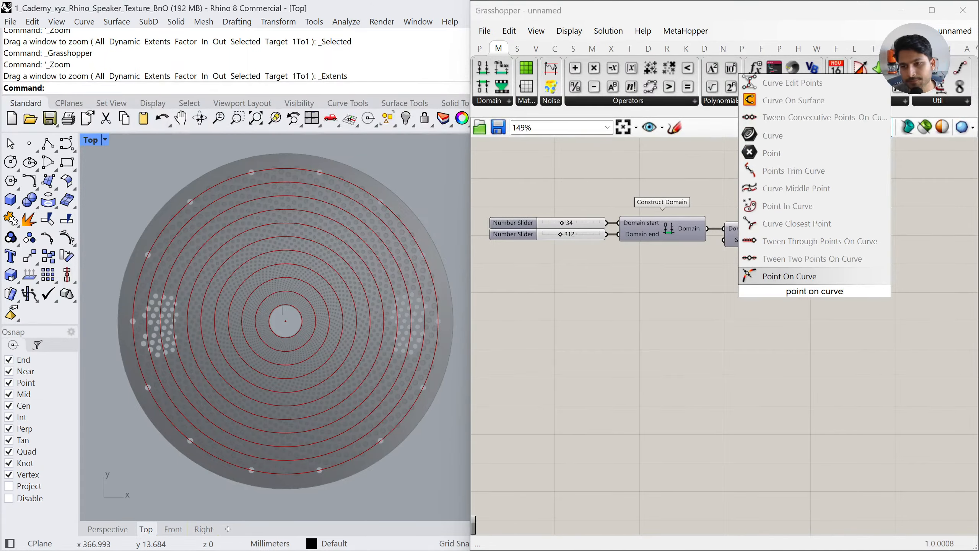
click(842, 278)
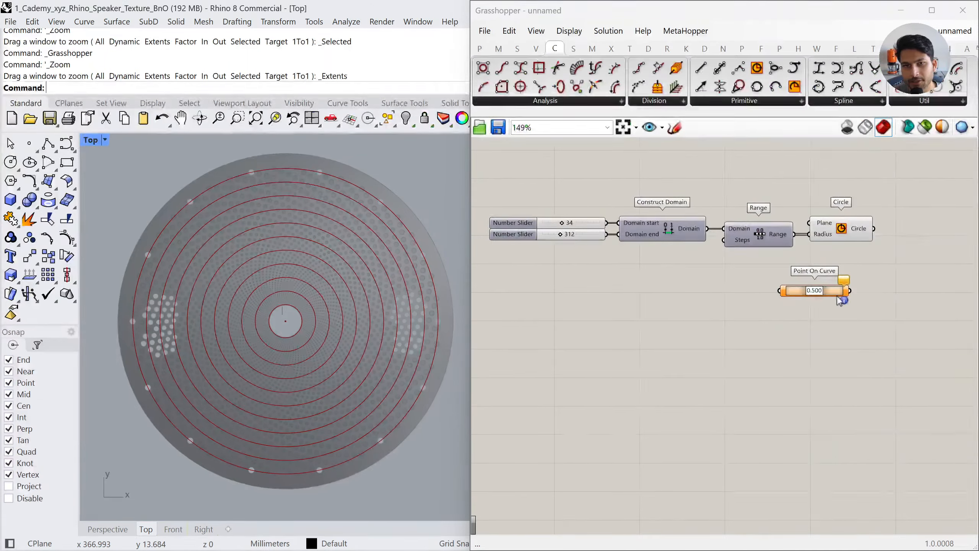
click(546, 100)
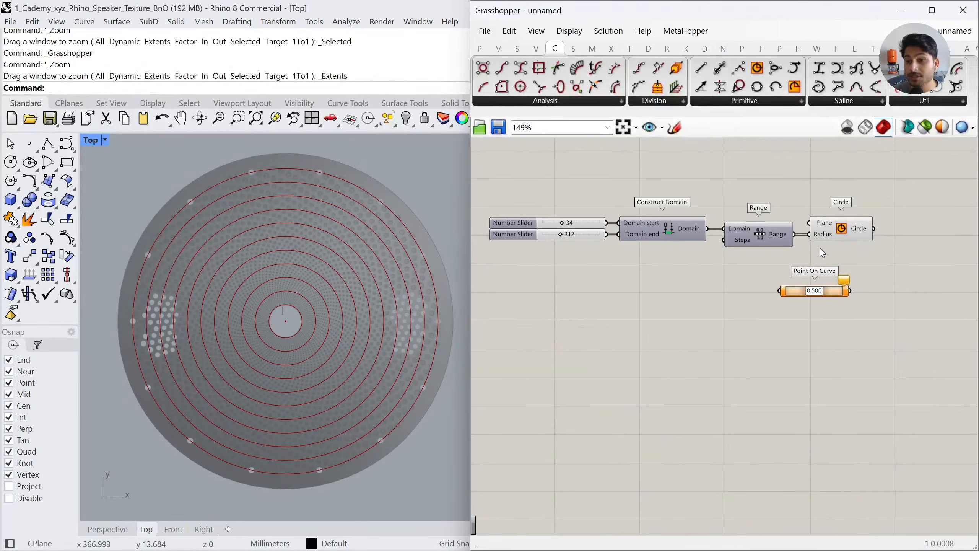
scroll(823, 266, up, 5)
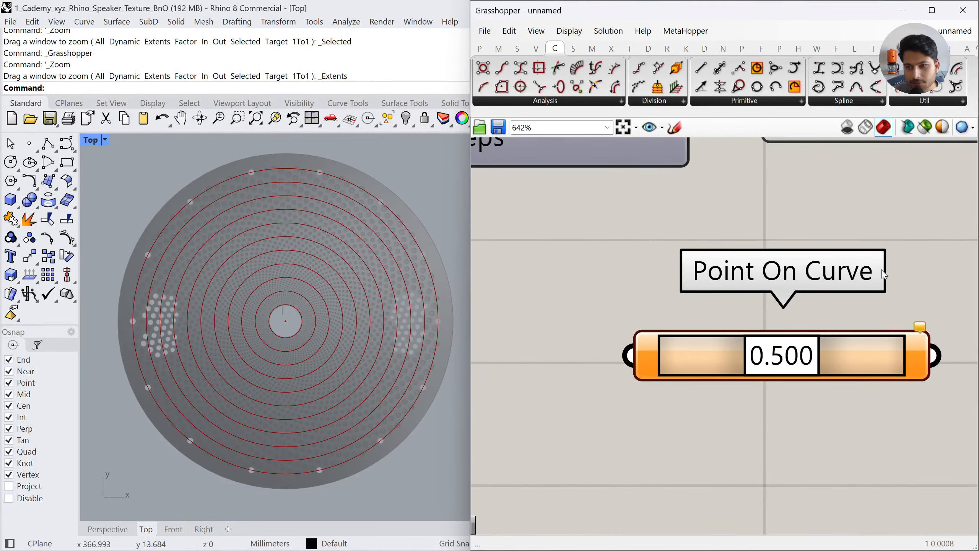
scroll(708, 253, down, 3)
double_click(701, 402)
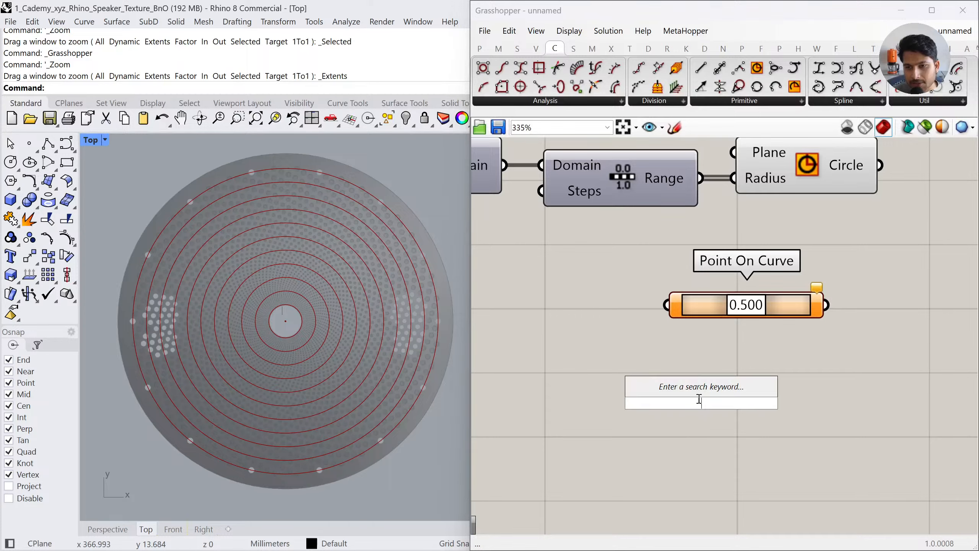
text(point)
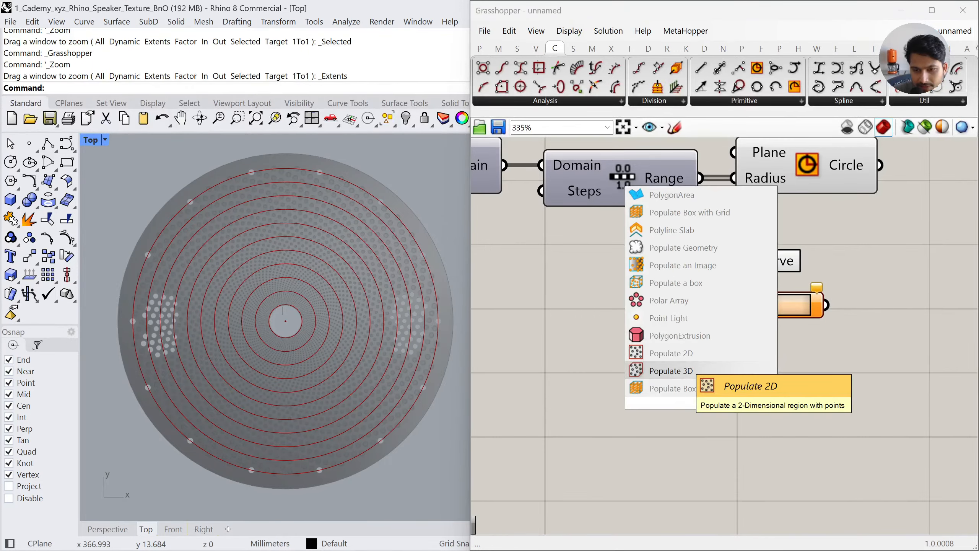
text( co)
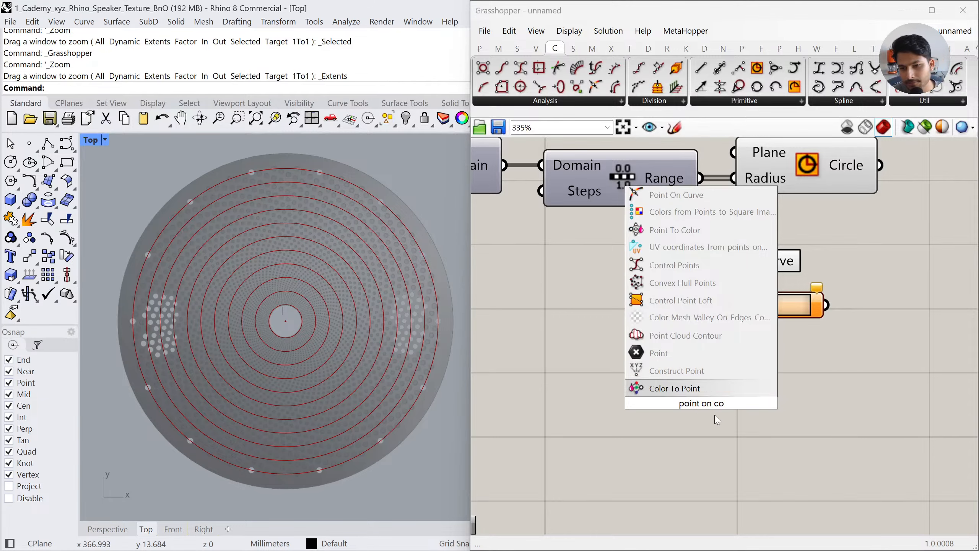
key(Return)
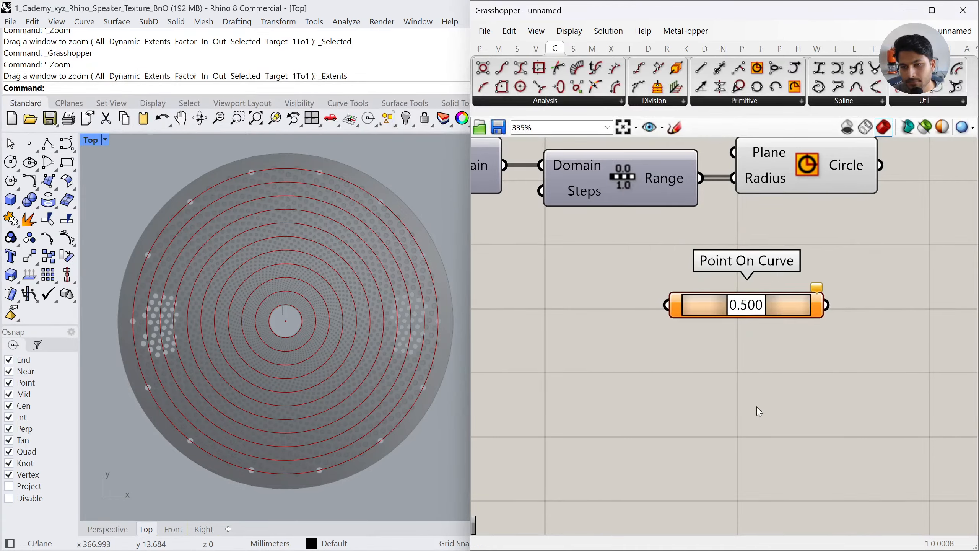
Move the Point On Curve component beside Circle and connect the Circle output to its input
scroll(728, 421, down, 2)
scroll(744, 351, down, 2)
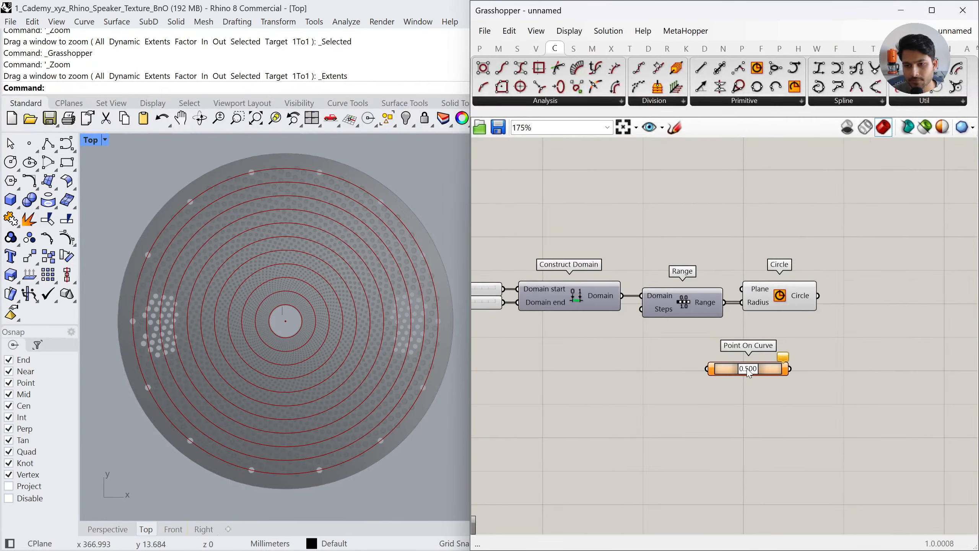
click(770, 369)
drag(772, 371, 912, 297)
drag(818, 295, 873, 303)
click(863, 348)
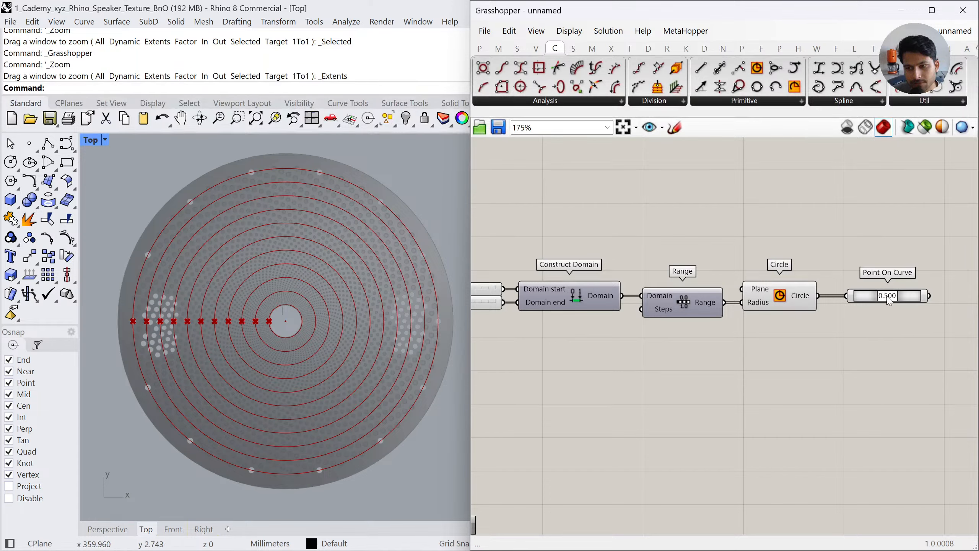
Set the Point On Curve parameter to 0.000 and bring the component slightly closer to Circle
drag(888, 299, 860, 300)
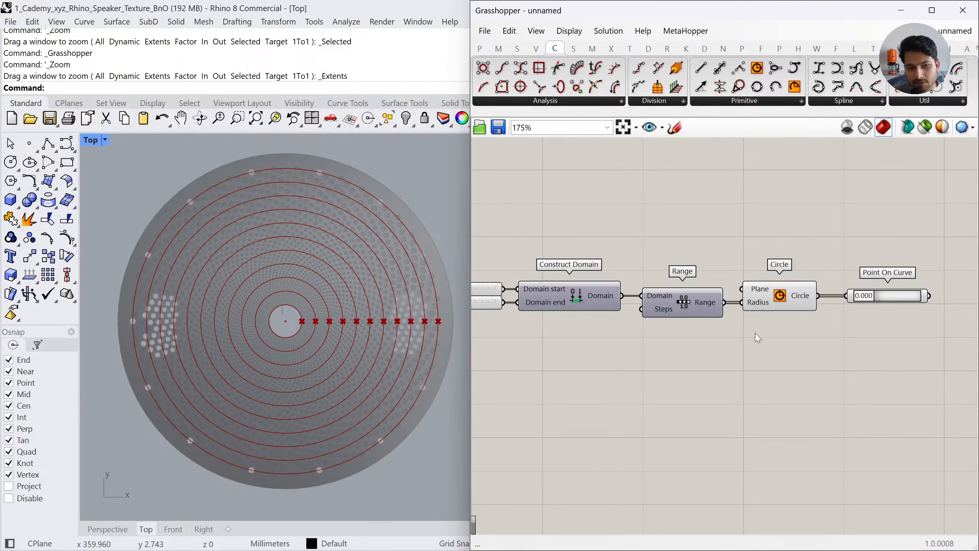
scroll(813, 318, down, 1)
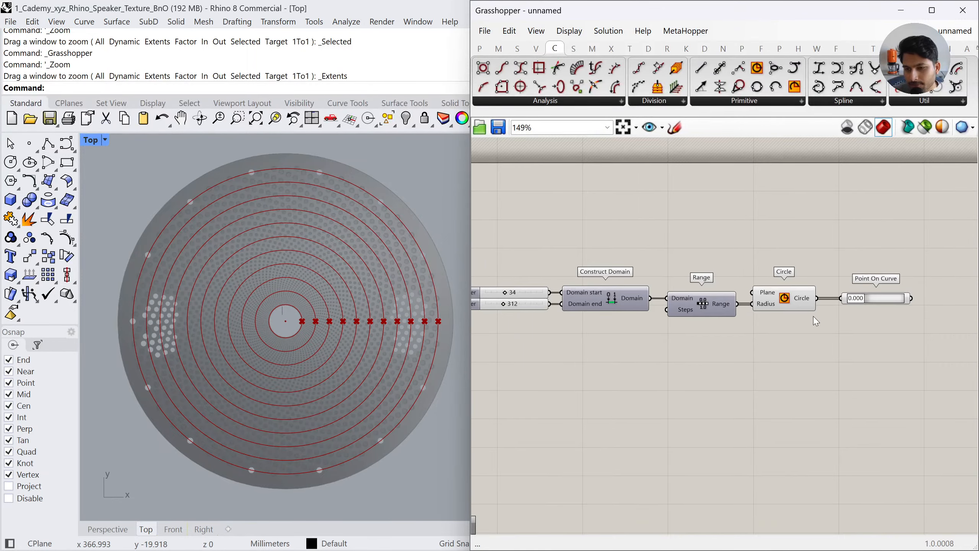
right_drag(814, 318, 860, 282)
drag(834, 268, 833, 266)
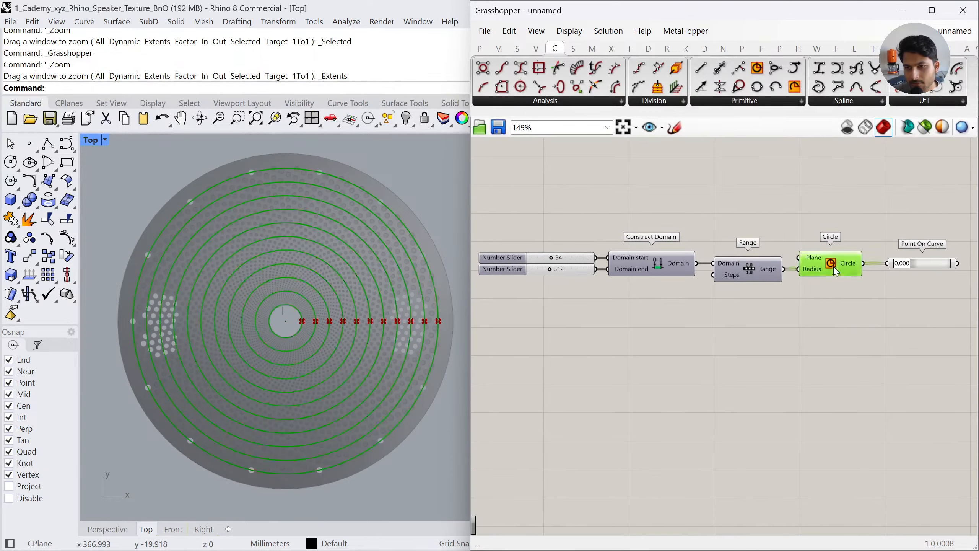
click(850, 305)
key(ctrl+z)
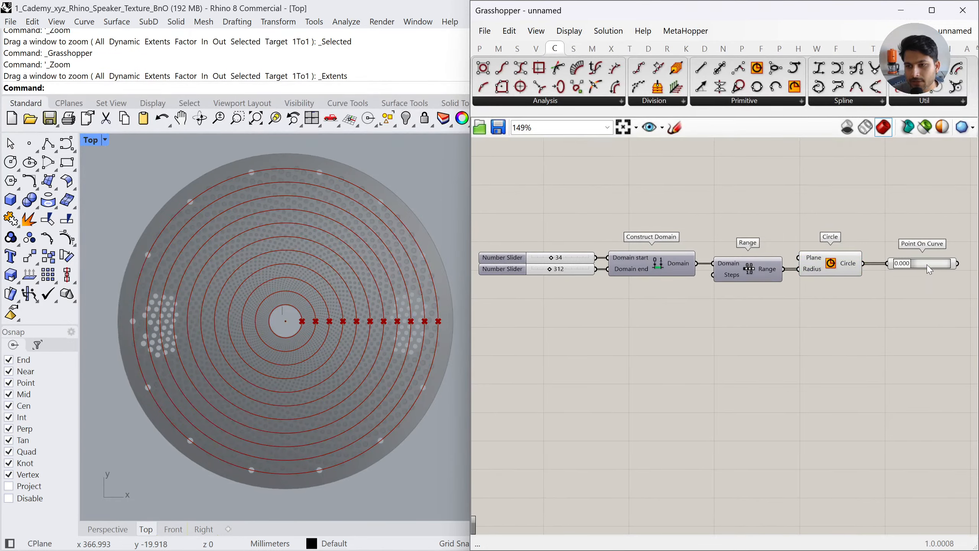
drag(926, 264, 921, 264)
click(908, 310)
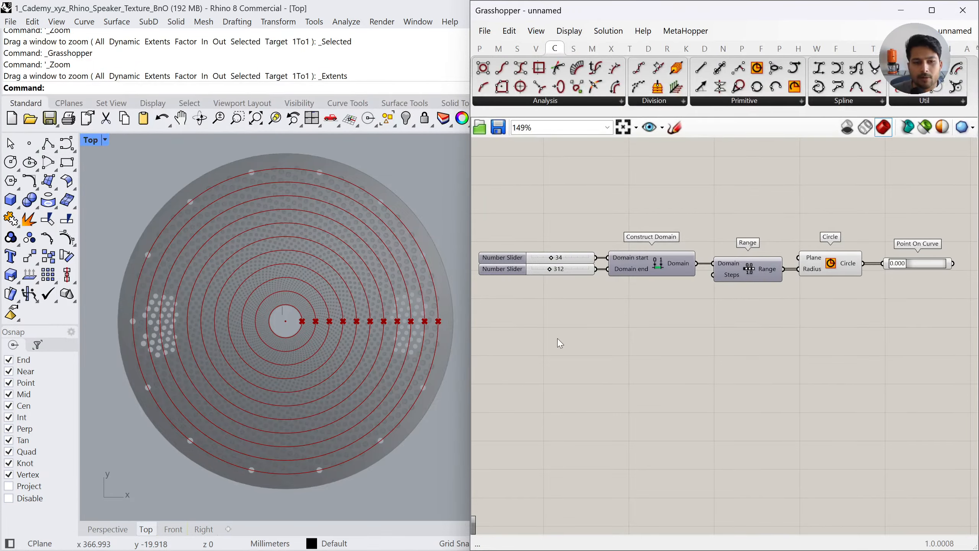
Switch to the webinar presentation and go back three slides to check the angle between successive points on the circle
key(alt+Tab)
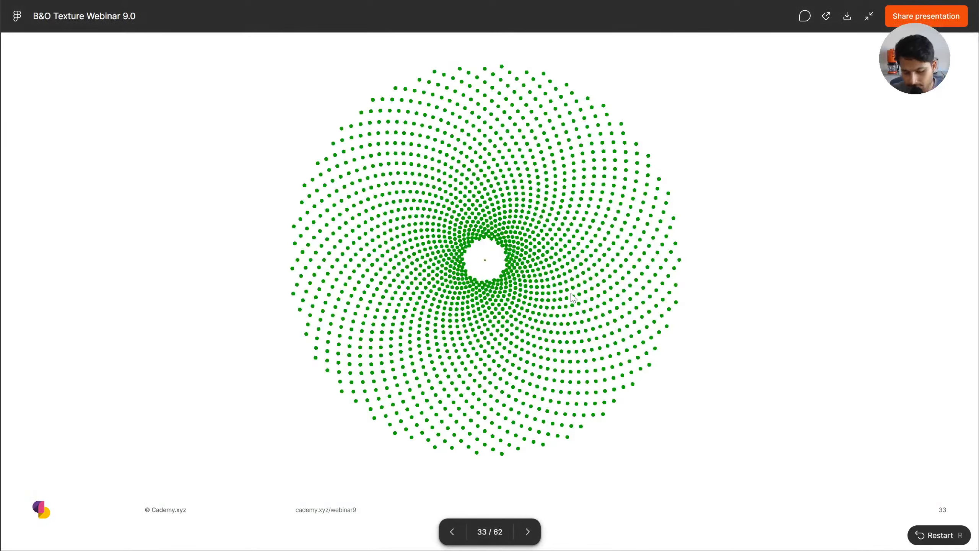
key(Left)
key(Left)
key(Left)
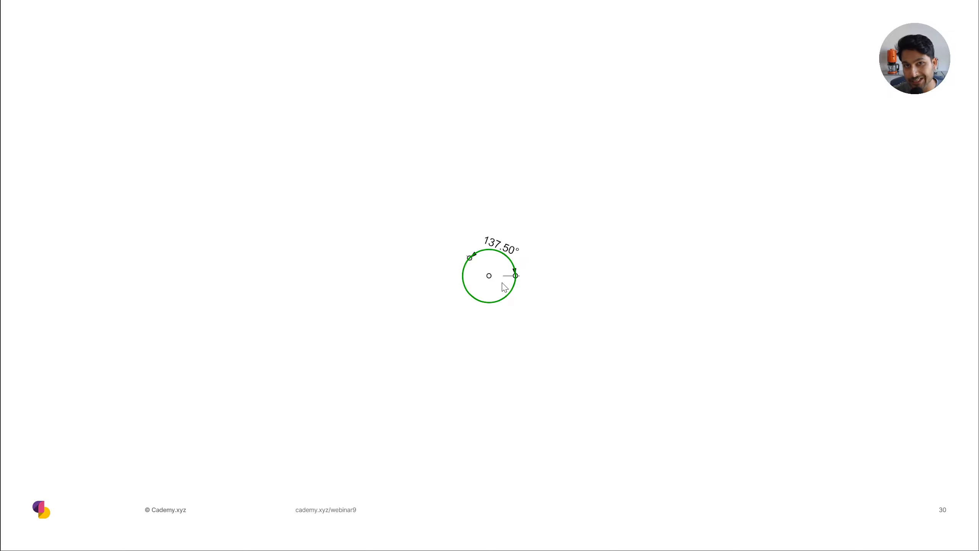
Return to Grasshopper and add a number slider with the value 137.50 below the existing definition
key(alt+Tab)
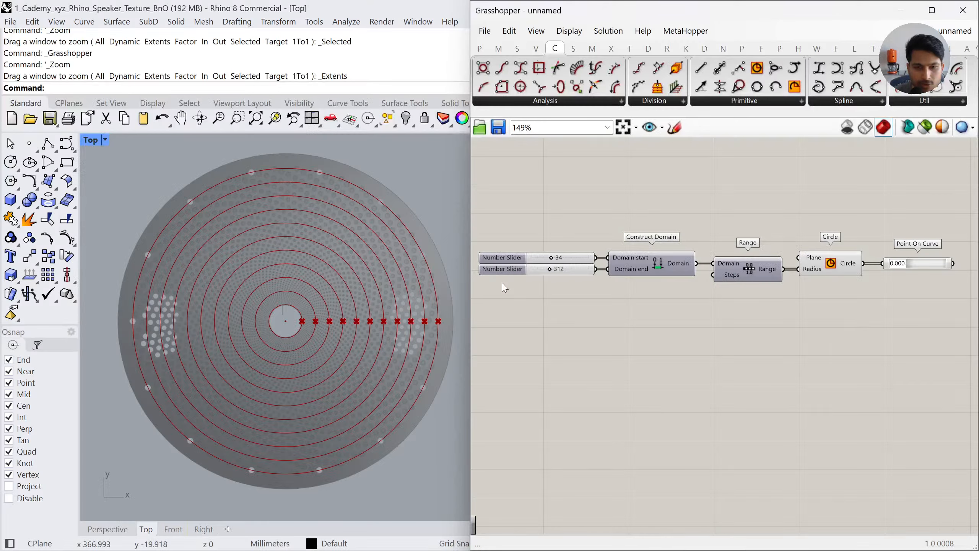
right_drag(638, 339, 660, 324)
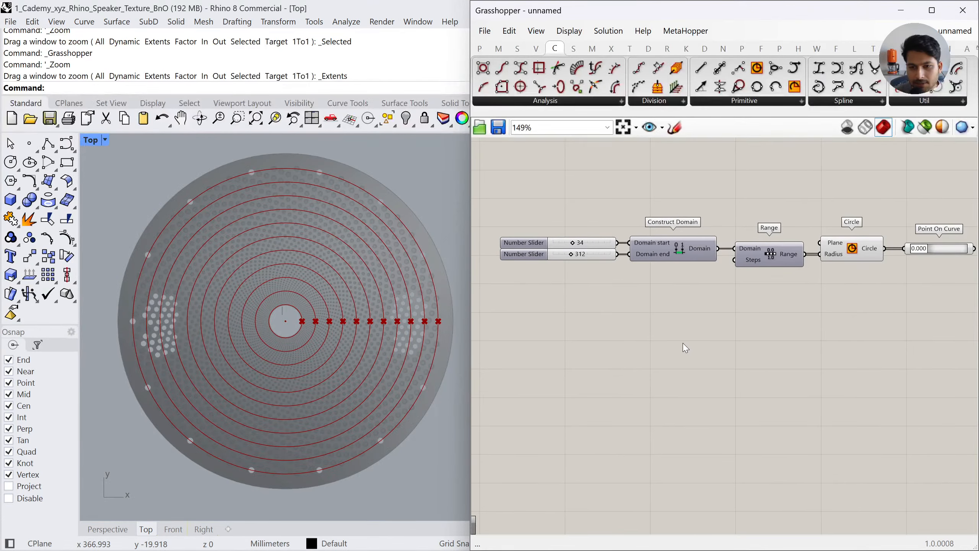
double_click(682, 343)
text(13)
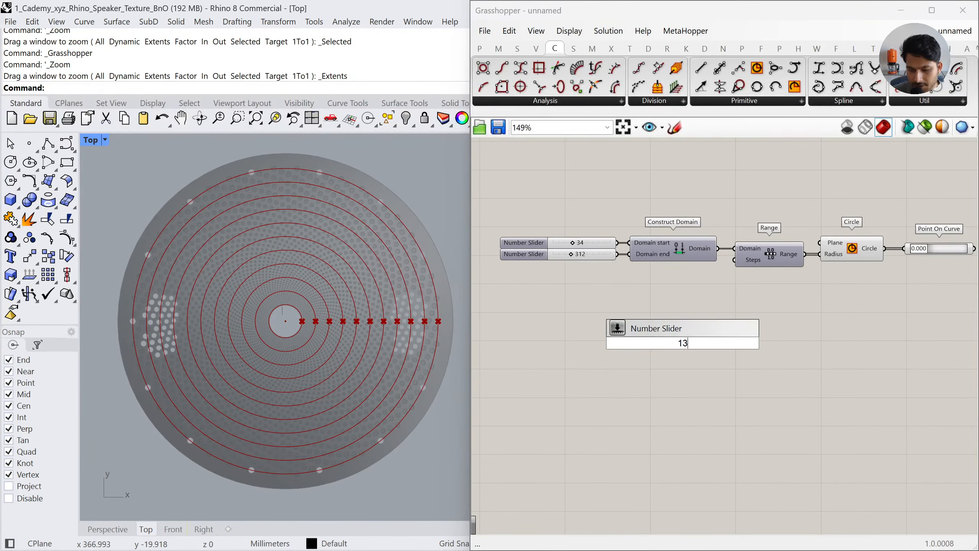
text(7.50)
key(Return)
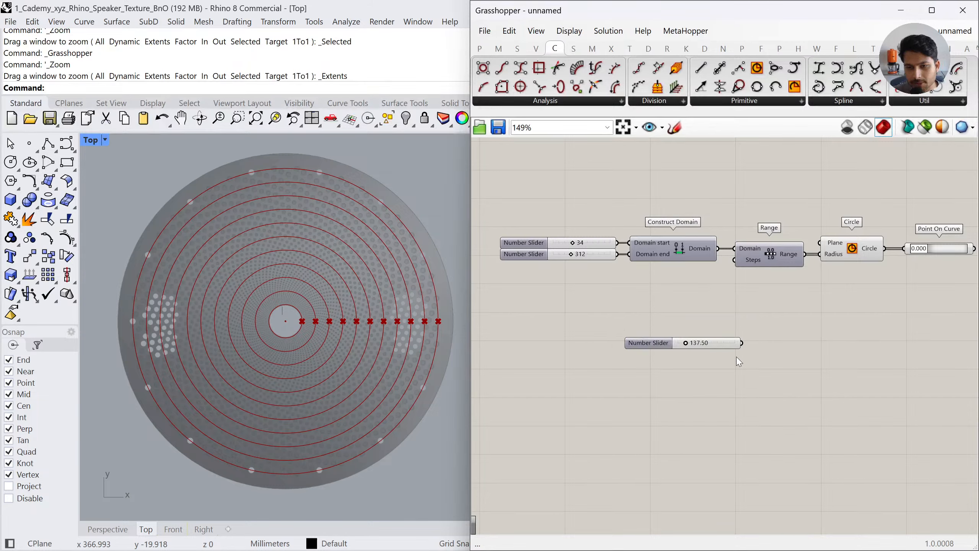
Align the 137.50 slider beneath the two radius sliders and close the gaps to Construct Domain and Range
drag(705, 347, 577, 341)
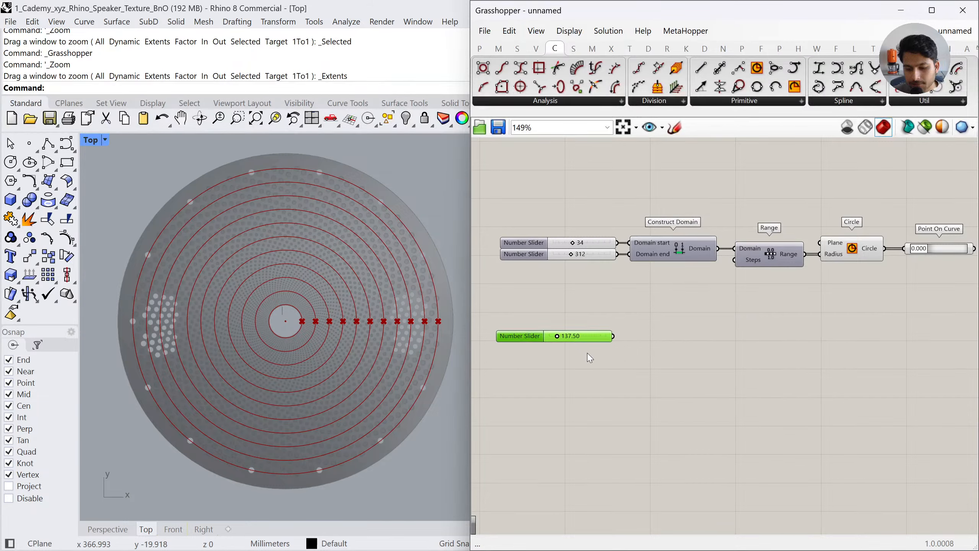
drag(590, 412, 536, 190)
click(555, 229)
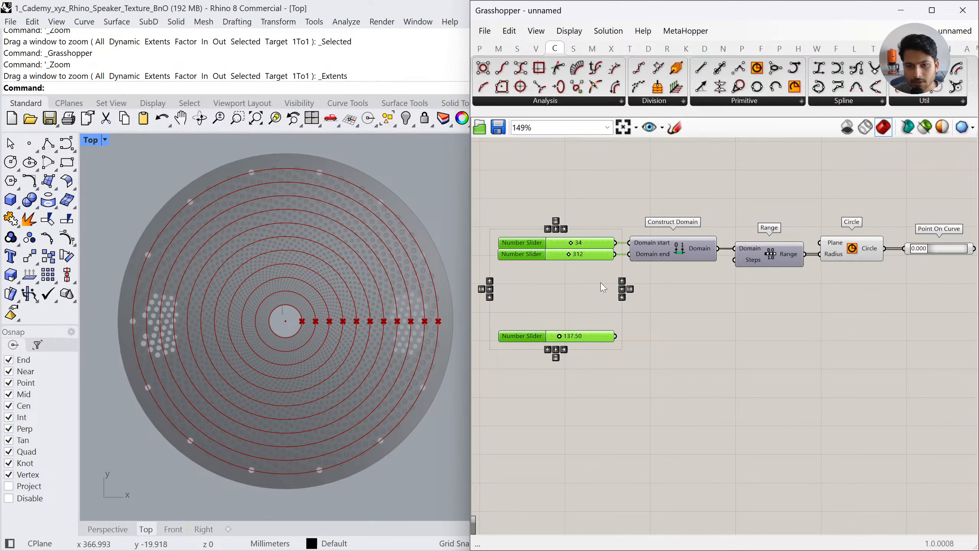
click(663, 351)
drag(680, 258, 678, 258)
key(Caps_Lock)
click(679, 304)
drag(774, 258, 771, 258)
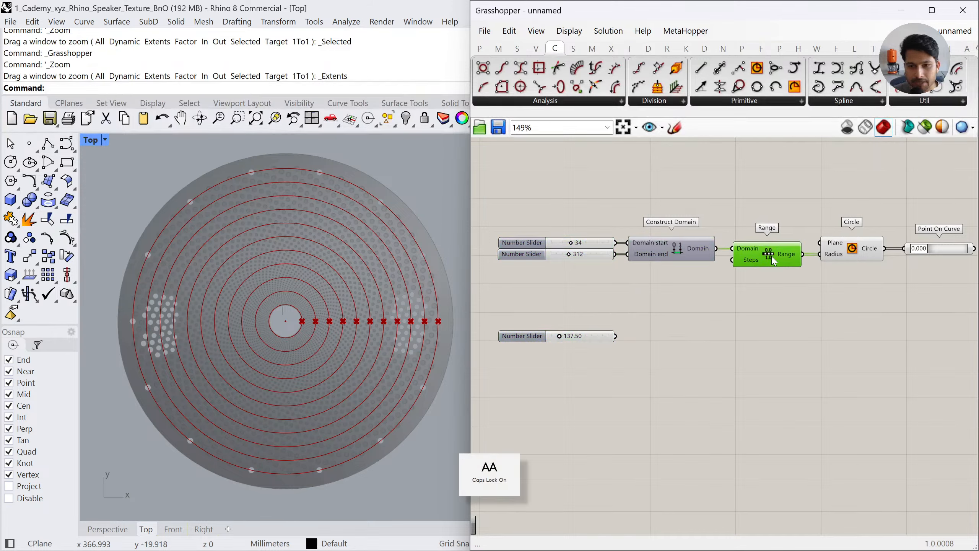
click(766, 316)
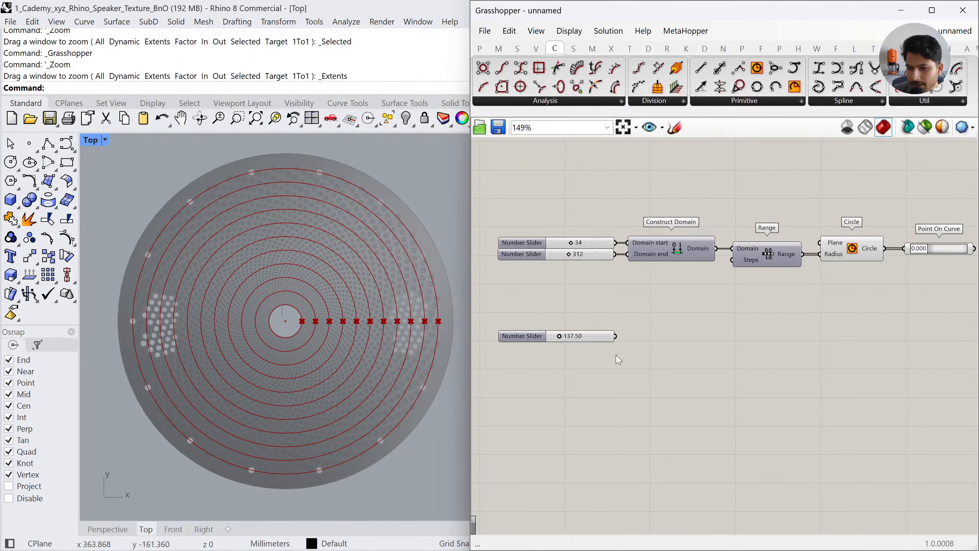
click(597, 343)
click(714, 367)
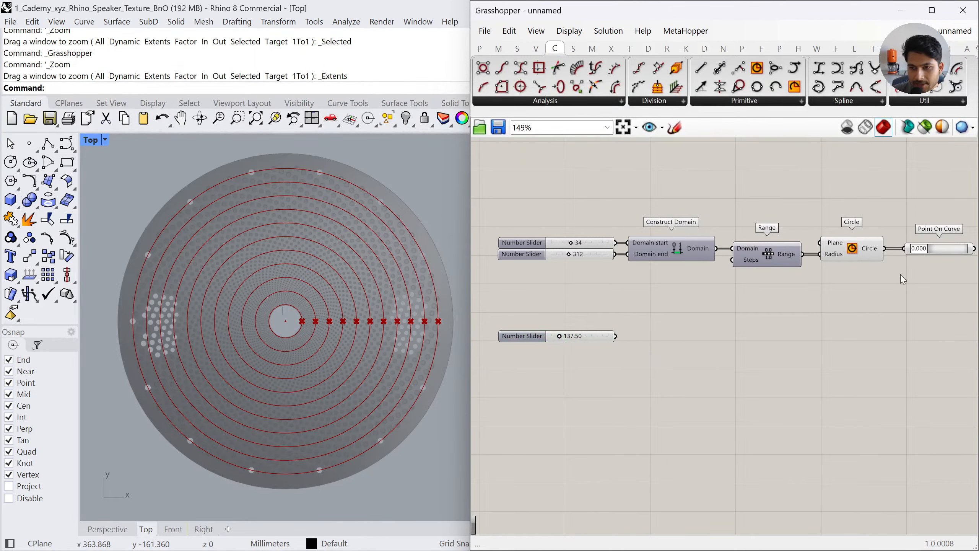
click(862, 251)
click(955, 256)
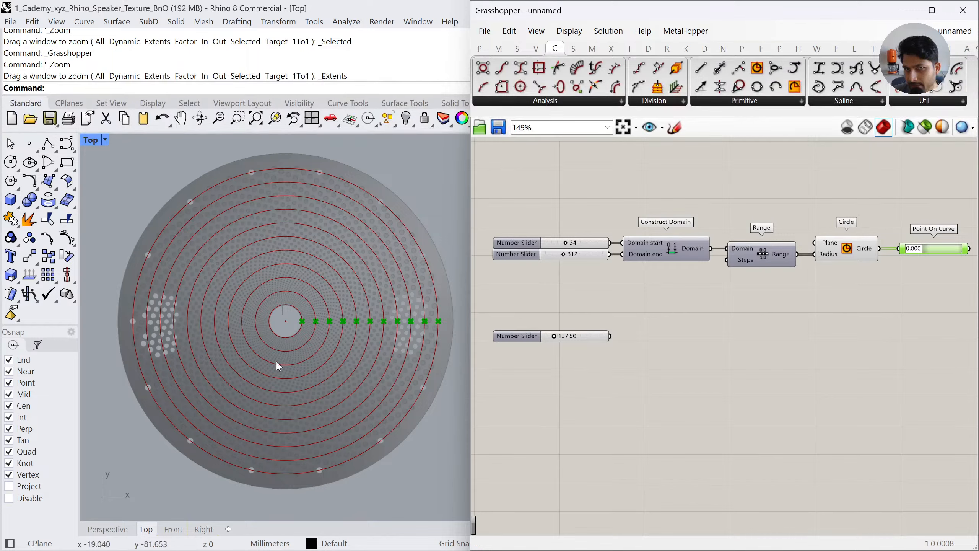
click(702, 371)
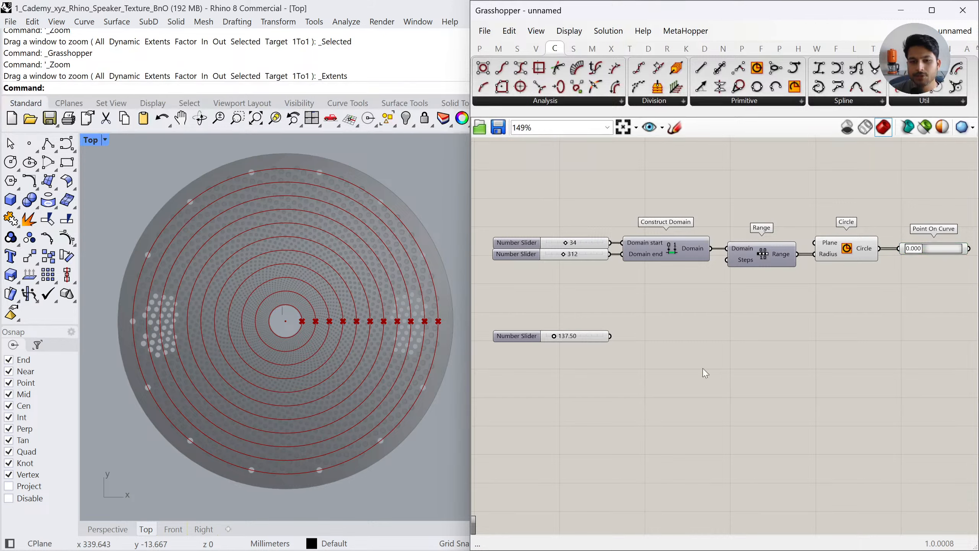
Search for "series" and place a Series component beside the 137.50 slider
double_click(711, 366)
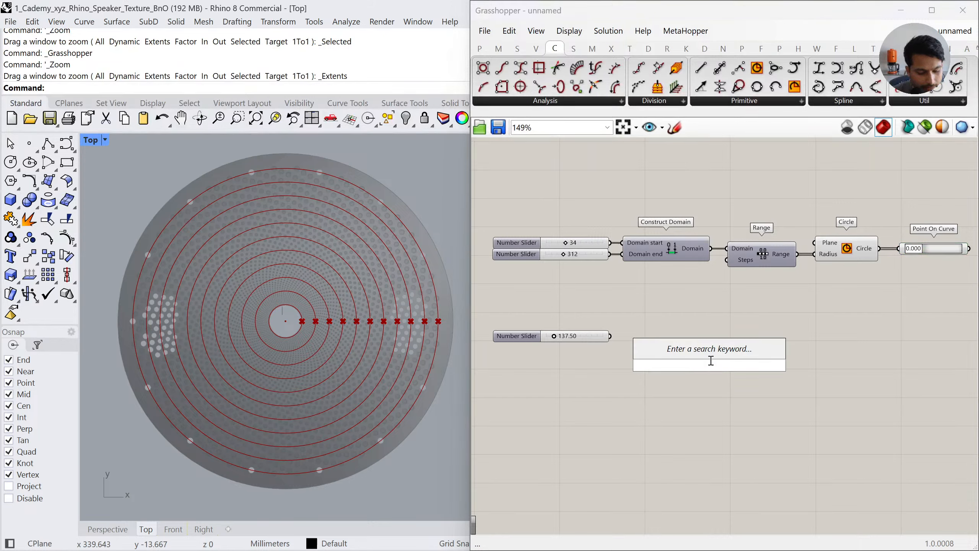
text(SERIES)
key(Return)
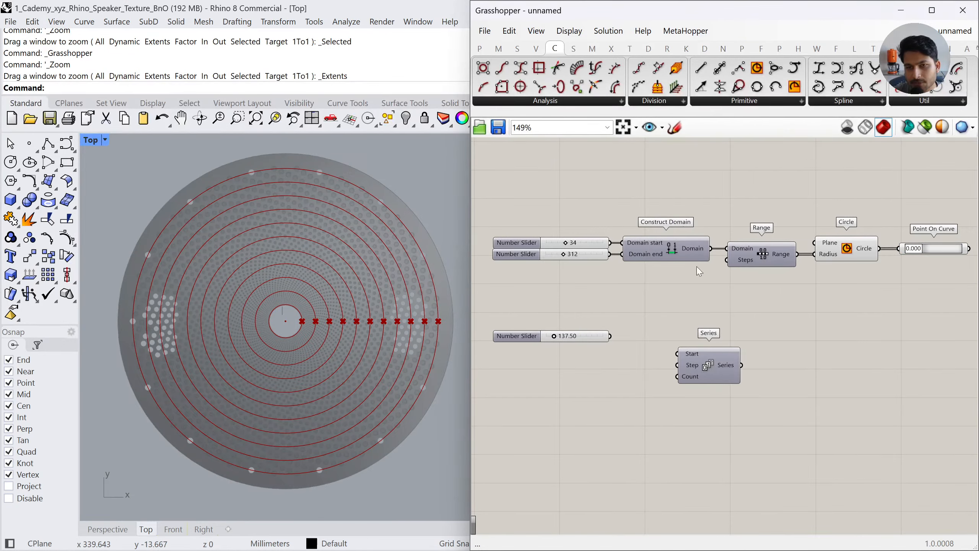
click(517, 47)
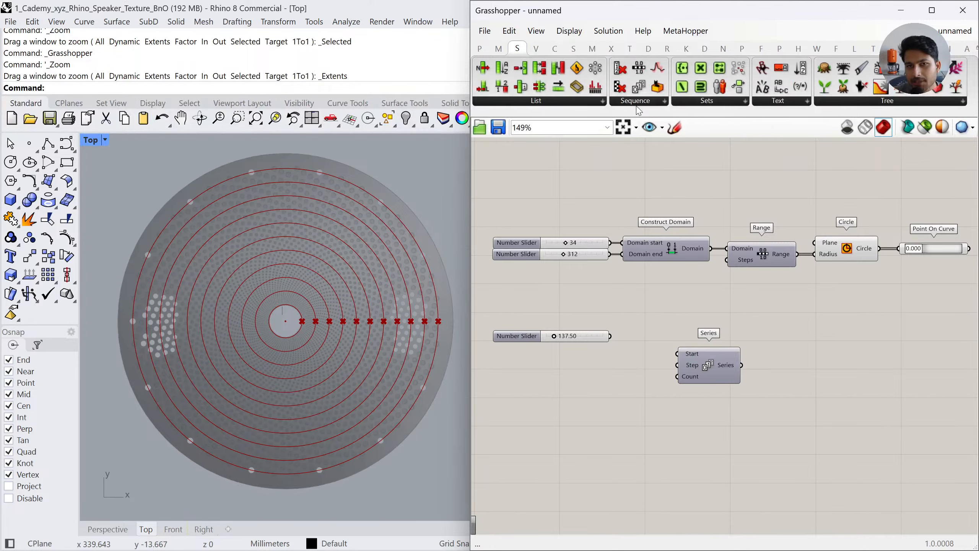
click(636, 101)
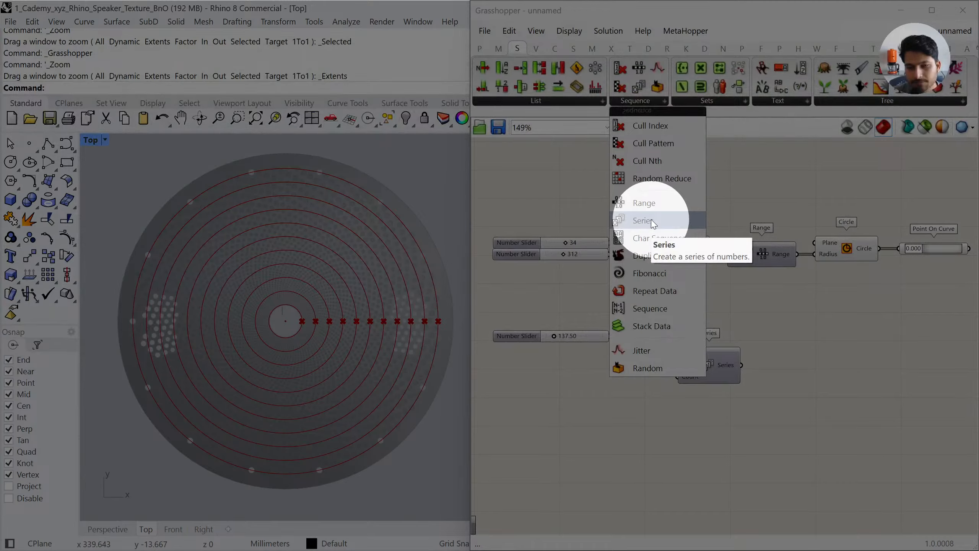
drag(653, 224, 753, 317)
key(Delete)
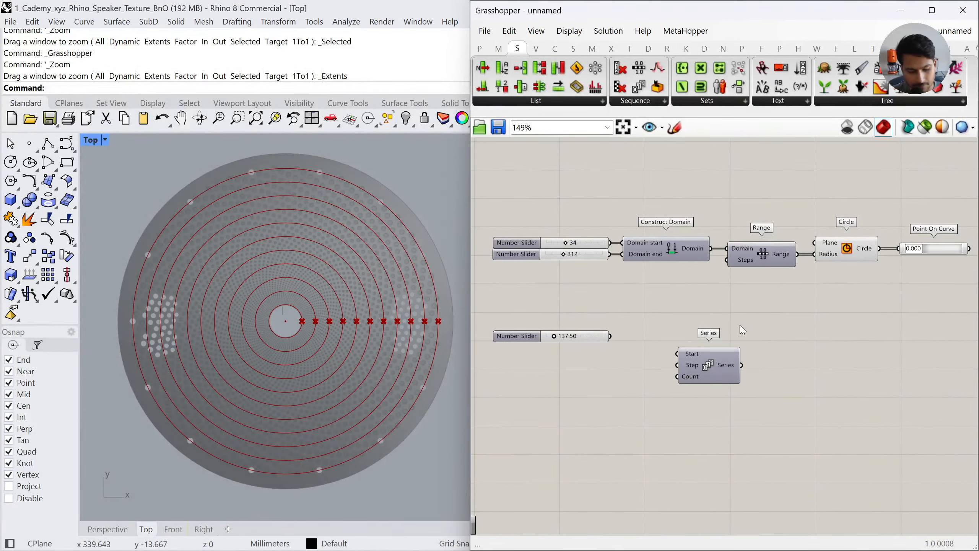
Move Series closer to the 137.50 slider, connect the slider to its Step input and align the three sliders
drag(705, 376, 675, 352)
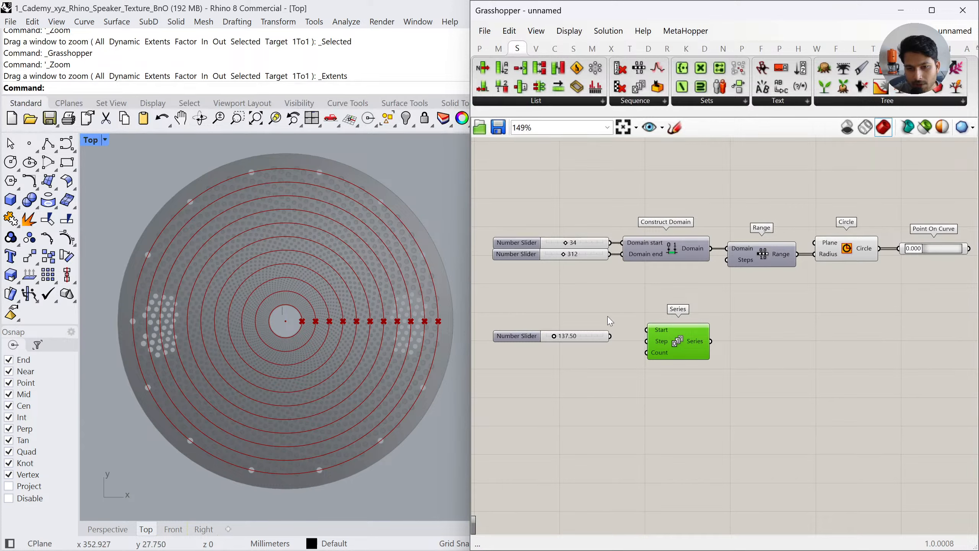
drag(611, 336, 674, 335)
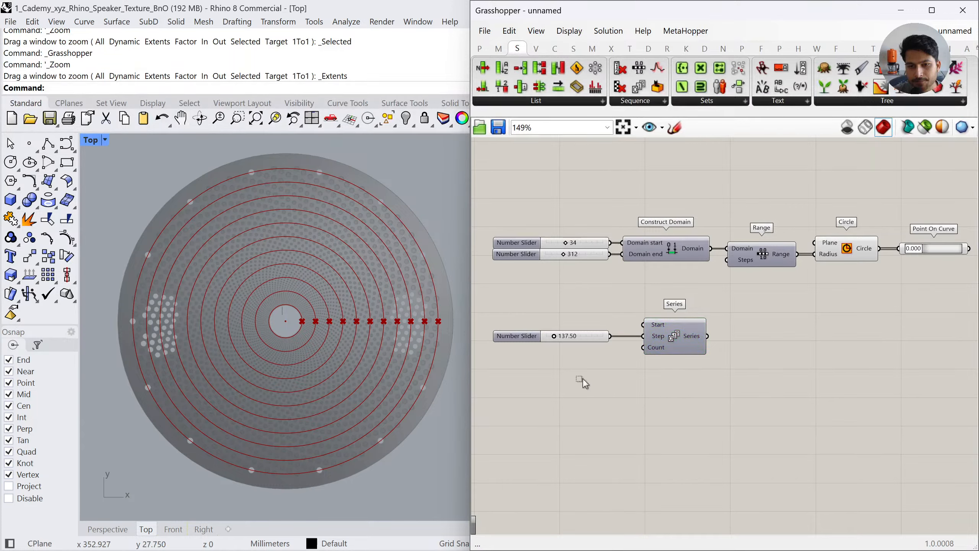
drag(582, 380, 517, 223)
click(541, 229)
click(550, 190)
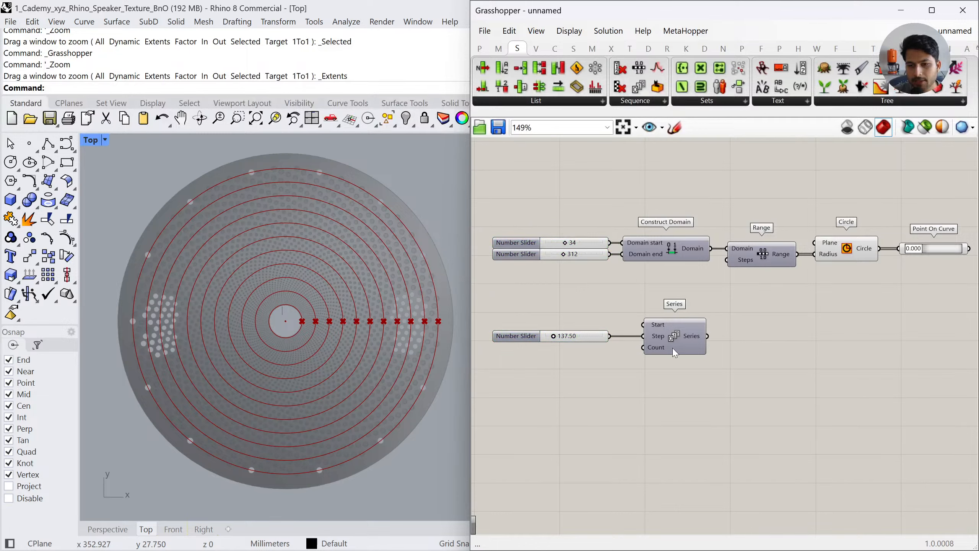
Add a Panel beside Series, connect the Series output to it and enlarge it to show the whole list
mouse_move(696, 336)
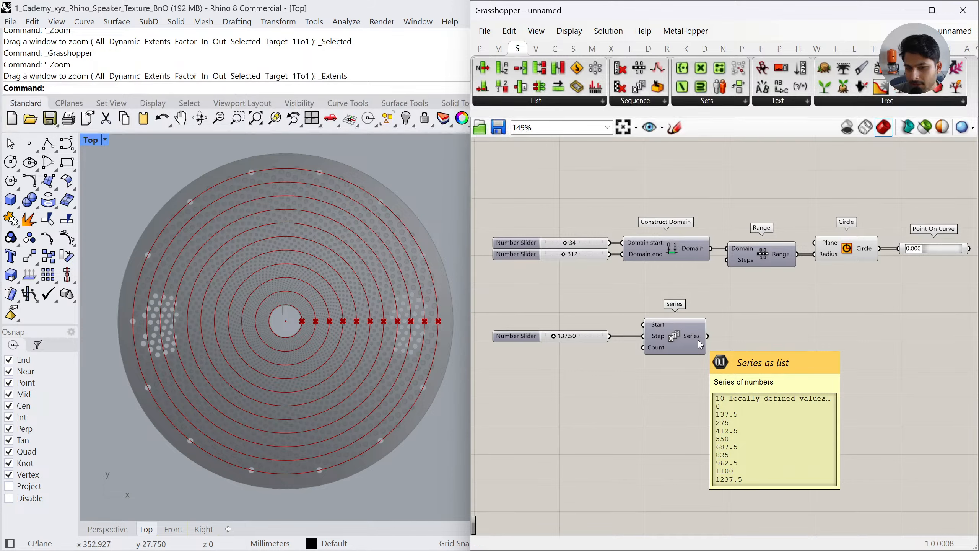
double_click(729, 341)
text(panel)
key(Return)
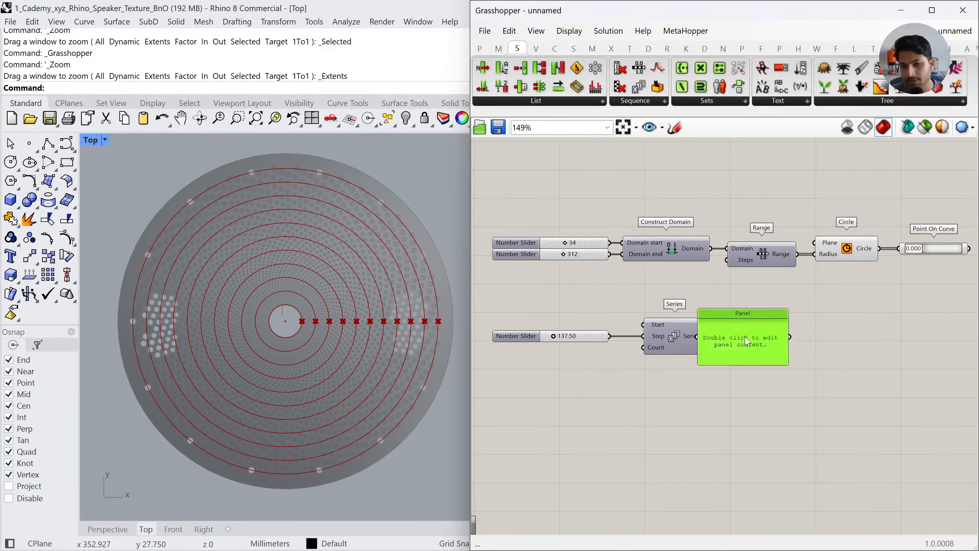
drag(707, 336, 761, 479)
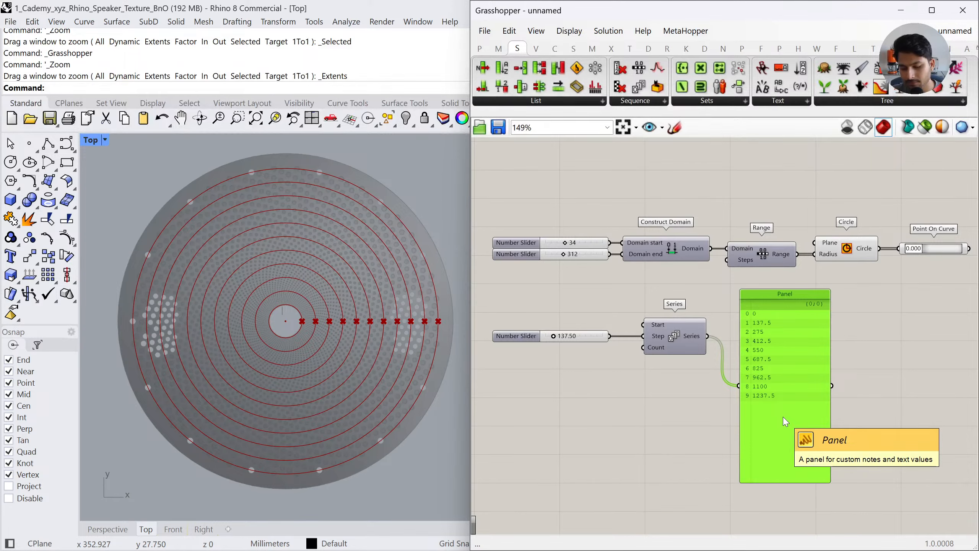
Delete the panel showing the series list and place a Rotate component below Point On Curve
key(Delete)
scroll(804, 321, down, 2)
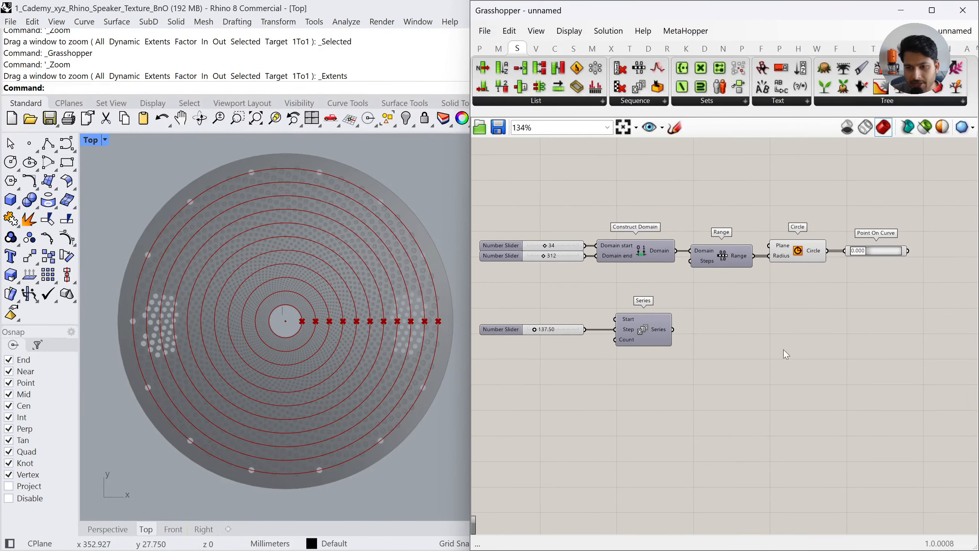
click(629, 48)
click(644, 101)
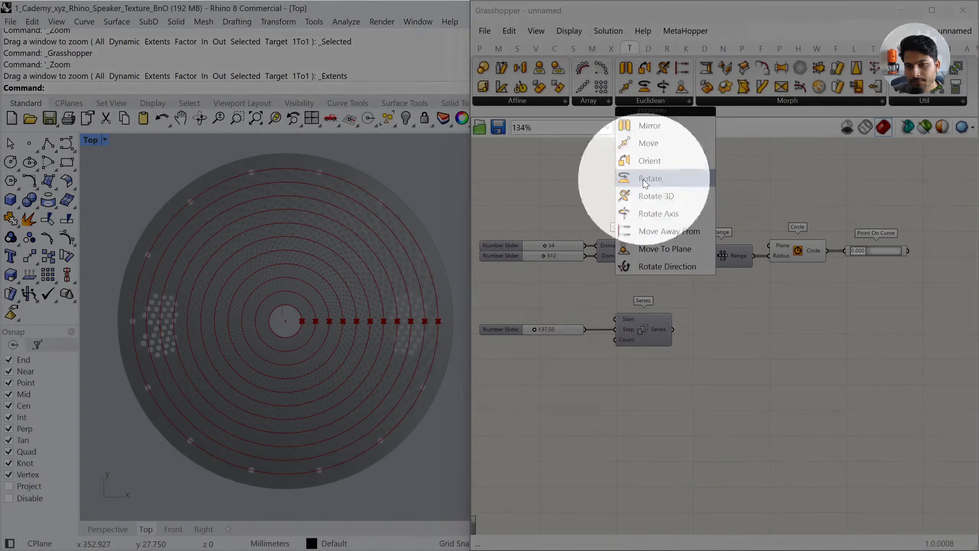
click(645, 180)
click(875, 341)
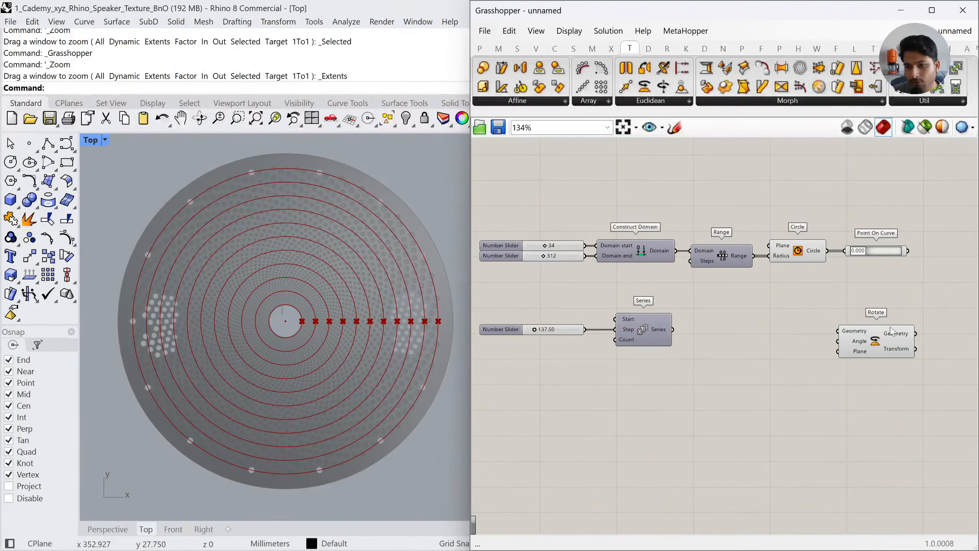
Connect Point On Curve to Rotate's Geometry input and the Series output to its Angle input
drag(907, 250, 865, 340)
click(812, 386)
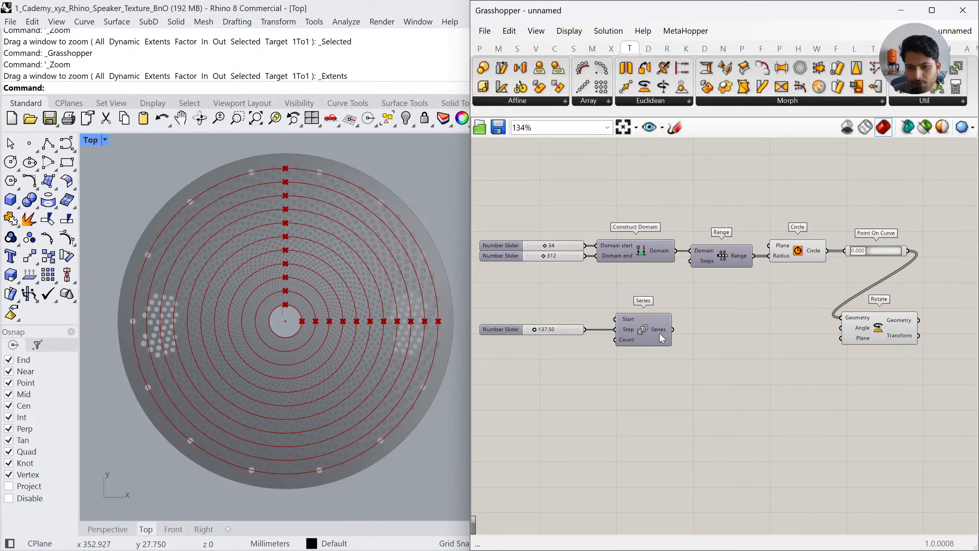
mouse_move(659, 331)
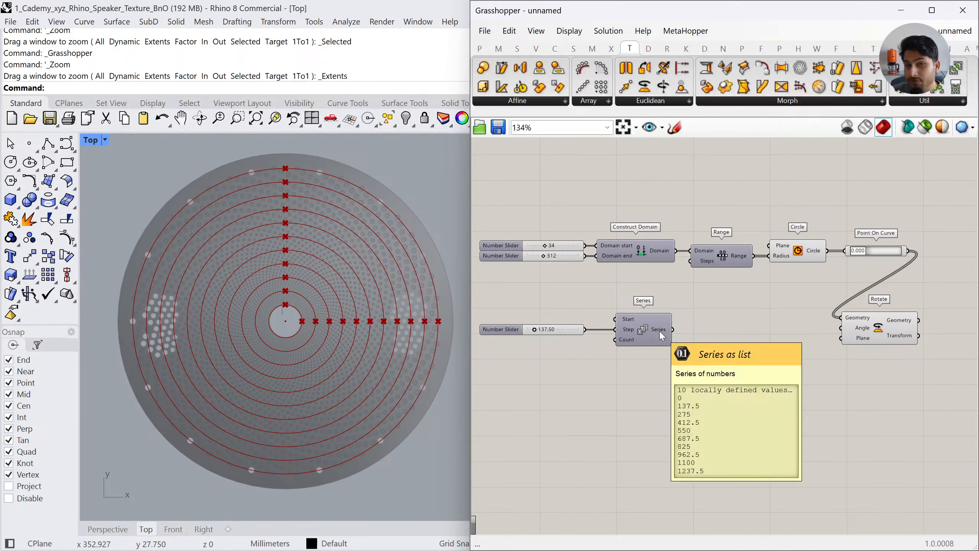
drag(674, 329, 848, 328)
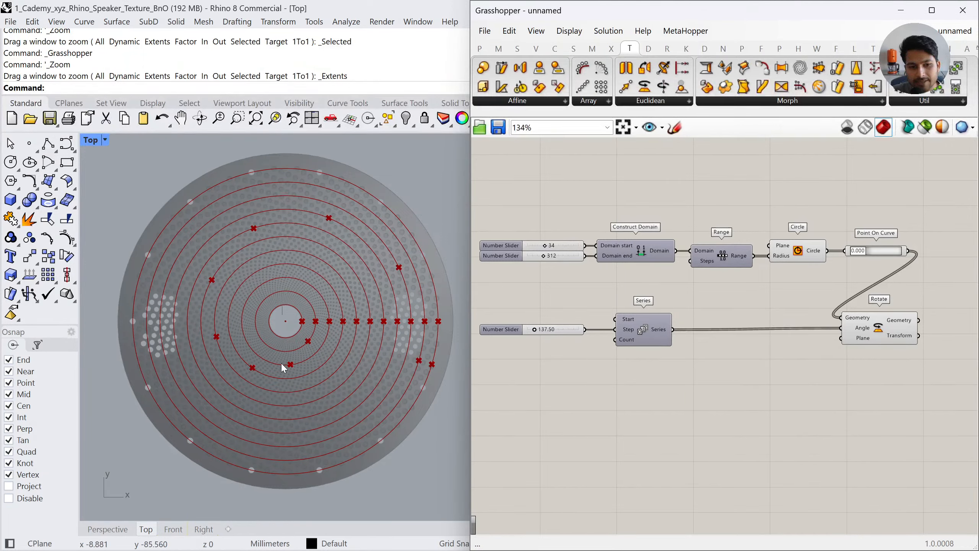
drag(861, 332, 862, 334)
Search for "radians" and place a Radians component below the wire between Series and Rotate
mouse_move(865, 334)
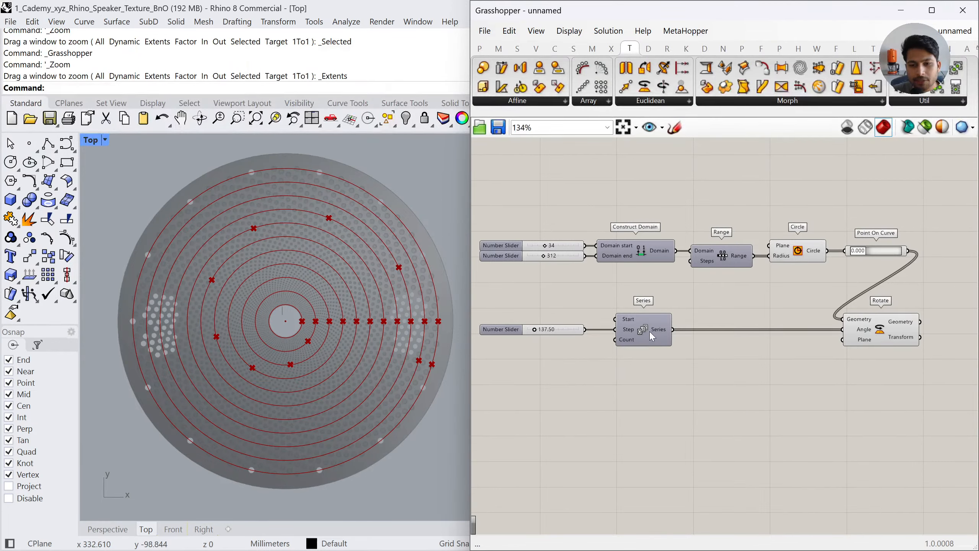
mouse_move(660, 331)
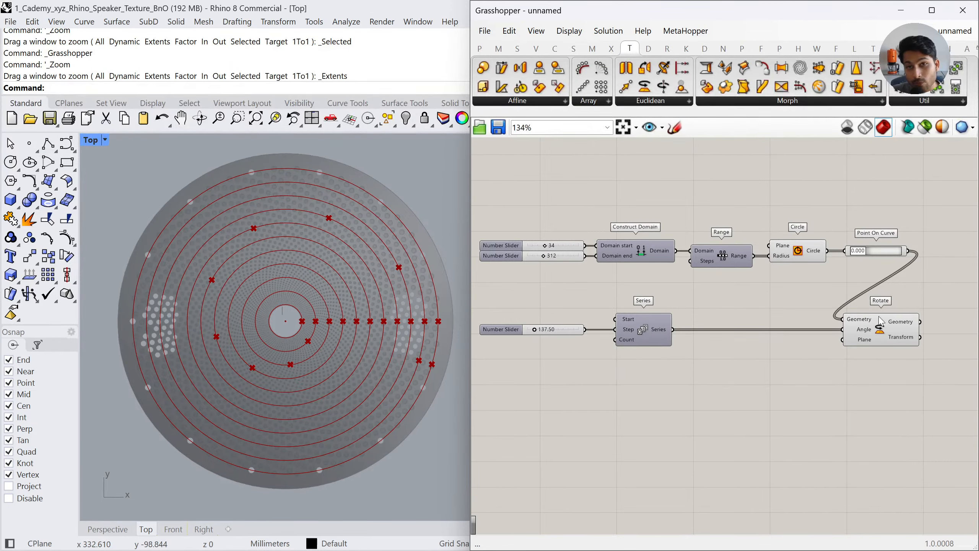
double_click(744, 394)
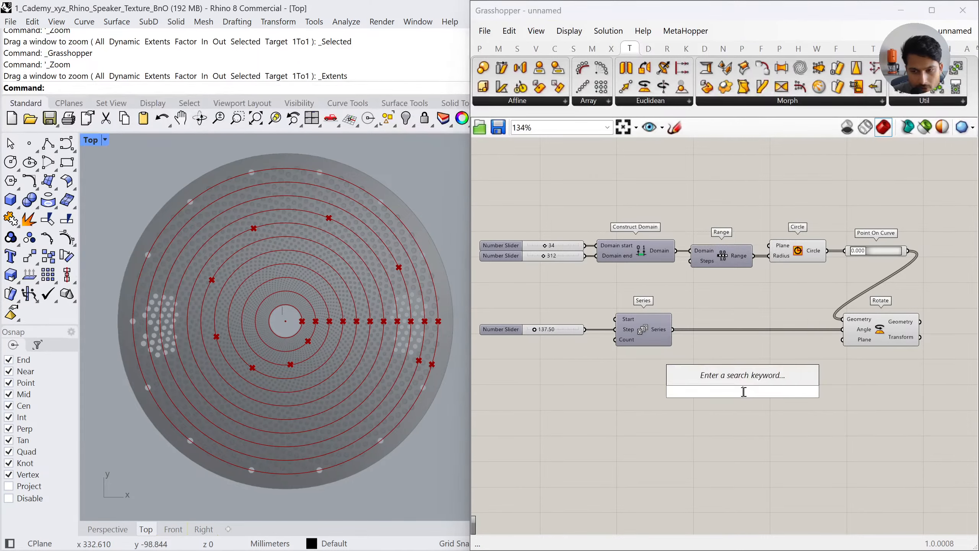
text(RADIANS)
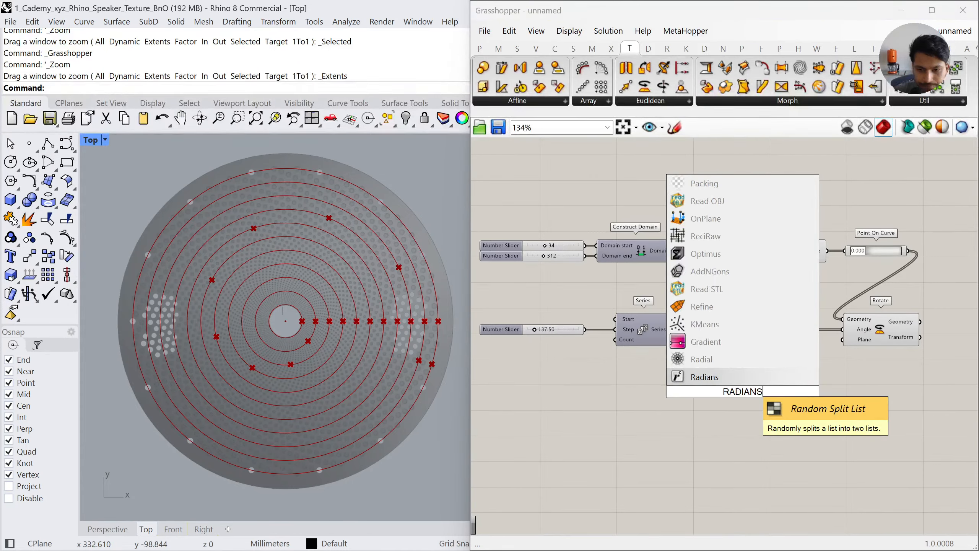
key(Return)
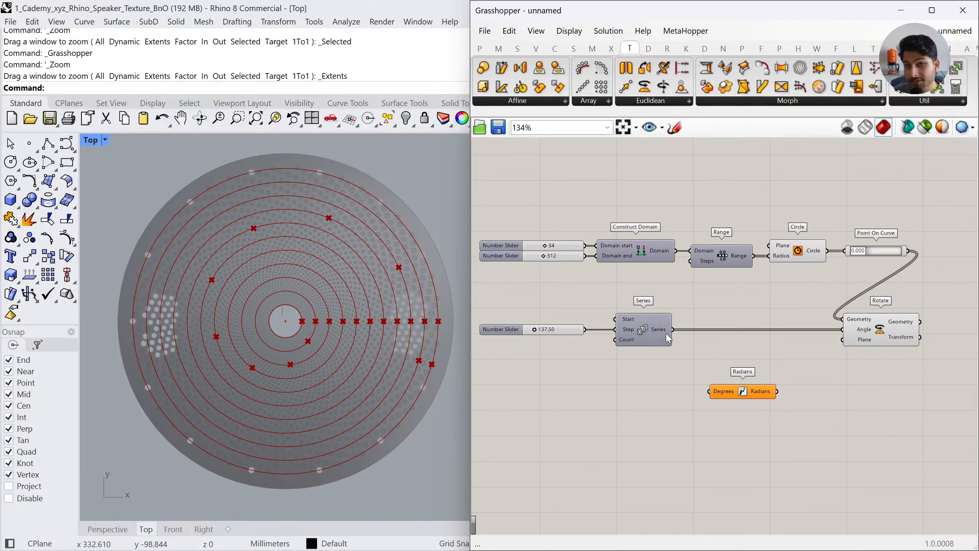
Route the Series output through Radians into Rotate's Angle input and align Radians between the two components
drag(673, 329, 709, 391)
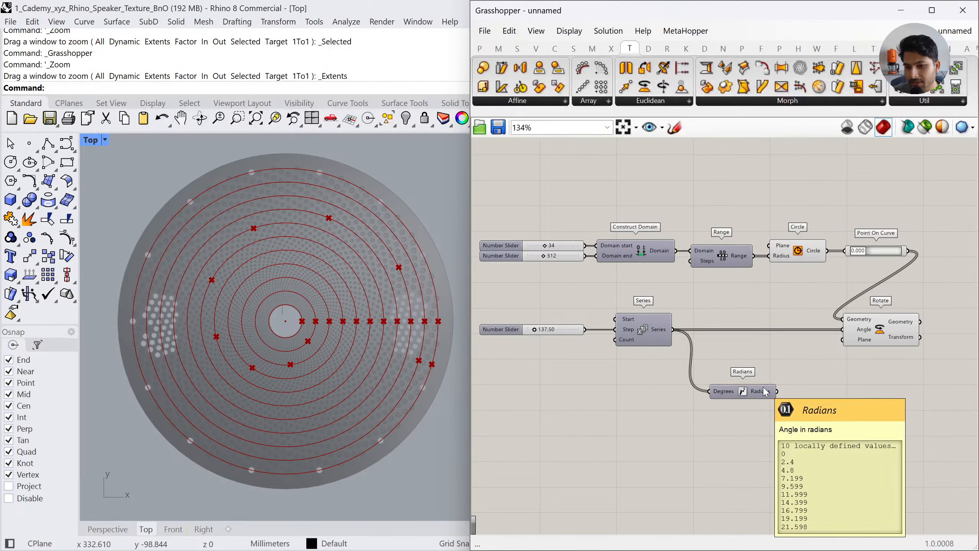
drag(777, 391, 842, 328)
drag(749, 400, 754, 335)
click(821, 382)
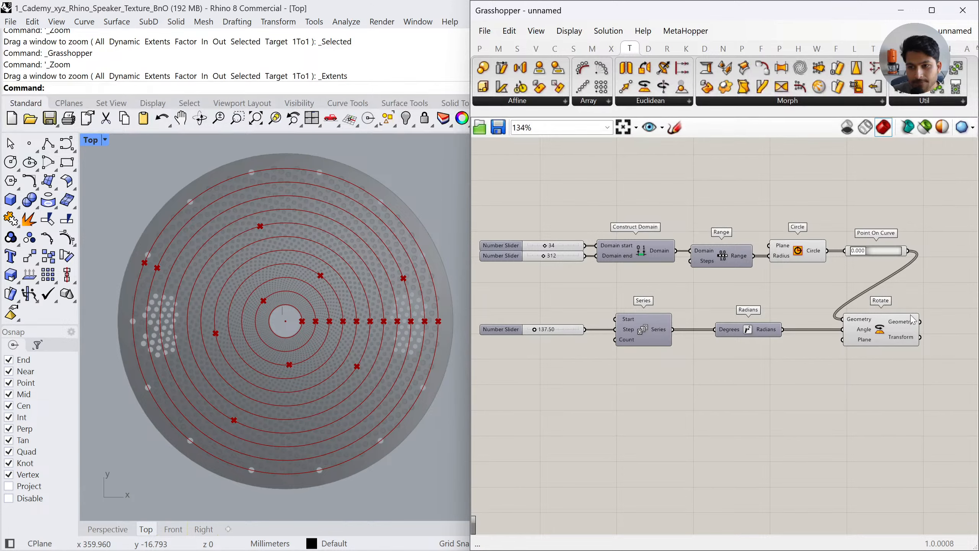
Turn off the preview of the Circle and Point On Curve components
drag(879, 214, 778, 274)
middle_click(779, 288)
click(823, 246)
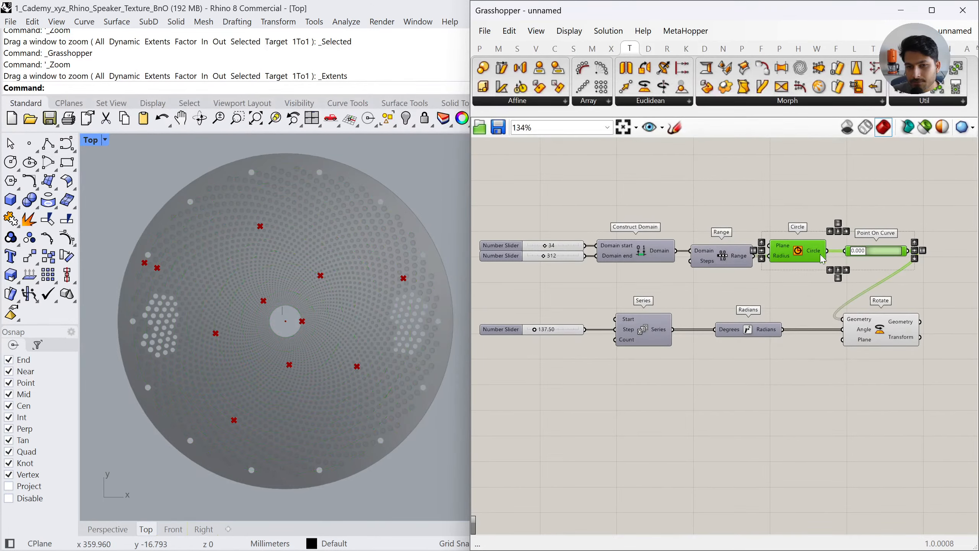
click(791, 401)
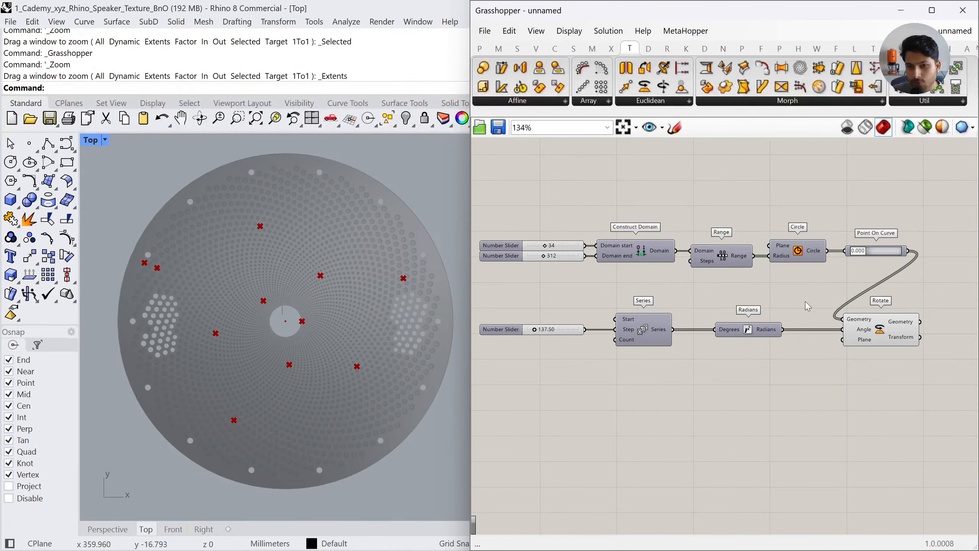
Try to turn off the preview of all the components feeding Rotate
drag(807, 390, 482, 173)
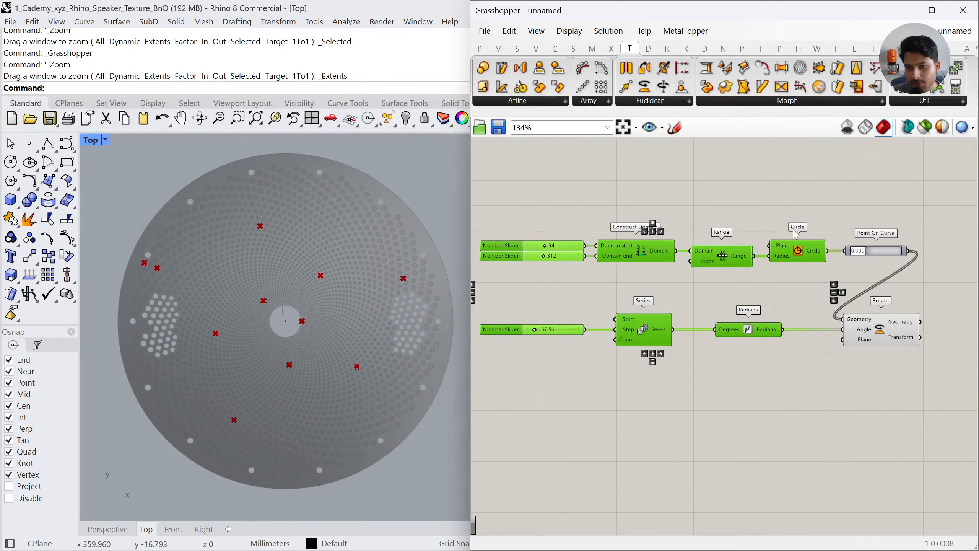
drag(869, 211, 594, 282)
key(Caps_Lock)
drag(745, 401, 565, 310)
shift+drag(852, 193, 577, 274)
middle_click(651, 442)
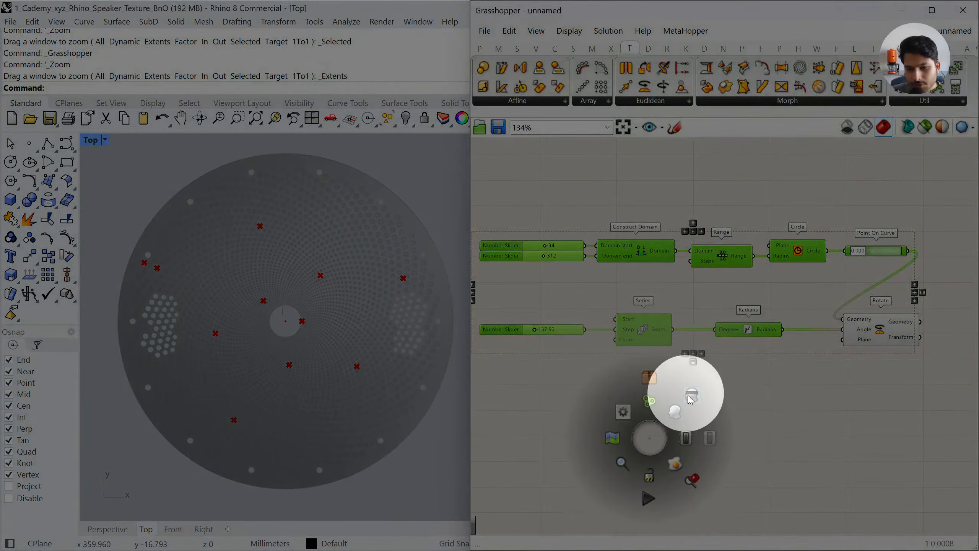
click(691, 395)
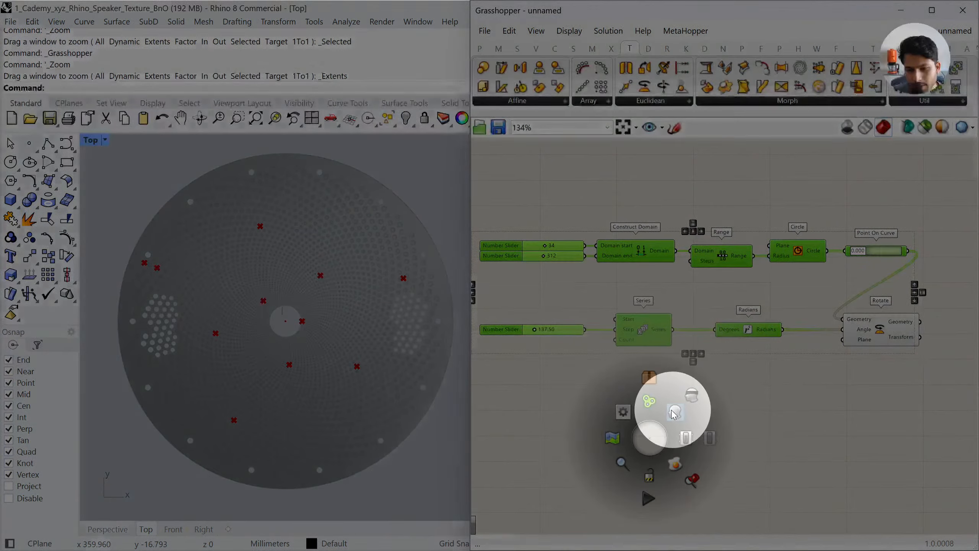
middle_click(647, 431)
click(687, 387)
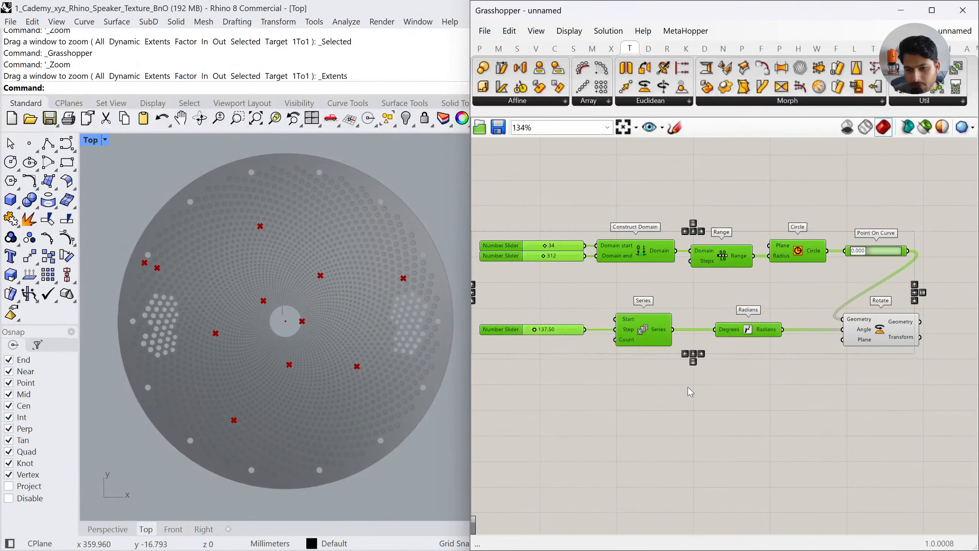
middle_click(677, 412)
click(686, 384)
middle_click(675, 411)
click(715, 370)
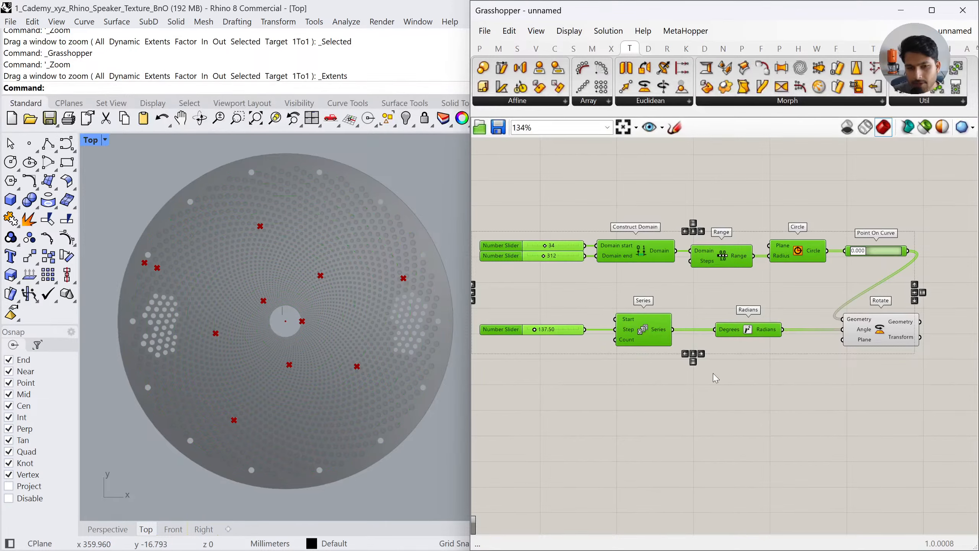
click(728, 385)
Select all sliders and components feeding Rotate, including Point On Curve, and switch their preview on and off again
drag(817, 368, 568, 210)
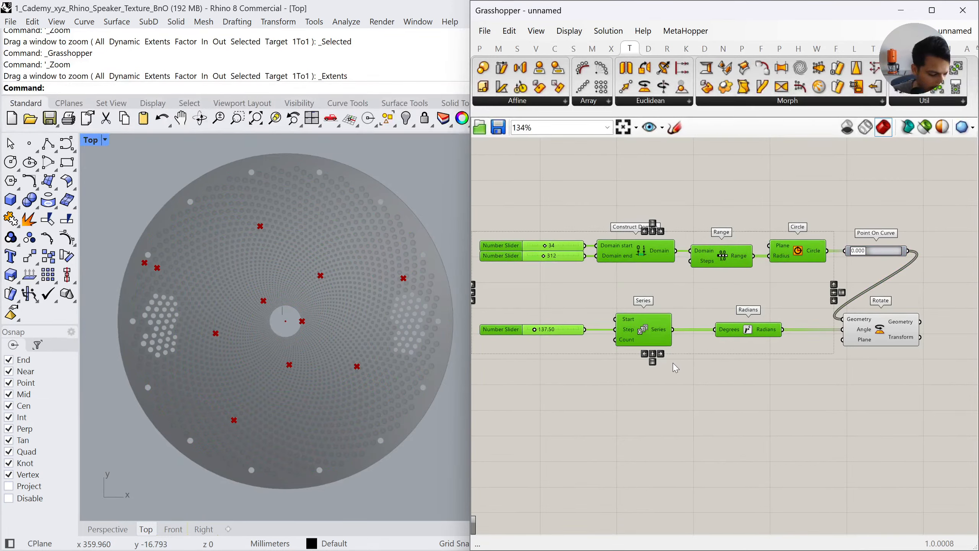
click(718, 403)
drag(819, 396, 535, 230)
shift+click(856, 247)
middle_click(693, 297)
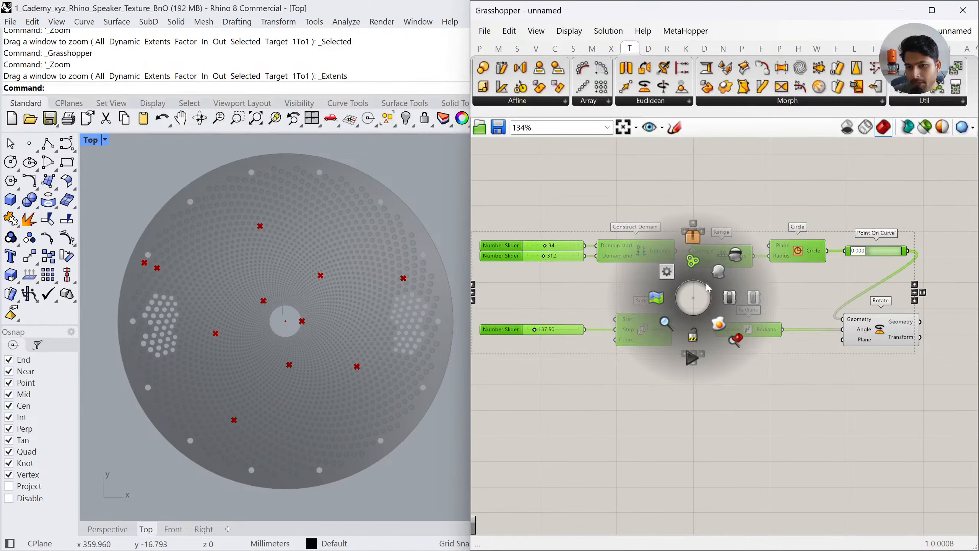
click(720, 273)
middle_click(692, 308)
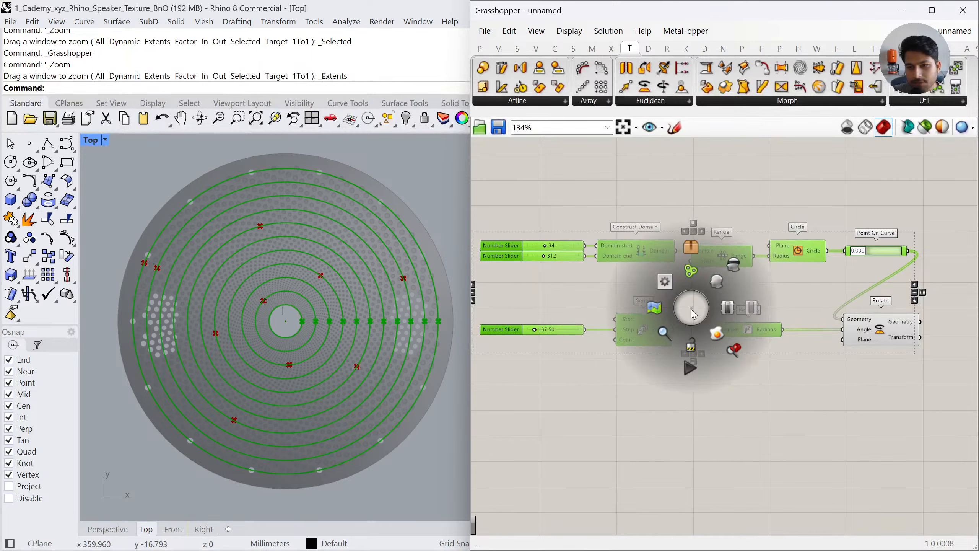
click(731, 270)
click(689, 451)
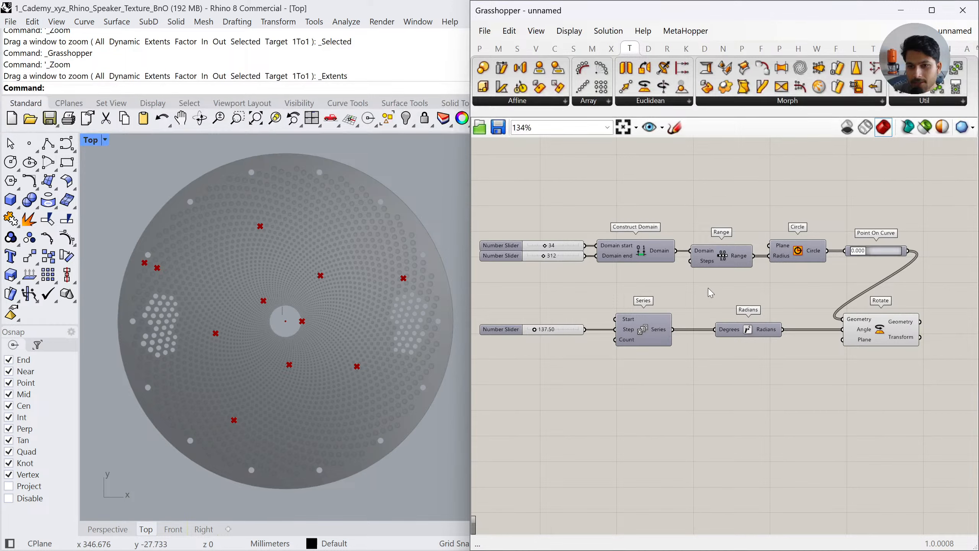
Add a number slider of 200, connect it to Range's Steps and Series' Count, and shift Series and Radians towards Rotate
double_click(602, 287)
text(200)
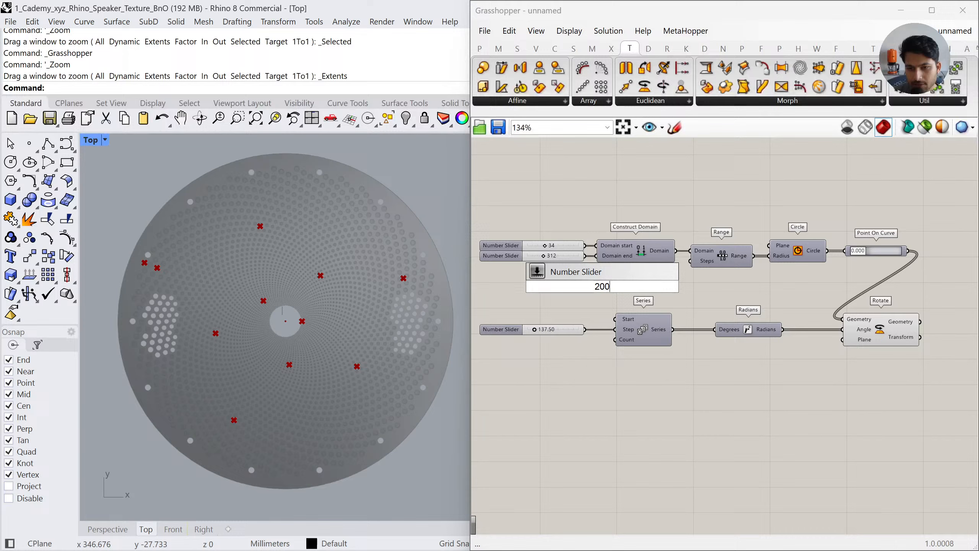
key(Return)
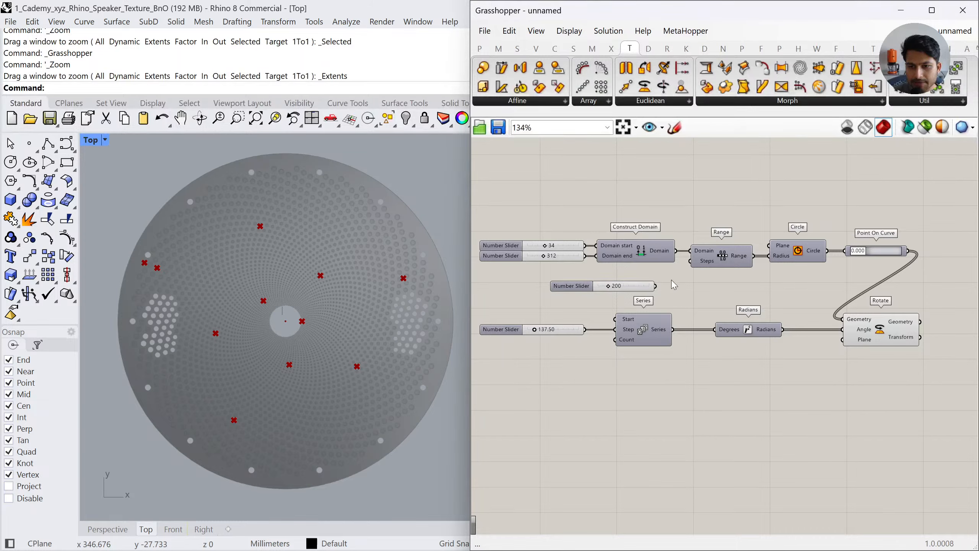
drag(694, 261, 680, 331)
drag(764, 334, 793, 337)
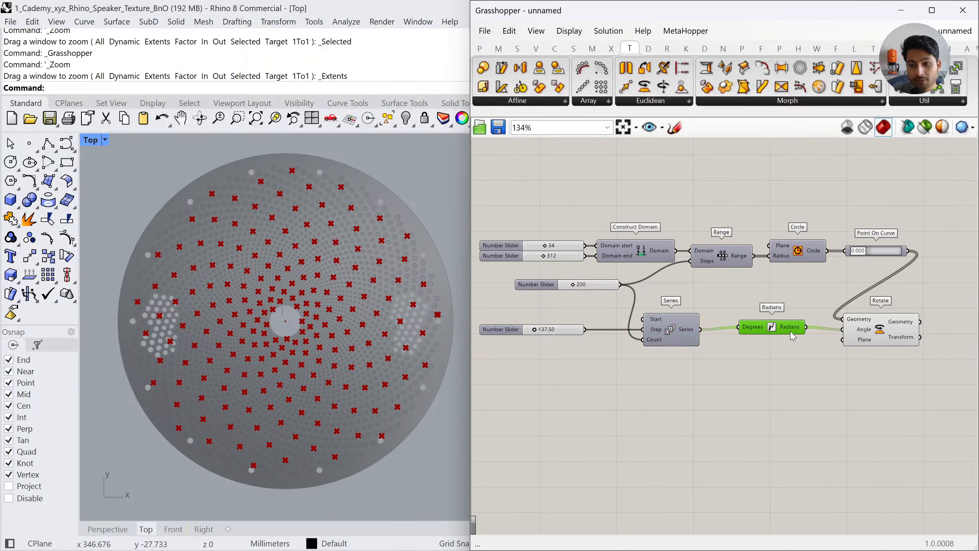
mouse_move(744, 338)
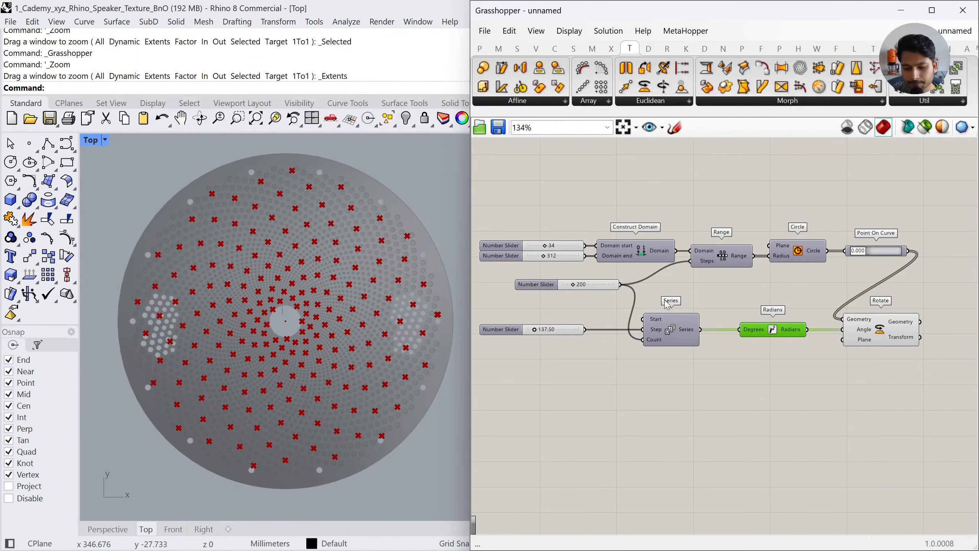
click(675, 307)
Test the shared count slider at 1000 and try adjusting the inner radius slider
click(585, 287)
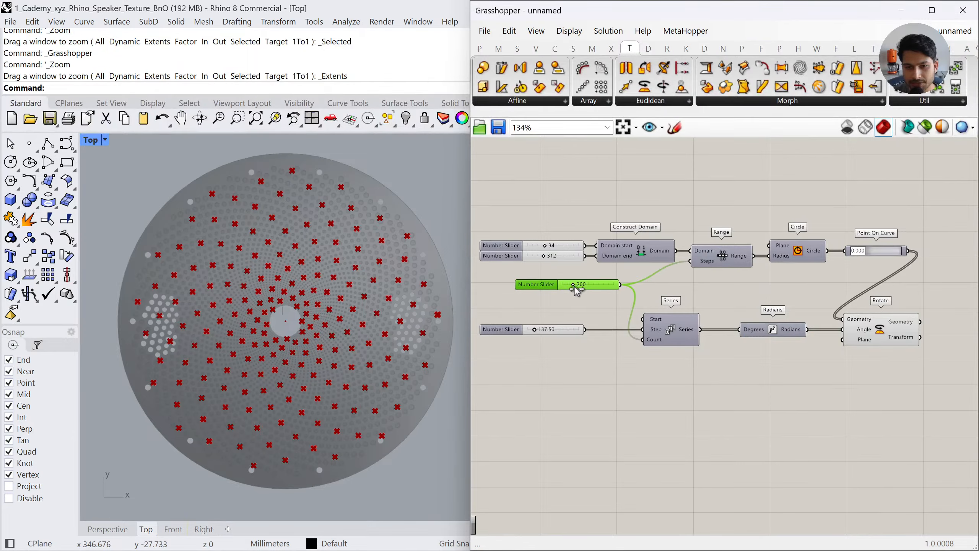
drag(573, 284, 625, 327)
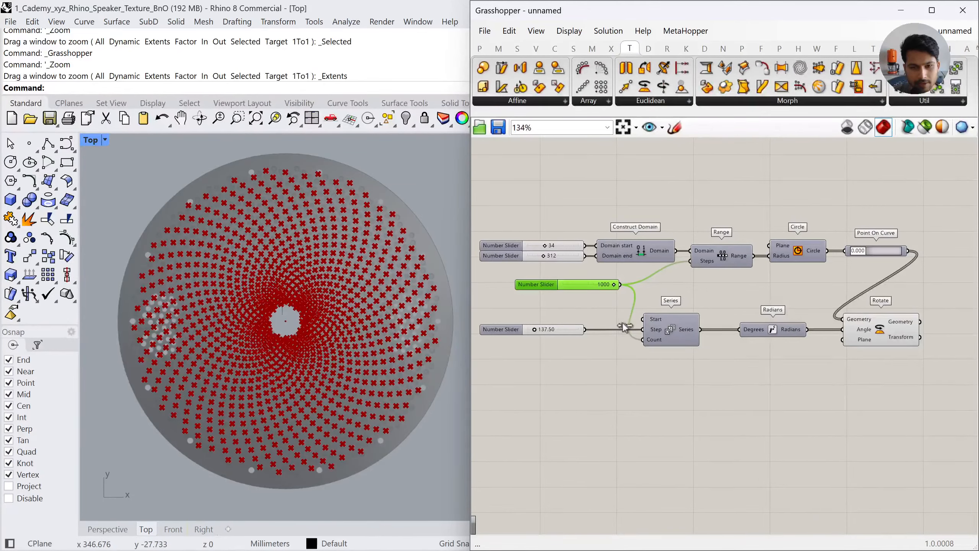
right_drag(304, 327, 292, 333)
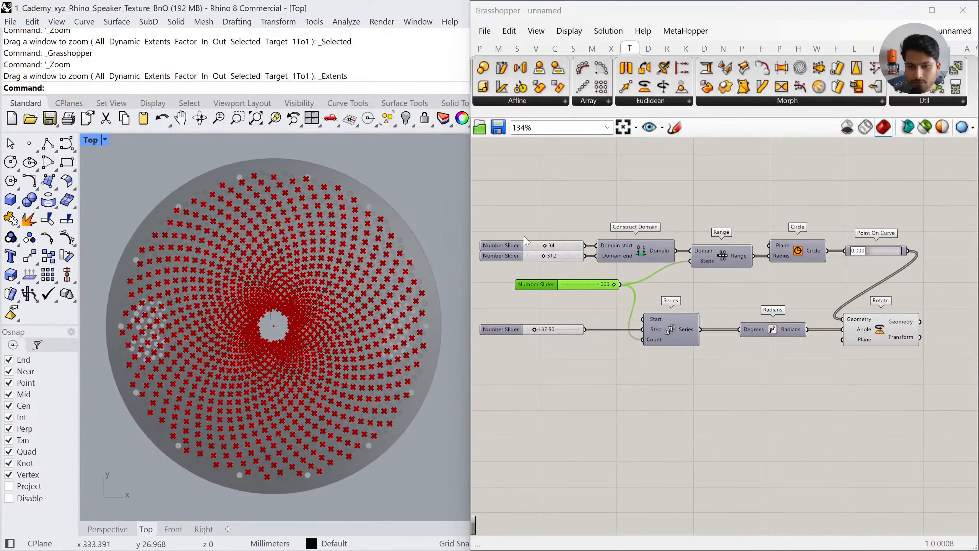
click(550, 249)
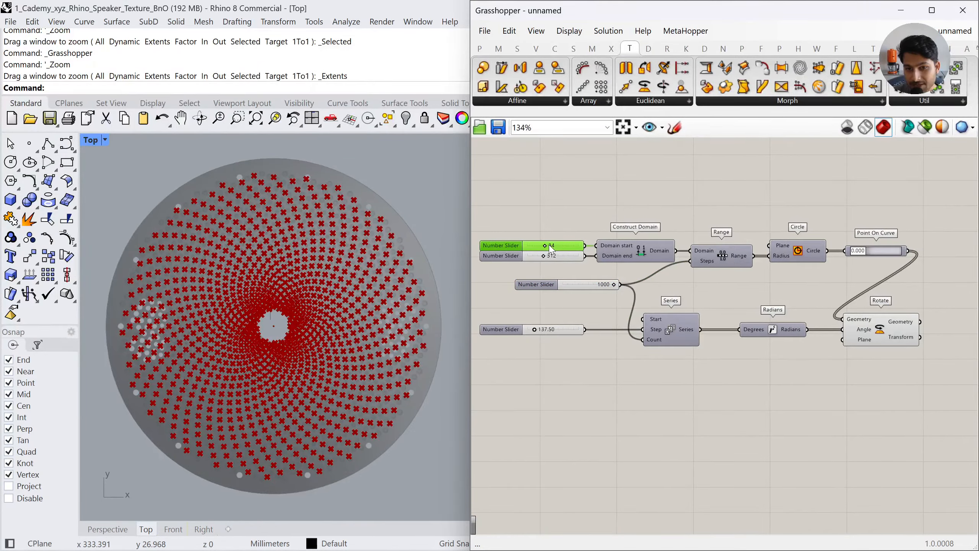
drag(545, 249, 548, 284)
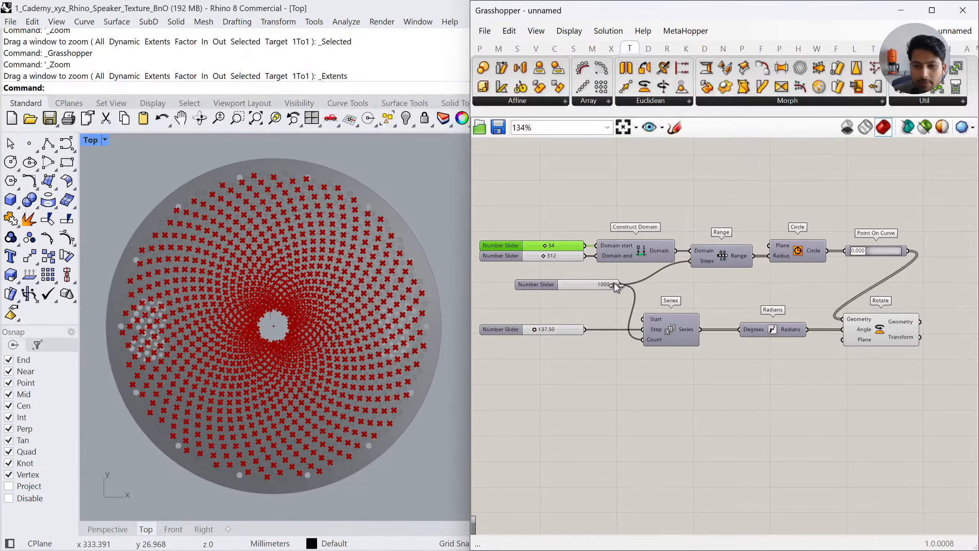
Set the shared count slider to 708 and align it with the radius and angle sliders
drag(613, 285, 601, 308)
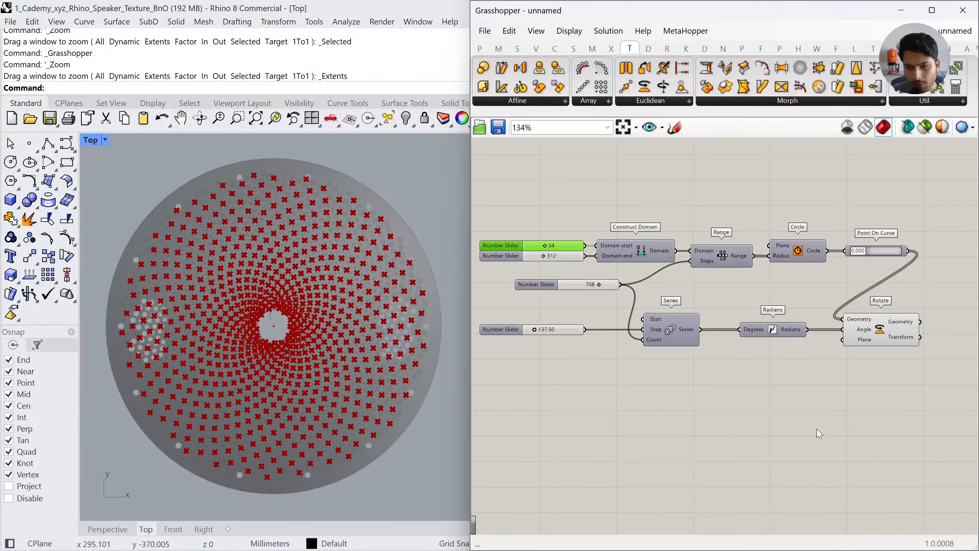
drag(550, 286, 528, 294)
drag(549, 368, 520, 245)
click(530, 232)
click(574, 310)
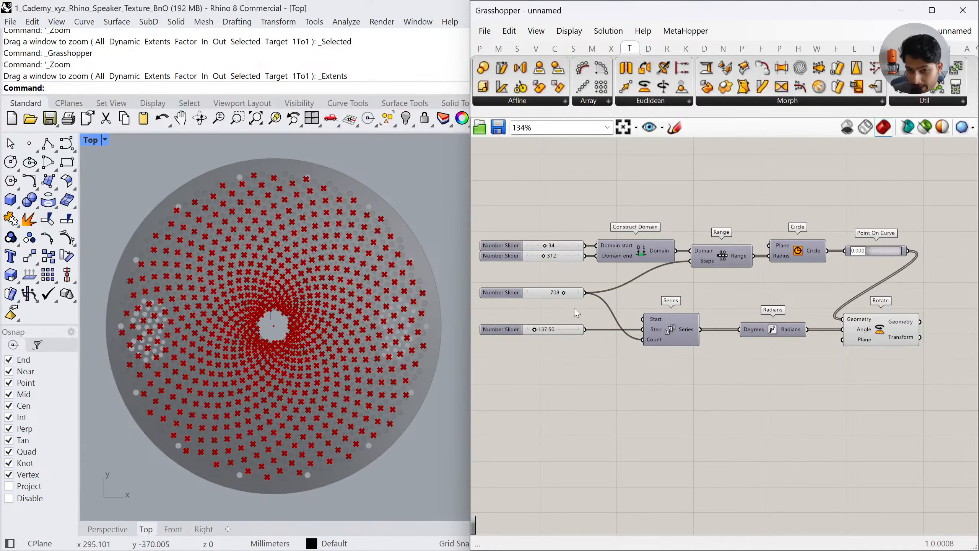
Try the shared count slider at 1000, raise its maximum to 5000 and set it to 5000
drag(565, 292, 579, 292)
scroll(262, 335, up, 8)
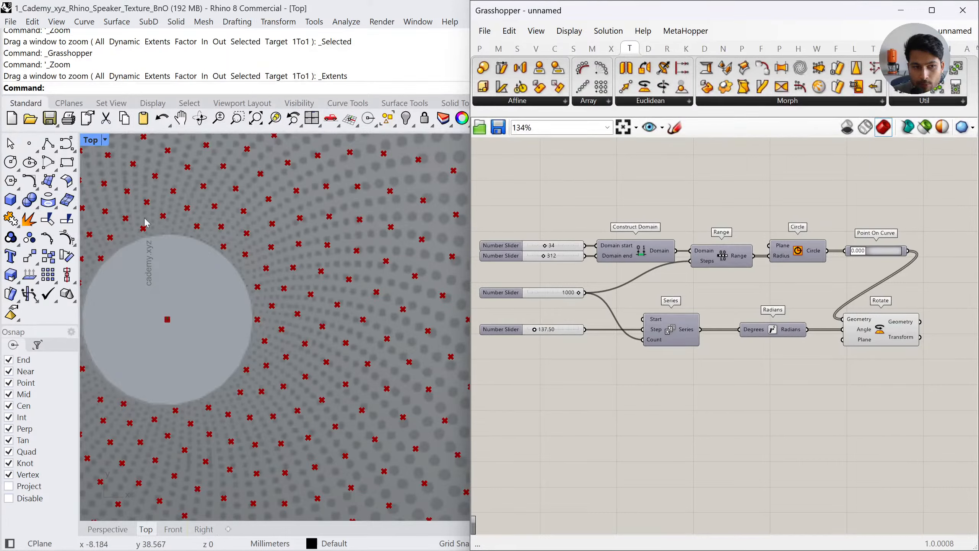
double_click(504, 294)
double_click(543, 335)
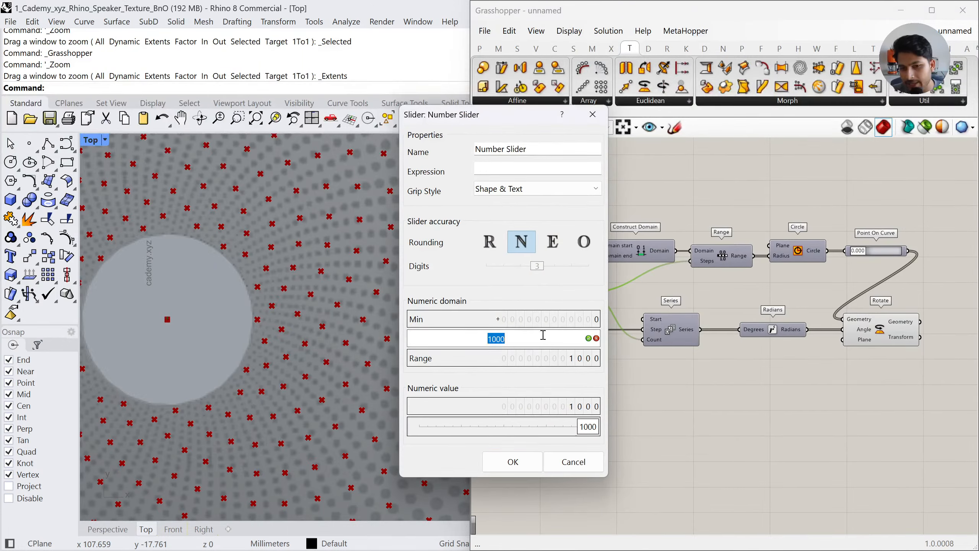
text(5000)
click(512, 462)
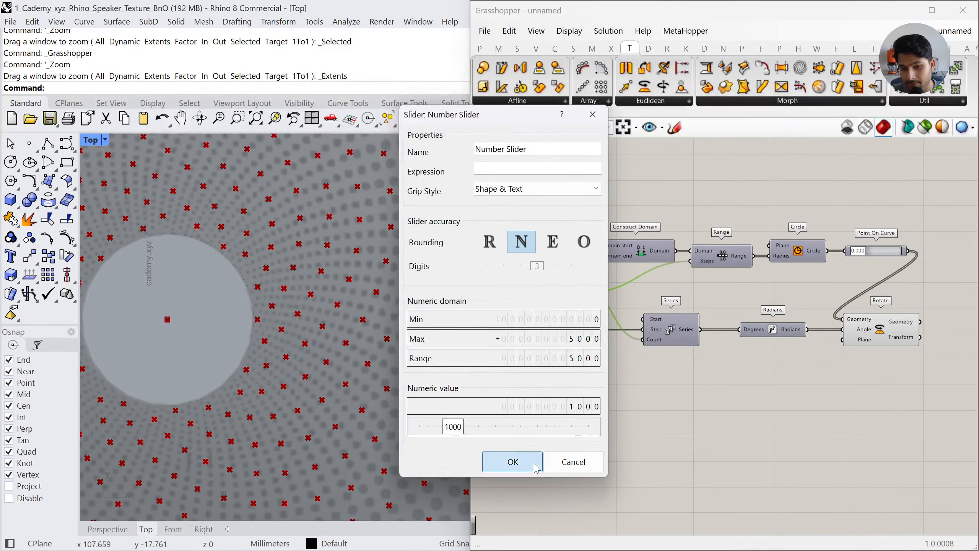
drag(538, 292, 579, 292)
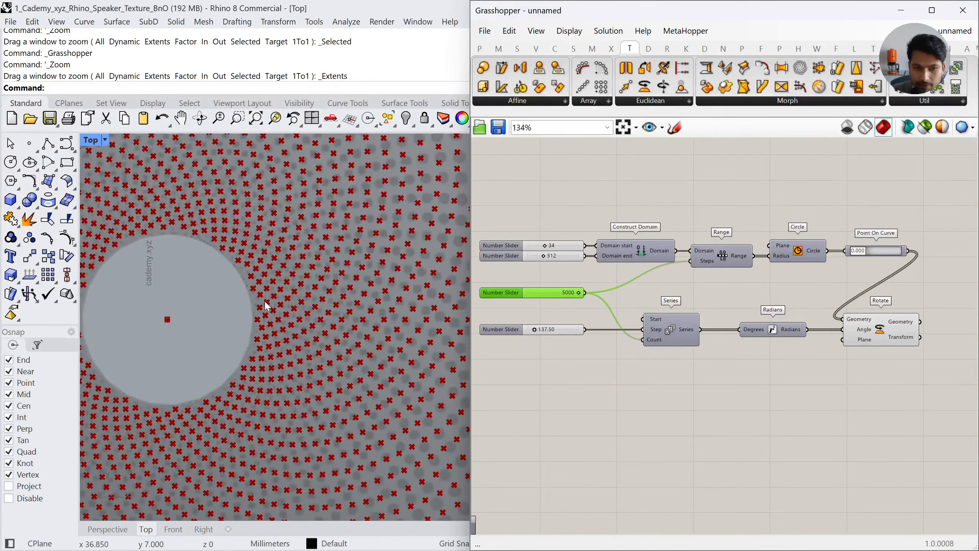
scroll(260, 304, down, 5)
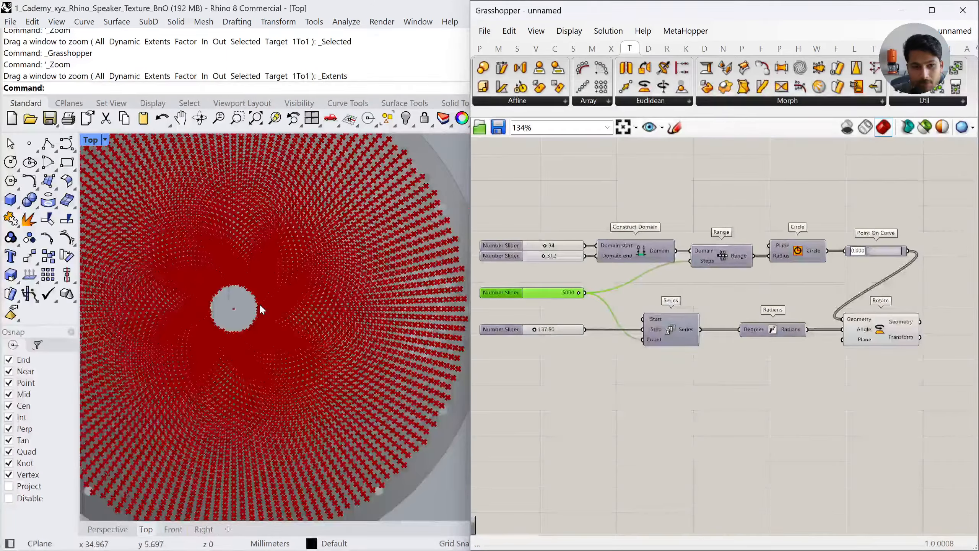
scroll(397, 251, up, 5)
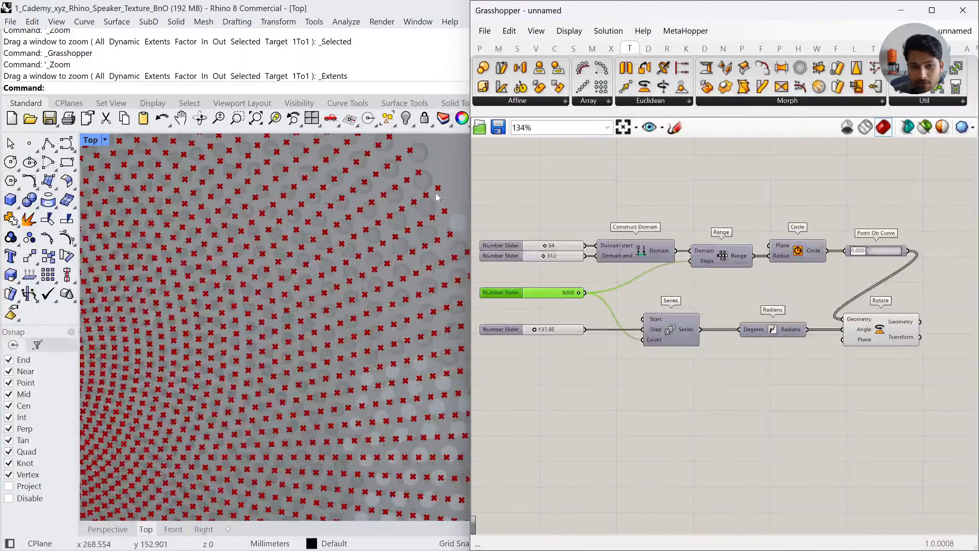
click(370, 272)
key(alt+Tab)
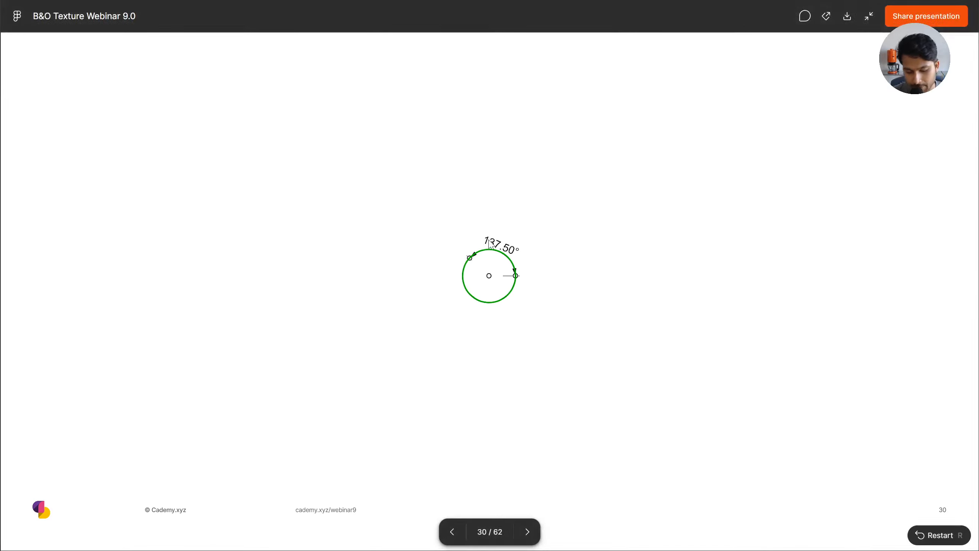
key(Left)
key(Left)
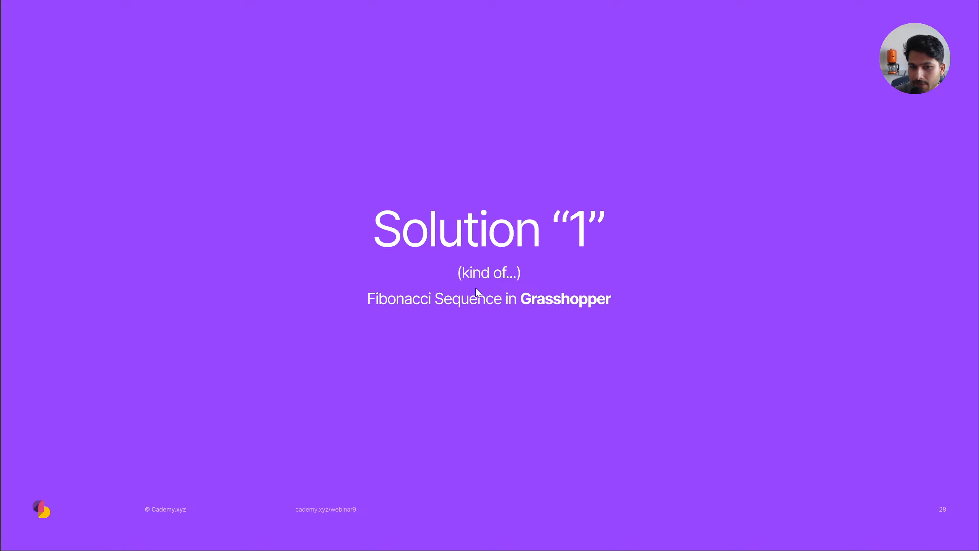
key(Right)
key(Right)
key(Right)
key(Right)
key(Right)
key(Right)
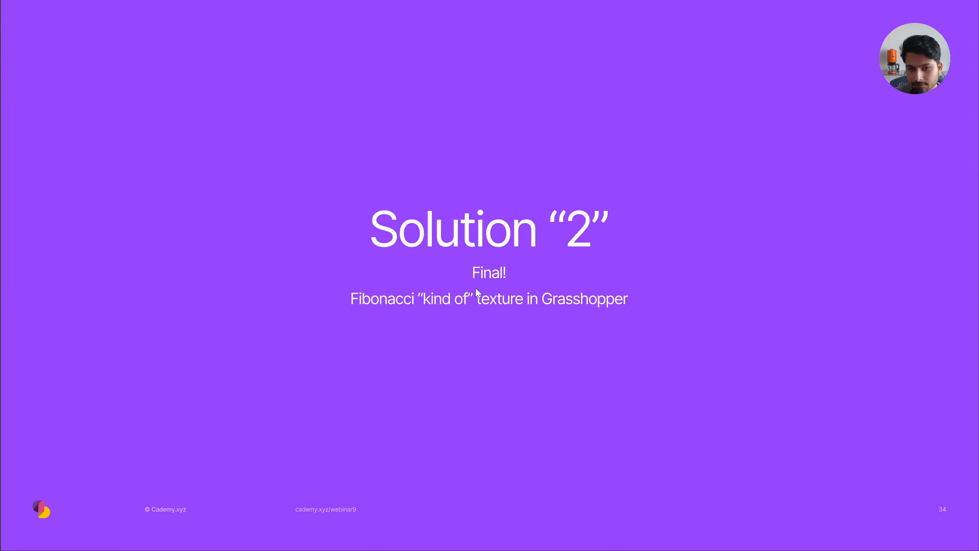
key(Right)
key(Right)
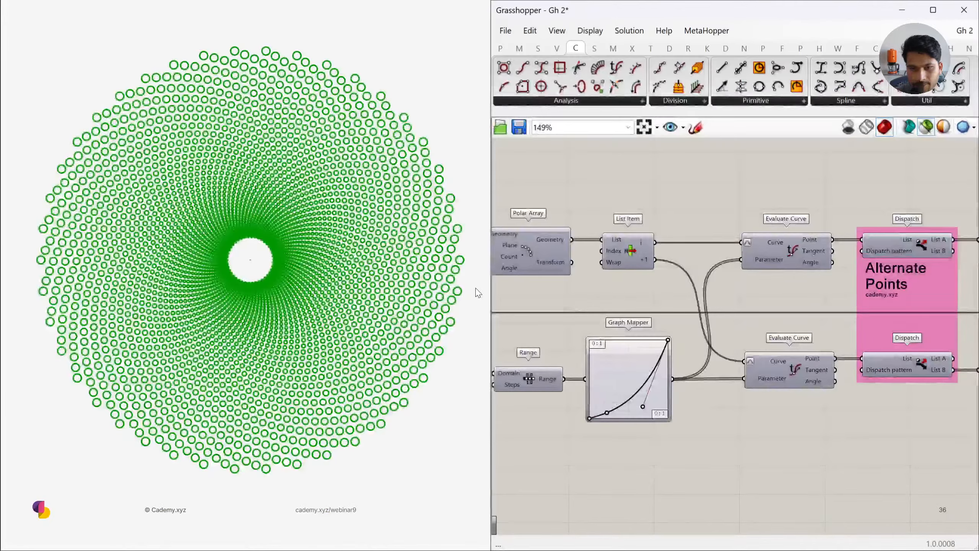
key(Left)
key(Left)
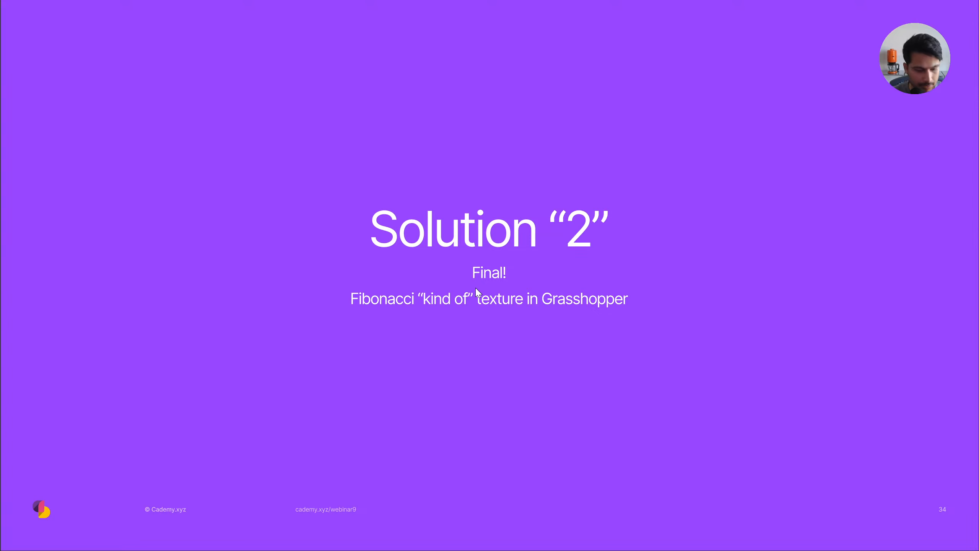
key(alt+Tab)
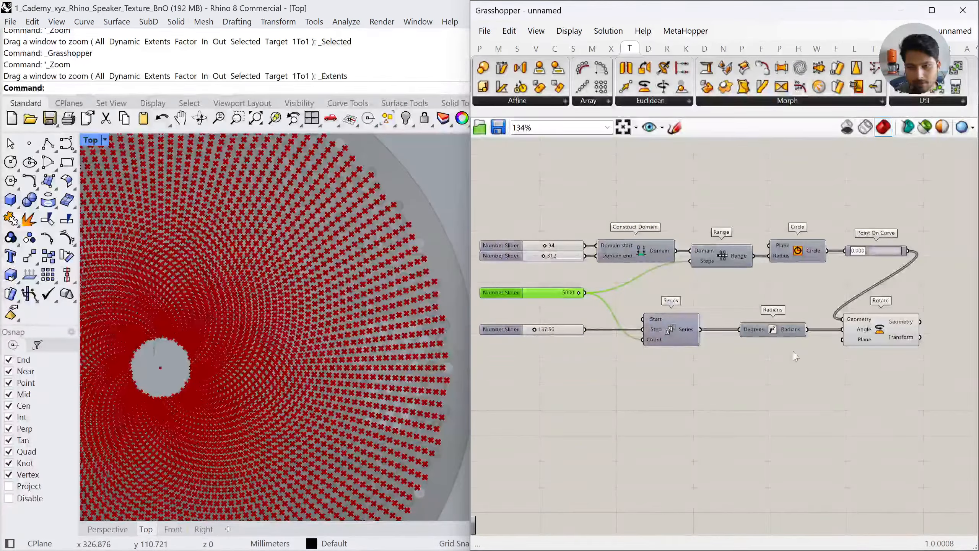
Show the preview of the Circle component's concentric circles and hide it again
drag(799, 395, 477, 186)
click(808, 277)
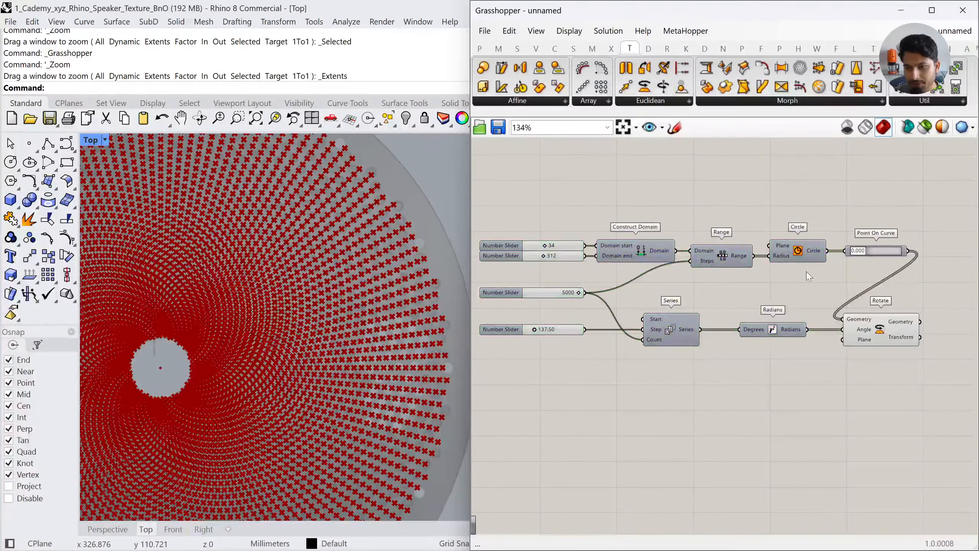
click(798, 254)
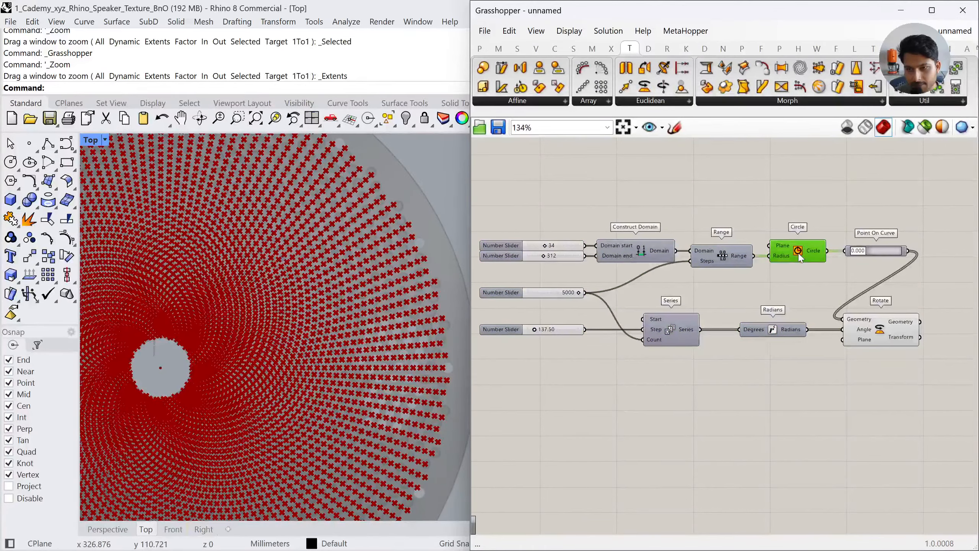
middle_click(797, 256)
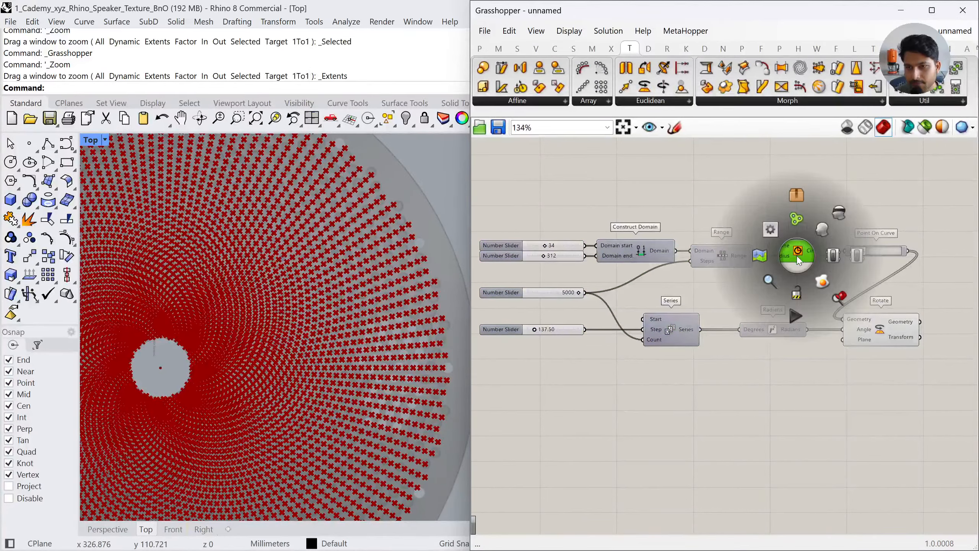
click(821, 232)
middle_click(822, 235)
click(863, 188)
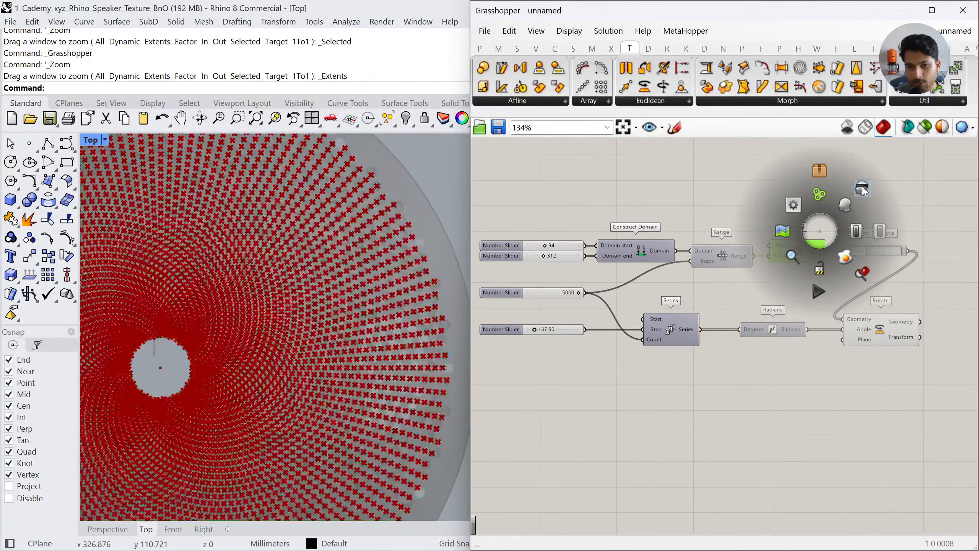
middle_click(807, 254)
click(829, 223)
click(818, 214)
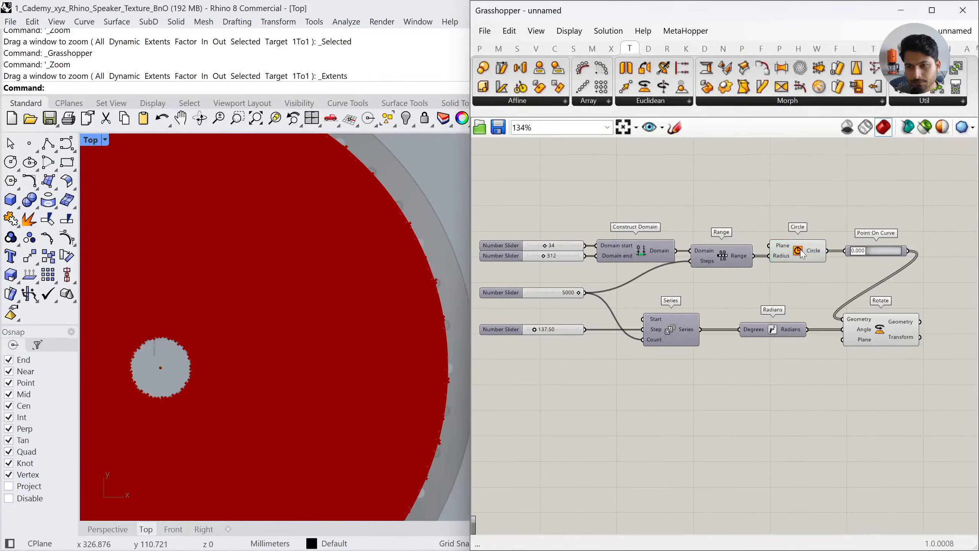
click(799, 250)
middle_click(798, 250)
click(840, 211)
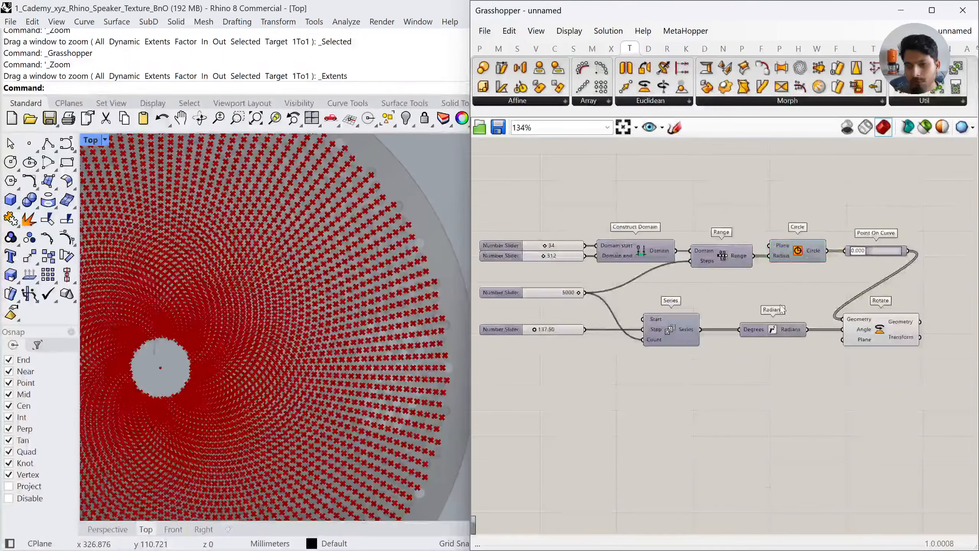
Try a duplicate of the Circle component below the original with its preview shown, and remove it
scroll(701, 225, up, 3)
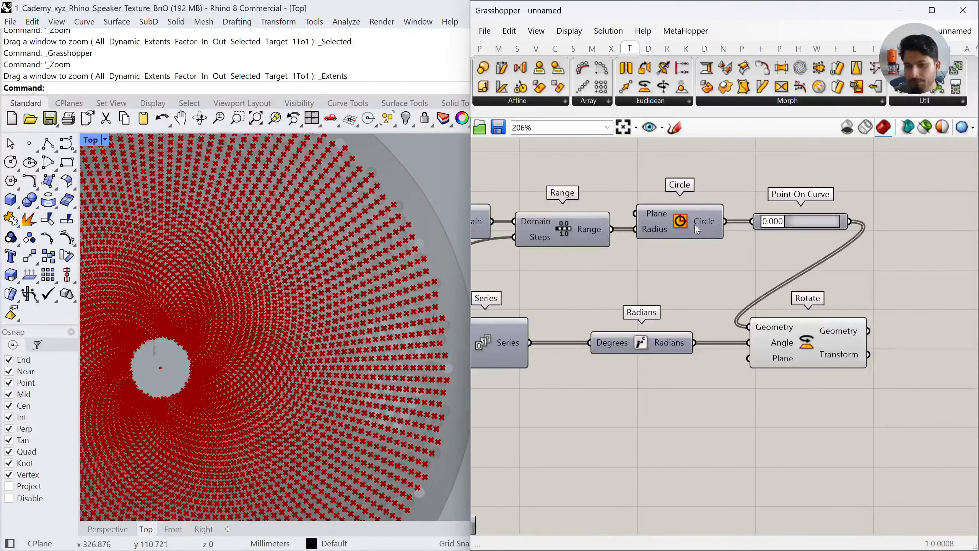
alt+drag(695, 224, 697, 284)
middle_click(703, 286)
click(725, 262)
click(791, 292)
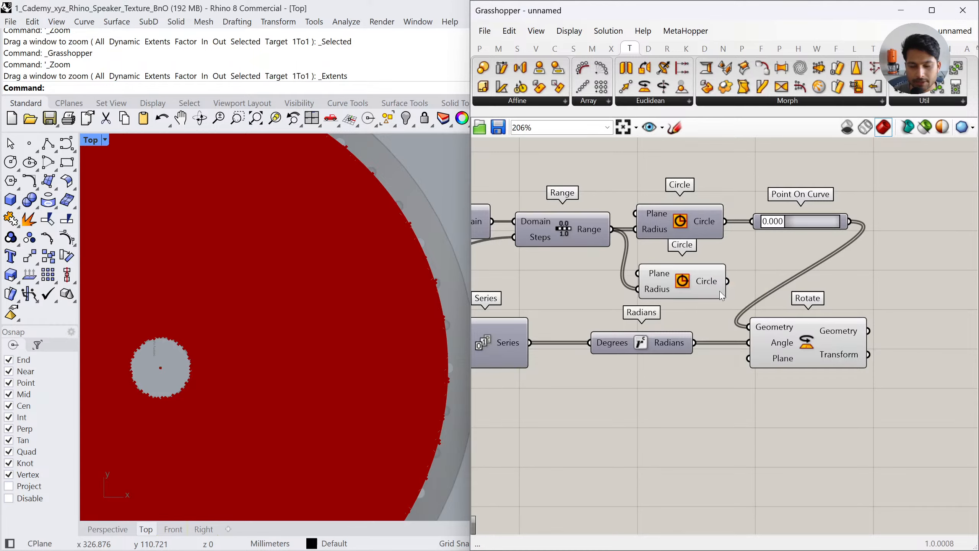
click(690, 264)
key(Delete)
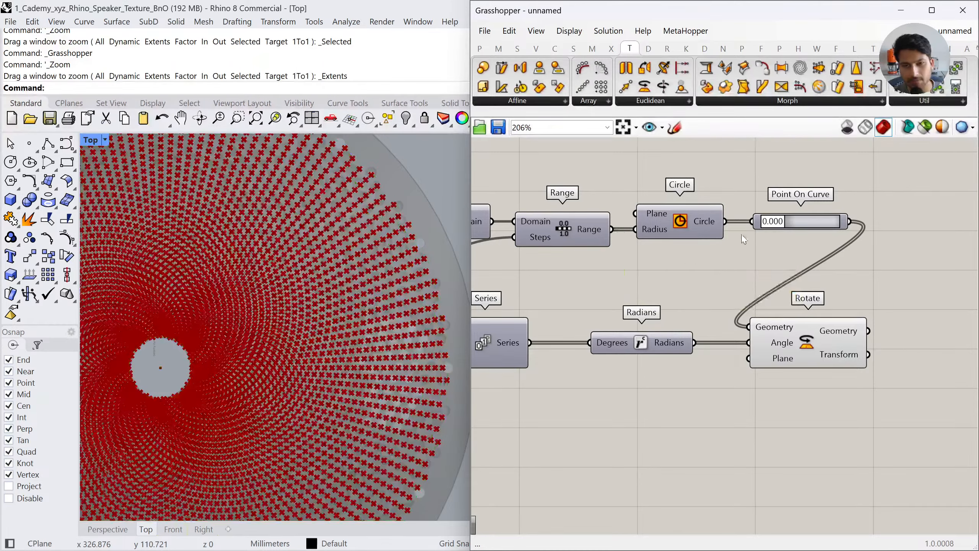
Disable the Circle component feeding Point On Curve and enable it again
scroll(743, 280, down, 3)
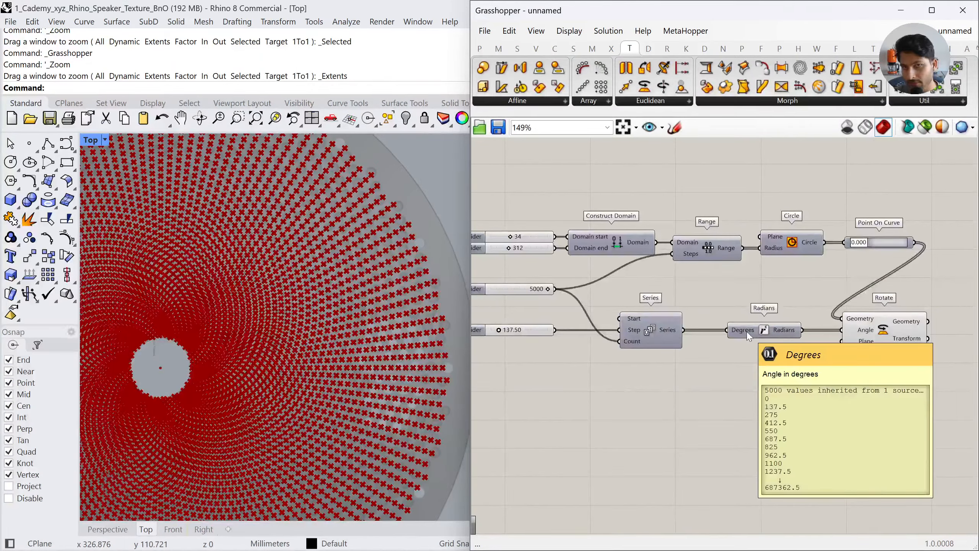
scroll(331, 314, down, 3)
right_drag(333, 316, 370, 289)
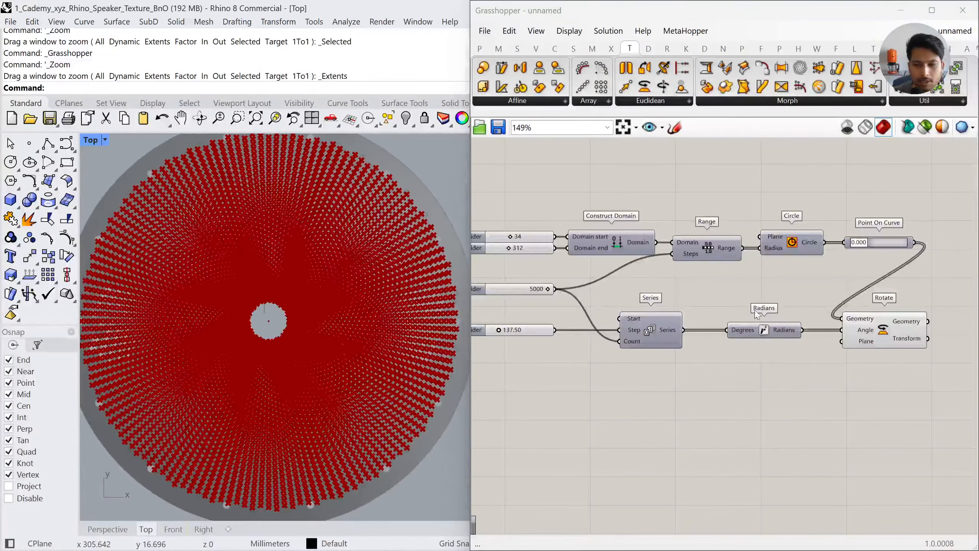
scroll(765, 276, up, 1)
click(787, 241)
middle_click(787, 242)
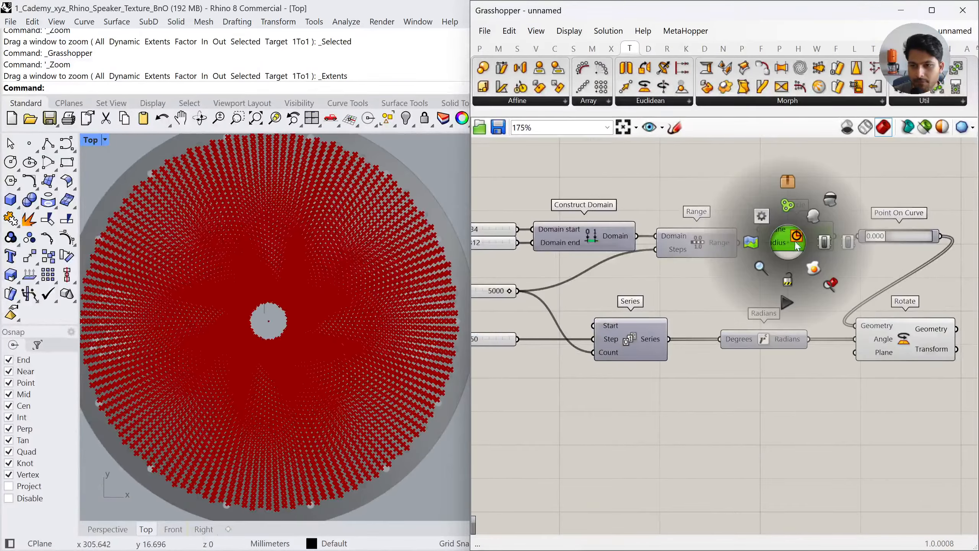
click(846, 243)
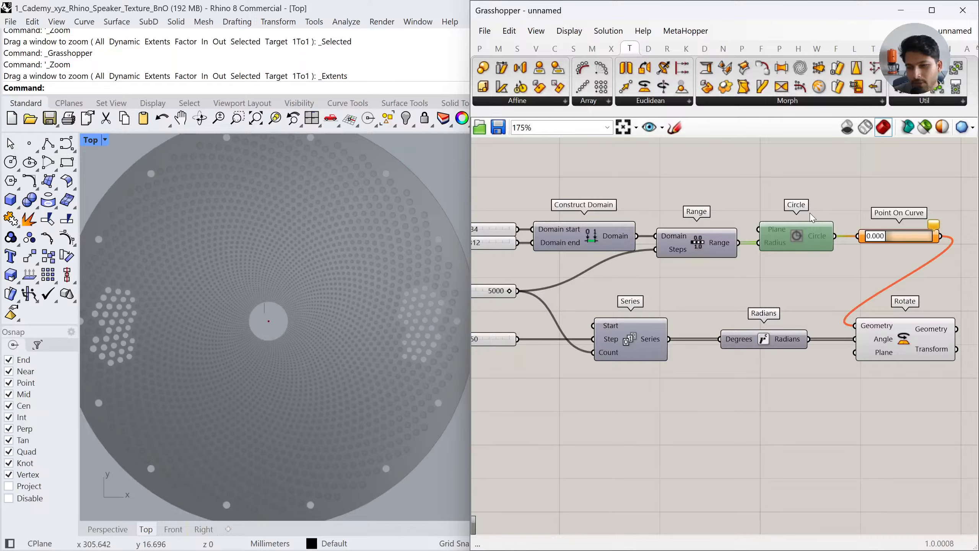
middle_click(810, 233)
click(870, 232)
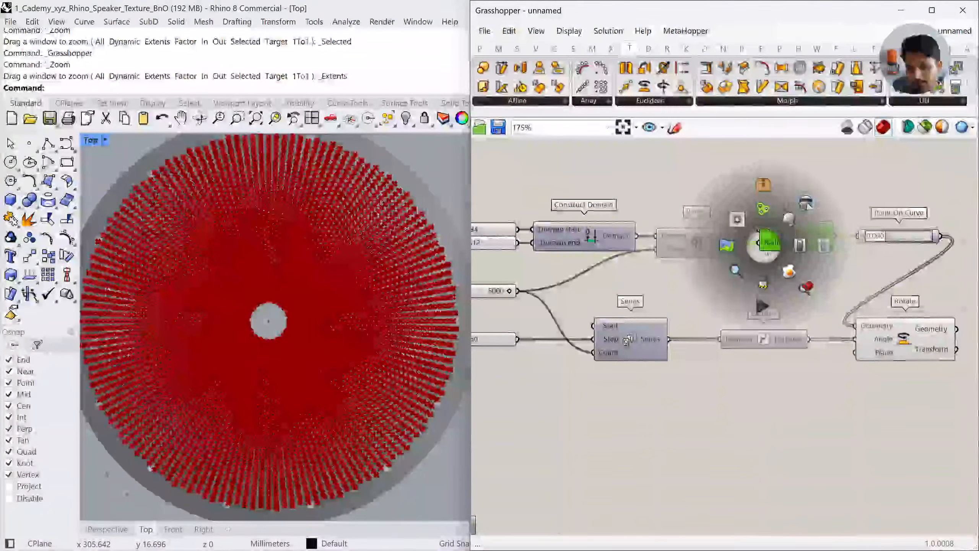
Switch the Circle component's preview on once more and turn it back off
click(805, 201)
middle_click(798, 245)
click(824, 219)
middle_click(805, 242)
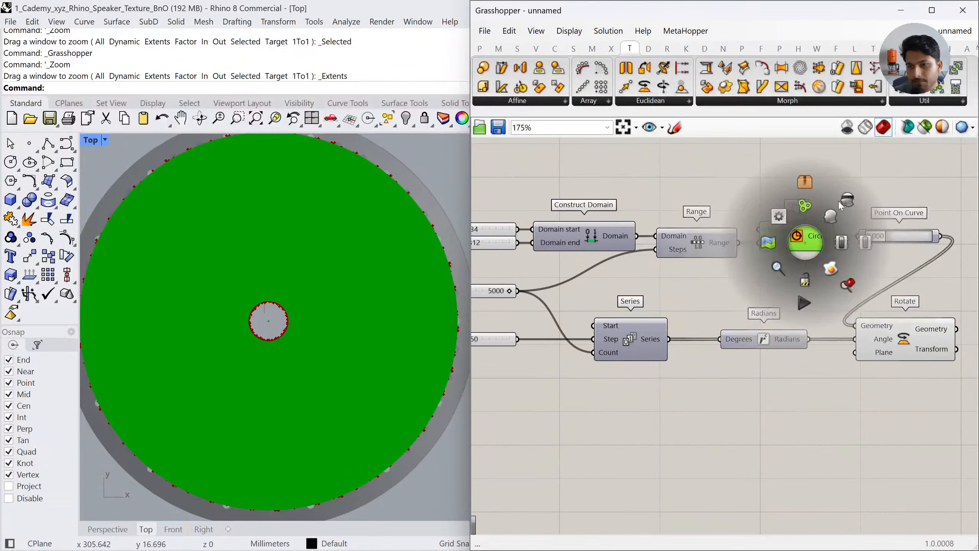
click(844, 203)
Lower the shared count slider to 1471 and fine-tune it to 1303
scroll(787, 274, down, 1)
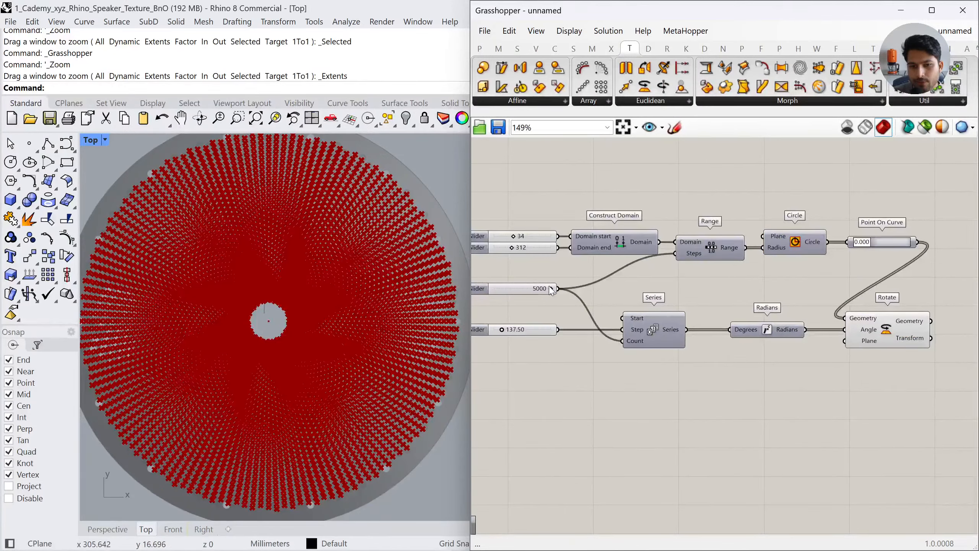
drag(551, 288, 513, 312)
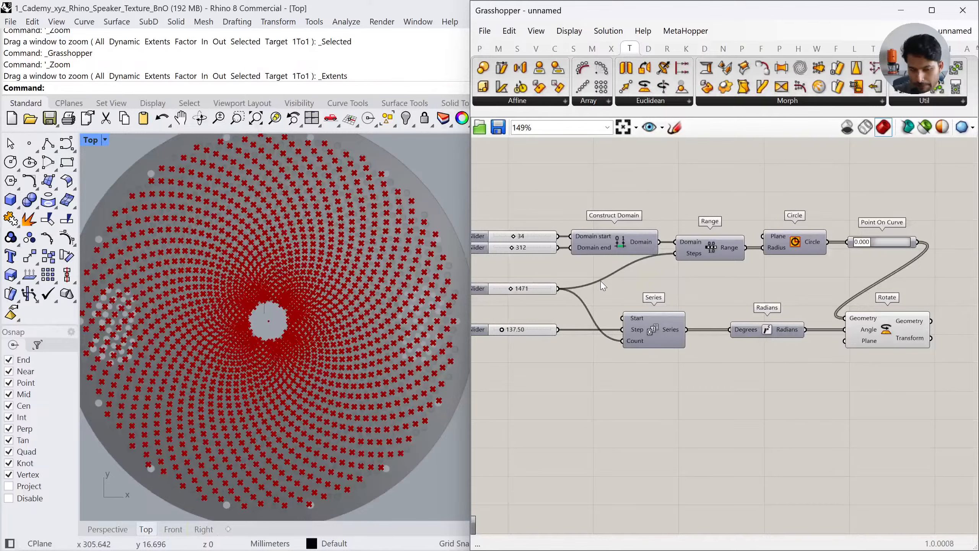
mouse_move(383, 330)
right_down()
mouse_move(392, 319)
mouse_move(378, 325)
right_up()
scroll(459, 332, up, 1)
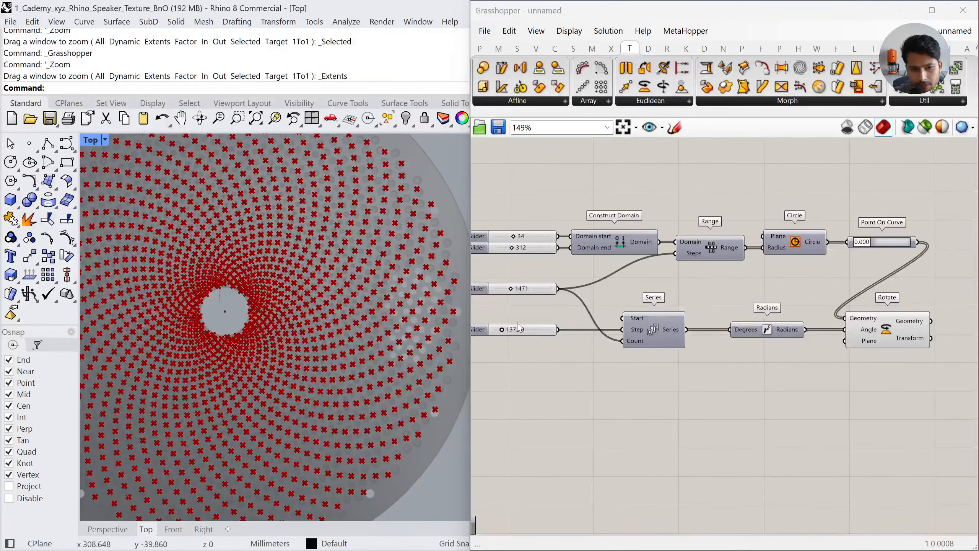
right_drag(547, 313, 572, 310)
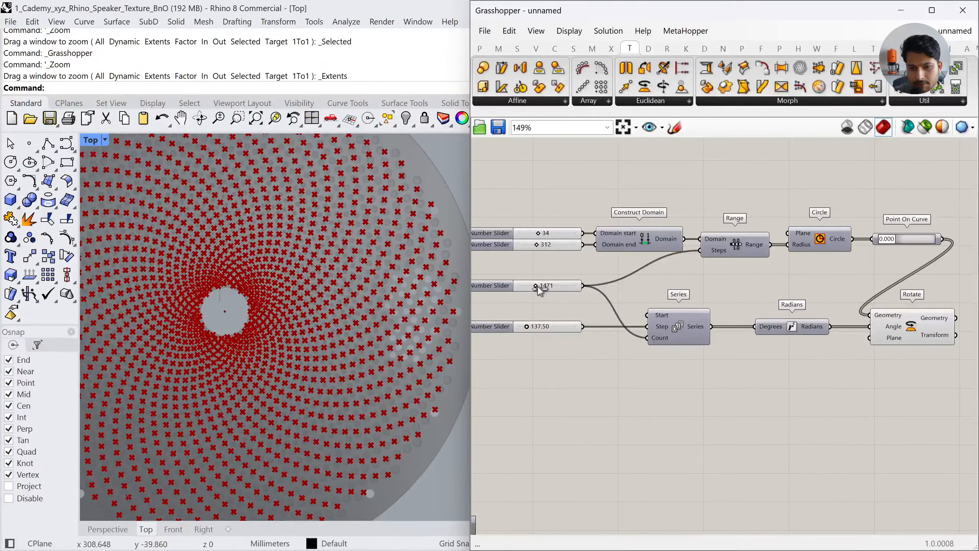
drag(537, 286, 538, 303)
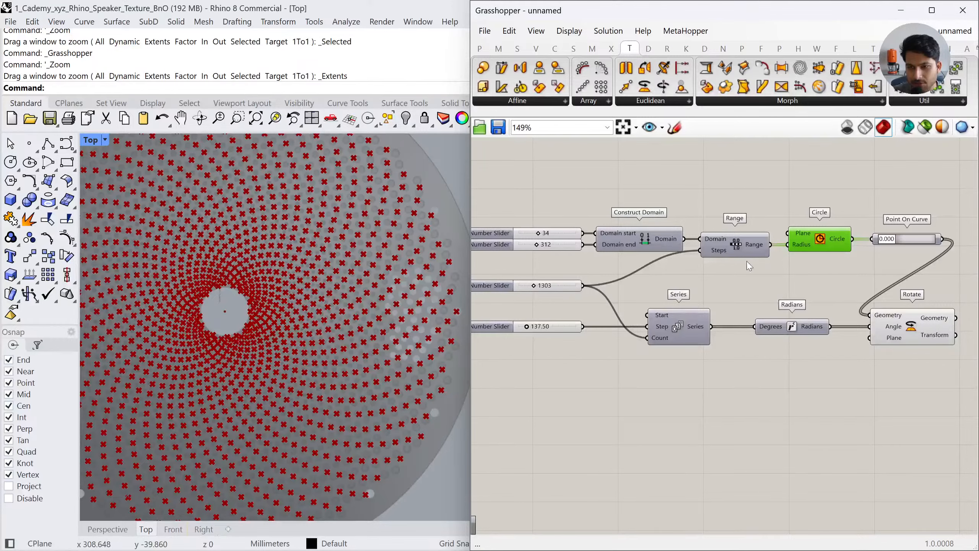
Delete the shared count slider, the 137.50 angle slider, Series and Radians, keeping the circle chain and Rotate
scroll(607, 353, down, 2)
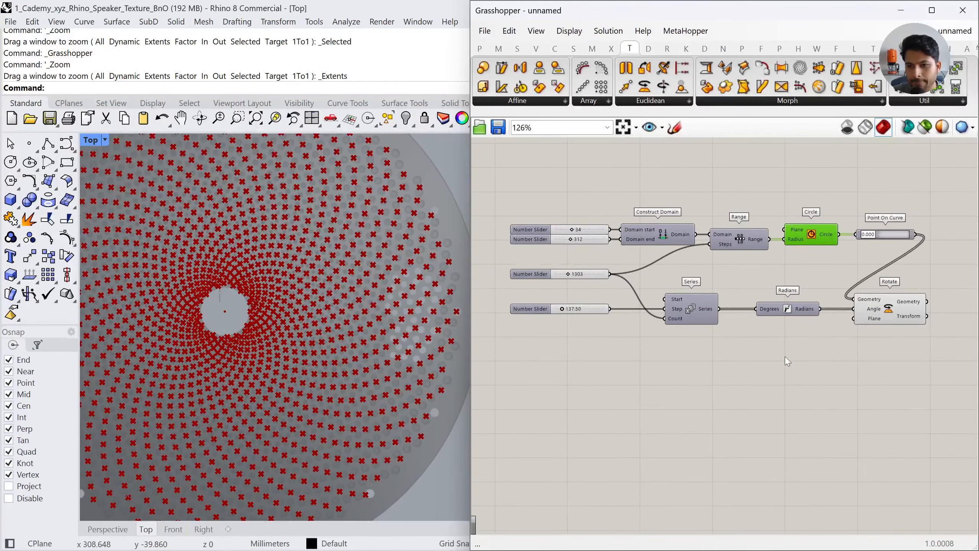
drag(814, 348, 553, 267)
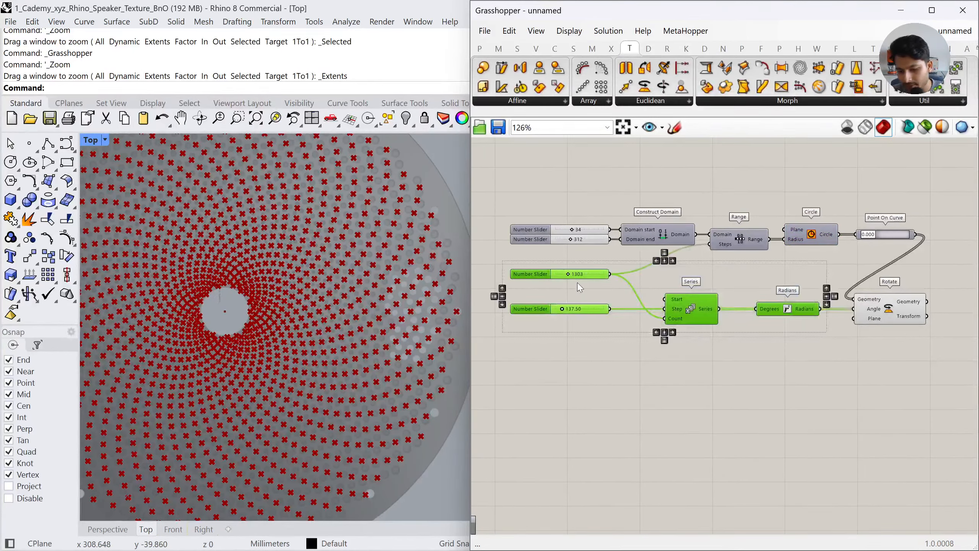
key(Delete)
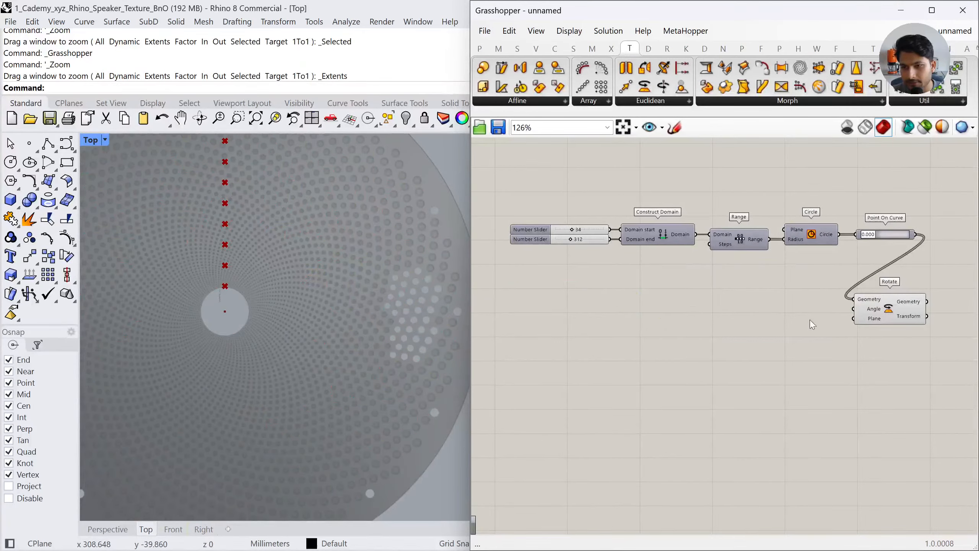
Delete the Rotate and Point On Curve components, keeping the chain that ends at Circle
right_drag(819, 268, 787, 266)
scroll(849, 305, up, 2)
click(851, 305)
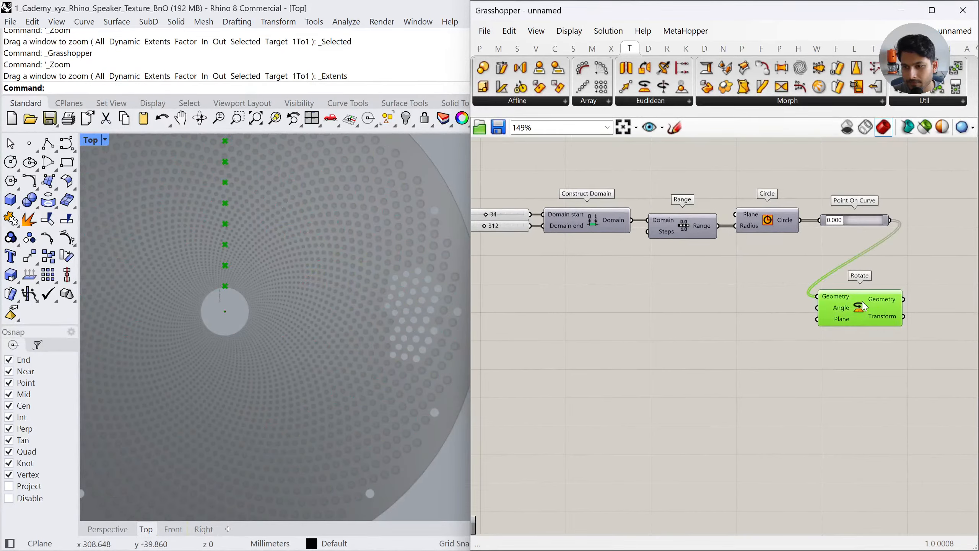
key(Delete)
click(869, 225)
key(Delete)
right_drag(736, 259, 841, 301)
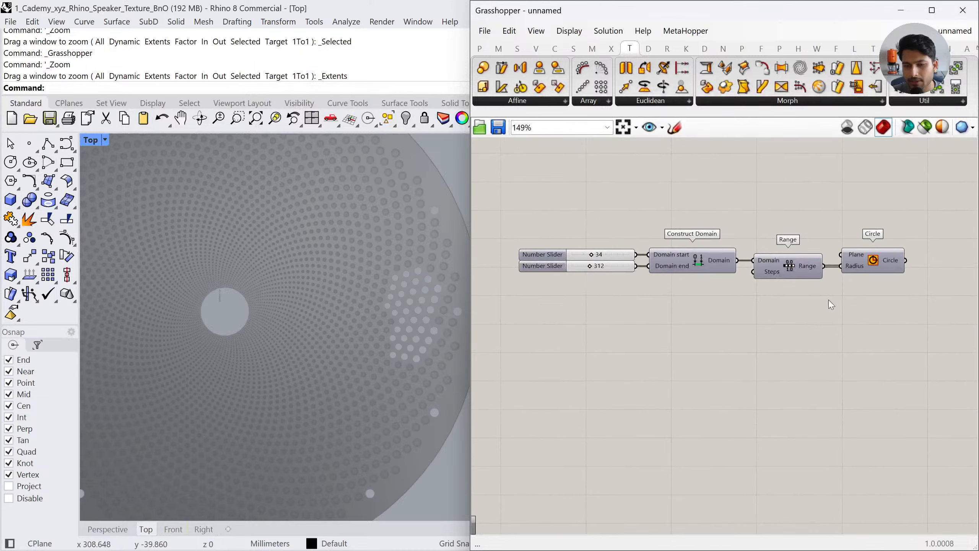
drag(617, 289, 543, 221)
click(600, 336)
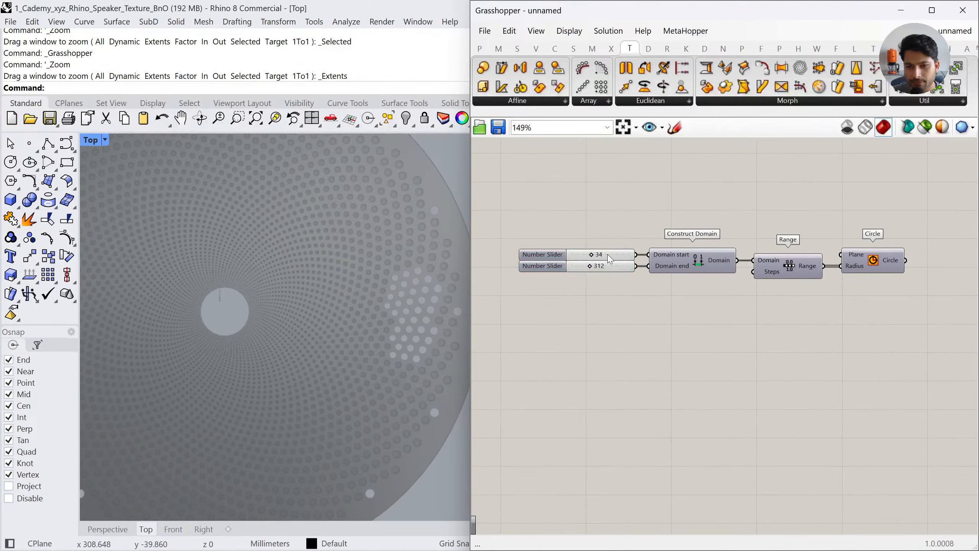
click(608, 255)
click(611, 267)
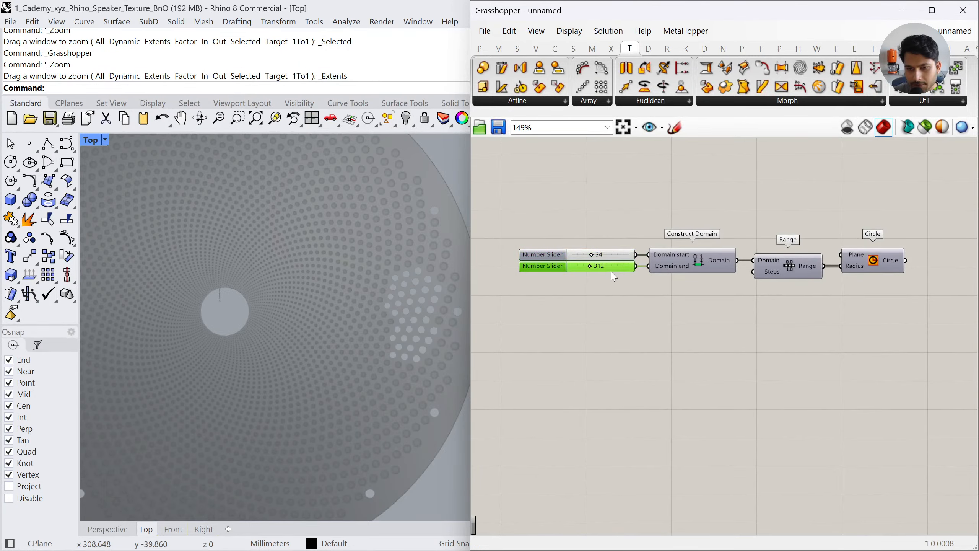
click(773, 266)
Turn on the Circle component's preview and frame all the concentric circles in the Top viewport
click(871, 269)
middle_click(869, 265)
click(894, 237)
click(819, 344)
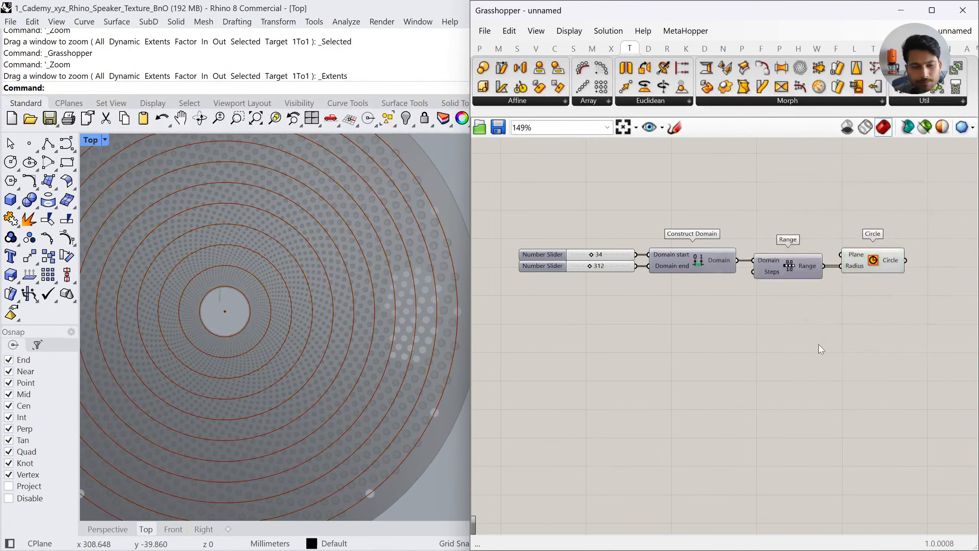
scroll(374, 281, down, 3)
right_drag(362, 294, 357, 313)
Add an Evaluate Curve component to the canvas and place it below the Circle component
right_drag(895, 339, 875, 322)
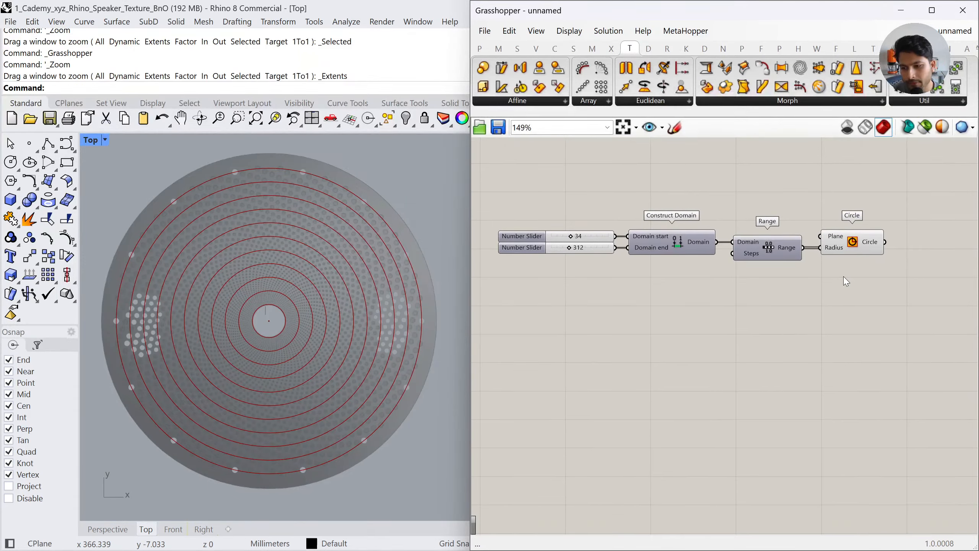
right_drag(851, 326, 830, 312)
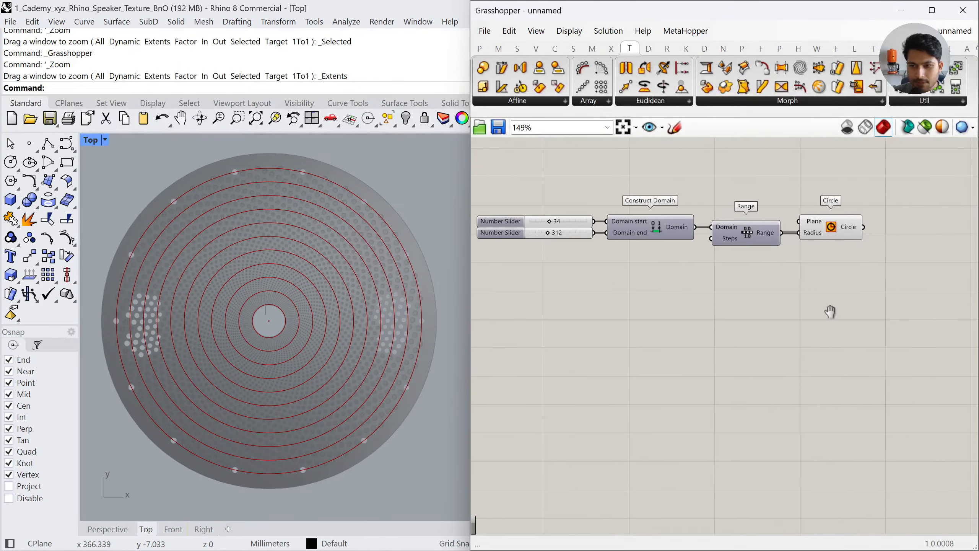
double_click(825, 314)
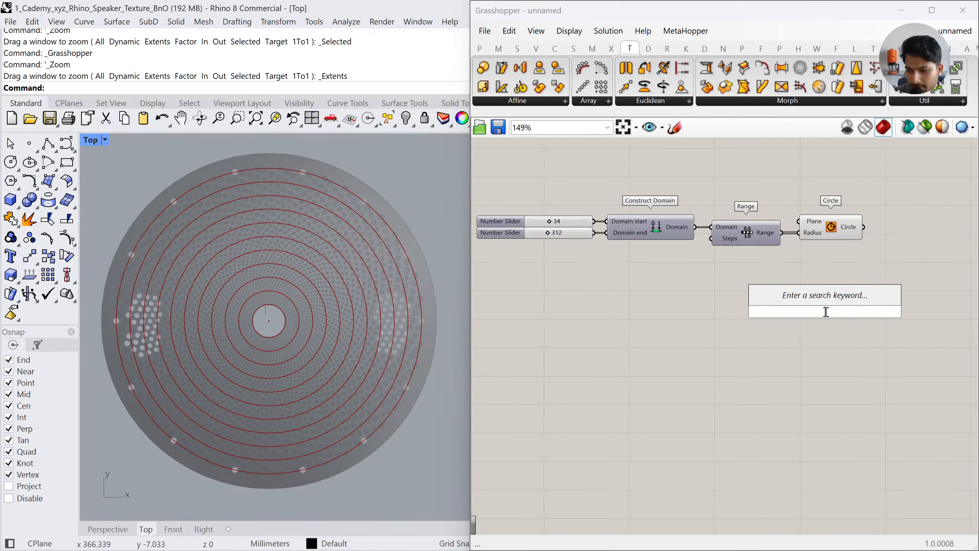
text(evalute curve)
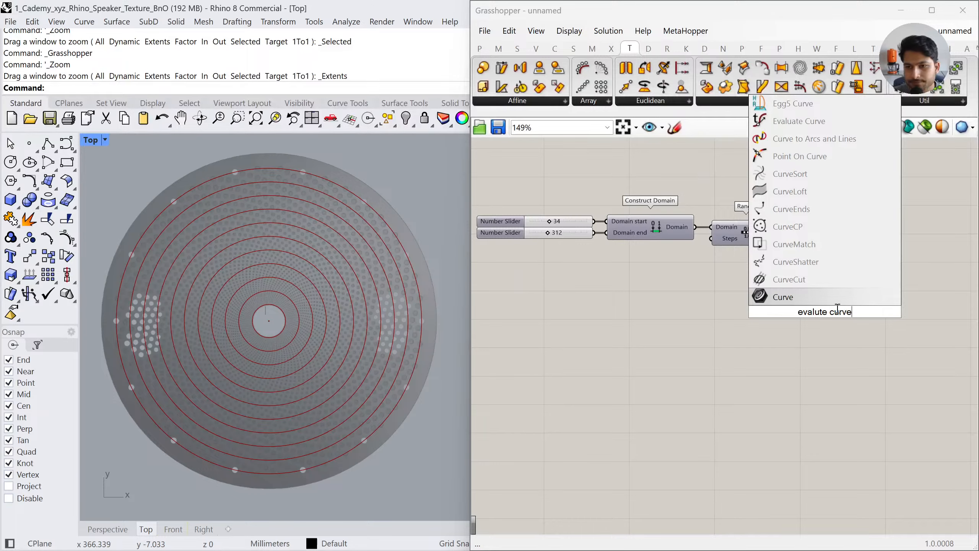
click(798, 121)
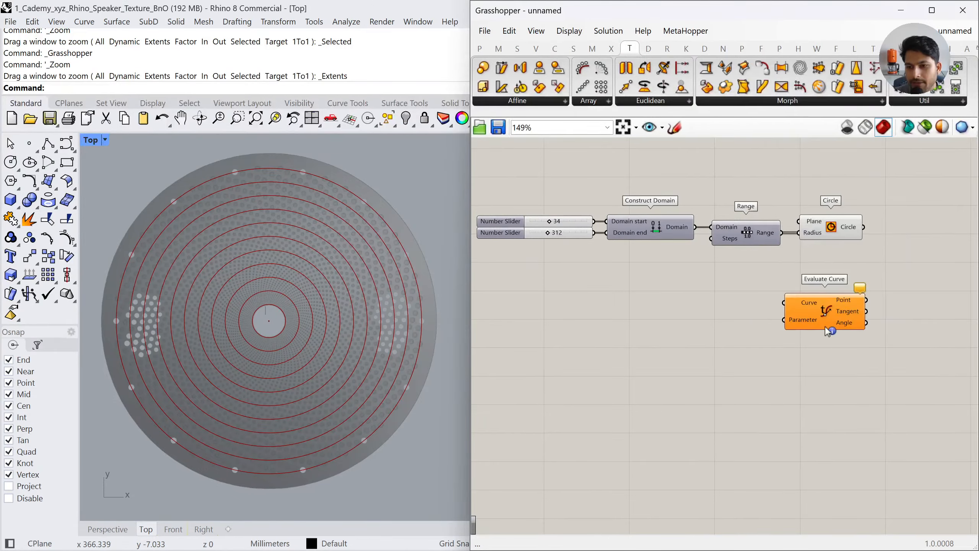
click(555, 49)
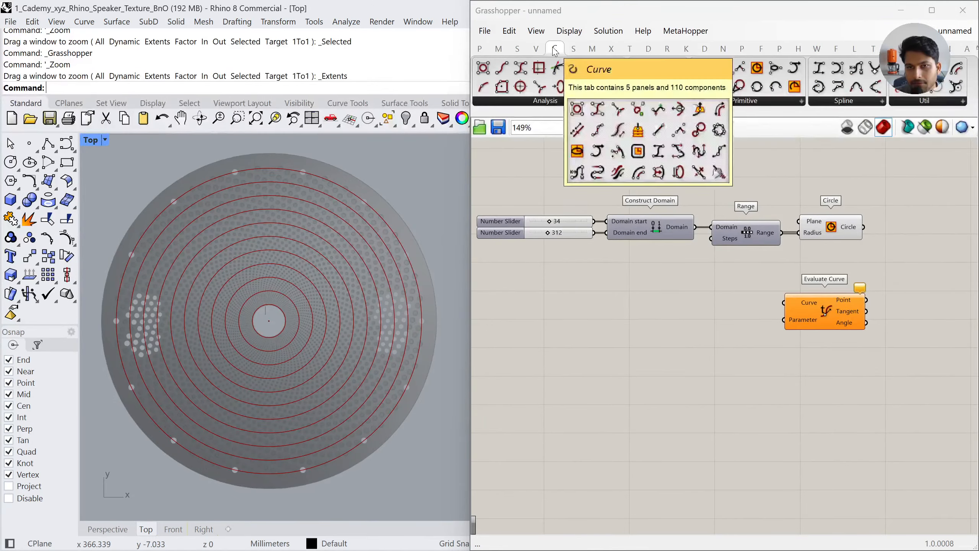
click(567, 101)
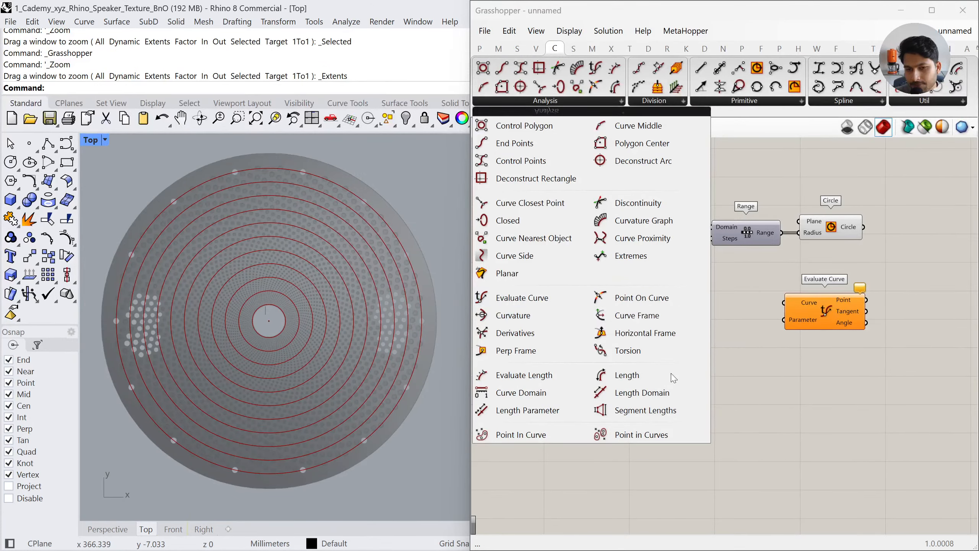
right_drag(757, 294, 773, 296)
drag(830, 315, 857, 315)
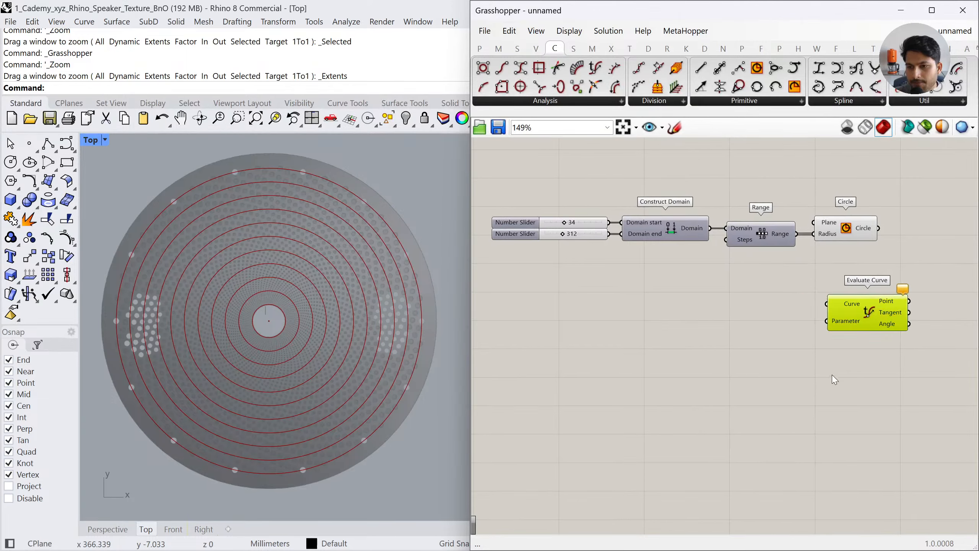
click(832, 375)
Switch to Rhino and draw a degree-3 control point curve in the empty space beside the speaker in the Top viewport
scroll(320, 212, down, 3)
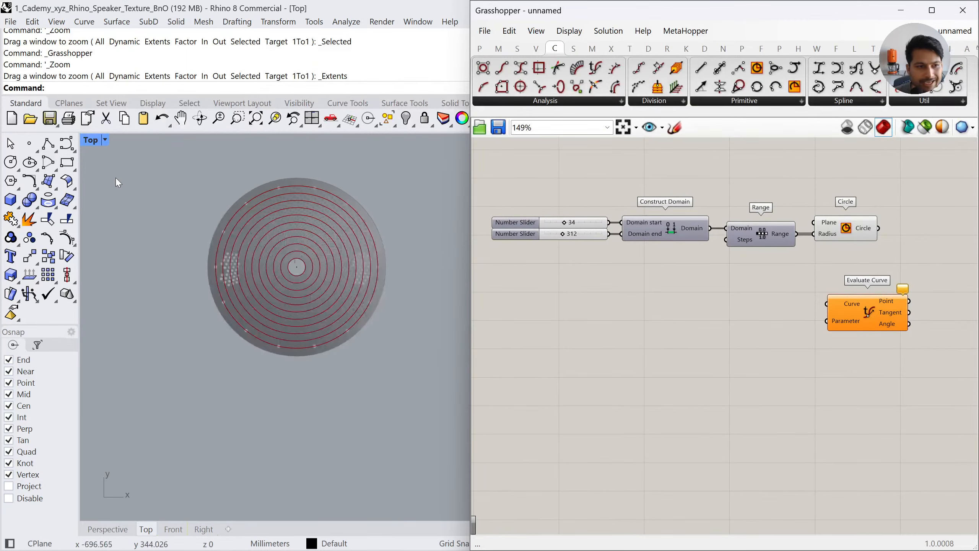
click(67, 143)
click(140, 209)
click(123, 271)
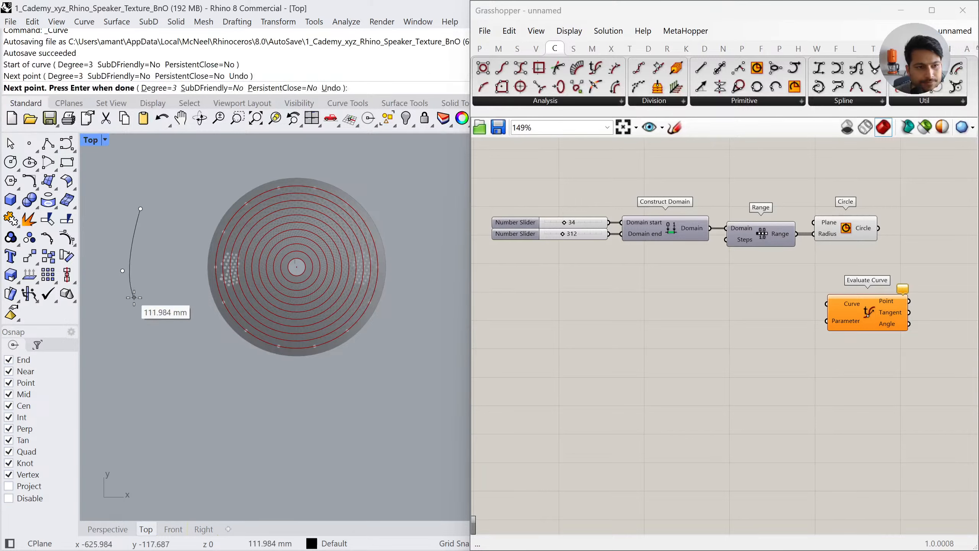
click(138, 300)
click(296, 267)
right_click(153, 421)
key(ctrl+z)
Draw an open S-shaped control-point curve with five points below the concentric circles in the Top view
right_click(166, 362)
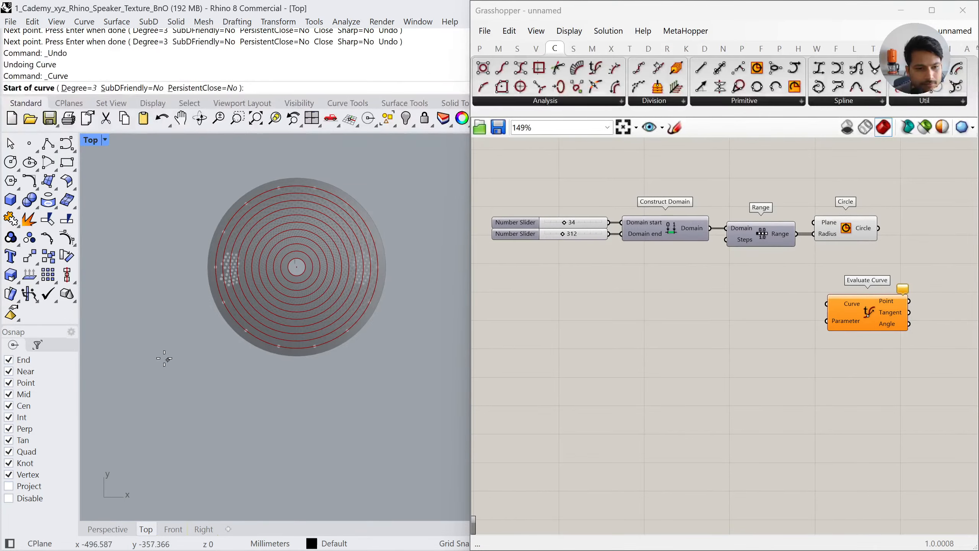
click(151, 330)
click(147, 395)
click(232, 398)
click(240, 442)
click(191, 506)
right_click(192, 506)
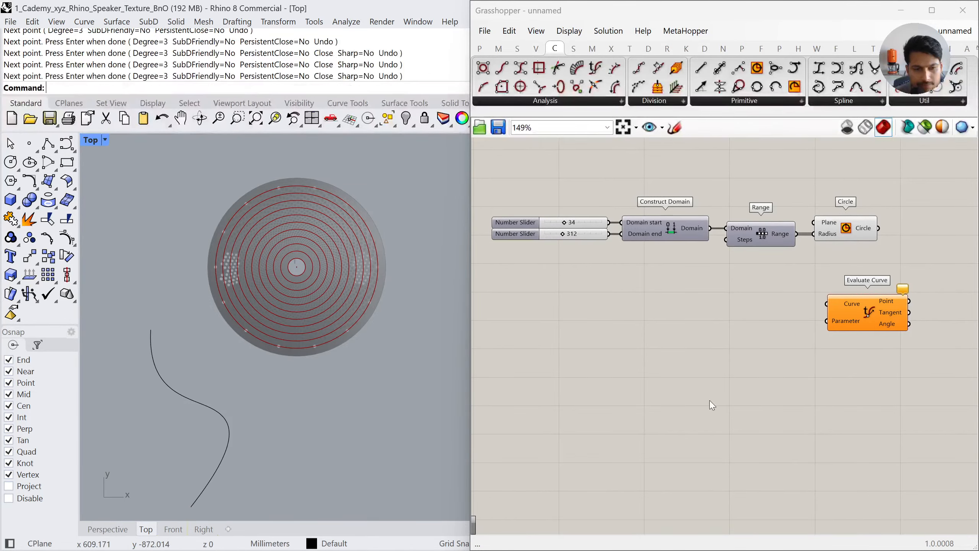
Add a Curve parameter beside Evaluate Curve, connect it to the Curve input, and reference the drawn S-shaped curve
double_click(748, 350)
text(curve)
key(Return)
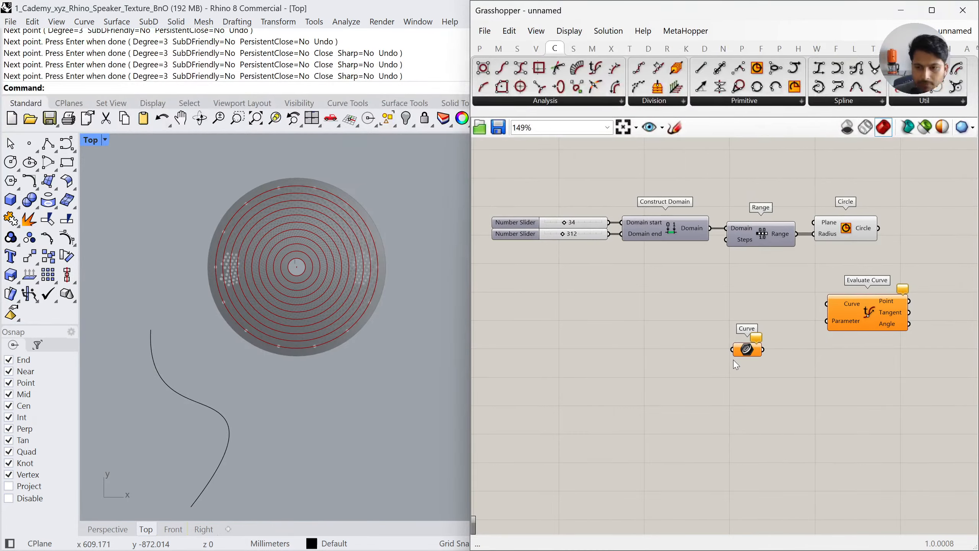
drag(859, 317, 803, 357)
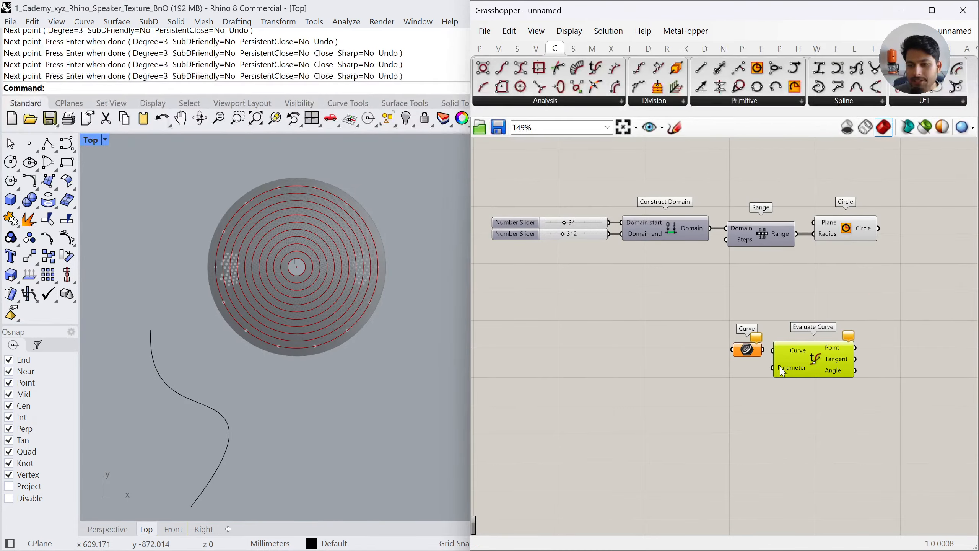
right_click(749, 353)
click(792, 455)
click(218, 454)
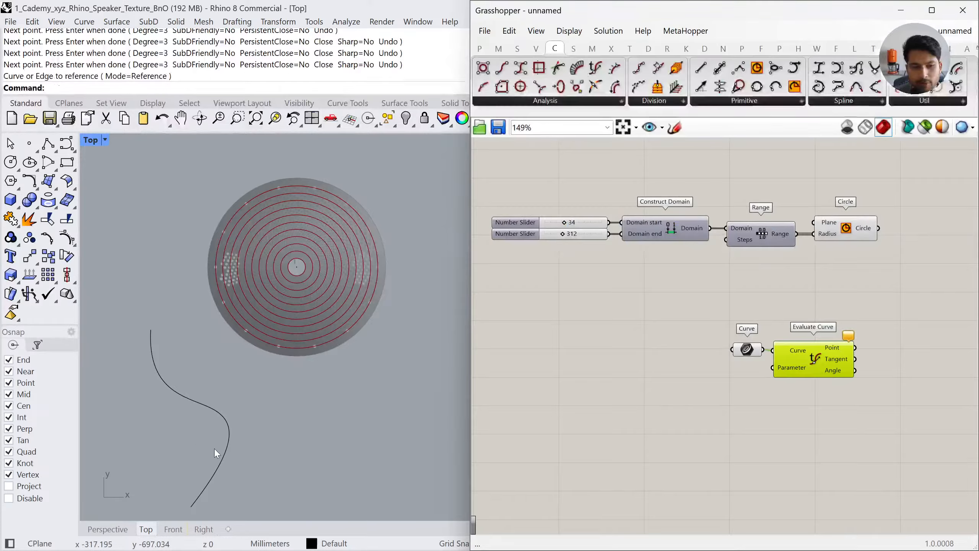
Add a number slider with value 0.50 and connect it to the Parameter input of Evaluate Curve
scroll(709, 396, up, 1)
double_click(724, 418)
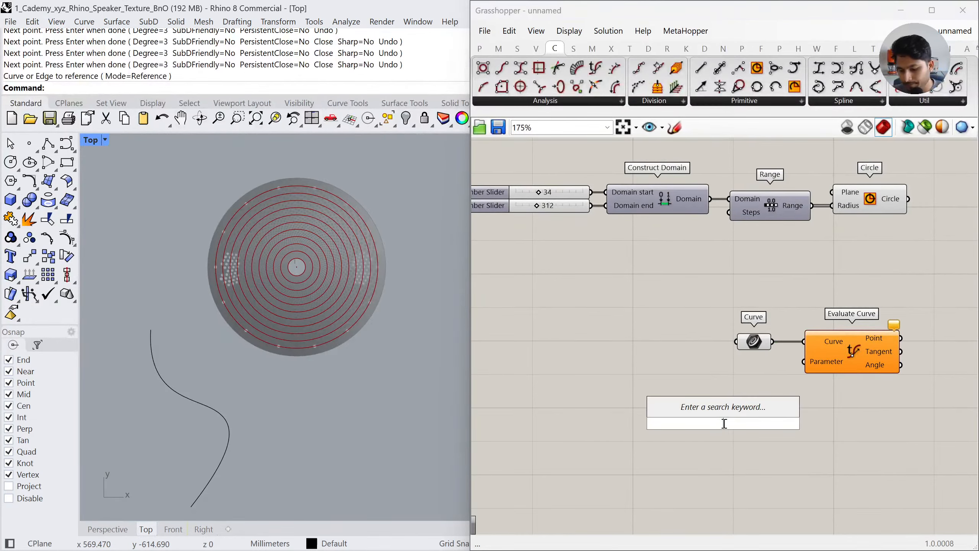
text(0.50)
key(Return)
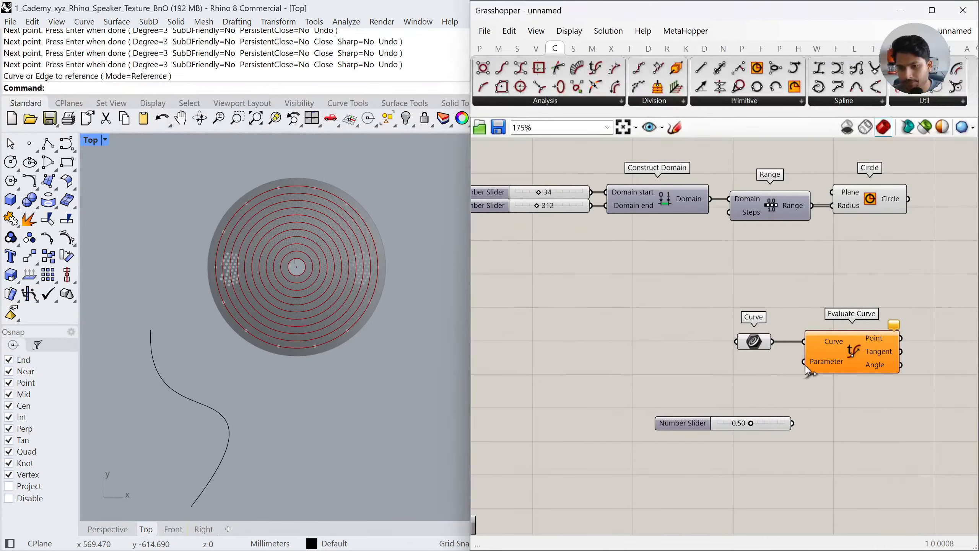
drag(803, 362, 723, 400)
click(851, 339)
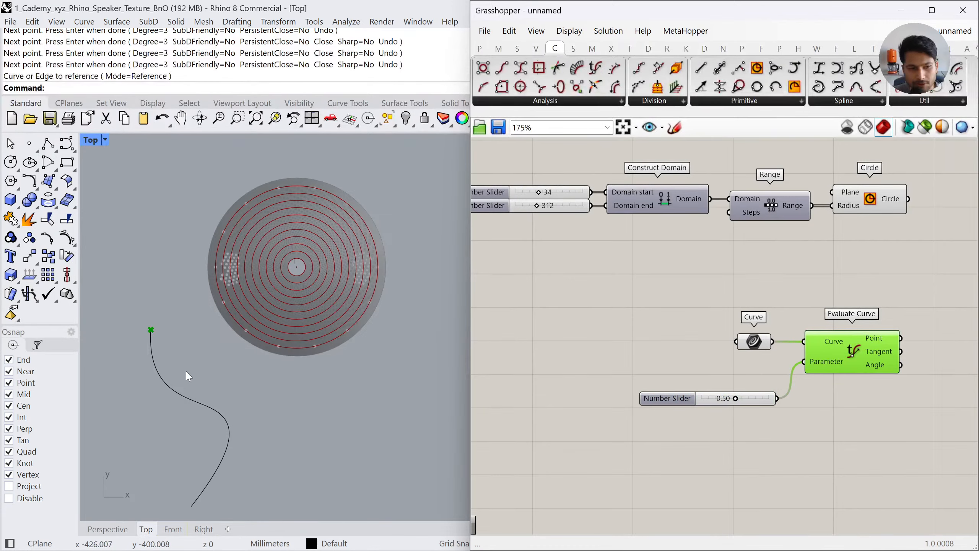
Examine the S-shaped curve's detailed object description with the What command, focusing on its knot domain
right_drag(148, 358, 161, 318)
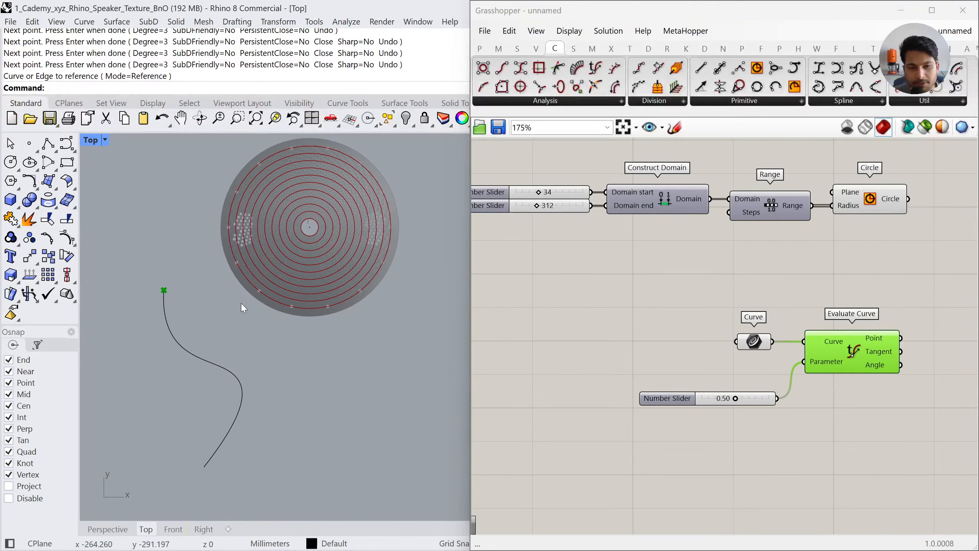
click(165, 321)
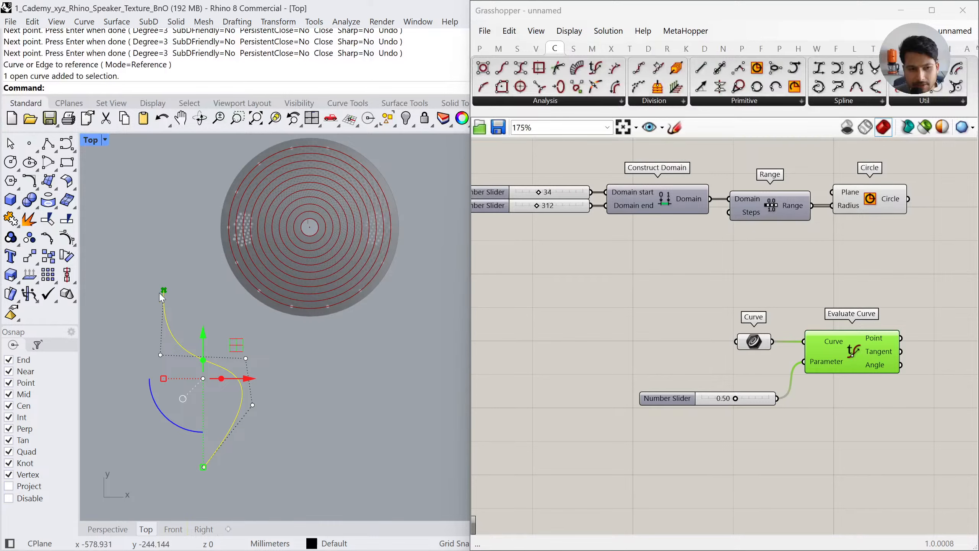
text(Do)
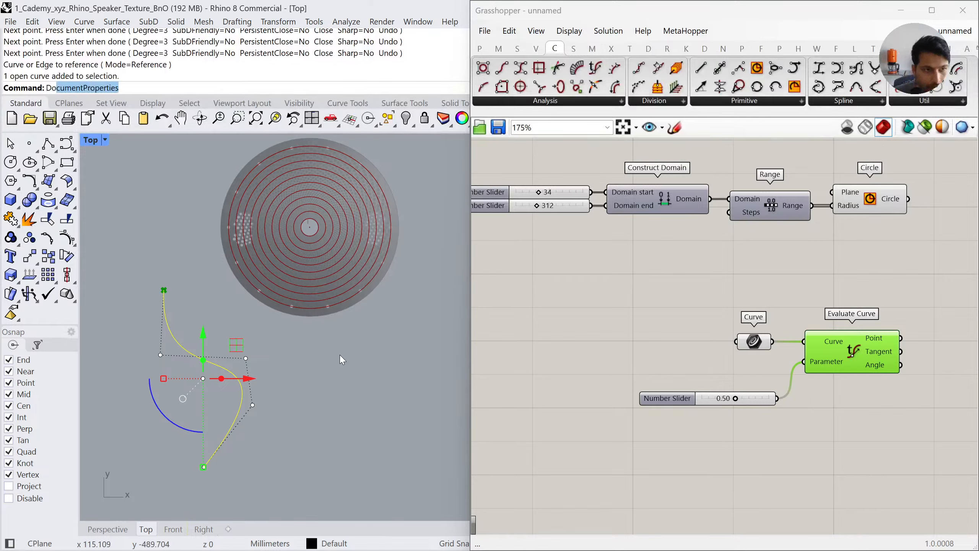
text(wain)
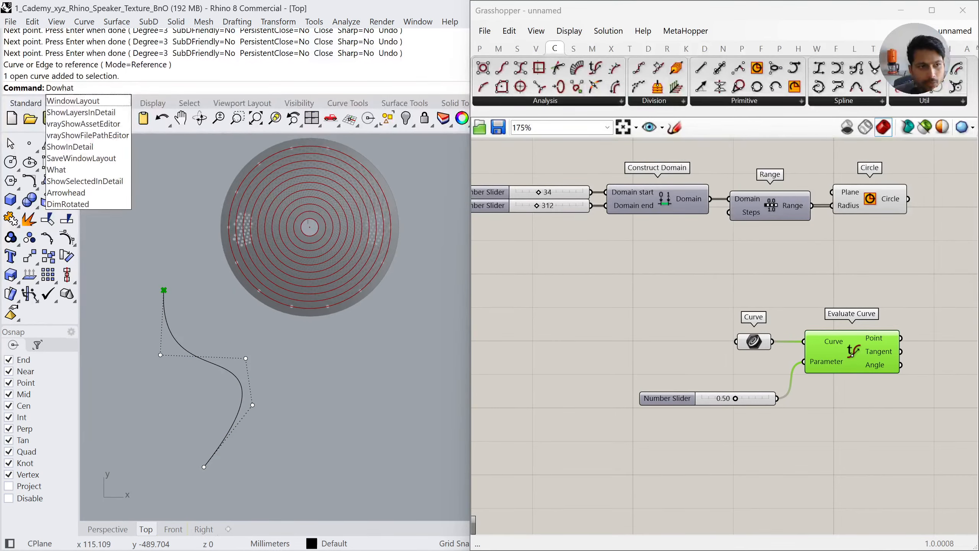
key(Escape)
text(What)
key(Return)
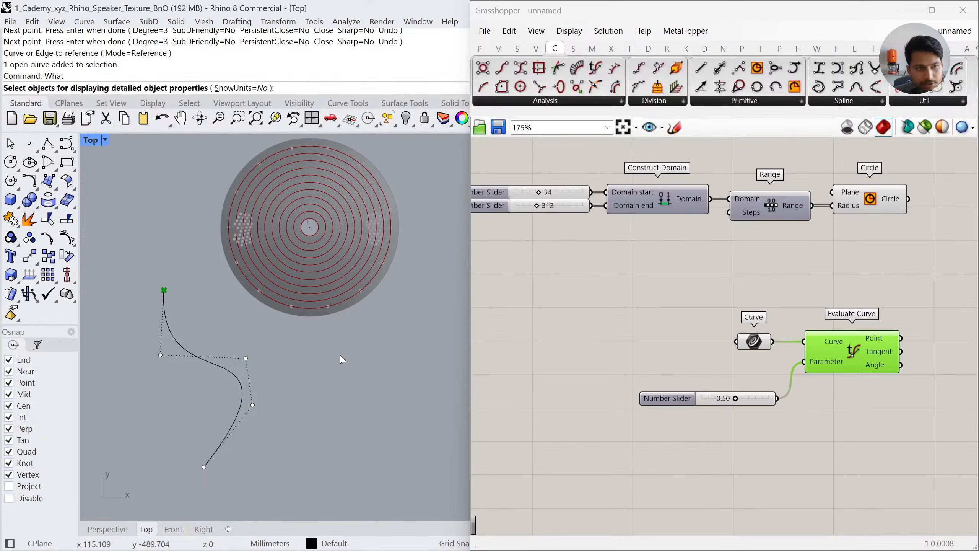
click(230, 368)
key(Return)
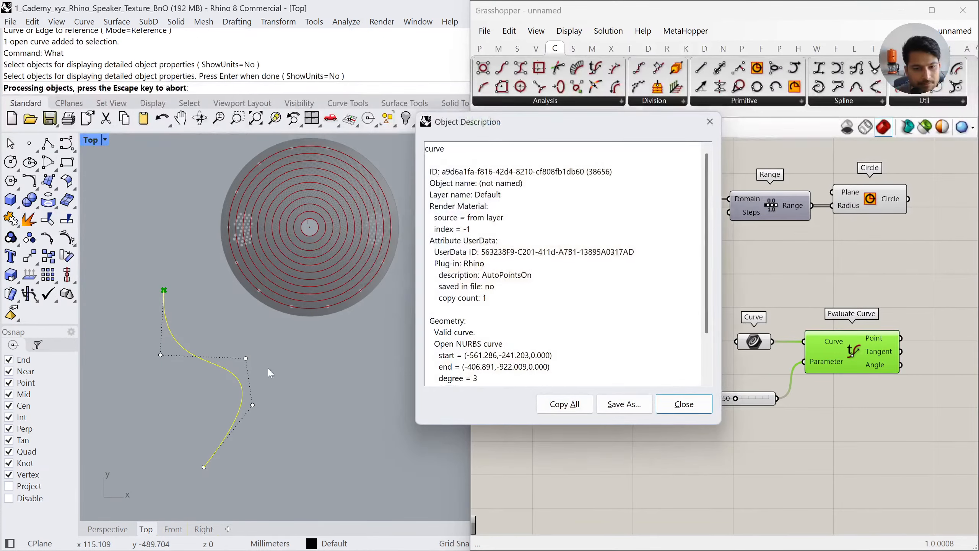
scroll(545, 331, down, 2)
drag(590, 346, 621, 346)
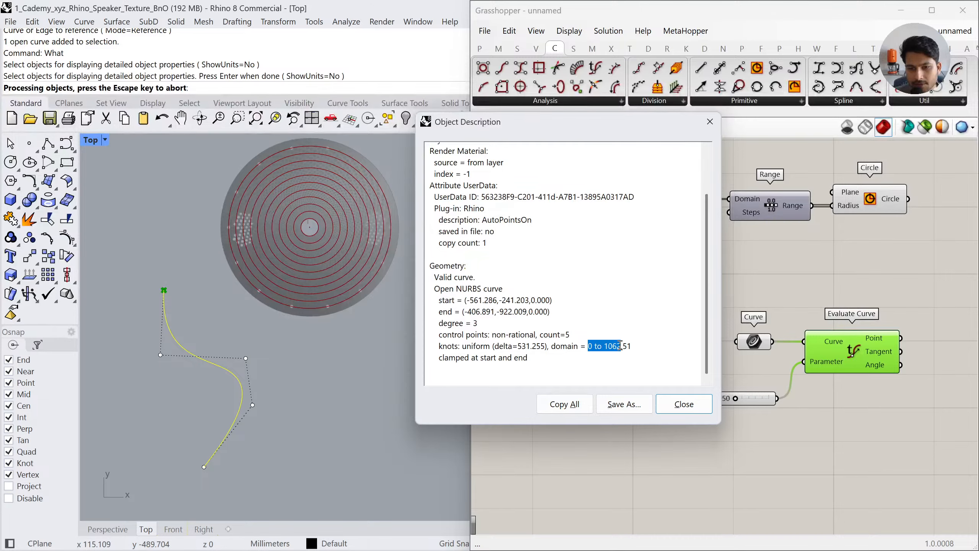
click(684, 404)
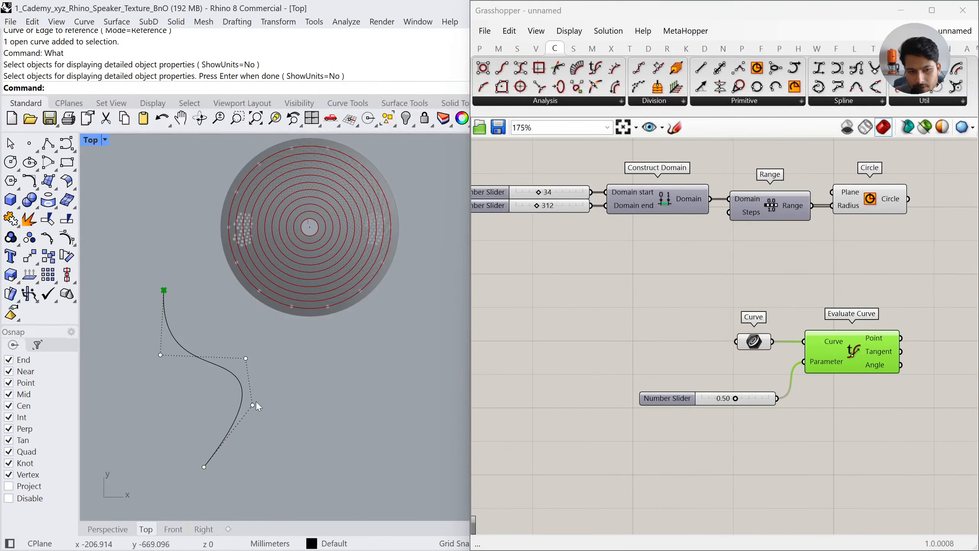
Reposition the number slider and the Curve parameter on the canvas to make room beside Evaluate Curve
click(239, 388)
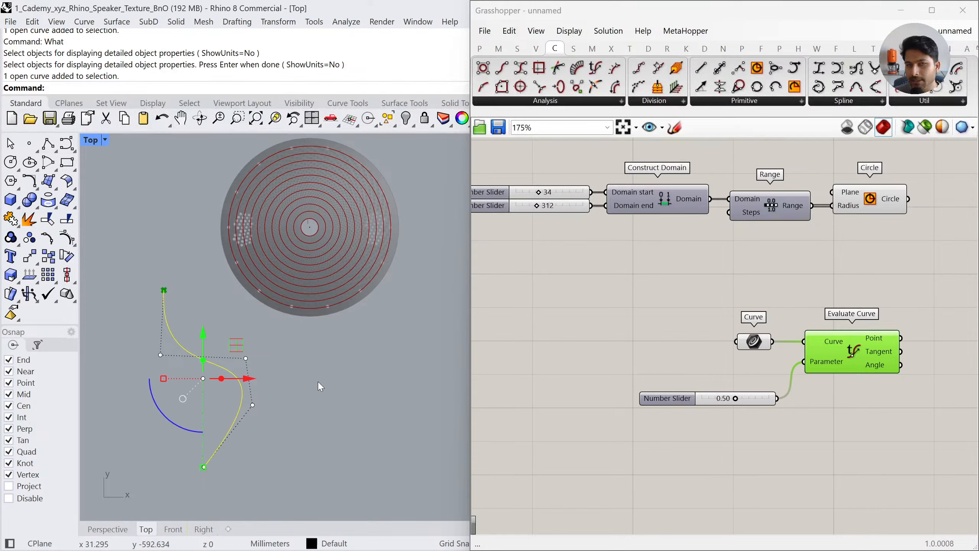
click(326, 370)
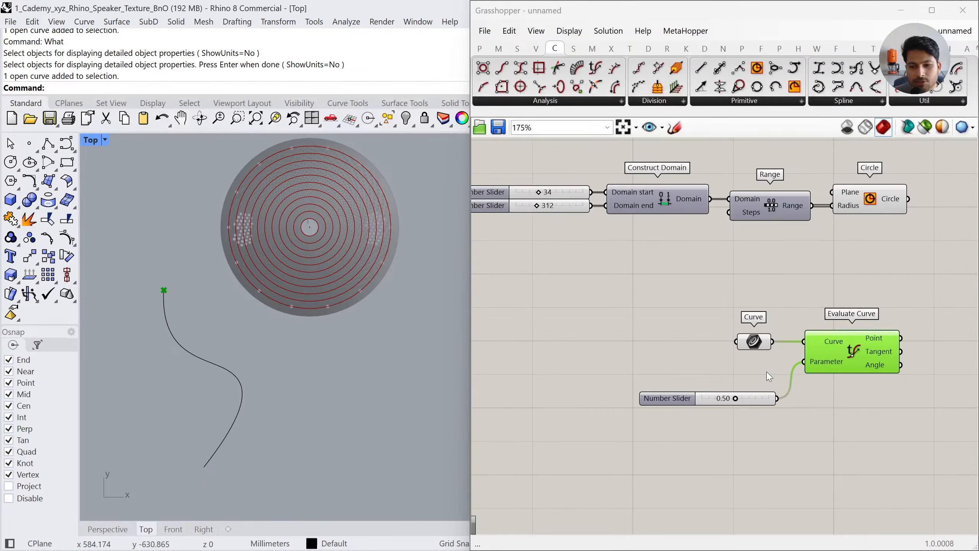
drag(759, 402, 758, 374)
drag(760, 347, 745, 324)
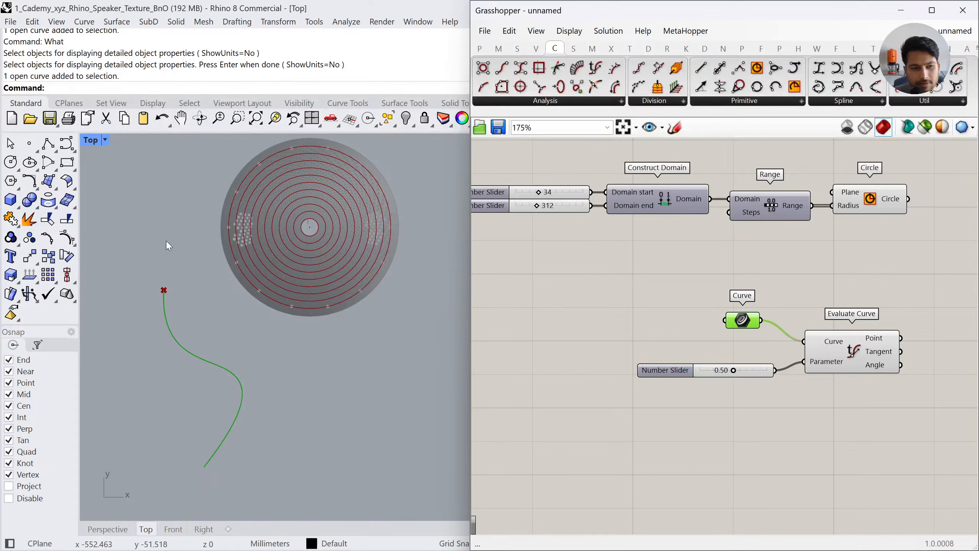
Inspect the start and end control points of the S-shaped curve
click(165, 322)
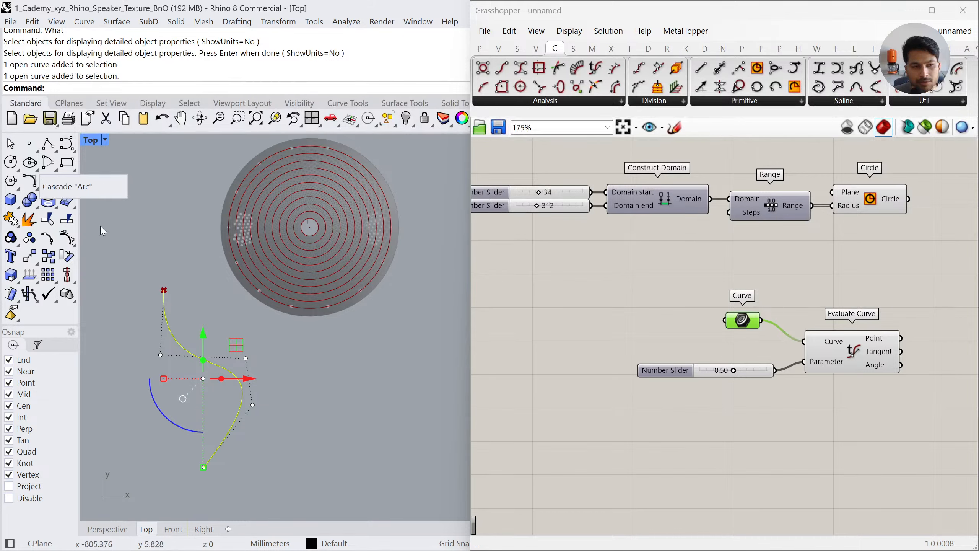
click(164, 290)
click(204, 466)
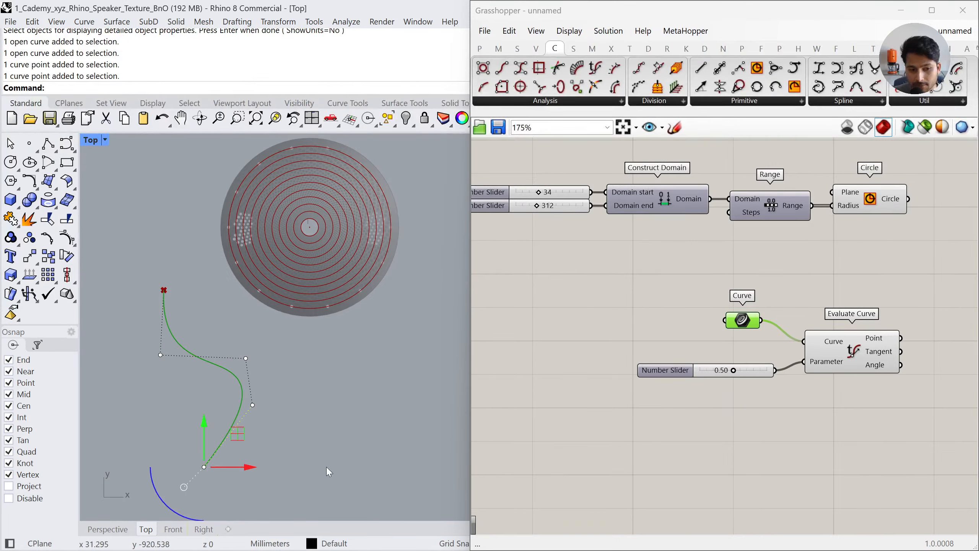
click(325, 467)
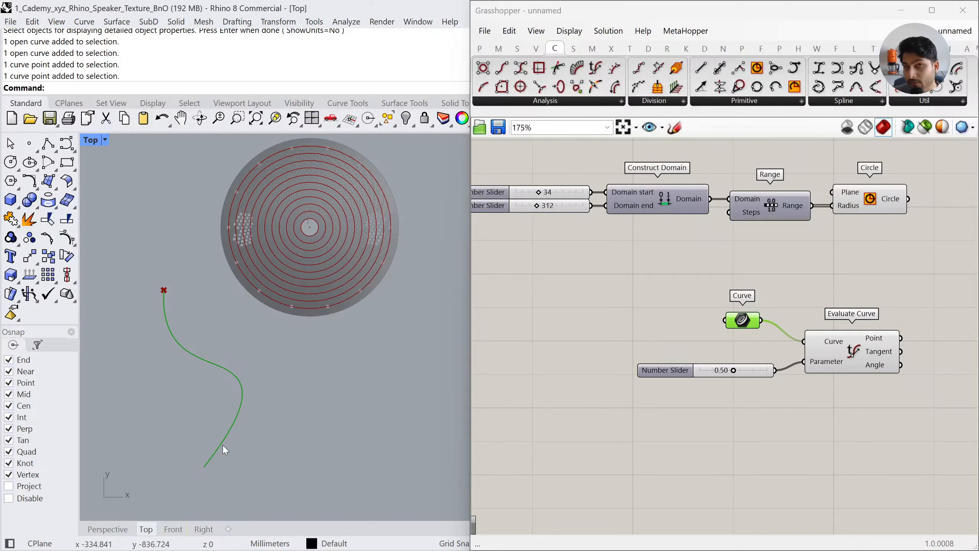
Reparameterize the Curve input of Evaluate Curve and align the number slider with the Parameter input
right_click(830, 347)
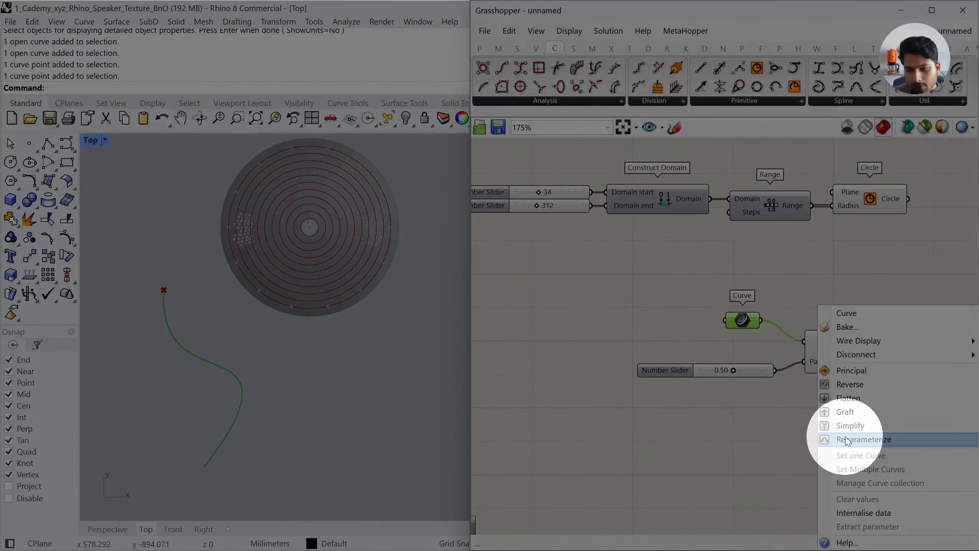
click(847, 440)
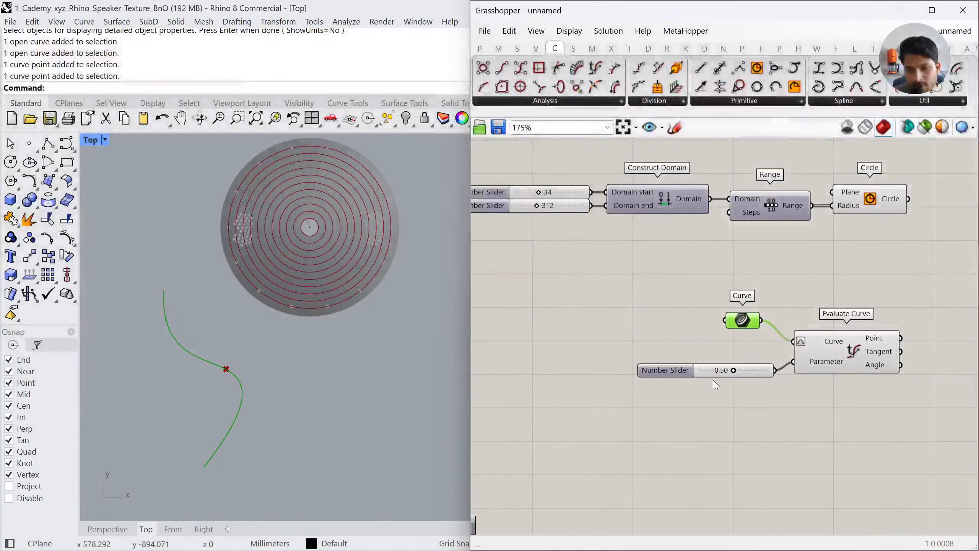
drag(716, 375, 714, 364)
drag(754, 322, 752, 318)
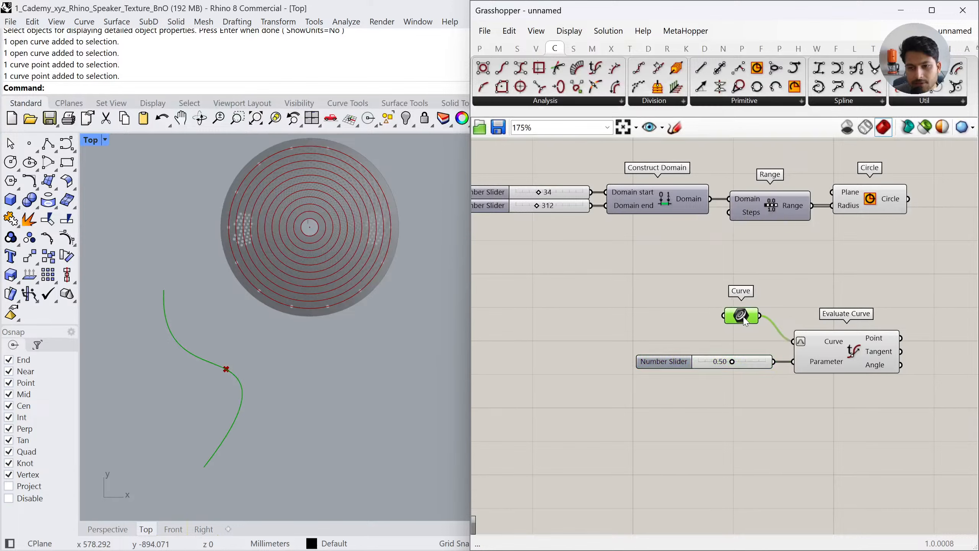
Sweep the Parameter slider between 0.00 and 1.00 to test the evaluated point along the curve, ending at 0.00
click(164, 301)
drag(733, 362, 664, 381)
click(367, 414)
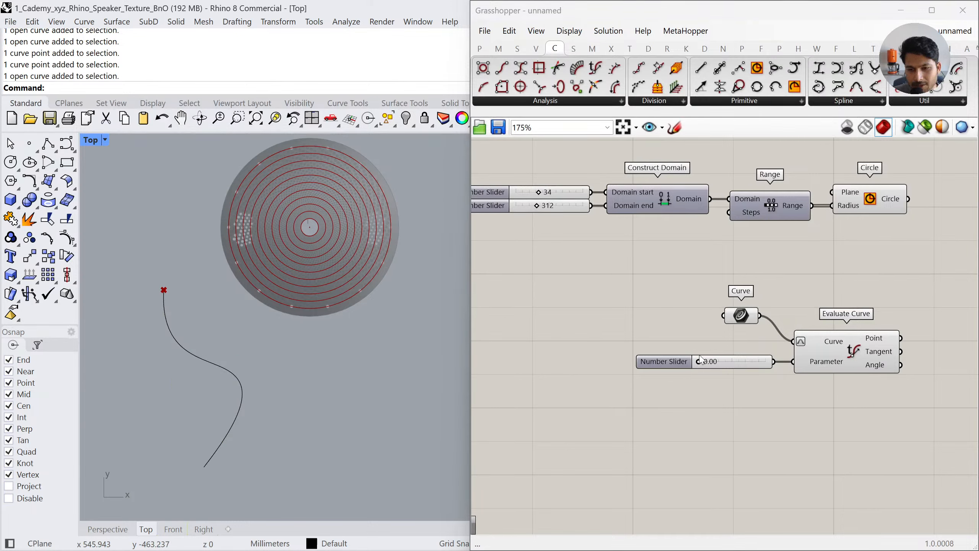
drag(700, 359, 710, 364)
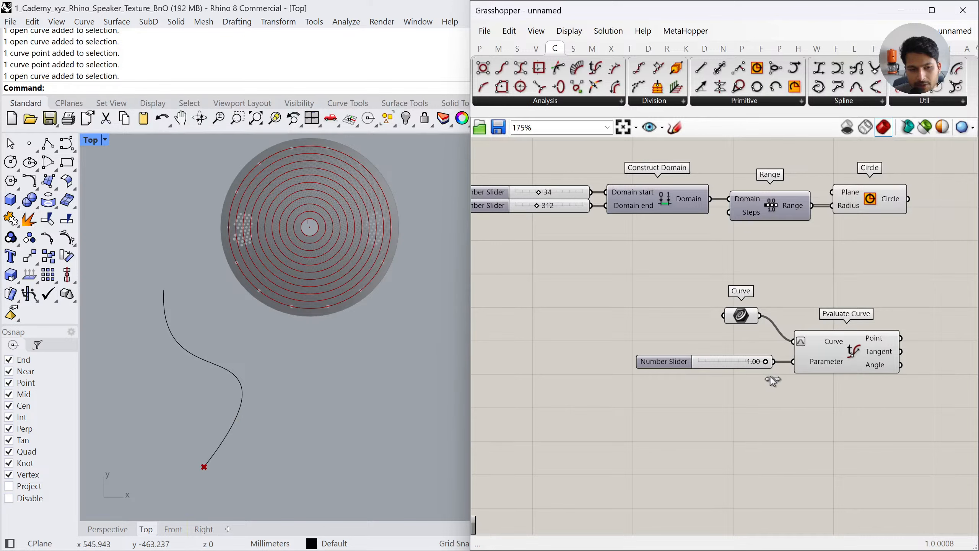
drag(685, 385, 762, 397)
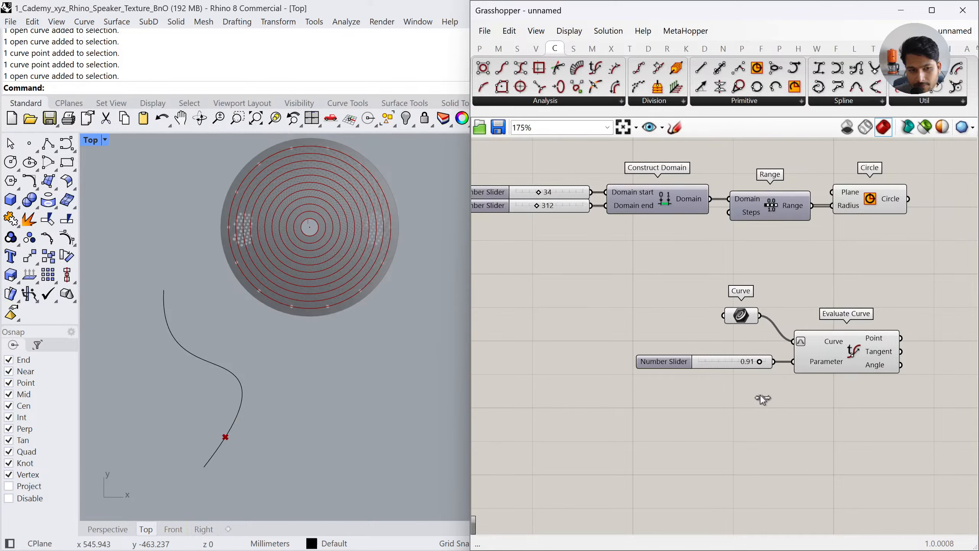
Delete the Curve parameter and move Evaluate Curve with its slider up beneath the Circle component
click(754, 319)
key(Delete)
drag(843, 402, 744, 339)
drag(857, 336, 903, 292)
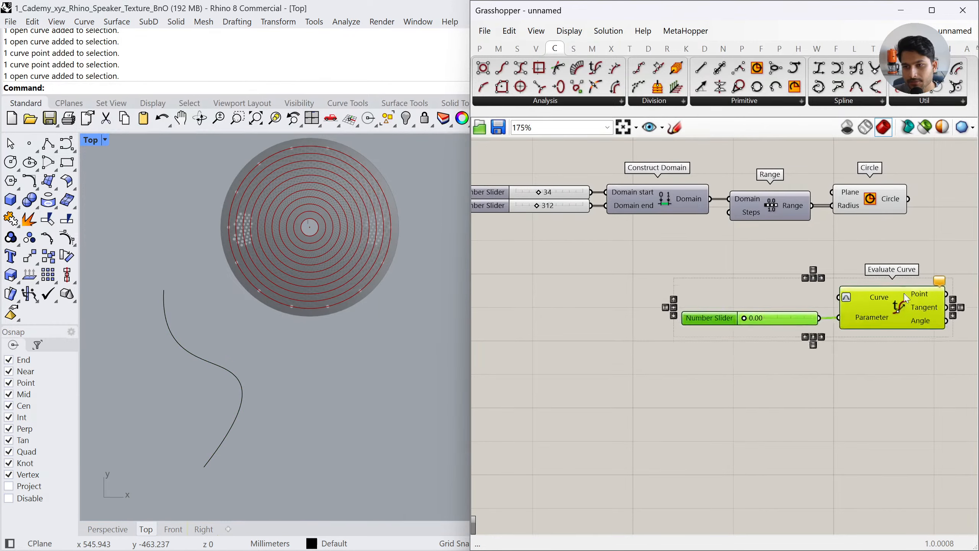
click(779, 242)
right_drag(778, 242, 752, 263)
Widen the Grasshopper window and delete the S-shaped curve from the Rhino Top viewport
drag(470, 286, 423, 286)
right_drag(373, 296, 331, 396)
drag(202, 431, 117, 485)
key(Delete)
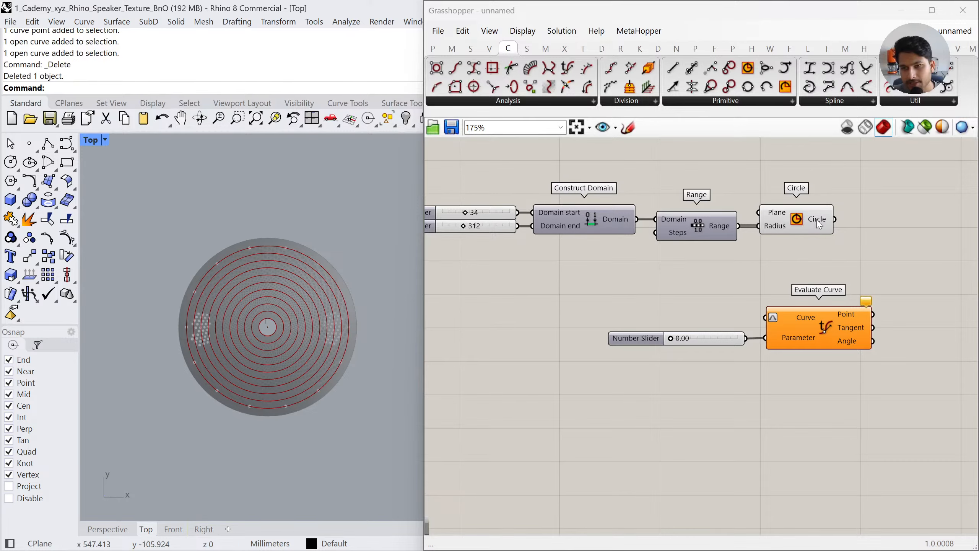
Connect the Circle output to the Curve input of Evaluate Curve and move Evaluate Curve slightly away from the slider
click(817, 220)
middle_click(829, 276)
click(786, 316)
scroll(212, 311, down, 3)
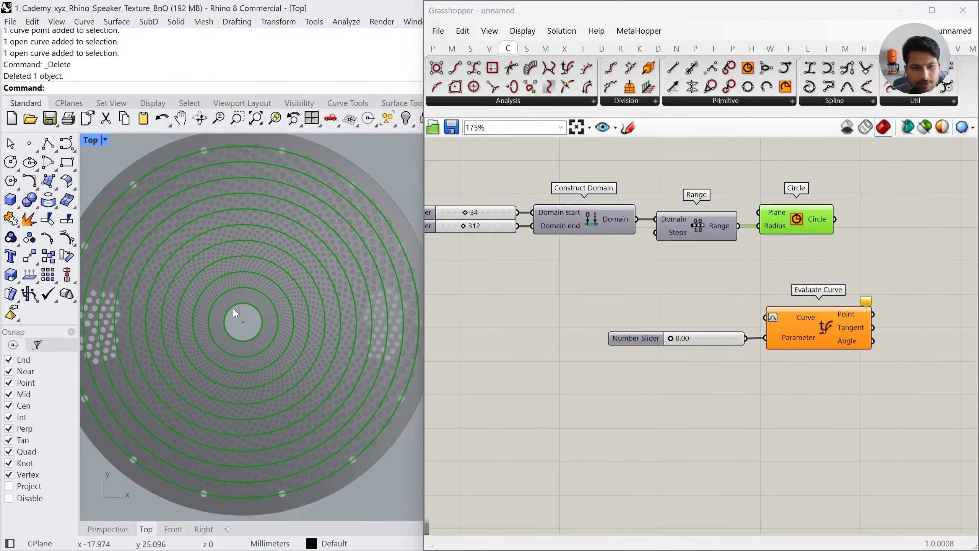
click(742, 284)
drag(835, 220, 765, 317)
drag(826, 342, 843, 339)
click(742, 377)
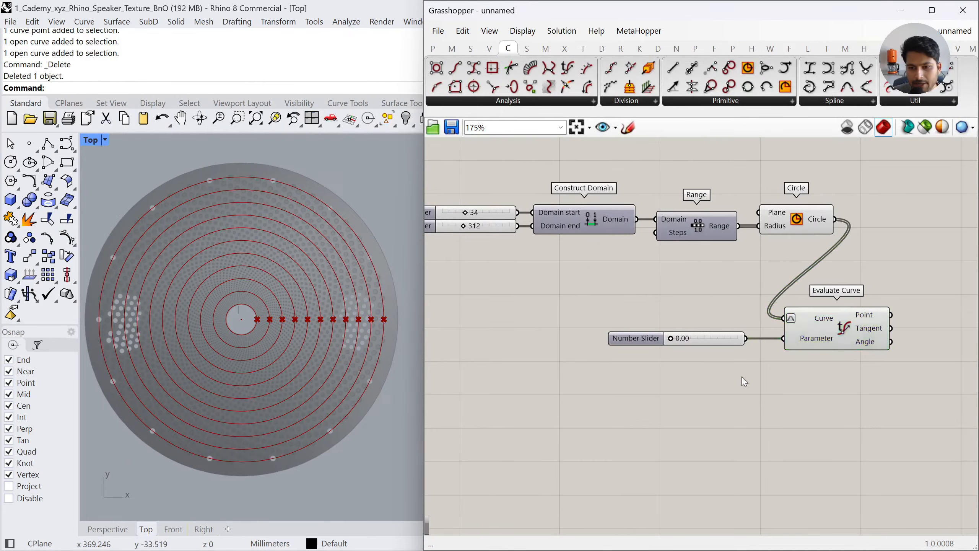
Duplicate the Parameter slider below the original, keeping its connection to Evaluate Curve, and set the copy to 0.02
drag(672, 341, 655, 369)
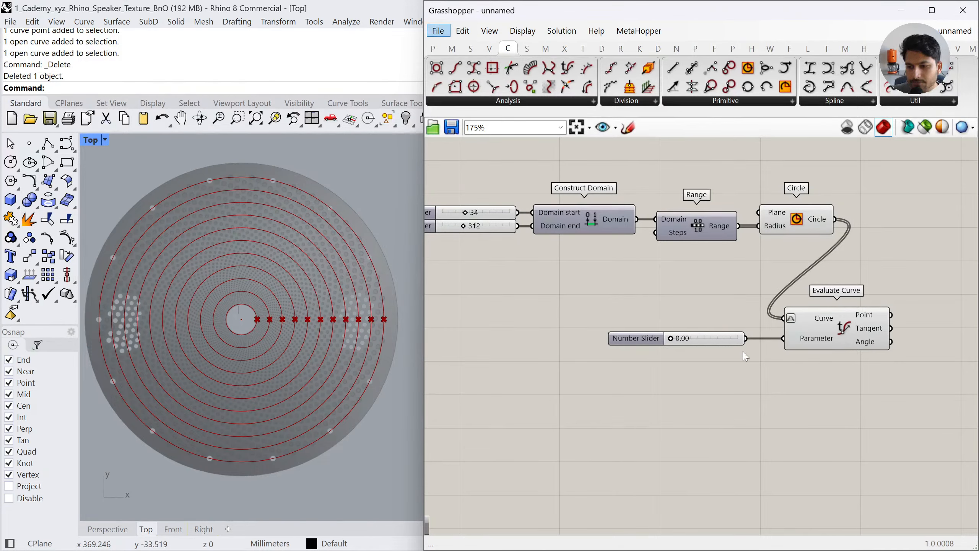
alt+drag(727, 339, 749, 363)
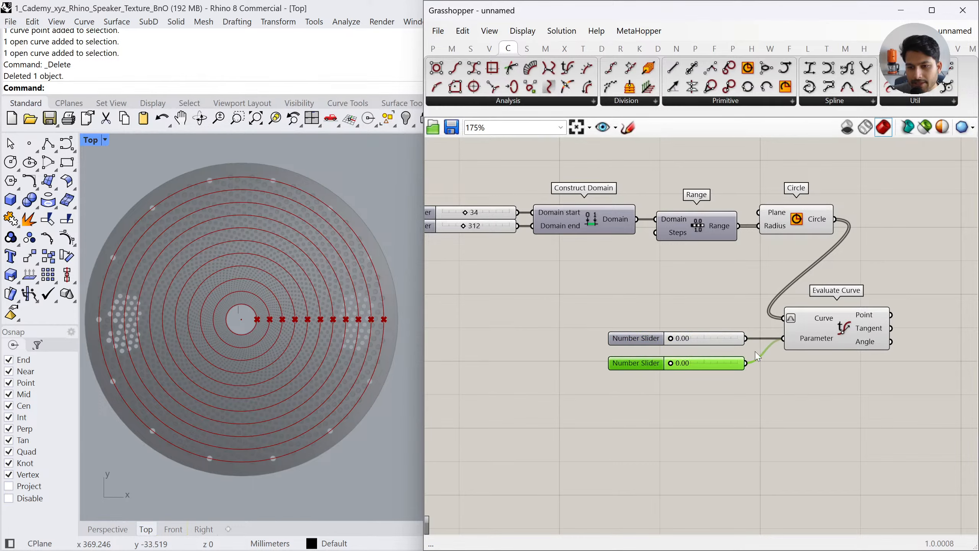
drag(670, 363, 672, 364)
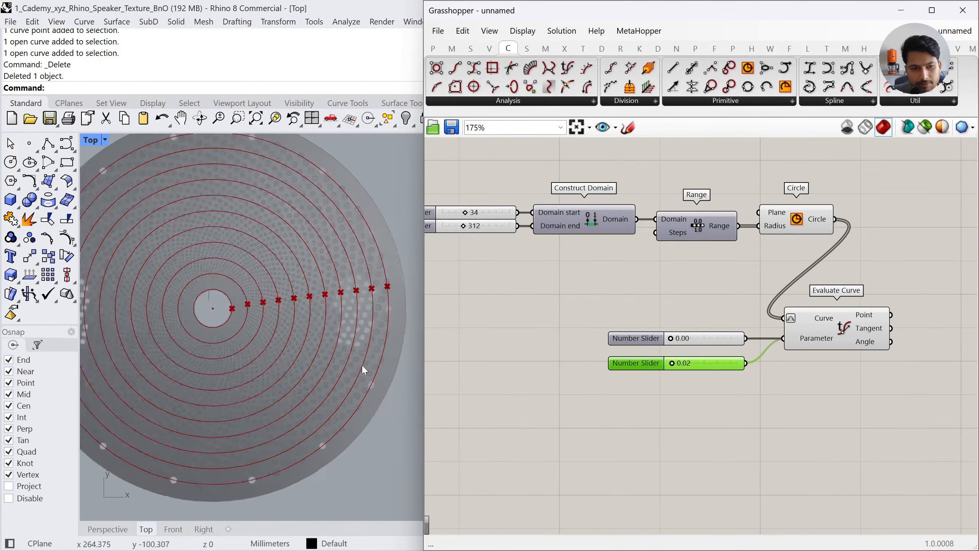
Delete both number sliders feeding the Parameter input of Evaluate Curve
scroll(219, 251, up, 5)
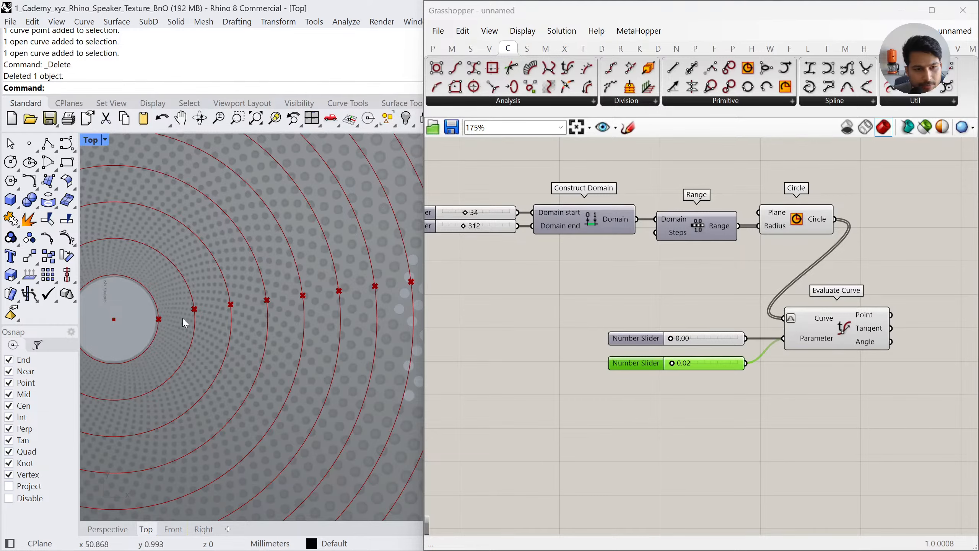
scroll(202, 313, down, 2)
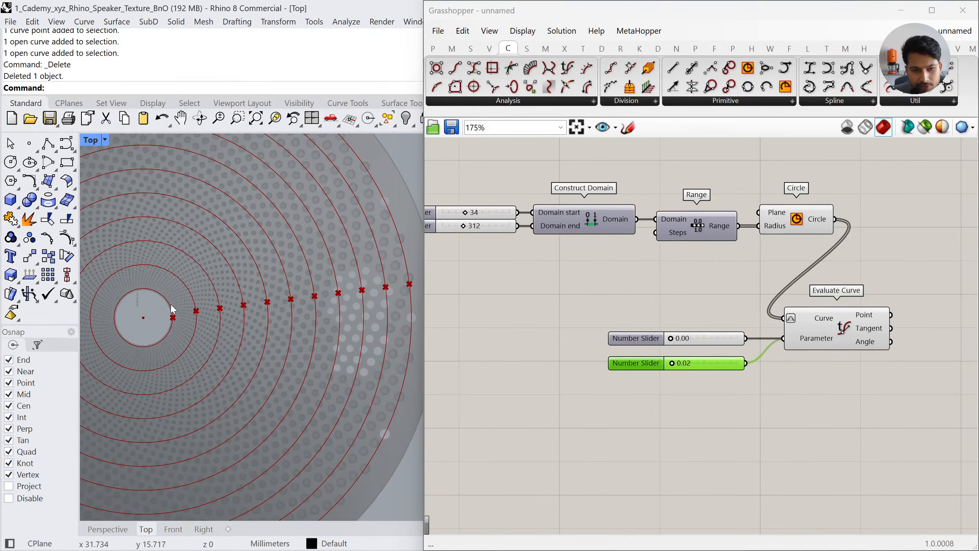
shift+click(657, 339)
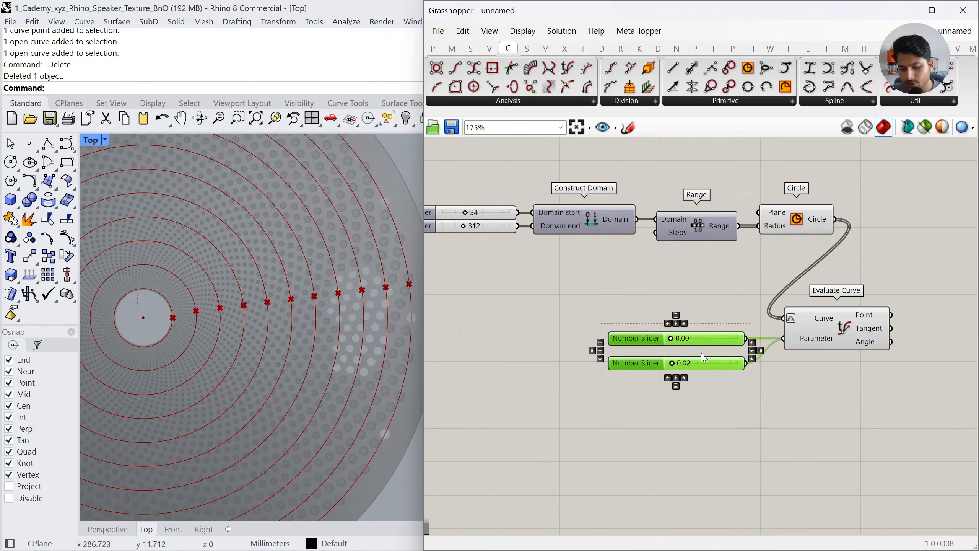
key(Delete)
Add a second Range component below Construct Domain, with space between it and Evaluate Curve
right_drag(603, 348, 668, 348)
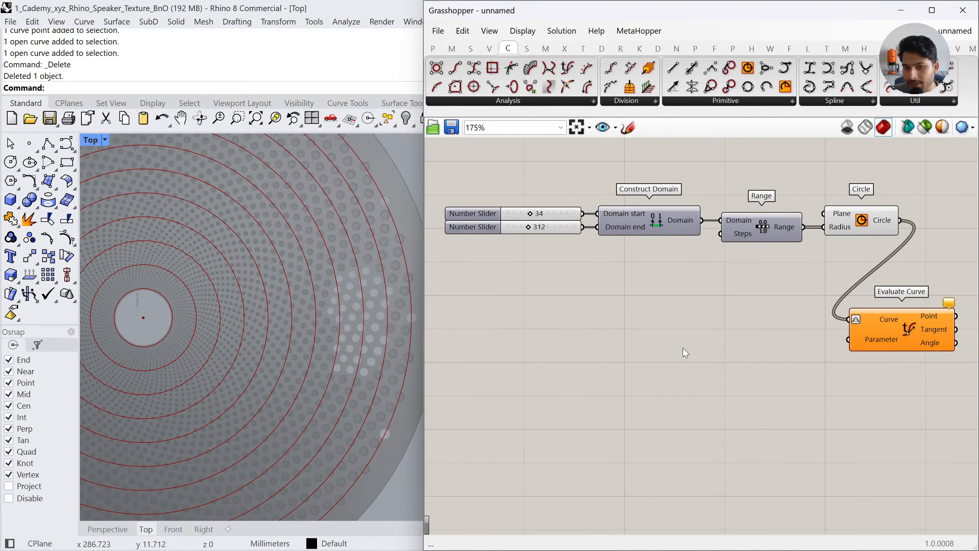
double_click(701, 331)
text(range)
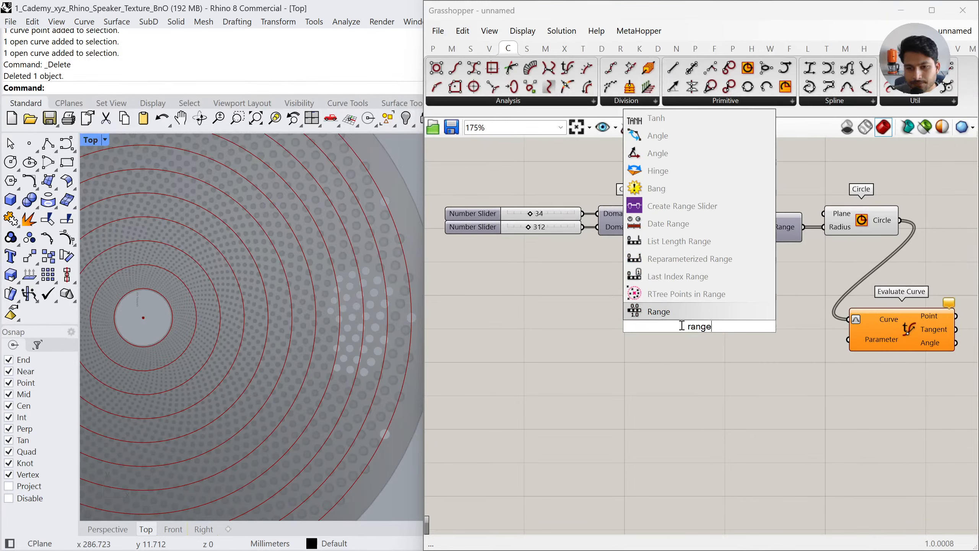
key(Return)
drag(690, 331, 656, 366)
click(544, 390)
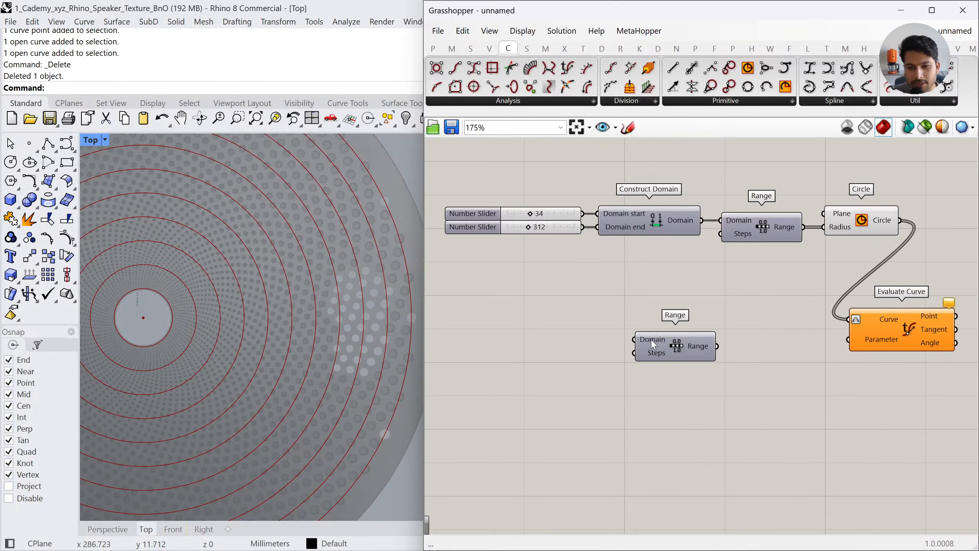
Create a number slider of 0.163 and connect it in line to the Domain input of the new Range
double_click(523, 352)
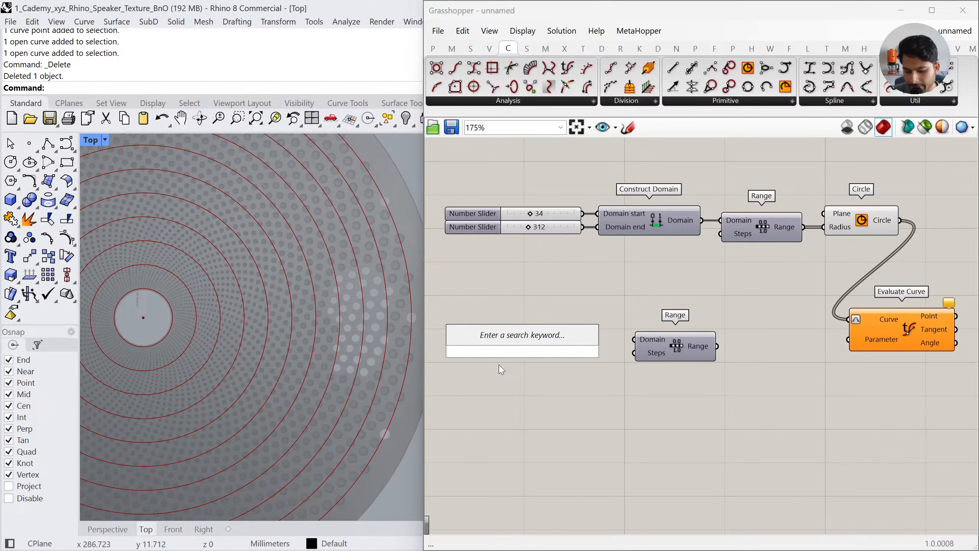
text(0.)
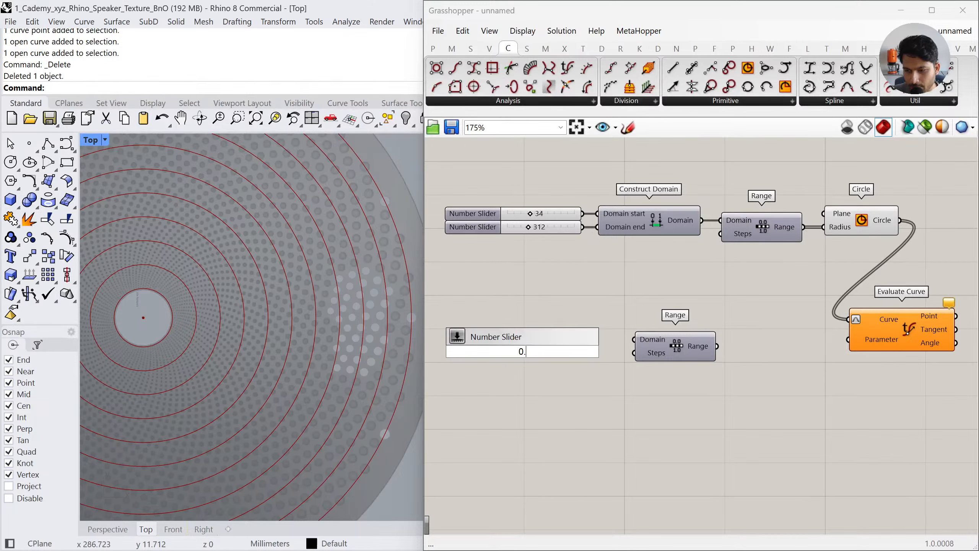
text(163)
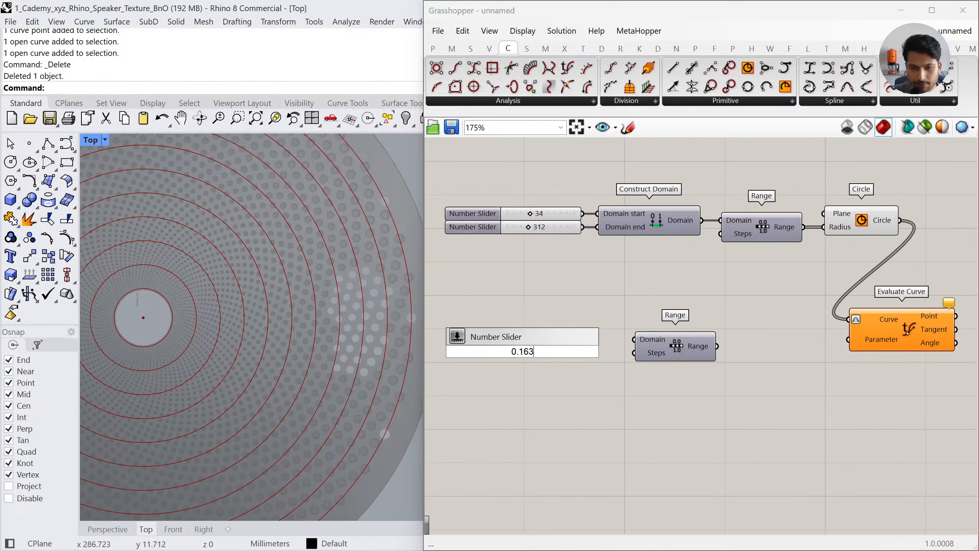
key(Return)
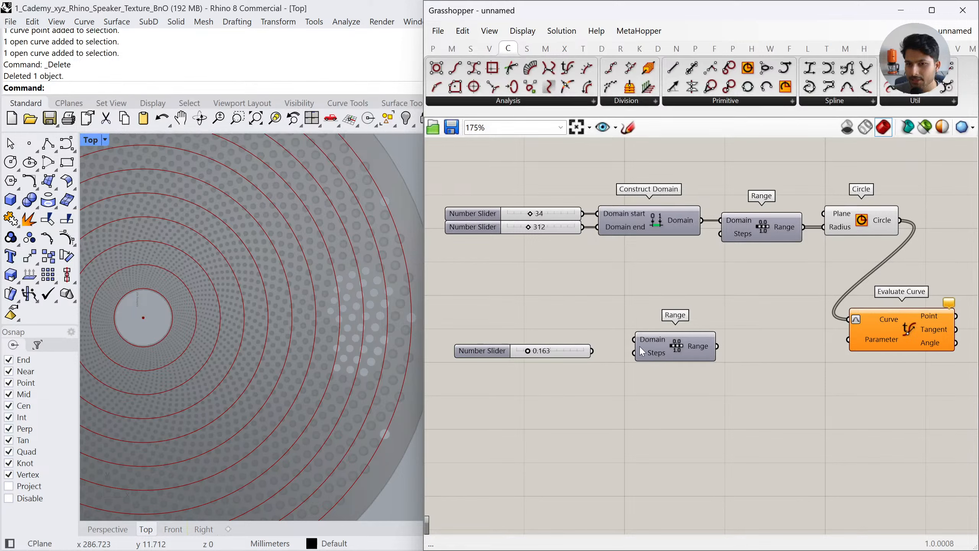
drag(634, 340, 563, 340)
click(592, 365)
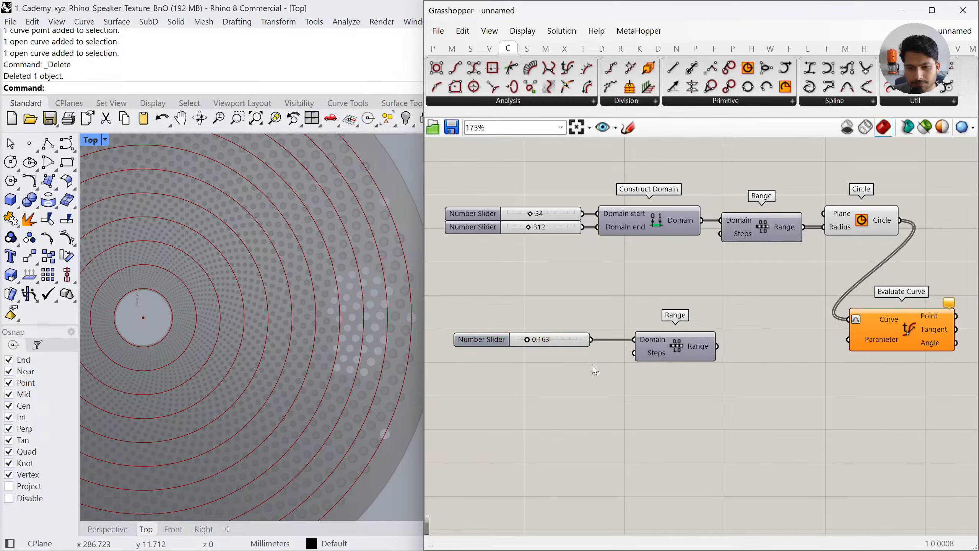
Align the lower Range with Construct Domain above it and shift Evaluate Curve slightly toward the Range
drag(646, 354, 634, 354)
drag(674, 405, 641, 206)
click(651, 199)
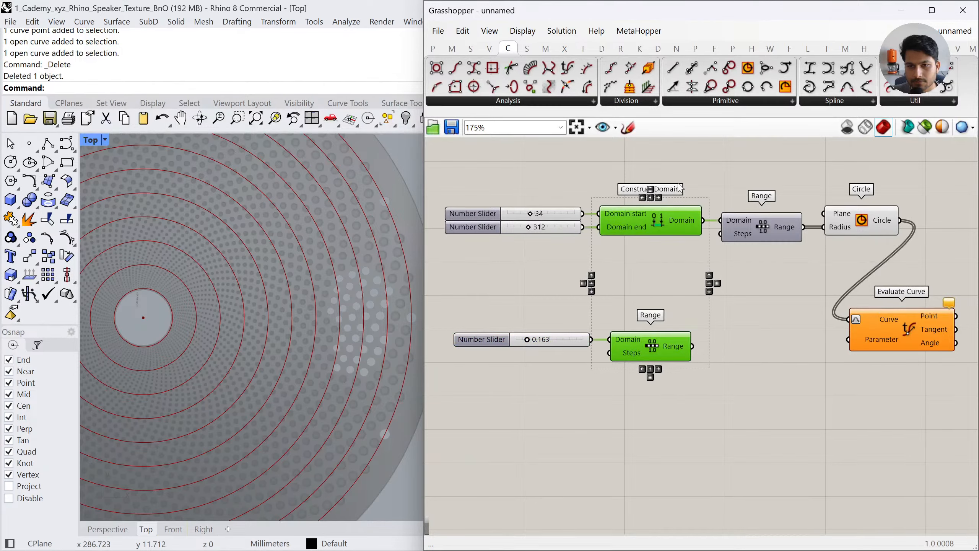
click(717, 366)
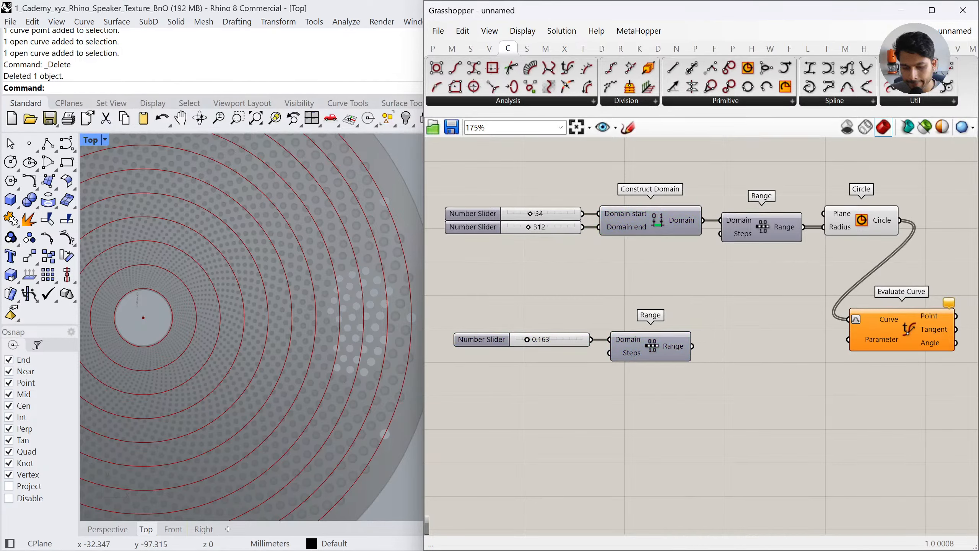
drag(886, 340, 877, 339)
click(750, 388)
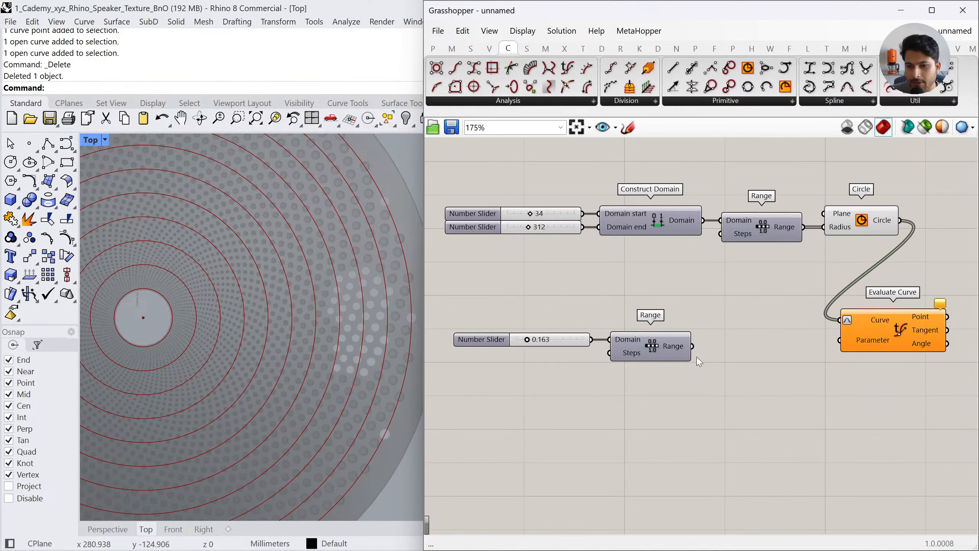
Connect the lower Range output to the Parameter input of Evaluate Curve and straighten the wire between them
drag(692, 346, 872, 334)
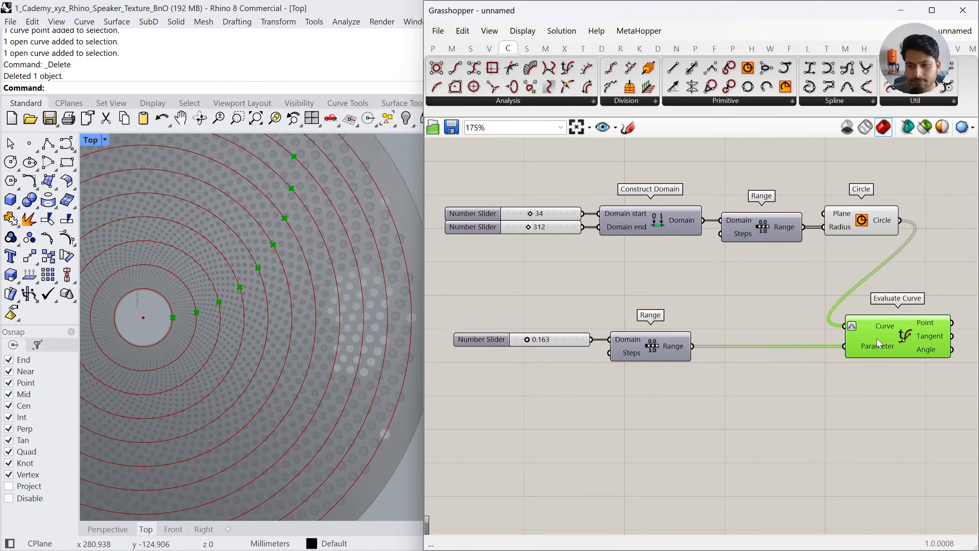
click(846, 396)
scroll(318, 284, down, 2)
right_drag(316, 281, 286, 359)
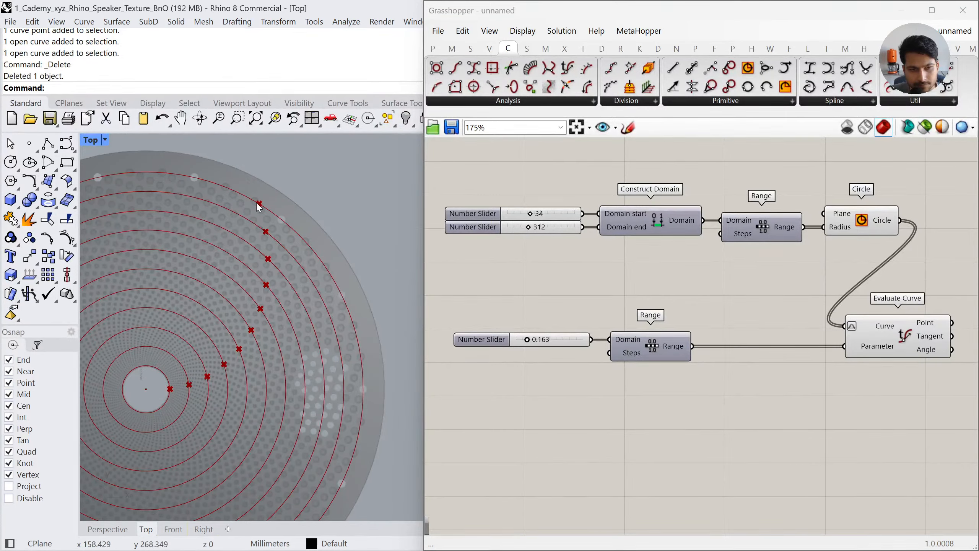
Set the lower Range's Domain slider to 0.193 and move that Range slightly closer to Evaluate Curve
drag(526, 340, 525, 366)
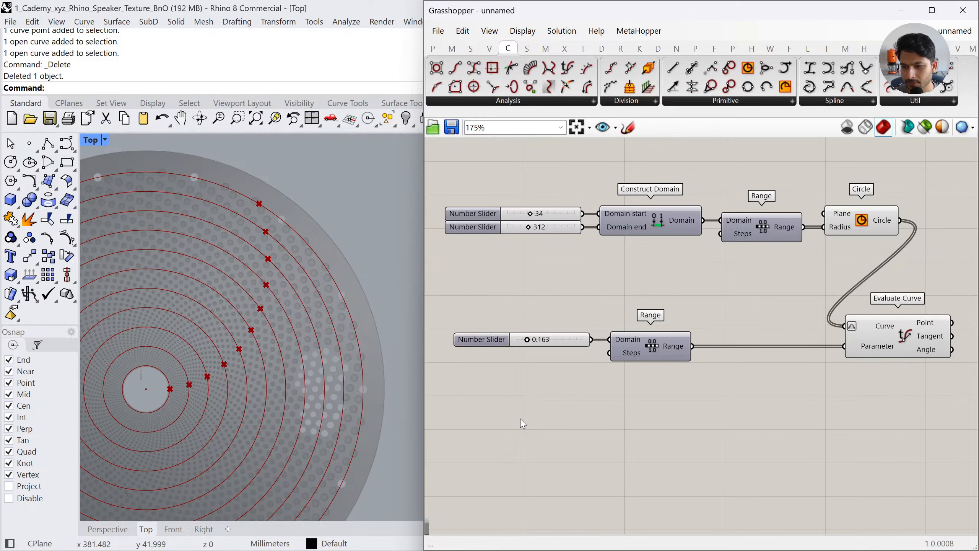
double_click(551, 339)
key(BackSpace)
key(BackSpace)
text(93)
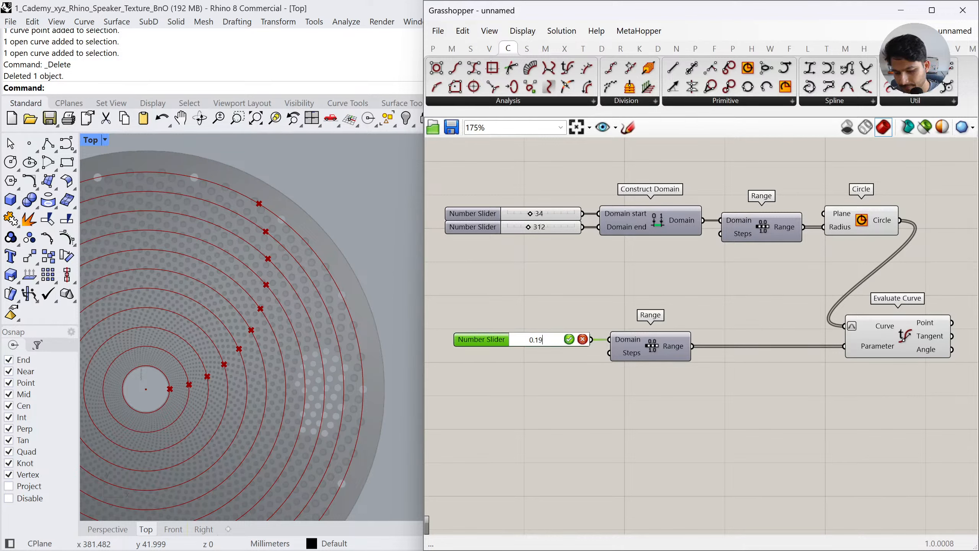
key(Return)
click(575, 409)
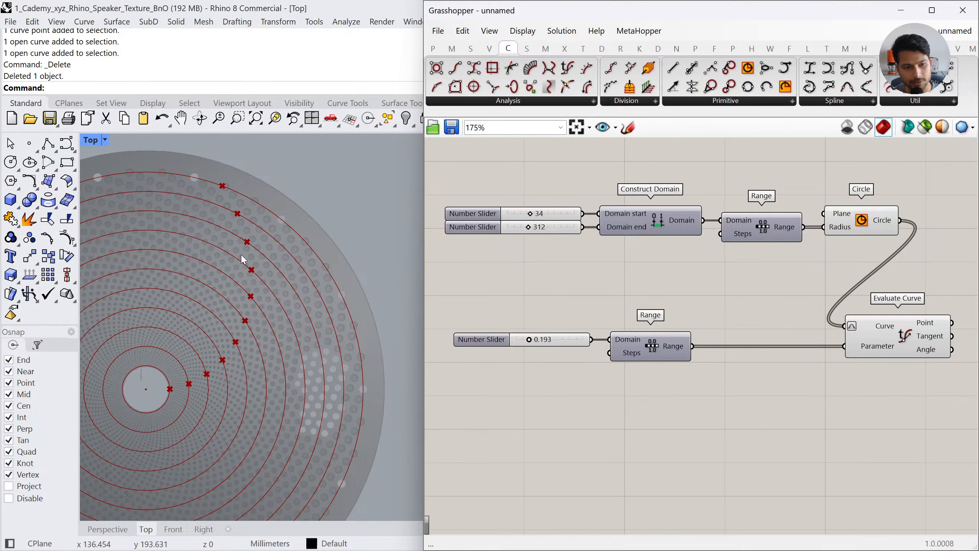
drag(638, 335, 647, 335)
click(660, 428)
Examine how the evaluated points curve across the concentric circles and review the components that drive them
scroll(365, 265, down, 6)
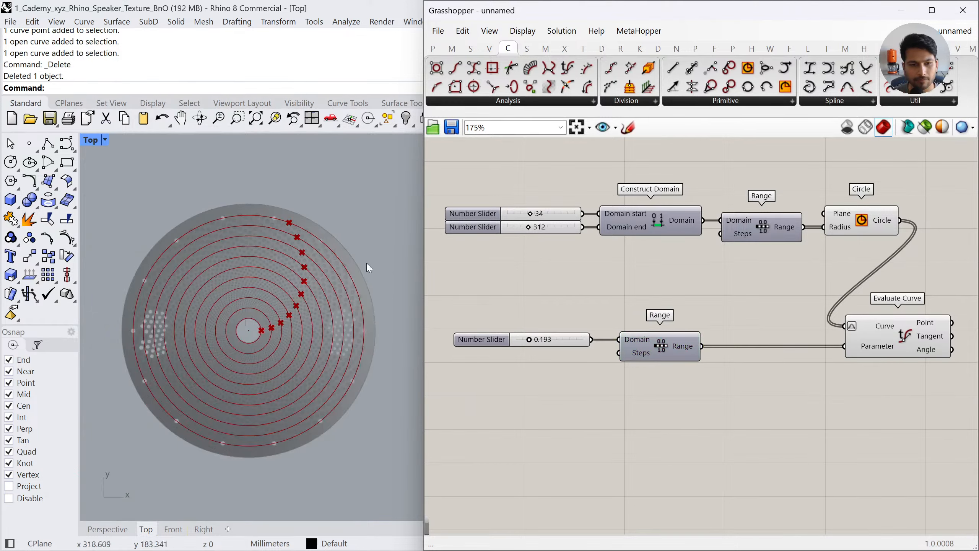
right_drag(728, 380, 721, 380)
scroll(756, 377, up, 1)
right_drag(864, 366, 798, 365)
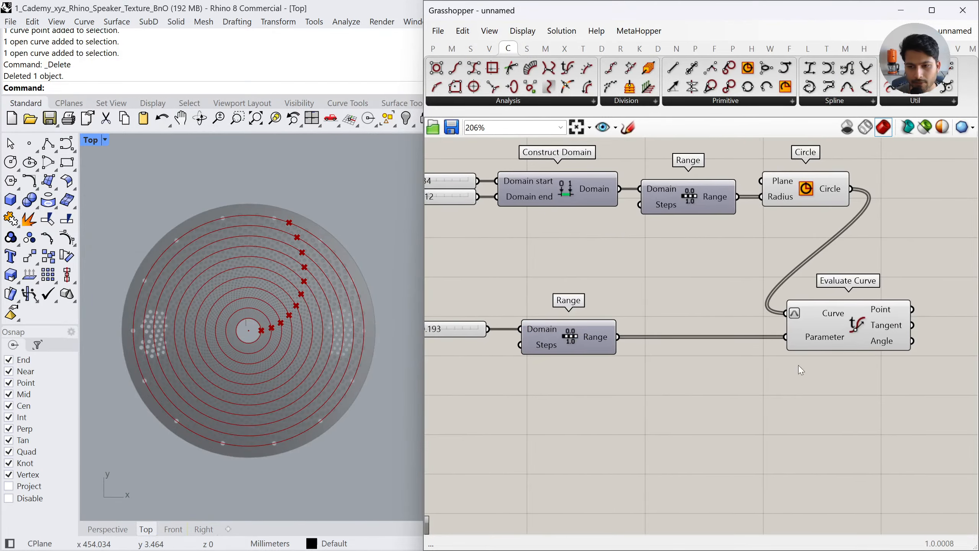
scroll(733, 348, down, 1)
scroll(275, 320, up, 2)
right_drag(303, 326, 280, 349)
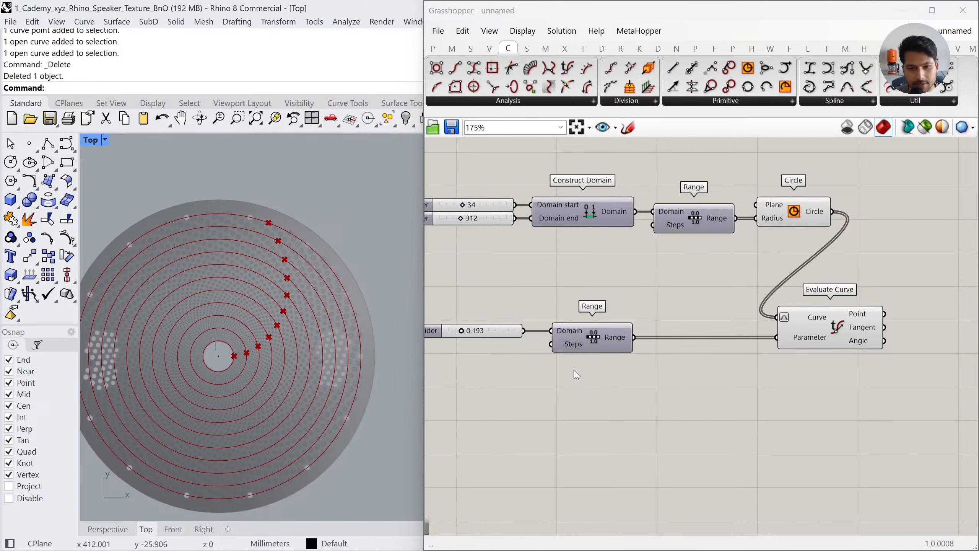
mouse_move(619, 339)
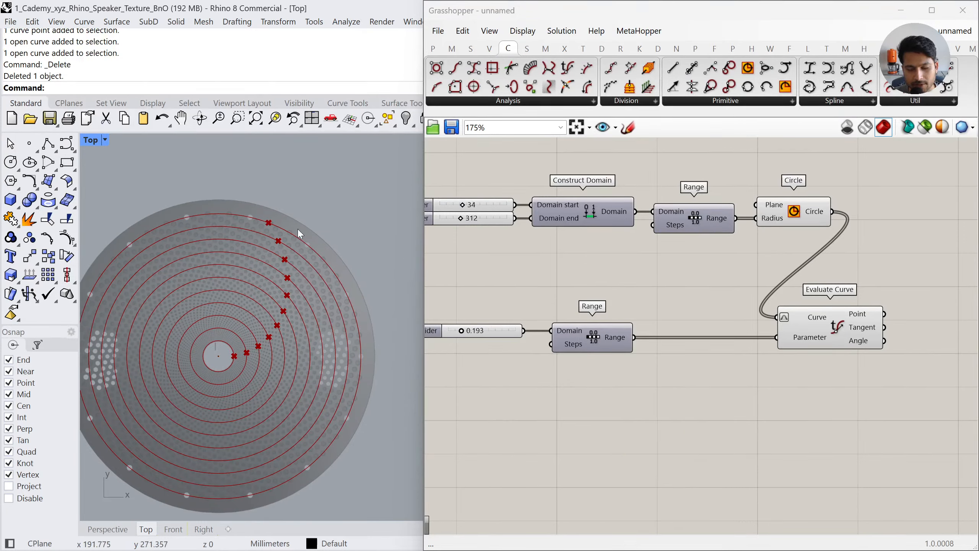
Insert a Reverse List component between the lower Range and the Parameter input of Evaluate Curve, placing it in line with both
double_click(688, 390)
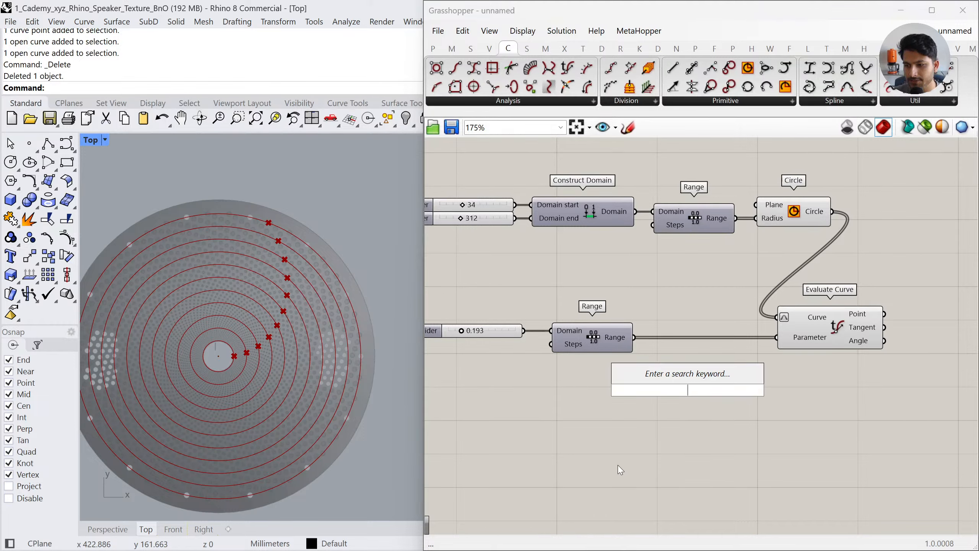
click(630, 448)
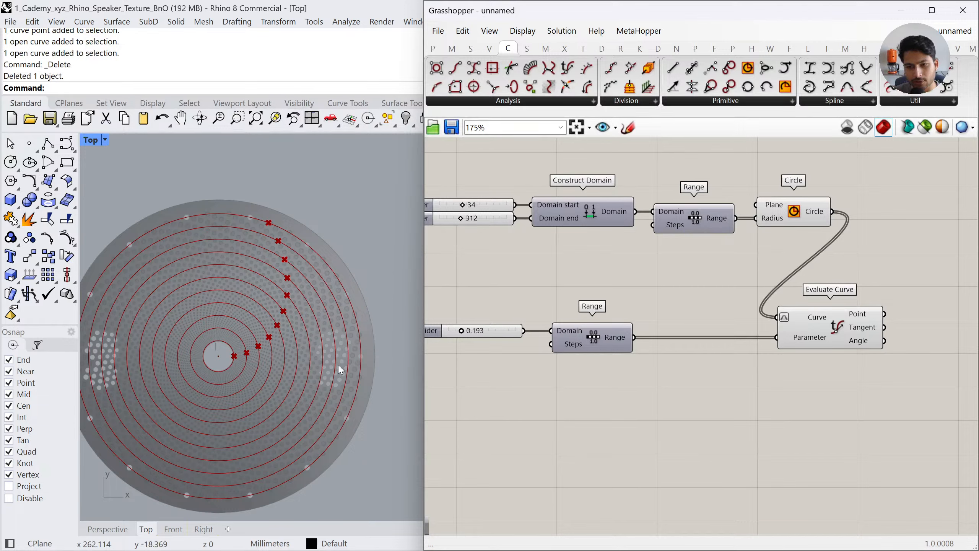
double_click(706, 398)
text(re)
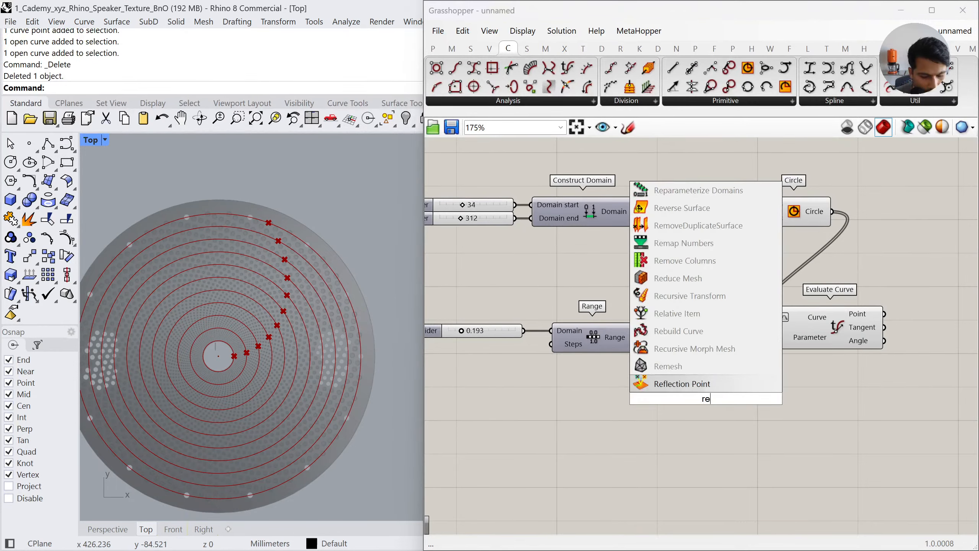
text(v)
key(Return)
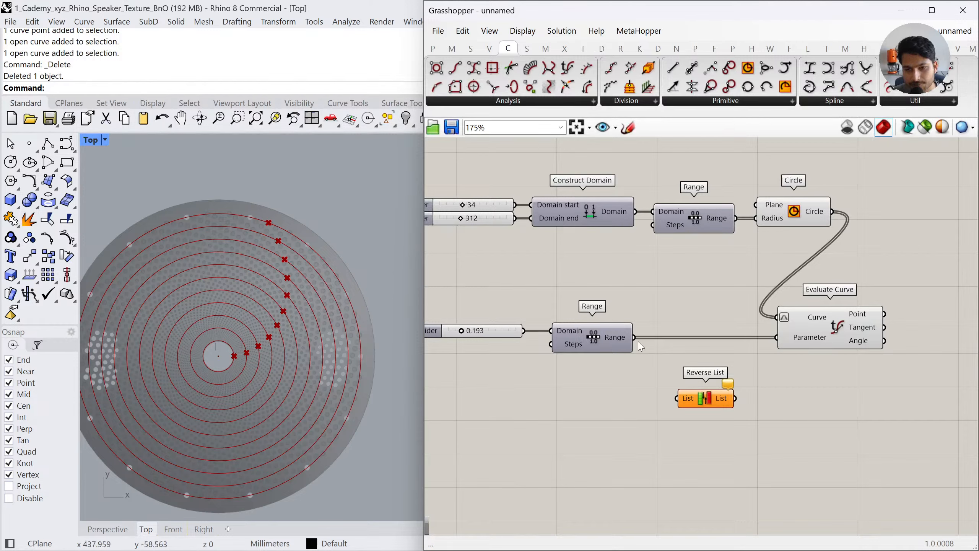
mouse_move(635, 338)
mouse_down()
mouse_move(688, 399)
mouse_move(677, 399)
mouse_move(776, 337)
mouse_up()
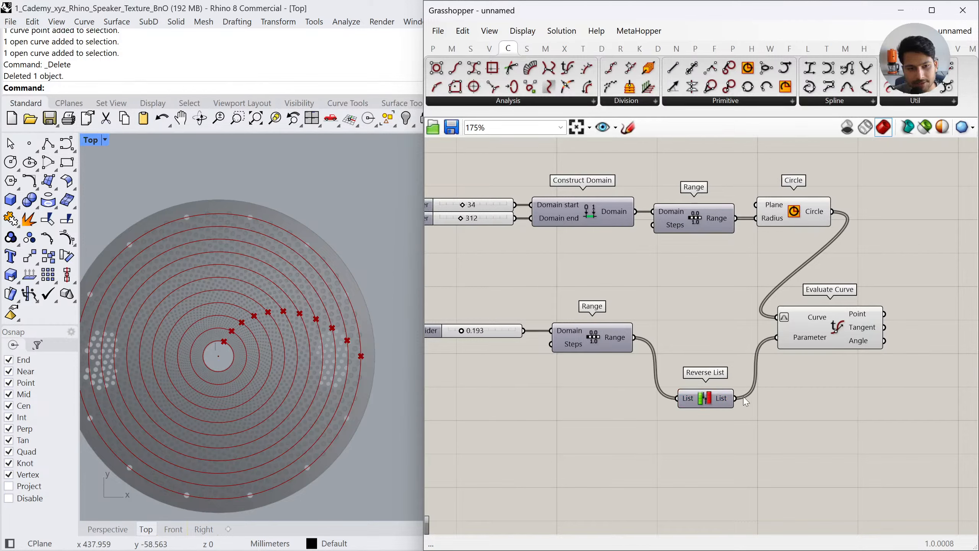
drag(706, 403, 698, 344)
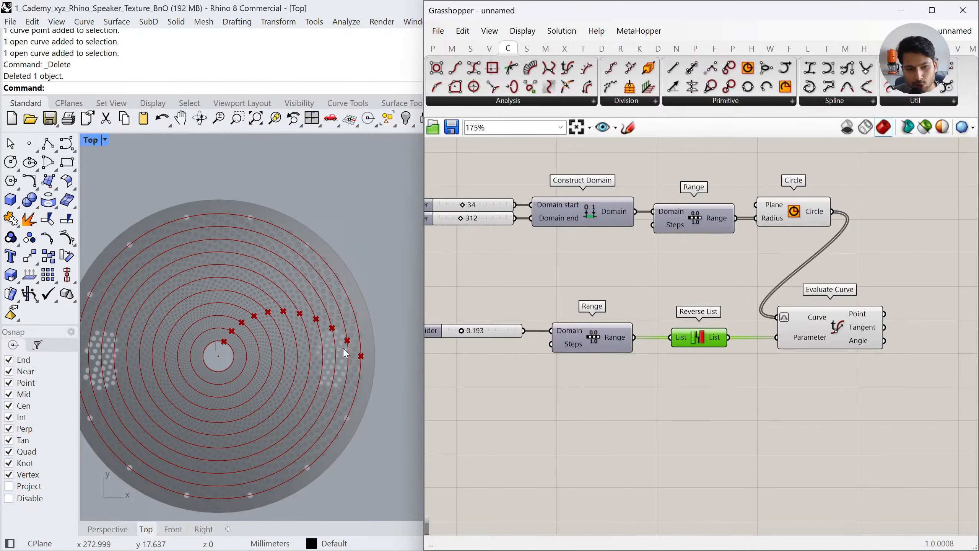
Draw a reference polyline about 312 mm long from the origin (0) to the evaluated point on the outermost circle
scroll(355, 365, up, 2)
click(48, 143)
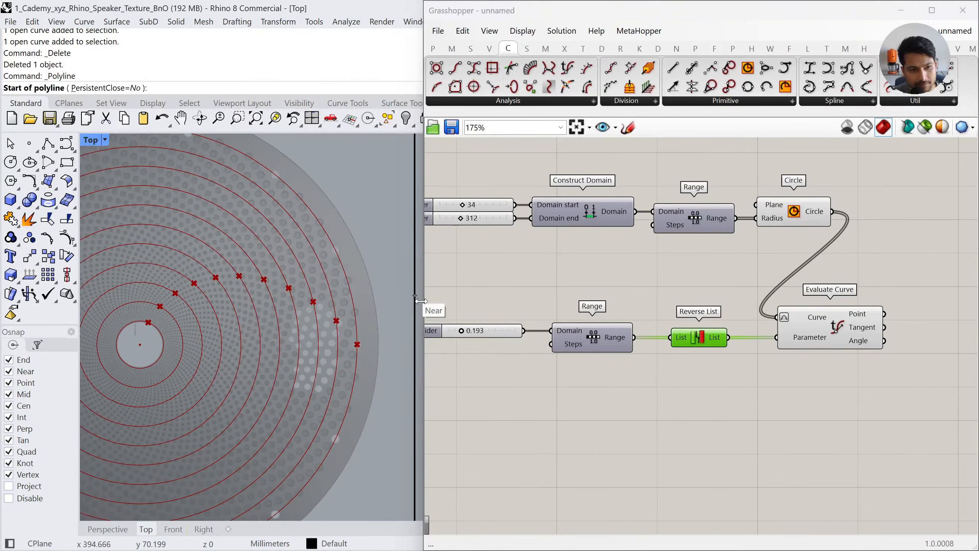
text(0)
key(Return)
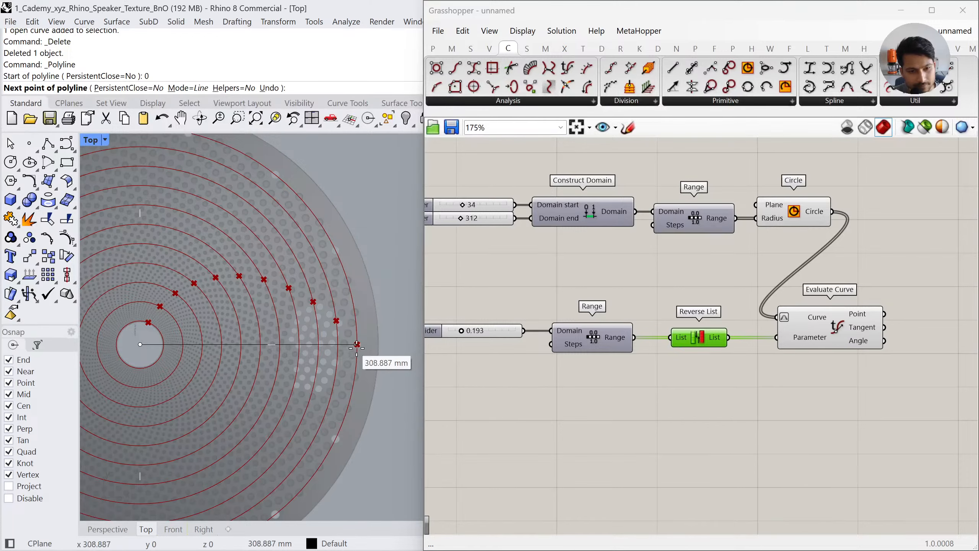
scroll(357, 365, up, 3)
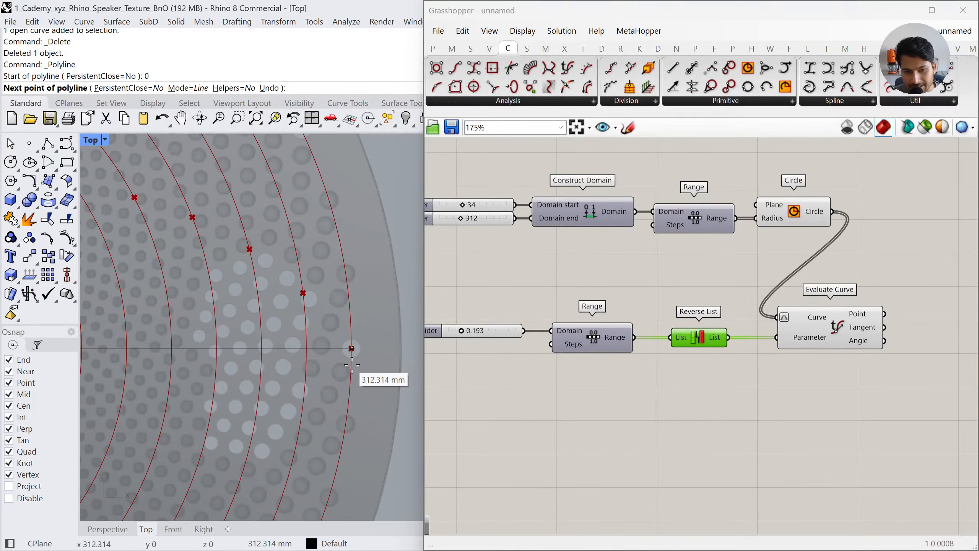
click(351, 365)
key(Return)
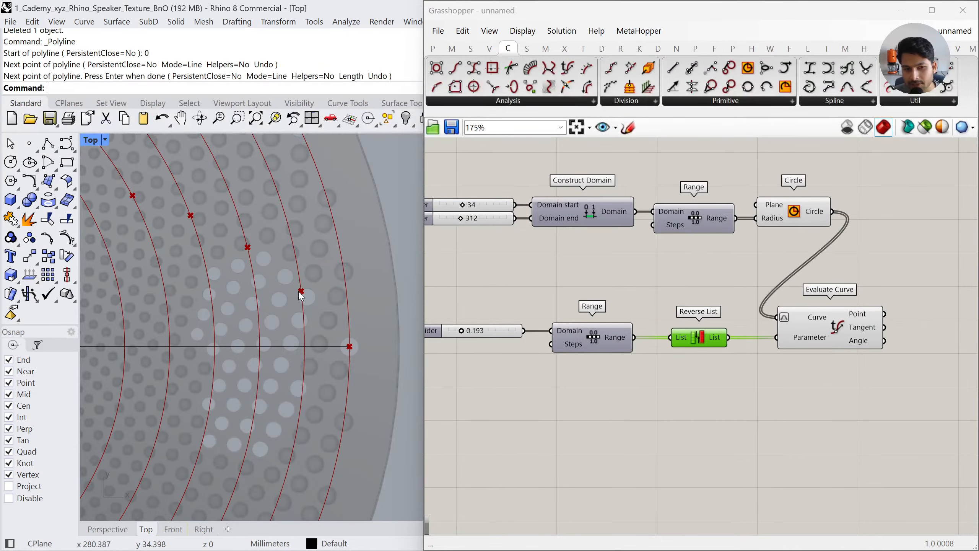
Delete the horizontal reference polyline from the Rhino Top viewport
scroll(301, 294, down, 1)
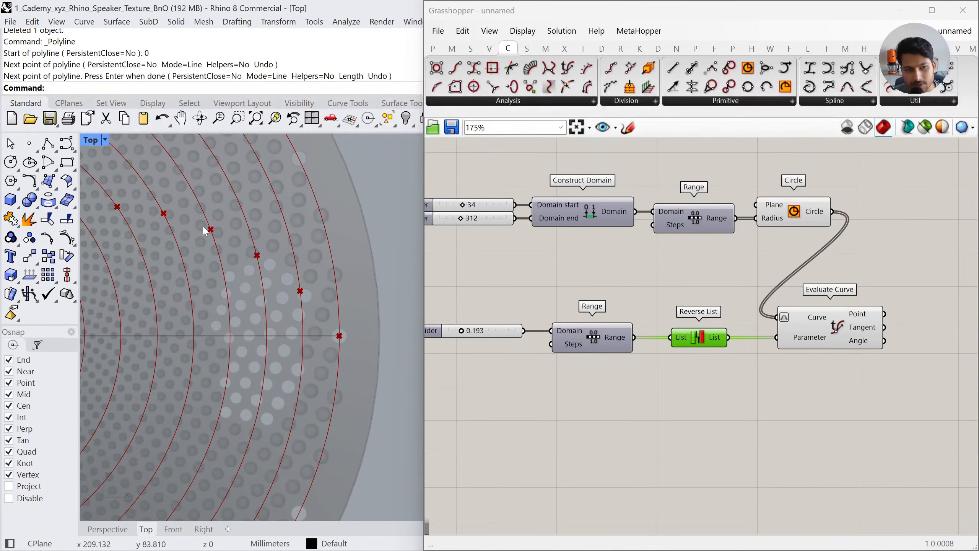
scroll(205, 231, down, 3)
click(216, 348)
key(Delete)
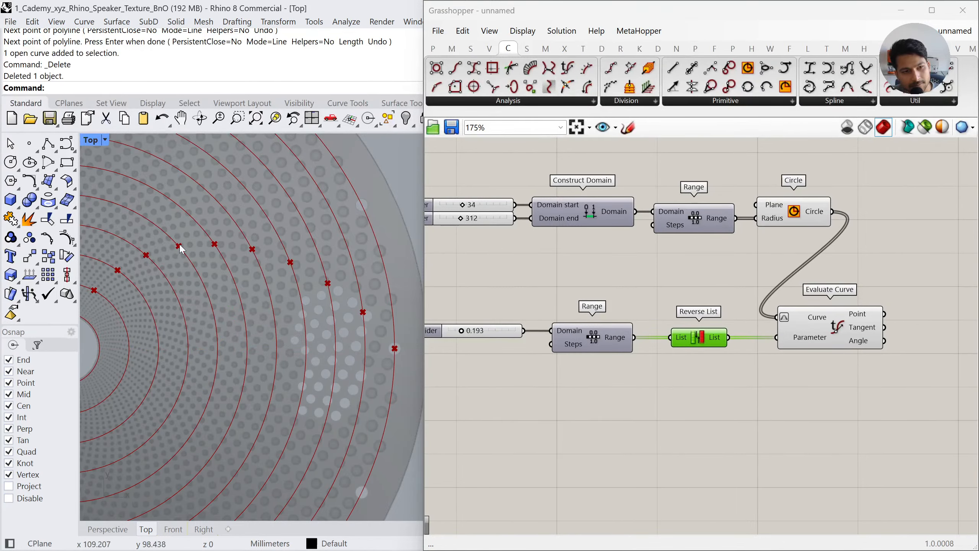
Align the three number sliders in one column and centre the lower Range beneath Construct Domain
right_drag(137, 296, 192, 302)
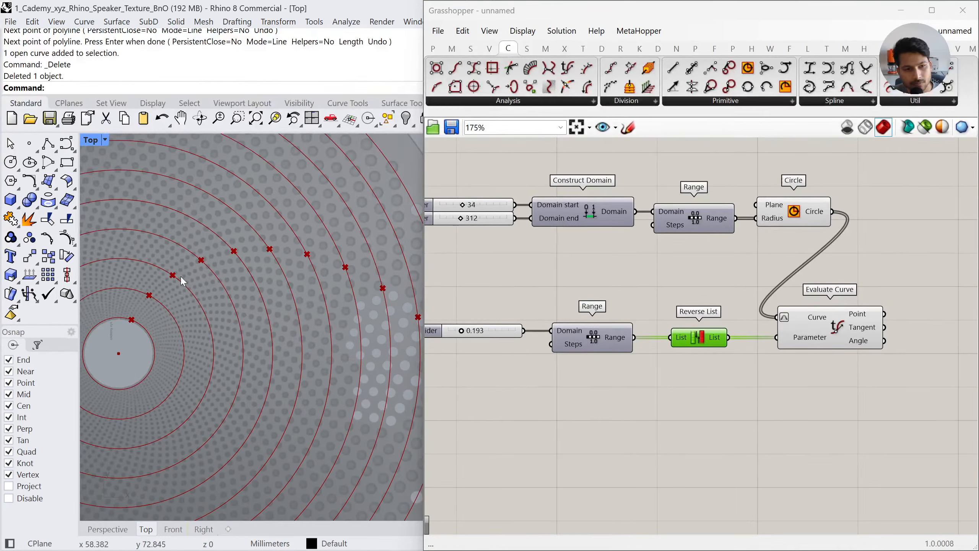
scroll(340, 307, down, 3)
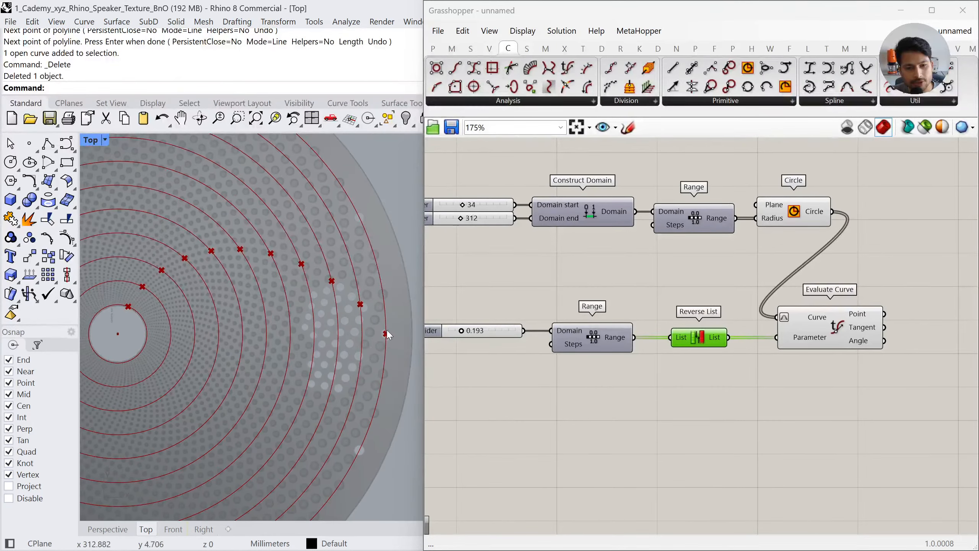
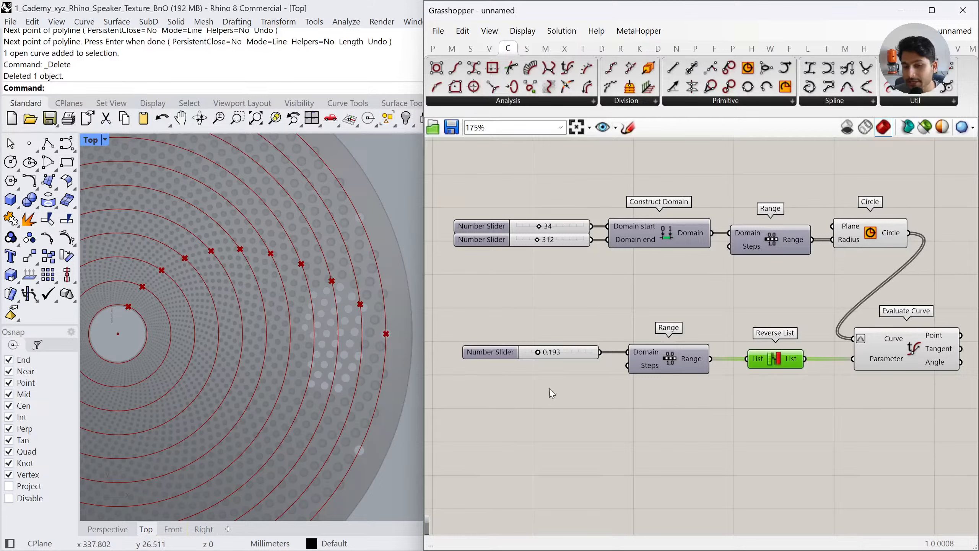
drag(552, 393, 517, 225)
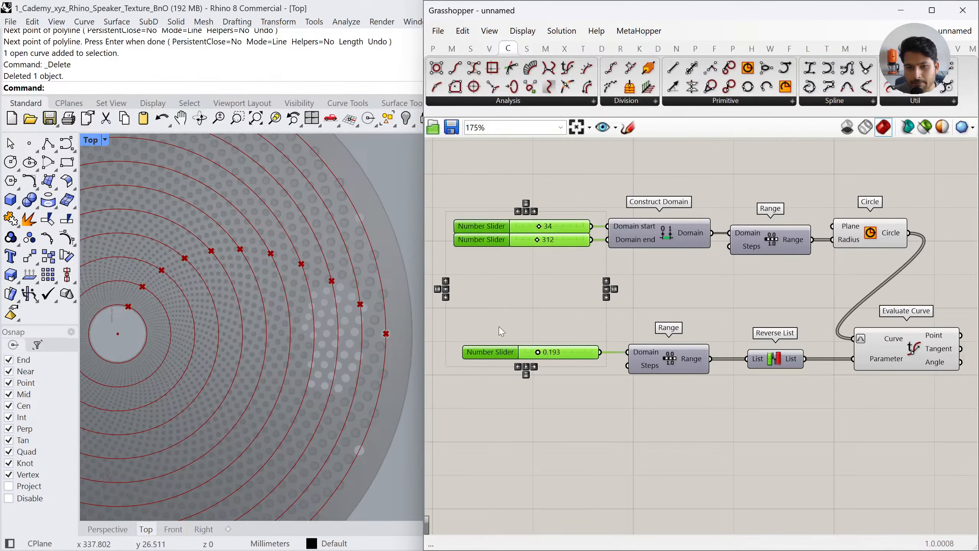
click(518, 212)
click(572, 189)
drag(690, 416, 652, 235)
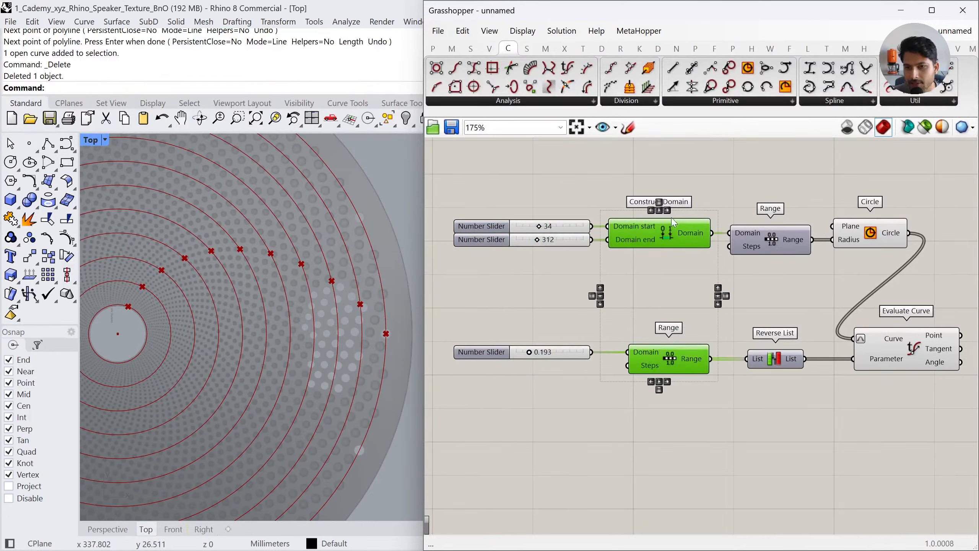
click(769, 416)
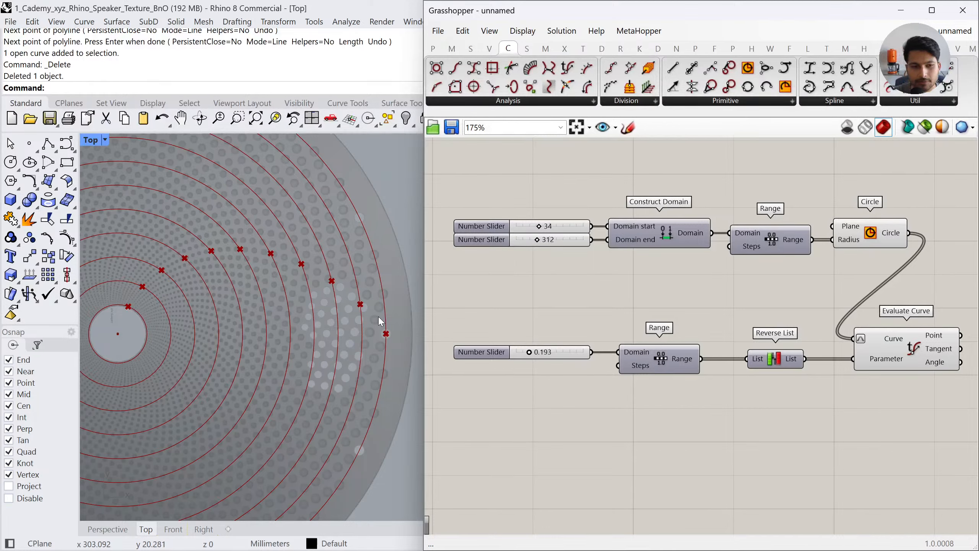
Add an Interpolate component beside Evaluate Curve and feed the Point output into its Vertices input
scroll(874, 351, down, 2)
click(811, 319)
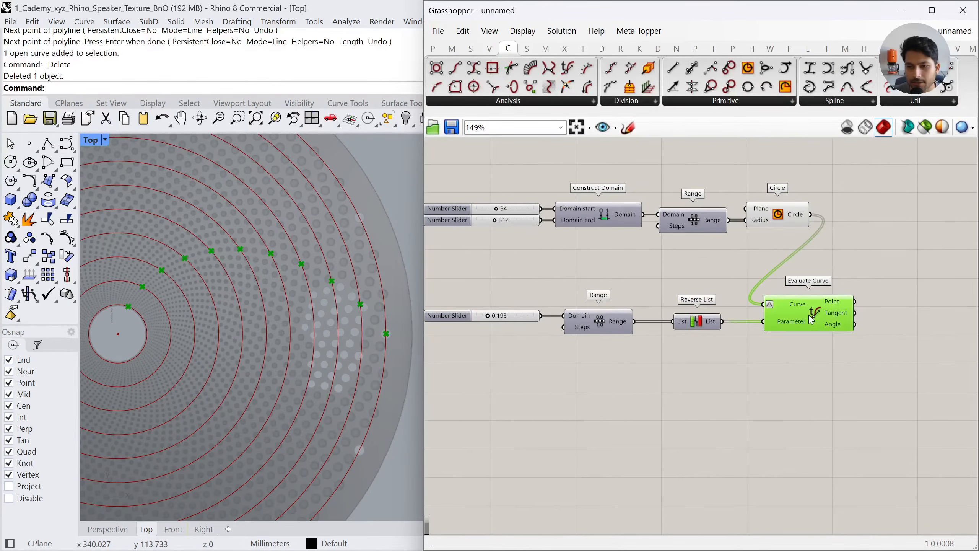
click(803, 404)
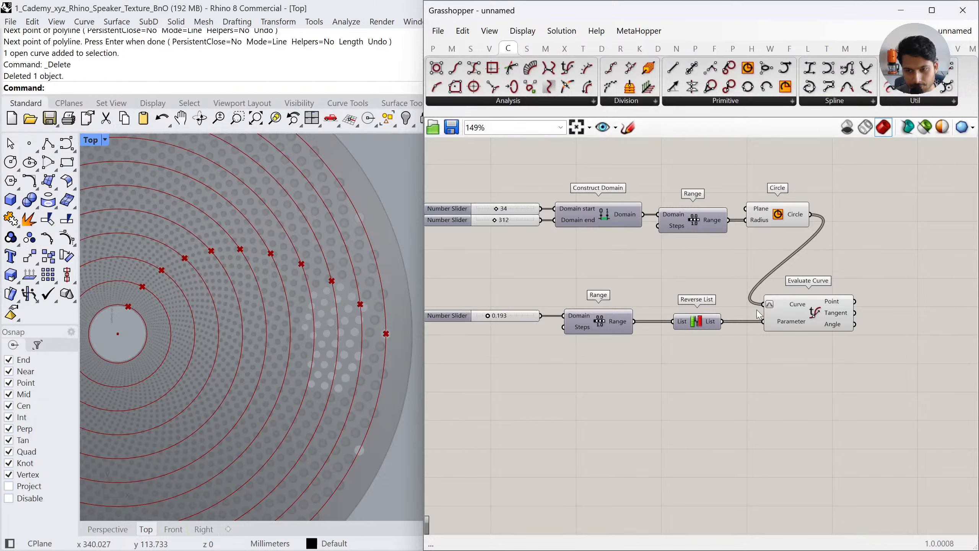
mouse_move(840, 304)
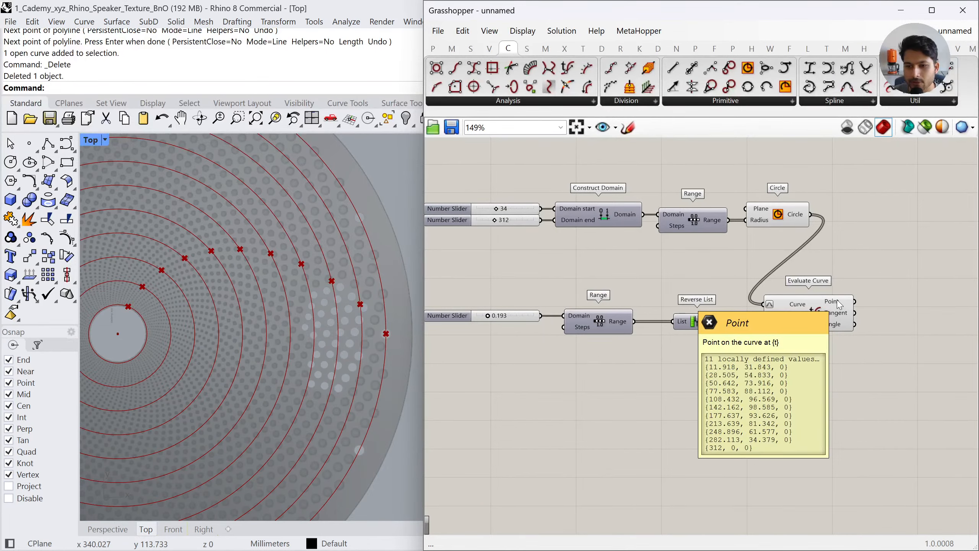
right_drag(840, 304, 729, 292)
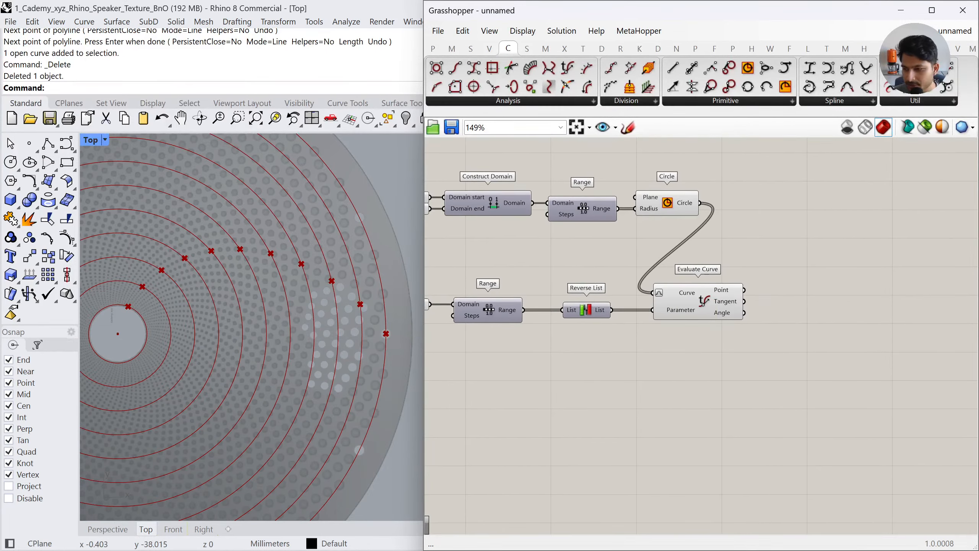
double_click(829, 326)
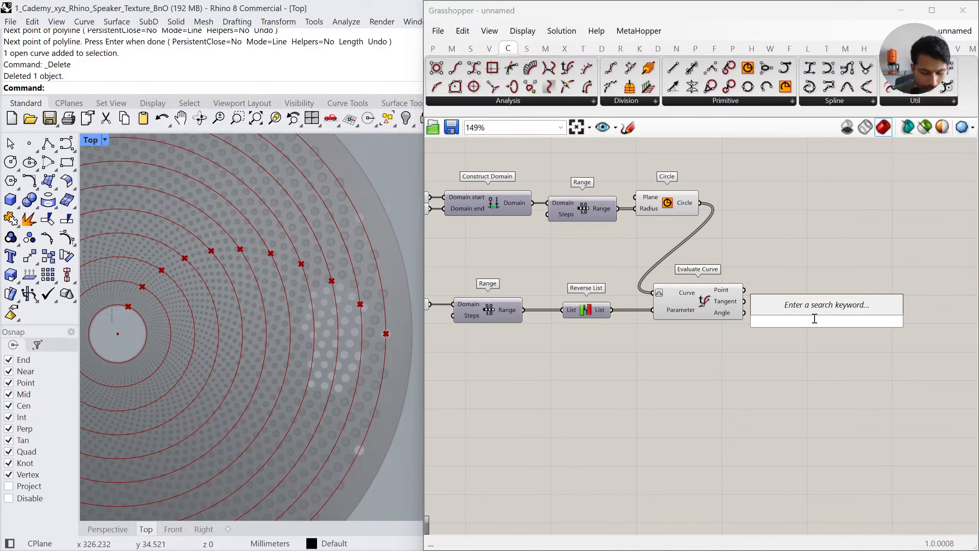
text(interpo)
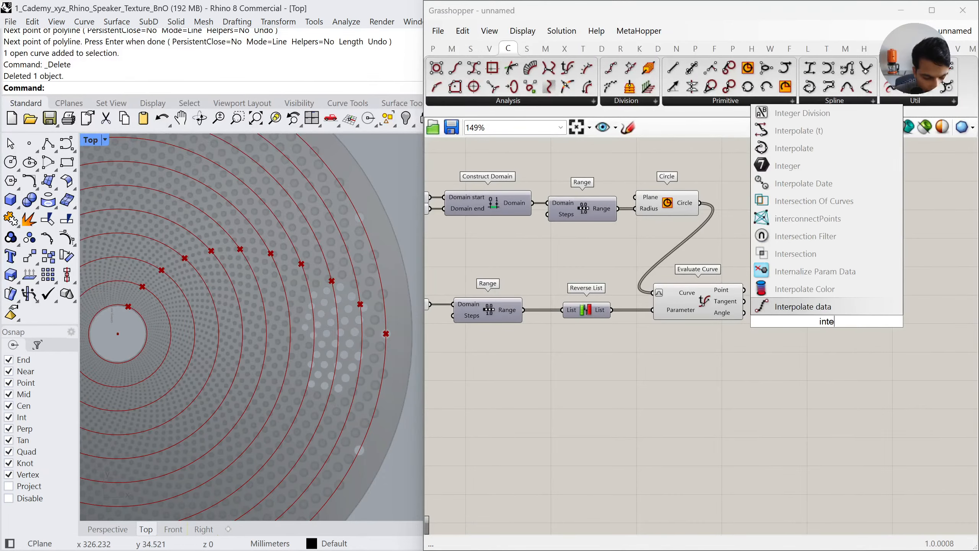
click(810, 254)
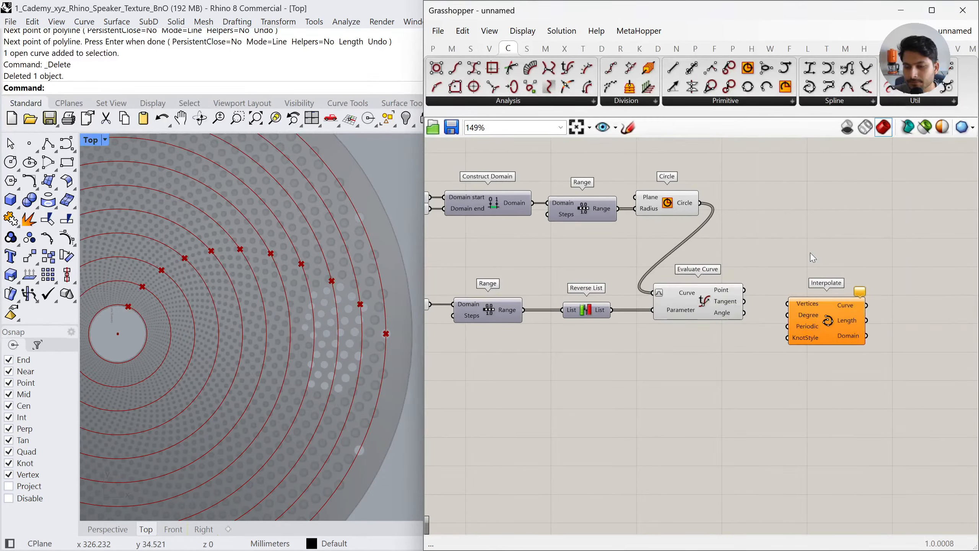
drag(745, 290, 823, 305)
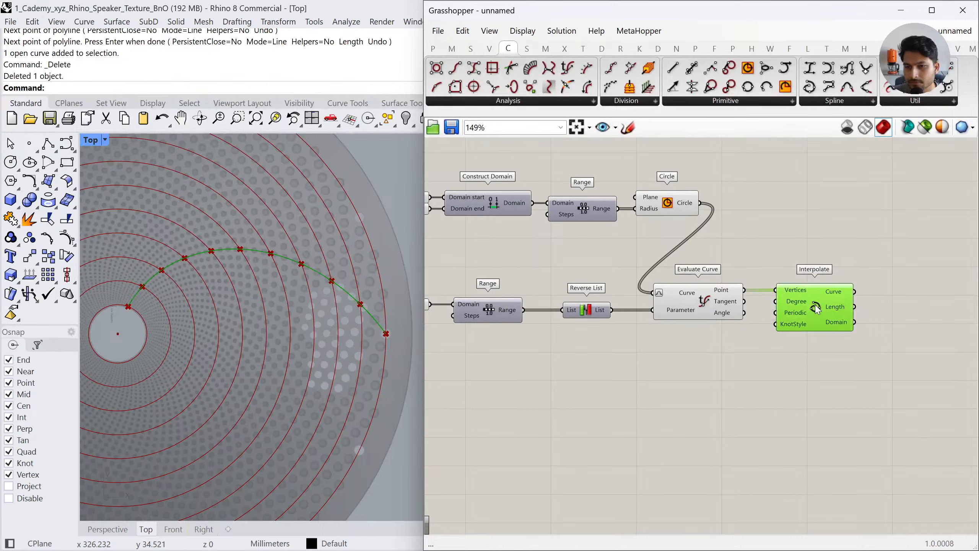
click(740, 361)
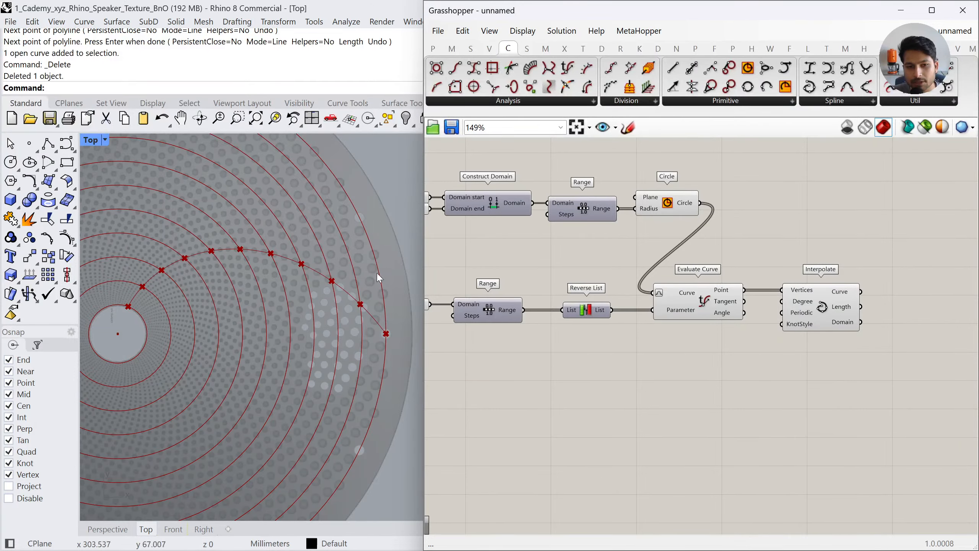
Hide the preview of all sliders and components upstream of Interpolate so only the interpolated curve is drawn
right_drag(674, 353, 785, 364)
scroll(785, 364, down, 1)
drag(822, 356, 563, 216)
middle_click(606, 284)
click(650, 245)
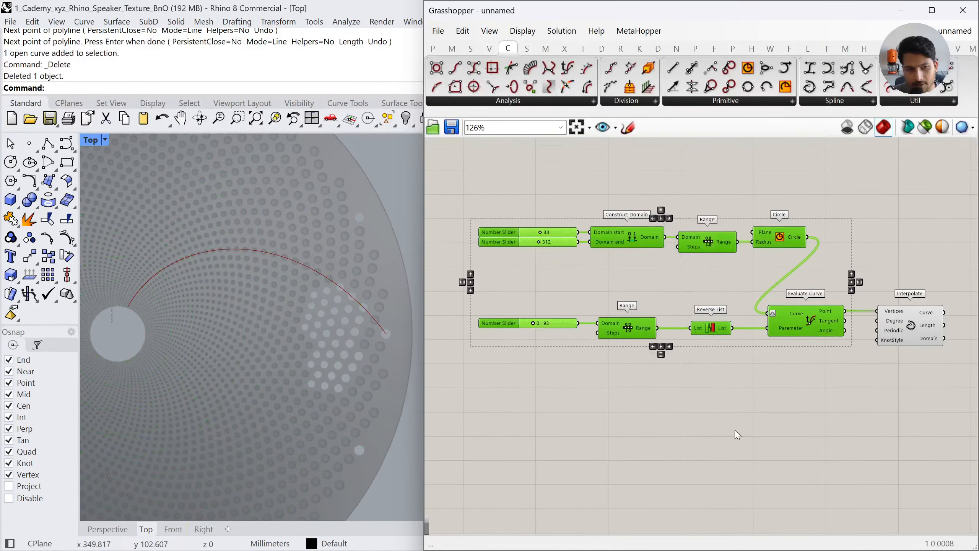
Examine the interpolated curve against the speaker's dot pattern and shift Interpolate slightly closer to Evaluate Curve
scroll(798, 398, up, 2)
right_drag(807, 376, 685, 382)
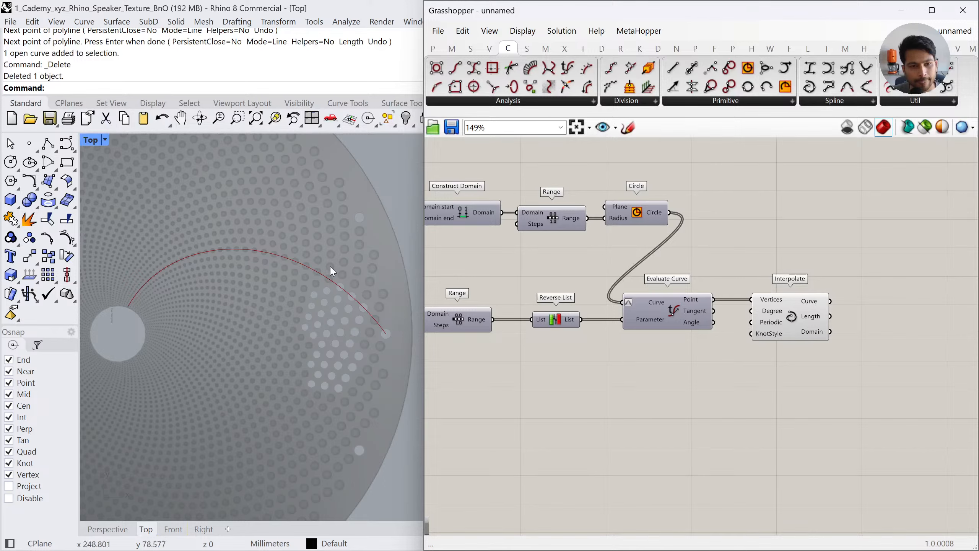
scroll(138, 303, up, 5)
scroll(119, 313, down, 4)
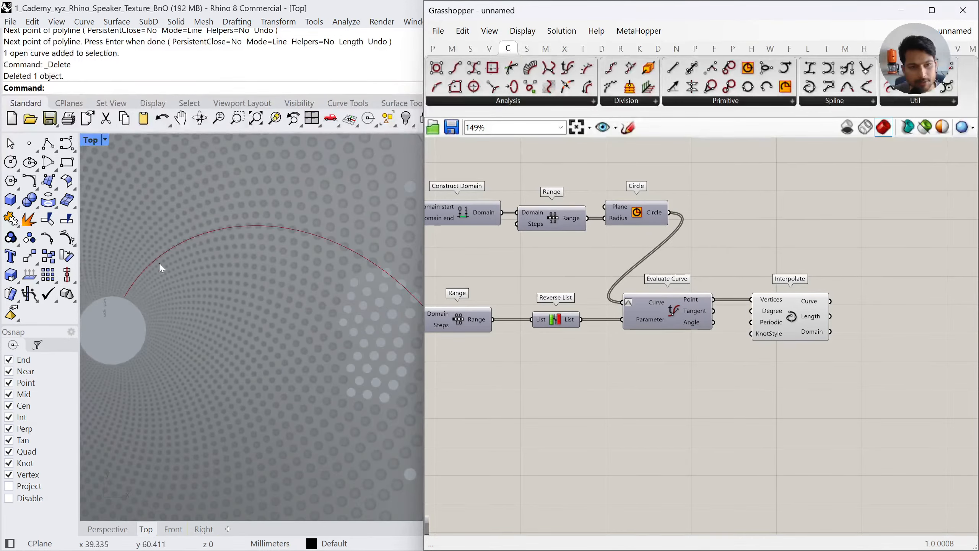
scroll(379, 279, down, 3)
scroll(347, 324, up, 3)
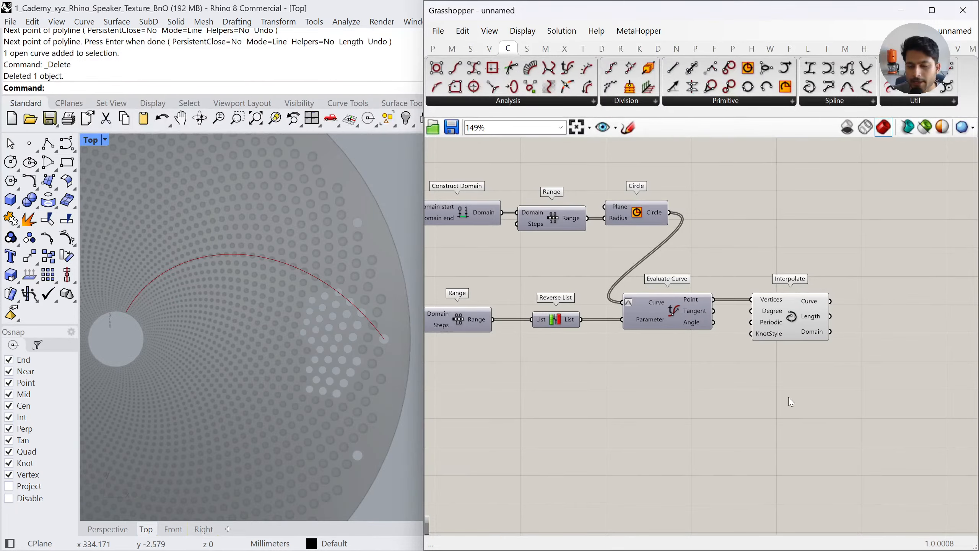
drag(784, 313, 776, 313)
click(768, 369)
scroll(328, 334, down, 2)
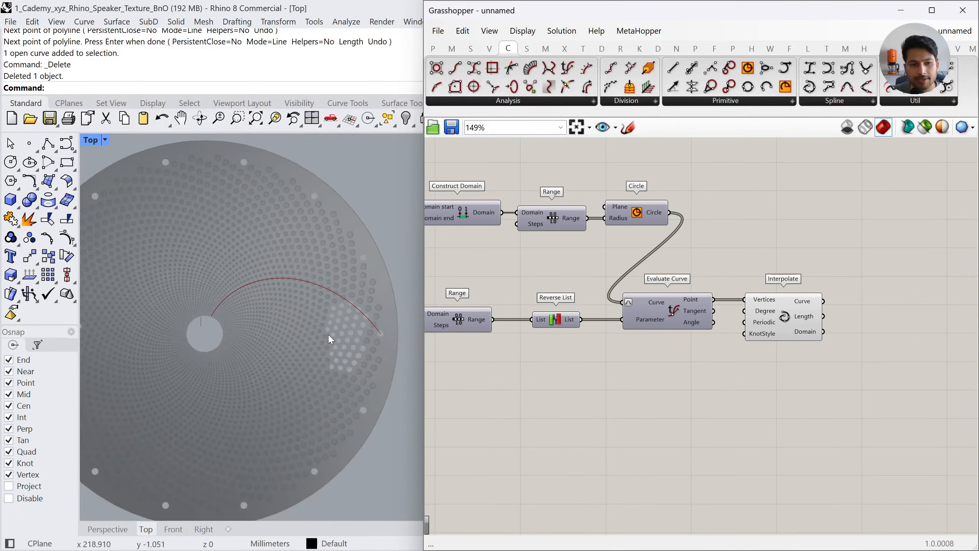
Bake the interpolated curve into the Rhino document
click(794, 307)
key(space)
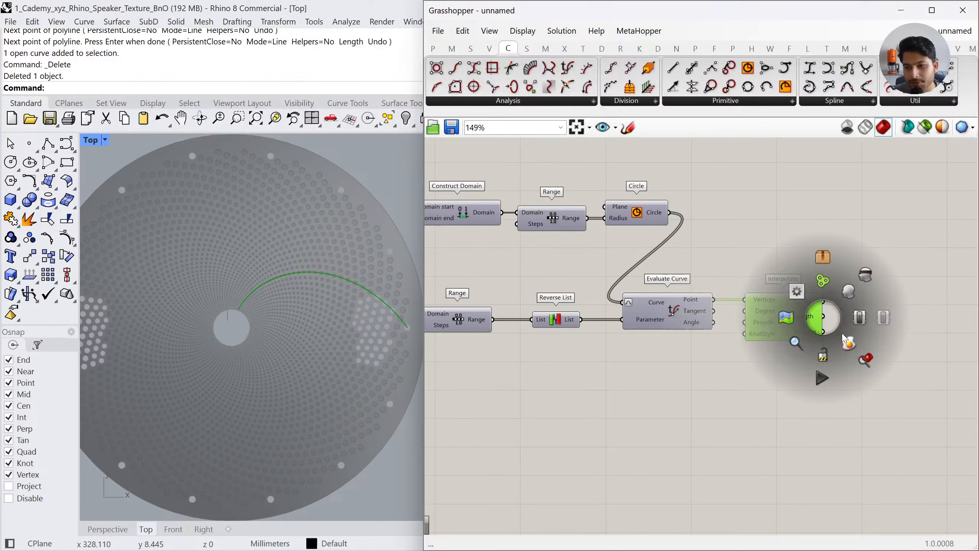
click(847, 341)
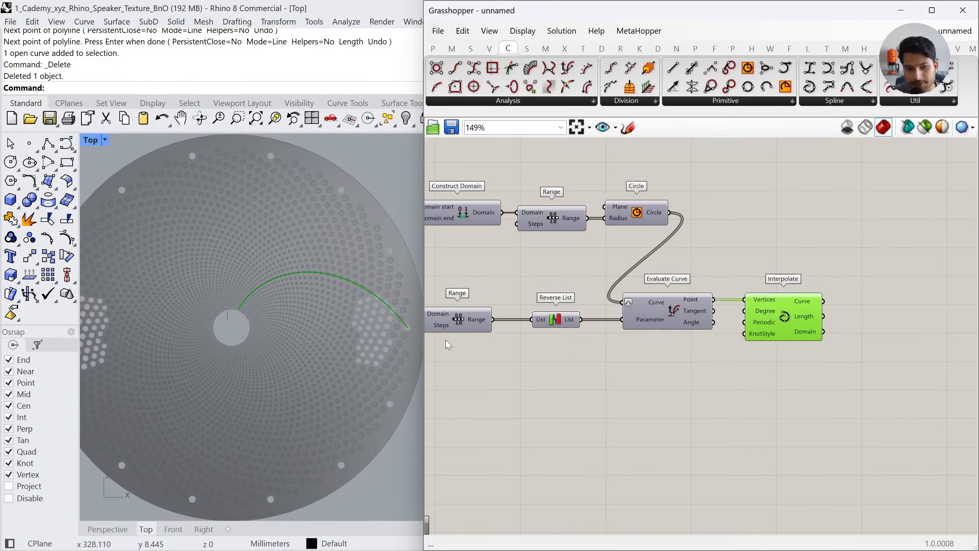
Polar-array the baked curve in Rhino around the origin (0) with 84 items over the default 360-degree fill angle
click(54, 283)
click(89, 281)
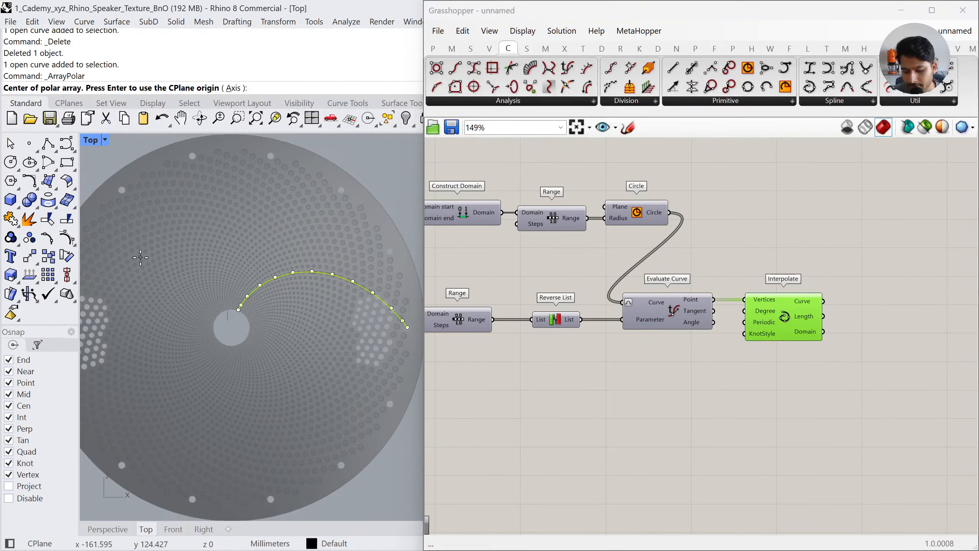
text(0)
key(Return)
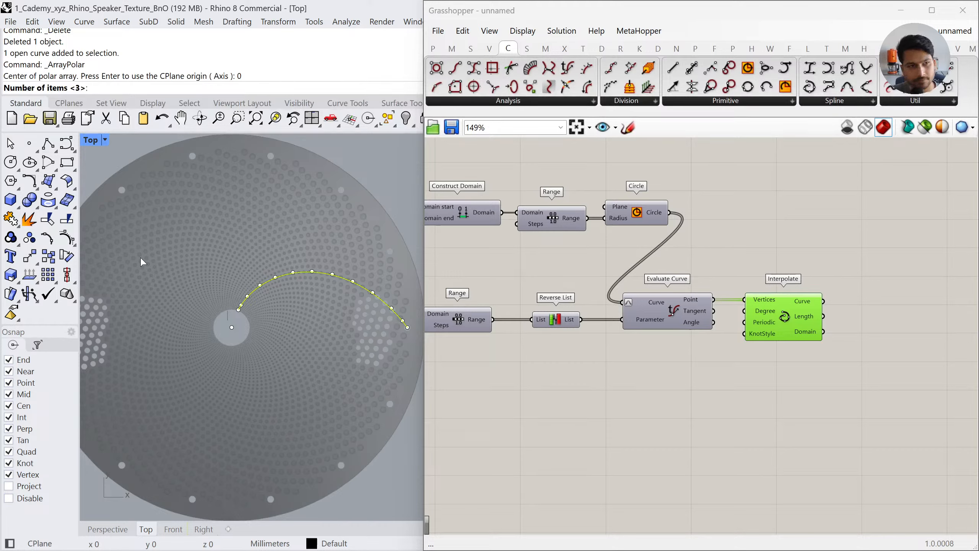
text(84)
key(Return)
key(Return)
key(Return)
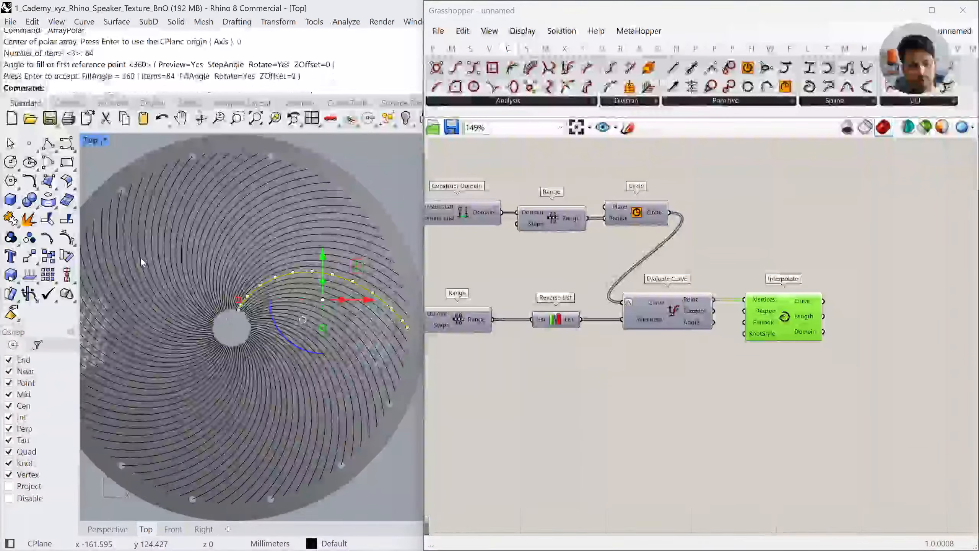
Undo the Rhino polar array and the curve bake, and clear the Interpolate selection
key(ctrl+z)
key(ctrl+z)
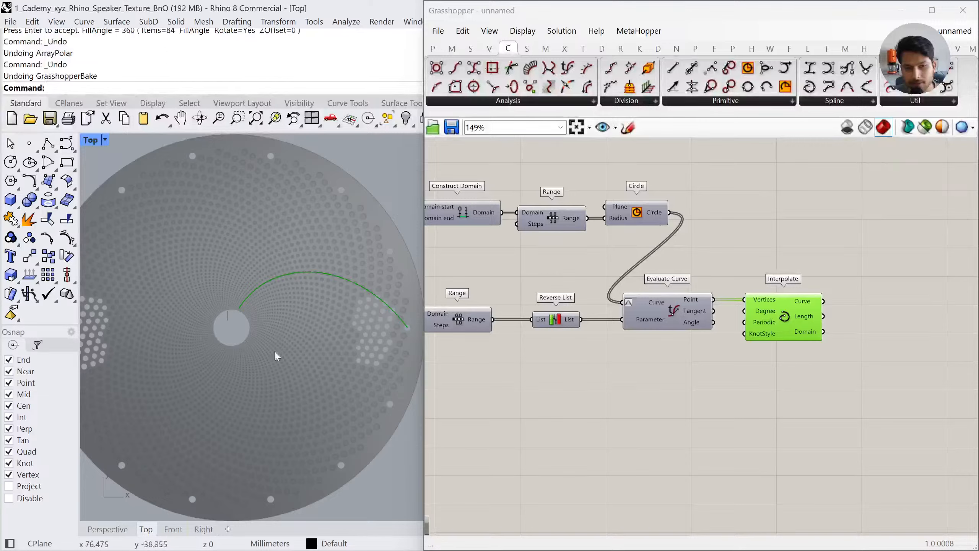
right_drag(875, 365, 805, 342)
click(810, 361)
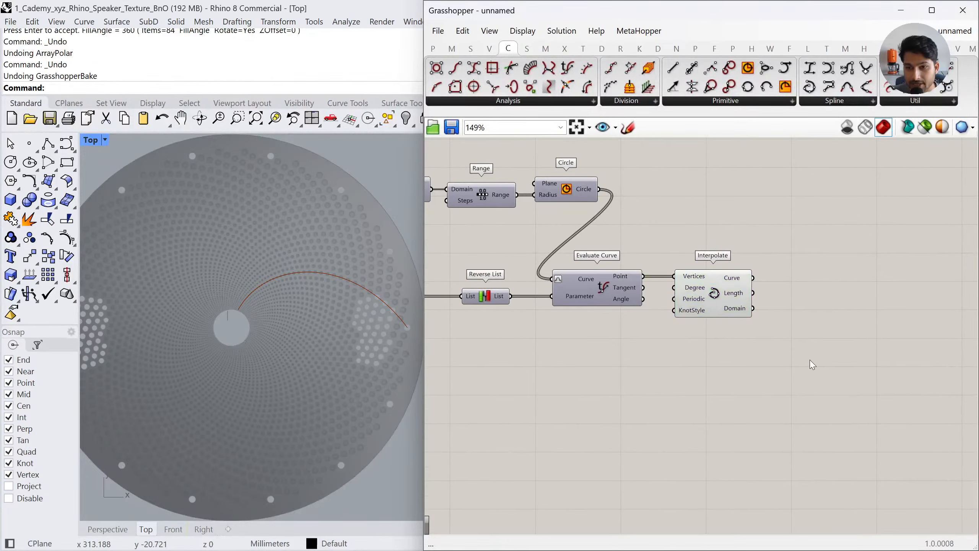
Add a Polar Array component after Interpolate and connect the interpolated Curve output to its Geometry input
double_click(812, 360)
text(pol)
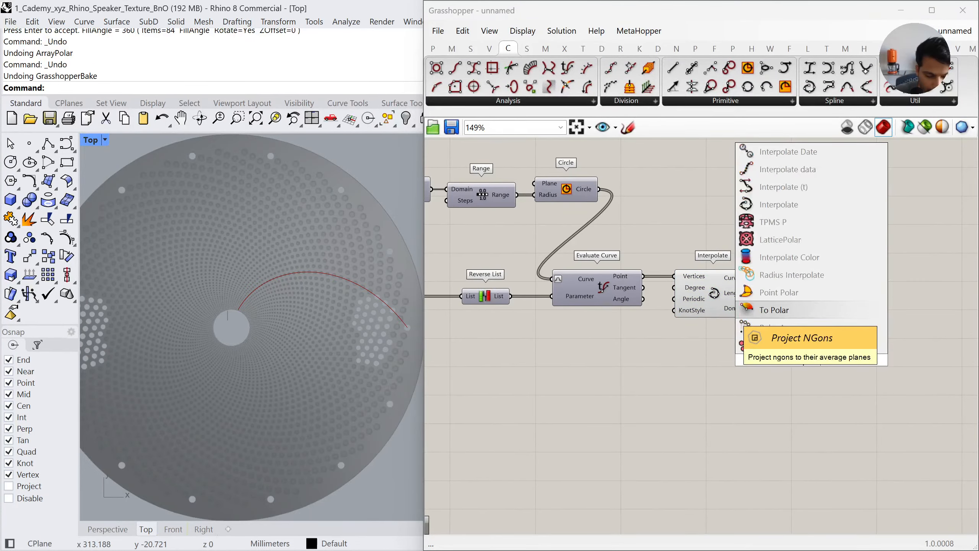
text(ar)
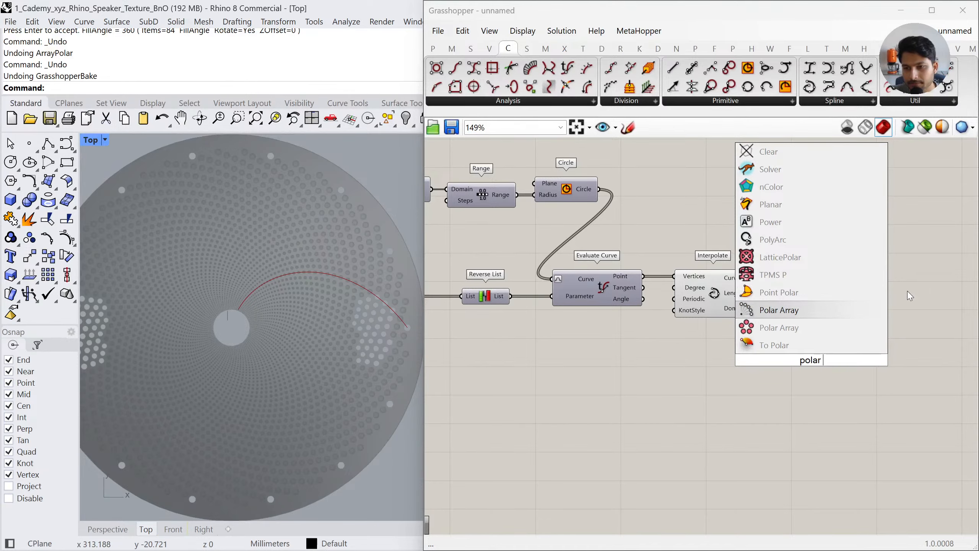
click(829, 310)
scroll(796, 301, up, 2)
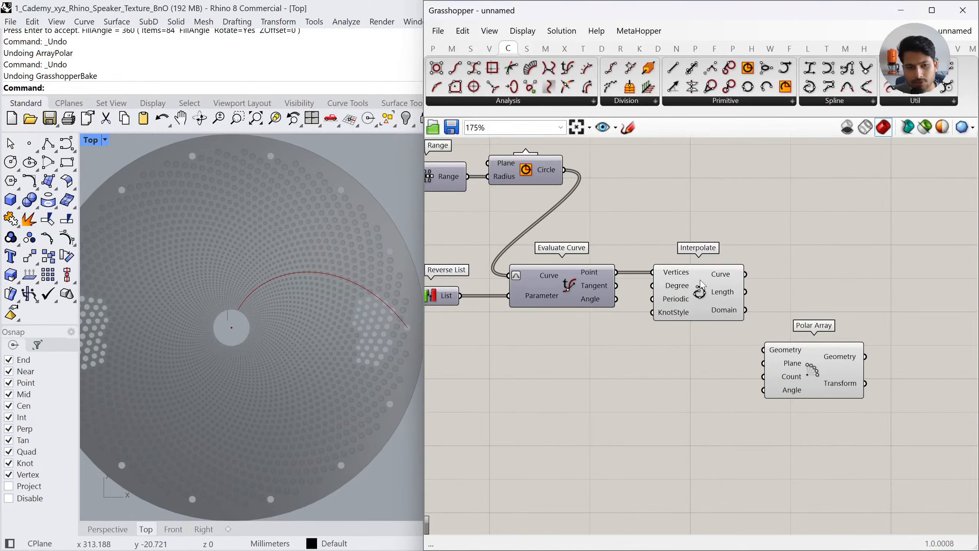
drag(746, 274, 764, 349)
drag(794, 379, 811, 377)
click(664, 398)
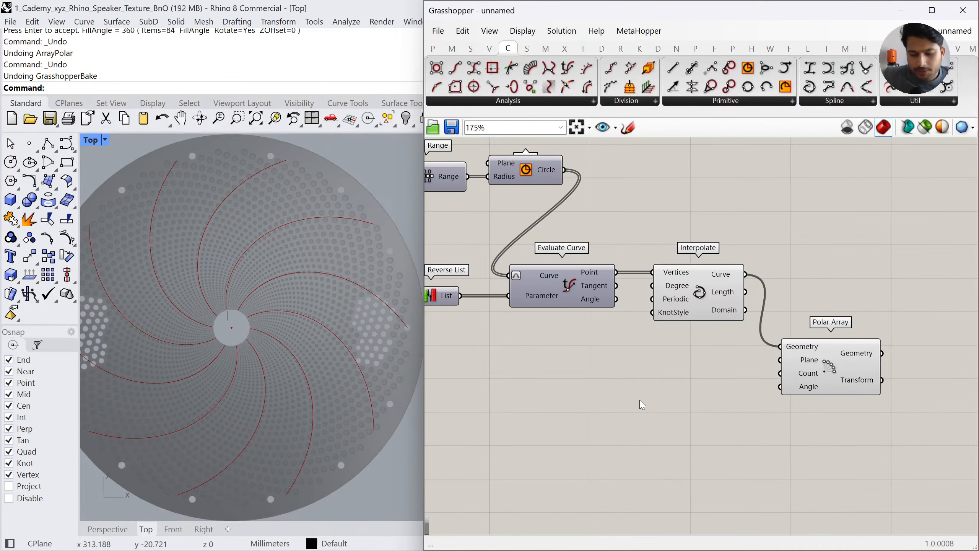
Duplicate Construct Domain together with its two sliders (34 and 312) and place the copy just above the lower Range
right_drag(526, 311, 708, 294)
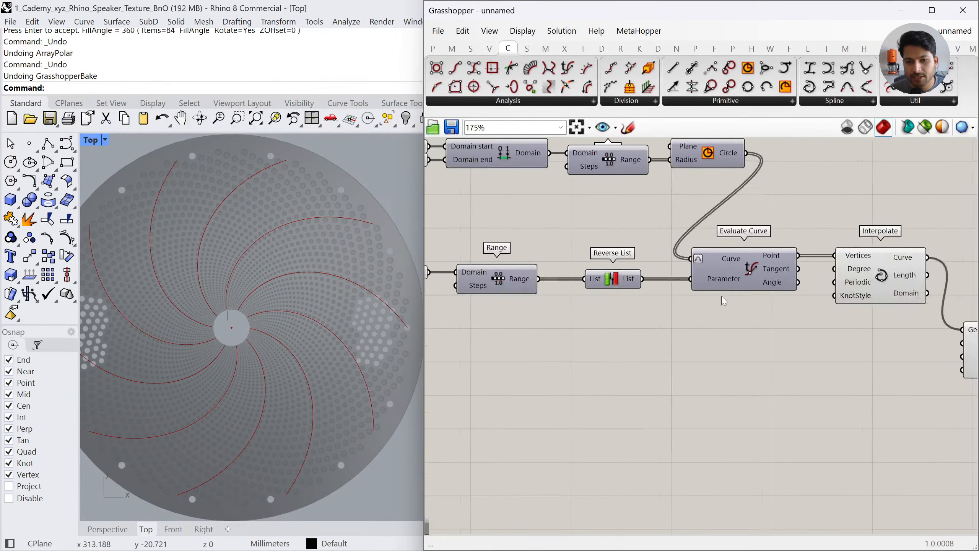
right_drag(435, 275, 640, 321)
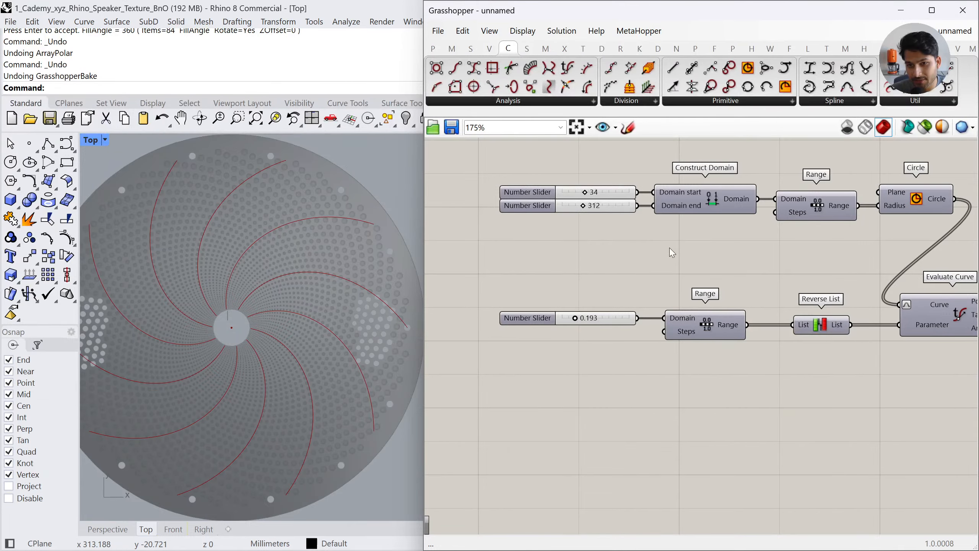
drag(669, 248, 491, 170)
alt+drag(576, 261, 575, 282)
click(640, 359)
Replace the copied Domain end slider with a copy of the 0.193 slider and connect the copied Construct Domain to the lower Range's Domain input
right_drag(628, 357, 662, 361)
alt+drag(627, 322, 554, 291)
click(569, 320)
click(547, 291)
key(Delete)
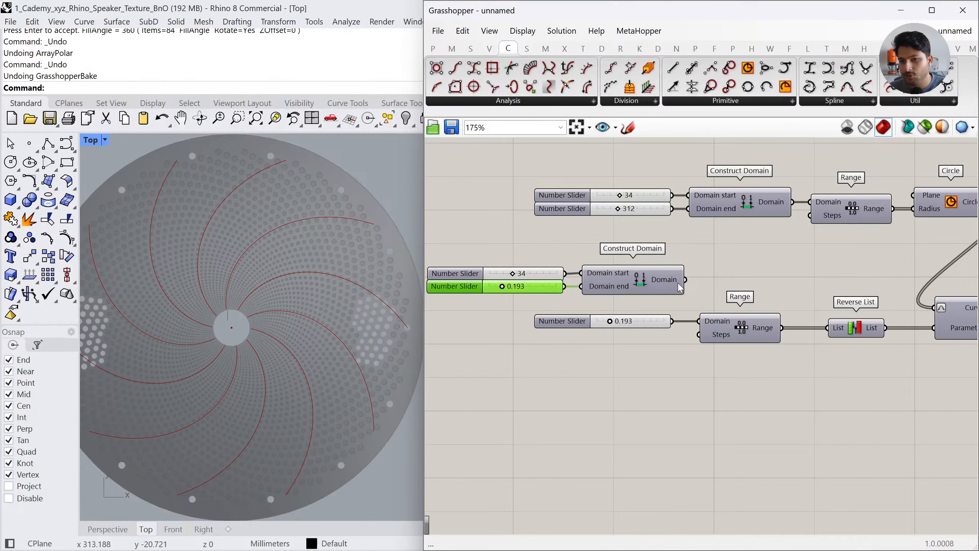
drag(685, 280, 698, 321)
scroll(655, 351, down, 1)
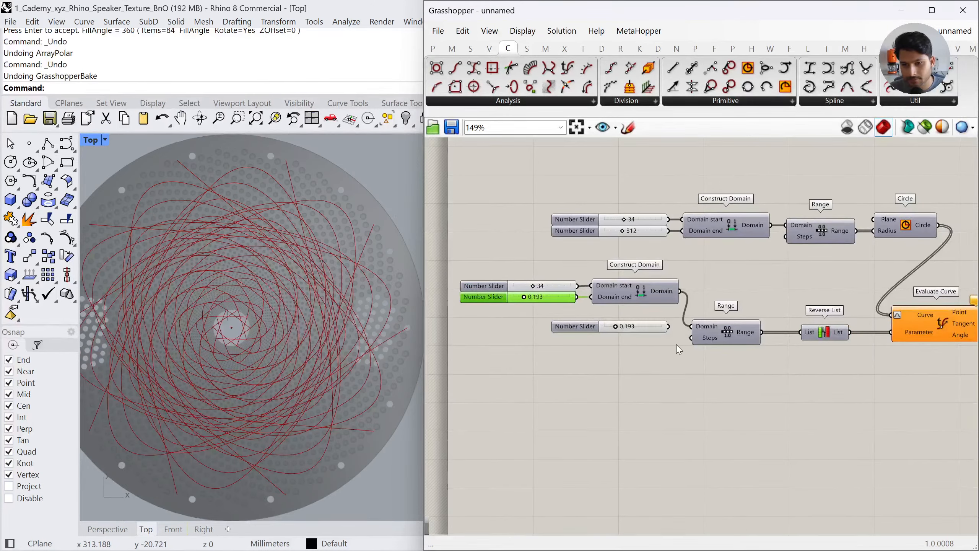
Undo the last Domain connection, set the copied Domain start slider to 0, and reconnect the copied Construct Domain to the lower Range
key(ctrl+z)
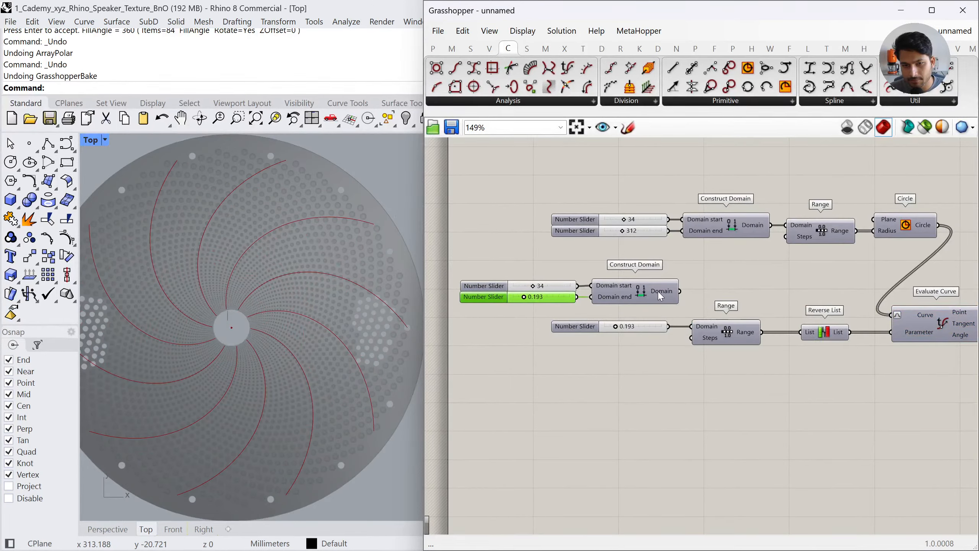
double_click(539, 285)
text(0)
click(552, 286)
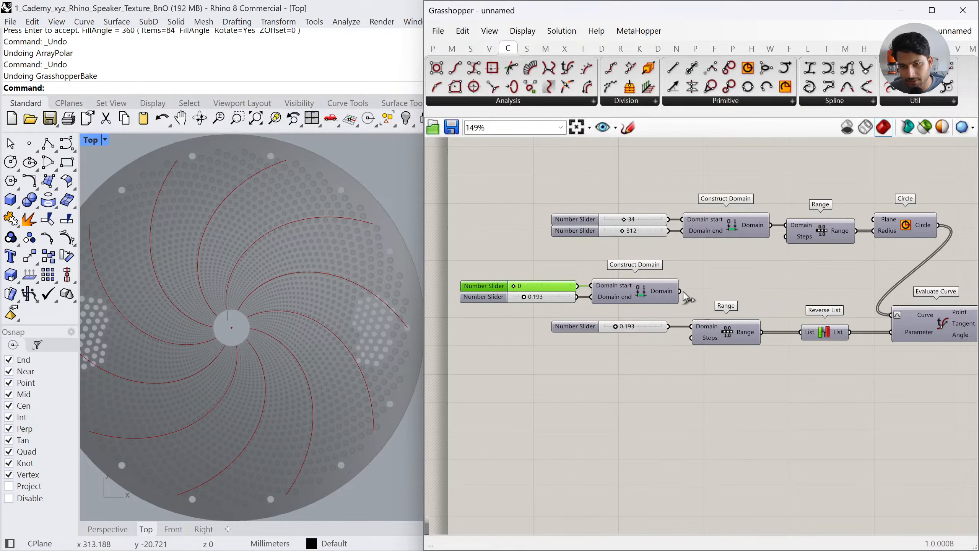
drag(683, 292, 691, 326)
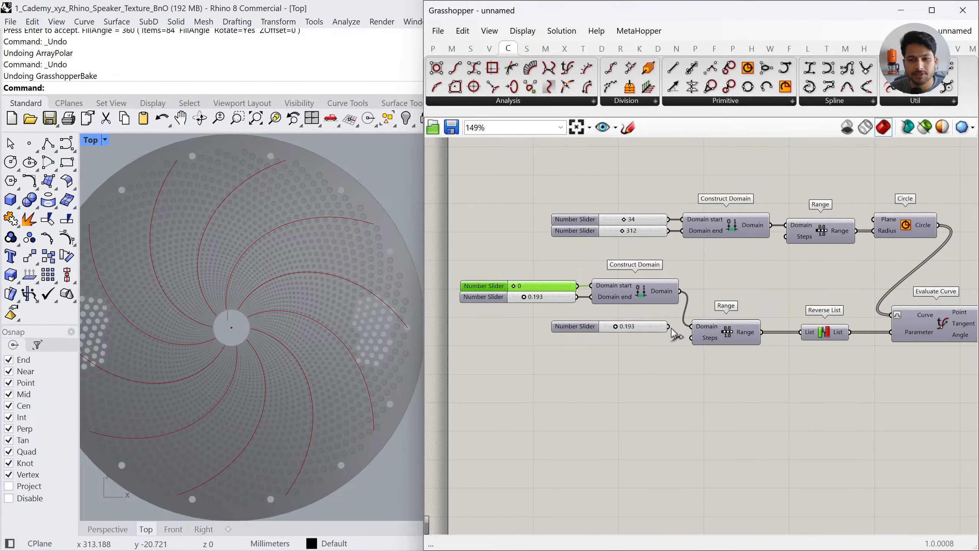
Reconnect the 0.193 slider to the lower Range's Domain input and delete the copied Construct Domain with its two sliders
drag(668, 326, 705, 335)
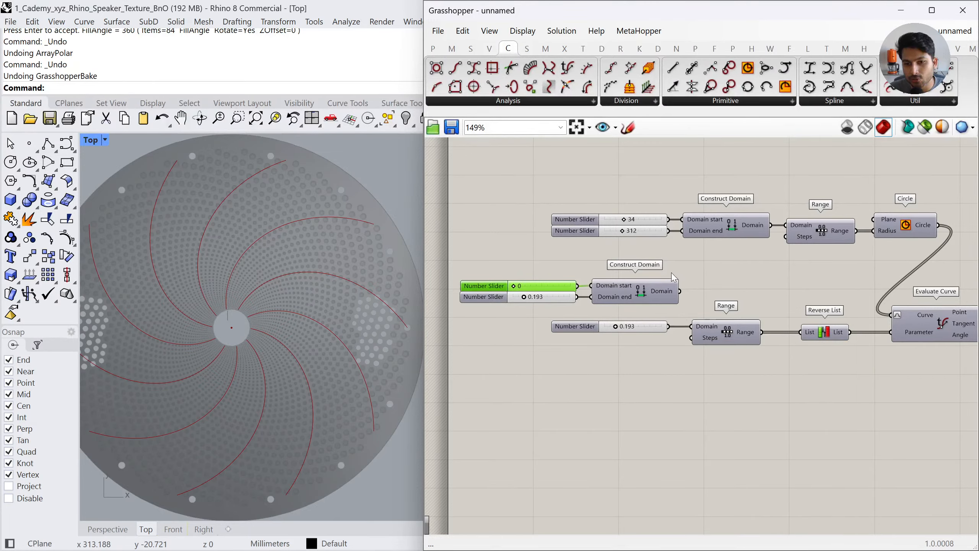
drag(549, 285, 553, 285)
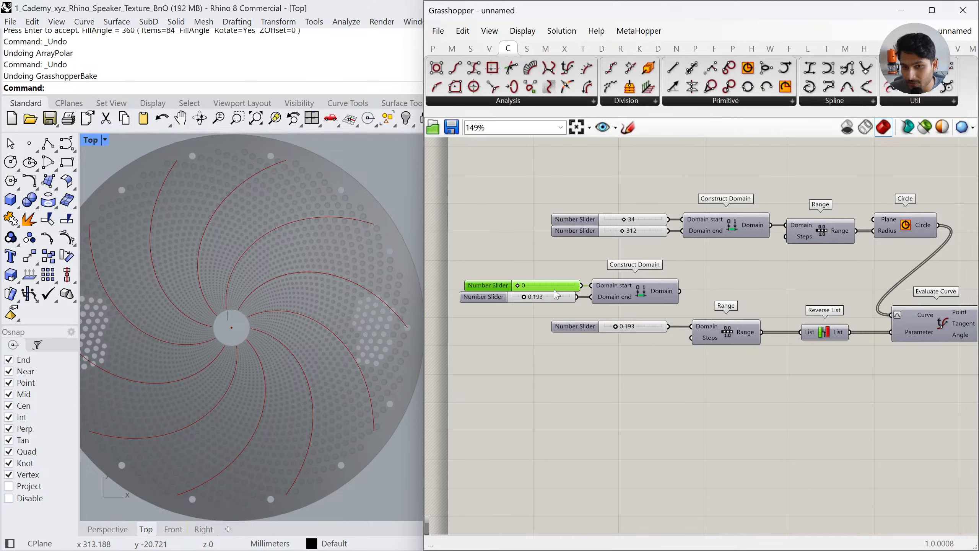
click(555, 299)
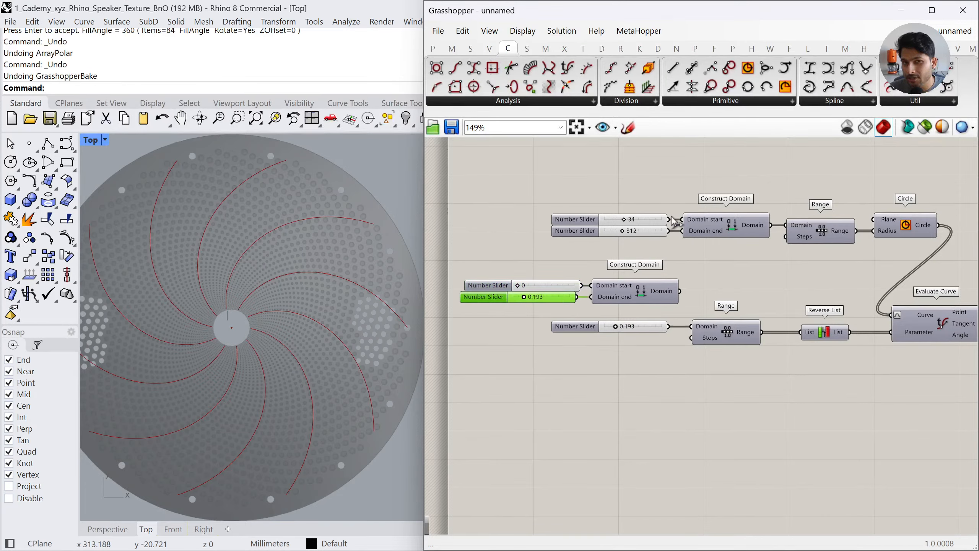
drag(648, 221, 642, 218)
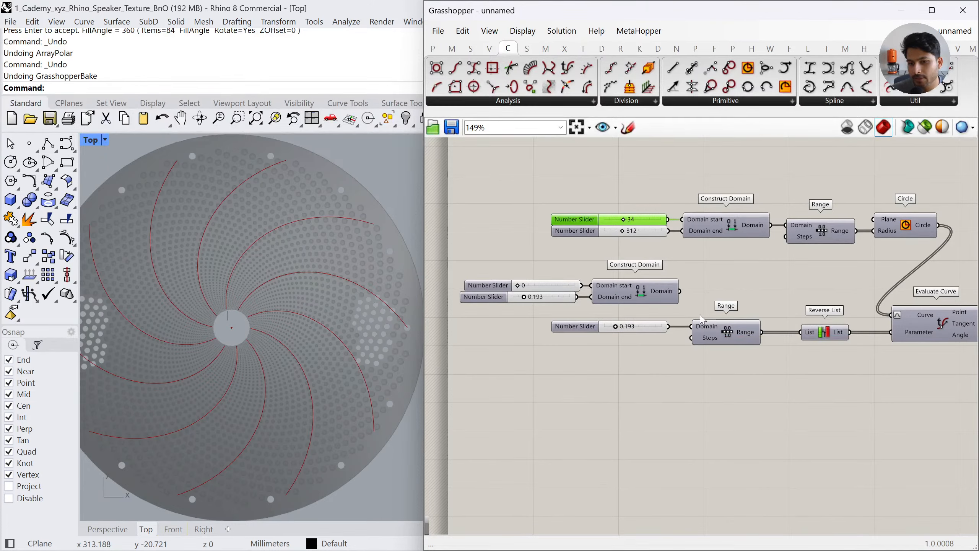
drag(698, 307, 531, 277)
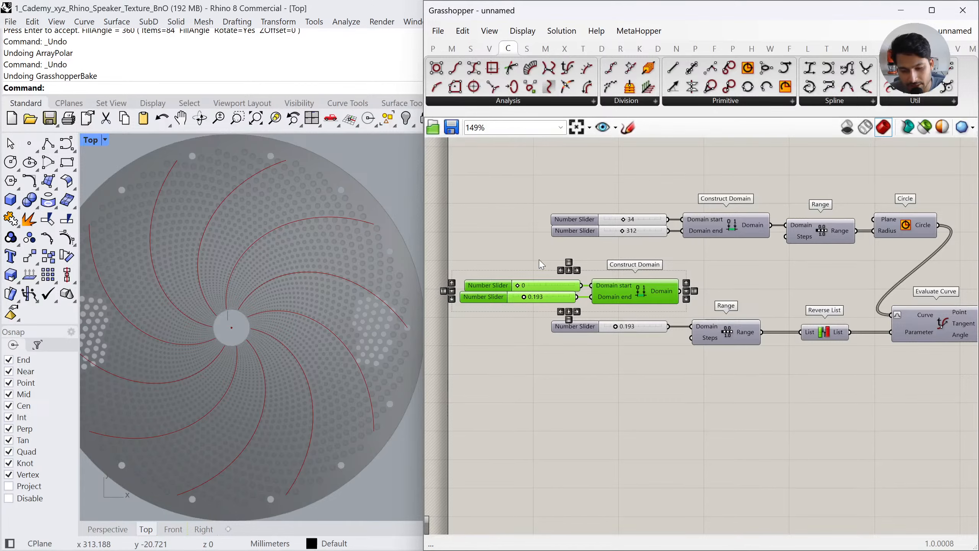
key(Delete)
Add a number slider set to 84 and connect it to the Polar Array's Count input
right_drag(741, 286, 341, 194)
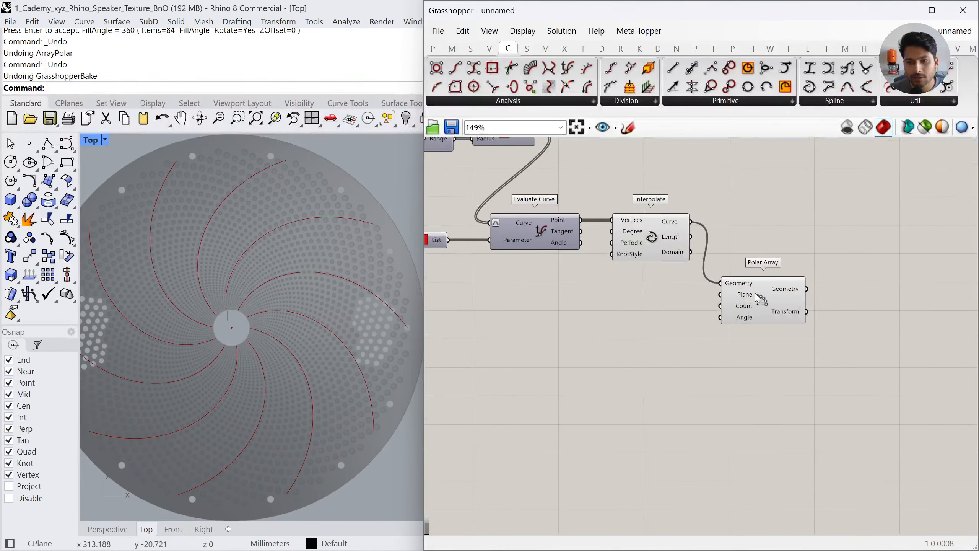
click(755, 294)
drag(770, 305, 771, 309)
right_drag(693, 320, 761, 374)
click(738, 345)
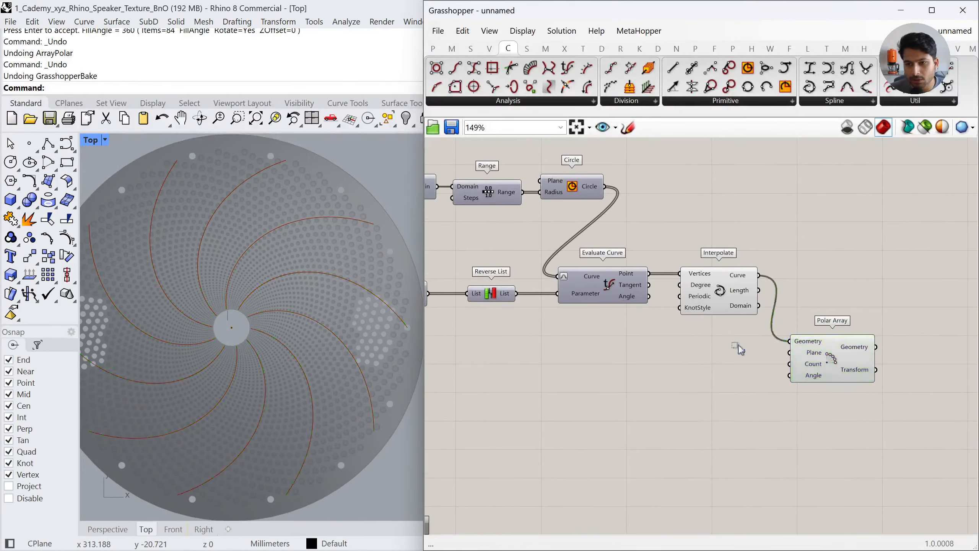
click(709, 273)
click(735, 392)
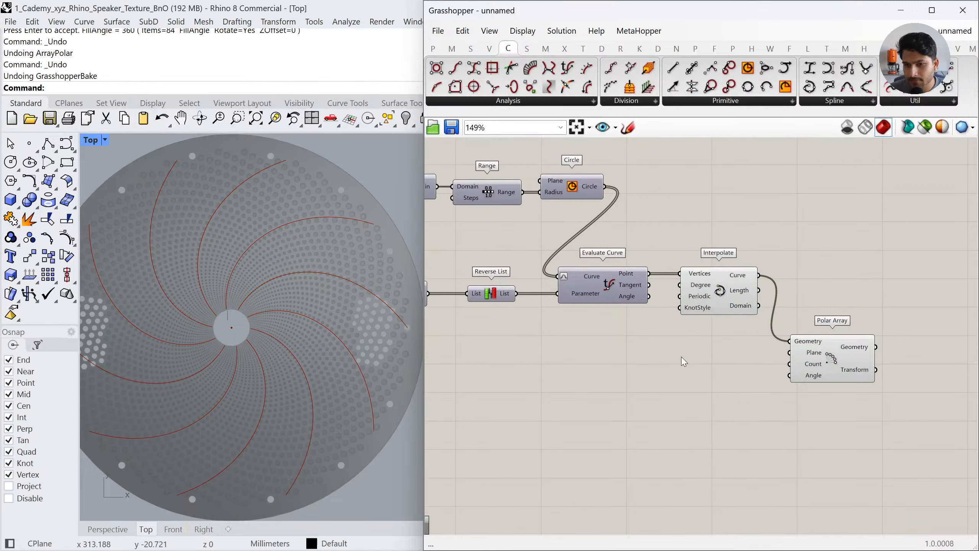
double_click(682, 358)
text(84)
key(Return)
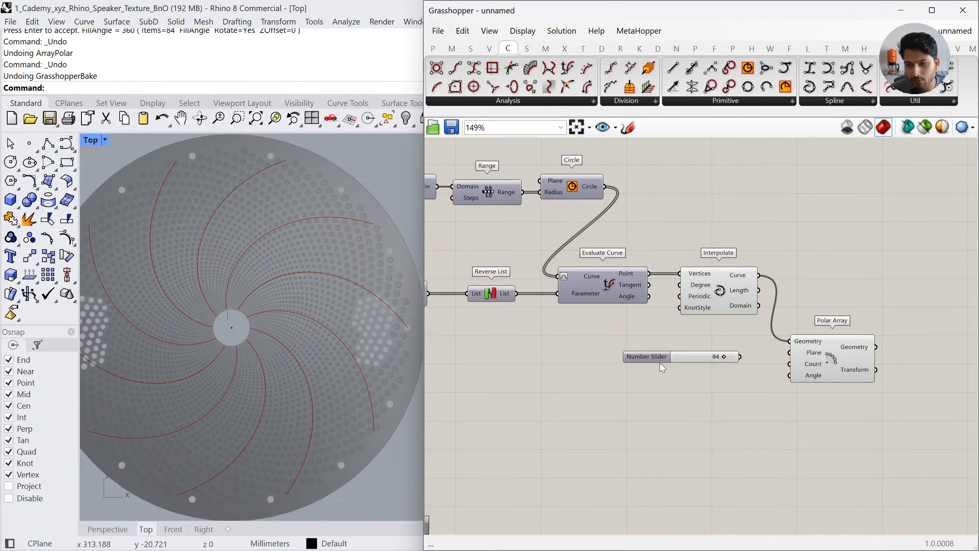
drag(788, 368, 702, 366)
Align the right edges of the 84 slider and Interpolate, and move Polar Array slightly closer to them
shift+click(689, 269)
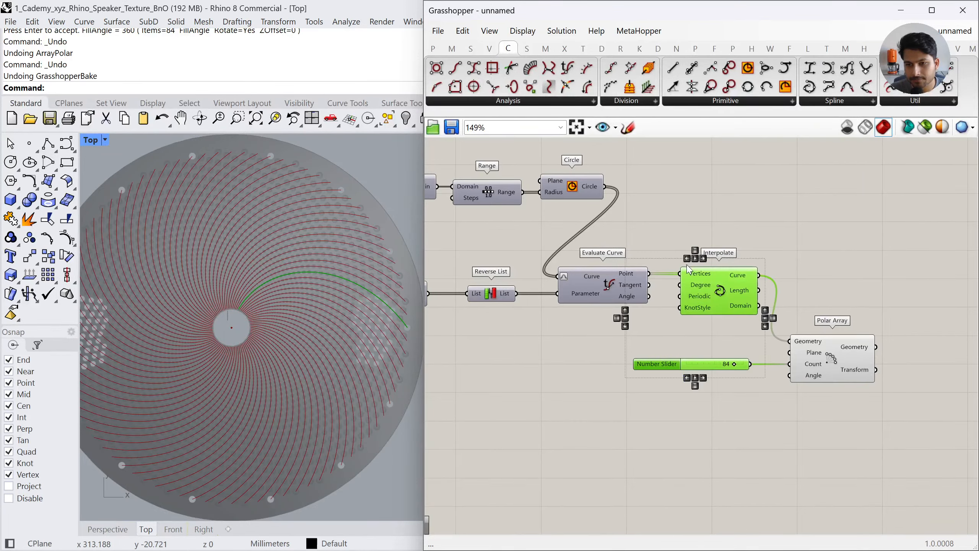
click(703, 258)
click(764, 242)
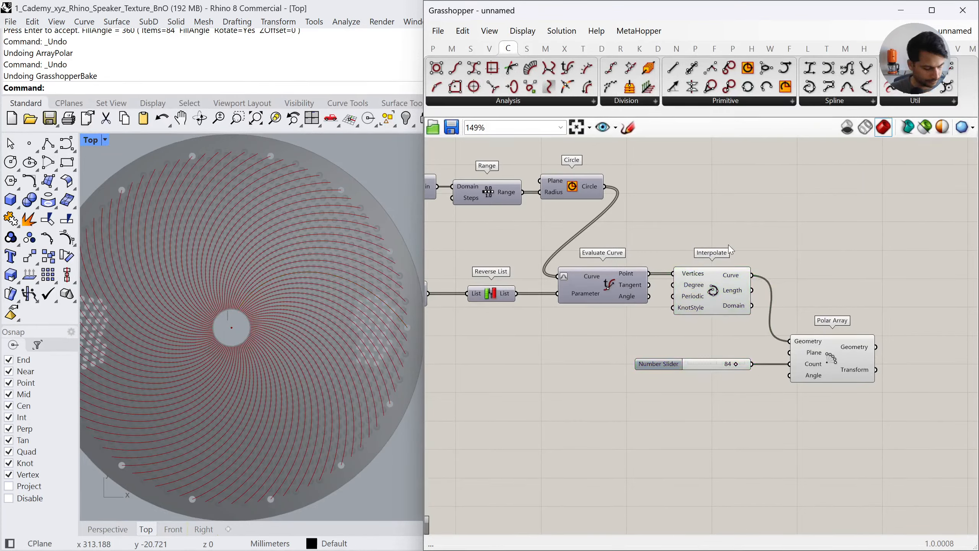
drag(809, 347, 800, 346)
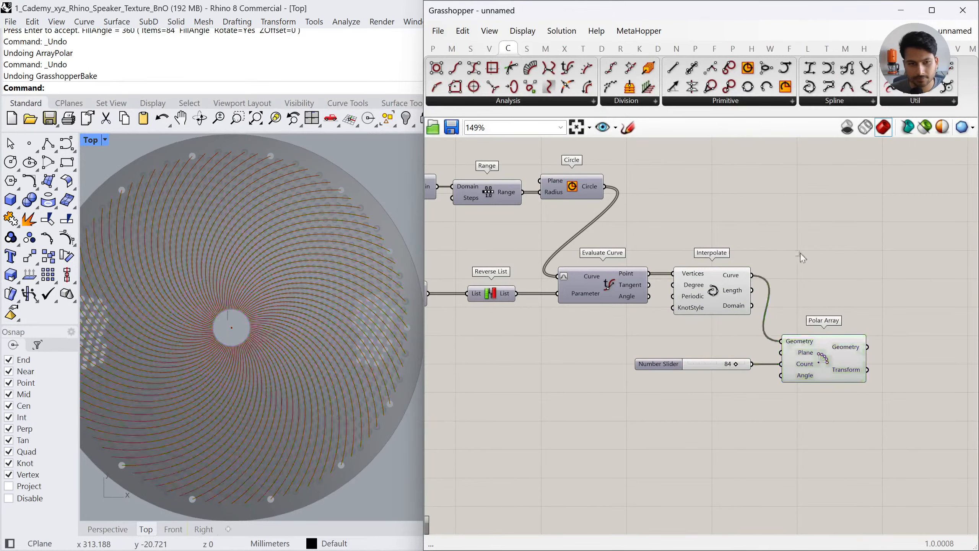
Examine how the arrayed spiral curves line up with the speaker's hole pattern in the Top viewport
scroll(335, 318, down, 3)
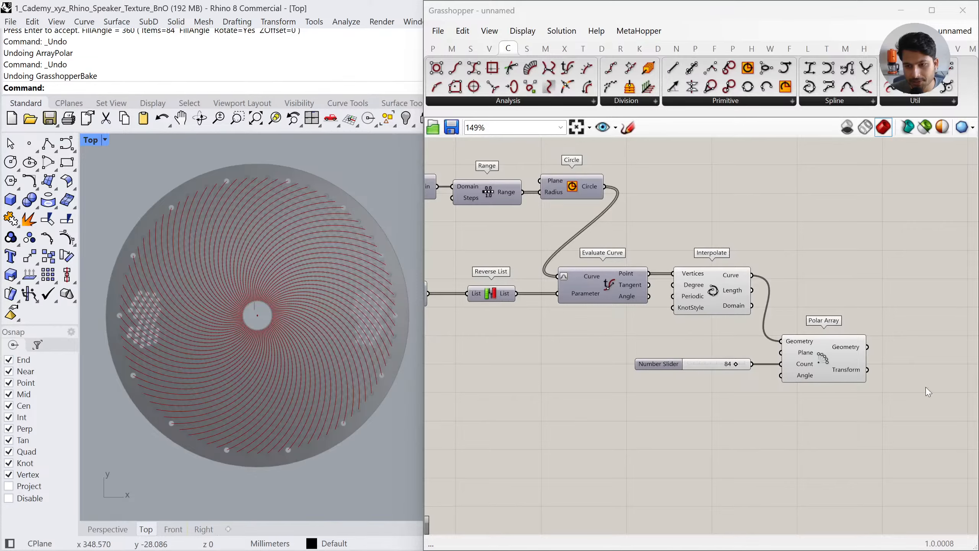
right_drag(928, 392, 767, 365)
scroll(298, 339, up, 4)
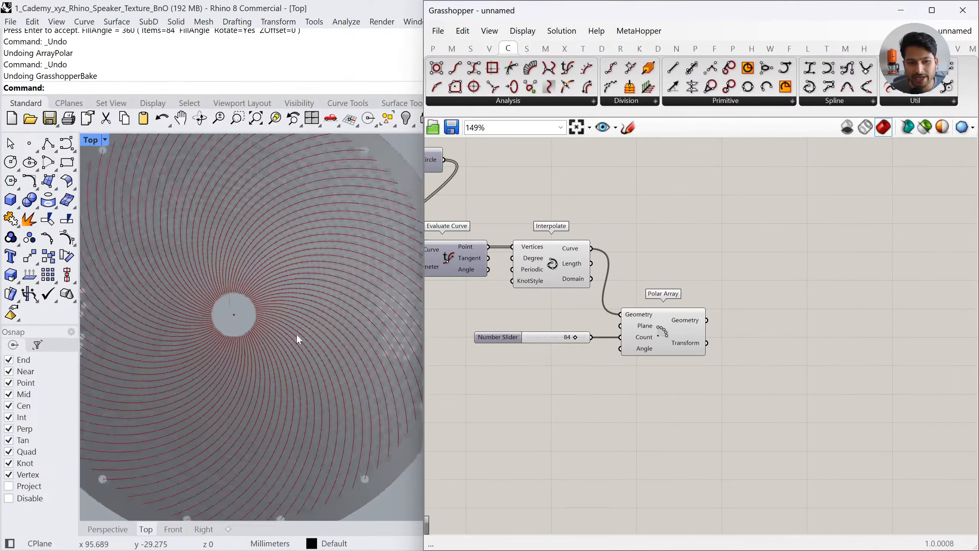
scroll(298, 339, up, 8)
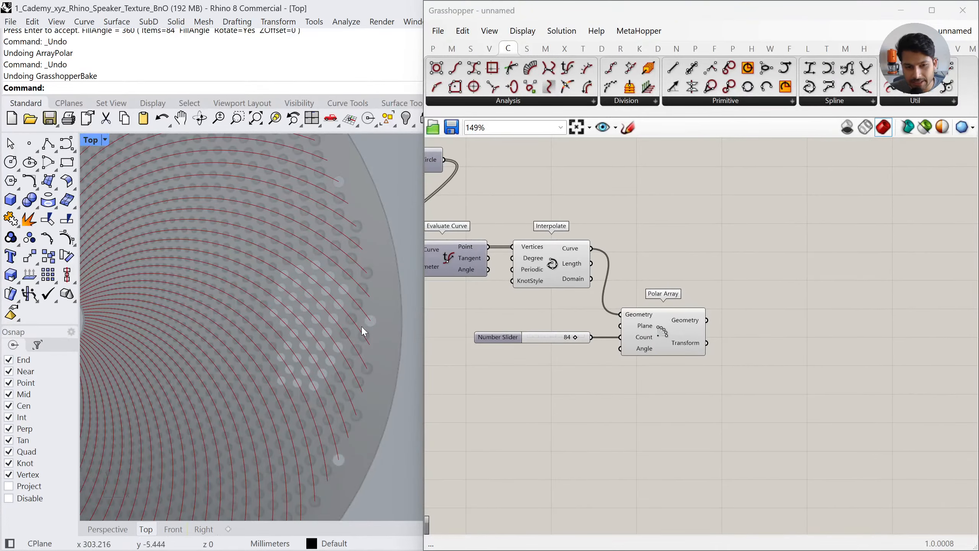
scroll(357, 320, down, 6)
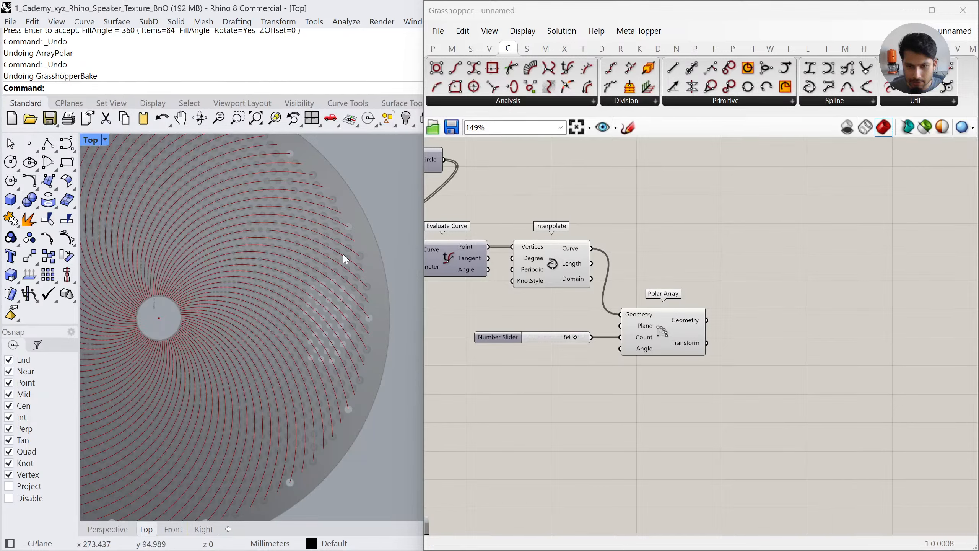
click(561, 338)
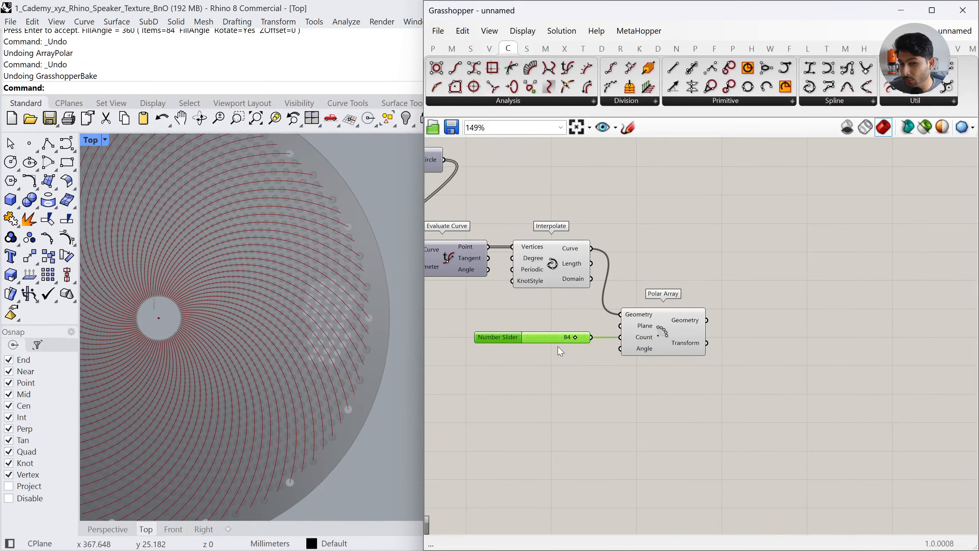
click(547, 397)
mouse_move(689, 322)
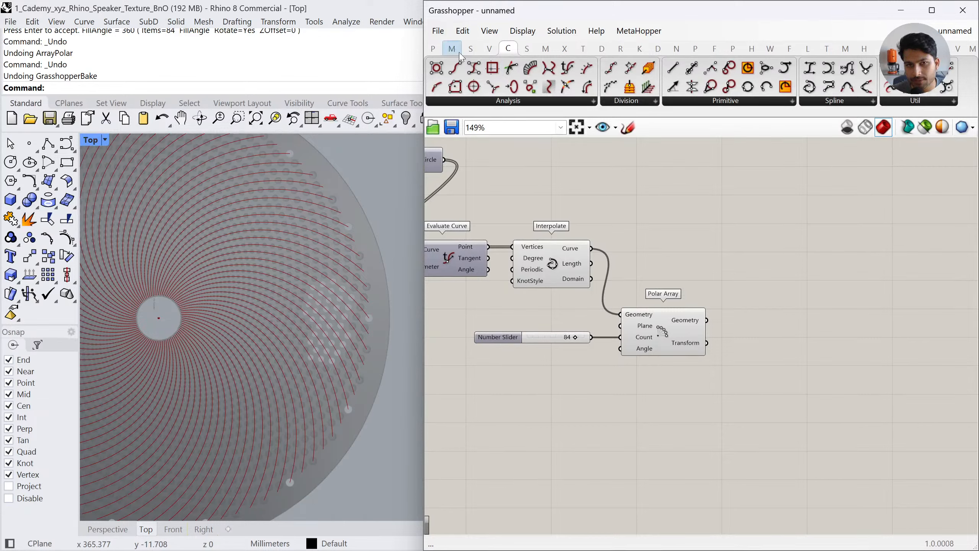
Add a List Item component after Polar Array and connect the arrayed Geometry output to its List input
click(471, 48)
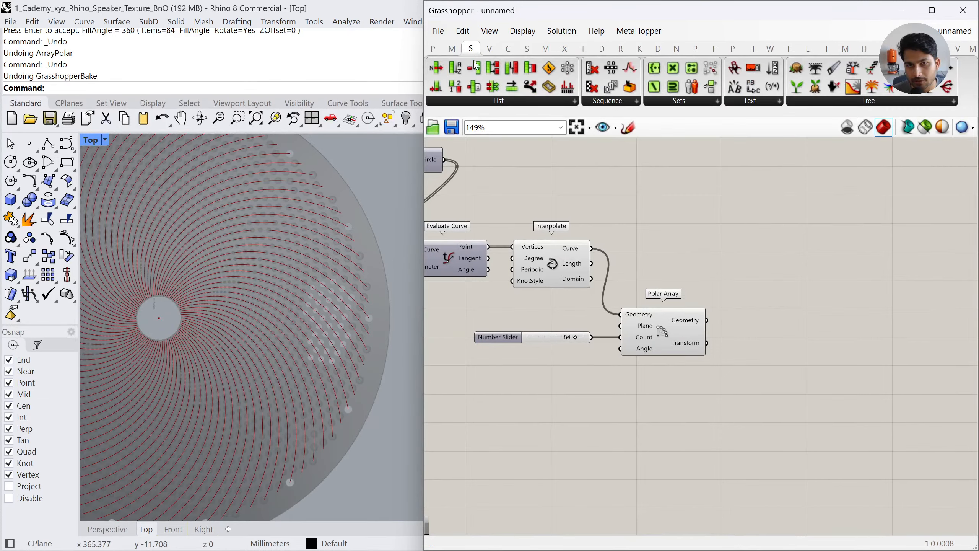
click(481, 102)
key(ctrl)
key(ctrl)
click(462, 122)
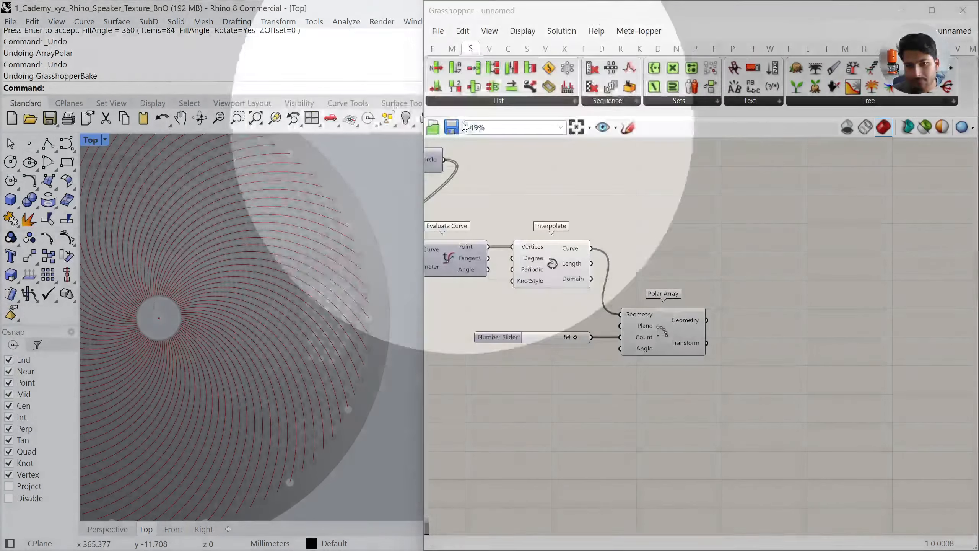
click(799, 333)
drag(707, 319, 784, 329)
Turn off the preview of Evaluate Curve, Interpolate and Polar Array, and select List Item to check its curve
drag(693, 391, 468, 255)
middle_click(589, 262)
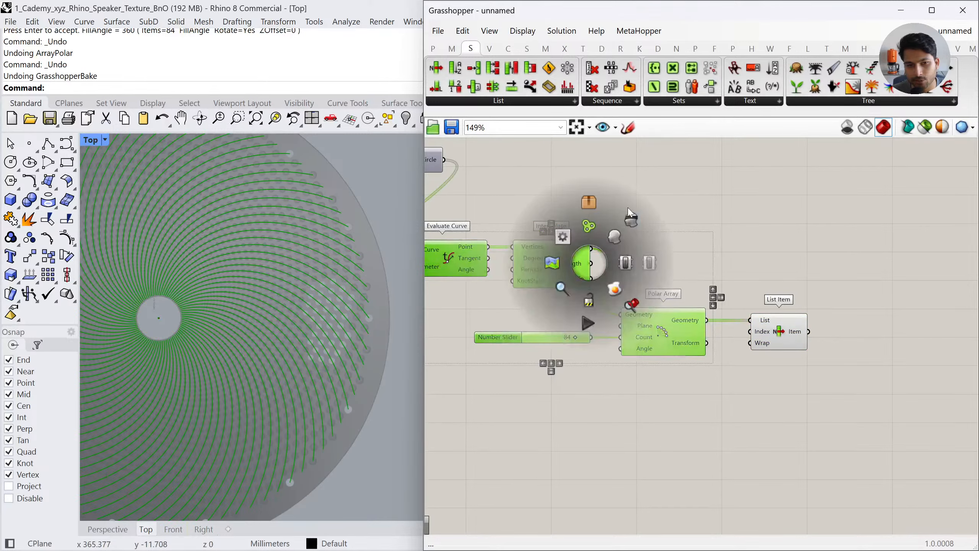
click(689, 196)
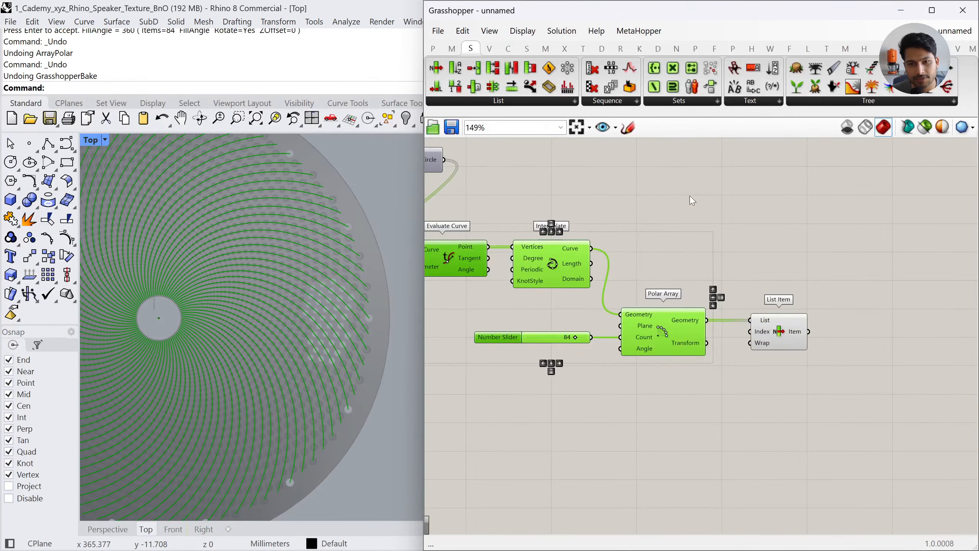
middle_click(614, 236)
click(658, 277)
click(798, 289)
click(788, 335)
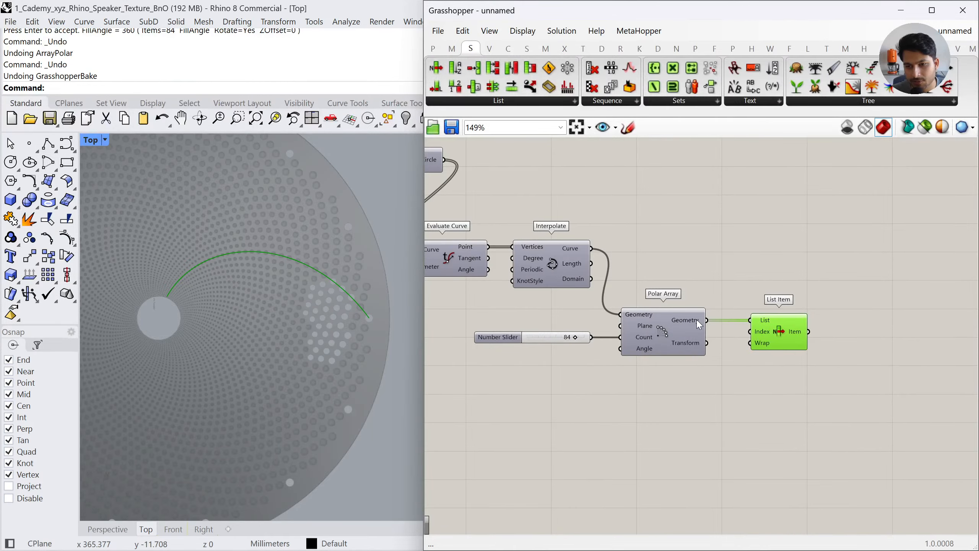
mouse_move(696, 320)
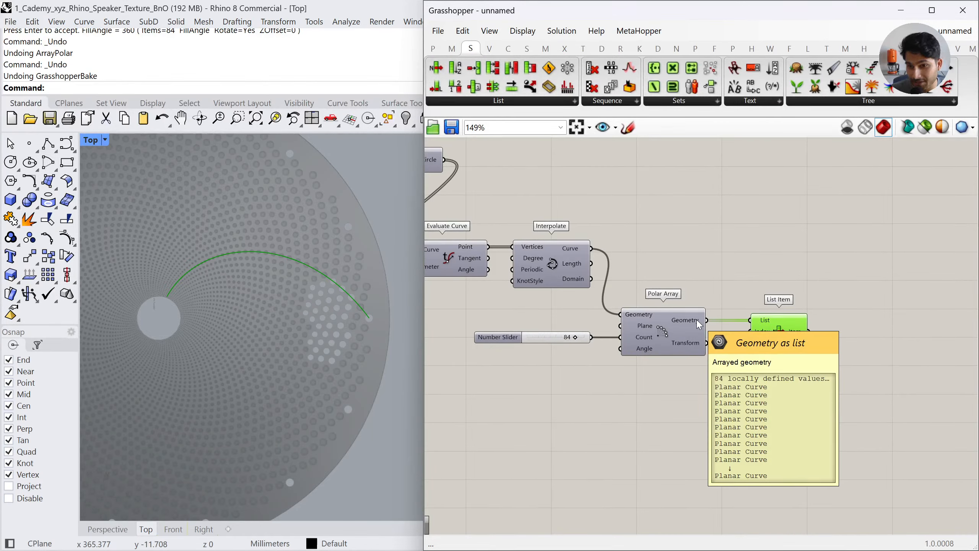
Test List Item's Index input with a temporary number slider created at 5 and moved to 1, and delete that slider
double_click(690, 194)
text(5)
key(Return)
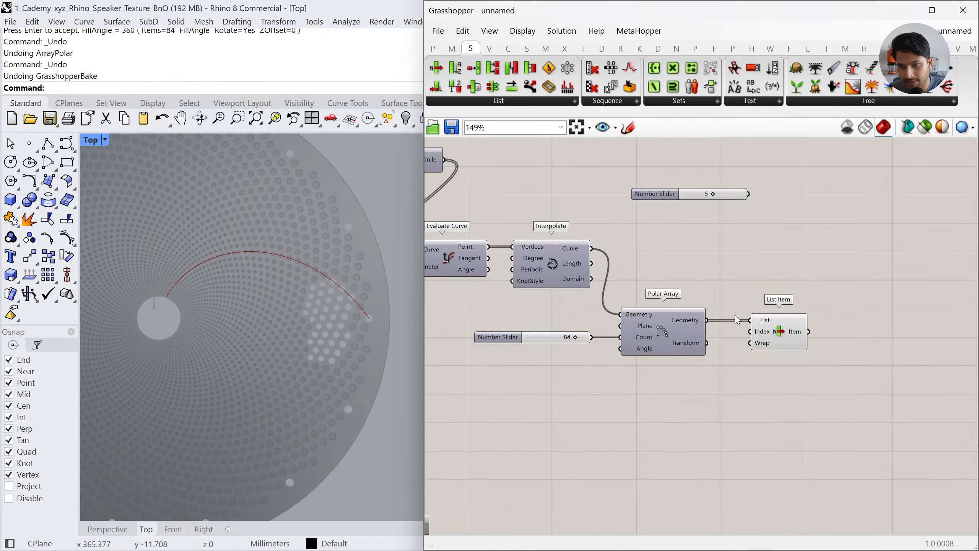
drag(750, 332, 676, 226)
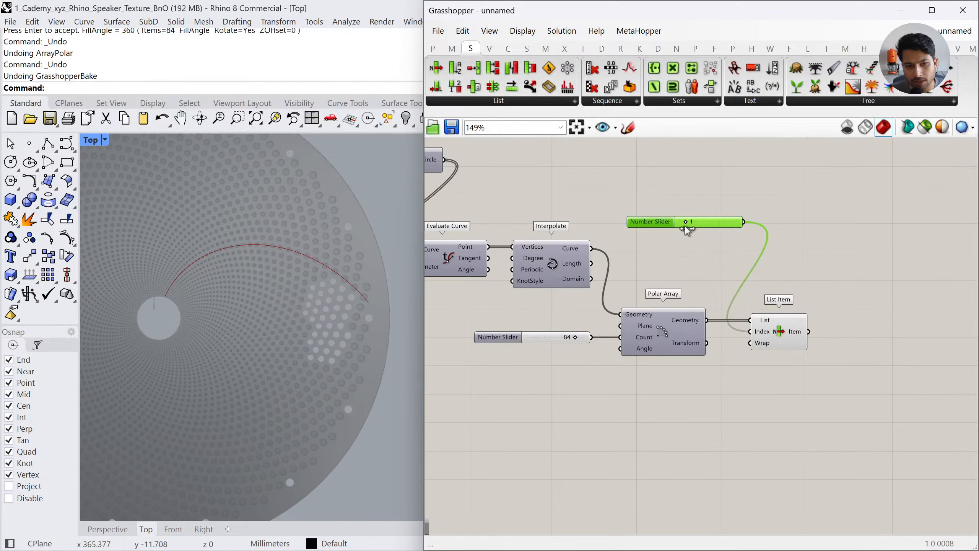
drag(681, 232, 685, 235)
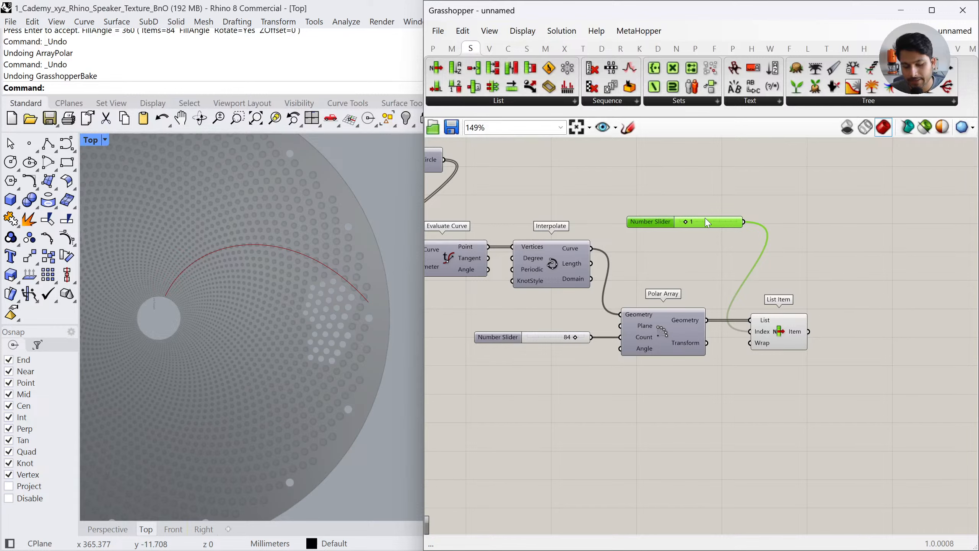
key(Delete)
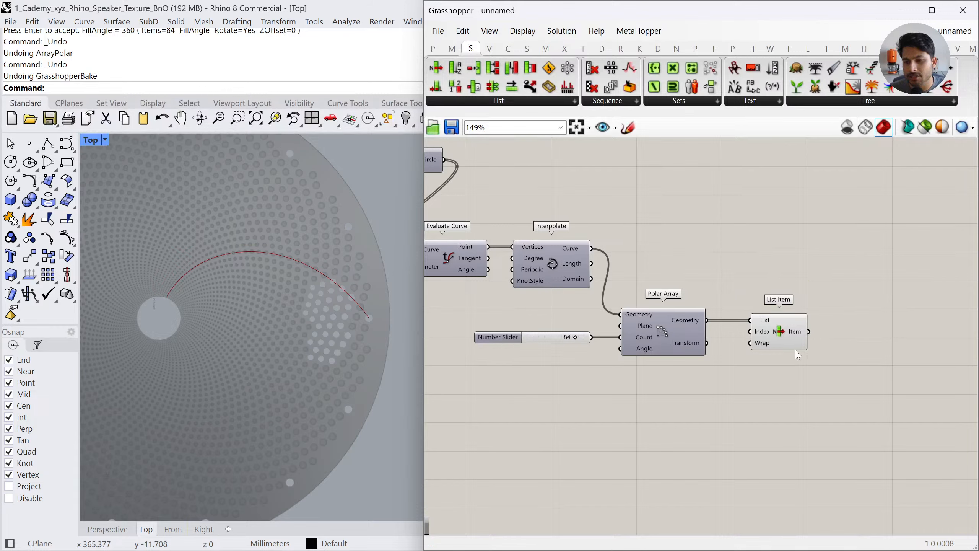
Move List Item closer to Polar Array and add a +1 output to it
drag(796, 352, 781, 352)
click(786, 366)
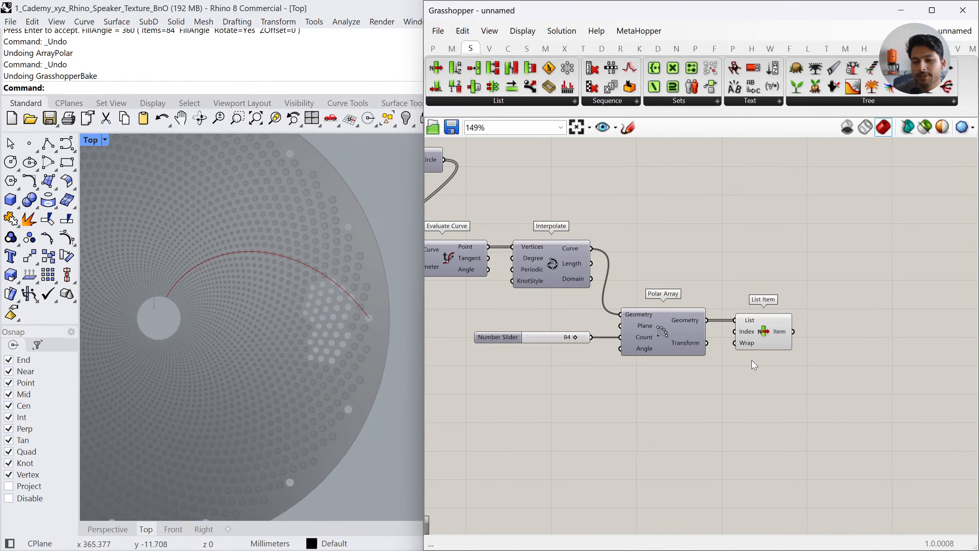
scroll(815, 350, up, 4)
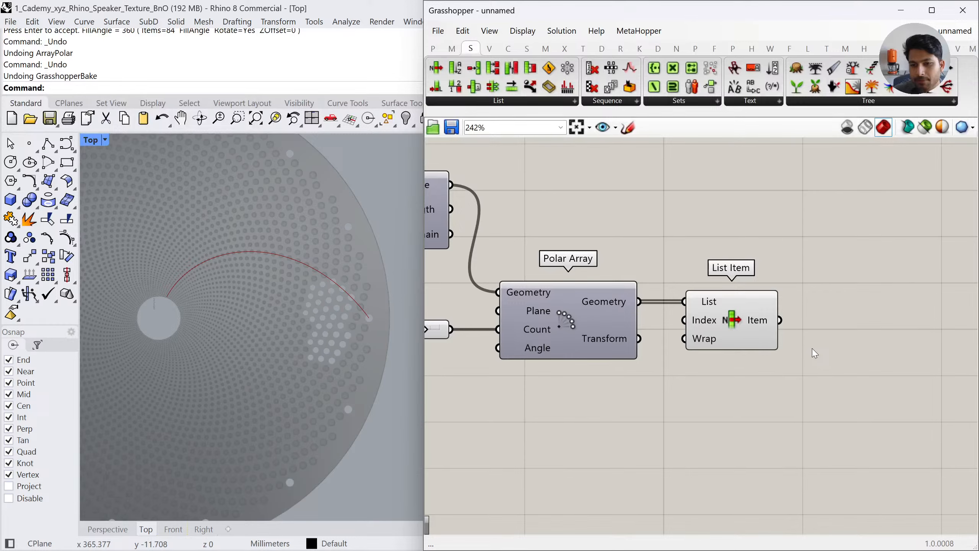
scroll(748, 331, up, 4)
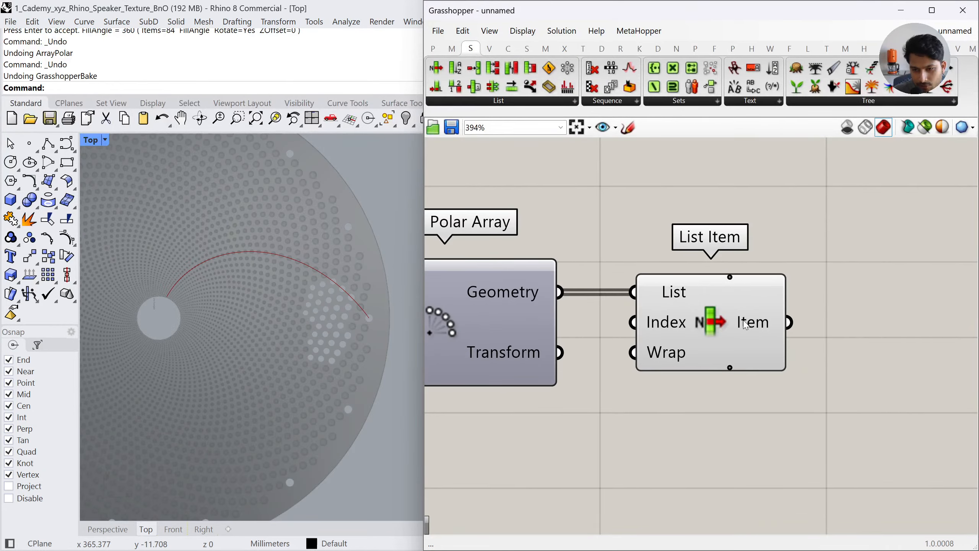
click(730, 367)
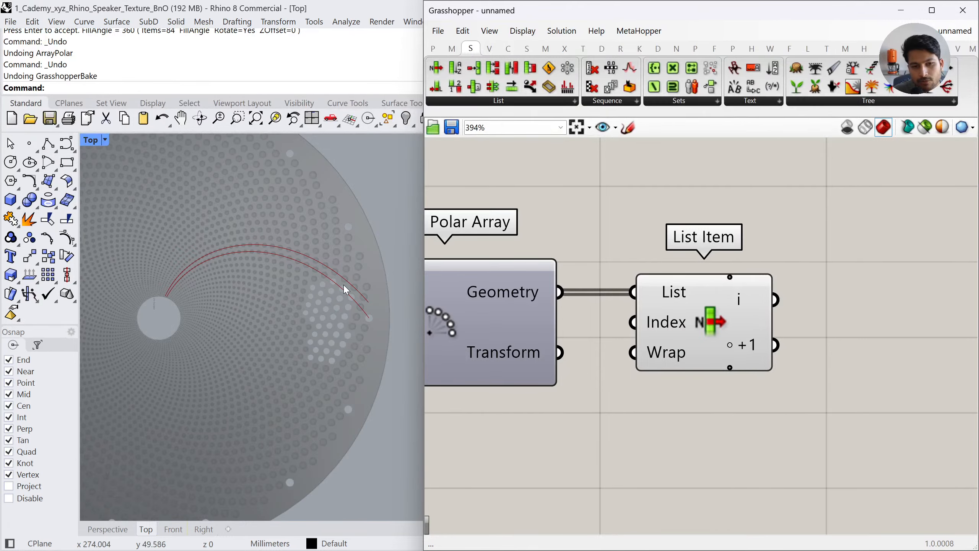
Remove List Item's +1 output and add it back to compare the curves with and without it
scroll(723, 306, down, 3)
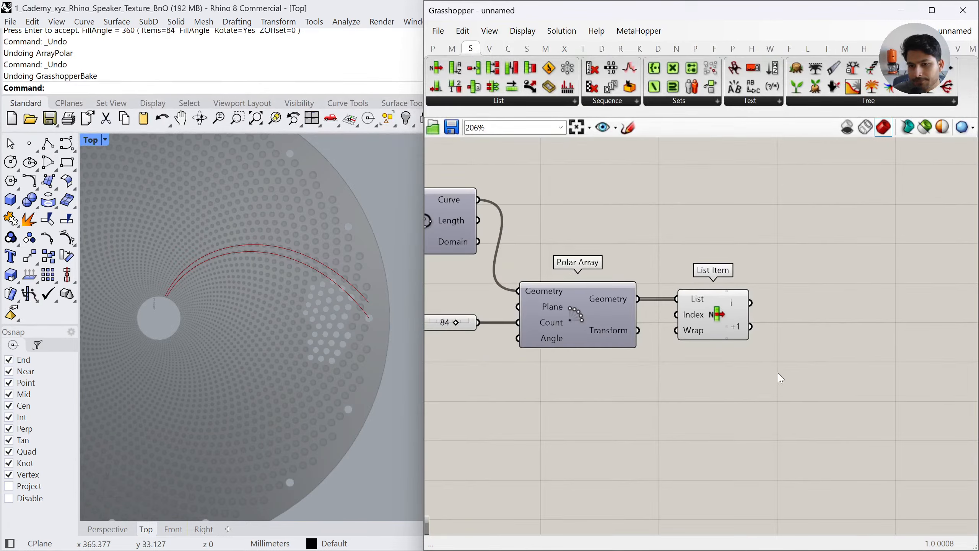
scroll(778, 374, down, 1)
scroll(727, 323, up, 4)
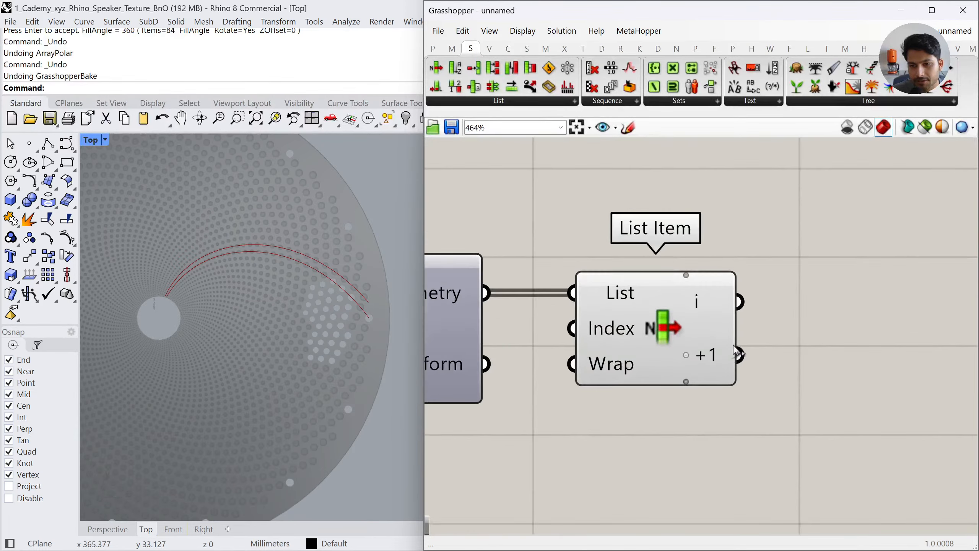
scroll(732, 354, down, 2)
scroll(679, 386, up, 3)
click(675, 402)
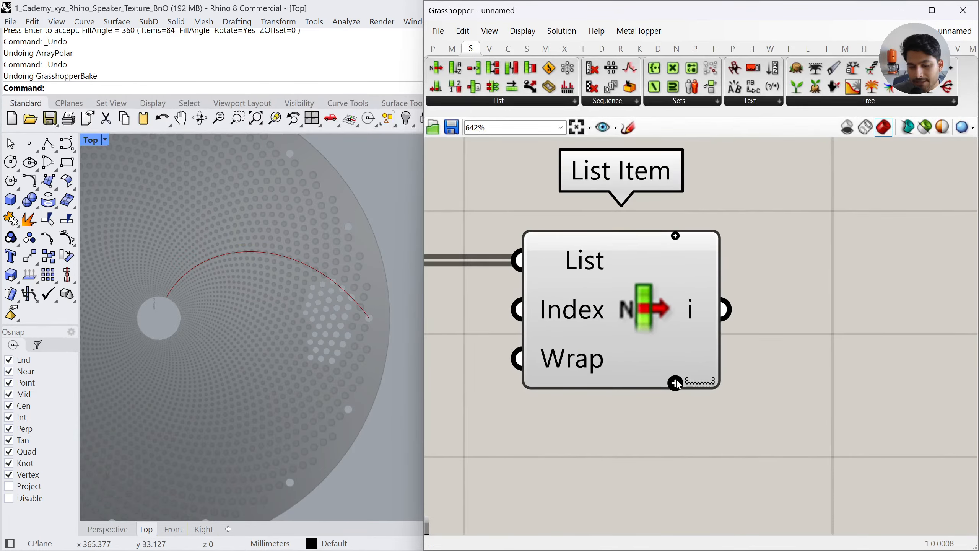
click(676, 383)
click(675, 378)
click(676, 382)
scroll(732, 335, down, 4)
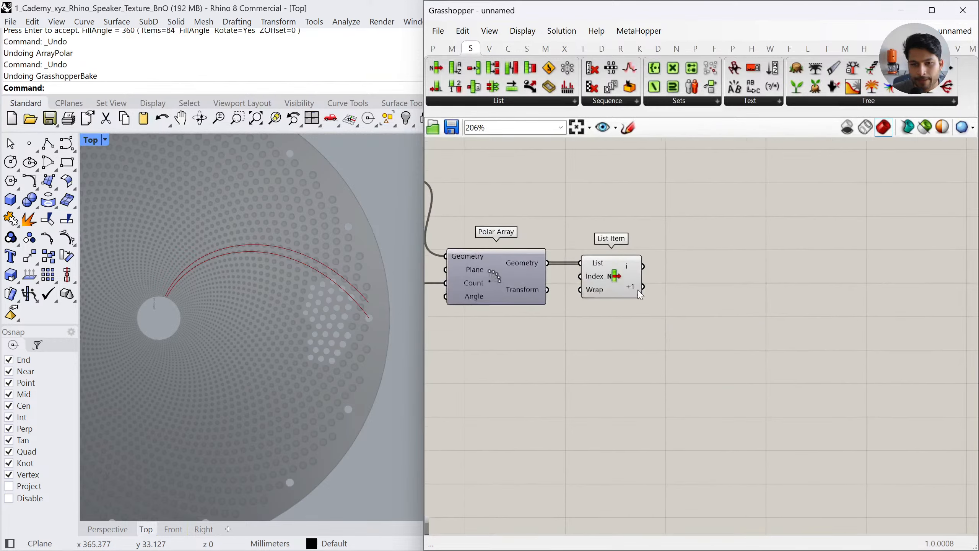
Add an Evaluate Curve component after List Item, connect the i output to its Curve input, and line the component up with List Item
scroll(640, 295, up, 1)
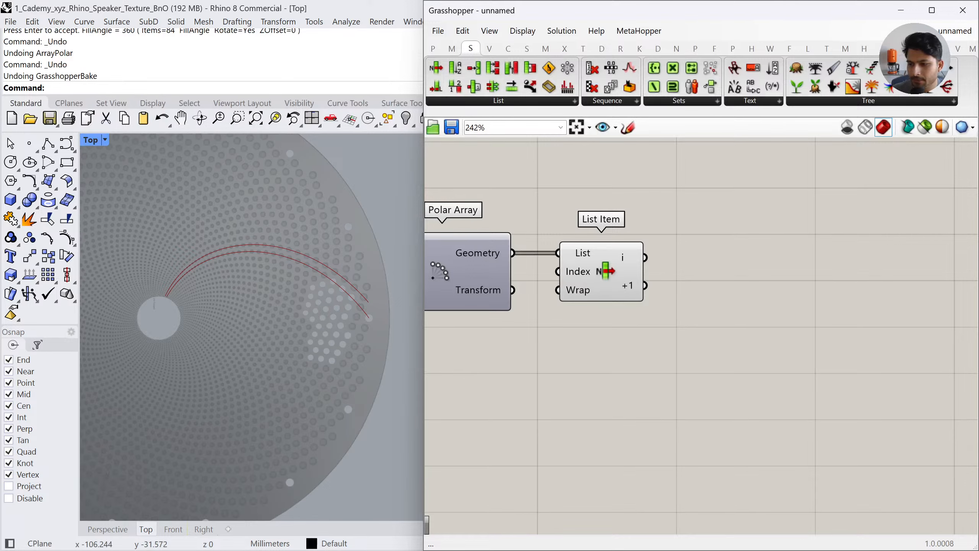
scroll(729, 299, down, 3)
right_drag(539, 296, 571, 302)
click(547, 277)
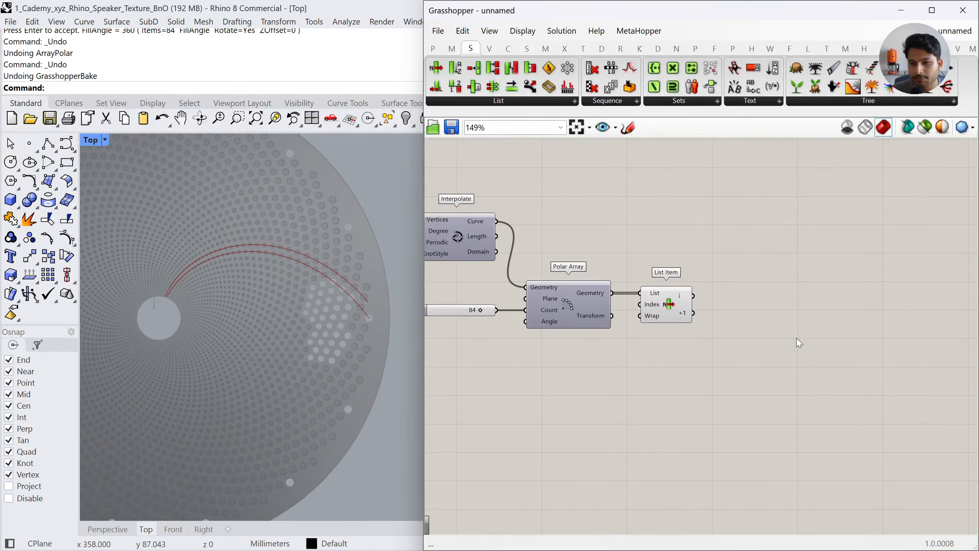
double_click(797, 338)
text(eval)
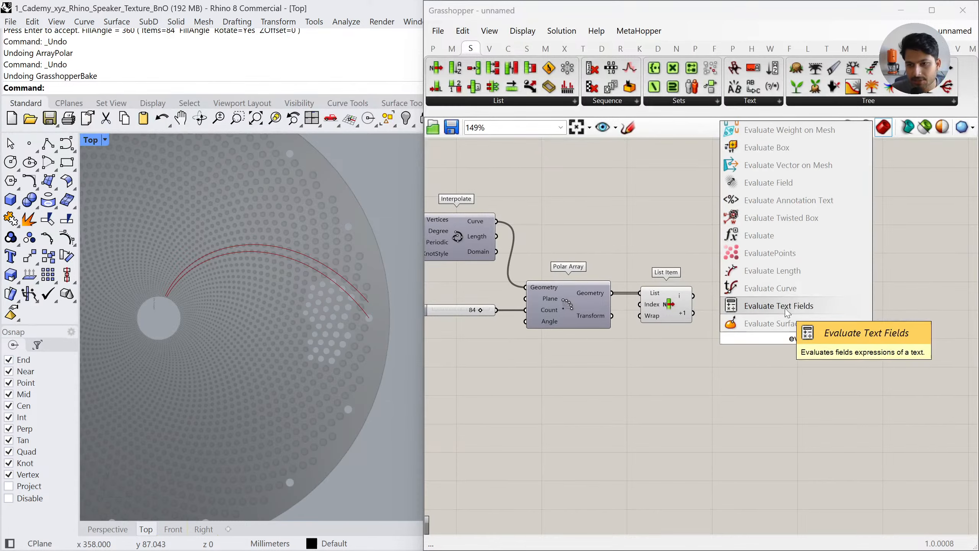
click(800, 289)
drag(693, 295, 755, 329)
drag(792, 328, 776, 294)
click(748, 359)
Check the Reparameterize option on the Curve input of the earlier Evaluate Curve that feeds Interpolate
right_drag(657, 363, 773, 369)
right_drag(462, 299, 686, 316)
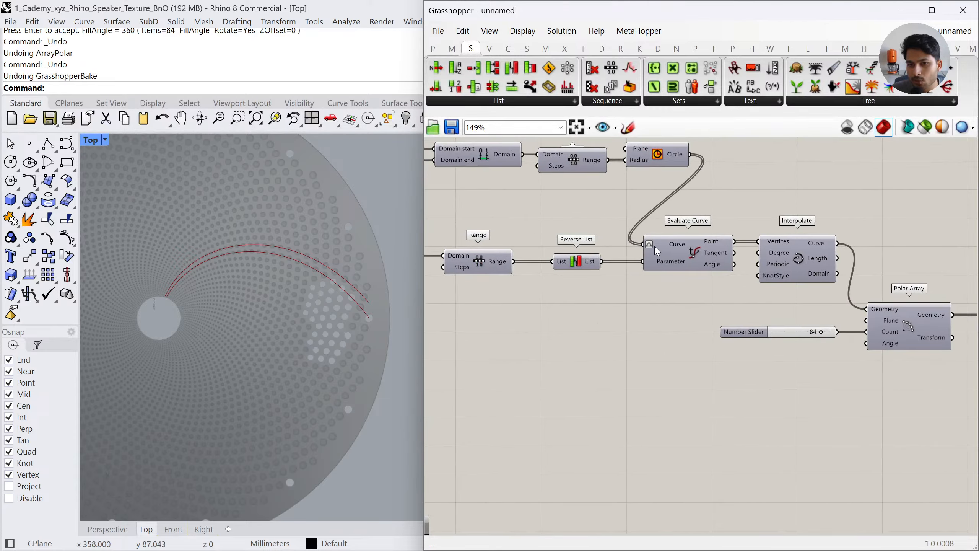
right_click(658, 246)
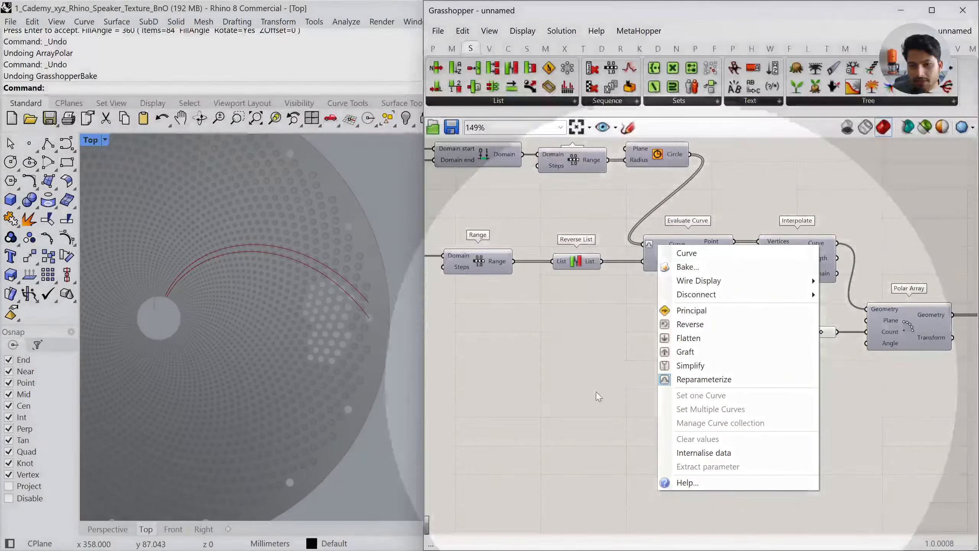
click(596, 396)
right_drag(813, 333, 424, 301)
right_drag(647, 346, 684, 332)
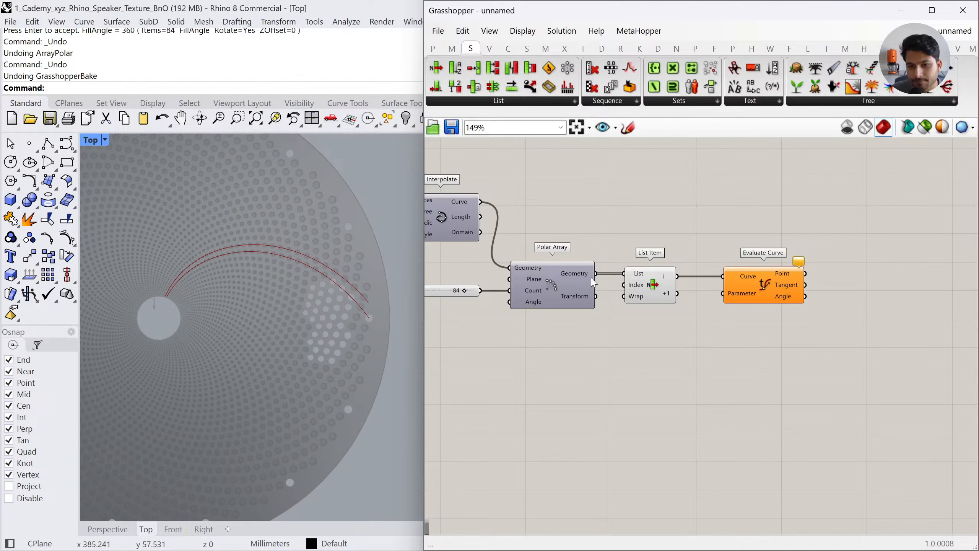
Bake List Item's two curves and open the lower curve's object description with the What command
click(672, 279)
middle_click(668, 276)
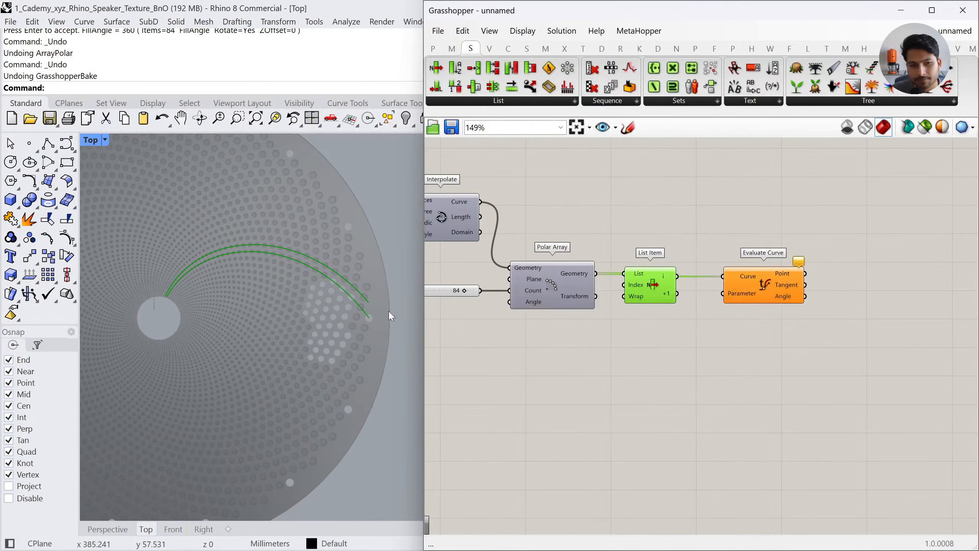
click(314, 268)
text(What)
key(Return)
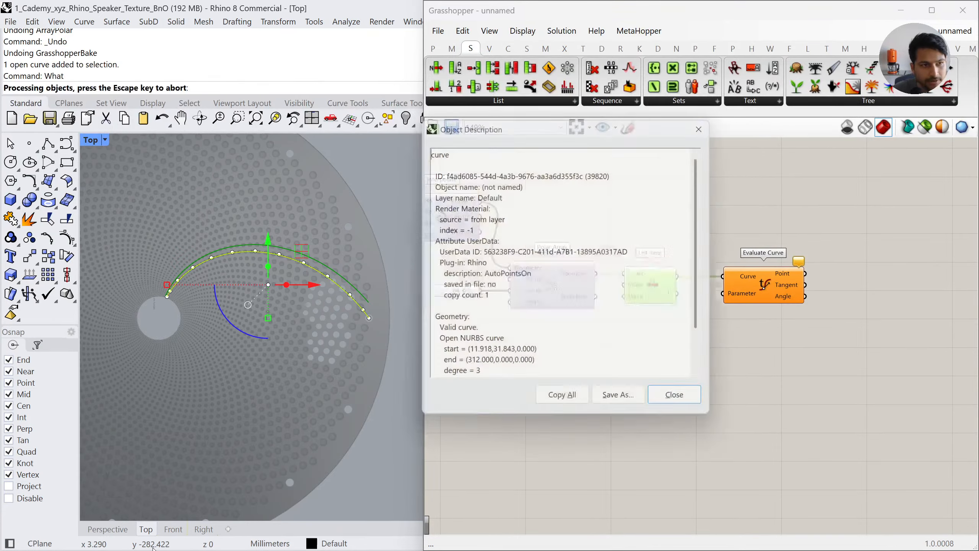
Check the curve's domain in its object description, and delete both baked curves
scroll(536, 342, down, 3)
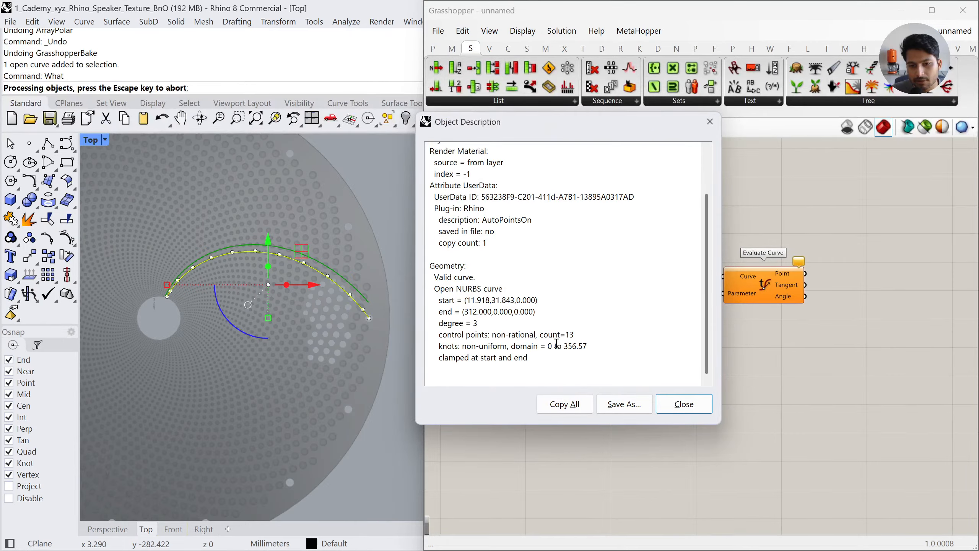
drag(589, 346, 549, 346)
click(679, 405)
key(Escape)
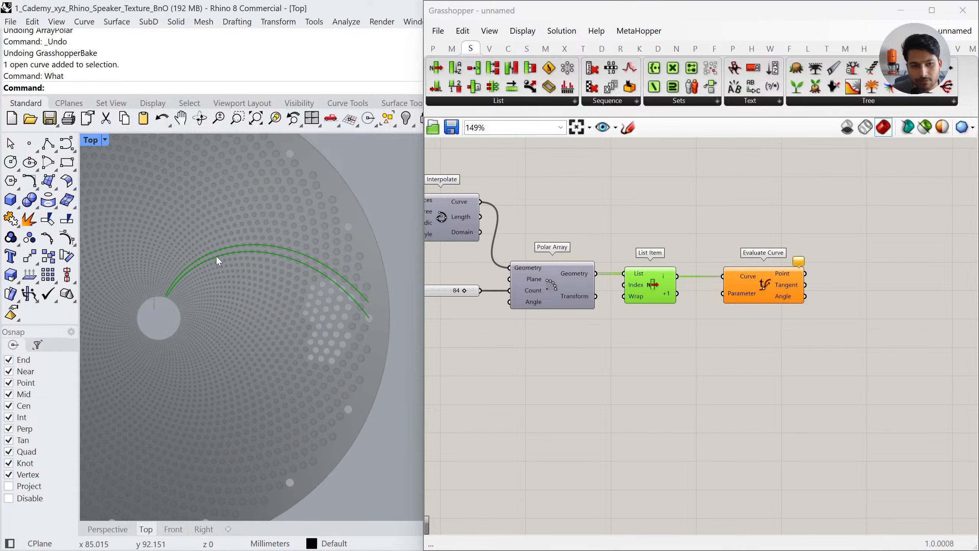
drag(191, 299, 173, 258)
key(Delete)
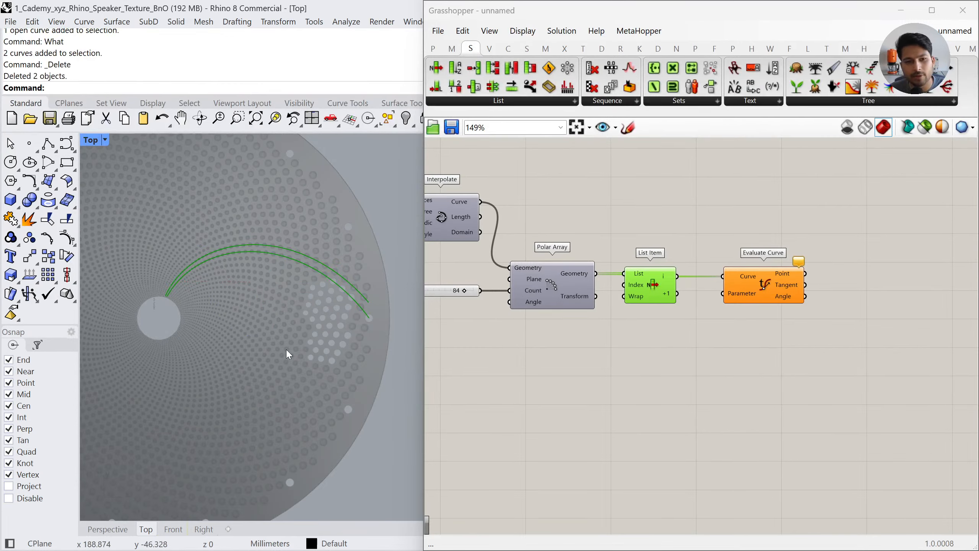
Reparameterize the Curve input of the new Evaluate Curve component after List Item
right_click(744, 280)
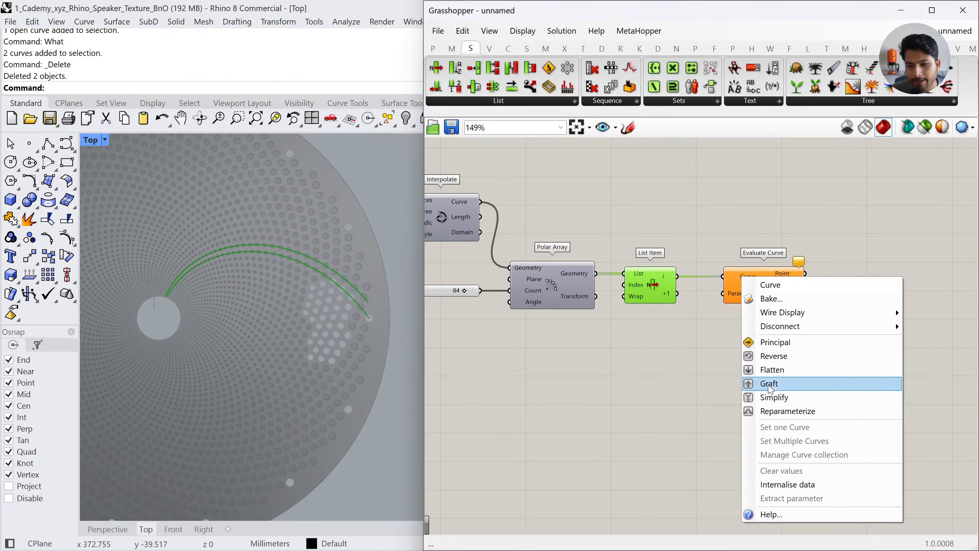
click(784, 413)
click(744, 388)
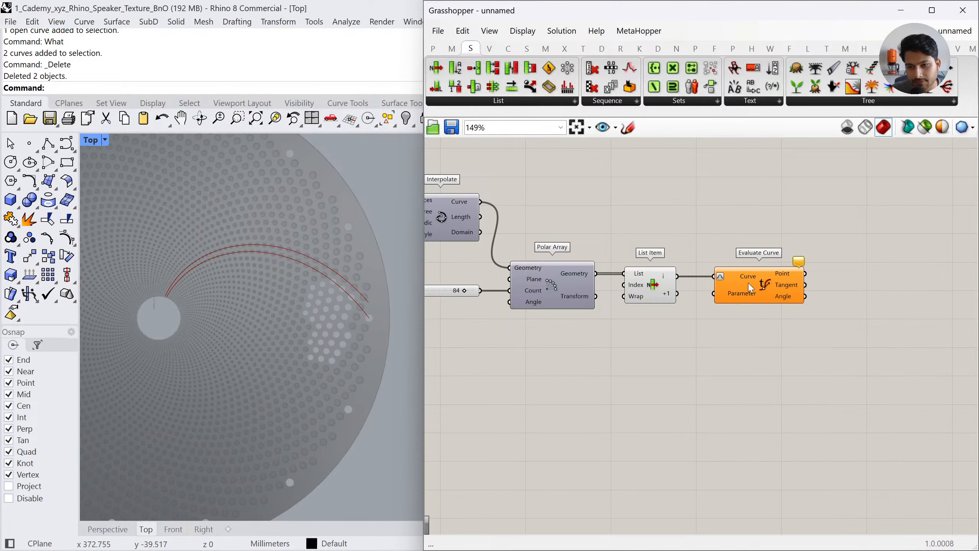
Test Evaluate Curve's Parameter input with three temporary number sliders at 0.00, 0.09 and 0.17, and delete the sliders
double_click(655, 353)
text(0.5)
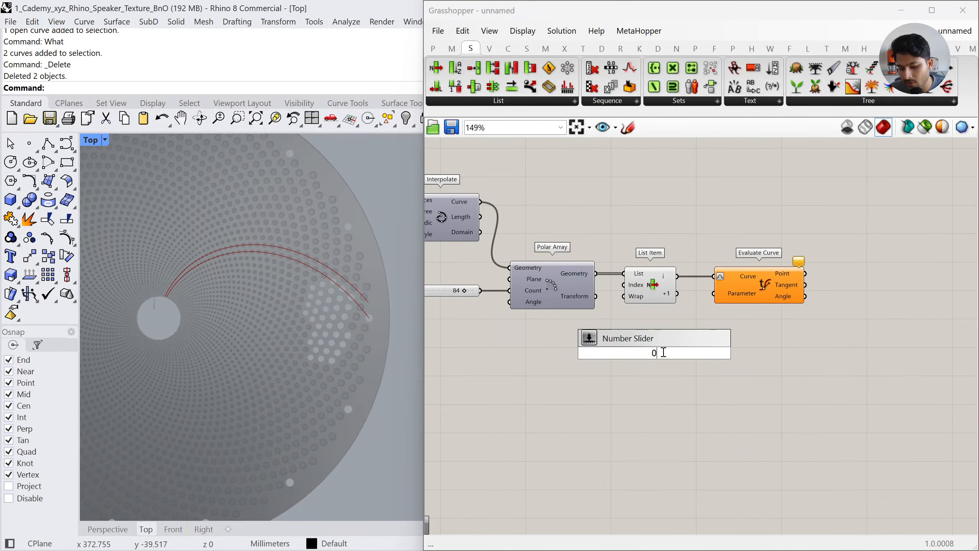
key(Return)
drag(714, 293, 713, 352)
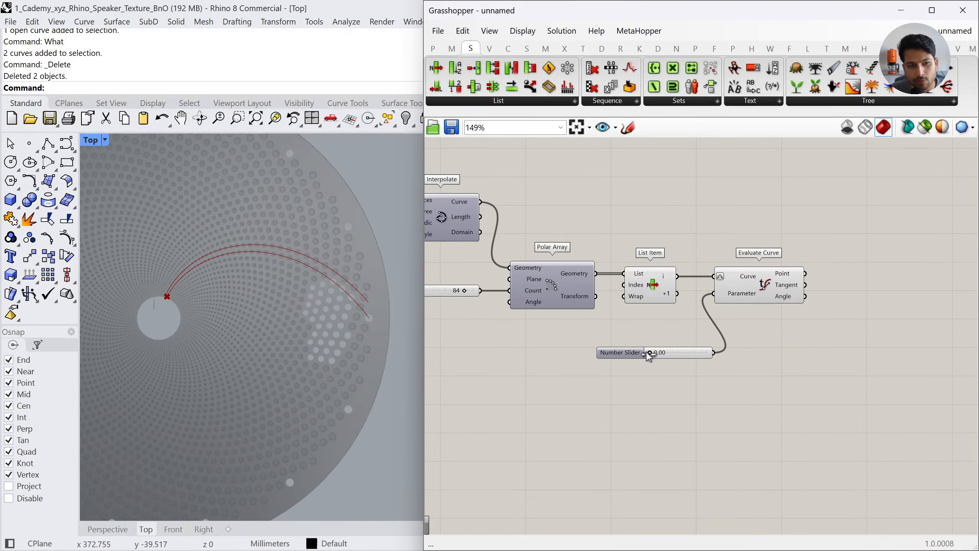
drag(698, 353, 720, 302)
drag(651, 359, 713, 294)
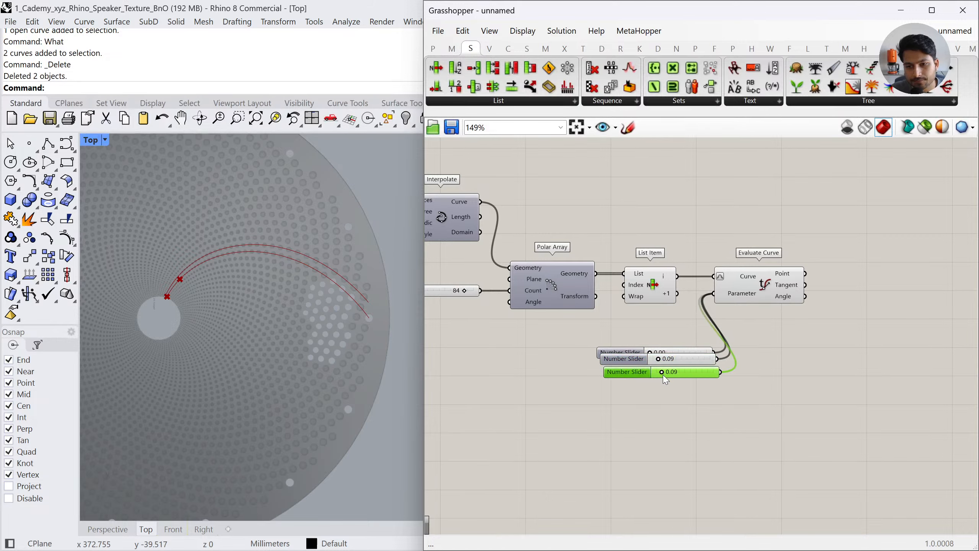
drag(706, 409, 656, 353)
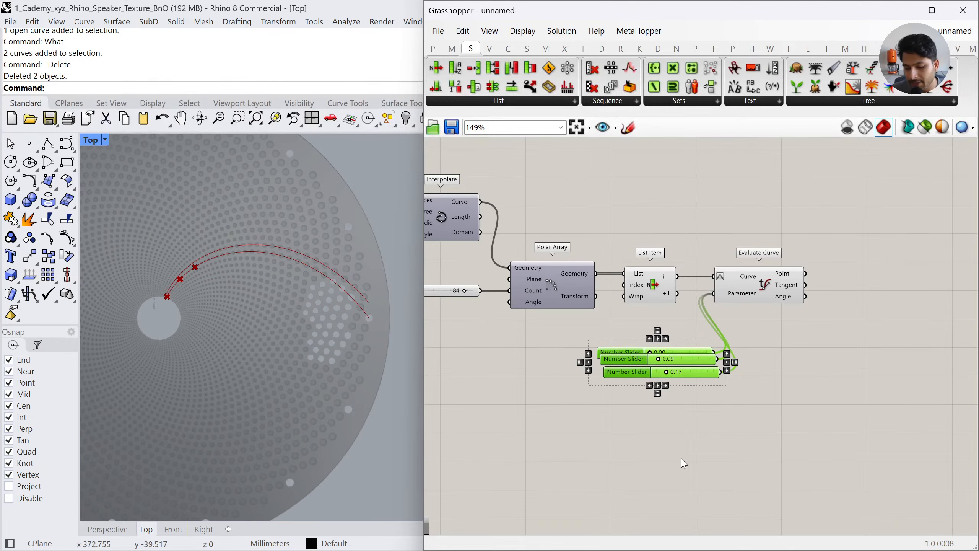
key(Delete)
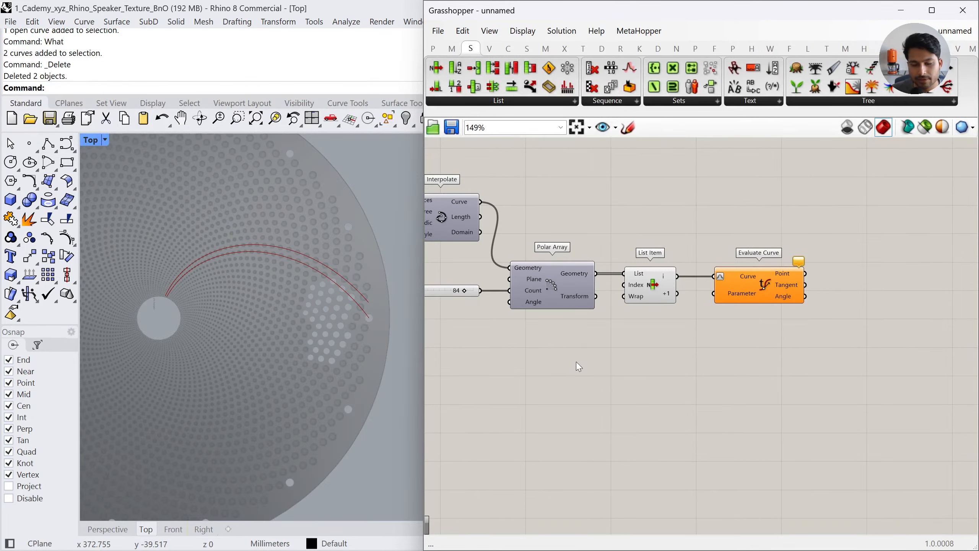
Add a Range component below Polar Array and connect its Range output to the new Evaluate Curve's Parameter input
right_drag(576, 362, 670, 376)
double_click(670, 377)
text(range)
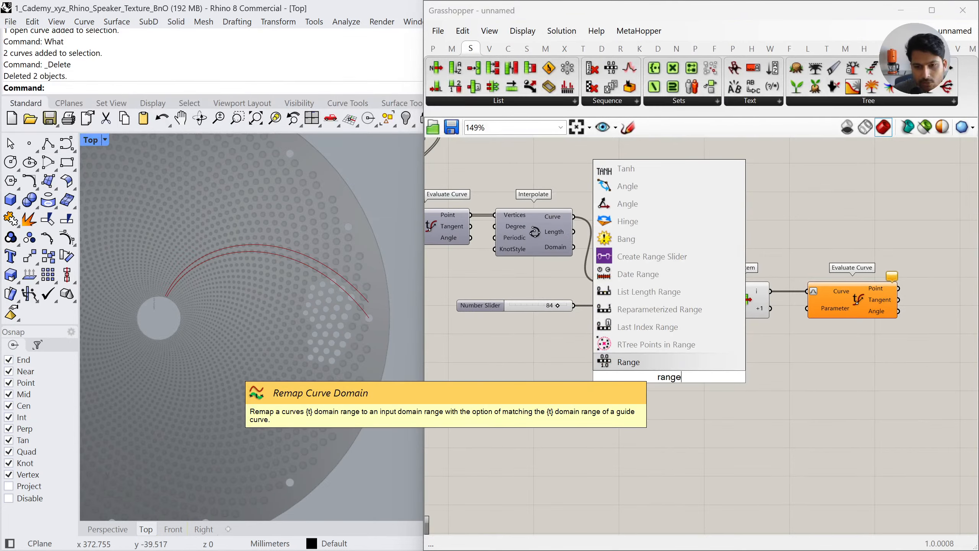
click(632, 362)
drag(658, 405, 601, 405)
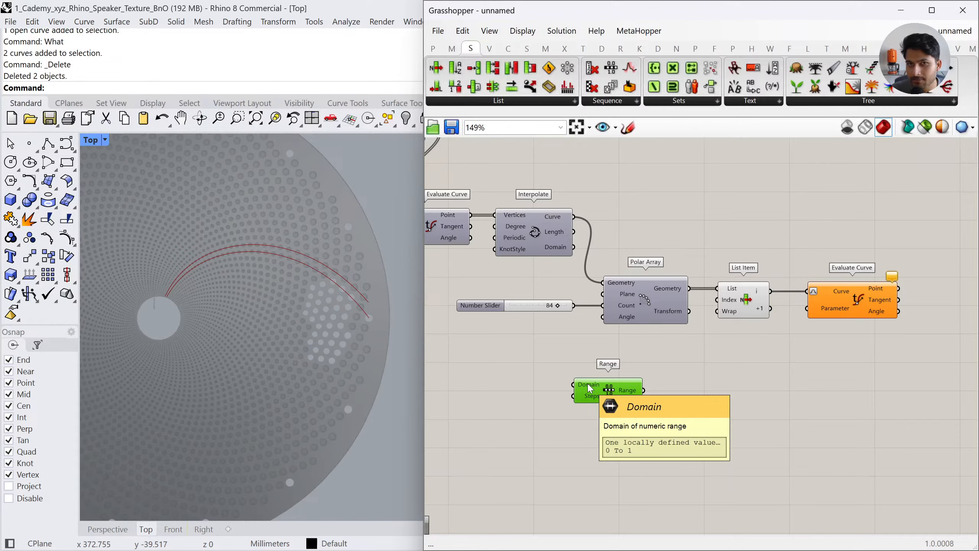
right_drag(588, 383, 874, 400)
right_drag(485, 233, 603, 245)
right_drag(953, 404, 657, 338)
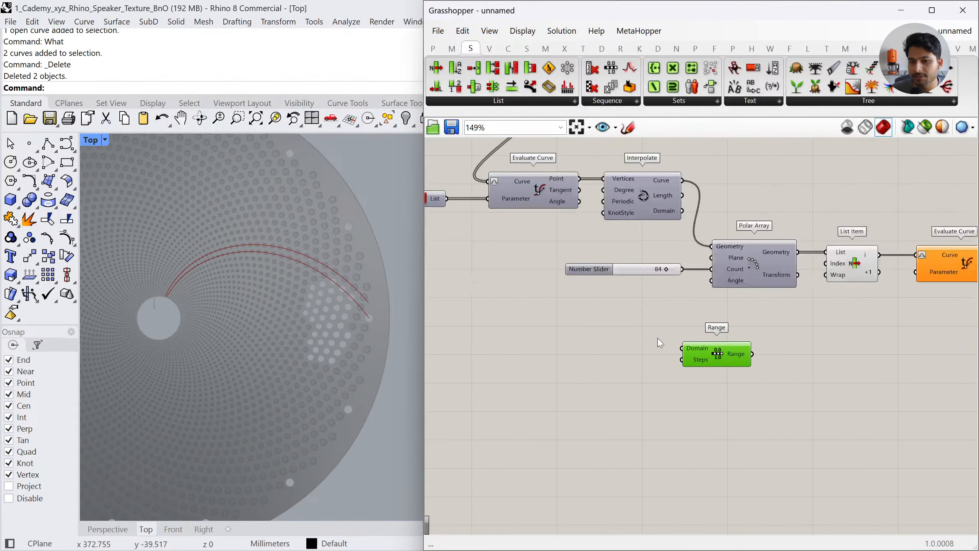
right_drag(908, 292, 830, 313)
drag(837, 294, 705, 390)
click(551, 418)
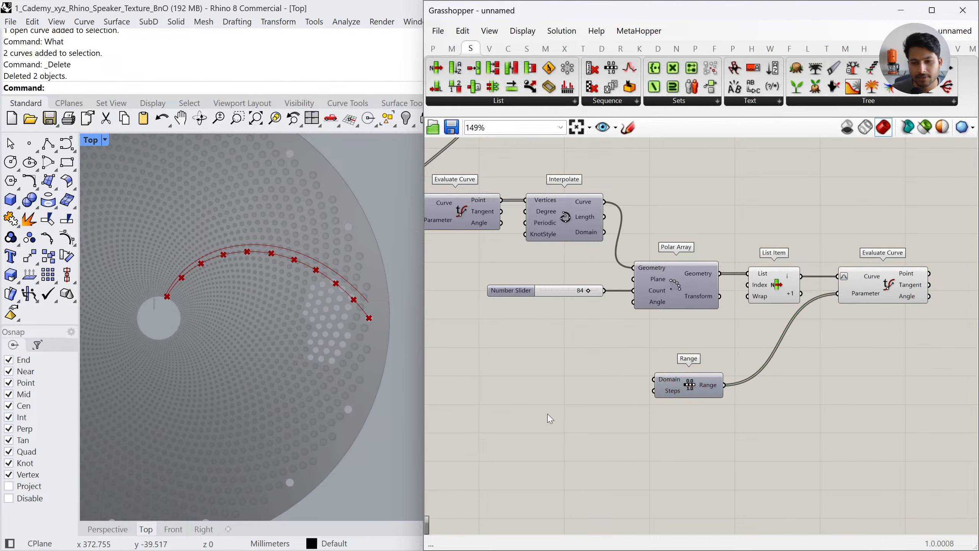
Connect a new number slider of 88 to Range's Steps input and align it with the 84 slider and Interpolate
double_click(518, 404)
text(88)
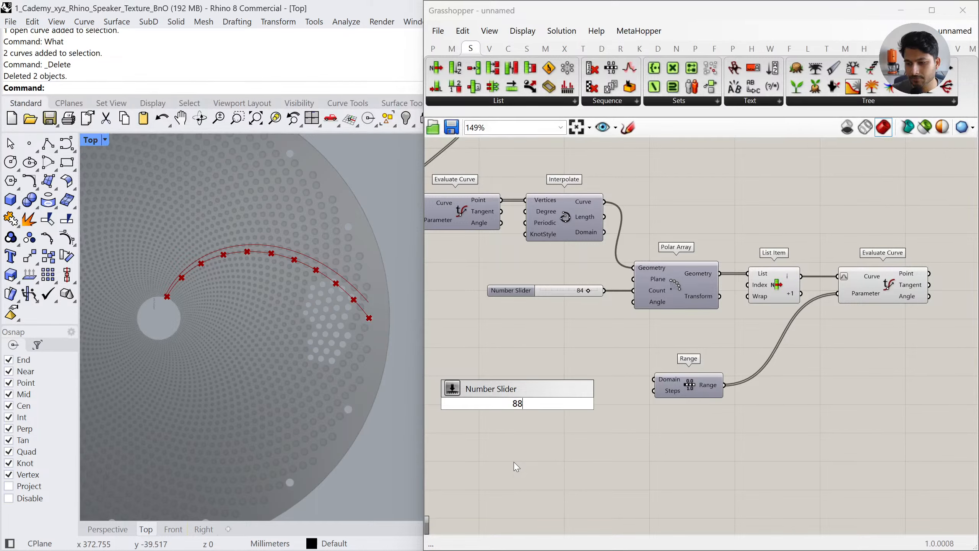
key(Return)
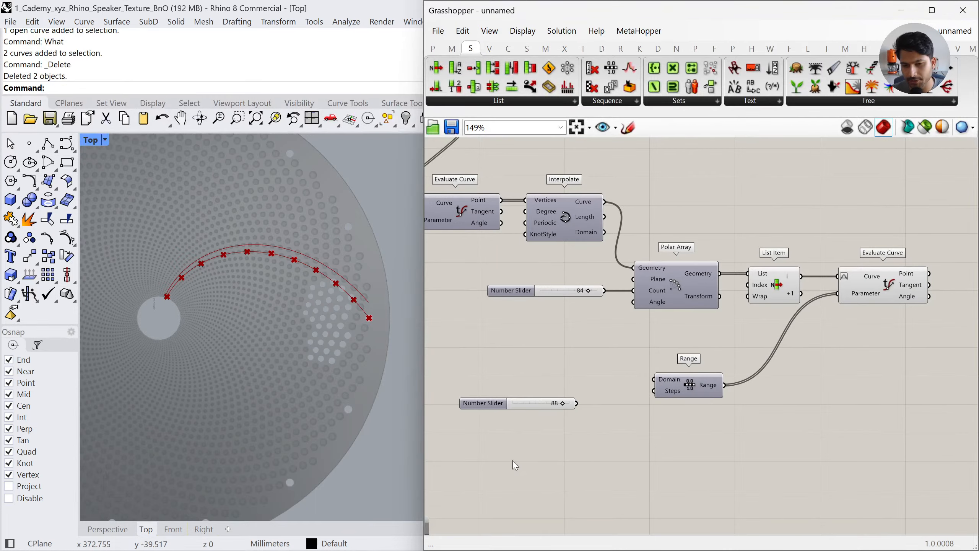
drag(656, 391, 576, 404)
drag(516, 408, 521, 198)
click(546, 186)
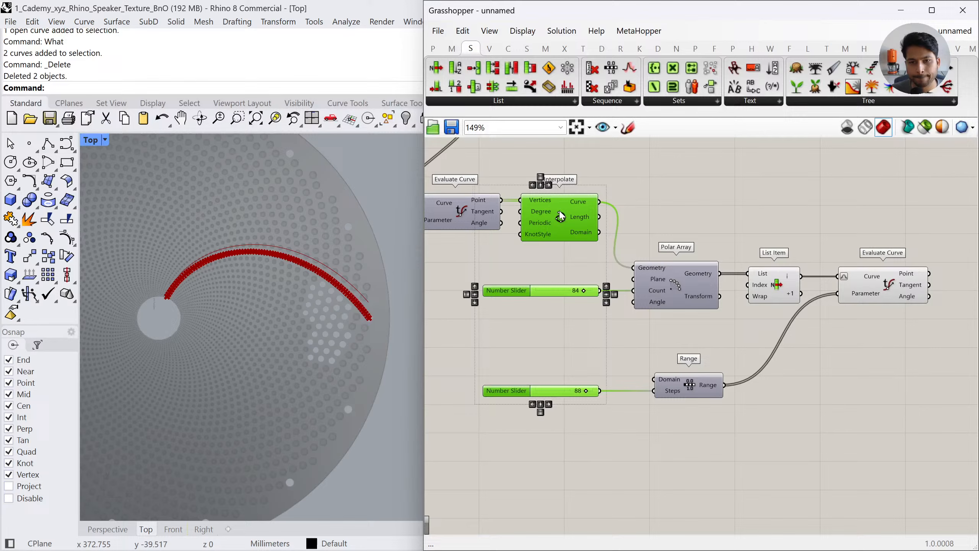
click(679, 419)
Examine the spacing of the evaluated points against the hole pattern at the outer and inner ends of the curve
scroll(376, 308, up, 5)
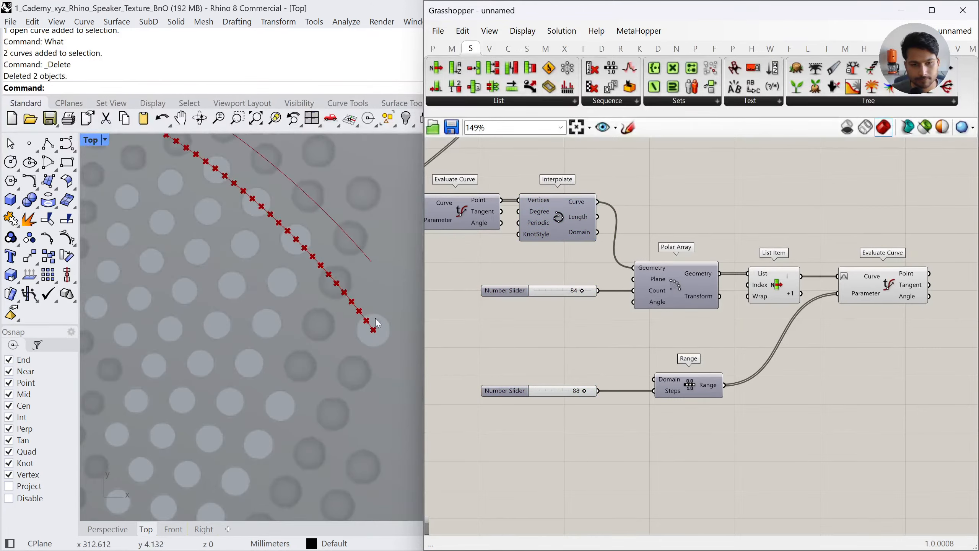
scroll(375, 318, down, 4)
scroll(172, 261, up, 5)
scroll(118, 292, up, 5)
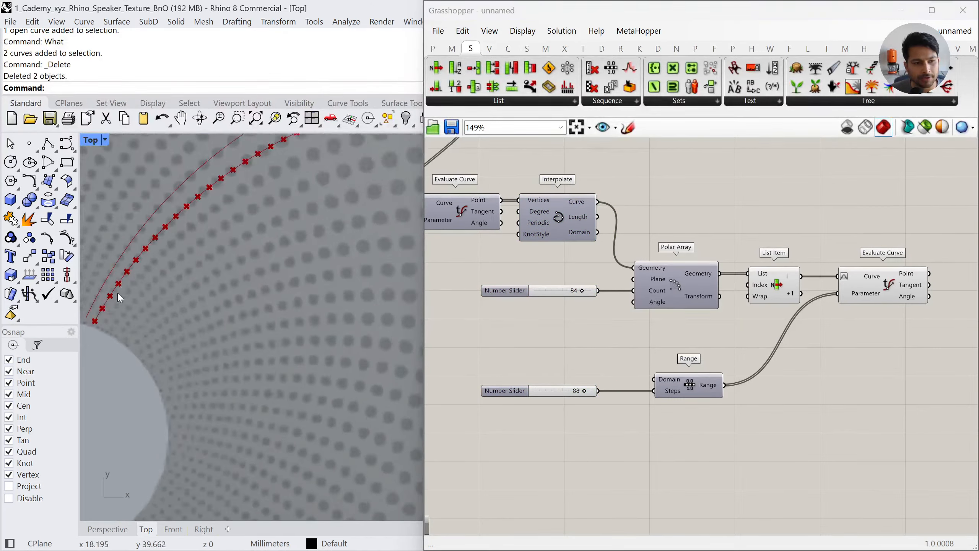
scroll(162, 312, up, 5)
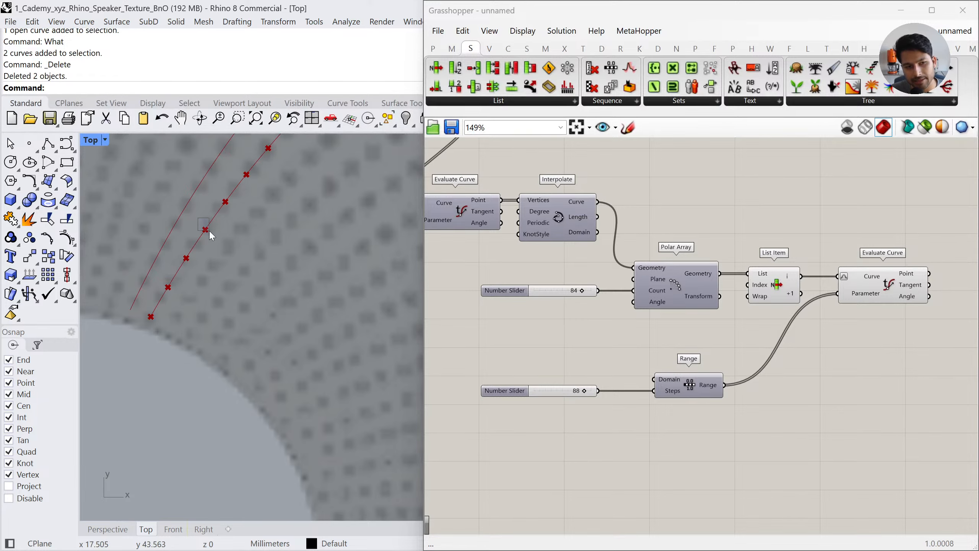
scroll(161, 283, down, 8)
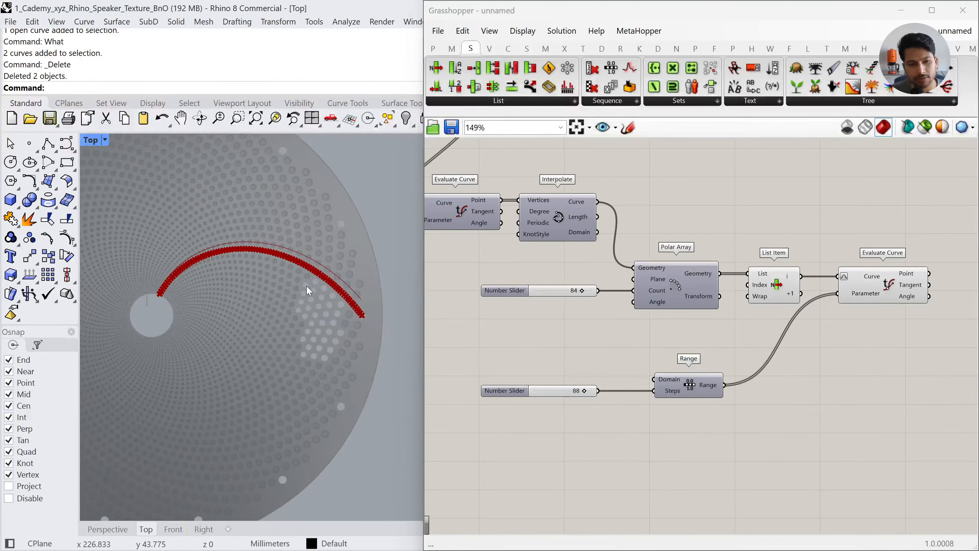
scroll(356, 323, up, 2)
scroll(356, 323, down, 1)
scroll(352, 312, up, 1)
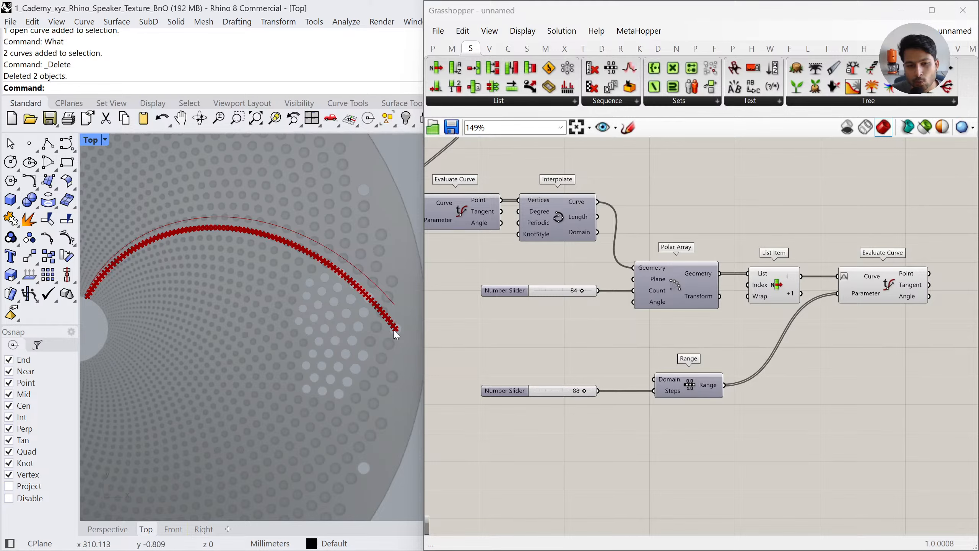
scroll(150, 281, up, 6)
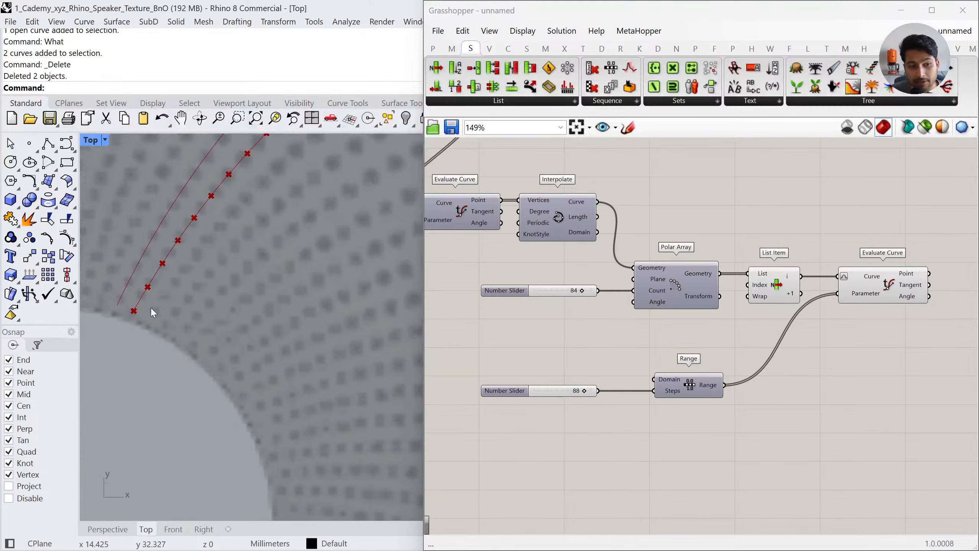
Examine the evaluated points along the whole spiral curve against the speaker's hole pattern, from the inner circle to the outer edge
scroll(141, 295, down, 5)
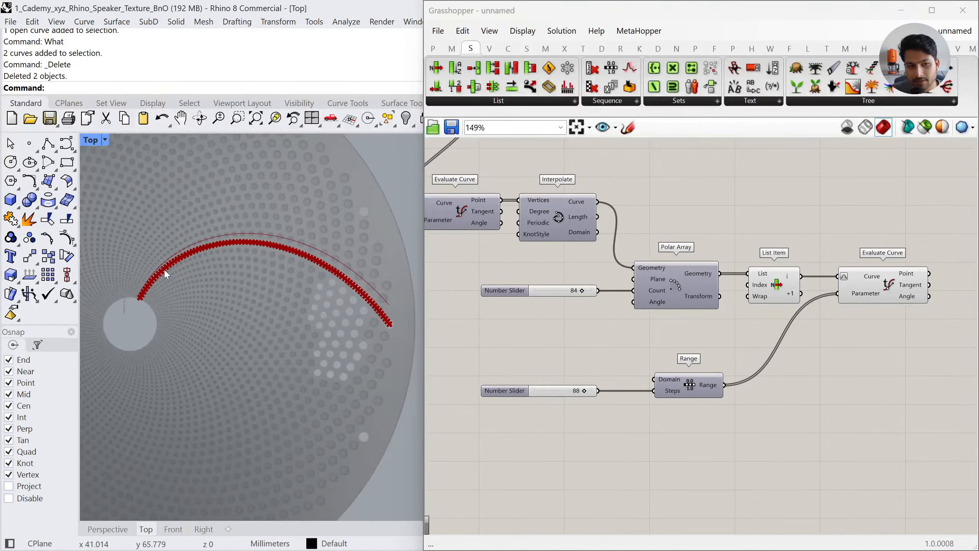
scroll(391, 325, up, 4)
scroll(378, 306, down, 6)
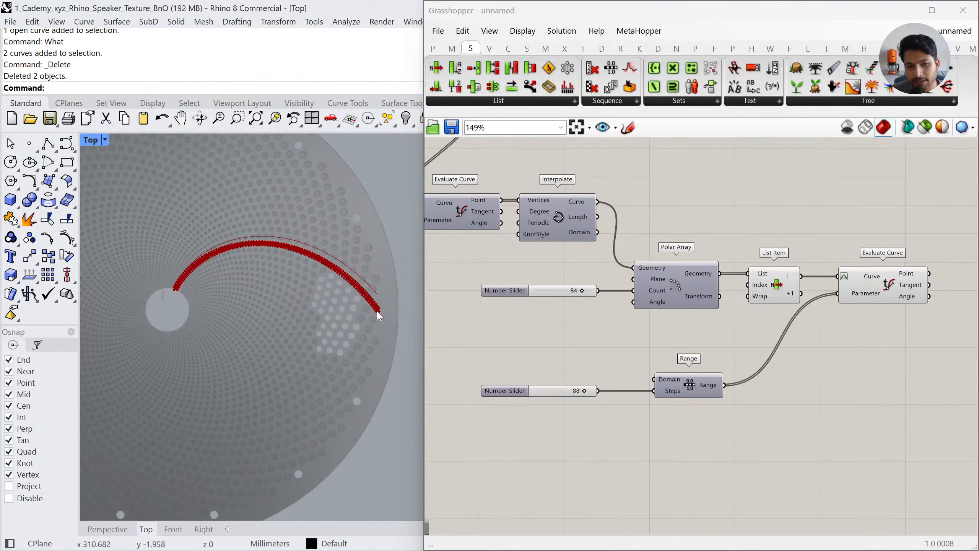
scroll(378, 306, up, 2)
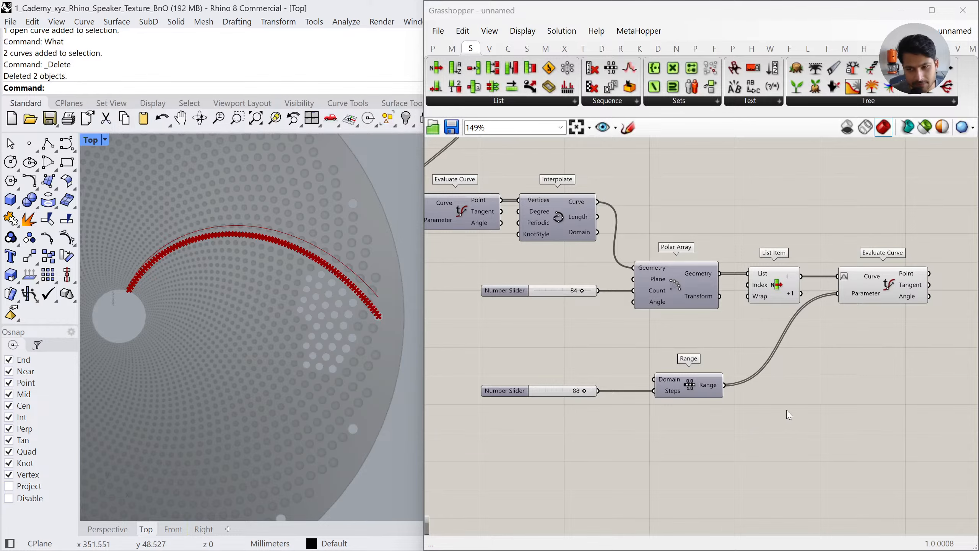
click(712, 417)
right_drag(801, 361, 707, 345)
scroll(707, 344, down, 1)
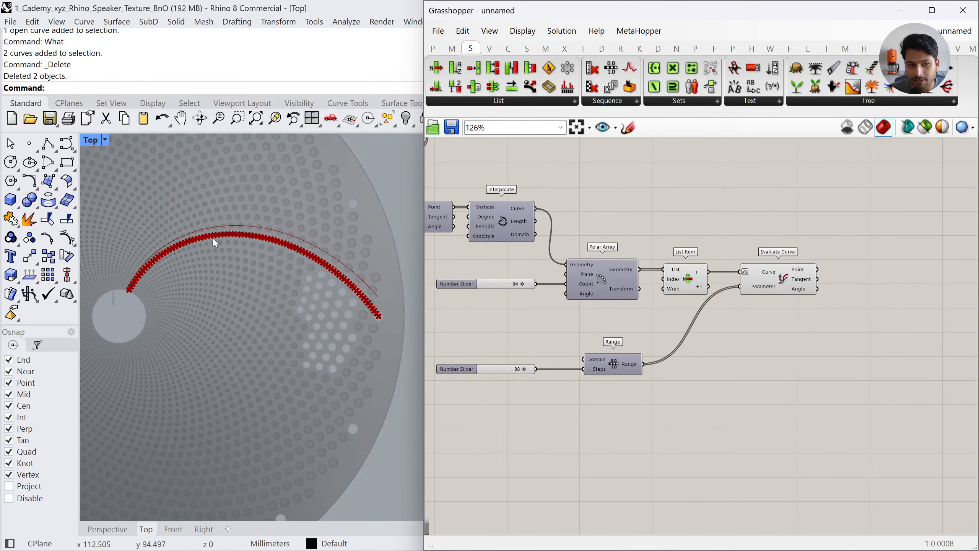
right_drag(861, 327, 848, 323)
mouse_move(793, 265)
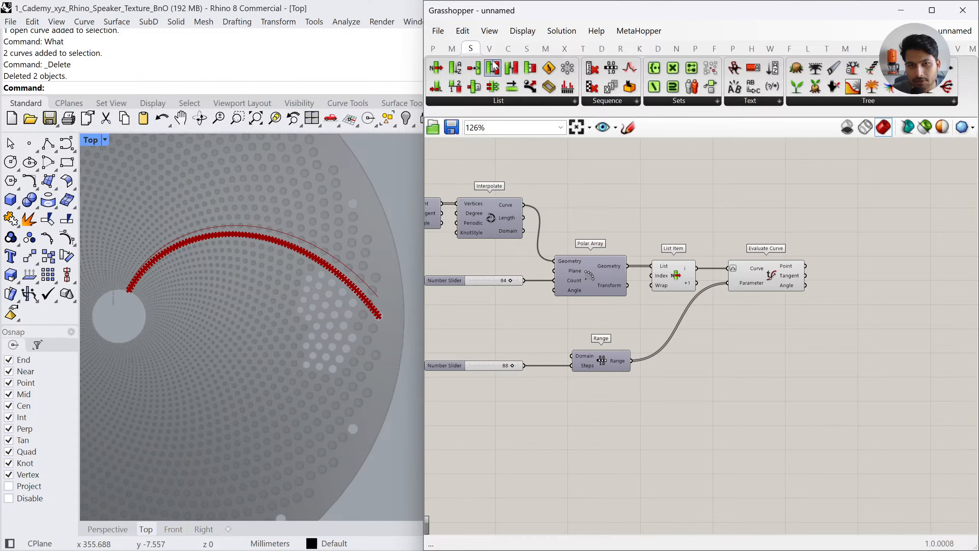
Add a Dispatch component after the last Evaluate Curve and connect Evaluate Curve's Point output to its List input
click(498, 101)
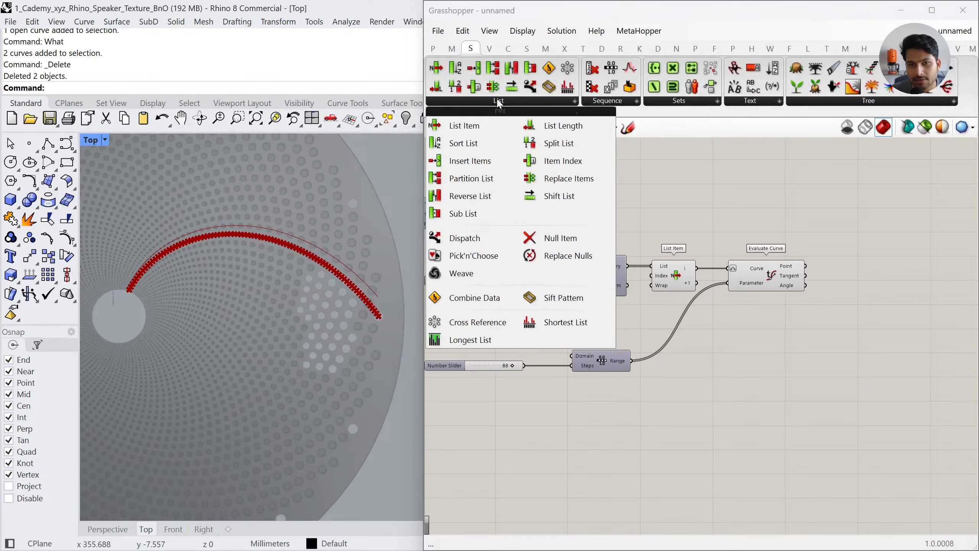
click(496, 236)
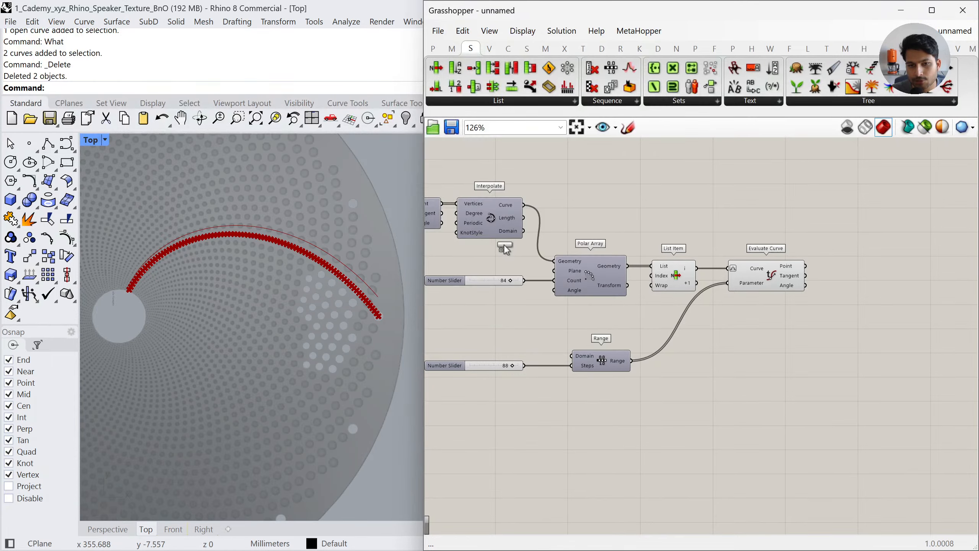
click(893, 267)
drag(805, 264, 854, 263)
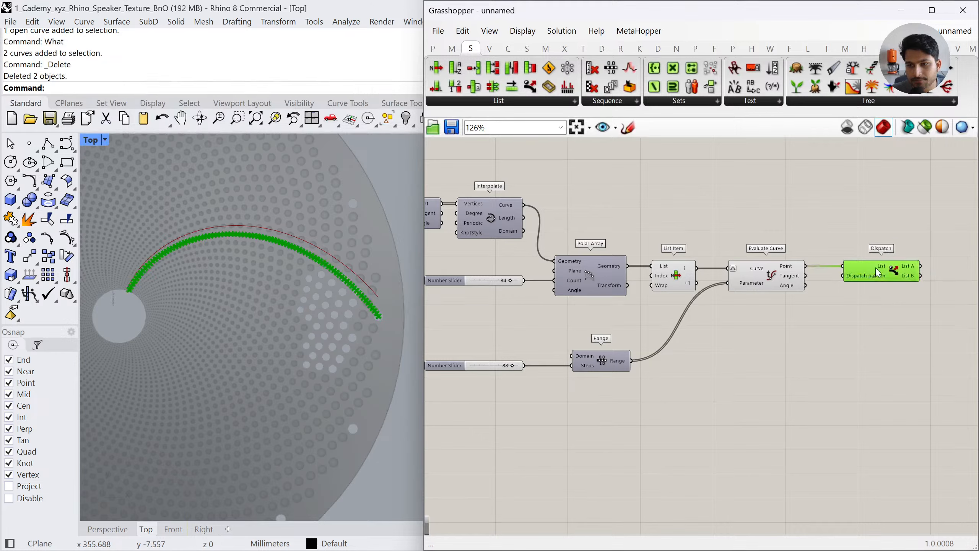
Turn off the preview of Polar Array, List Item, Range, Evaluate Curve and Dispatch
drag(890, 391, 601, 272)
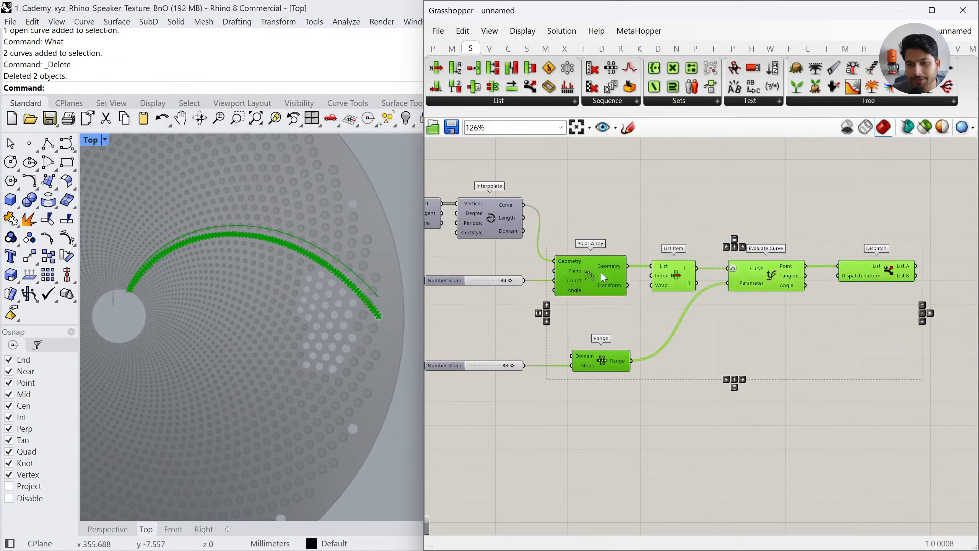
key(space)
click(644, 233)
click(723, 167)
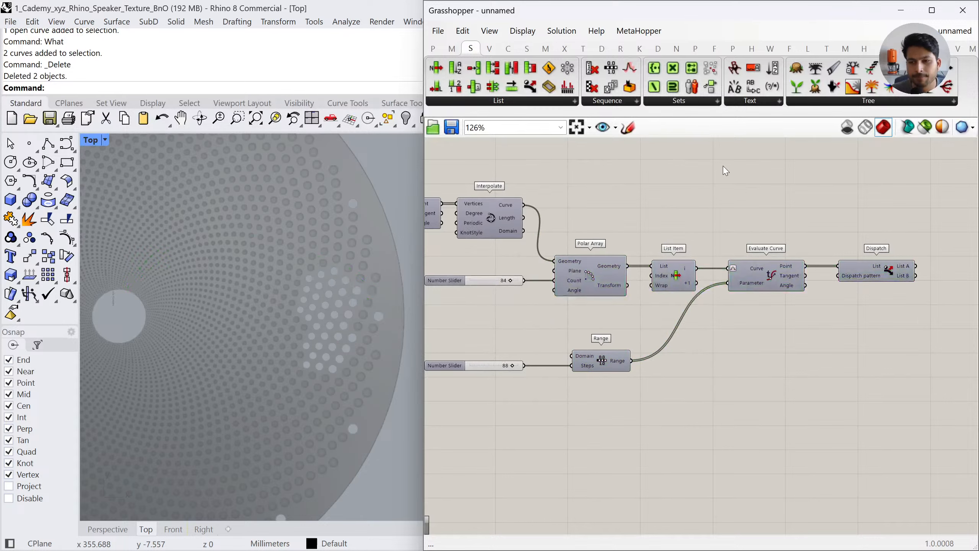
Add a Point parameter beside Dispatch and connect Dispatch's List A output to it, moving Dispatch slightly closer to Evaluate Curve
drag(885, 262, 880, 262)
double_click(884, 337)
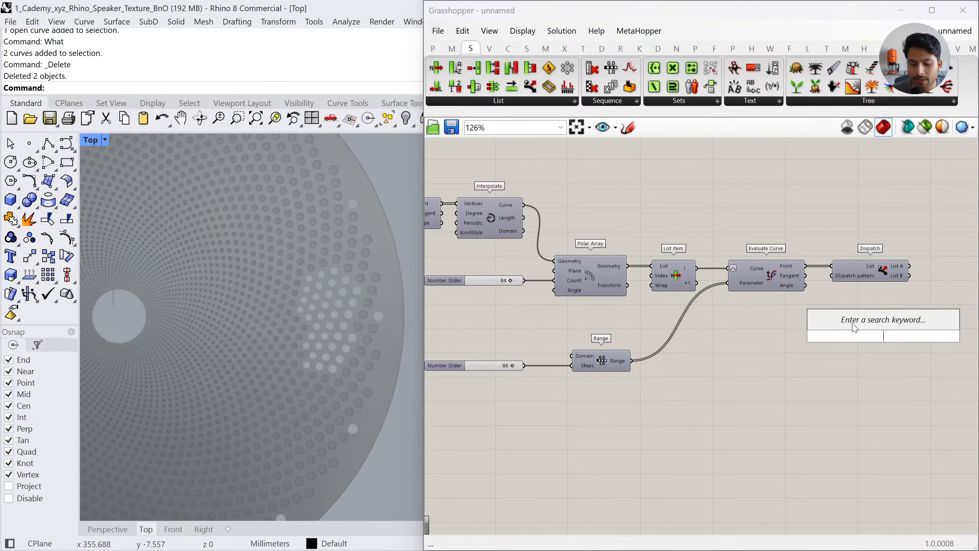
text(point)
key(Return)
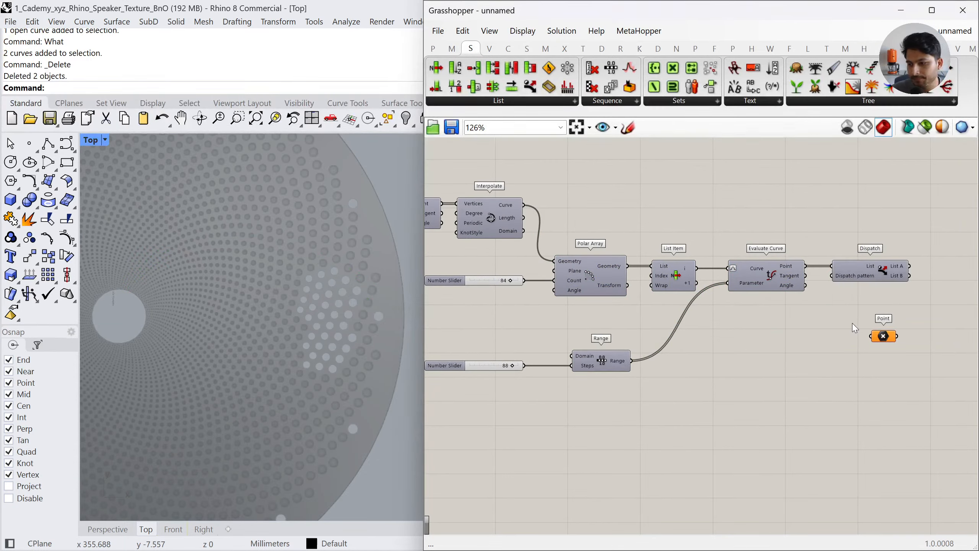
mouse_move(910, 270)
mouse_down()
mouse_move(872, 336)
mouse_move(902, 331)
mouse_move(939, 277)
mouse_move(933, 270)
mouse_up()
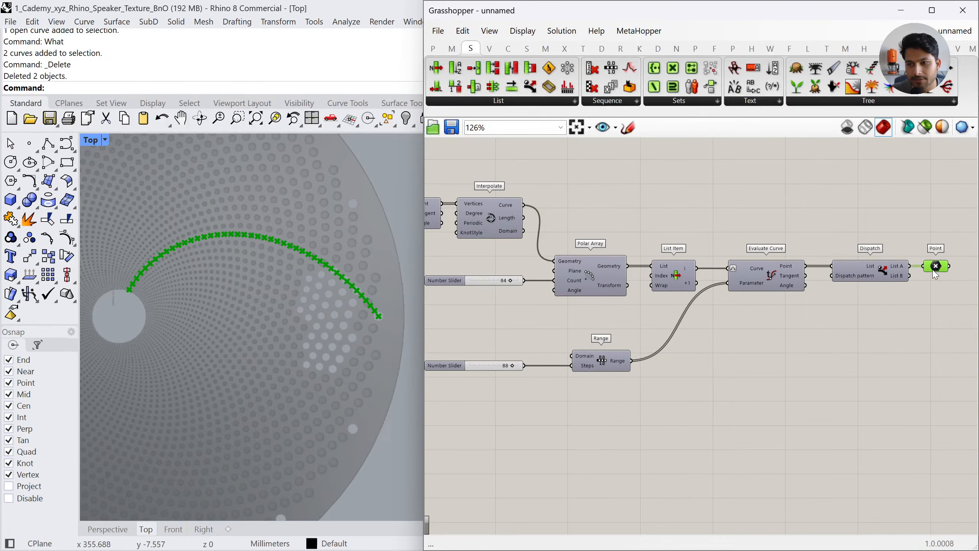
Examine the spacing of the List A points against the holes along the curve and compare it with the even Range division
click(922, 316)
right_drag(200, 263, 215, 257)
scroll(156, 301, up, 6)
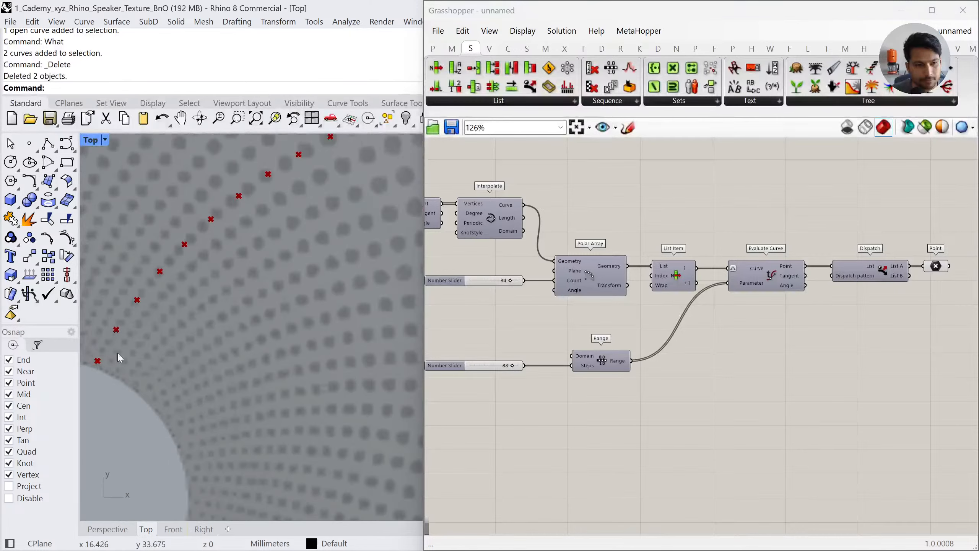
scroll(124, 333, down, 10)
right_drag(299, 299, 254, 289)
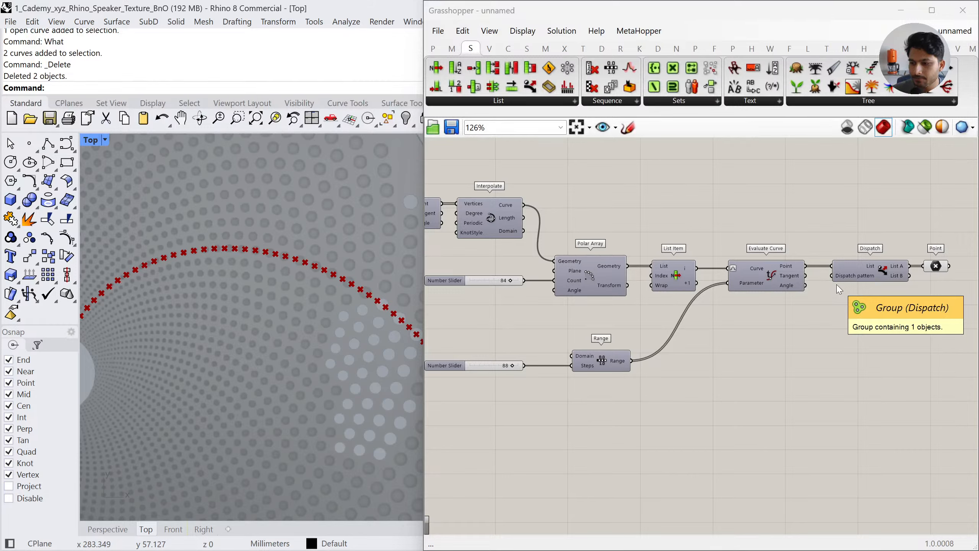
click(931, 267)
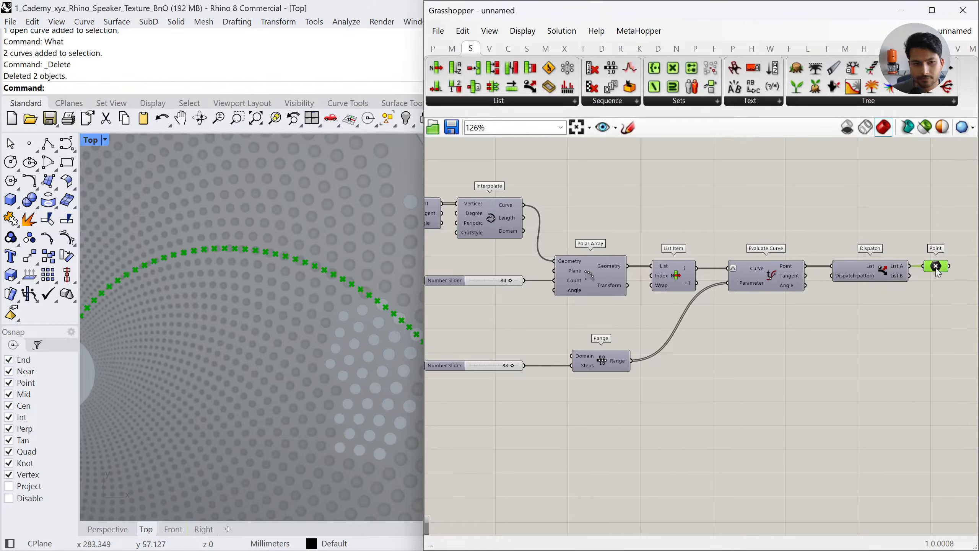
click(856, 343)
scroll(289, 324, down, 3)
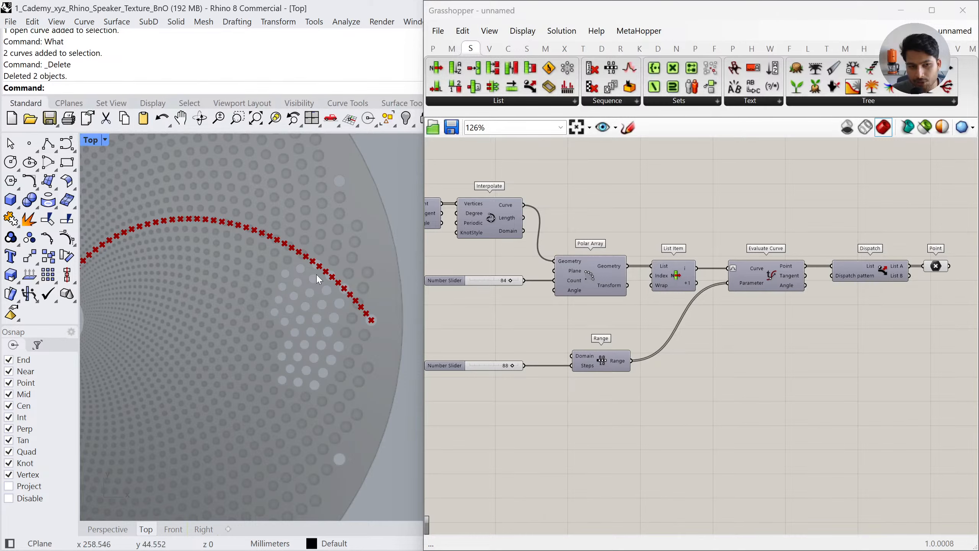
right_drag(287, 289, 320, 297)
right_drag(610, 386, 635, 389)
click(628, 363)
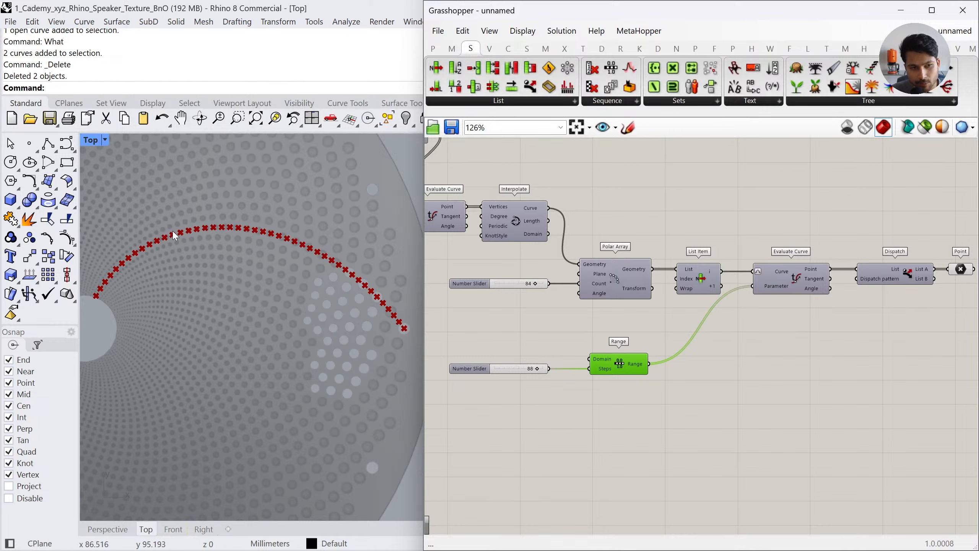
click(612, 427)
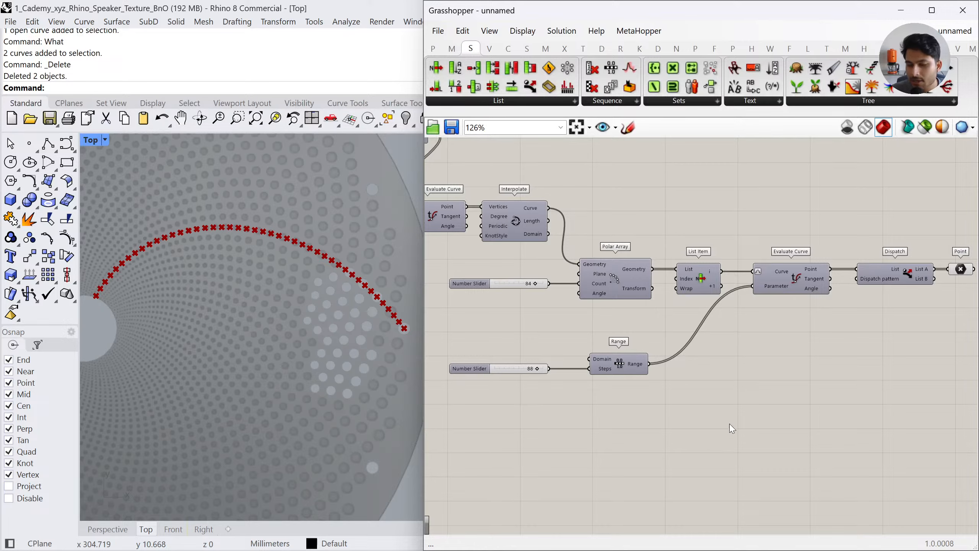
click(432, 49)
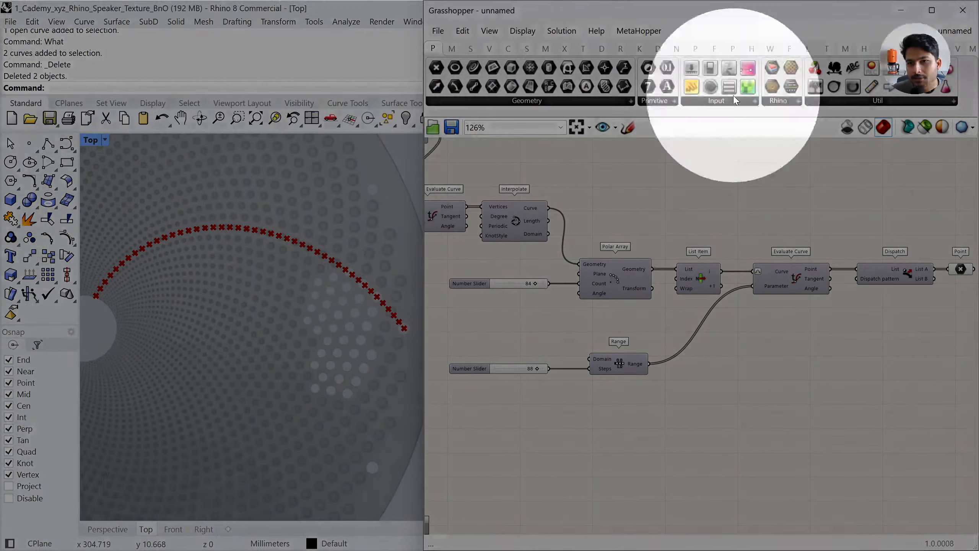
click(733, 101)
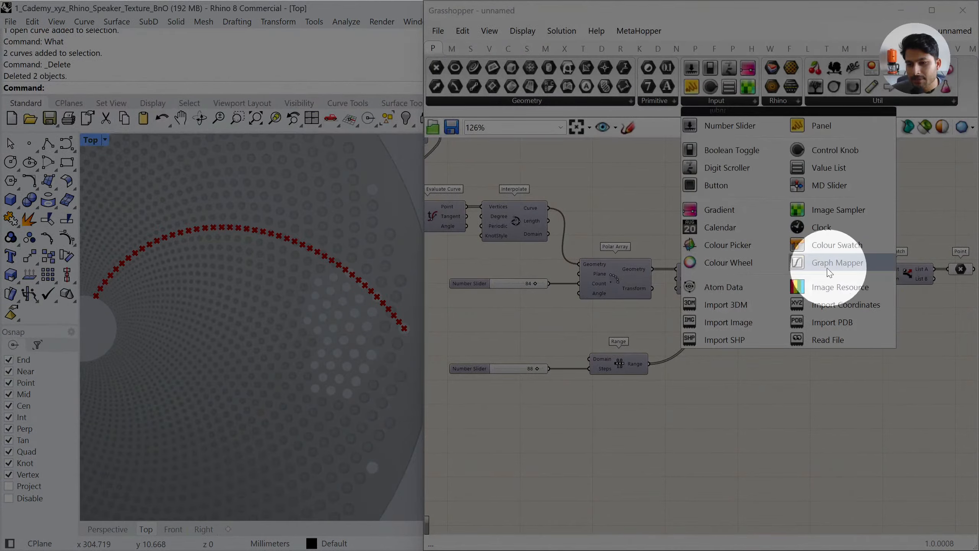
click(822, 264)
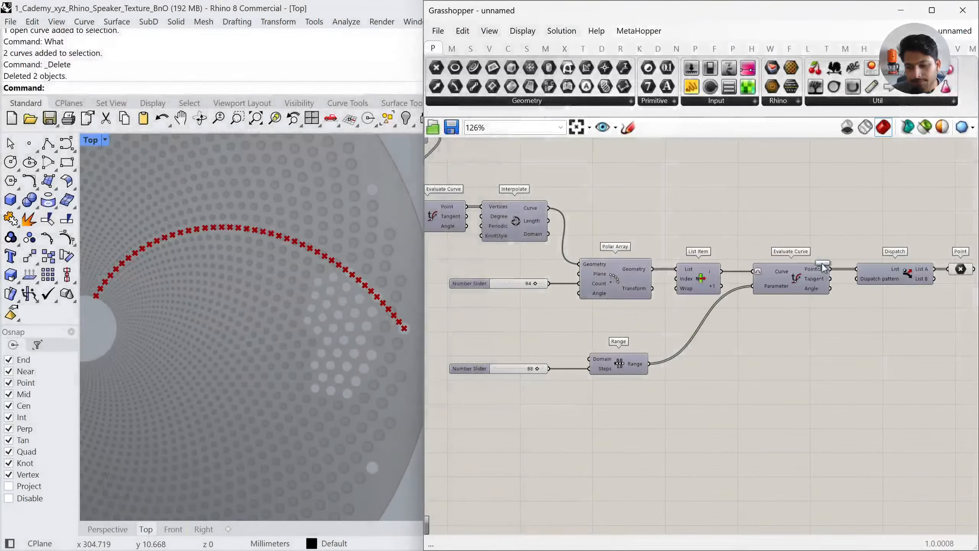
click(743, 411)
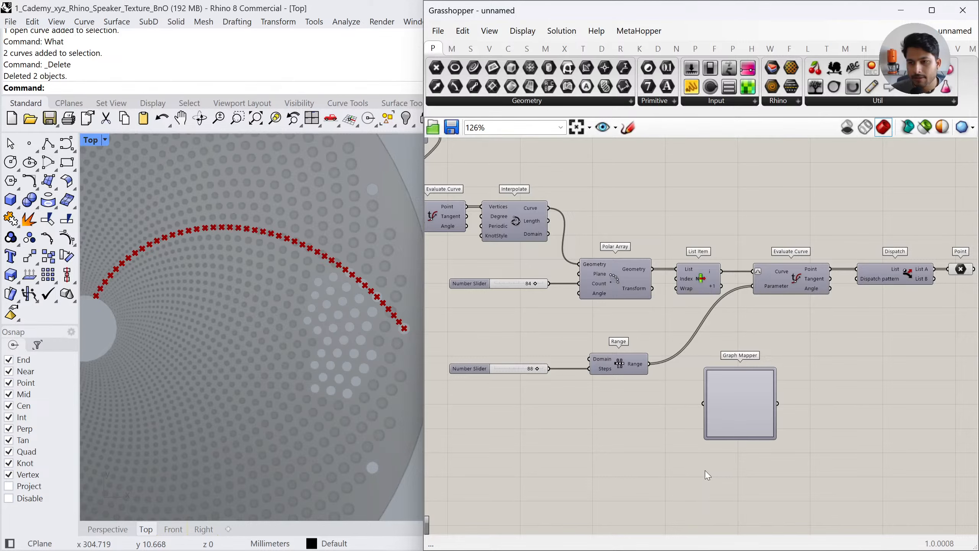
right_drag(705, 470, 694, 462)
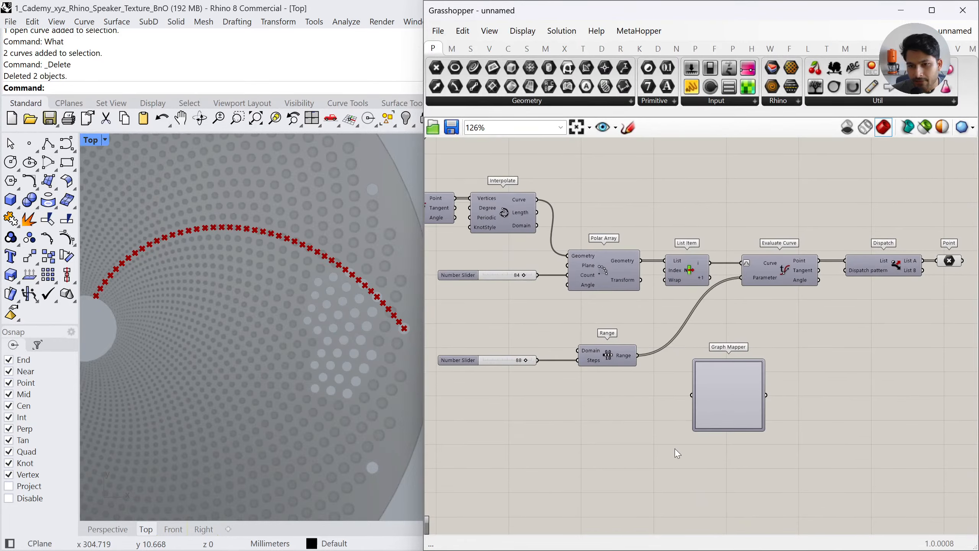
right_click(731, 390)
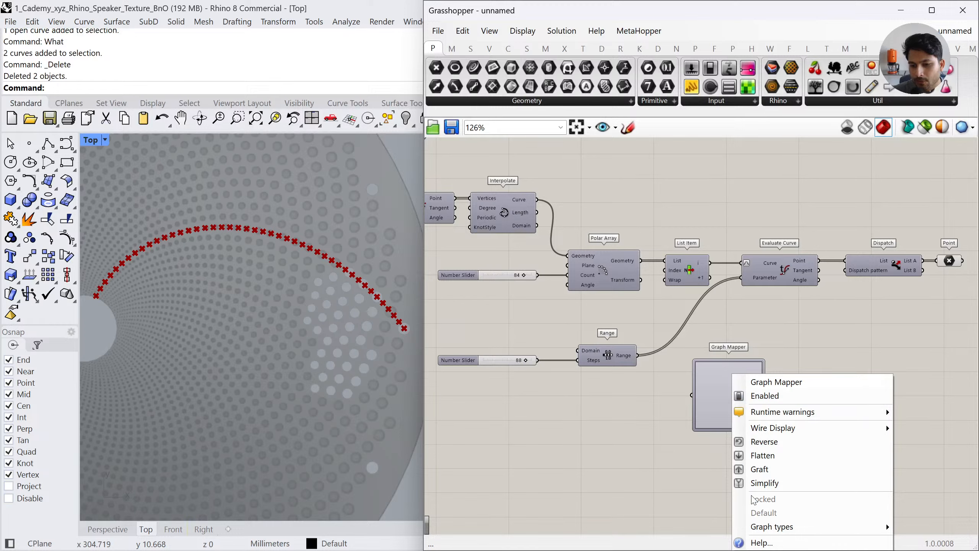
mouse_move(760, 529)
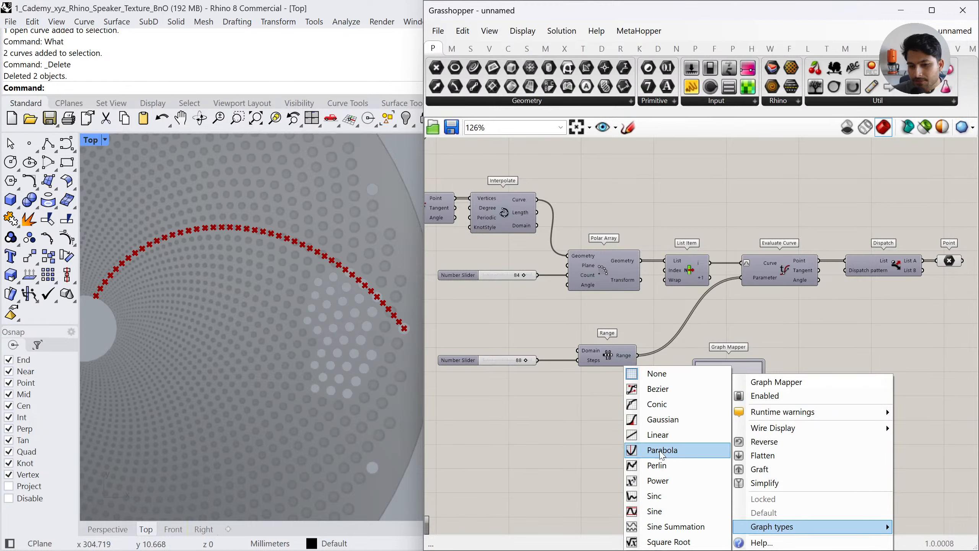
click(667, 391)
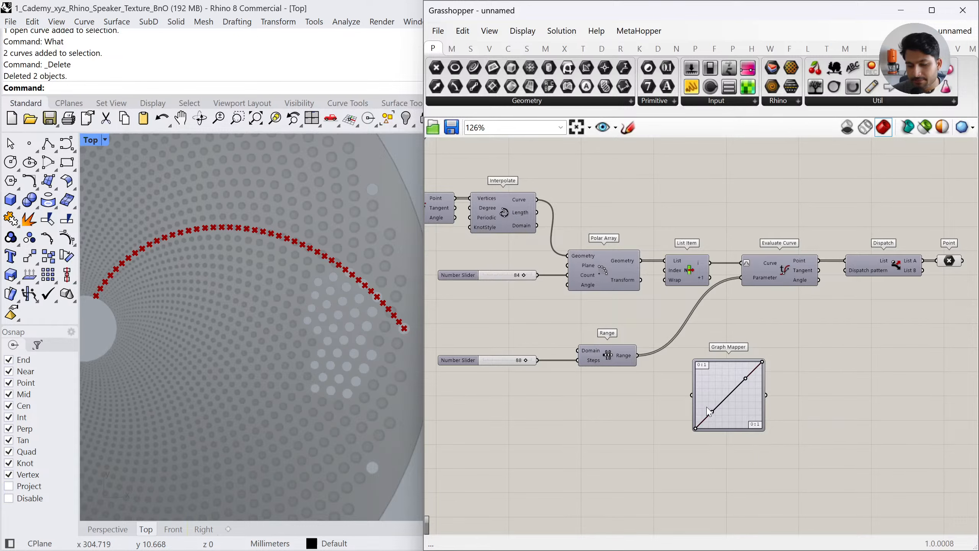
right_click(707, 395)
mouse_move(866, 523)
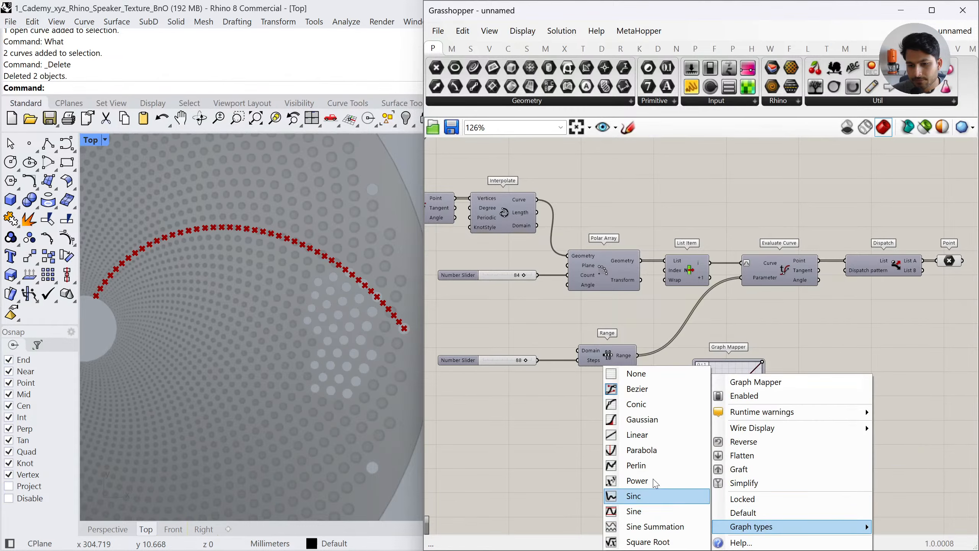
click(651, 388)
key(Delete)
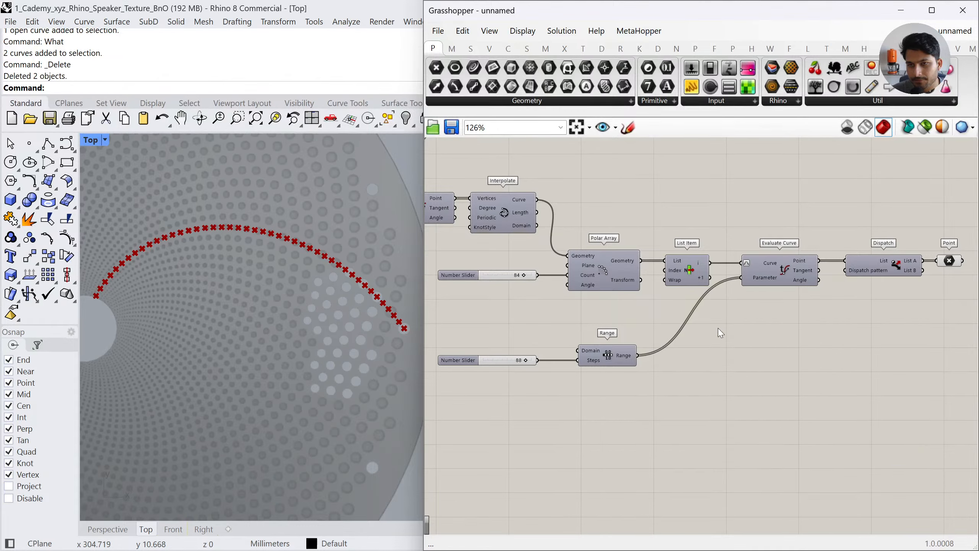
Add a Graph Mapper between Range and the last Evaluate Curve and set its graph type to Bezier
click(728, 101)
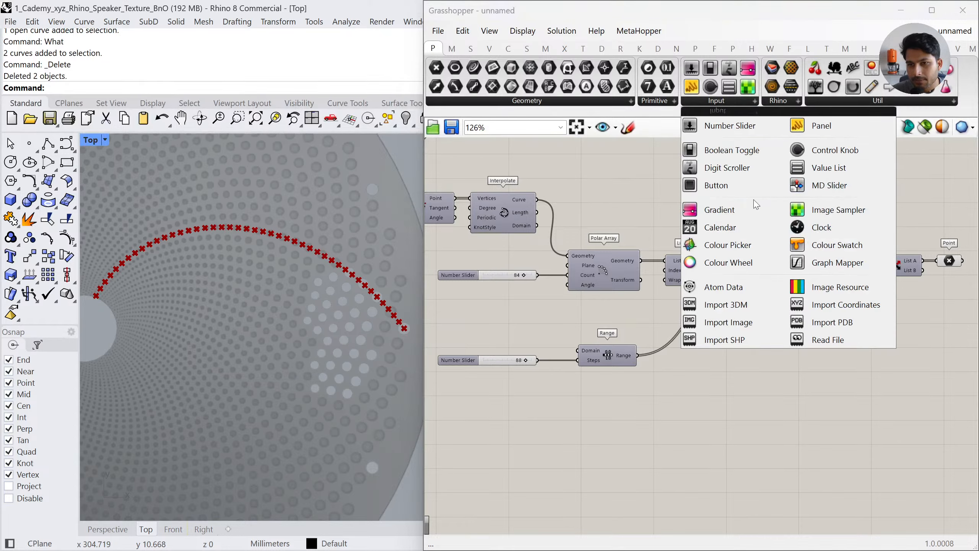
drag(817, 262, 766, 438)
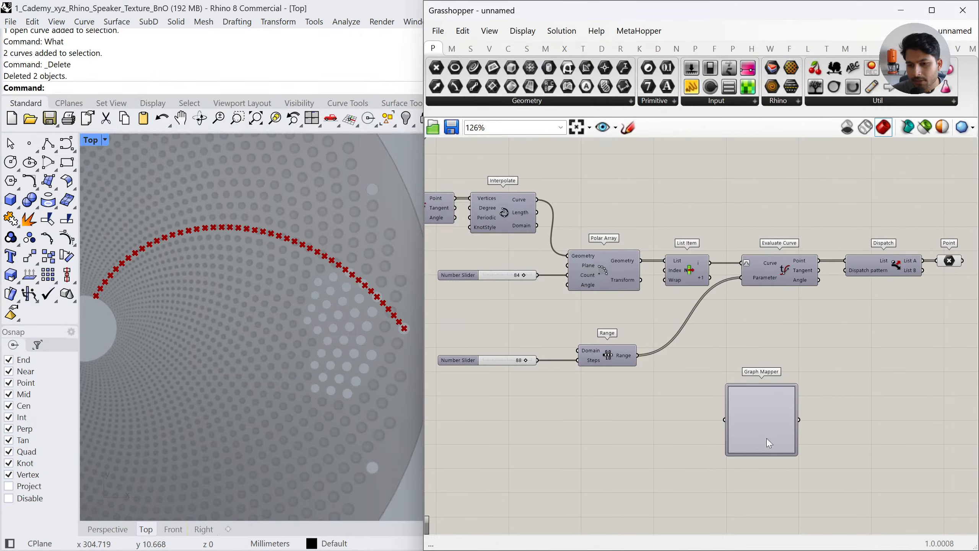
right_click(765, 410)
mouse_move(806, 526)
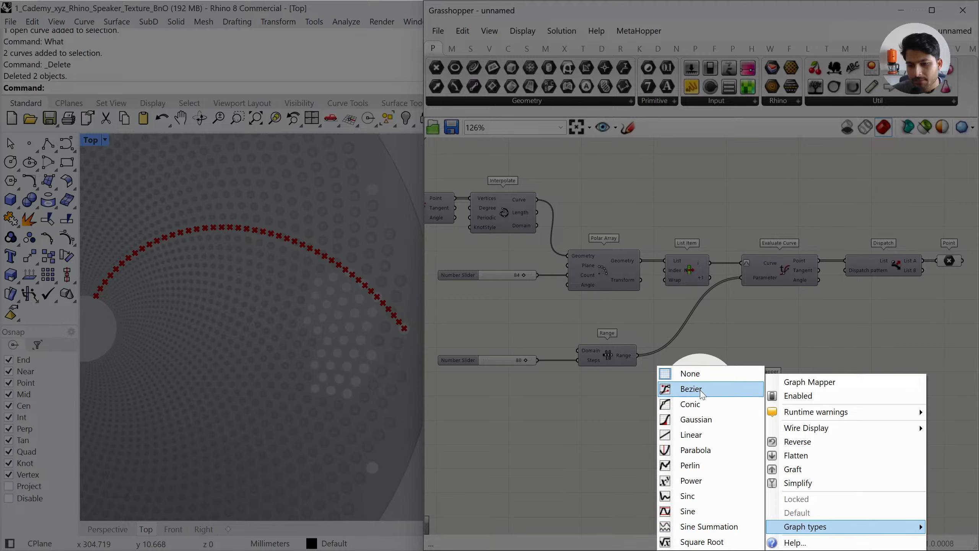
click(693, 390)
drag(751, 428, 700, 382)
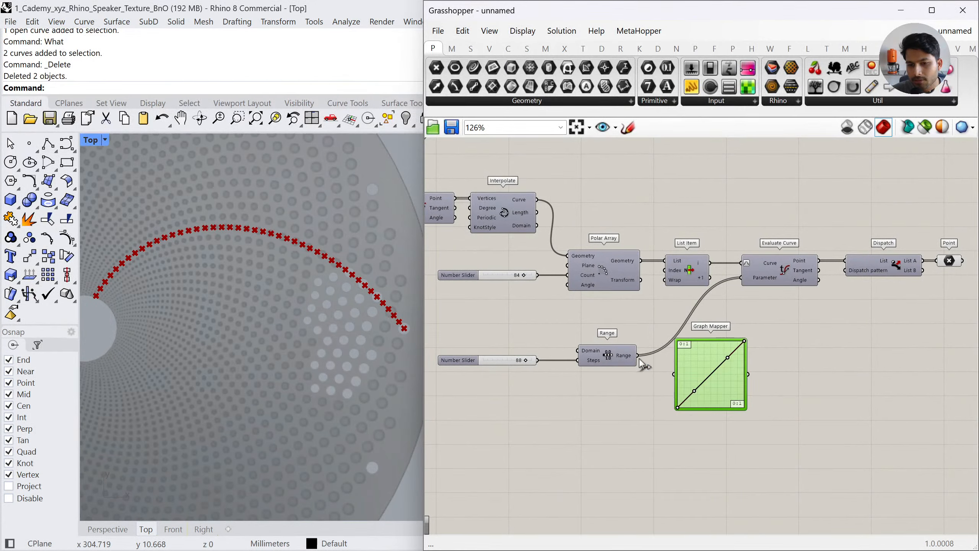
Route Range through Graph Mapper into Evaluate Curve's Parameter and pull the Bezier handles down to crowd the points toward the inner circle
drag(637, 355, 742, 277)
drag(726, 399, 709, 385)
scroll(708, 386, up, 4)
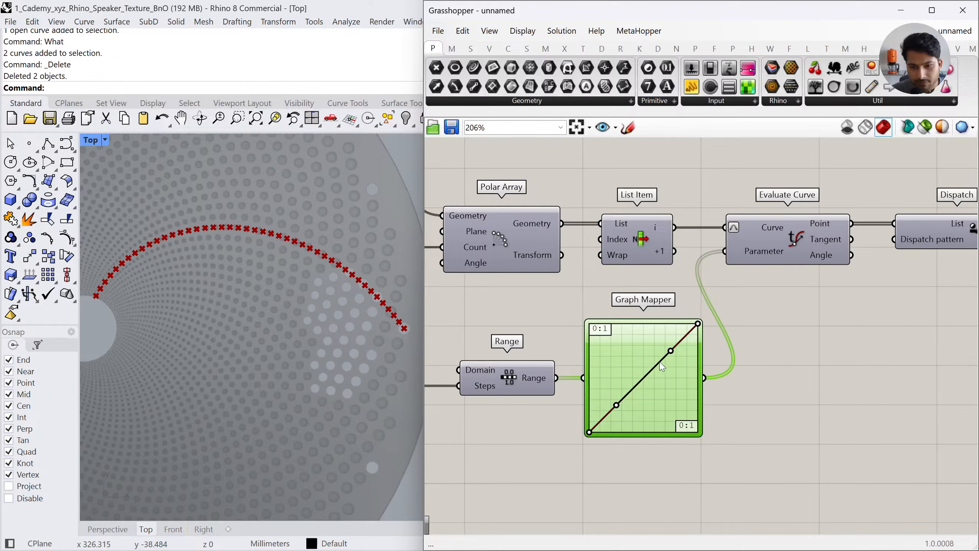
drag(671, 351, 632, 416)
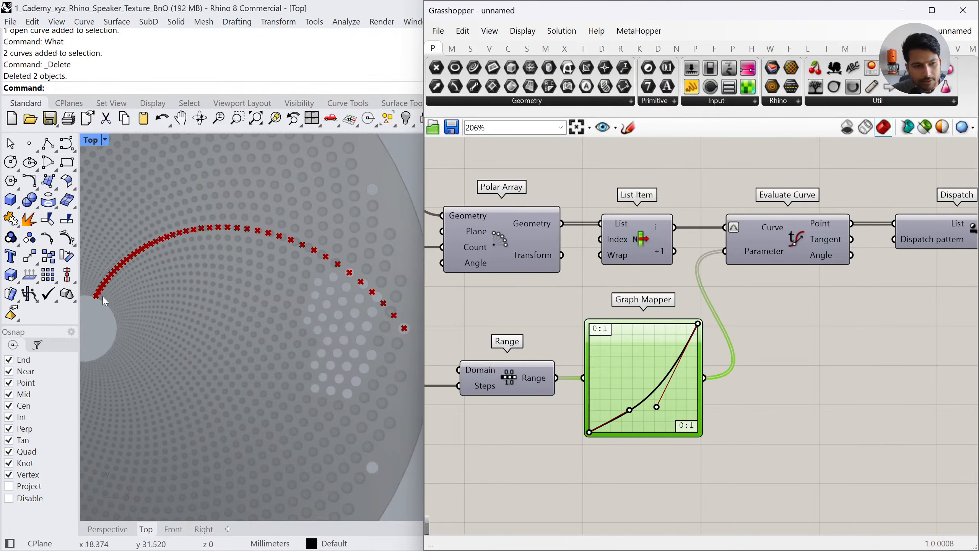
Lower the Bezier start handle in Graph Mapper to tighten the point spacing near the inner circle, comparing it with the holes
scroll(222, 293, up, 5)
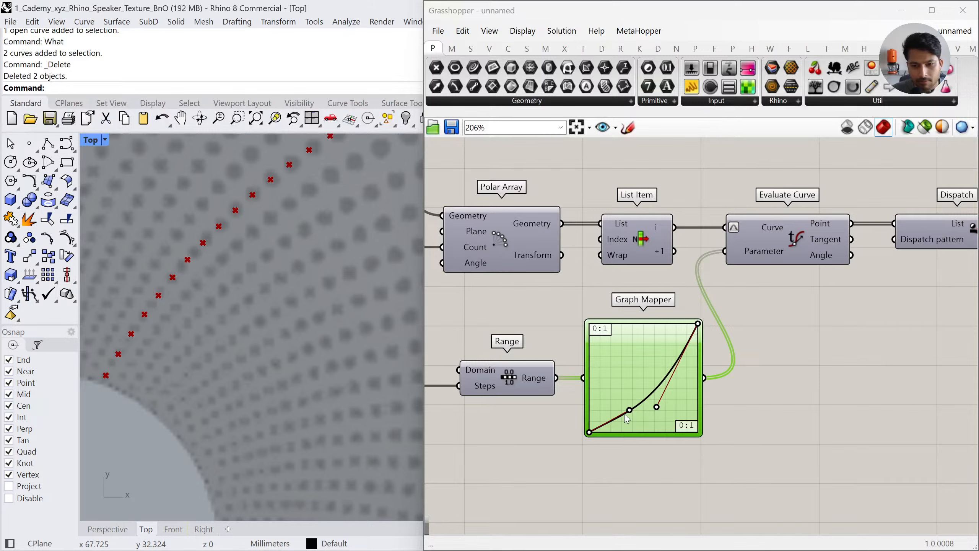
drag(630, 411, 628, 424)
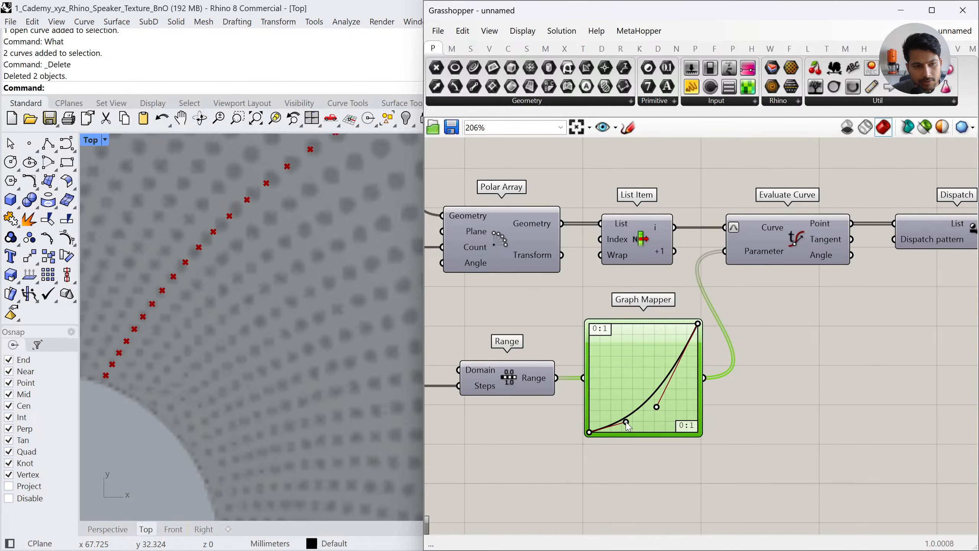
scroll(230, 319, down, 8)
right_drag(360, 297, 252, 300)
scroll(243, 293, down, 2)
right_drag(332, 289, 207, 271)
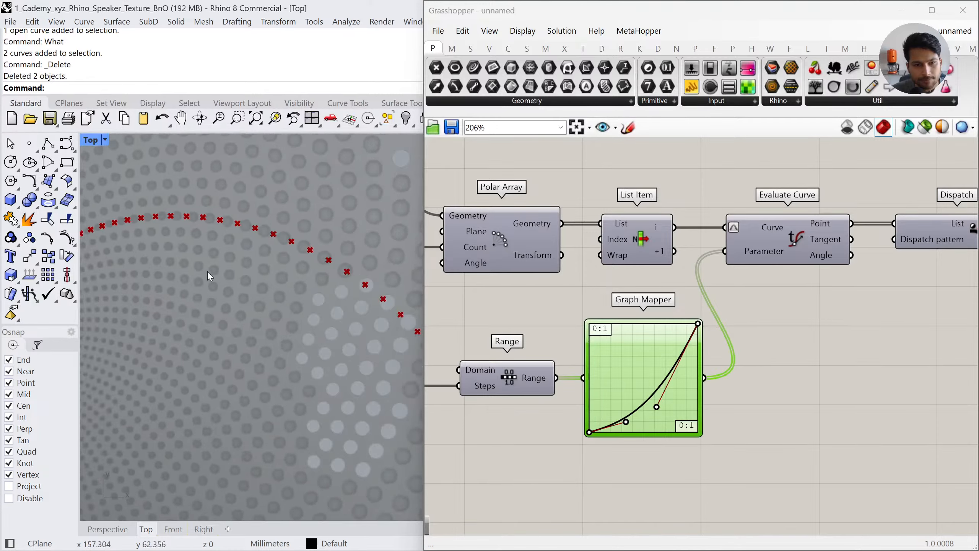
Fine-tune the Bezier curve by lowering its end handle slightly and pulling the start handle in closer to the start point
mouse_move(657, 407)
mouse_down()
mouse_move(648, 406)
mouse_move(659, 421)
mouse_move(655, 406)
mouse_move(665, 412)
mouse_move(658, 419)
mouse_up()
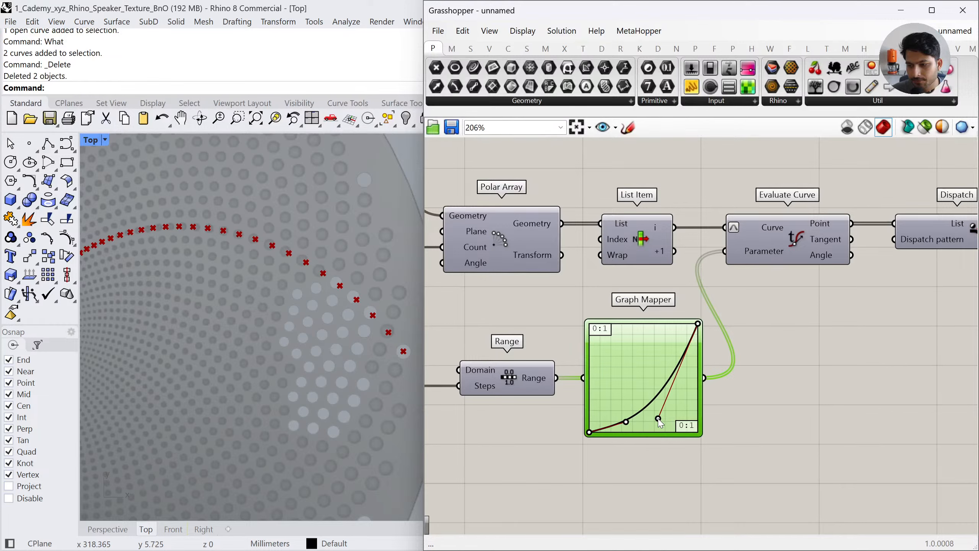
drag(659, 421, 664, 424)
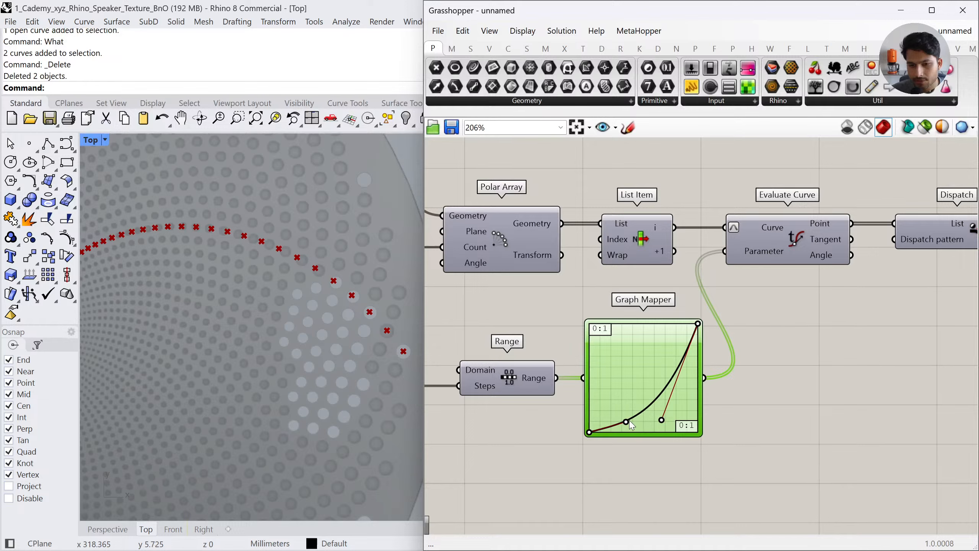
drag(629, 421, 610, 426)
right_drag(609, 425, 613, 427)
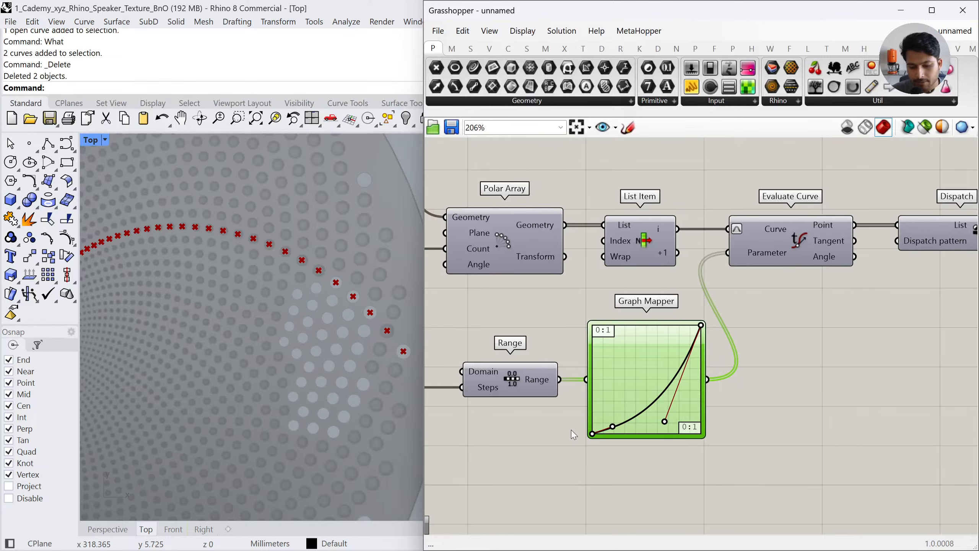
click(569, 337)
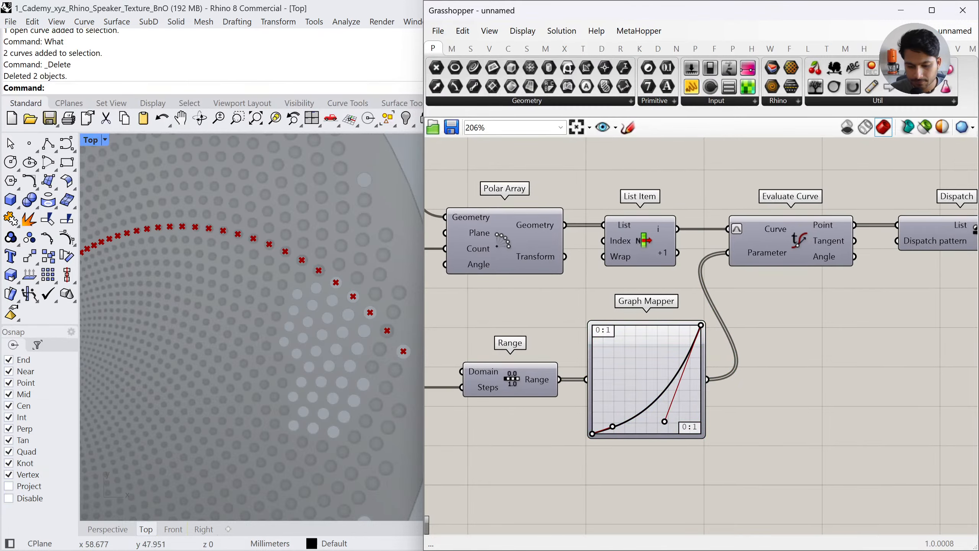
Check the points against the holes, move Point slightly farther from Dispatch, and shift the Number Slider, Range and Graph Mapper away from Evaluate Curve
scroll(745, 304, down, 3)
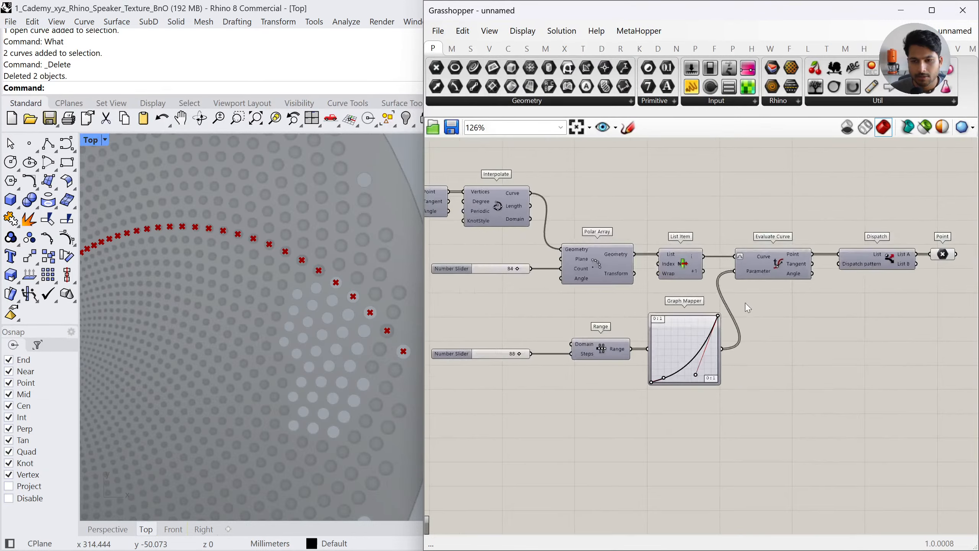
scroll(356, 255, down, 3)
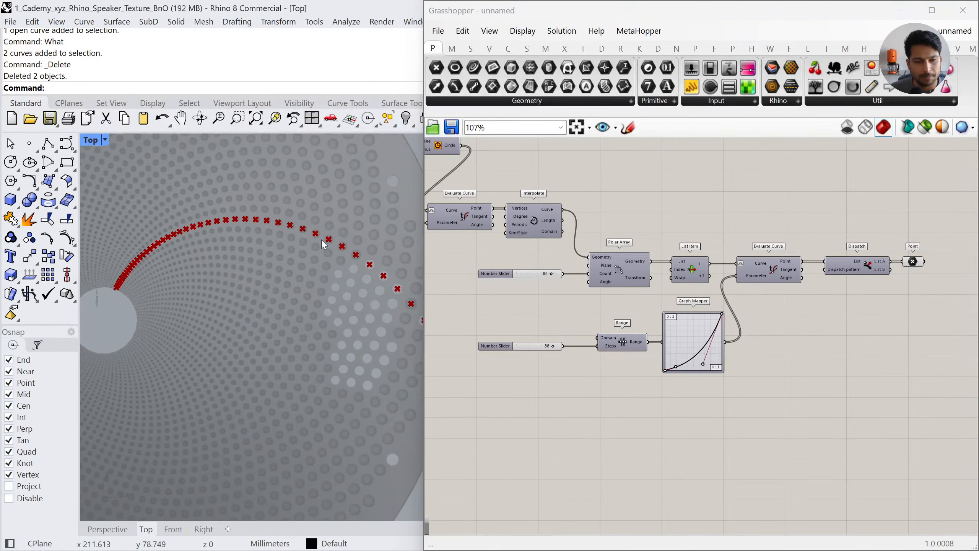
scroll(297, 232, up, 2)
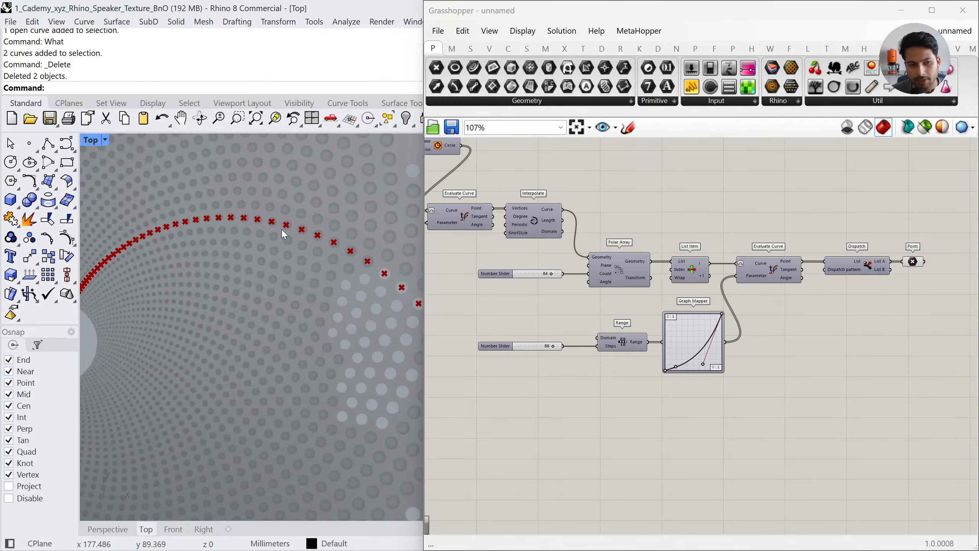
right_drag(388, 300, 276, 268)
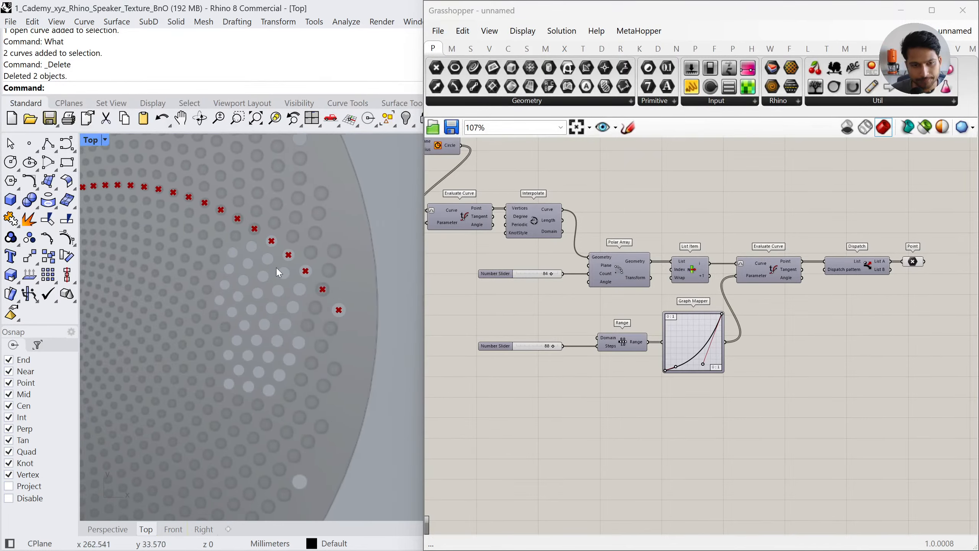
right_drag(778, 341, 721, 337)
drag(858, 261, 873, 261)
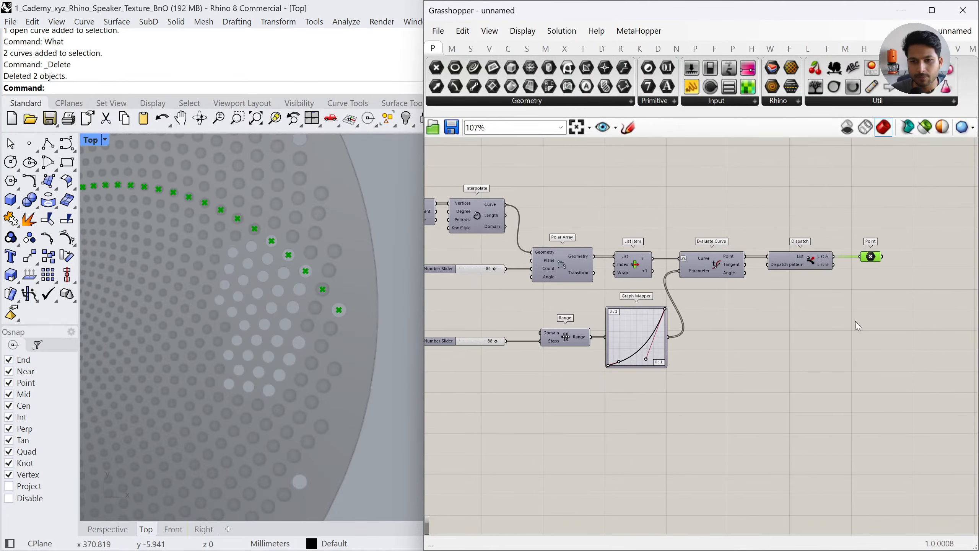
click(757, 352)
drag(621, 384, 466, 320)
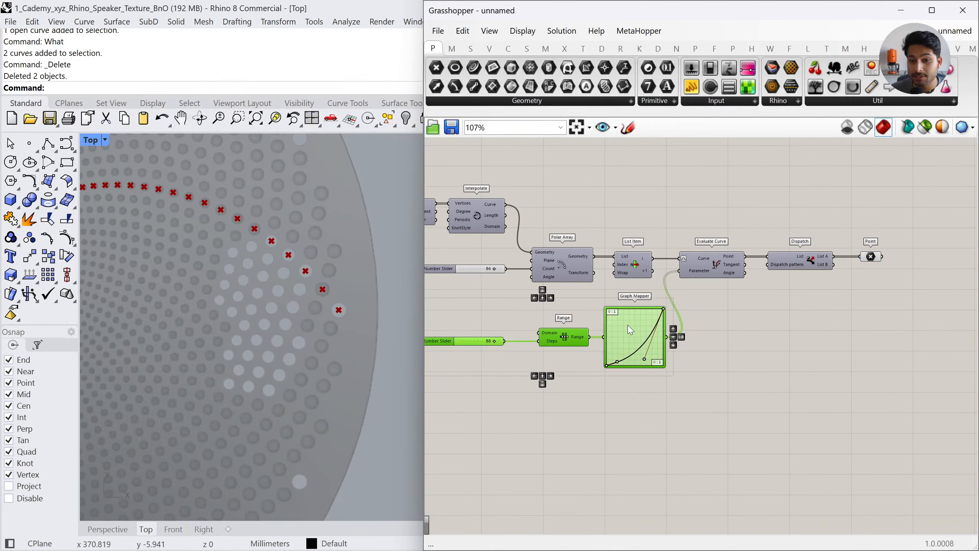
drag(627, 328, 595, 328)
click(780, 368)
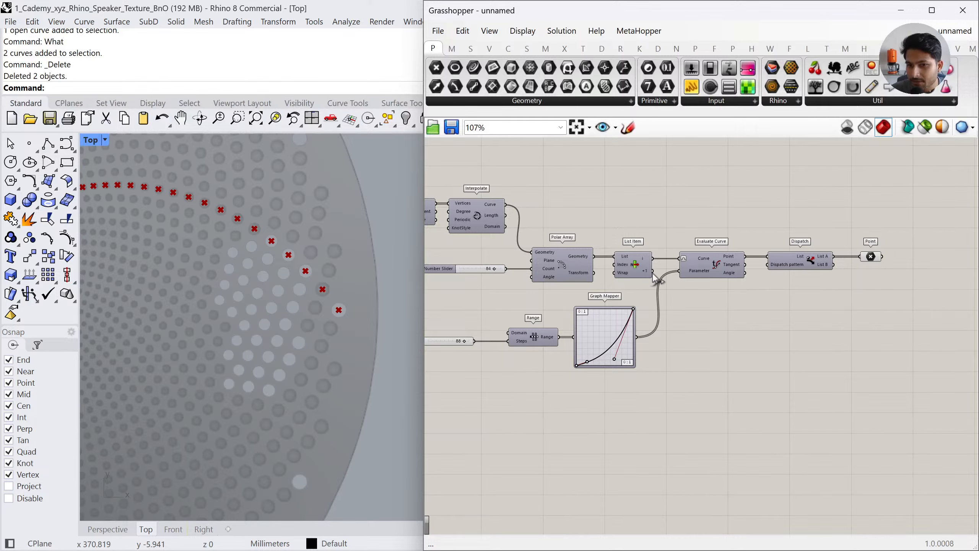
Add another Evaluate Curve below the existing one and connect List Item's +1 output to its Curve input
double_click(740, 345)
text(eva)
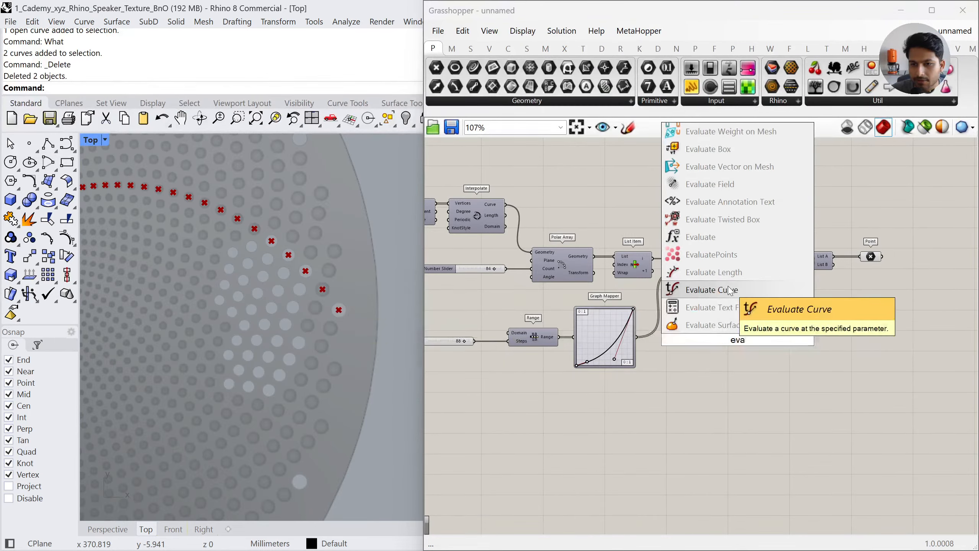
click(730, 291)
drag(653, 270, 722, 345)
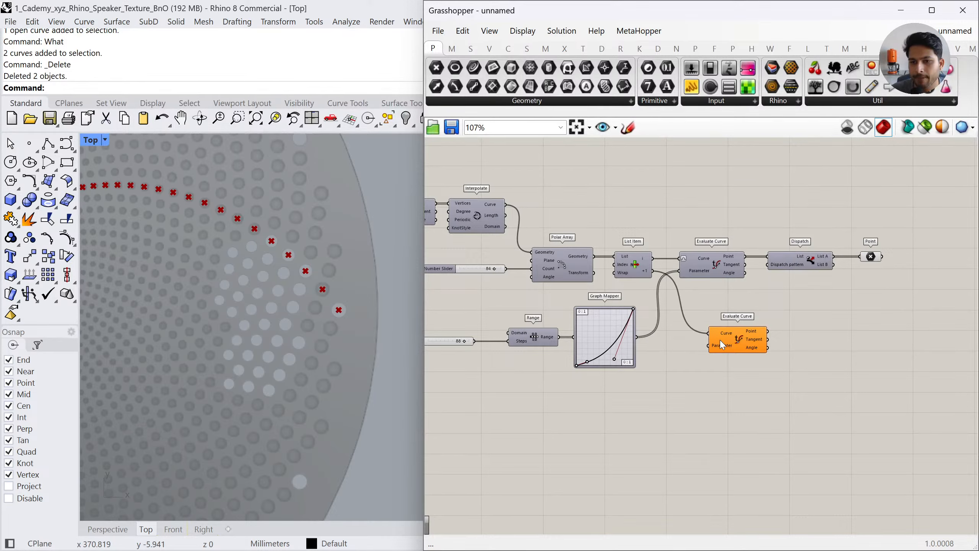
Reparameterize the new Evaluate Curve's Curve input and connect Graph Mapper to its Parameter input
right_click(721, 335)
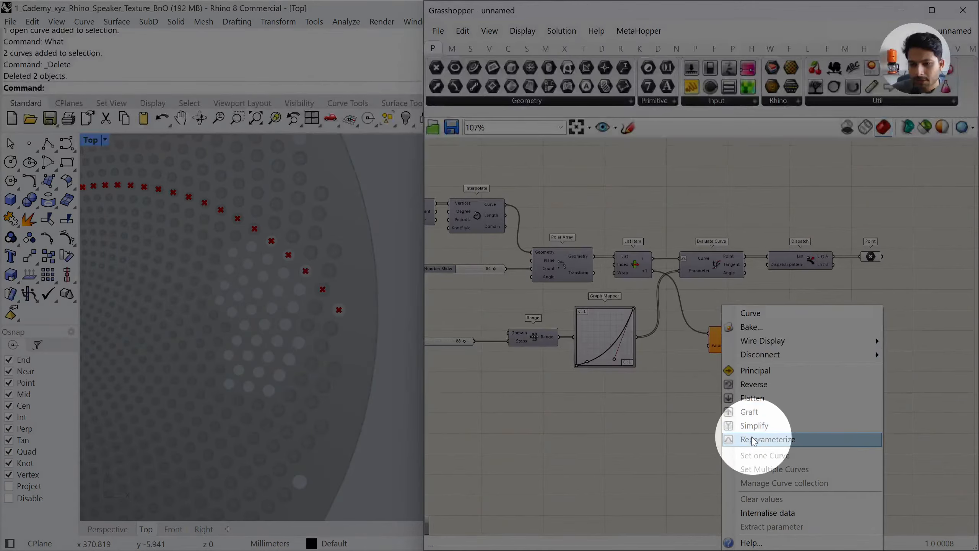
click(753, 439)
drag(636, 336, 722, 330)
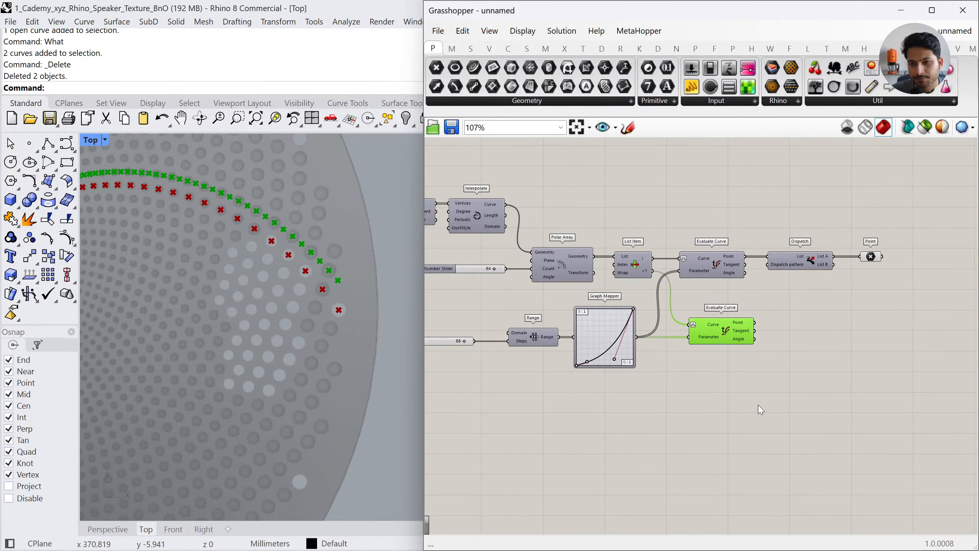
Align the two Evaluate Curve components on a common vertical centre line
drag(758, 405, 688, 235)
click(716, 242)
click(748, 227)
drag(858, 269, 809, 253)
Add a second Dispatch fed by the lower Evaluate Curve's Point output, and copy the Point parameter beside it, fed by List B
double_click(832, 341)
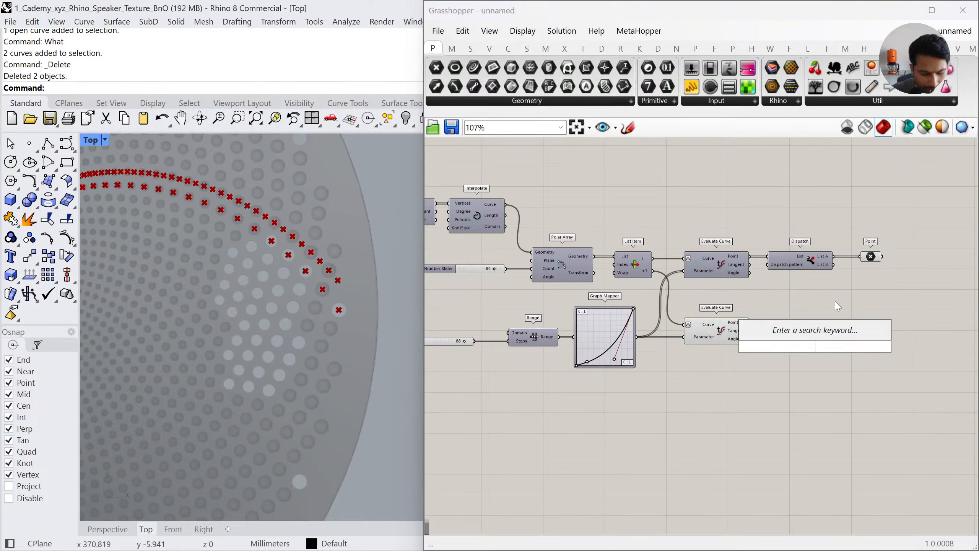
text(dispatch)
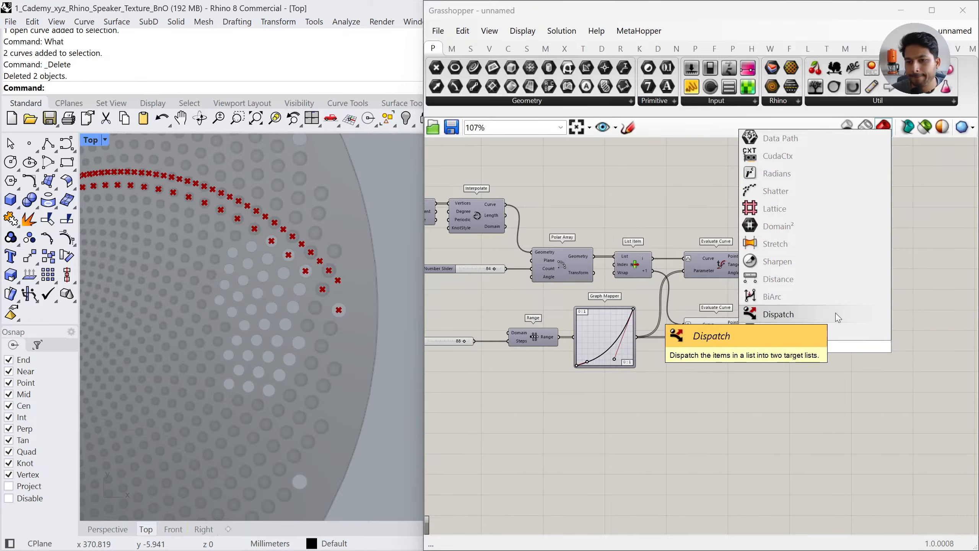
click(838, 318)
drag(750, 322, 802, 331)
click(841, 351)
alt+drag(871, 257, 870, 335)
Turn off the preview of the Evaluate Curve and Dispatch components so only the Point parameters display their points
drag(834, 389, 600, 230)
middle_click(682, 248)
click(725, 209)
click(644, 236)
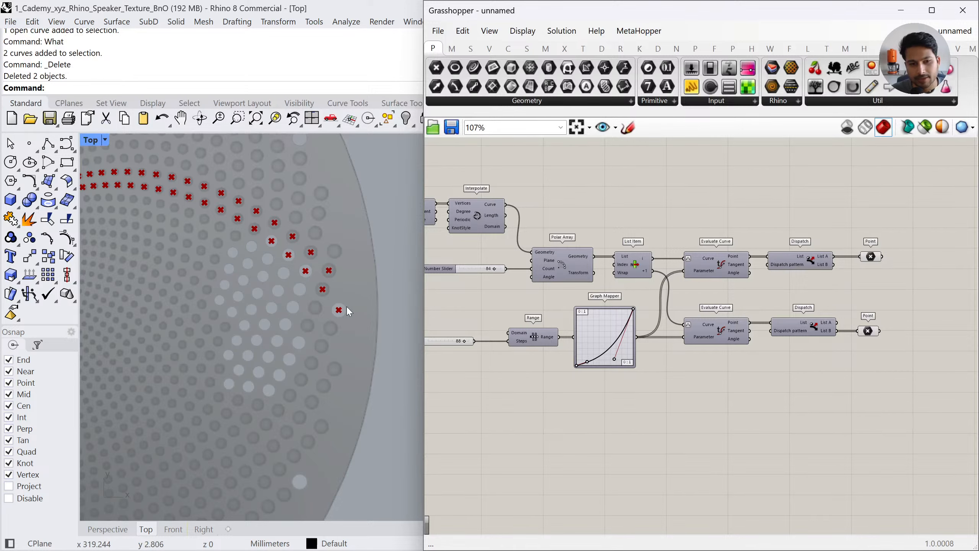
Try feeding the lower Point parameter from List A, undo it, and compare both rows of points with the holes
drag(856, 340, 836, 322)
key(ctrl+z)
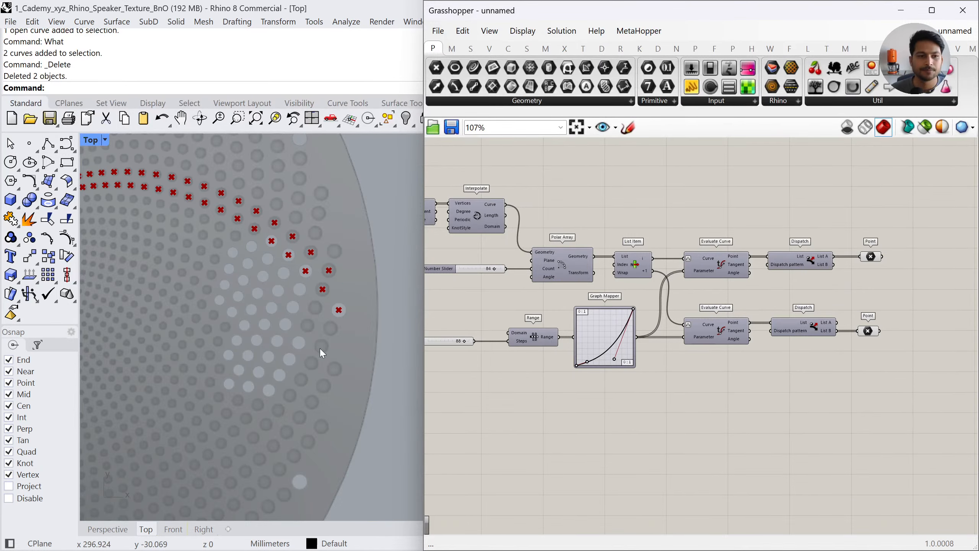
scroll(303, 278, down, 2)
right_drag(300, 241, 367, 253)
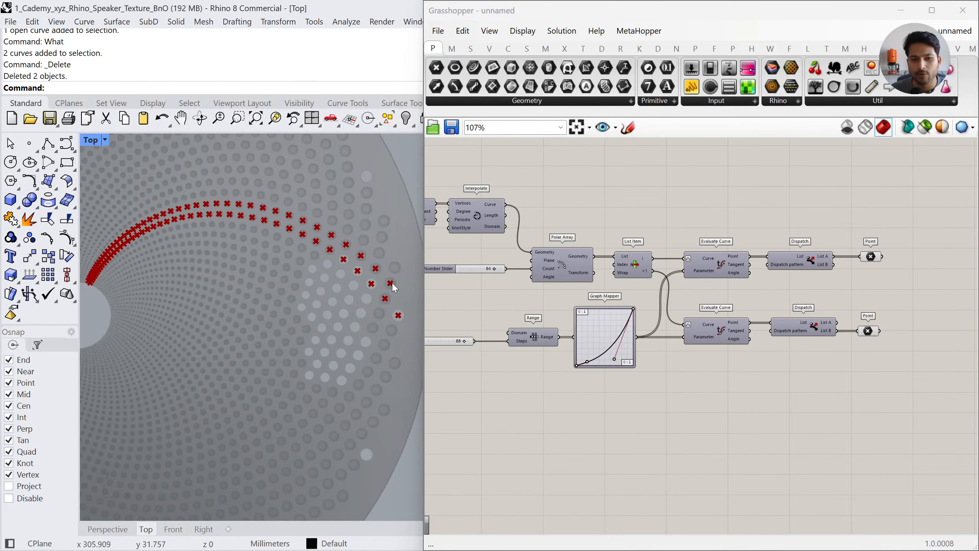
scroll(369, 264, up, 3)
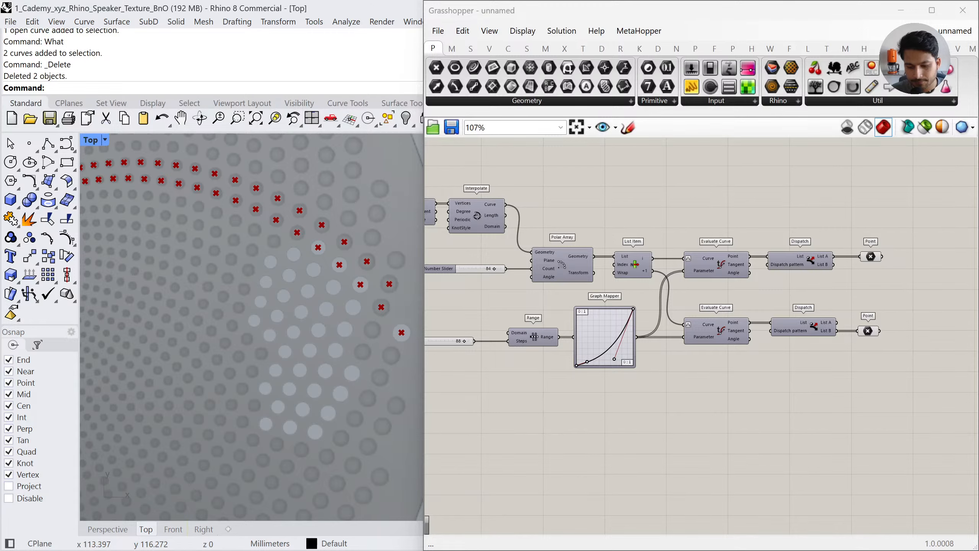
Add a Polar Array after the Point parameters and connect the upper Point parameter to its Geometry input
right_drag(896, 286, 732, 300)
double_click(733, 300)
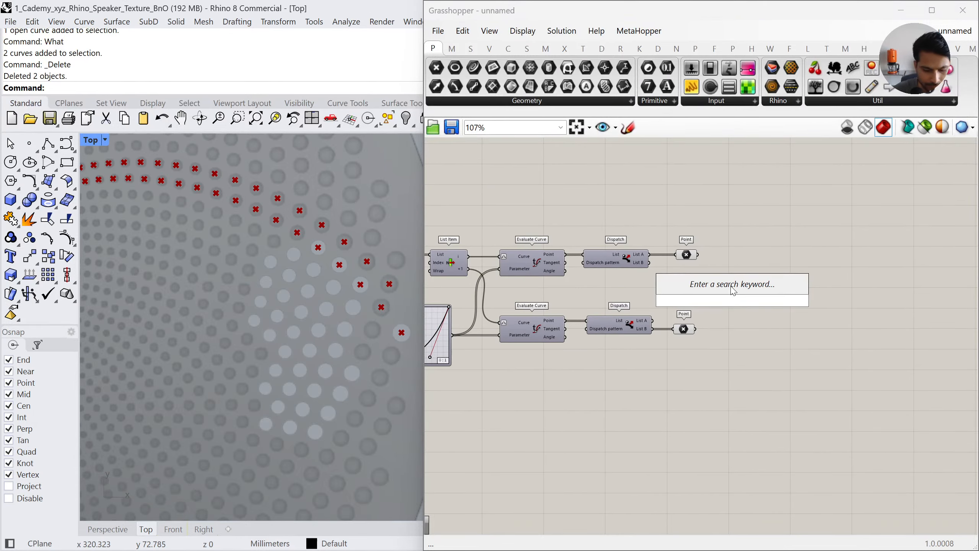
text(polar a)
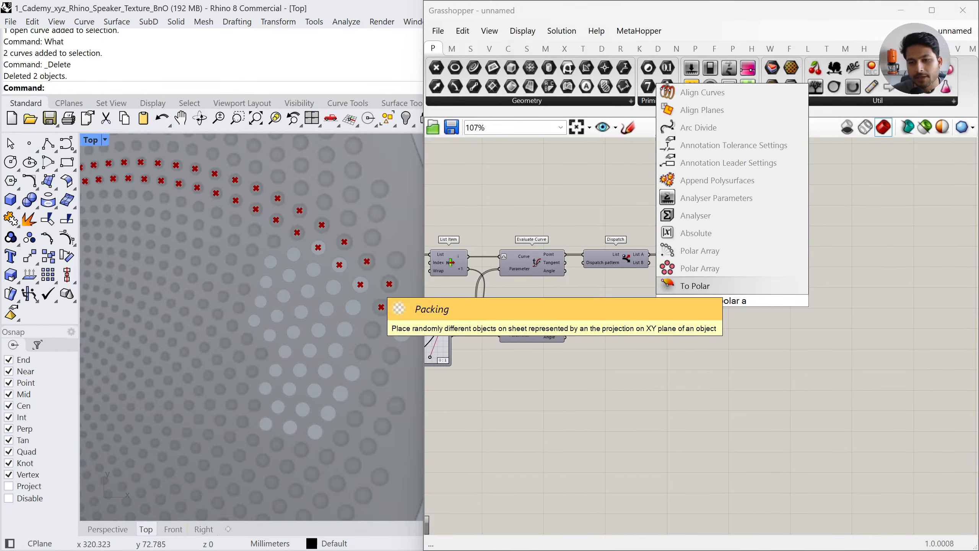
click(699, 251)
click(760, 365)
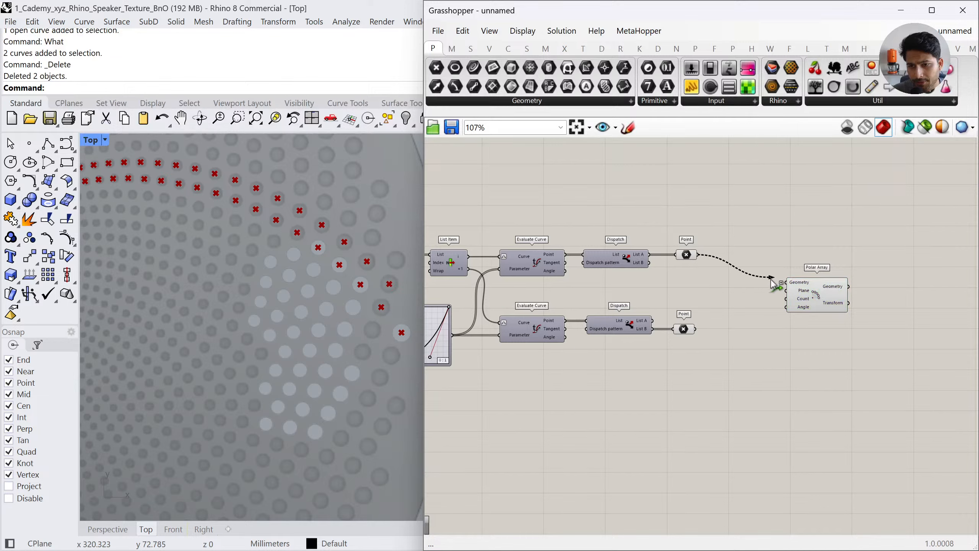
drag(771, 279, 769, 316)
click(701, 339)
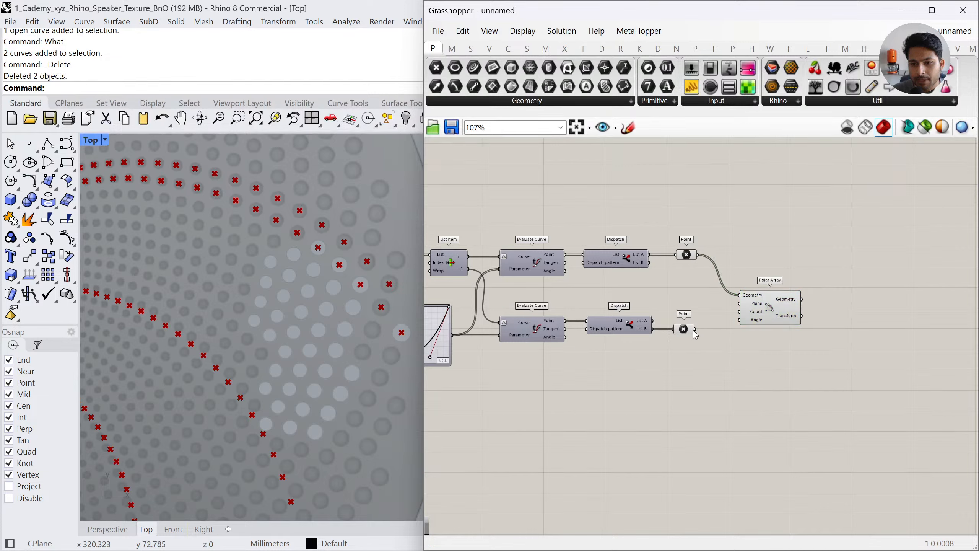
Try the lower Point parameter as Polar Array's Geometry source in place of the upper one, and switch back to the upper one
drag(694, 329, 737, 294)
drag(697, 256, 735, 293)
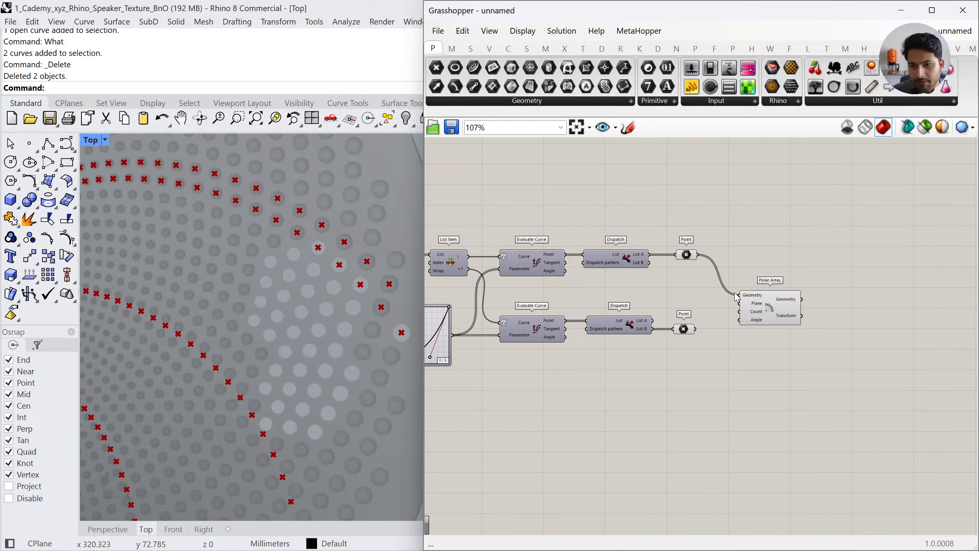
drag(695, 328, 738, 295)
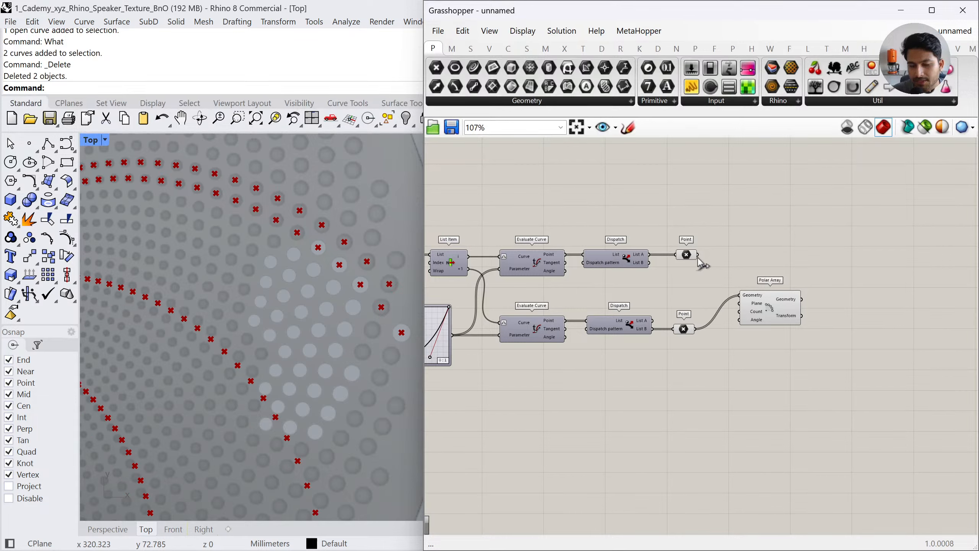
drag(697, 255, 737, 295)
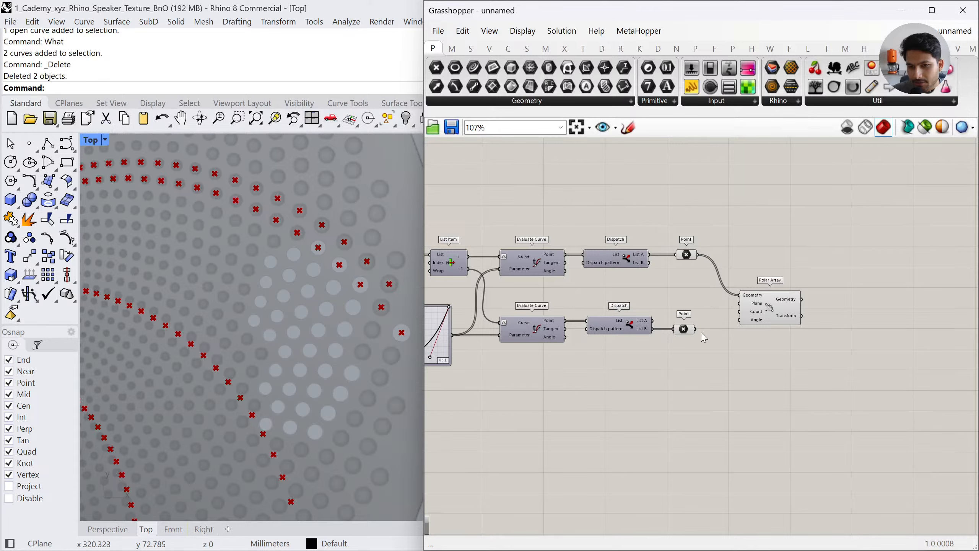
scroll(715, 320, up, 4)
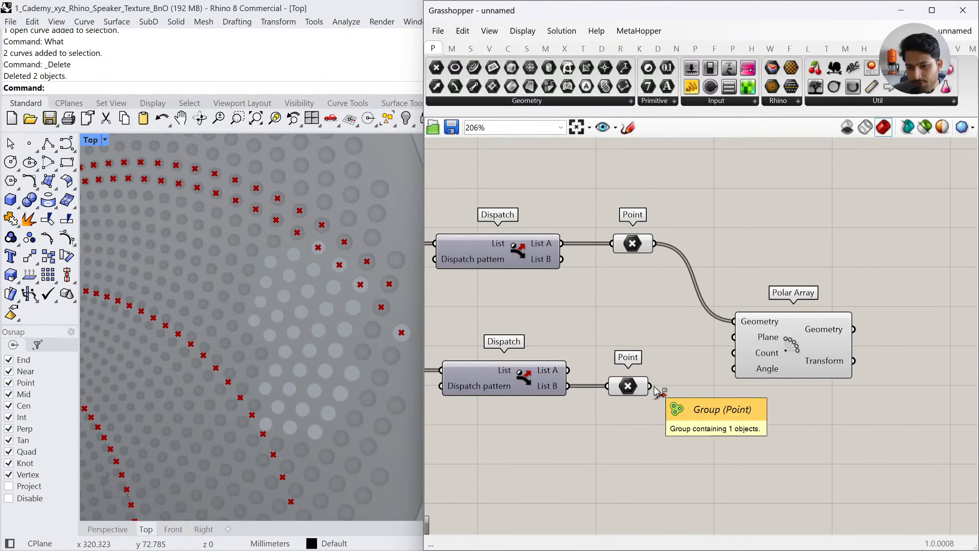
drag(734, 321, 656, 242)
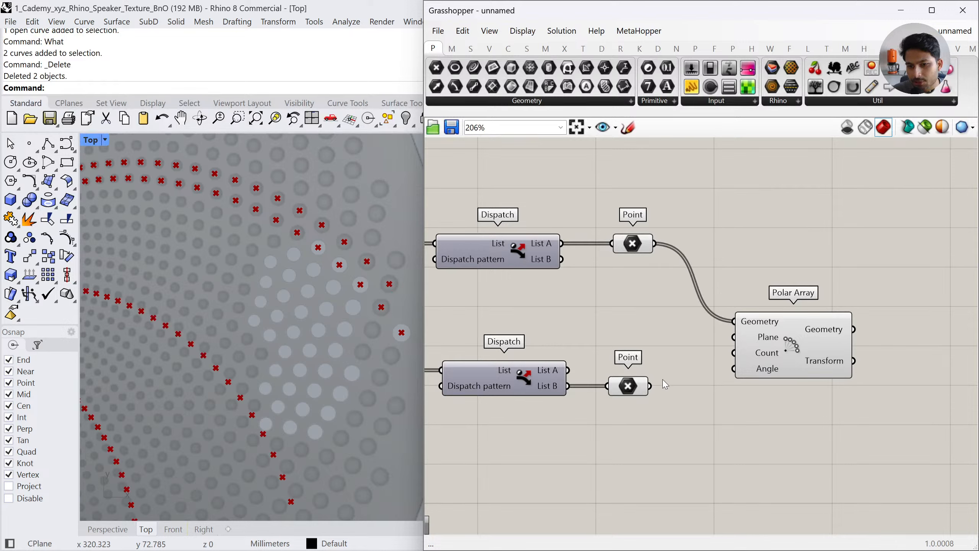
Try adding the lower Point parameter as a second Geometry source of Polar Array, undo it, and reconnect only the upper Point
shift+drag(650, 386, 720, 326)
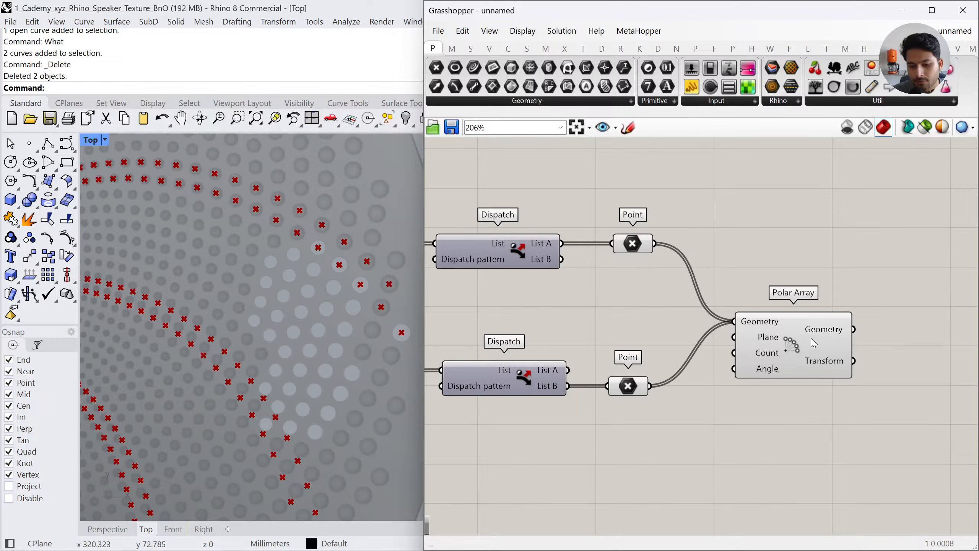
key(ctrl+z)
key(ctrl+z)
drag(654, 243, 737, 321)
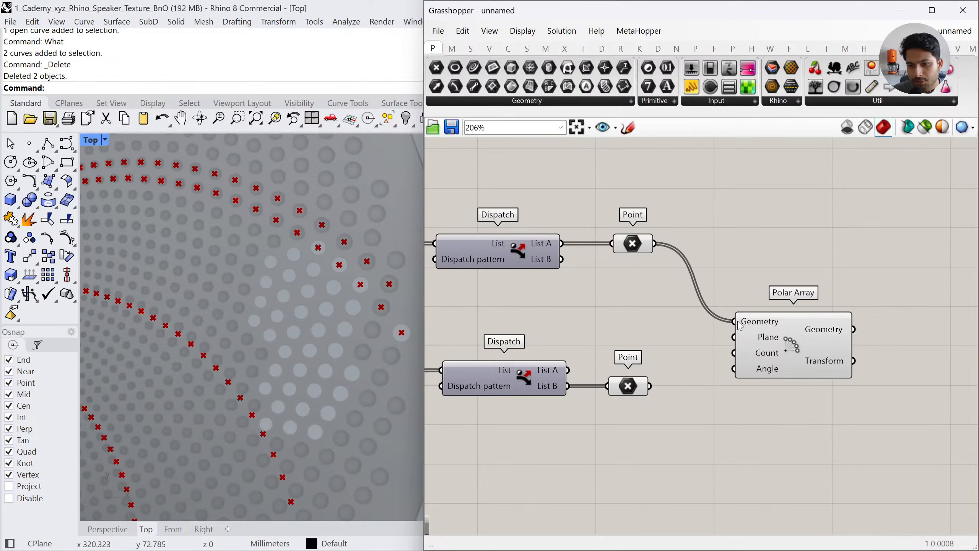
Add the lower Point parameter as a second Geometry source of Polar Array and move the component slightly lower
shift+drag(651, 385, 734, 322)
drag(792, 352, 788, 389)
scroll(819, 285, down, 2)
click(764, 351)
Check the Number Slider that feeds the Count of the upstream Polar Array for the spiral curves
right_drag(633, 405, 786, 382)
scroll(785, 382, down, 2)
right_drag(563, 382, 731, 379)
scroll(731, 379, up, 2)
click(551, 253)
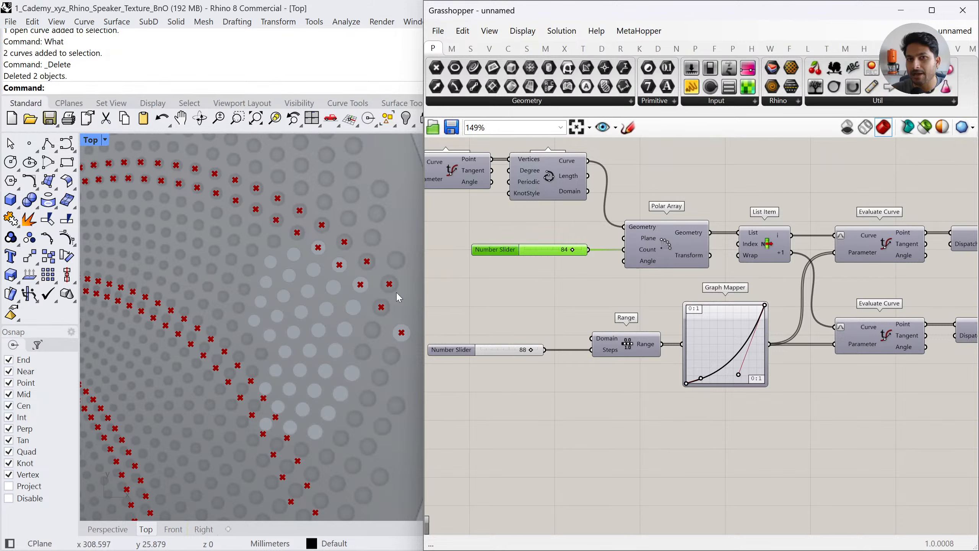
Turn off the preview of both Dispatch components and both Point parameters
right_drag(958, 291, 560, 264)
drag(721, 356, 627, 212)
middle_click(667, 266)
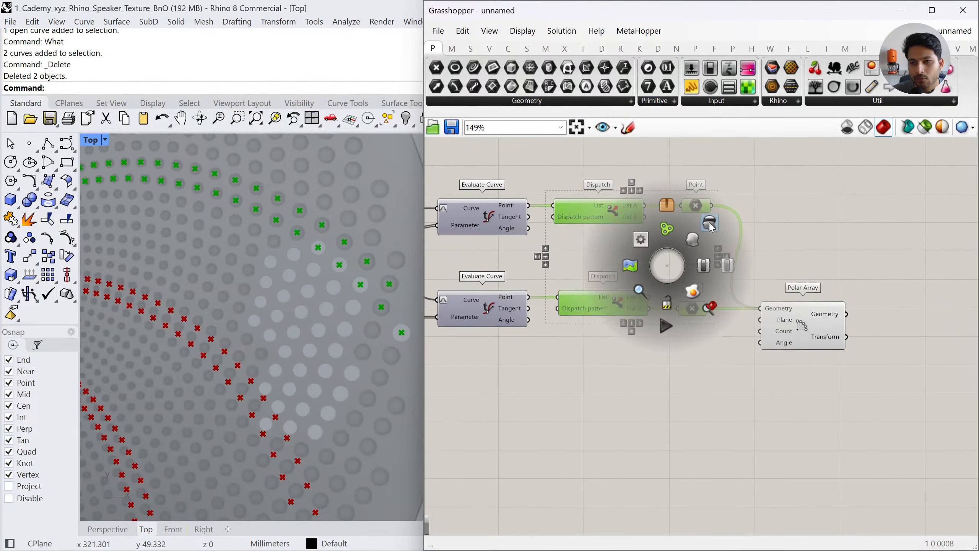
Add a Number Slider set to 42 and connect it to the Count input of the point Polar Array
double_click(643, 374)
text(42)
key(Return)
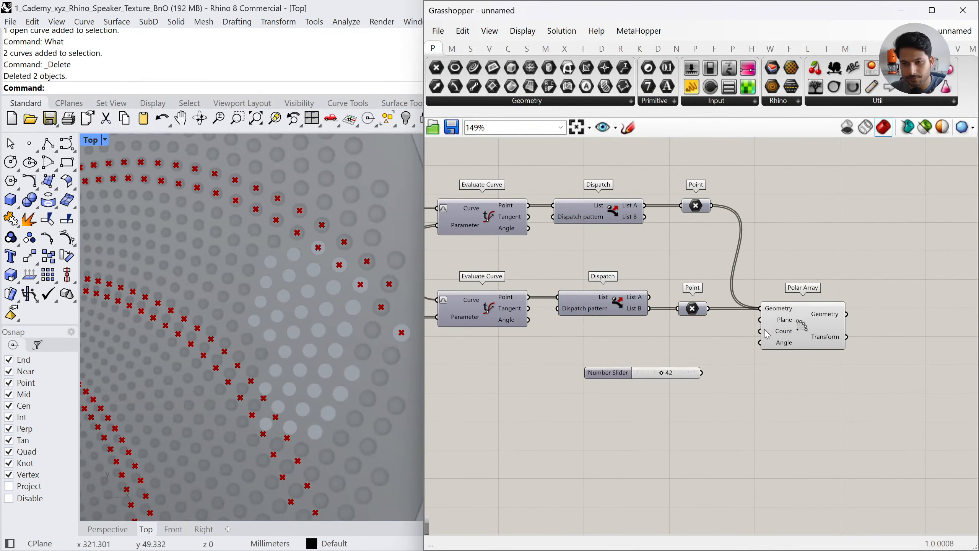
drag(765, 331, 701, 373)
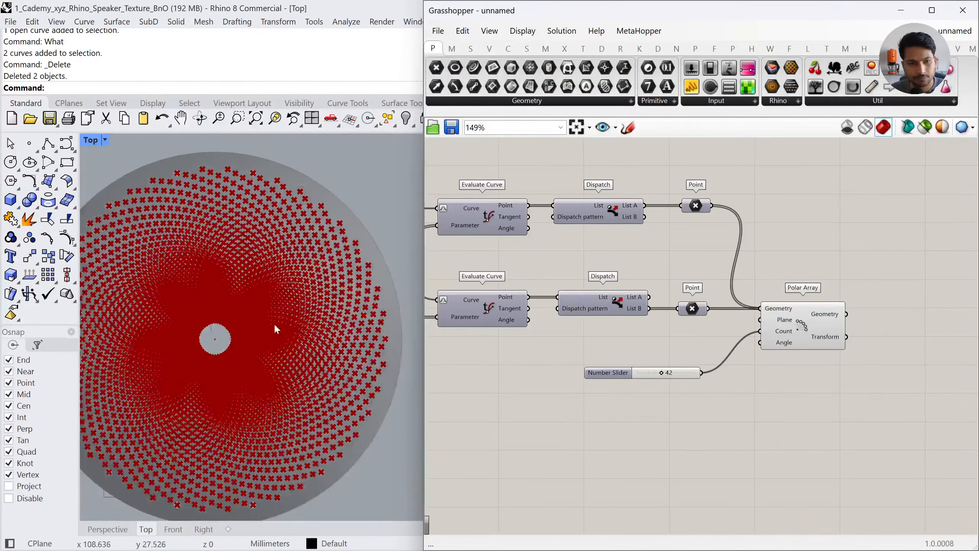
scroll(276, 329, up, 5)
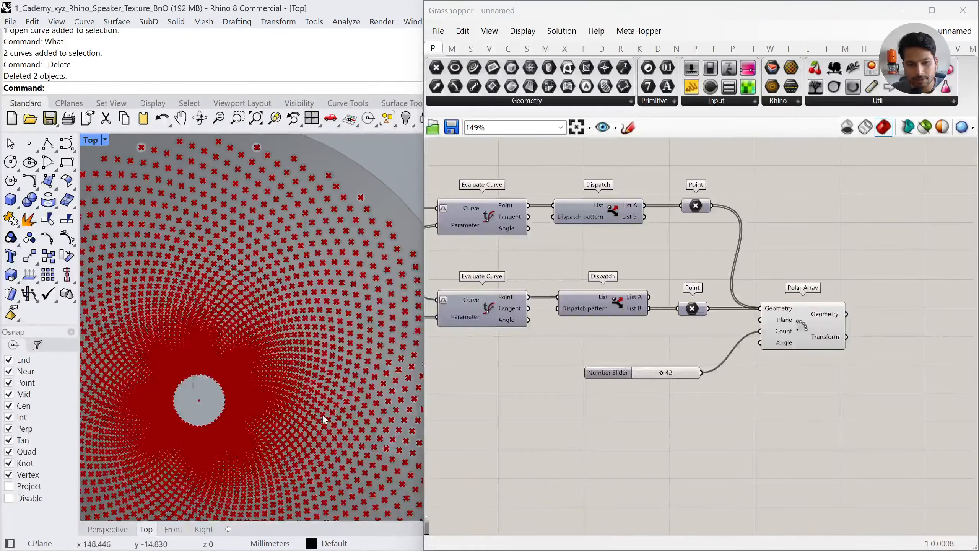
scroll(323, 420, up, 5)
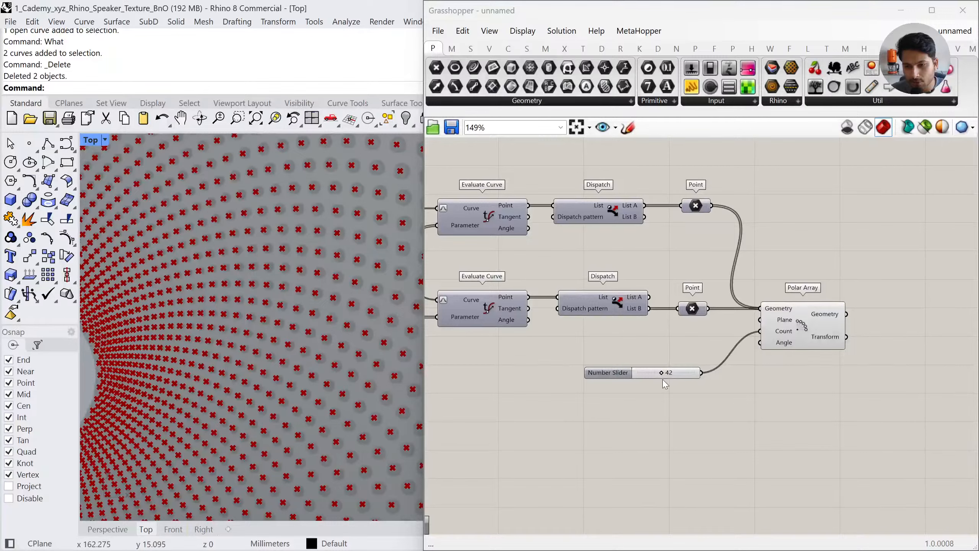
Move the 42 slider up beneath the lower Point parameter and align its right edge with both Point parameters
drag(664, 374, 683, 352)
drag(725, 388, 679, 165)
click(671, 192)
drag(707, 209, 695, 208)
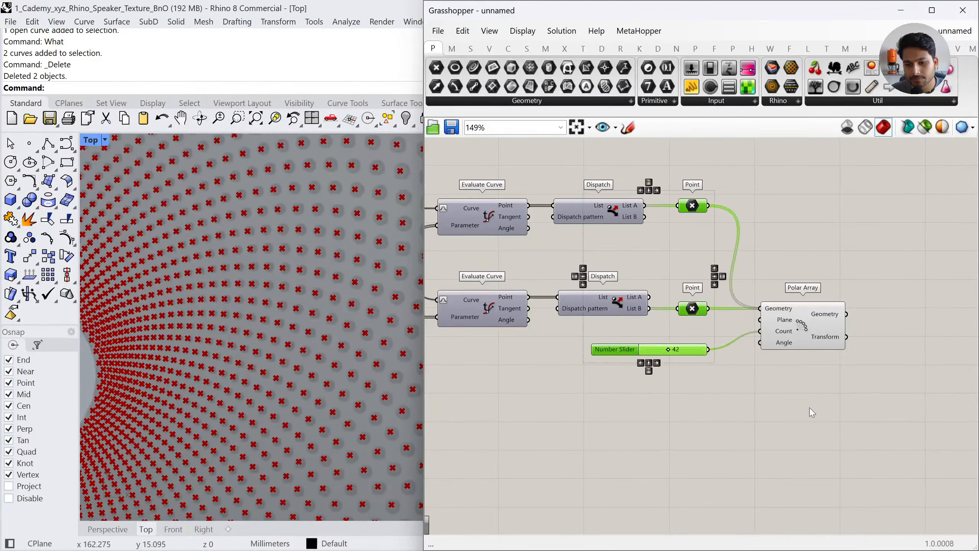
click(812, 412)
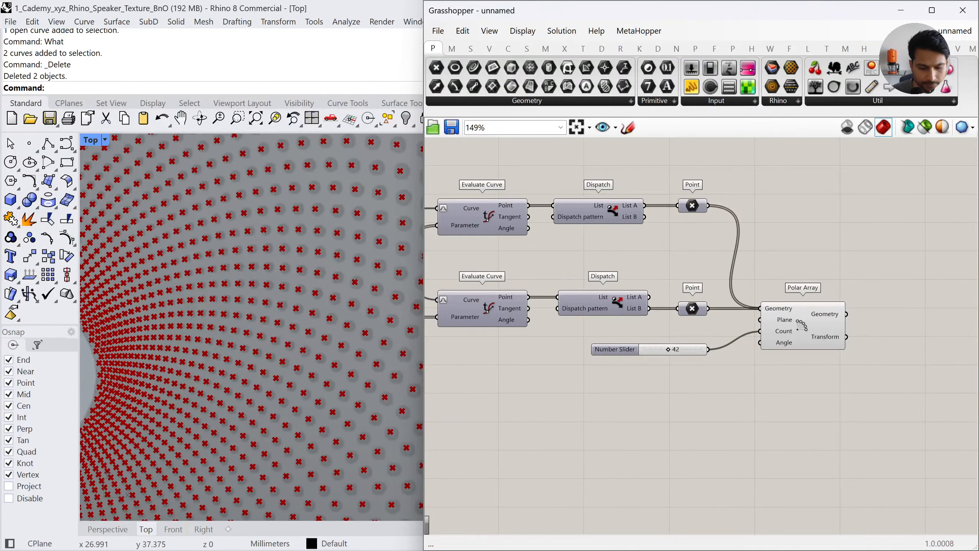
click(799, 336)
middle_click(841, 378)
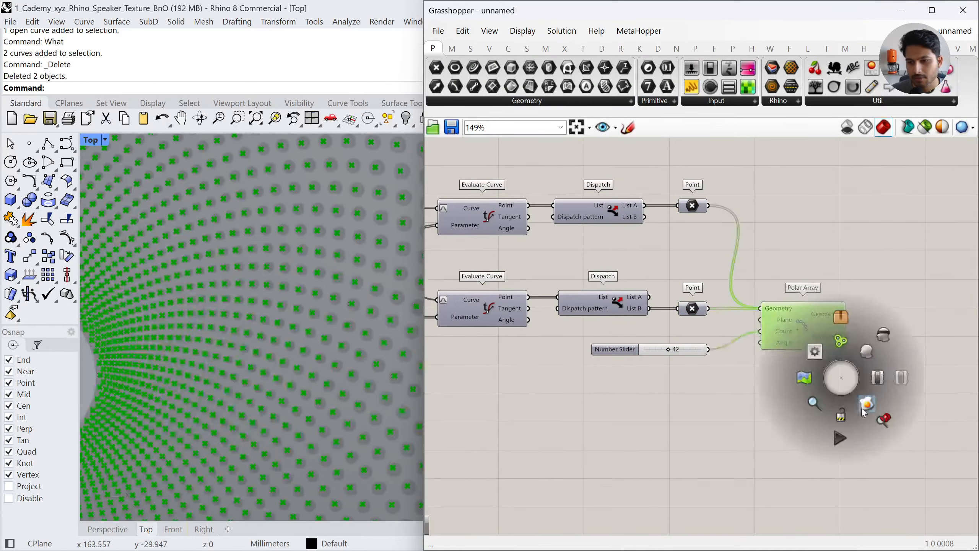
click(868, 409)
click(888, 431)
Compare the polar-arrayed points with the speaker holes near the outer edge and around the centre
scroll(170, 212, up, 3)
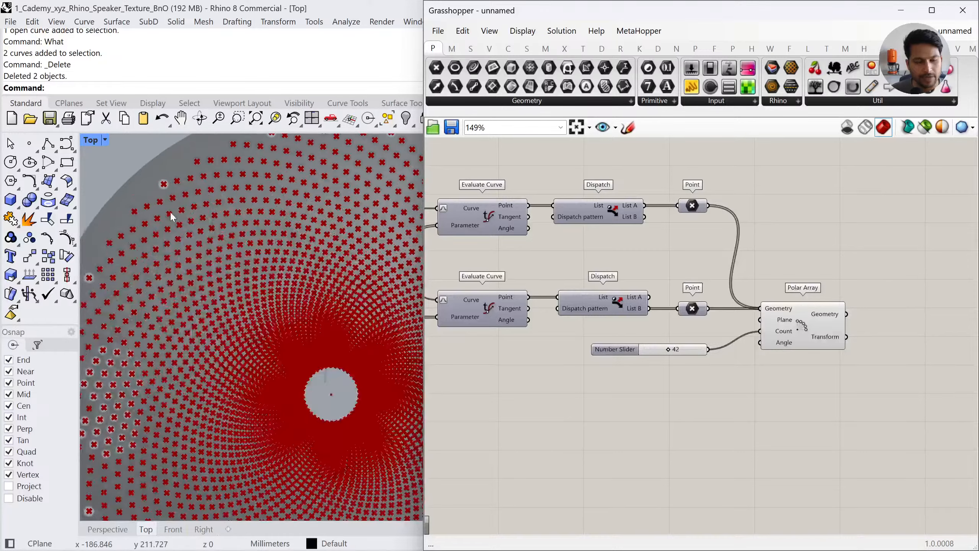
scroll(262, 334, up, 6)
scroll(258, 326, down, 6)
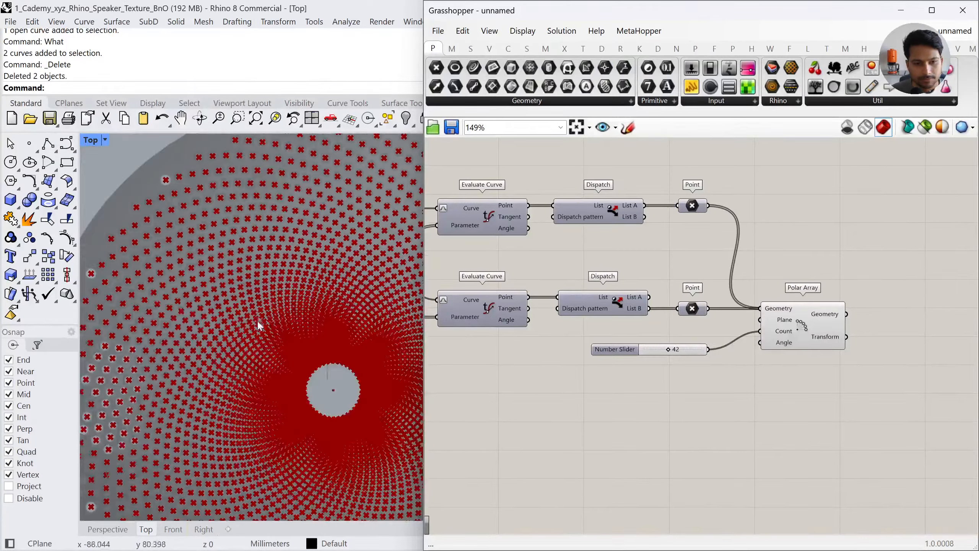
right_drag(365, 361, 271, 320)
scroll(360, 343, up, 8)
Try bending the Graph Mapper curve into an S-shape by raising its lower handle, and undo the change
right_drag(635, 390, 787, 388)
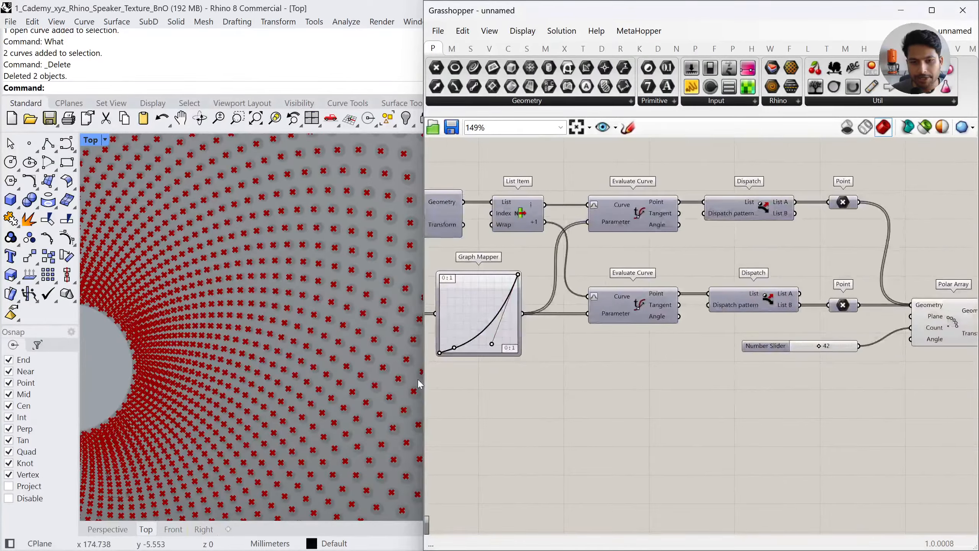
right_drag(476, 353, 588, 349)
scroll(595, 337, up, 2)
drag(556, 348, 563, 288)
scroll(170, 292, down, 5)
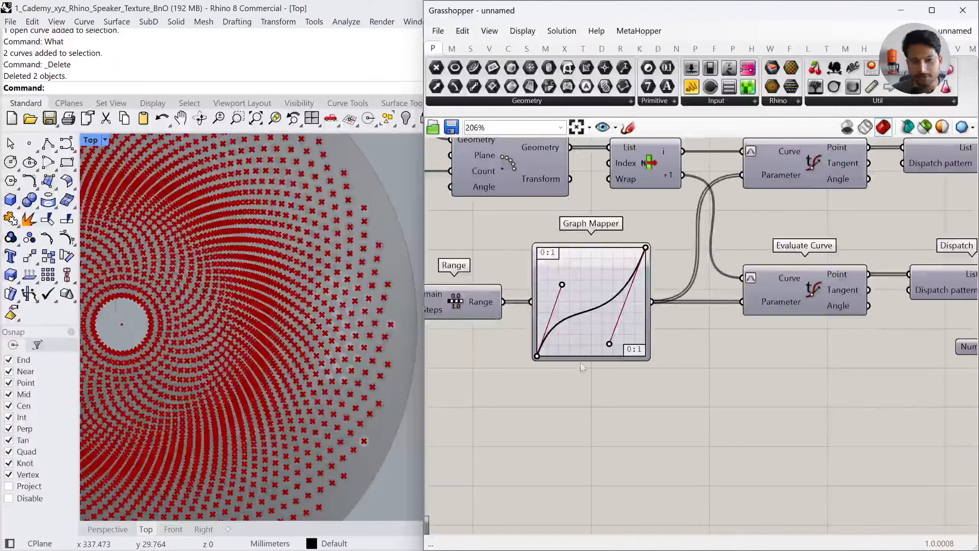
drag(562, 284, 640, 356)
key(ctrl+z)
scroll(580, 320, down, 1)
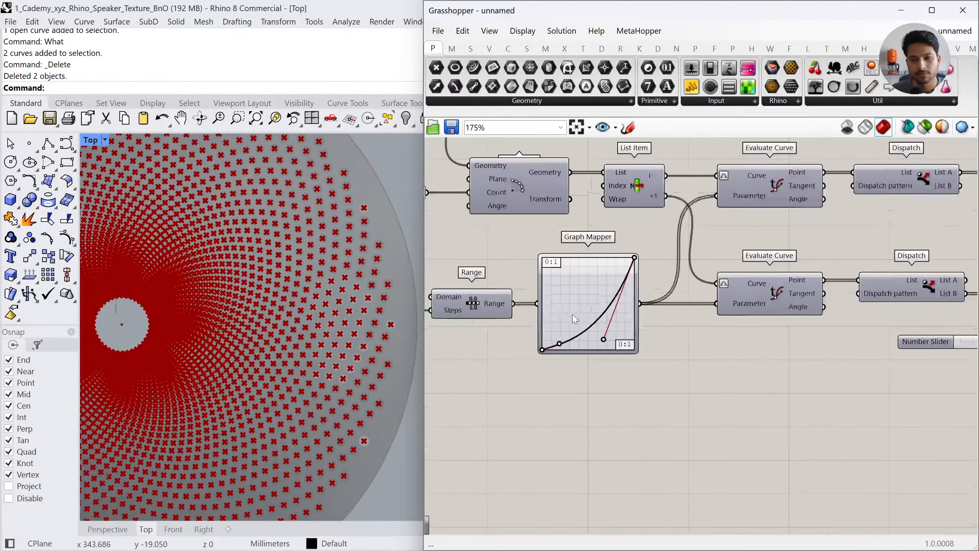
Level the 42 slider with Polar Array's Count input and right-align it with both Point parameters again
right_drag(708, 339, 636, 346)
scroll(636, 346, down, 2)
right_drag(774, 334, 653, 329)
scroll(854, 323, up, 3)
right_drag(831, 333, 775, 343)
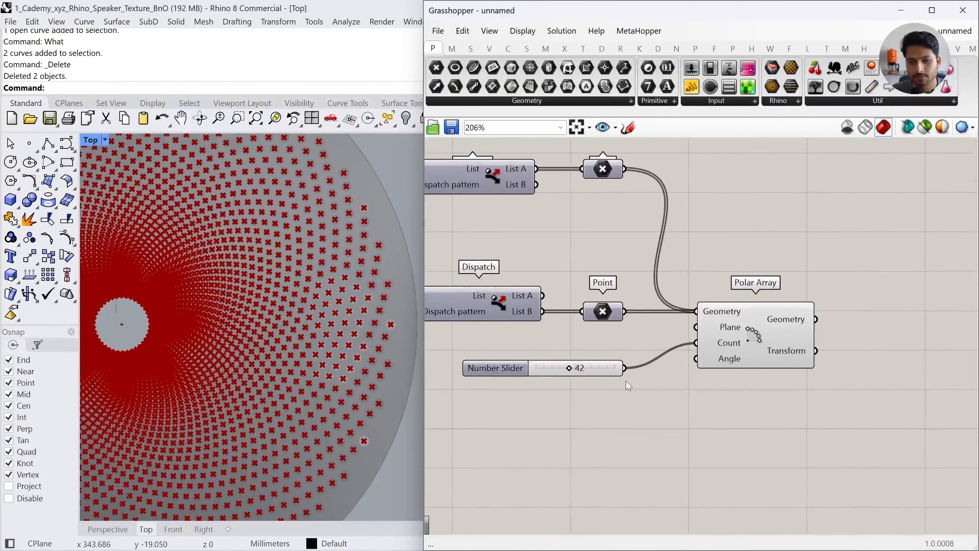
drag(594, 368, 608, 345)
drag(651, 396, 570, 162)
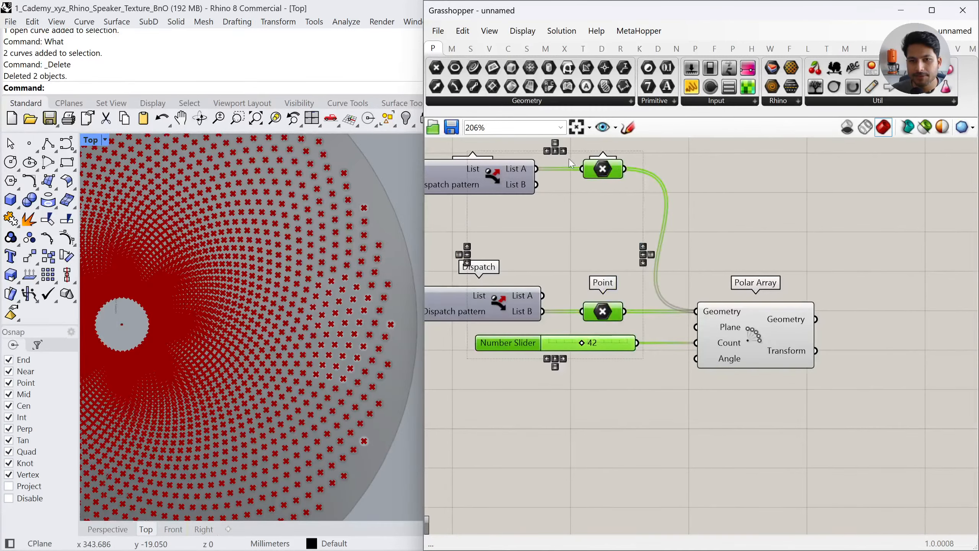
click(562, 151)
click(767, 248)
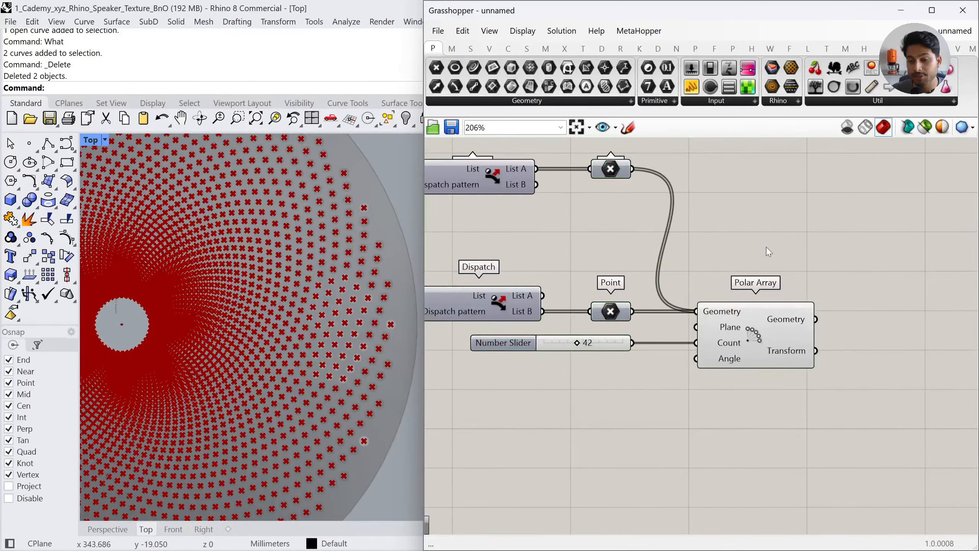
Add an empty Panel beyond the point Polar Array and widen the Grasshopper window
scroll(688, 372, down, 2)
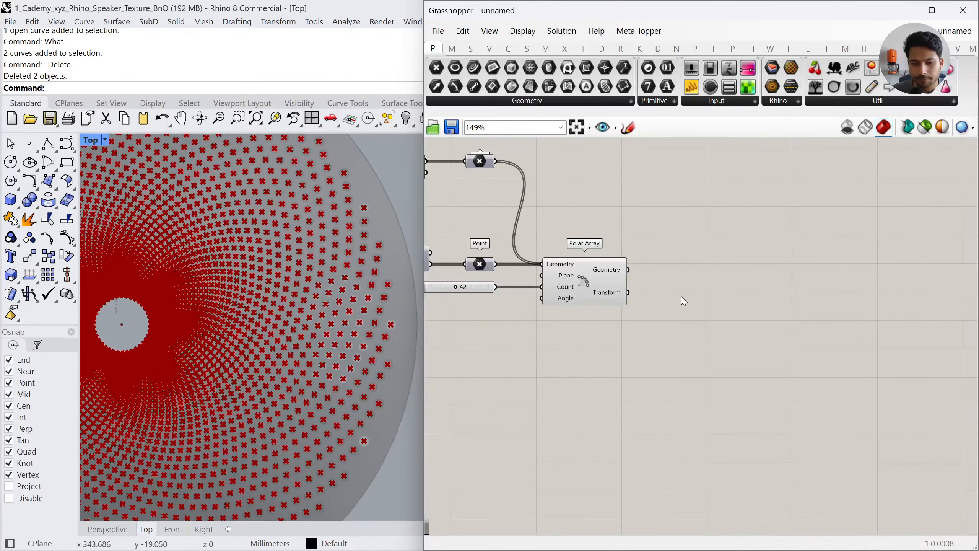
double_click(738, 302)
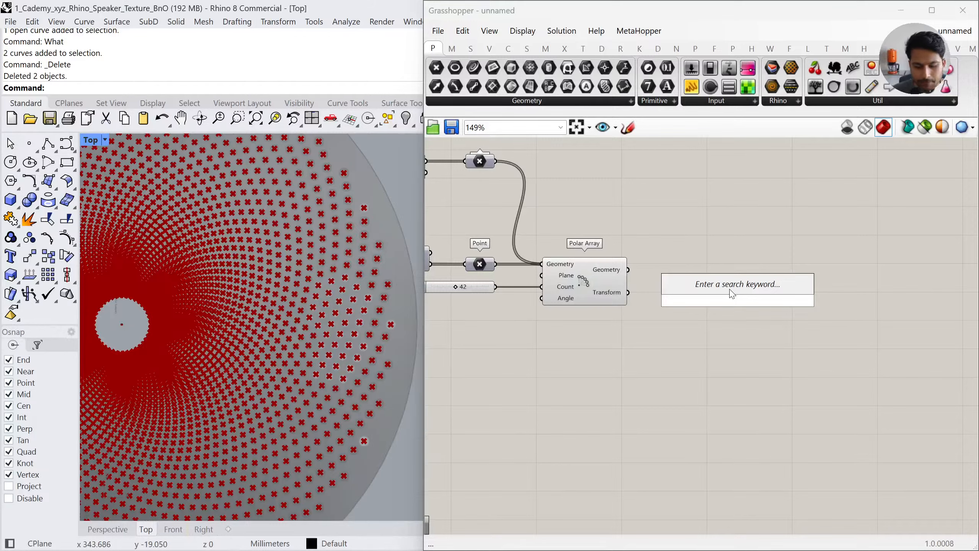
drag(691, 87, 767, 277)
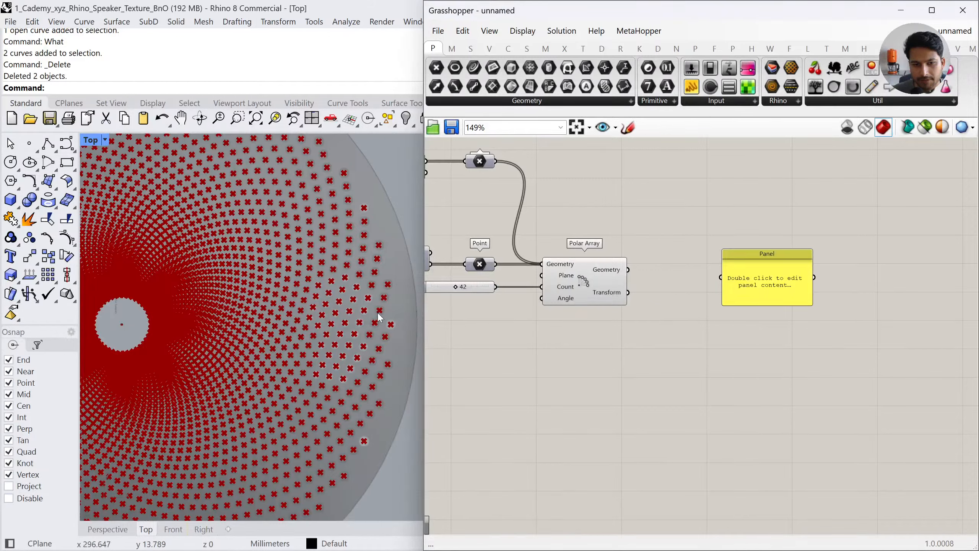
drag(420, 313, 316, 313)
right_drag(500, 324, 740, 377)
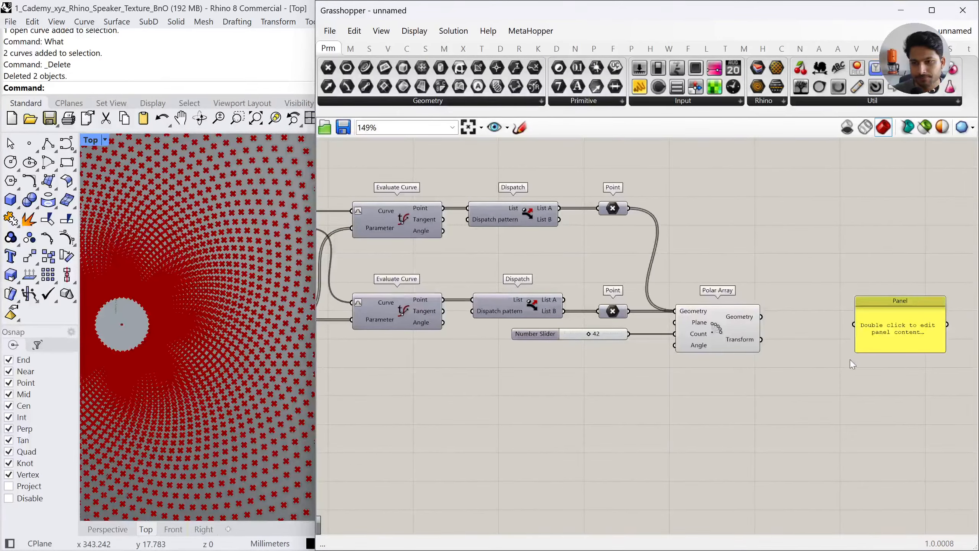
Connect Polar Array's Geometry output to the Panel and bring the two components closer in line
scroll(852, 363, down, 1)
right_drag(791, 336, 845, 313)
drag(919, 314, 855, 296)
click(825, 311)
drag(890, 309, 898, 306)
click(899, 365)
drag(803, 323, 806, 313)
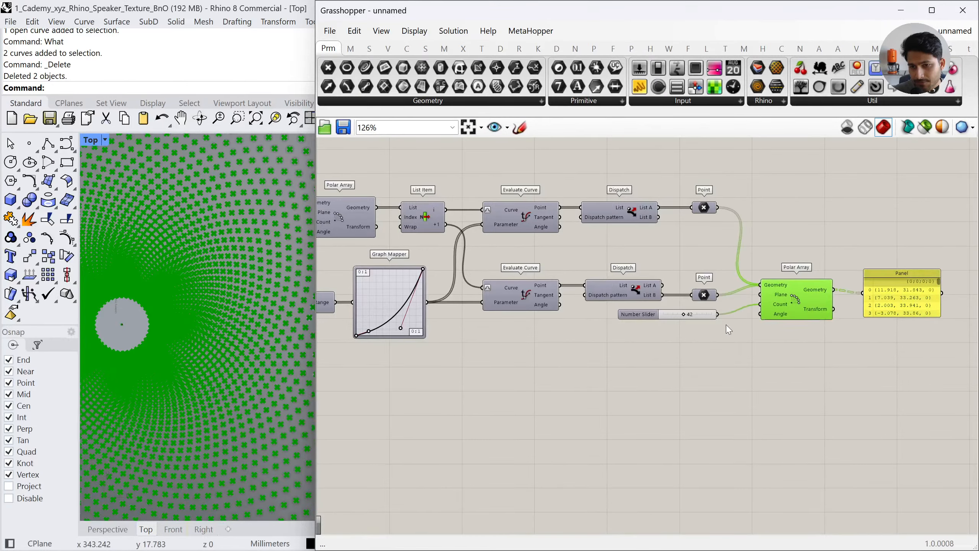
Lower the 42 slider slightly, and stretch the Panel taller and move it farther from Polar Array
drag(696, 315, 695, 330)
click(771, 342)
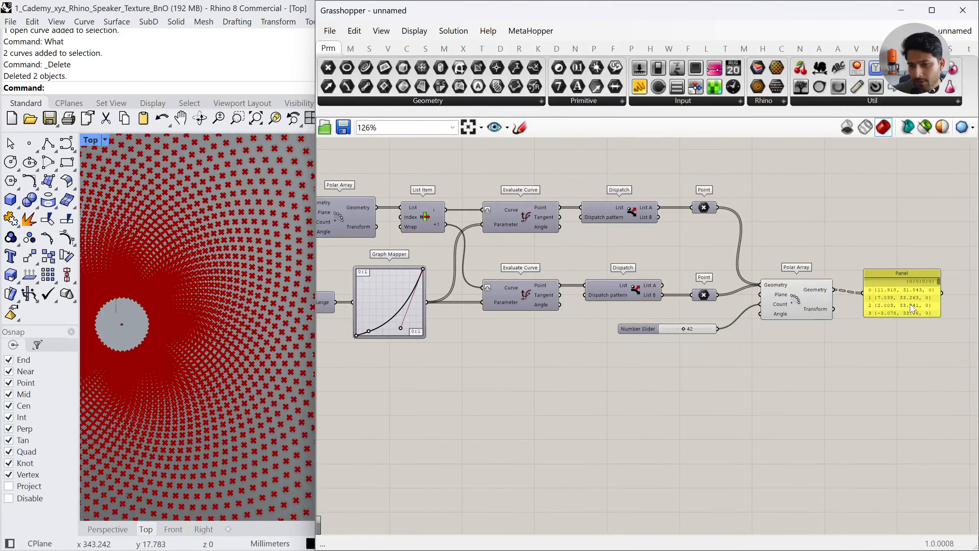
drag(909, 315, 908, 437)
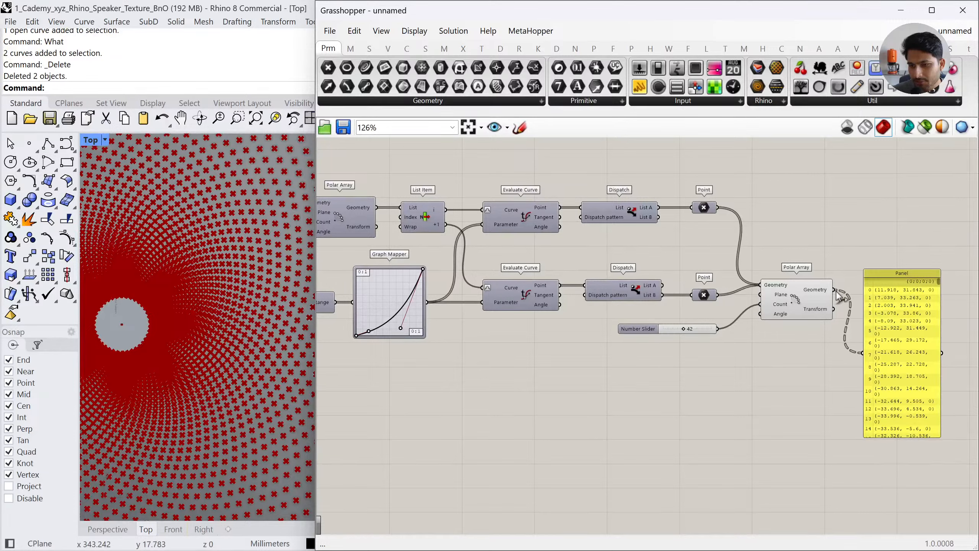
drag(873, 355, 904, 354)
click(842, 394)
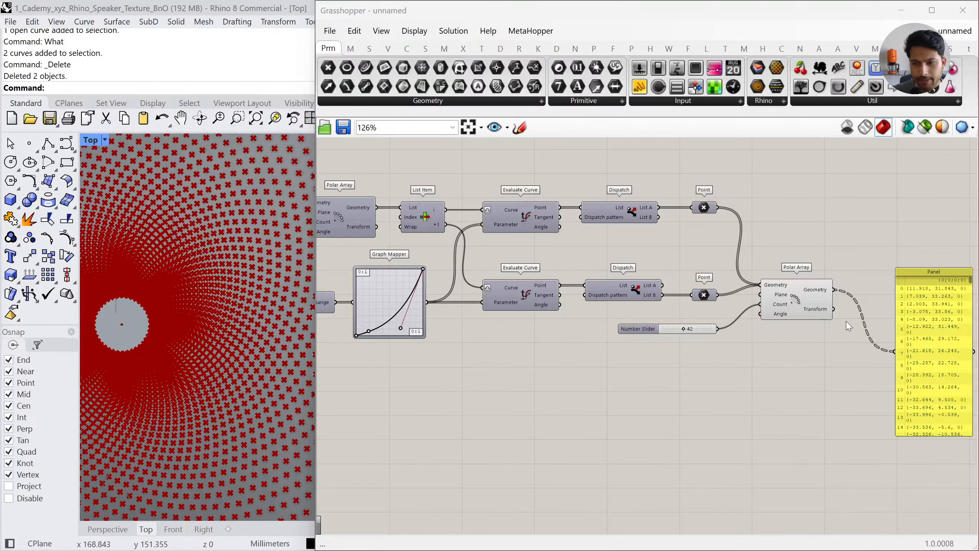
Insert a Flatten Tree component between Polar Array's Geometry output and the Panel
double_click(815, 405)
text(flatt)
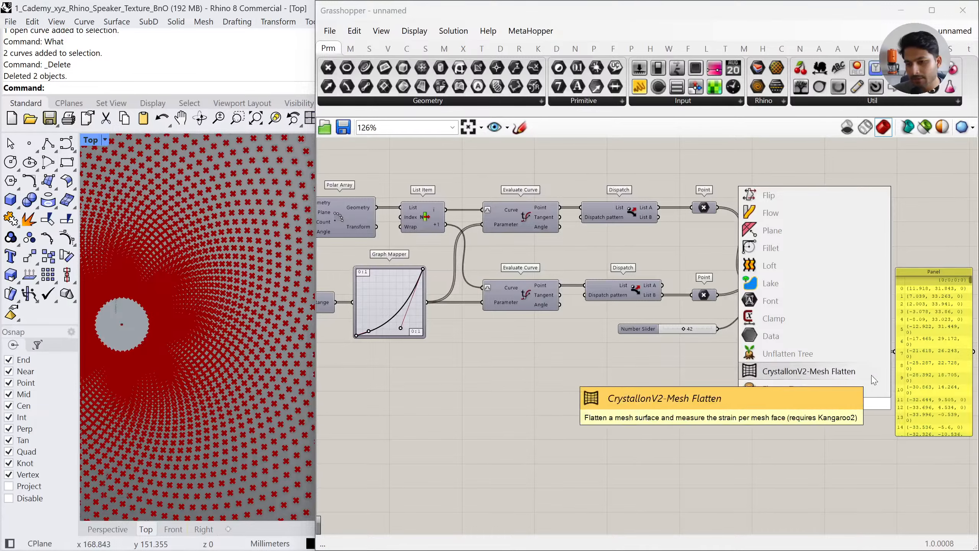
click(851, 388)
drag(833, 289, 894, 351)
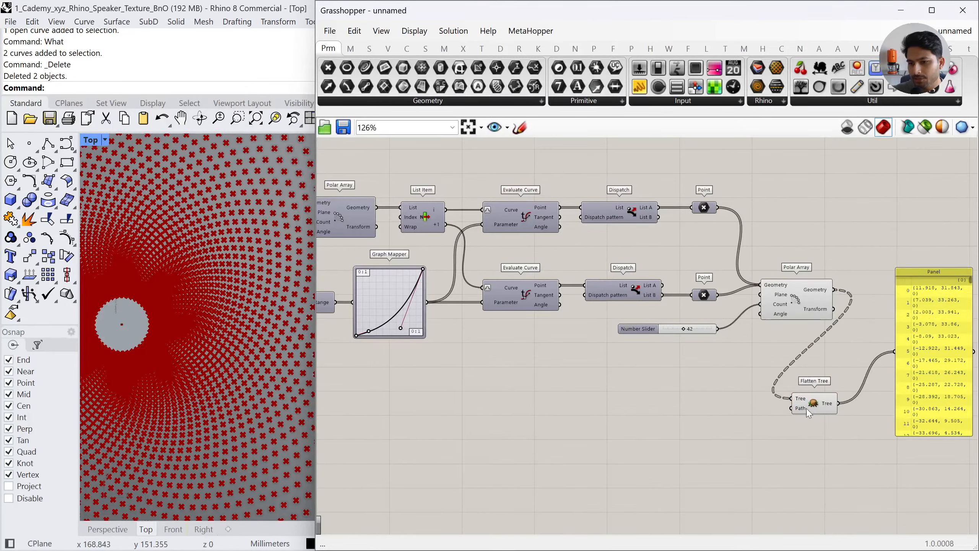
drag(811, 406, 868, 300)
right_drag(846, 323, 828, 320)
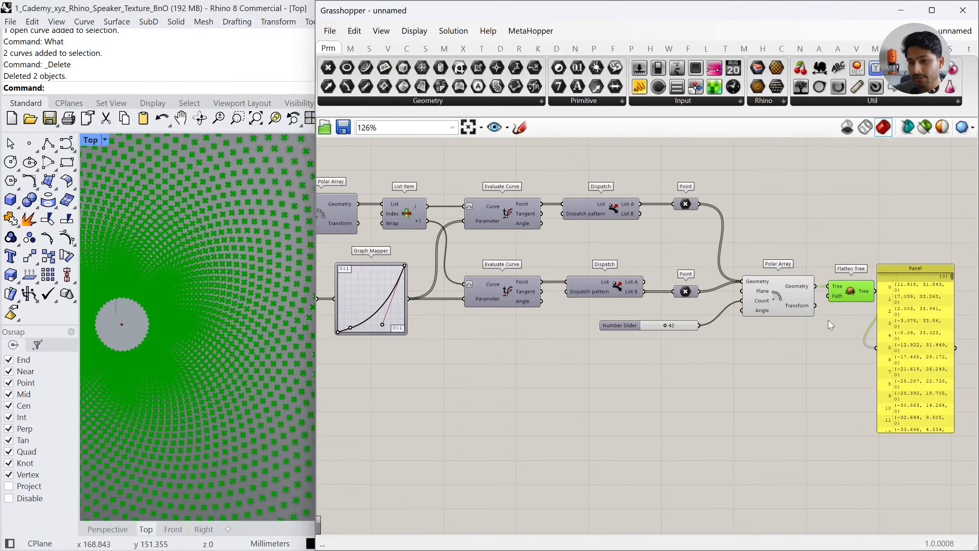
Delete the Panel and nudge Flatten Tree slightly away from Polar Array
drag(895, 321, 916, 313)
key(Delete)
right_drag(846, 315, 811, 310)
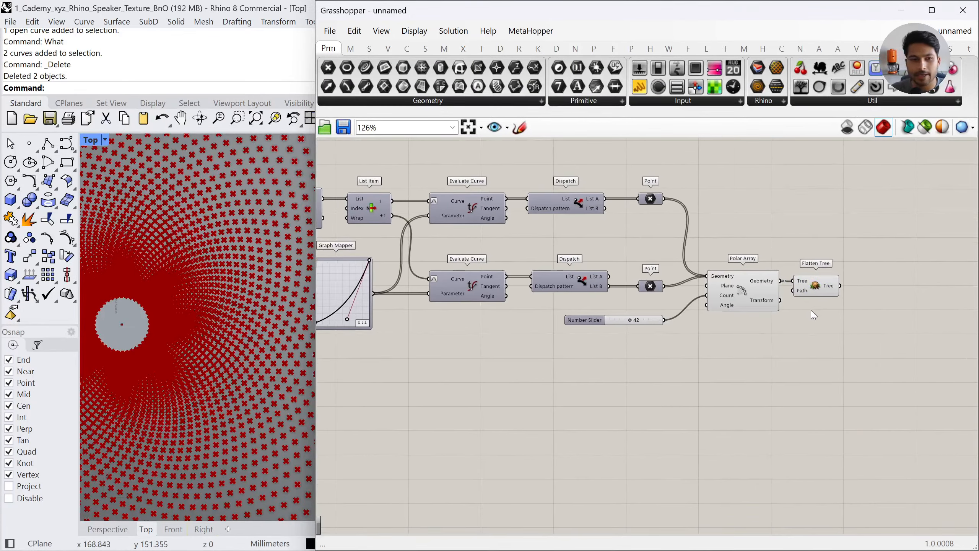
drag(816, 290, 823, 290)
click(899, 319)
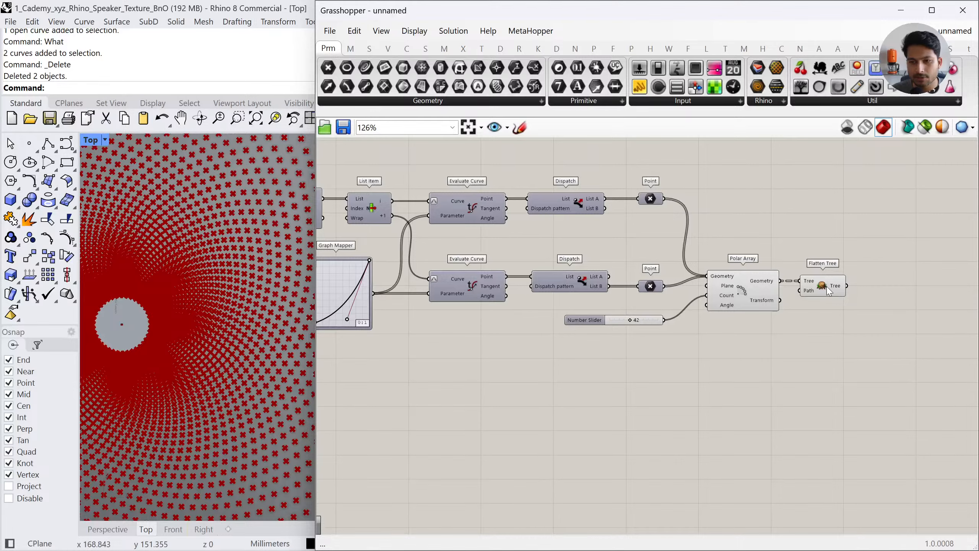
Add a Circle component after Flatten Tree and connect the flattened points to its Plane input
double_click(894, 311)
text(cir)
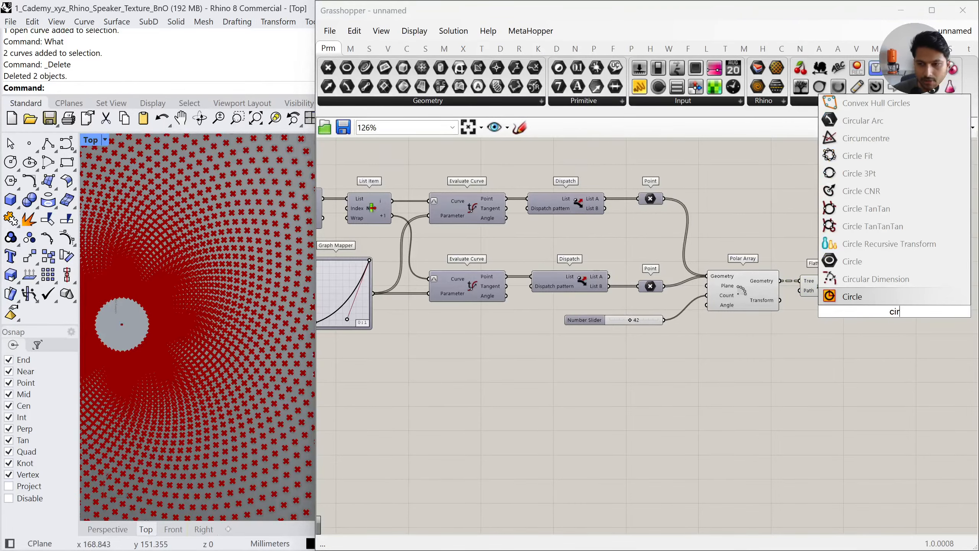
click(895, 297)
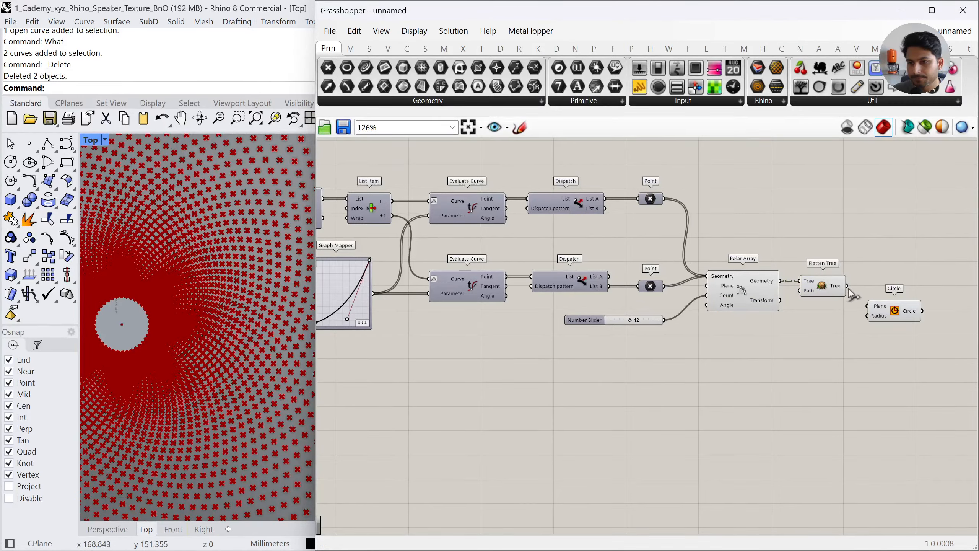
drag(851, 293, 921, 292)
click(804, 353)
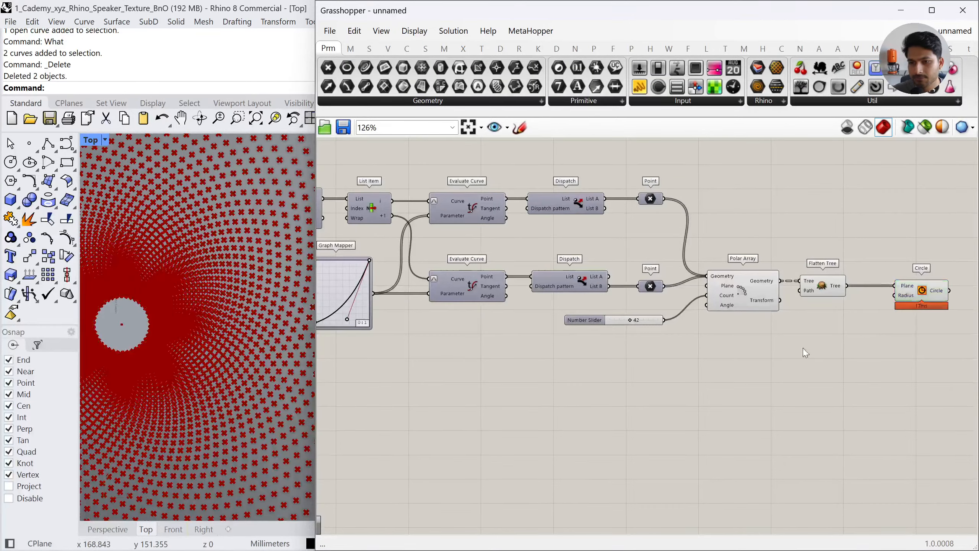
Turn off the preview of the lower Point parameter, Polar Array and Flatten Tree so only the circles display
drag(831, 374, 605, 252)
middle_click(684, 279)
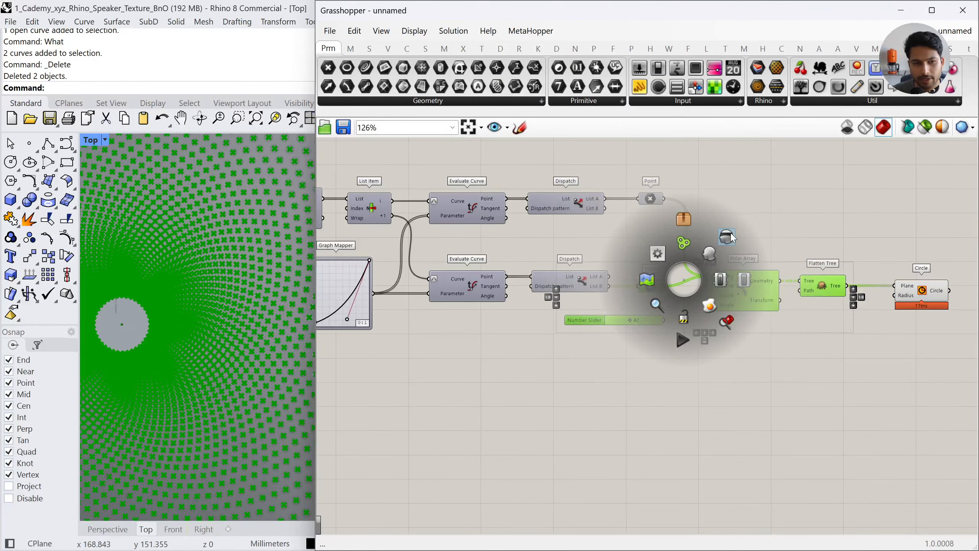
click(730, 234)
click(736, 231)
drag(846, 337, 711, 269)
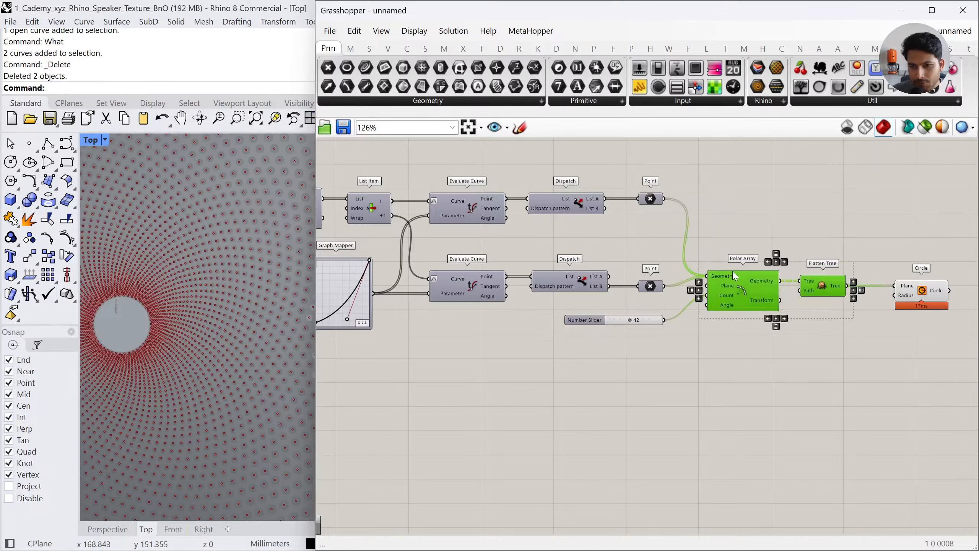
Disable the preview of the selected Polar Array and Flatten Tree components
middle_click(743, 292)
click(787, 252)
click(801, 231)
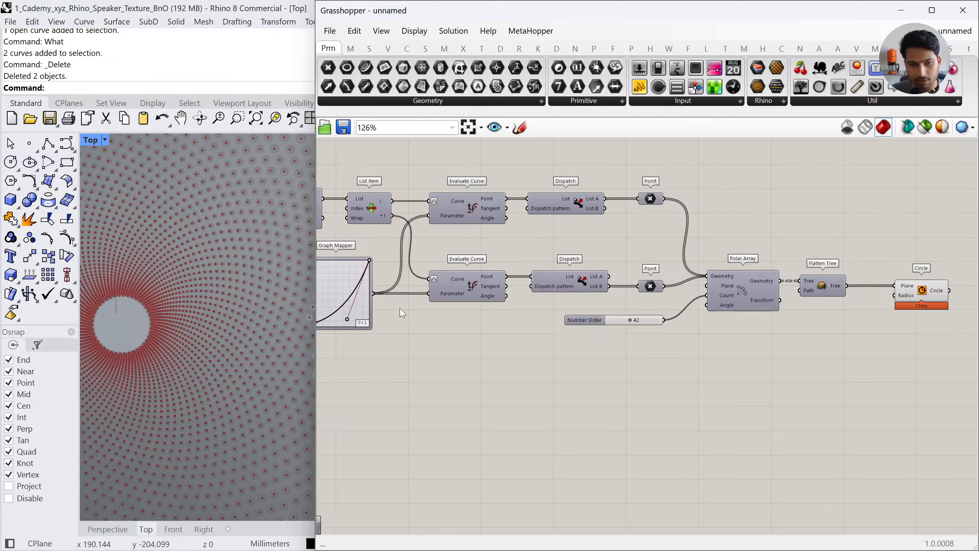
Widen the Grasshopper window and move the Number Slider feeding the Graph Mapper's Range closer to that Range component
drag(315, 338, 98, 338)
right_drag(303, 319, 686, 380)
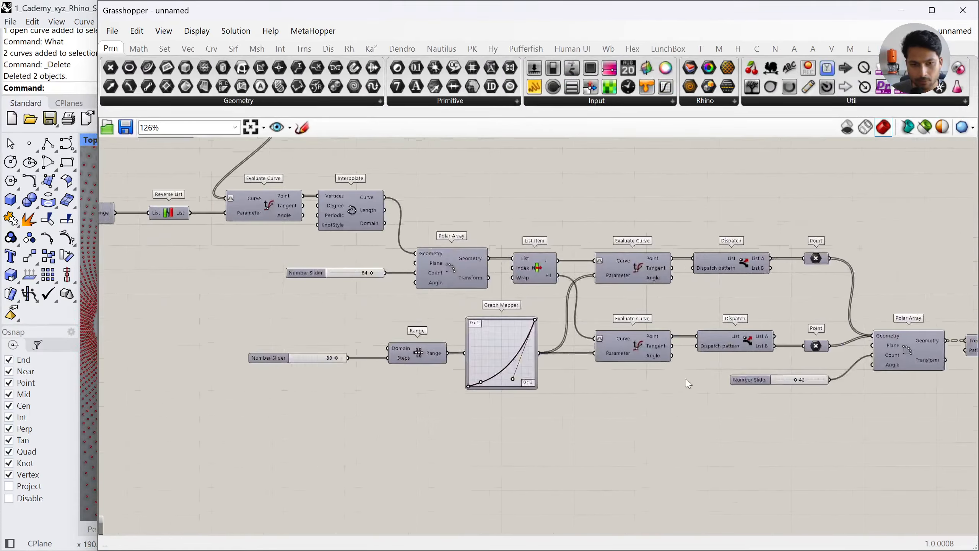
right_drag(397, 336, 663, 408)
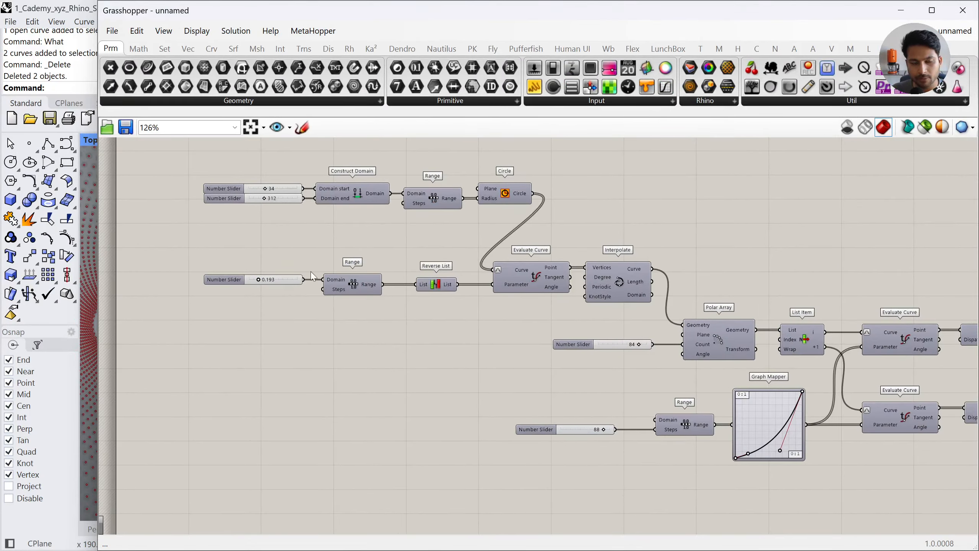
scroll(310, 271, up, 8)
scroll(345, 338, down, 5)
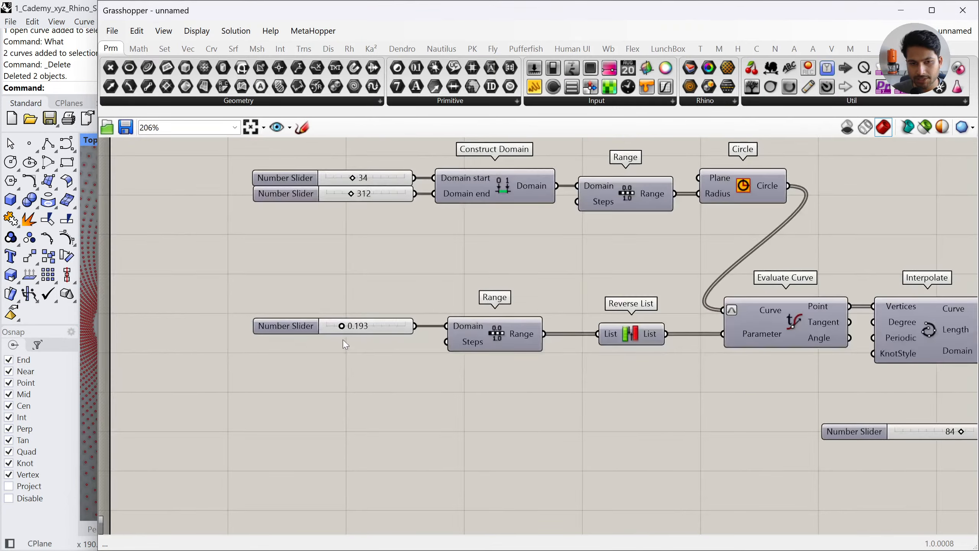
right_drag(363, 338, 272, 363)
scroll(266, 362, down, 2)
right_drag(712, 516, 540, 404)
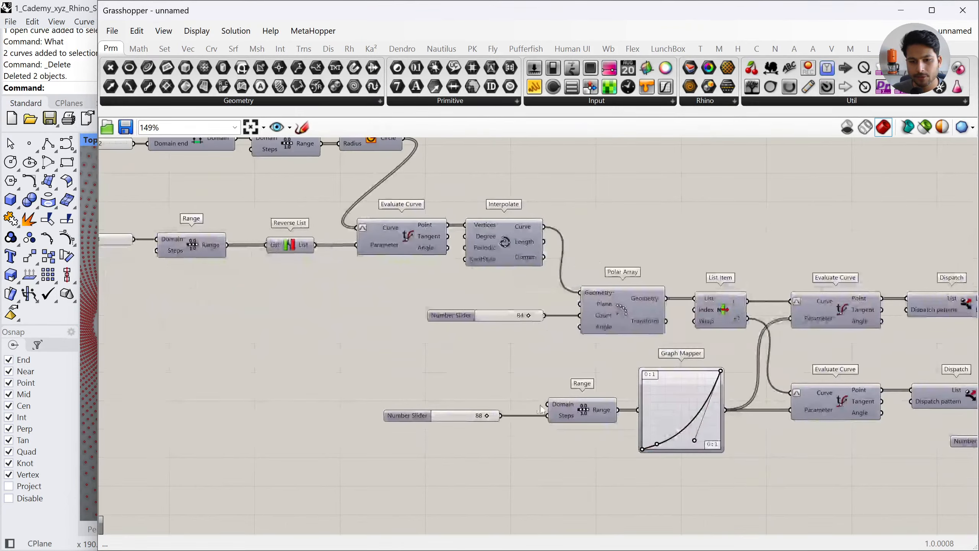
scroll(509, 419, up, 1)
drag(515, 444, 353, 262)
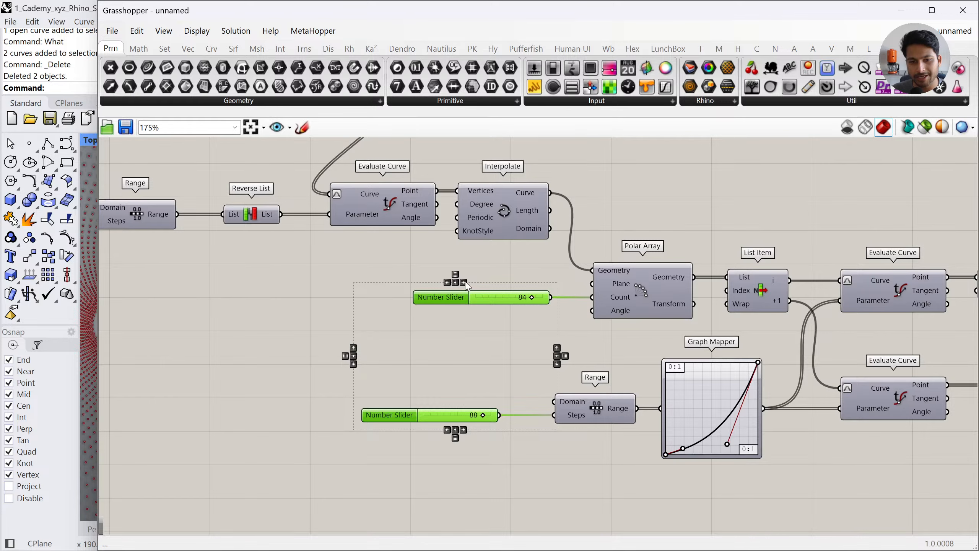
click(464, 282)
click(515, 268)
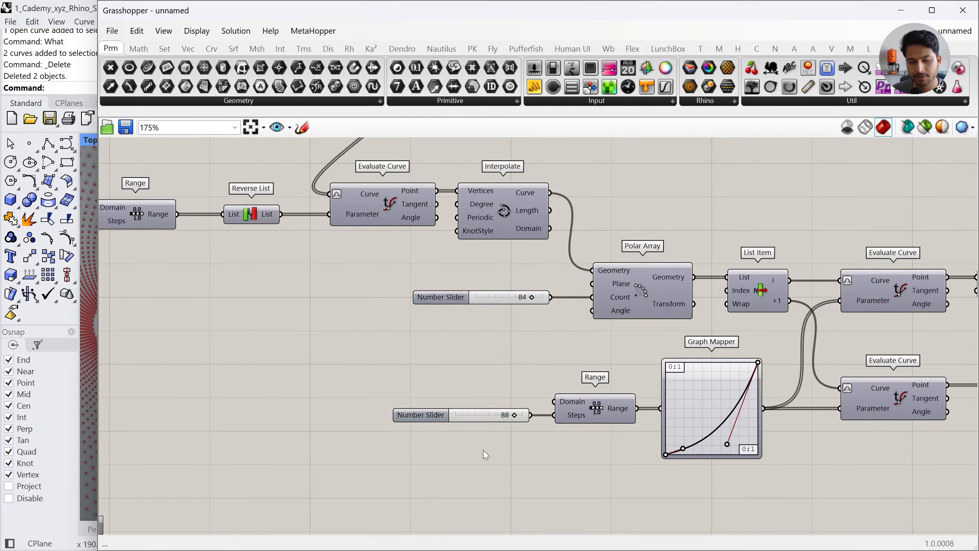
Review the definition's data flow, including the Graph Mapper, the initial domain and range sliders, and the final Circle component
right_drag(600, 428, 453, 391)
mouse_move(543, 360)
mouse_down()
mouse_move(540, 370)
mouse_move(546, 361)
mouse_up()
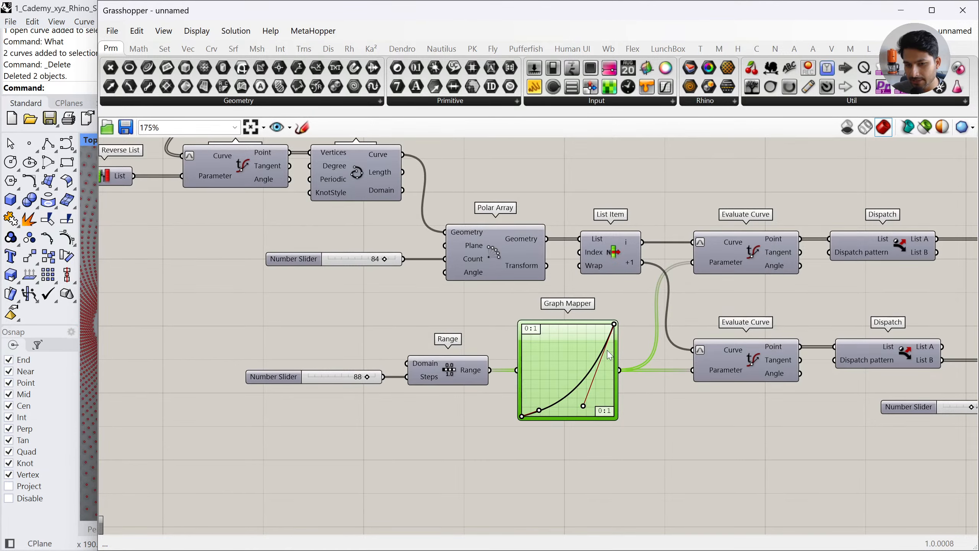
scroll(661, 374, down, 2)
right_drag(938, 397, 749, 387)
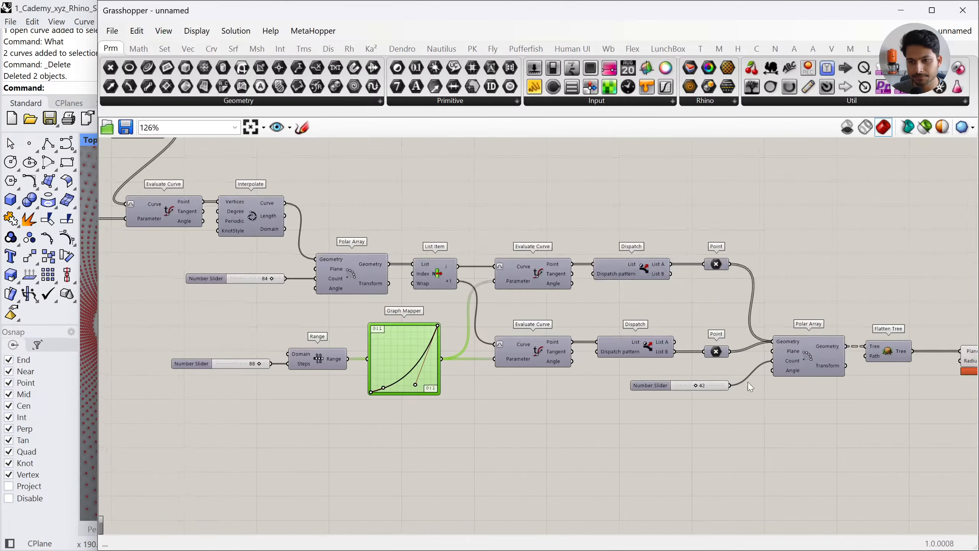
right_drag(898, 389, 704, 376)
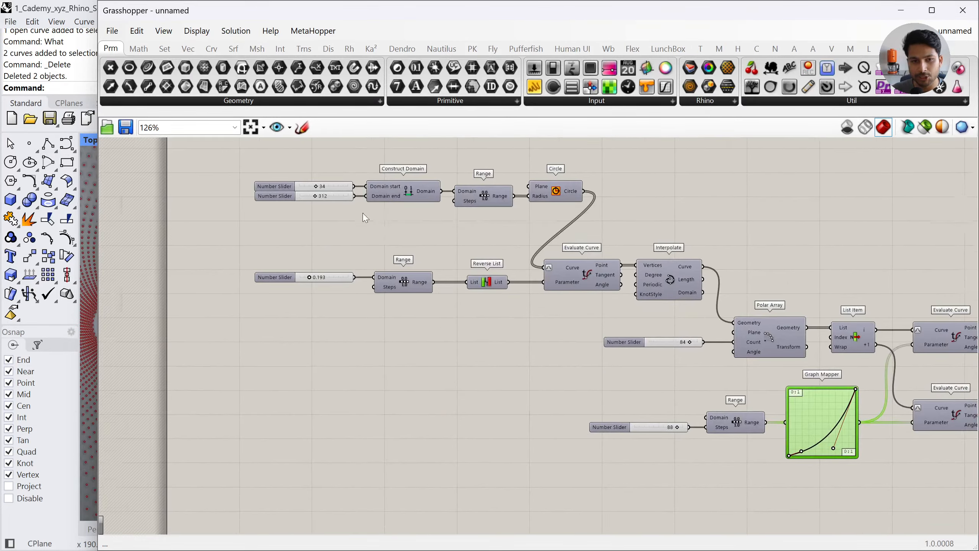
scroll(363, 214, up, 2)
click(271, 324)
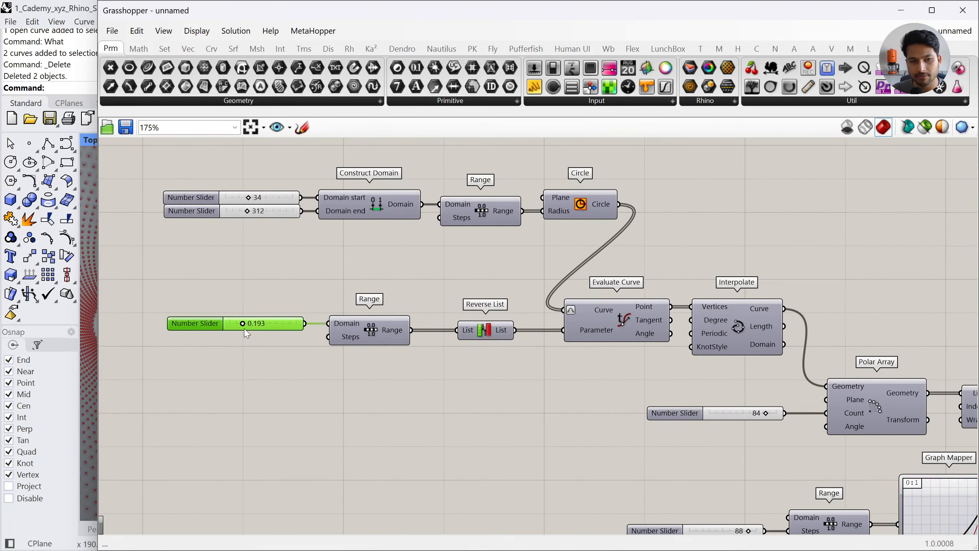
scroll(829, 401, down, 3)
right_drag(829, 401, 104, 276)
scroll(684, 367, up, 2)
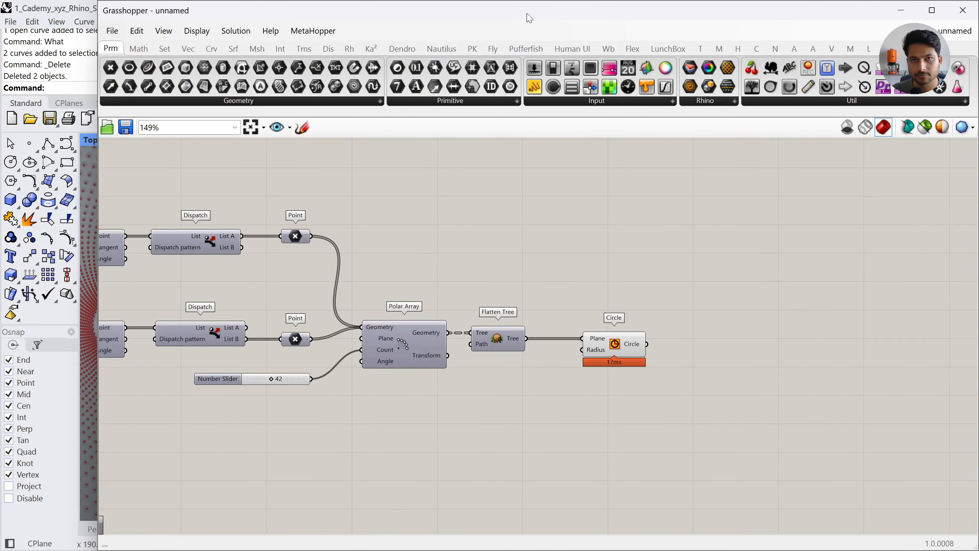
Rearrange the Grasshopper window to uncover the Rhino viewport and examine the circles with the Circle component highlighted
drag(528, 16, 977, 19)
drag(490, 242, 260, 240)
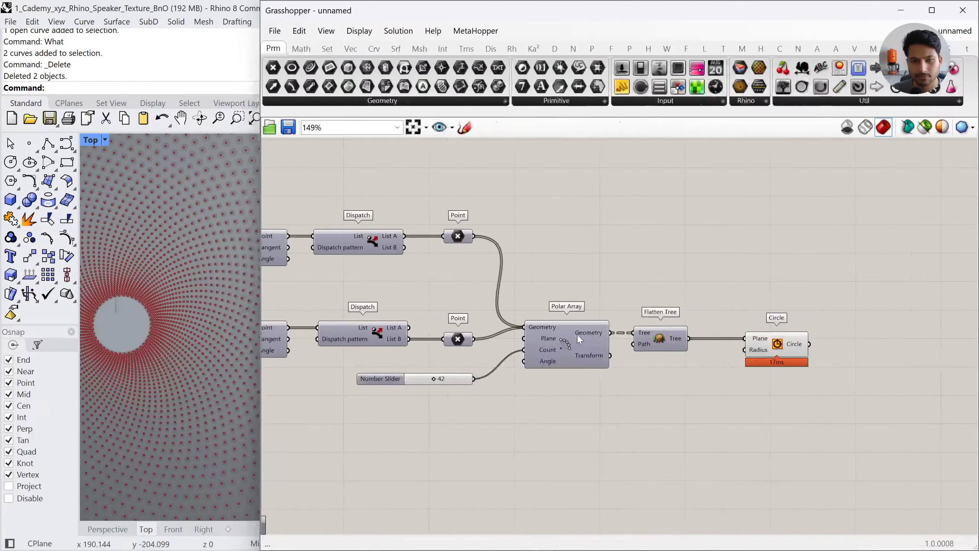
right_drag(575, 338, 699, 335)
scroll(699, 337, down, 1)
mouse_move(860, 349)
shift+mouse_down()
mouse_move(850, 350)
mouse_move(871, 344)
shift+mouse_up()
click(829, 400)
scroll(231, 298, down, 2)
scroll(170, 286, up, 3)
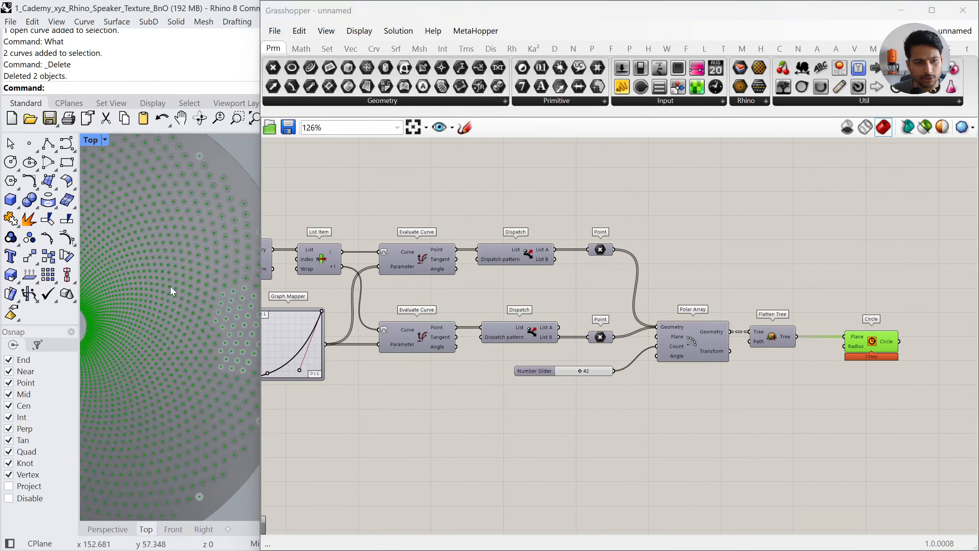
click(606, 383)
Add a 2.5 Number Slider, connect it to the Circle's Radius input and lower it to 1.47
double_click(759, 398)
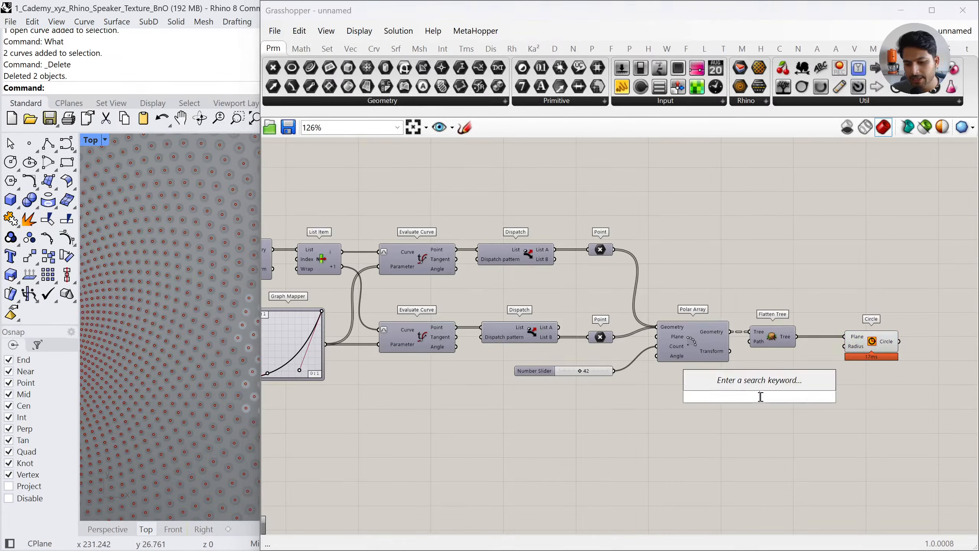
text(2.5)
key(Return)
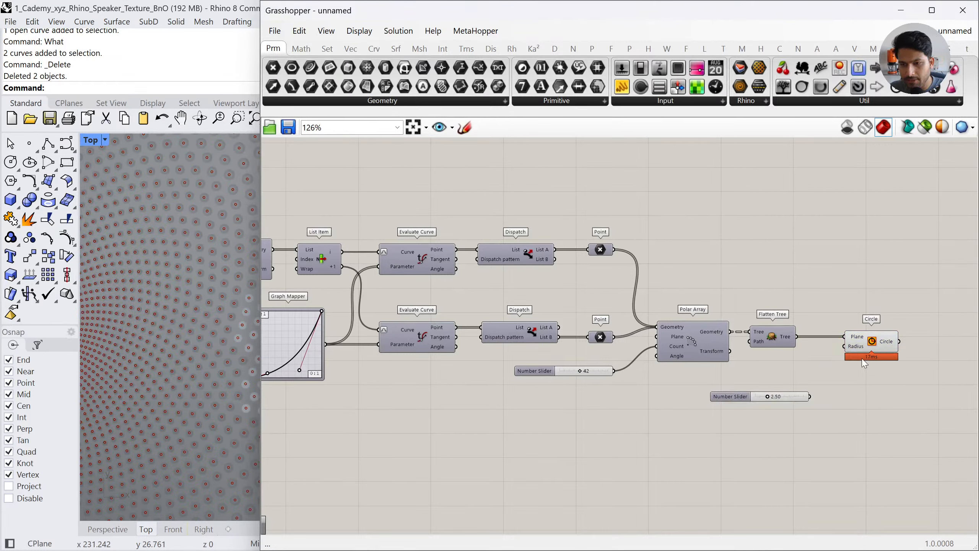
drag(843, 349, 765, 402)
scroll(184, 310, down, 5)
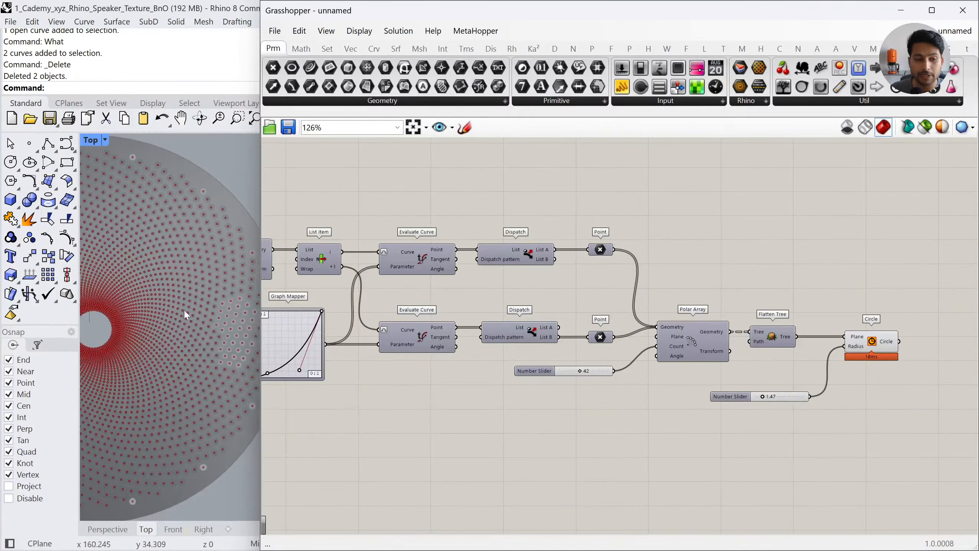
Set the circle radius slider to 0.76 and compare the circles with the hole pattern across the disc
scroll(107, 331, up, 10)
scroll(130, 318, up, 3)
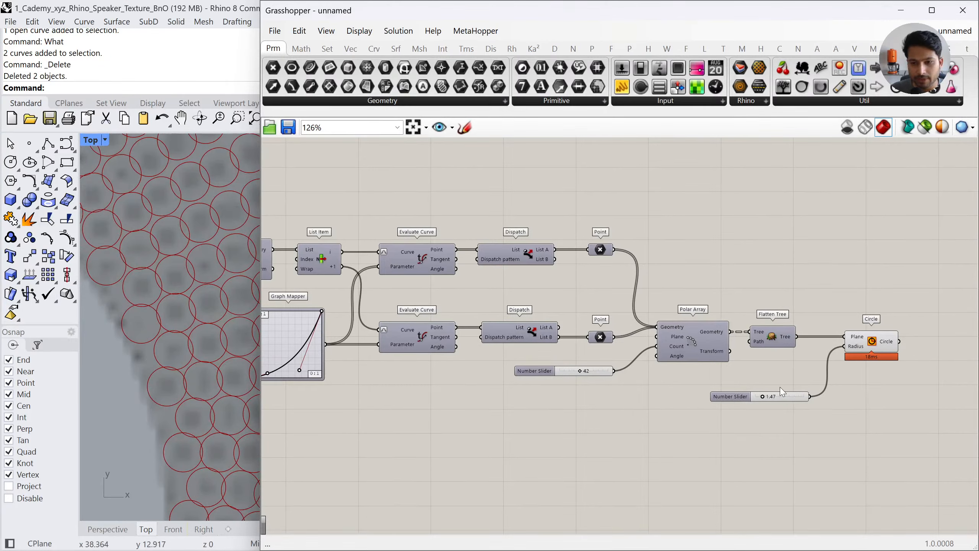
drag(764, 397, 760, 397)
scroll(111, 348, down, 10)
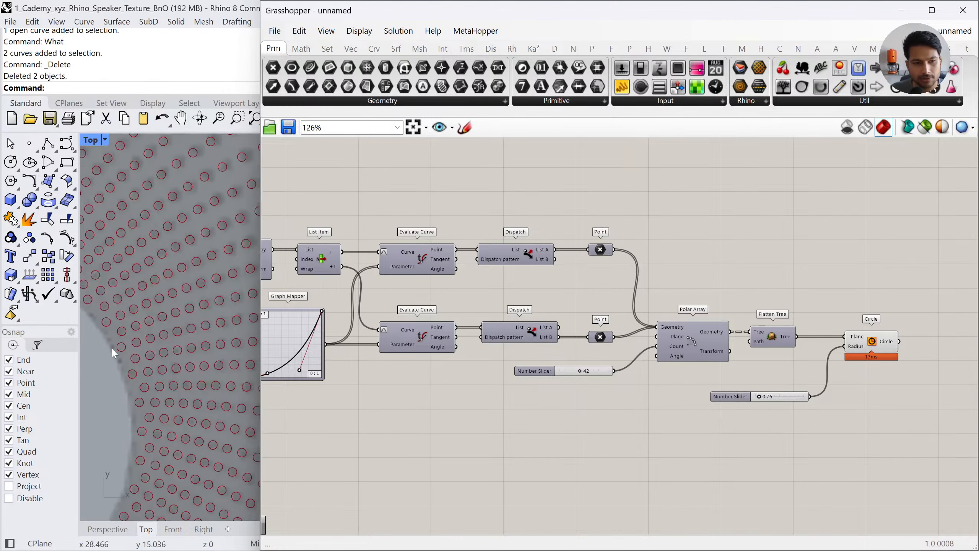
scroll(134, 343, up, 3)
scroll(134, 343, down, 3)
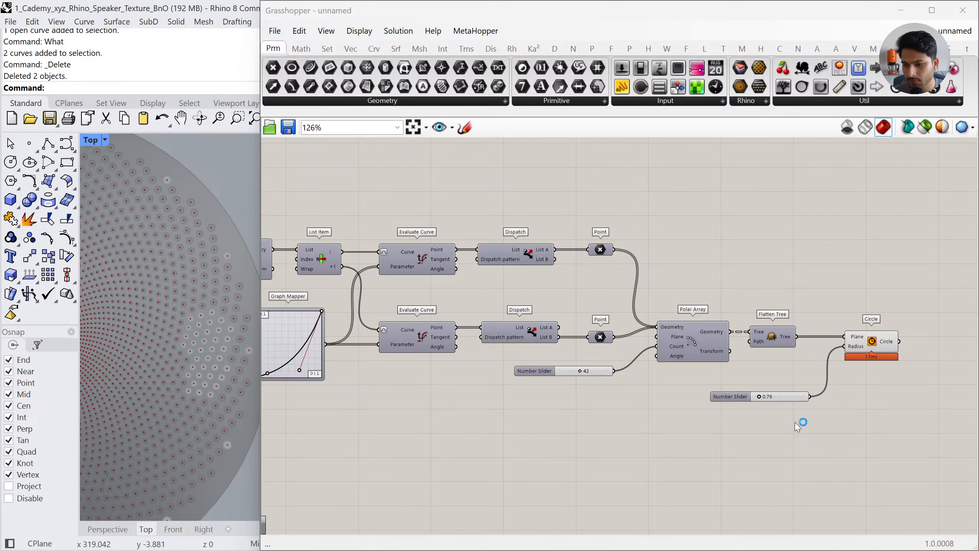
Disconnect the slider from the Circle's Radius input and move the Circle component farther away from Flatten Tree
ctrl+drag(844, 346, 902, 477)
right_drag(894, 378, 827, 368)
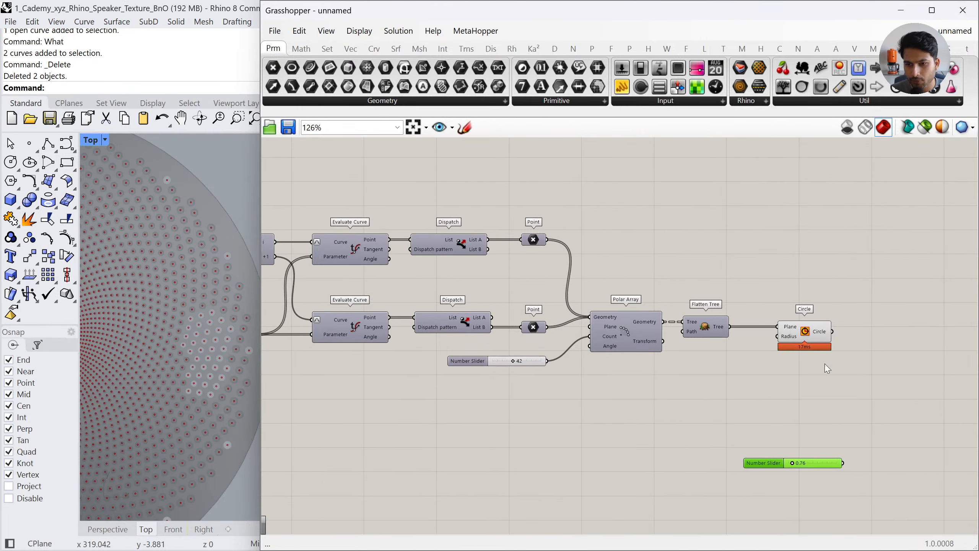
drag(809, 339, 913, 339)
double_click(753, 397)
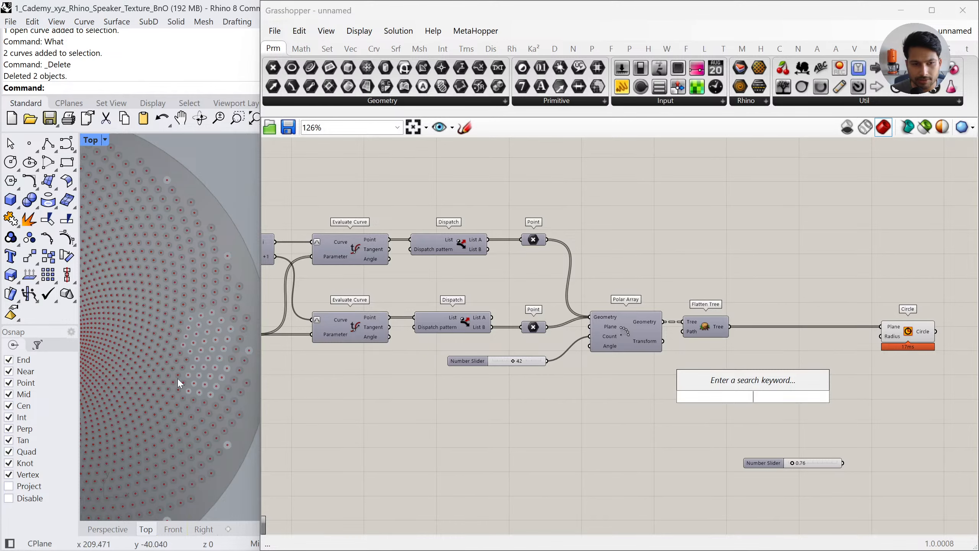
scroll(178, 380, down, 3)
Add a Construct Point component and place it below Flatten Tree
double_click(629, 399)
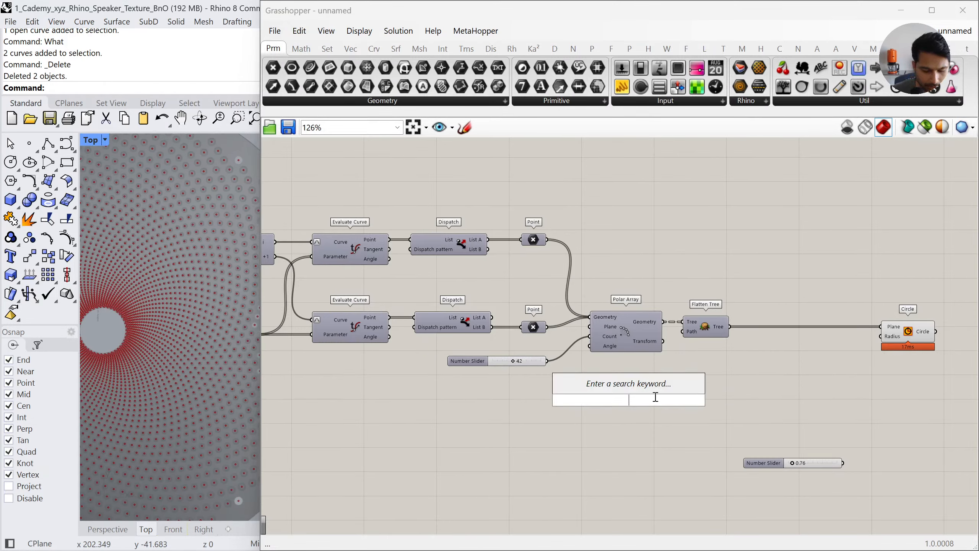
text(construct point)
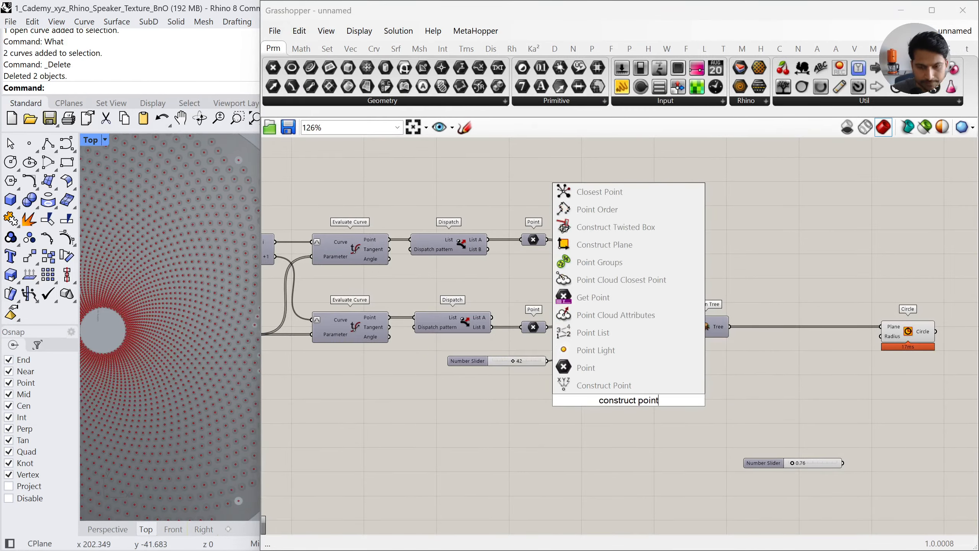
click(655, 385)
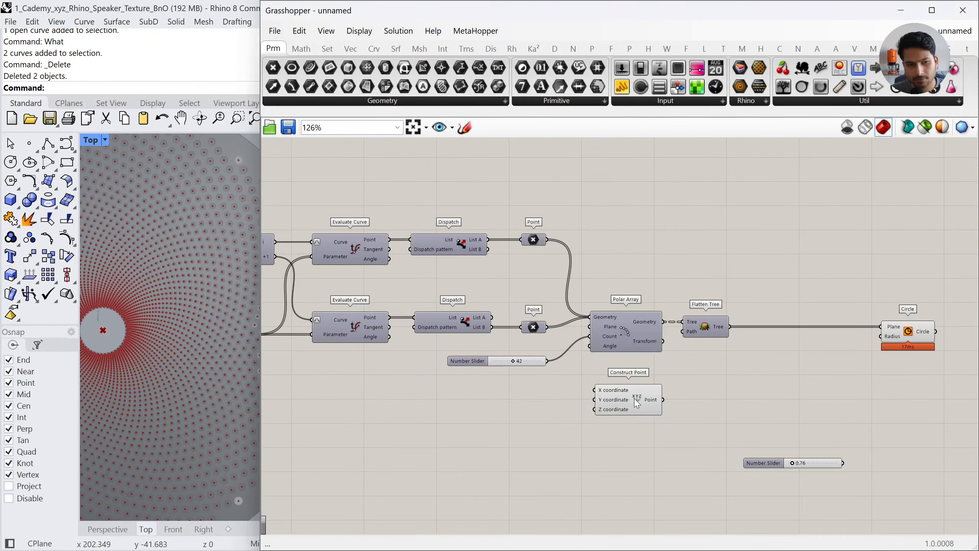
drag(740, 428, 698, 313)
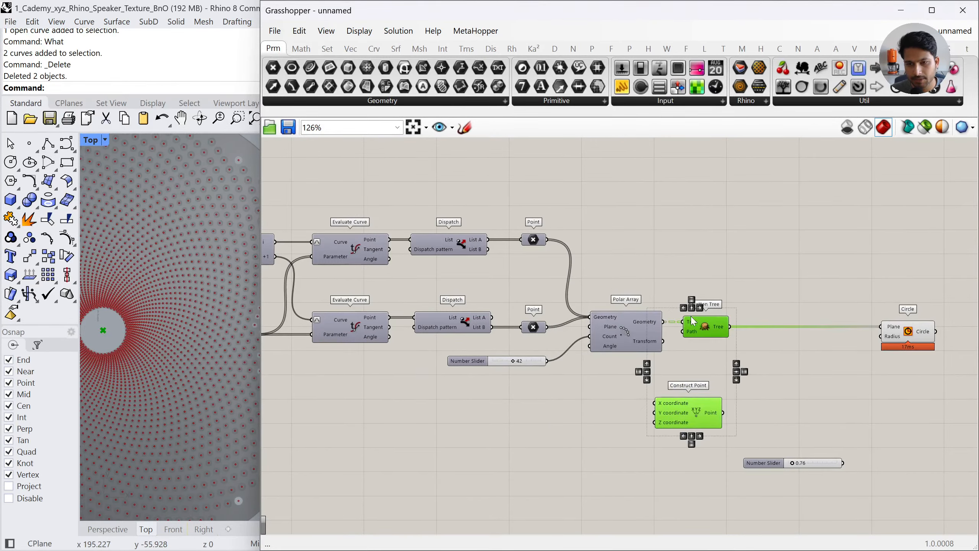
click(754, 404)
Add a Distance component and place it between Flatten Tree and Construct Point
double_click(754, 403)
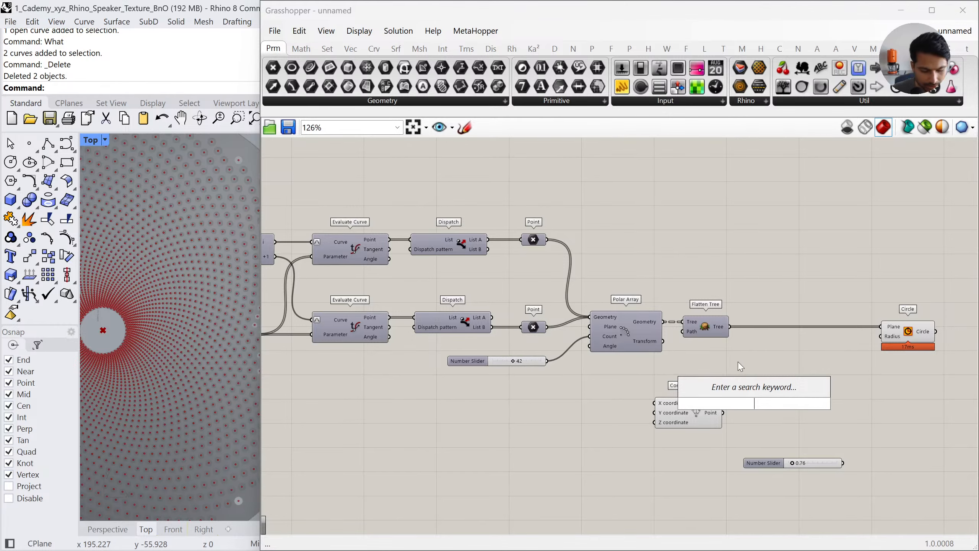
text(dis)
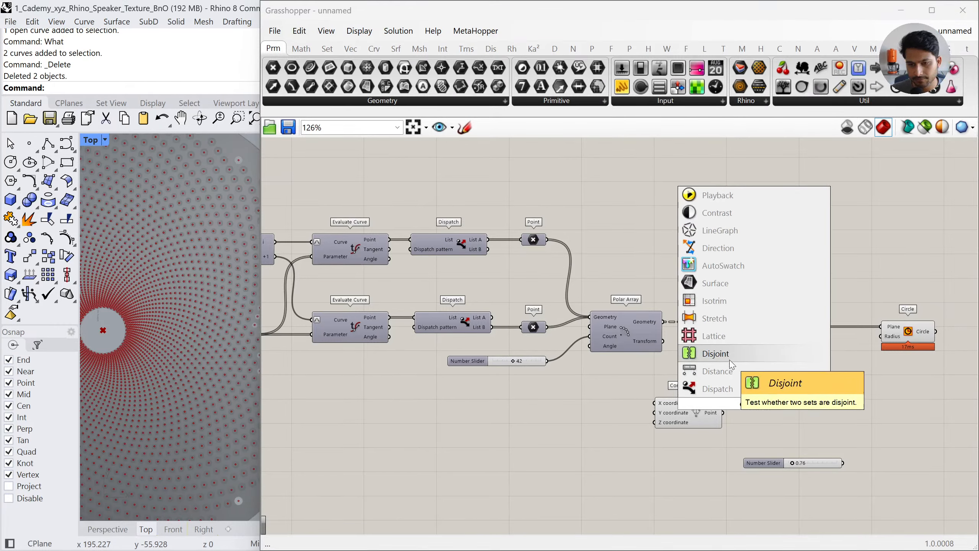
key(Return)
drag(738, 401, 755, 372)
Switch the Flatten Tree preview on and off again
click(723, 330)
middle_click(727, 323)
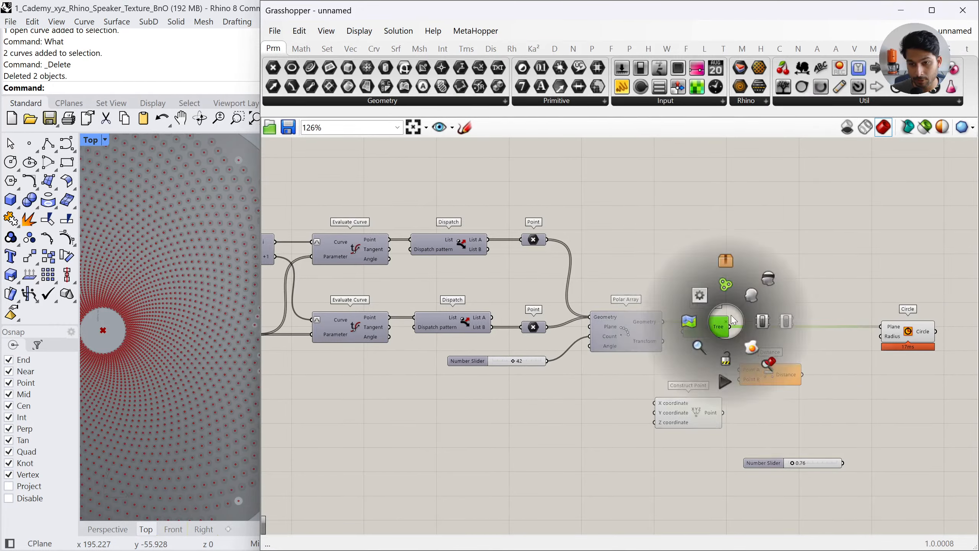
click(748, 300)
middle_click(742, 307)
click(781, 268)
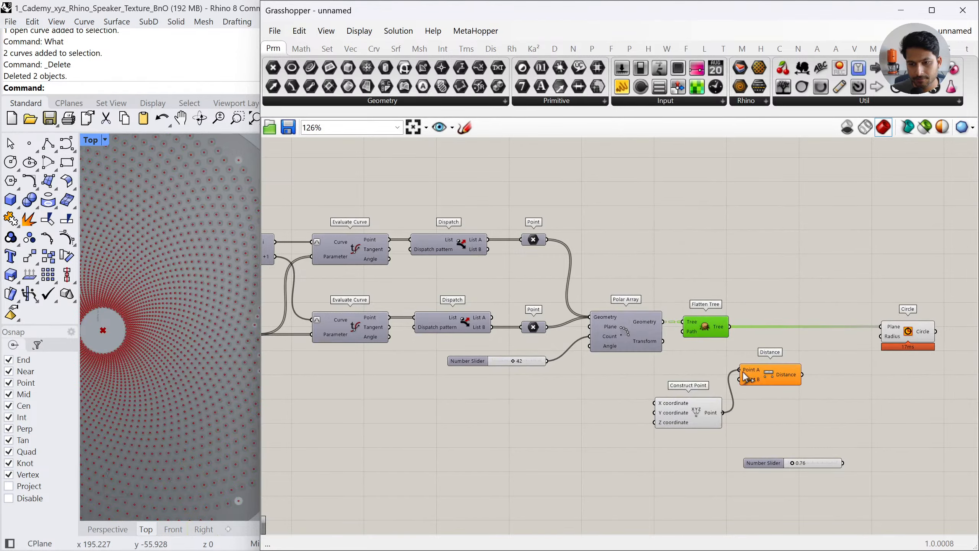
Connect Flatten Tree to Distance's Point A and Construct Point to Point B, and delete the unused 0.76 slider
drag(739, 369, 768, 407)
click(812, 465)
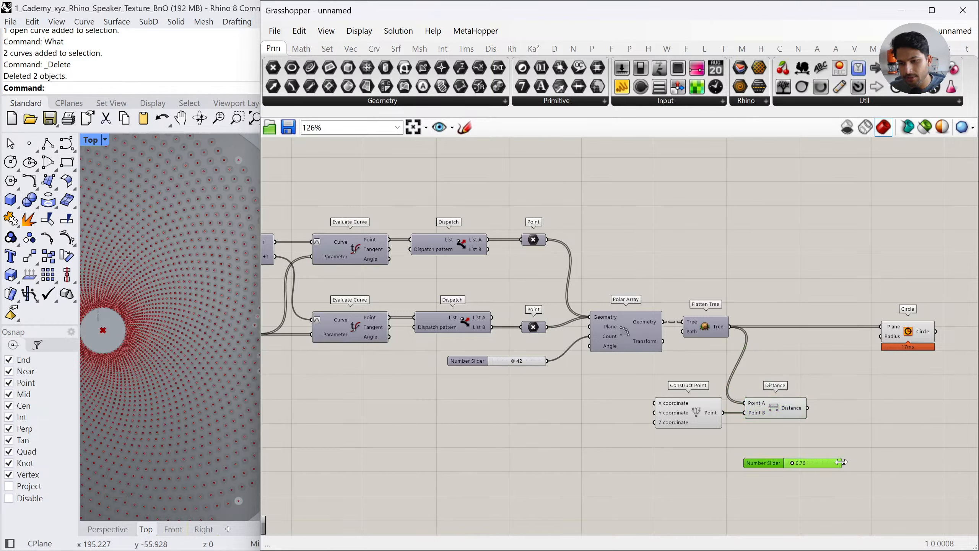
key(Delete)
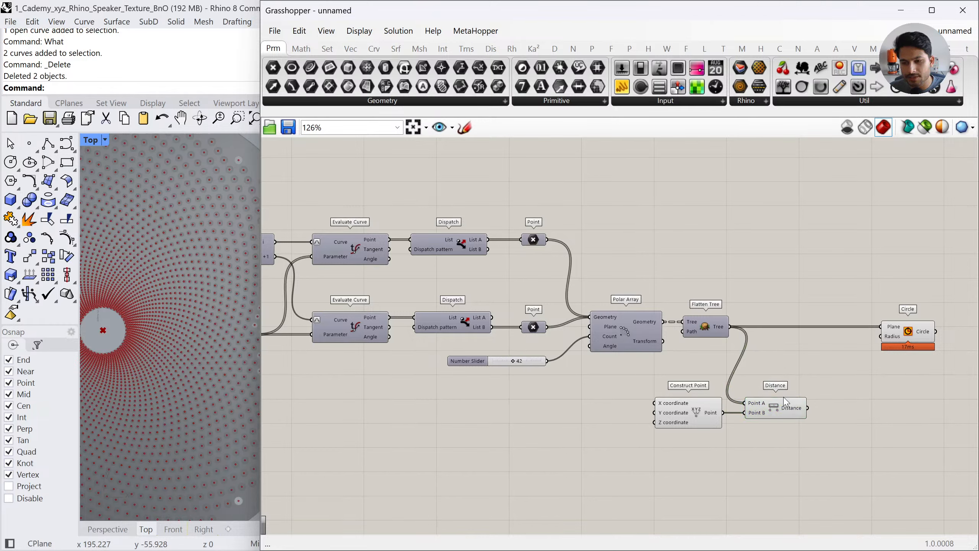
Add a Multiplication component, feeding Distance into input A and its Result into the Circle's Radius
double_click(865, 430)
text(*)
key(Return)
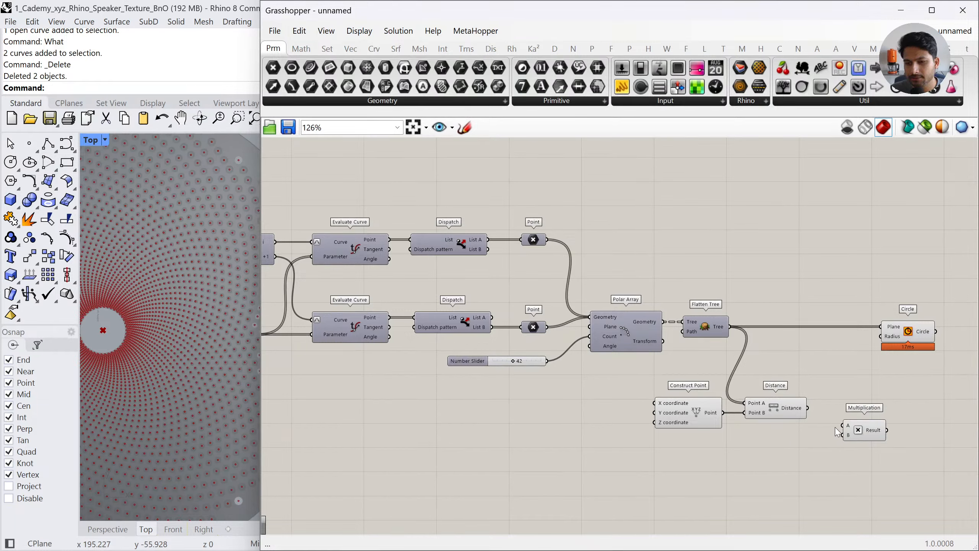
drag(810, 407, 885, 337)
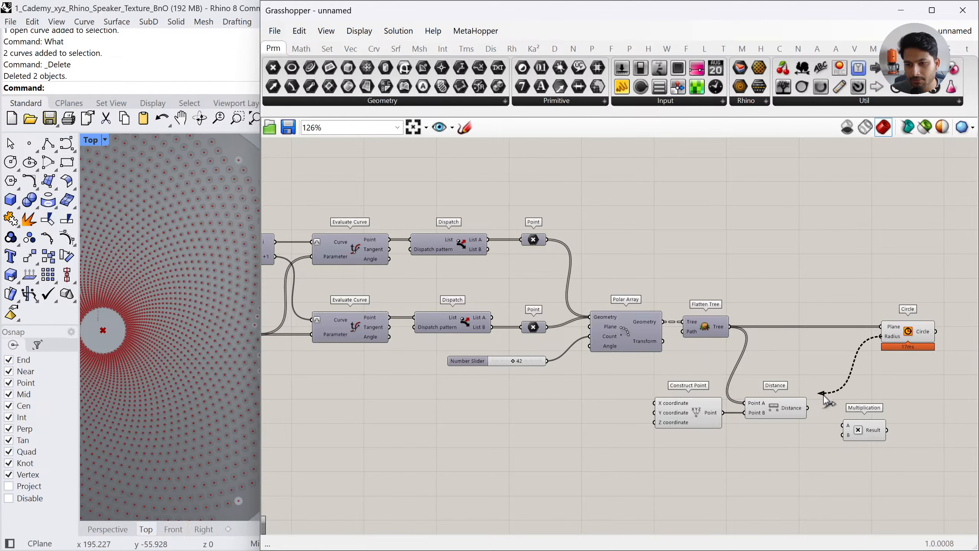
drag(823, 395, 880, 336)
Add a 0.25 number slider, feed it into Multiplication's input B and lower it to 0.04
double_click(817, 441)
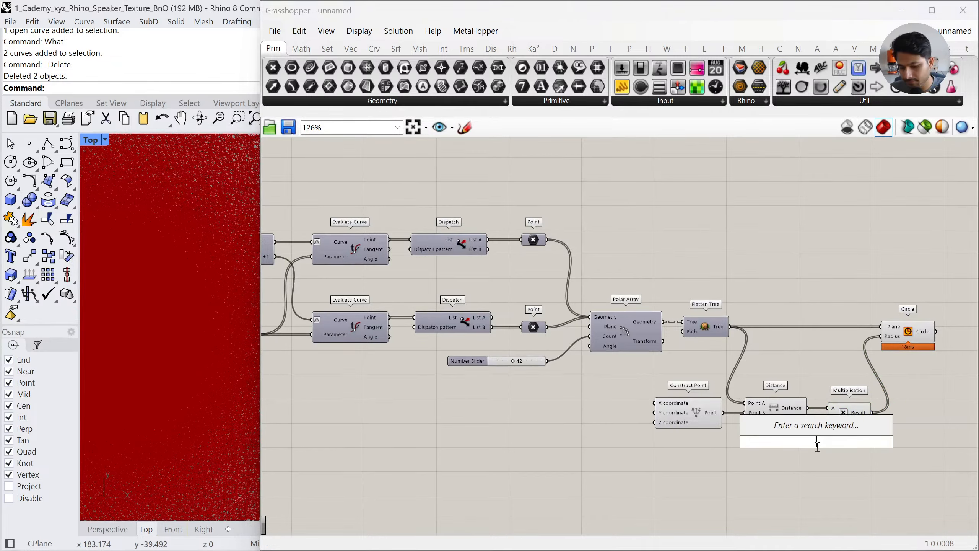
text(0.25)
key(Return)
drag(840, 440, 763, 458)
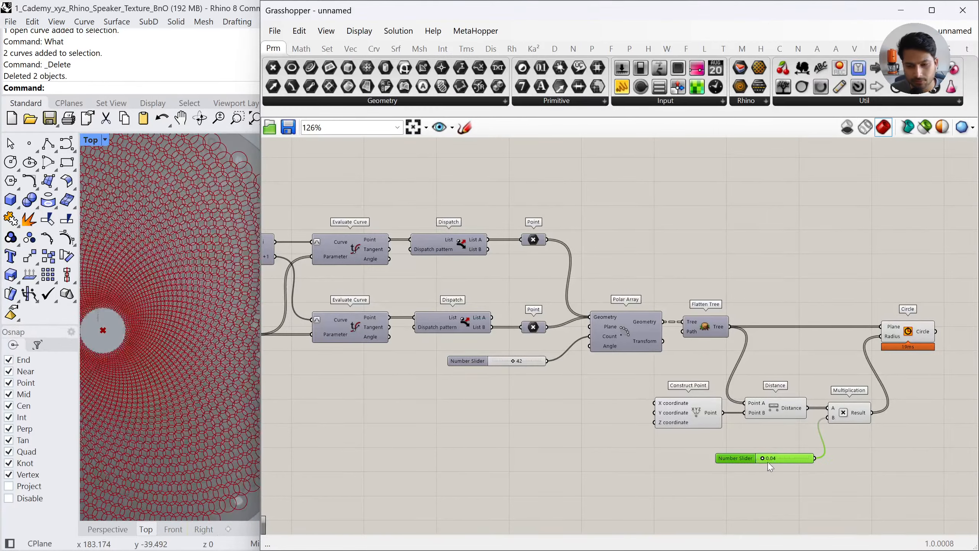
Replace the slider on Multiplication's input B with a three-decimal one set to 0.019, and delete the old slider
double_click(778, 468)
text(0.)
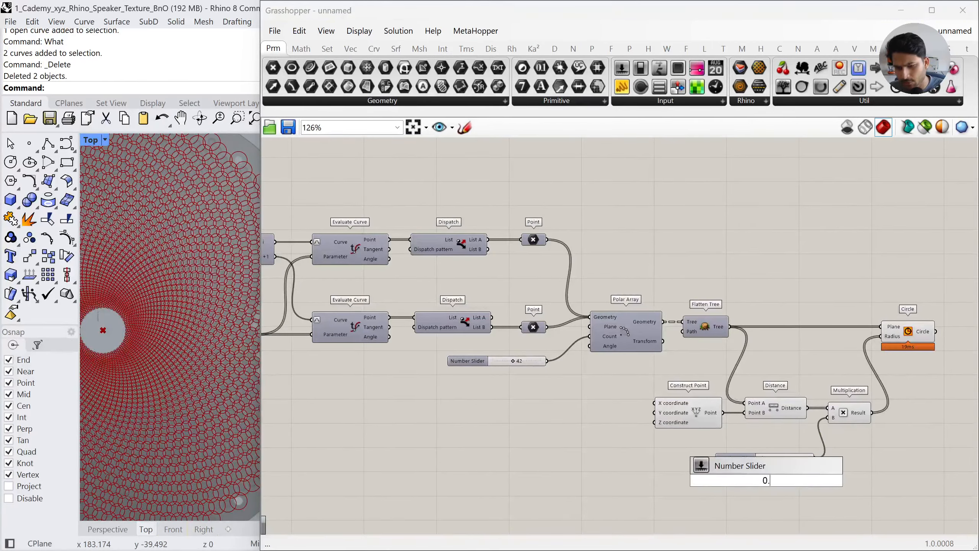
text(05)
key(Return)
drag(828, 417, 771, 457)
click(790, 461)
key(Delete)
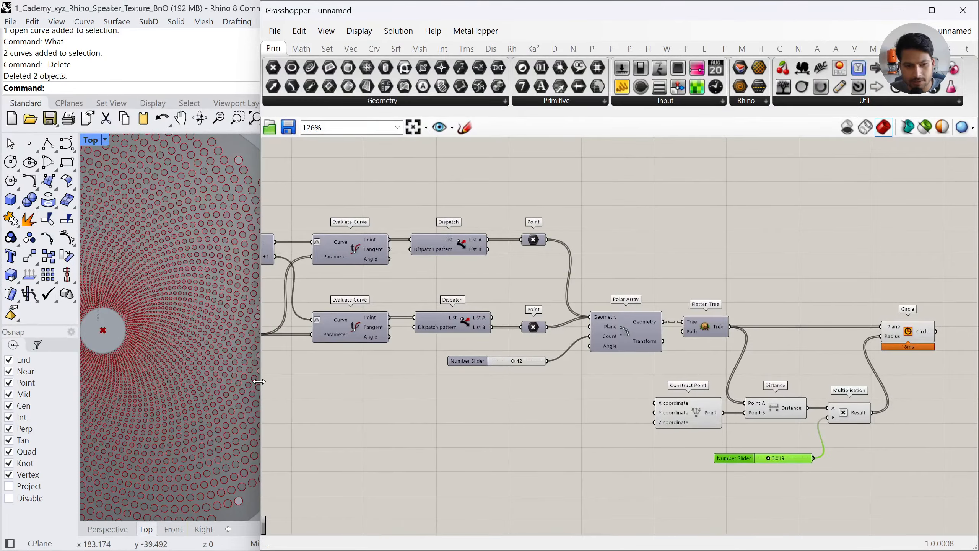
Widen the Rhino viewport beside Grasshopper and compare the generated circles with the holes near the centre
drag(261, 377, 348, 377)
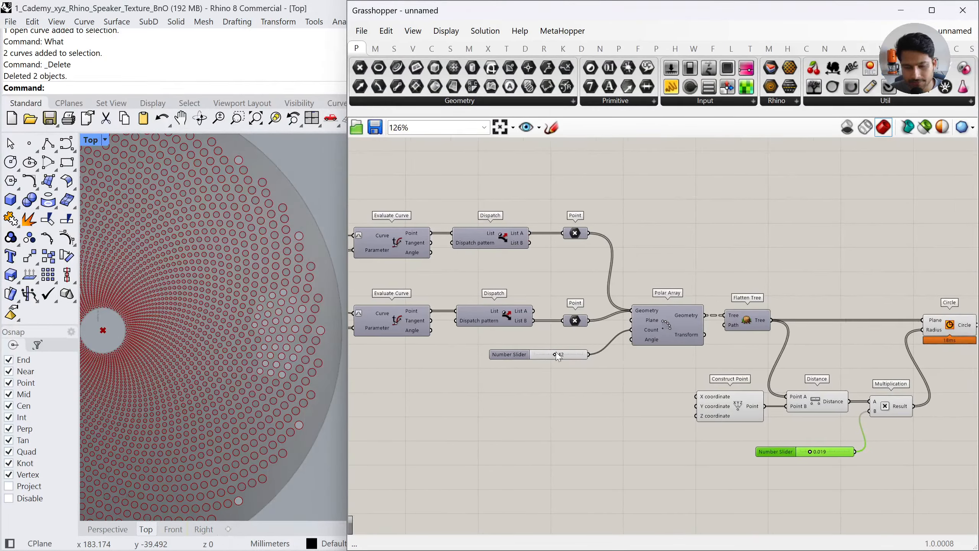
scroll(107, 327, up, 3)
scroll(115, 332, up, 7)
scroll(114, 332, down, 6)
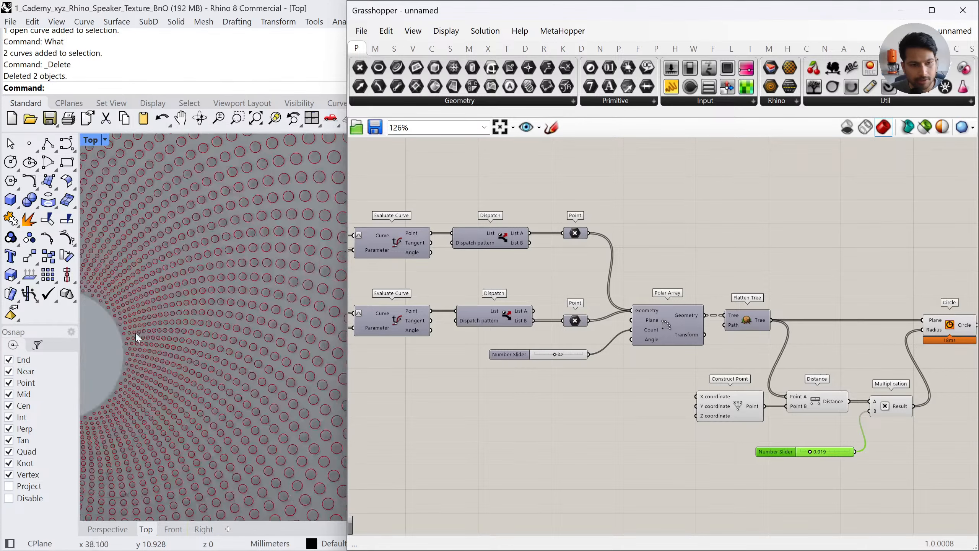
scroll(160, 329, down, 5)
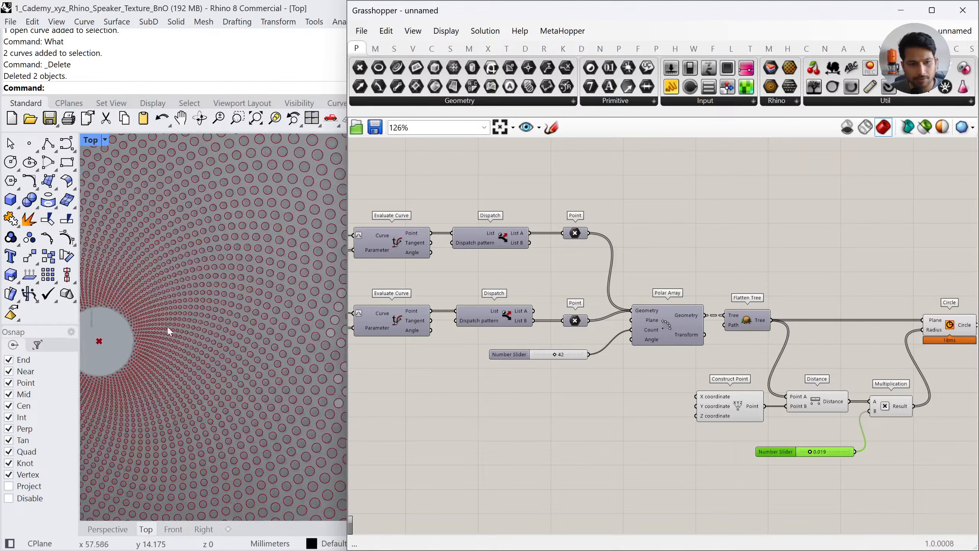
Set the slider feeding Multiplication to 0.020 and check the circles against the outer holes
double_click(826, 456)
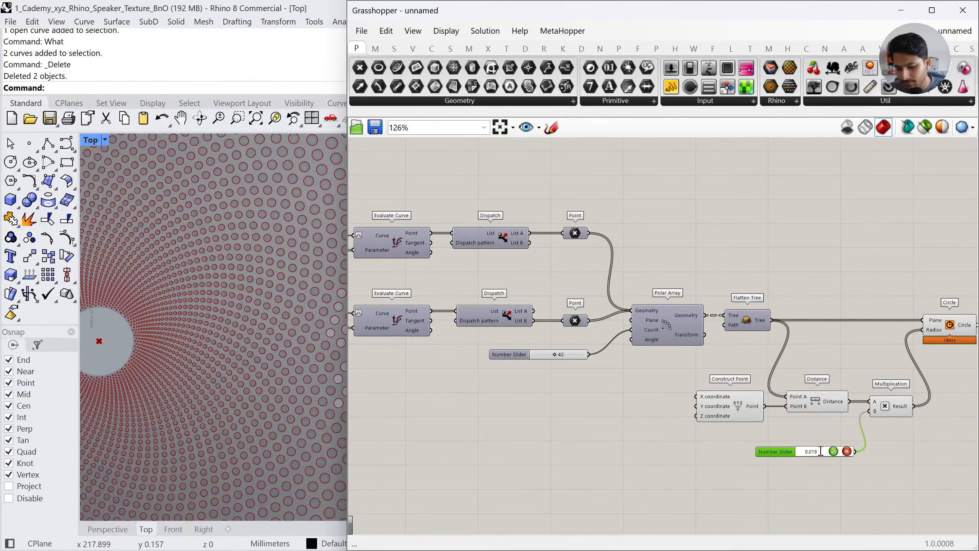
key(BackSpace)
key(BackSpace)
text(20)
key(Return)
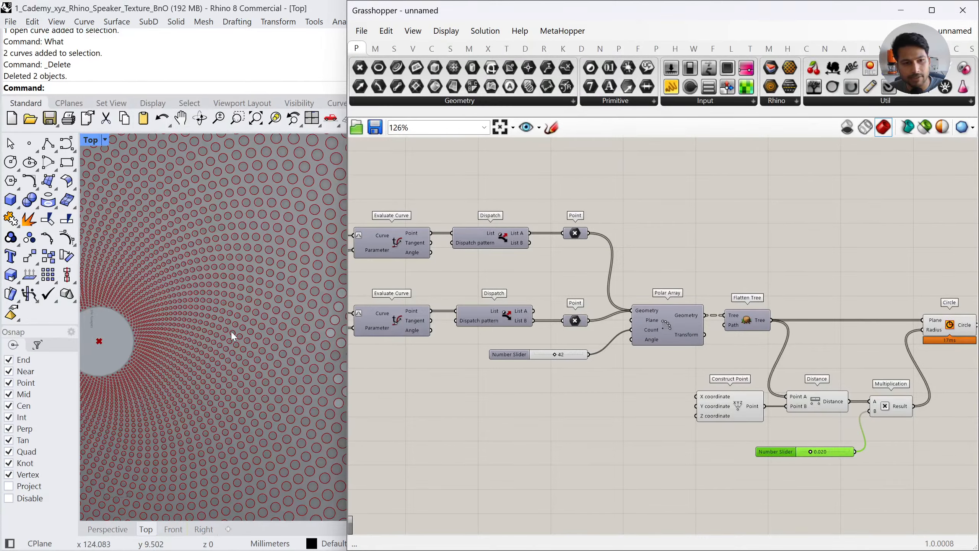
scroll(231, 331, down, 3)
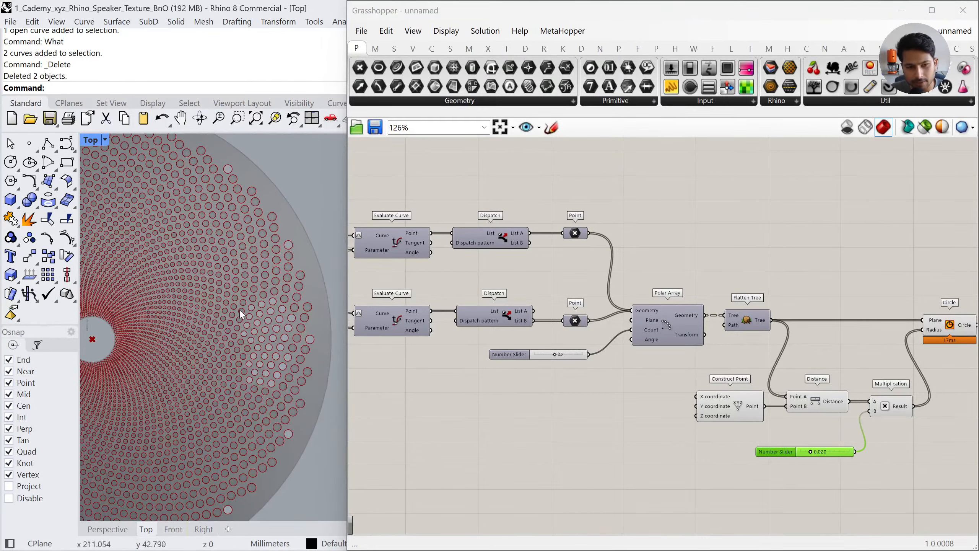
Delete the 0.020 slider and the Multiplication component
right_drag(866, 450, 780, 427)
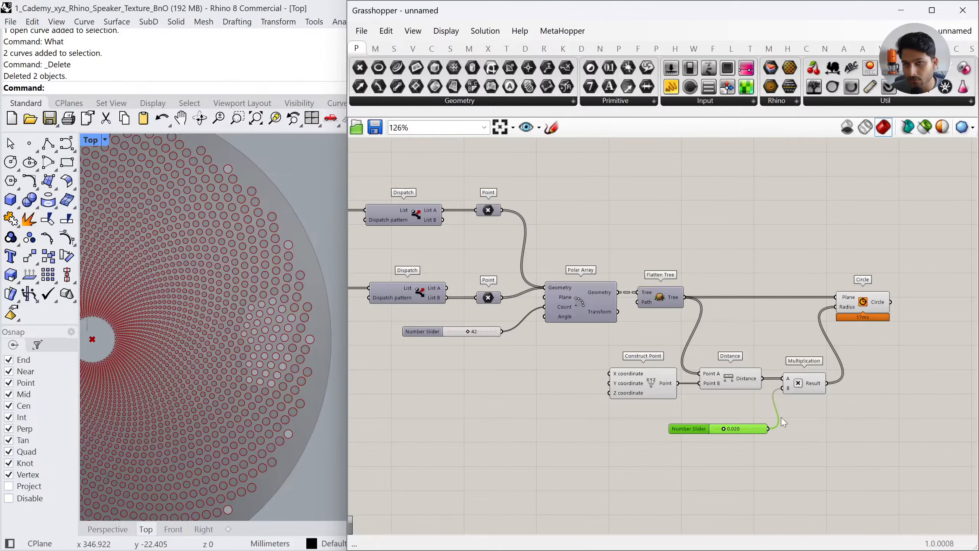
drag(797, 456, 721, 419)
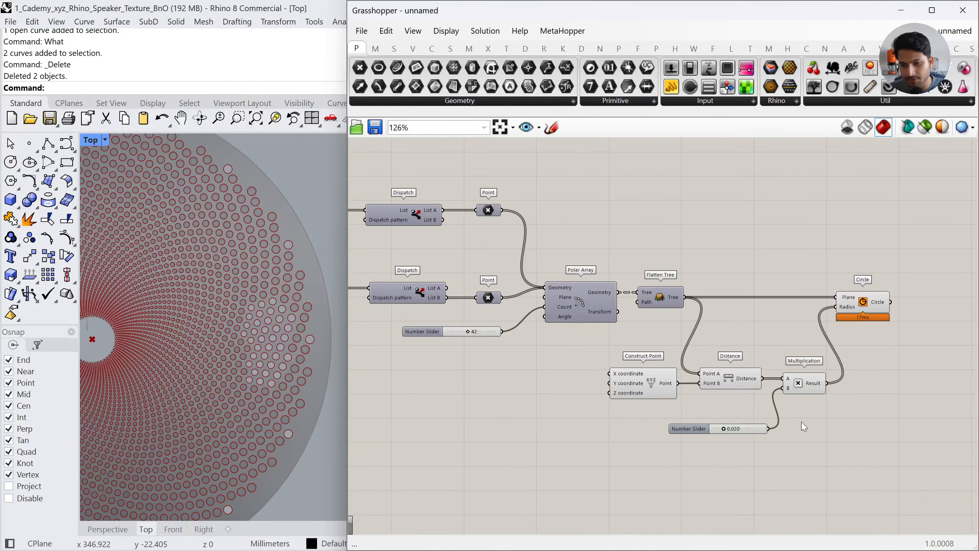
scroll(778, 399, up, 2)
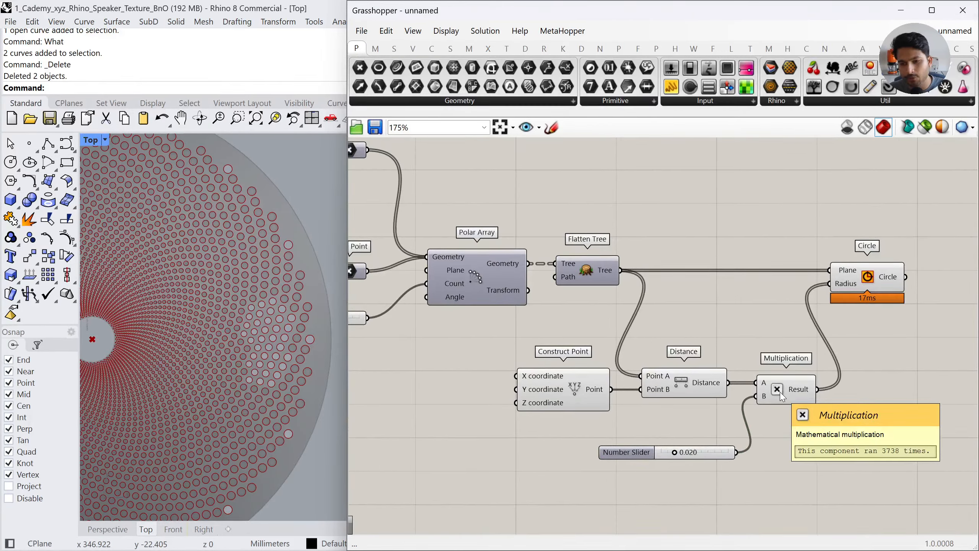
click(696, 454)
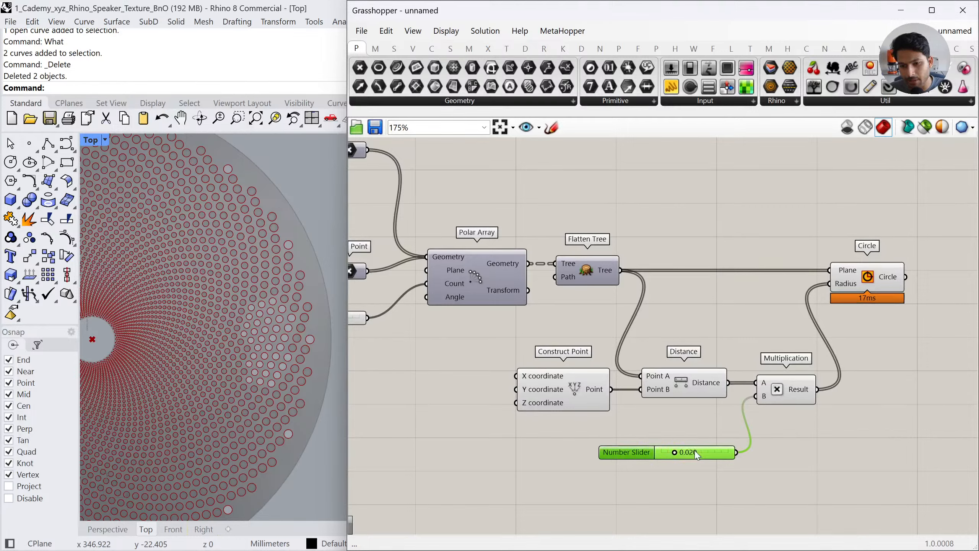
key(Delete)
click(774, 400)
key(Delete)
Add a Remap Numbers component, feed Distance into its Value input and place it below the Circle component
double_click(815, 413)
text(r)
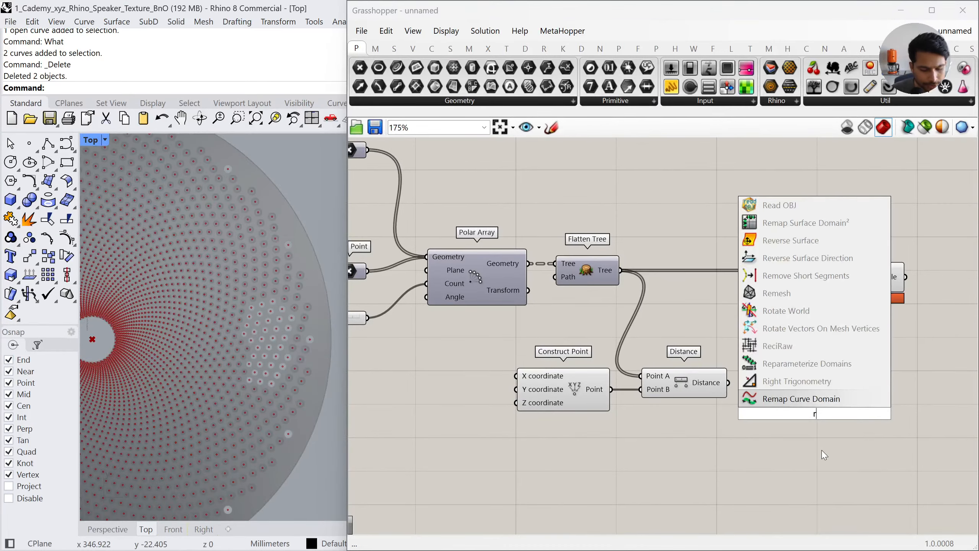
text(emap)
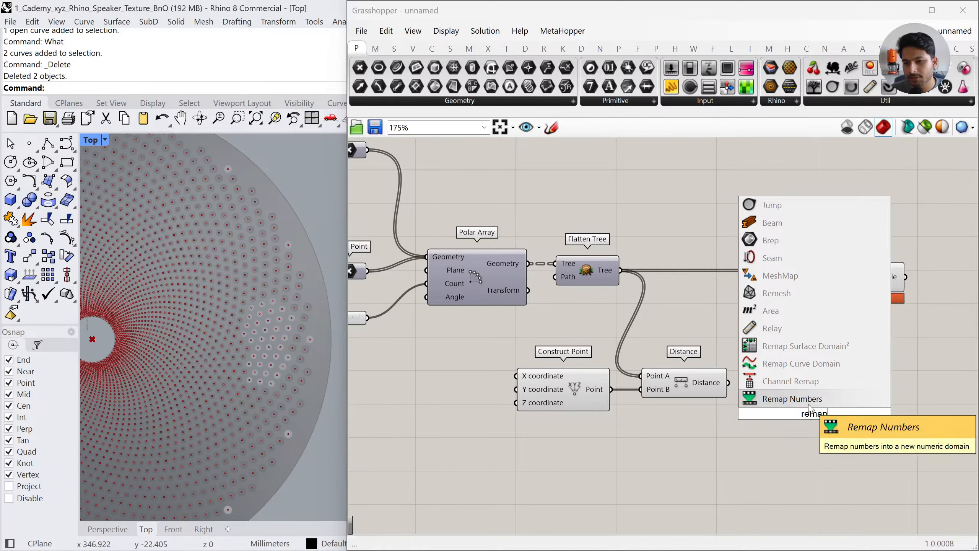
click(809, 405)
drag(727, 382, 773, 401)
drag(831, 409, 883, 390)
click(676, 441)
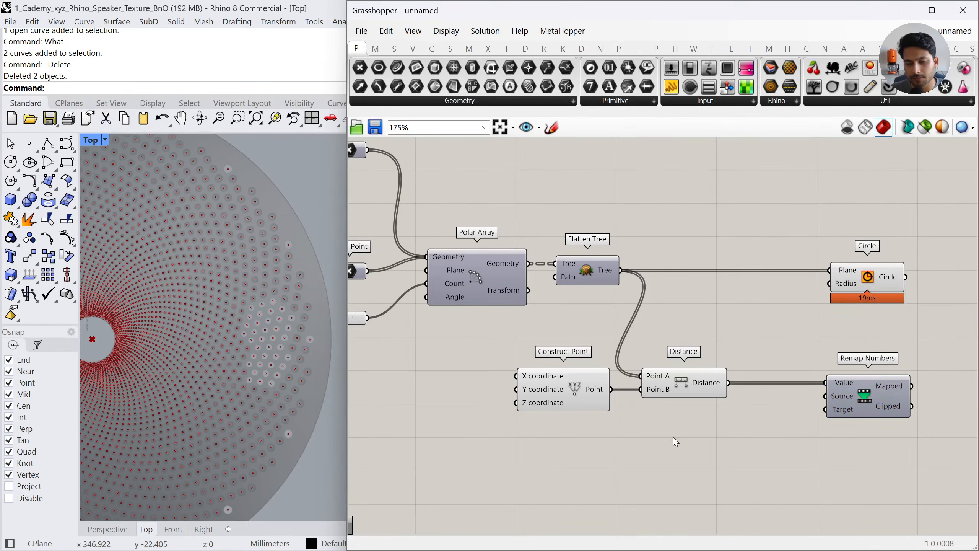
Add a Bounds component and feed the Distance output into its Numbers input
double_click(726, 455)
text(bound)
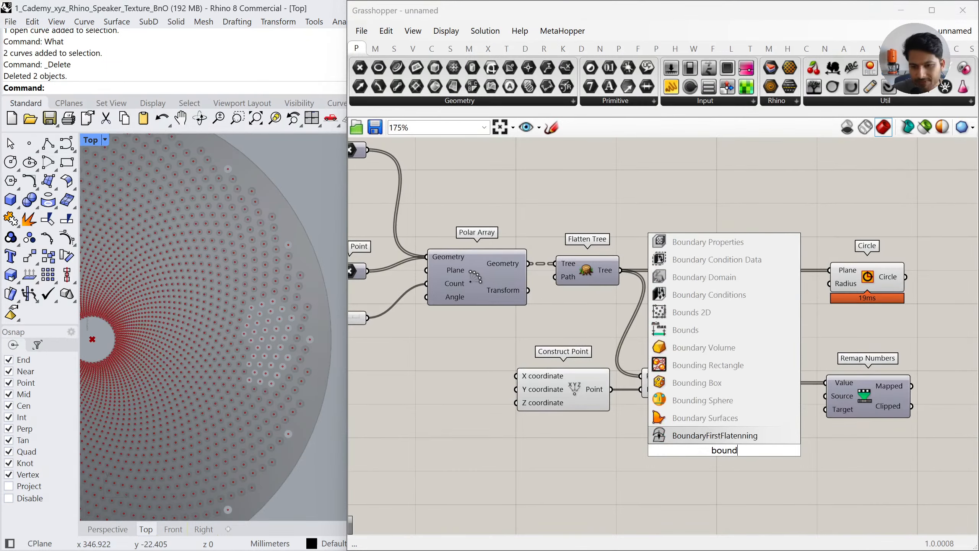
click(718, 331)
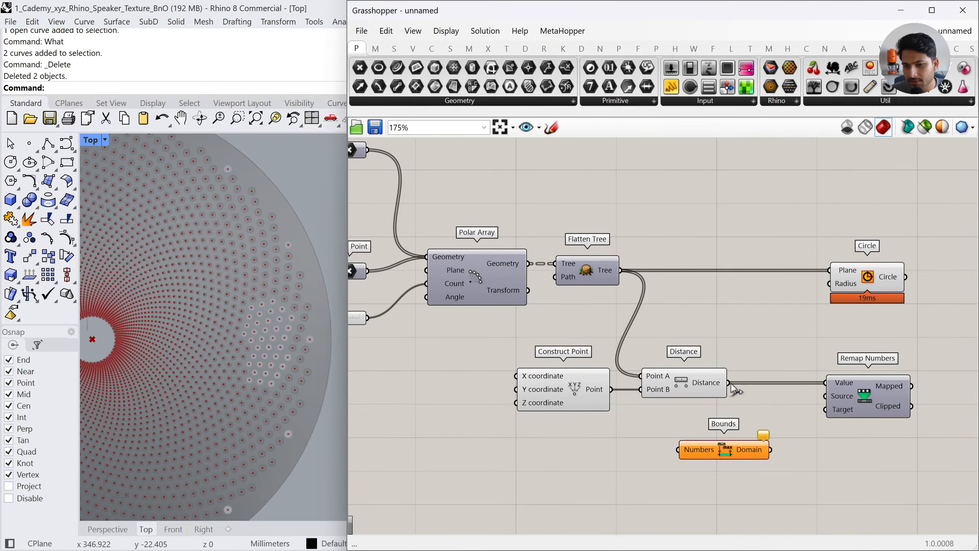
mouse_move(731, 384)
mouse_down()
mouse_move(692, 455)
mouse_move(727, 383)
mouse_up()
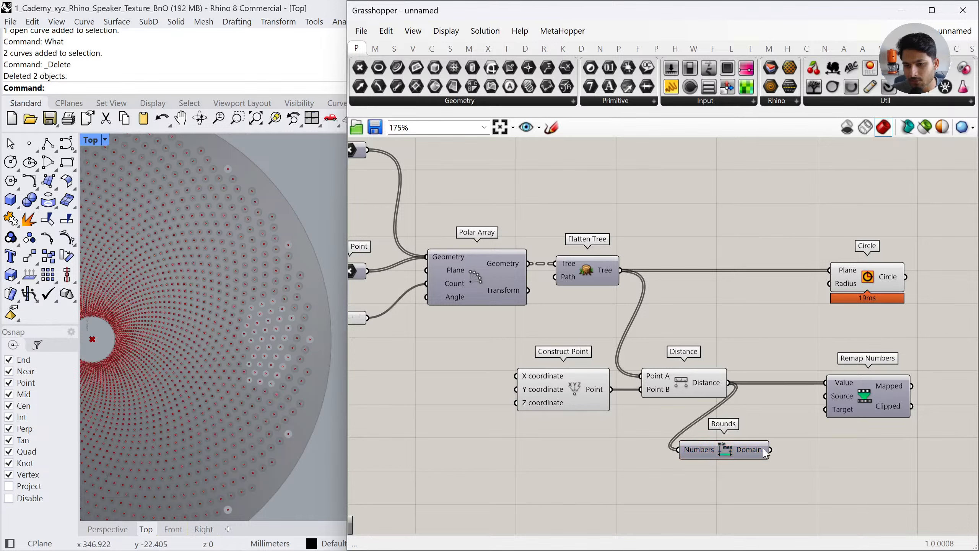
Connect the Bounds Domain to Remap Numbers' Source and place Bounds between Distance and Remap Numbers
mouse_move(762, 452)
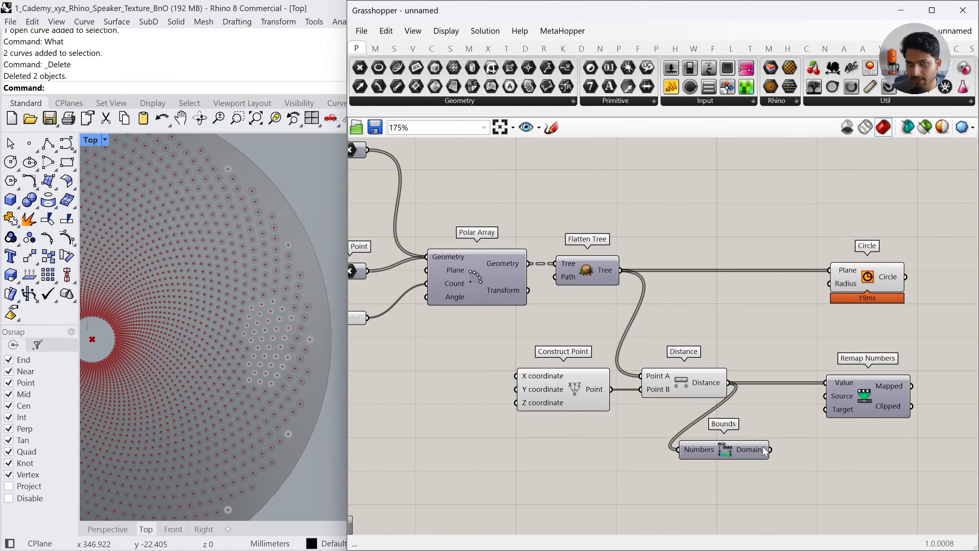
drag(770, 450, 827, 396)
drag(732, 451, 779, 395)
shift+drag(860, 397, 896, 397)
click(832, 423)
drag(813, 397, 802, 397)
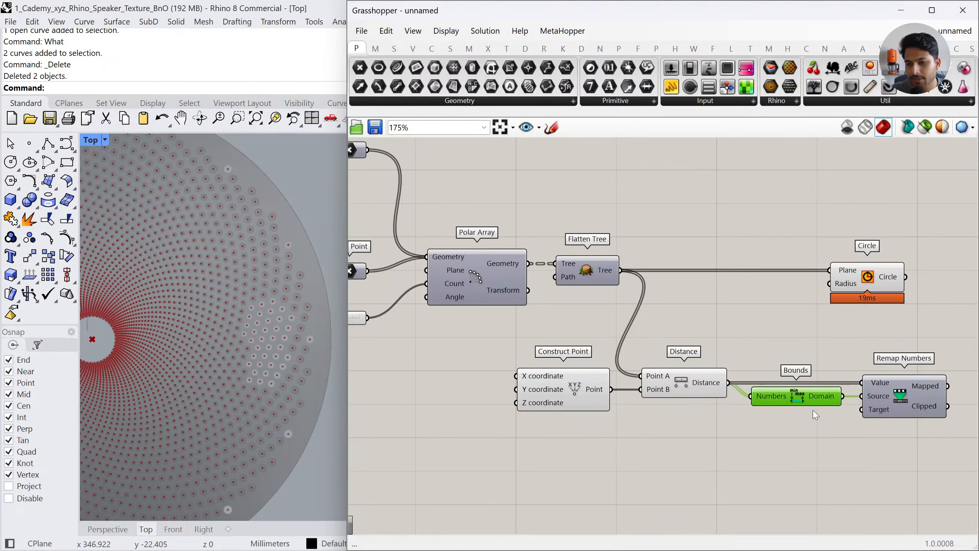
click(812, 411)
Add a Construct Domain component below Bounds and connect its Domain to Remap Numbers' Target
click(375, 49)
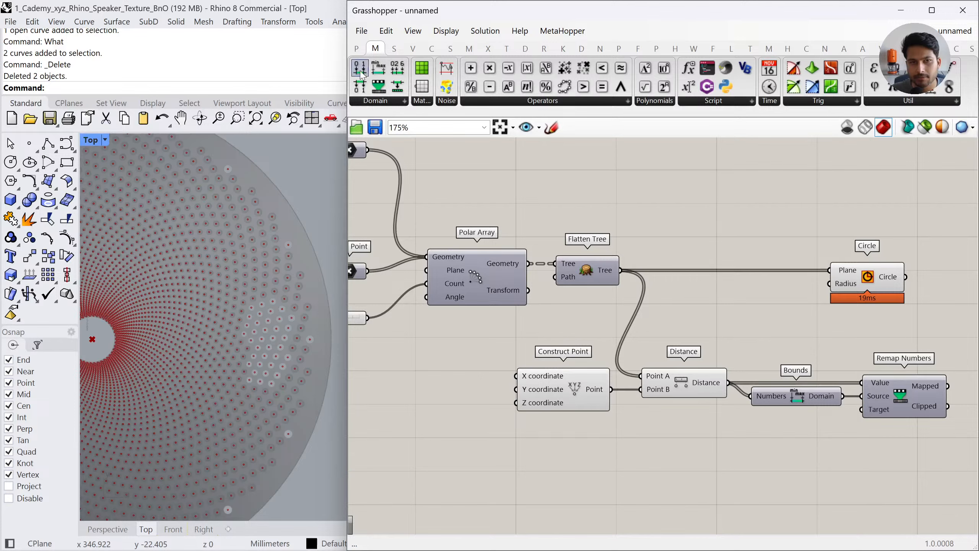
drag(360, 67, 779, 451)
drag(862, 410, 791, 463)
click(679, 468)
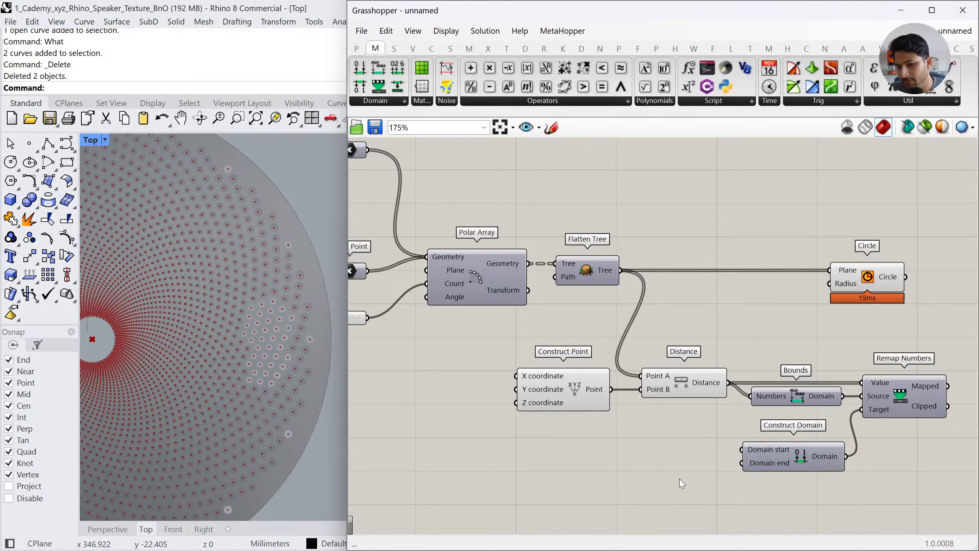
Add a 0.65 number slider and connect it to Construct Domain's Domain start
double_click(679, 479)
text(0.60)
key(BackSpace)
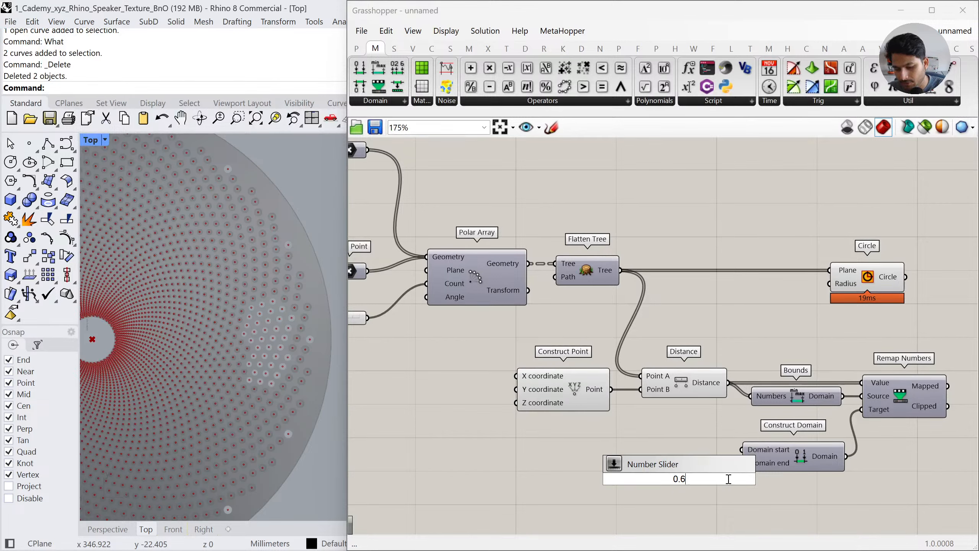
text(5)
key(Return)
drag(741, 449, 694, 452)
click(681, 456)
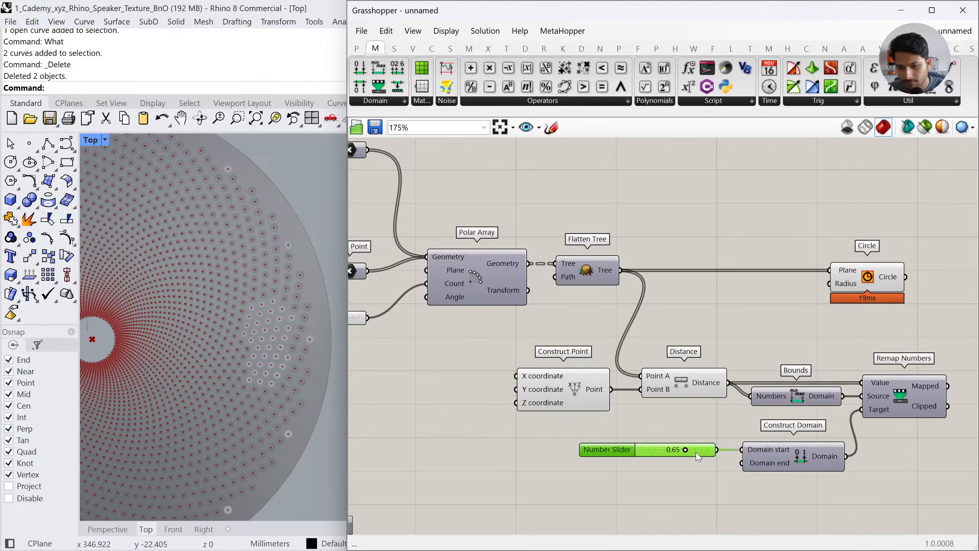
Add a 6.00 number slider and connect it to Construct Domain's Domain end
double_click(674, 485)
text(6.)
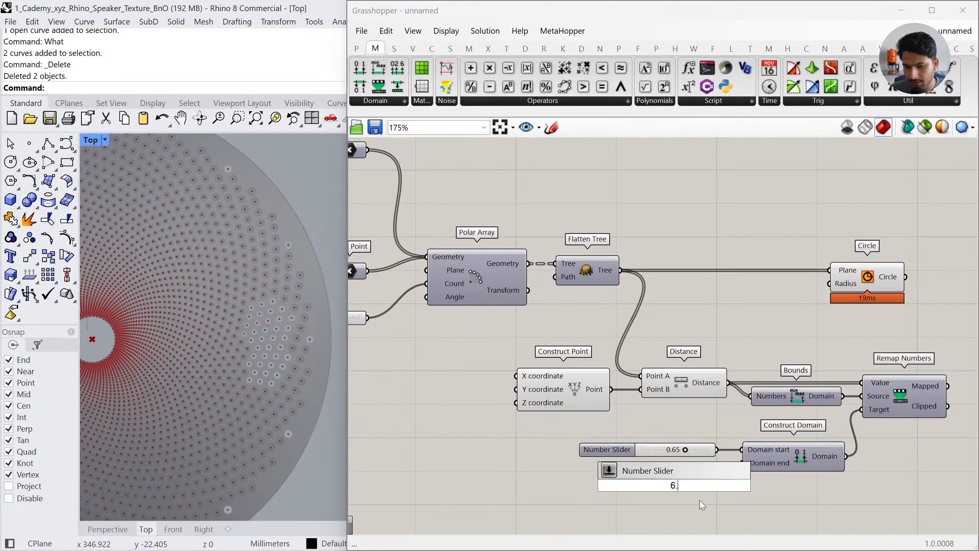
text(00)
key(Return)
drag(743, 485, 703, 473)
Connect Remap Numbers' Mapped output to the Circle's Radius and compare the circles with the holes from centre to rim
drag(945, 386, 830, 284)
scroll(110, 337, up, 10)
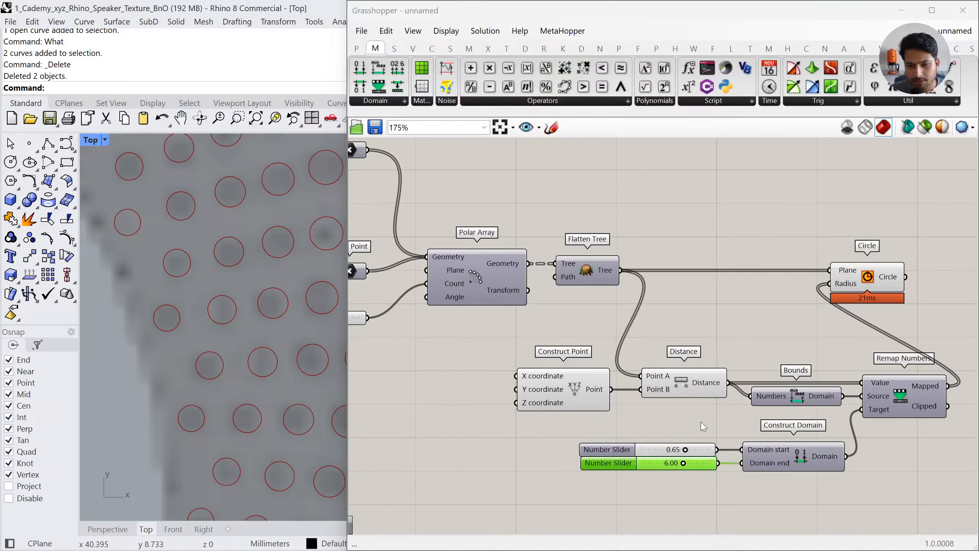
drag(671, 453, 669, 453)
click(669, 485)
scroll(153, 339, down, 6)
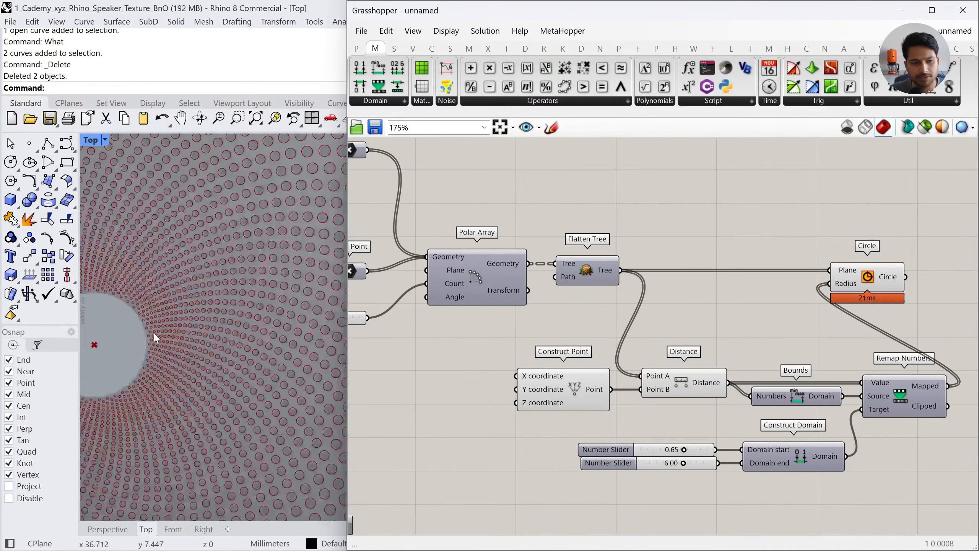
scroll(280, 321, up, 6)
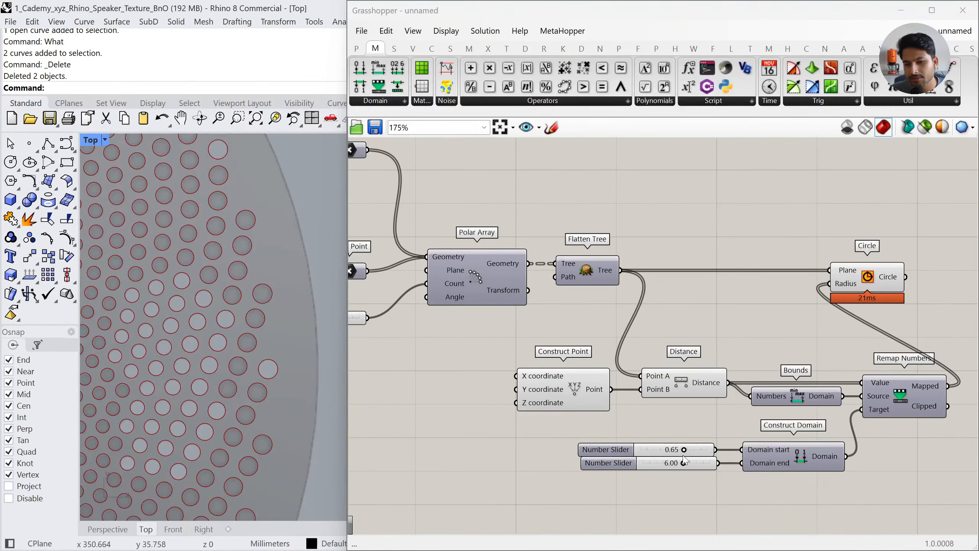
drag(677, 479, 626, 361)
click(663, 358)
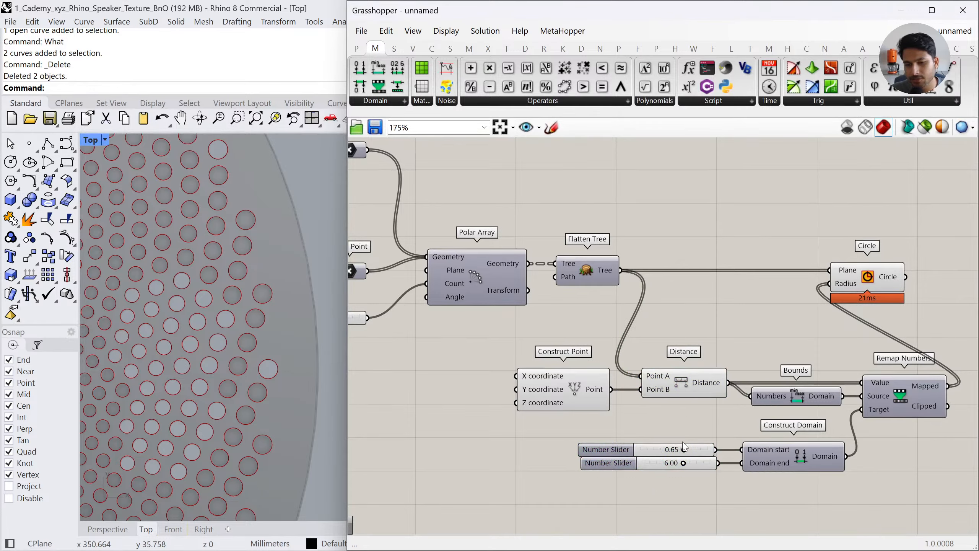
scroll(316, 321, down, 5)
scroll(249, 349, up, 3)
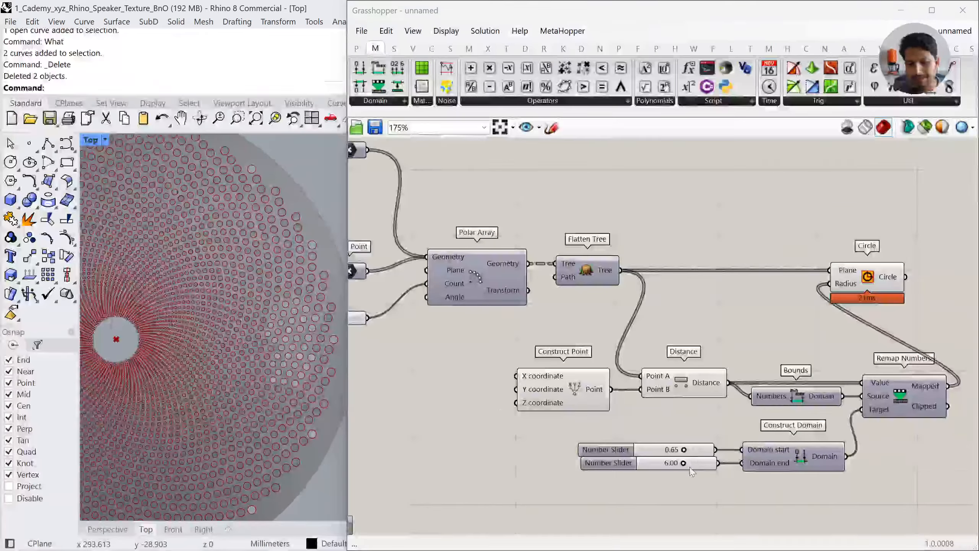
Move the Circle component past Remap Numbers so the Radius wire runs forward
drag(683, 462, 668, 391)
scroll(663, 452, down, 1)
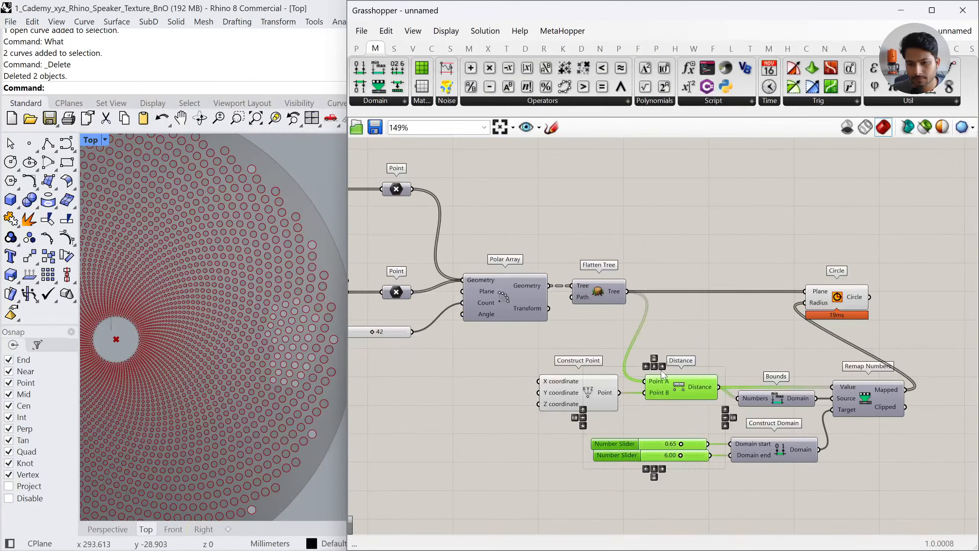
click(736, 327)
scroll(794, 333, down, 1)
right_drag(792, 329, 701, 327)
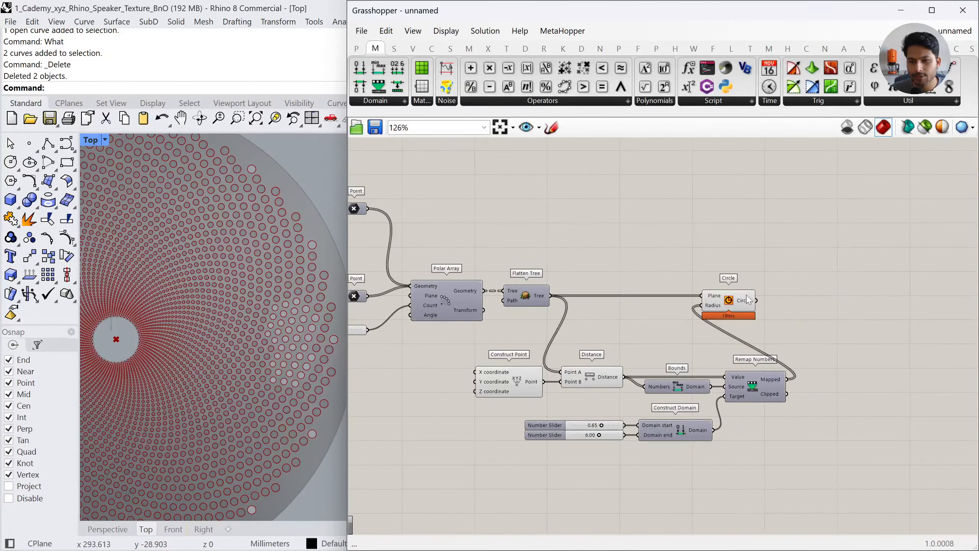
drag(729, 307, 810, 306)
click(834, 374)
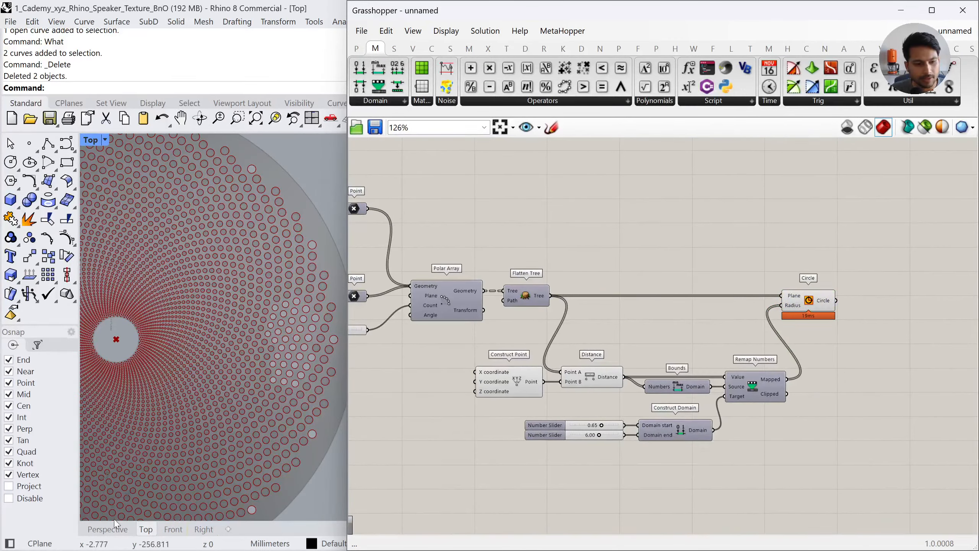
Inspect the circle pattern in the Perspective view and review the two Point components feeding the Polar Array
click(107, 529)
right_drag(149, 354, 247, 421)
scroll(246, 422, up, 2)
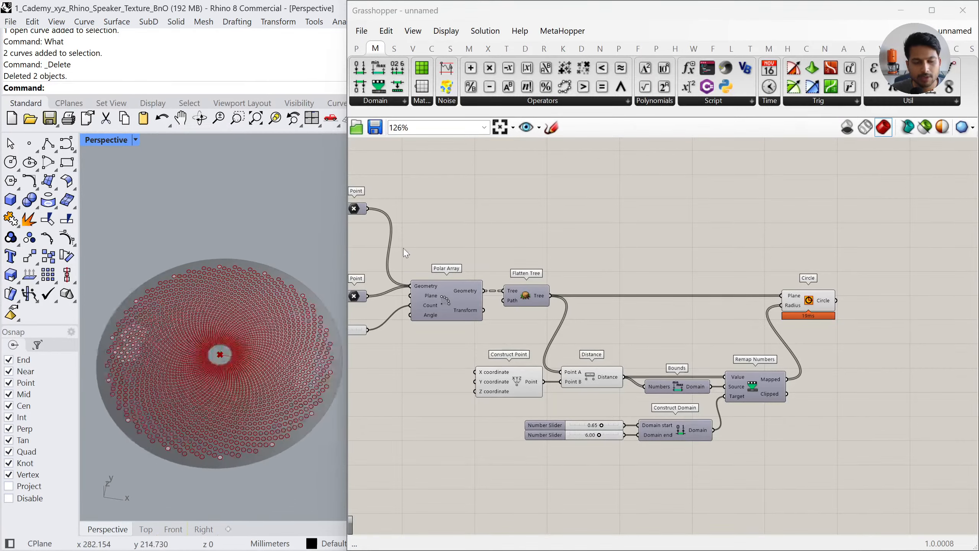
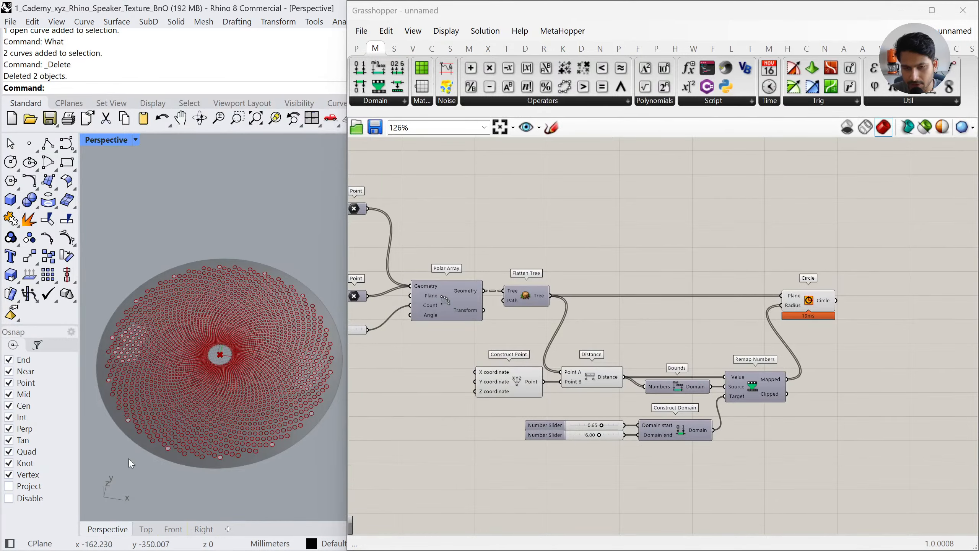
right_drag(526, 312, 854, 345)
click(680, 241)
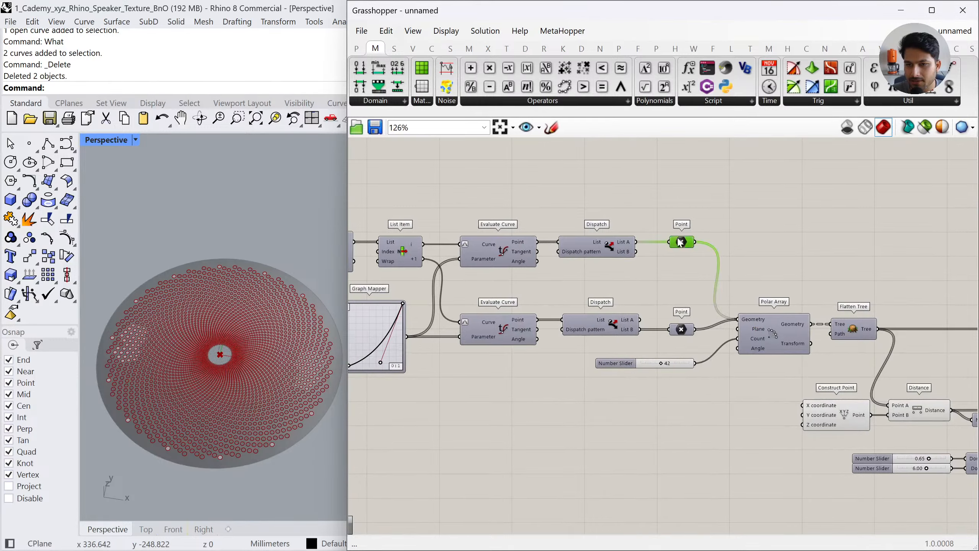
click(679, 330)
drag(706, 347, 793, 164)
text(X)
click(851, 229)
key(ctrl+z)
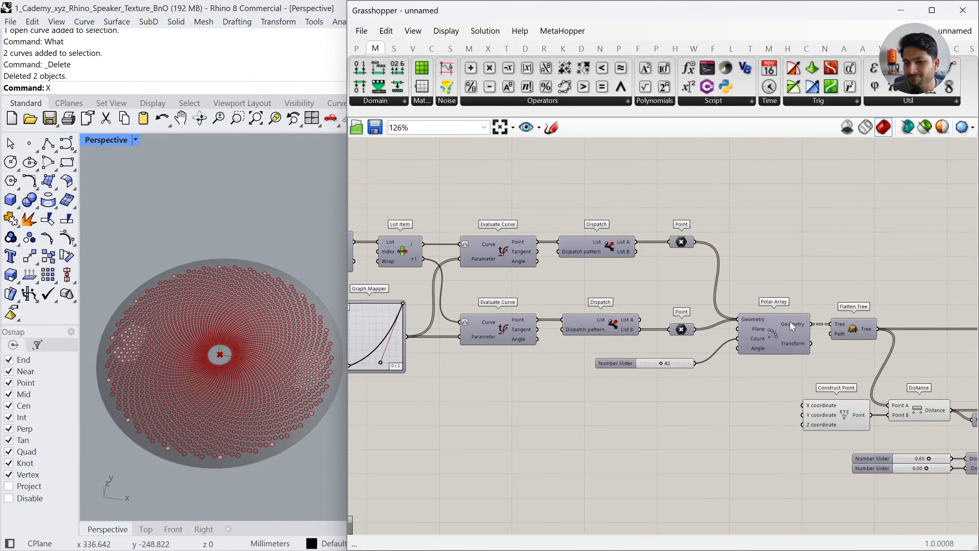
drag(699, 339, 668, 233)
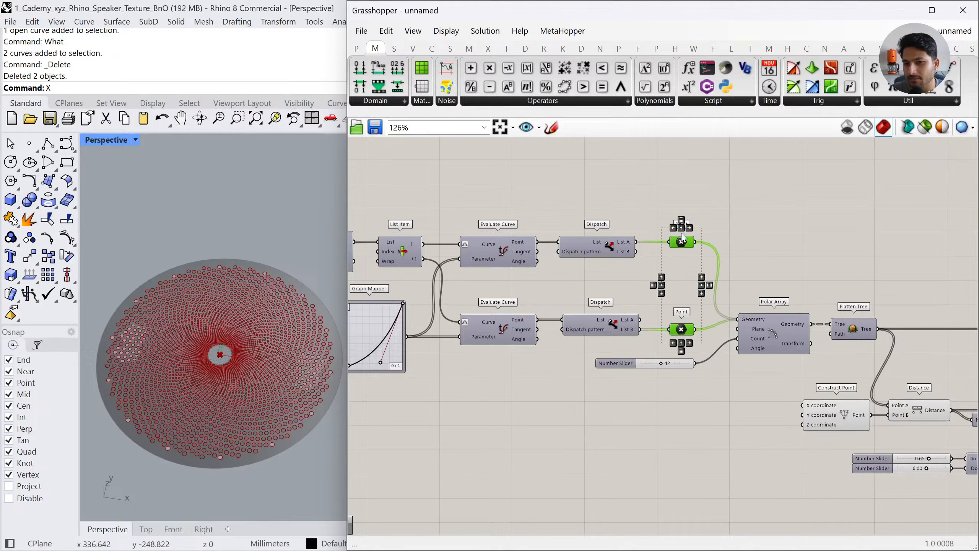
click(736, 232)
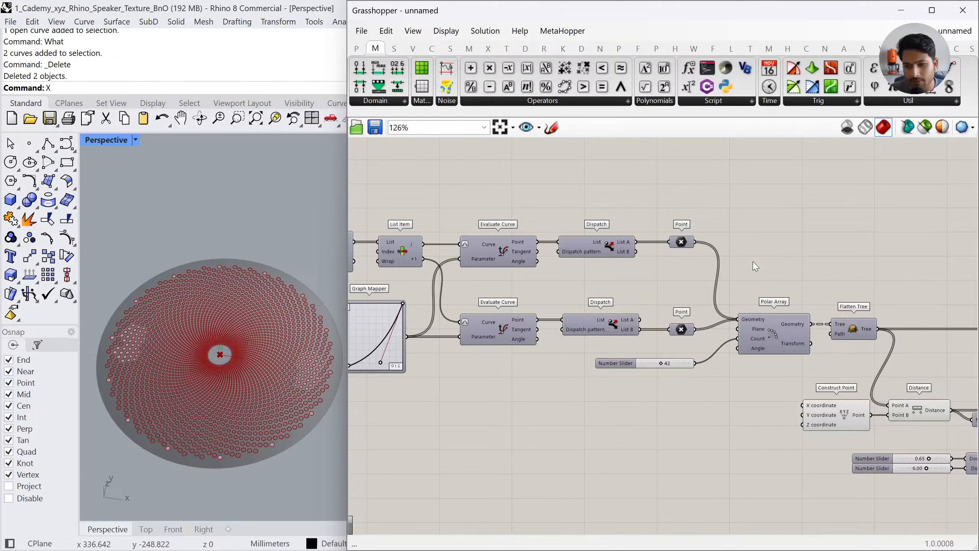
Review the definition from Flatten Tree to Circle against the circle pattern in the Perspective view
click(866, 331)
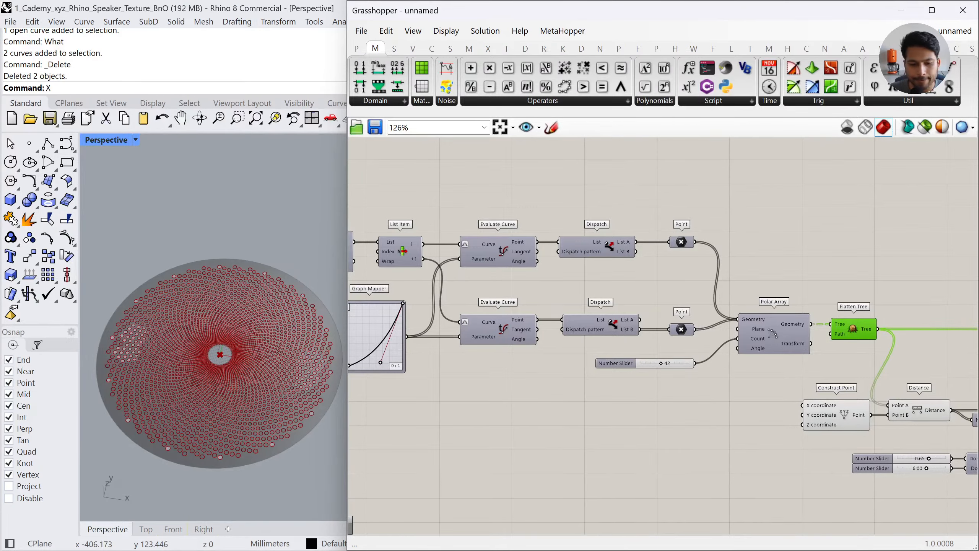
right_drag(963, 380, 668, 328)
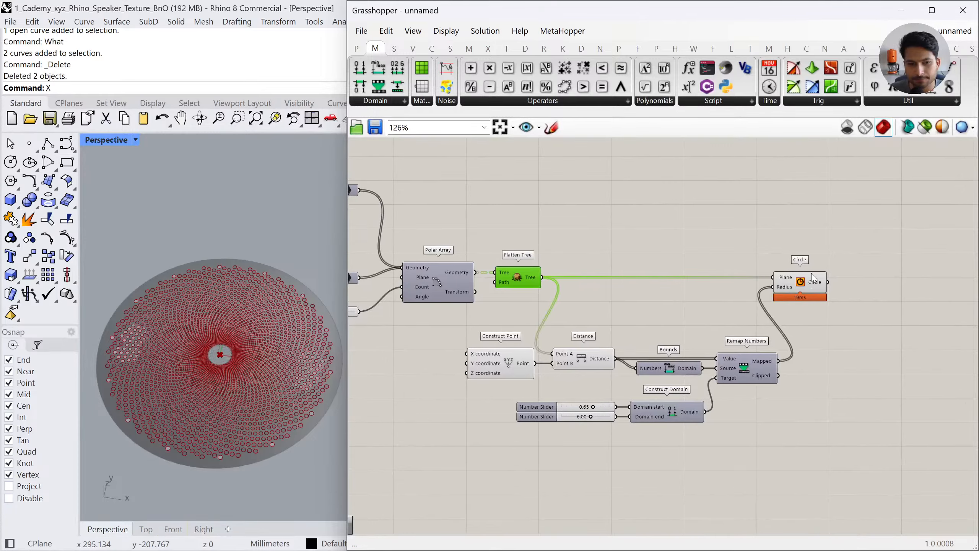
click(811, 273)
click(813, 364)
right_drag(251, 386, 290, 406)
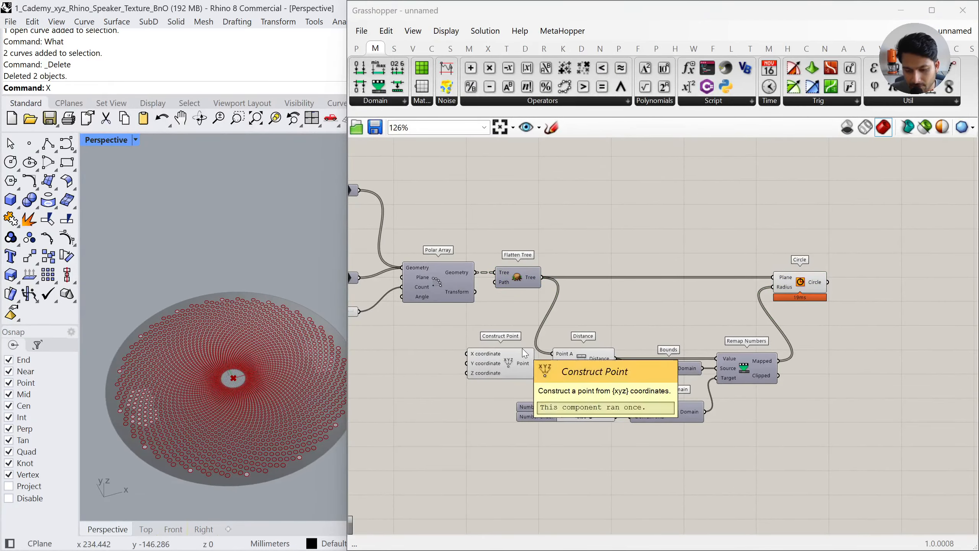
right_drag(574, 335, 613, 333)
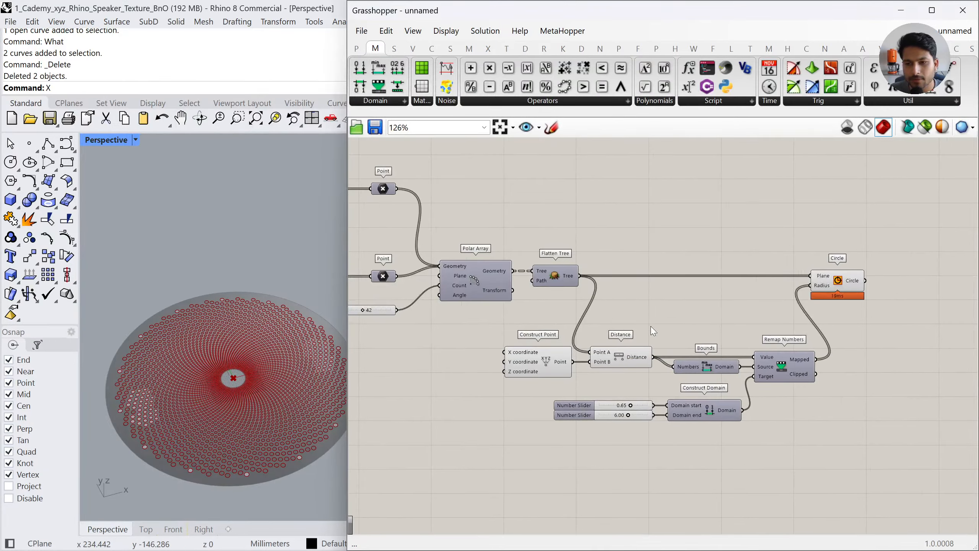
click(854, 287)
click(745, 280)
Uncover the Rhino layer list and turn on the 9 Grasshopper layer
drag(628, 1, 627, 380)
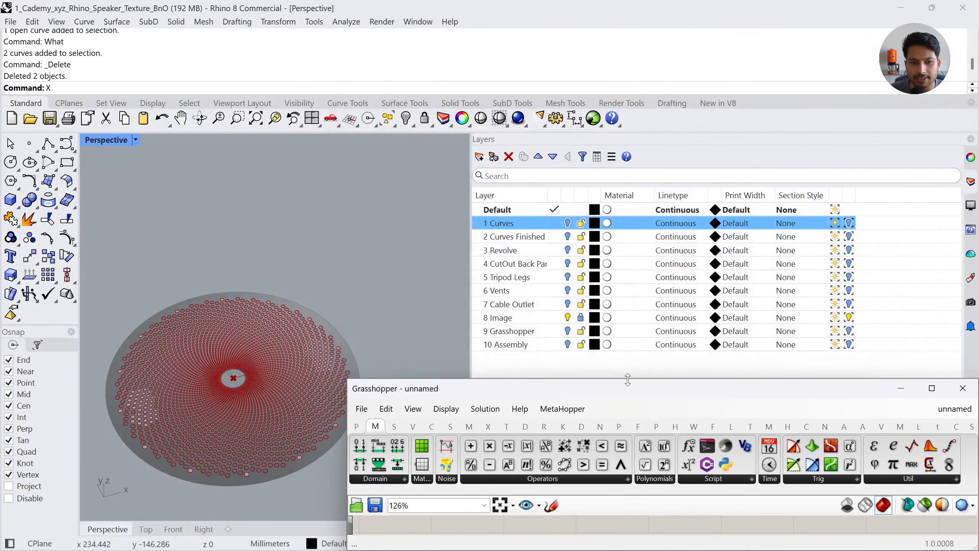
click(568, 330)
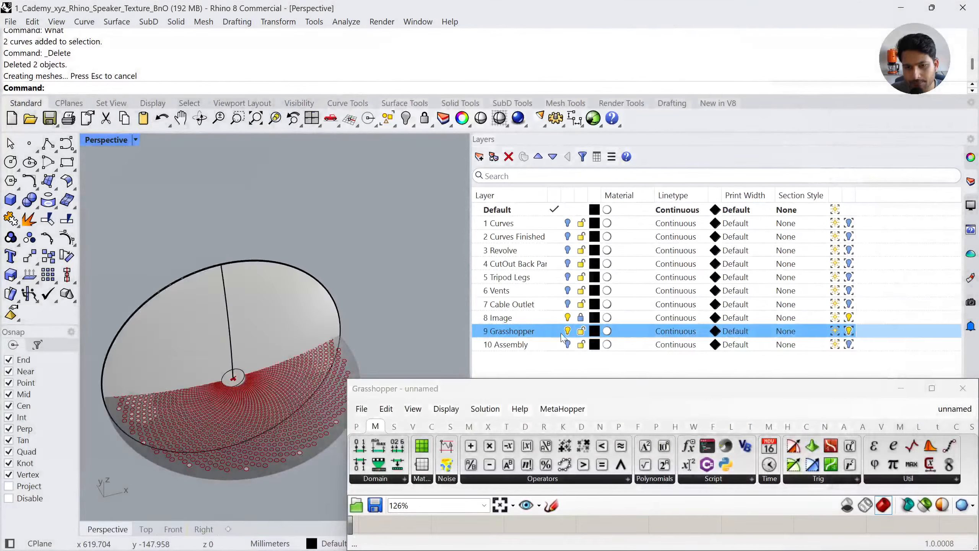
Show the layers from 3 Revolve through 7 Cable Outlet to look over the other models, and hide them again
click(567, 304)
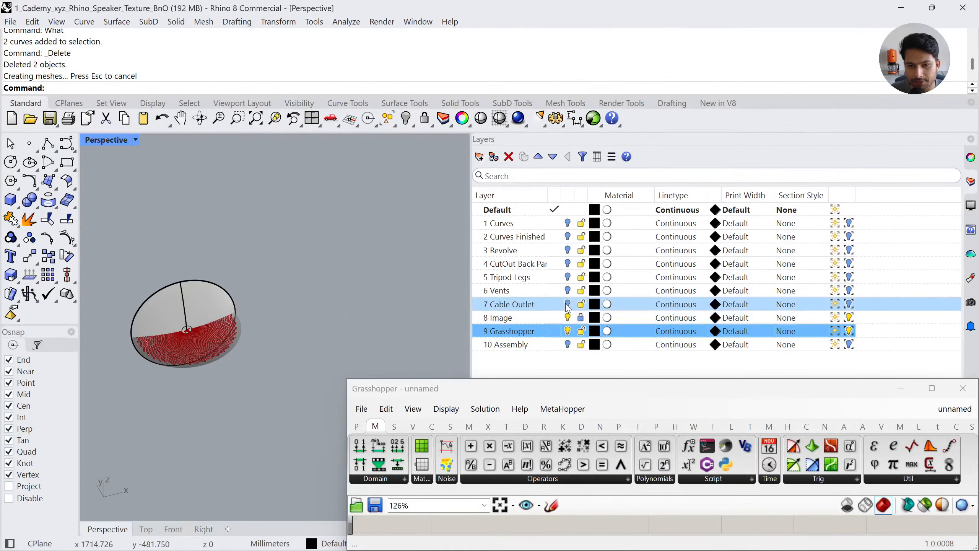
click(568, 290)
click(568, 277)
click(567, 264)
click(568, 249)
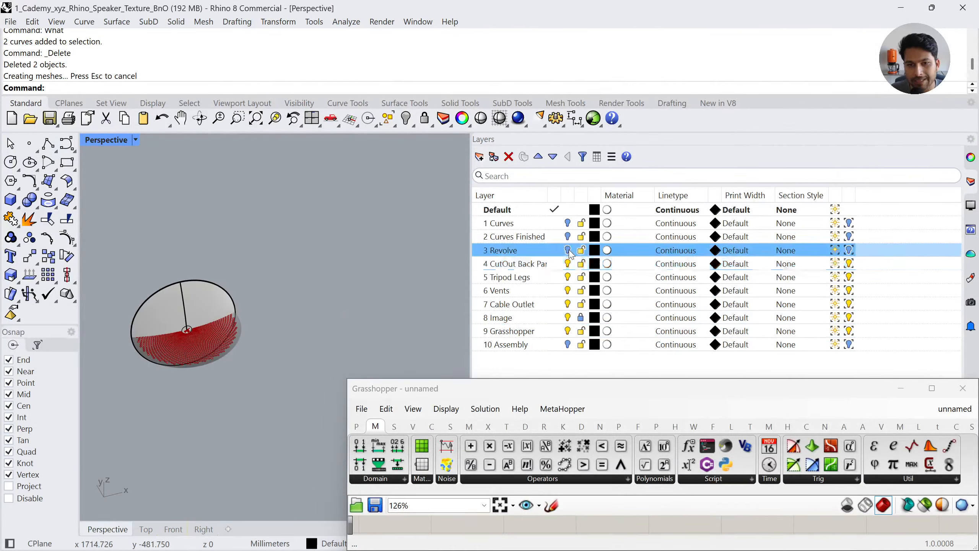
right_drag(317, 324, 208, 407)
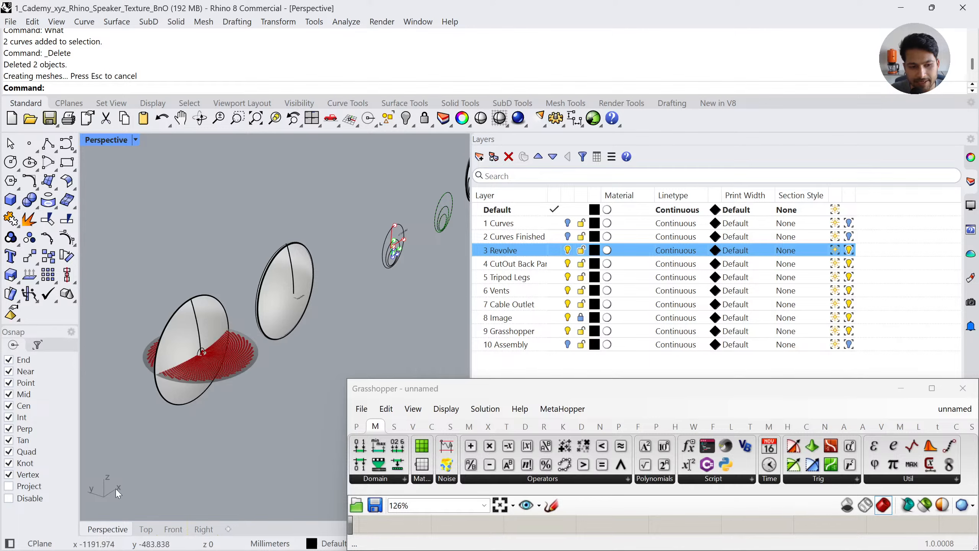
right_drag(285, 361, 313, 343)
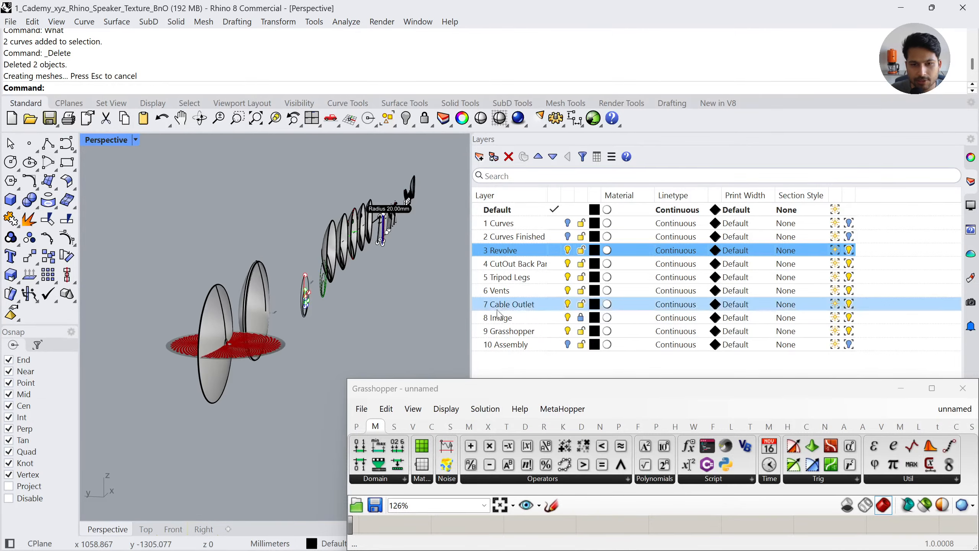
click(568, 304)
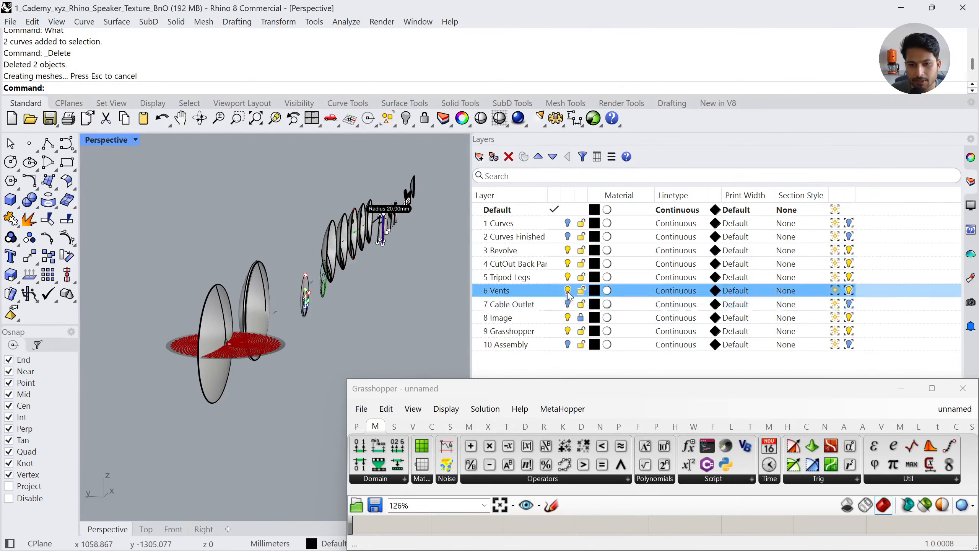
click(567, 291)
click(567, 277)
click(568, 263)
click(568, 249)
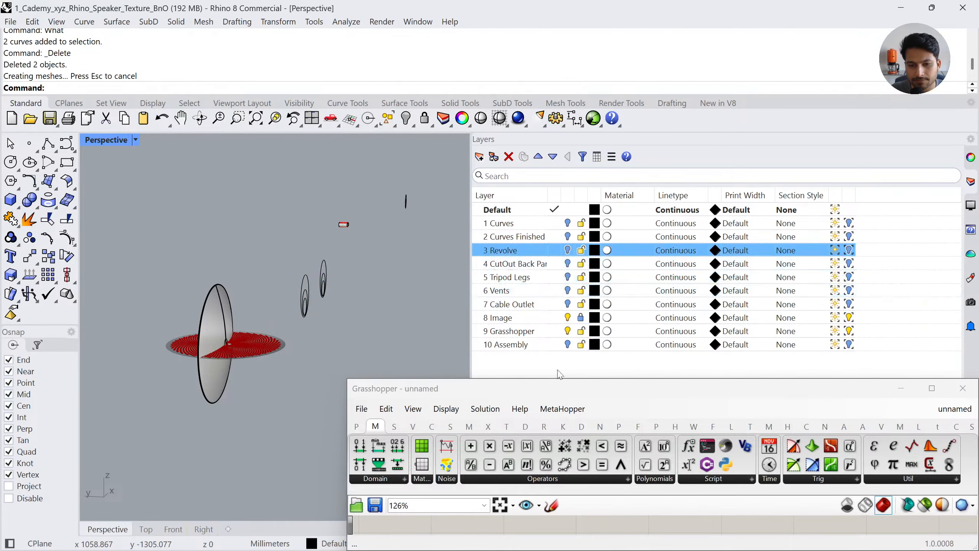
Restore the Grasshopper canvas beside the viewport and zoom Perspective to the selected upright speaker shell and its curve
drag(560, 388, 977, 228)
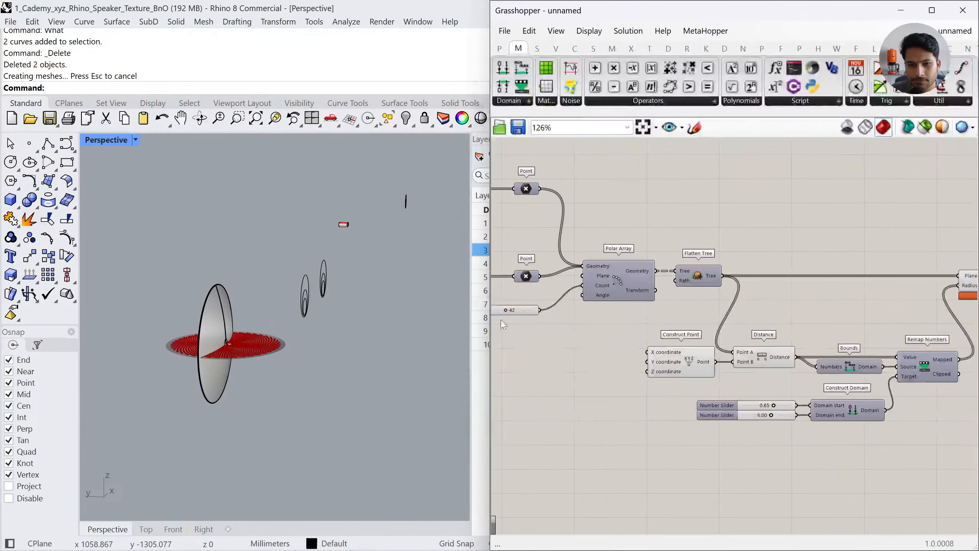
drag(487, 328, 368, 343)
right_drag(855, 333, 724, 332)
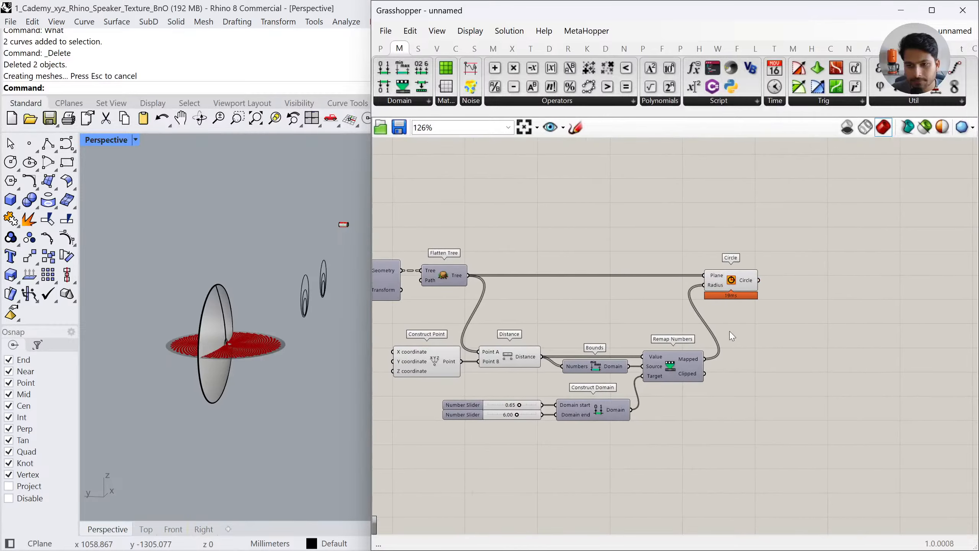
right_drag(268, 376, 140, 367)
scroll(140, 365, up, 5)
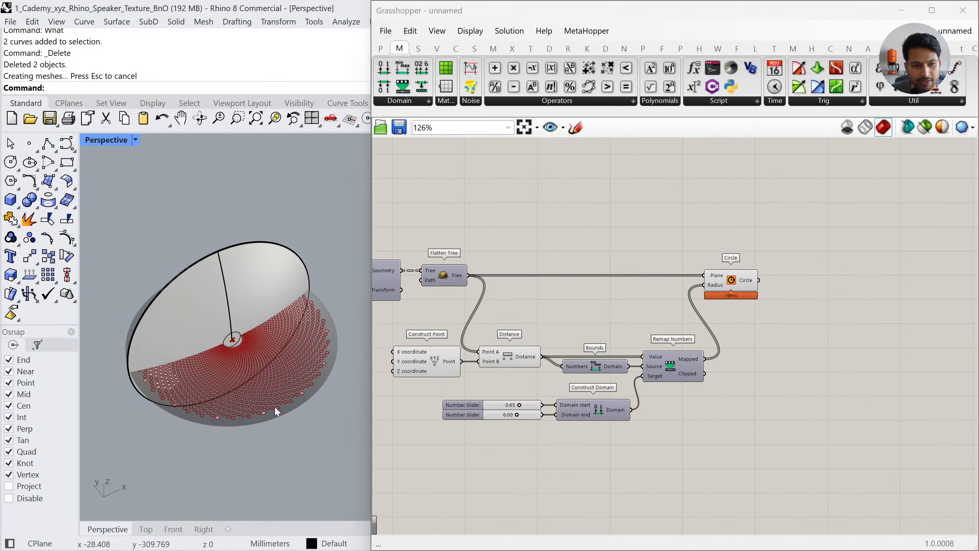
drag(276, 409, 216, 344)
text(zs)
key(Return)
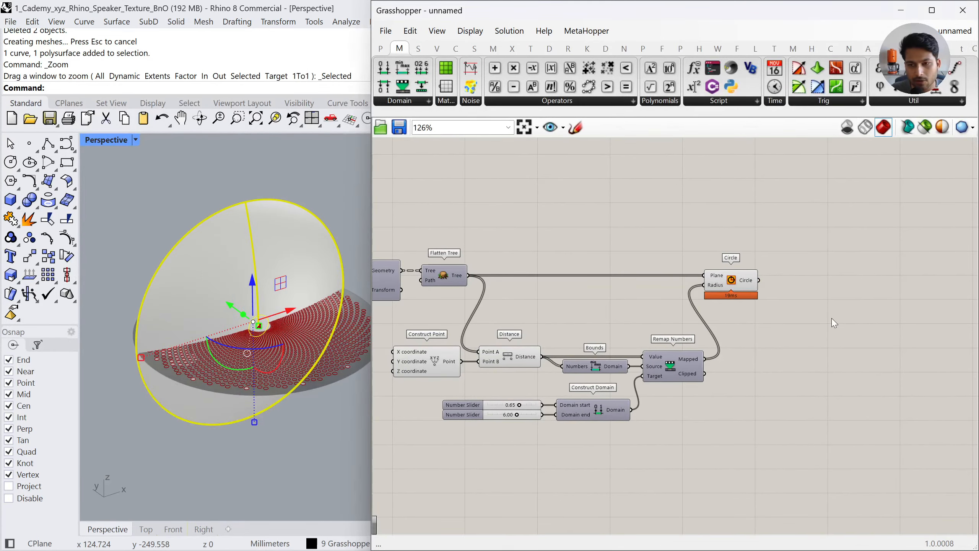
Add an Orient transform component to the canvas beyond the Circle component
double_click(817, 318)
text(orient)
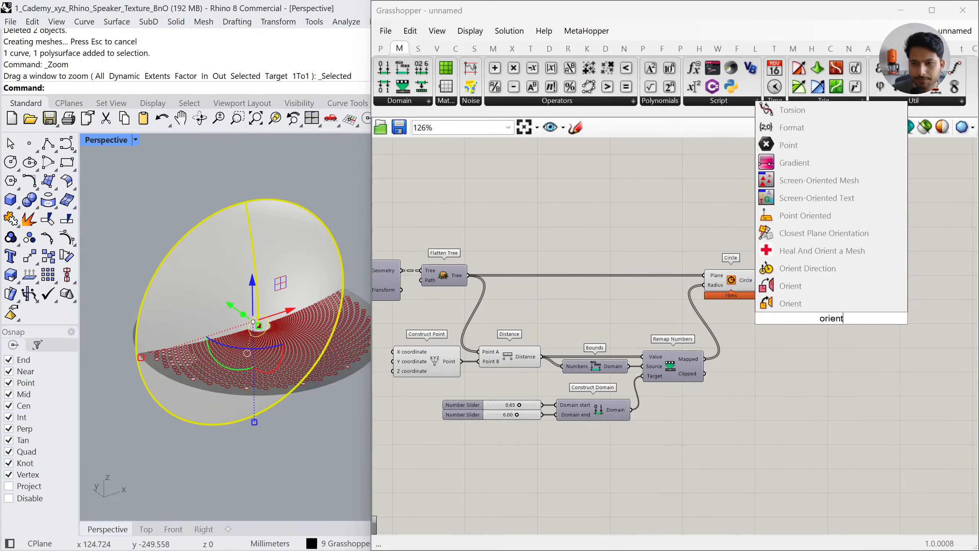
click(821, 290)
click(827, 331)
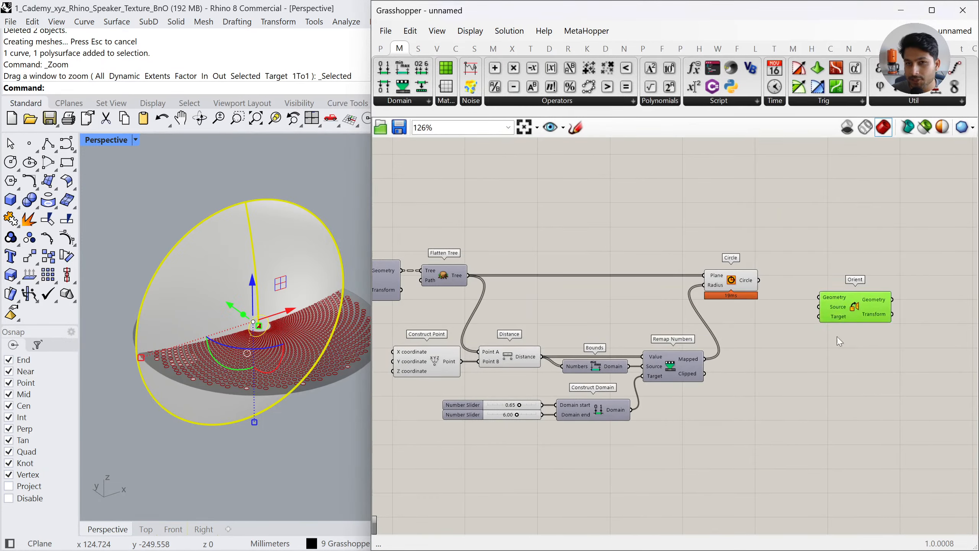
click(841, 341)
Connect the Circle output to Orient's Geometry input and align the Orient component with Circle
scroll(778, 340, up, 2)
scroll(728, 327, up, 2)
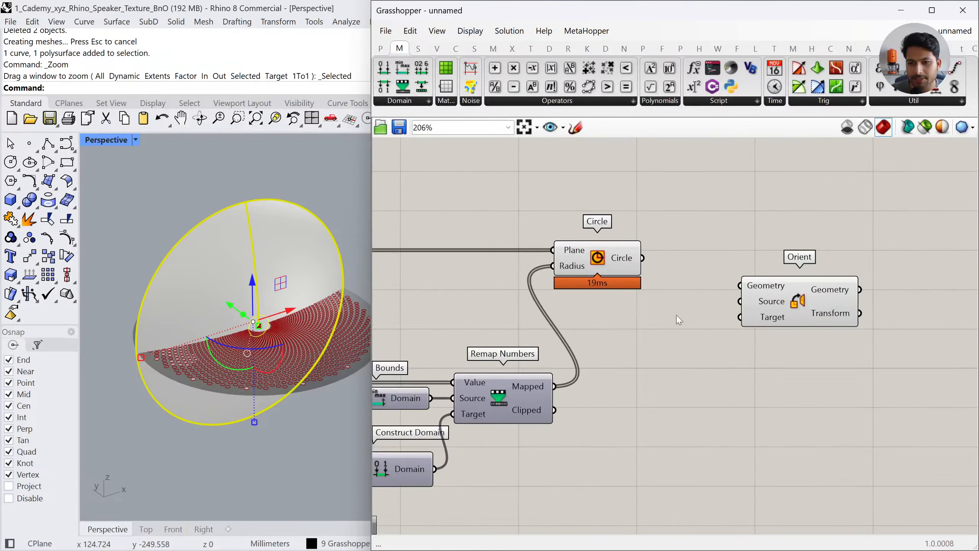
drag(643, 258, 739, 286)
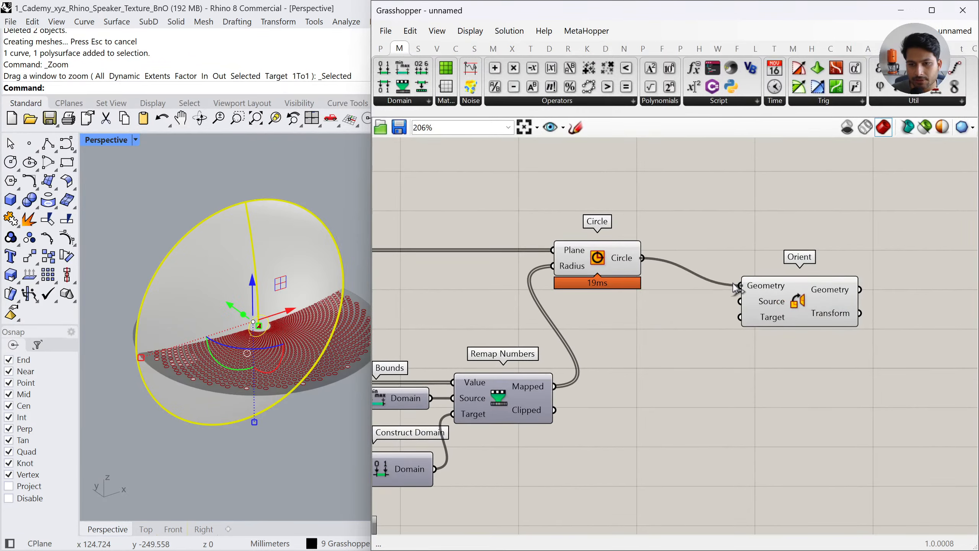
drag(794, 302, 844, 275)
click(789, 376)
click(308, 519)
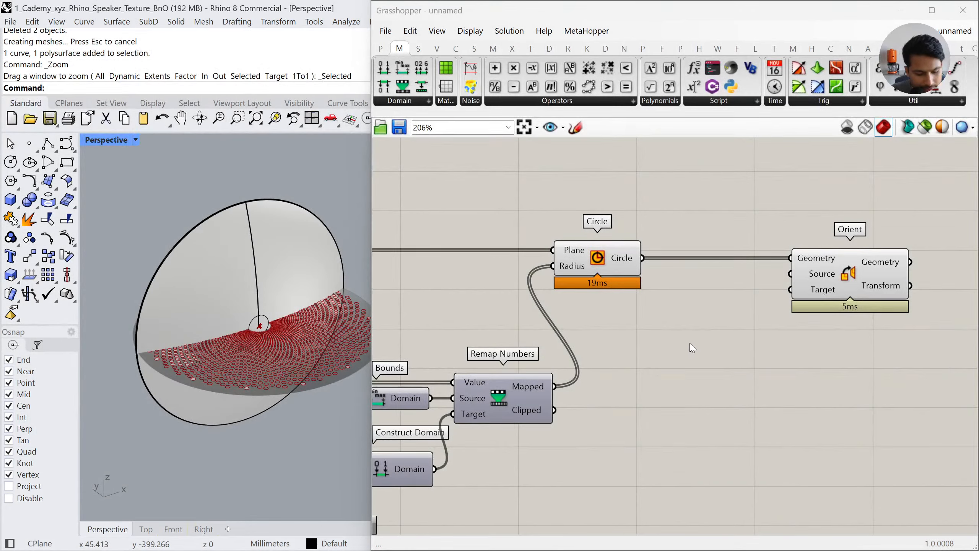
Add an XZ Plane component and connect its Plane output to Orient's Target input
double_click(690, 343)
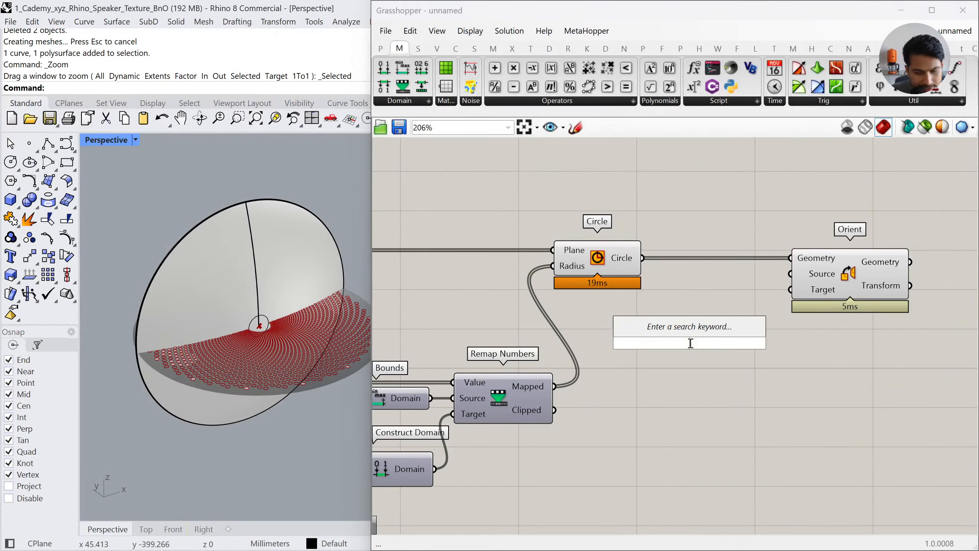
text(xz)
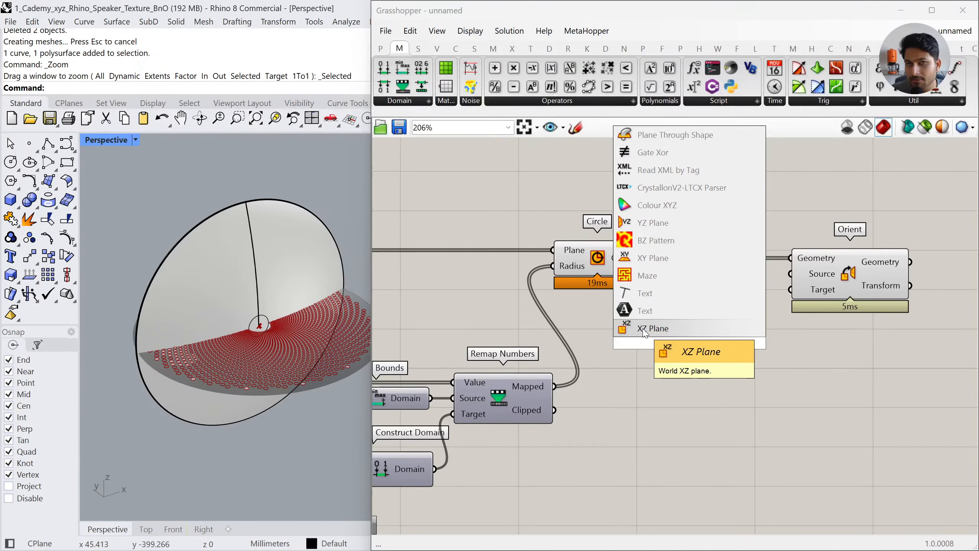
click(649, 329)
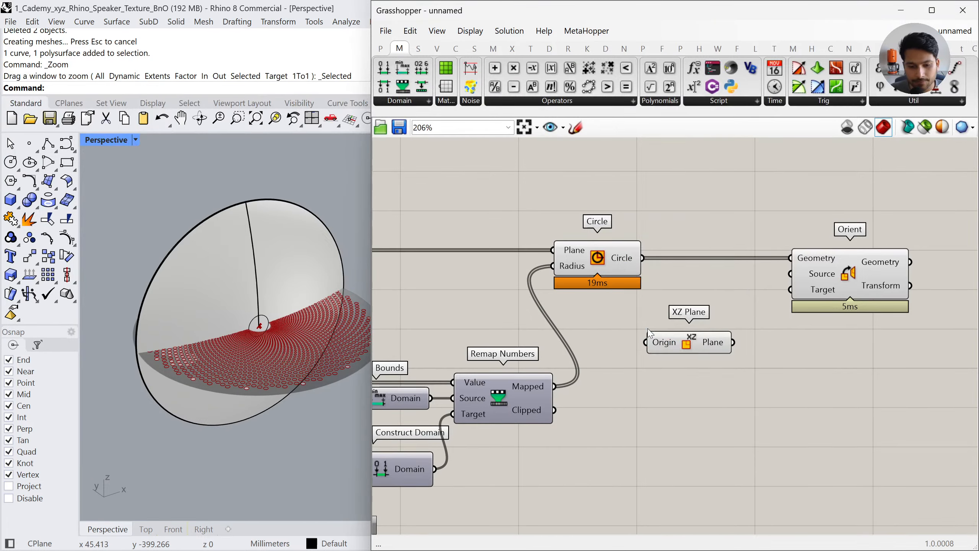
drag(790, 289, 734, 332)
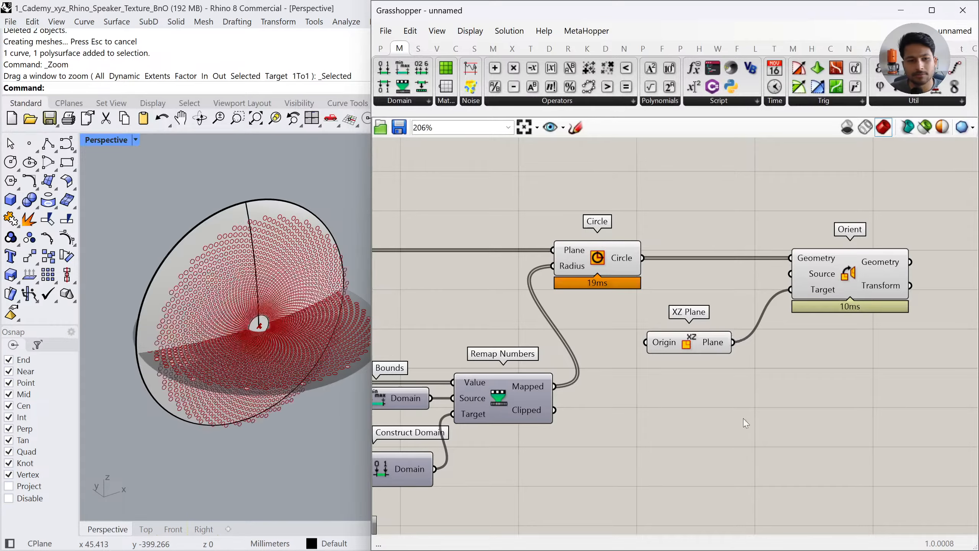
Turn off the preview of the Circle component so only the oriented circles are displayed
right_drag(247, 435, 222, 361)
drag(623, 342, 498, 252)
middle_click(539, 276)
click(578, 237)
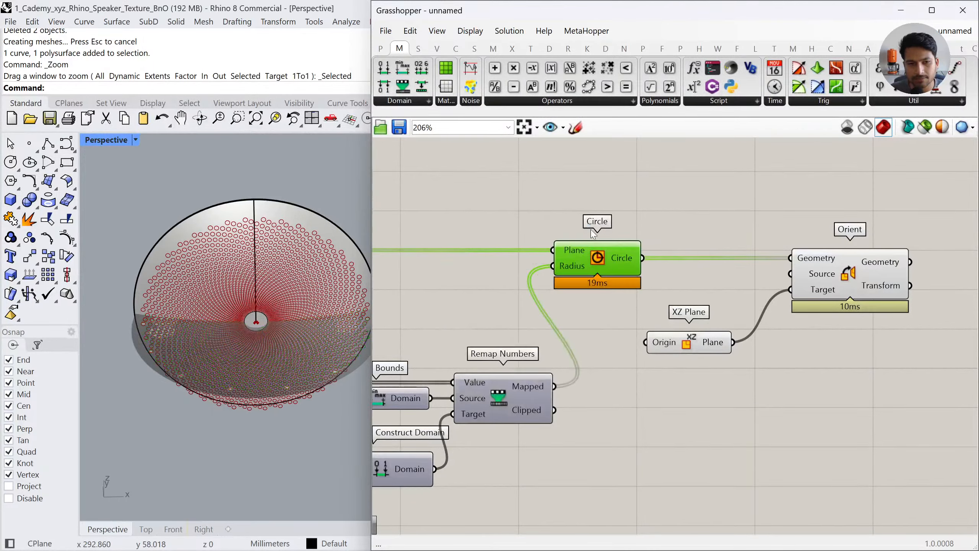
Zoom the Front view to the speaker shell and compare the oriented circles with its outline
right_drag(274, 376, 219, 508)
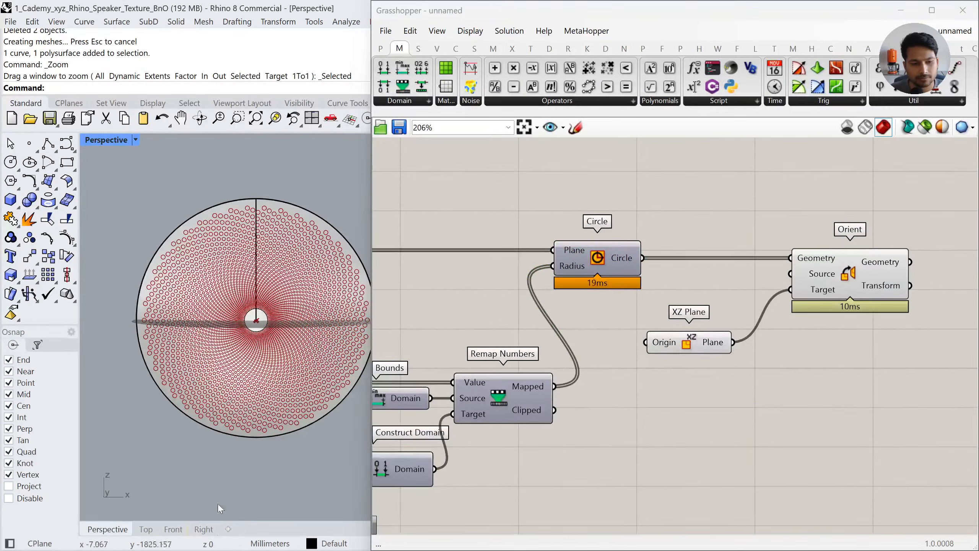
click(173, 529)
click(255, 118)
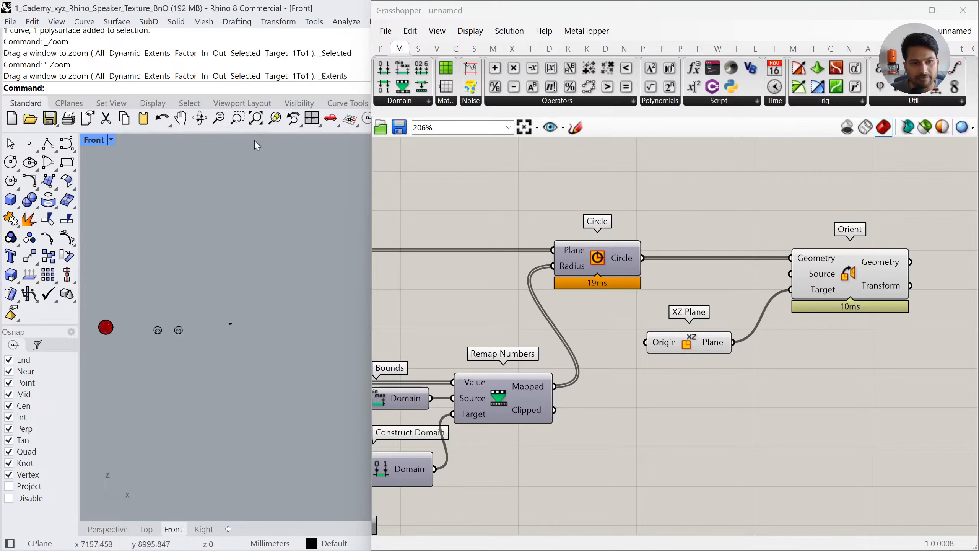
drag(139, 311, 104, 350)
key(z)
key(s)
key(Return)
key(Escape)
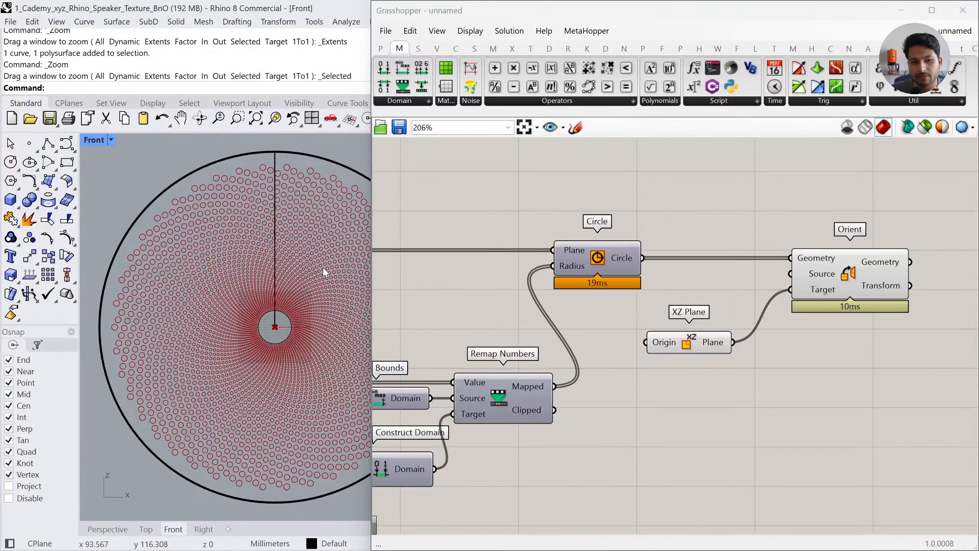
Move the Orient component closer to Circle and view the oriented circles in Perspective and in the Top view
drag(847, 292, 807, 292)
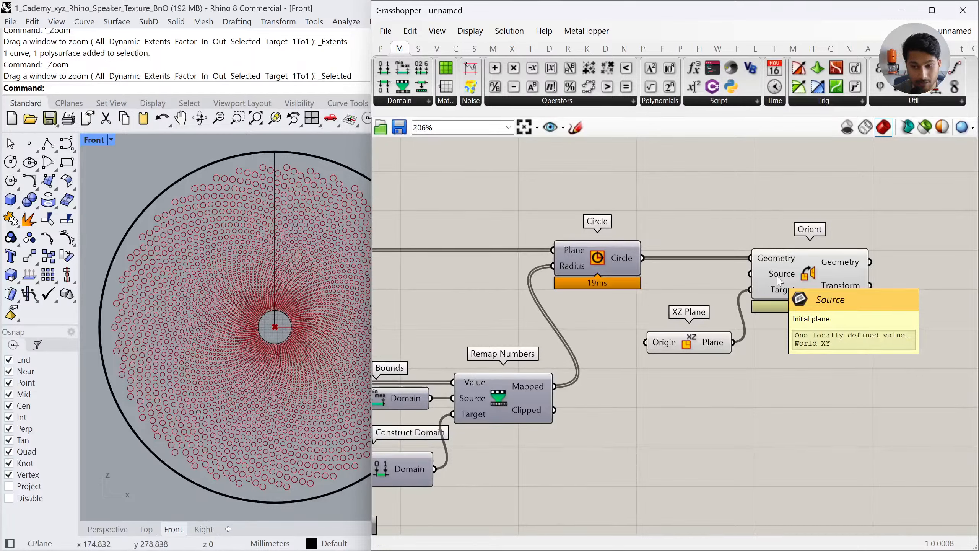
click(107, 529)
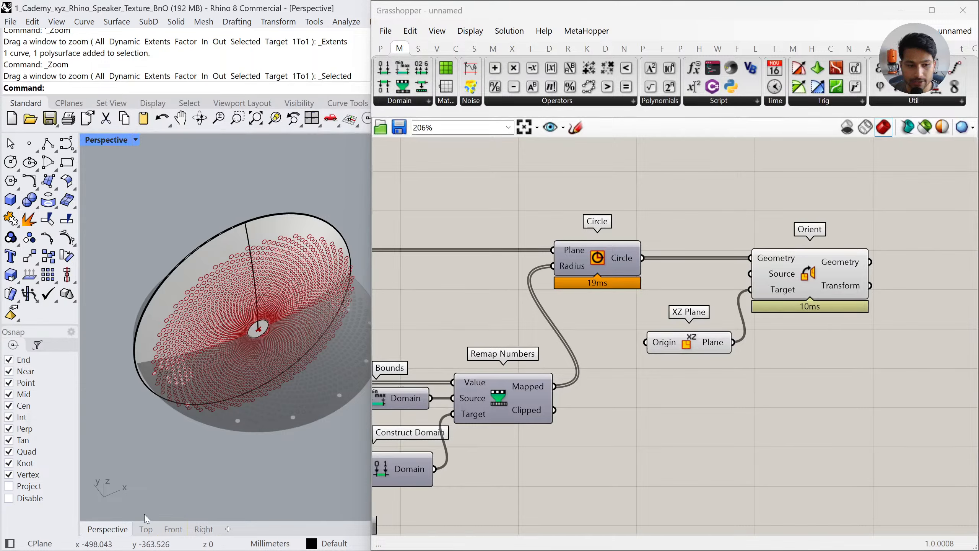
click(147, 529)
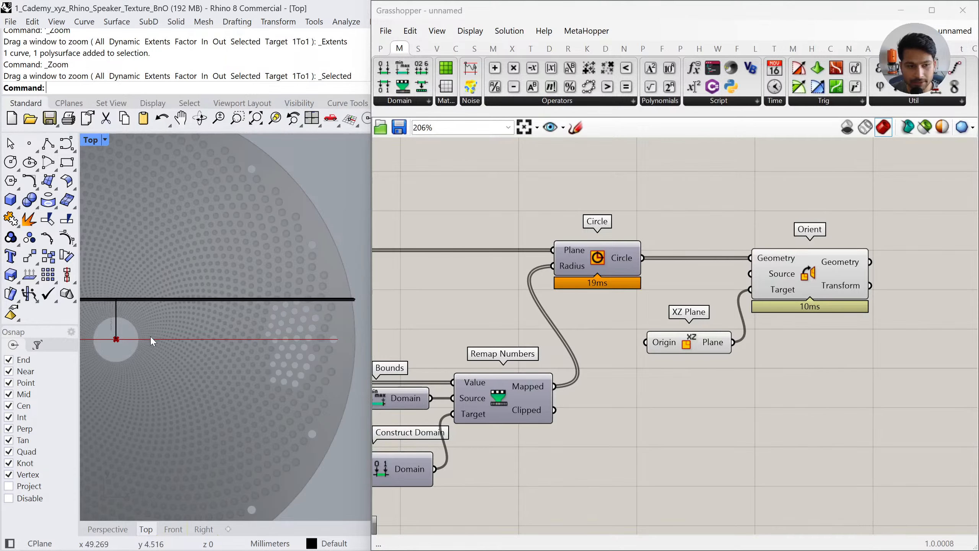
Show the points of the Polar Array that feeds Flatten Tree in the Top view, and hide their preview again
scroll(840, 292, down, 3)
right_drag(486, 275, 628, 279)
scroll(628, 276, up, 2)
click(607, 265)
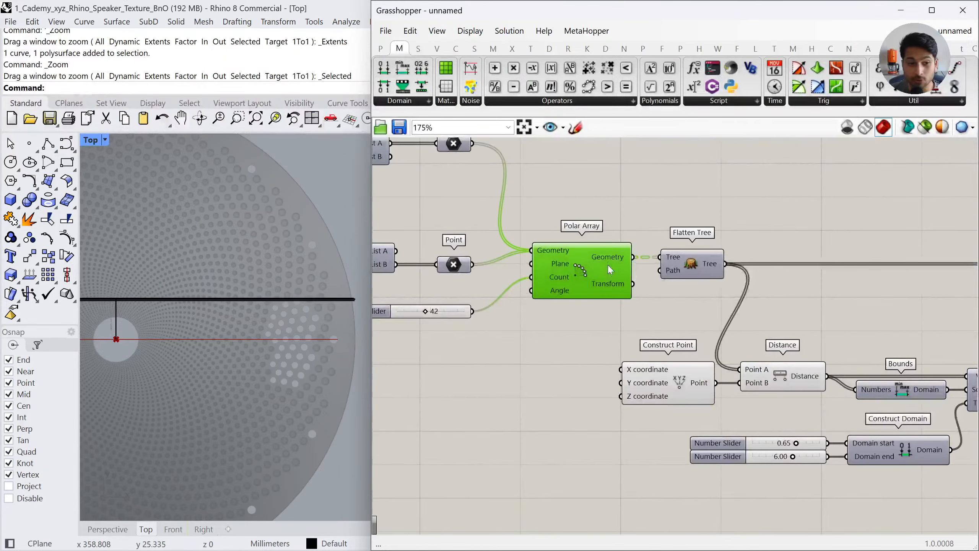
middle_click(592, 232)
click(619, 208)
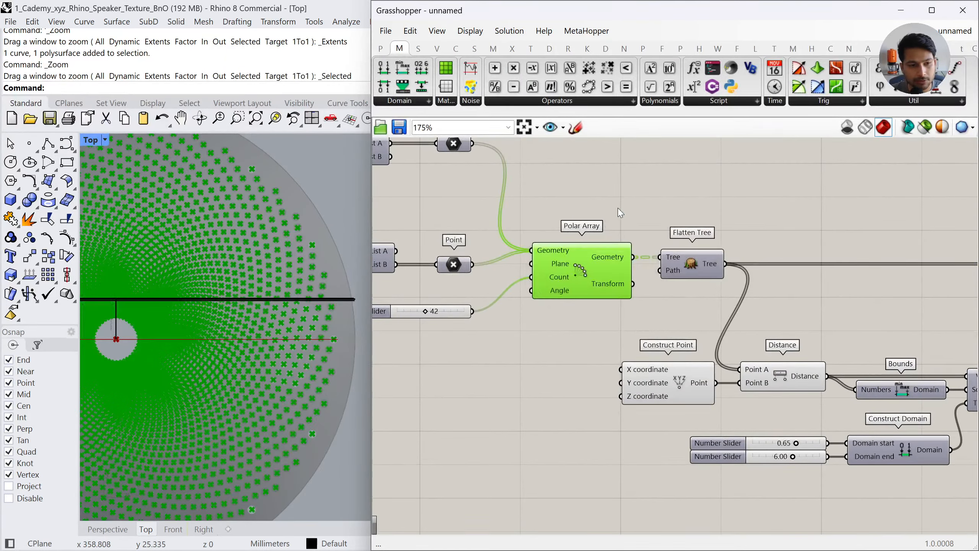
click(645, 185)
click(616, 247)
middle_click(640, 232)
click(666, 192)
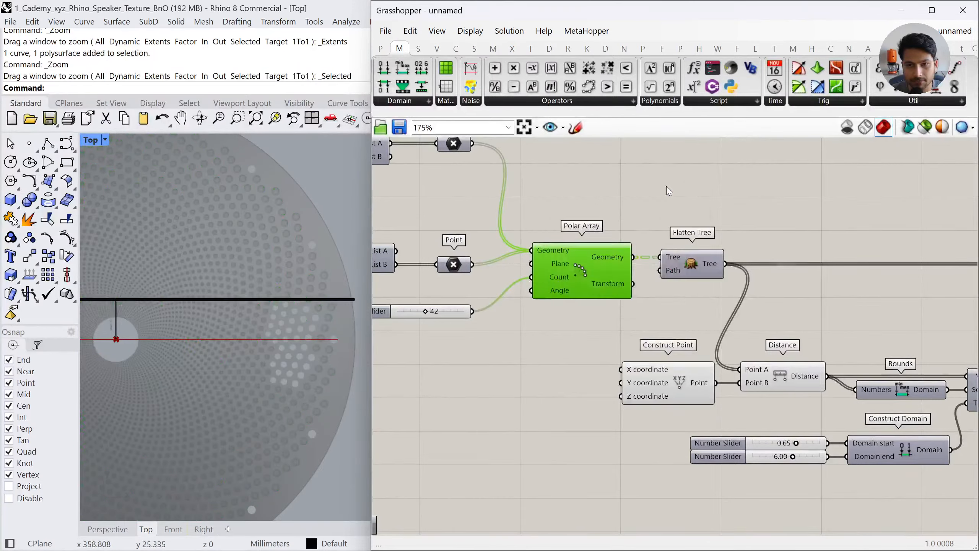
Turn on the preview of the Polar Array fed by the Interpolate curve to display the spiral curves
right_drag(463, 177, 767, 257)
scroll(767, 257, down, 2)
right_drag(399, 242, 572, 301)
click(572, 300)
middle_click(579, 294)
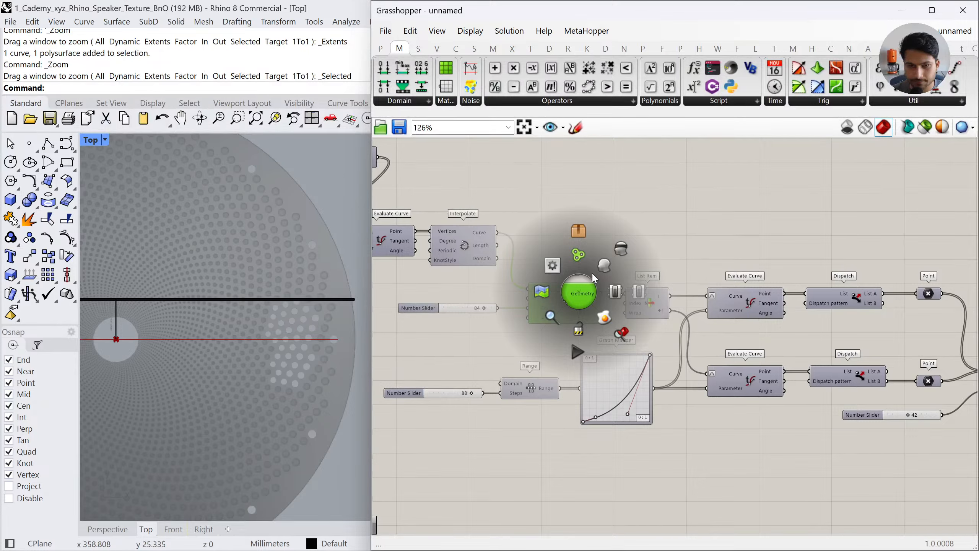
click(594, 272)
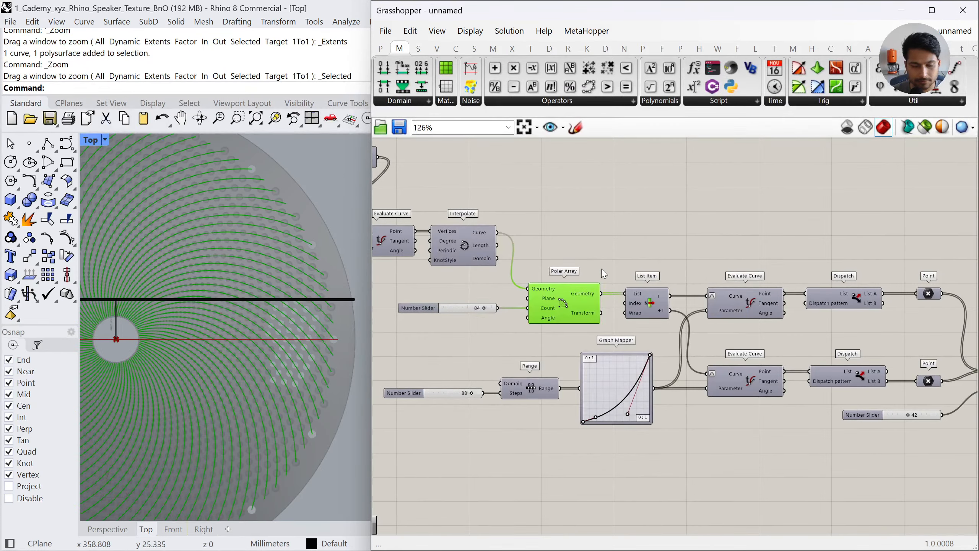
click(602, 270)
Add a Mirror component above the spiral curves' Polar Array and connect that array's Geometry output to Mirror's Geometry input
double_click(600, 242)
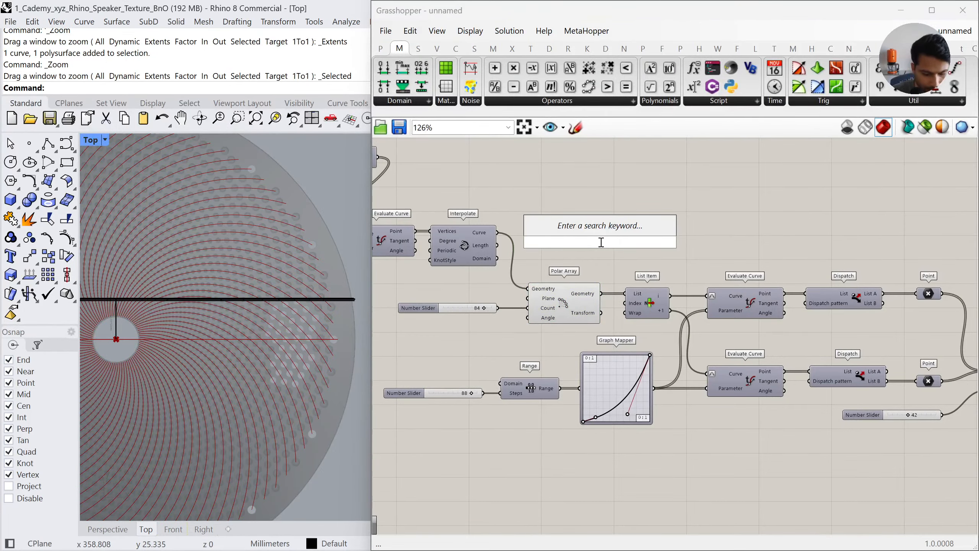
text(mirror)
click(609, 212)
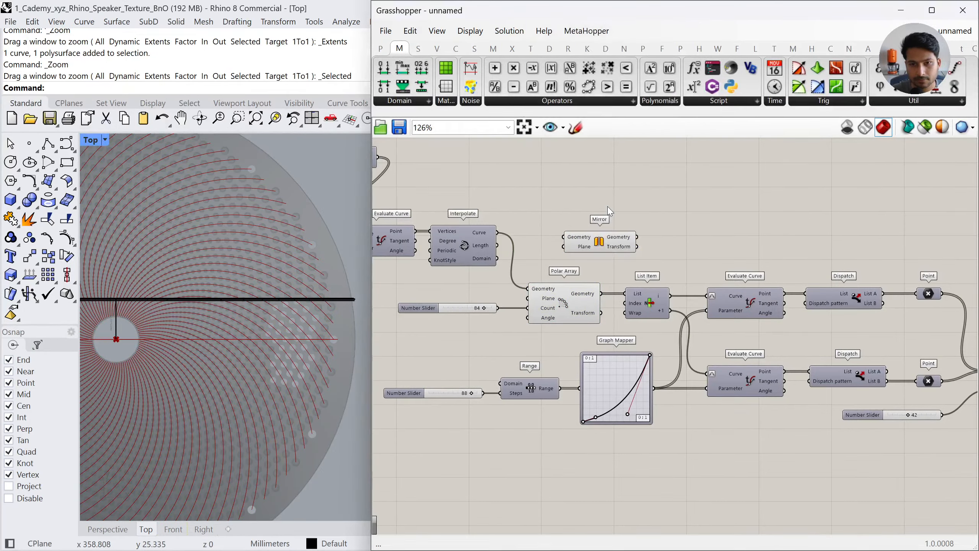
drag(563, 248, 563, 239)
Highlight the Mirror and Polar Array curves together and examine how their crossings relate to the shell's hole pattern
click(600, 238)
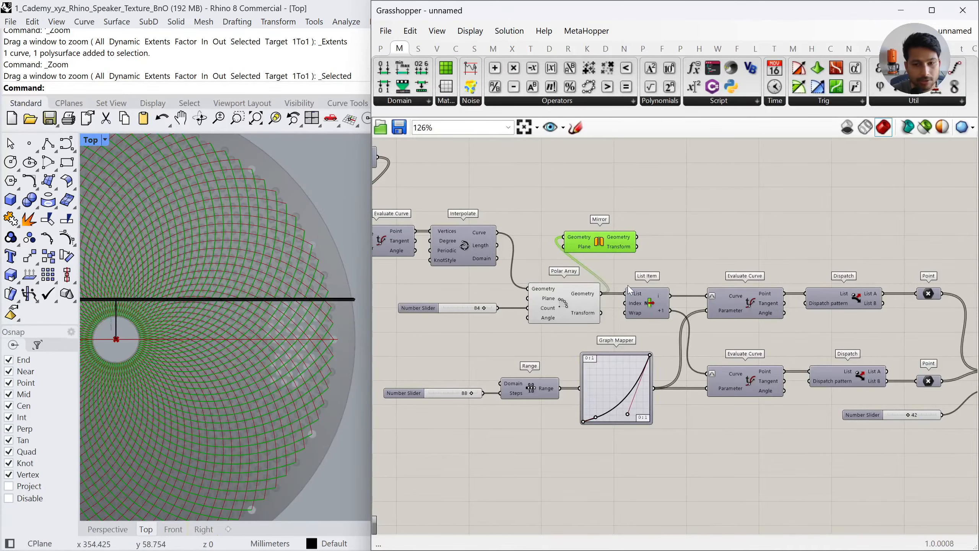
shift+click(578, 301)
scroll(157, 329, up, 3)
scroll(157, 328, up, 3)
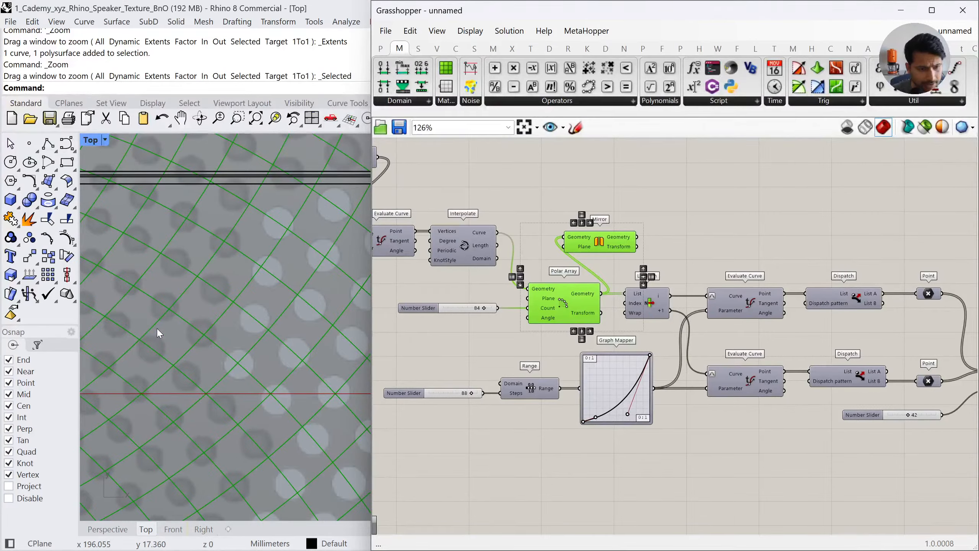
scroll(158, 330, down, 6)
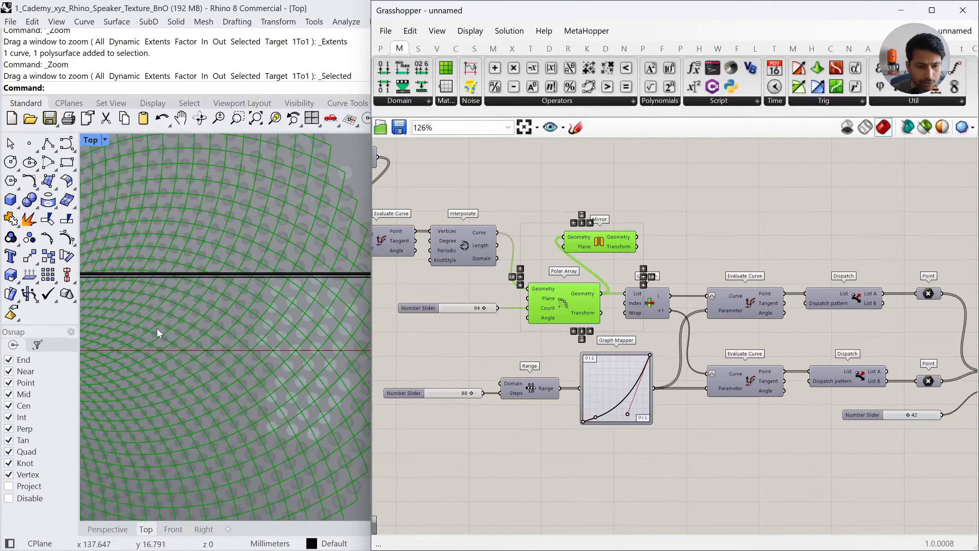
right_drag(157, 328, 284, 350)
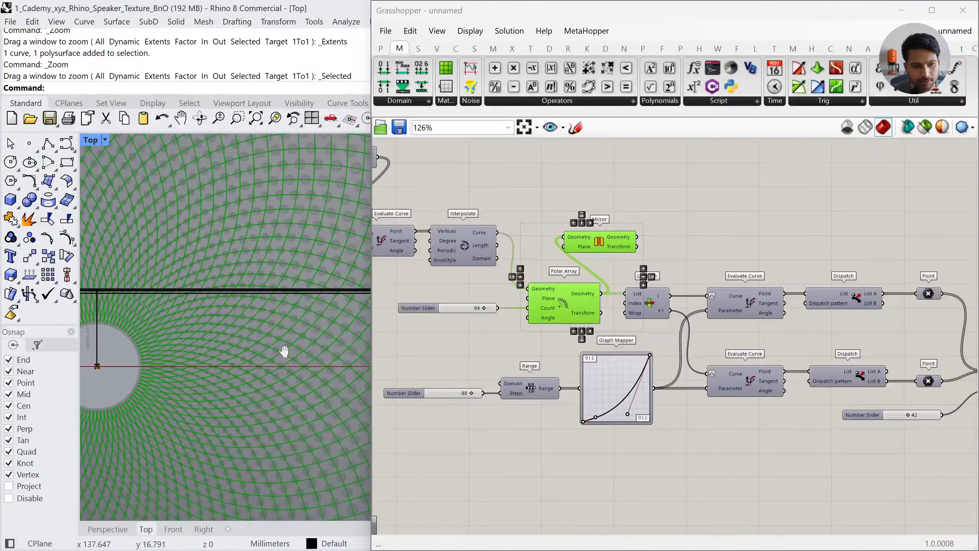
scroll(148, 359, up, 8)
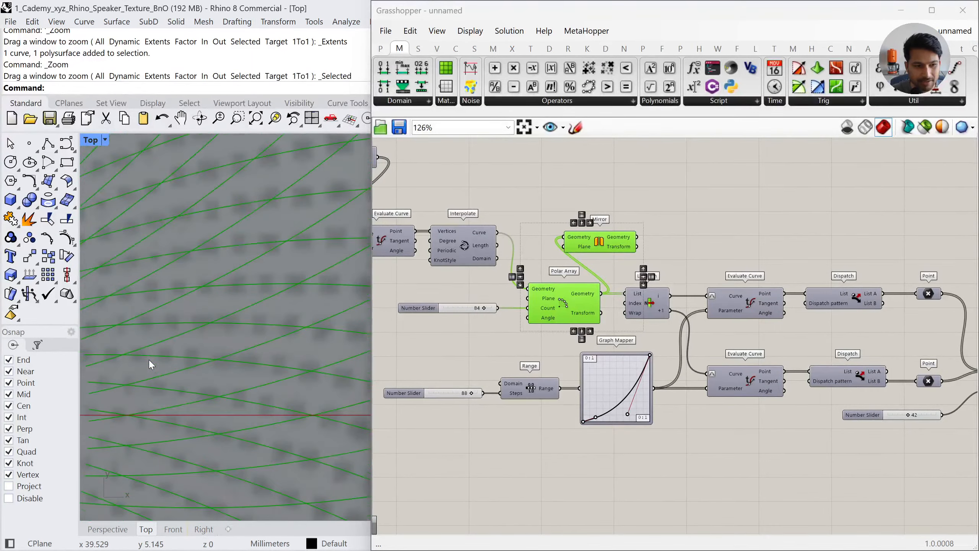
Delete the Mirror component connected to the Polar Array of curves
scroll(149, 359, down, 1)
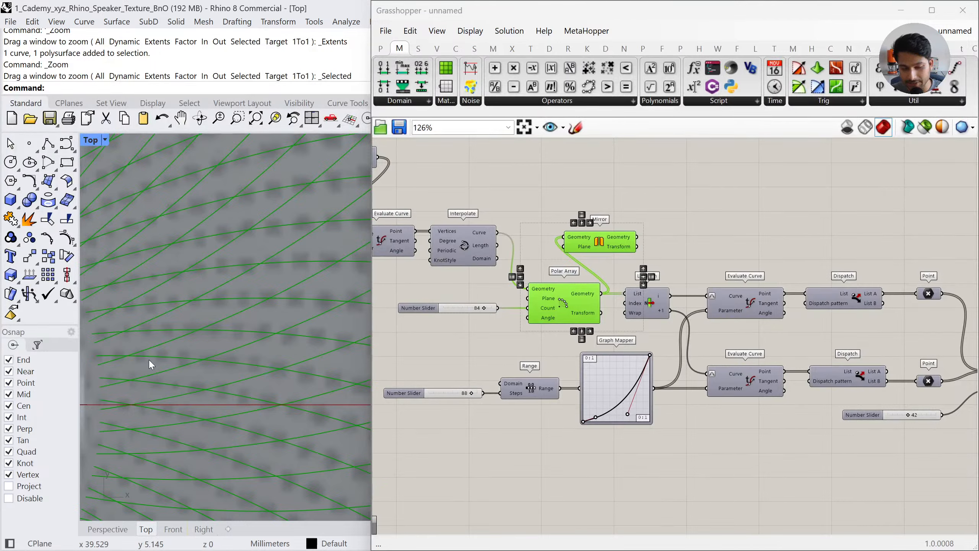
scroll(150, 361, down, 5)
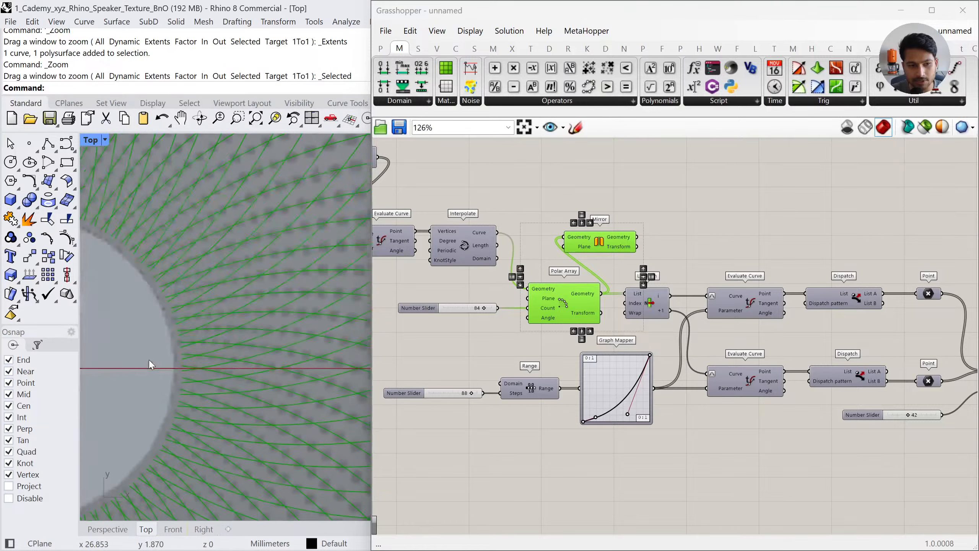
right_drag(149, 359, 126, 363)
scroll(94, 351, down, 5)
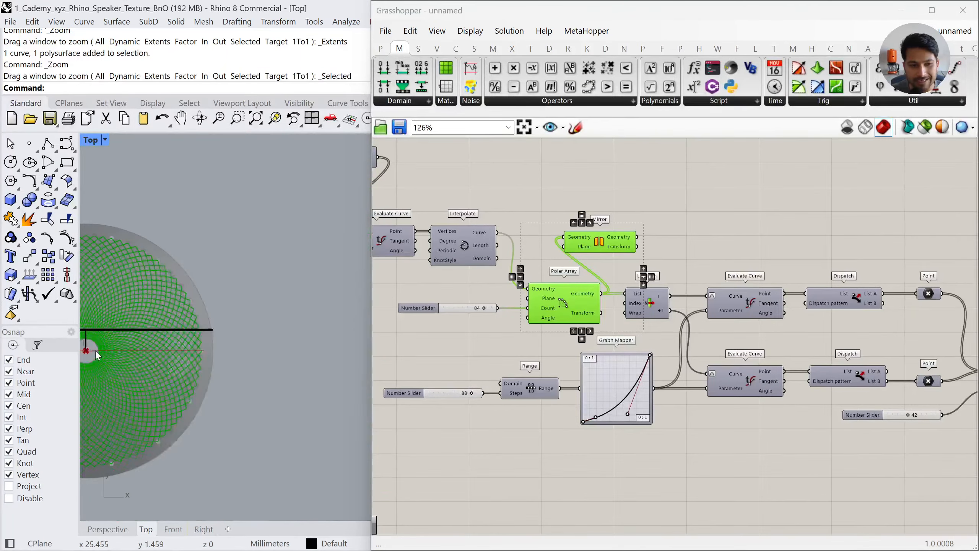
scroll(95, 350, up, 7)
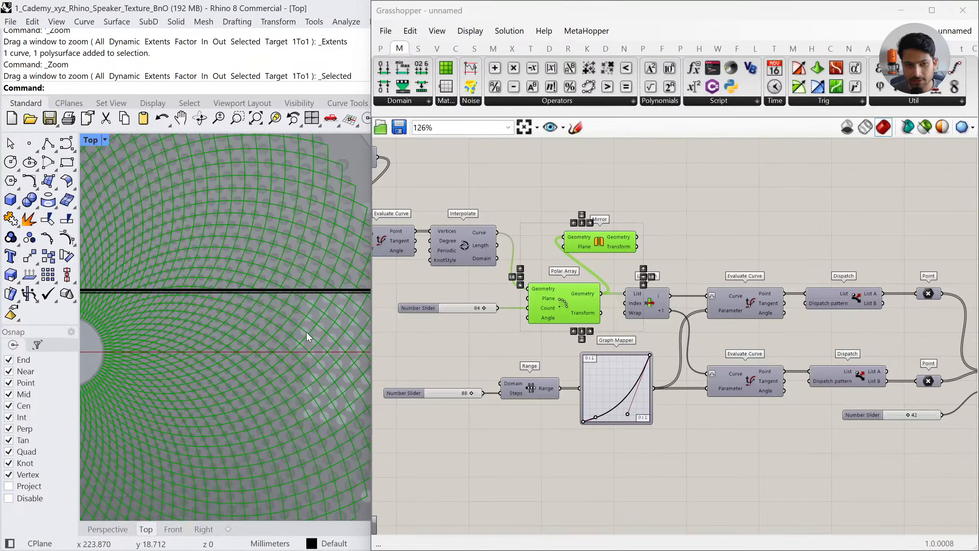
click(591, 234)
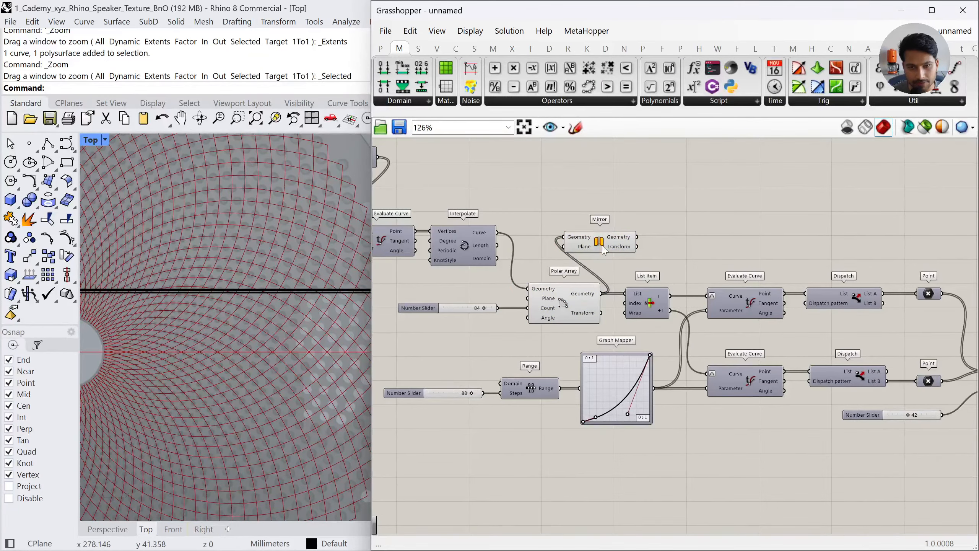
key(Delete)
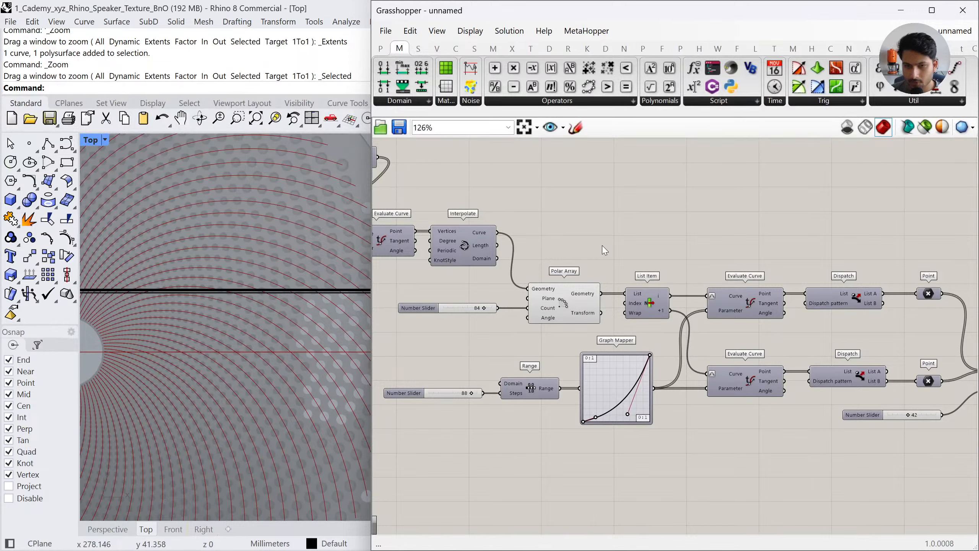
Turn off the preview of the Polar Array component that feeds List Item
scroll(608, 174, down, 2)
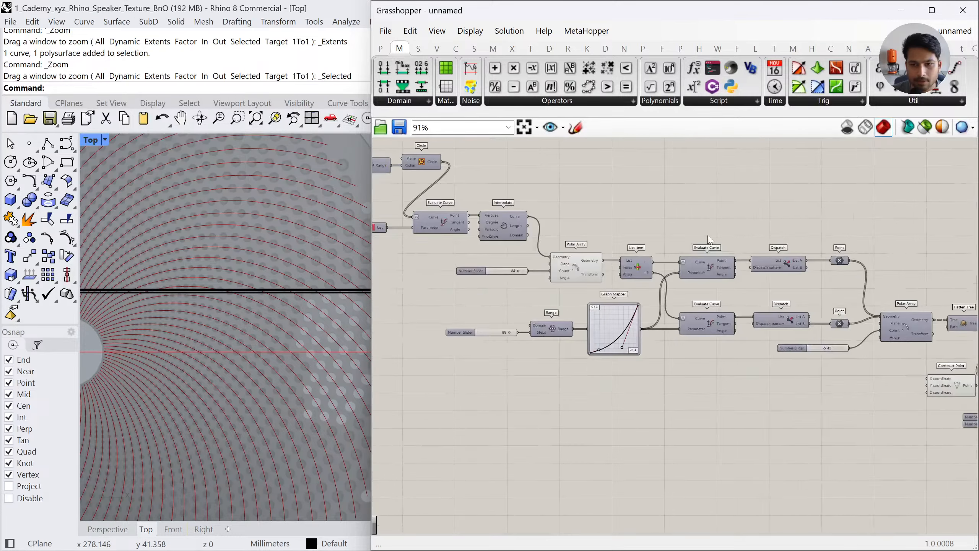
click(578, 270)
middle_click(636, 223)
click(675, 179)
click(674, 180)
right_drag(864, 246, 654, 243)
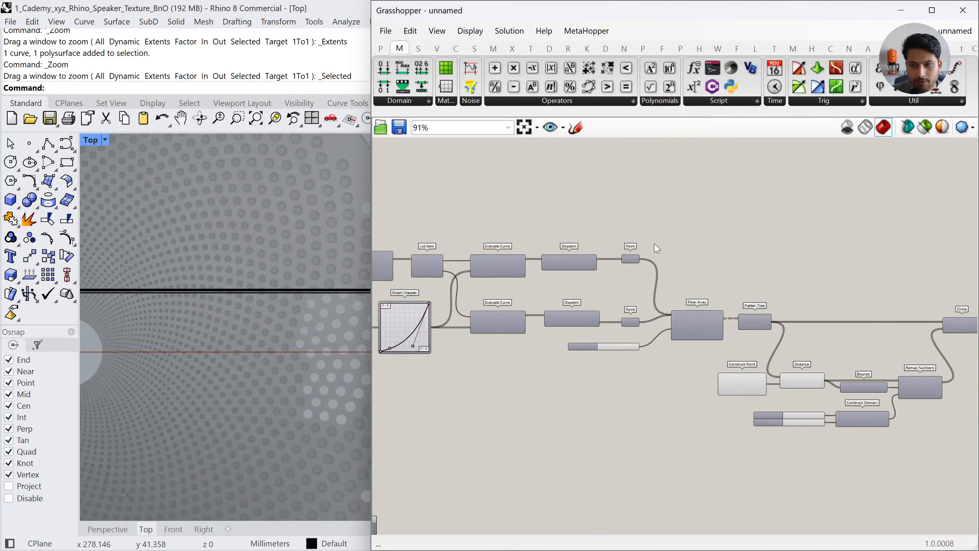
Select the Orient component and examine its oriented circles in Rhino's Perspective view
right_drag(952, 347, 605, 239)
scroll(710, 221, up, 3)
click(710, 221)
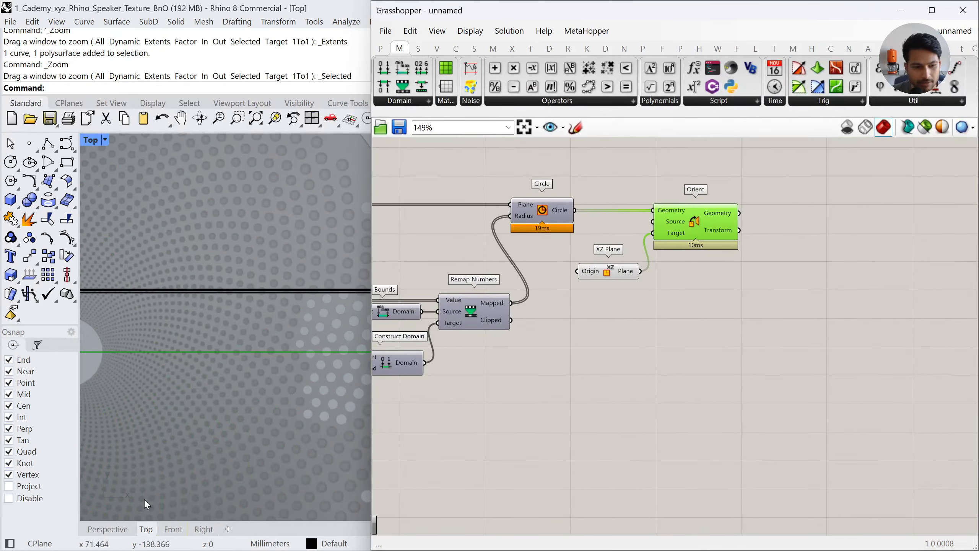
click(107, 529)
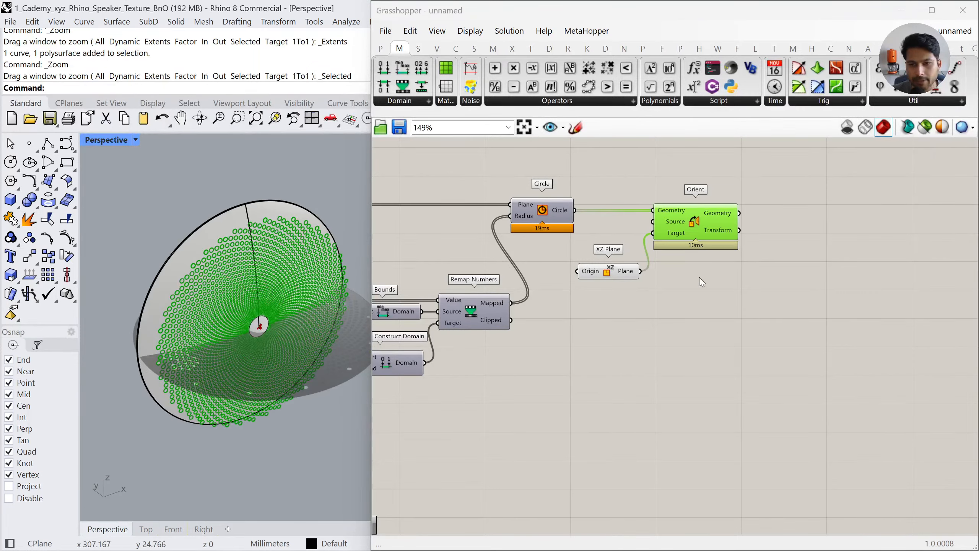
click(670, 282)
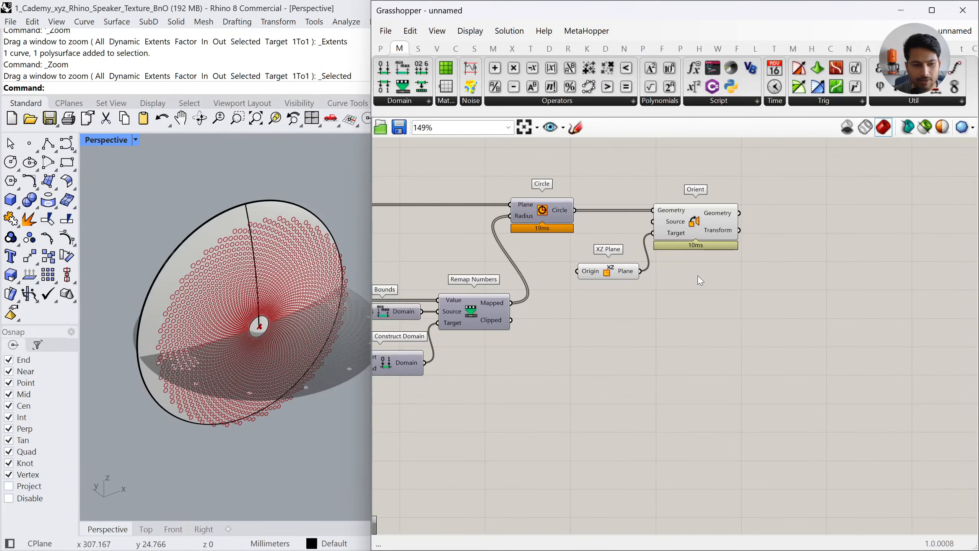
Add a Surface parameter beside Orient and feed it the Orient component's Geometry output
right_drag(725, 253, 656, 284)
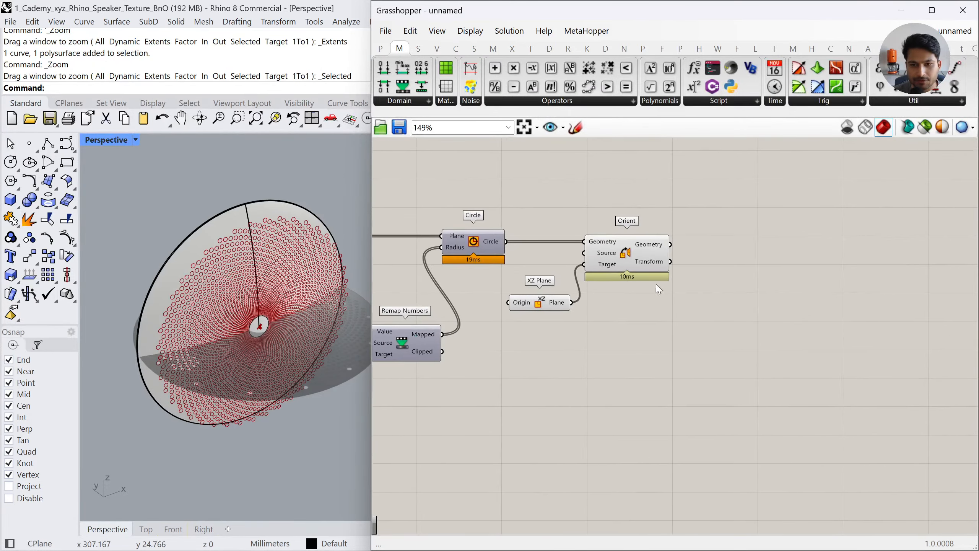
drag(540, 304, 530, 307)
click(654, 275)
mouse_move(646, 251)
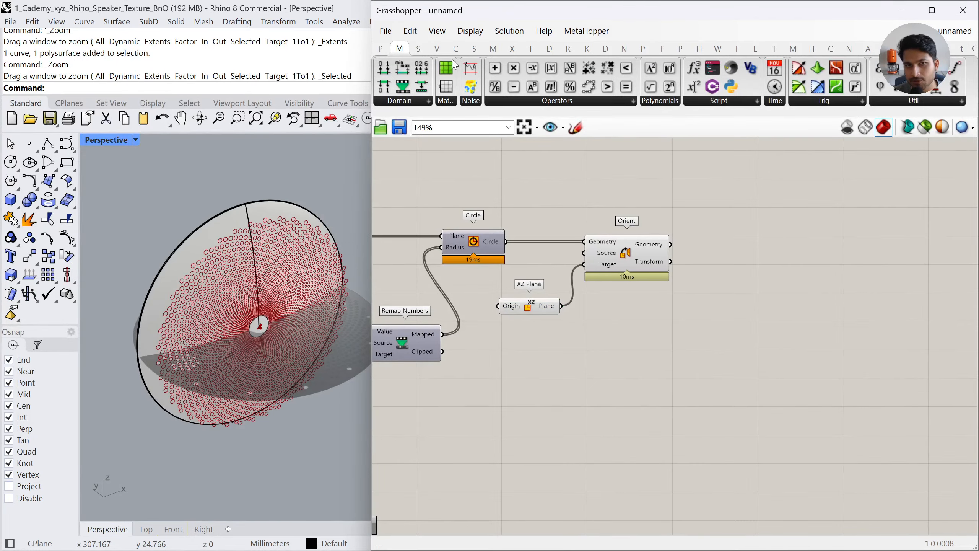
click(381, 49)
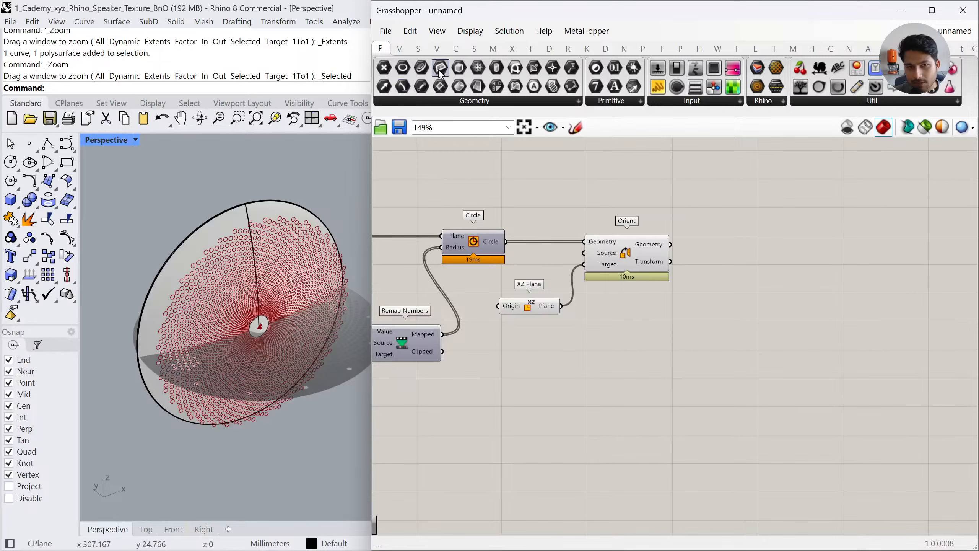
click(435, 100)
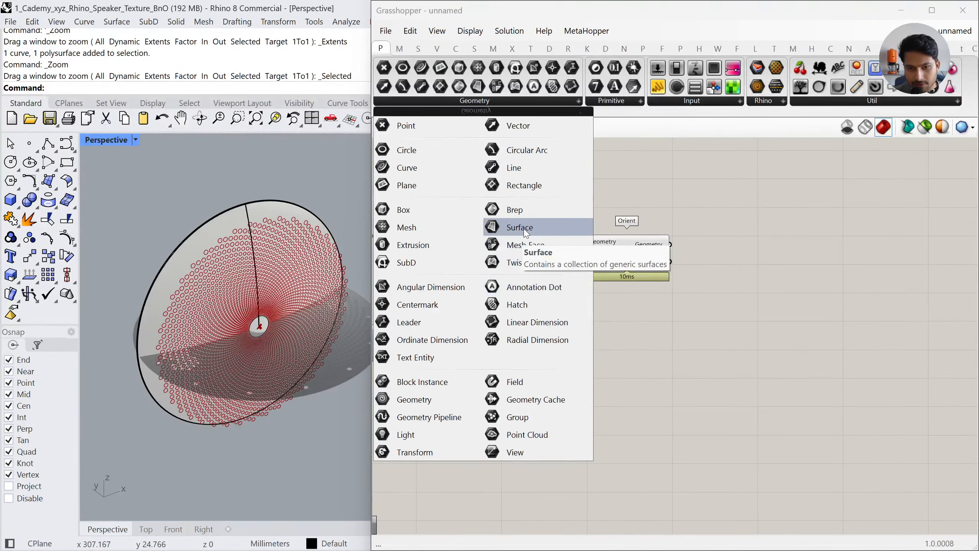
drag(519, 228, 700, 249)
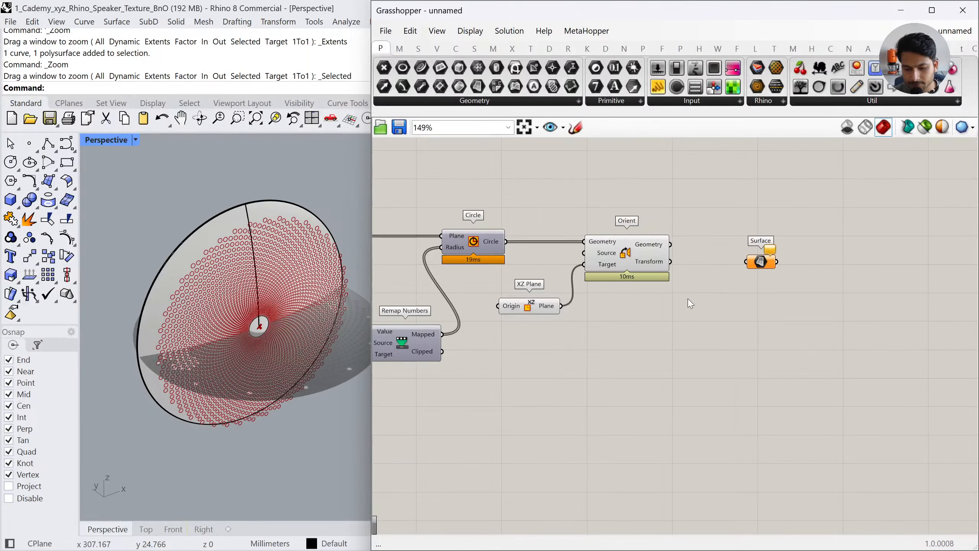
drag(670, 244, 745, 262)
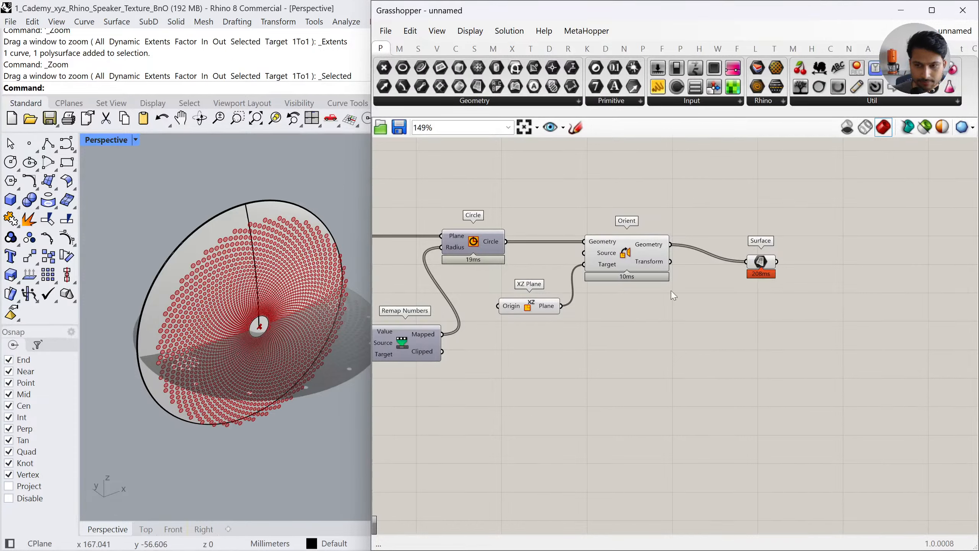
drag(761, 262, 719, 244)
click(733, 306)
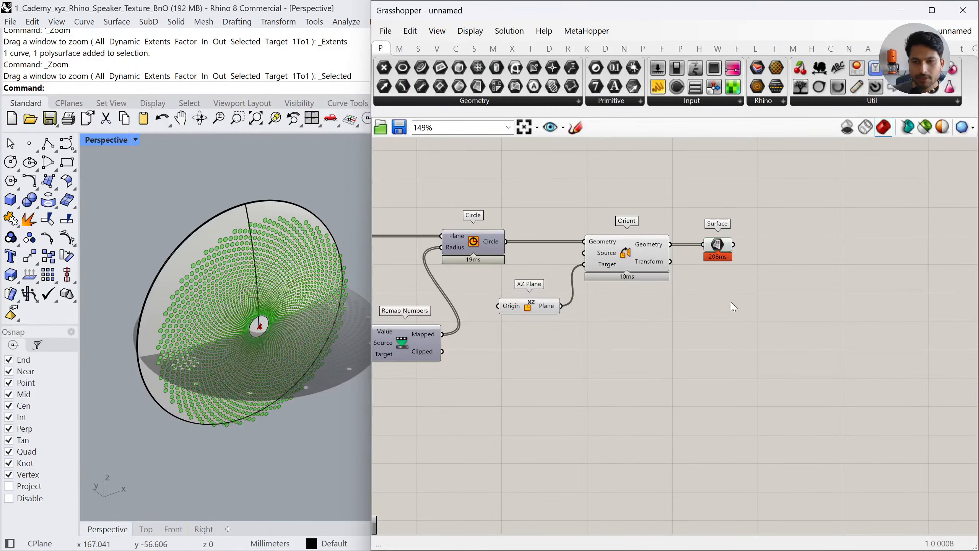
Add an Extrude component and connect the Surface output to its Base input
double_click(679, 319)
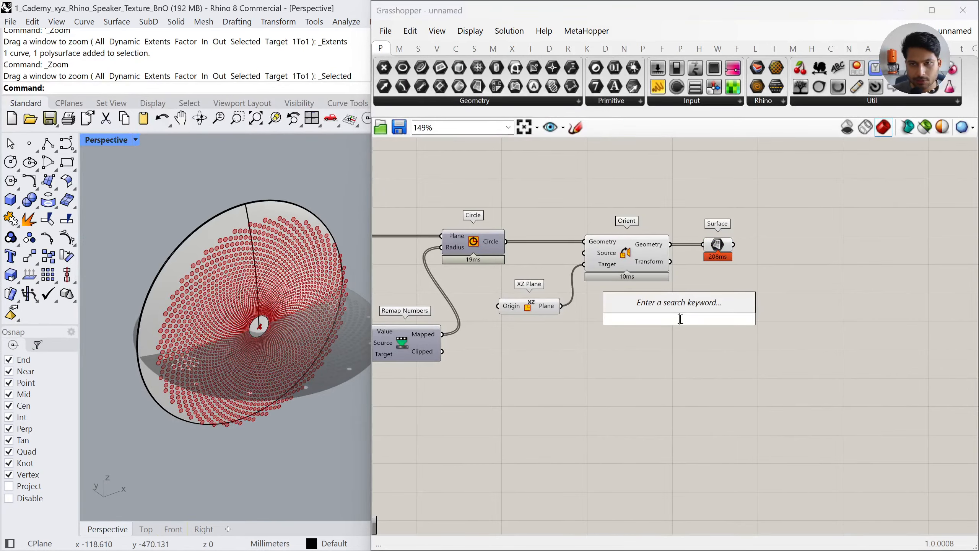
click(471, 50)
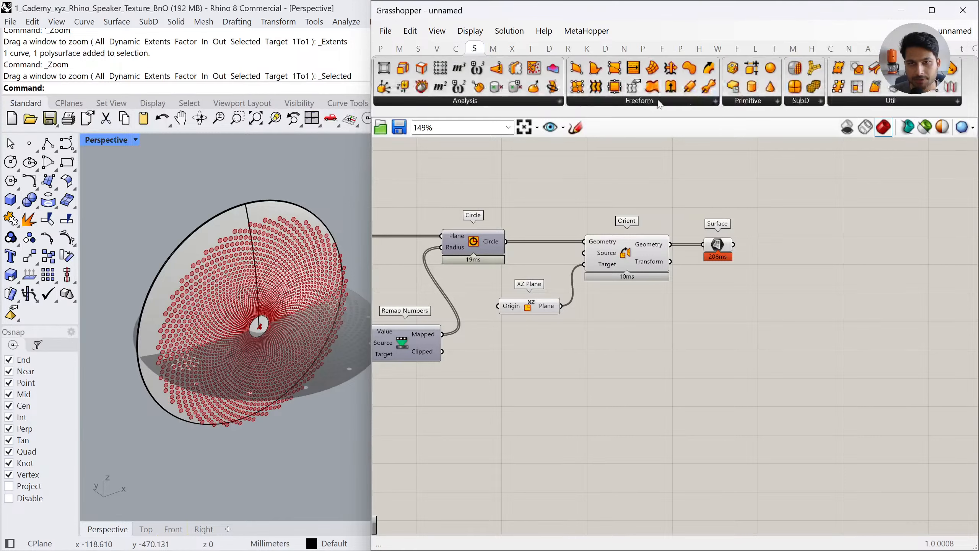
click(652, 101)
click(609, 244)
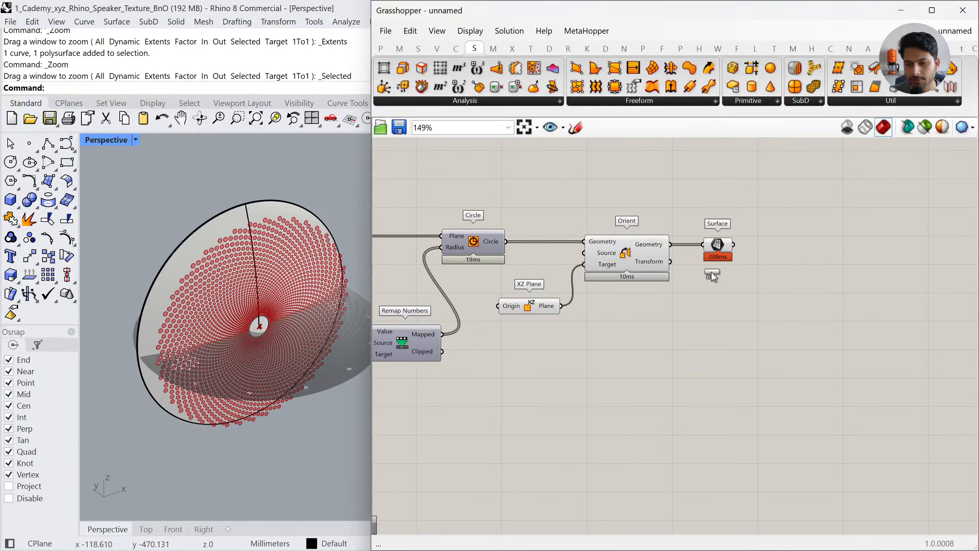
click(799, 320)
drag(734, 245, 758, 314)
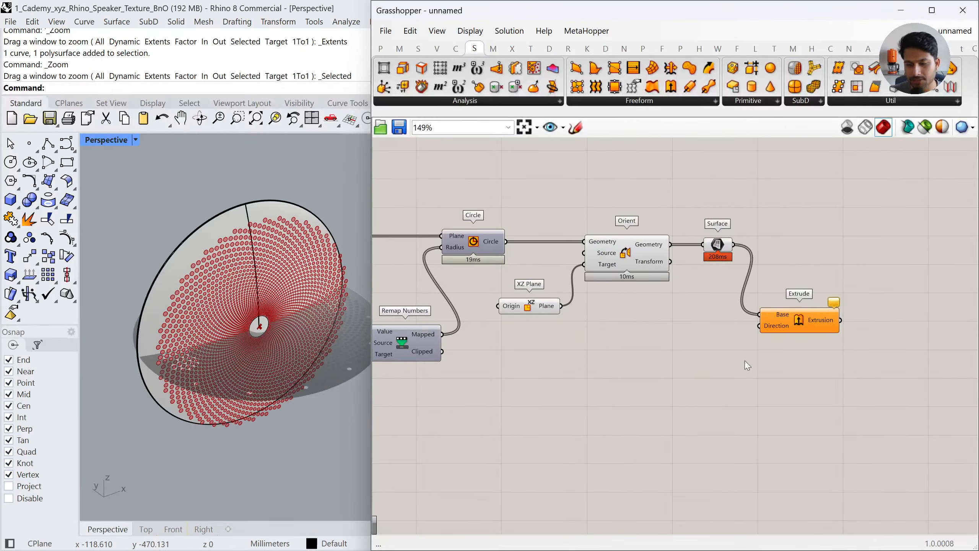
Add a Unit Y vector with a number slider of 100 as its factor and connect it to the Extrude Direction input
double_click(708, 375)
text(y)
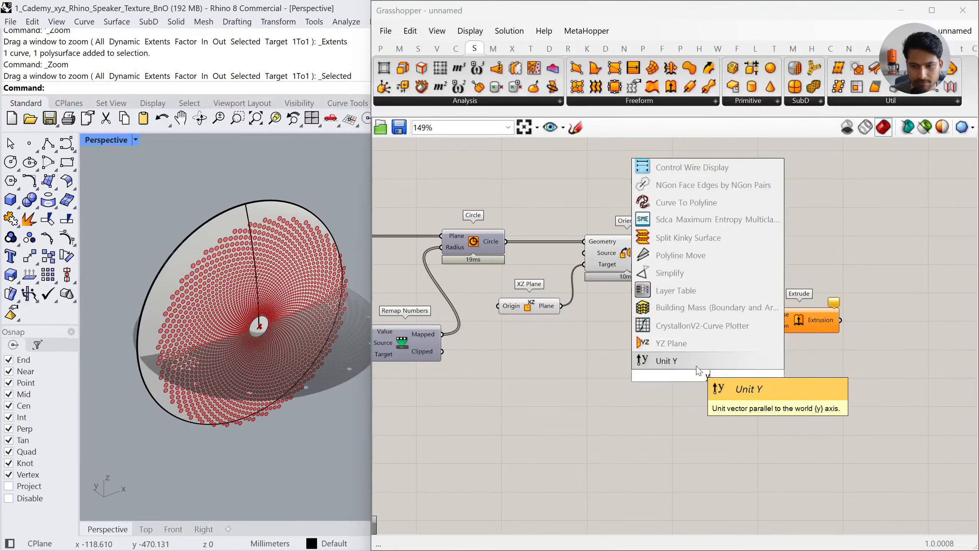
click(696, 366)
double_click(621, 402)
text(100)
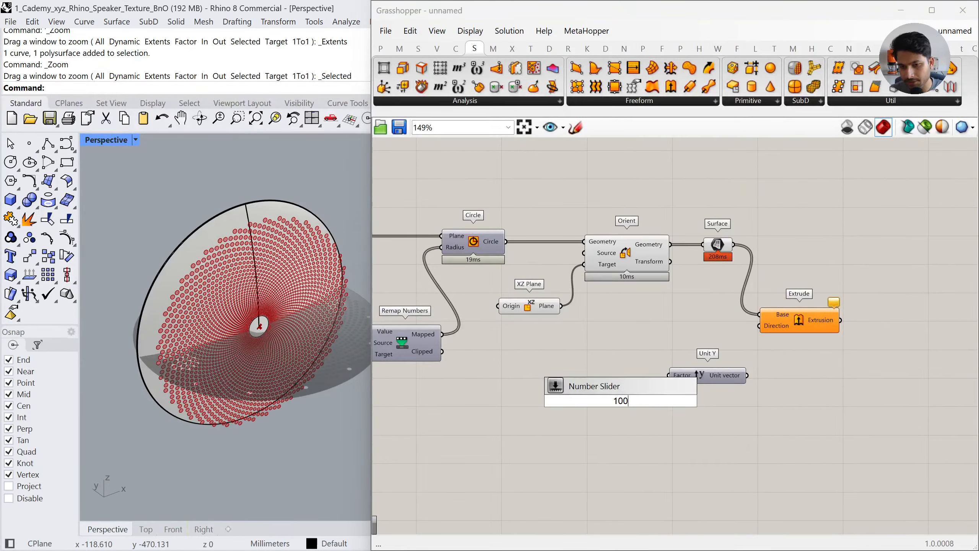
key(Return)
drag(669, 369, 620, 362)
right_drag(362, 355, 219, 274)
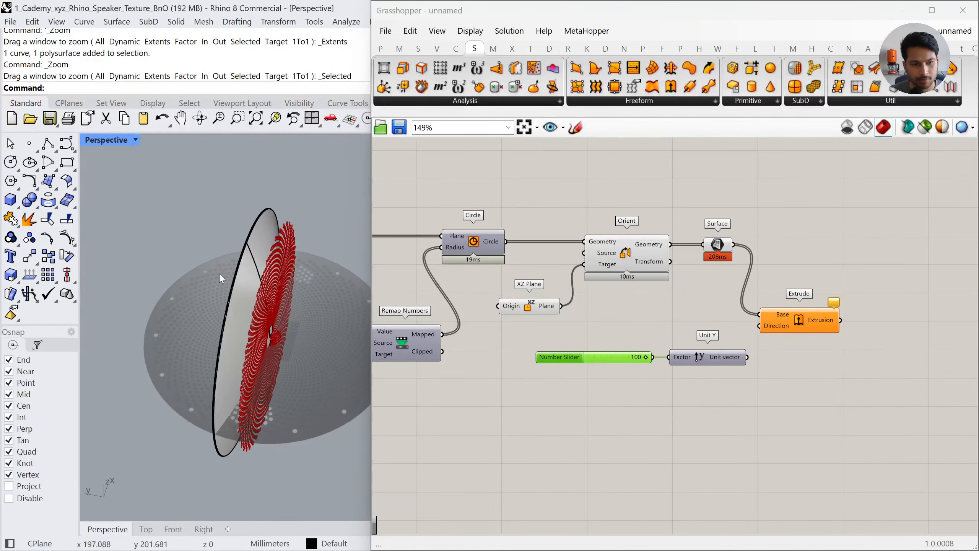
drag(765, 326, 747, 357)
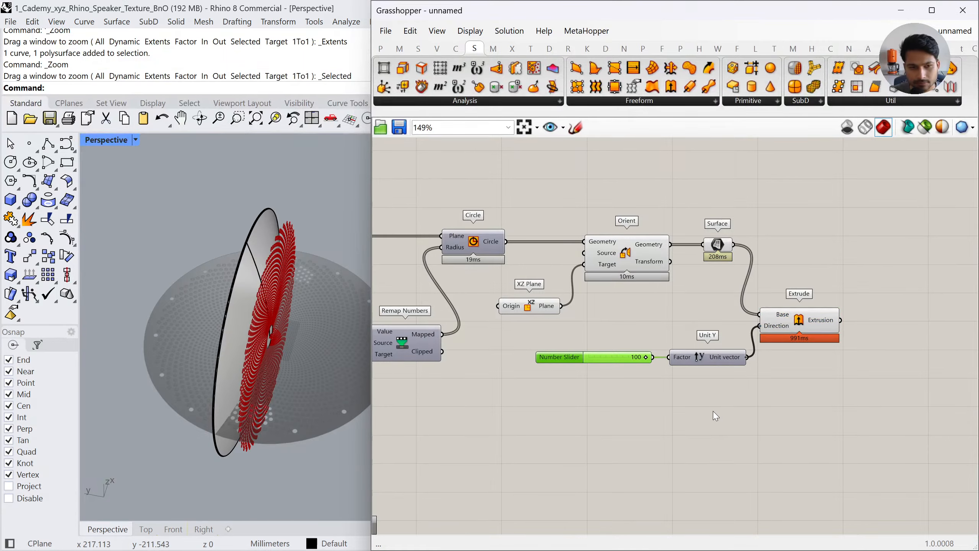
Move the Extrude component in line with the Unit Y component
right_drag(272, 366, 173, 330)
scroll(226, 208, up, 7)
right_drag(228, 211, 224, 227)
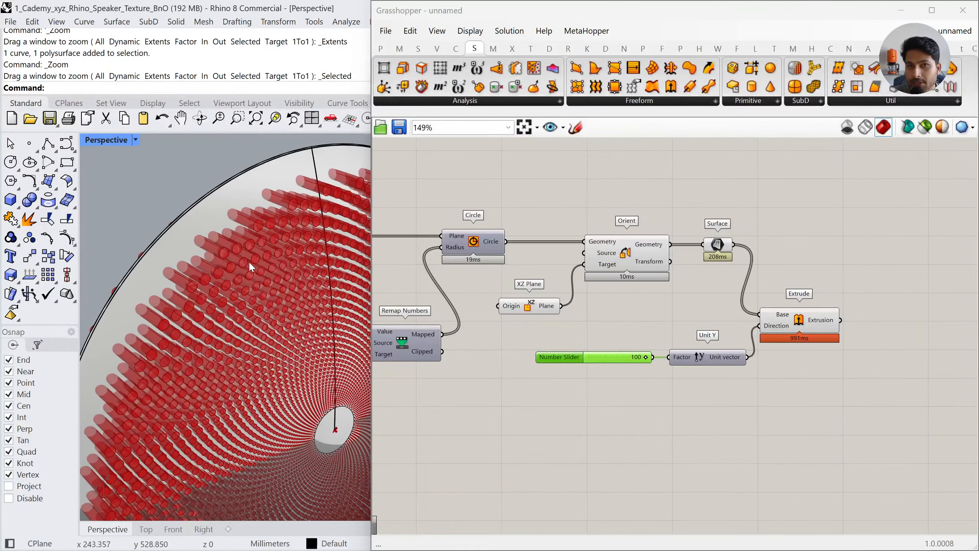
right_drag(278, 288, 255, 286)
click(769, 383)
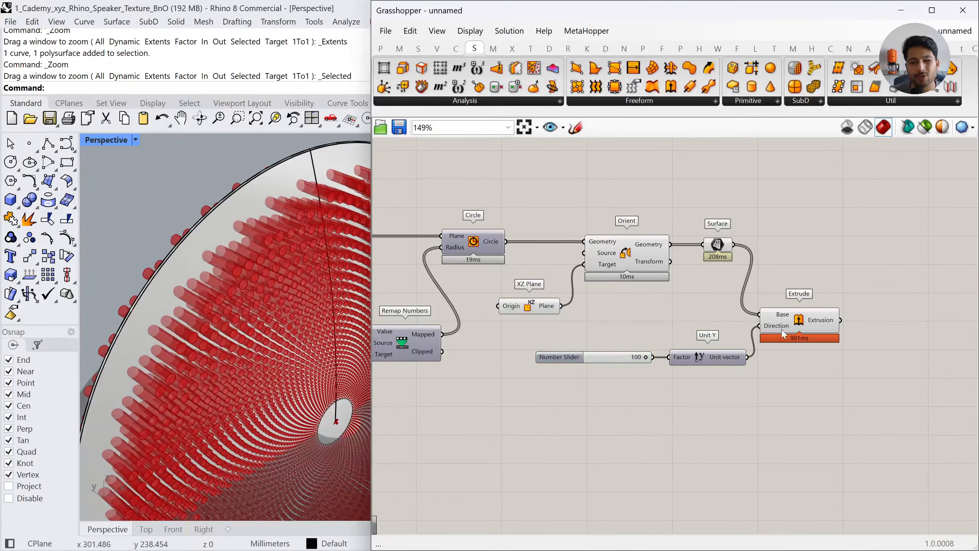
drag(790, 321, 809, 353)
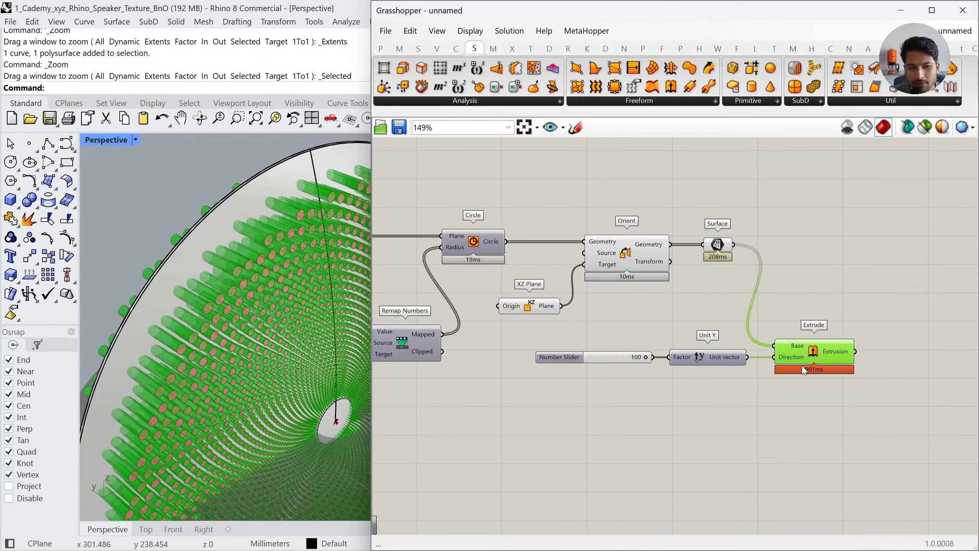
click(790, 431)
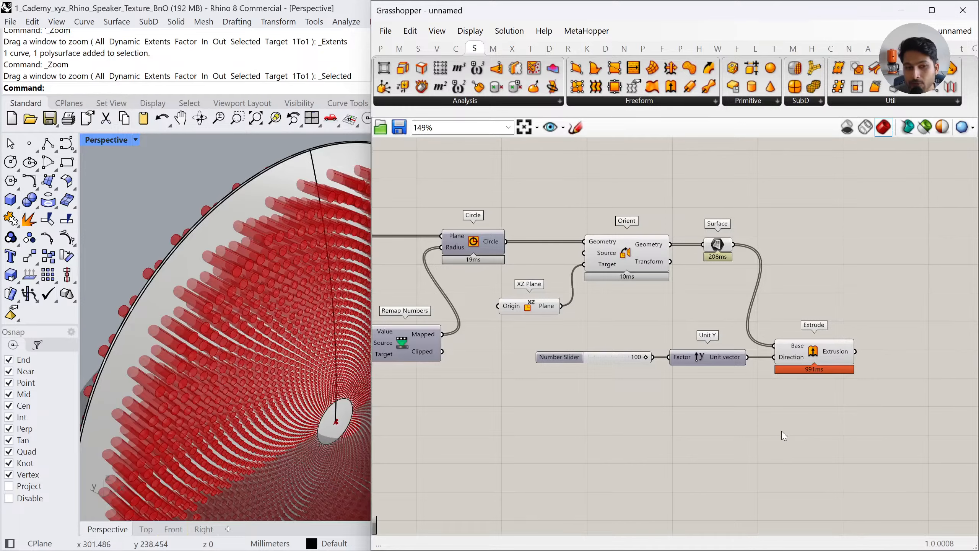
Open the definition file 3_Cademy_xyz_Gh_Speaker_Pattern_BnO from the File Explorer webinar folder in Grasshopper
right_drag(217, 333, 266, 345)
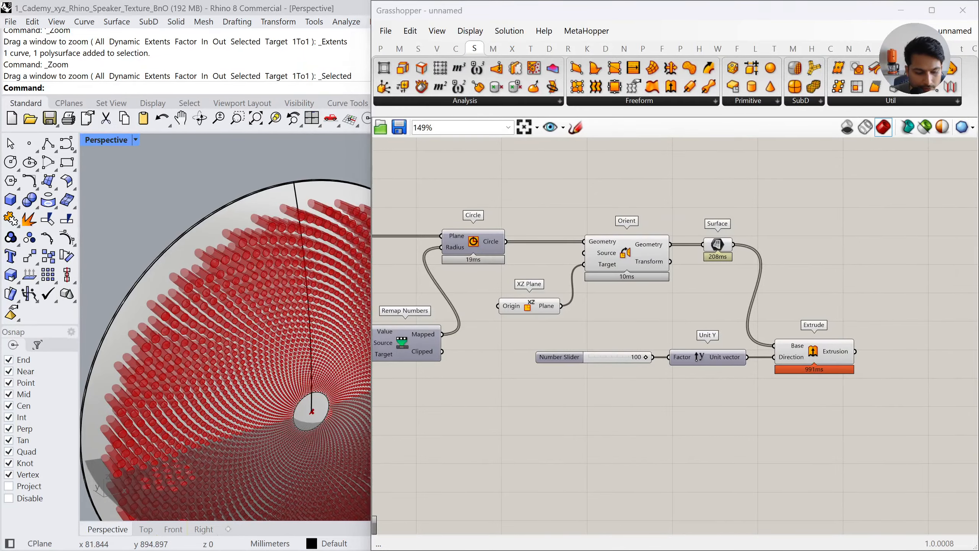
key(alt+Tab)
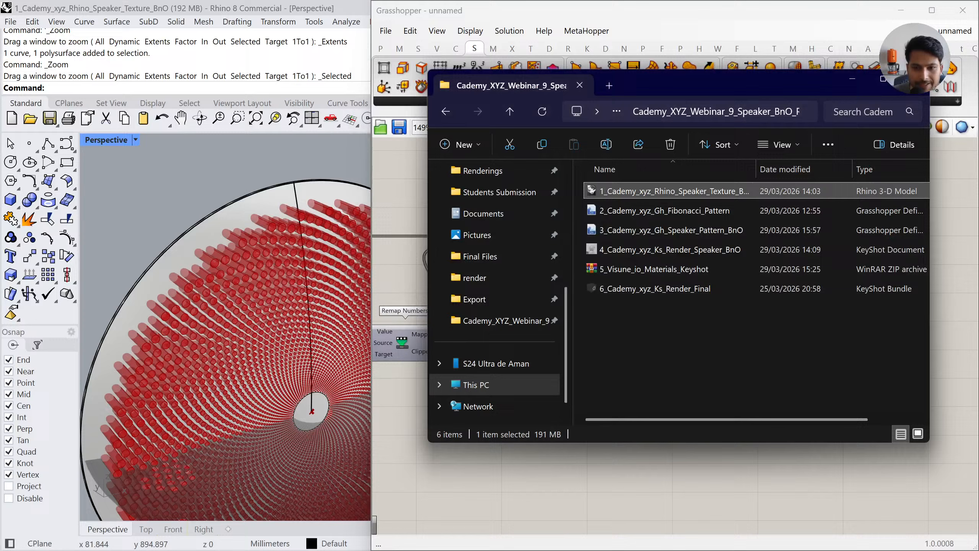
click(657, 232)
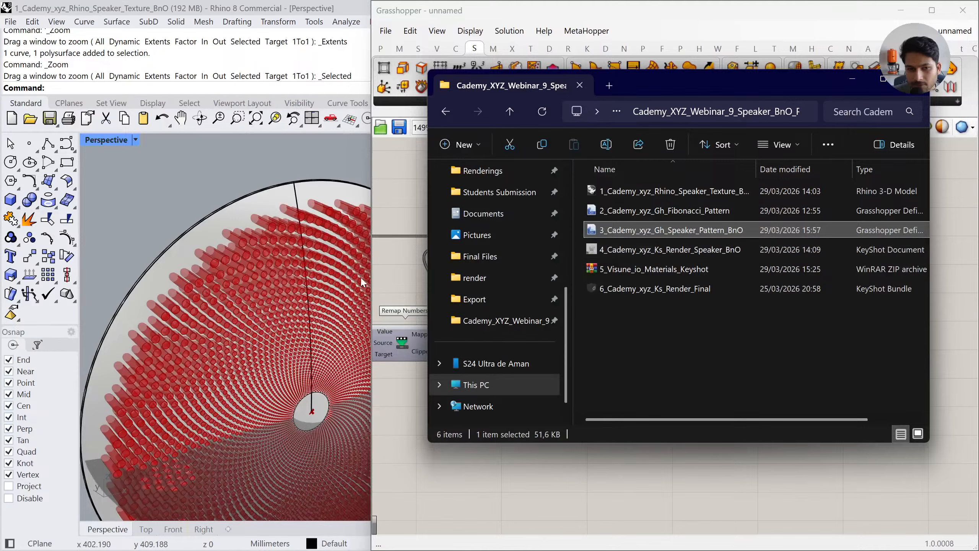
right_drag(205, 238, 235, 266)
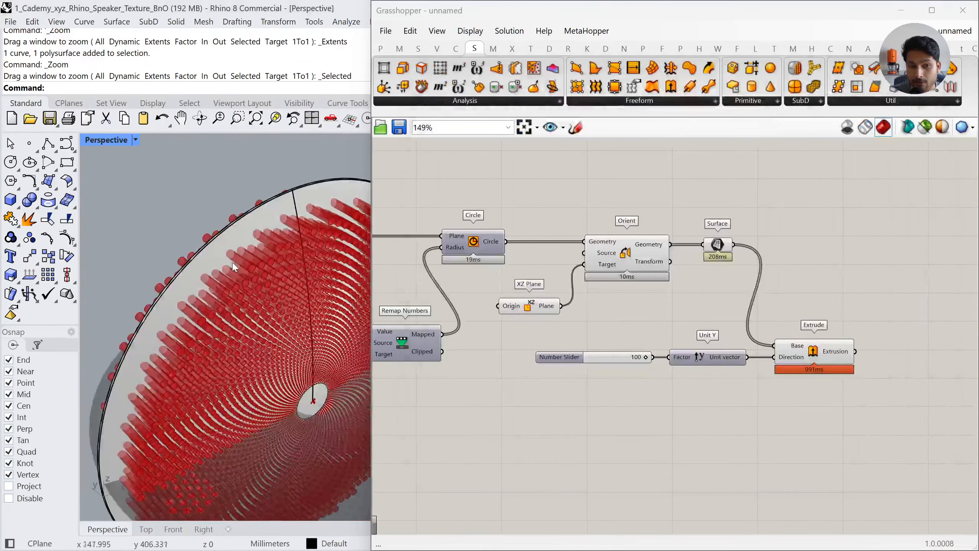
key(alt+Tab)
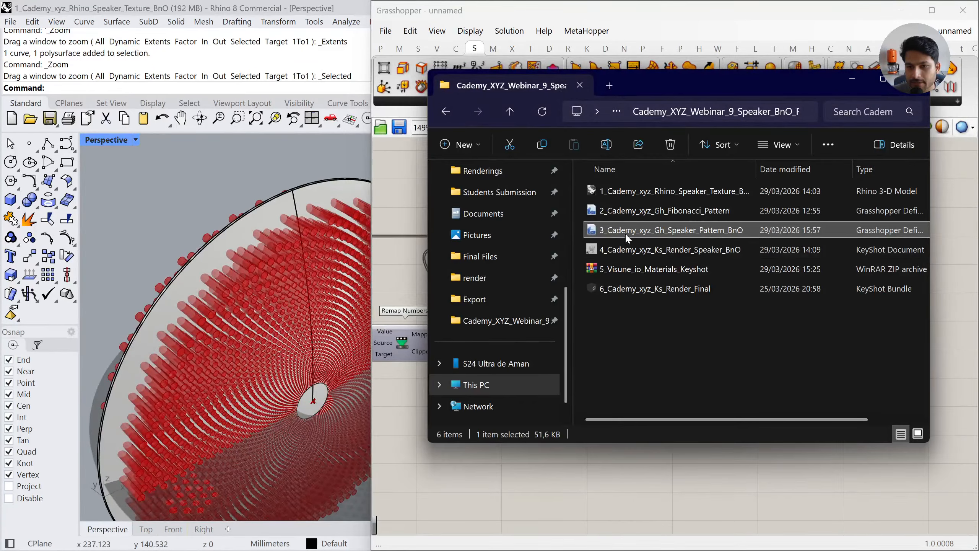
drag(624, 232, 664, 488)
drag(595, 506, 595, 503)
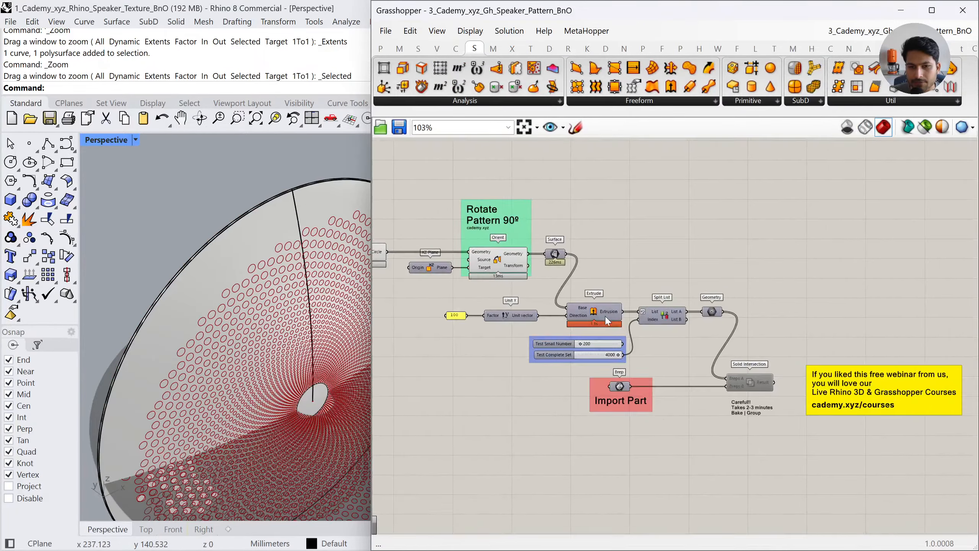
Examine the opened definition from the Base Curve group through Rotate Pattern 90º to the Solid Intersection component
right_drag(536, 299, 892, 282)
scroll(739, 299, down, 5)
scroll(486, 244, up, 3)
scroll(573, 287, up, 3)
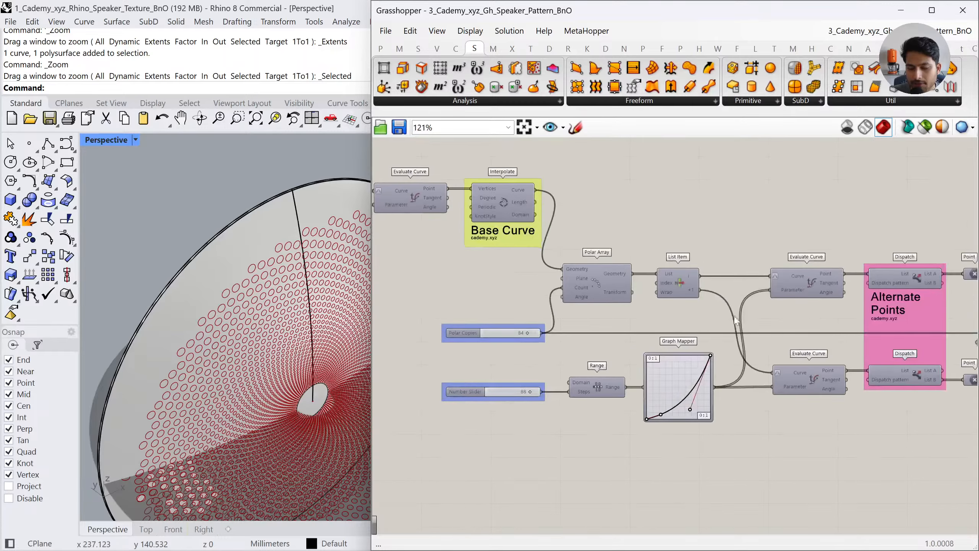
right_drag(956, 337, 425, 304)
right_drag(929, 308, 699, 305)
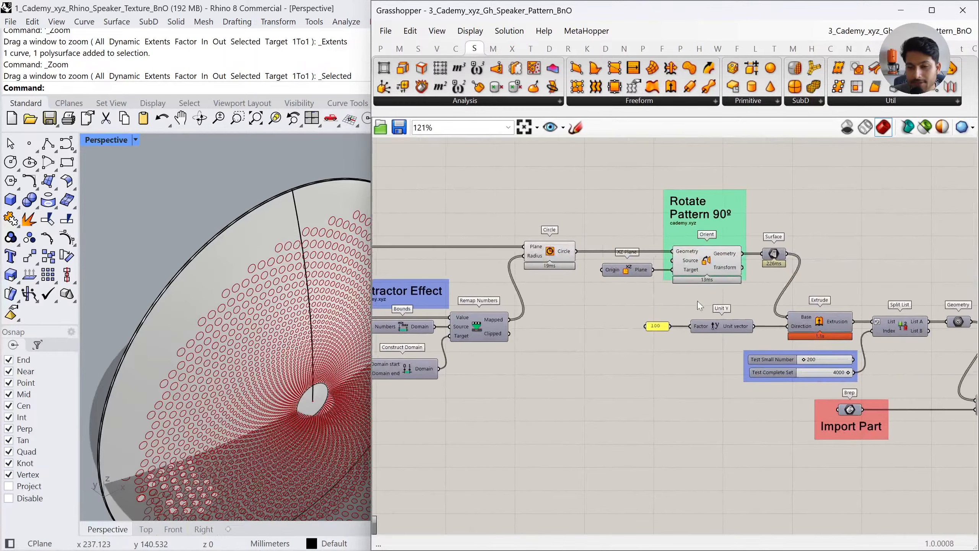
right_drag(784, 307, 710, 307)
scroll(725, 292, up, 2)
right_drag(832, 341, 720, 328)
right_drag(870, 335, 783, 316)
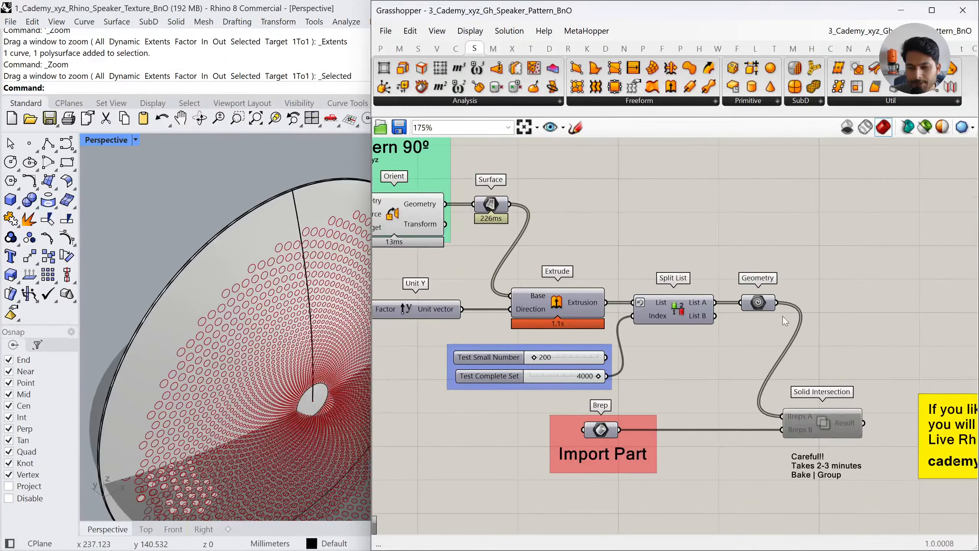
Turn on the Geometry parameter's preview and connect the Test Small Number slider of 200 to the Split List Index
middle_click(761, 304)
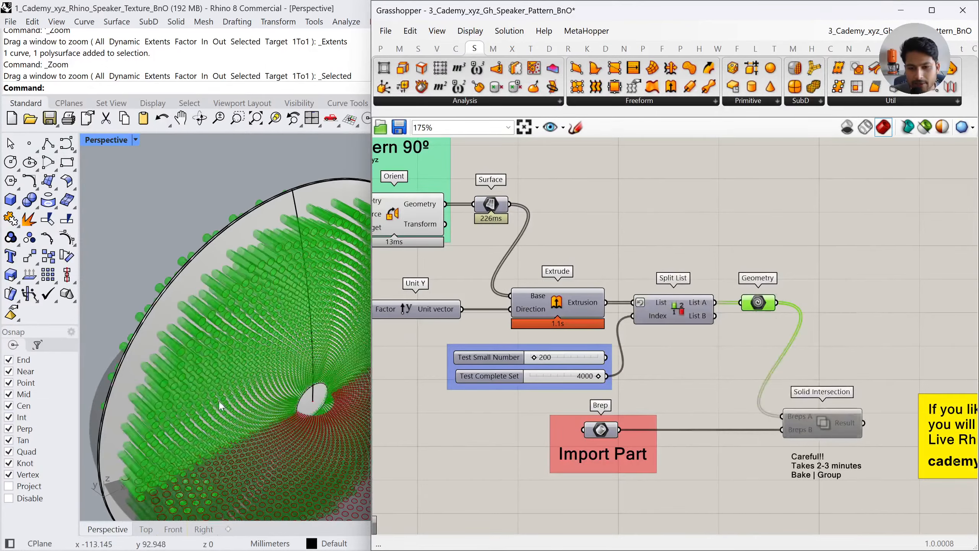
drag(607, 357, 632, 317)
mouse_move(265, 336)
right_down()
mouse_move(236, 339)
mouse_move(251, 338)
right_up()
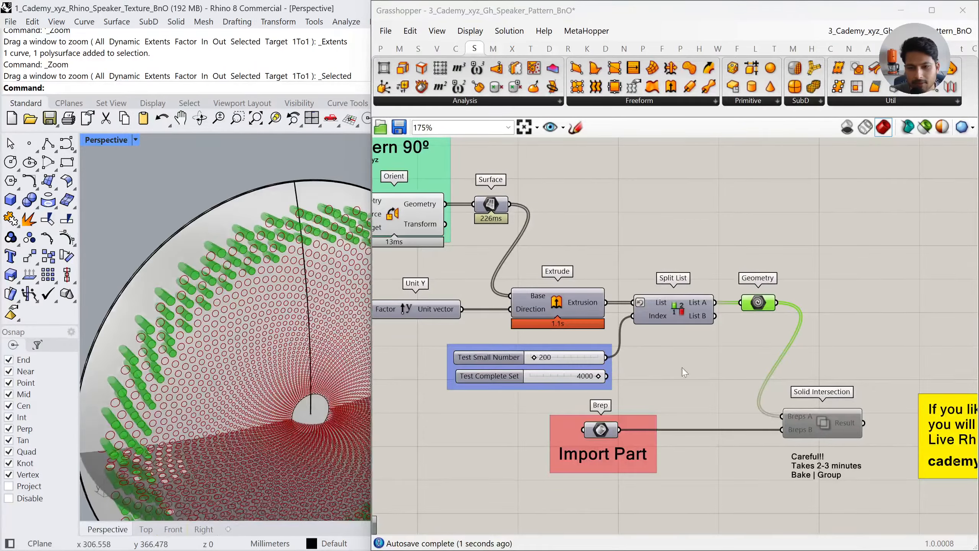
Hide the speaker cover polysurface in the Rhino viewport
click(827, 418)
click(277, 301)
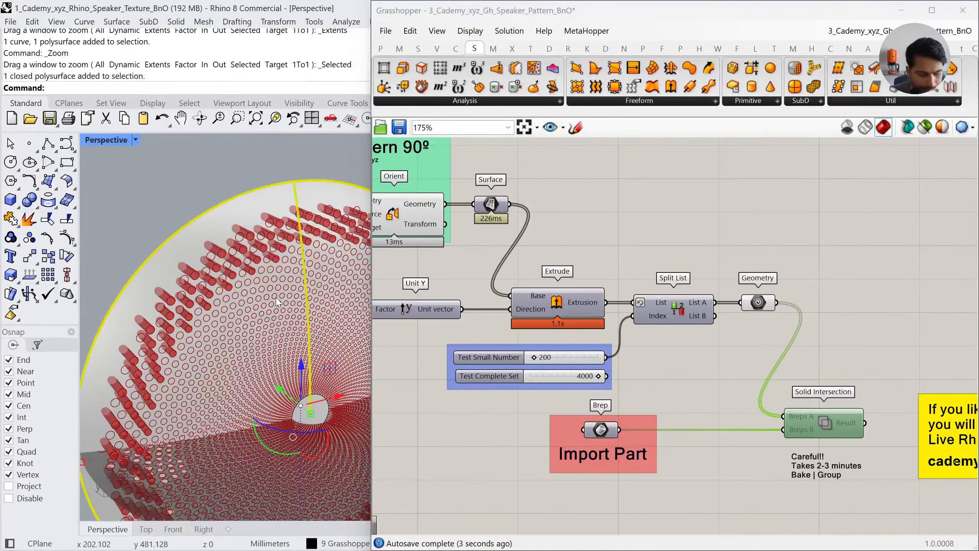
key(ctrl+h)
right_drag(275, 300, 258, 324)
click(712, 366)
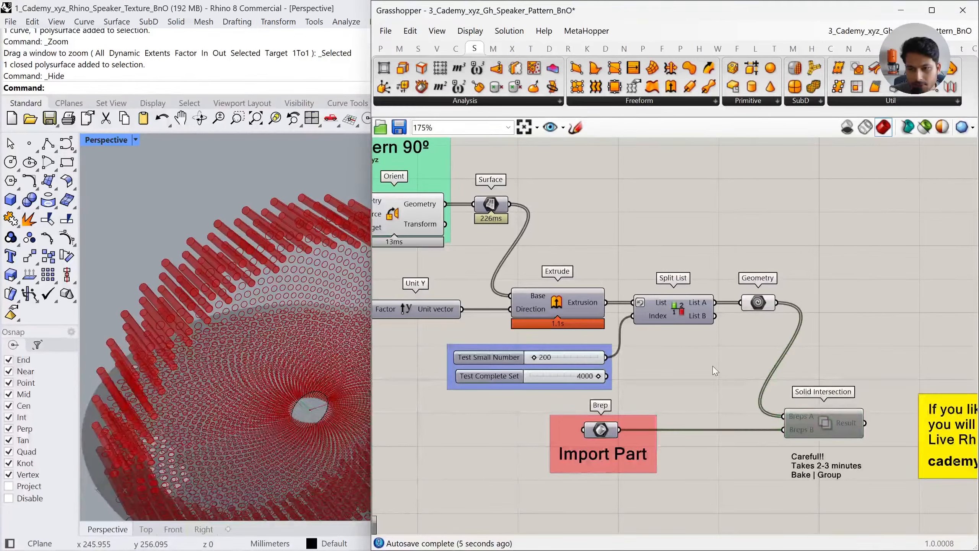
Turn off the preview of every component except the Geometry parameter after Split List
key(ctrl+a)
ctrl+click(766, 303)
middle_click(775, 291)
click(818, 250)
click(822, 329)
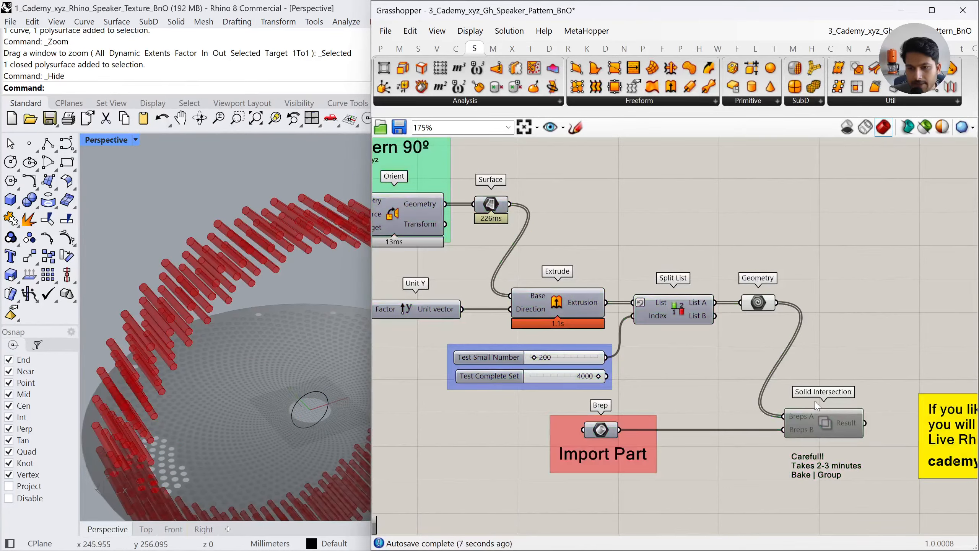
Enable the Solid Intersection component and turn on its preview
click(838, 416)
middle_click(840, 415)
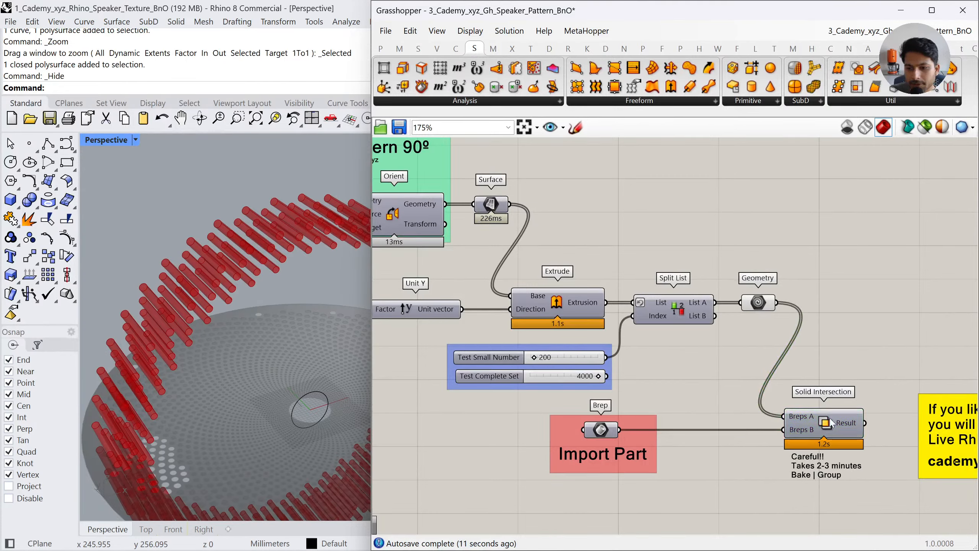
middle_click(823, 413)
click(808, 335)
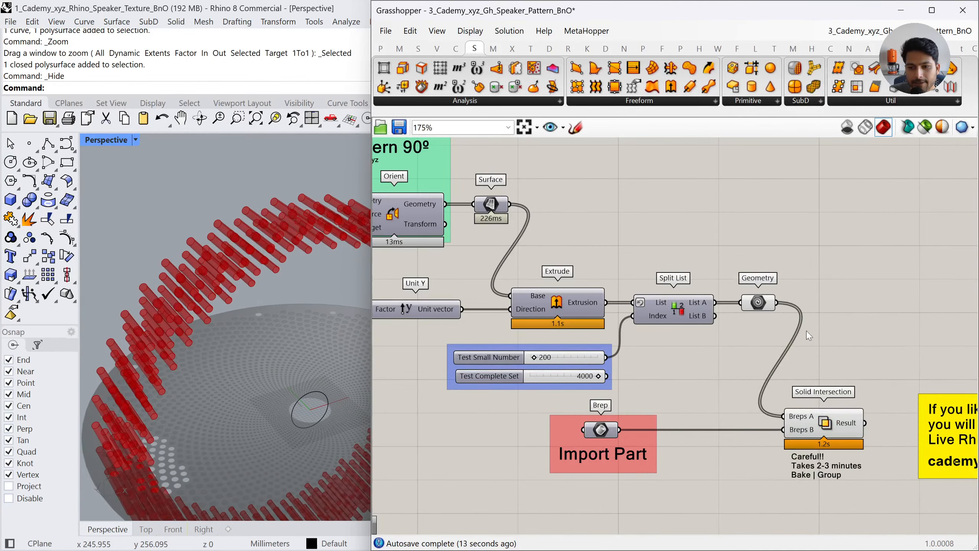
middle_click(820, 417)
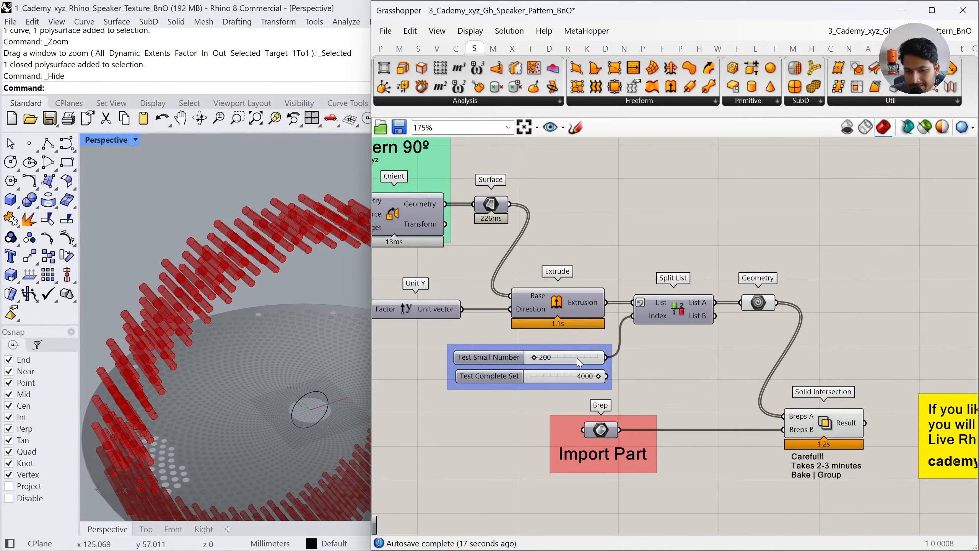
Turn off the previews of Split List and Geometry to isolate the Solid Intersection pieces in the viewport
drag(690, 354, 832, 293)
middle_click(823, 341)
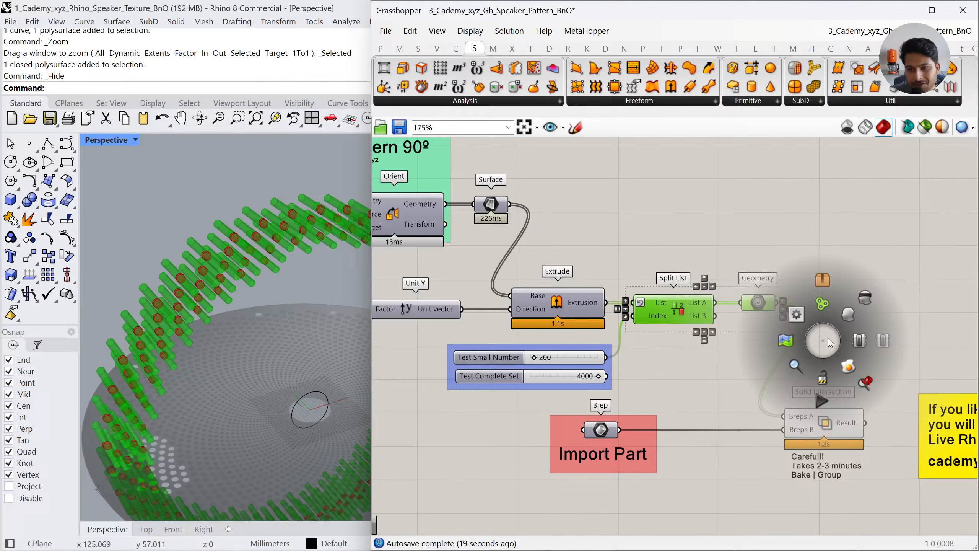
click(866, 300)
click(864, 293)
right_drag(216, 332, 232, 254)
scroll(225, 278, down, 10)
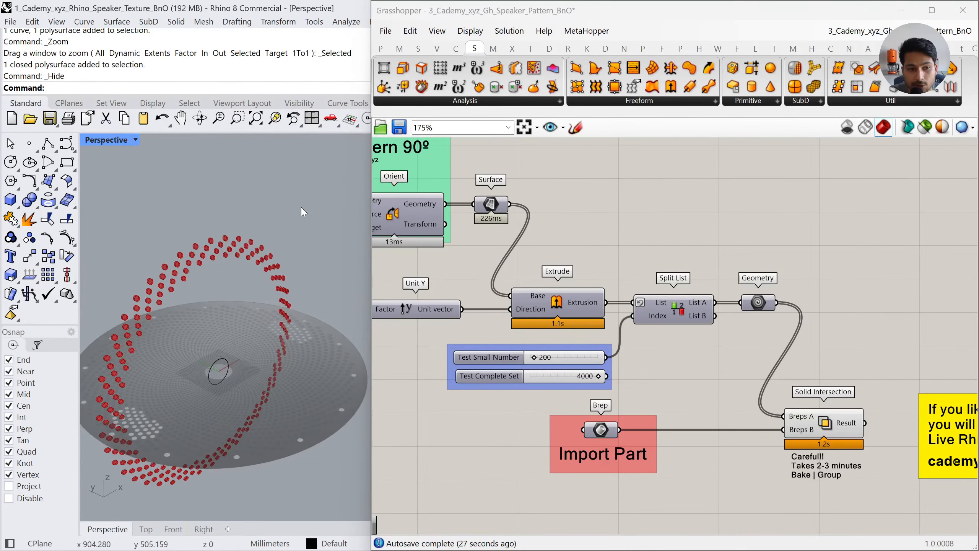
Undo hiding the cover and bake the Geometry parameter's cylinders to the Default layer as a group
key(ctrl+z)
click(757, 303)
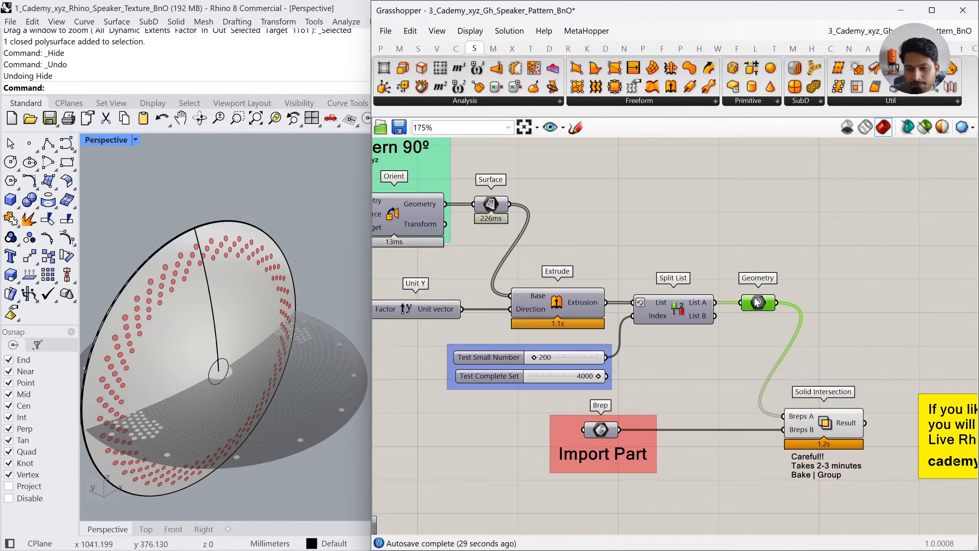
right_click(757, 303)
click(783, 355)
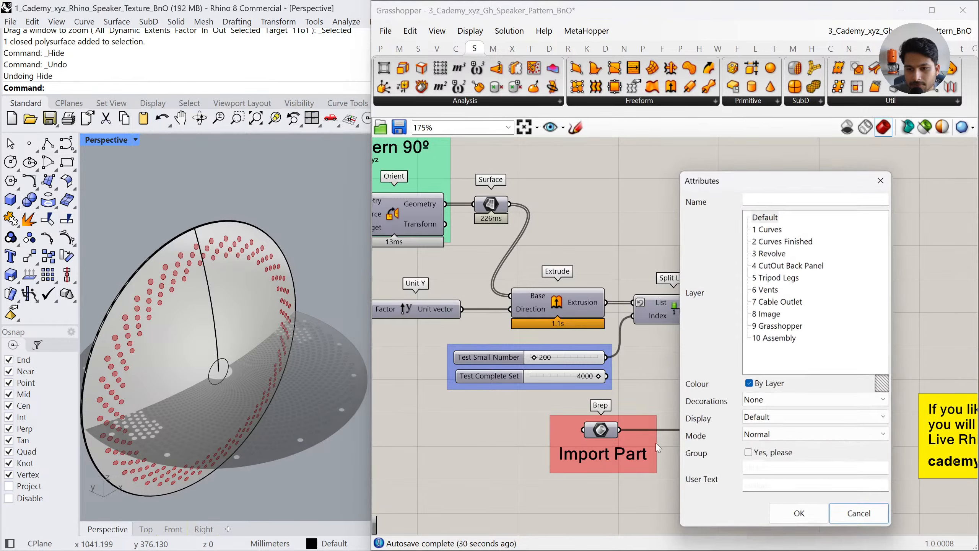
click(773, 452)
click(800, 515)
Inspect the baked cylinder group against the cover polysurface, selecting each to check it
click(829, 431)
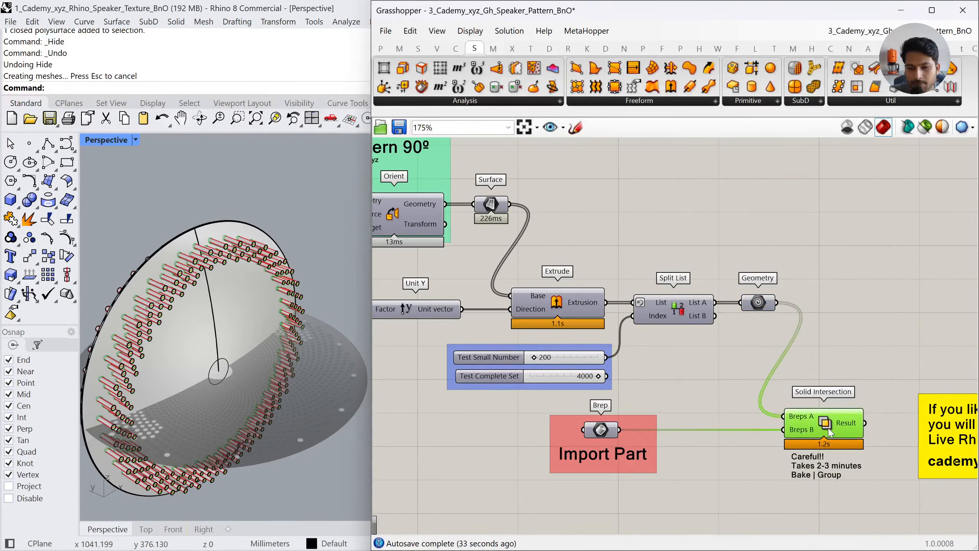
click(717, 394)
click(239, 293)
scroll(172, 200, up, 4)
click(172, 201)
shift+right_drag(177, 244, 78, 253)
click(794, 175)
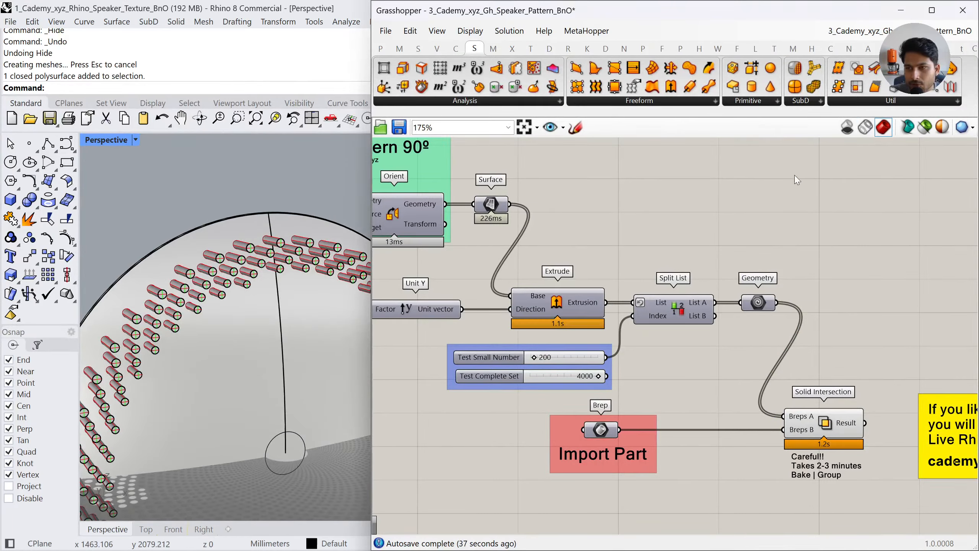
scroll(753, 265, down, 1)
click(246, 247)
click(192, 216)
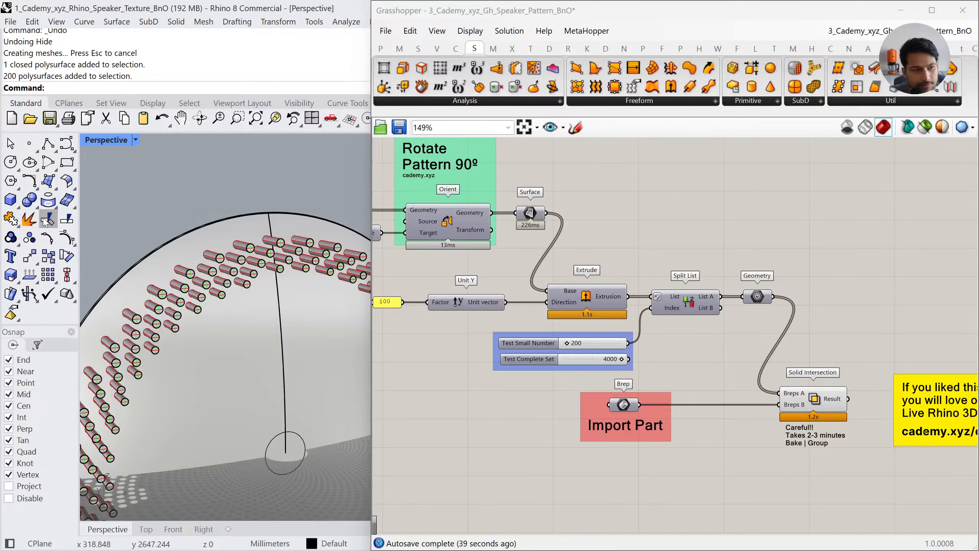
Run a Boolean Intersection with the baked cylinders as the first set and the cover polysurface as the second
click(37, 206)
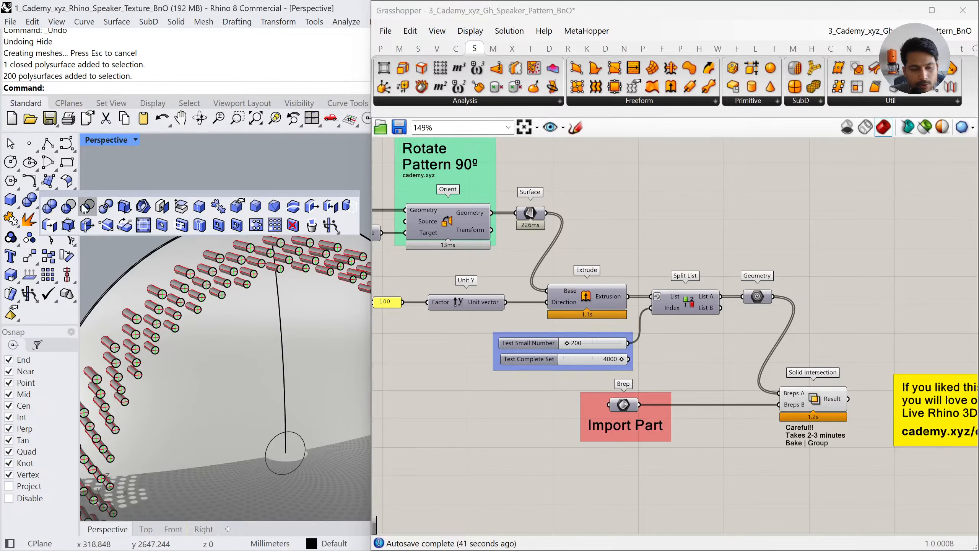
click(85, 207)
click(206, 301)
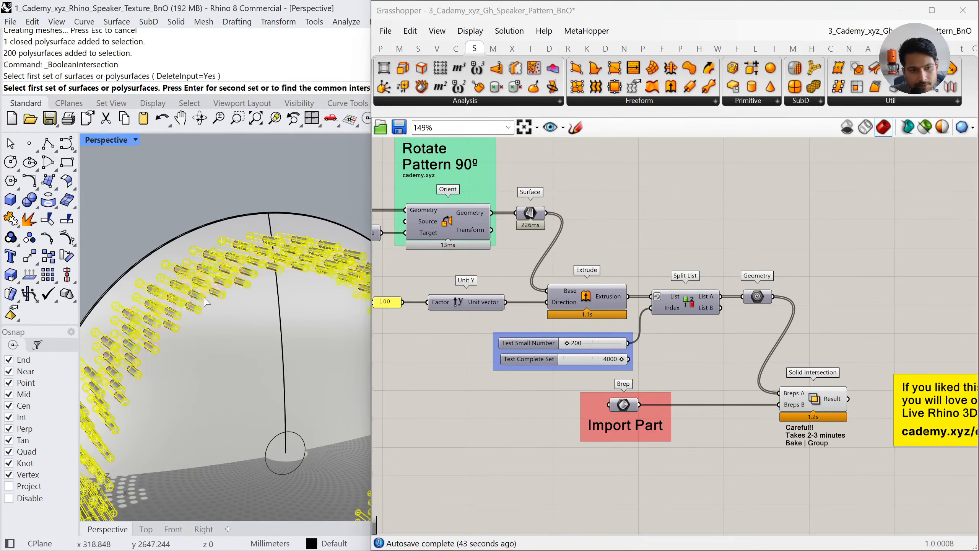
key(Return)
click(157, 260)
key(Return)
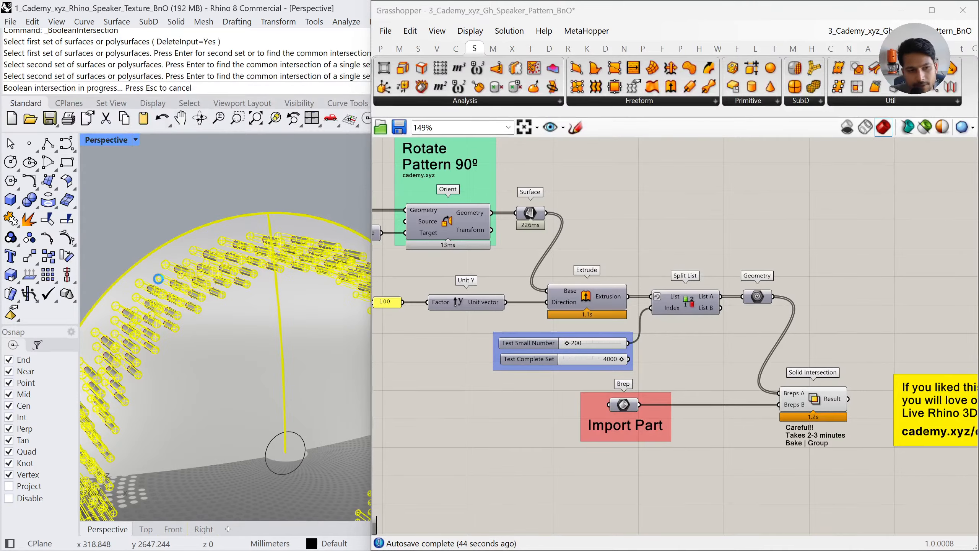
Undo the gumball move of the intersected cylinder pieces
right_drag(177, 278, 253, 385)
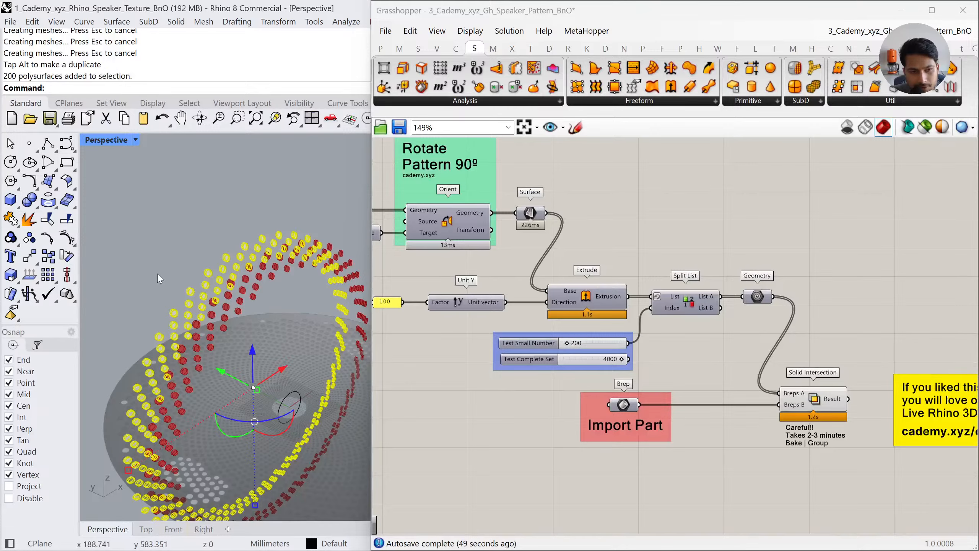
scroll(139, 284, down, 5)
key(ctrl+z)
Move the Grasshopper window down to uncover the layer list and turn on the 10 Assembly layer
scroll(167, 346, down, 4)
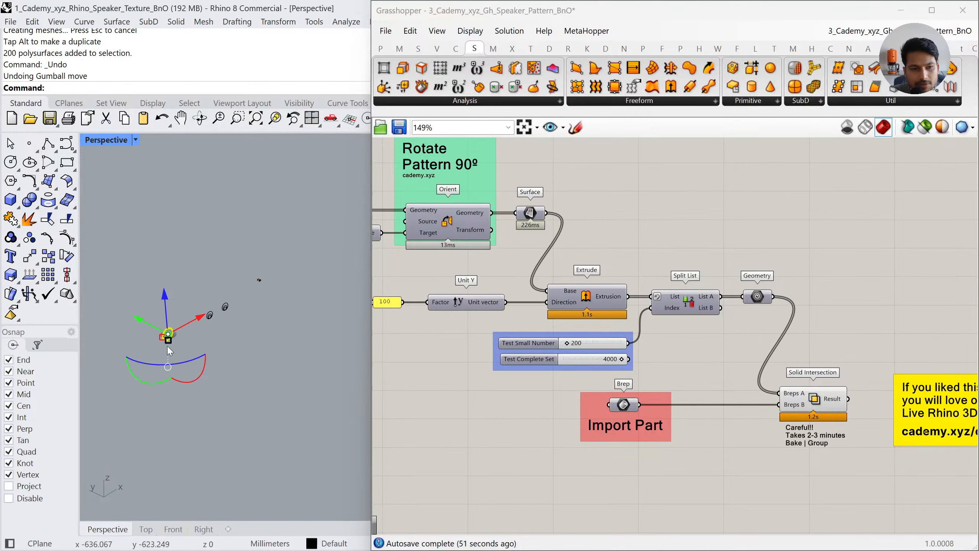
drag(619, 1, 564, 364)
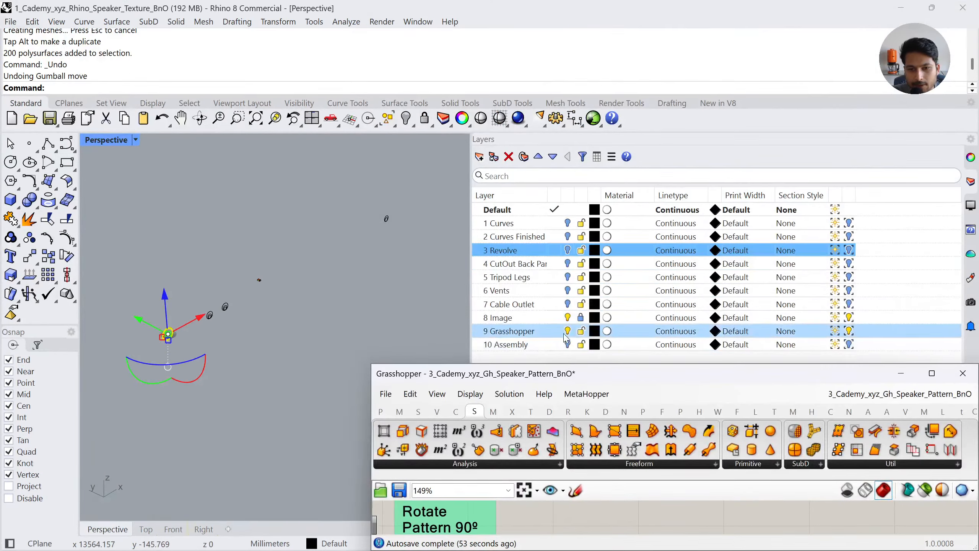
click(569, 346)
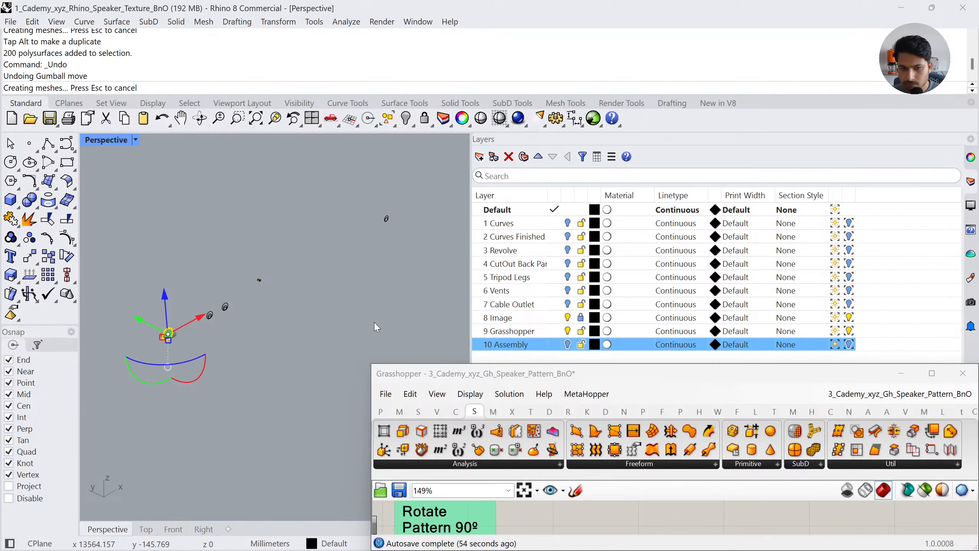
click(568, 343)
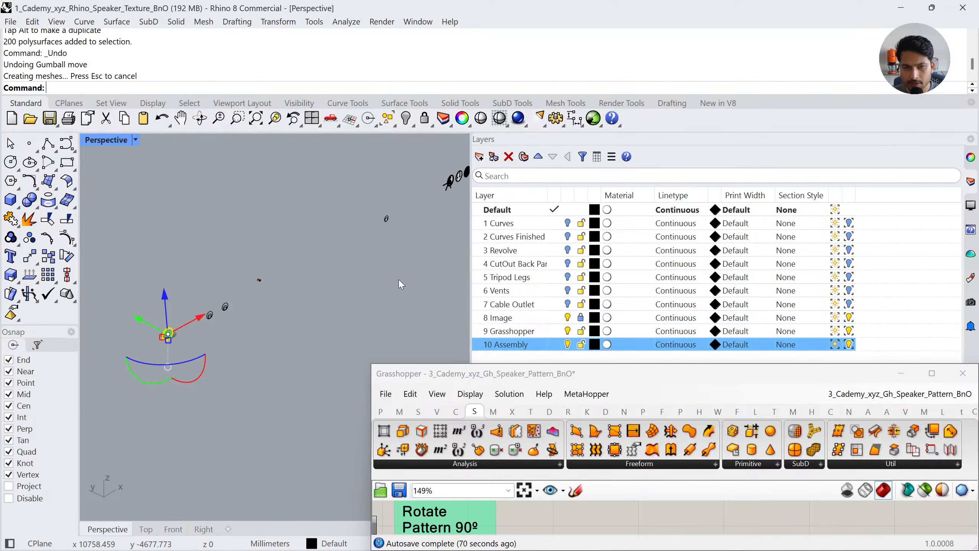
Move the intersected cylinder pieces 23000 mm along X and zoom to them
shift+right_drag(325, 300, 188, 341)
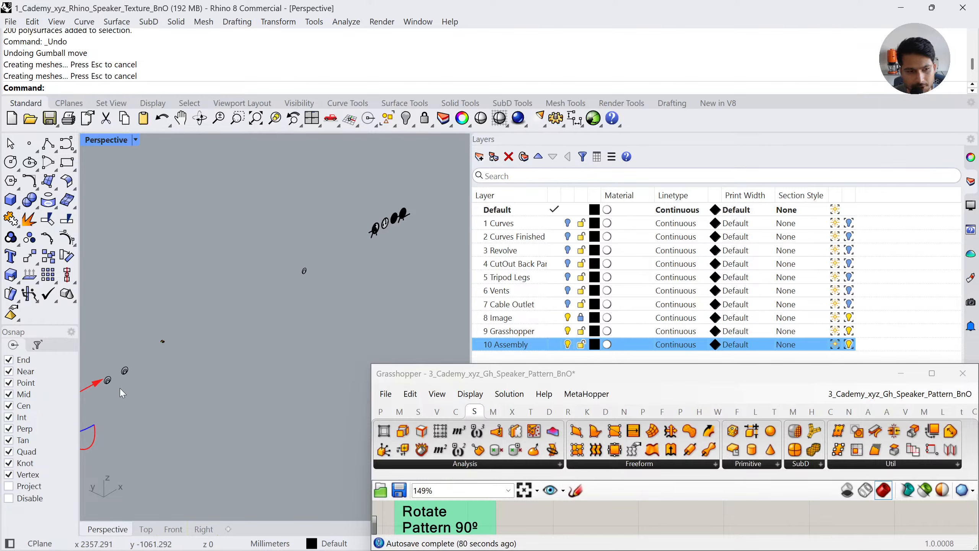
drag(99, 381, 400, 226)
key(alt)
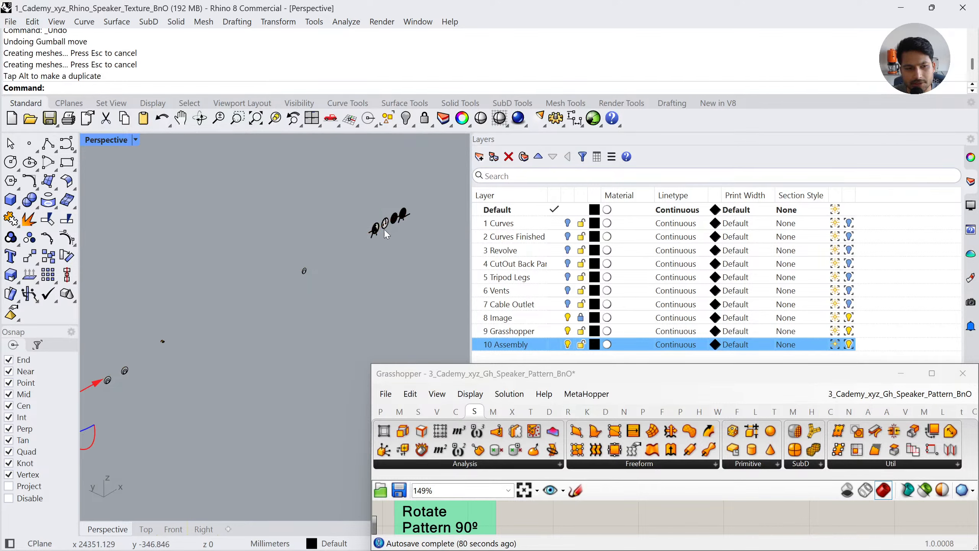
click(145, 373)
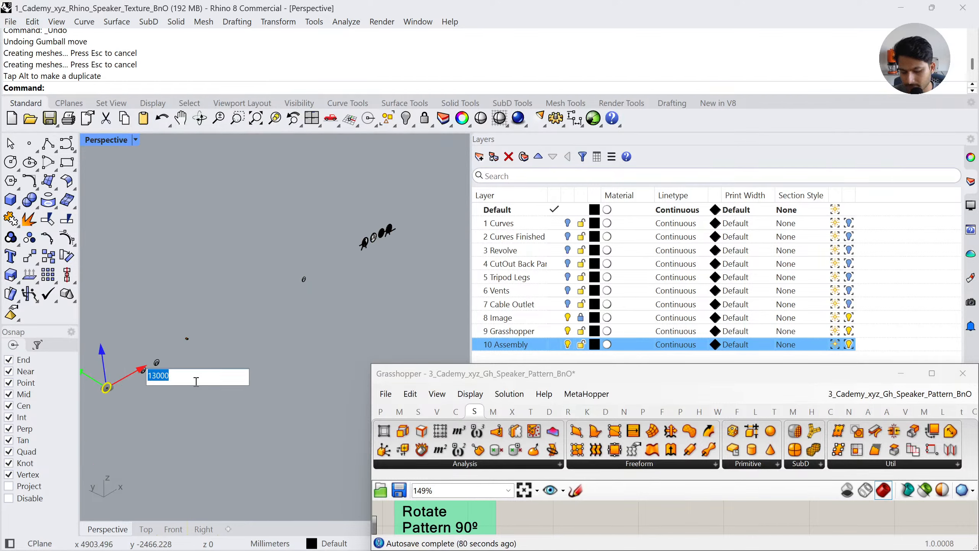
text(23)
key(Return)
text(zs)
key(Return)
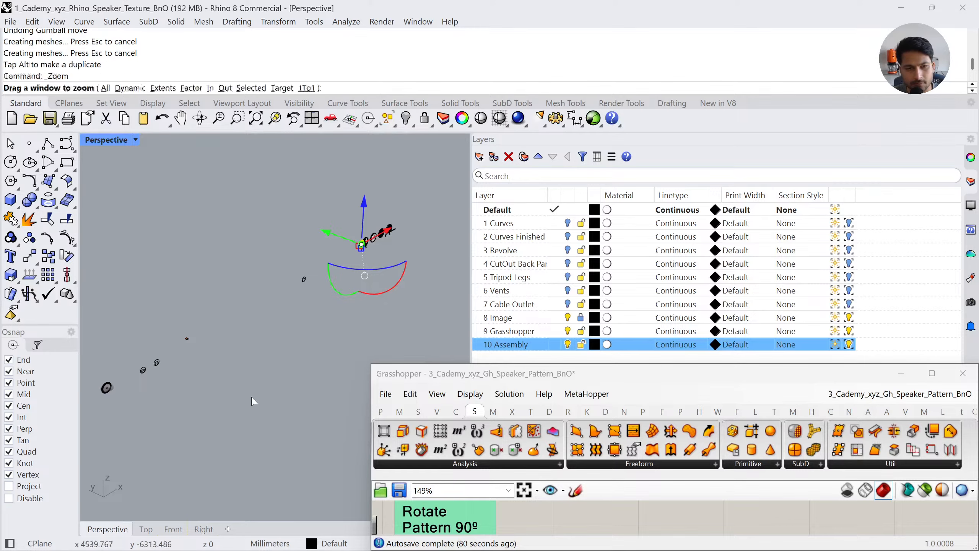
Move the cylinder pieces in further steps along X onto the cover labelled 10.2 Extrude Holes and zoom to them
click(242, 264)
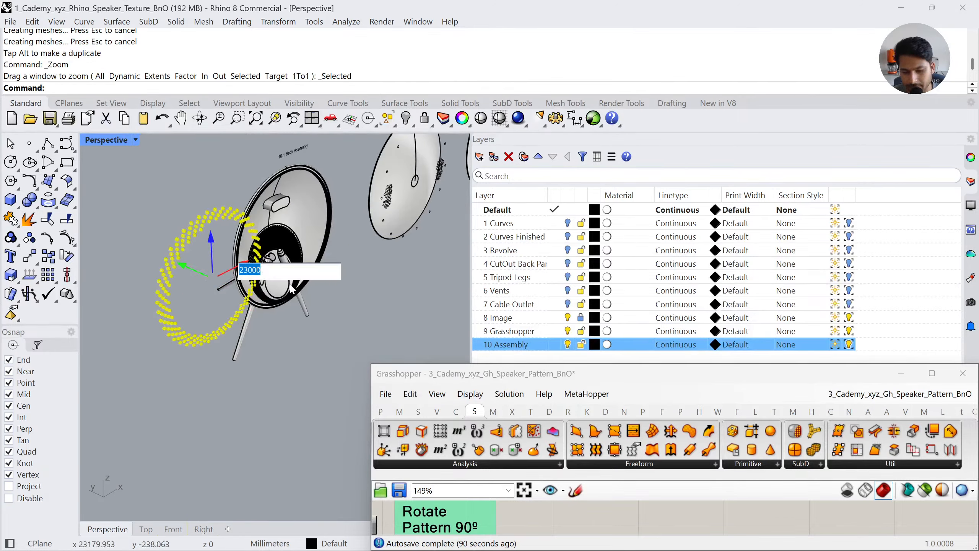
text(200)
key(Return)
shift+right_drag(324, 290, 204, 420)
click(192, 346)
key(Return)
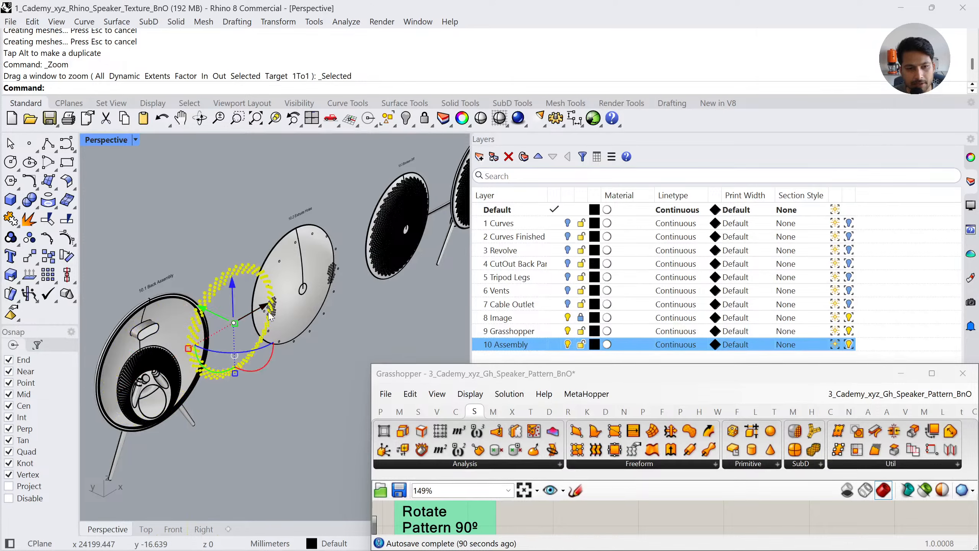
click(261, 306)
key(Return)
Undo the last gumball transform and delete the intersected cylinder pieces from the 10.2 Extrude Holes cover
key(ctrl+shift+e)
key(ctrl+z)
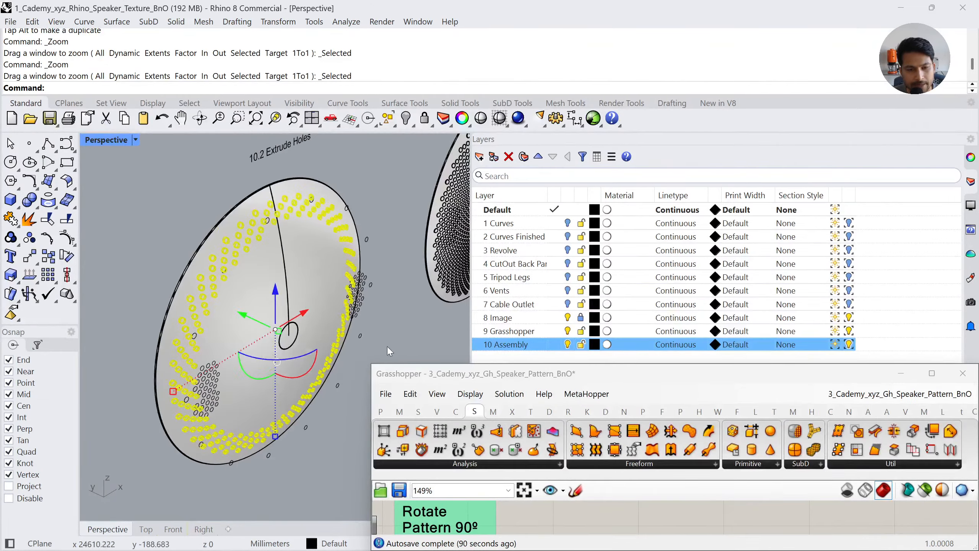
key(Delete)
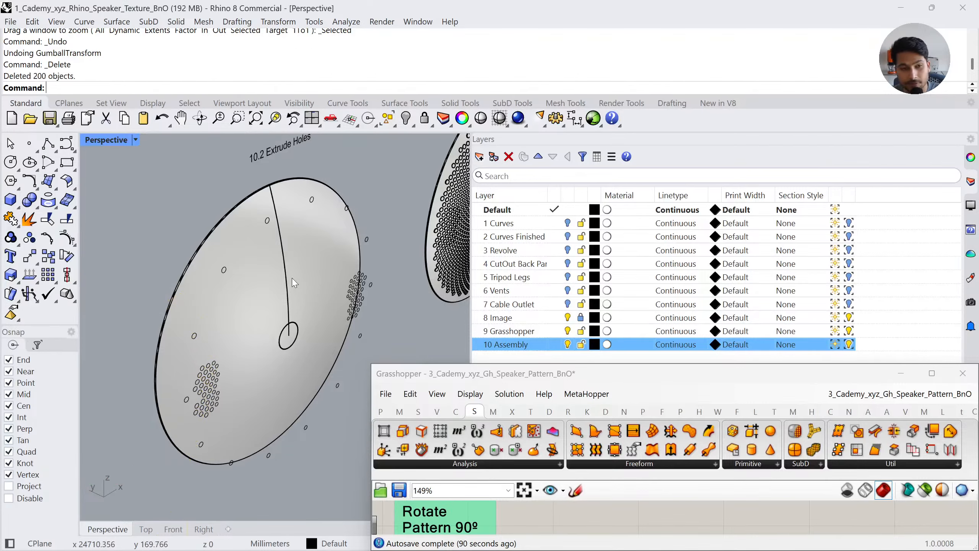
Check the rim-hole curves and both vent-hole groups on the 10.2 cover by selecting them together and zooming in
click(267, 221)
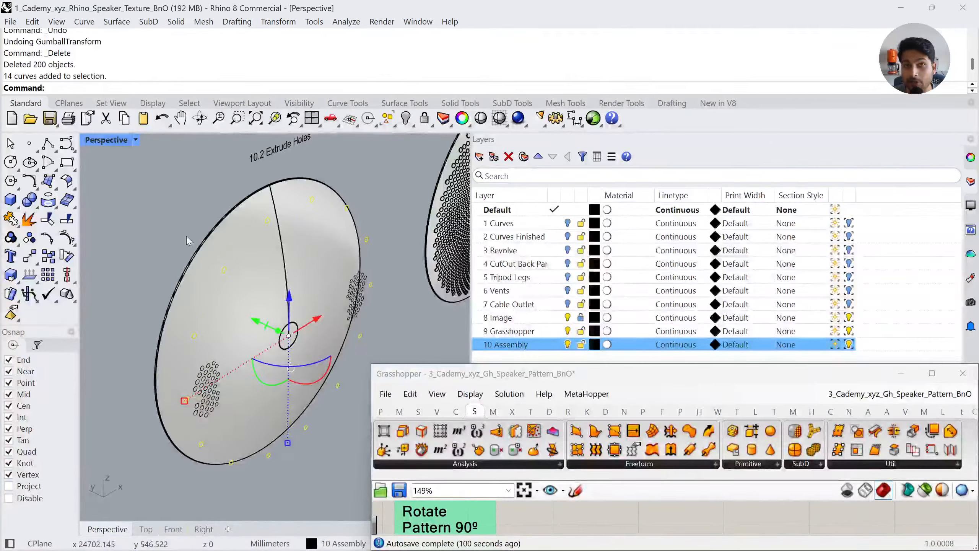
right_drag(270, 283, 235, 258)
shift+click(369, 318)
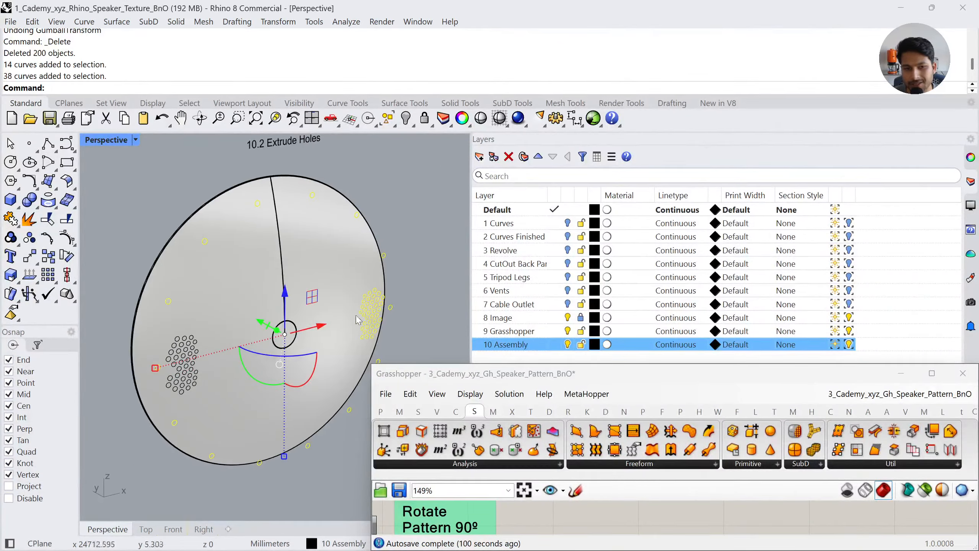
shift+click(184, 360)
text(zs)
key(Return)
scroll(247, 301, down, 4)
mouse_move(247, 302)
right_down()
mouse_move(261, 293)
mouse_move(285, 317)
mouse_move(249, 307)
right_up()
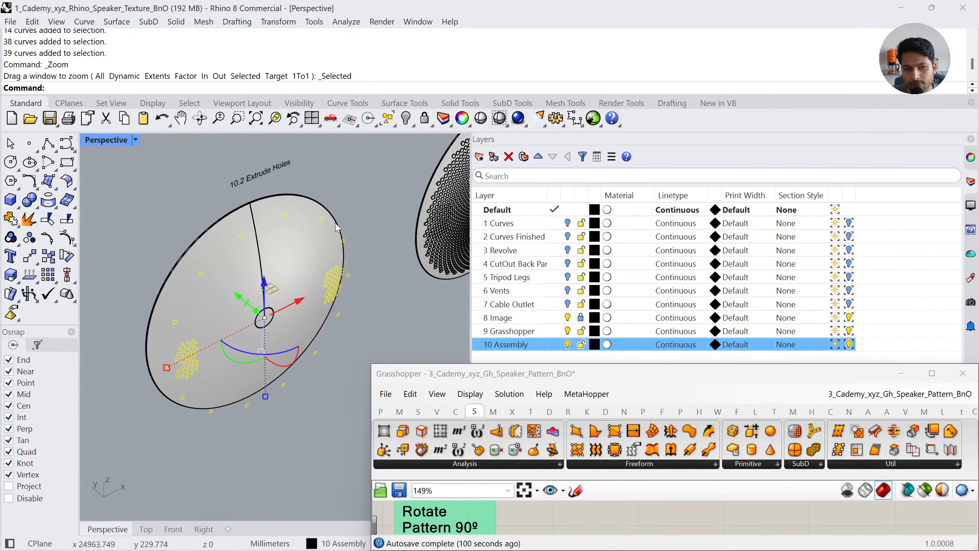
key(Escape)
Cut the rim holes and both vent-hole groups through the 10.2 cover by extruding their circles along Y with the gumball
click(320, 218)
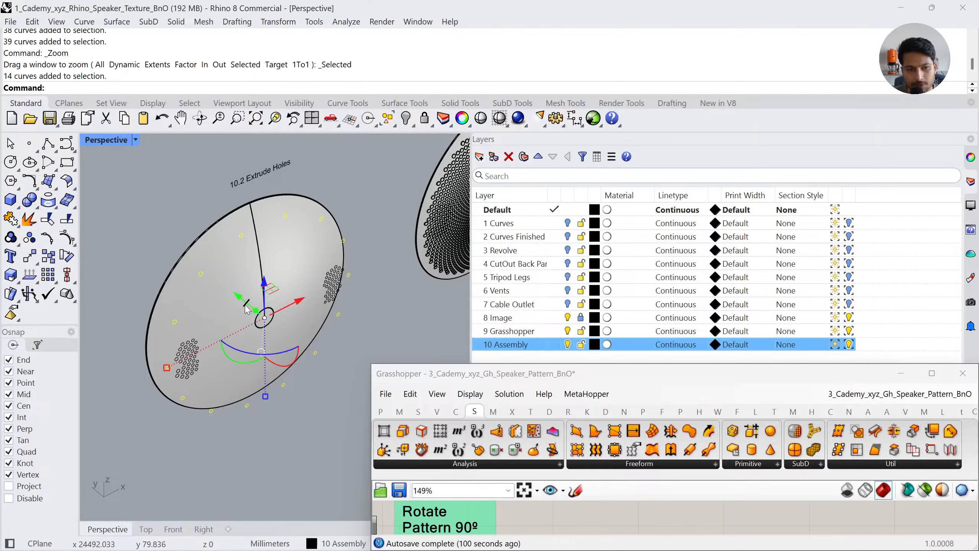
drag(247, 310, 296, 424)
click(197, 361)
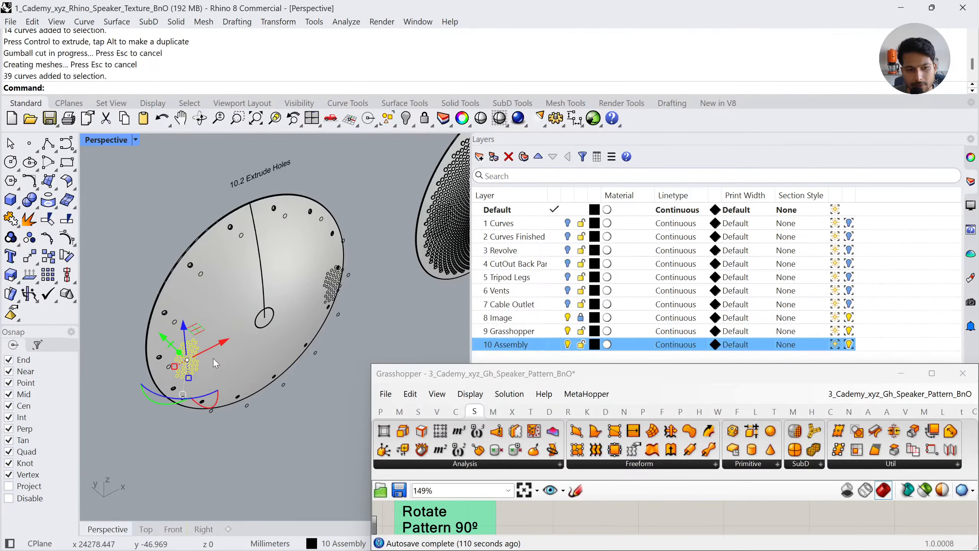
shift+click(331, 286)
scroll(250, 330, up, 2)
drag(250, 304, 177, 248)
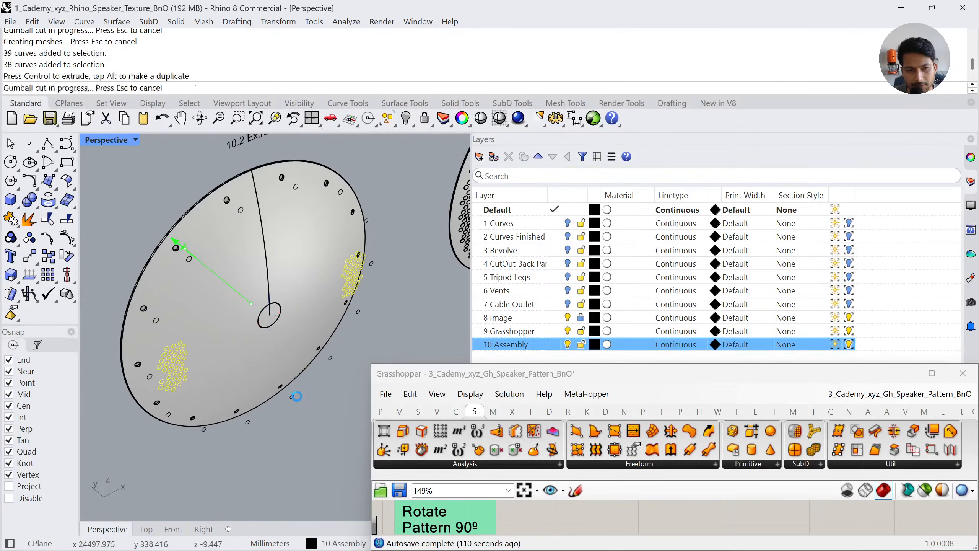
right_drag(312, 437, 308, 463)
key(Escape)
Examine the cylinder group on the 10.3 Boolean Diff cover up close
scroll(286, 313, down, 3)
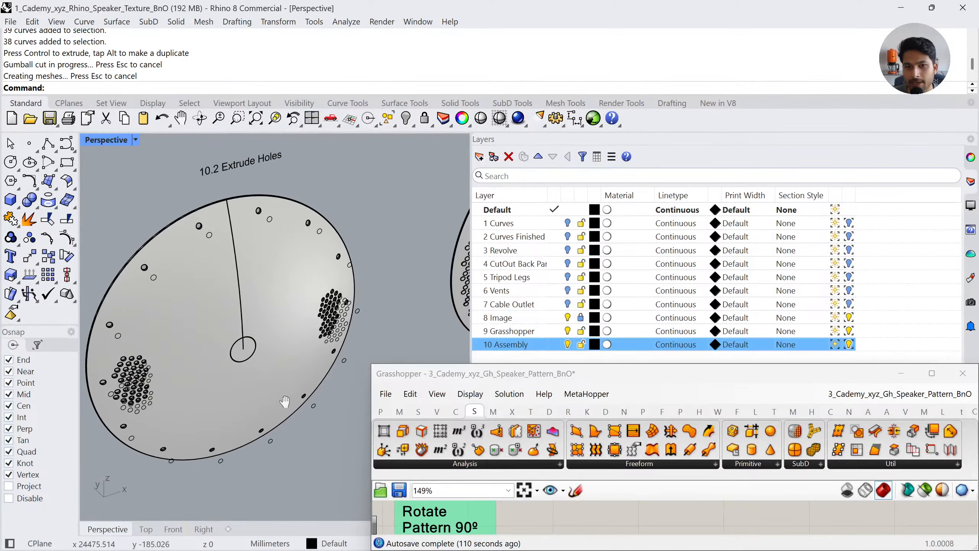
scroll(363, 246, up, 5)
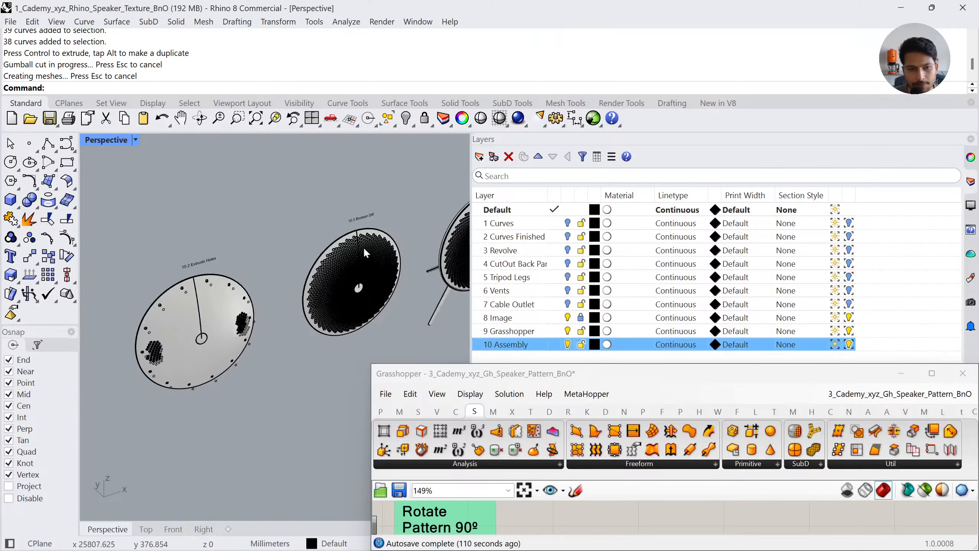
click(303, 227)
text(zs)
key(Return)
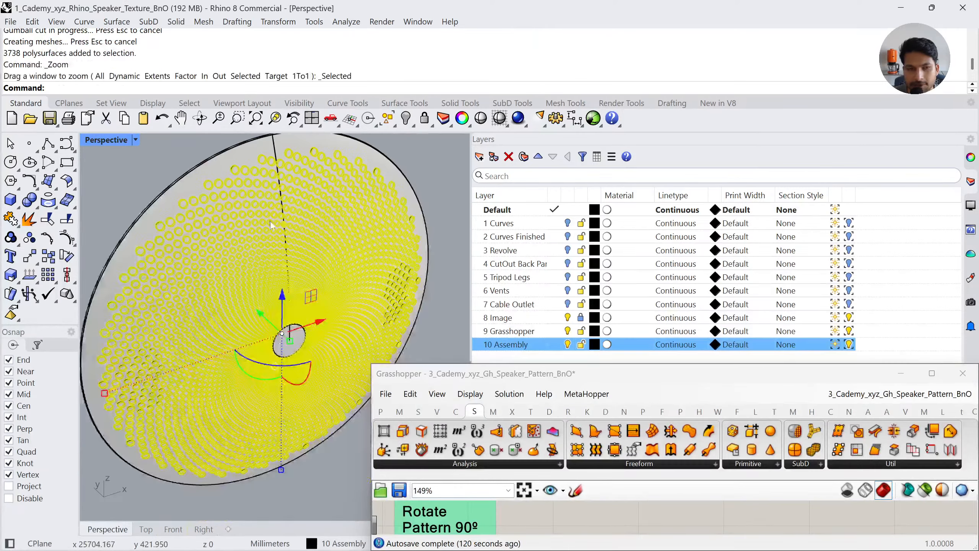
right_drag(284, 256, 296, 276)
scroll(244, 193, up, 6)
Try to shift the 10.3 cylinder group along Y in the Top view, and undo the move
click(146, 529)
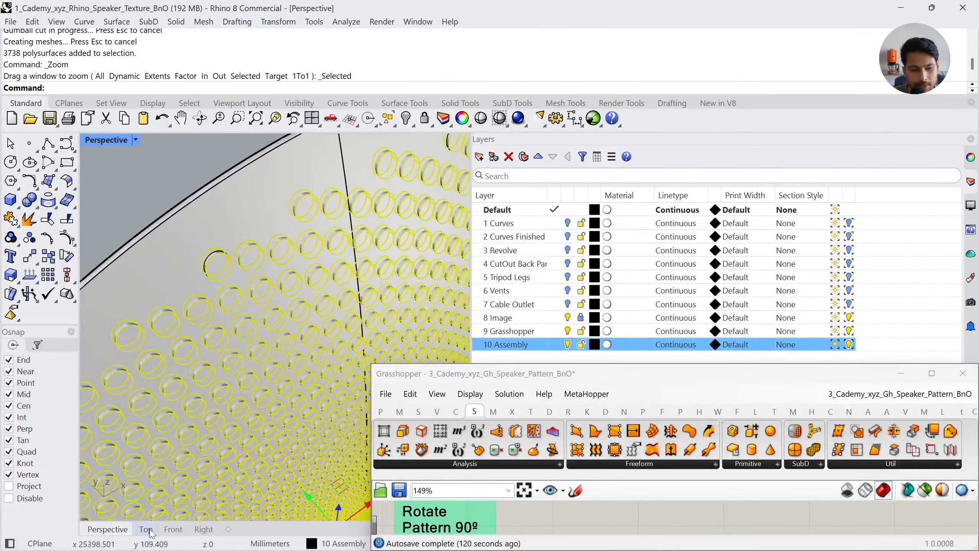
text(zs)
key(Return)
scroll(266, 301, up, 5)
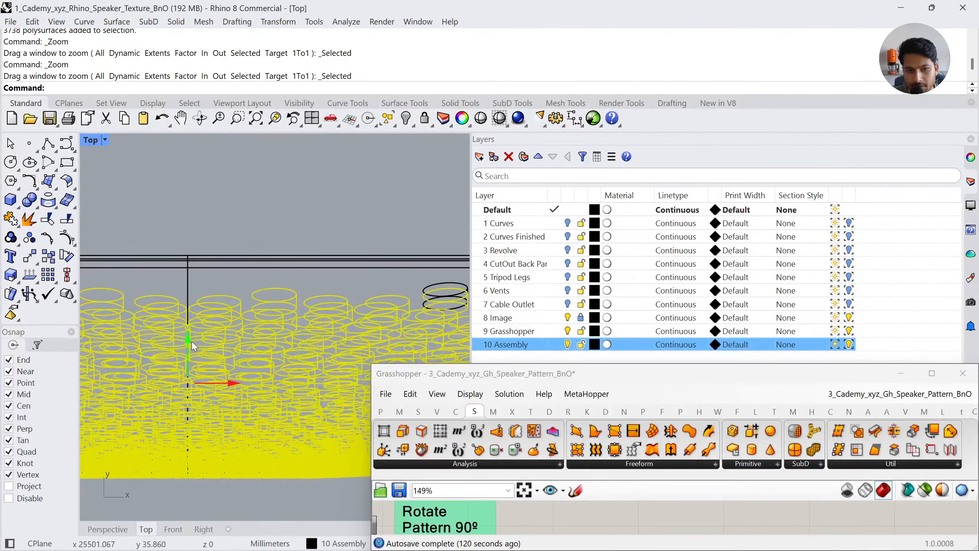
drag(192, 341, 188, 337)
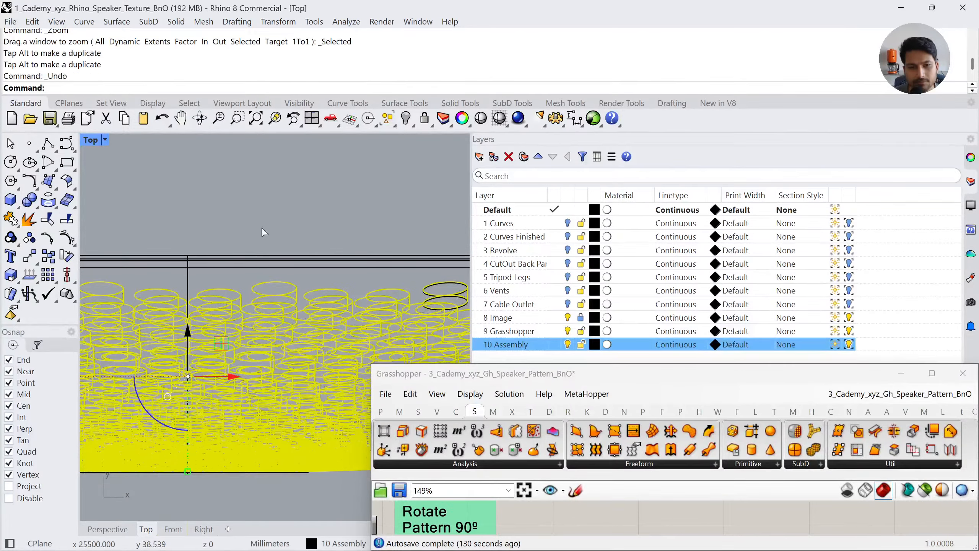
key(ctrl+z)
Examine in the Perspective view how the cylinder pattern passes through the 10.3 cover
click(107, 528)
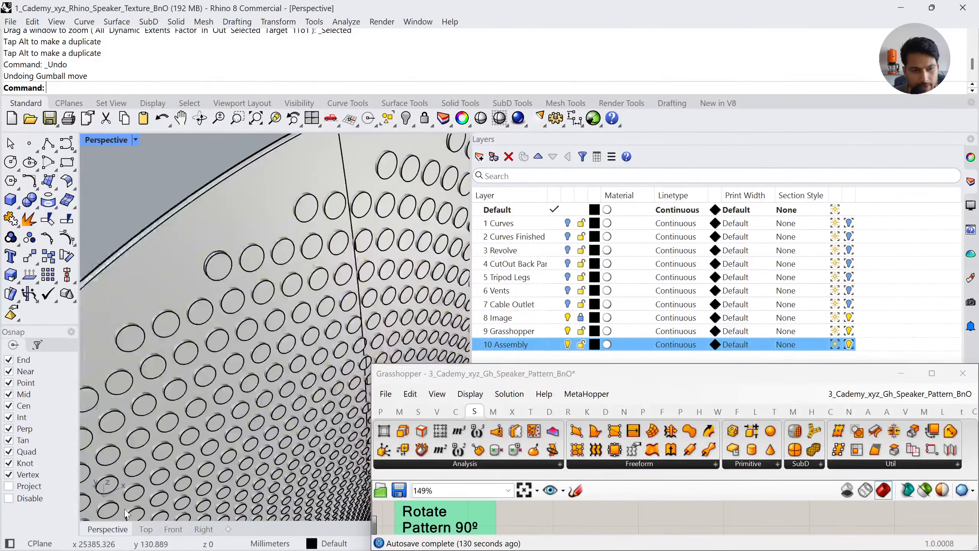
scroll(185, 309, down, 3)
right_drag(193, 281, 240, 275)
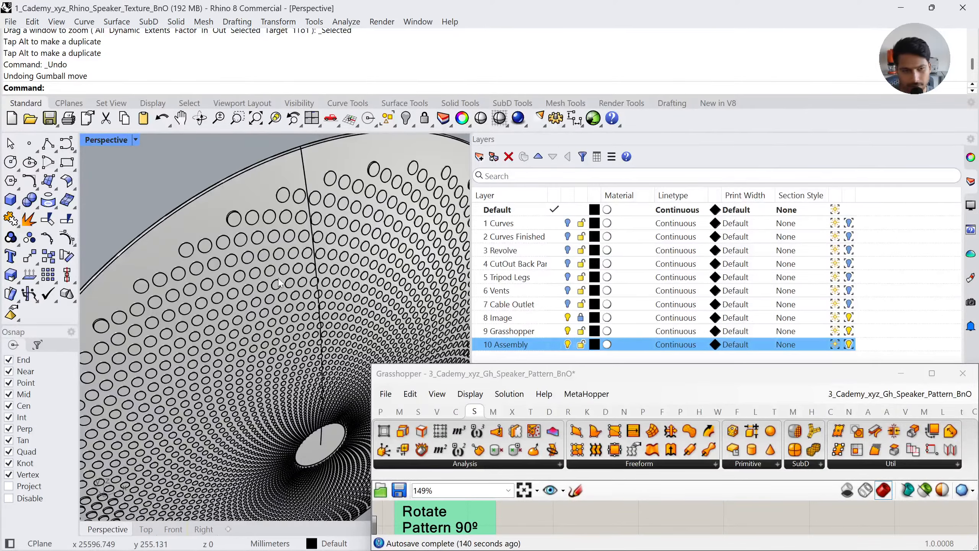
scroll(278, 293, down, 4)
click(306, 254)
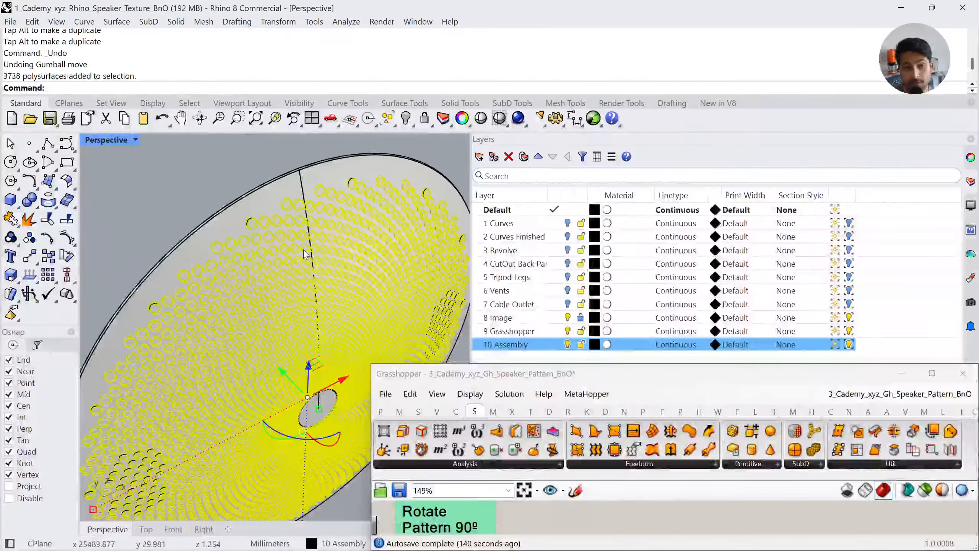
text(zs)
key(Return)
right_drag(293, 251, 262, 313)
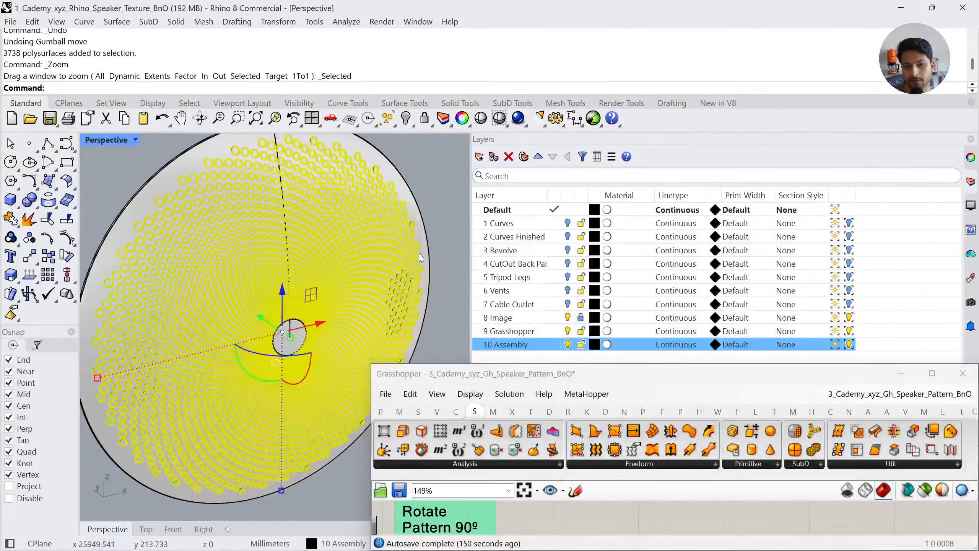
key(Escape)
scroll(209, 187, down, 2)
scroll(208, 187, up, 3)
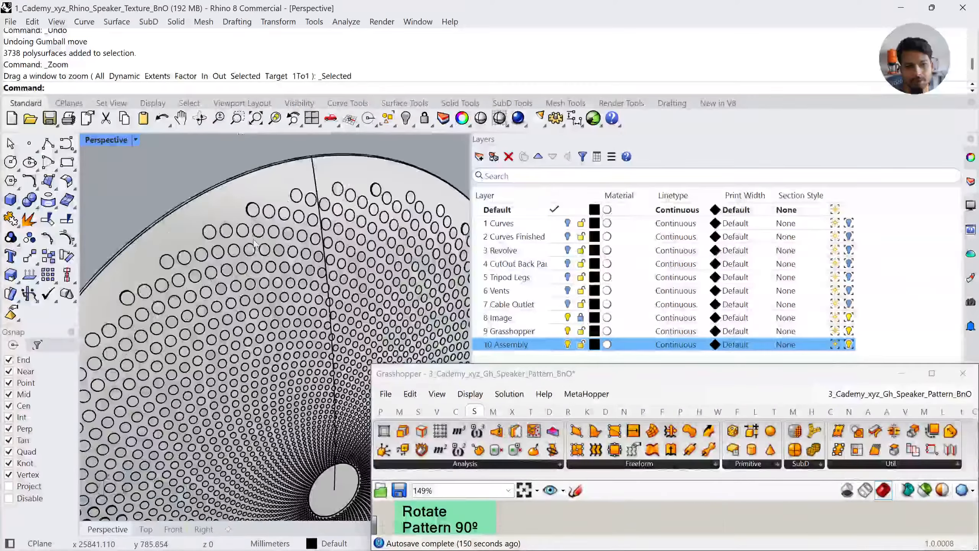
Check whether the cylinders near the rim of the 10.3 cover select as a single group
click(250, 266)
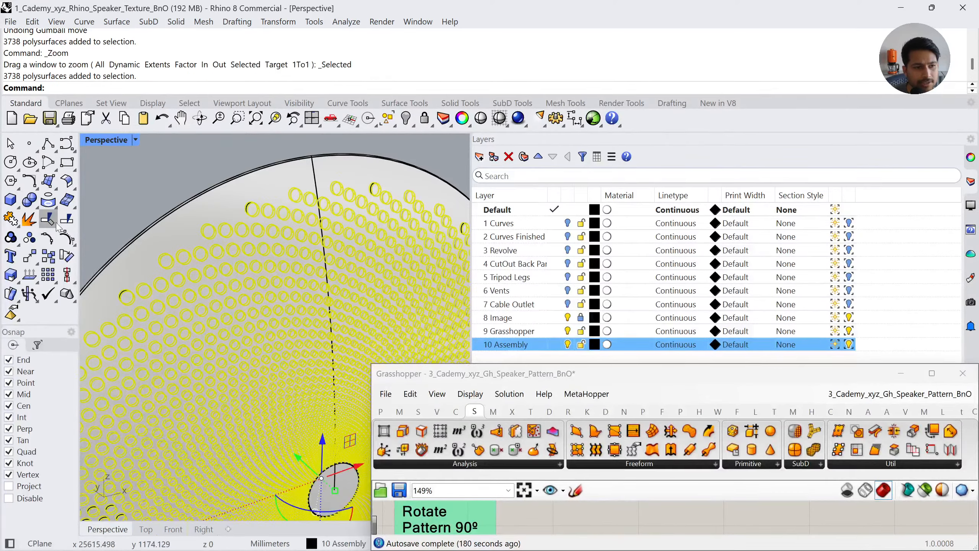
click(109, 207)
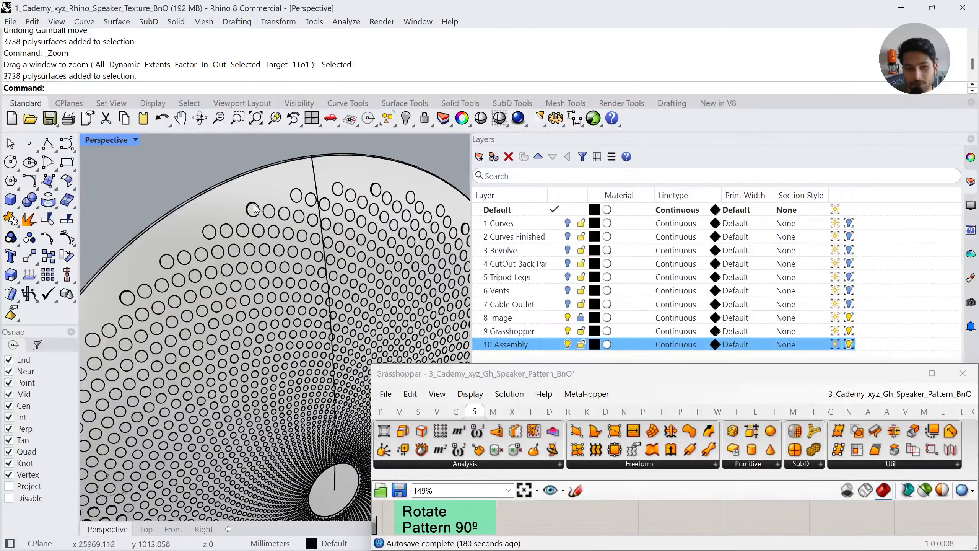
scroll(254, 209, up, 5)
click(246, 311)
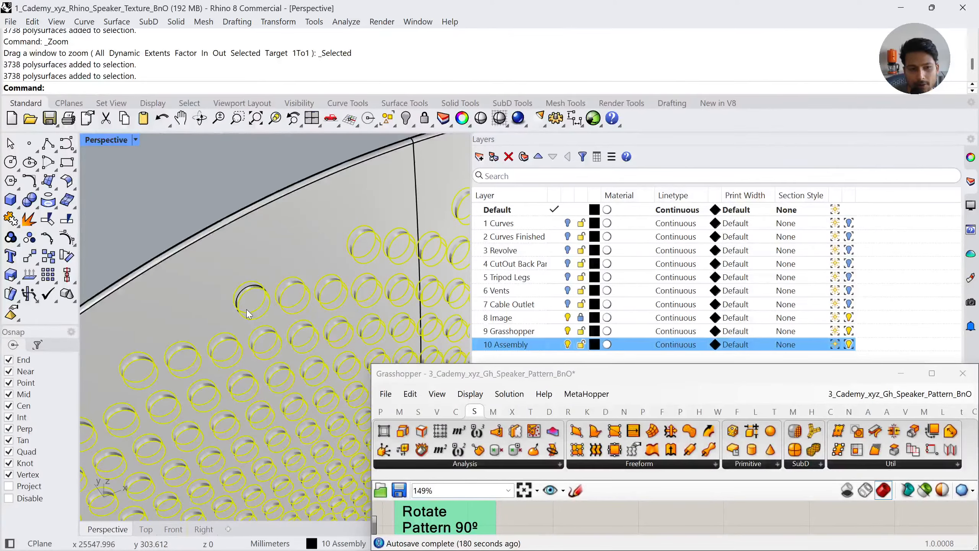
scroll(247, 285, down, 8)
scroll(249, 261, up, 4)
click(223, 240)
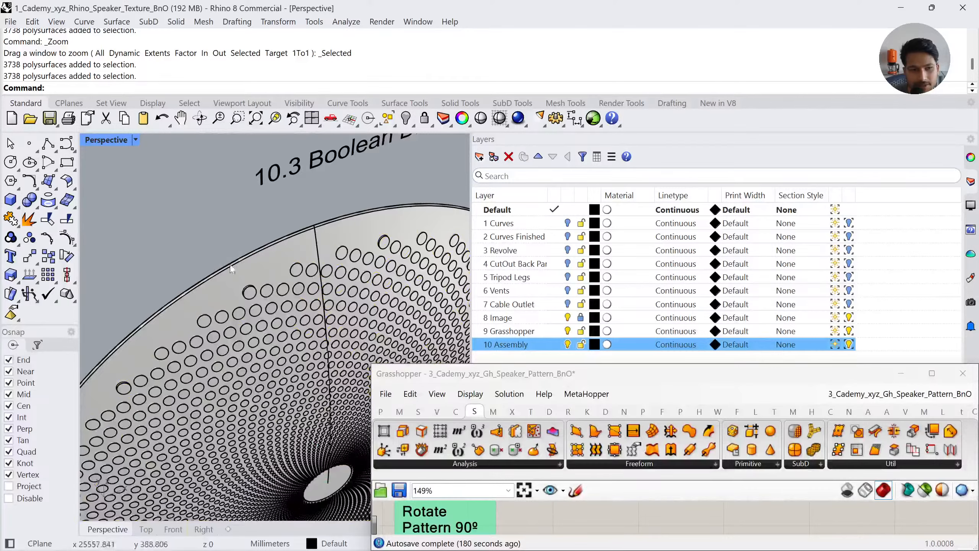
Ungroup the 10.3 cylinders and subtract a patch near the cover's upper rim from the cover with Boolean Difference
click(249, 296)
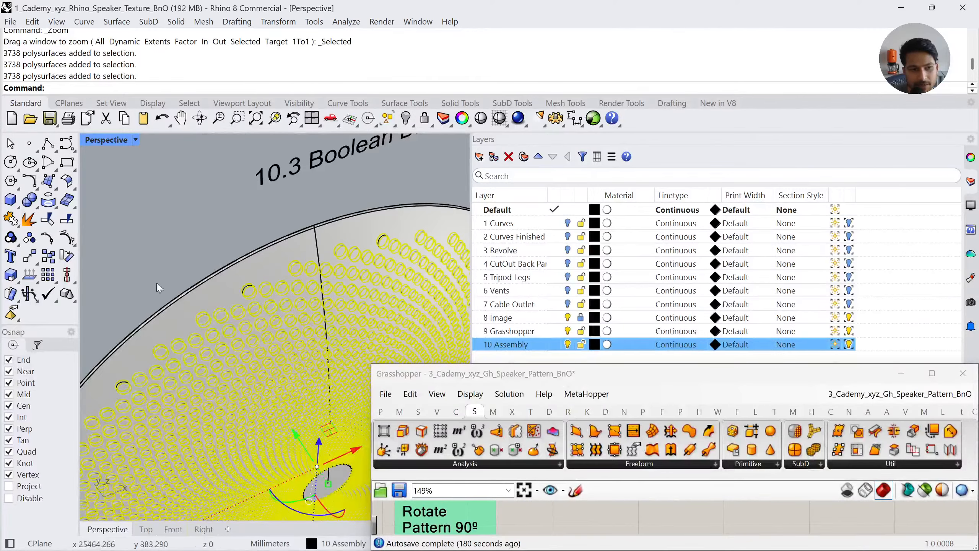
click(31, 240)
click(37, 211)
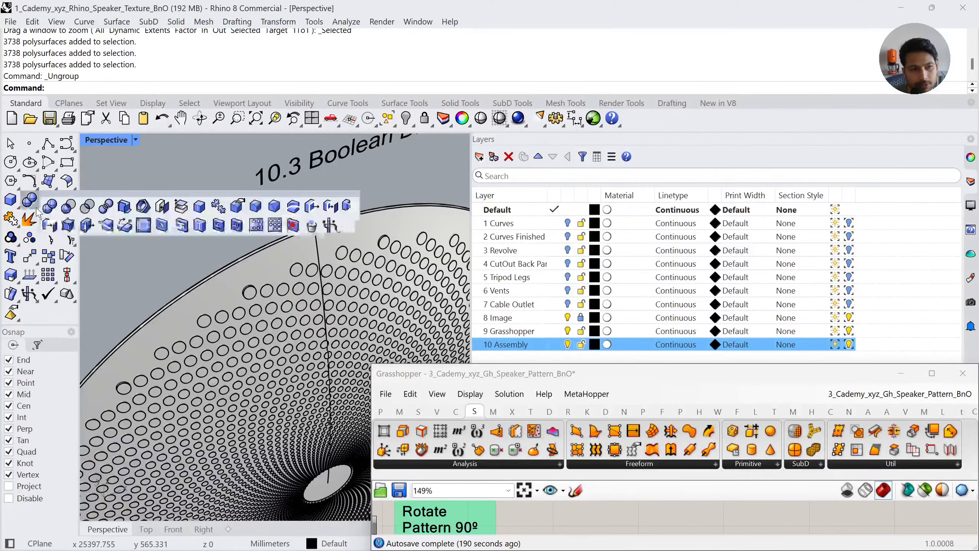
click(68, 206)
click(228, 285)
scroll(168, 234, down, 3)
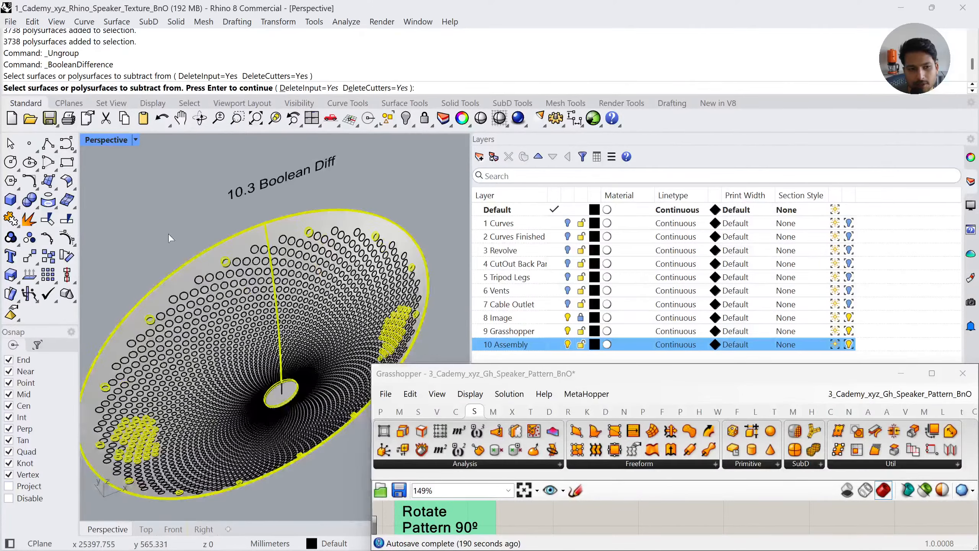
key(Return)
drag(157, 233, 251, 325)
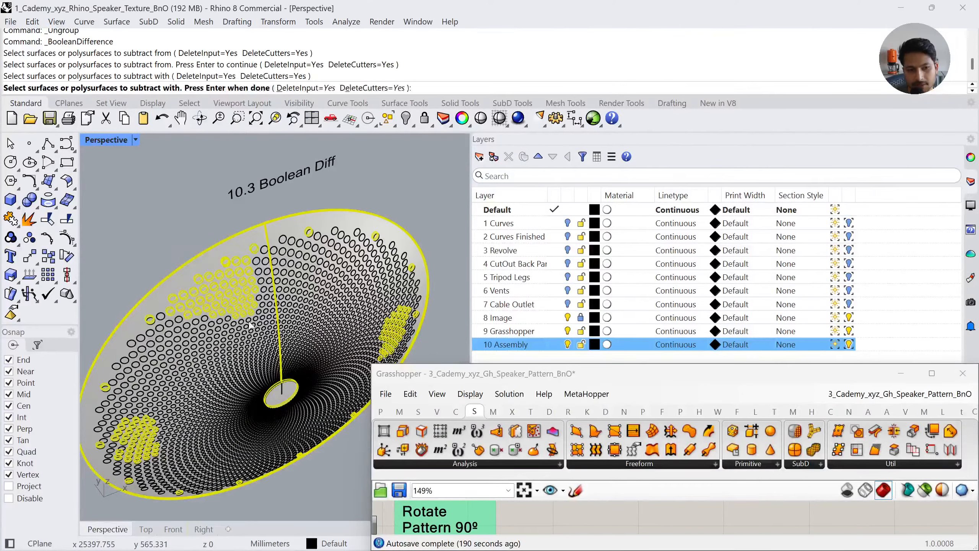
key(Return)
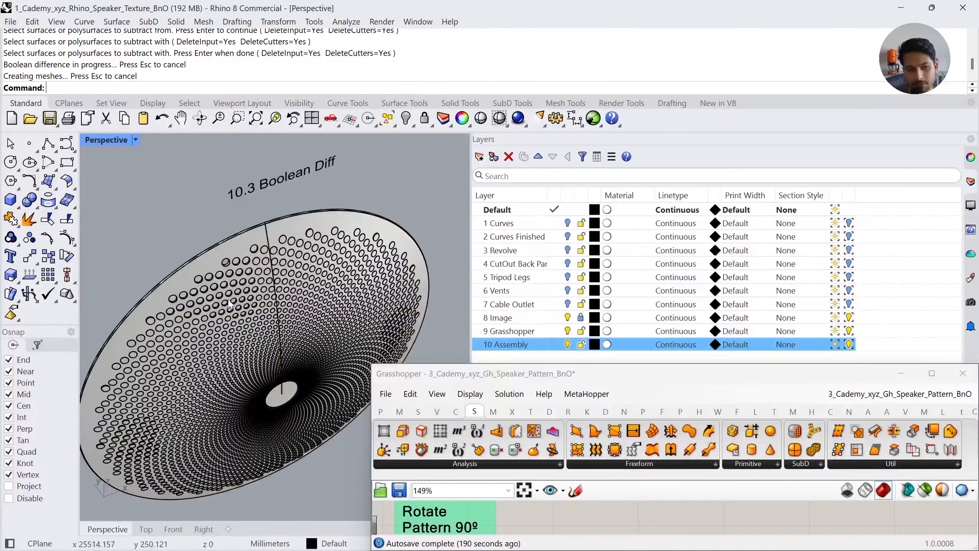
scroll(232, 268, up, 5)
key(Return)
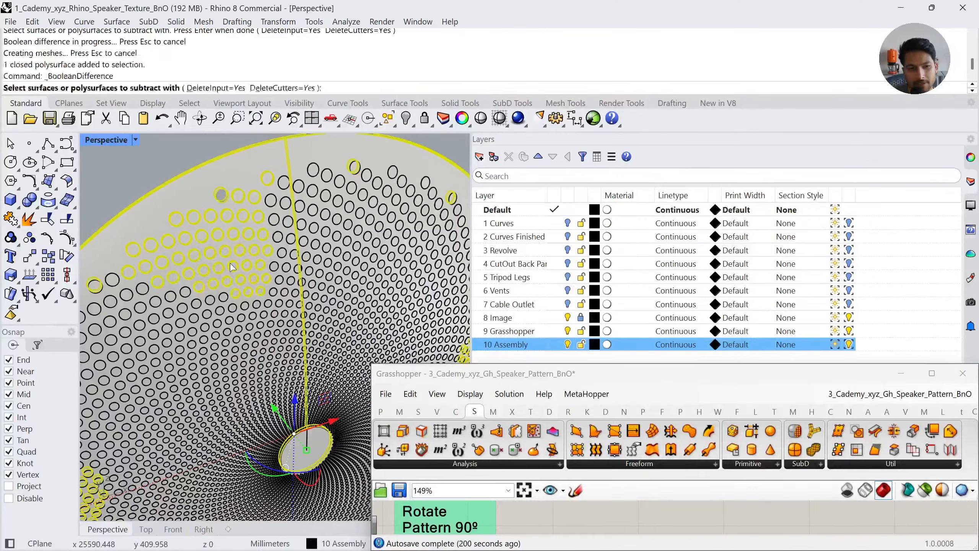
scroll(229, 263, down, 2)
drag(226, 165, 334, 323)
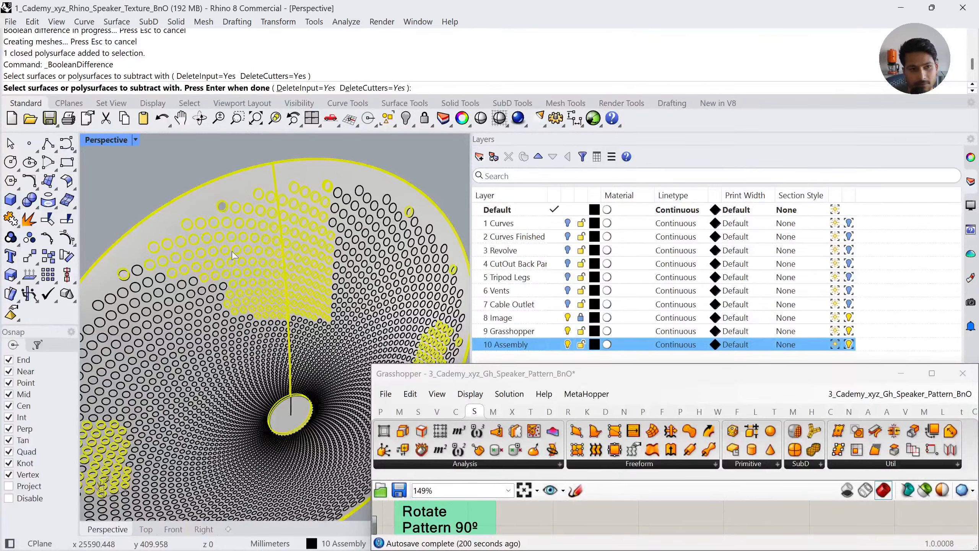
scroll(235, 245, down, 2)
scroll(241, 244, up, 2)
key(Escape)
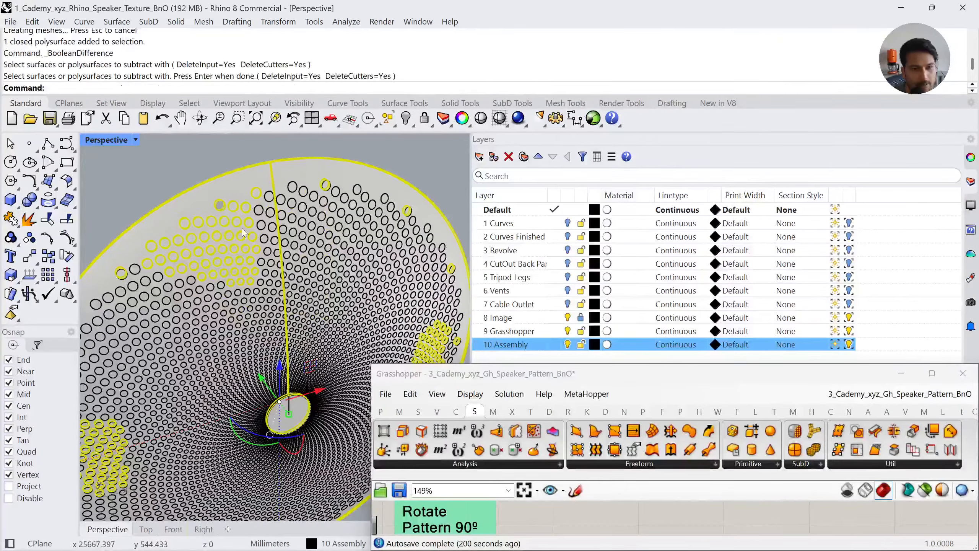
Subtract a wider patch of cylinders across the 10.3 cover's upper area from the cover with Boolean Difference
key(Return)
drag(223, 163, 369, 307)
key(Return)
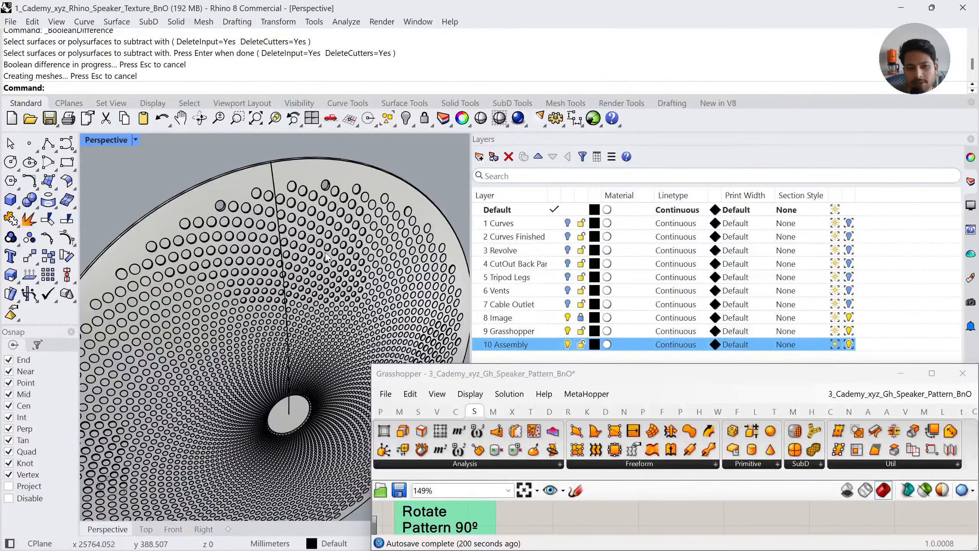
Examine the 10.3 cover's surface and cut holes with a brushed_gold.jpg environment map, and end the EMap analysis
click(313, 276)
text(EMap)
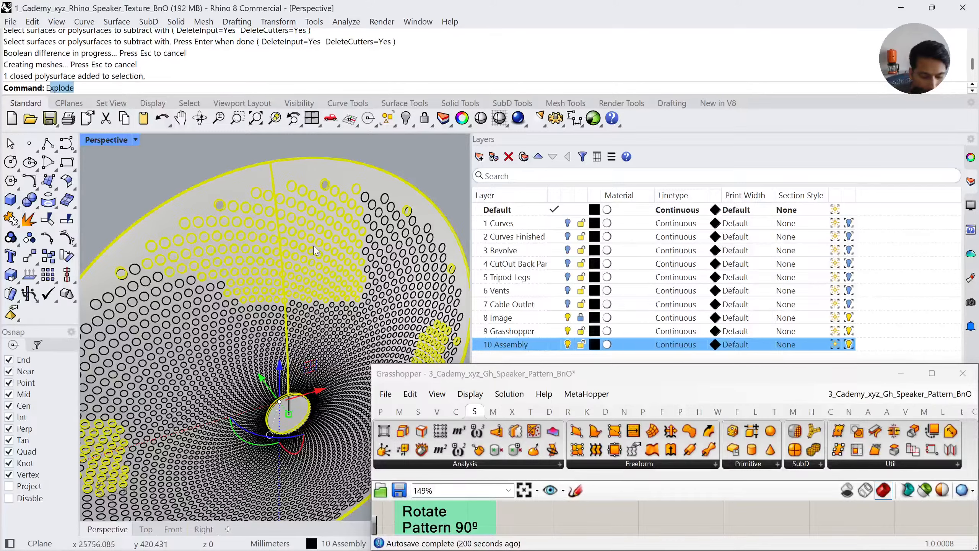
key(Return)
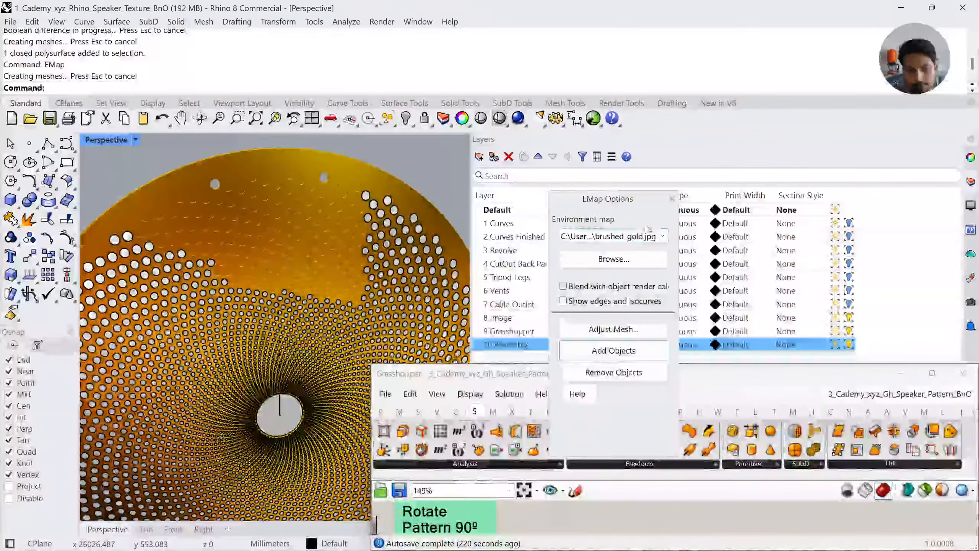
scroll(296, 255, down, 5)
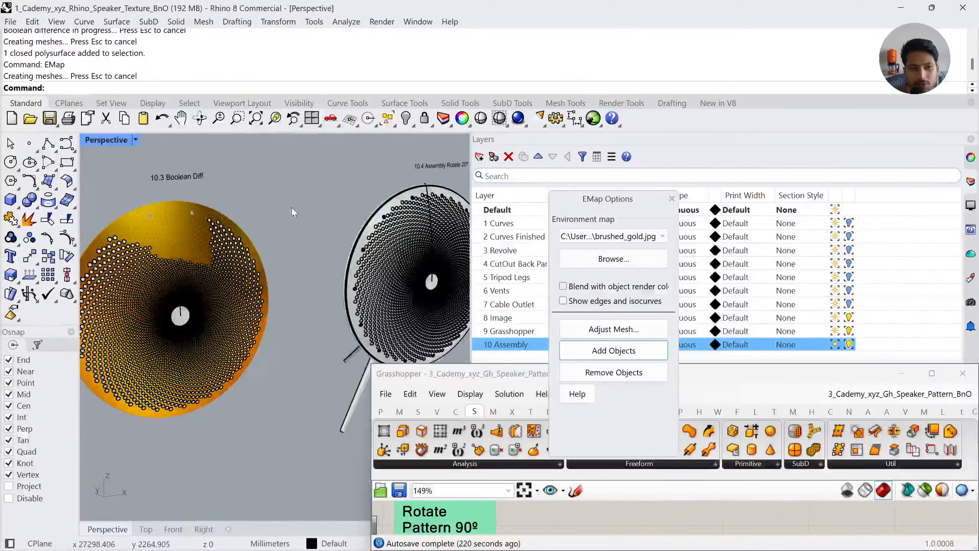
click(671, 198)
Undo the Boolean Differences on the 10.3 cover and the ungrouping of its cylinders
key(ctrl+z)
key(ctrl+z)
key(ctrl+z)
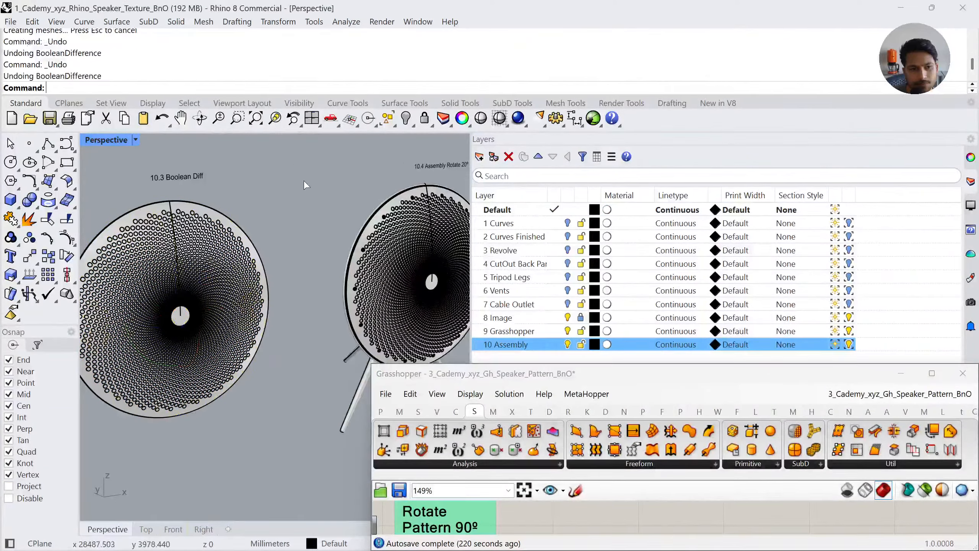
Select the grouped rim fasteners of the 10.4 assembly and move them forward along Y, away from the cover
click(426, 230)
text(zs)
key(Return)
scroll(329, 233, down, 3)
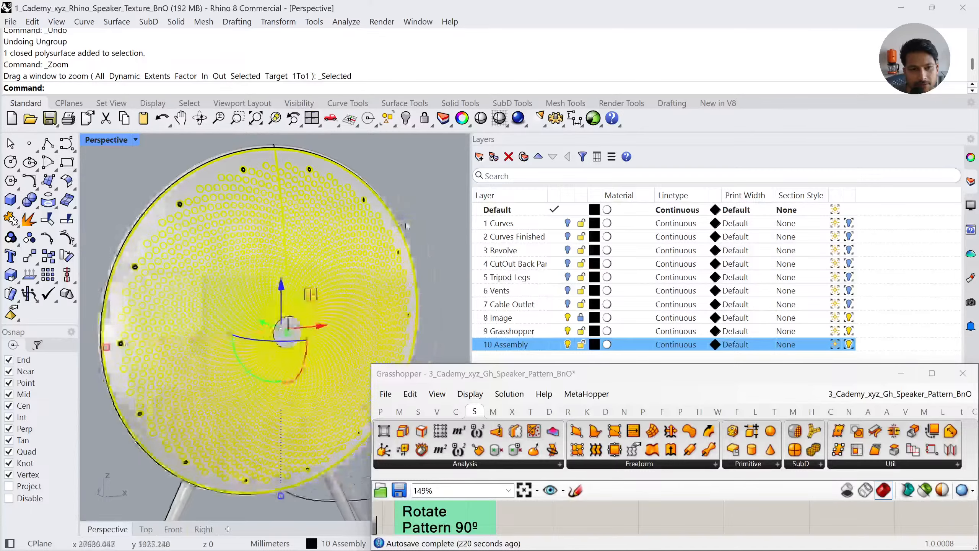
key(Escape)
right_drag(328, 231, 262, 256)
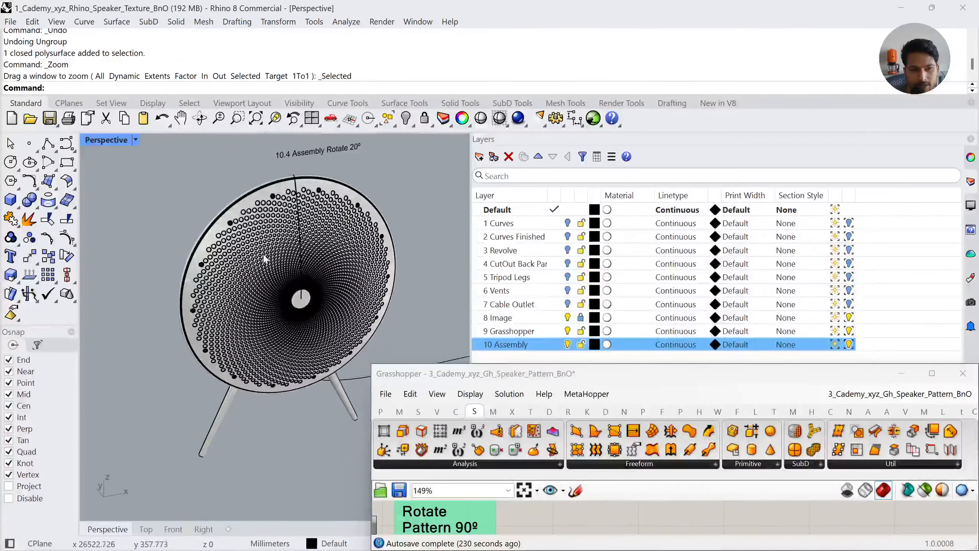
scroll(240, 232, up, 4)
scroll(239, 234, up, 2)
click(239, 234)
scroll(246, 243, down, 6)
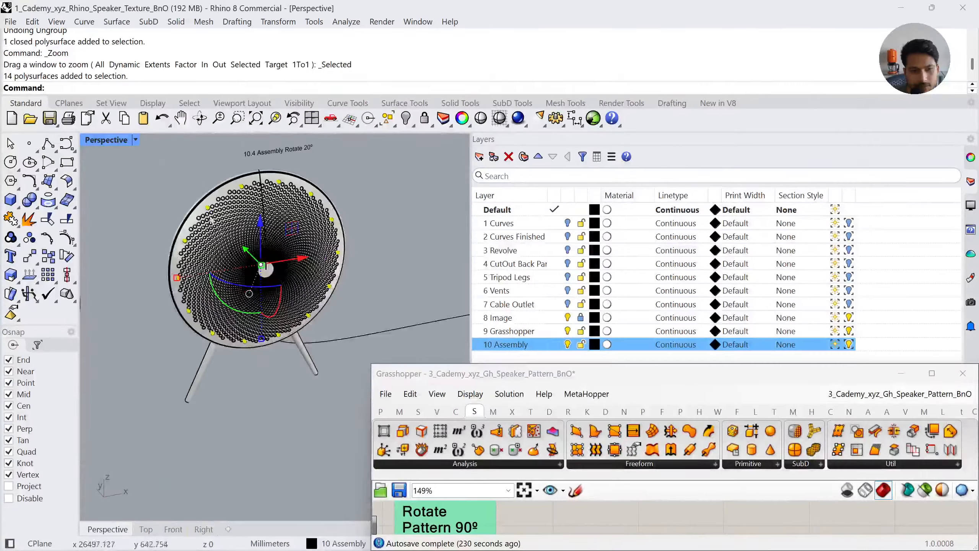
scroll(230, 251, up, 4)
drag(238, 258, 289, 308)
Separate the 10.4 perforated cover forward and the curved back shell backward from the speaker body along Y
click(263, 337)
click(211, 456)
right_drag(211, 455, 275, 407)
click(246, 303)
drag(208, 298, 117, 321)
click(303, 449)
right_drag(302, 448, 276, 405)
Move the ribbed vent disc and the flat plate with holes backward along Y, behind the back shell
click(251, 343)
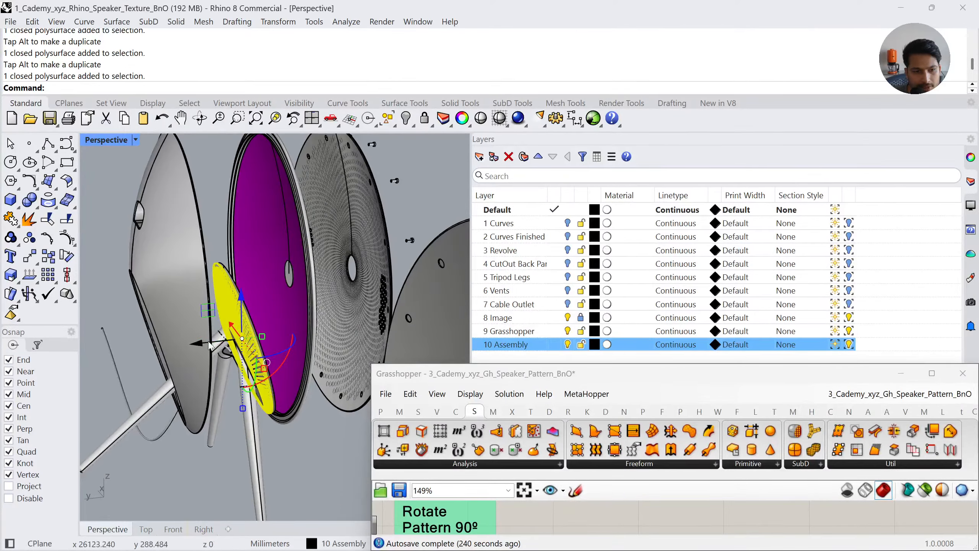
drag(208, 342, 82, 380)
click(182, 416)
shift+right_drag(181, 415, 280, 372)
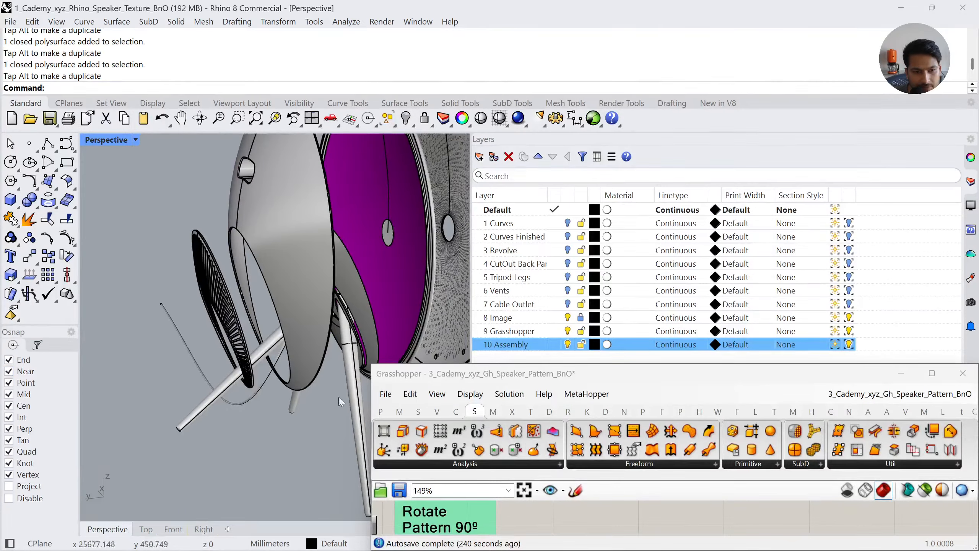
click(355, 332)
drag(303, 326, 152, 372)
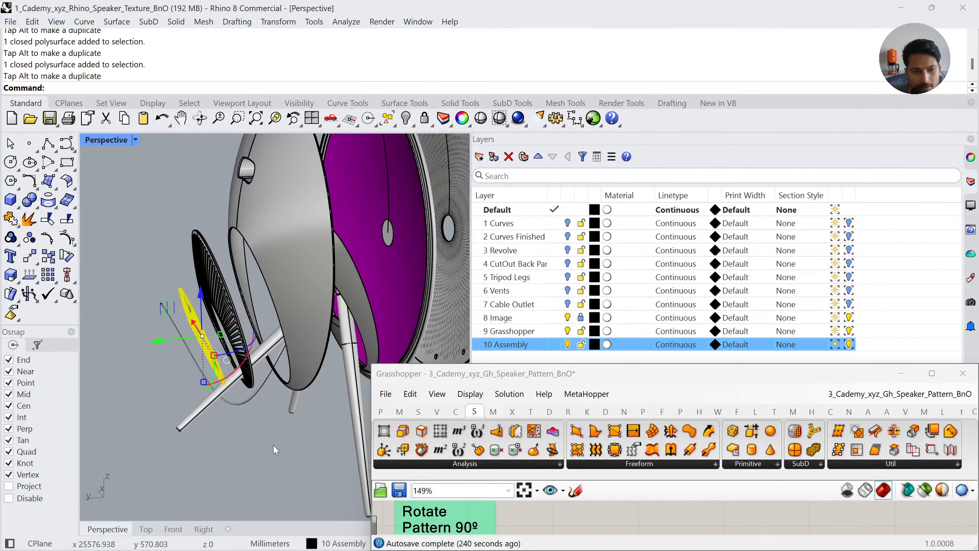
click(275, 449)
Move the small curved end plate backward along Y, behind the flat plate with holes
scroll(342, 339, up, 3)
scroll(351, 279, down, 10)
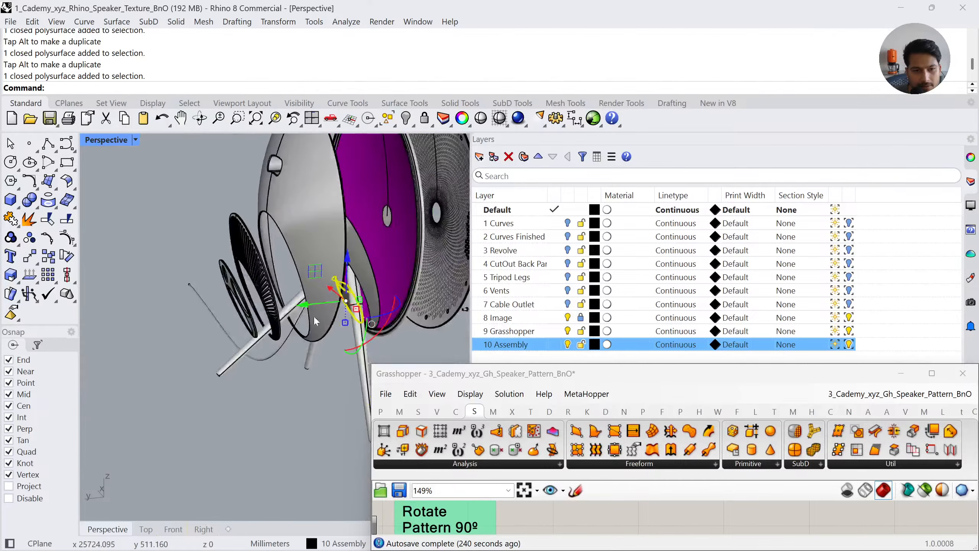
drag(308, 305, 180, 342)
click(255, 383)
right_drag(255, 384, 342, 357)
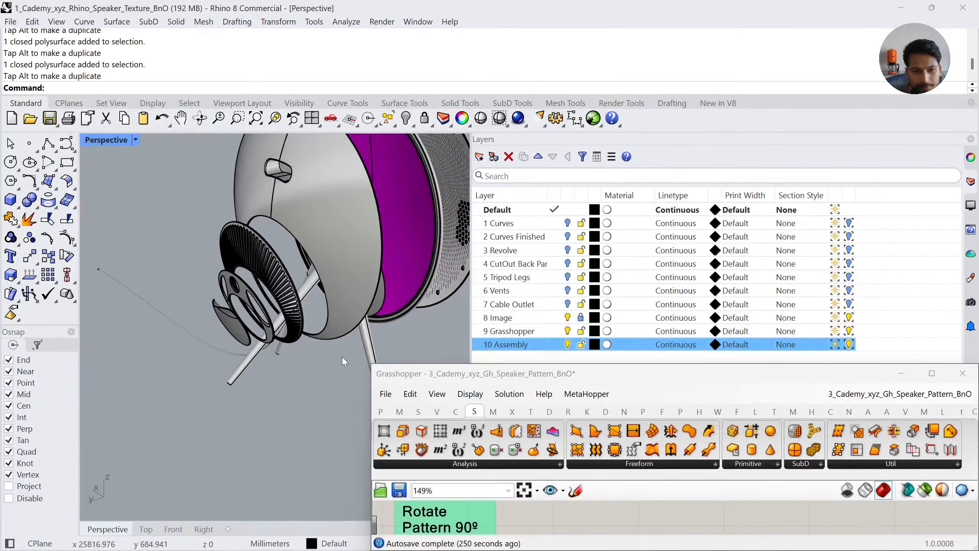
Select all three tripod legs together and move them backward along Y, clear of the other parts
click(372, 352)
shift+click(236, 373)
shift+click(278, 349)
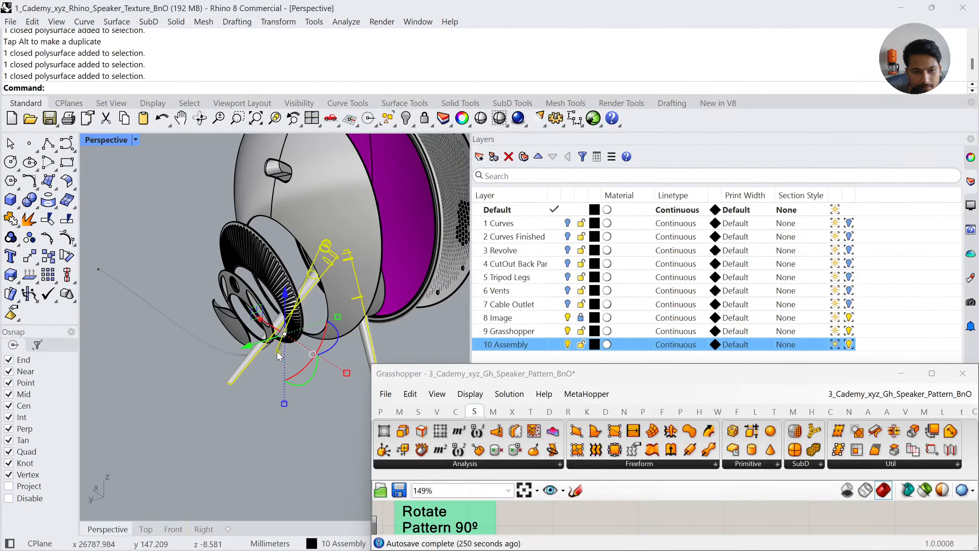
drag(255, 346, 103, 394)
click(198, 398)
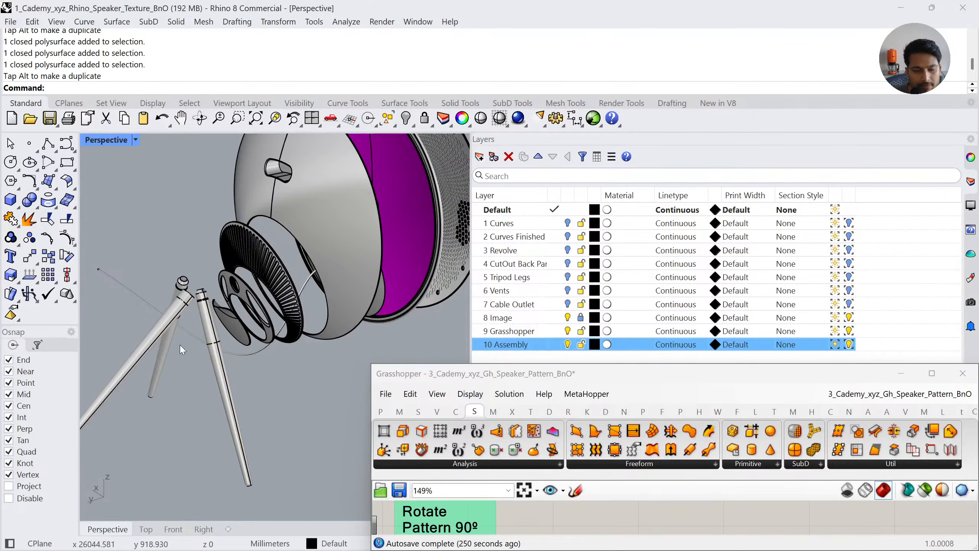
right_drag(197, 398, 336, 348)
Examine the exploded 10.4 assembly from the back, from above and from the front
scroll(246, 286, up, 4)
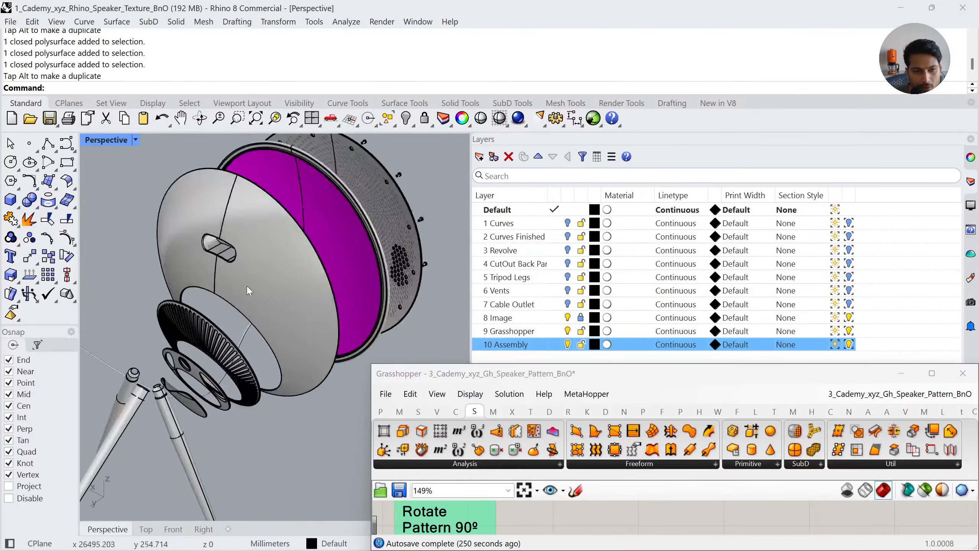
right_drag(246, 286, 234, 292)
right_drag(401, 278, 247, 257)
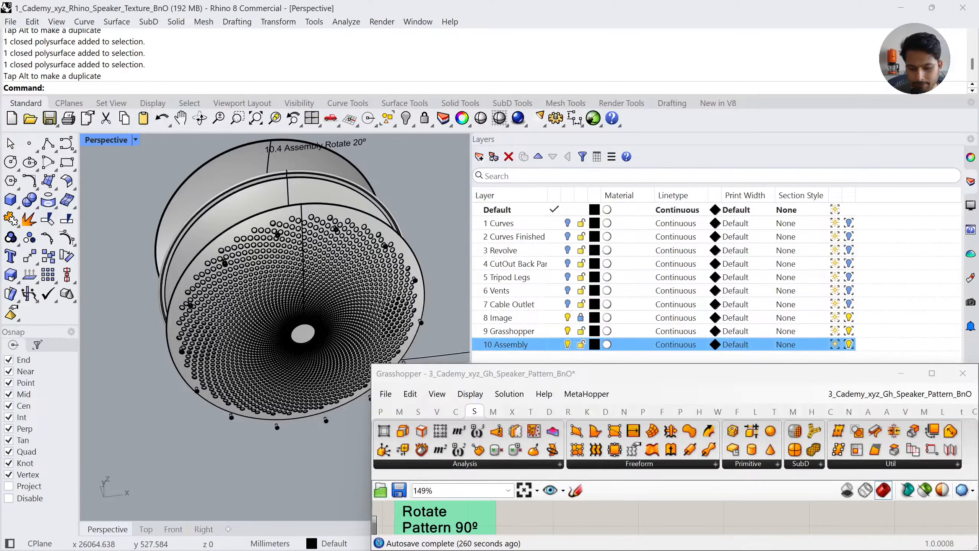
right_drag(354, 256, 384, 214)
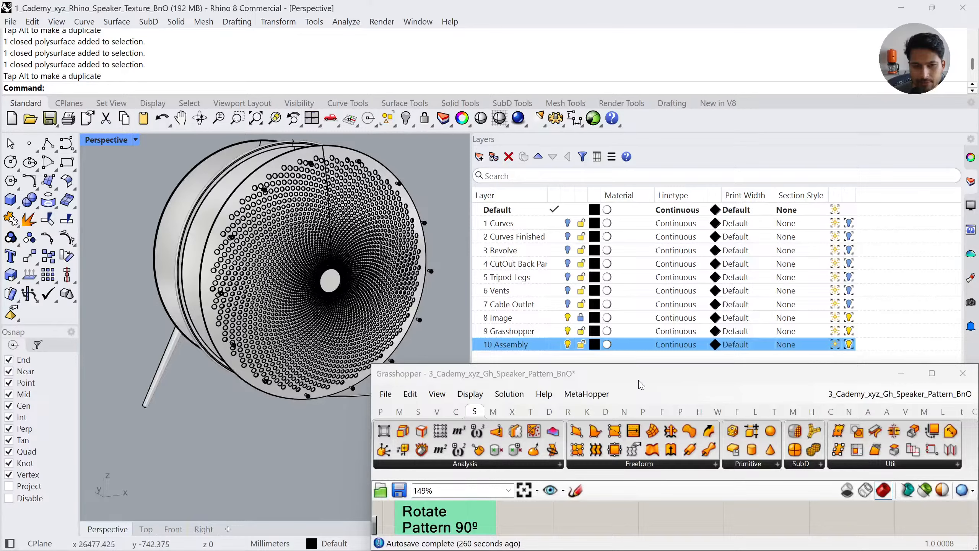
mouse_move(231, 390)
right_down()
mouse_move(236, 361)
mouse_move(233, 401)
right_up()
scroll(233, 402, down, 2)
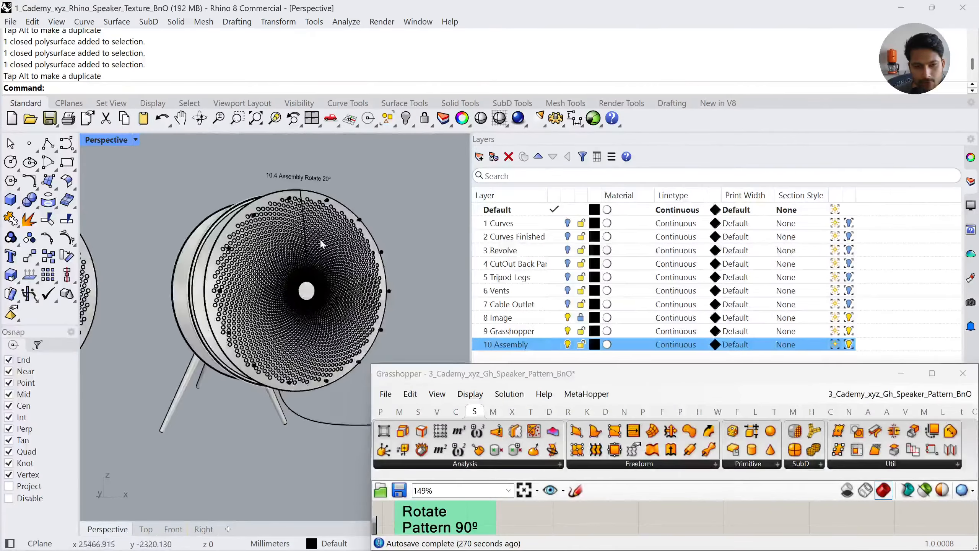
right_drag(323, 243, 323, 226)
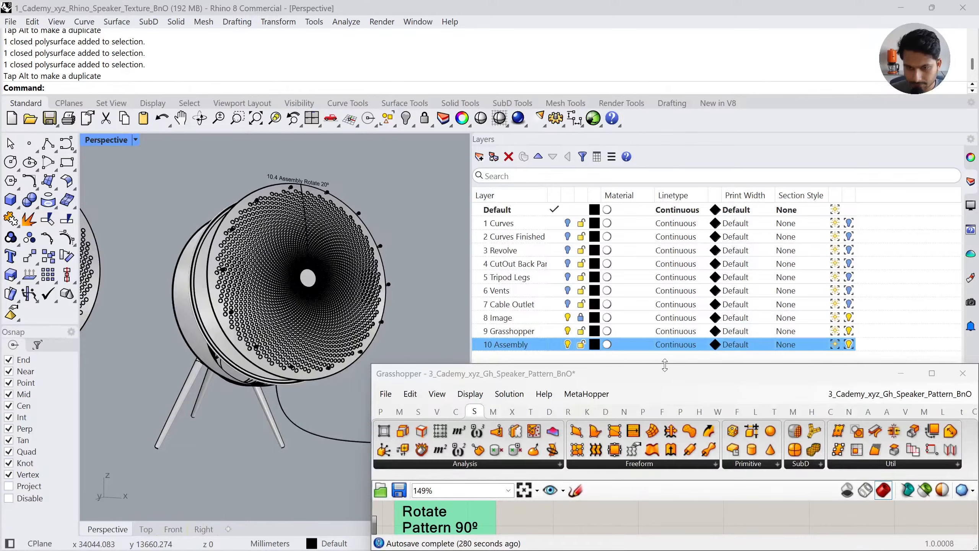
Extend the Grasshopper window to full height and zoom the Rhino view to the Solid Intersection component's geometry
drag(664, 365, 686, 1)
drag(662, 364, 661, 0)
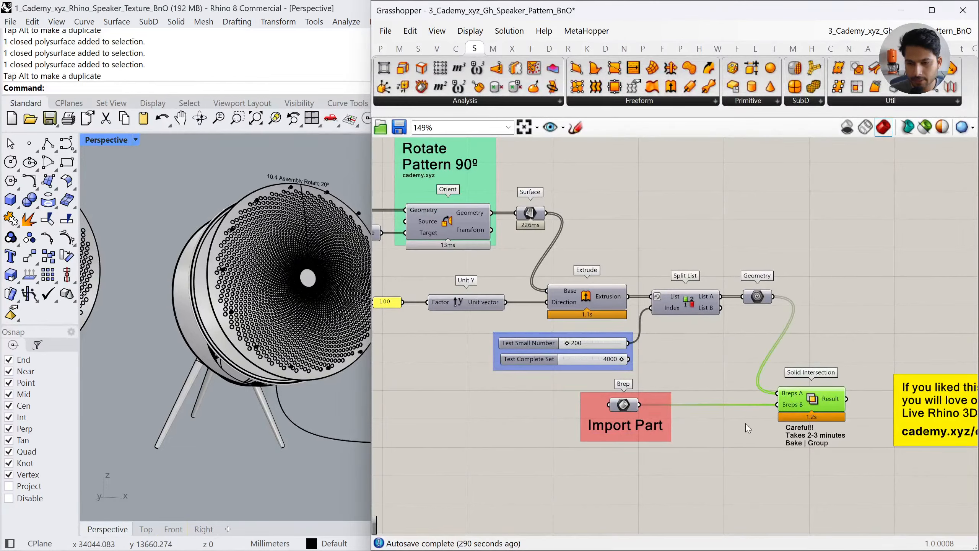
middle_click(776, 406)
click(778, 464)
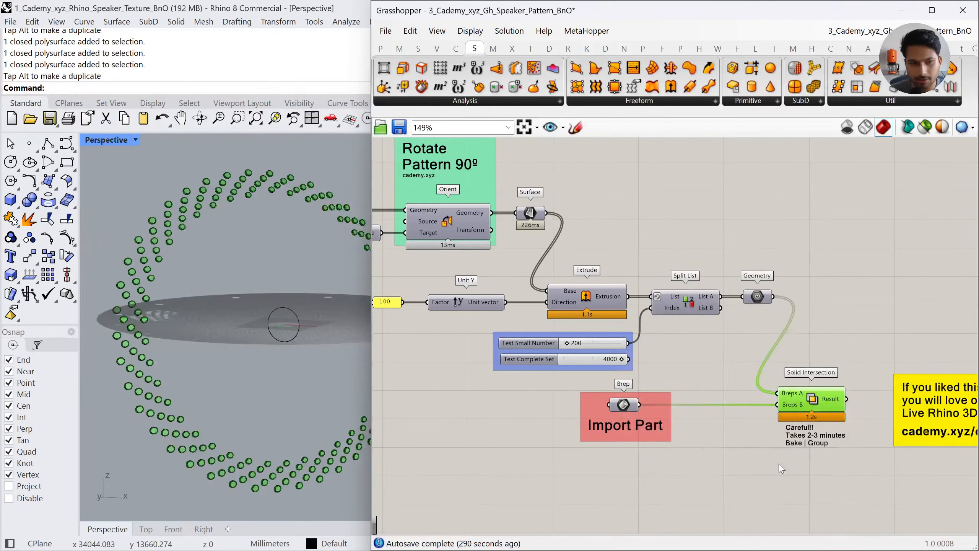
Delete the baked ring of small intersection solids in Rhino, leaving only the Grasshopper preview
click(235, 197)
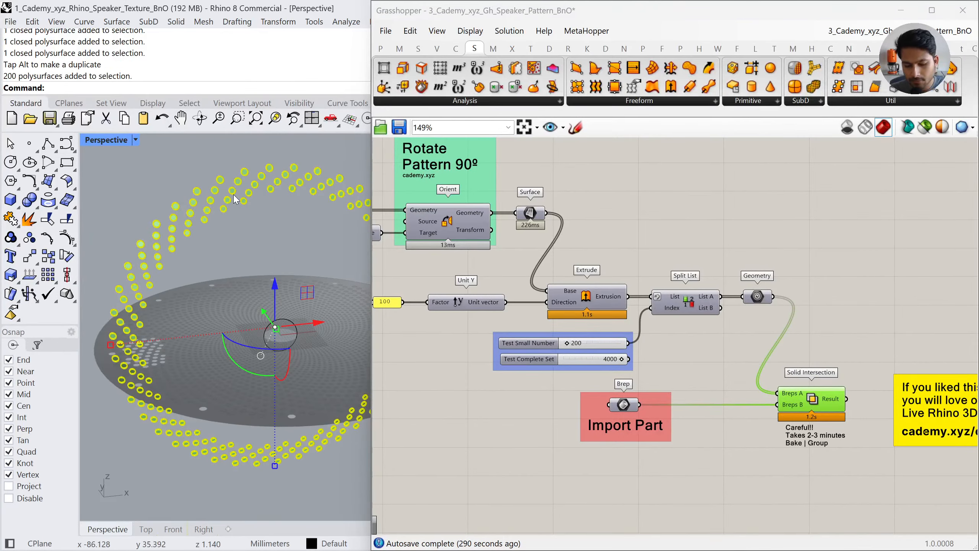
key(Delete)
click(762, 353)
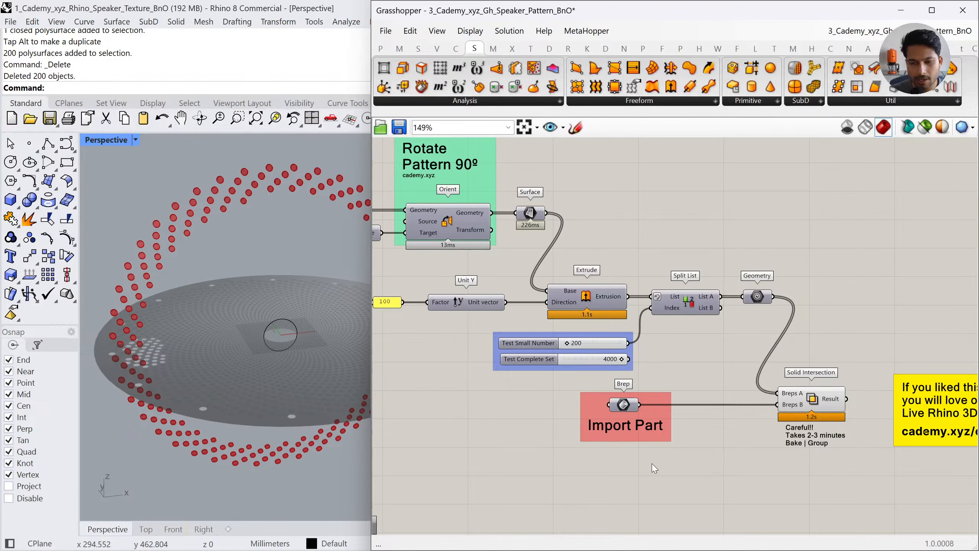
right_drag(201, 275, 230, 309)
click(647, 415)
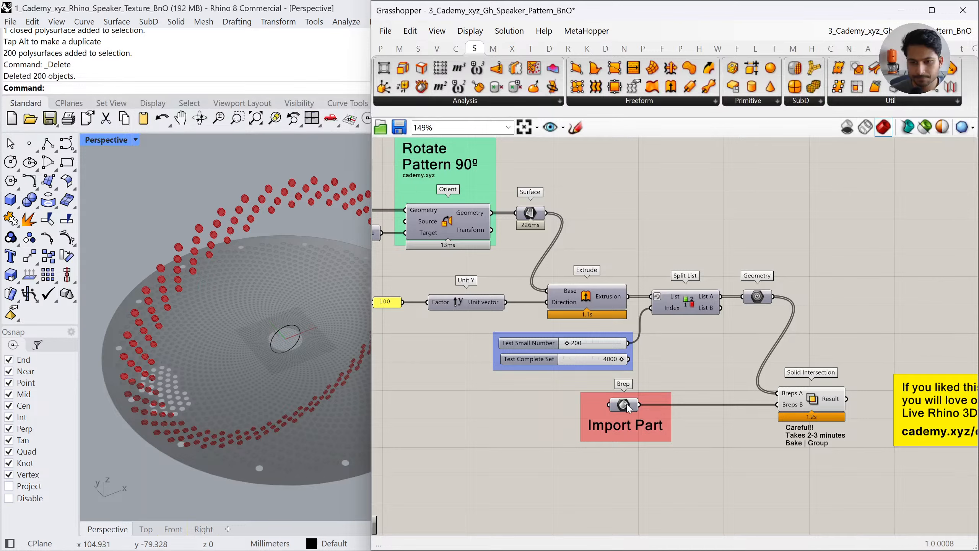
Shift the Brep component slightly left within the Import Part group and narrow the Grasshopper window to widen the Rhino viewport
drag(628, 407, 614, 407)
click(685, 479)
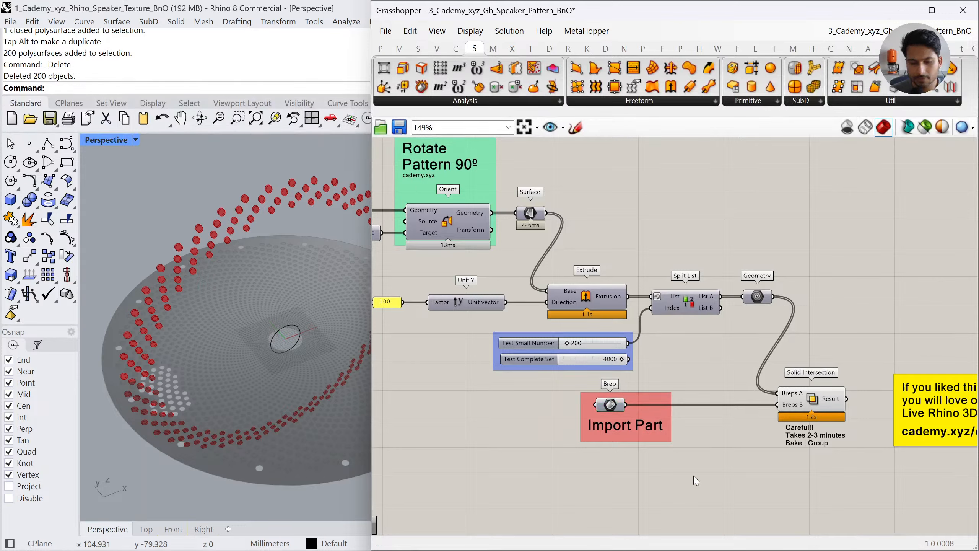
scroll(265, 347, down, 2)
shift+right_drag(286, 348, 258, 347)
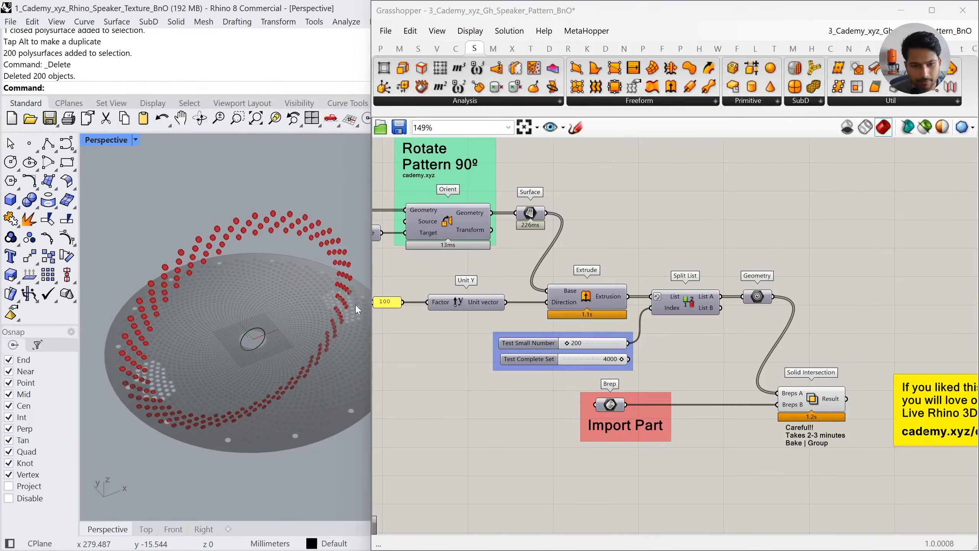
drag(367, 303, 472, 303)
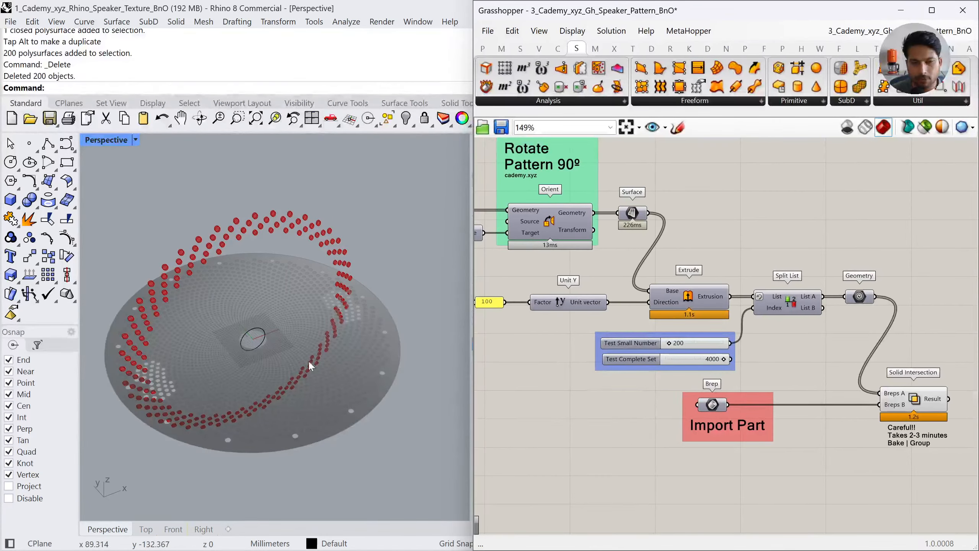
scroll(308, 369, up, 1)
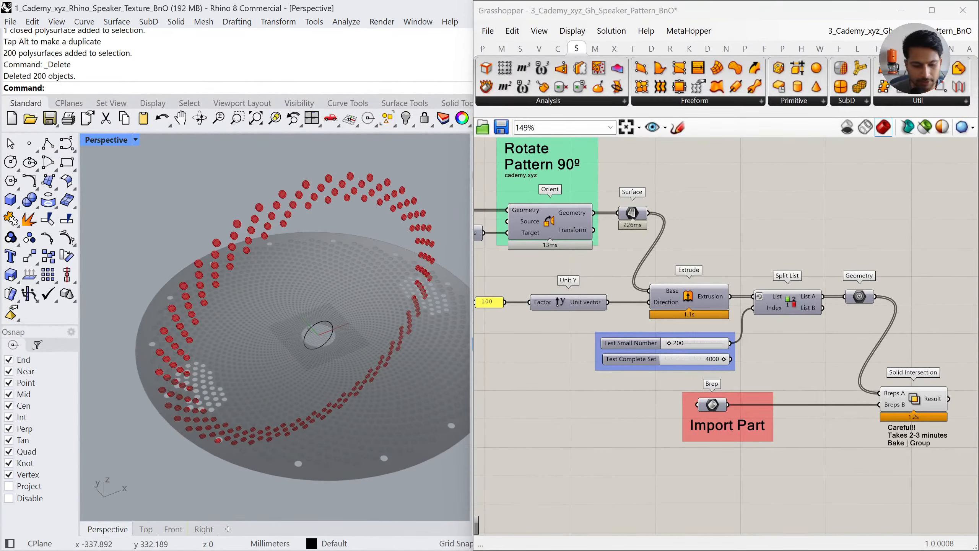
Switch to the B&O Texture Webinar 9.0 presentation and advance from slide 33 to slide 36
key(alt+Tab)
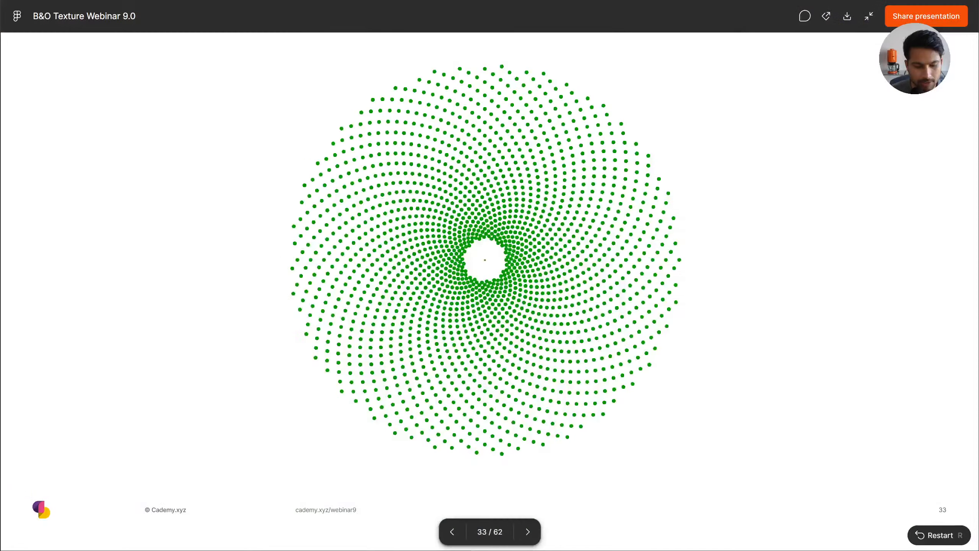
key(Right)
key(Right)
key(Right)
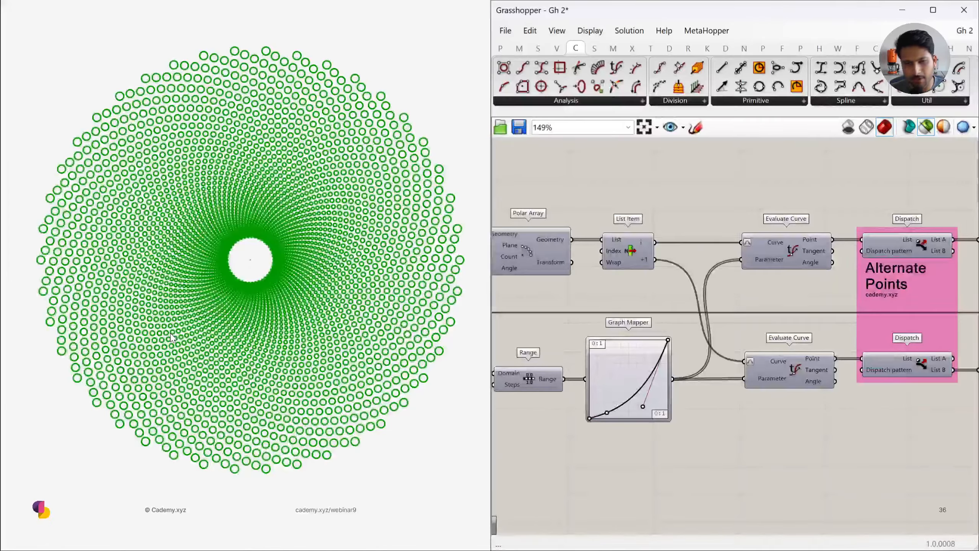
key(Right)
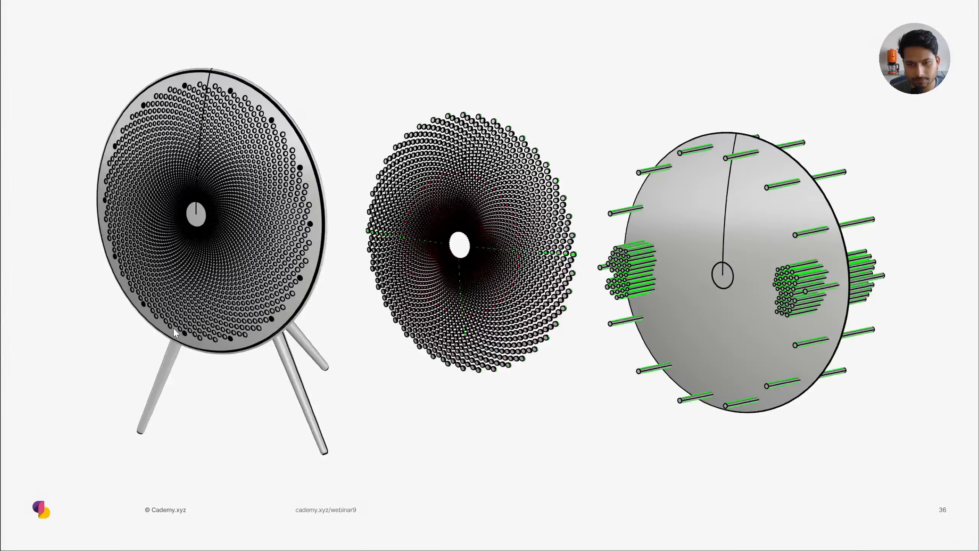
Advance the webinar presentation from slide 36 through the Foundation Masterclass and Student Portfolio slides to the speaker render on slide 43
key(Right)
key(Right)
key(Right)
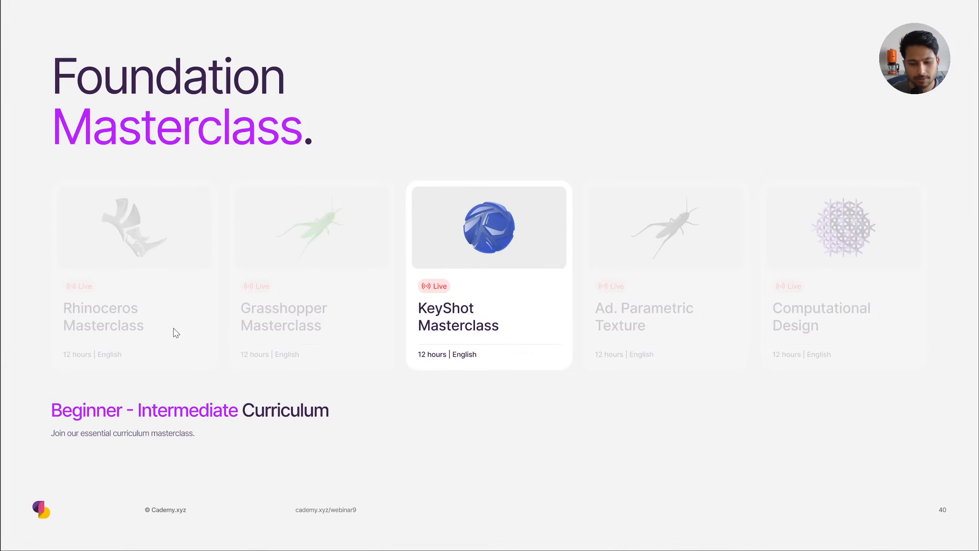
key(Left)
key(Right)
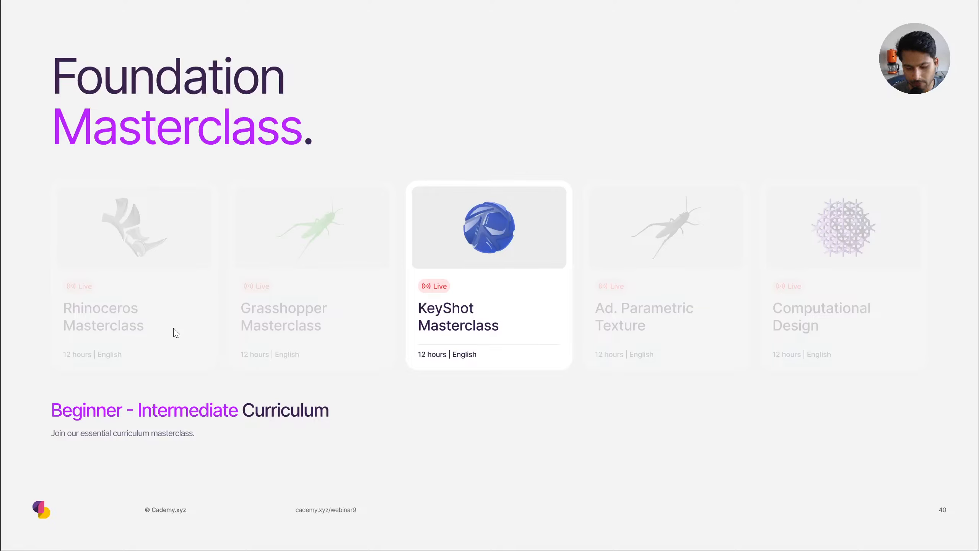
key(Right)
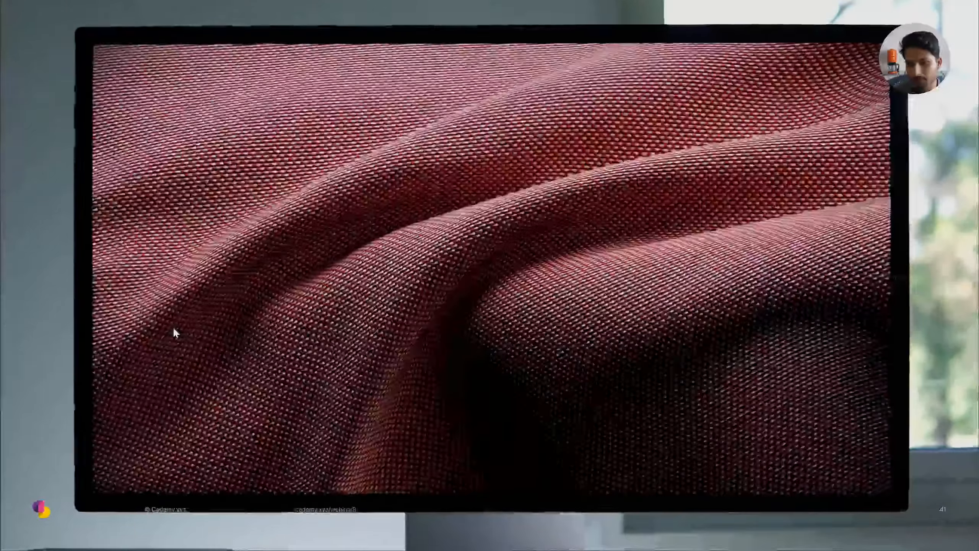
key(Right)
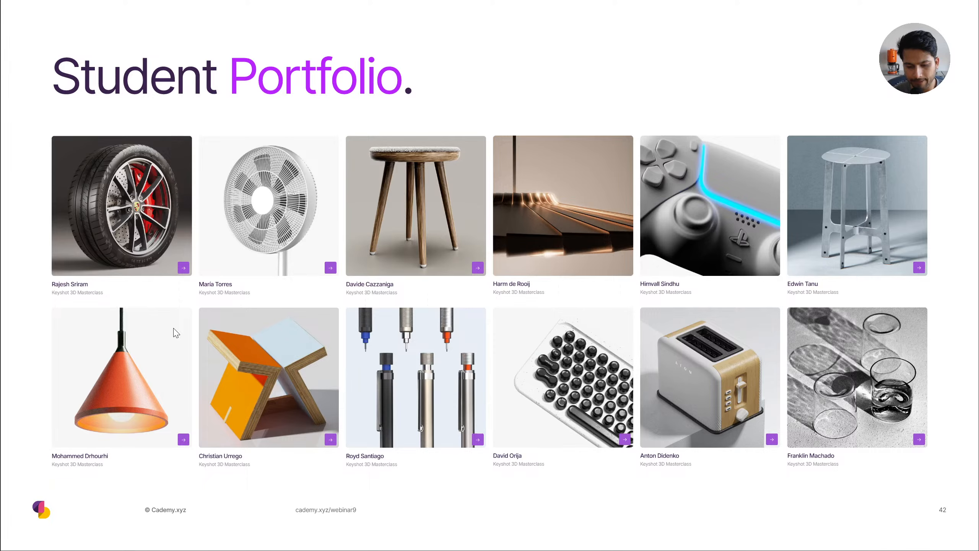
key(Right)
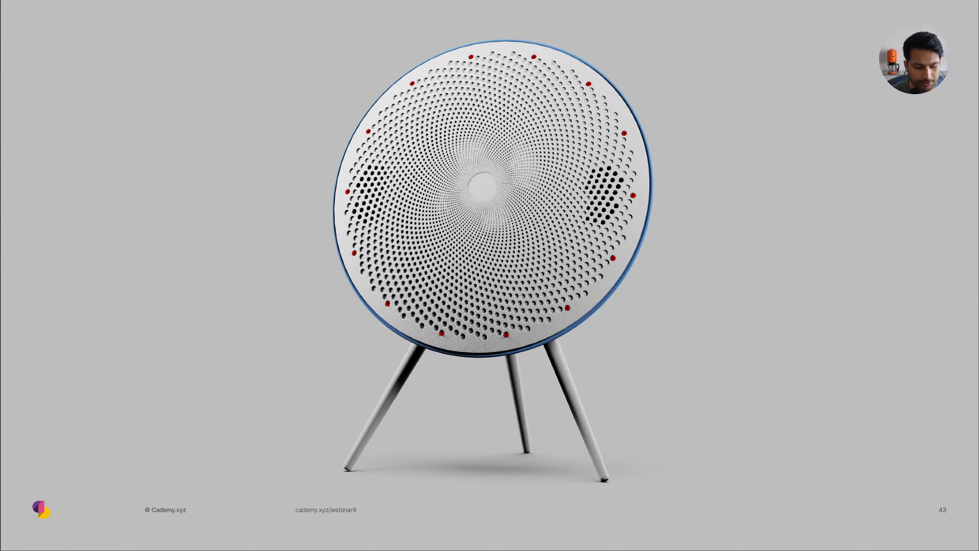
Open the 4_Cademy_xyz_Ks_Render_Speaker_BnO file in KeyShot and view the speaker in its lit scene from the front
key(alt+Tab)
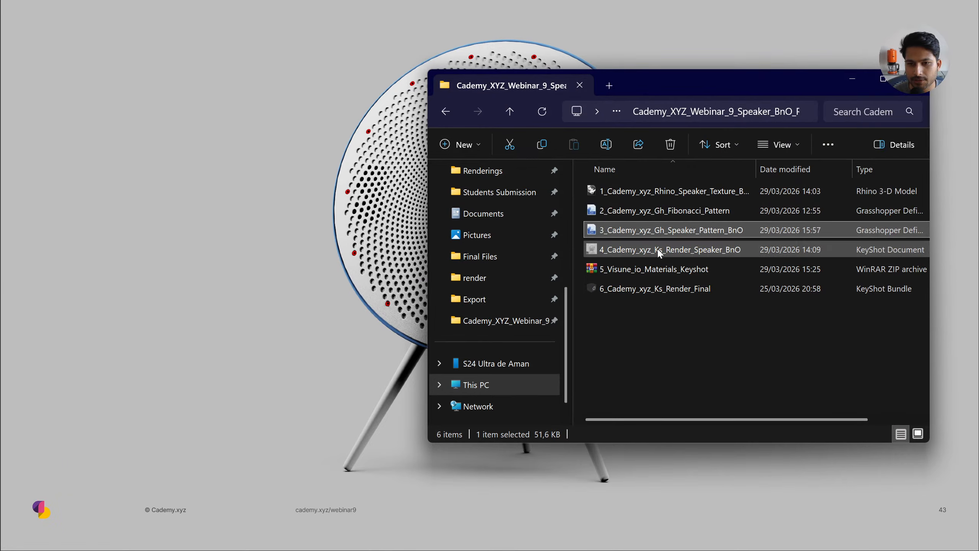
click(635, 257)
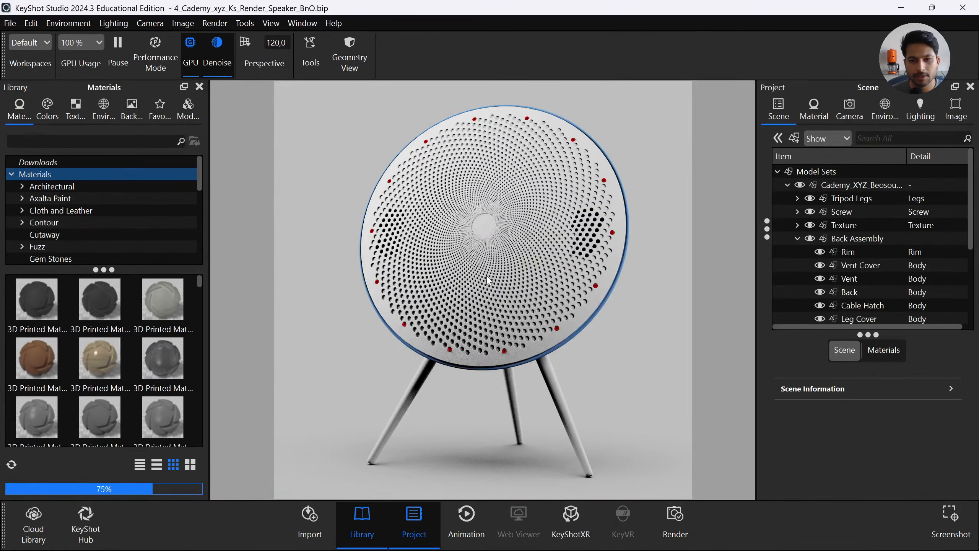
scroll(478, 297, down, 10)
scroll(485, 293, down, 3)
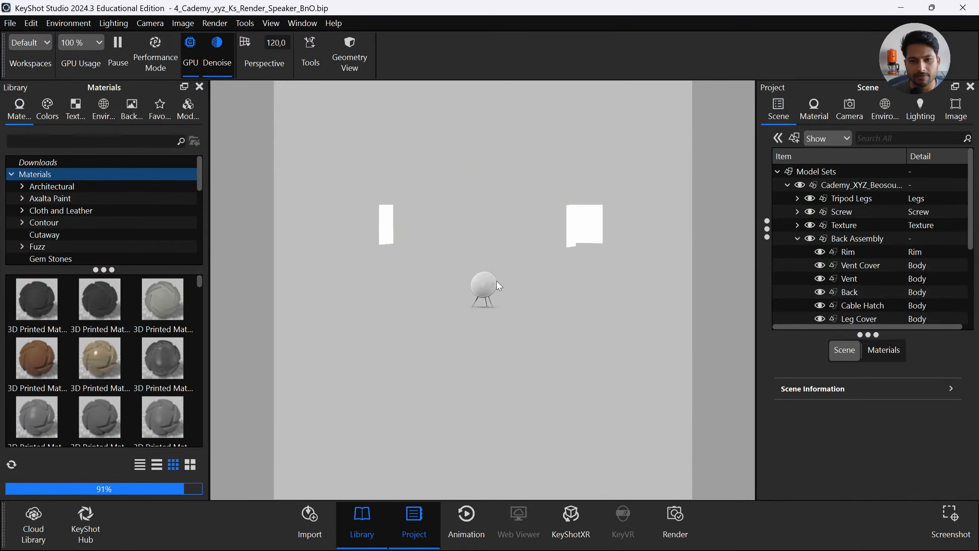
drag(497, 281, 589, 309)
scroll(493, 296, up, 12)
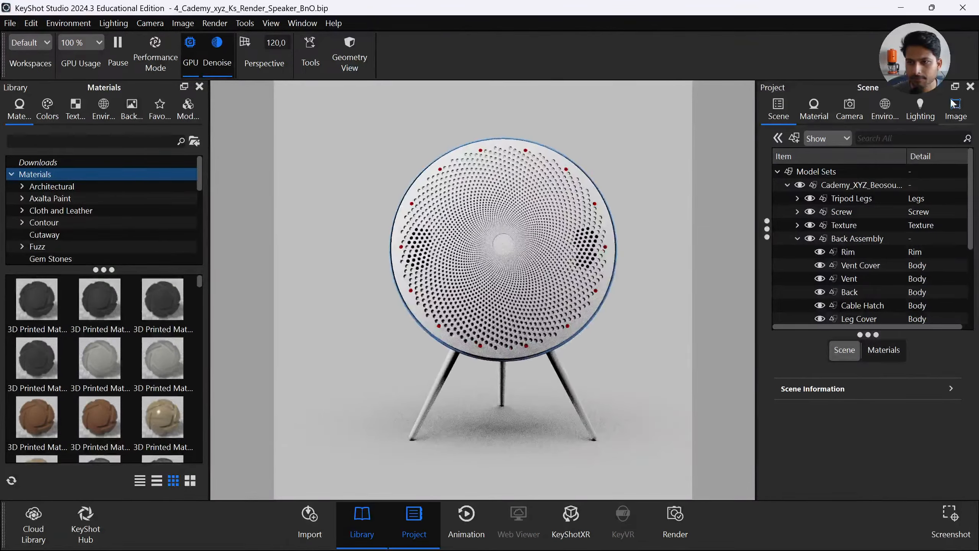
Compare the saved Camera 1, Camera 2 and Camera 3 views of the speaker, ending on Camera 1
click(834, 108)
click(837, 164)
click(841, 149)
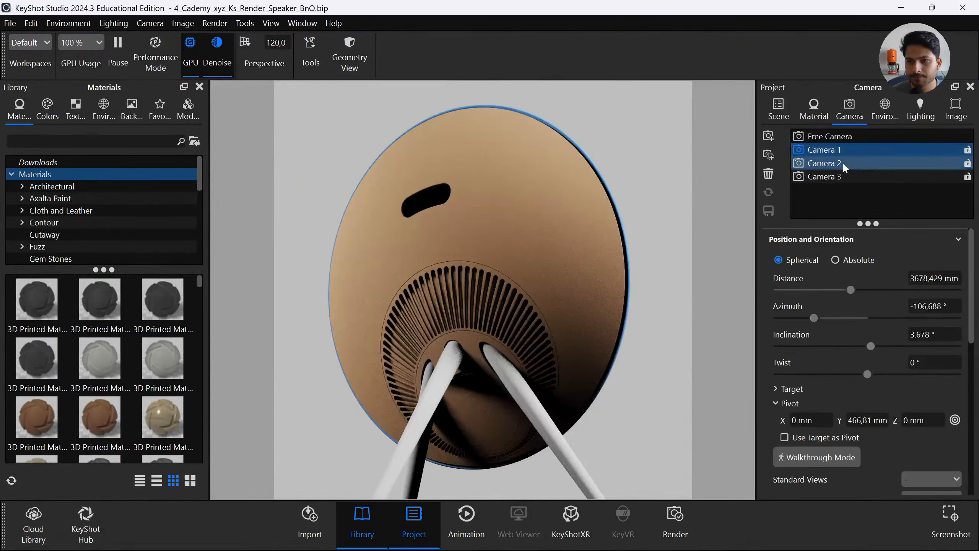
click(843, 175)
click(843, 164)
click(844, 149)
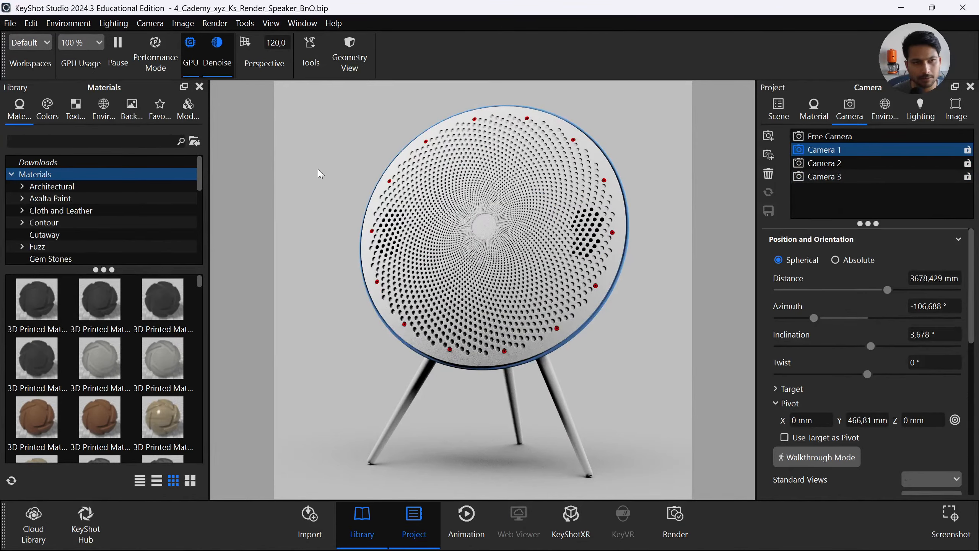
click(813, 164)
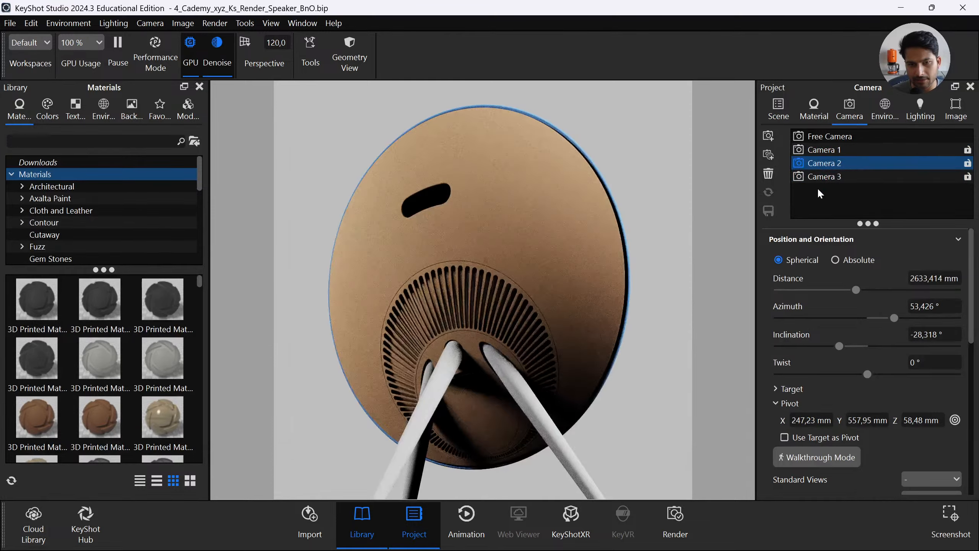
click(825, 149)
click(836, 174)
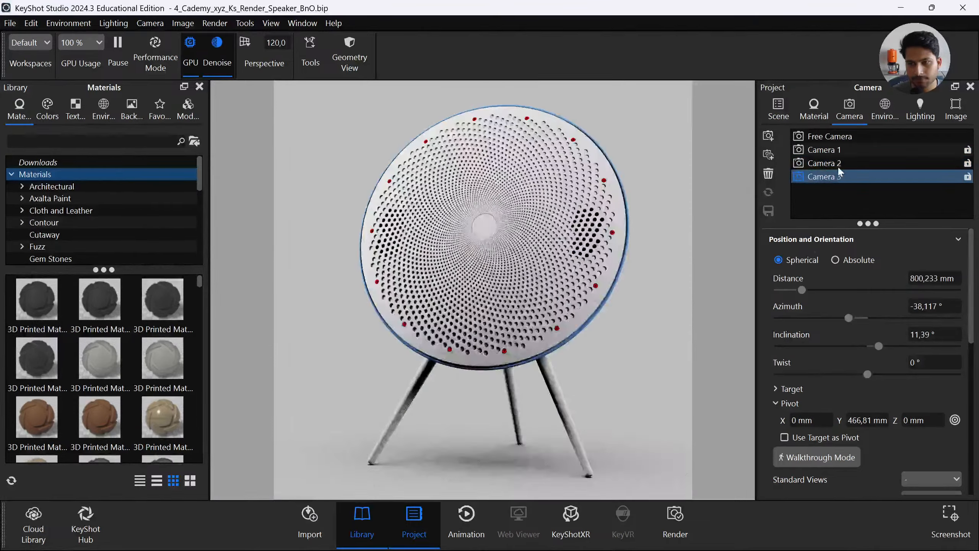
click(838, 164)
click(839, 151)
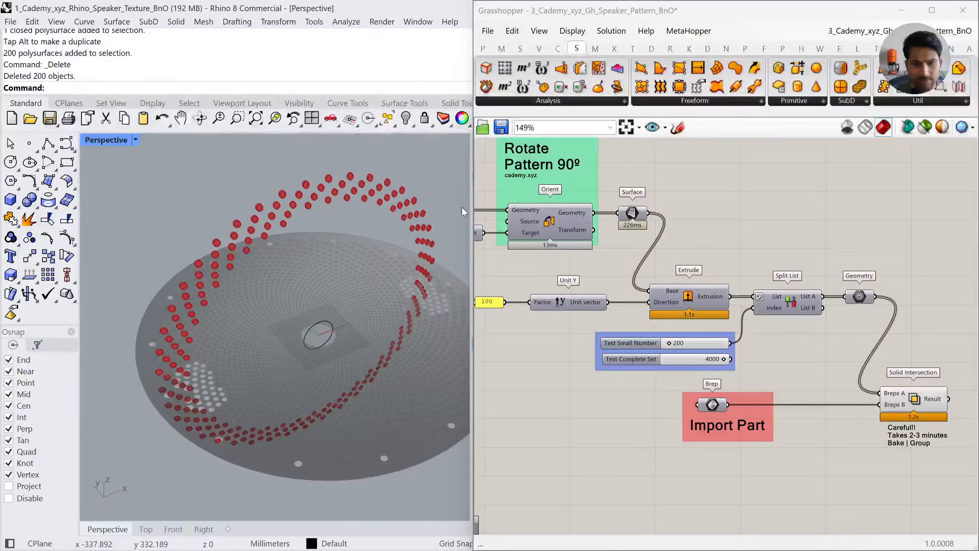
Switch to Rhino and zoom to the selected exploded speaker assembly
scroll(171, 305, down, 5)
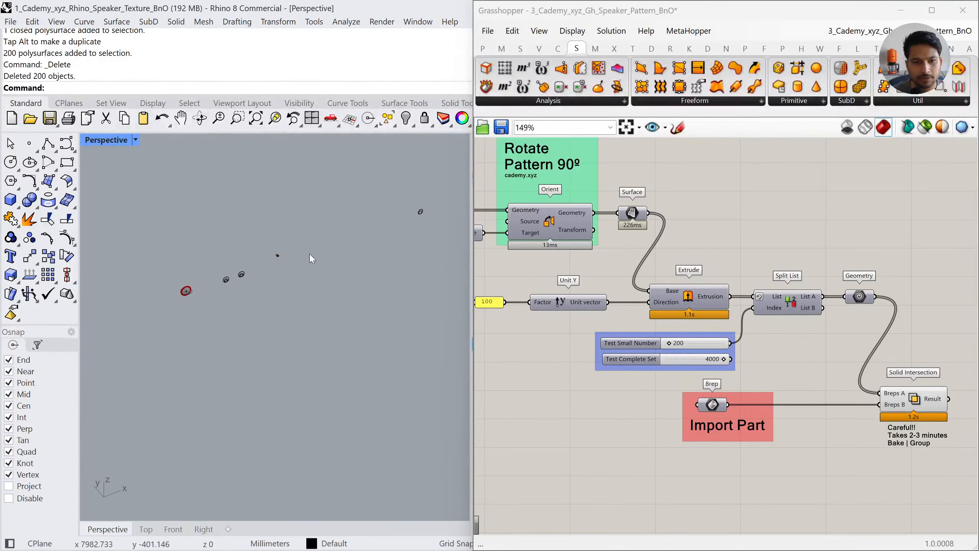
scroll(316, 253, down, 3)
shift+right_drag(443, 203, 368, 235)
scroll(415, 213, up, 7)
drag(386, 234, 356, 267)
text(zs)
key(Return)
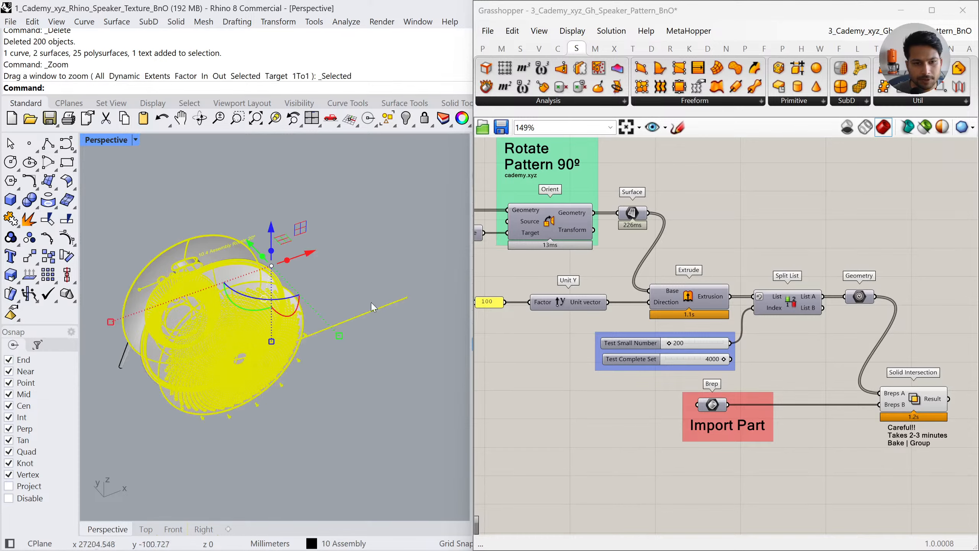
Undo the recent drags of the speaker parts and the last deletion, and check the restored assembly by window-selecting it
key(ctrl+z)
key(ctrl+z)
key(ctrl+z)
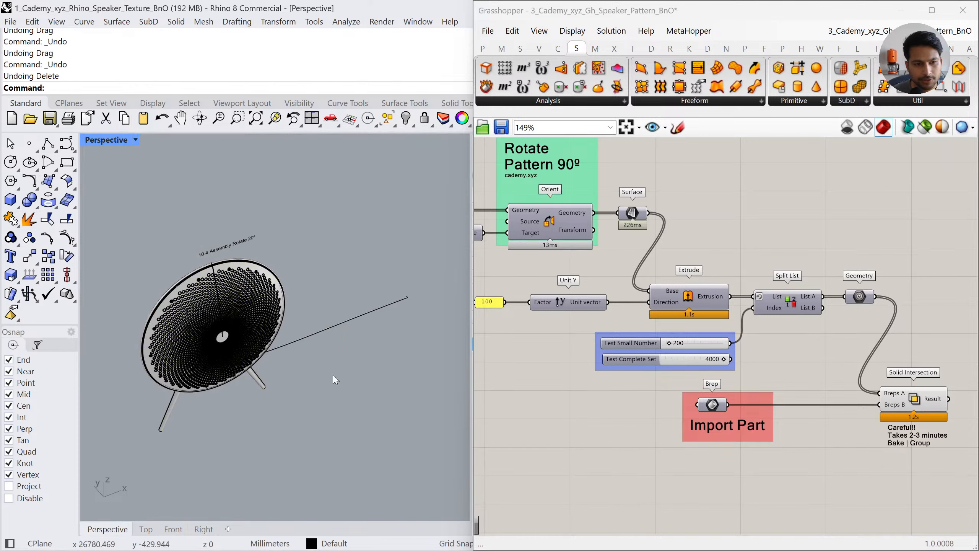
drag(107, 212, 302, 435)
click(397, 384)
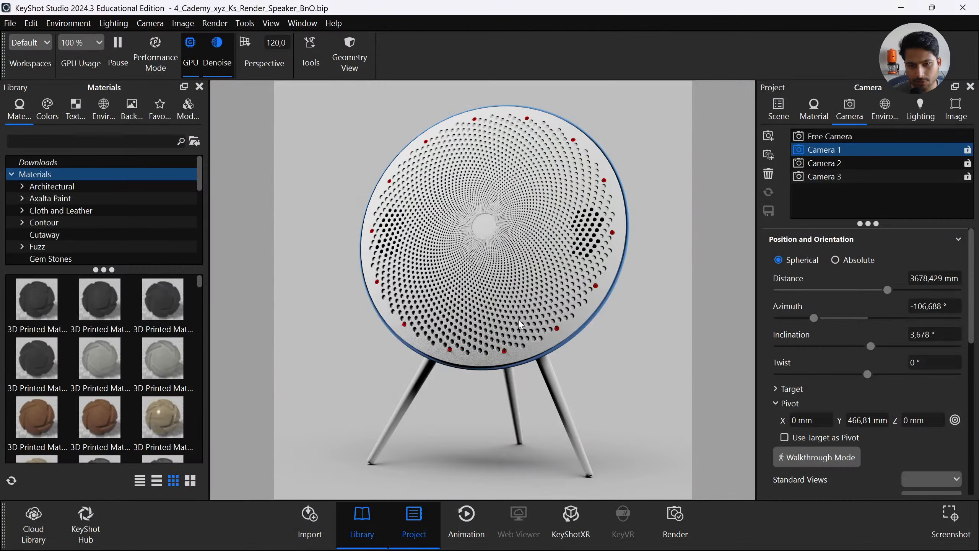
Switch to KeyShot, orbit the speaker slightly, view Camera 2 and restore the saved Camera 1 view
drag(451, 348, 478, 294)
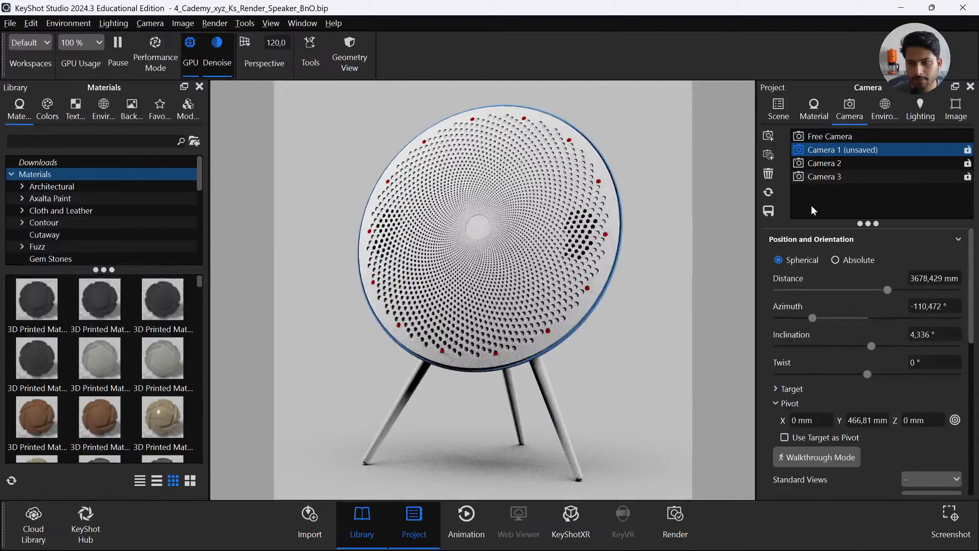
click(833, 163)
click(829, 150)
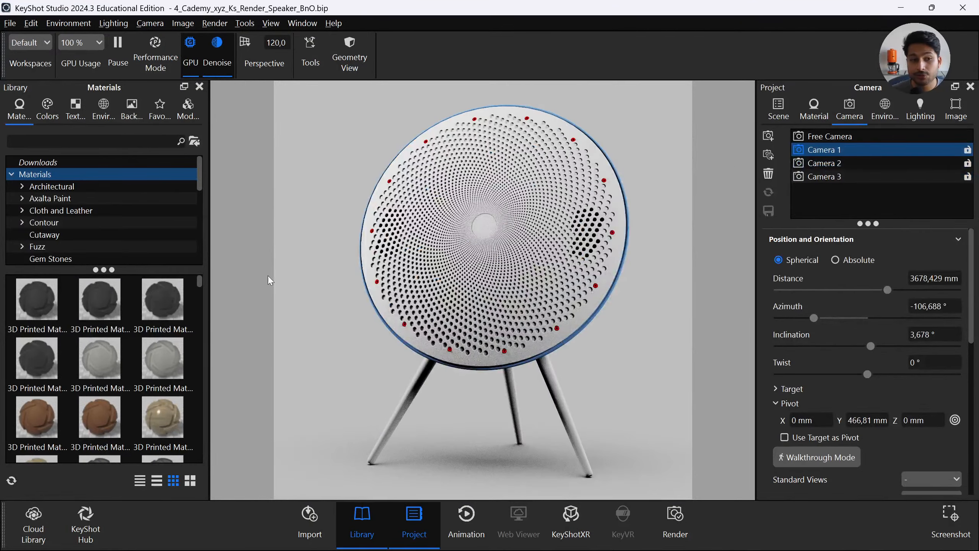
Browse the Architectural, Metal, Cloth and Leather, and Plastic categories of the material library
click(64, 186)
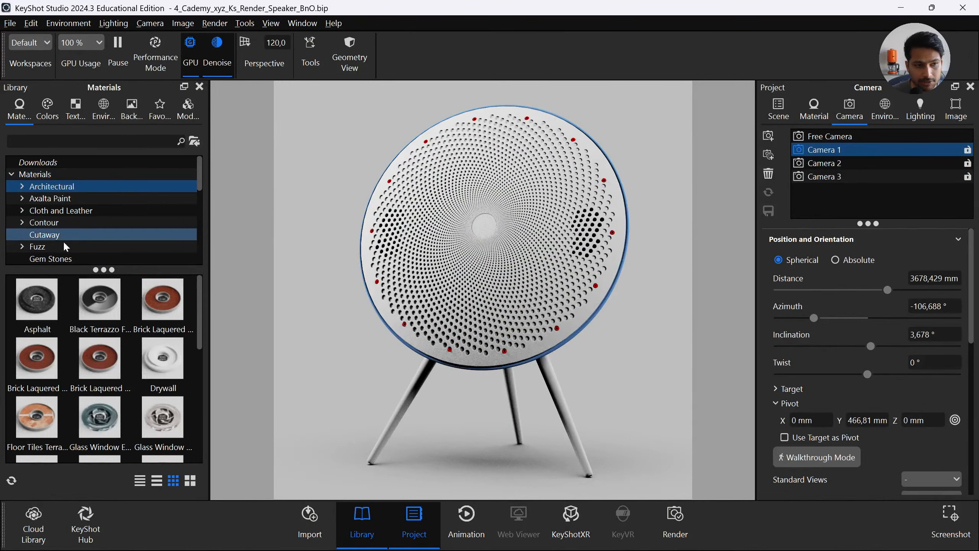
scroll(63, 247, down, 1)
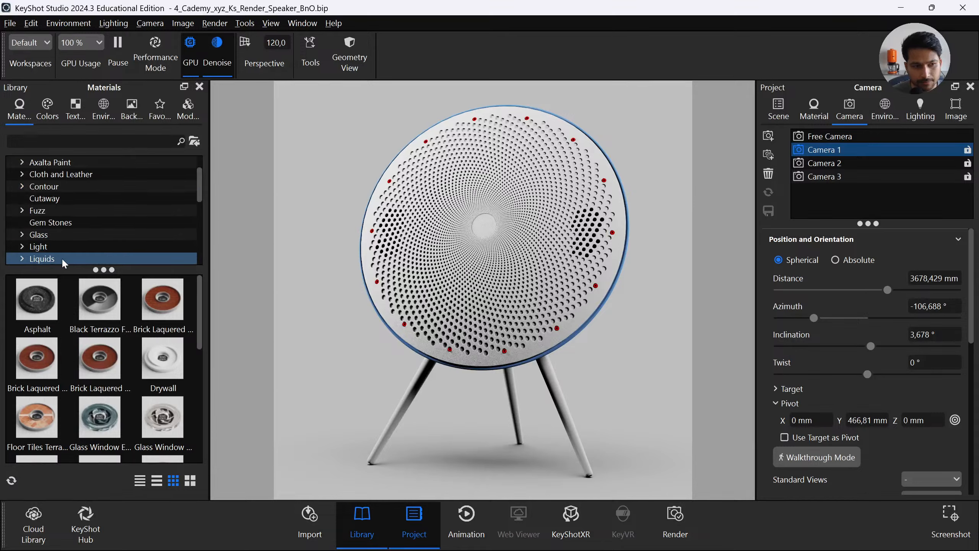
scroll(64, 254, down, 1)
click(69, 246)
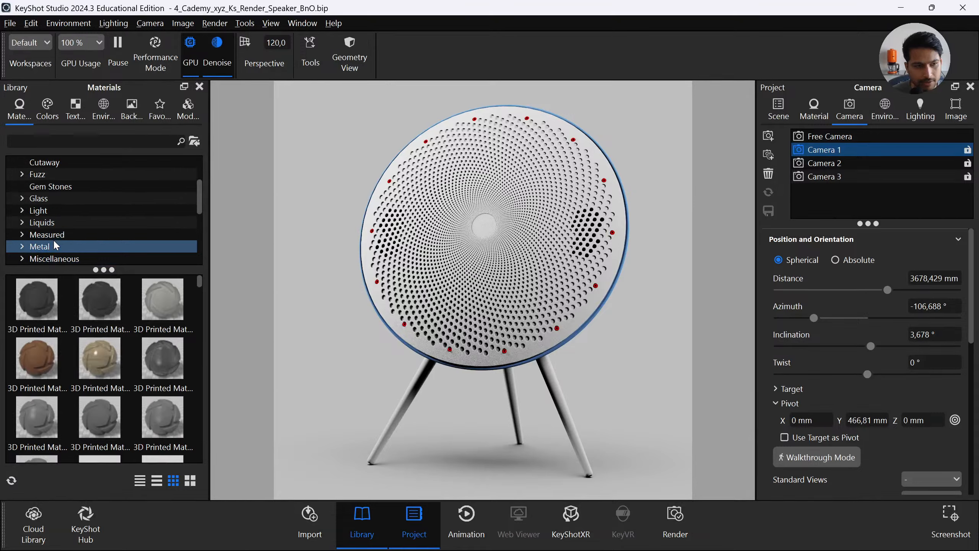
scroll(49, 252, down, 1)
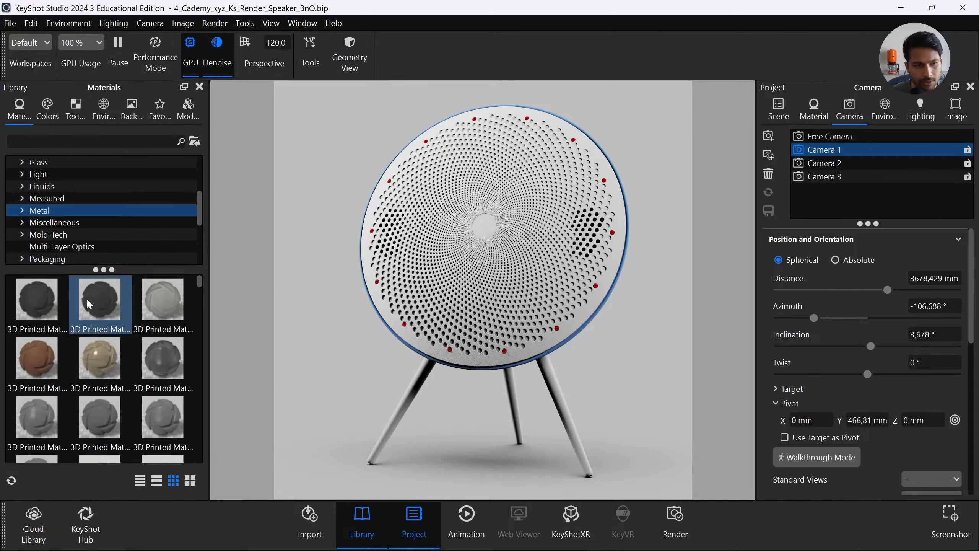
scroll(70, 226, up, 3)
click(72, 211)
scroll(65, 231, down, 2)
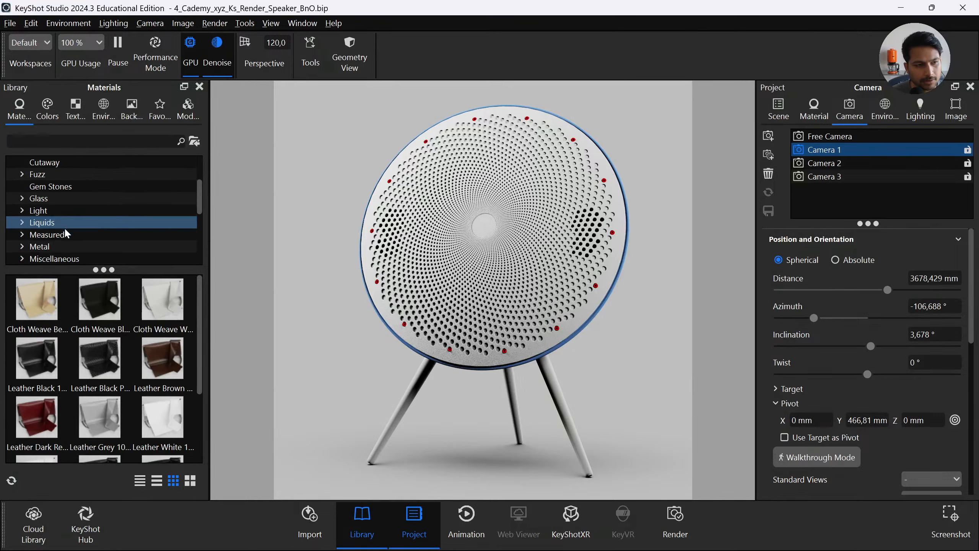
scroll(66, 233, down, 2)
click(62, 246)
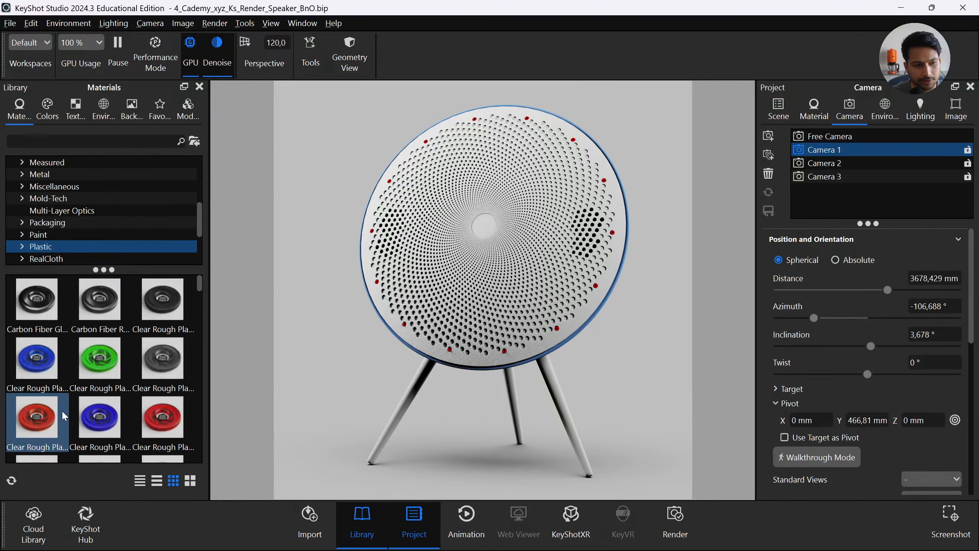
Preview plastic materials on the speaker cover, including the lime-green Hard Rough plastic
drag(46, 313, 474, 266)
key(Escape)
scroll(126, 393, down, 5)
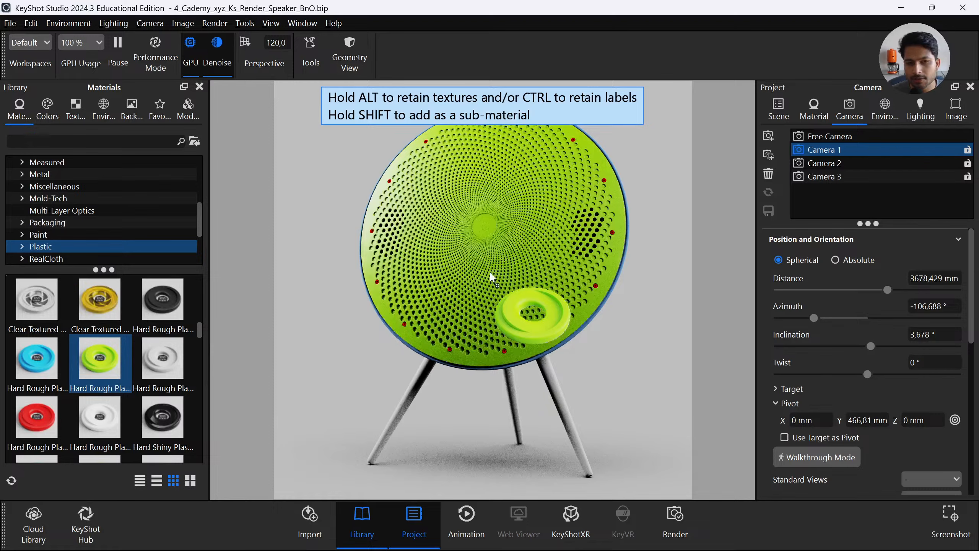
drag(490, 272, 491, 274)
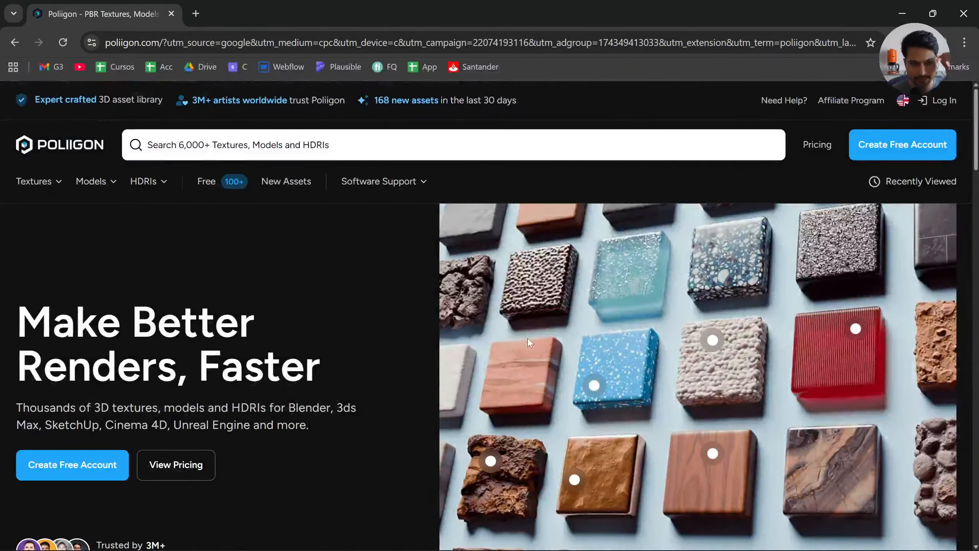
Look over the Poliigon home page and its HDRI categories
scroll(411, 352, down, 10)
scroll(324, 420, up, 3)
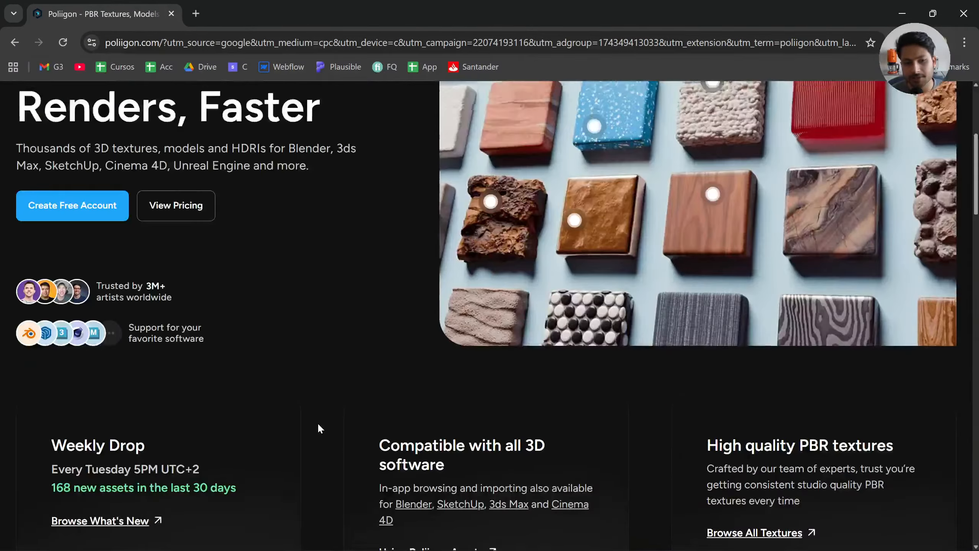
scroll(319, 425, up, 6)
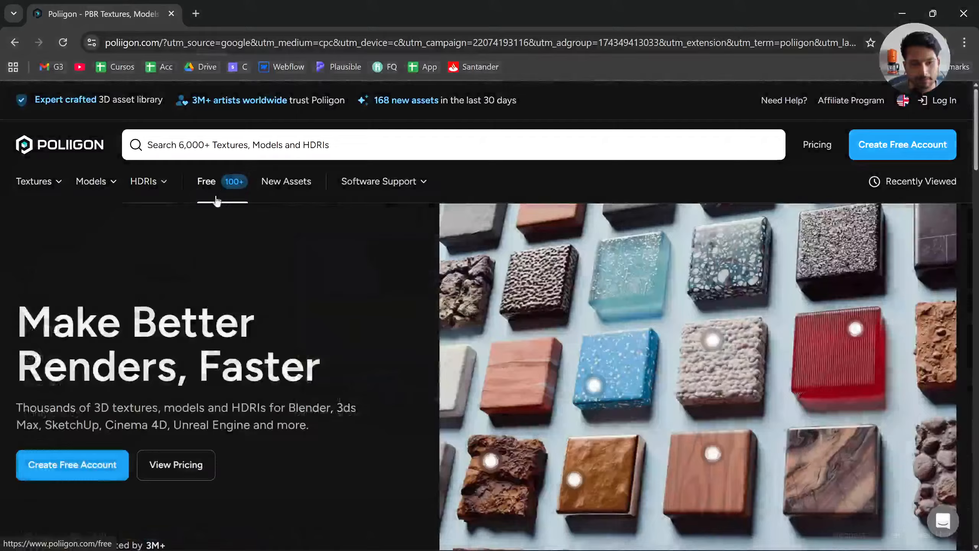
mouse_move(157, 196)
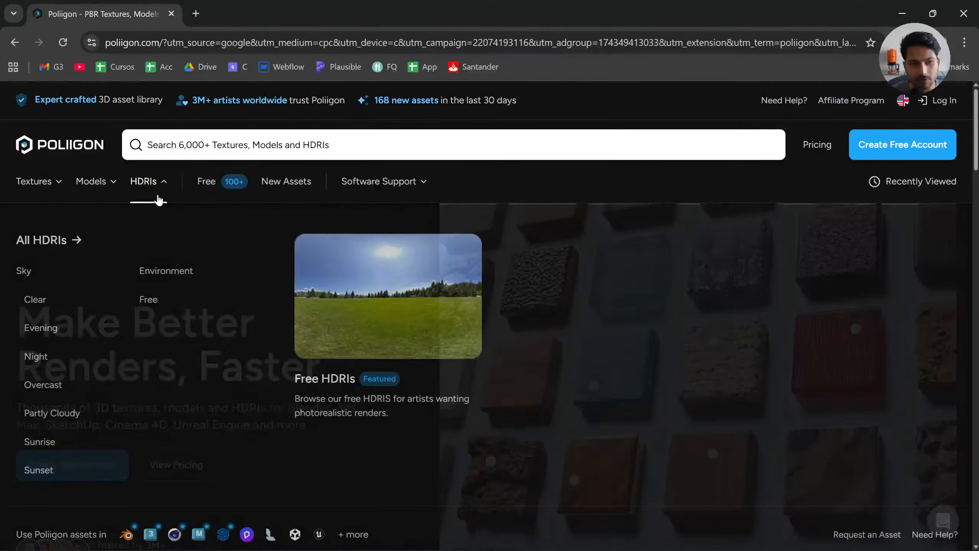
Browse the Speckled Fabric textures on Poliigon and open the Jacquard Knitted Blanket Fabric Texture, Green
mouse_move(43, 192)
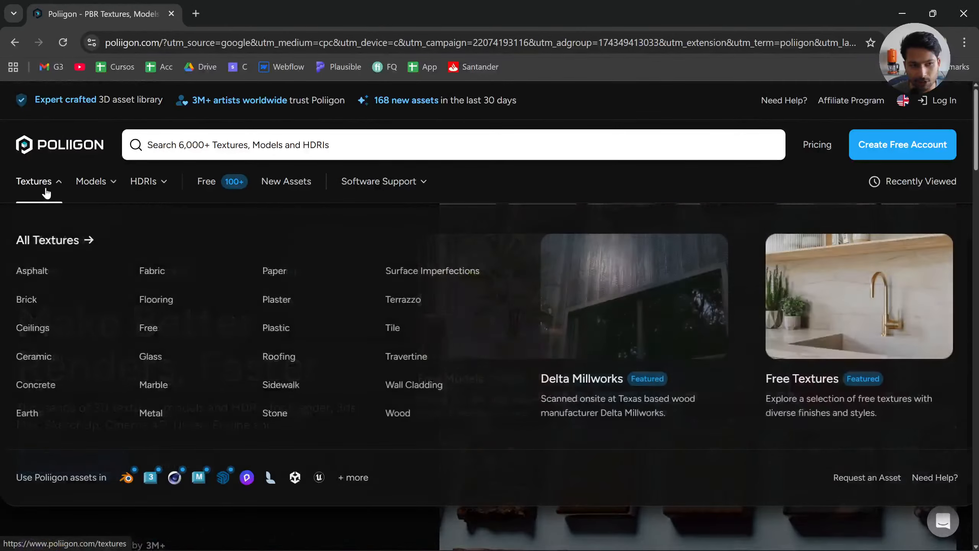
click(153, 275)
scroll(474, 331, down, 3)
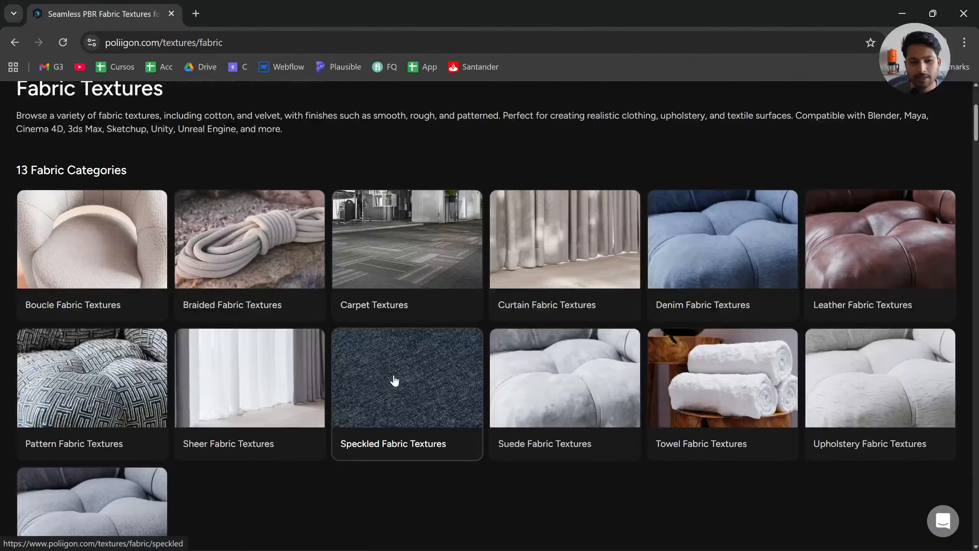
click(394, 381)
scroll(389, 367, down, 4)
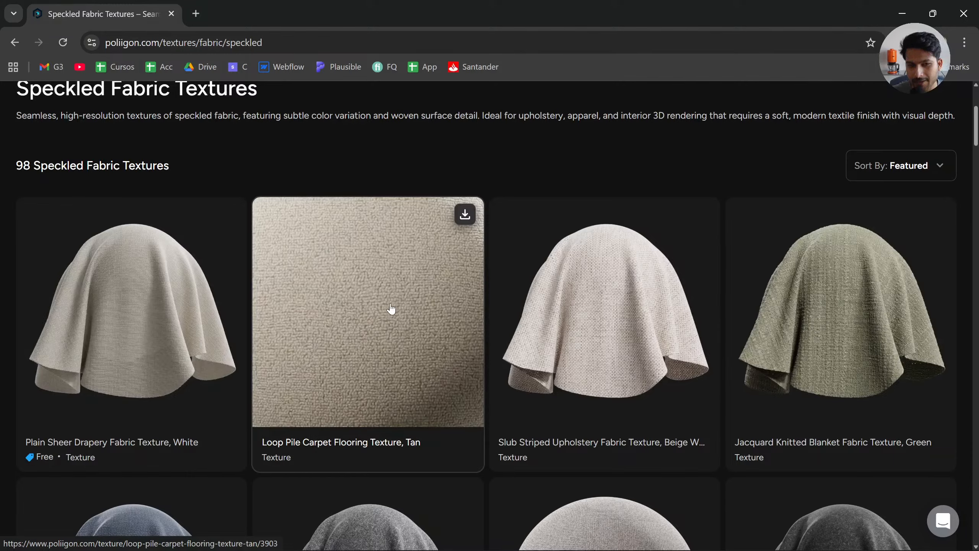
click(783, 340)
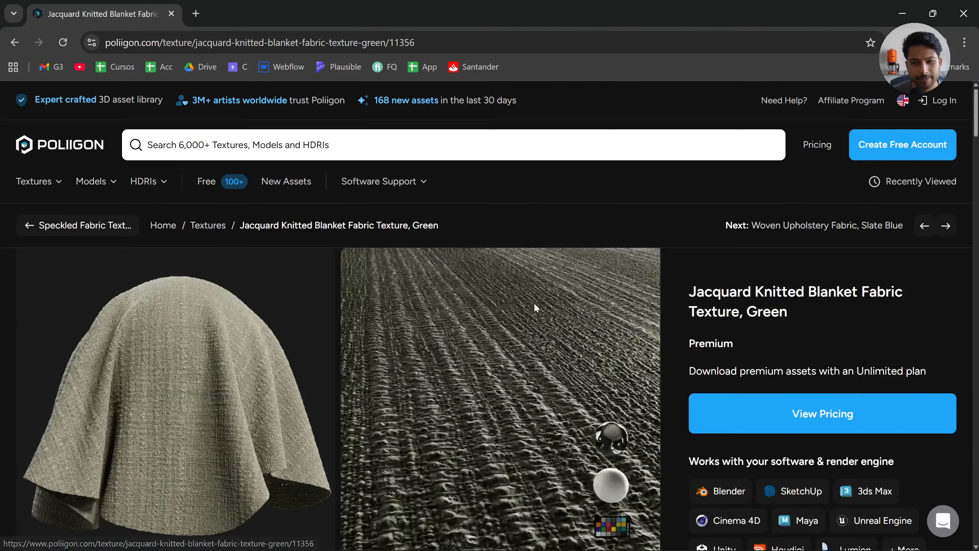
Examine the preview images of the Jacquard Knitted Blanket fabric texture and go to the presentation slide about Visune
scroll(322, 377, down, 2)
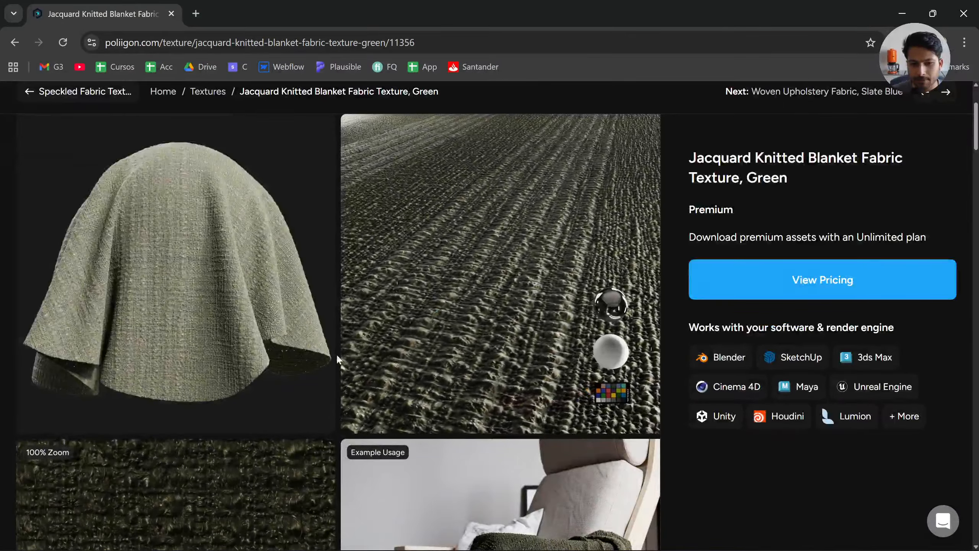
scroll(388, 355, down, 3)
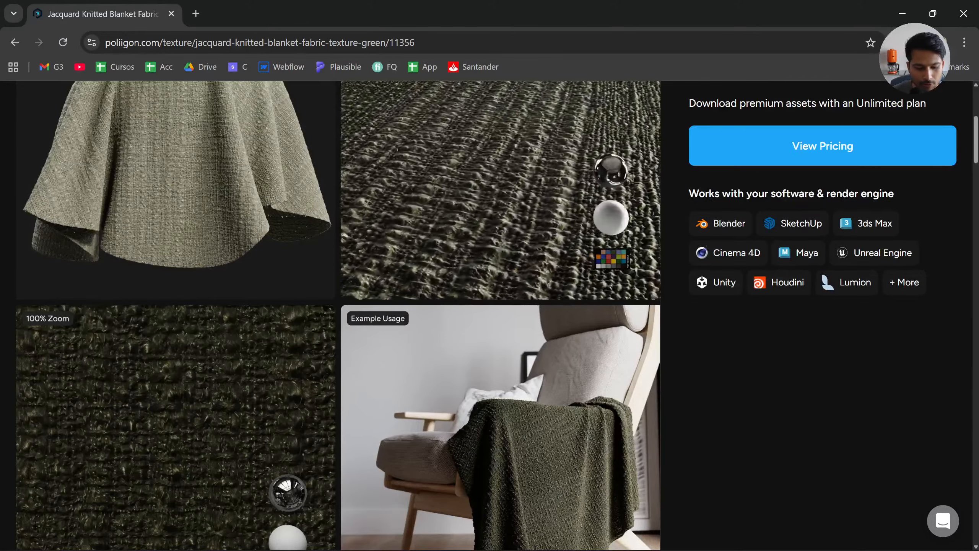
key(alt+Tab)
key(Right)
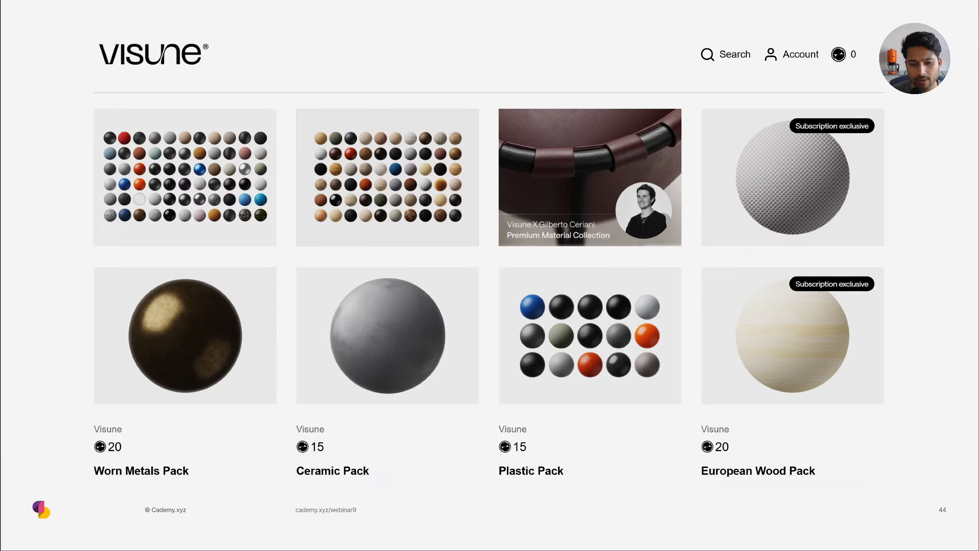
Open the Materials category on the Visune website and look over its material collections
key(alt+Tab)
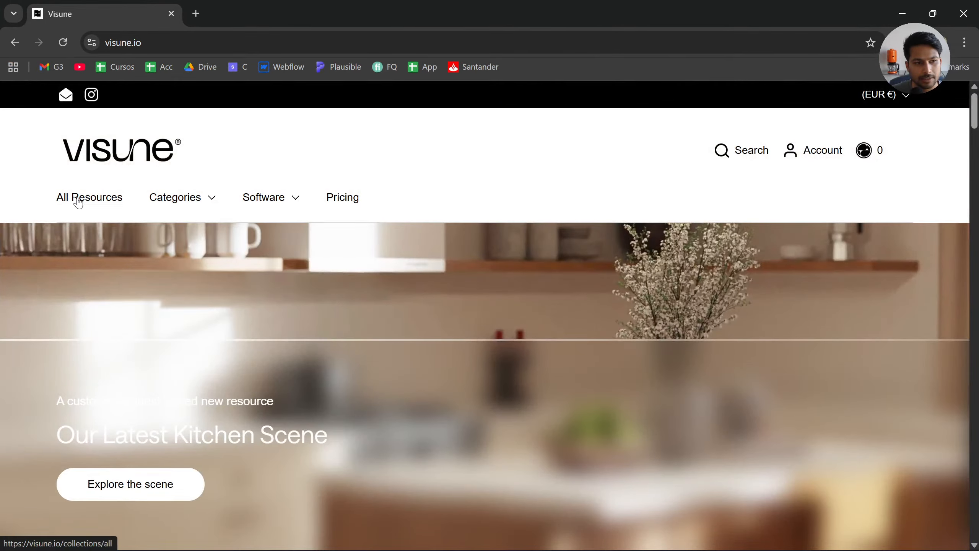
mouse_move(164, 202)
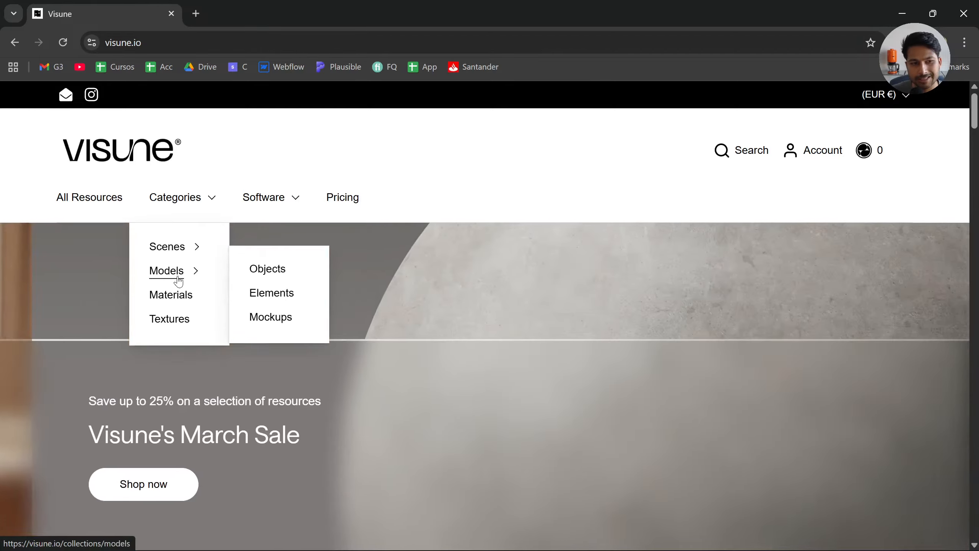
click(181, 299)
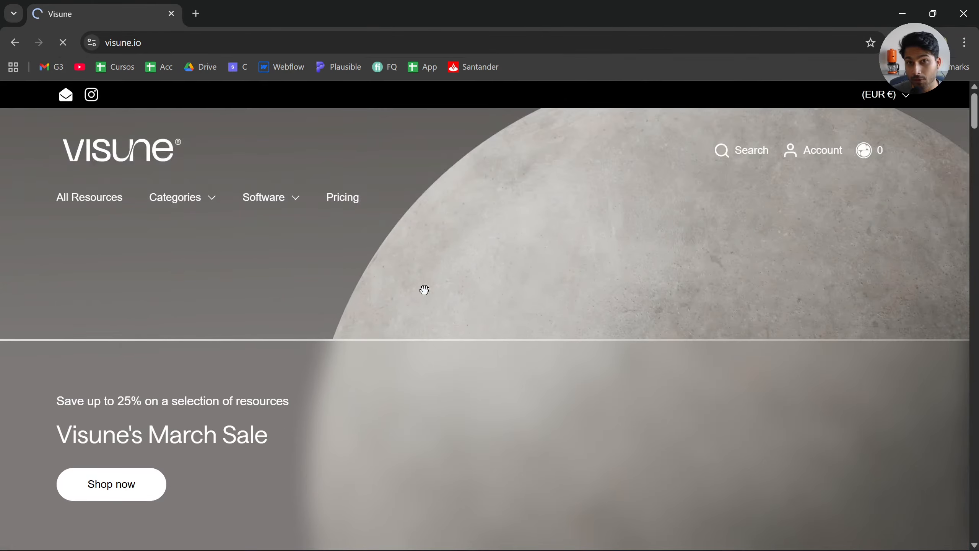
scroll(503, 268, down, 5)
scroll(485, 293, down, 3)
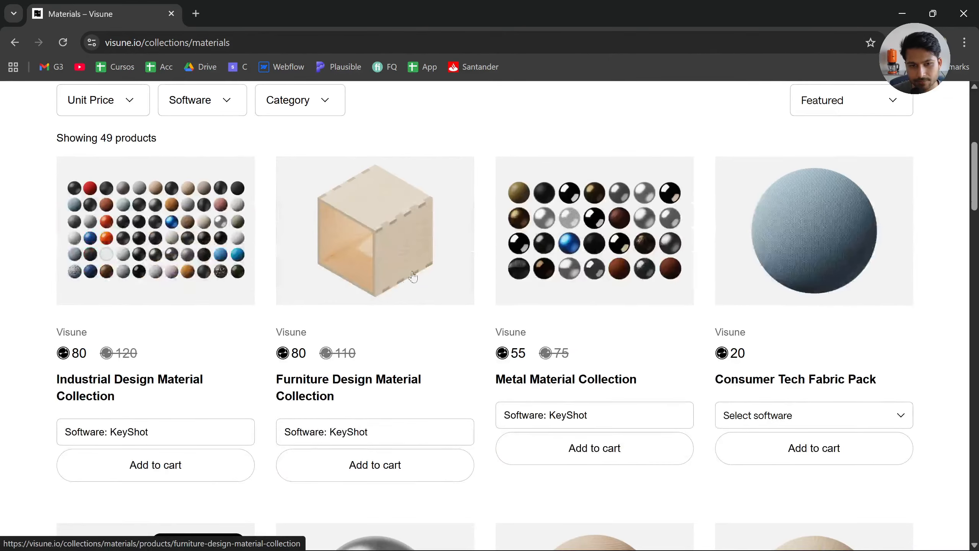
scroll(462, 317, down, 2)
scroll(488, 319, up, 8)
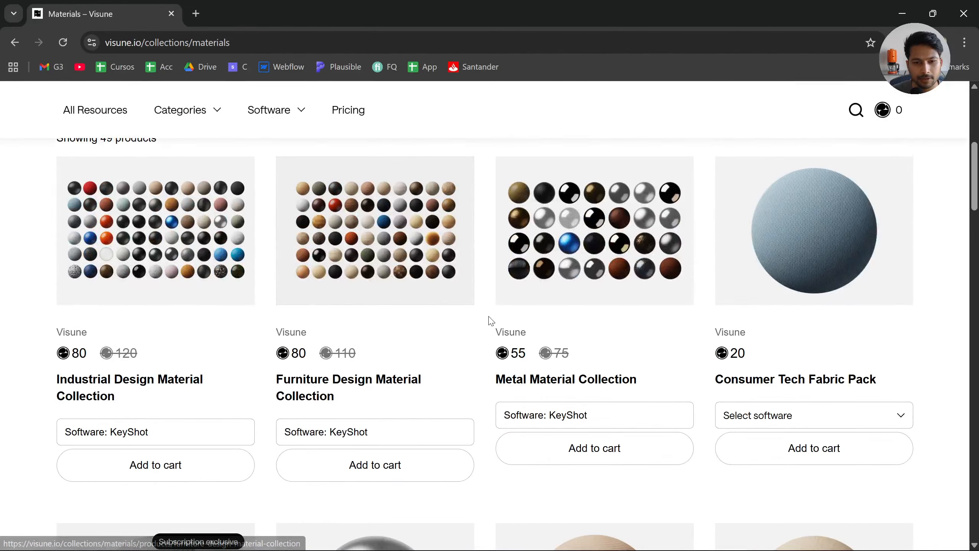
scroll(491, 321, up, 2)
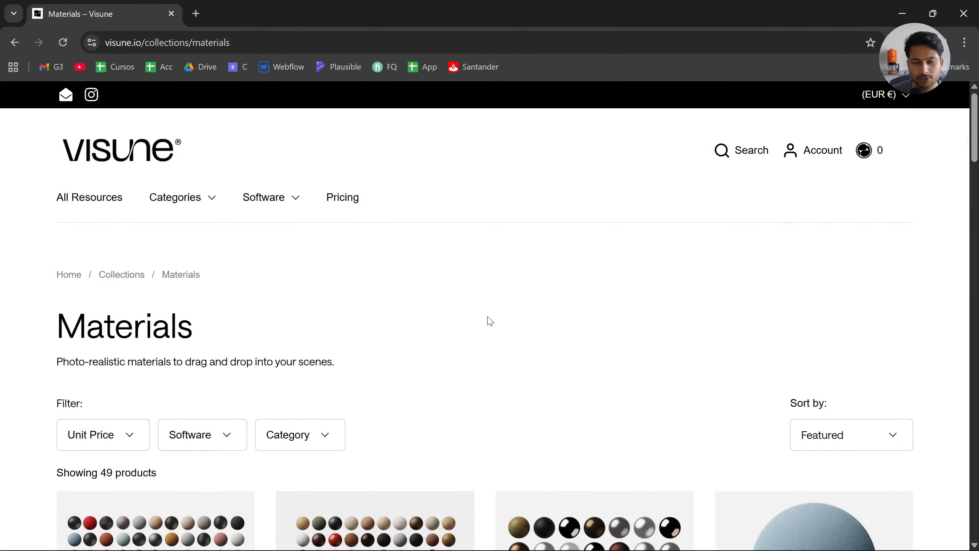
scroll(501, 311, down, 6)
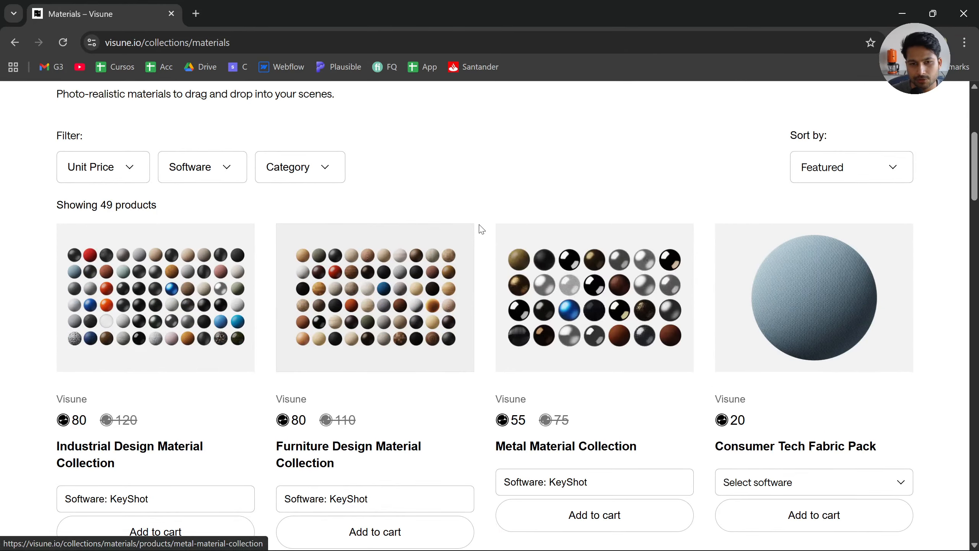
scroll(485, 195, down, 2)
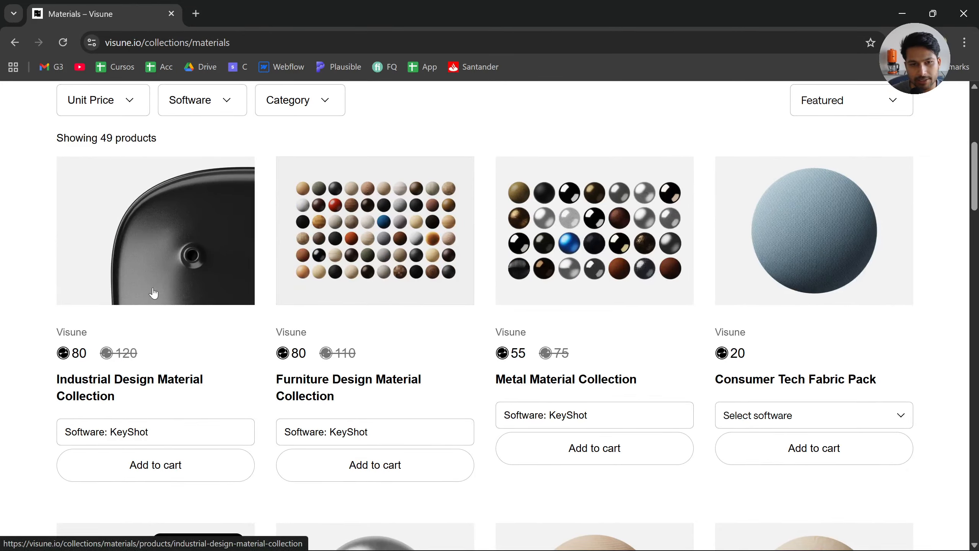
View the Industrial Design Material Collection page and return to the Materials list
click(153, 292)
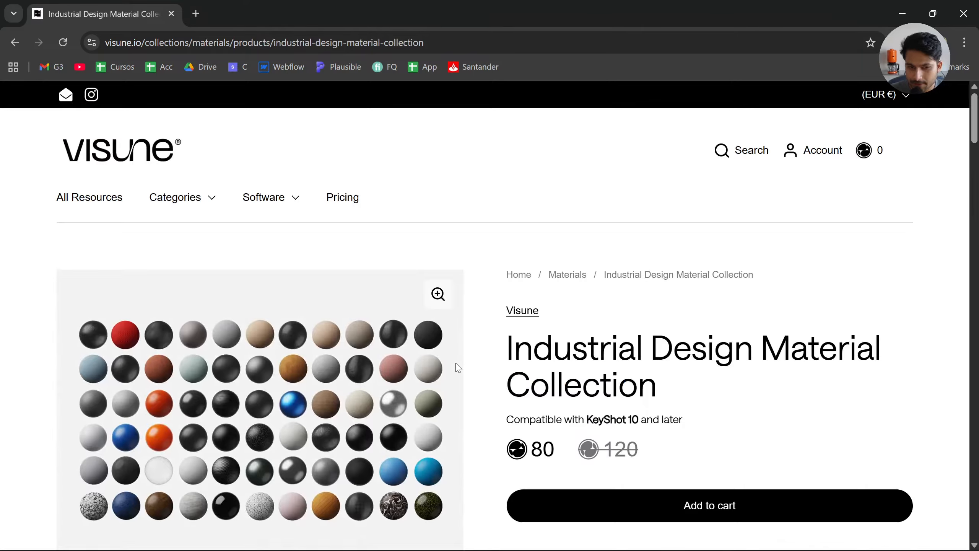
scroll(458, 367, down, 4)
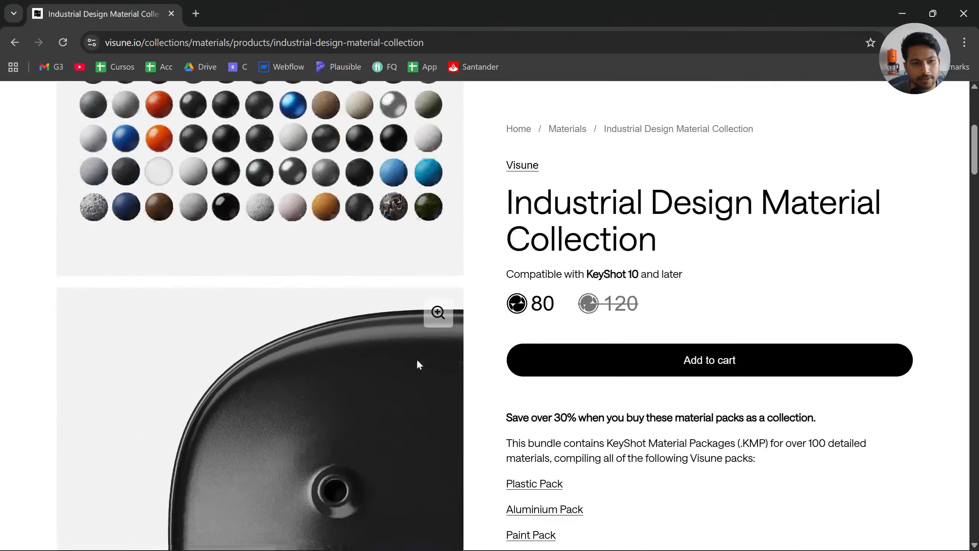
scroll(419, 365, up, 4)
click(16, 43)
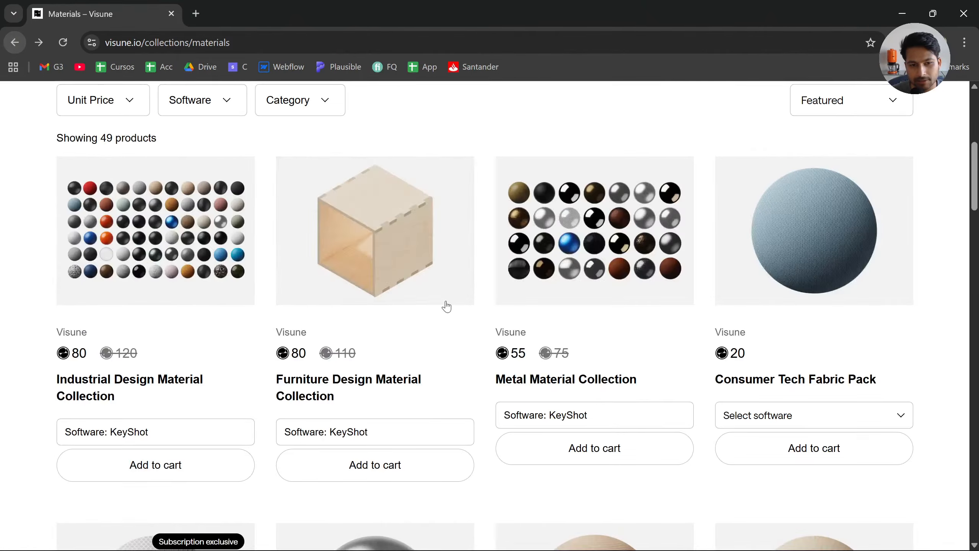
View the Furniture Design Material Collection in a separate tab and close that tab
scroll(446, 307, down, 2)
scroll(429, 325, up, 2)
middle_click(369, 222)
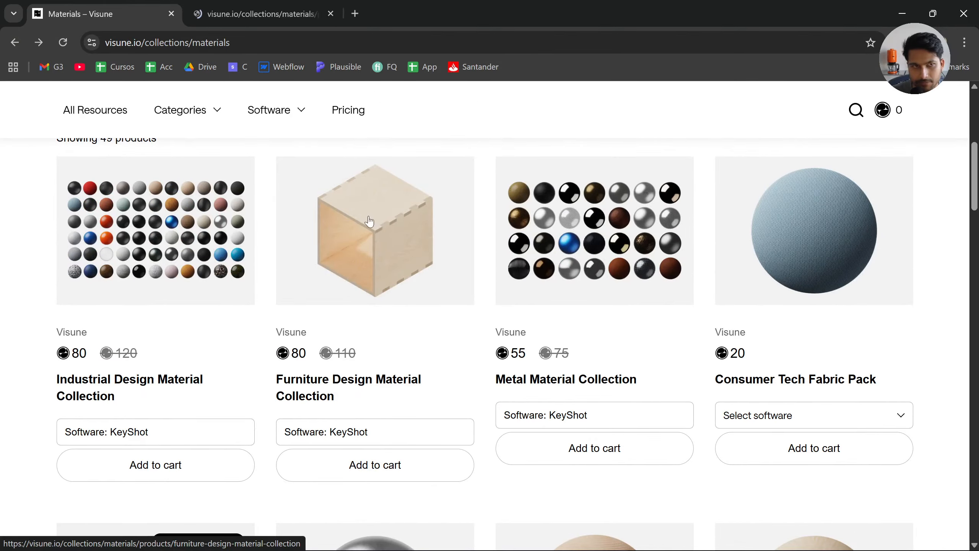
key(ctrl+Tab)
scroll(328, 289, down, 4)
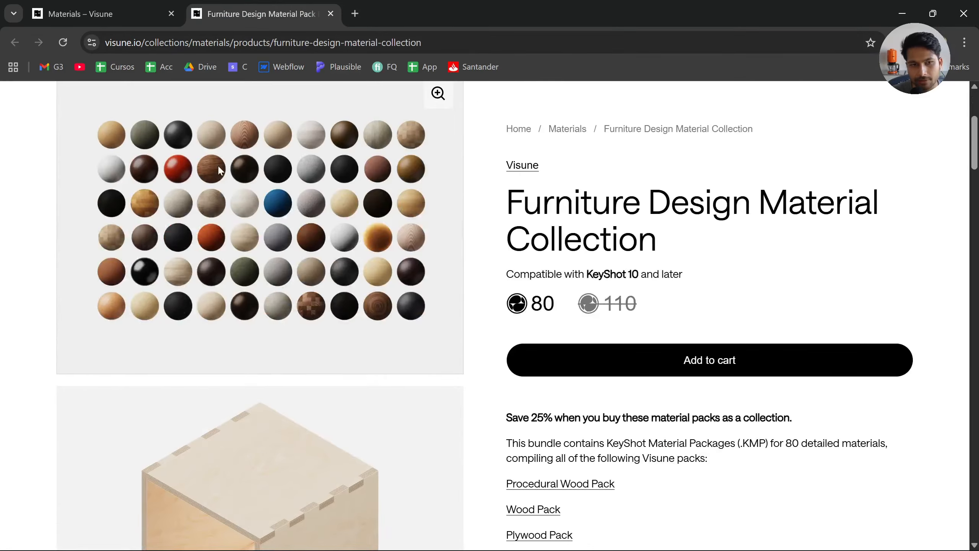
middle_click(227, 12)
View the Consumer Tech Fabric Pack page and return to the Materials list
scroll(809, 204, down, 2)
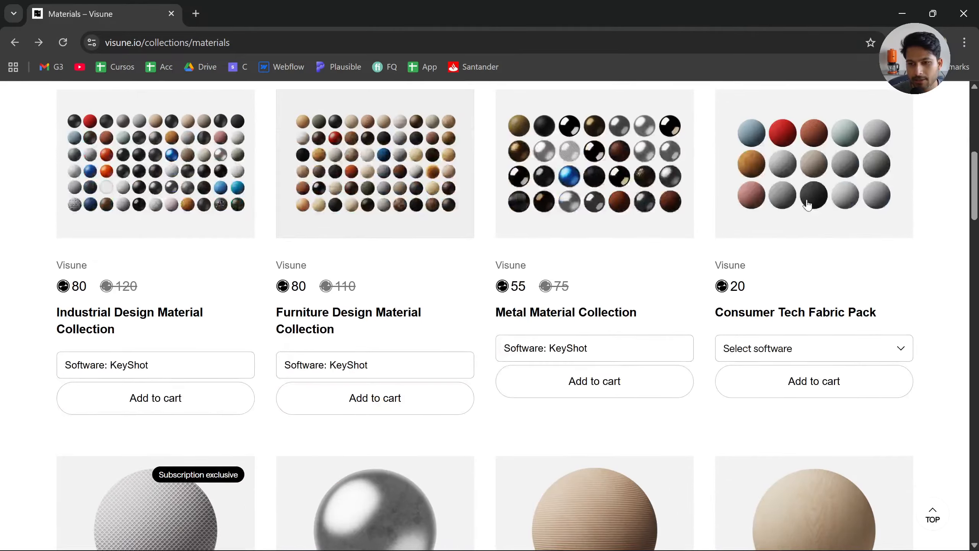
click(809, 204)
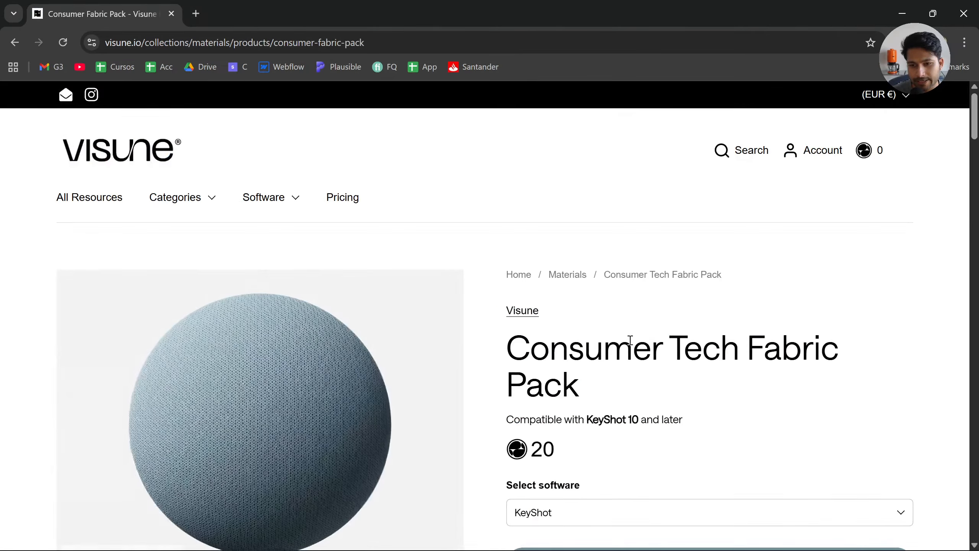
scroll(630, 340, down, 2)
key(alt+Left)
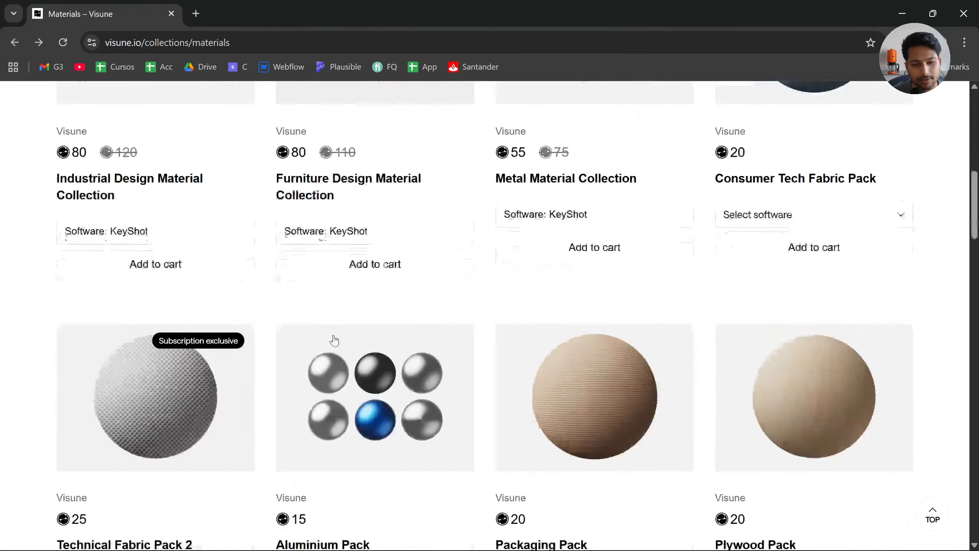
Browse the remaining Visune material packs, view the 3D Printed Materials Pack page and return to the list
scroll(334, 340, down, 3)
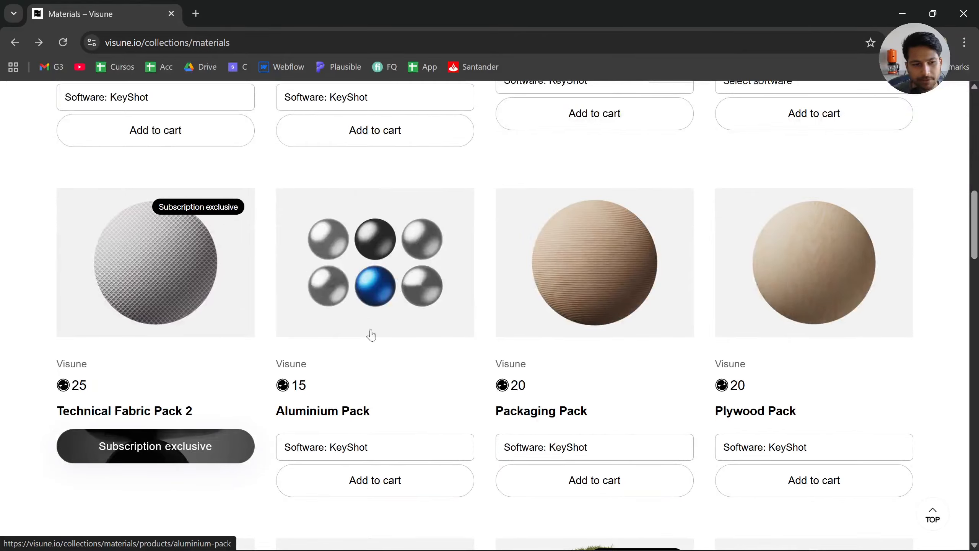
scroll(593, 351, down, 10)
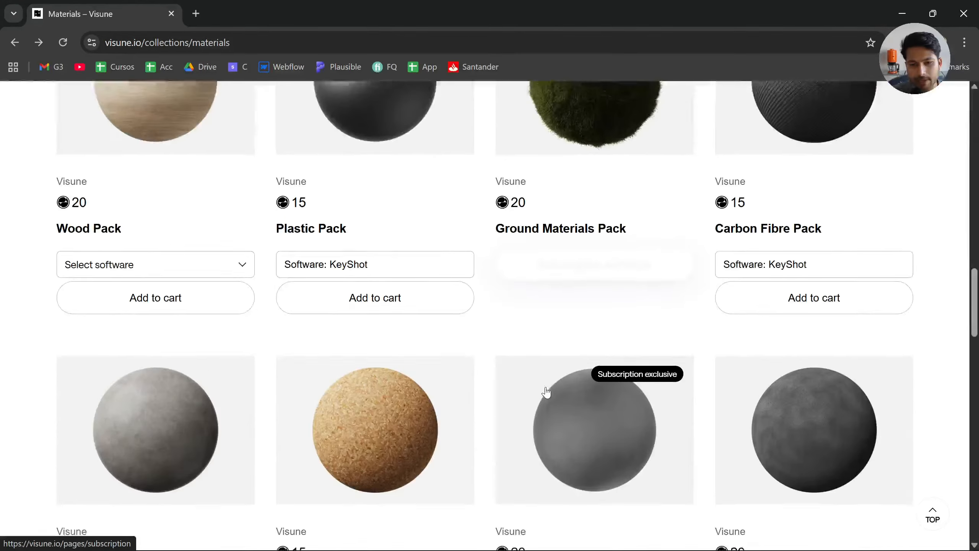
scroll(546, 391, down, 8)
scroll(613, 285, up, 5)
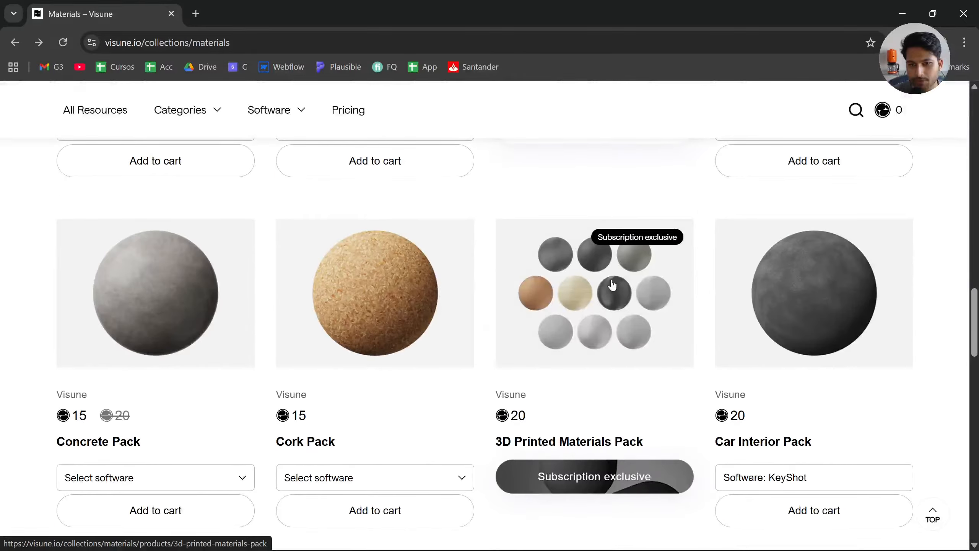
click(613, 285)
scroll(355, 349, down, 4)
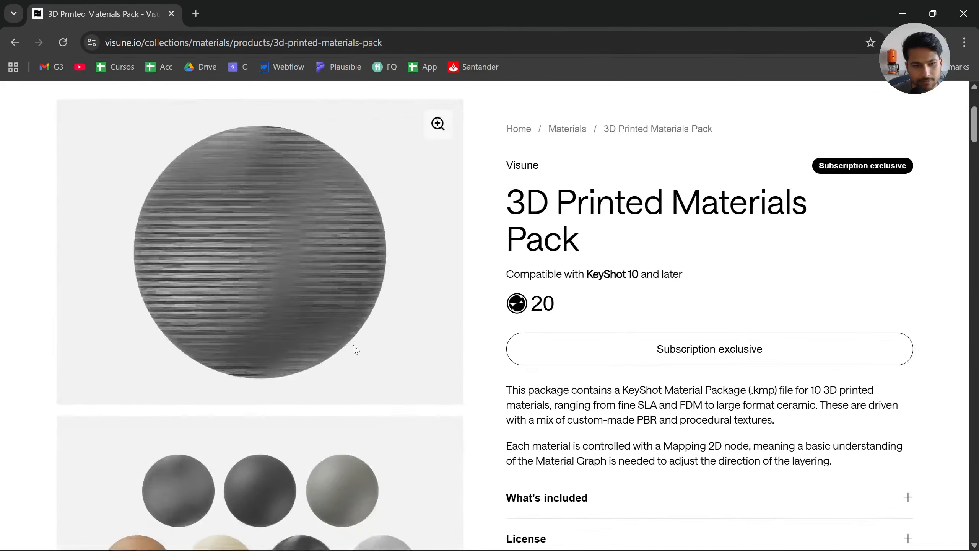
scroll(355, 349, down, 6)
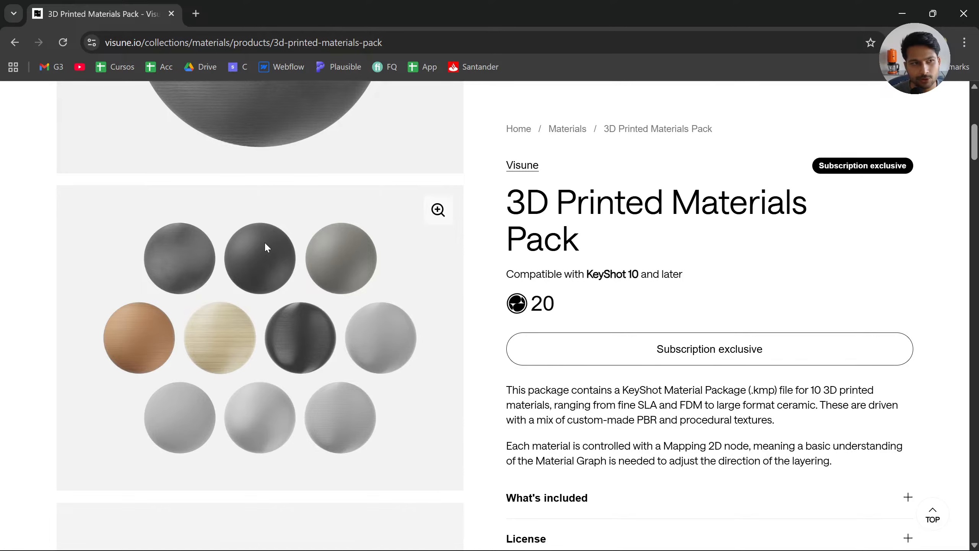
click(15, 42)
scroll(430, 394, up, 20)
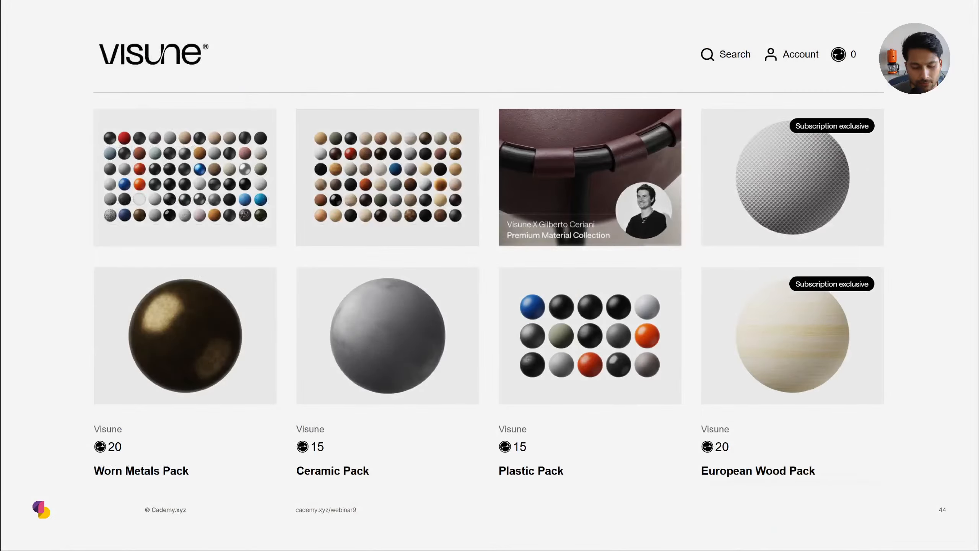
Extract the 5_Visune_io_Materials_Keyshot archive from the webinar folder into a folder of the same name and open it
key(alt+Tab)
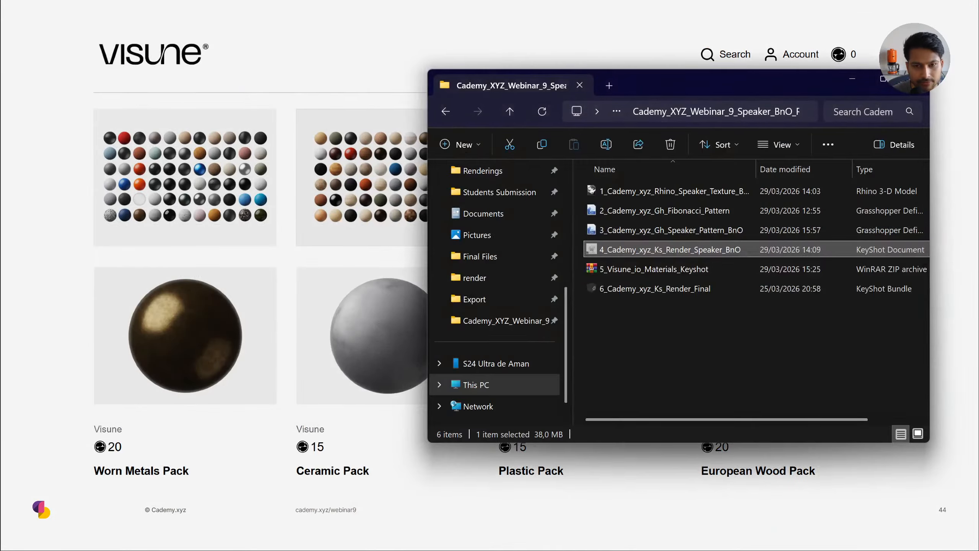
click(651, 269)
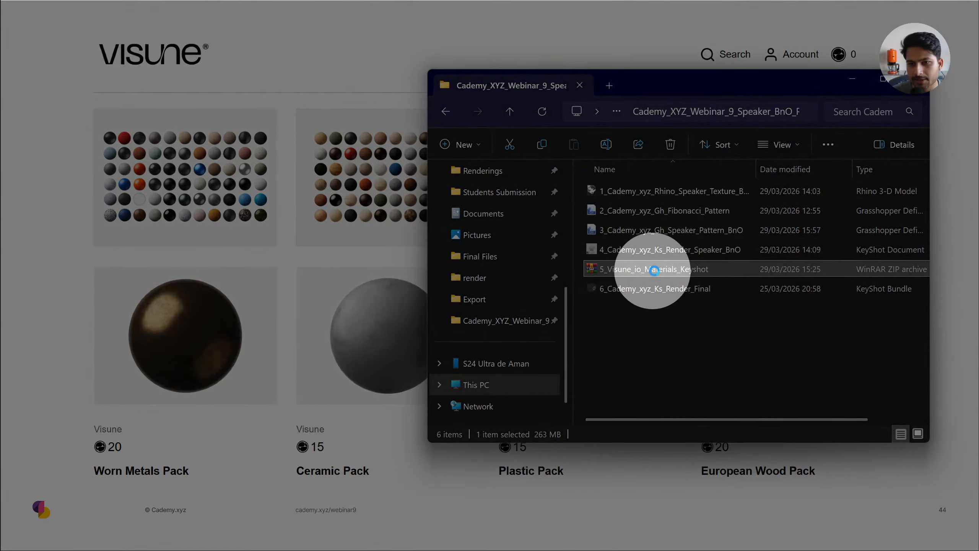
right_click(654, 270)
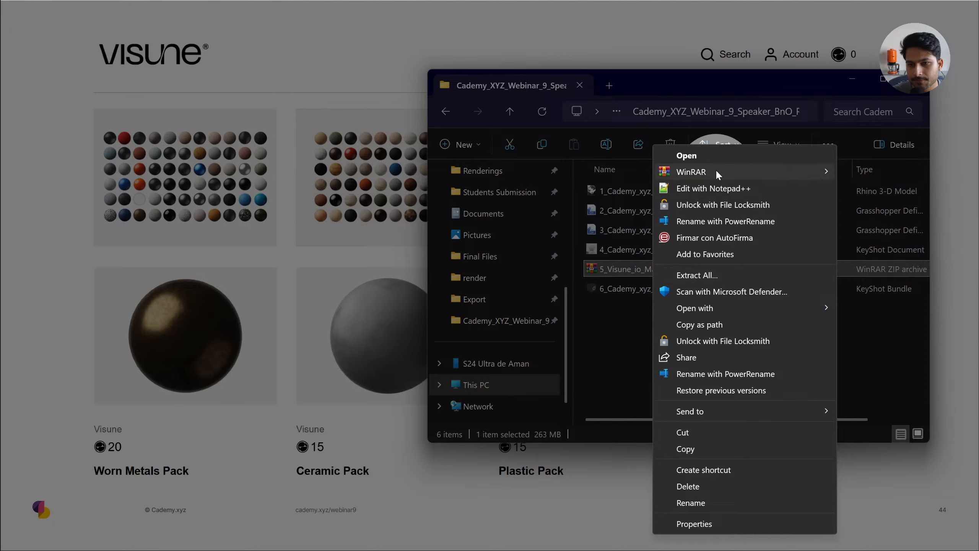
mouse_move(716, 171)
click(520, 203)
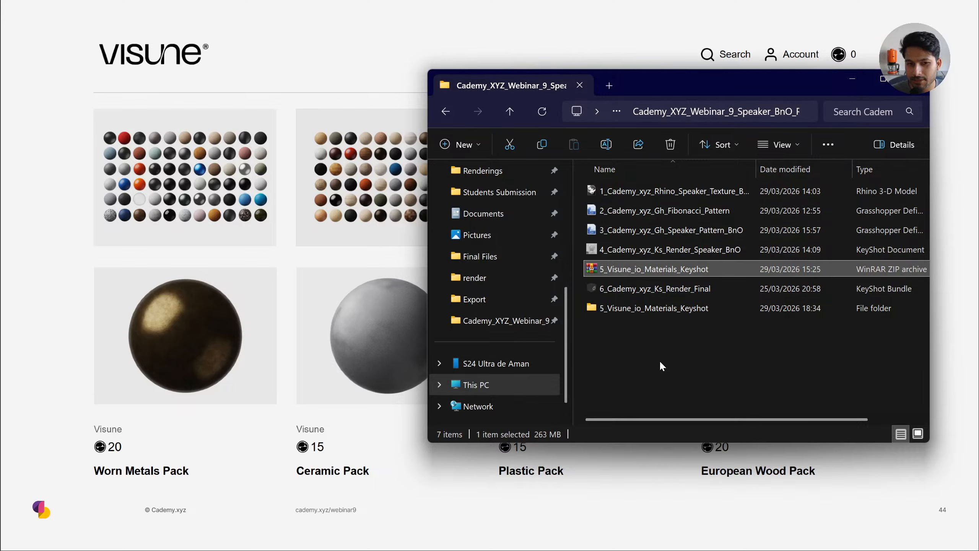
double_click(651, 307)
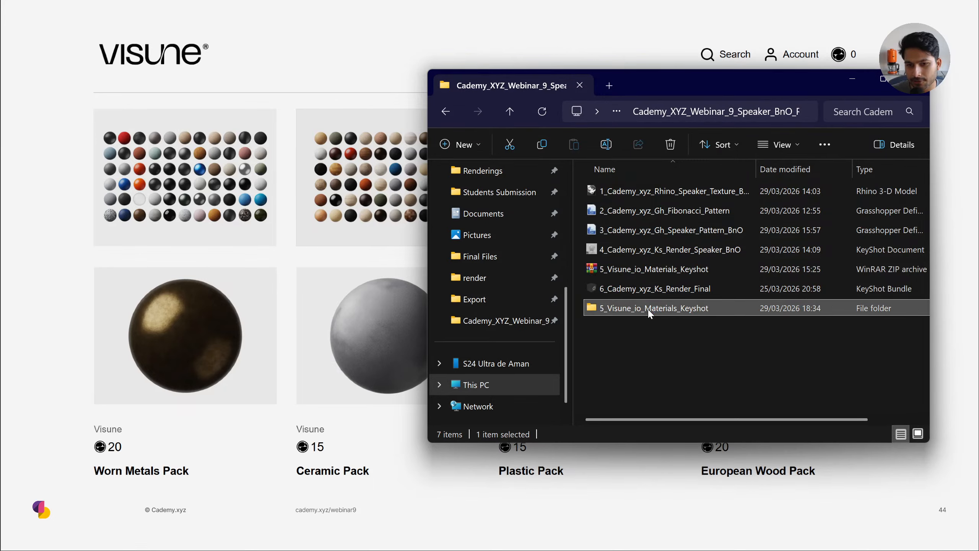
double_click(640, 191)
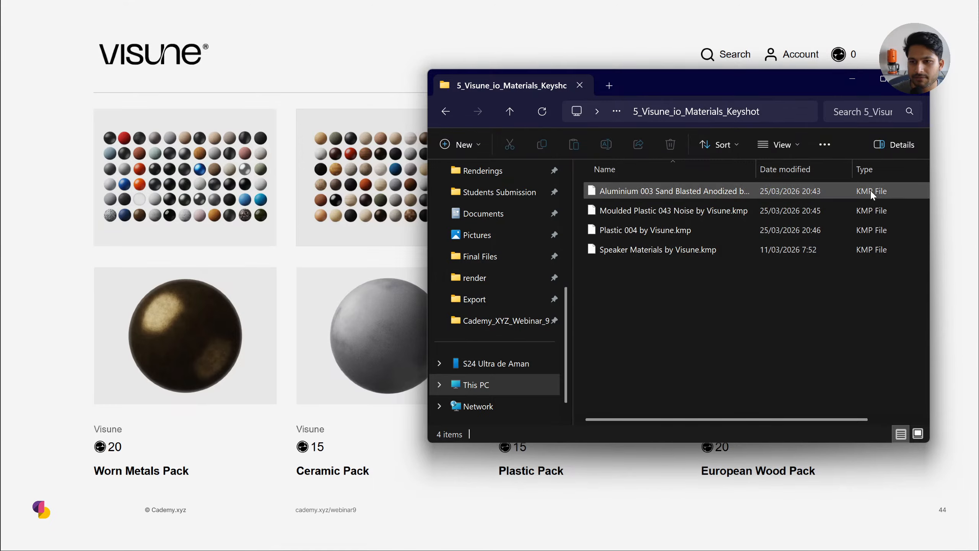
key(ctrl)
key(ctrl)
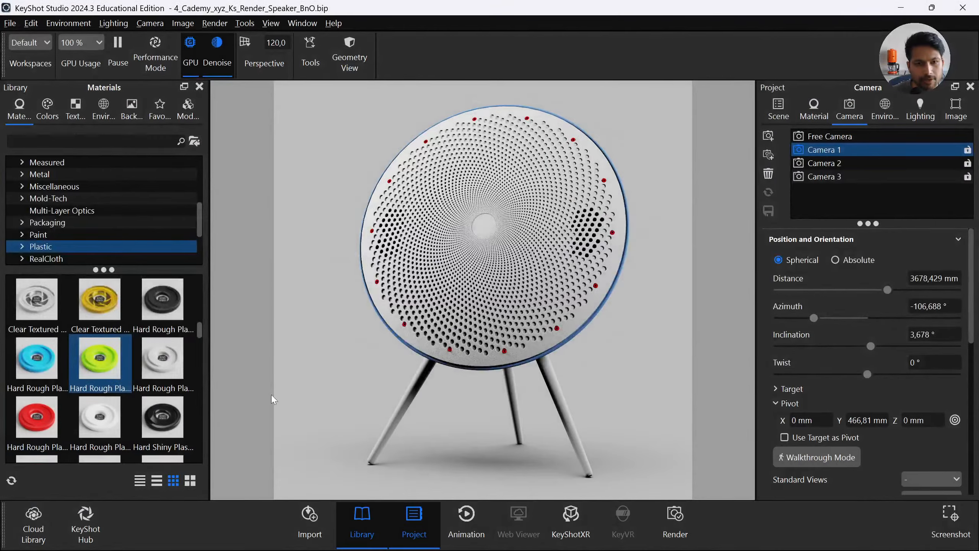
Add a folder named Visune.io under Materials in the material library
scroll(108, 219, up, 5)
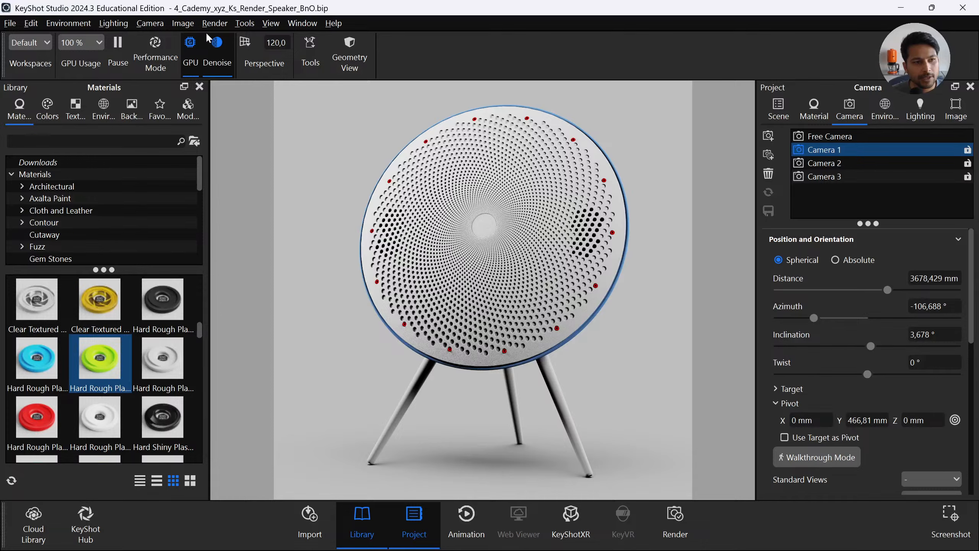
click(76, 110)
click(19, 115)
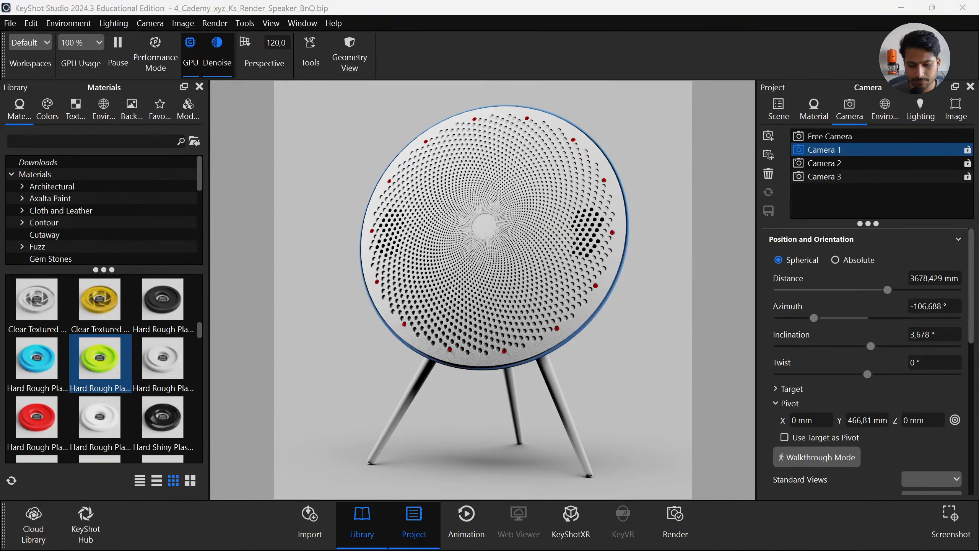
click(41, 176)
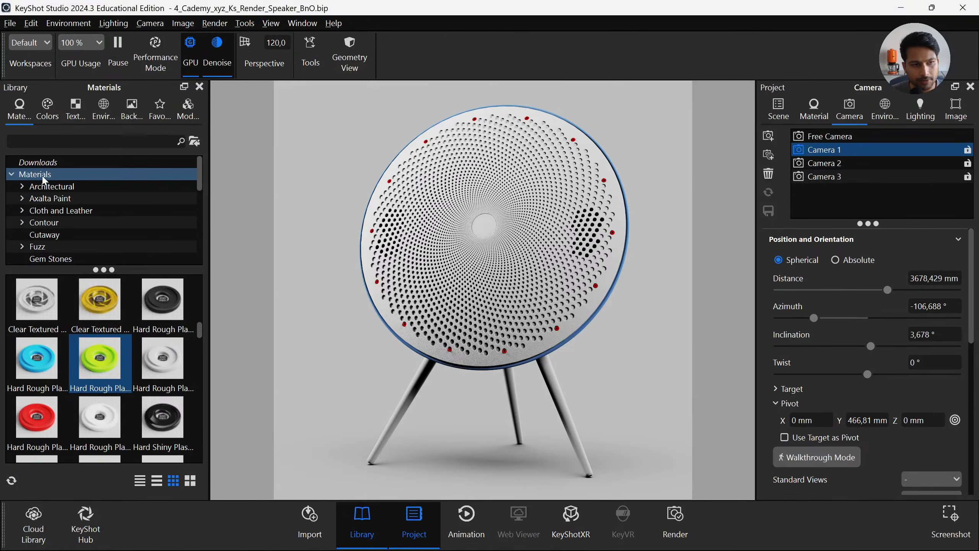
right_click(43, 176)
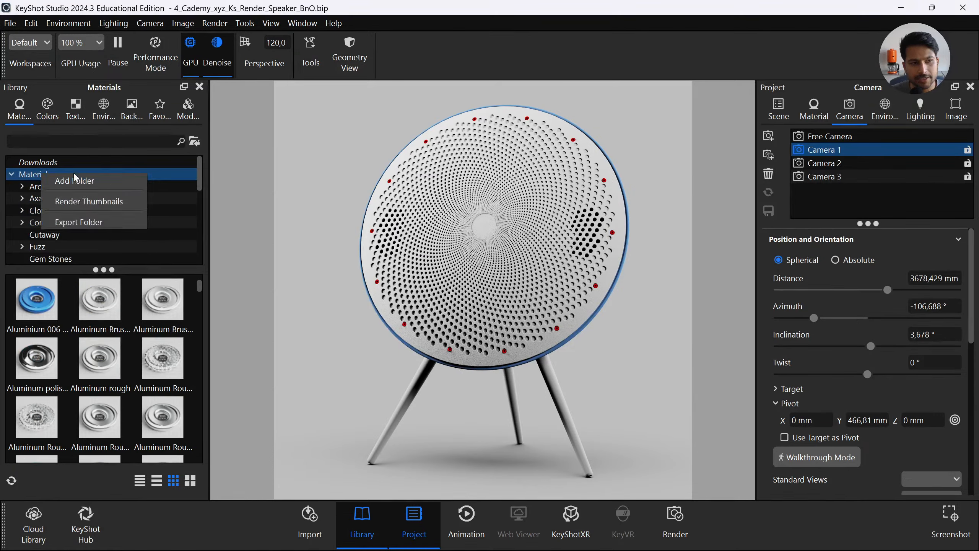
click(75, 182)
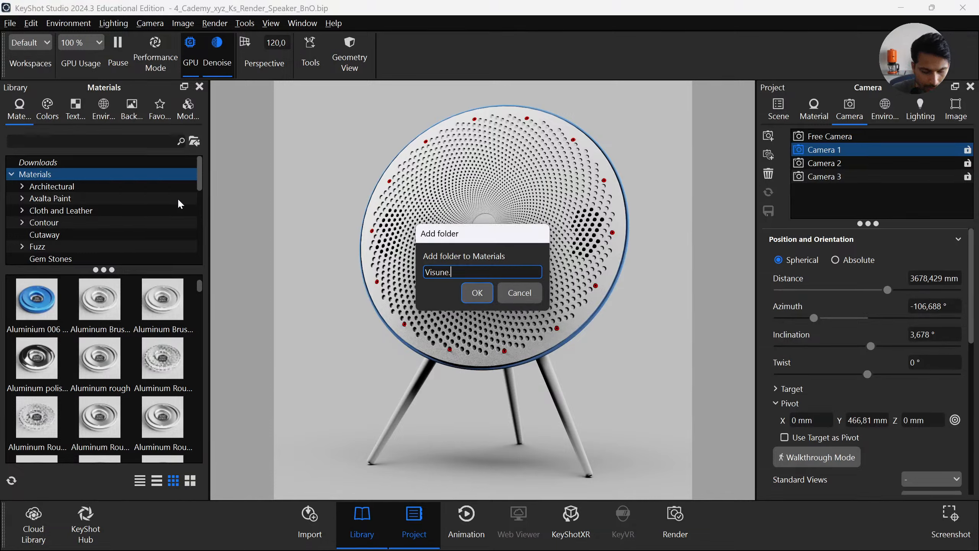
text(Visune.io)
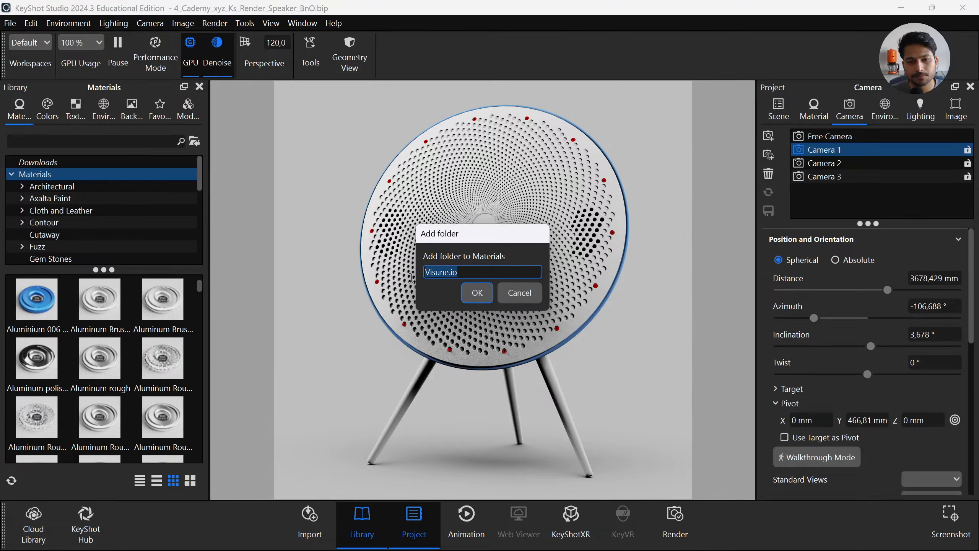
click(477, 292)
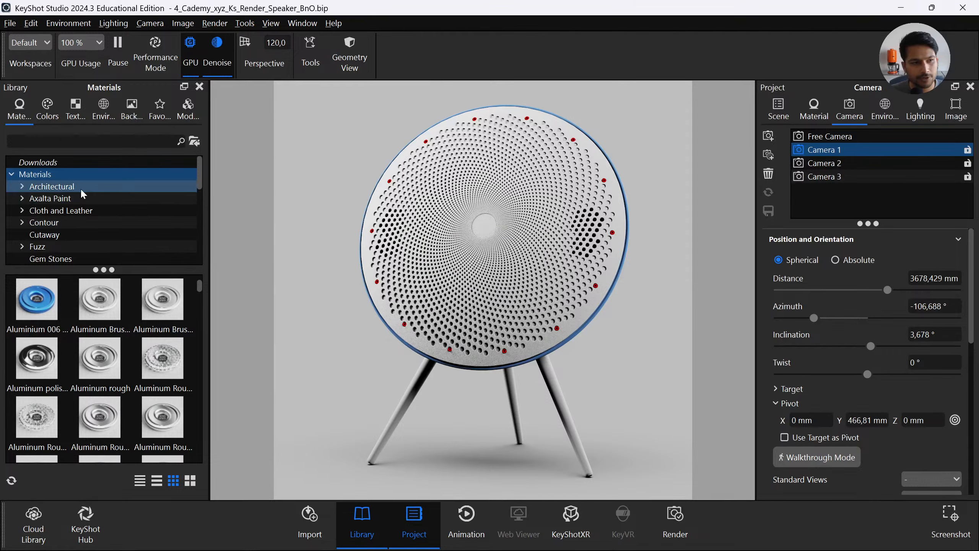
Import all four KMP files from the extracted 5_Visune_io_Materials_Keyshot folder into the Visune.io library folder and dismiss the log
scroll(99, 213, down, 5)
click(90, 246)
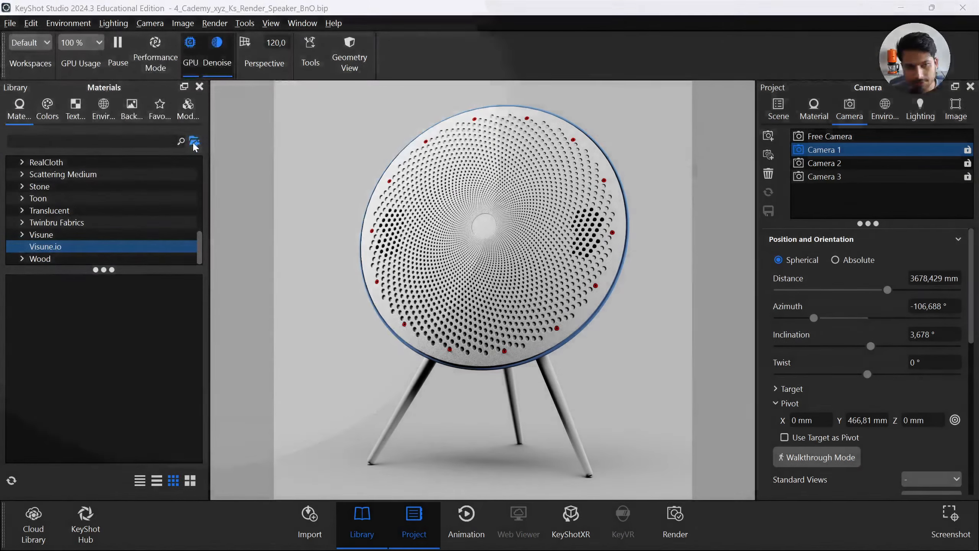
click(193, 141)
click(62, 455)
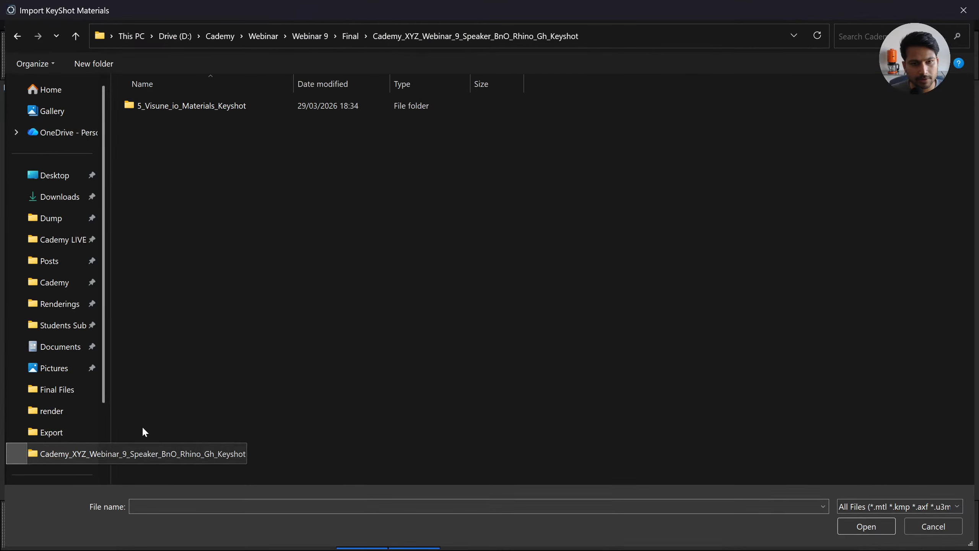
double_click(211, 107)
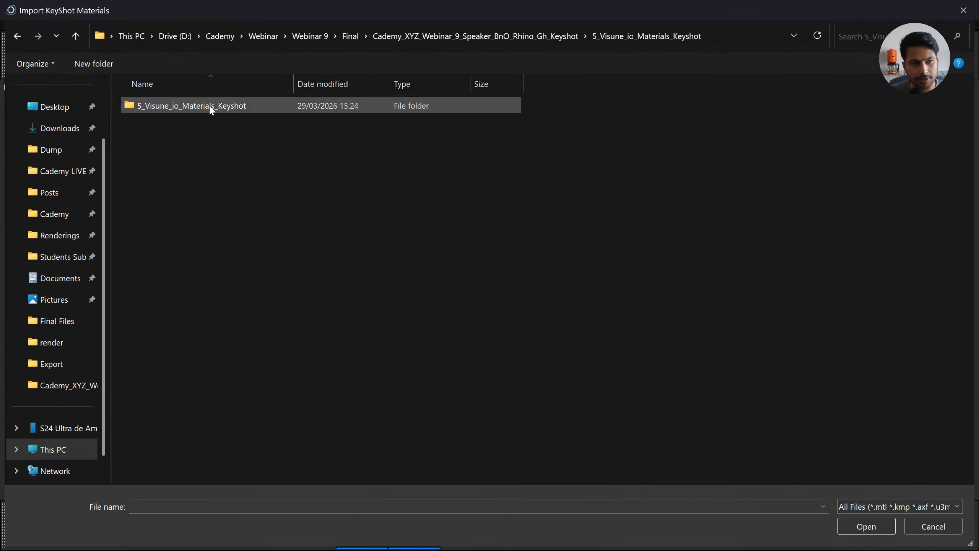
double_click(180, 106)
drag(210, 302, 168, 76)
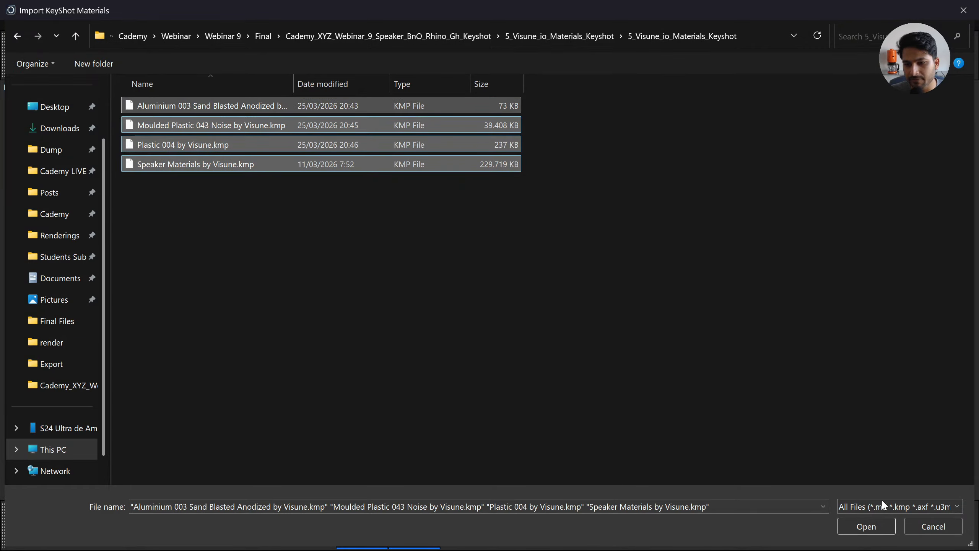
click(866, 526)
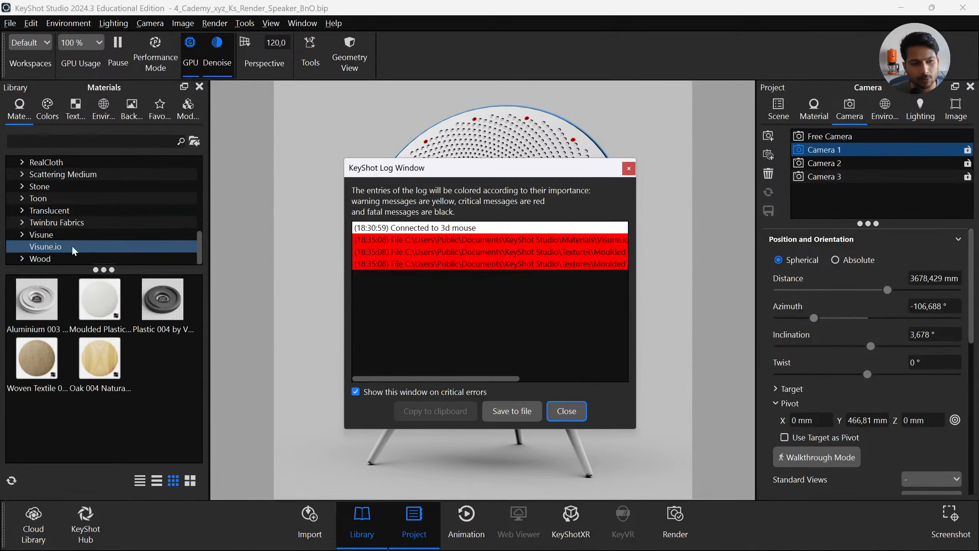
click(567, 411)
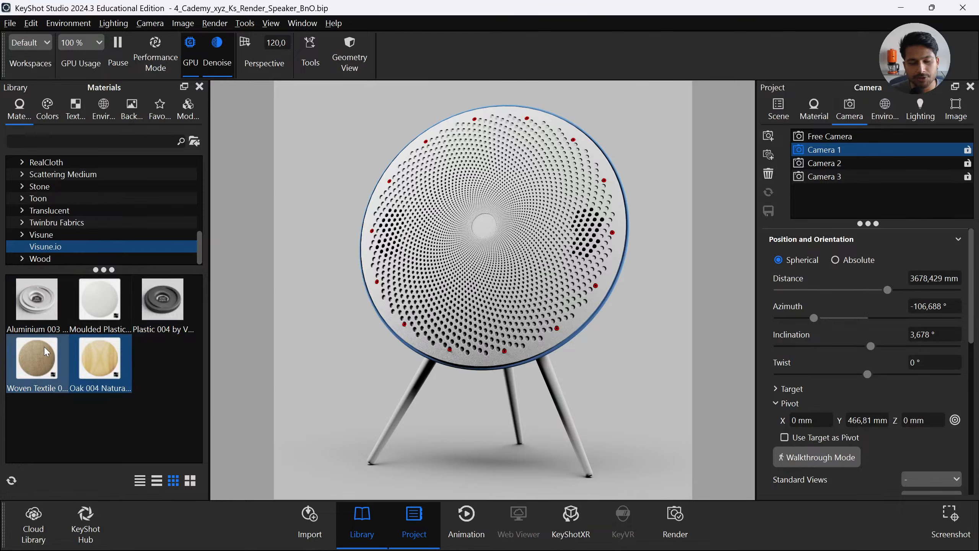
click(93, 343)
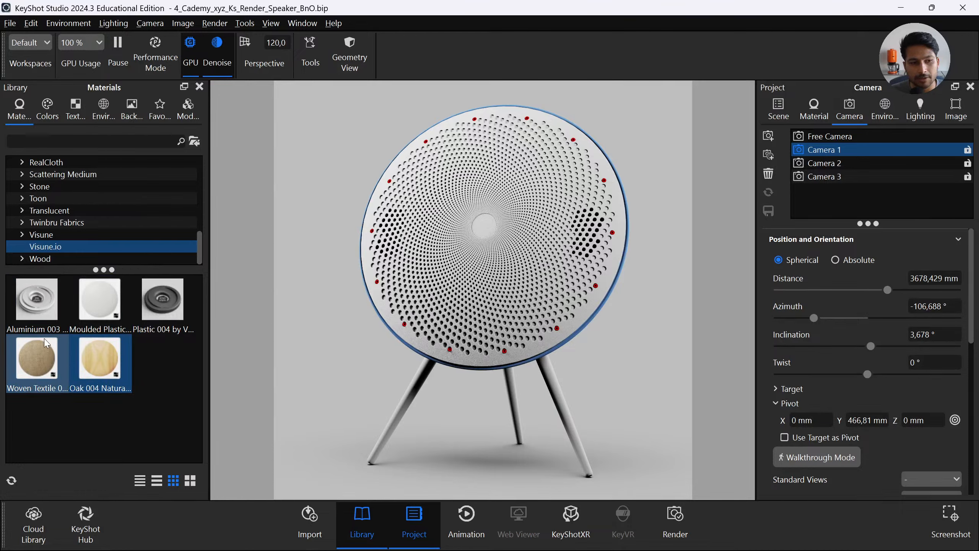
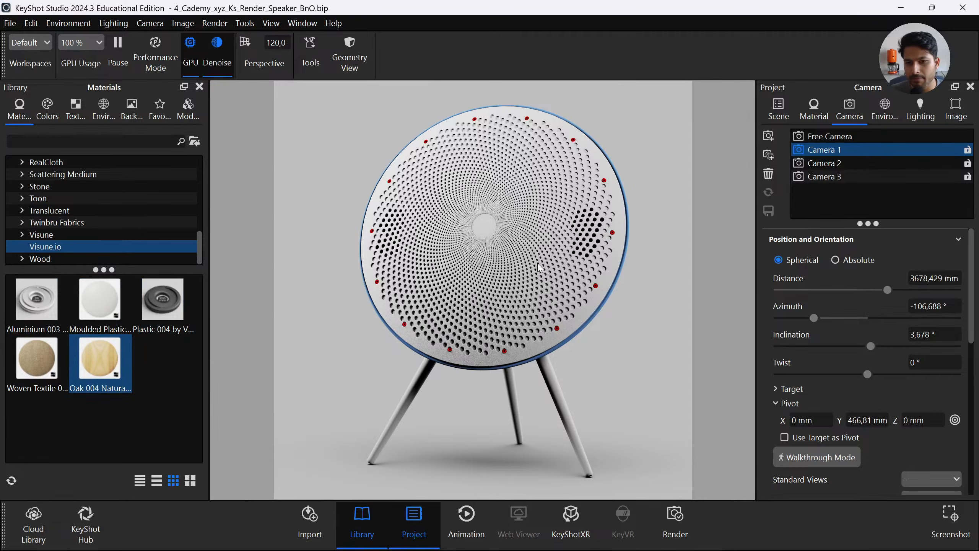
Apply Plastic 004 by Visune to the speaker's perforated front panel and inspect its material graph
drag(159, 308, 438, 276)
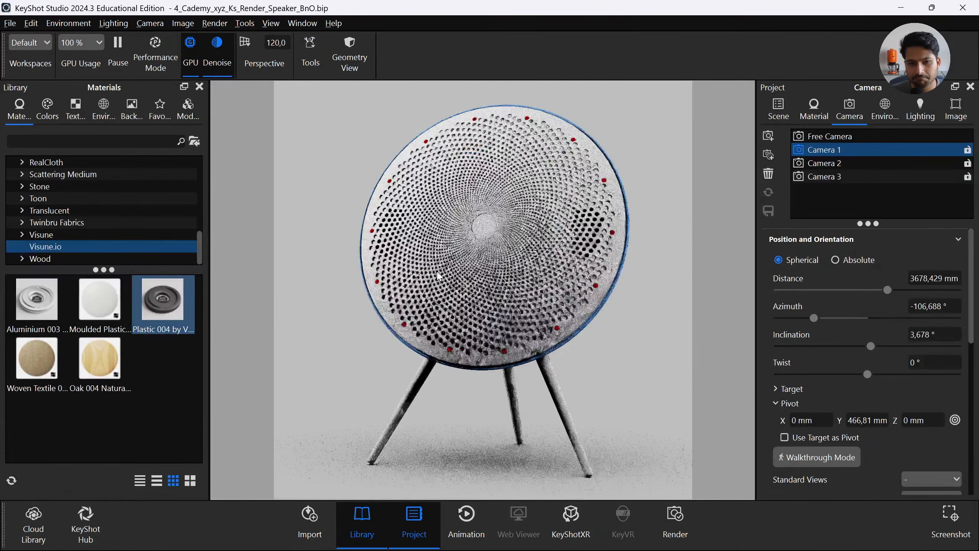
double_click(520, 191)
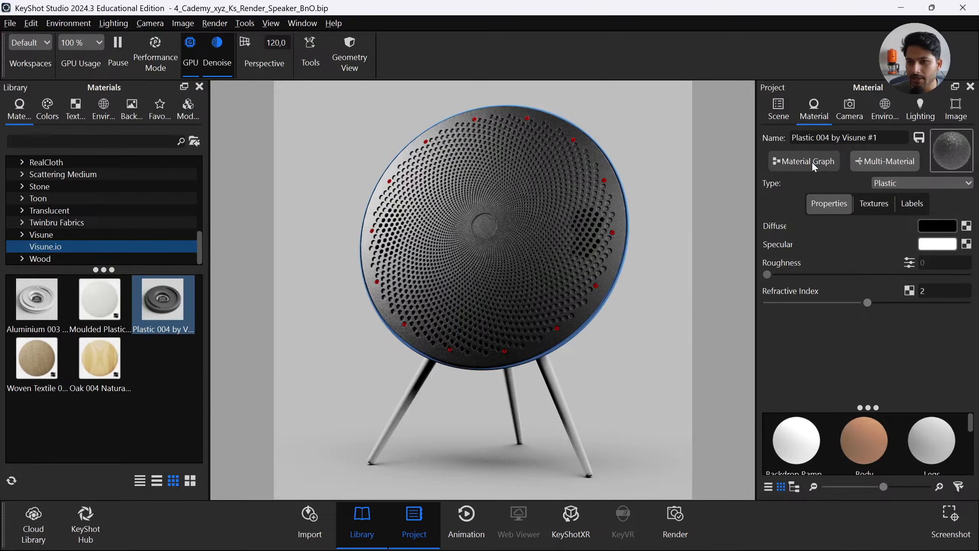
drag(0, 97, 489, 58)
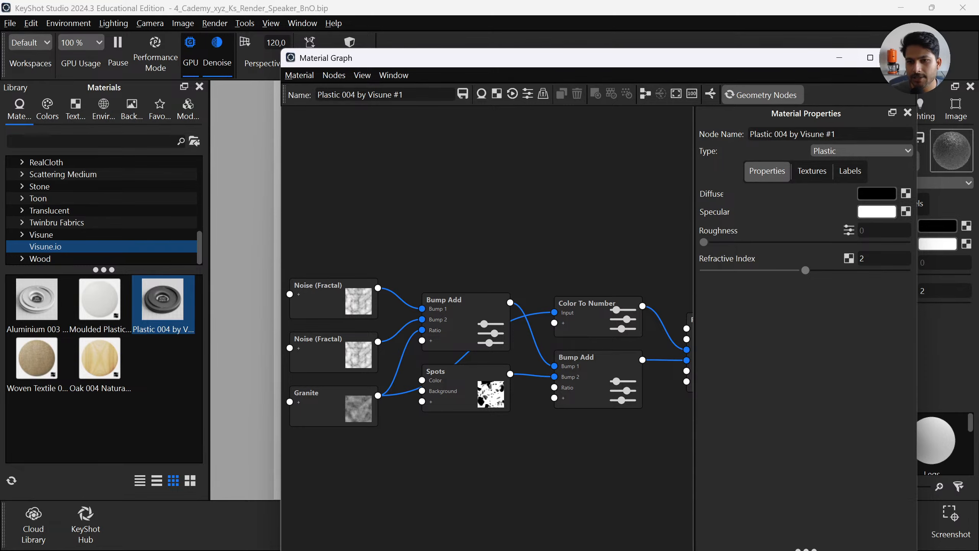
click(324, 298)
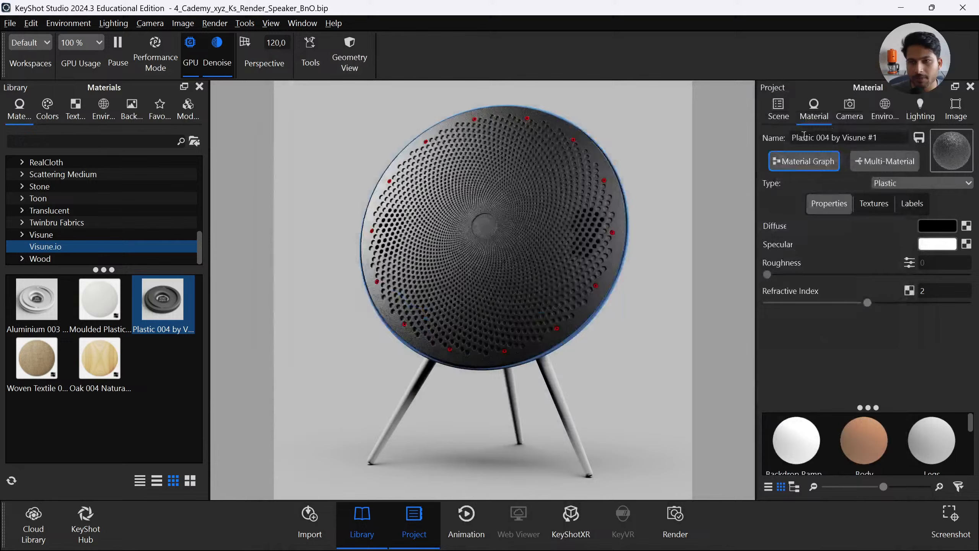
Switch the view to Camera 3 and collapse the Back Assembly group in the scene tree
click(849, 110)
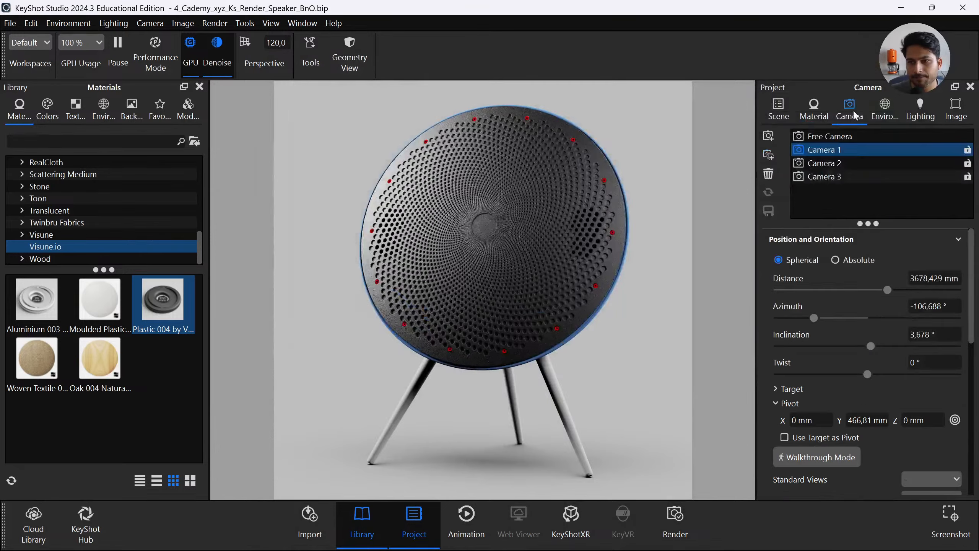
click(832, 164)
click(836, 177)
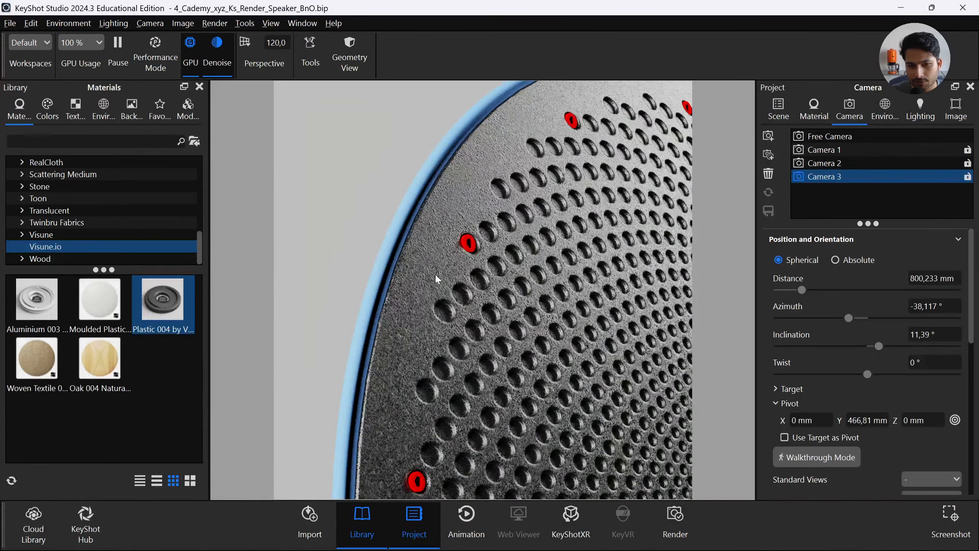
click(778, 110)
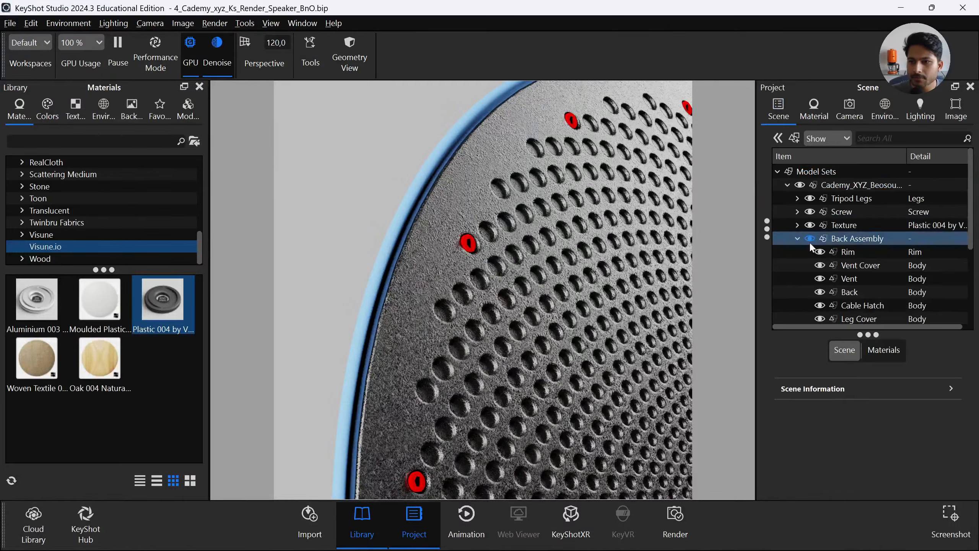
click(797, 238)
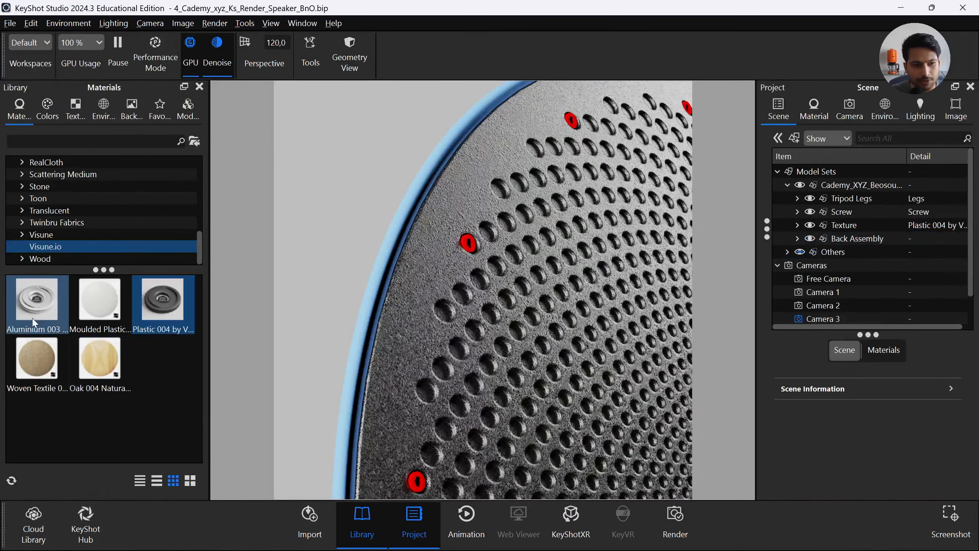
Apply Aluminium 003 Sand Blasted Anodized by Visune to the speaker's outer rim and the front panel screws
mouse_move(29, 309)
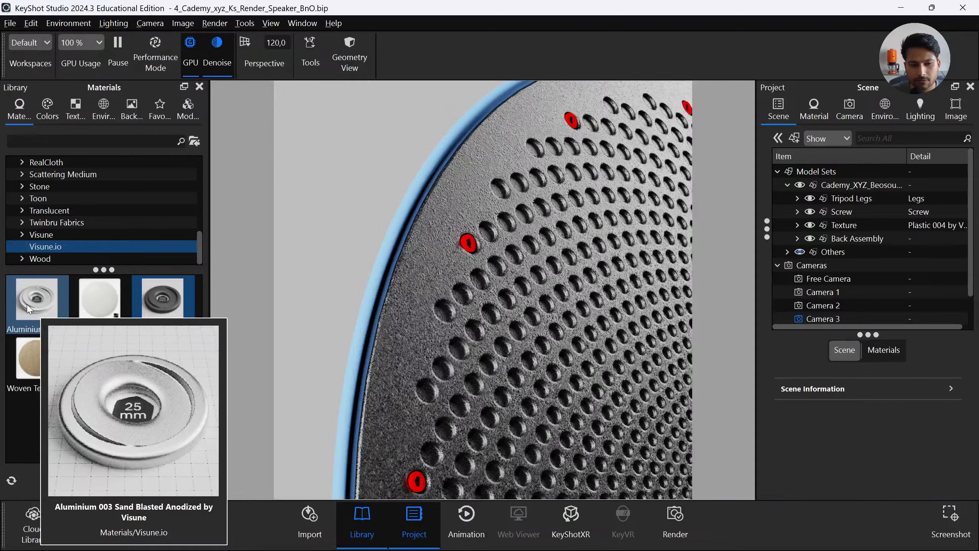
drag(29, 308, 358, 349)
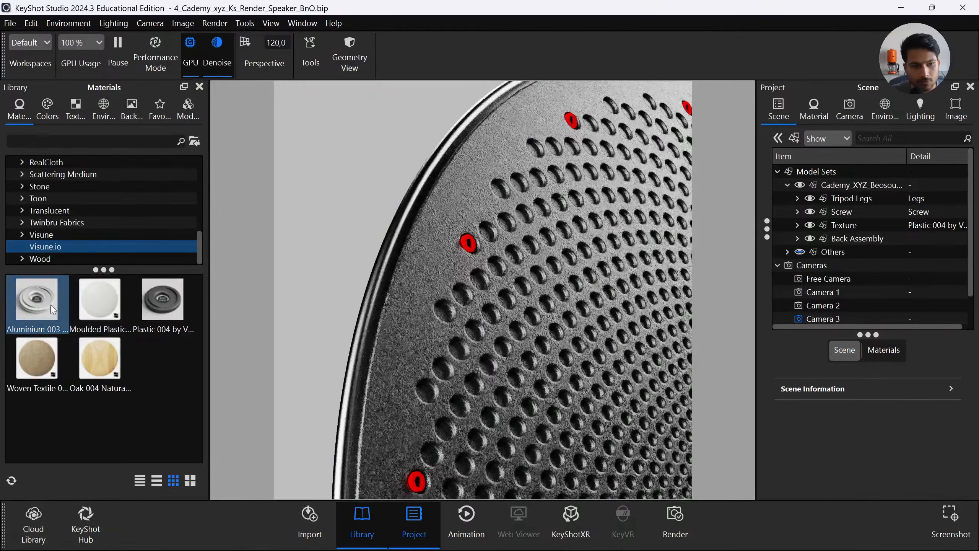
drag(33, 308, 471, 247)
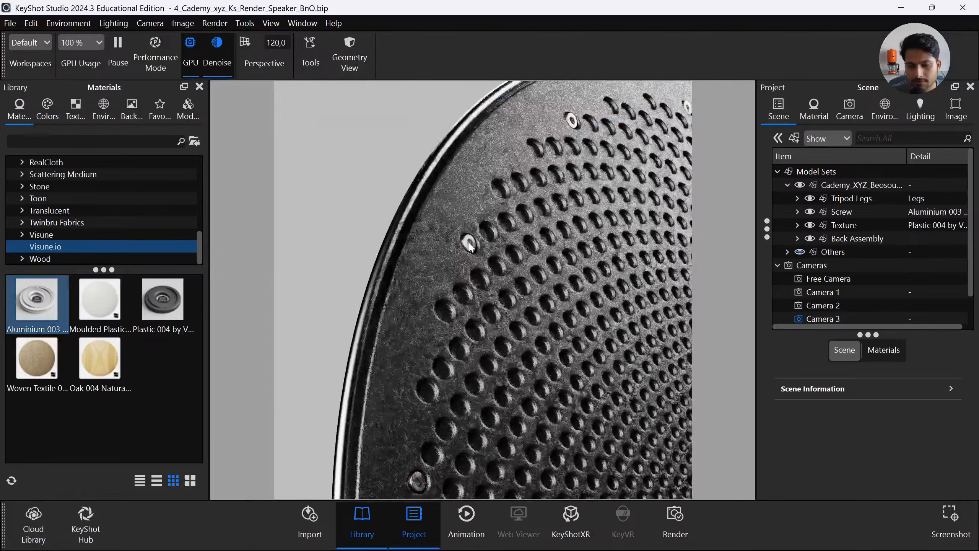
Apply Aluminium 003 Sand Blasted Anodized by Visune to the tripod legs and set that material's roughness to 0,35
scroll(470, 246, down, 5)
drag(596, 446, 454, 140)
drag(35, 296, 449, 378)
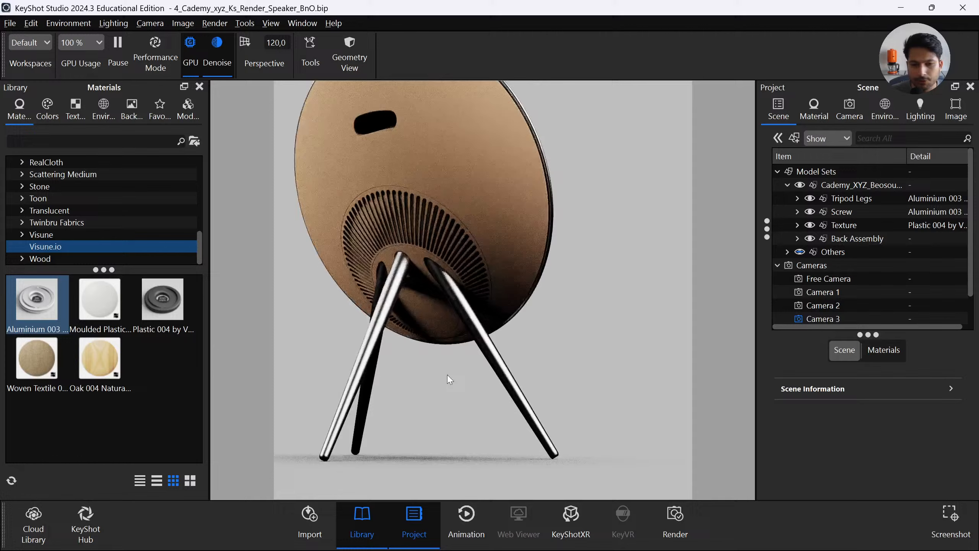
double_click(508, 387)
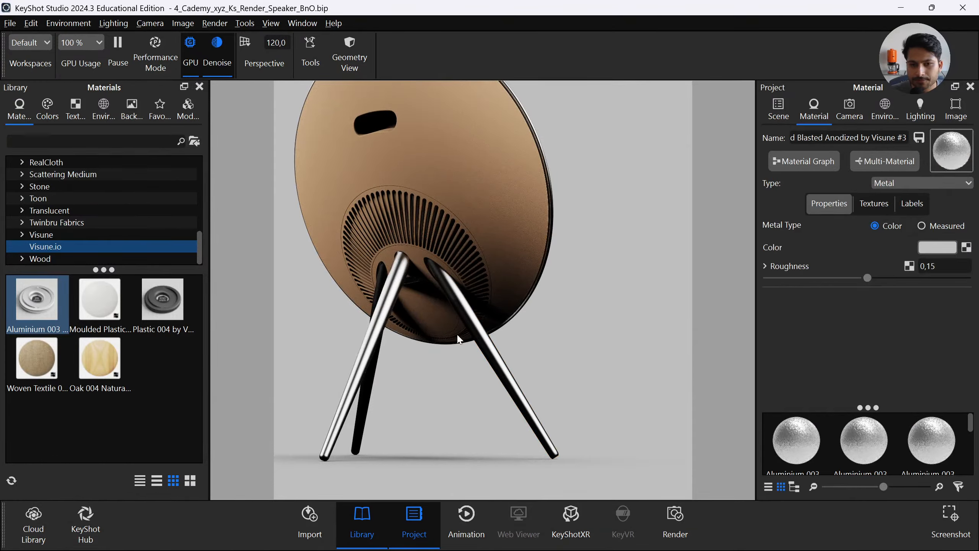
drag(458, 338, 463, 304)
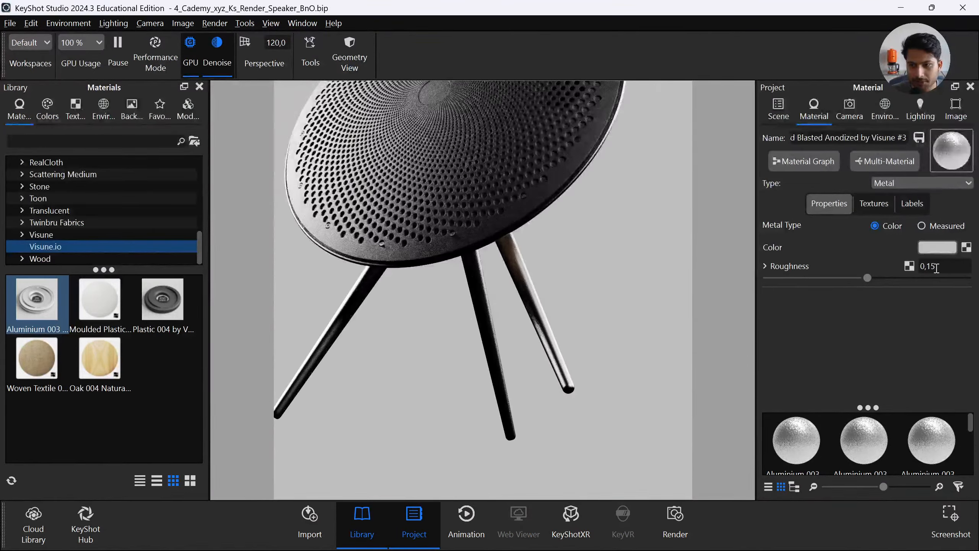
click(937, 268)
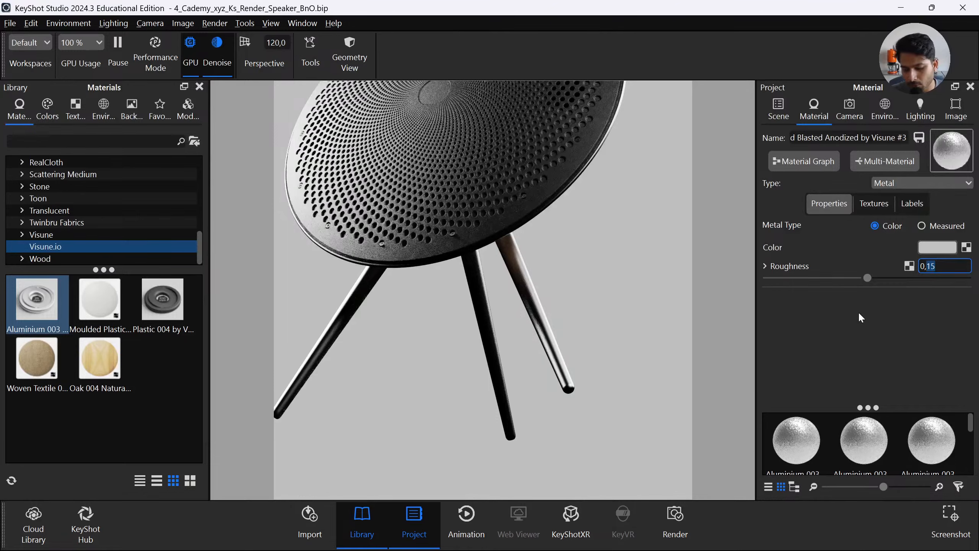
text(0,35)
key(Return)
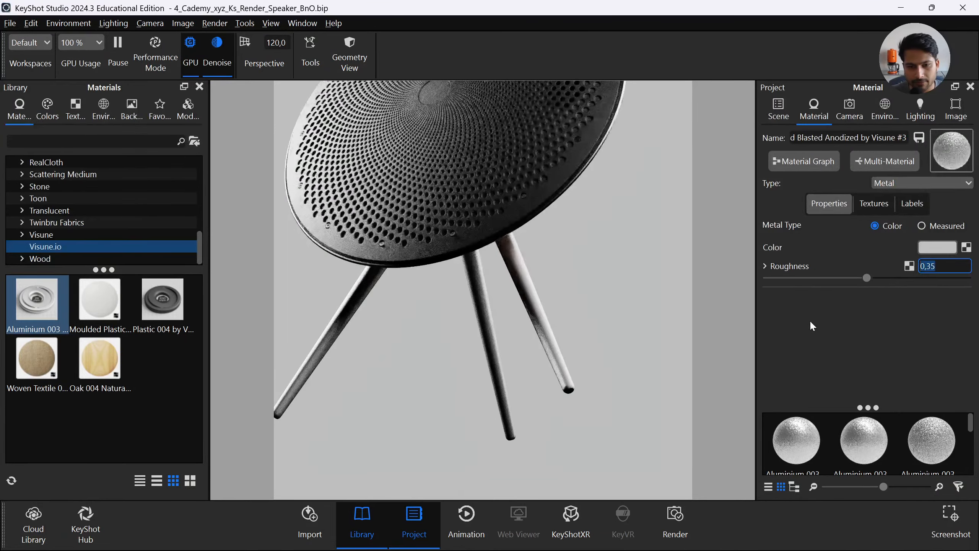
Apply Moulded Plastic 043 Noise to the speaker's back body
drag(435, 319, 416, 384)
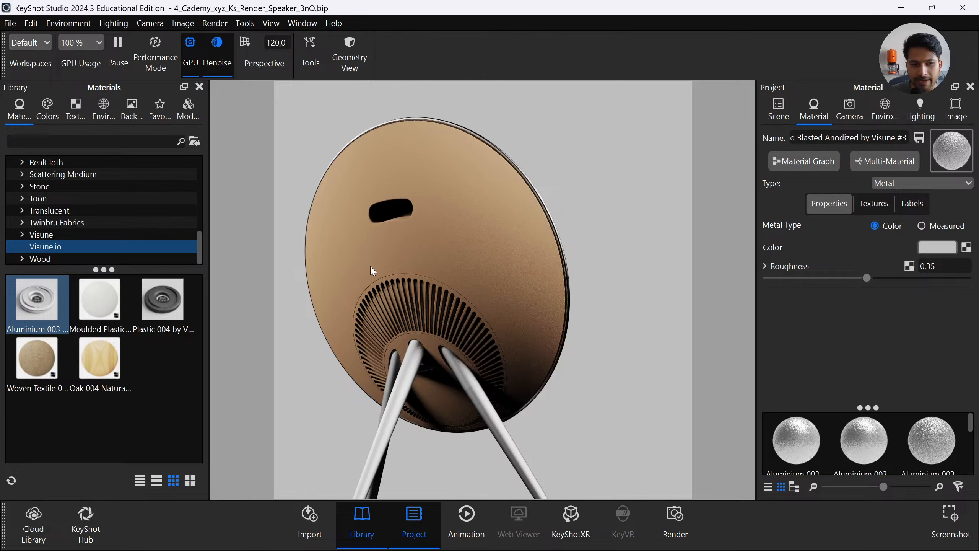
mouse_move(94, 318)
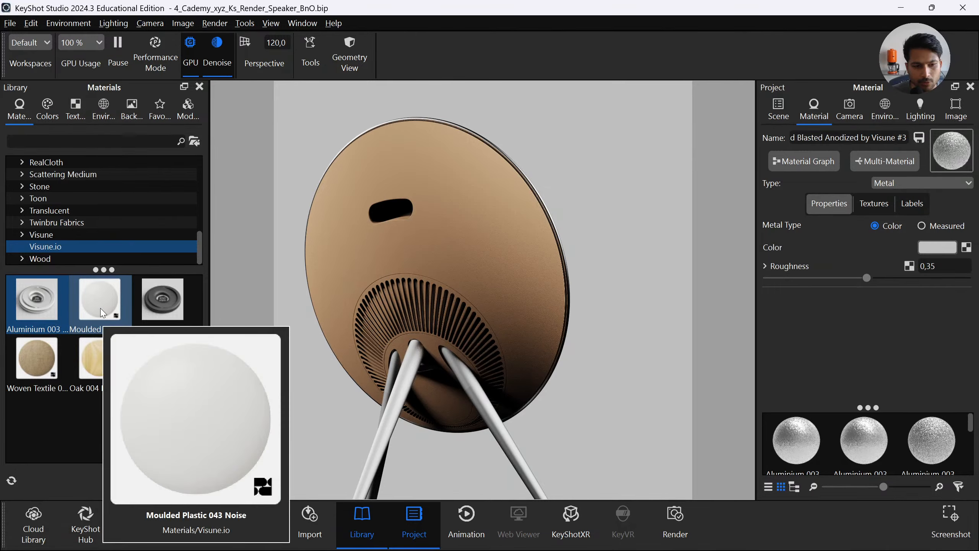
drag(103, 313, 494, 285)
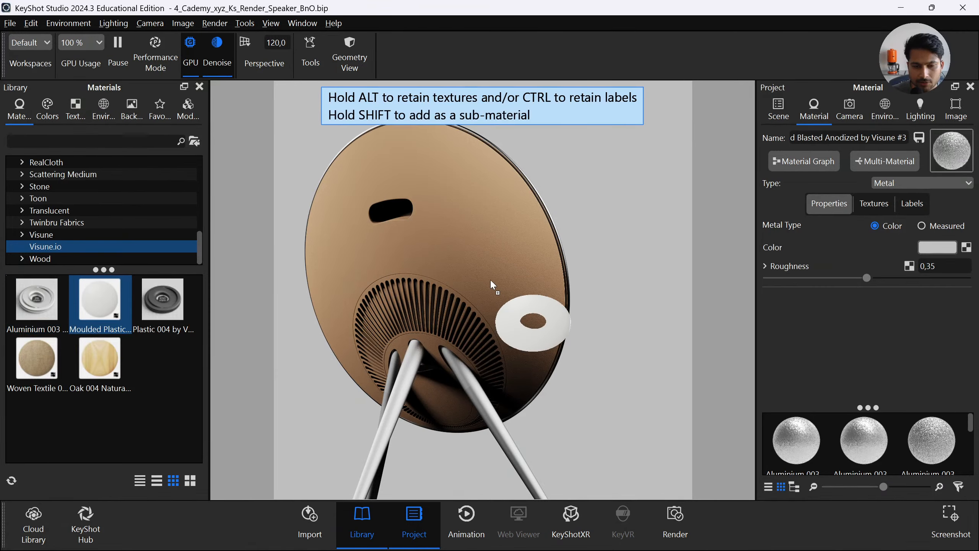
drag(491, 281, 491, 281)
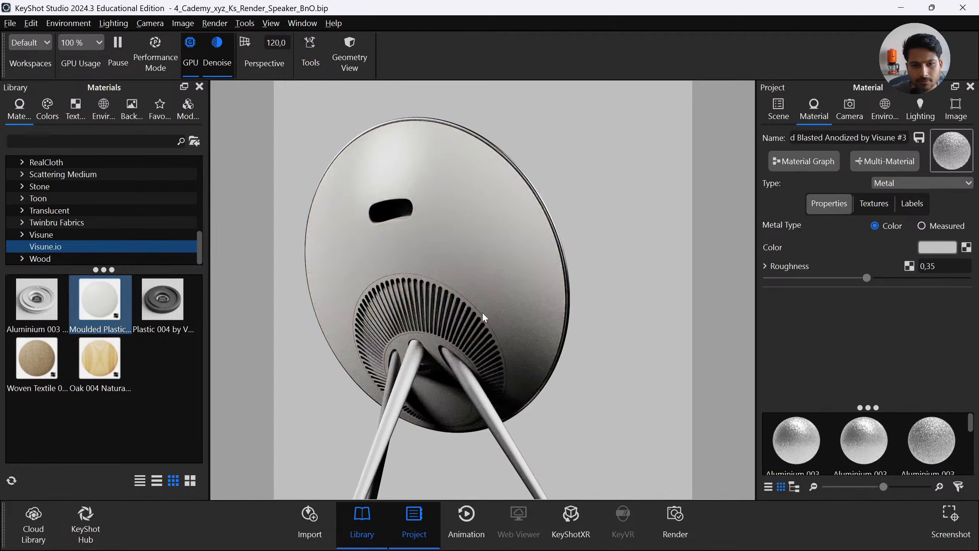
Inspect the plastic texture on the speaker's back body and open its Moulded Plastic 043 Noise material in the Material Graph
scroll(430, 250, up, 5)
drag(573, 400, 420, 277)
scroll(428, 411, up, 5)
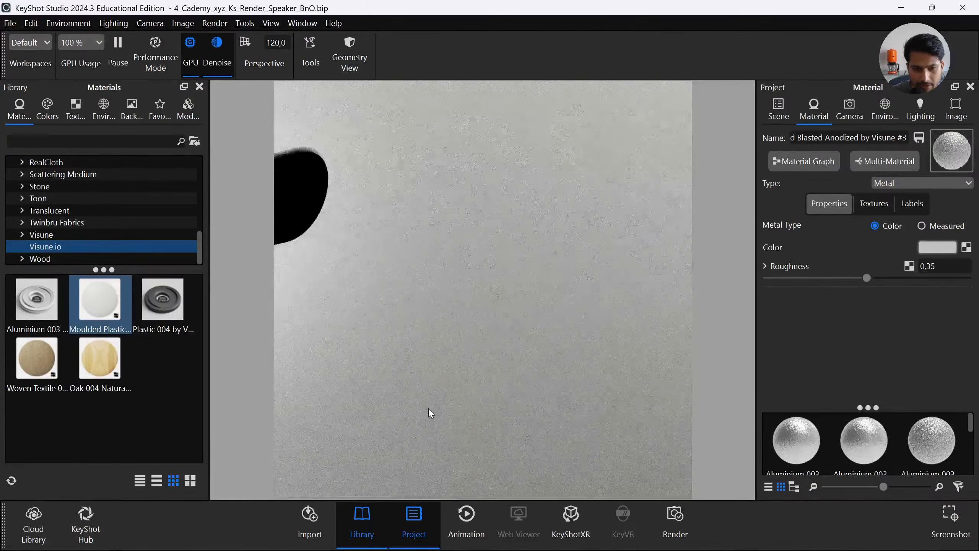
scroll(466, 263, down, 8)
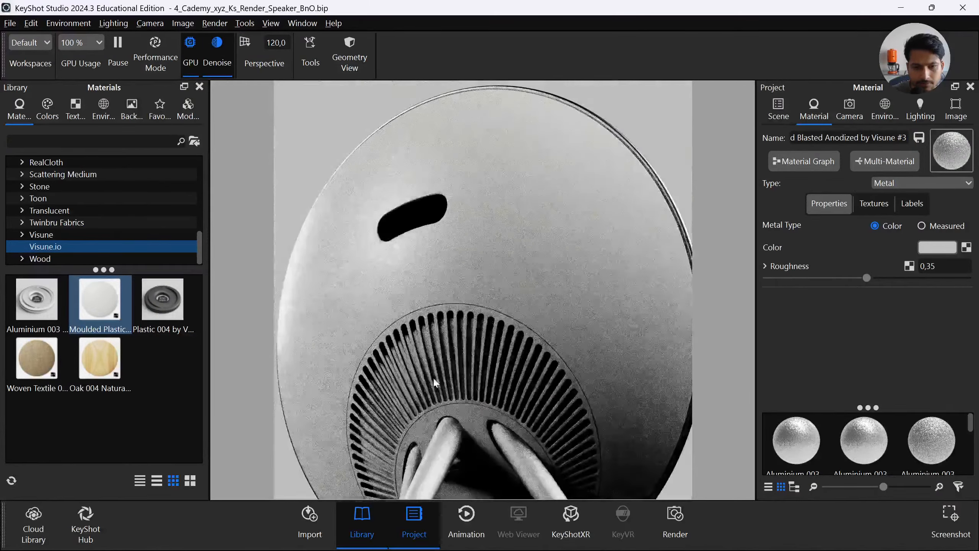
double_click(486, 283)
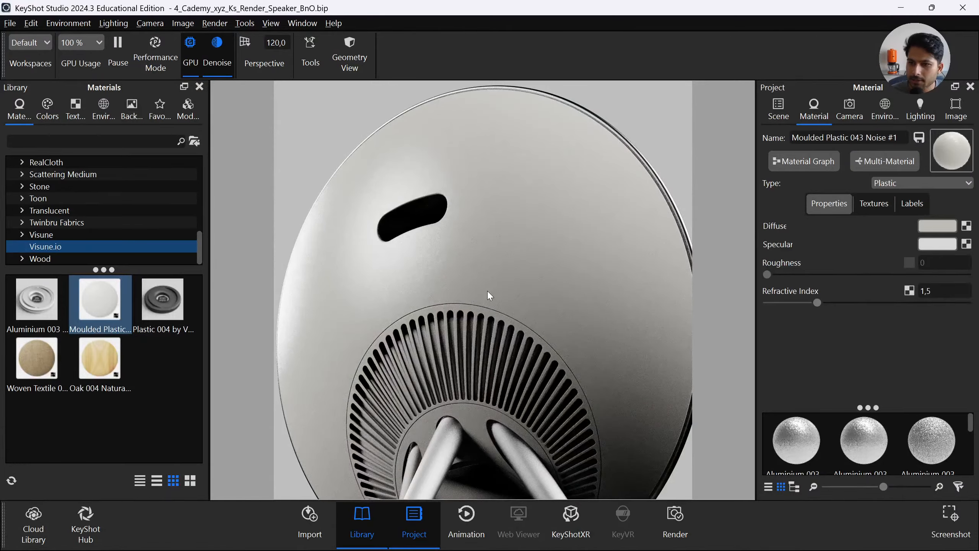
drag(622, 334, 640, 288)
click(818, 162)
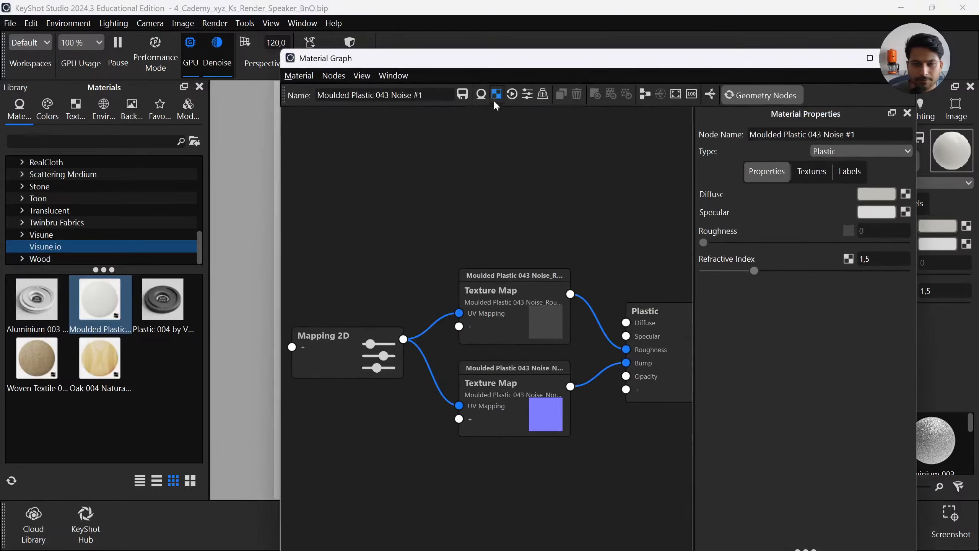
Close the Library, widen the Project panel, and arrange the Material Graph window so the speaker's back stays visible beside it
drag(495, 37, 977, 104)
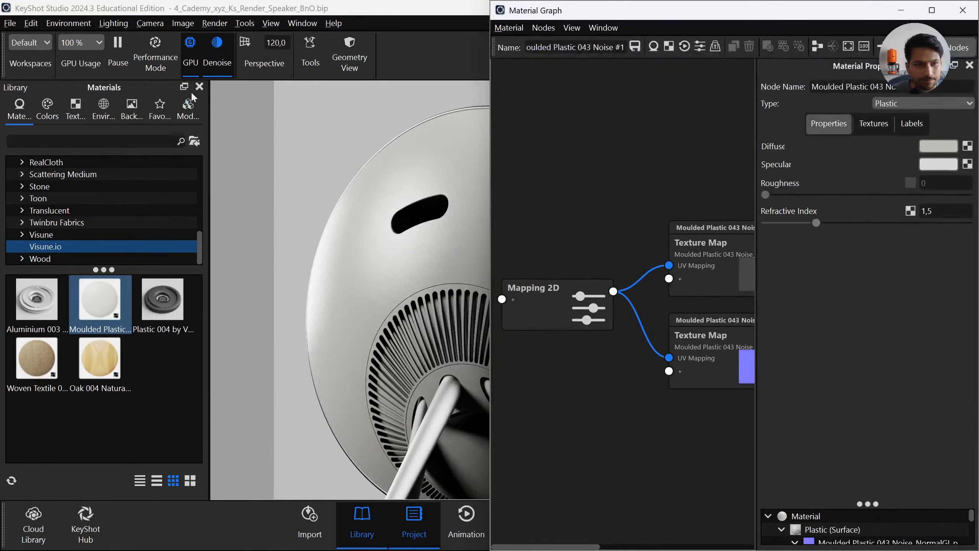
click(199, 87)
drag(617, 1, 617, 180)
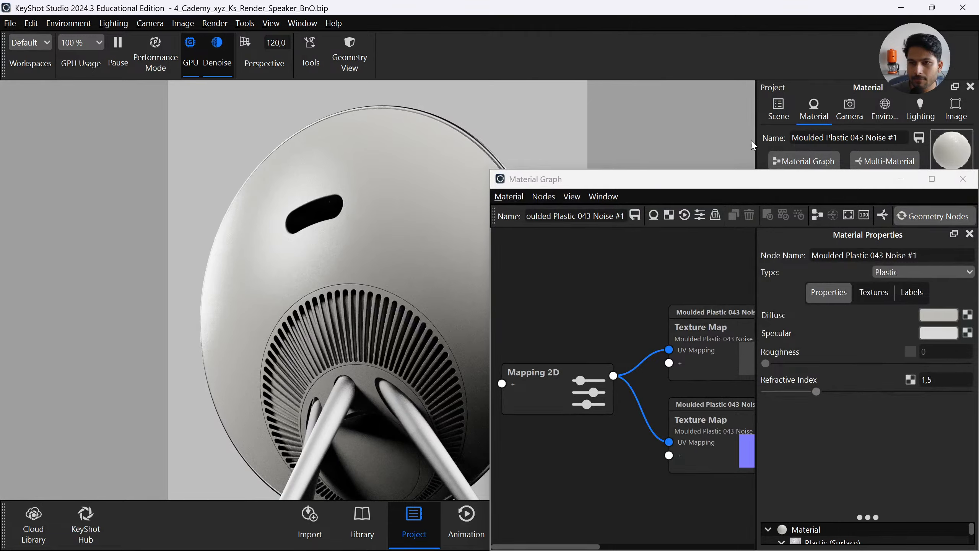
drag(756, 142, 482, 144)
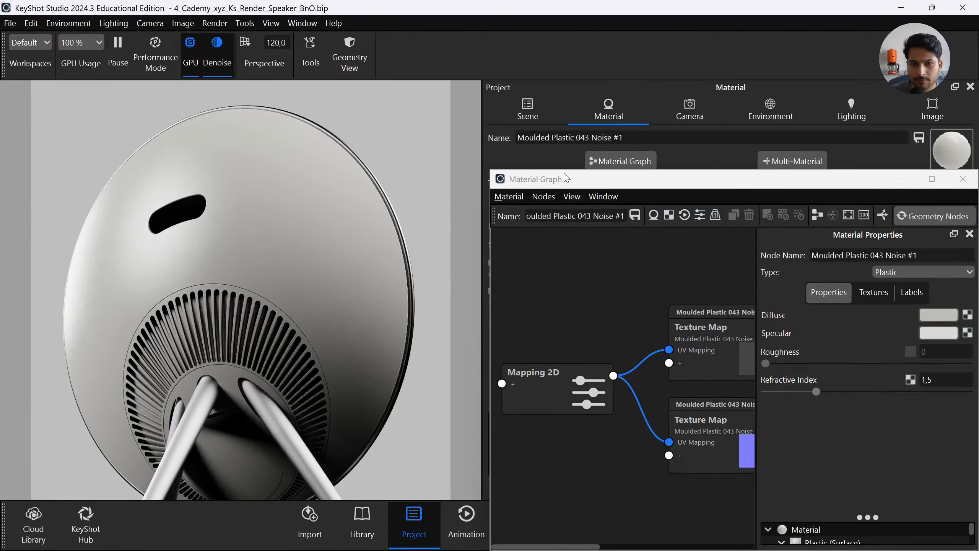
drag(564, 170, 564, 2)
drag(489, 276, 421, 276)
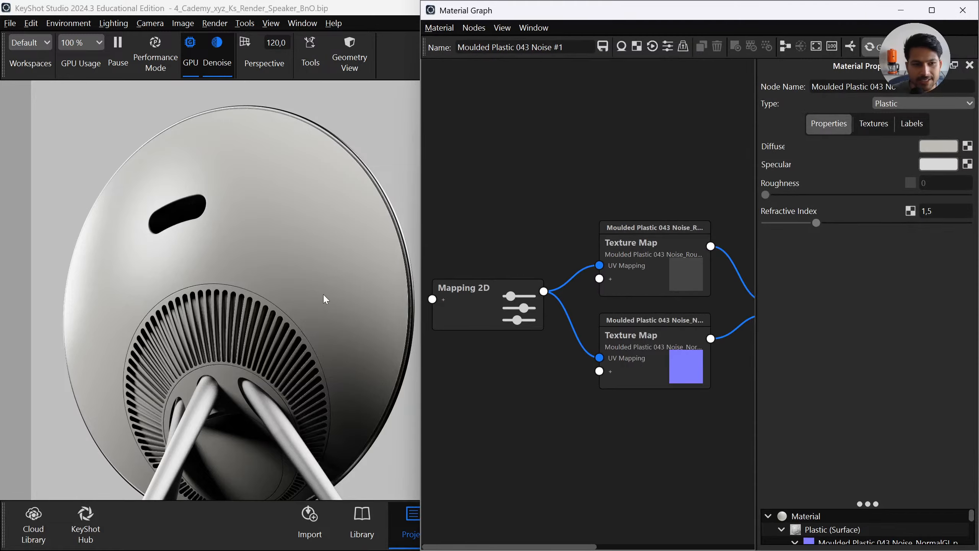
Set the linked width and height of the Mapping 2D node to 1000 mm and check the texture scale on the back body
click(484, 302)
mouse_move(482, 296)
mouse_down()
mouse_move(501, 300)
mouse_move(496, 288)
mouse_up()
scroll(523, 293, down, 3)
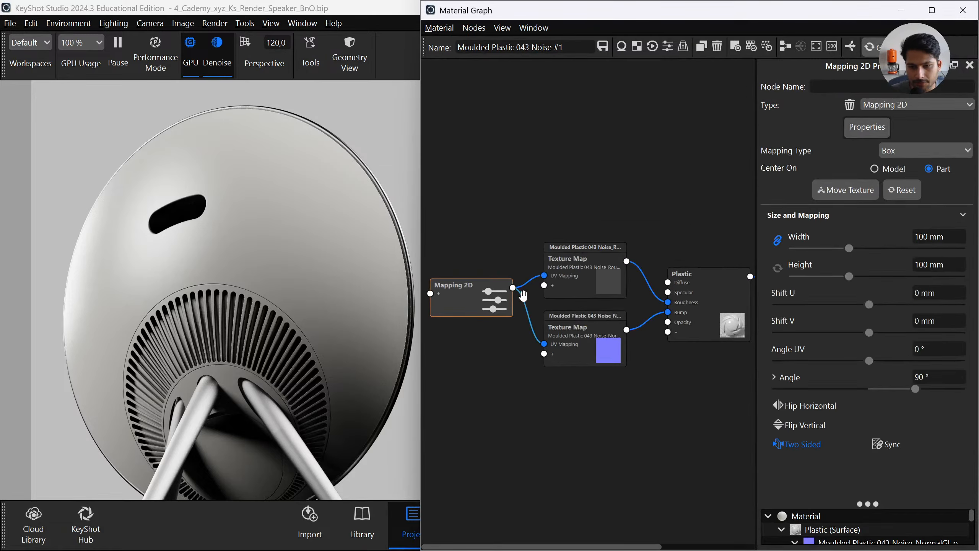
click(920, 237)
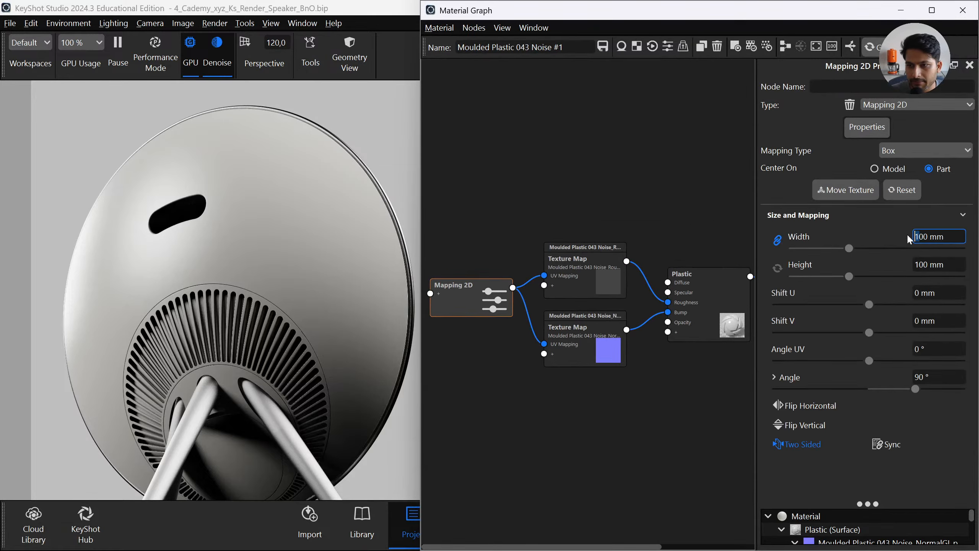
text(3)
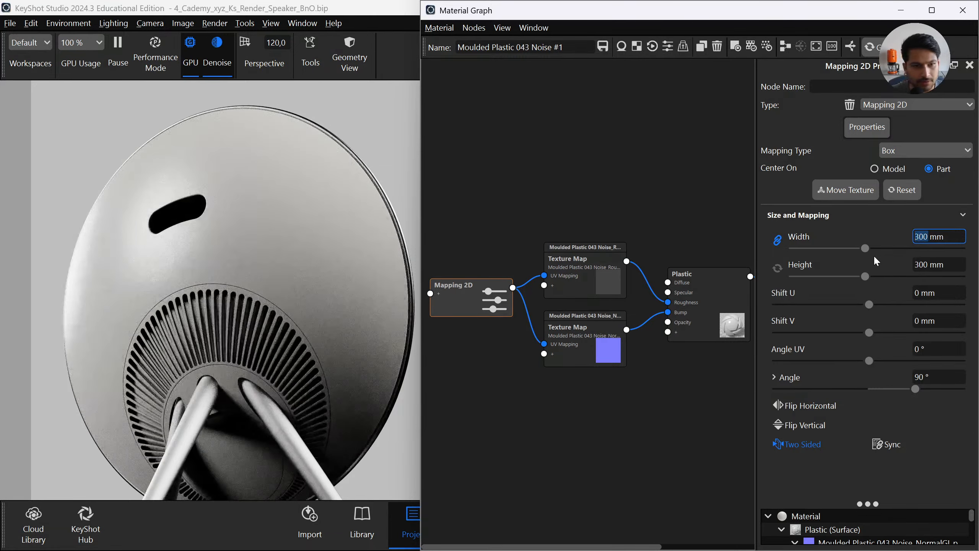
text(10)
key(Return)
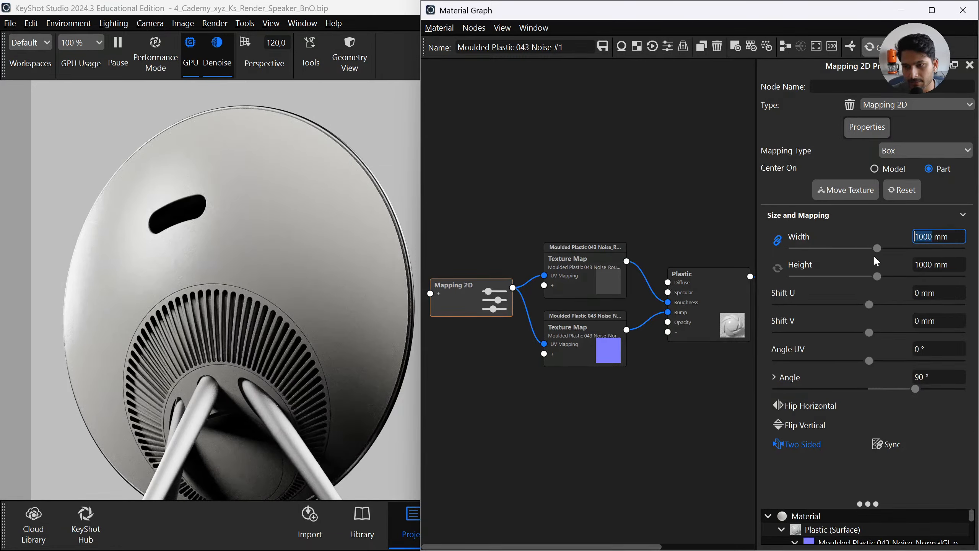
scroll(231, 270, up, 5)
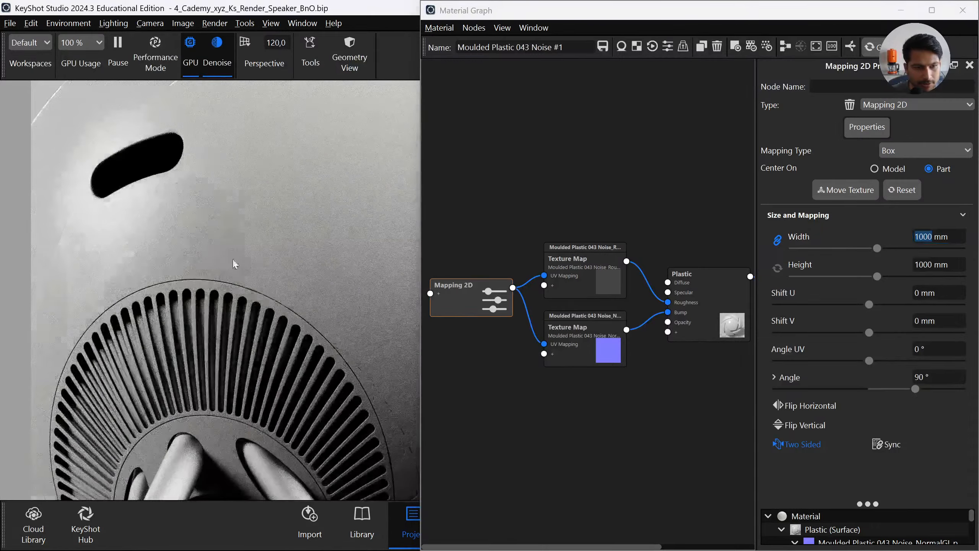
scroll(360, 280, up, 4)
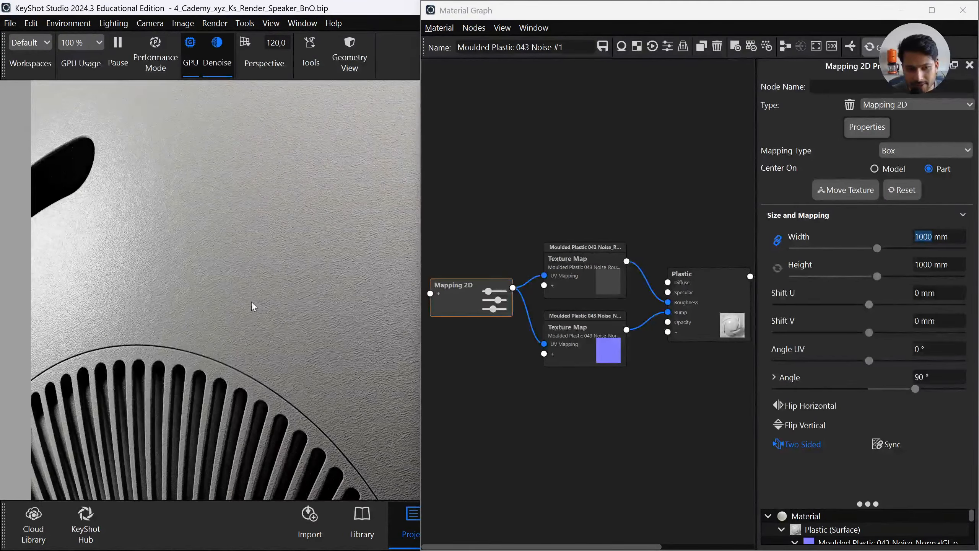
scroll(249, 269, down, 8)
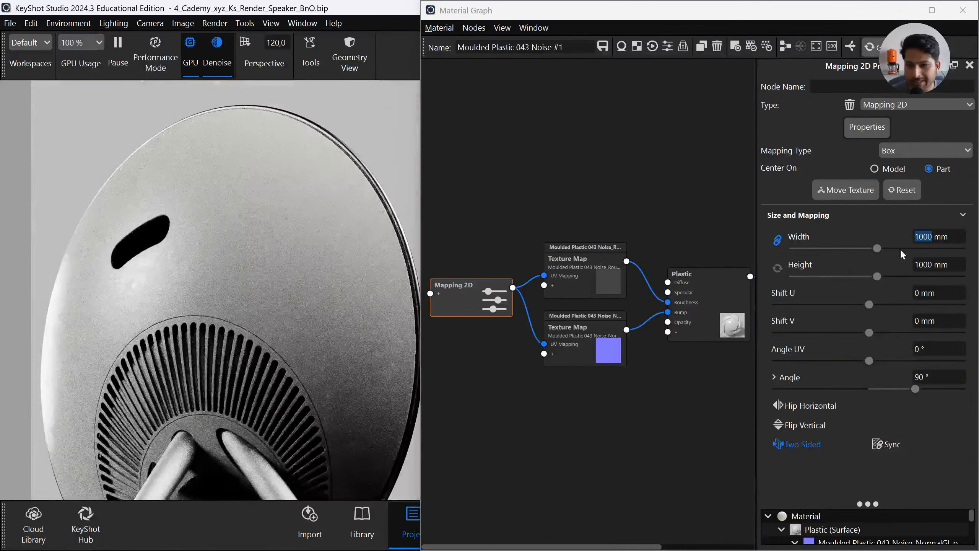
Try 2000 mm and 1500 mm as the linked texture width and height in the Mapping 2D node
click(917, 236)
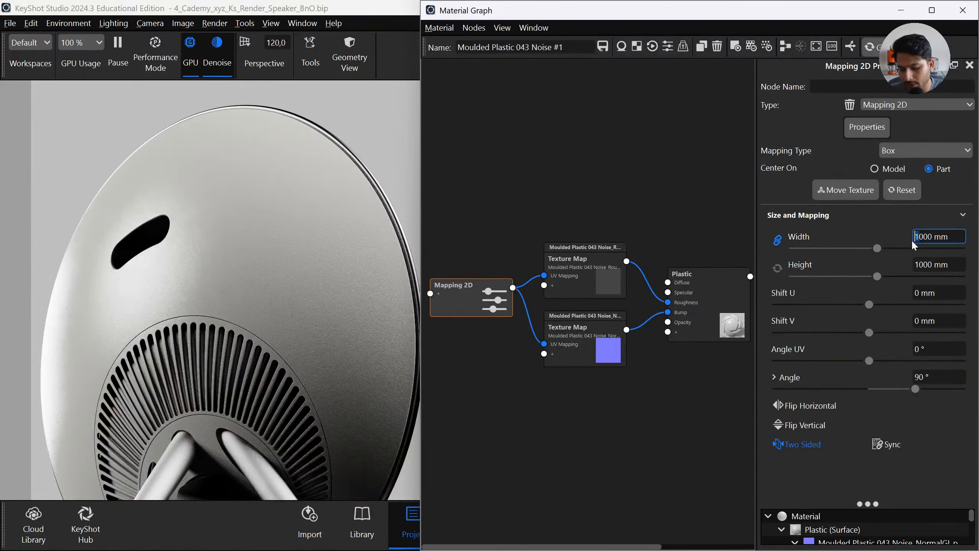
text(2)
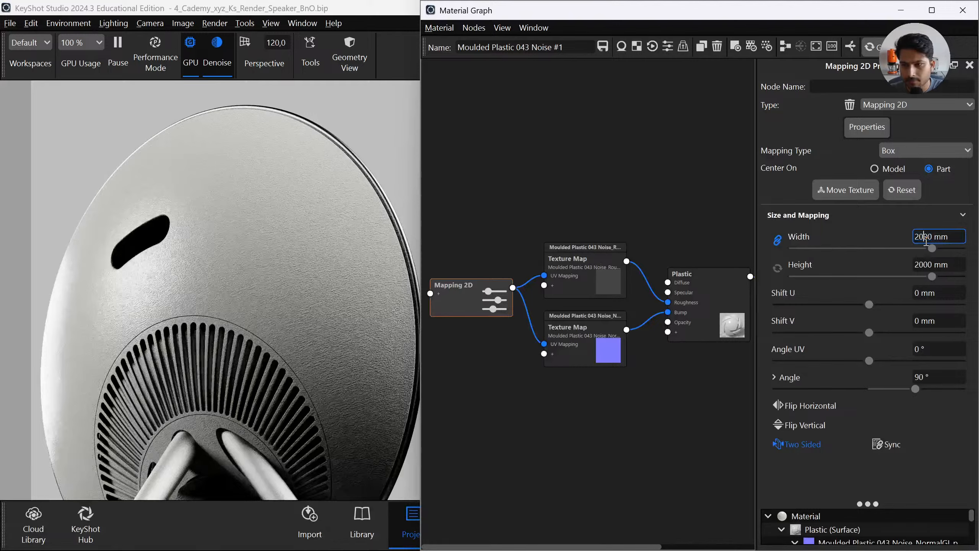
key(BackSpace)
key(BackSpace)
text(15)
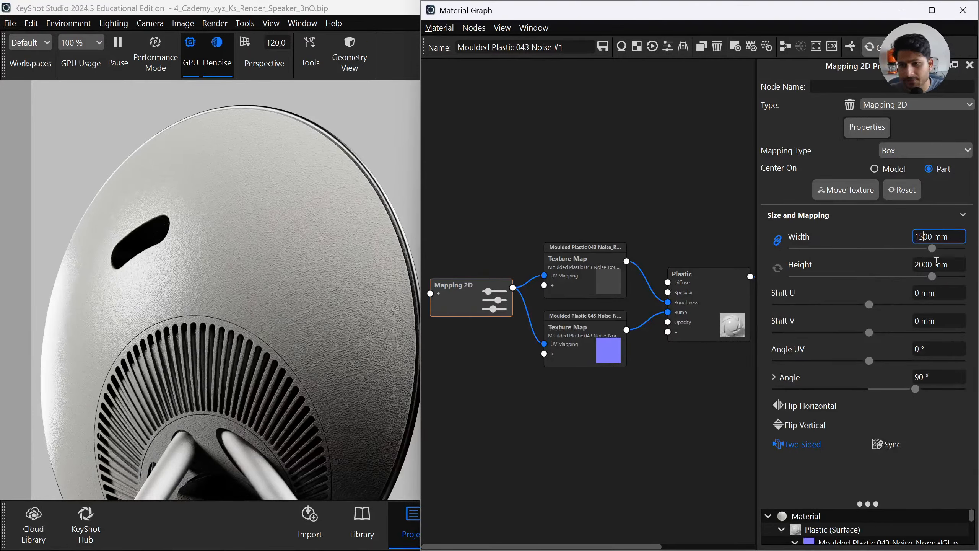
key(Return)
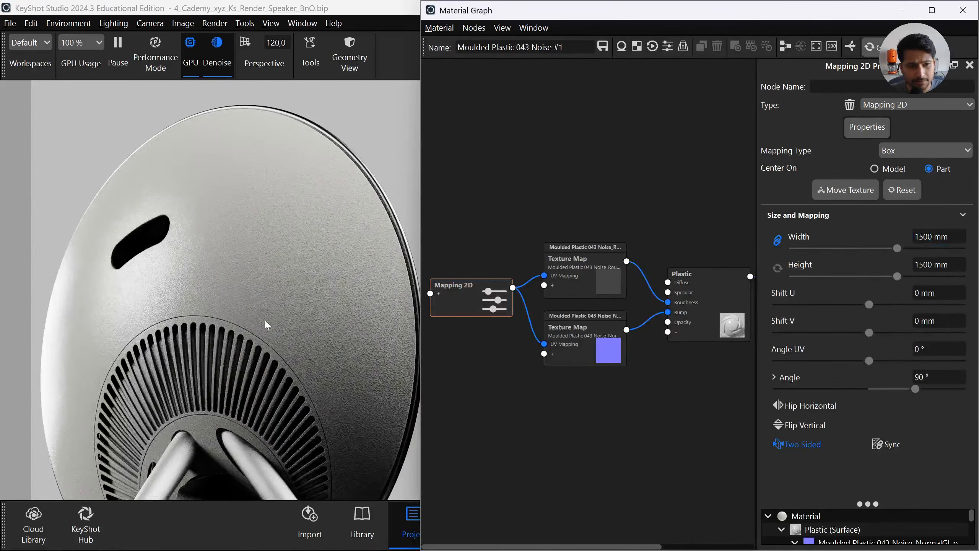
drag(237, 368, 243, 376)
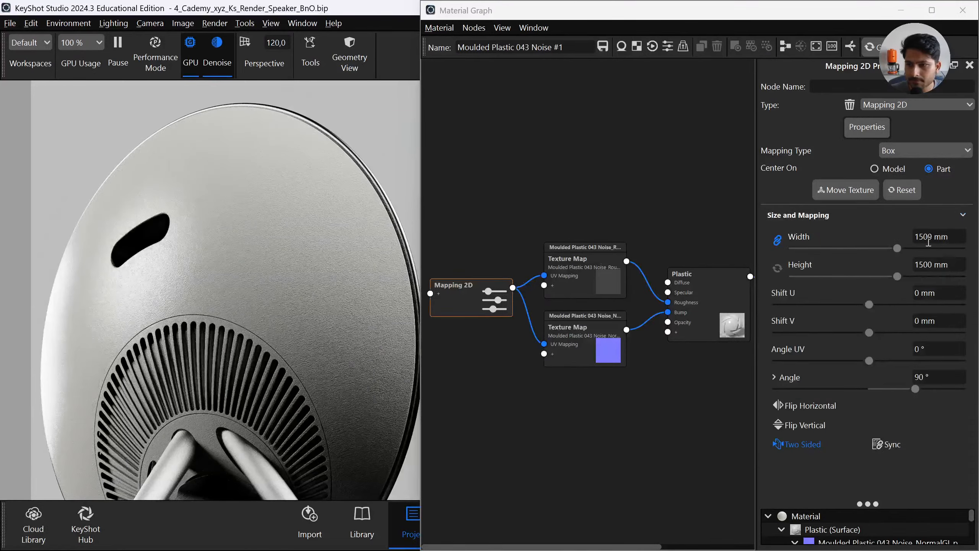
Set the Mapping 2D node's linked width and height to 1000 mm and close the Material Graph
click(920, 236)
text(0)
key(Return)
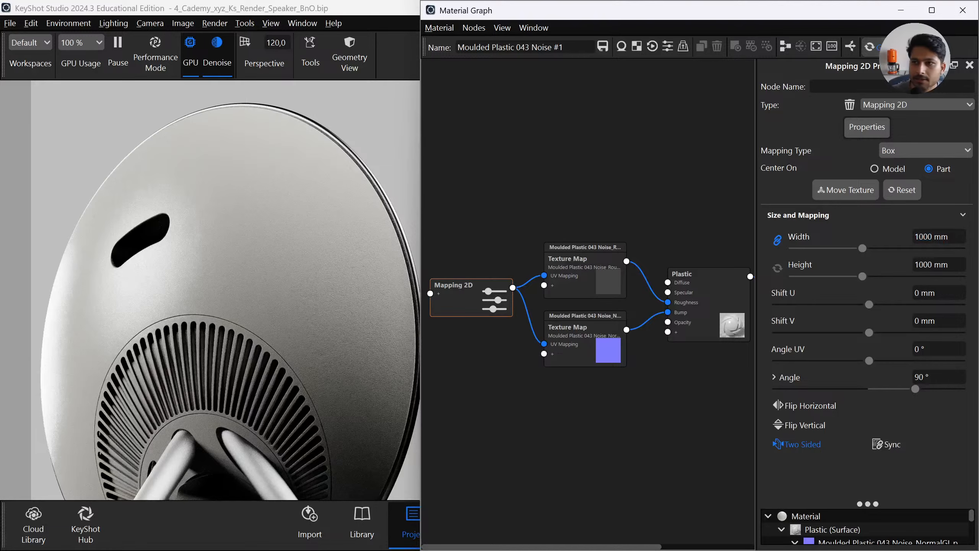
click(963, 10)
Reopen the material library and look over the whole speaker from the front
drag(338, 320, 270, 386)
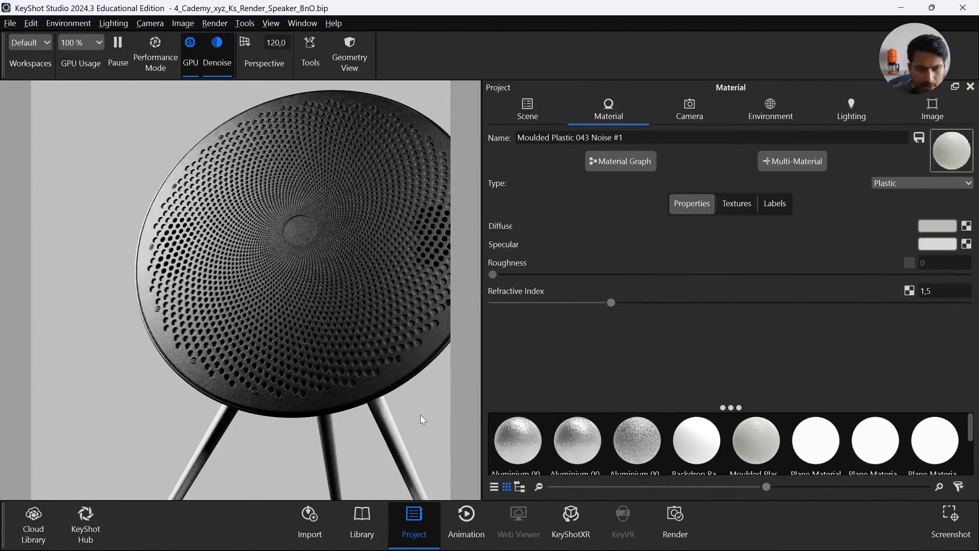
key(m)
drag(480, 371, 440, 394)
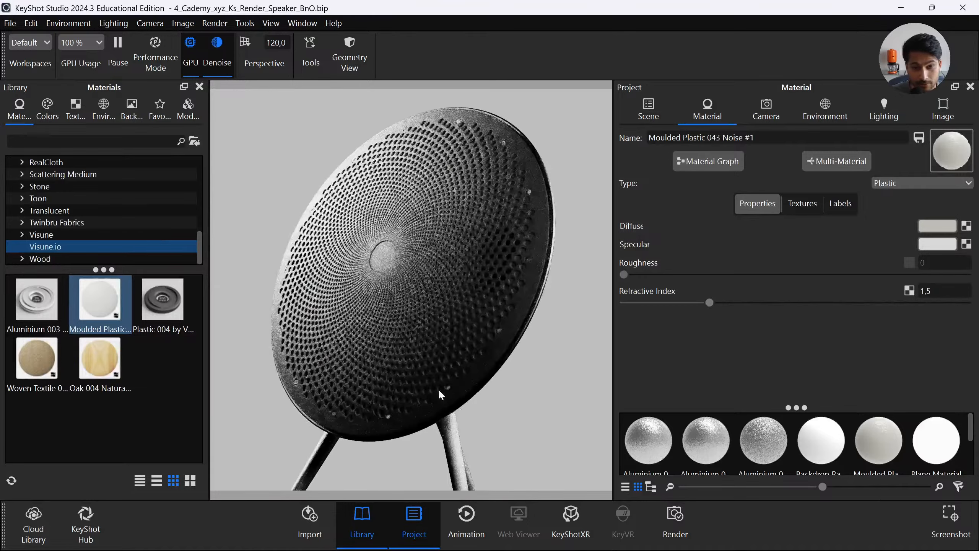
scroll(399, 370, down, 5)
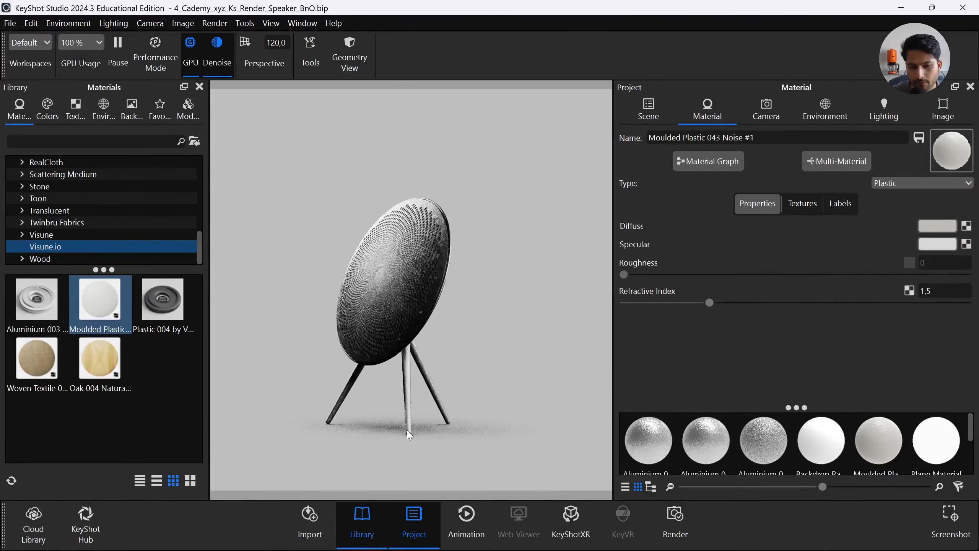
drag(409, 434, 455, 428)
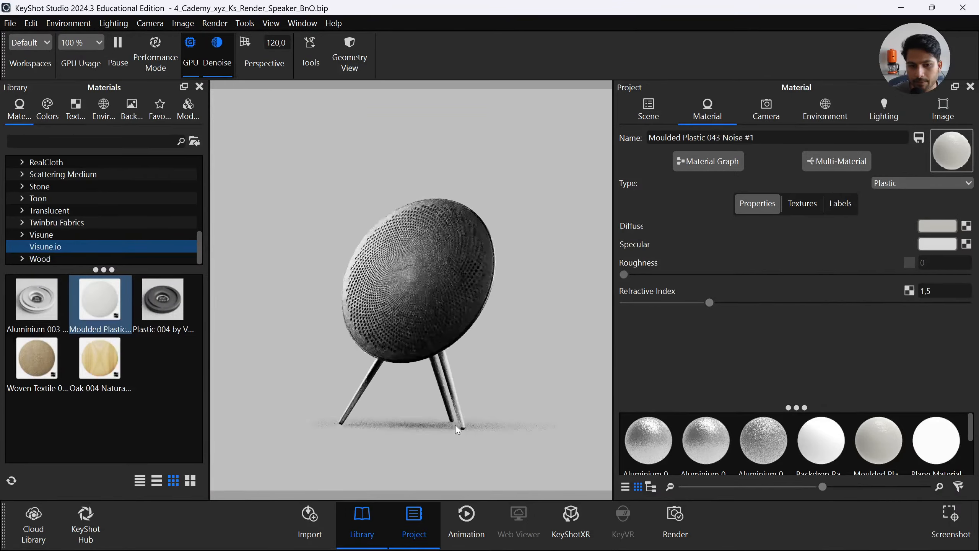
scroll(462, 426, up, 4)
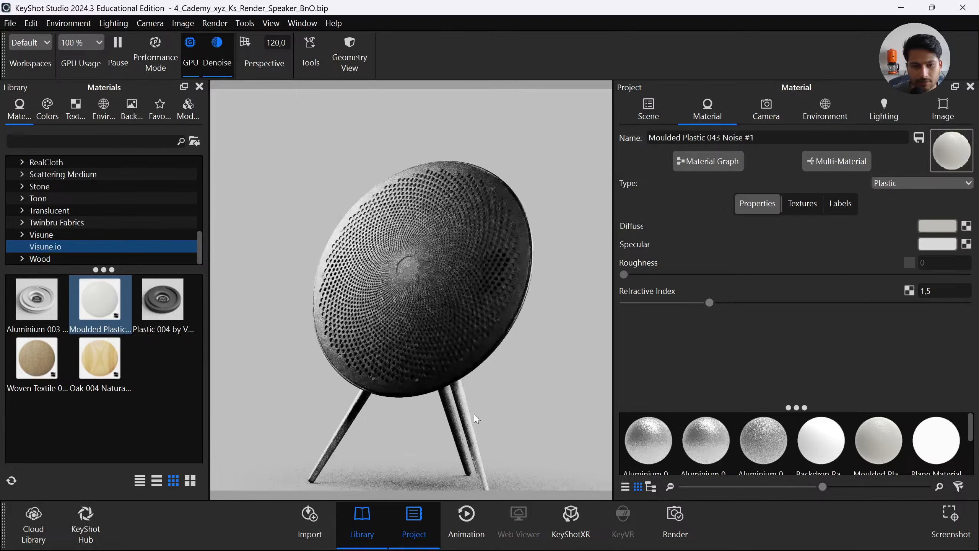
scroll(477, 419, down, 1)
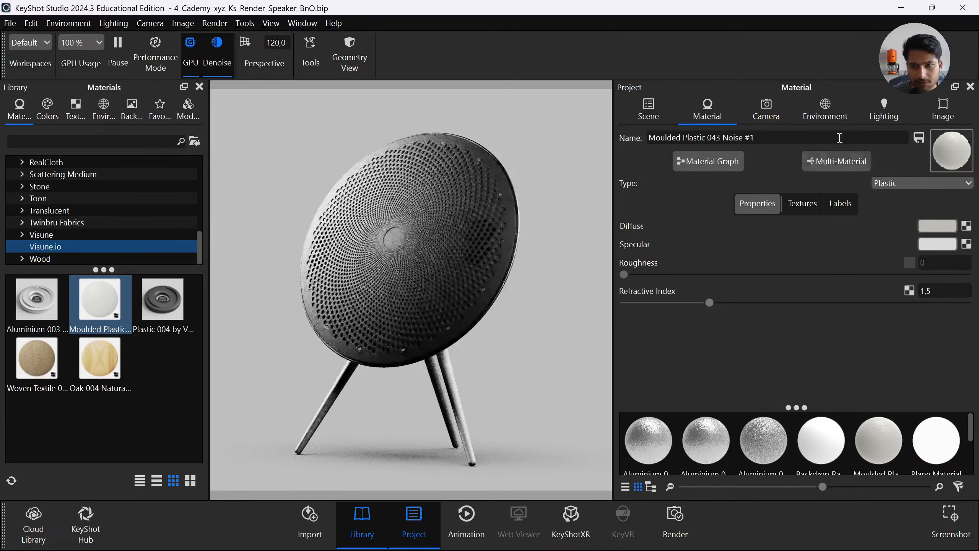
Compare the speaker's materials through Camera 1, Camera 2 and Camera 3, ending on Camera 1
click(767, 109)
click(743, 167)
click(726, 174)
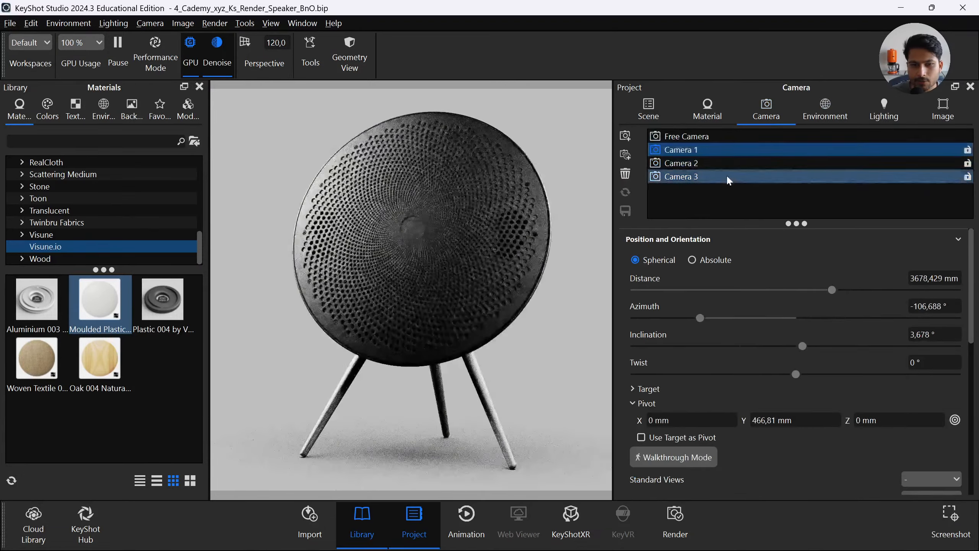
click(723, 162)
click(726, 150)
click(726, 177)
click(727, 164)
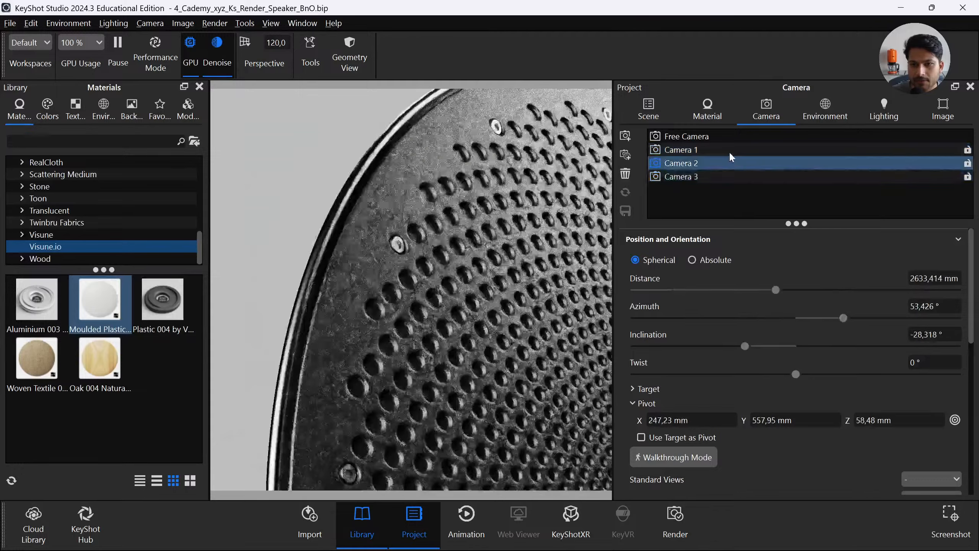
click(729, 152)
click(720, 166)
click(724, 177)
click(727, 149)
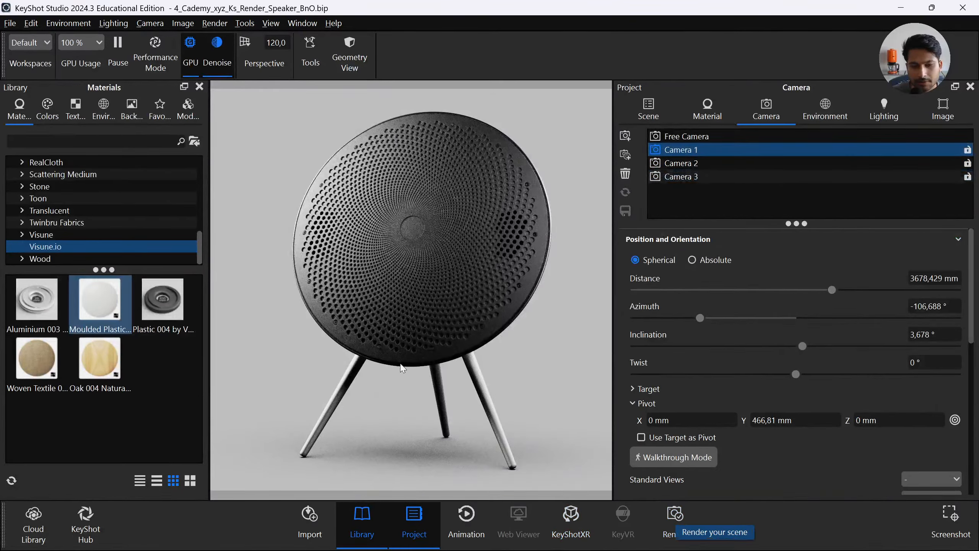
click(678, 177)
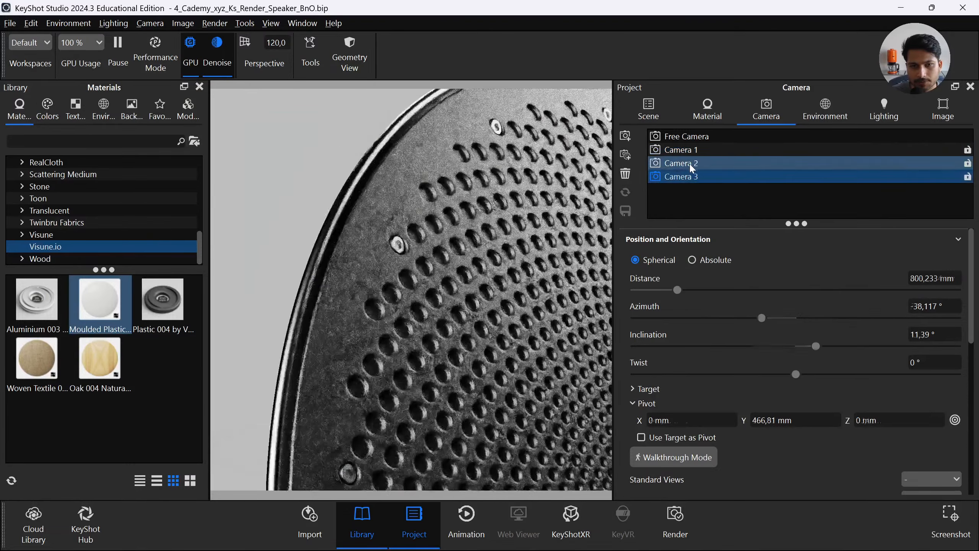
click(690, 163)
click(701, 178)
click(707, 151)
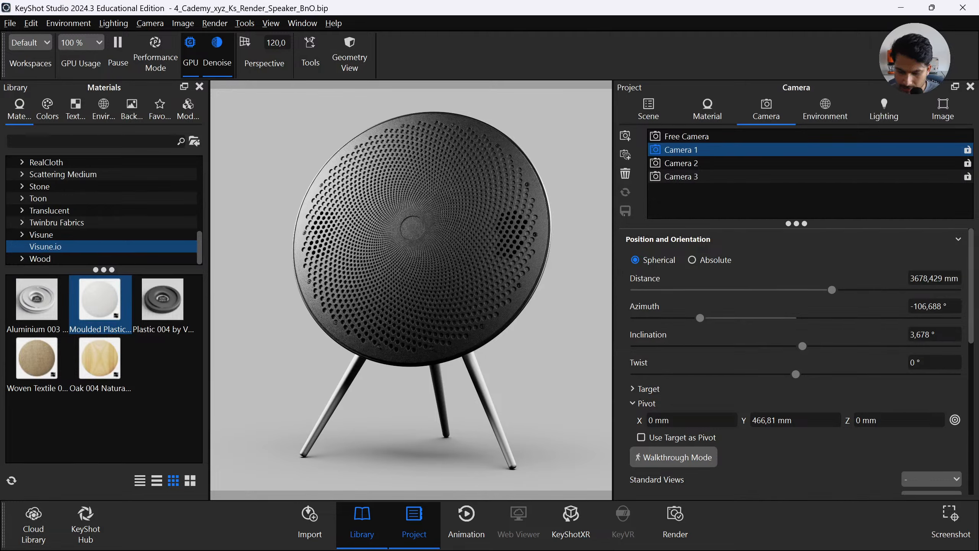
Pause the real-time rendering and switch to the presentation's Student Portfolio slide
click(117, 49)
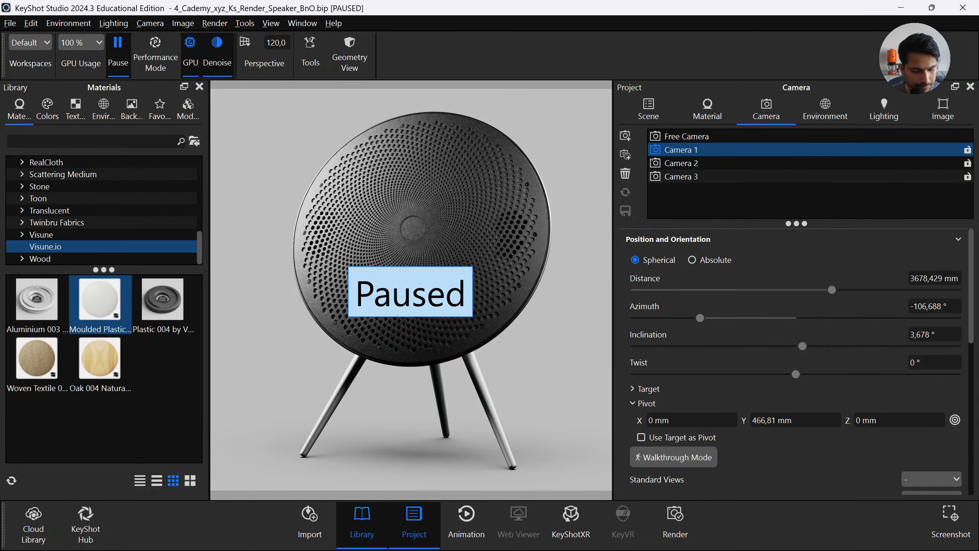
key(alt+Tab)
key(Right)
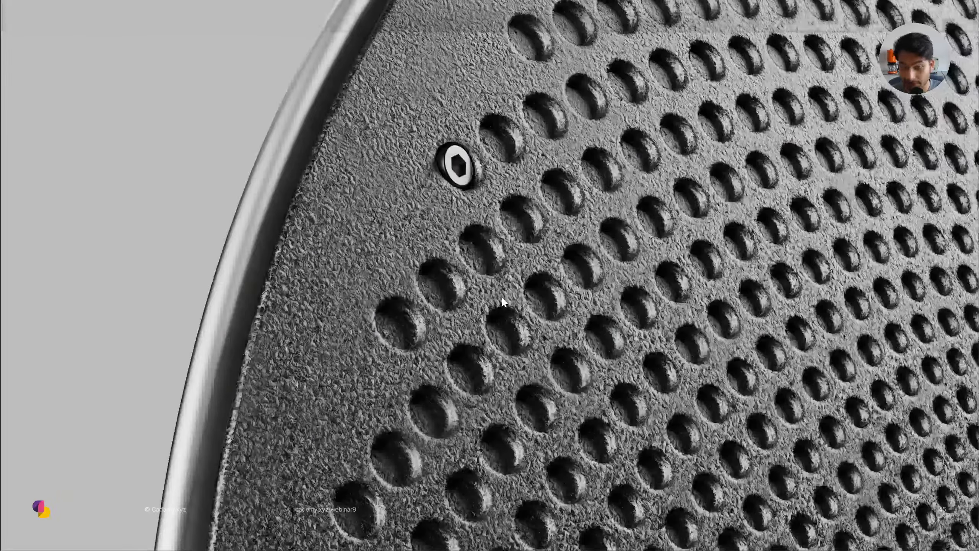
key(Left)
key(Left)
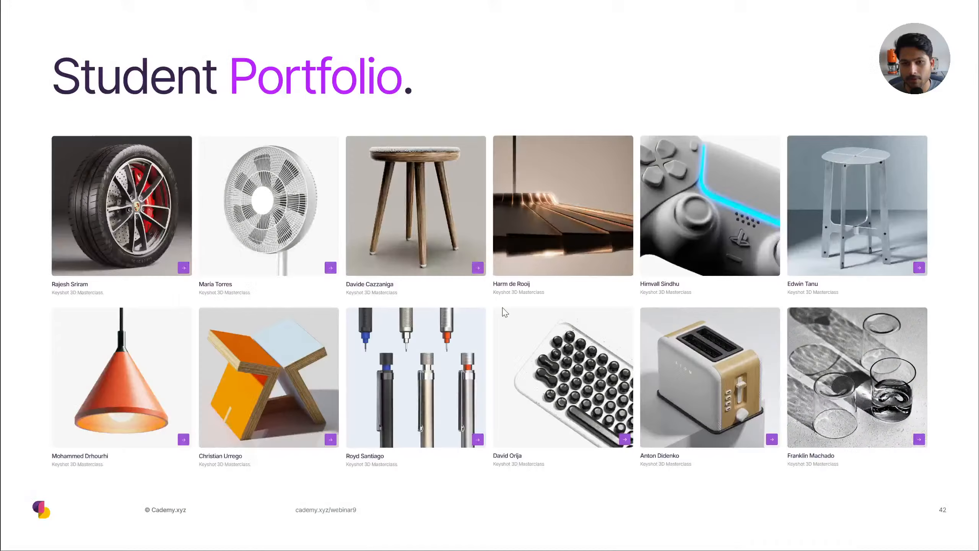
Preview the Visune material store slide, and return to the yellow speaker close-up on slide 37
key(Right)
key(Right)
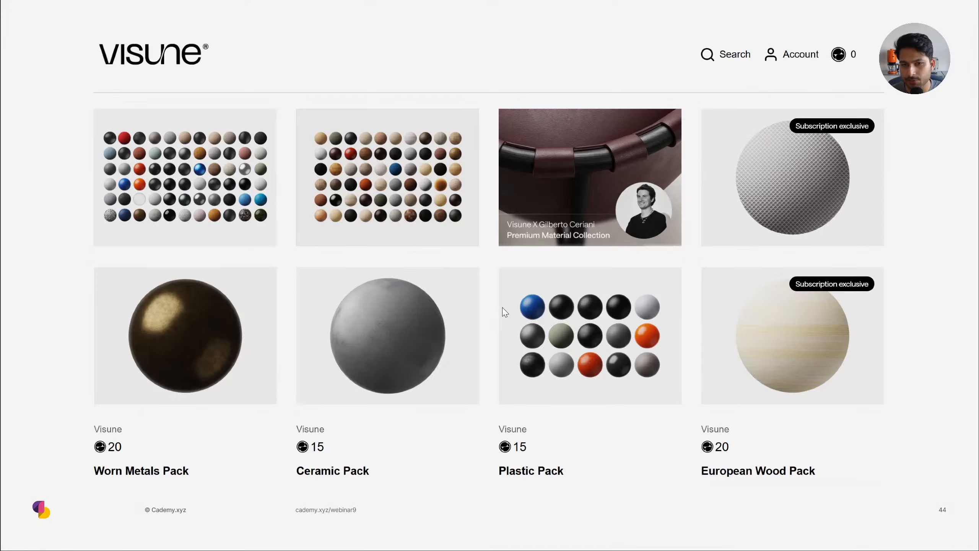
key(Right)
key(Left)
key(Left)
key(Left)
key(Left)
key(Left)
key(Left)
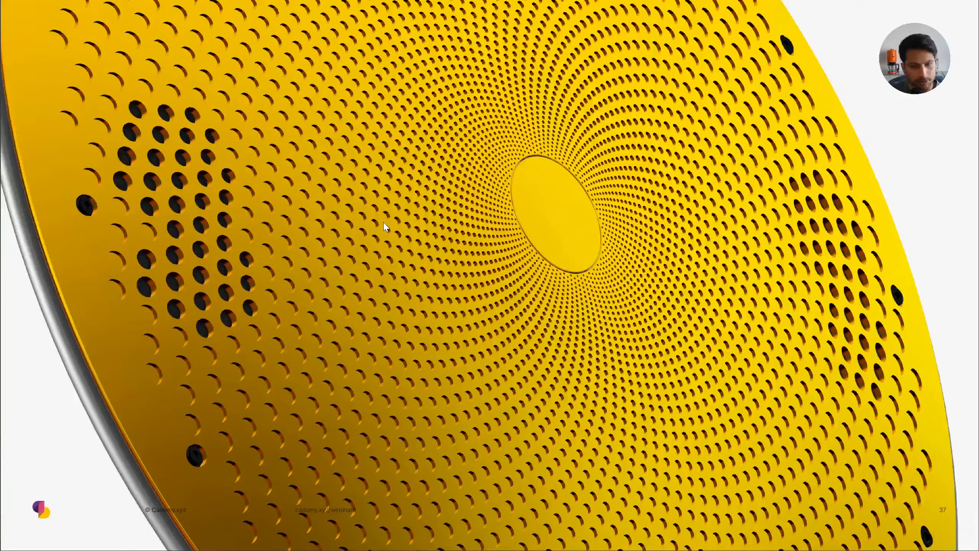
Advance from the yellow speaker close-up through the see-through speaker model and Visune store slides to the textured black grille render
key(Right)
key(Right)
key(Right)
key(Right)
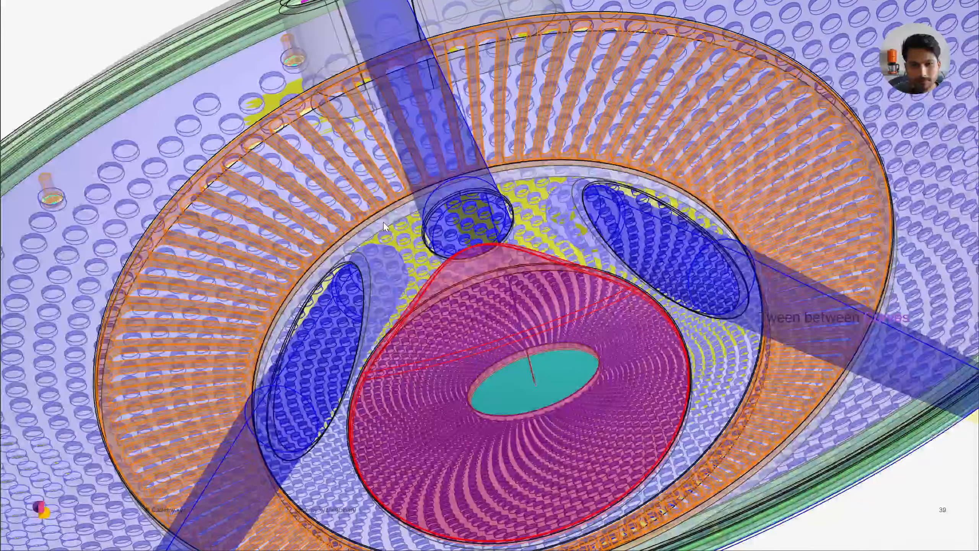
key(Right)
key(Right)
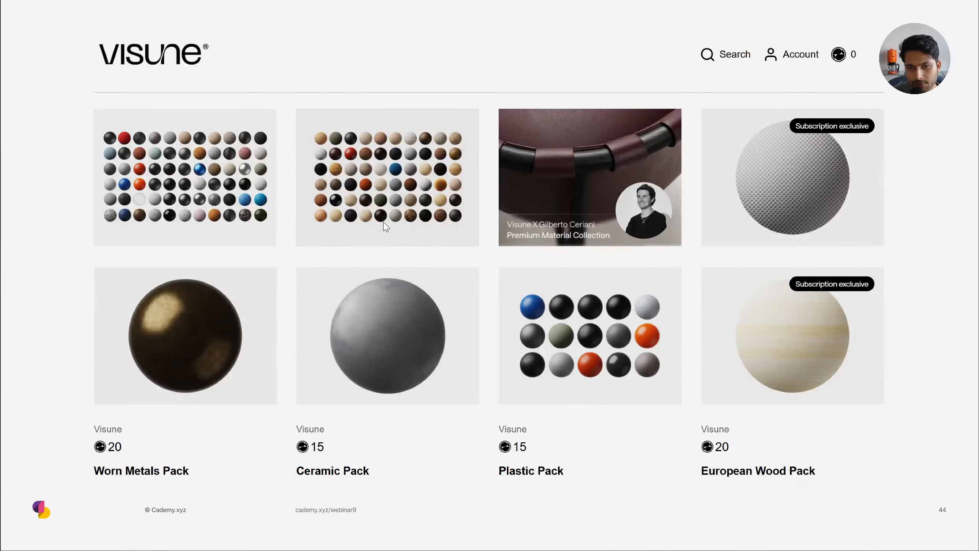
key(Right)
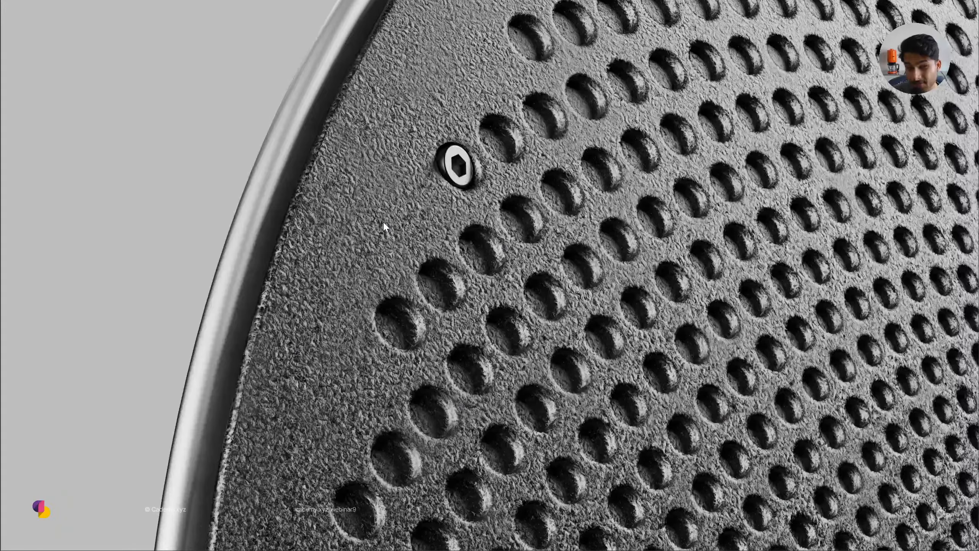
Compare the Visune store slide with the textured grille and rear-vent renders of the speaker
key(Left)
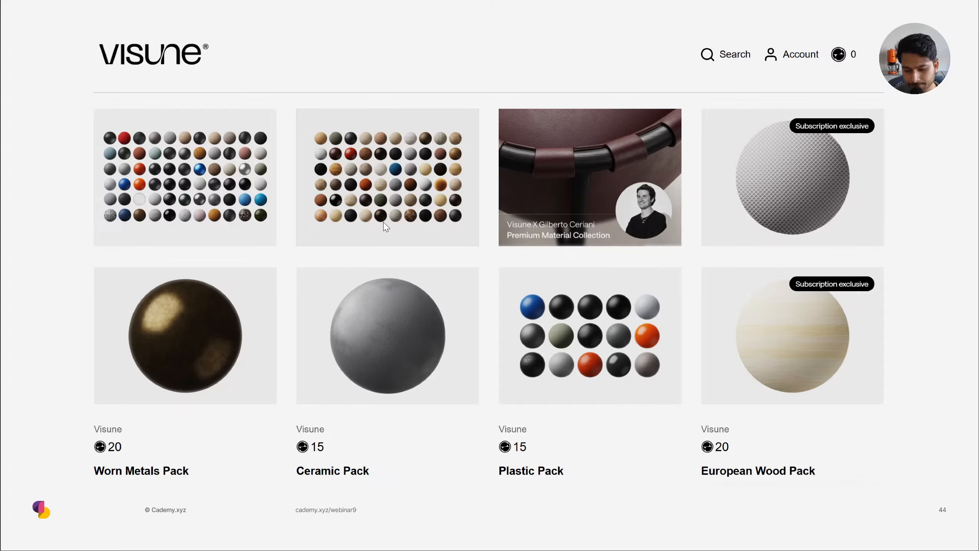
key(Right)
key(Right)
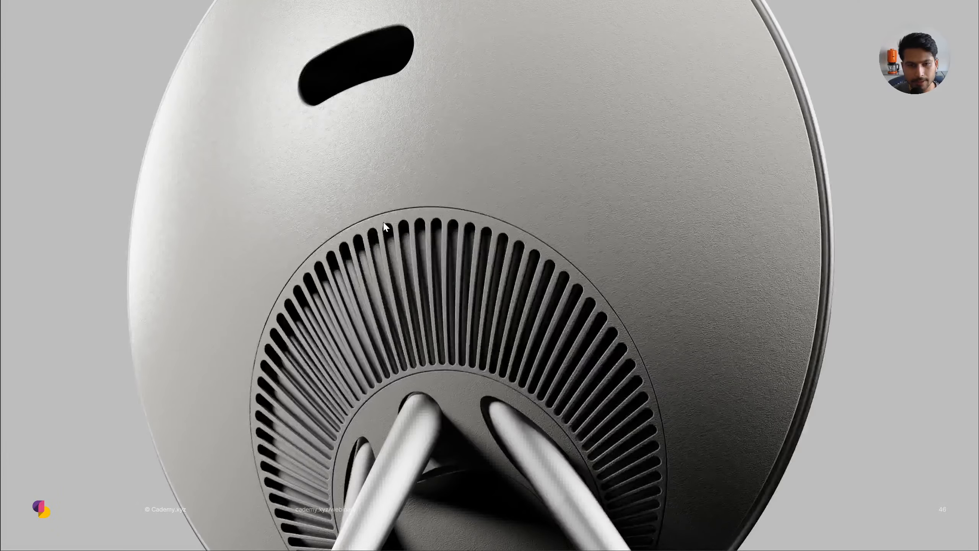
key(Left)
key(Left)
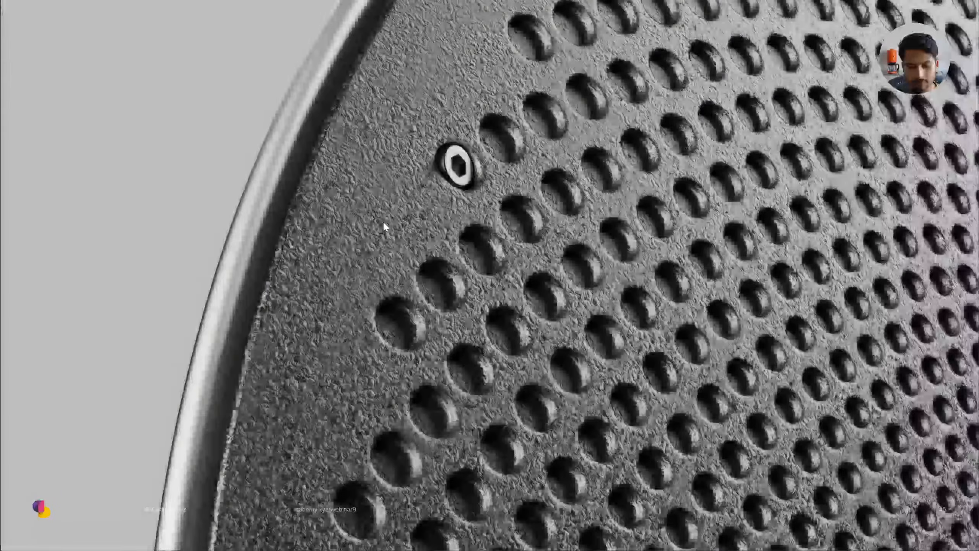
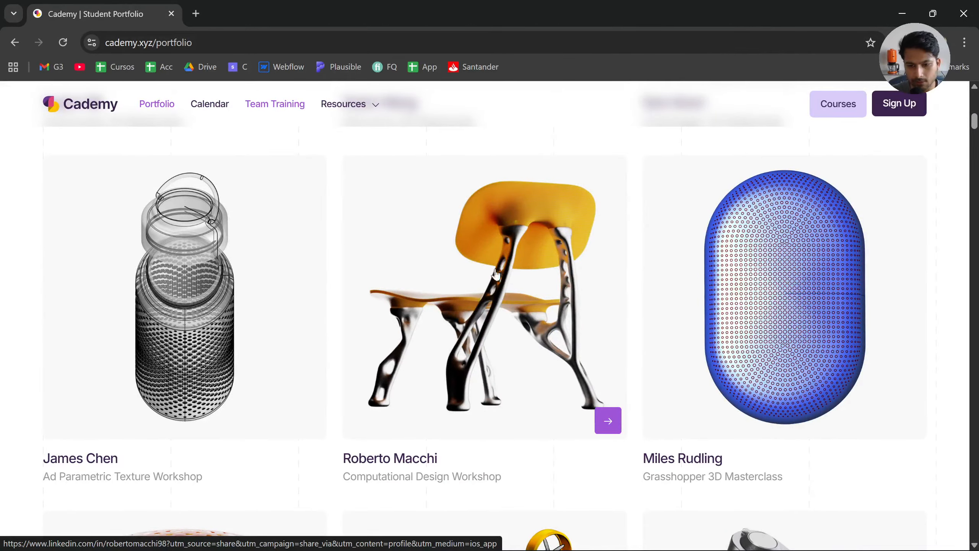
Look further down Cademy's student portfolio page, and return to the presentation's "Create your own!" slide
scroll(497, 274, down, 5)
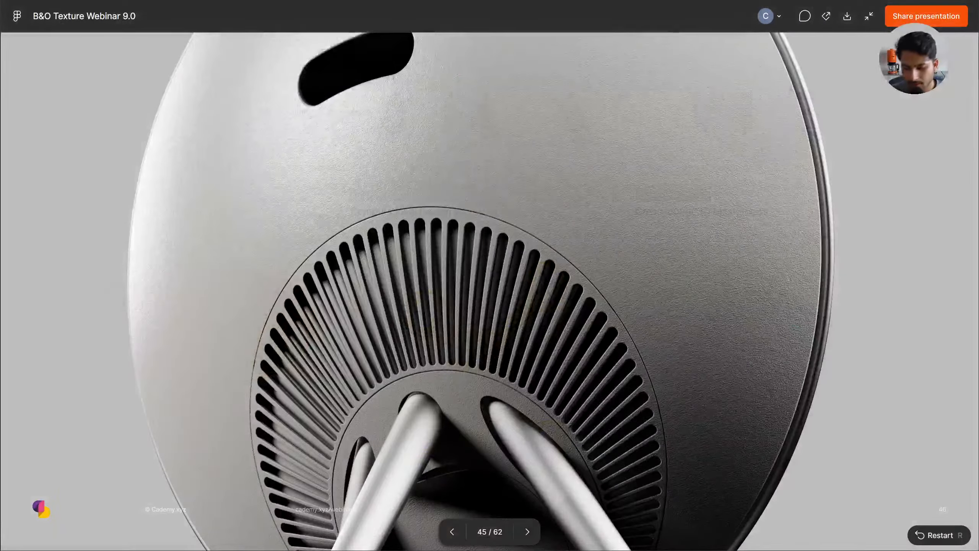
click(694, 303)
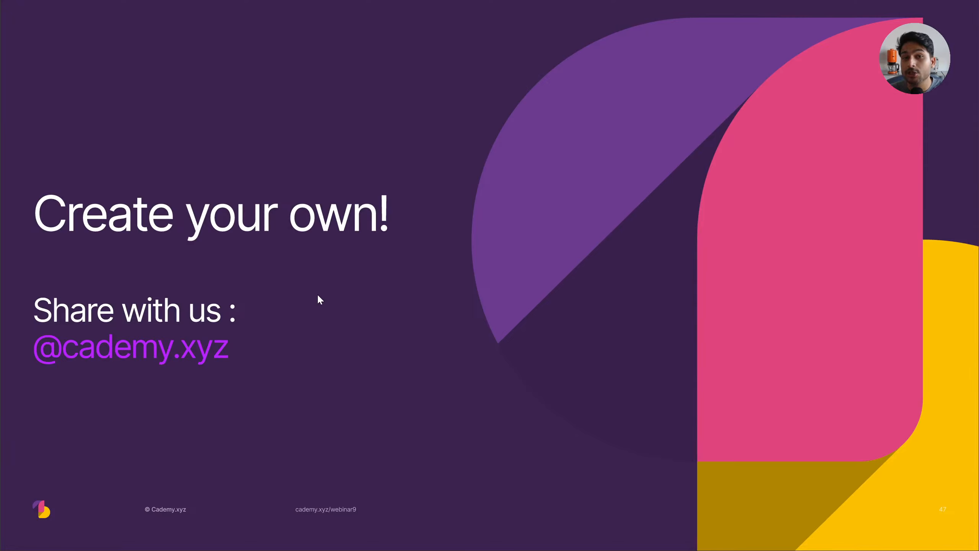
key(Left)
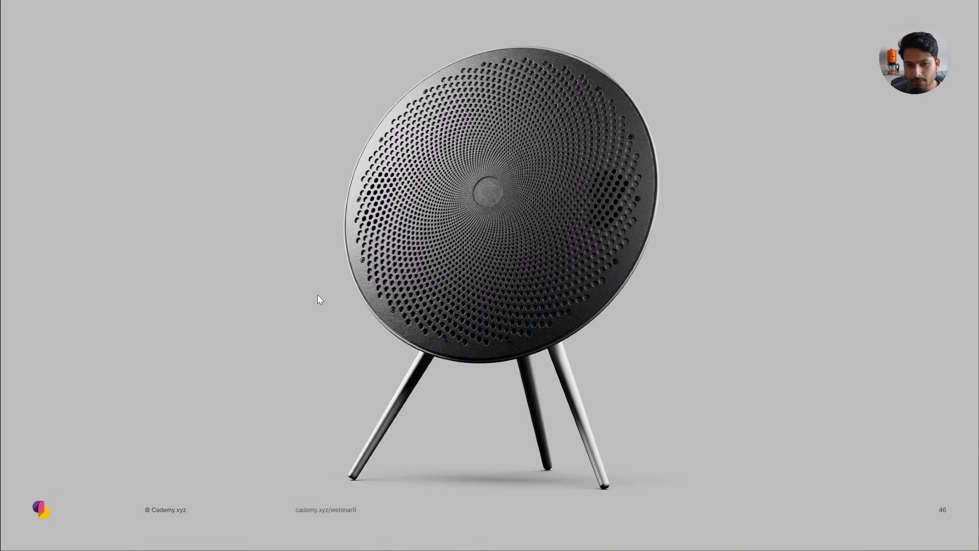
key(Right)
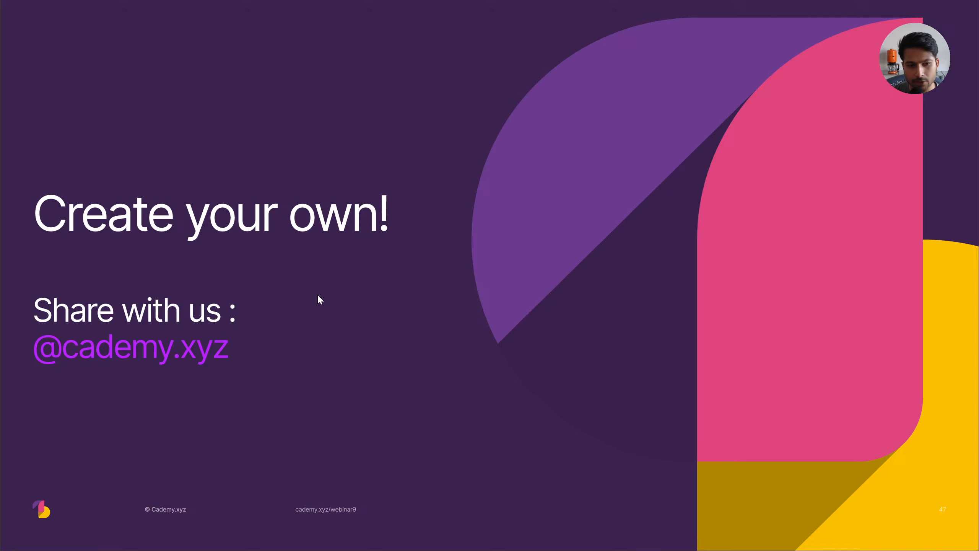
Advance through the Advanced Workshops slides to the Ad Parametric Texture Workshop's Student Portfolio on slide 51
key(Left)
key(Right)
key(Right)
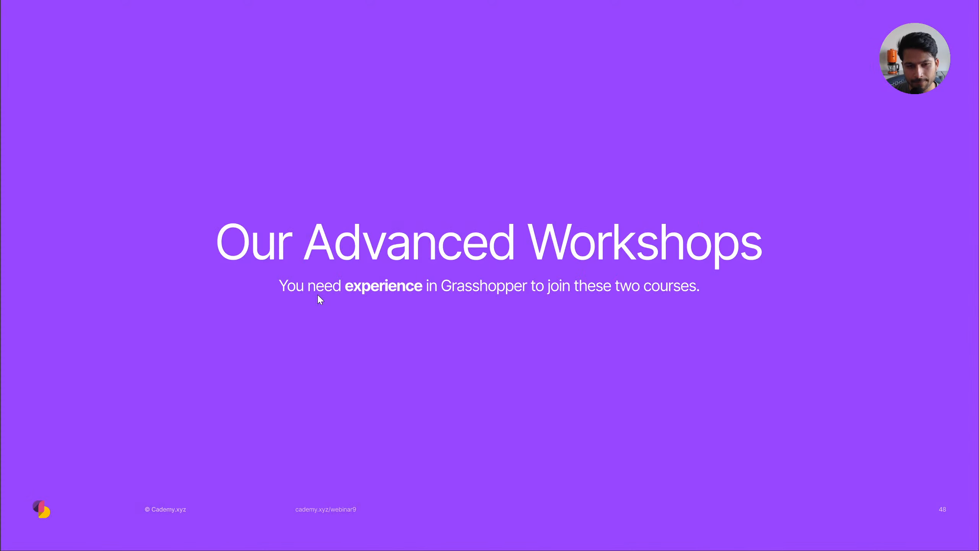
key(Right)
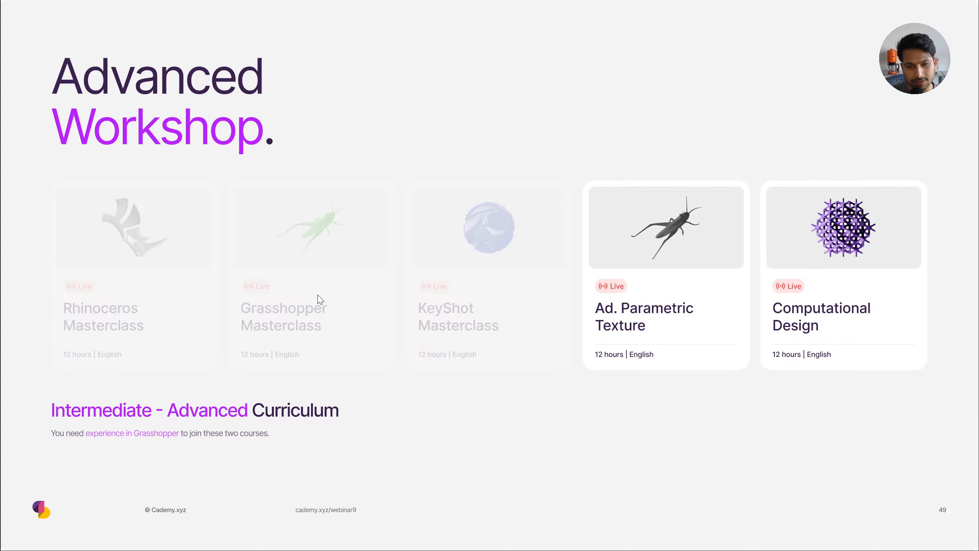
key(Right)
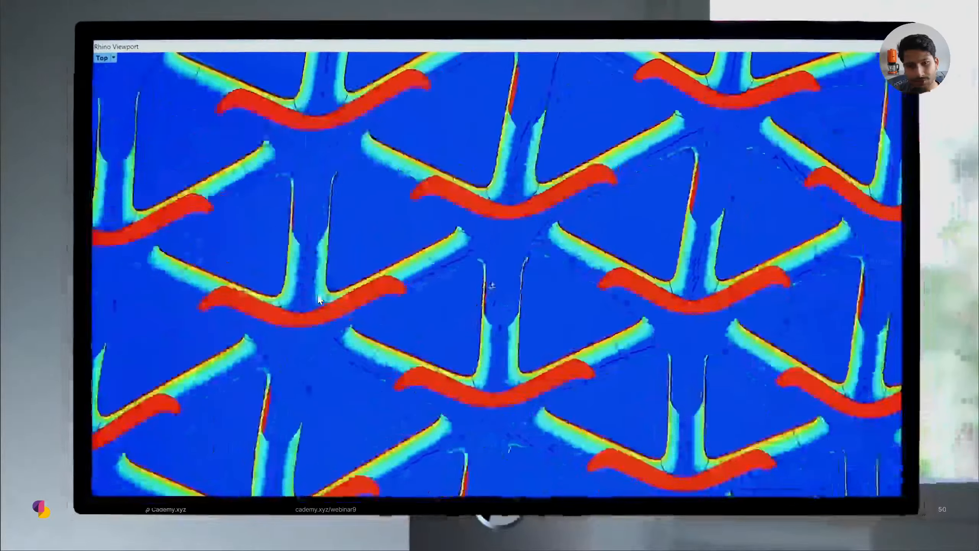
key(Right)
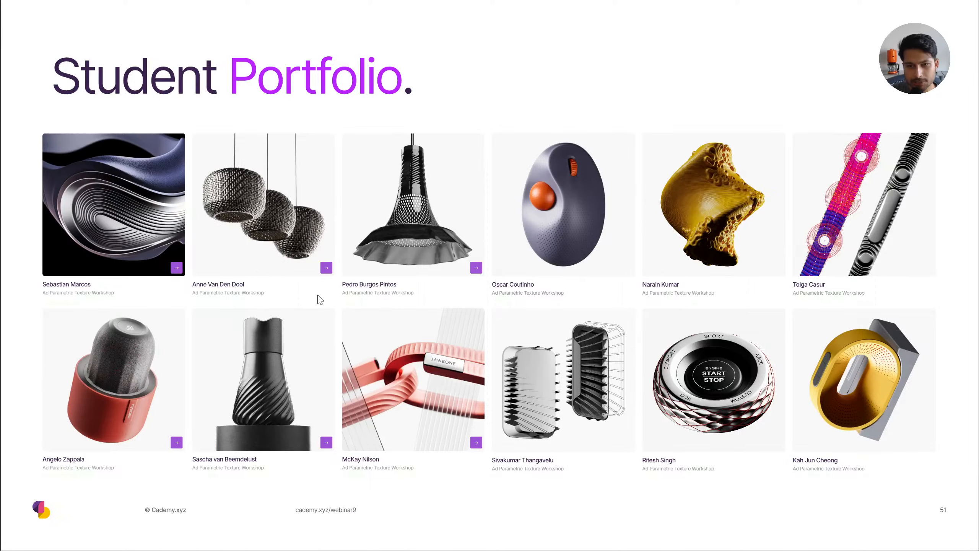
Review the Parametric Texture student projects alongside the 3D-printing video of the speaker grille on slide 52
key(ctrl)
key(ctrl)
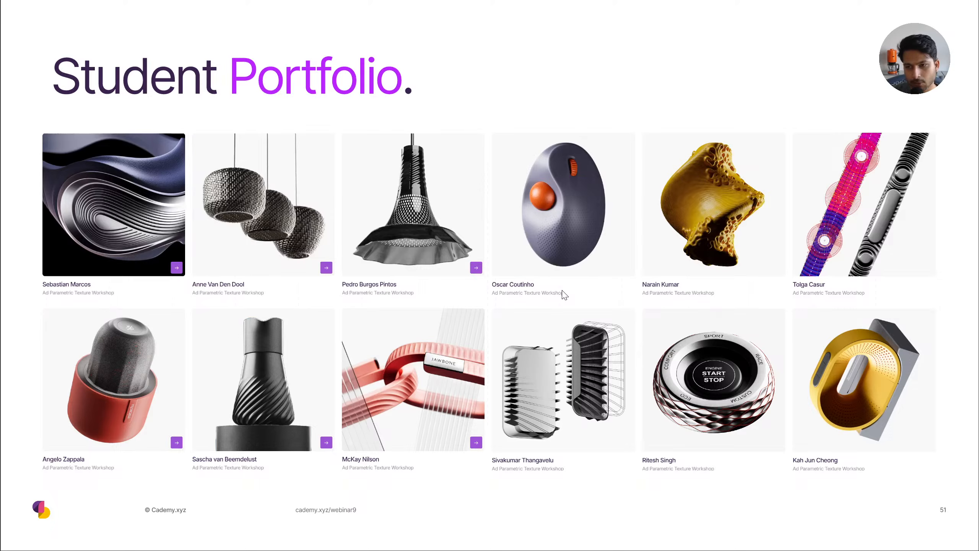
key(Right)
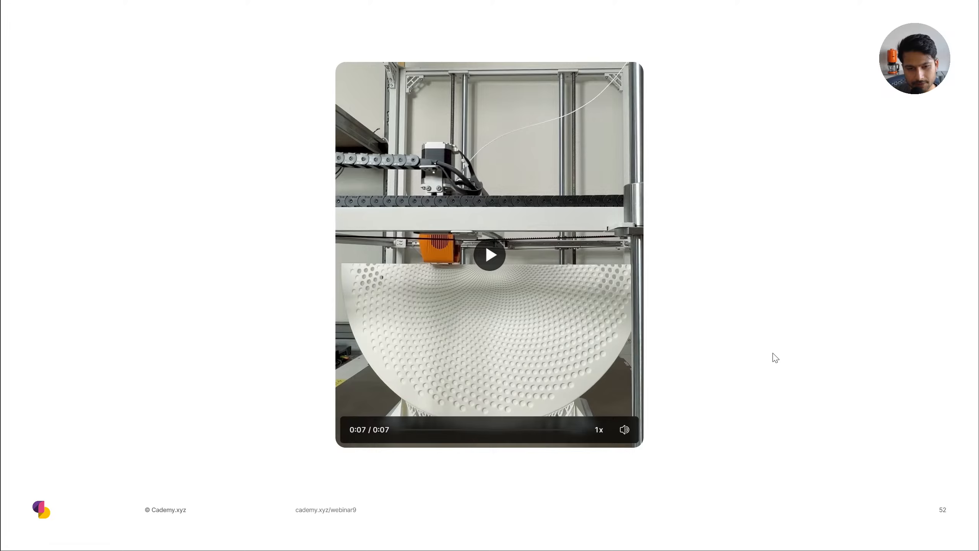
key(Left)
key(Right)
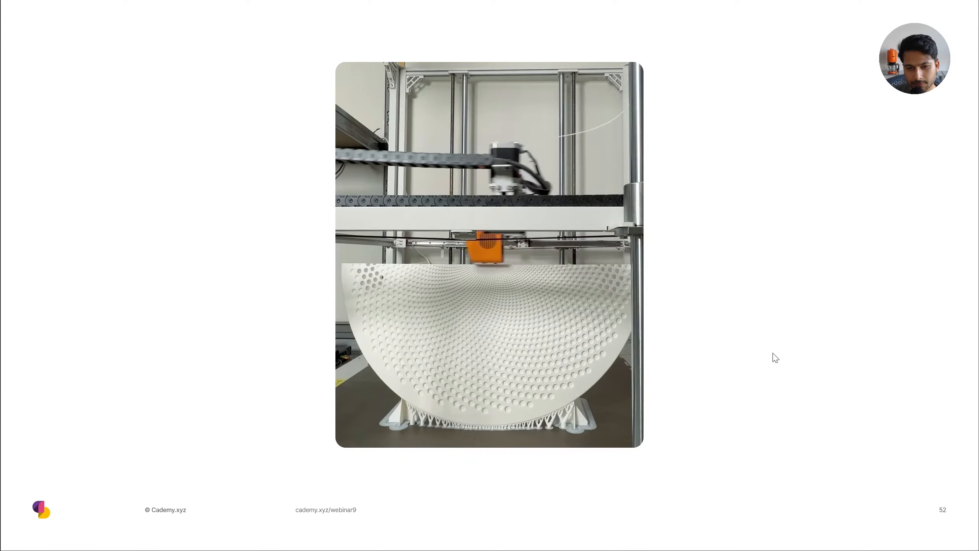
key(Left)
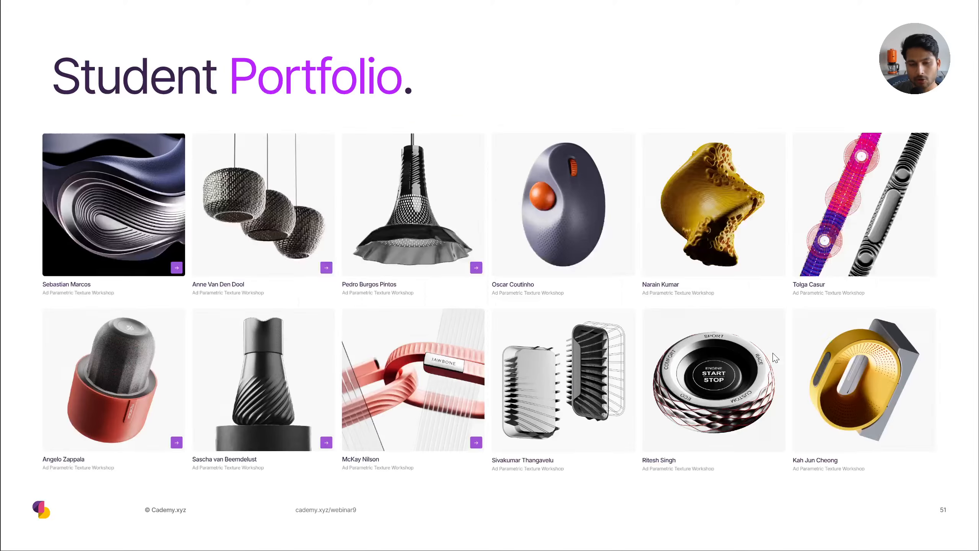
key(Right)
key(Left)
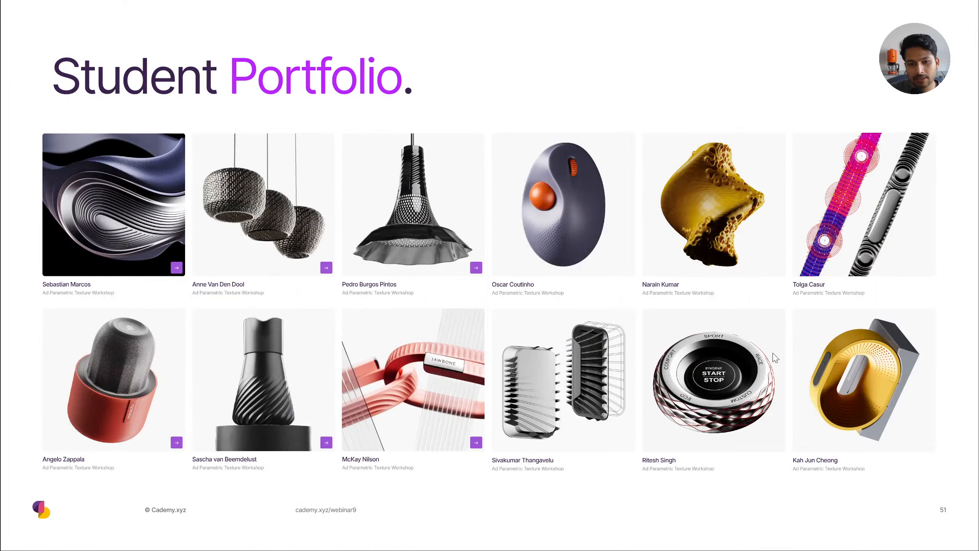
key(Right)
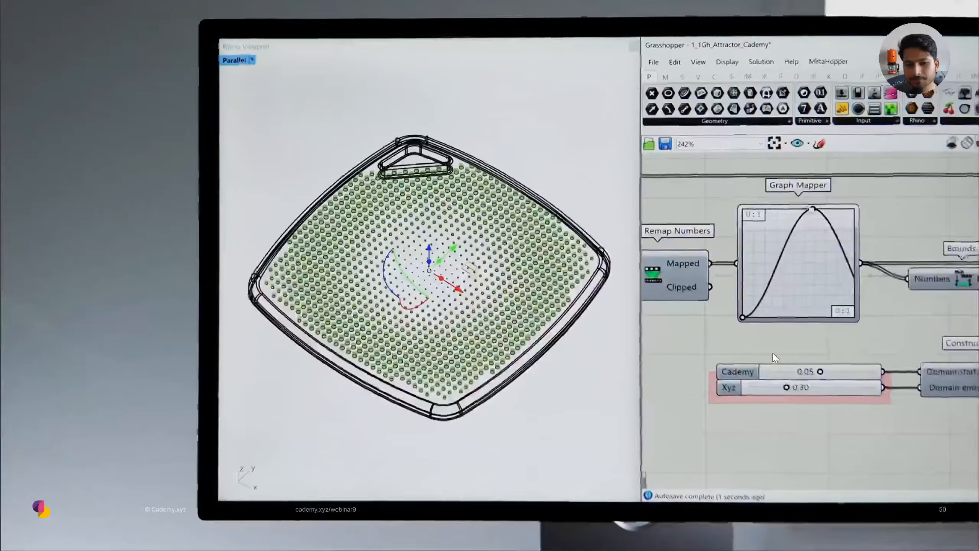
key(Left)
key(Right)
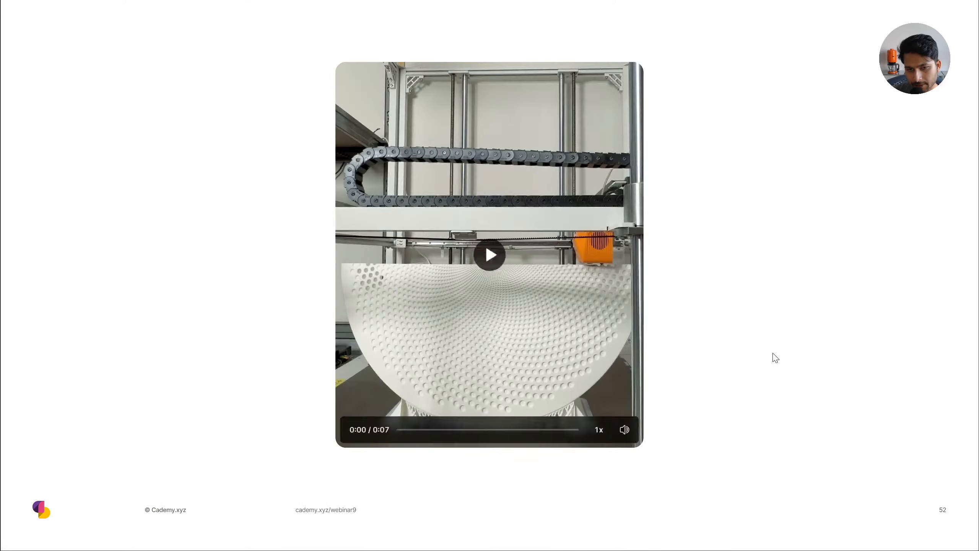
Advance past the NURBS and tooling data slide and the Computational Design portfolio to "Bespoke training for your company"
key(Right)
key(Right)
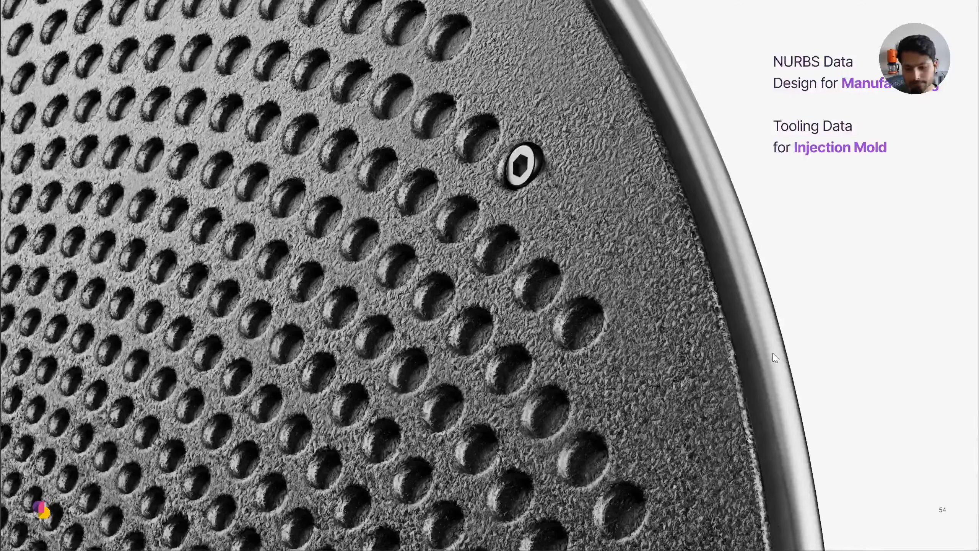
click(773, 354)
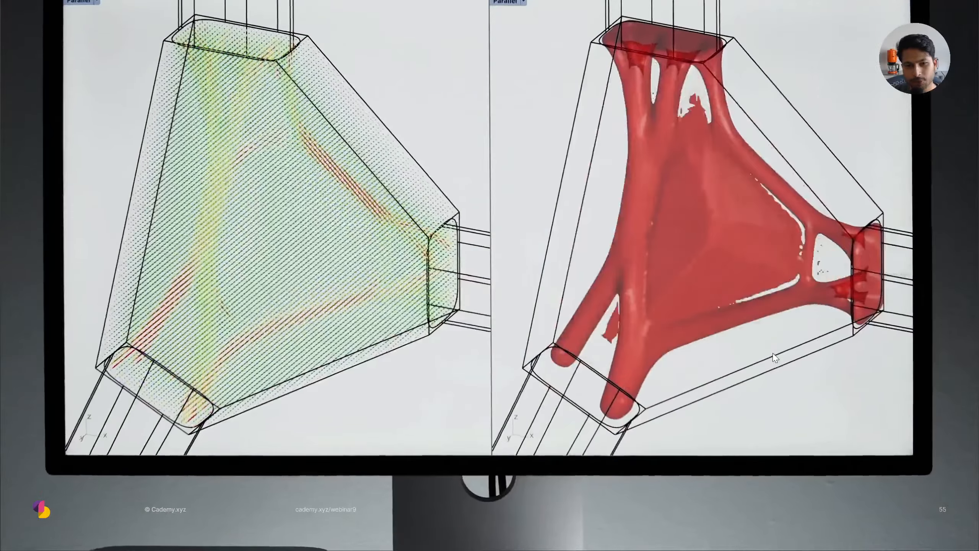
key(Right)
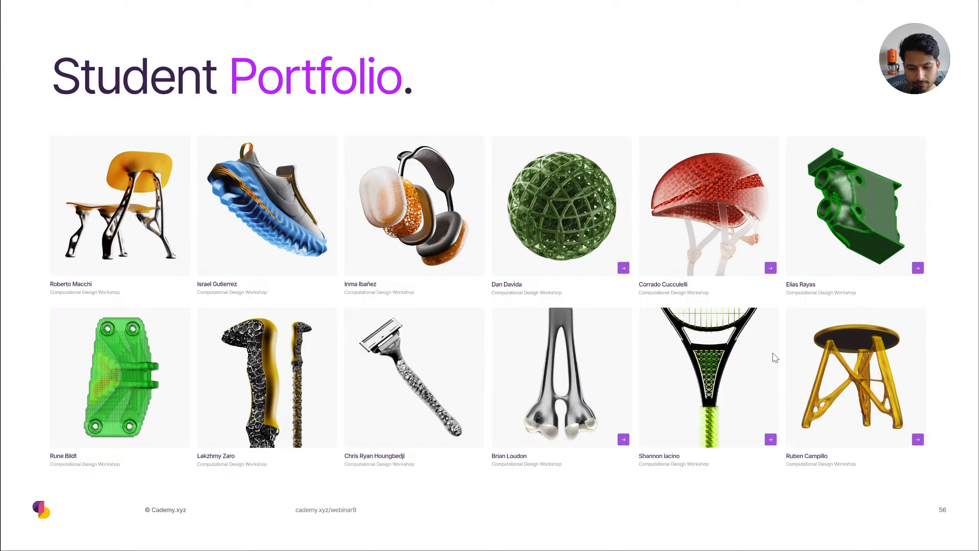
key(Right)
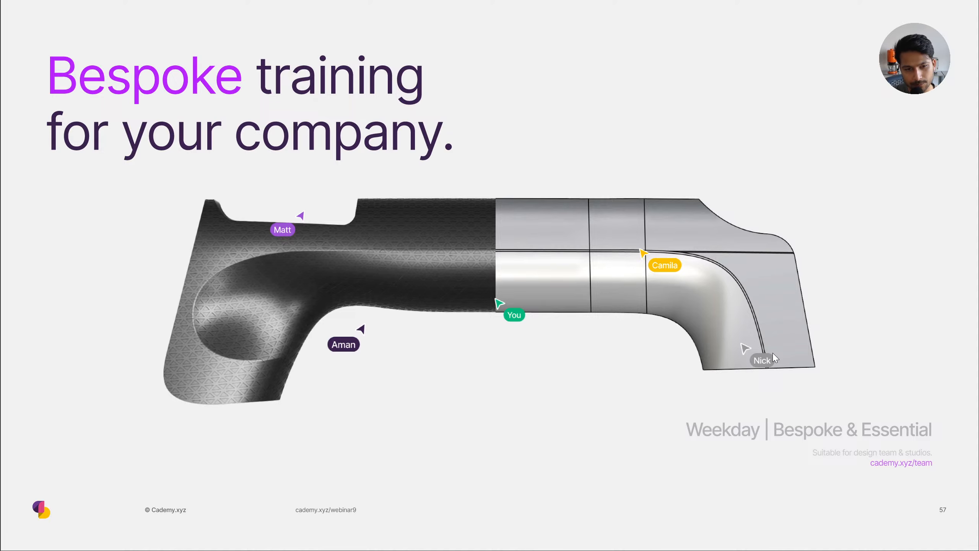
Go back to the Parametric Texture workshop video on slide 50
key(Left)
key(Left)
key(Left)
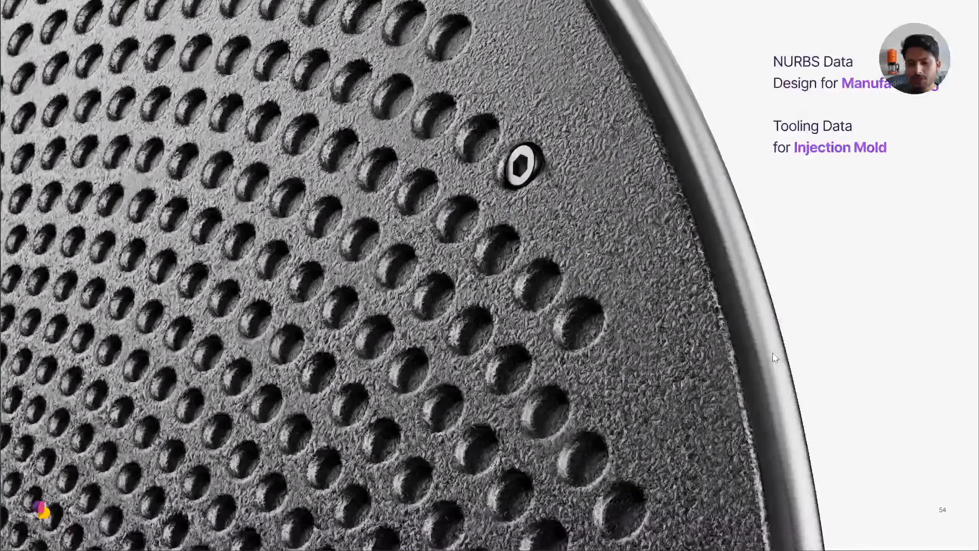
key(Left)
key(Left)
key(Left)
key(Left)
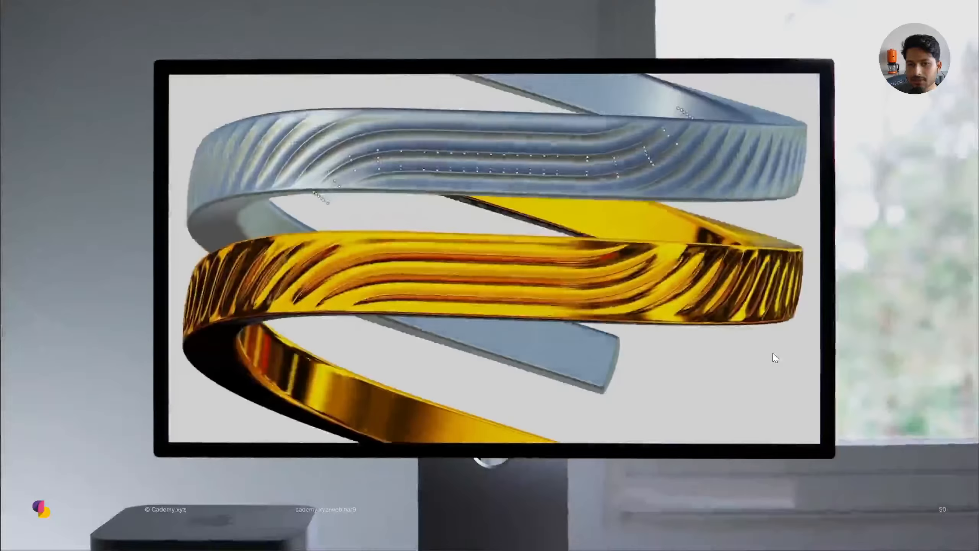
Advance from slide 50 past the bespoke training slide to the cademy.xyz/portfolio slide
key(Right)
key(Right)
key(Right)
key(Right)
key(Right)
key(Right)
key(Right)
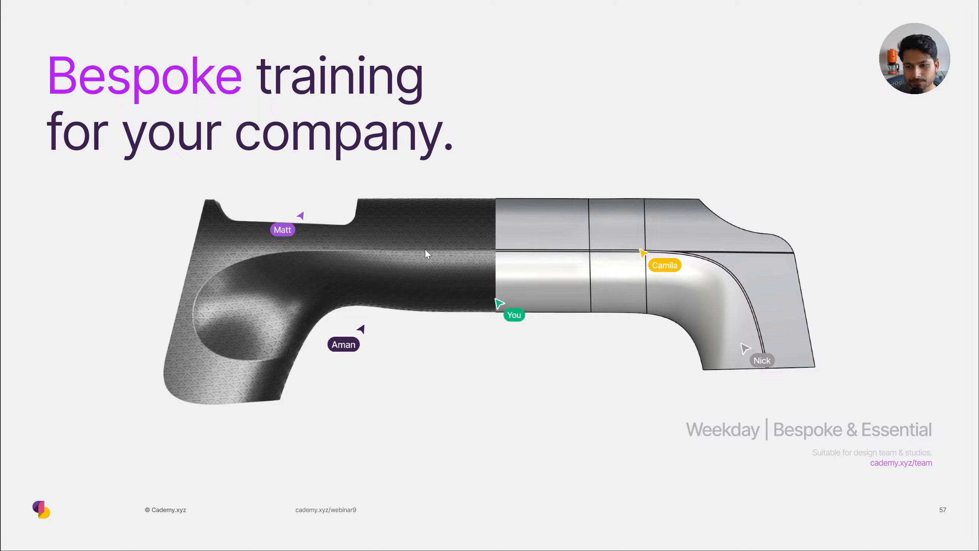
key(Right)
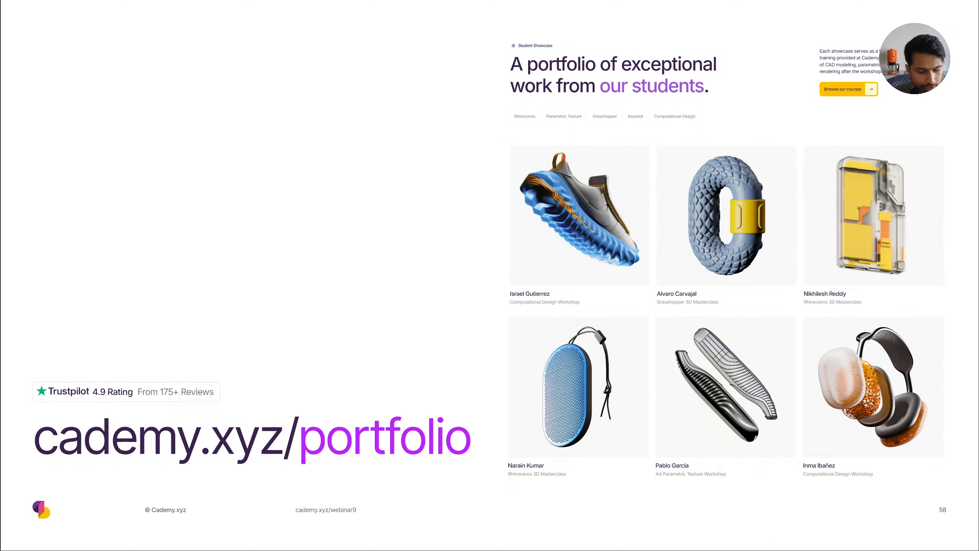
Switch to the Cademy student portfolio page in the browser, skim the projects and choose the Grasshopper category
key(alt+Tab)
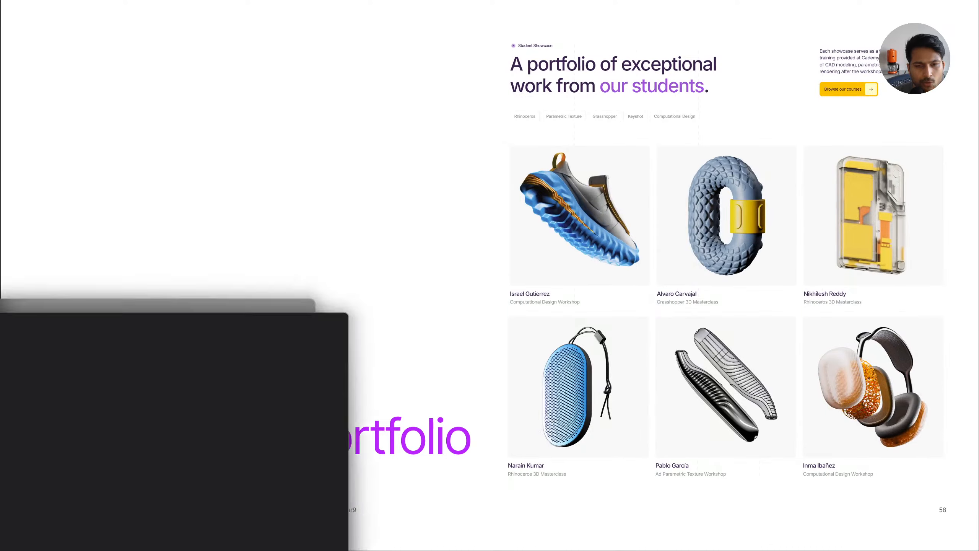
click(154, 112)
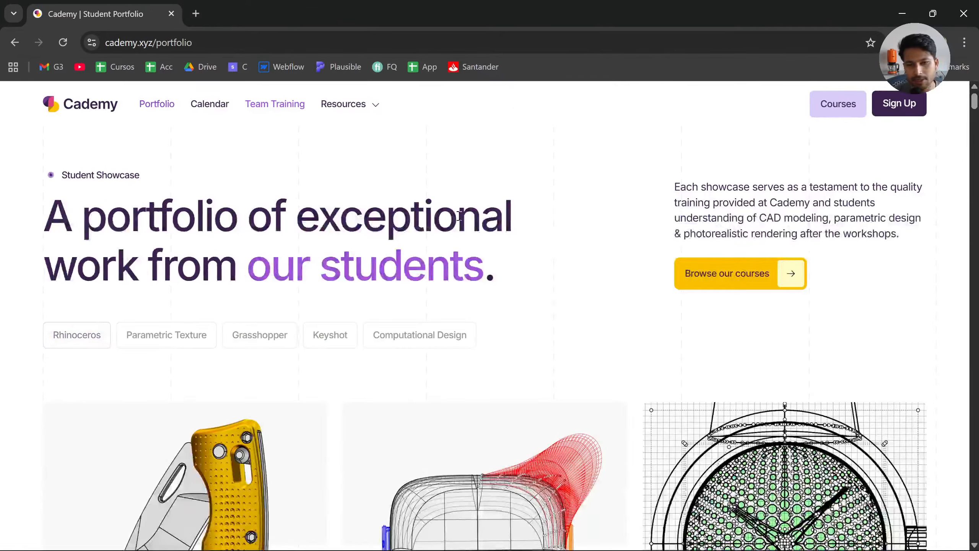
scroll(193, 270, down, 10)
scroll(195, 267, up, 9)
click(239, 275)
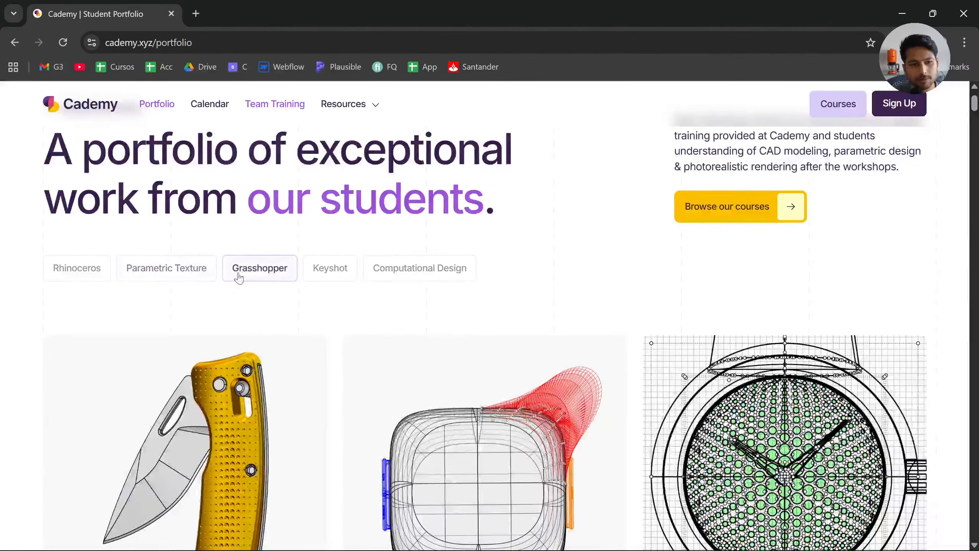
Browse the student projects by category, covering Rhinoceros, Parametric Texture, Grasshopper, Keyshot and Computational Design
click(125, 275)
click(77, 270)
click(240, 276)
click(166, 275)
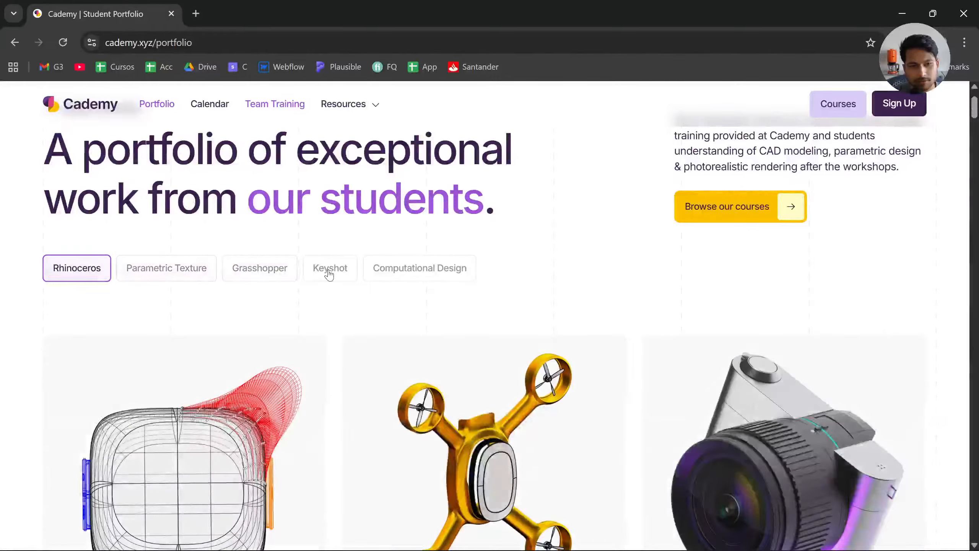
click(328, 273)
click(93, 270)
click(387, 278)
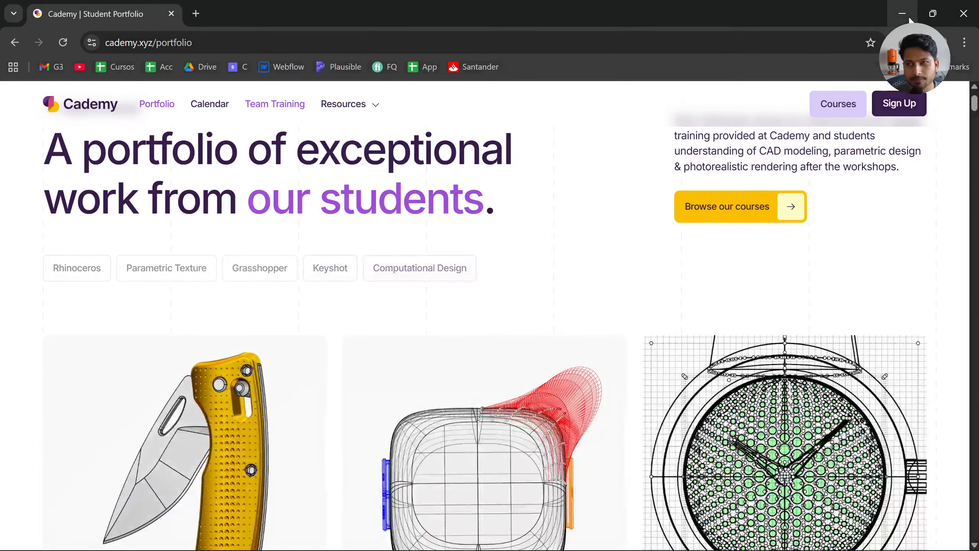
Return to the presentation, advance to the cademy.xyz/webinar slide, and open the Webinars page on the Cademy site in the browser
click(909, 17)
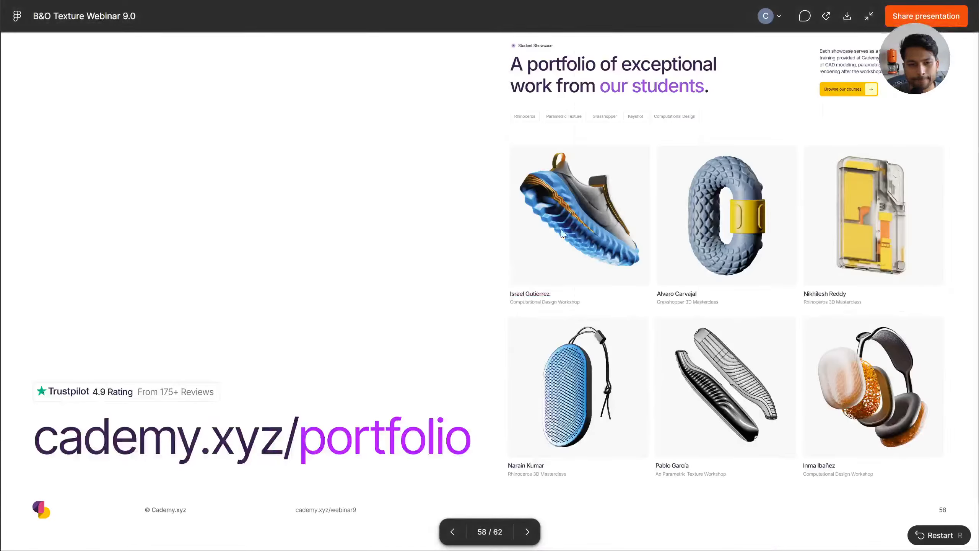
key(Right)
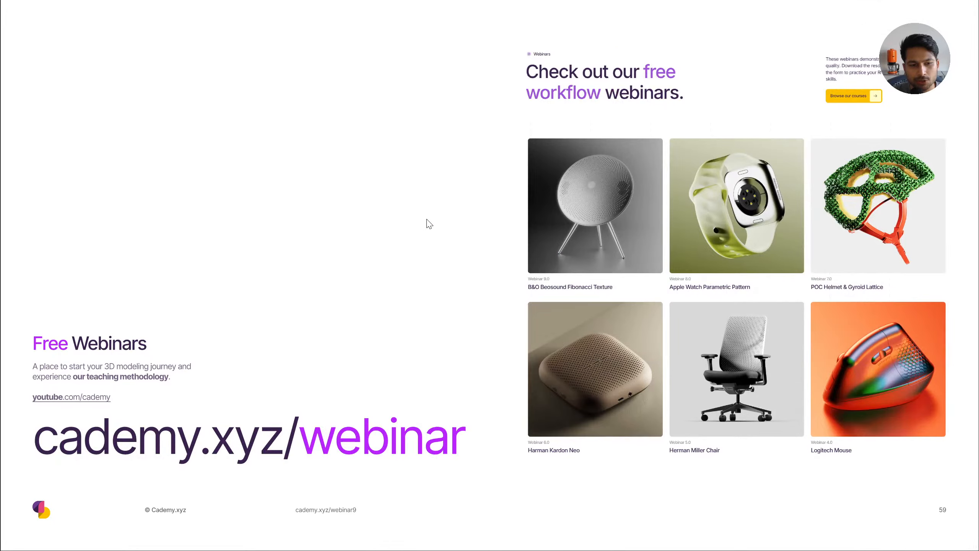
key(alt+Tab)
mouse_move(346, 115)
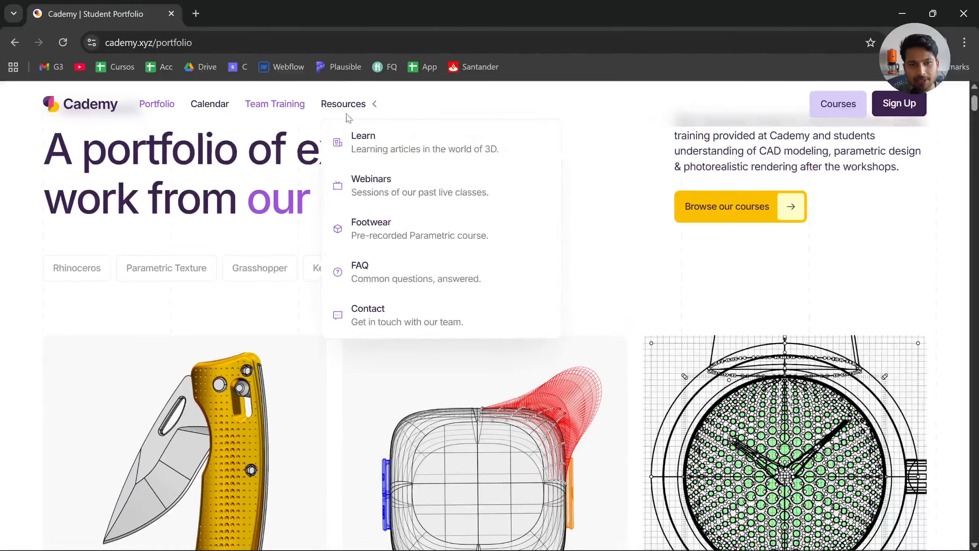
click(359, 179)
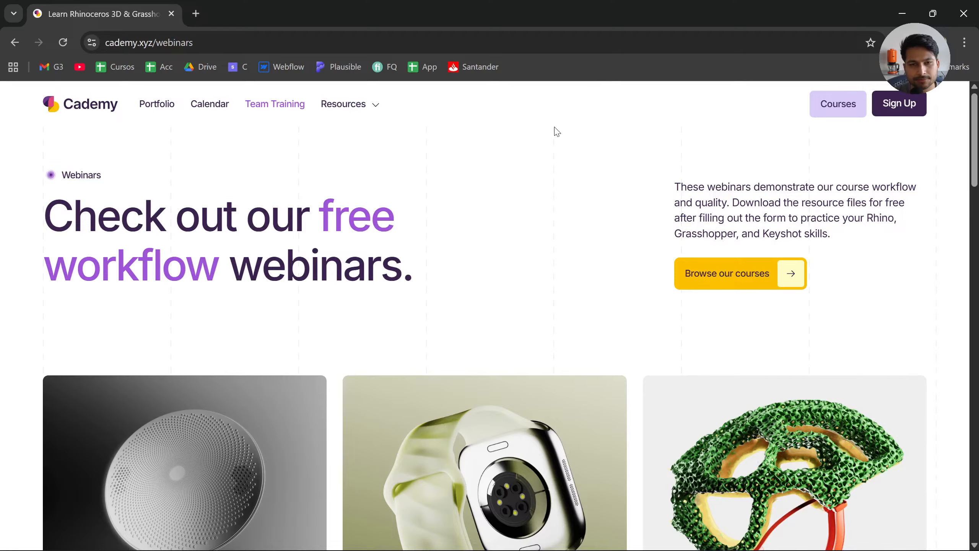
Show the Webinars page in full screen and skim the list of free workflow webinars down to Webinar 1.0
key(F11)
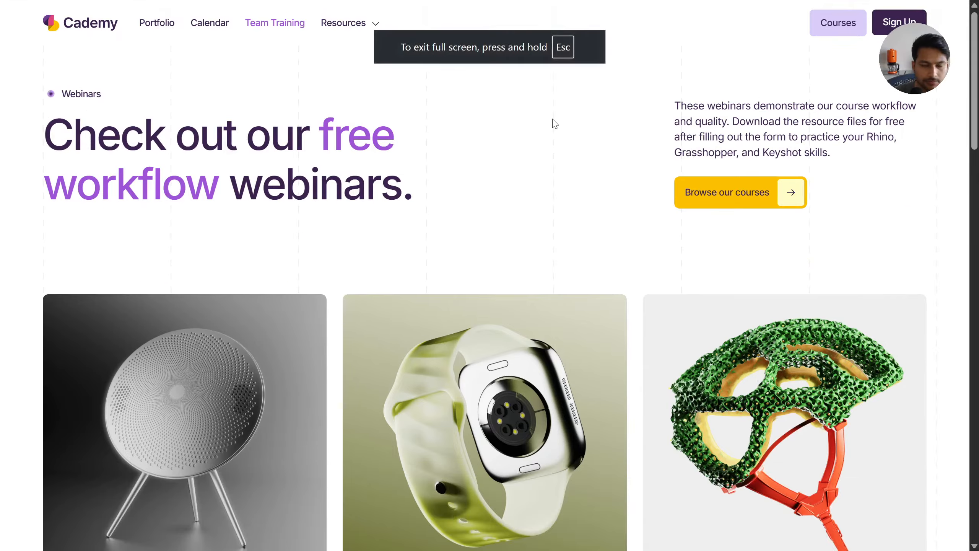
scroll(551, 126, down, 20)
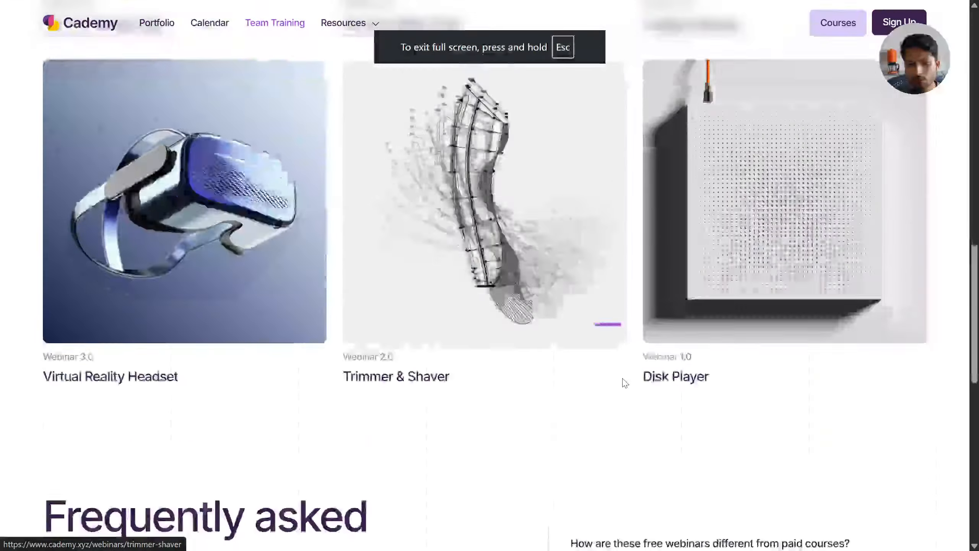
scroll(774, 379, up, 15)
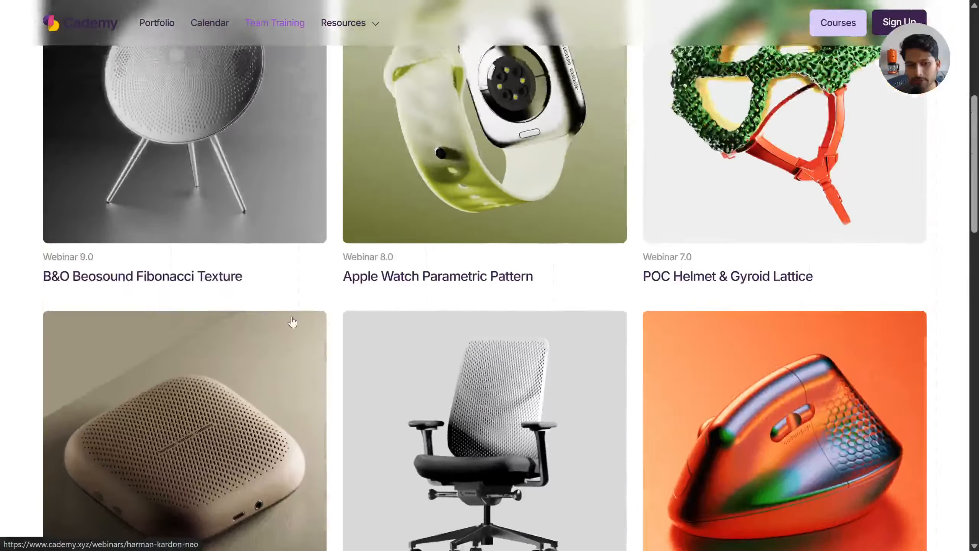
scroll(292, 322, up, 5)
Open the Apple Watch Parametric Pattern webinar, skim its page and return to the Webinars list
click(468, 322)
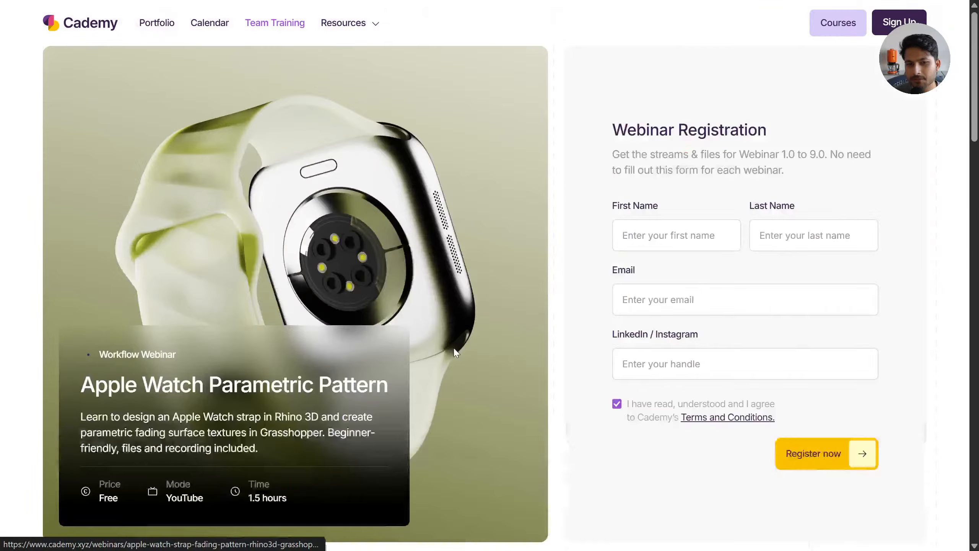
scroll(502, 362, down, 10)
scroll(503, 363, down, 5)
scroll(795, 217, up, 15)
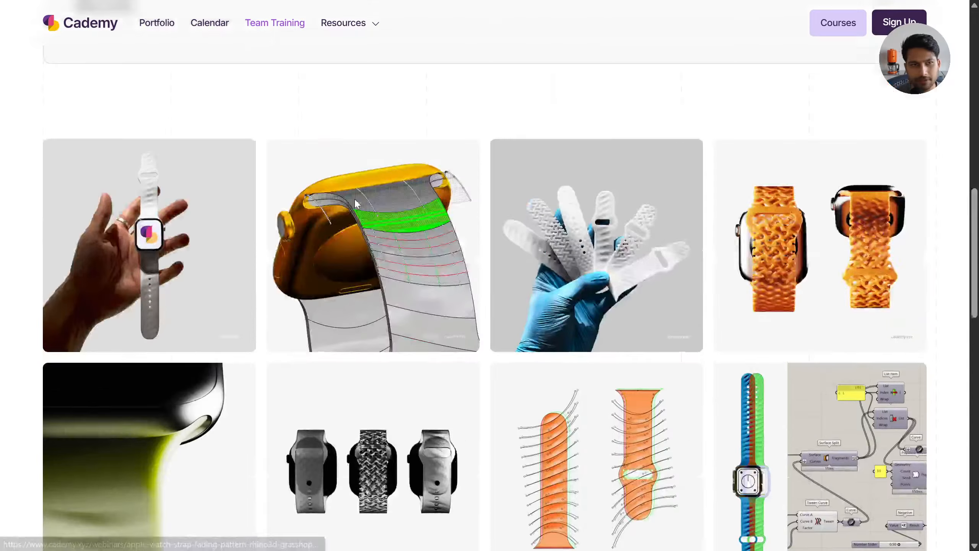
mouse_move(349, 24)
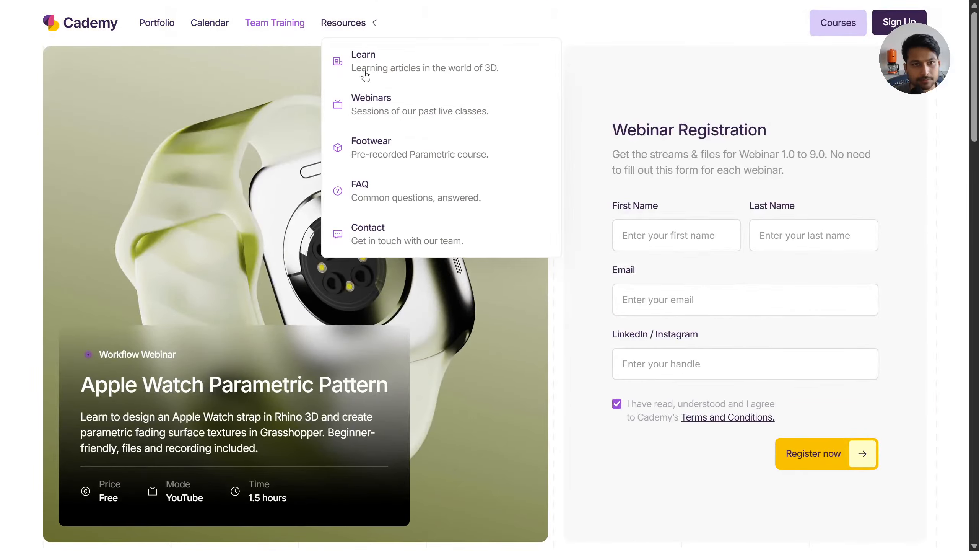
click(368, 105)
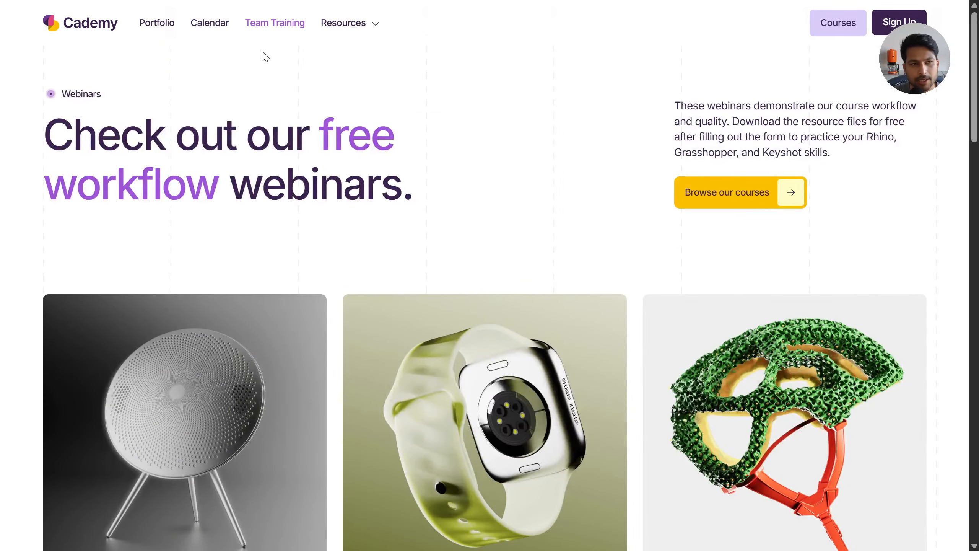
Open the Cademy live course Calendar, show the matching cademy.xyz/calendar slide, and skim the upcoming dates on the website
click(218, 27)
key(alt+Tab)
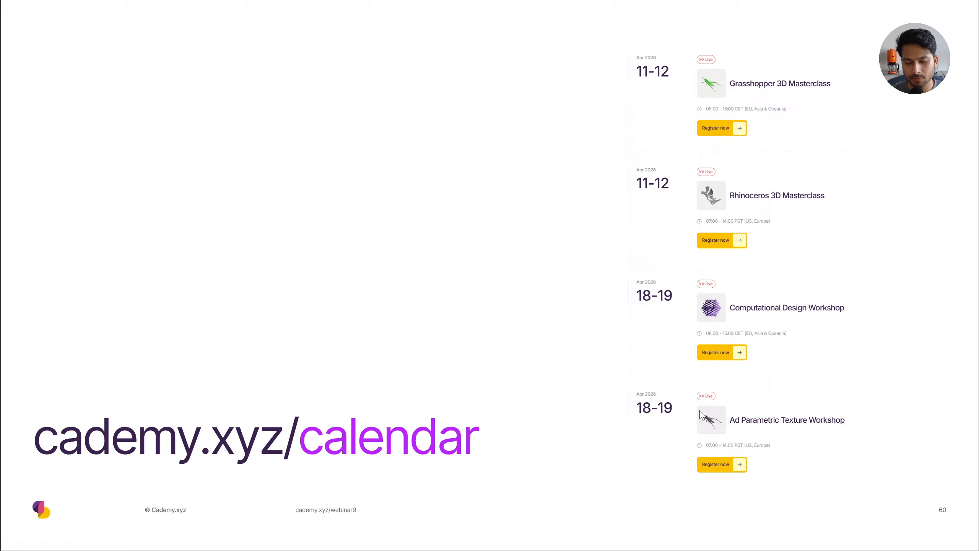
key(alt+Tab)
scroll(263, 316, down, 15)
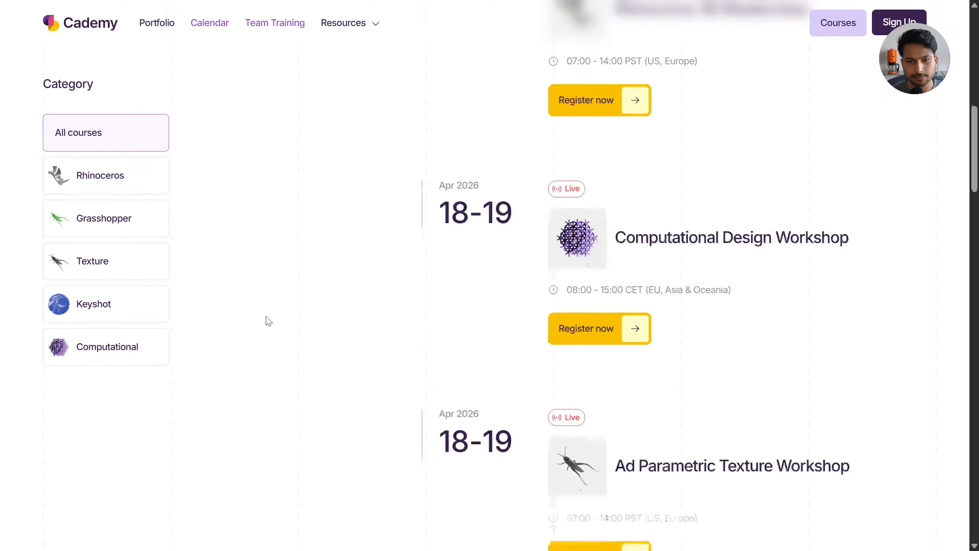
scroll(278, 328, up, 15)
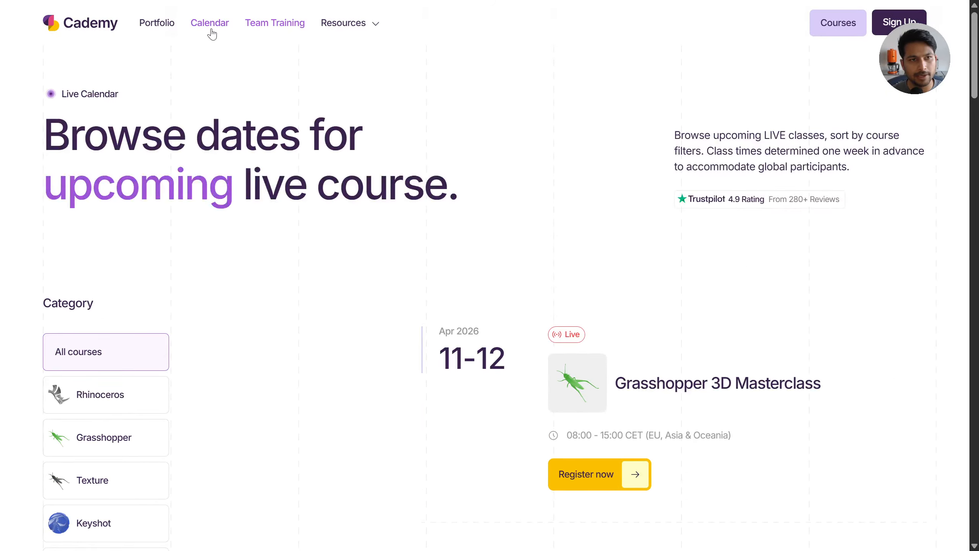
Go to the Cademy home page, open the Learn resources page and spotlight the article cards
click(90, 29)
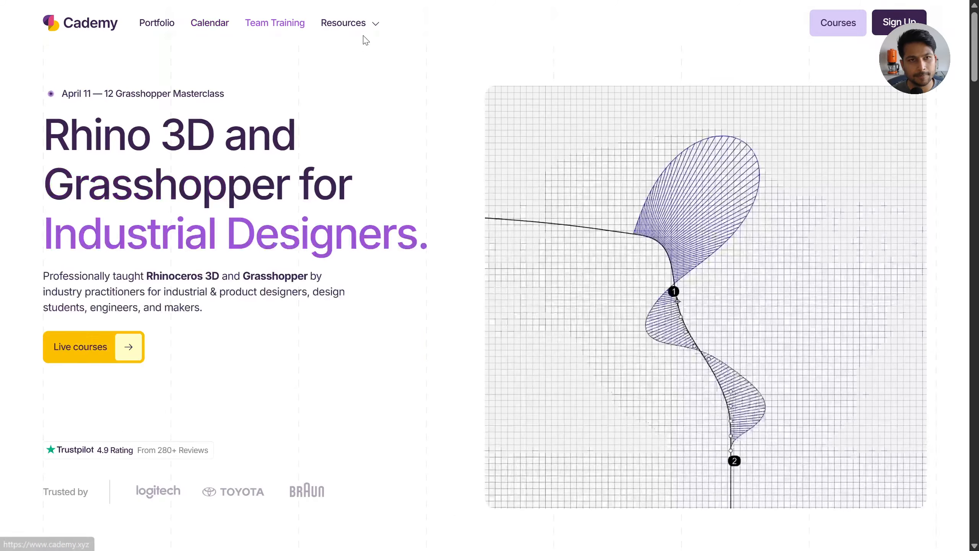
mouse_move(365, 35)
click(362, 62)
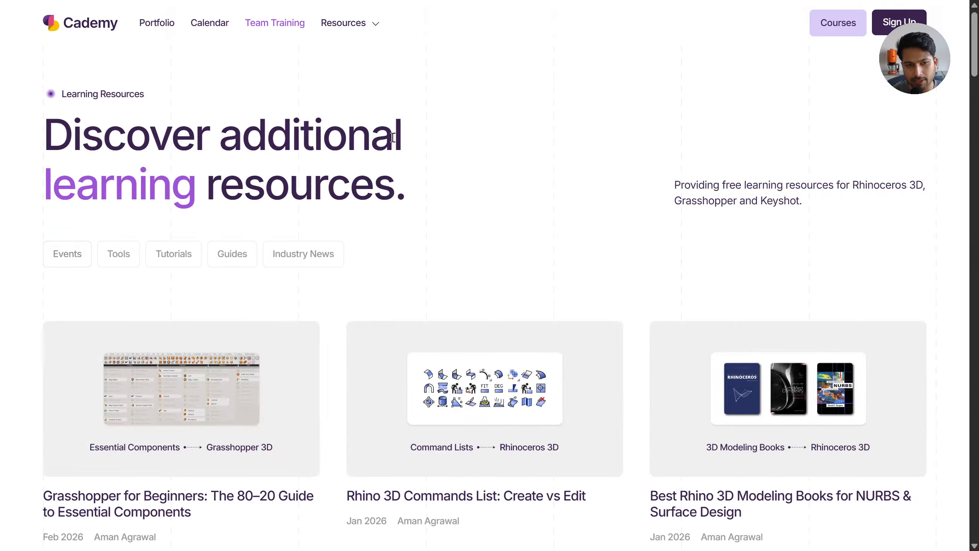
key(ctrl)
key(ctrl)
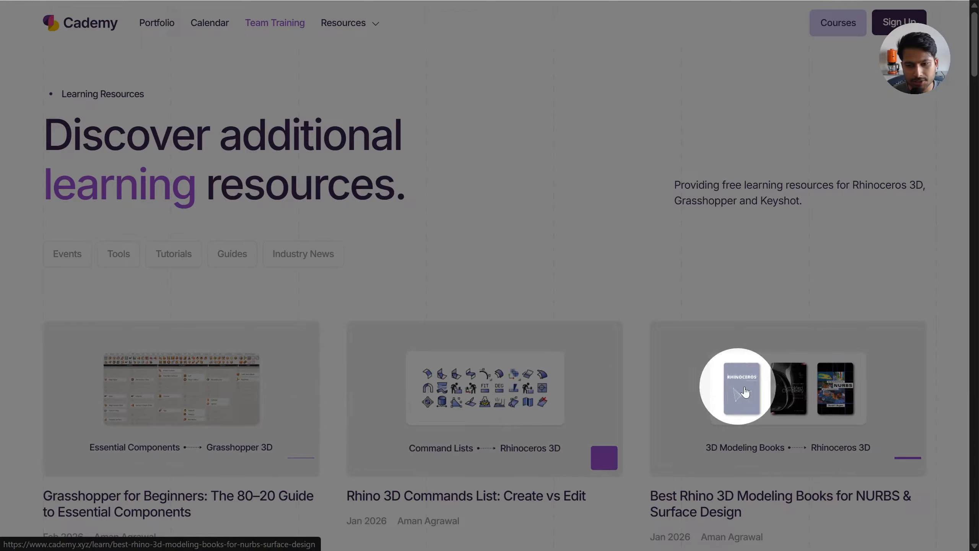
Open the "Rhino 3D Commands List: Create vs Edit" article and skim its points and curves sections
scroll(693, 374, down, 3)
click(497, 289)
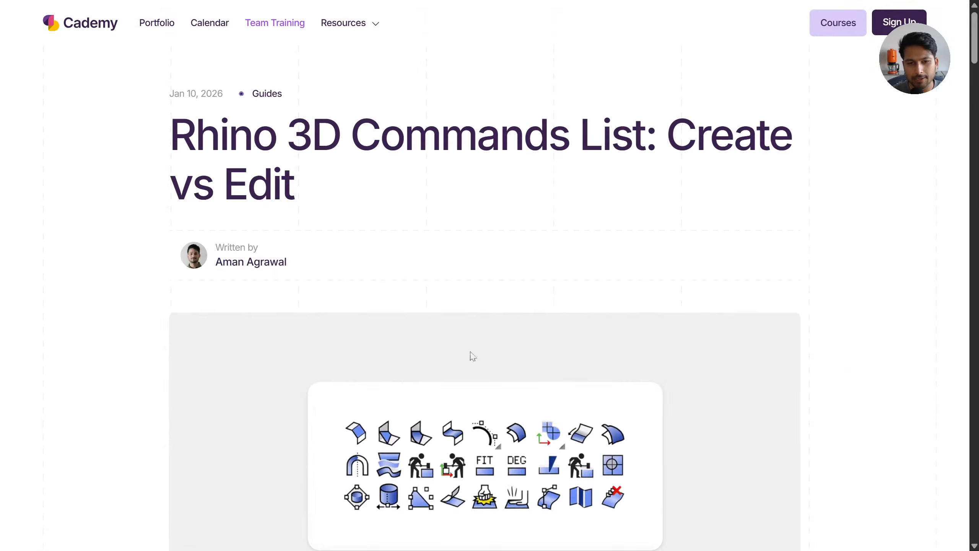
scroll(471, 353, down, 20)
scroll(485, 351, down, 20)
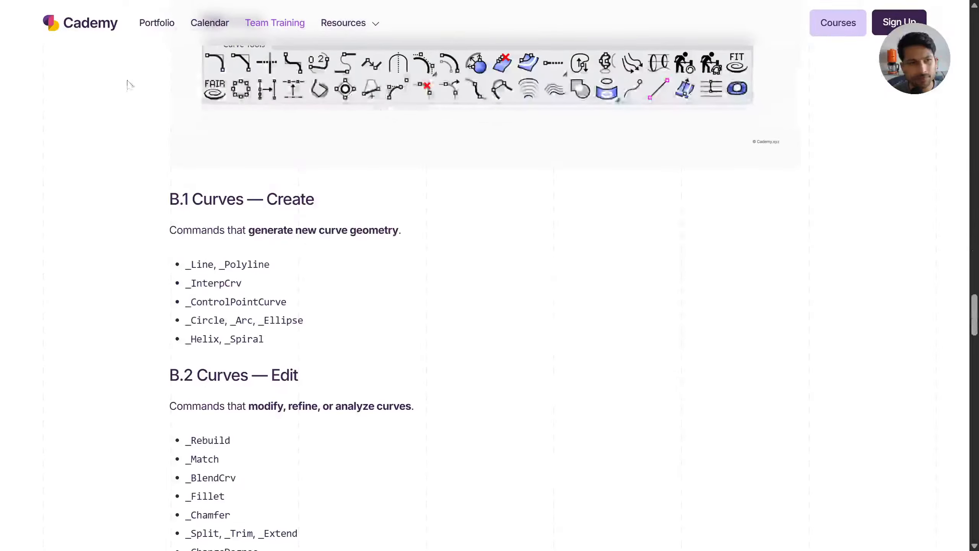
scroll(293, 231, up, 20)
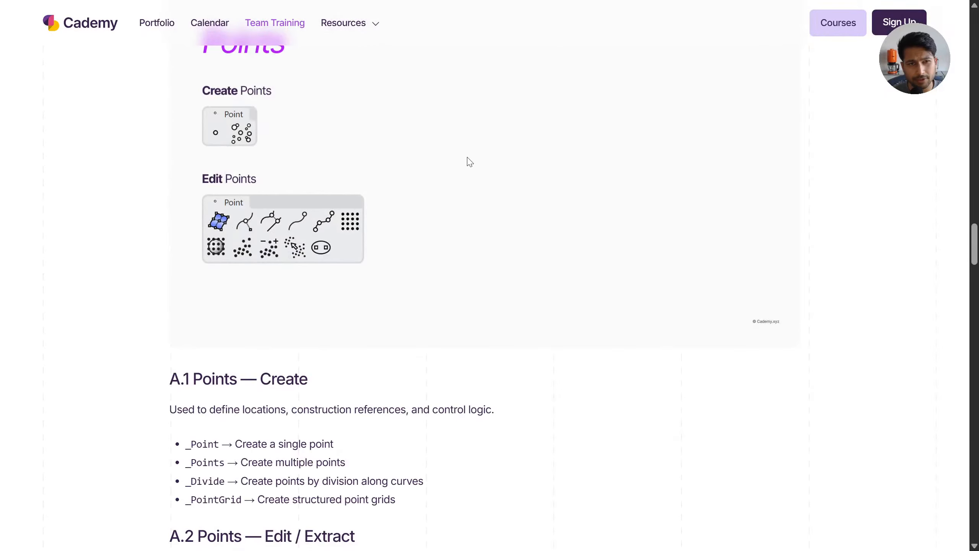
Return to the Learn articles and open the iPhone 17 Pro 3D Modeling Tutorial on the Rhino Class-A workflow
mouse_move(347, 23)
click(360, 55)
scroll(560, 359, down, 10)
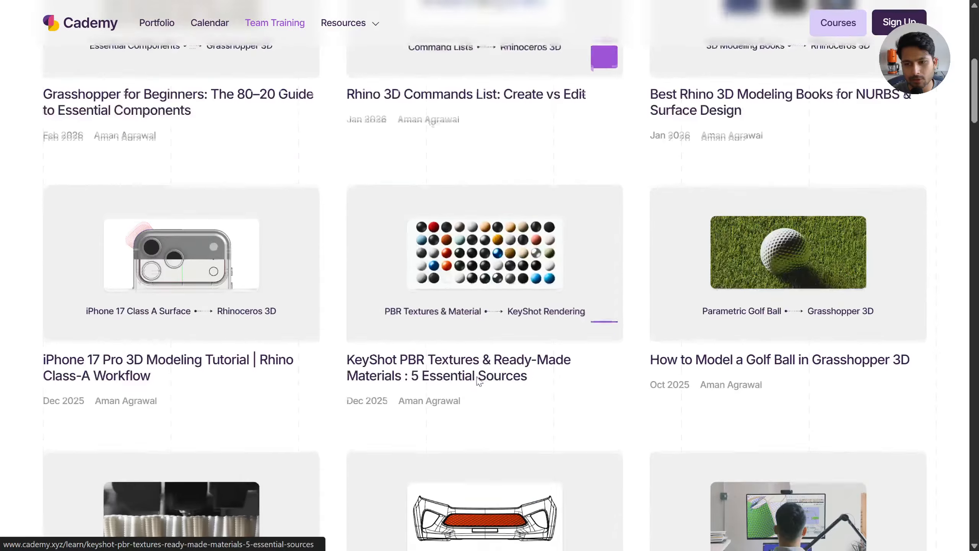
scroll(560, 359, up, 2)
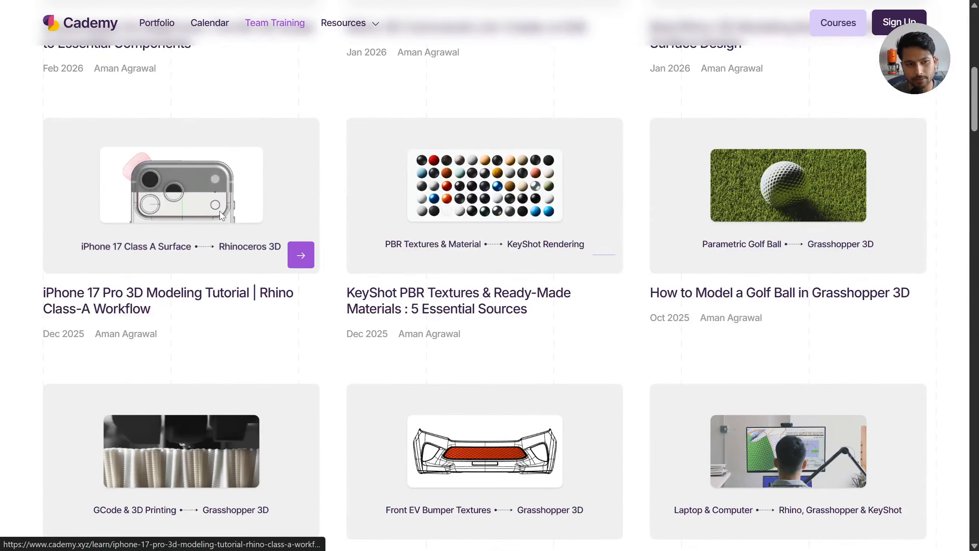
click(305, 239)
scroll(520, 383, down, 5)
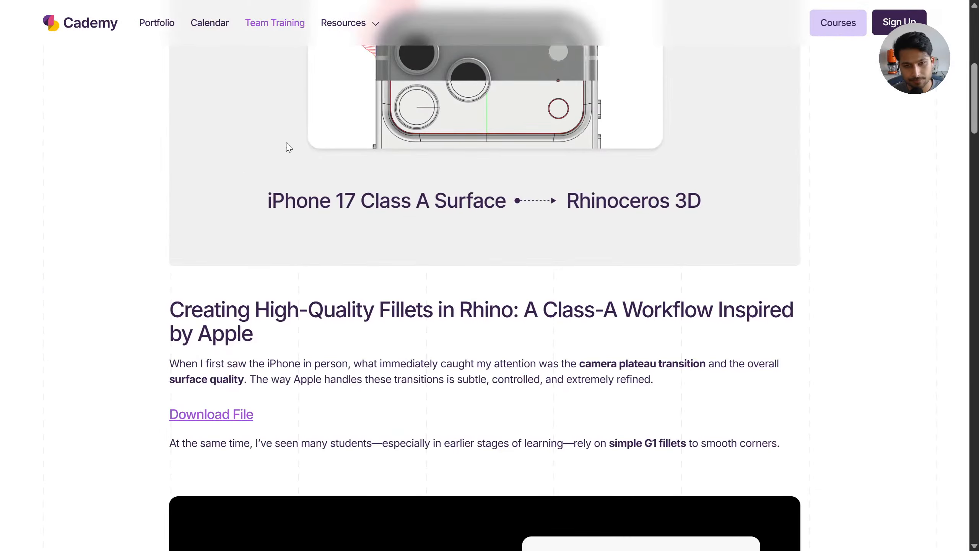
Return to the Learn articles, open the Automotive Speaker Parametric Texture tutorial and skim its steps down to the final export
mouse_move(347, 24)
click(360, 55)
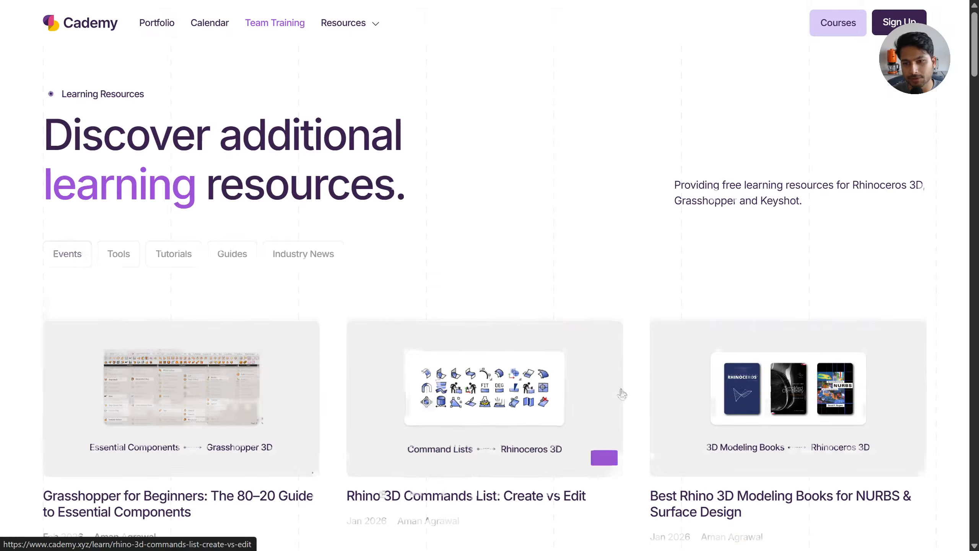
scroll(629, 369, down, 10)
scroll(650, 308, down, 7)
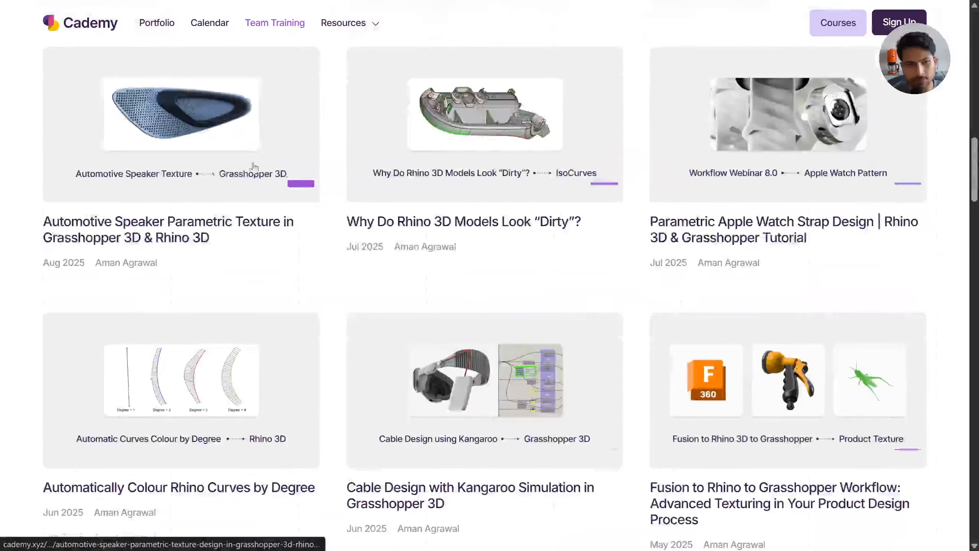
click(258, 168)
scroll(521, 358, down, 20)
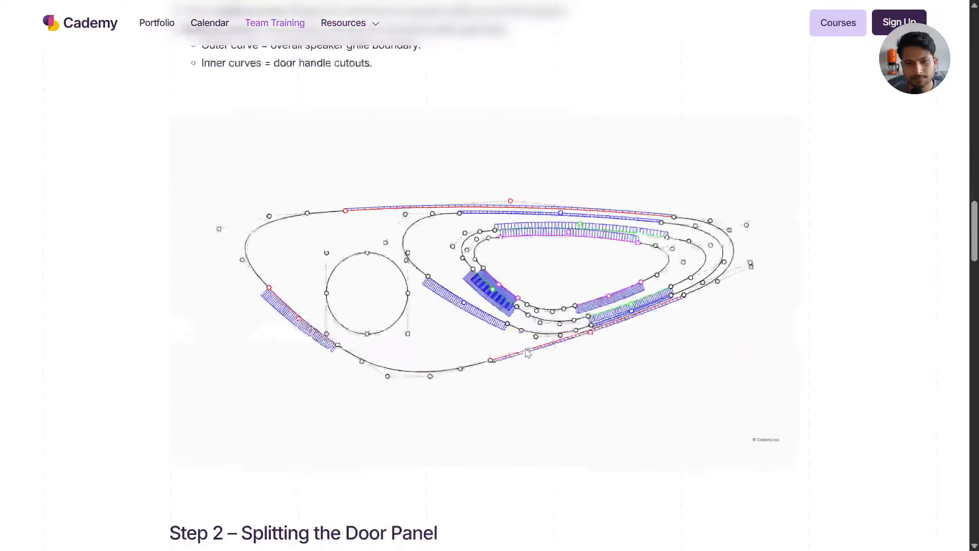
scroll(530, 338, down, 20)
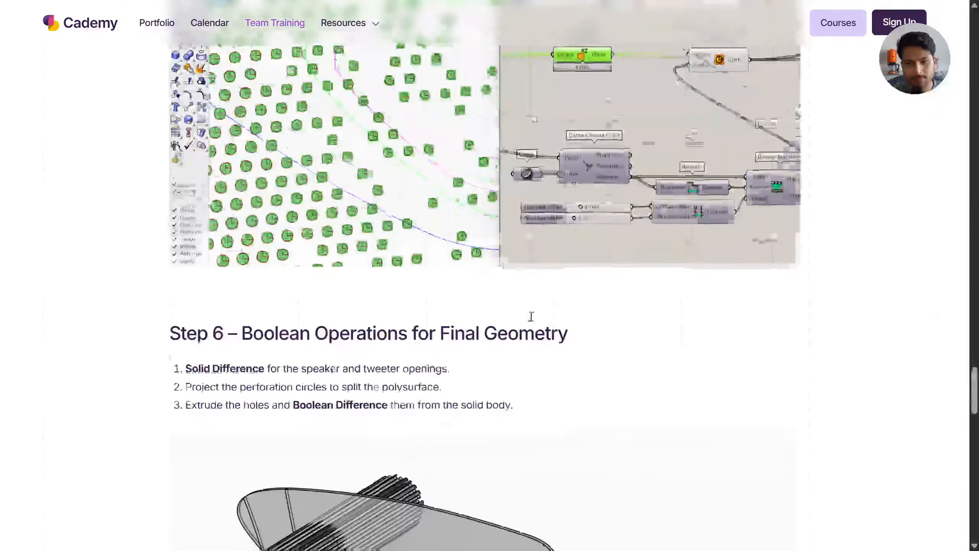
scroll(532, 312, down, 10)
Go back to the Learn resources page and on to the Cademy home page
mouse_move(347, 23)
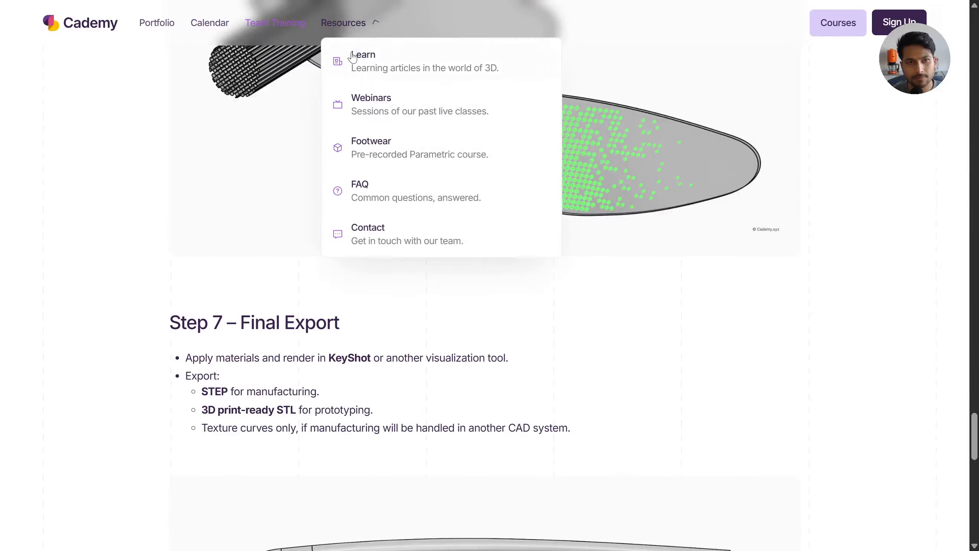
click(362, 59)
click(80, 23)
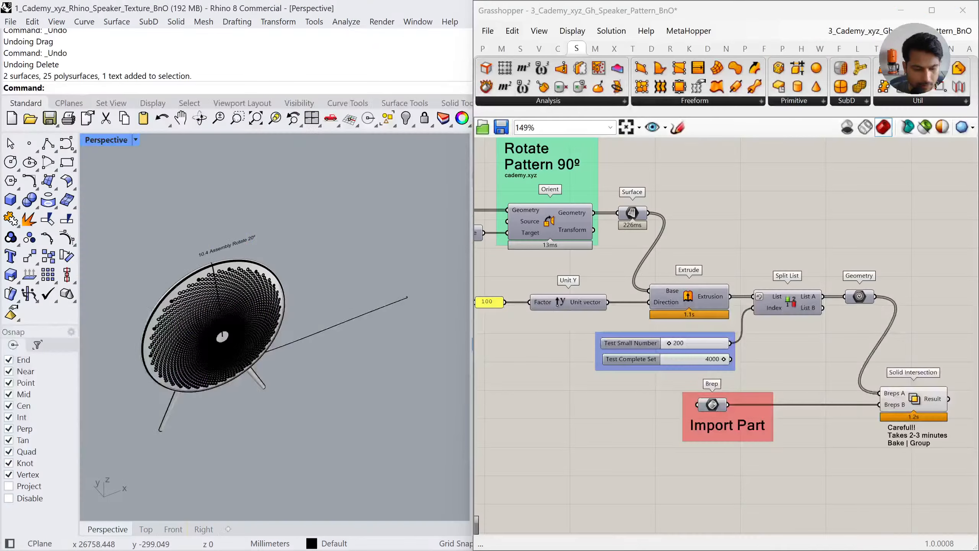
Switch to Rhino, draw a rectangular plane surface beside the rotated speaker assembly in the Perspective view, and turn on its control points
scroll(282, 289, down, 5)
scroll(341, 350, up, 5)
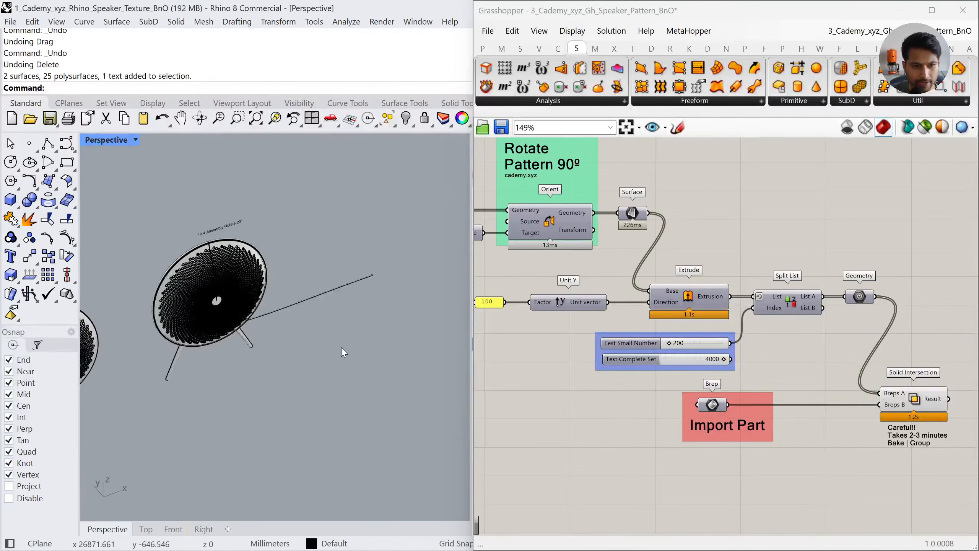
click(54, 187)
click(162, 187)
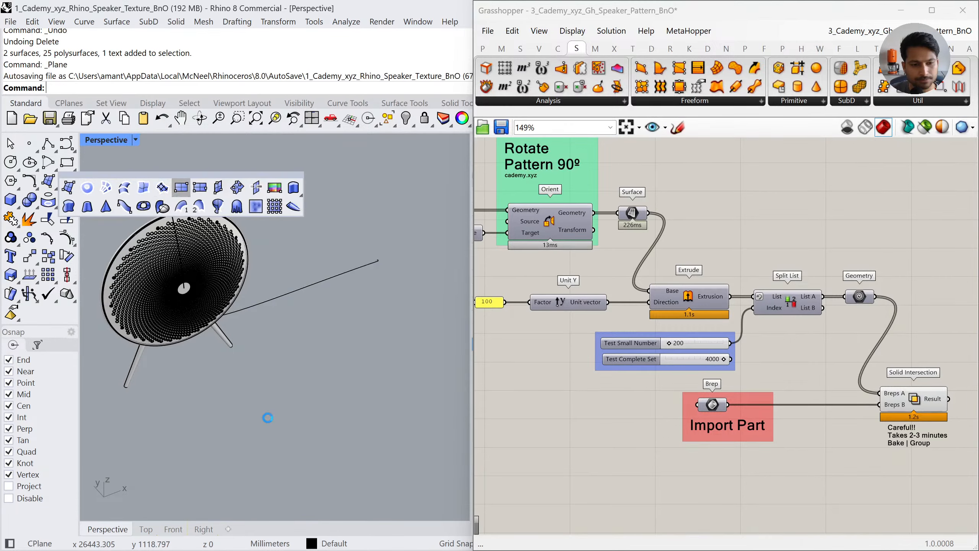
click(261, 418)
click(433, 438)
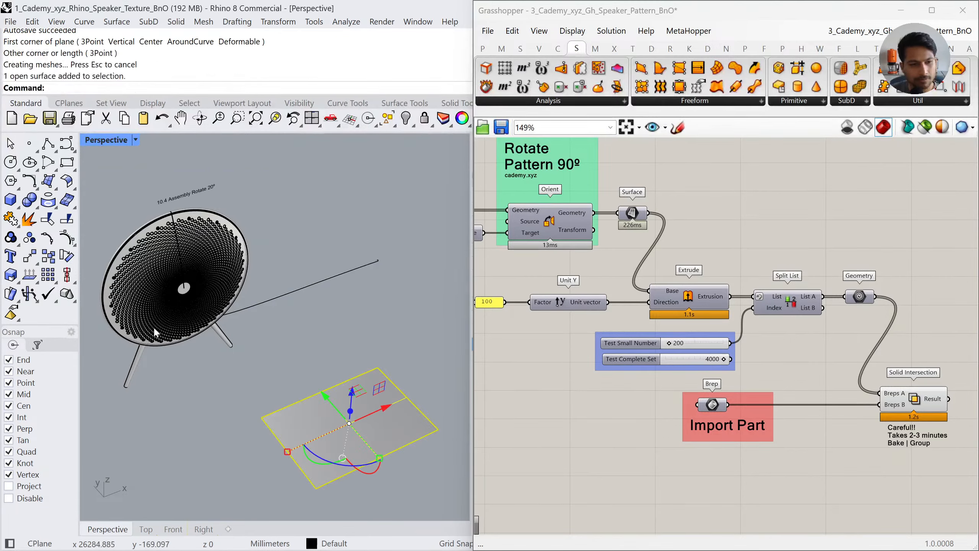
click(66, 238)
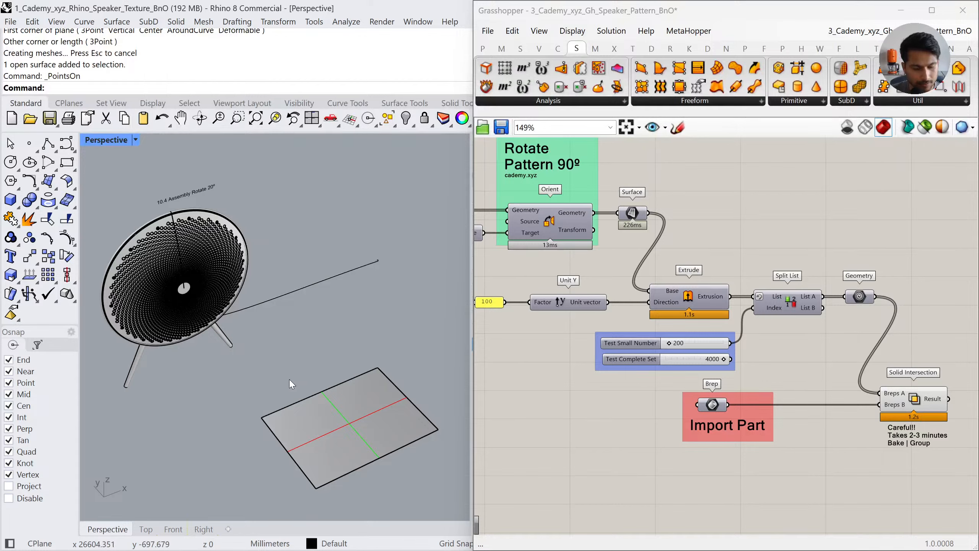
Undo the flat plane and draw a deformable plane surface of degree 3 with 6 by 6 points beside the speaker assembly
key(ctrl+z)
key(Return)
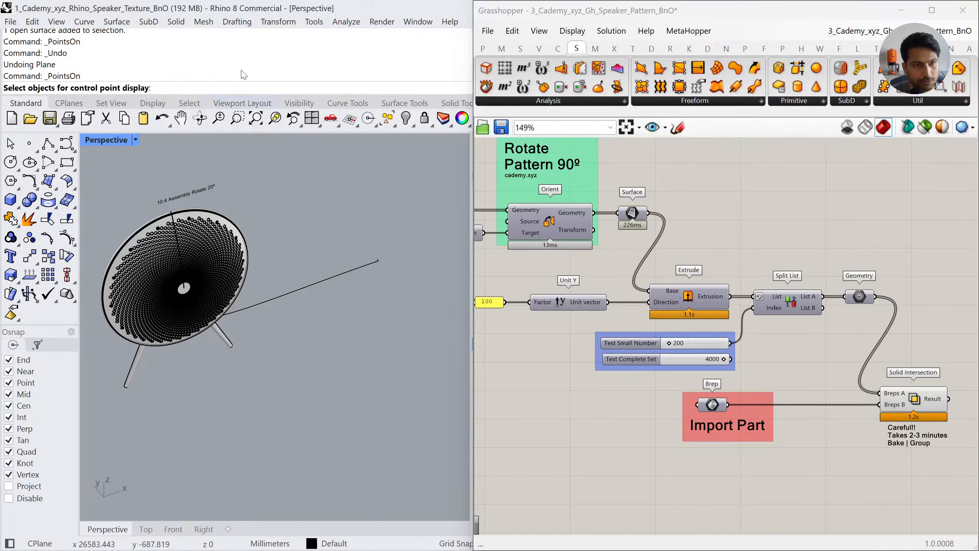
click(54, 188)
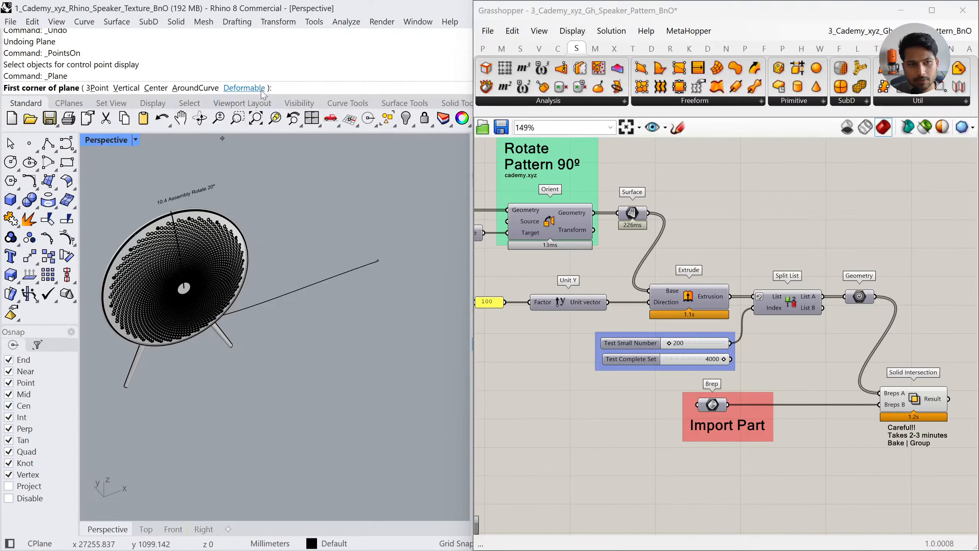
click(241, 88)
click(270, 371)
click(420, 395)
click(367, 409)
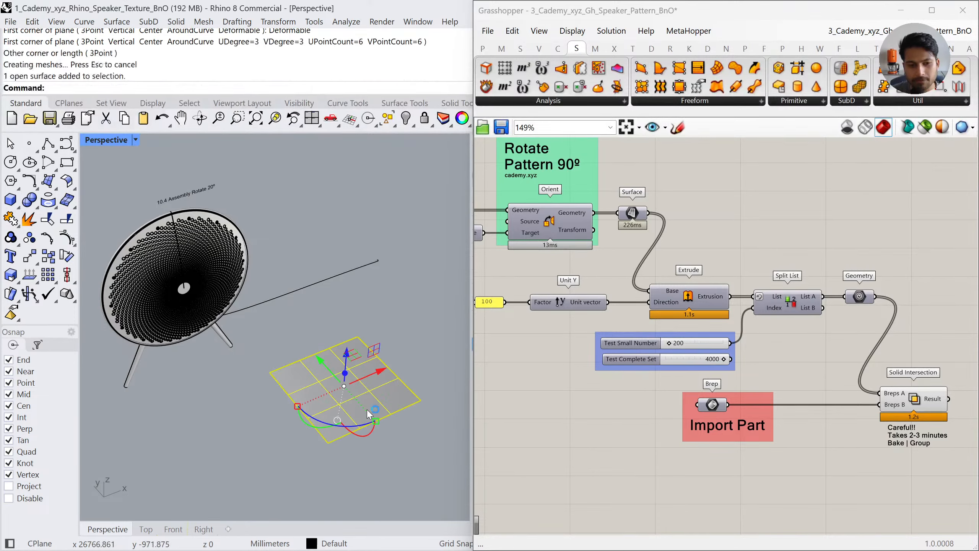
Turn on the deformable plane's control points and raise nine points at each of two opposite corners to form waves
text(zs)
key(Return)
click(66, 238)
drag(109, 384, 222, 265)
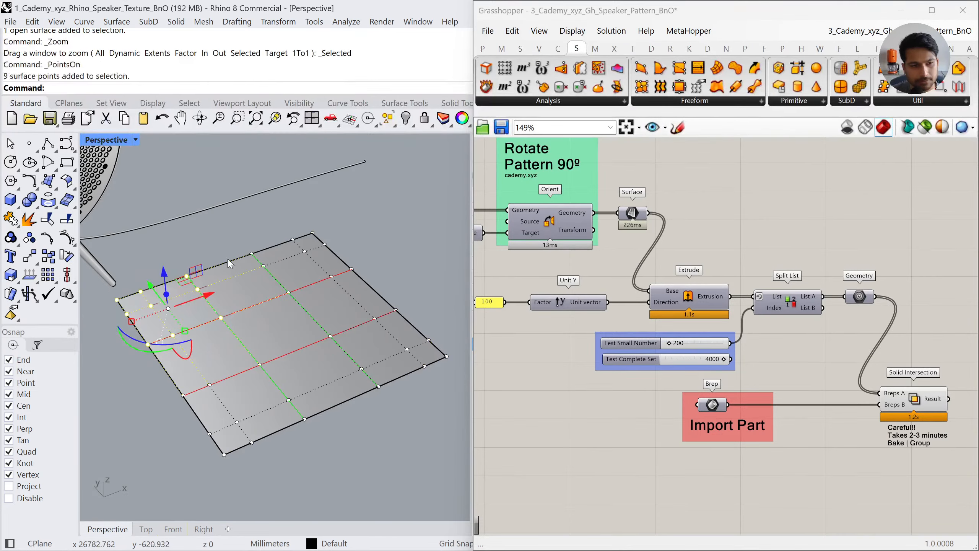
drag(165, 281, 165, 241)
drag(309, 457, 449, 286)
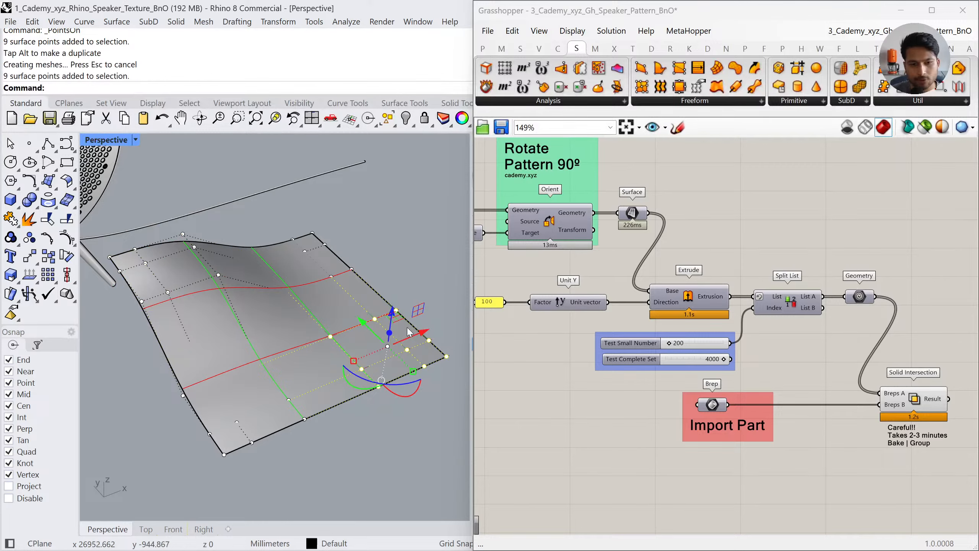
drag(388, 304, 397, 233)
click(381, 415)
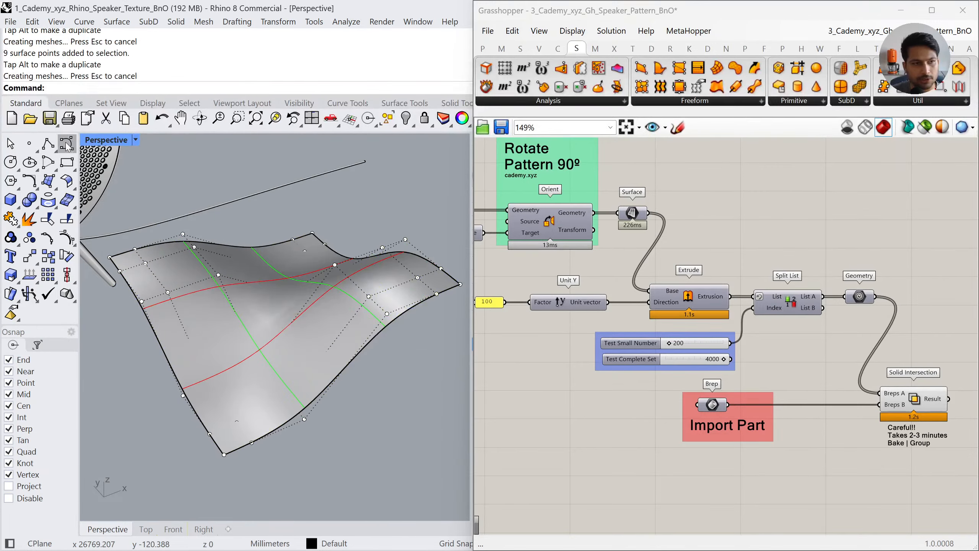
Draw a single-segment polyline diagonally across the wavy surface, extending past its edges
click(48, 144)
scroll(211, 269, down, 4)
right_drag(211, 269, 258, 372)
click(197, 433)
click(340, 212)
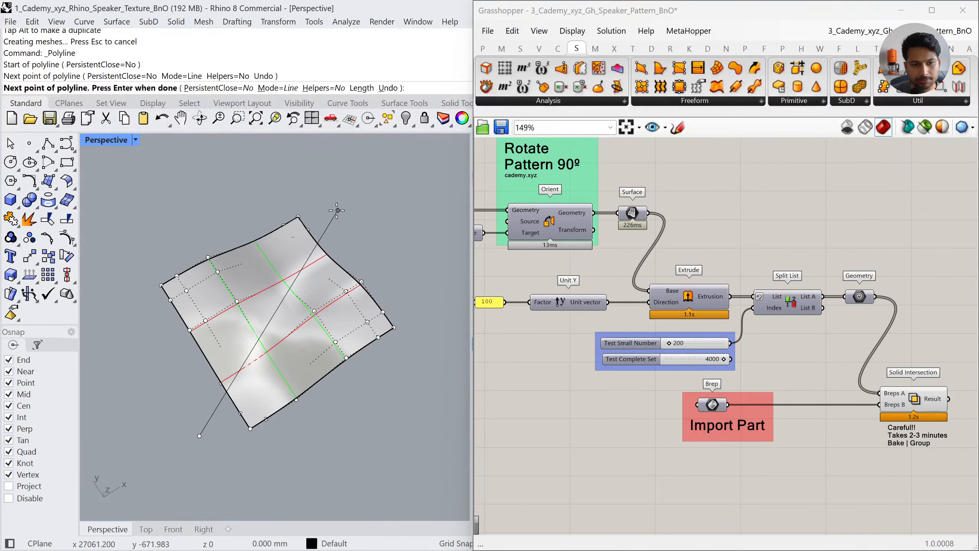
key(Return)
Split the wavy surface with the diagonal line and delete the piece on the lower side
click(67, 219)
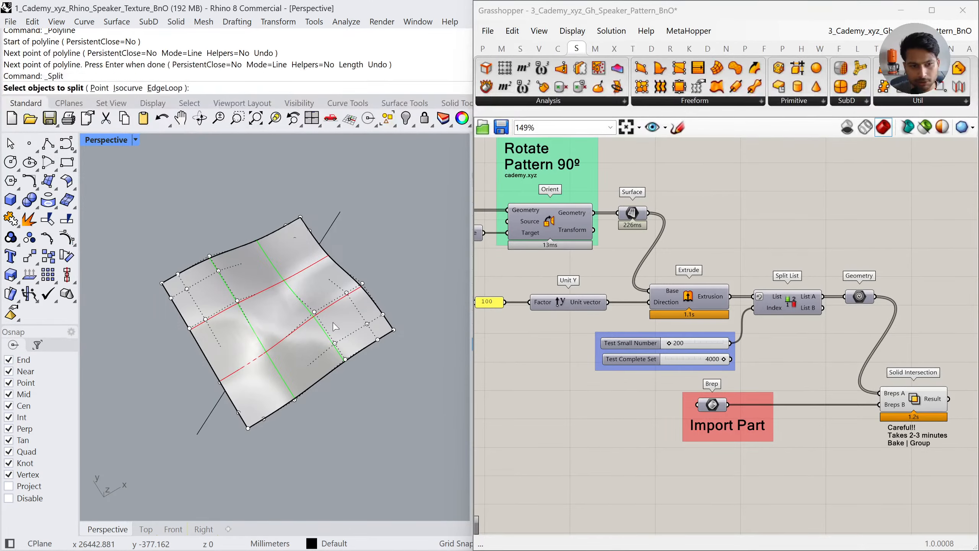
click(328, 233)
key(Return)
click(330, 230)
key(Return)
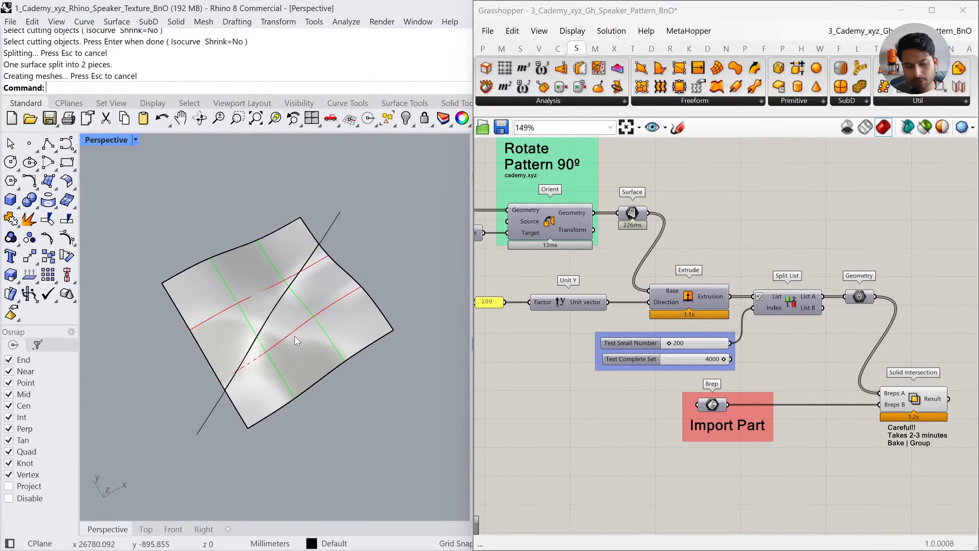
click(313, 335)
key(Delete)
scroll(306, 354, up, 5)
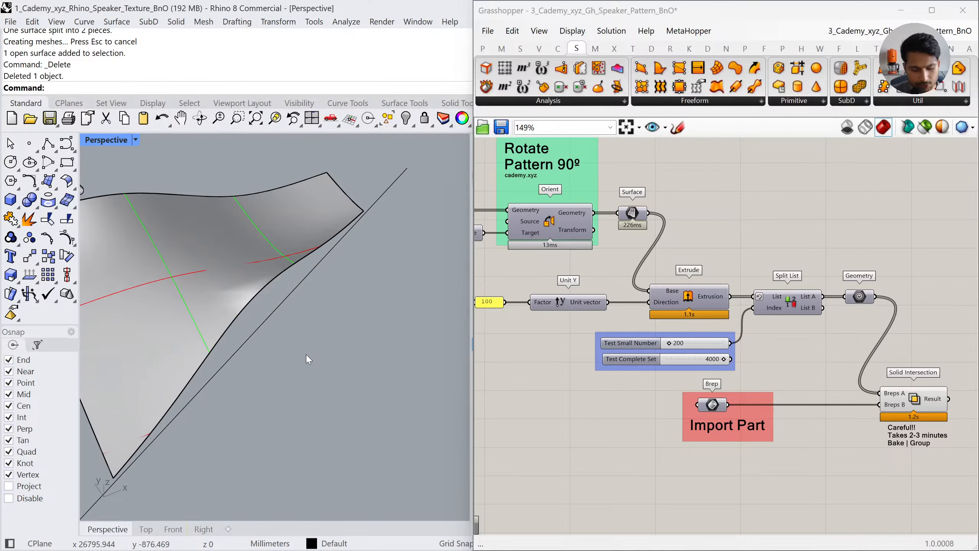
Duplicate the surface's cut edge with DupEdge and move the resulting curve a short distance away from the surface
text(Dupr)
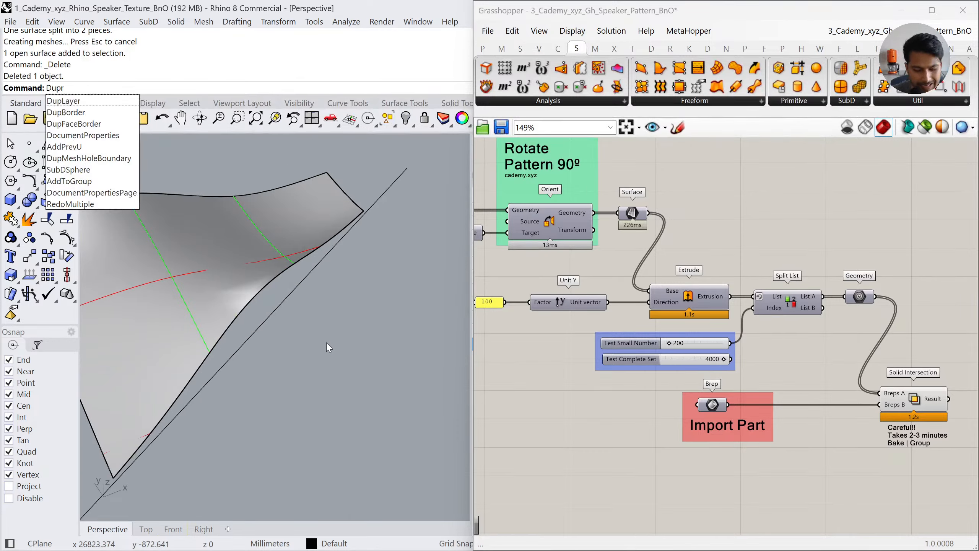
key(BackSpace)
text(Edge)
key(Return)
click(263, 288)
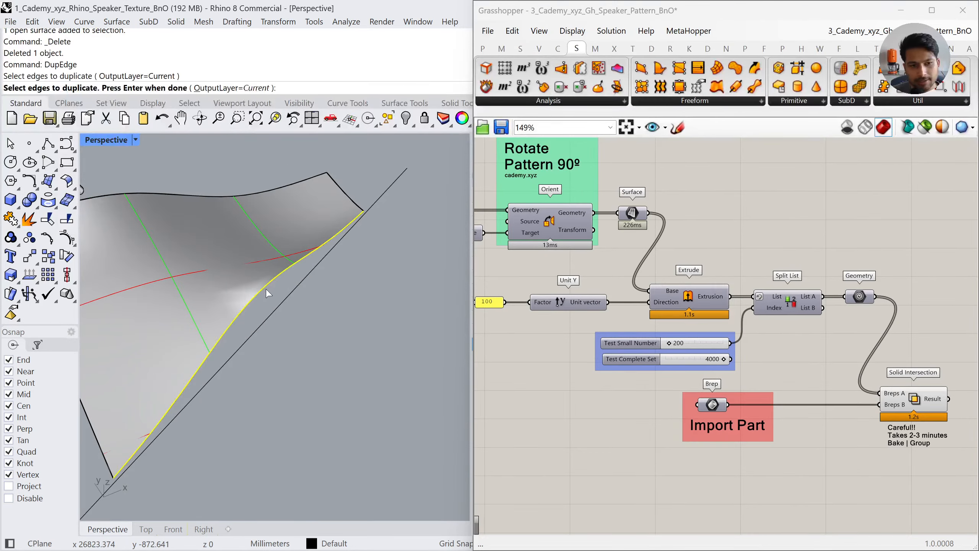
key(Return)
drag(240, 290, 253, 310)
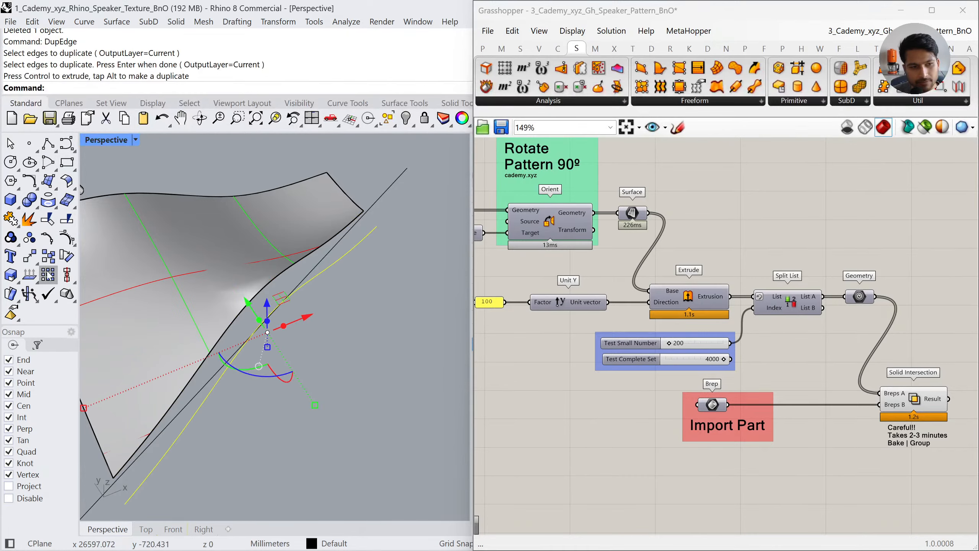
Turn on the duplicated edge curve's control points and inspect how they are distributed
click(66, 236)
scroll(226, 343, up, 4)
mouse_move(226, 342)
right_down()
mouse_move(224, 296)
mouse_move(225, 324)
right_up()
scroll(224, 295, up, 4)
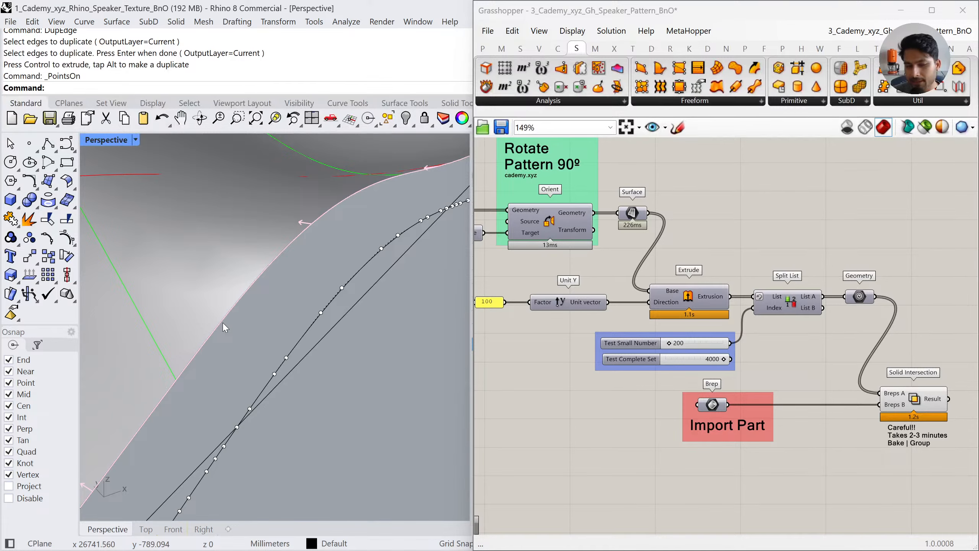
scroll(326, 289, down, 5)
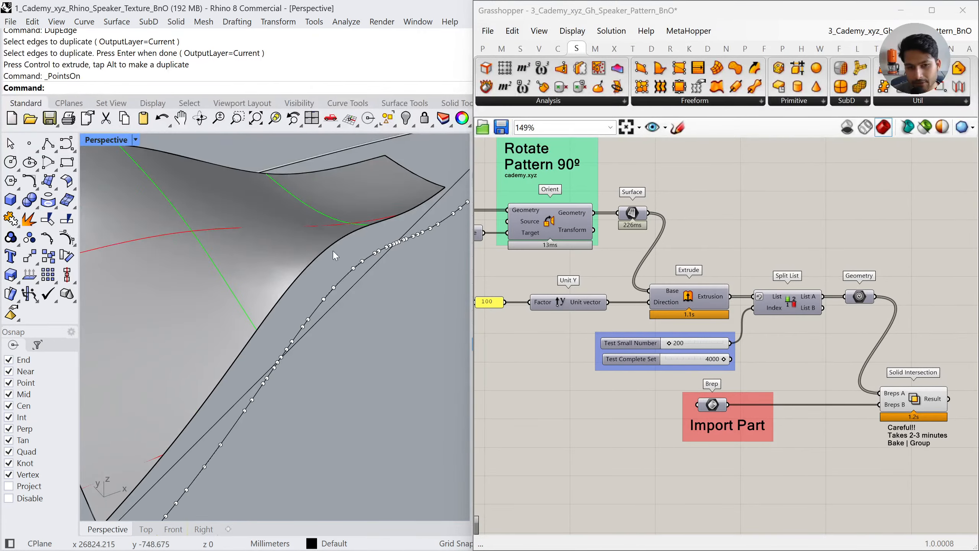
scroll(391, 242, down, 4)
scroll(391, 242, up, 4)
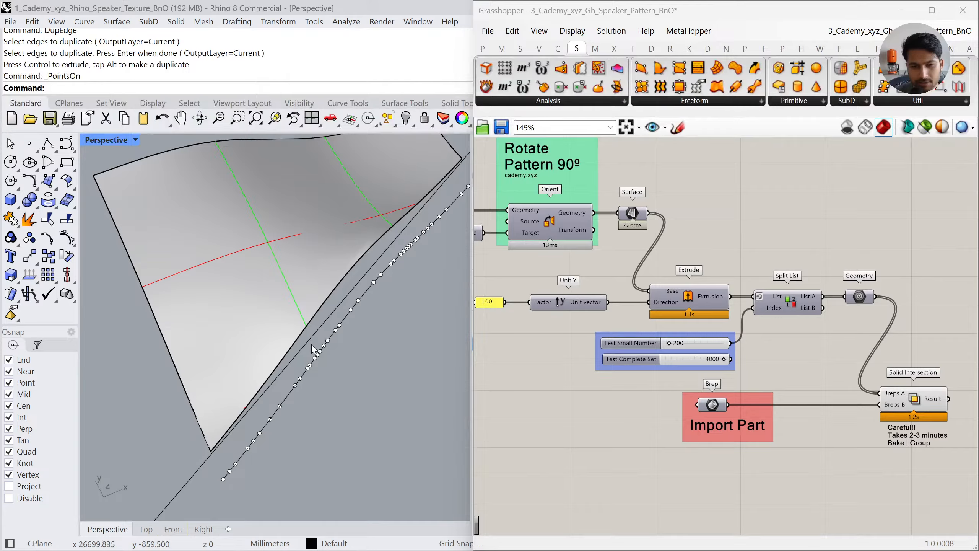
Switch to the slide presentation and go through the webinar, calendar and Q&A slides, ending on the Q&A slide
key(alt+Tab)
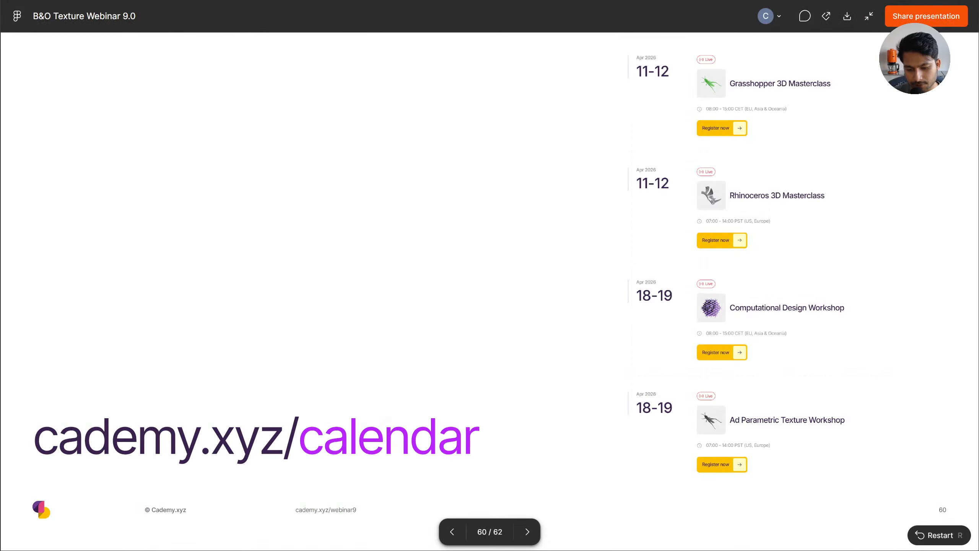
click(510, 341)
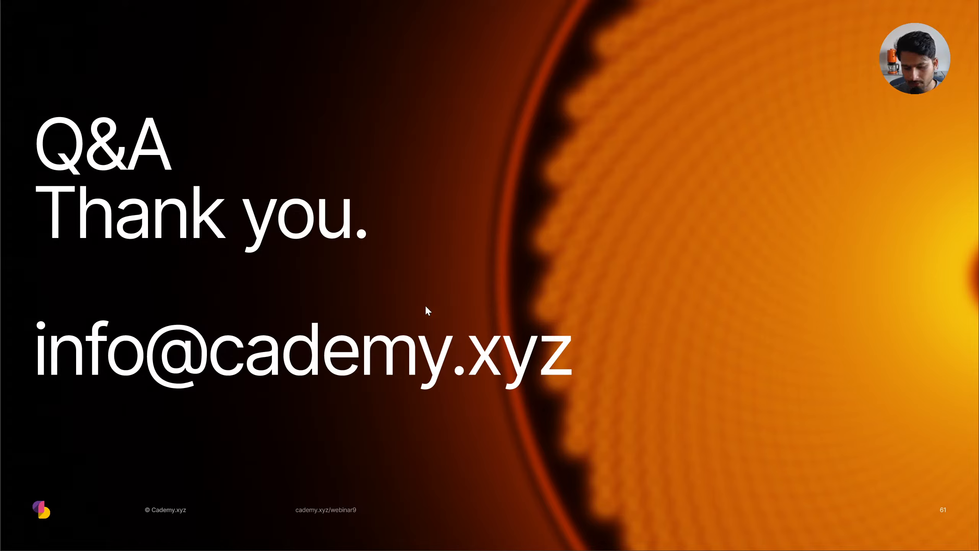
key(Left)
key(Left)
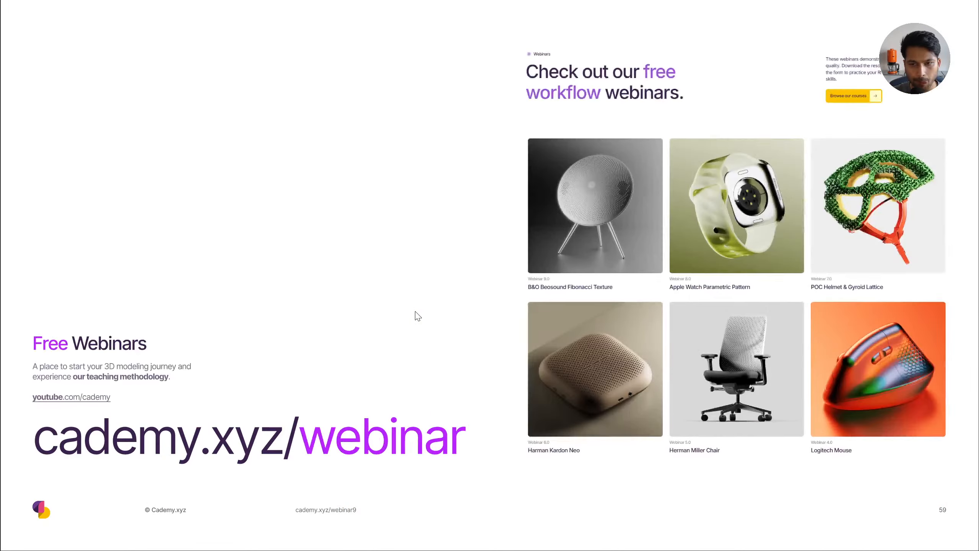
key(Right)
key(Right)
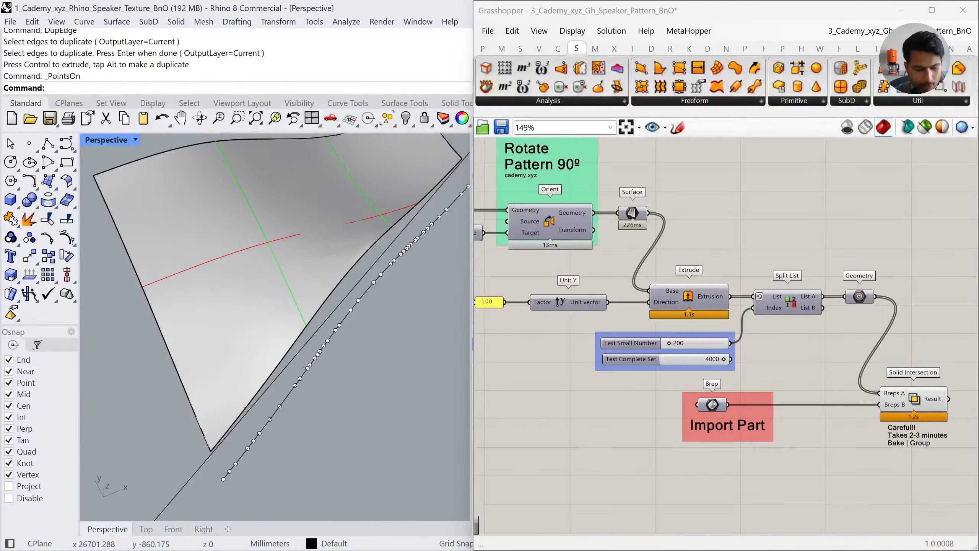
Go back to the webinar's project folder in File Explorer and load 2_Cademy_xyz_Gh_Fibonacci_Pattern into Grasshopper
key(alt+Tab)
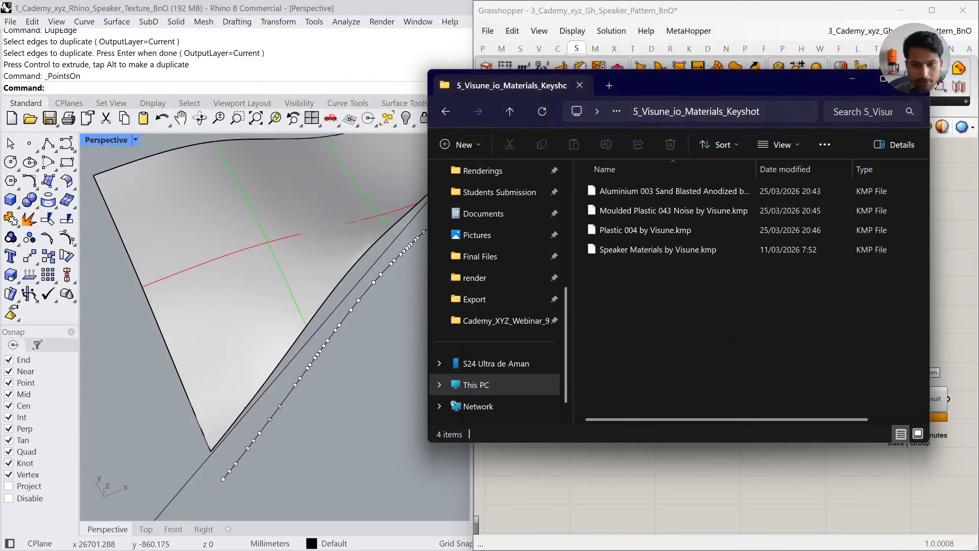
click(450, 115)
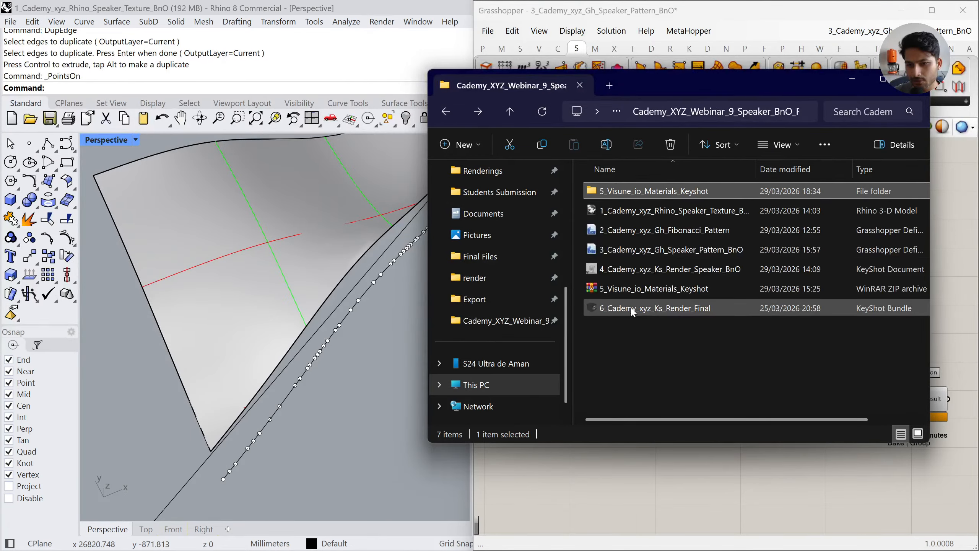
click(632, 310)
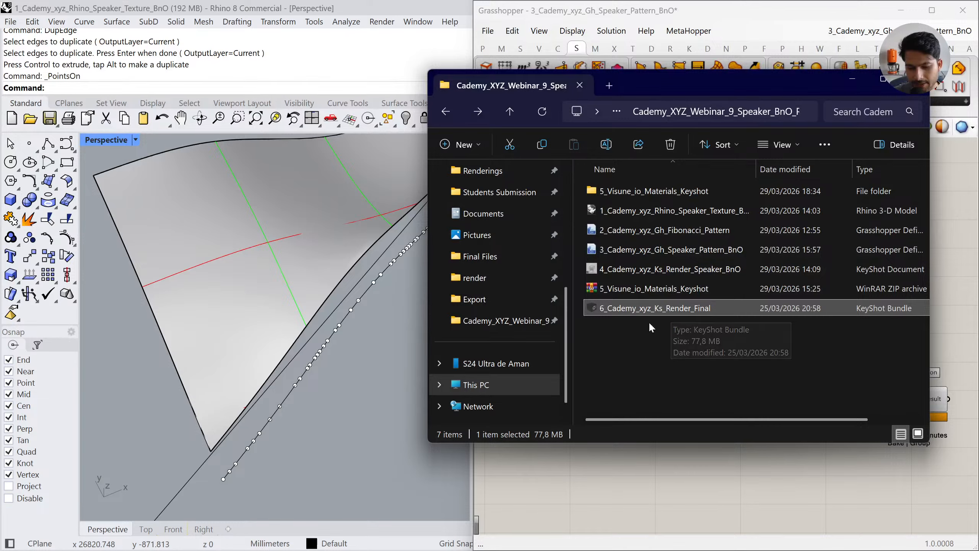
click(659, 333)
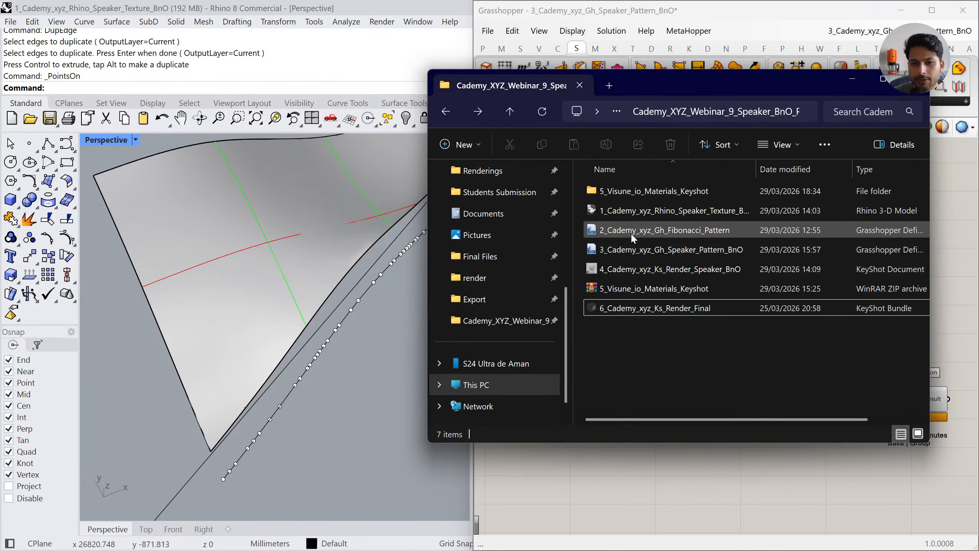
drag(635, 231, 608, 471)
scroll(633, 304, down, 4)
scroll(787, 330, up, 3)
Zoom to the Rotate component's points in Rhino's Top view and delete the 200 polysurfaces lying across the pattern
click(730, 331)
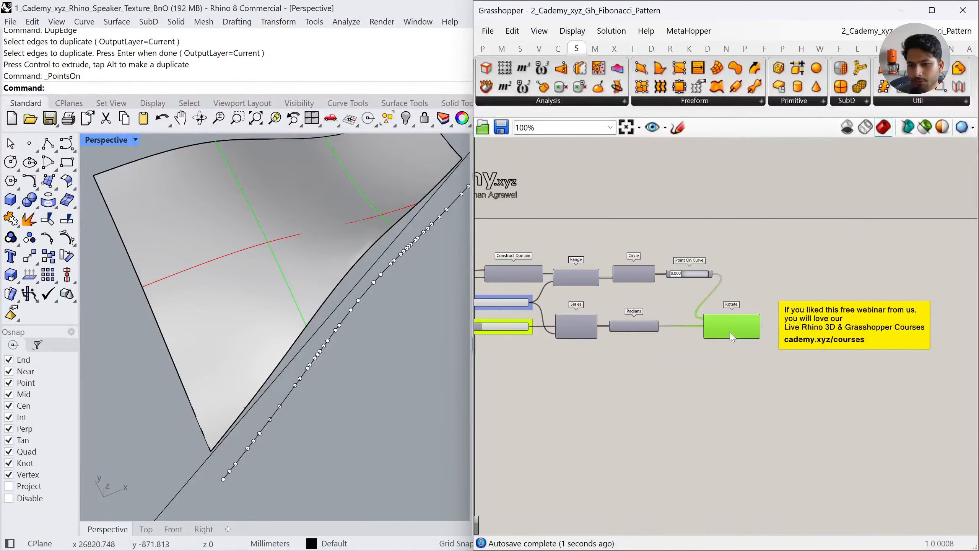
middle_click(759, 368)
click(802, 412)
click(146, 529)
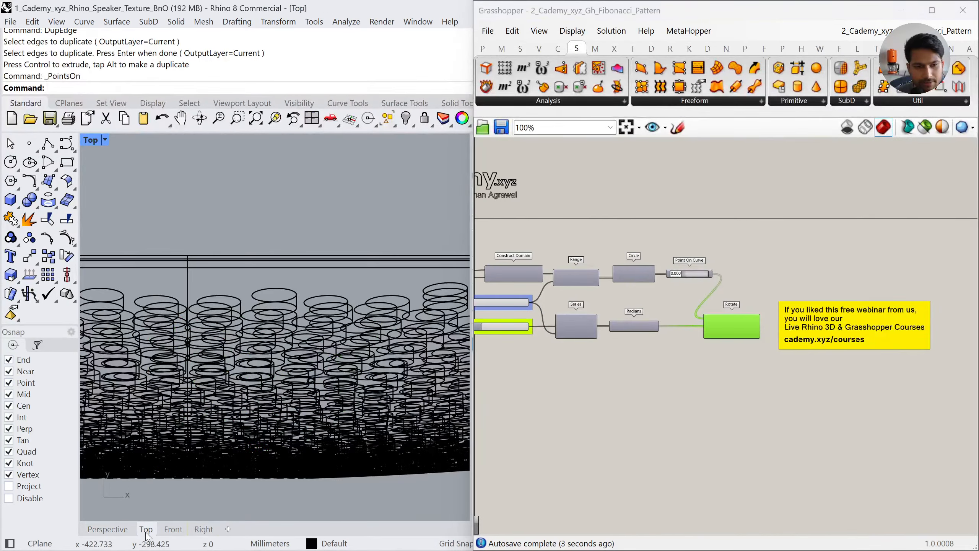
middle_click(790, 406)
click(832, 448)
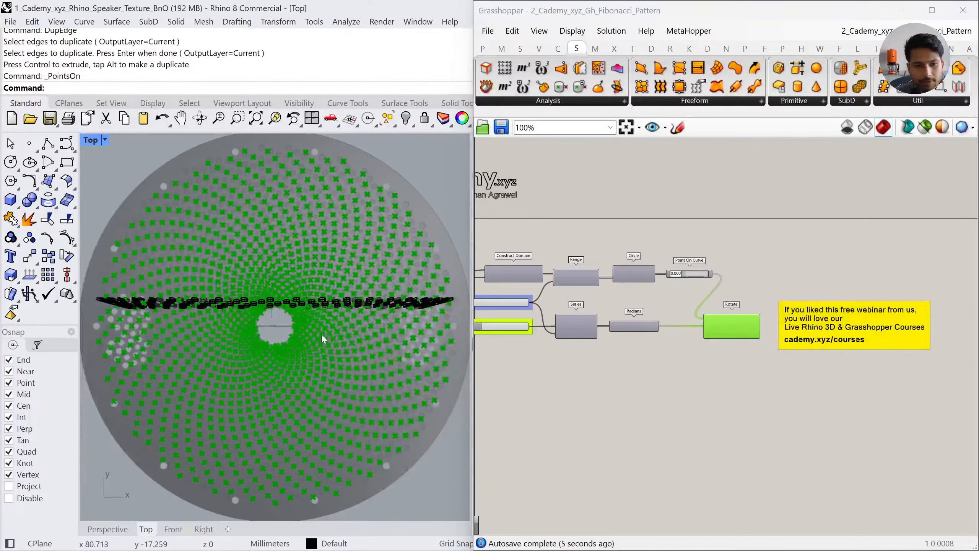
click(322, 307)
key(Delete)
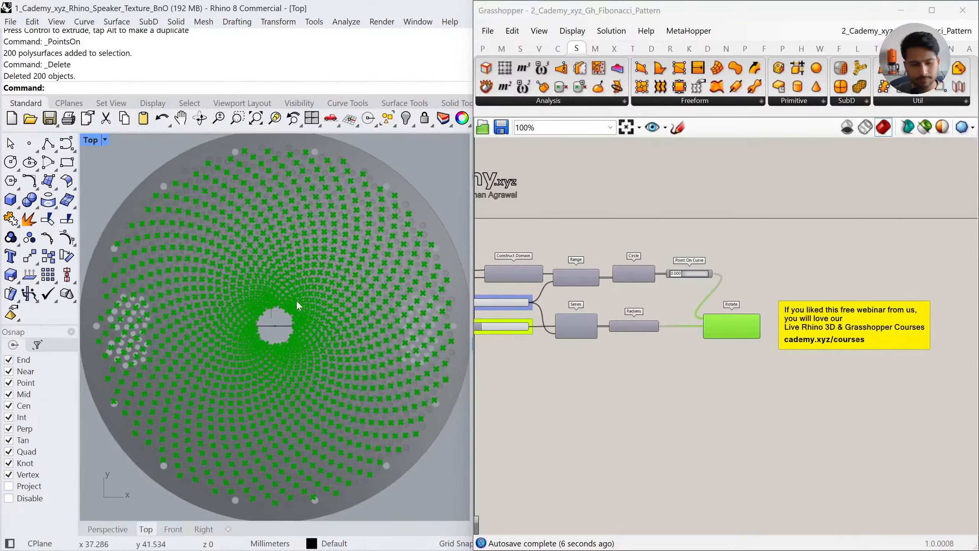
Adjust the radius and Count sliders of the Fibonacci logic definition to demonstrate how they drive the point pattern
click(552, 207)
scroll(641, 313, up, 2)
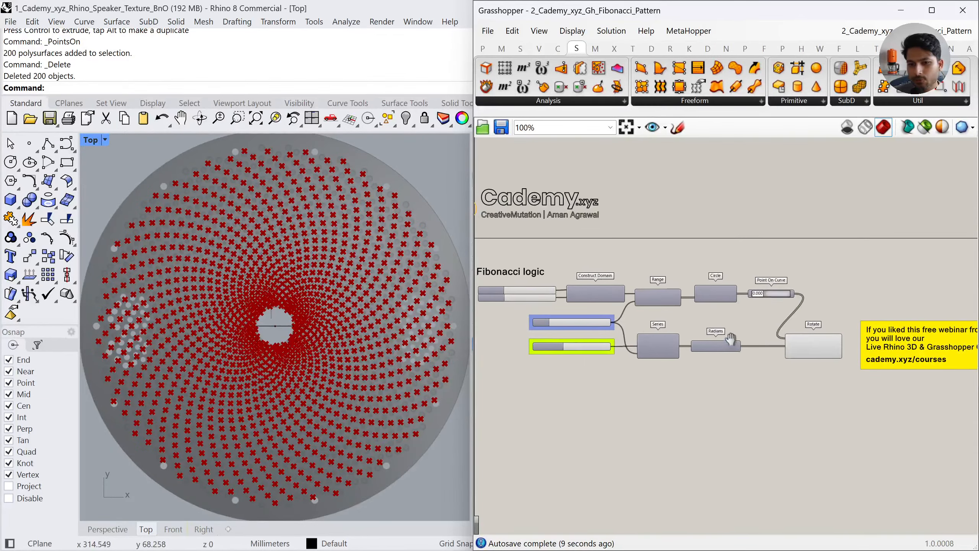
right_drag(529, 289, 569, 297)
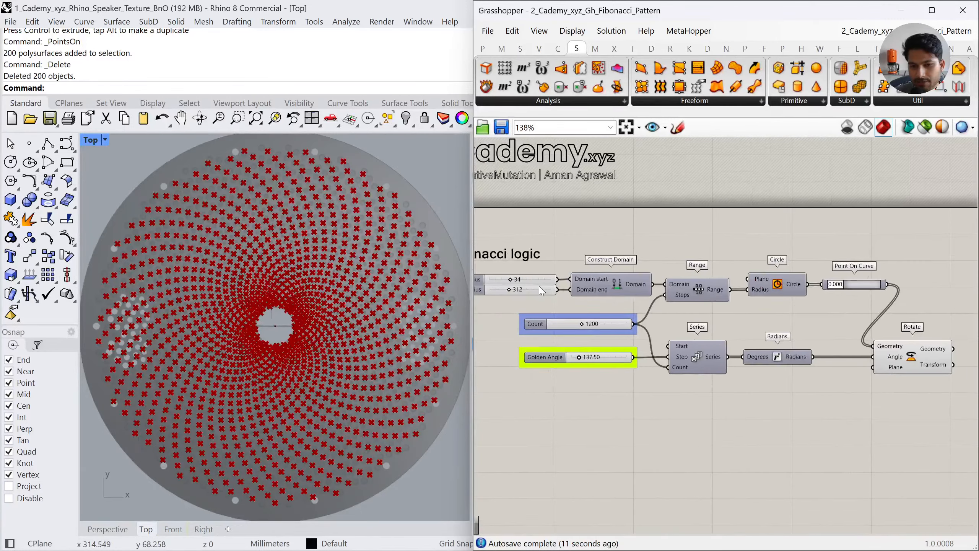
click(534, 283)
drag(526, 293, 532, 300)
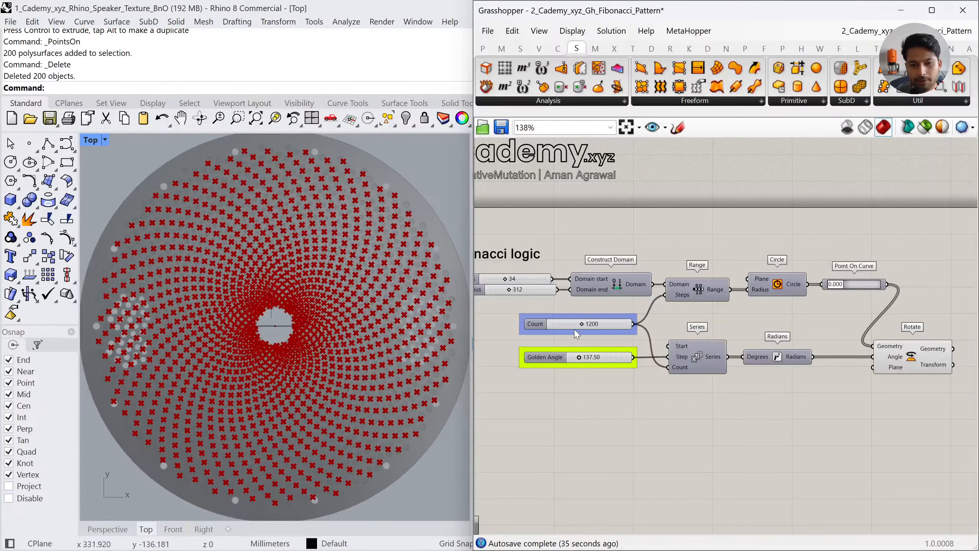
drag(582, 326, 571, 324)
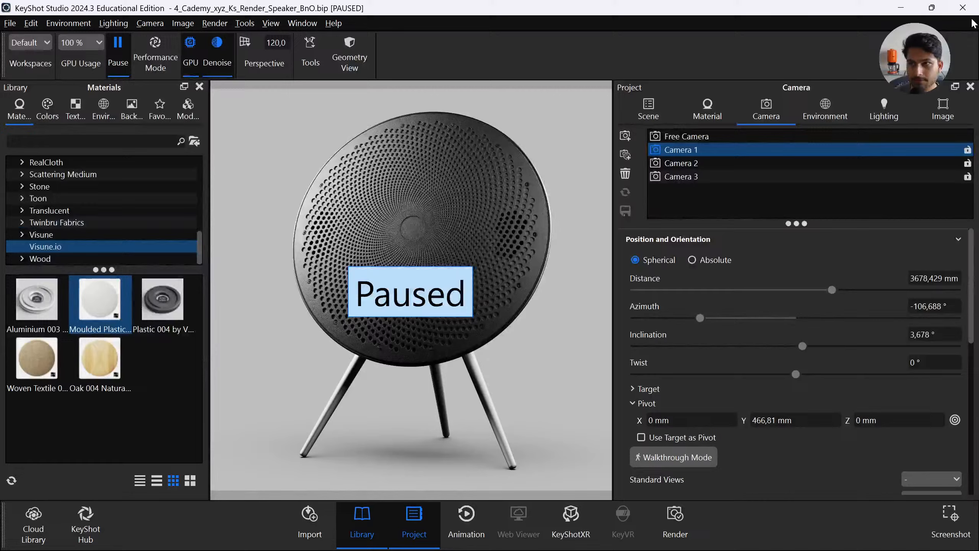
Close the KeyShot speaker scene without saving, and open the Grasshopper 3D Masterclass page from Cademy's courses in the browser
key(alt+F4)
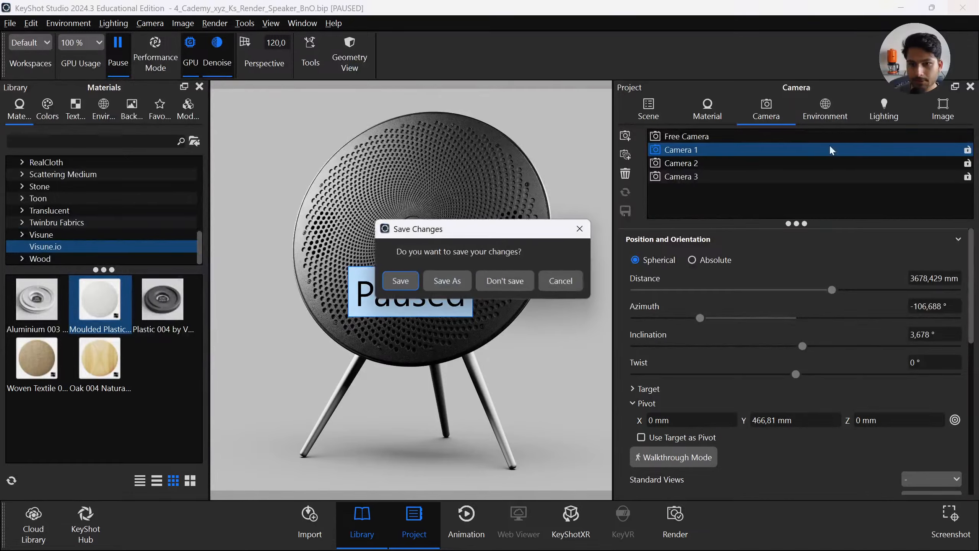
click(501, 281)
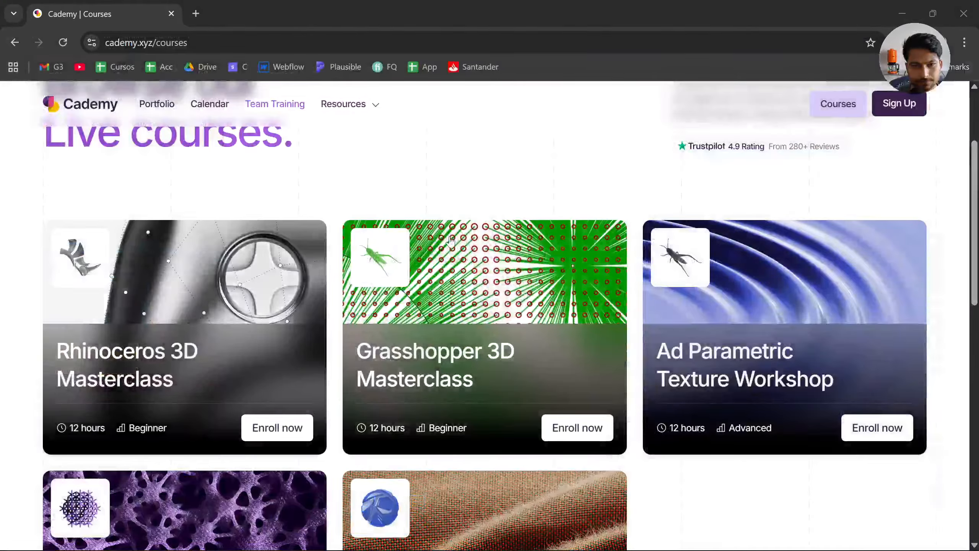
click(452, 241)
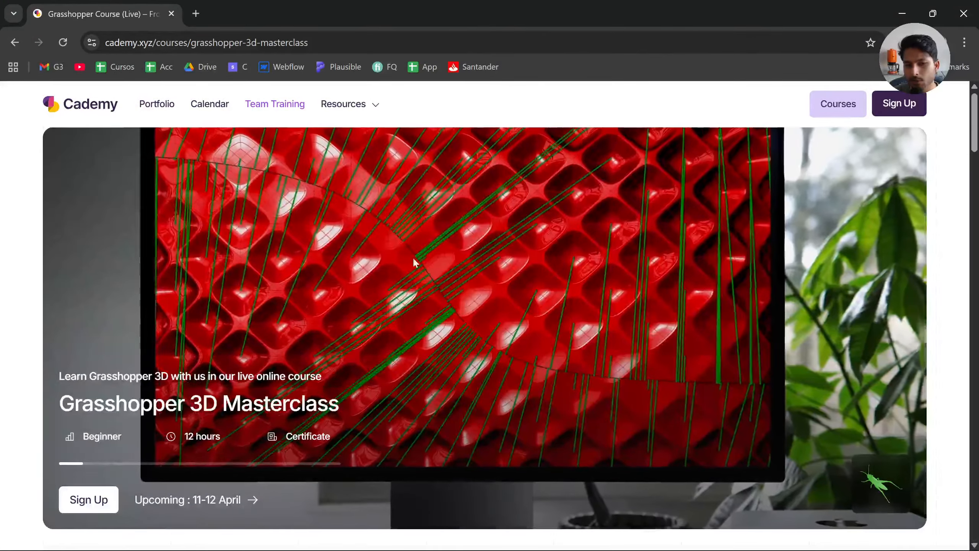
Look through the "What you'll learn how to do" examples on the Grasshopper 3D Masterclass page
scroll(409, 255, down, 12)
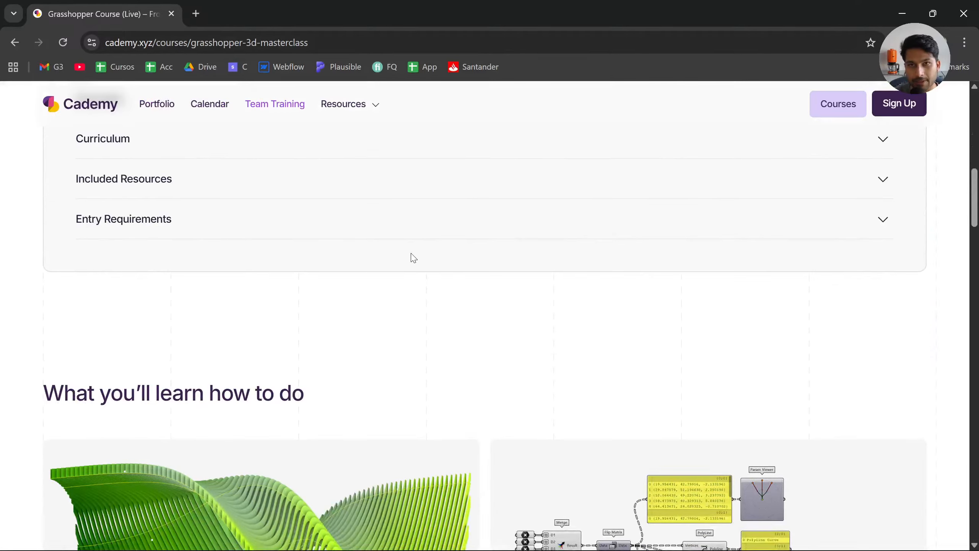
scroll(413, 258, down, 5)
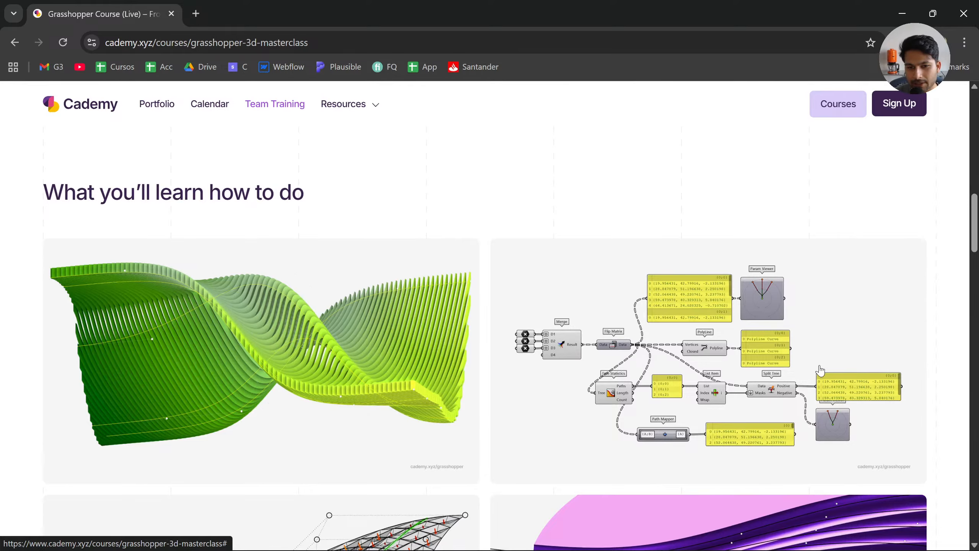
scroll(436, 289, up, 10)
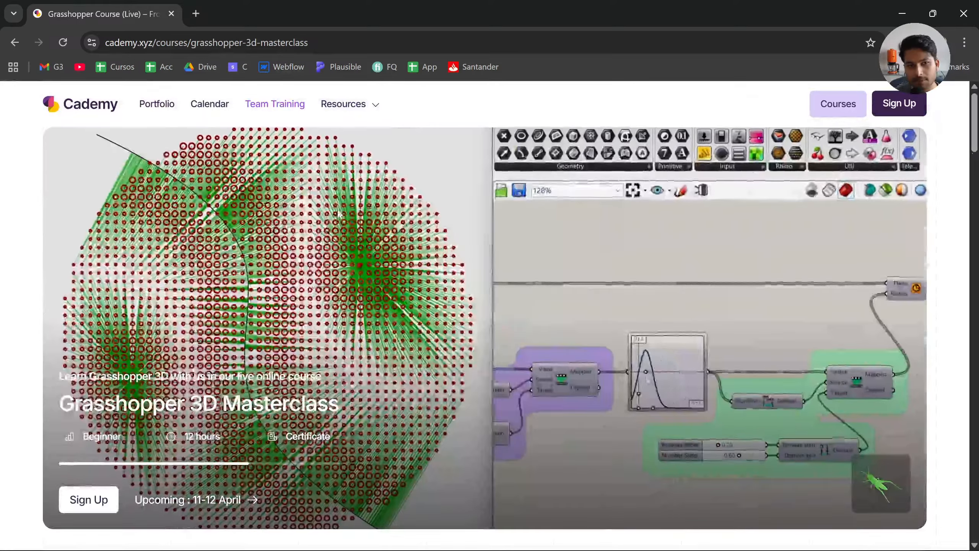
Open the Ad Parametric Texture Workshop page from Cademy's courses and look through its example projects
click(348, 110)
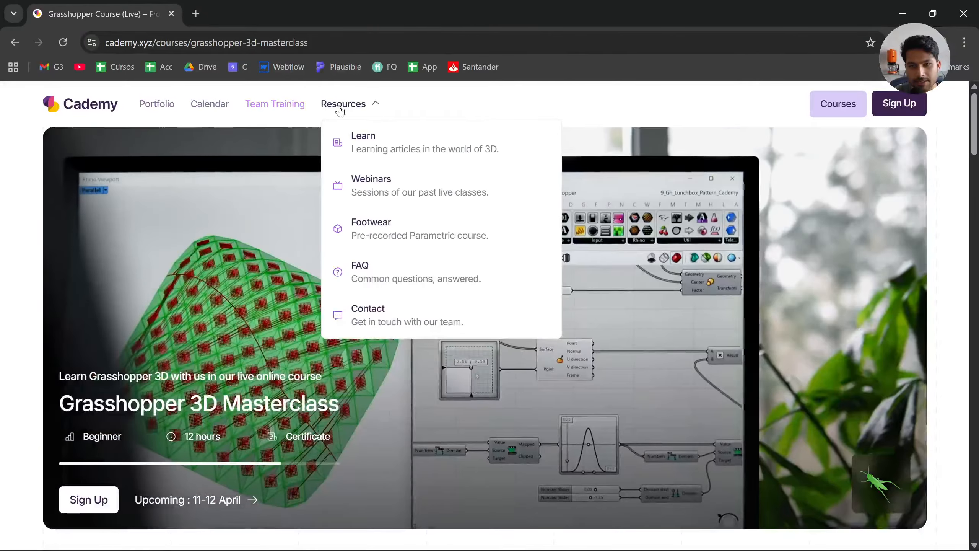
click(860, 111)
scroll(694, 270, down, 5)
click(694, 289)
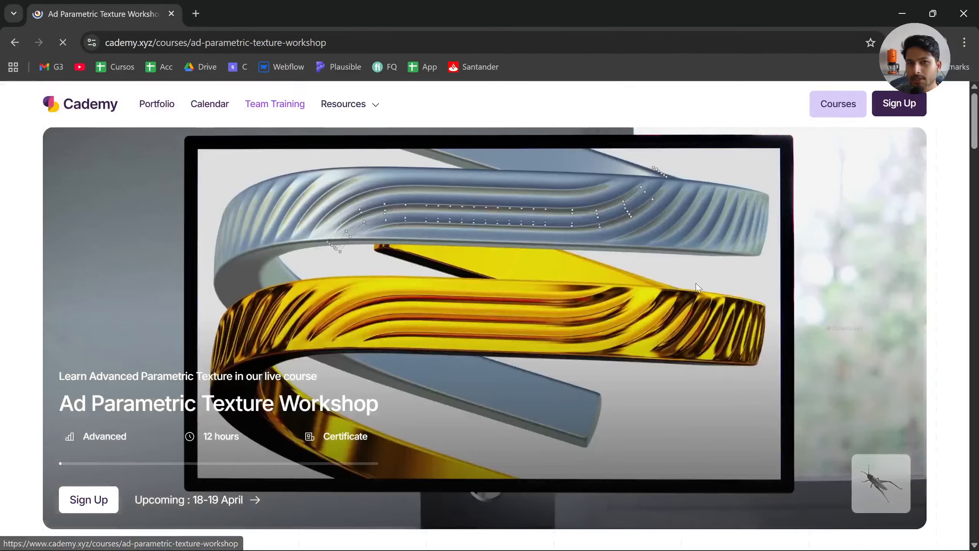
scroll(574, 297, down, 10)
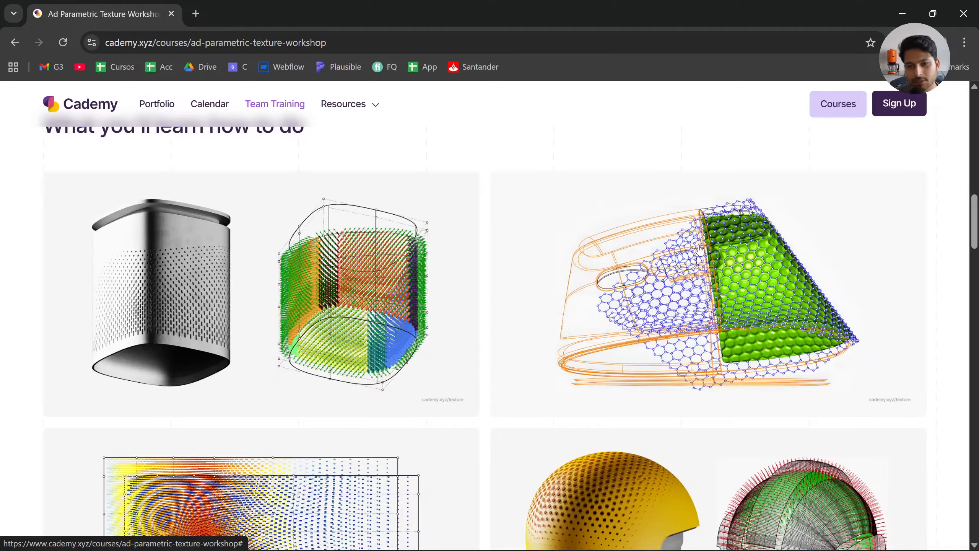
scroll(699, 249, down, 20)
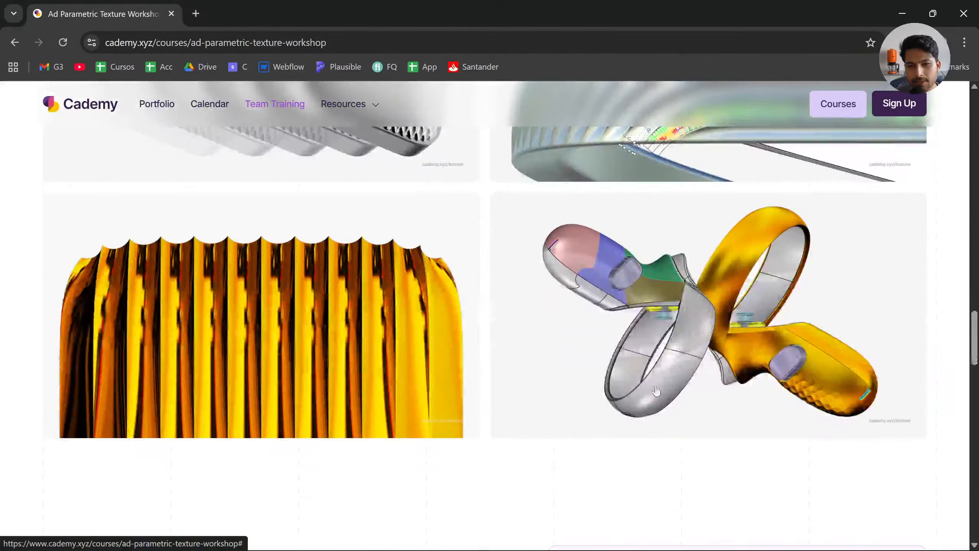
scroll(594, 338, up, 2)
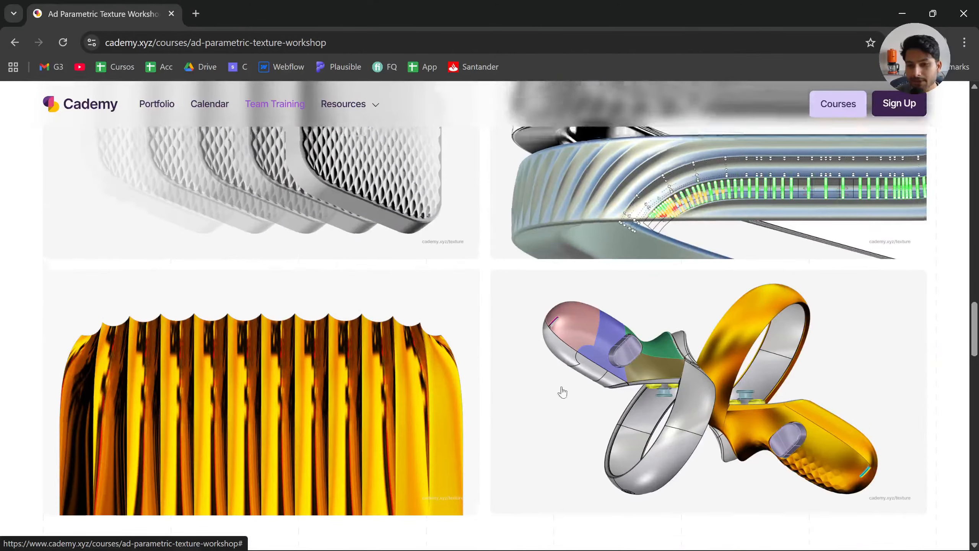
scroll(435, 278, up, 15)
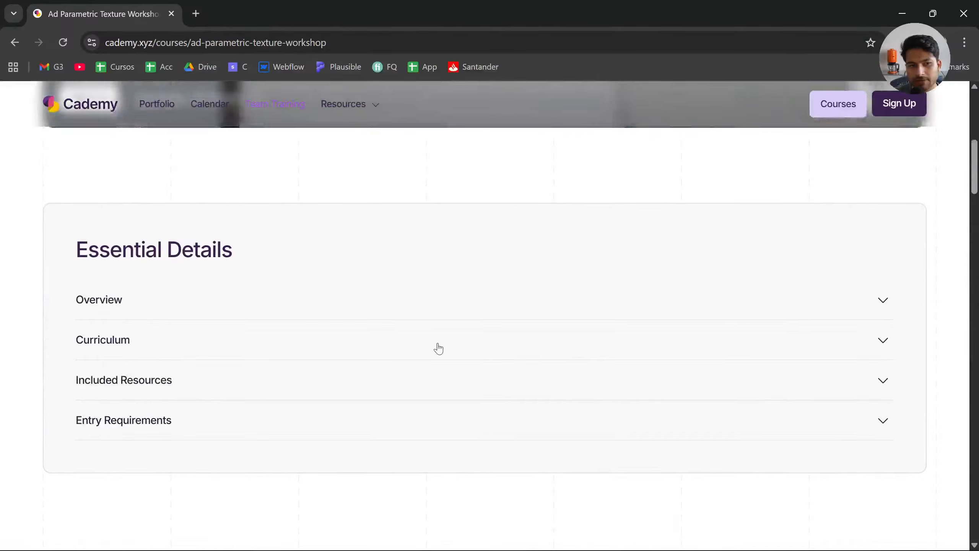
scroll(438, 348, up, 9)
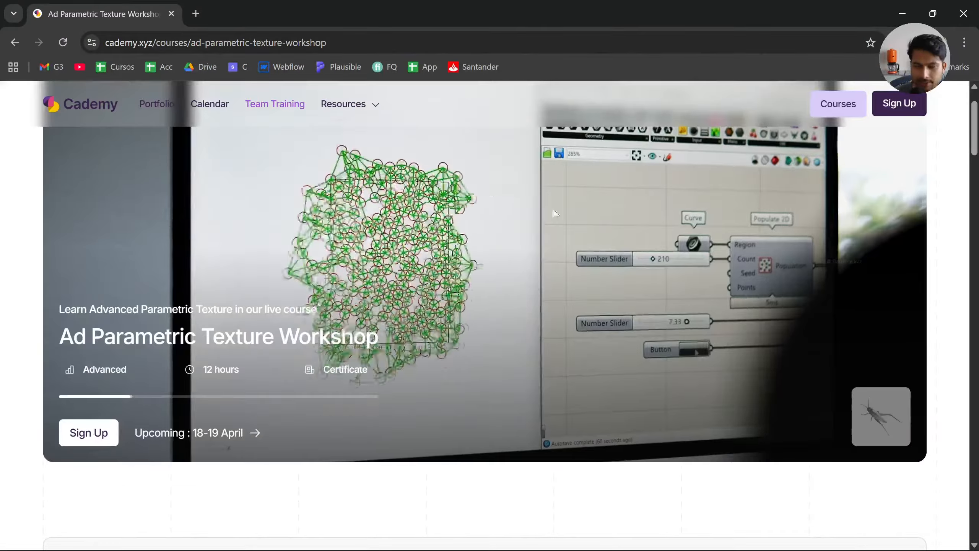
Return to the courses overview and look through the live courses, including the Computational Design Workshop
click(838, 103)
scroll(618, 330, down, 3)
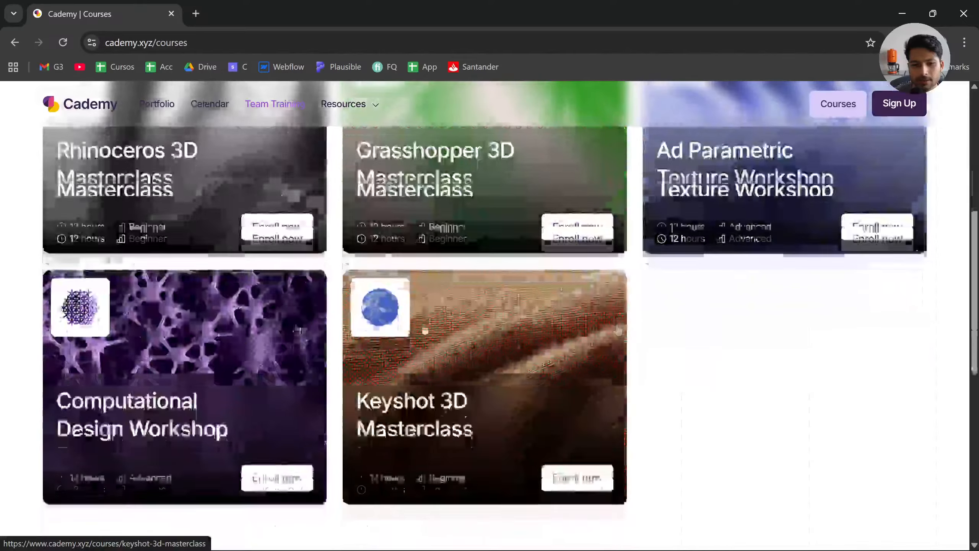
click(156, 484)
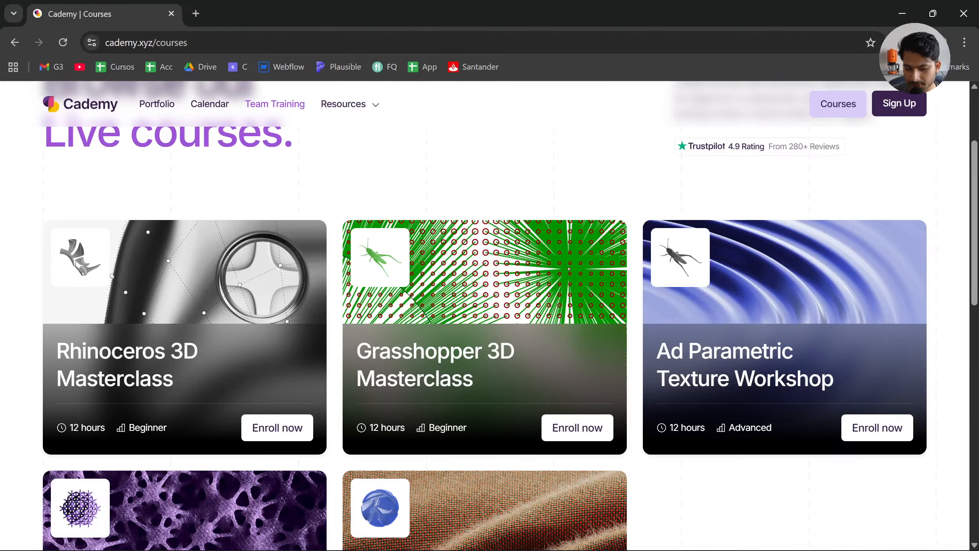
scroll(643, 223, down, 10)
scroll(634, 350, up, 10)
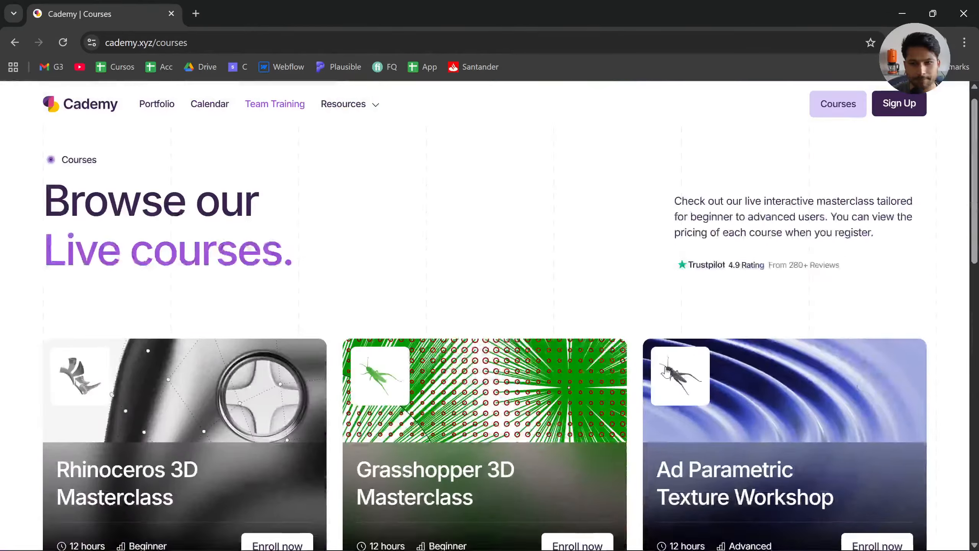
Visit the Cademy home page and reopen the courses overview from there to show the live course cards
click(343, 103)
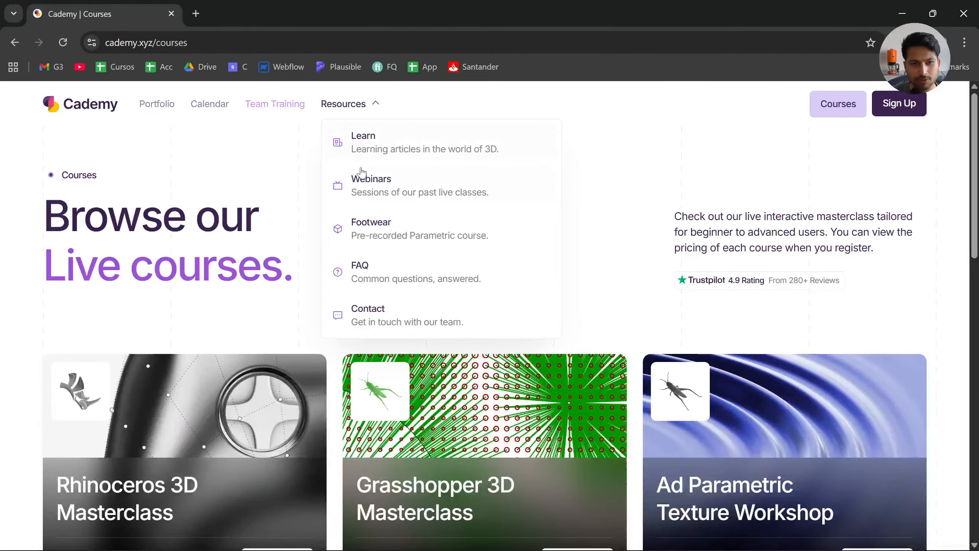
click(72, 107)
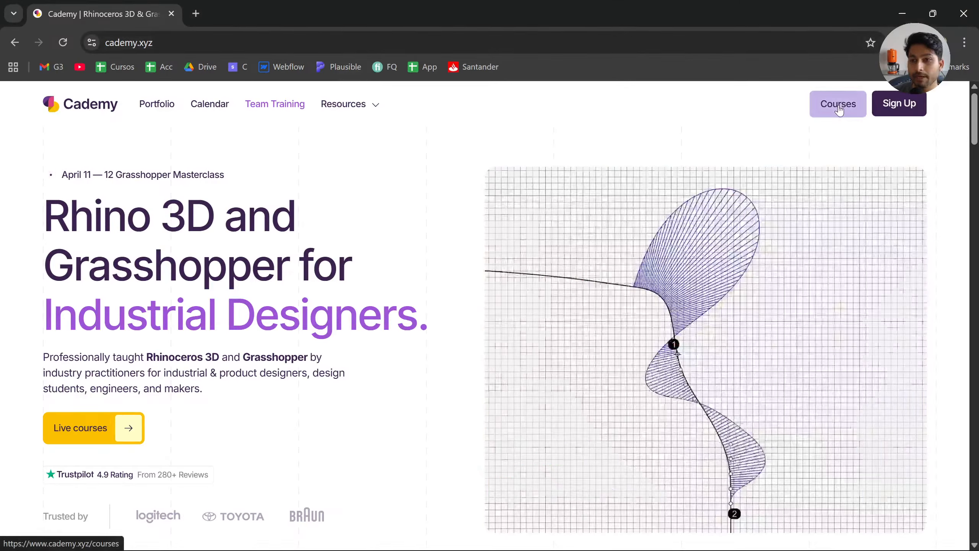
click(838, 104)
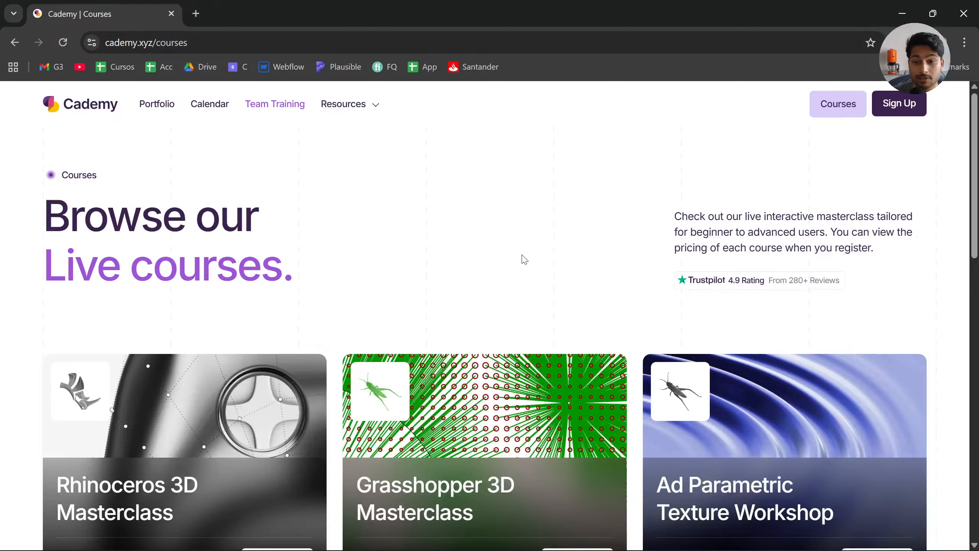
scroll(524, 259, down, 3)
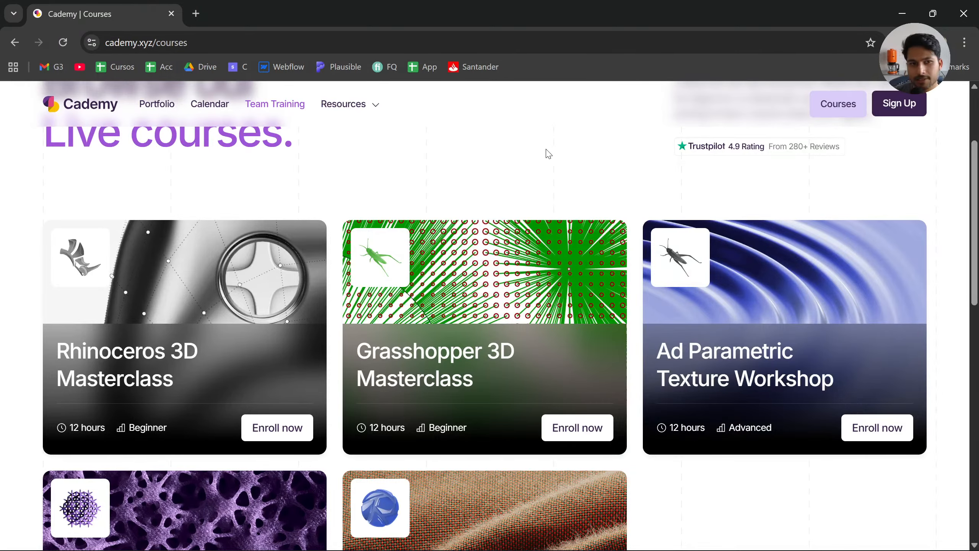
scroll(546, 153, down, 2)
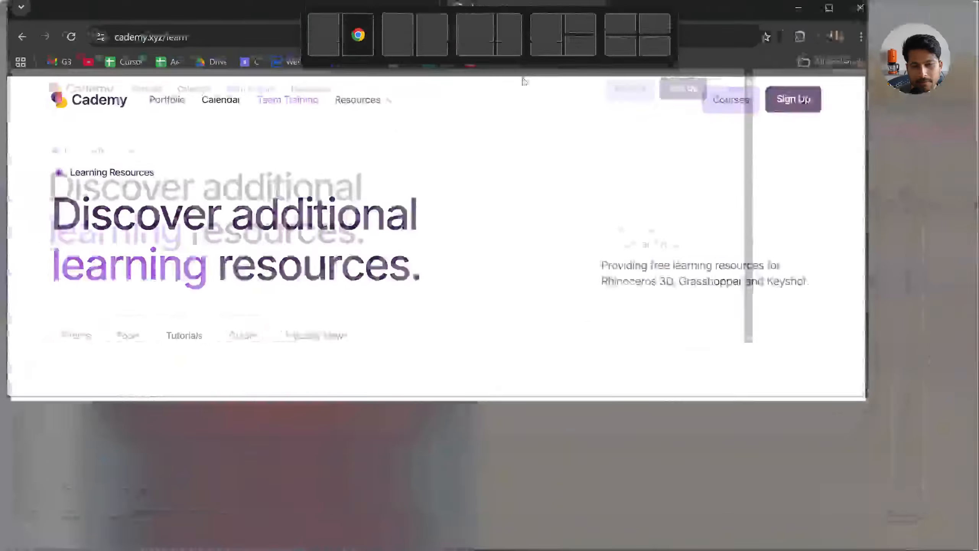
Open the Alias to Rhino to Grasshopper workflow guide from the learning resources and look through its steps
scroll(608, 439, down, 15)
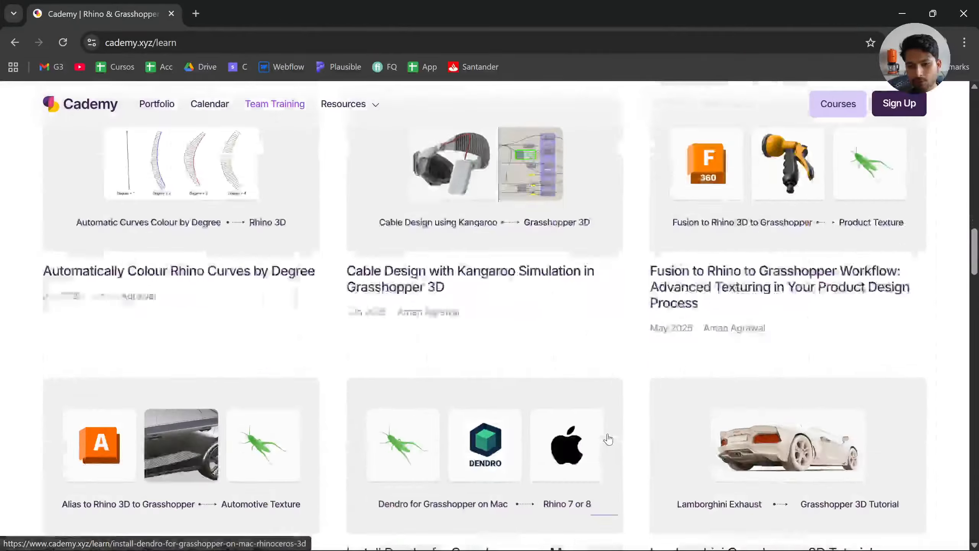
scroll(609, 439, down, 5)
click(181, 174)
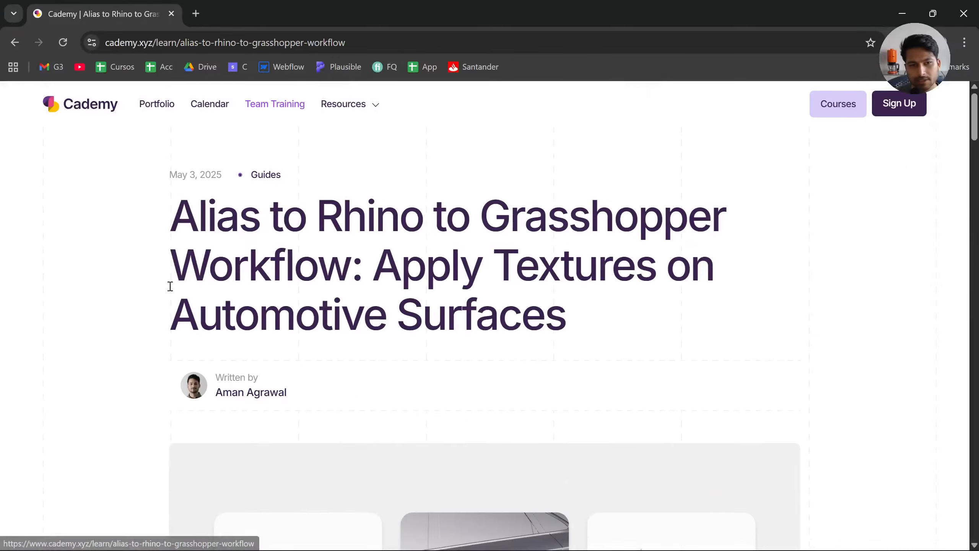
scroll(465, 294, down, 20)
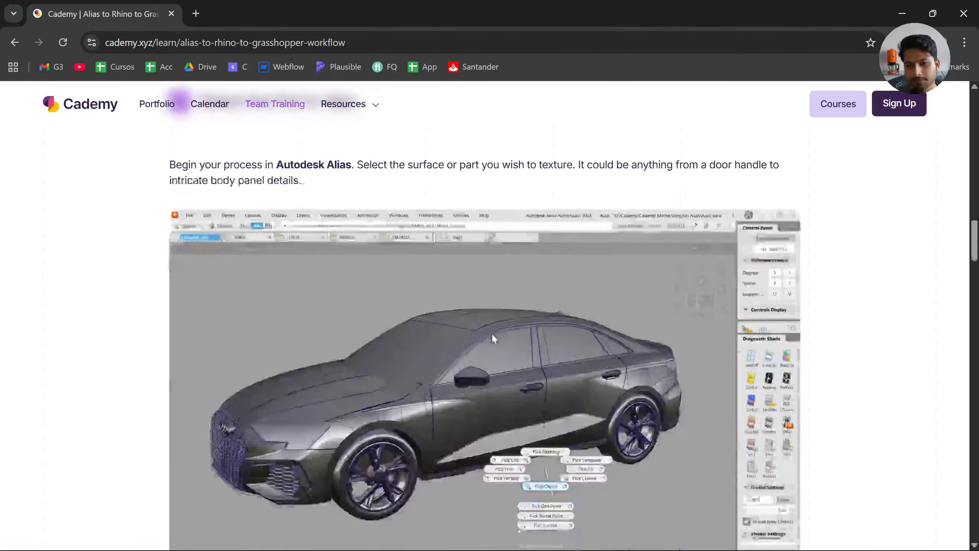
scroll(494, 337, down, 20)
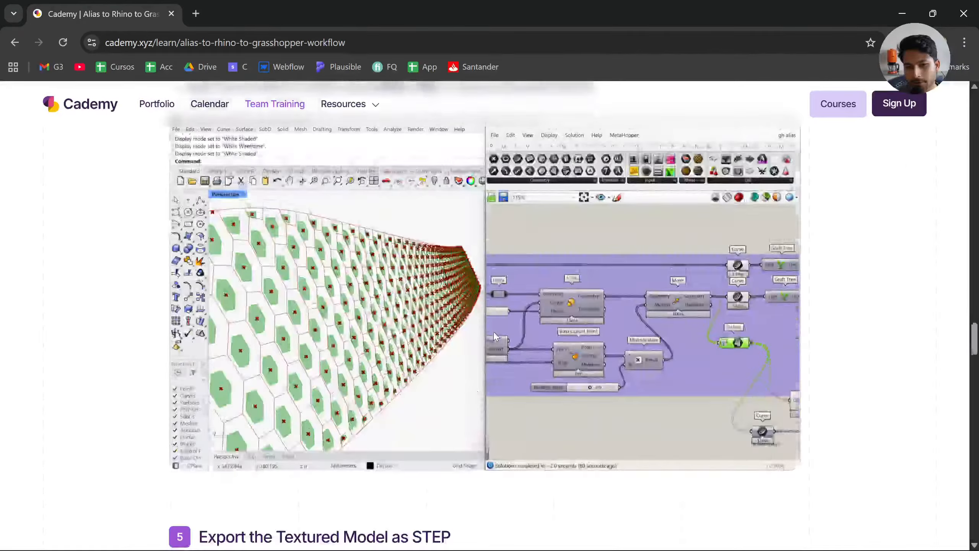
scroll(495, 336, down, 15)
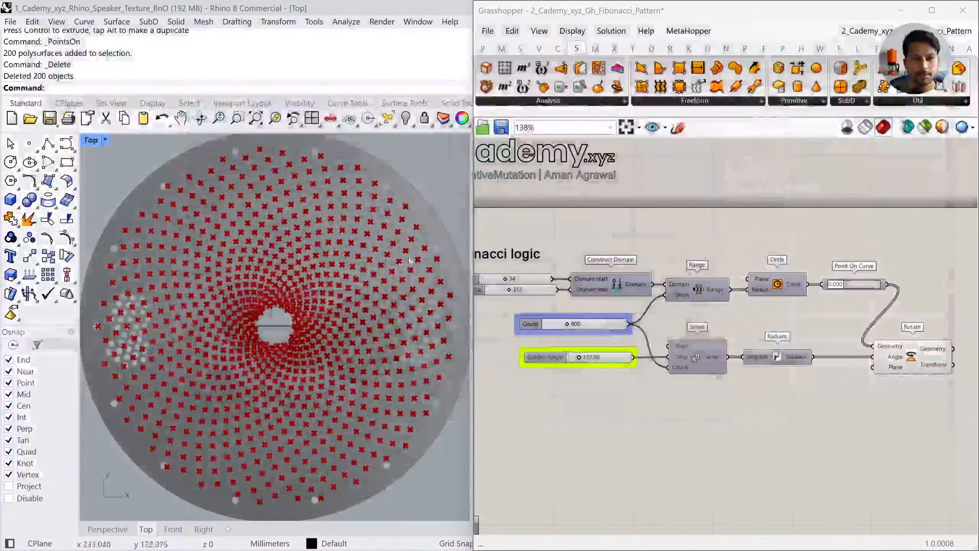
Switch to the B&O Texture Webinar 9.0 presentation in Figma and show the closing Q&A slide
click(110, 539)
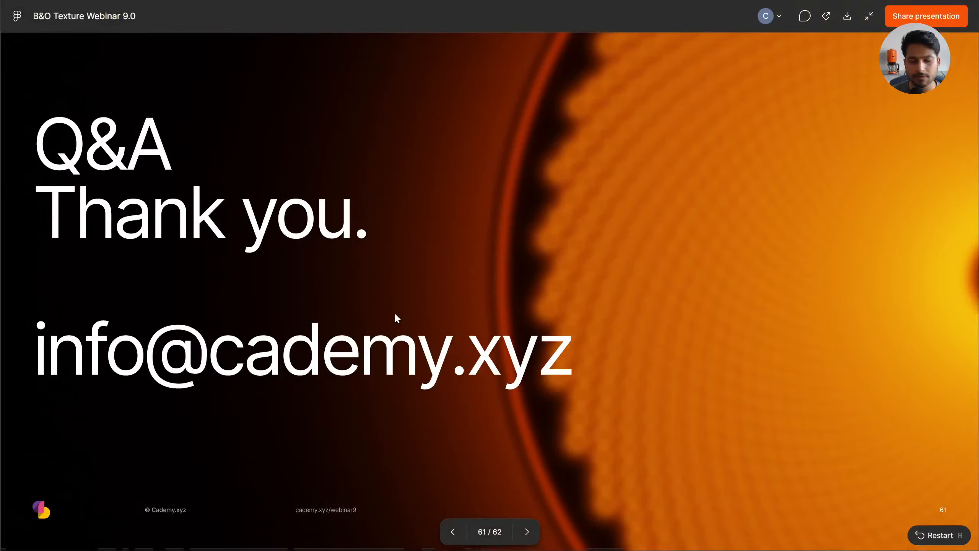
click(395, 314)
key(Left)
key(Left)
key(Right)
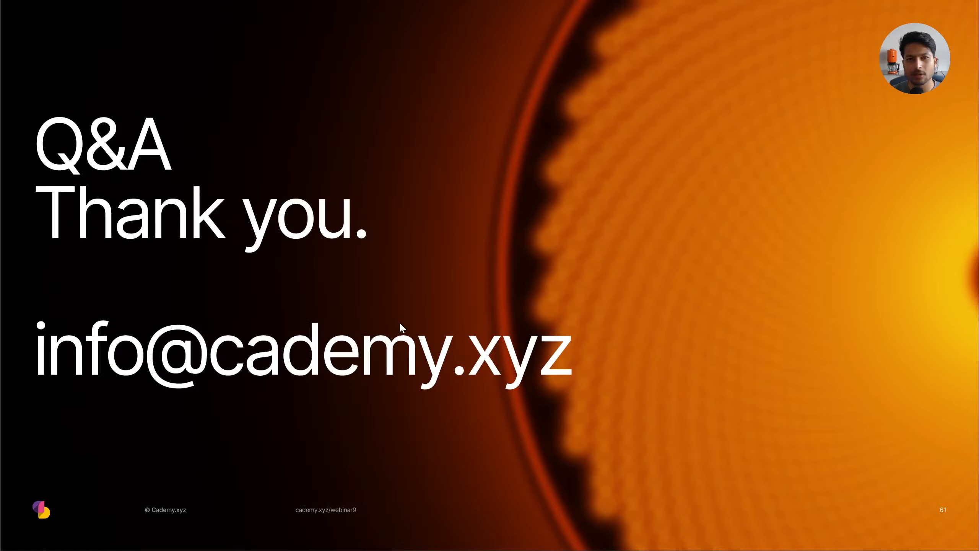